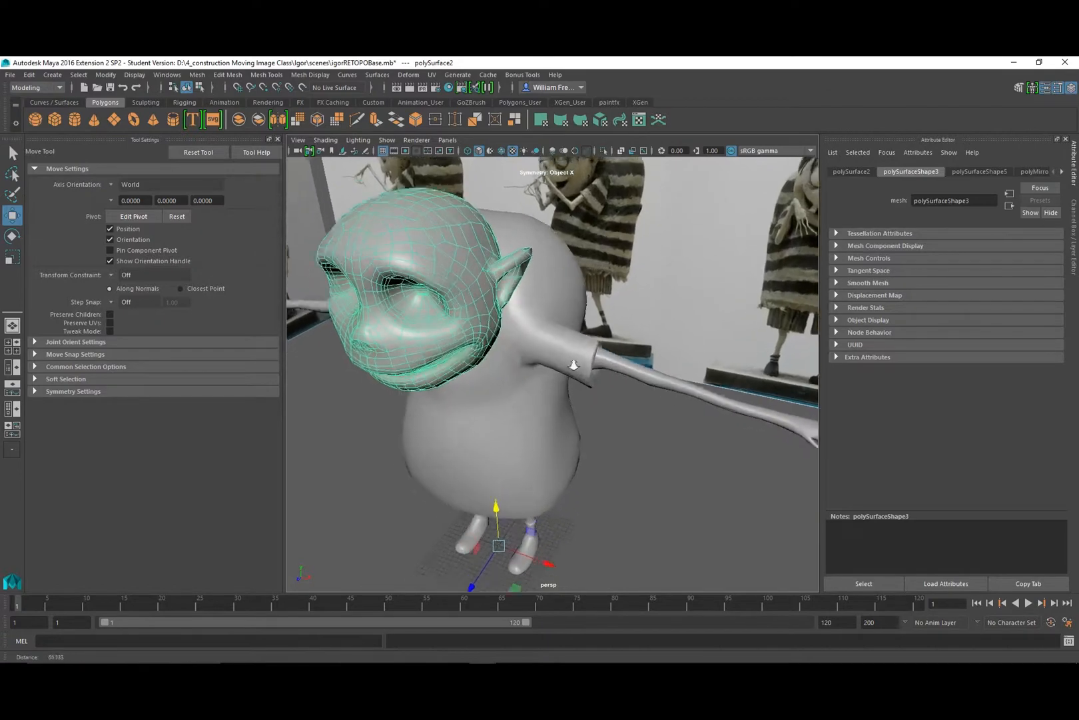
Examine the head mesh's topology around the ear, eye sockets, nose and mouth from several angles.
{"action": "middle_click_drag", "start_coordinate": [583, 368], "coordinate": [614, 394], "text": "alt"}
{"action": "left_click_drag", "start_coordinate": [614, 394], "coordinate": [564, 367], "text": "alt"}
{"action": "right_click_drag", "start_coordinate": [564, 367], "coordinate": [617, 373], "text": "alt"}
{"action": "left_click_drag", "start_coordinate": [617, 373], "coordinate": [595, 360], "text": "alt"}
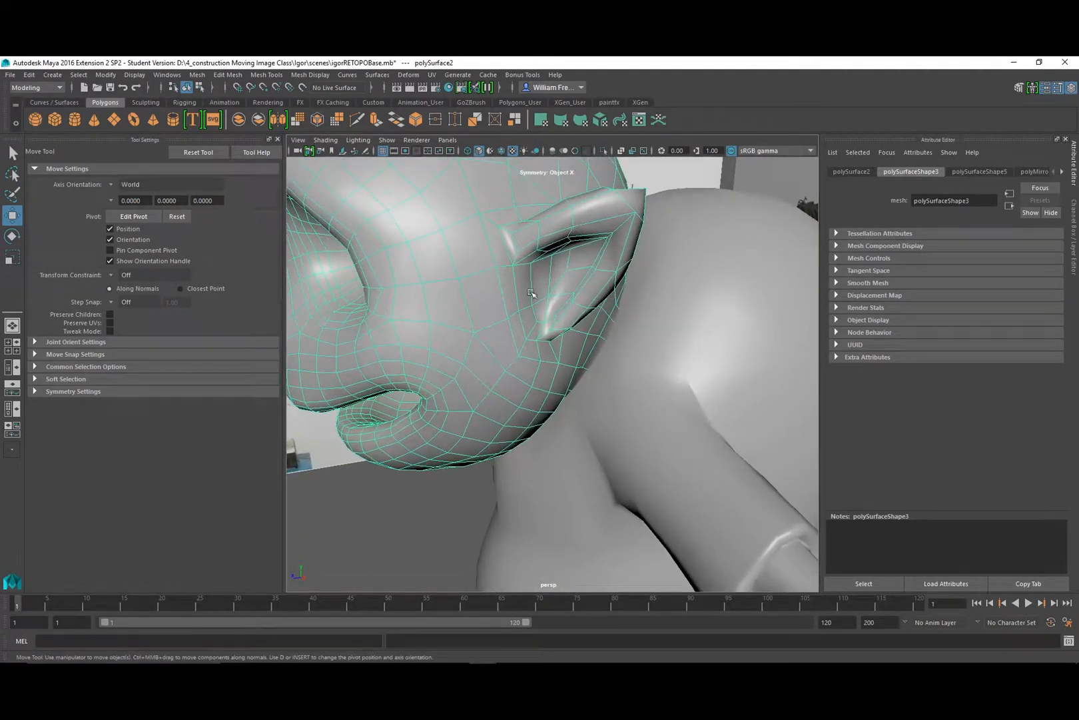
{"action": "left_click_drag", "start_coordinate": [548, 286], "coordinate": [632, 294], "text": "alt"}
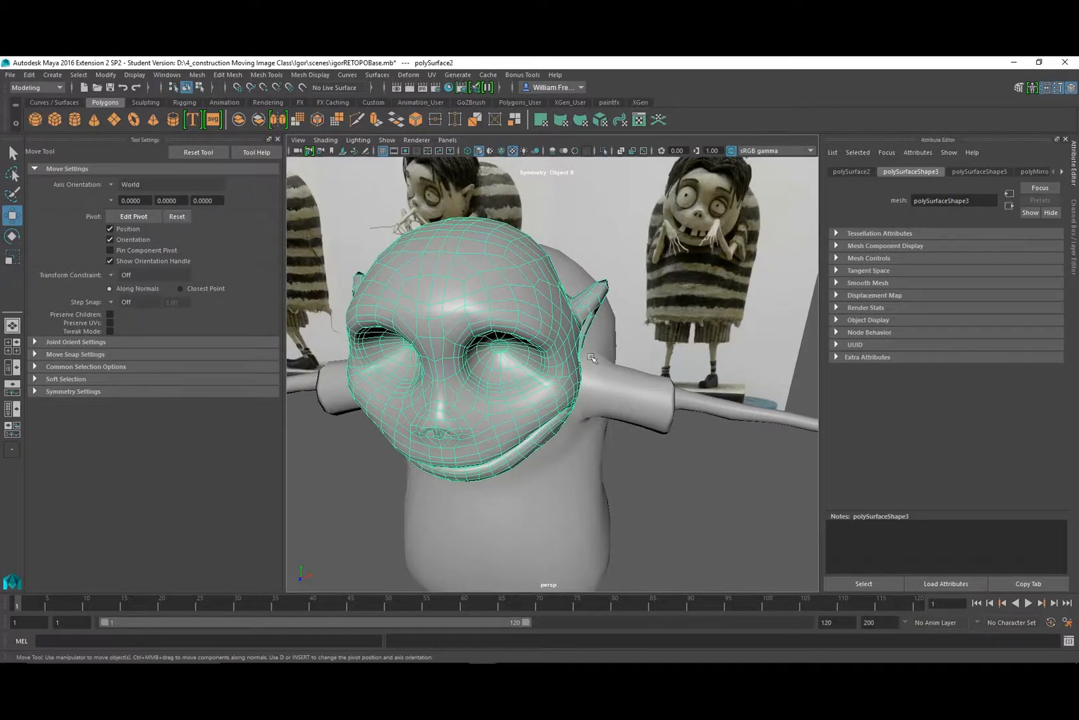
{"action": "left_click_drag", "start_coordinate": [592, 358], "coordinate": [525, 374], "text": "alt"}
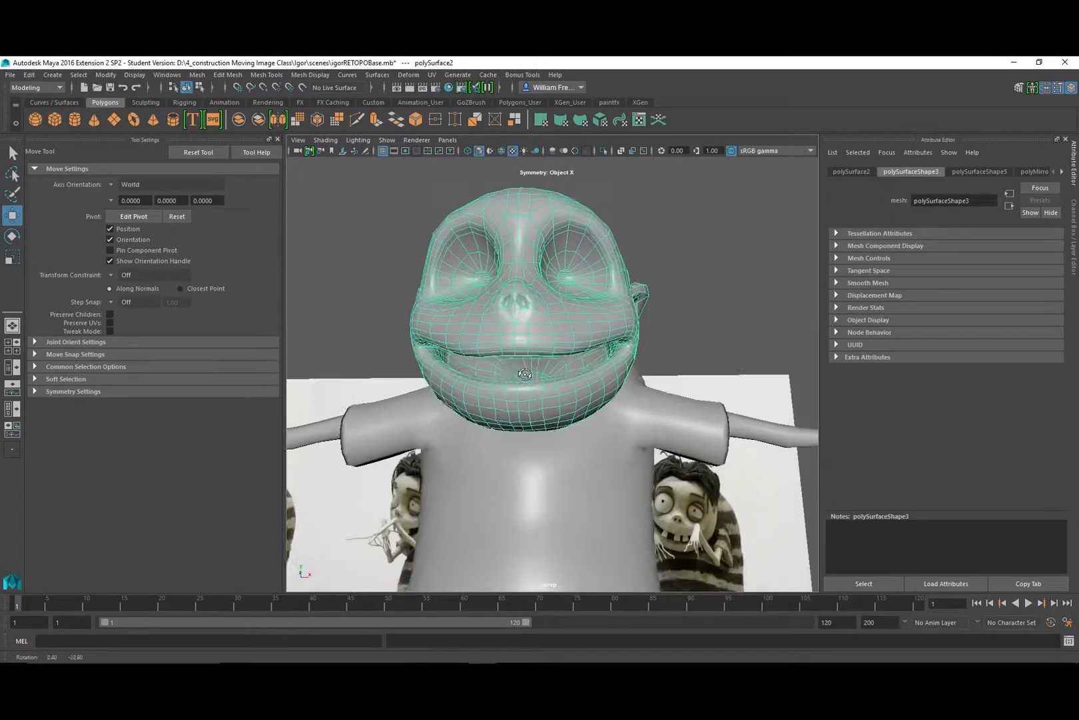
{"action": "scroll", "coordinate": [531, 314], "scroll_direction": "up", "scroll_amount": 5}
{"action": "middle_click_drag", "start_coordinate": [475, 229], "coordinate": [544, 314], "text": "alt"}
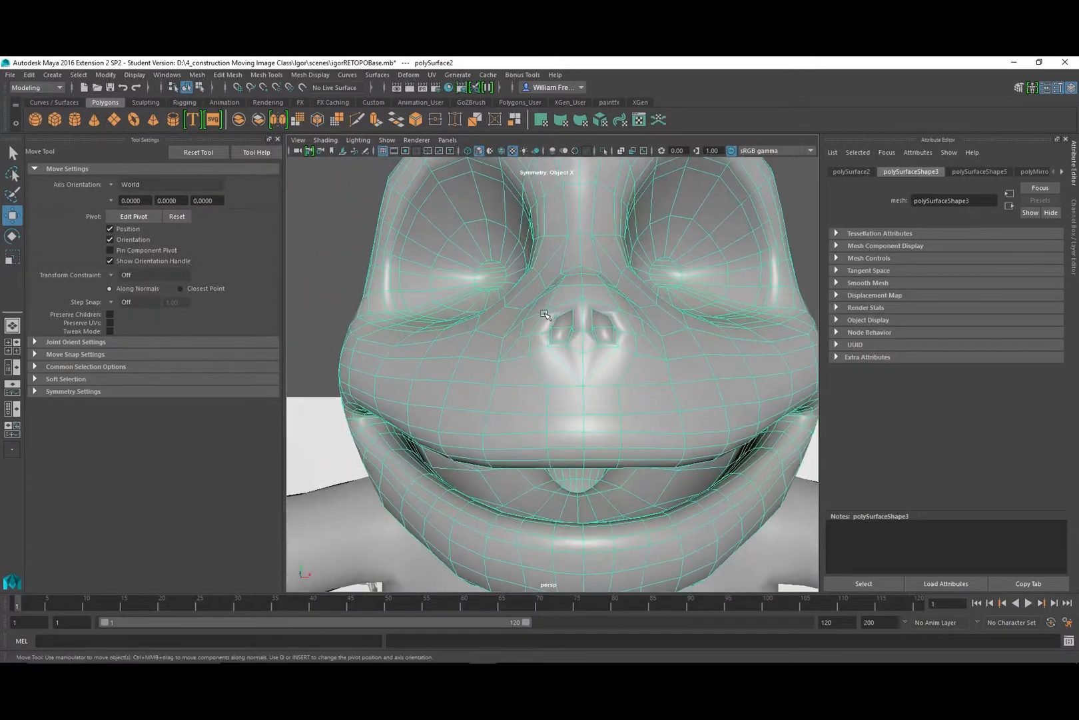
{"action": "right_click_drag", "start_coordinate": [621, 362], "coordinate": [537, 363], "text": "alt"}
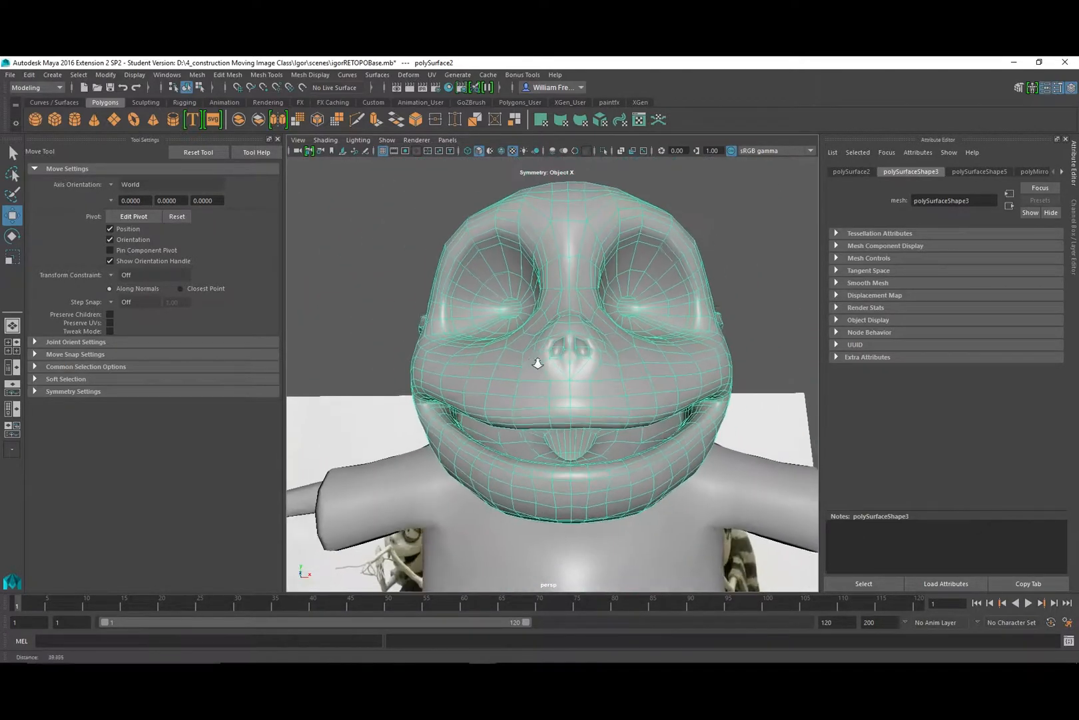
{"action": "left_click_drag", "start_coordinate": [605, 389], "coordinate": [686, 346], "text": "alt"}
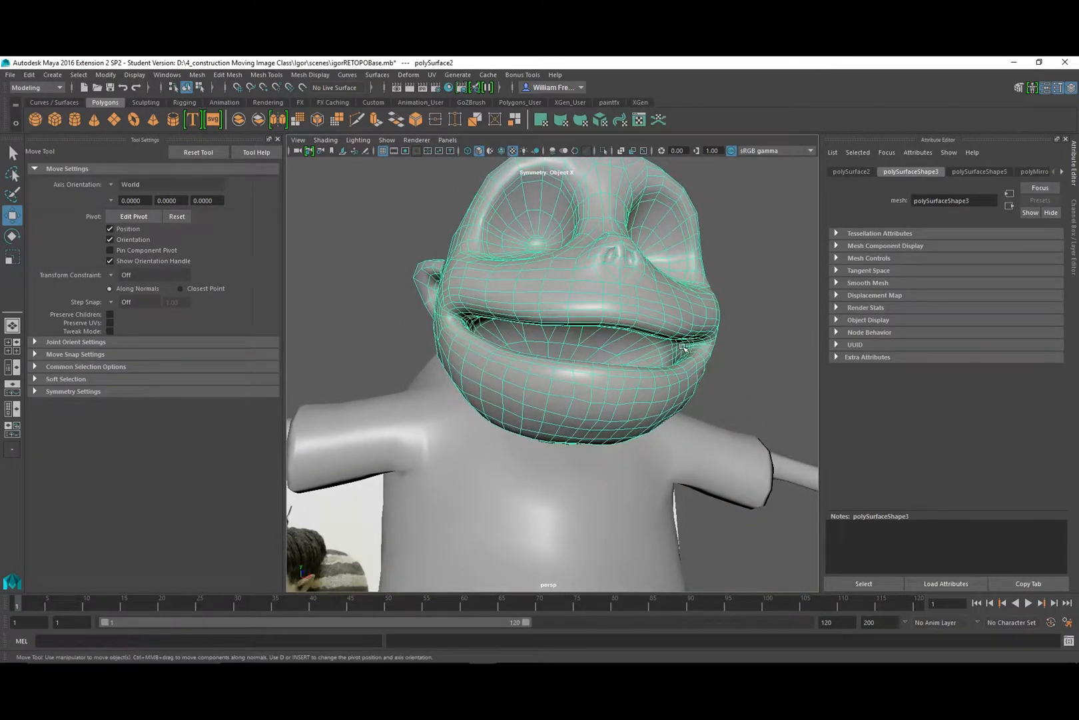
{"action": "left_click_drag", "start_coordinate": [670, 400], "coordinate": [488, 386], "text": "alt"}
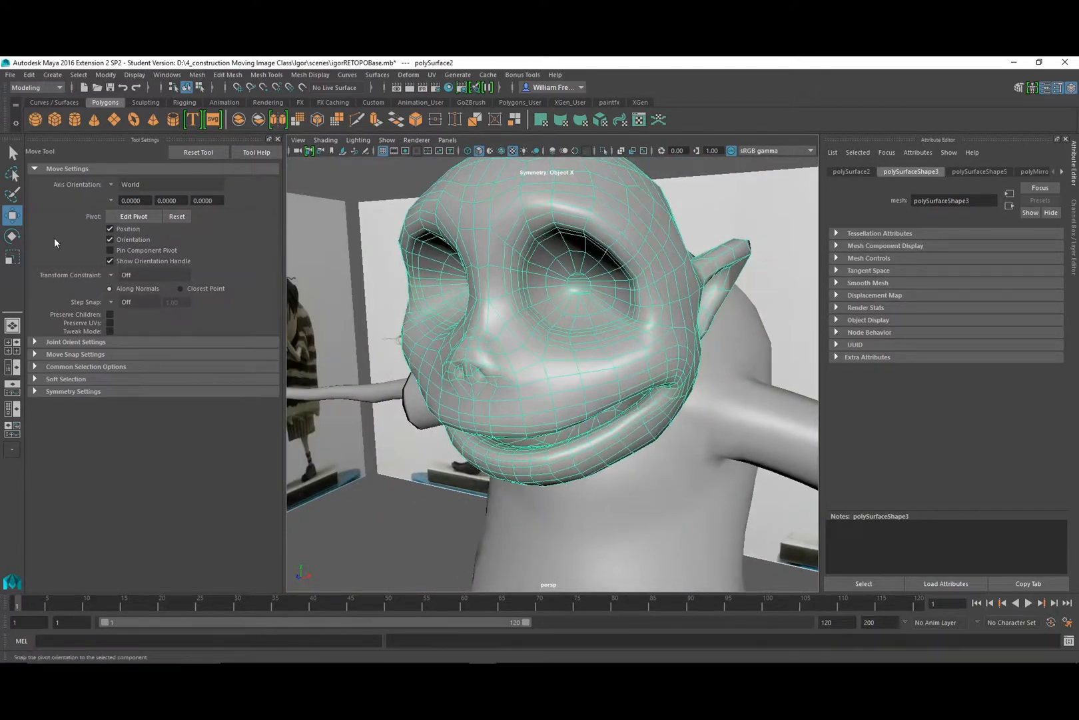
{"action": "left_click_drag", "start_coordinate": [623, 427], "coordinate": [645, 414], "text": "alt"}
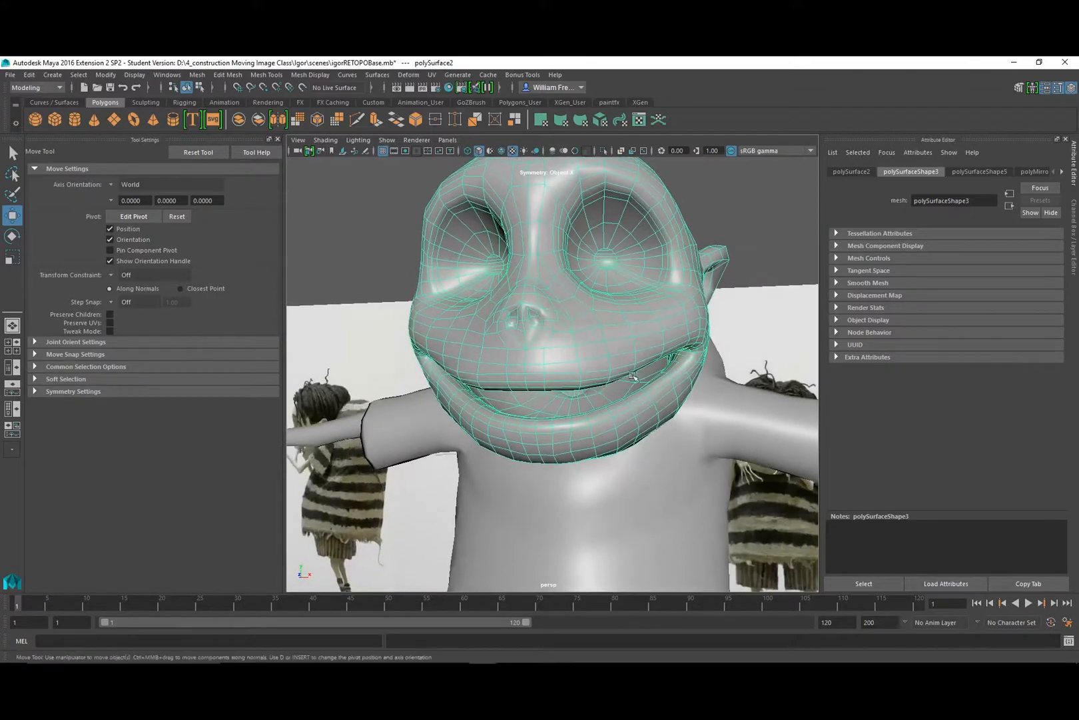
{"action": "right_click_drag", "start_coordinate": [645, 415], "coordinate": [694, 410], "text": "alt"}
{"action": "left_click_drag", "start_coordinate": [694, 410], "coordinate": [671, 411], "text": "alt"}
{"action": "right_click_drag", "start_coordinate": [671, 411], "coordinate": [465, 373], "text": "alt"}
{"action": "left_click_drag", "start_coordinate": [465, 373], "coordinate": [554, 339], "text": "alt"}
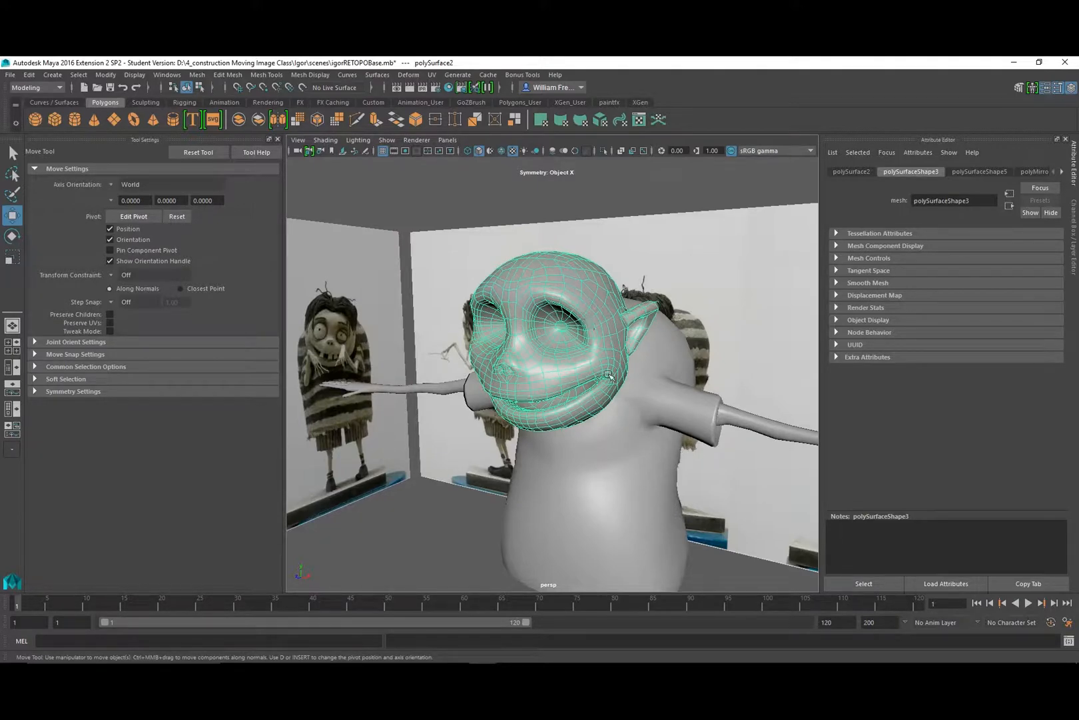
{"action": "left_click_drag", "start_coordinate": [547, 415], "coordinate": [555, 360], "text": "alt"}
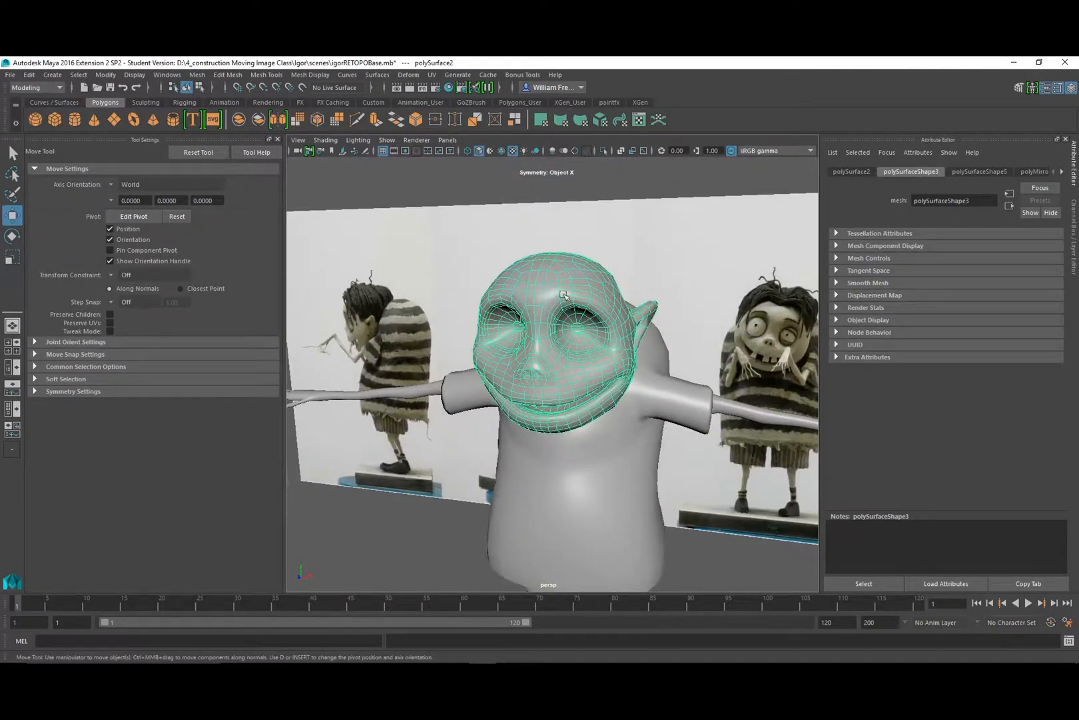
{"action": "scroll", "coordinate": [583, 457], "scroll_direction": "down", "scroll_amount": 3}
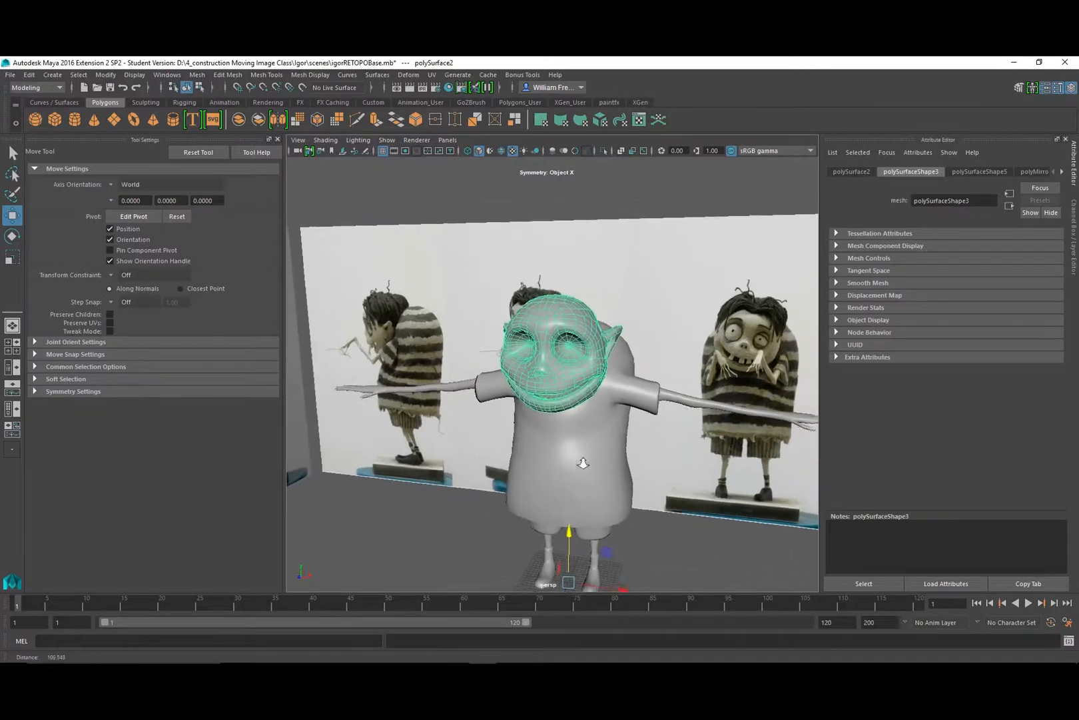
{"action": "left_click_drag", "start_coordinate": [593, 482], "coordinate": [571, 468], "text": "alt"}
{"action": "left_click_drag", "start_coordinate": [597, 408], "coordinate": [554, 413], "text": "alt"}
Deselect the head and inspect the body mesh's wireframe around the lower torso, legs and feet.
{"action": "left_click", "coordinate": [630, 558]}
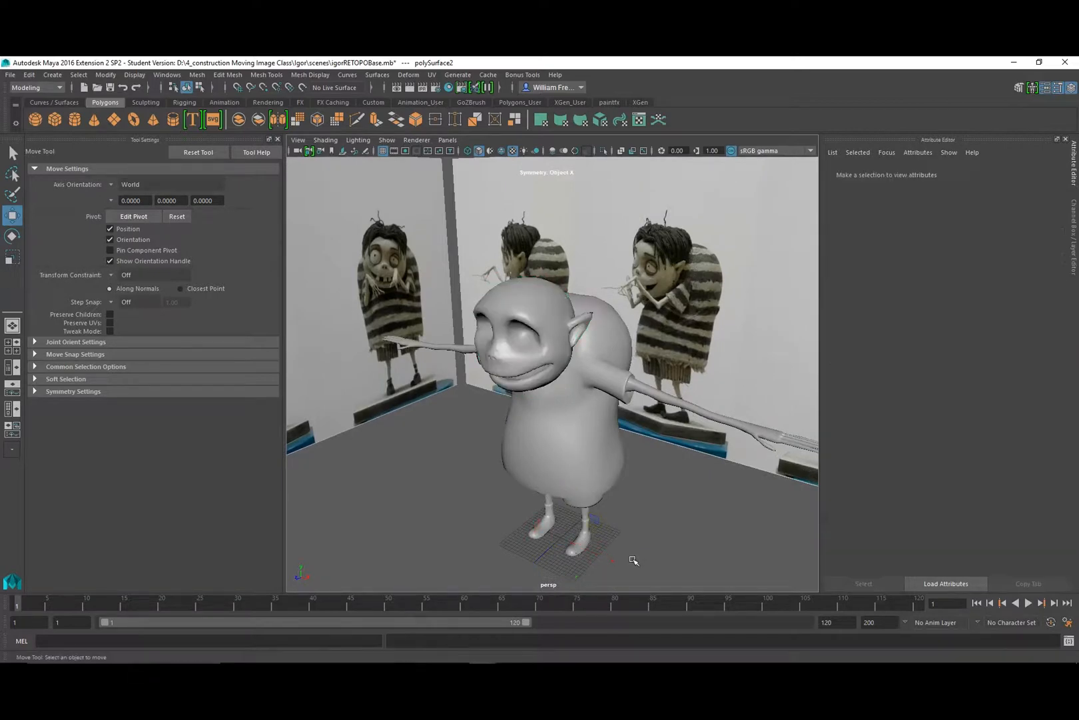
{"action": "left_click", "coordinate": [560, 539]}
{"action": "left_click", "coordinate": [641, 555]}
{"action": "left_click_drag", "start_coordinate": [555, 535], "coordinate": [520, 414], "text": "alt"}
{"action": "right_click_drag", "start_coordinate": [520, 415], "coordinate": [662, 543], "text": "alt"}
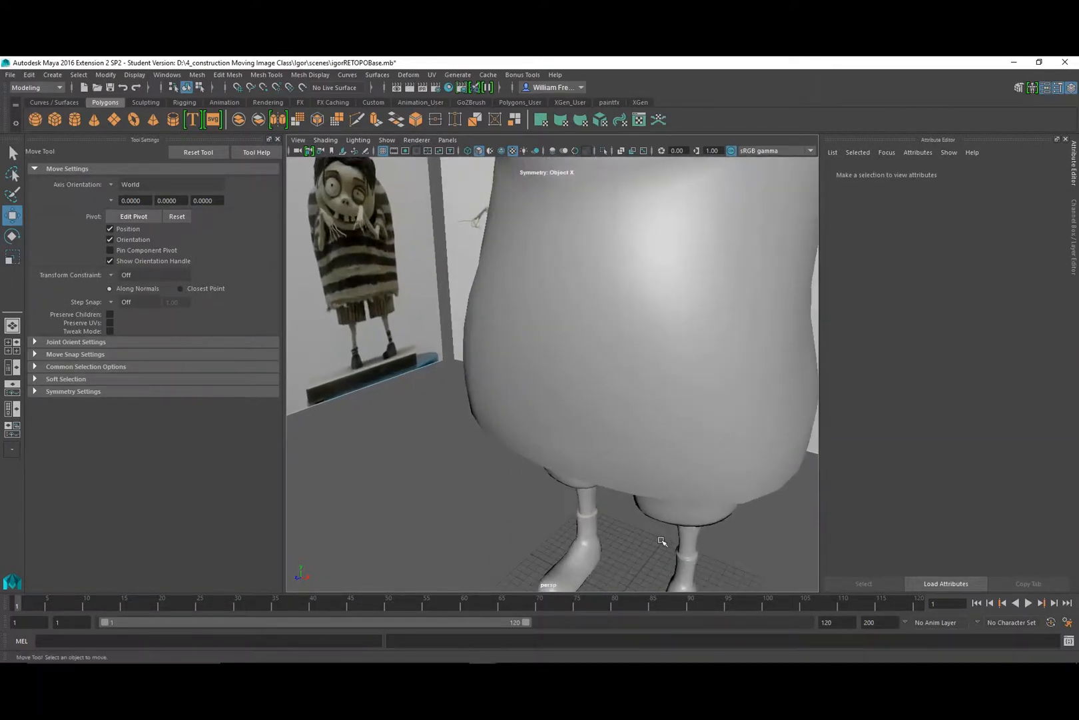
{"action": "middle_click_drag", "start_coordinate": [627, 460], "coordinate": [576, 354], "text": "alt"}
{"action": "left_click", "coordinate": [643, 491]}
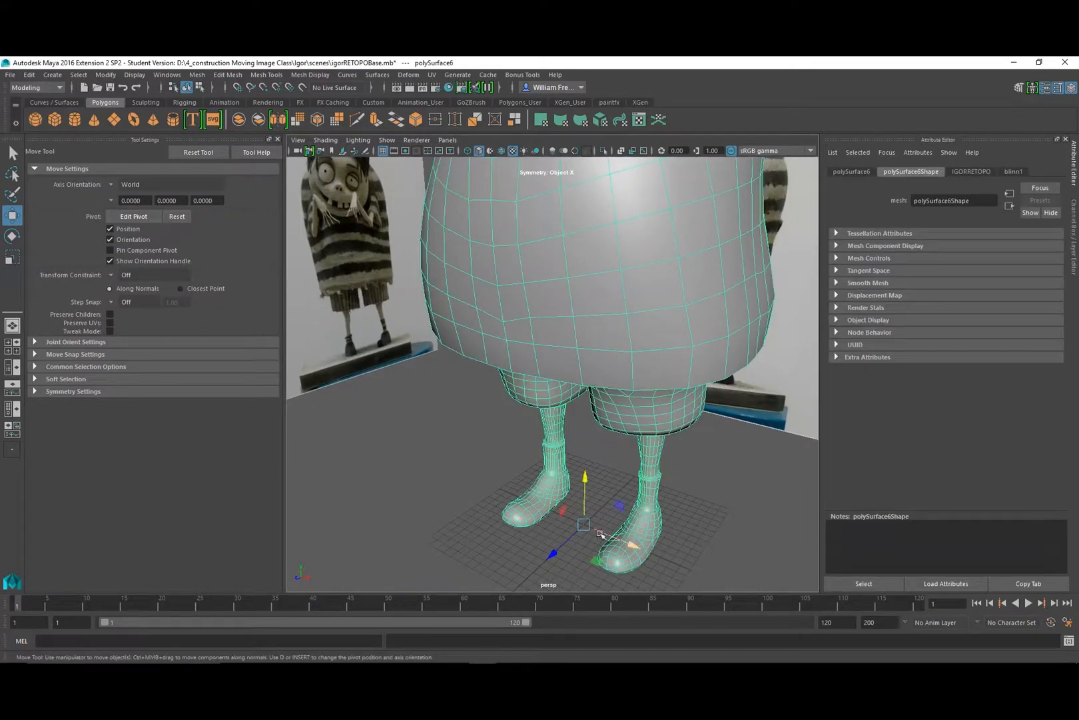
{"action": "left_click", "coordinate": [586, 508]}
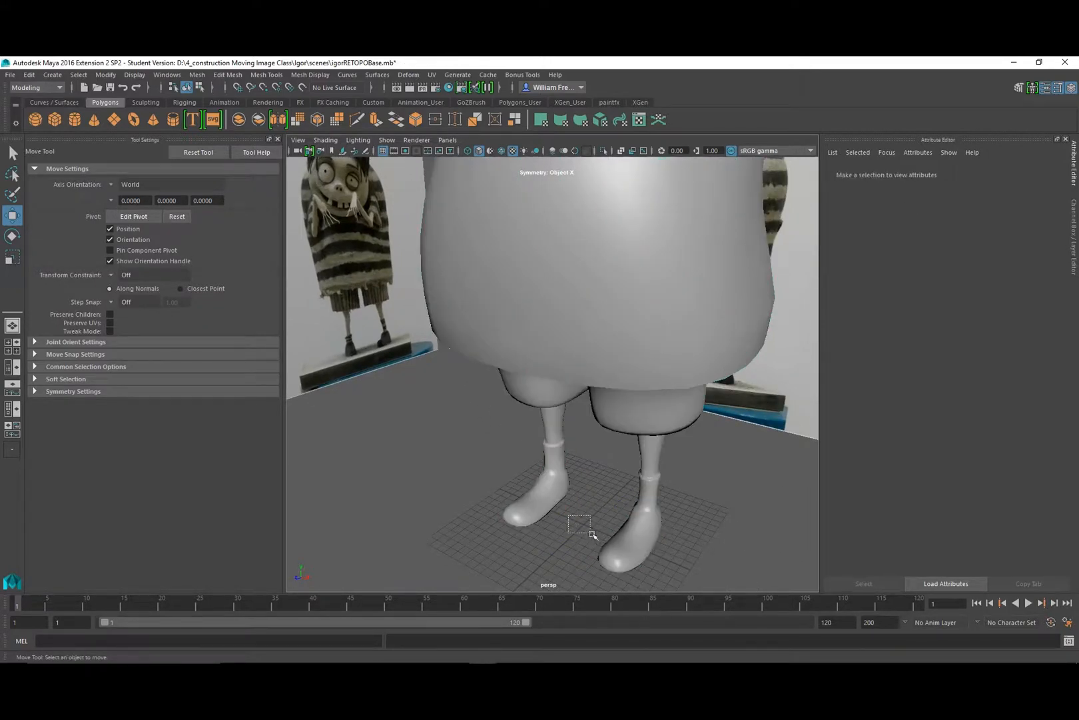
{"action": "right_click_drag", "start_coordinate": [689, 508], "coordinate": [570, 352], "text": "alt"}
{"action": "left_click_drag", "start_coordinate": [569, 351], "coordinate": [591, 539], "text": "alt"}
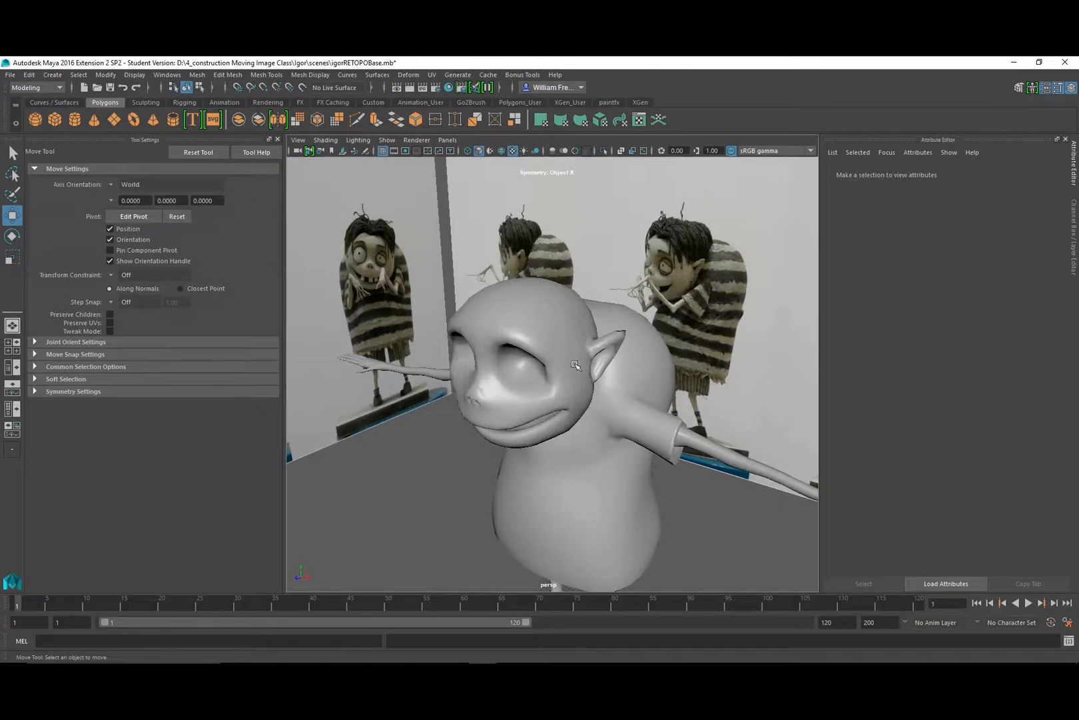
{"action": "right_click_drag", "start_coordinate": [651, 458], "coordinate": [566, 417], "text": "alt"}
{"action": "left_click_drag", "start_coordinate": [566, 417], "coordinate": [554, 373], "text": "alt"}
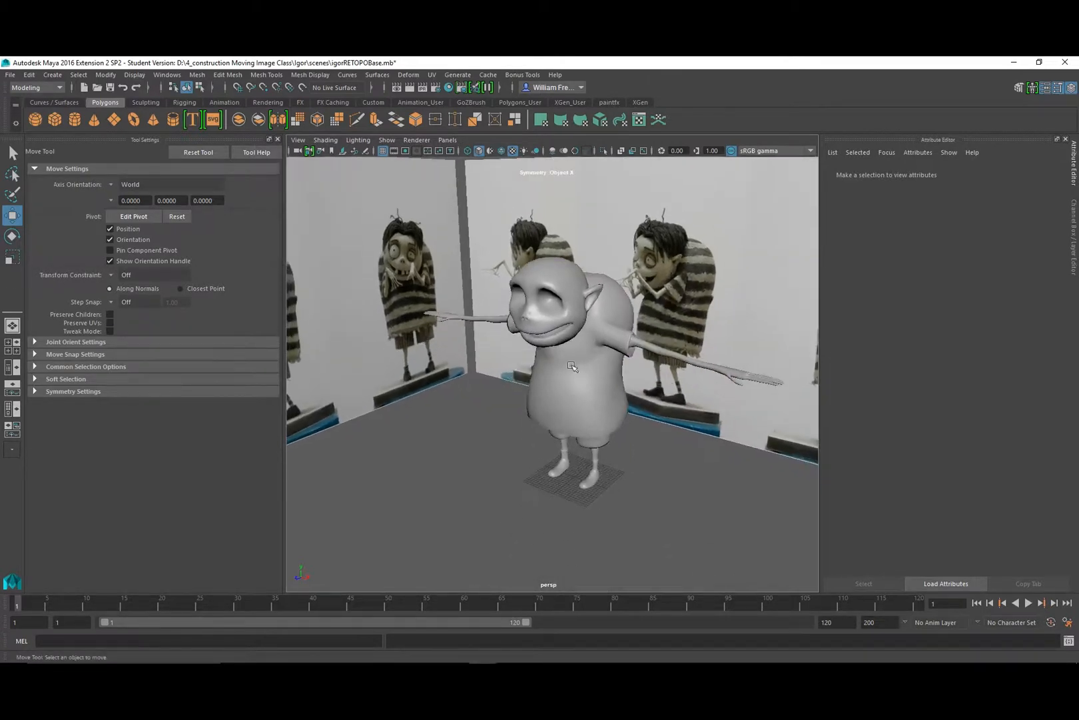
Create a polygon sphere and move it into the character's left eye socket, at about X 3.8, Y 62.9, Z 20.3.
{"action": "left_click", "coordinate": [52, 74]}
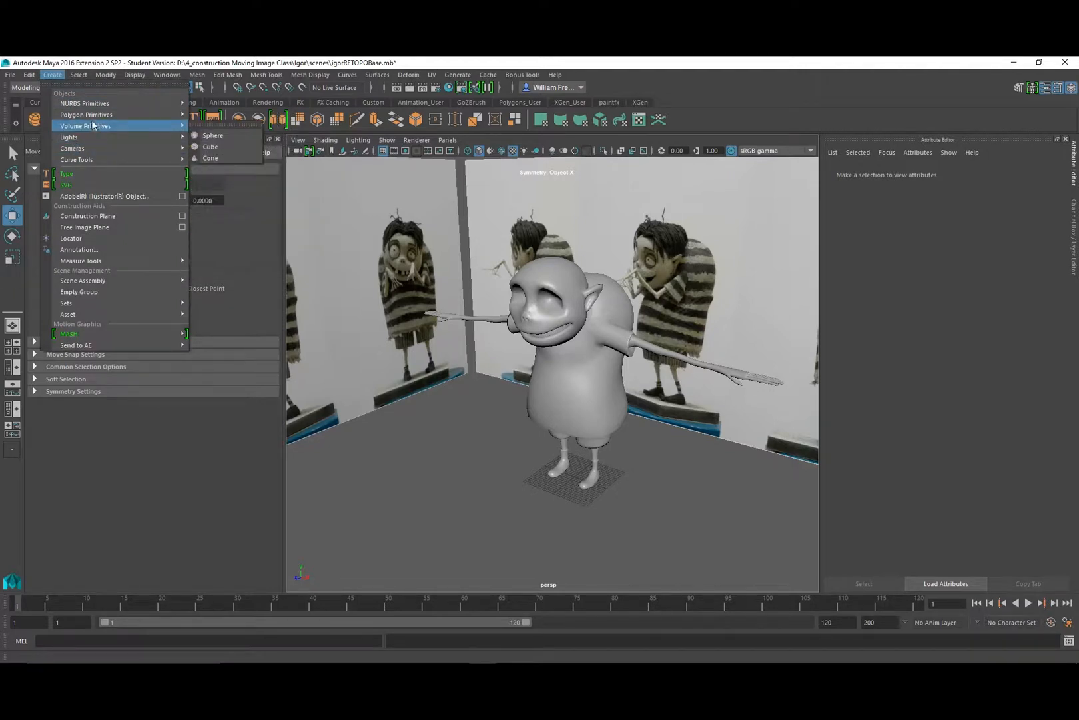
{"action": "mouse_move", "coordinate": [100, 115]}
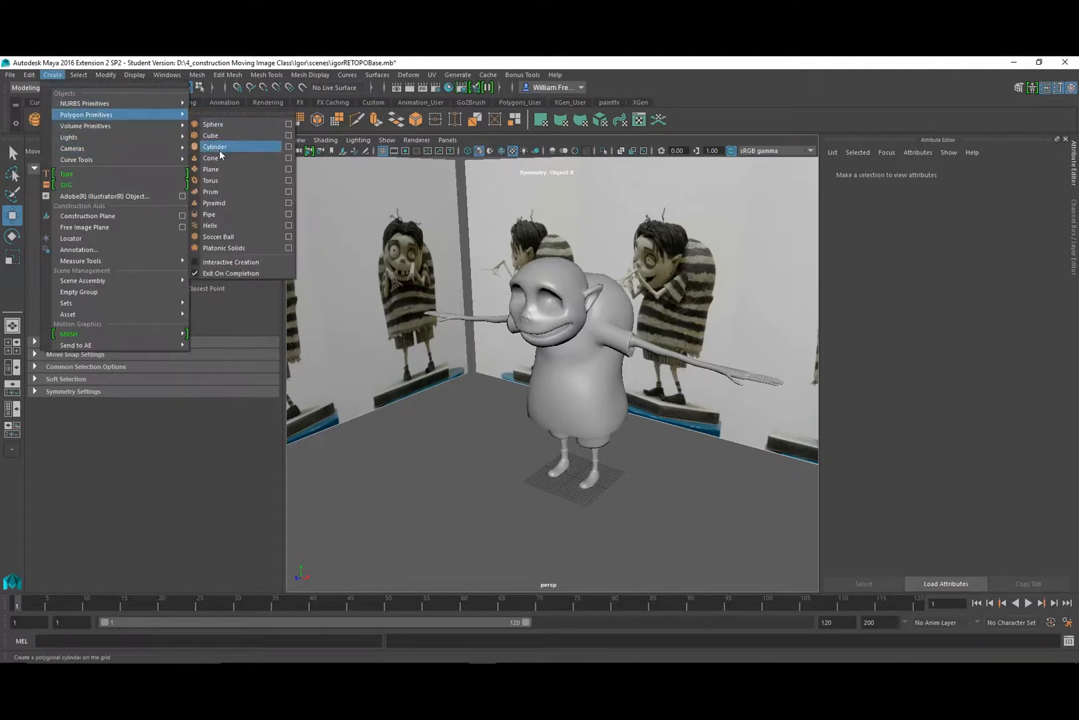
{"action": "left_click", "coordinate": [220, 127]}
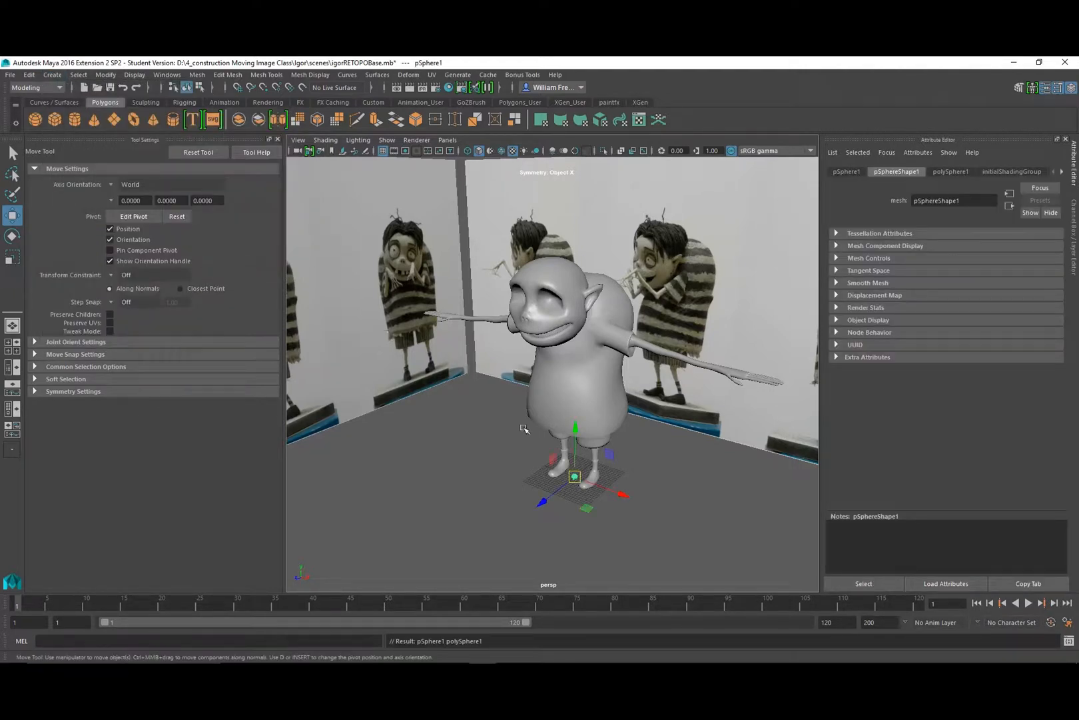
{"action": "right_click_drag", "start_coordinate": [523, 429], "coordinate": [631, 501], "text": "alt"}
{"action": "left_click_drag", "start_coordinate": [593, 512], "coordinate": [604, 174]}
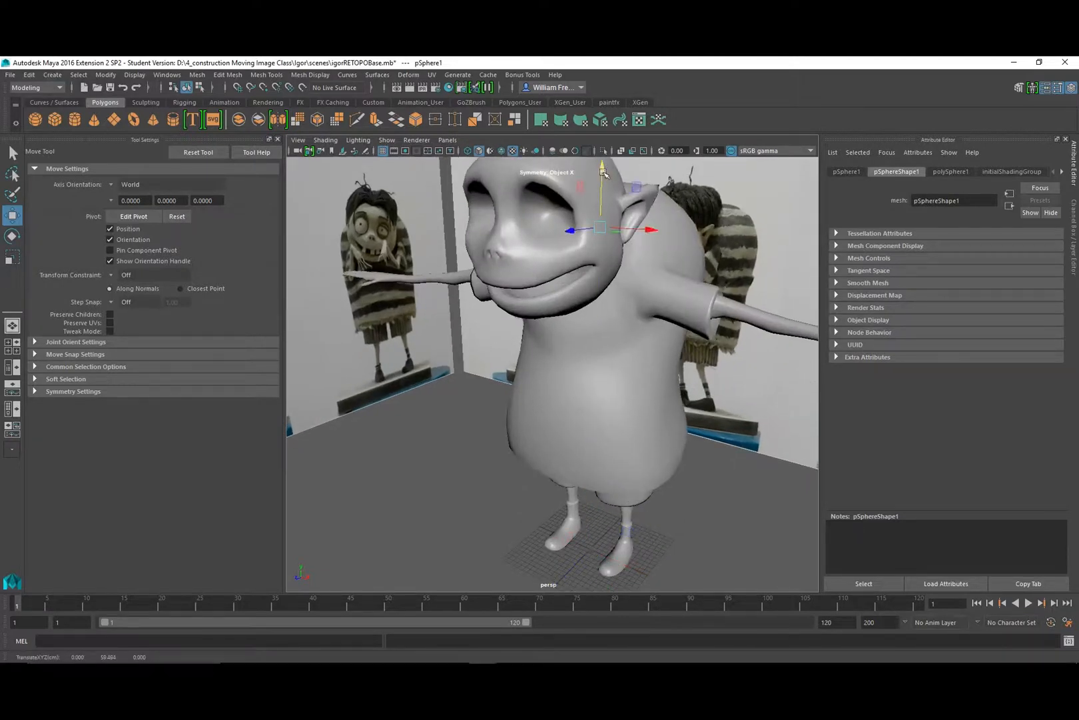
{"action": "left_click_drag", "start_coordinate": [571, 231], "coordinate": [577, 267]}
{"action": "right_click_drag", "start_coordinate": [577, 267], "coordinate": [619, 260], "text": "alt"}
{"action": "middle_click_drag", "start_coordinate": [596, 206], "coordinate": [606, 397], "text": "alt"}
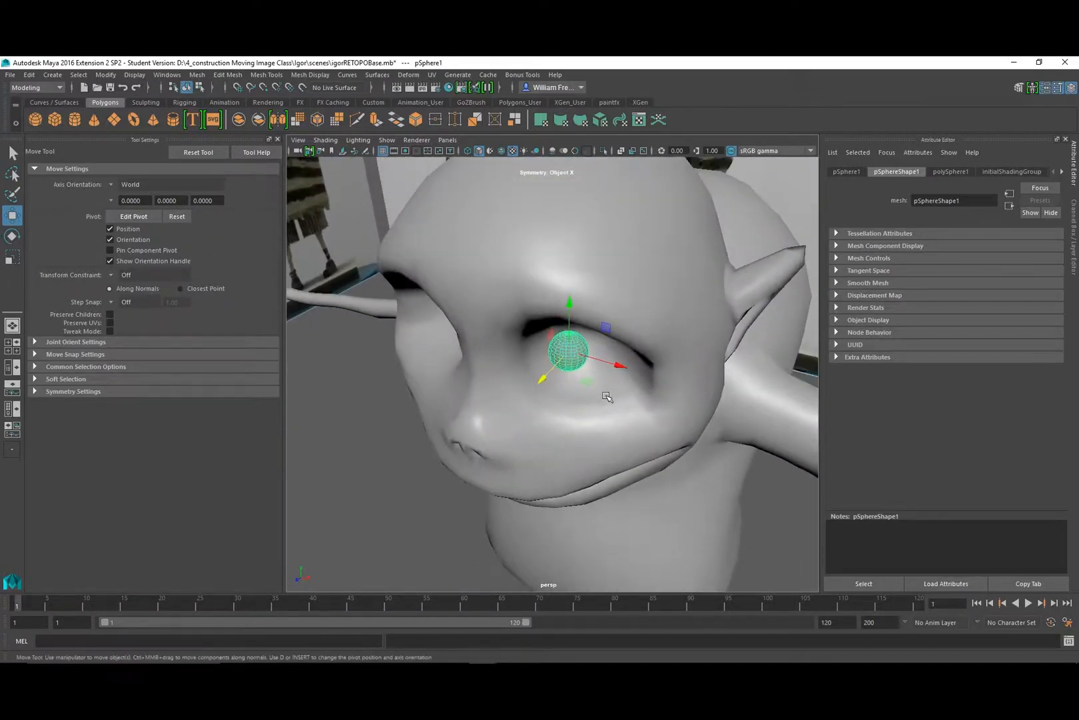
Rotate the eye sphere about its X axis so its pole faces forward, setting Rotate X to exactly 90.
{"action": "key", "text": "e"}
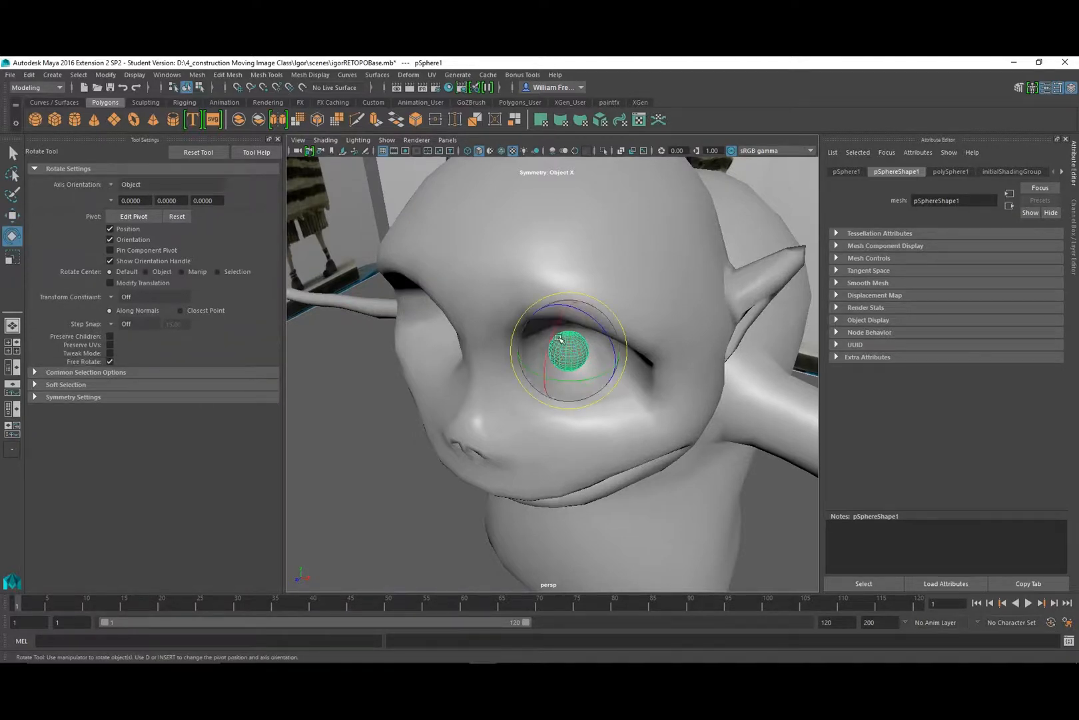
{"action": "left_click_drag", "start_coordinate": [562, 311], "coordinate": [548, 399]}
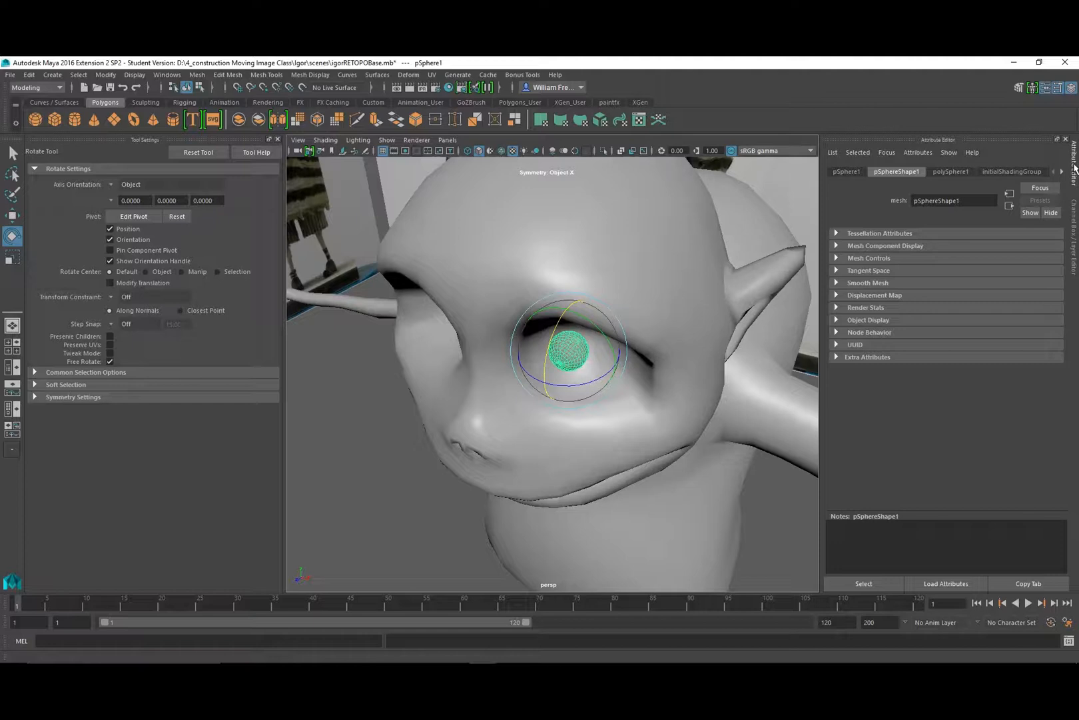
{"action": "left_click", "coordinate": [1074, 167]}
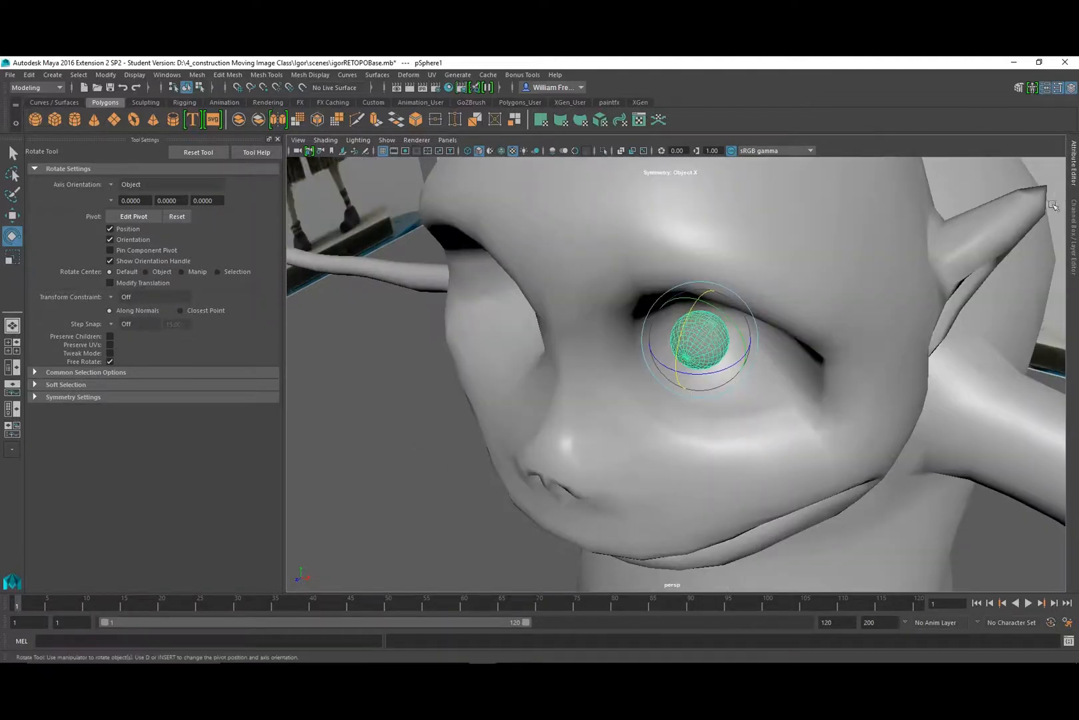
{"action": "left_click", "coordinate": [1073, 175]}
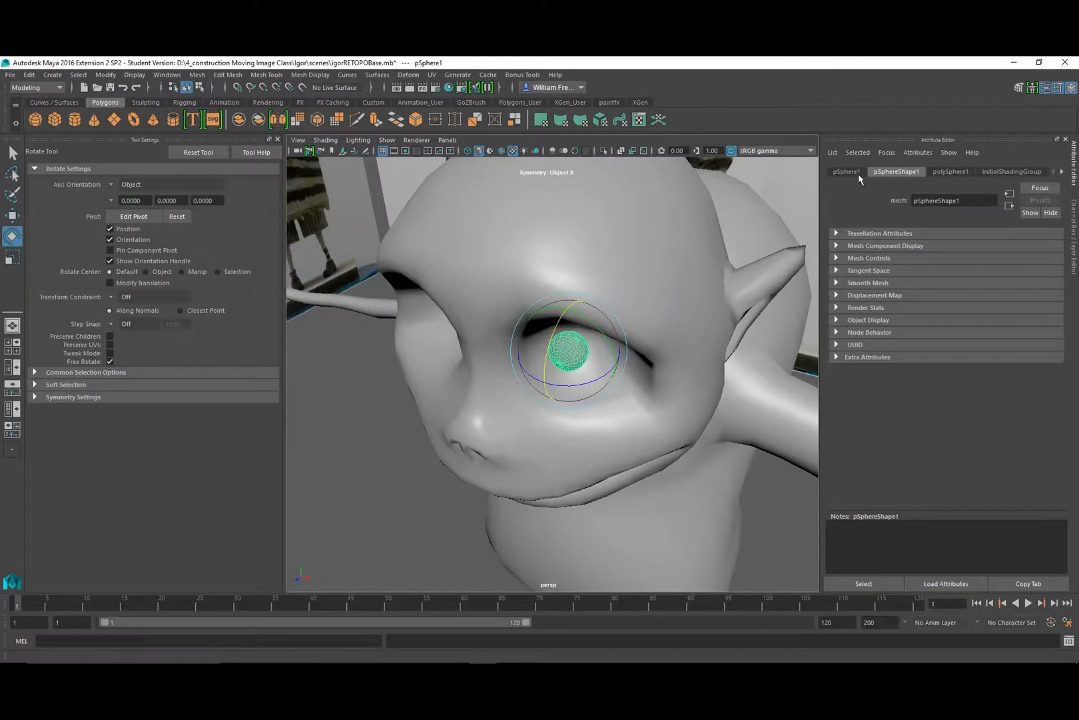
{"action": "left_click", "coordinate": [1061, 172]}
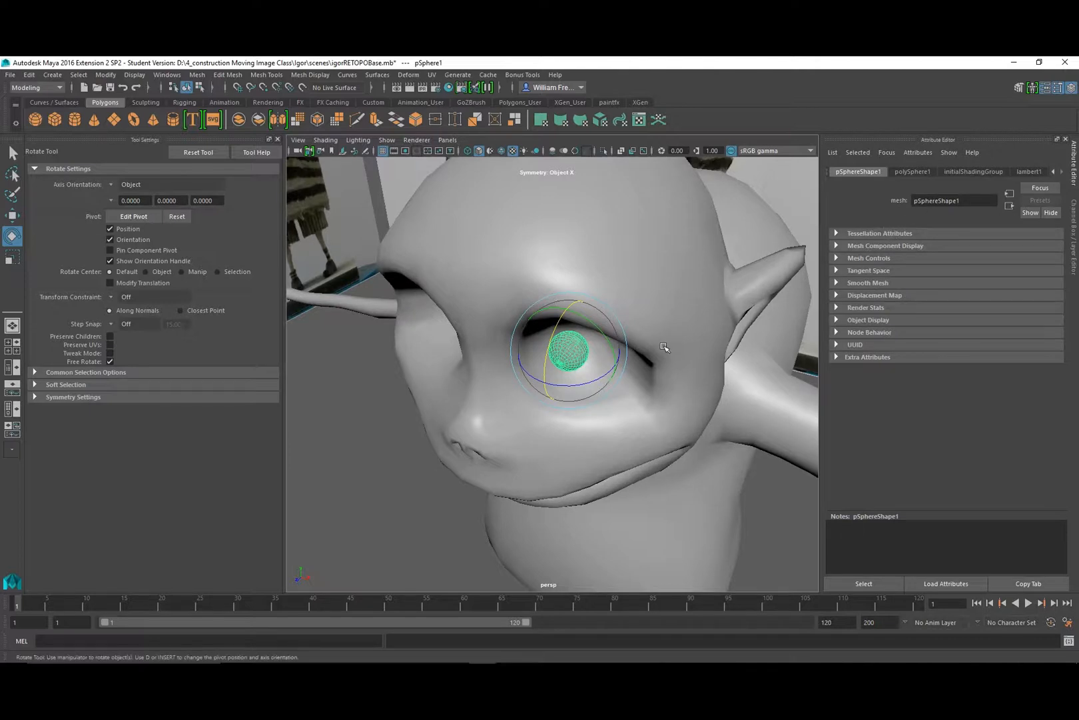
{"action": "left_click_drag", "start_coordinate": [679, 368], "coordinate": [635, 416], "text": "alt"}
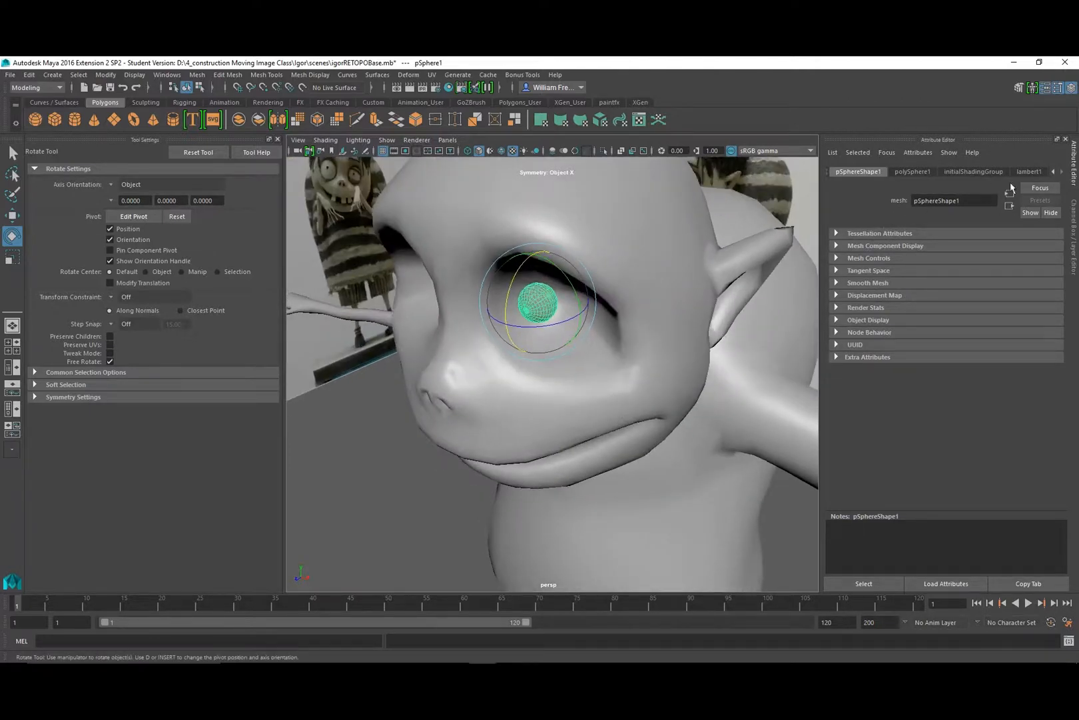
{"action": "left_click", "coordinate": [903, 172]}
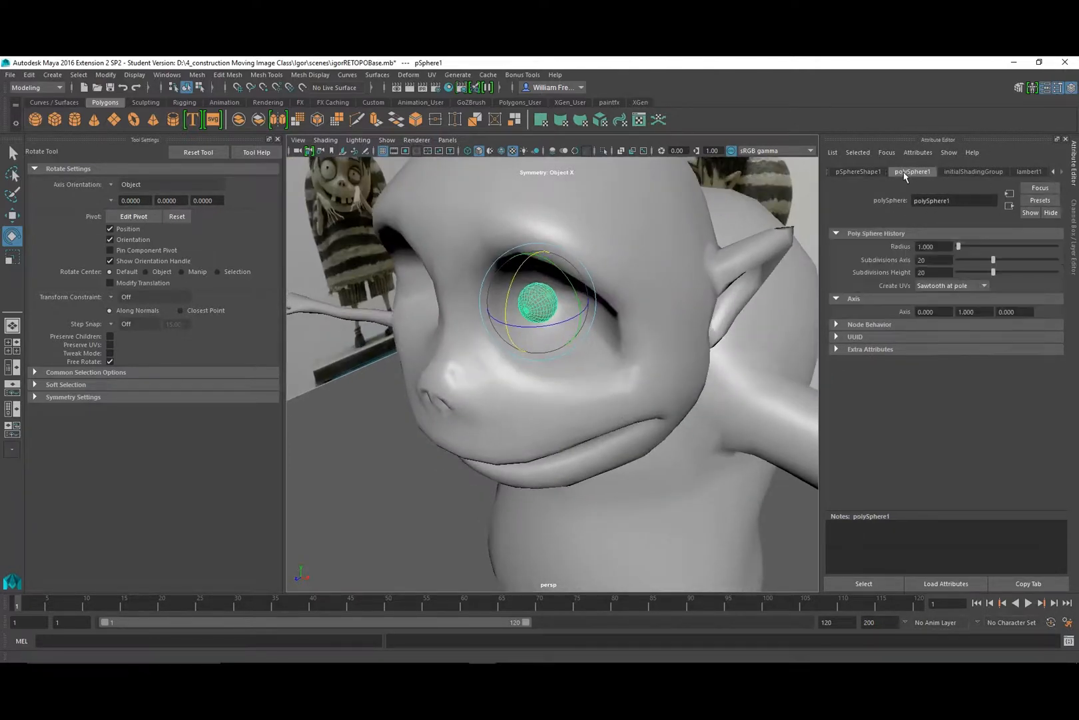
{"action": "left_click", "coordinate": [851, 172]}
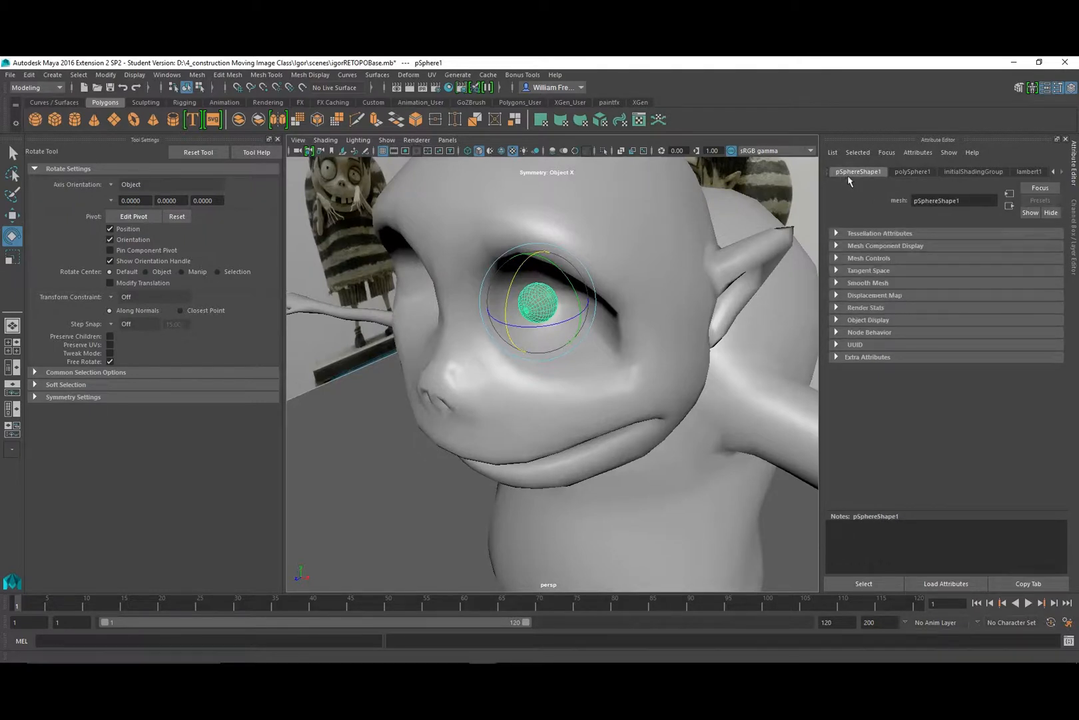
{"action": "left_click", "coordinate": [1056, 173]}
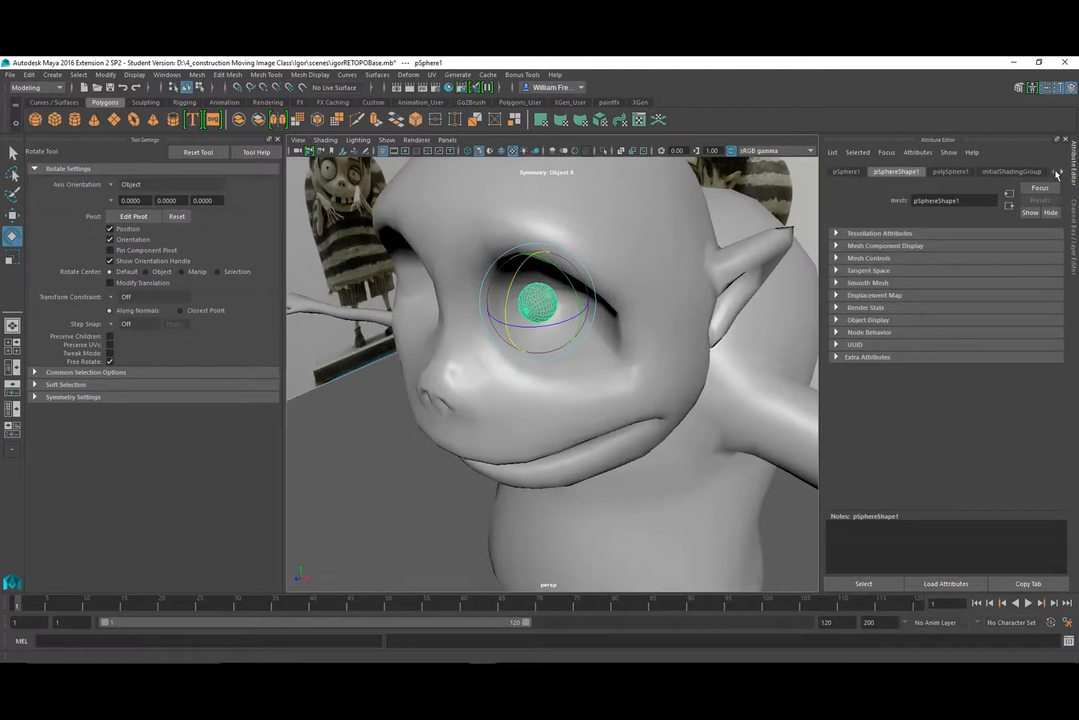
{"action": "left_click", "coordinate": [846, 173]}
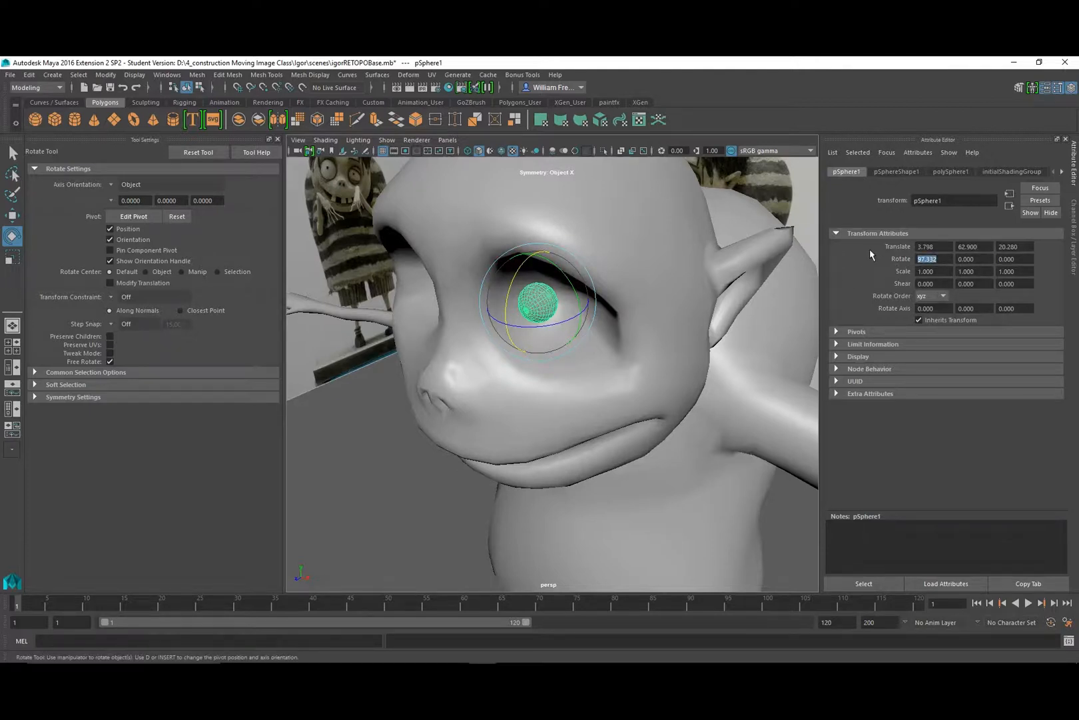
{"action": "type", "text": "90"}
{"action": "left_click", "coordinate": [949, 271]}
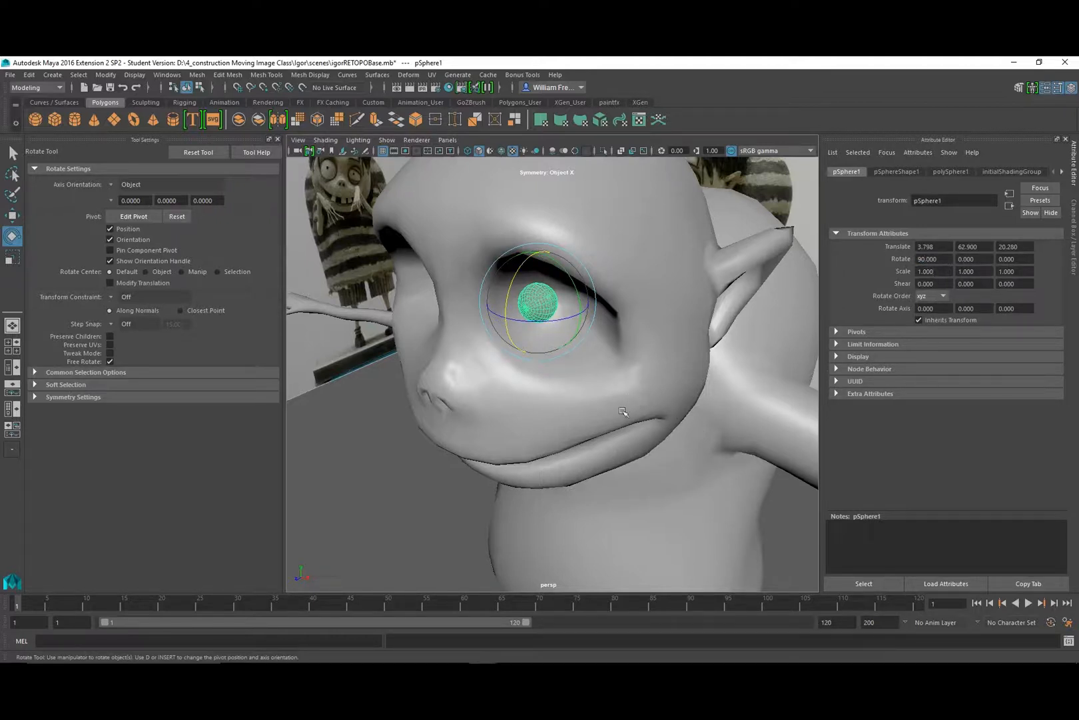
Scale the eye sphere uniformly to about 3.1 so it fills the left eye socket.
{"action": "left_click", "coordinate": [302, 512]}
{"action": "left_click", "coordinate": [538, 311]}
{"action": "key", "text": "r"}
{"action": "left_click_drag", "start_coordinate": [540, 306], "coordinate": [594, 331]}
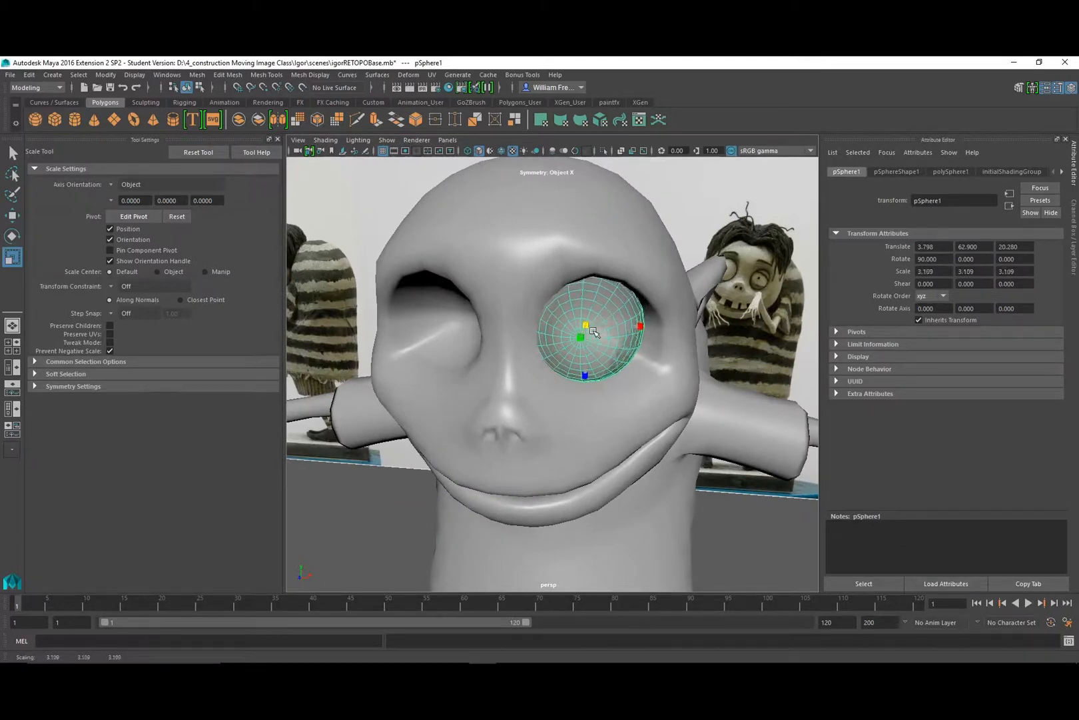
{"action": "mouse_move", "coordinate": [617, 378]}
{"action": "left_mouse_down", "text": "alt"}
{"action": "mouse_move", "coordinate": [579, 373]}
{"action": "mouse_move", "coordinate": [609, 367]}
{"action": "left_mouse_up", "text": "alt"}
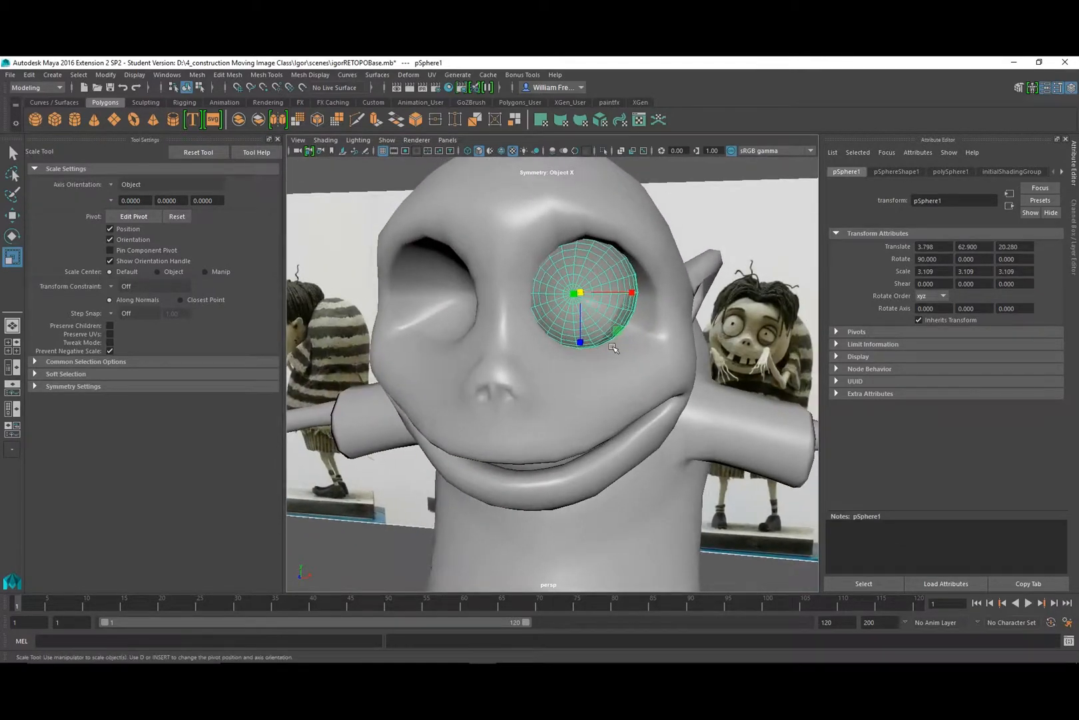
Move the eye sphere outward and back into the left eye socket, to about X 4.4 and Z 18.9.
{"action": "key", "text": "w"}
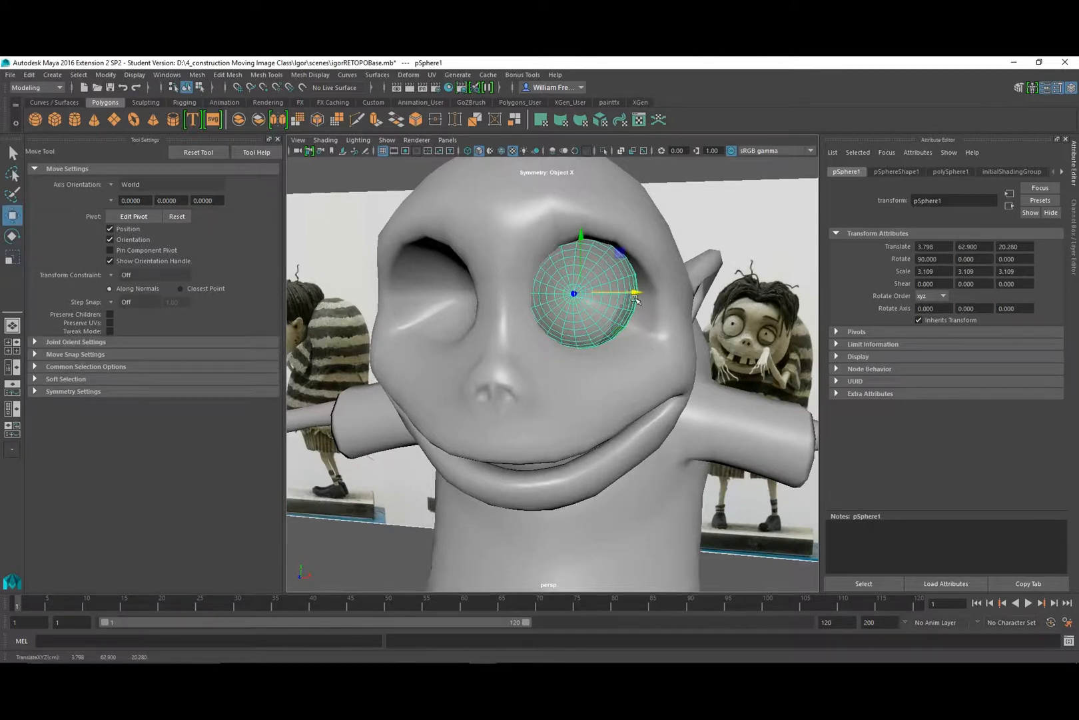
{"action": "left_click_drag", "start_coordinate": [636, 297], "coordinate": [658, 383]}
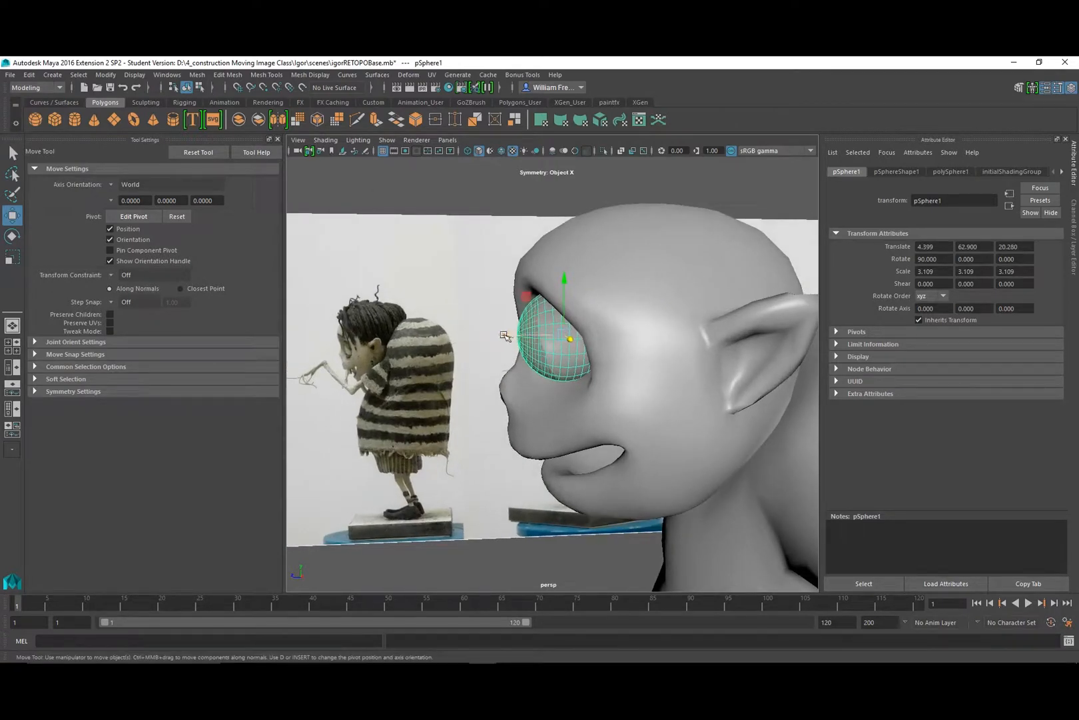
{"action": "left_click_drag", "start_coordinate": [505, 336], "coordinate": [527, 336]}
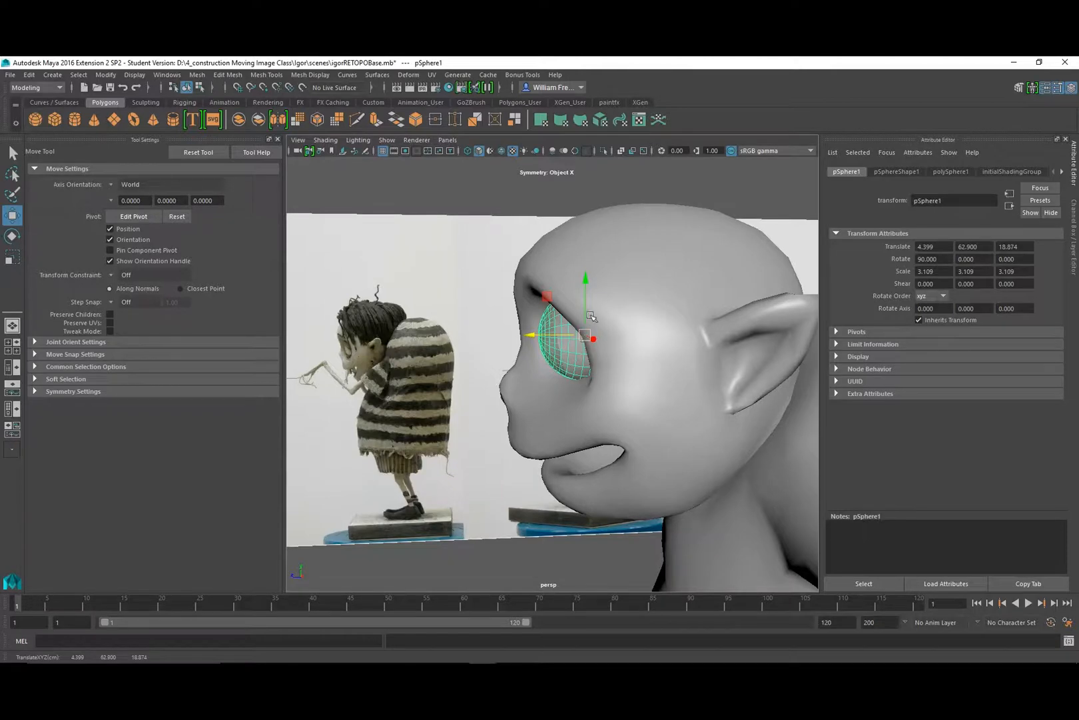
{"action": "mouse_move", "coordinate": [542, 386]}
{"action": "left_mouse_down", "text": "alt"}
{"action": "mouse_move", "coordinate": [580, 383]}
{"action": "mouse_move", "coordinate": [549, 383]}
{"action": "left_mouse_up", "text": "alt"}
{"action": "left_click_drag", "start_coordinate": [451, 426], "coordinate": [409, 419], "text": "alt"}
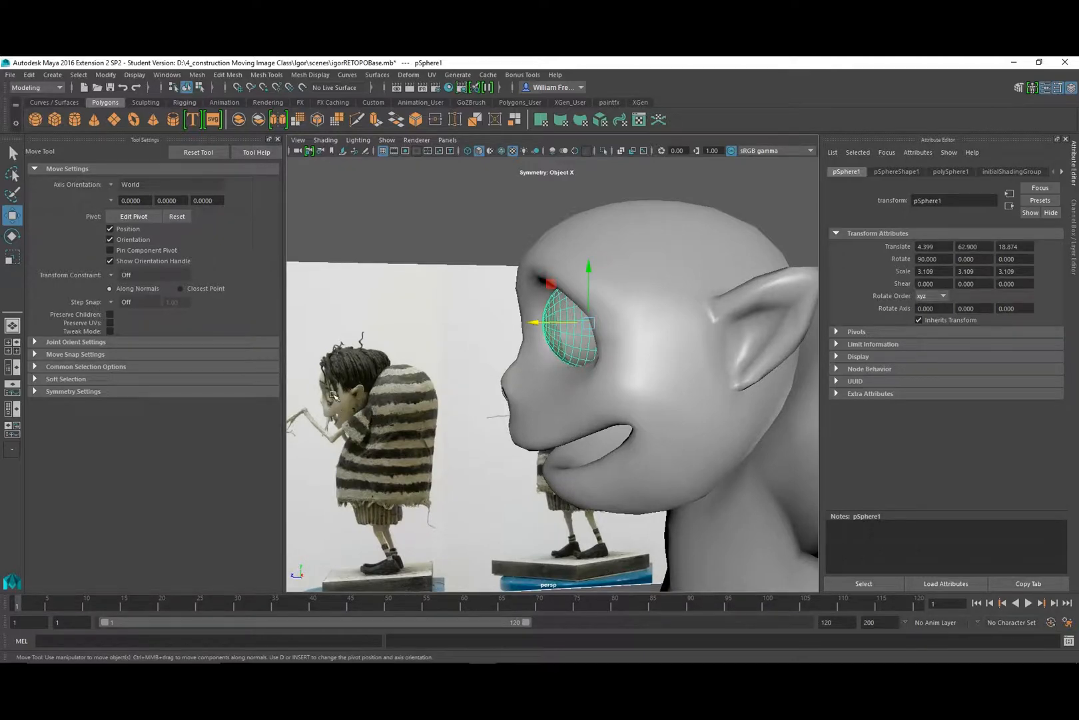
Scale the eye sphere uniformly to about 3.9 so it fills the socket more tightly.
{"action": "left_click_drag", "start_coordinate": [602, 381], "coordinate": [508, 404], "text": "alt"}
{"action": "right_click_drag", "start_coordinate": [461, 365], "coordinate": [523, 386], "text": "alt"}
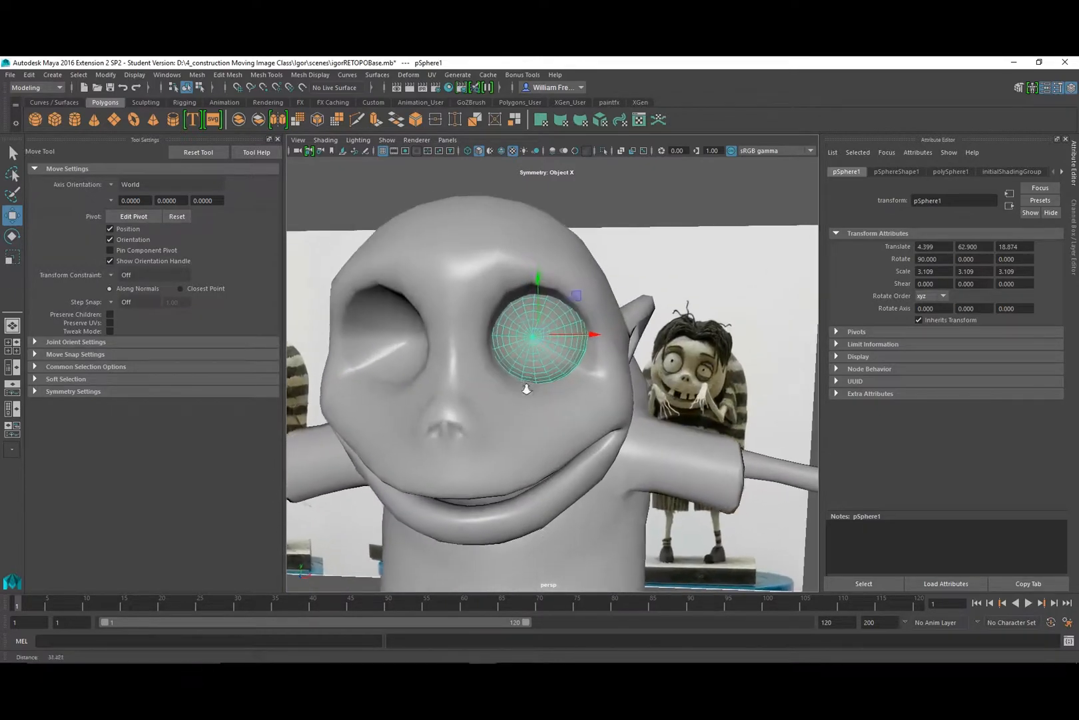
{"action": "left_click_drag", "start_coordinate": [542, 395], "coordinate": [523, 389], "text": "alt"}
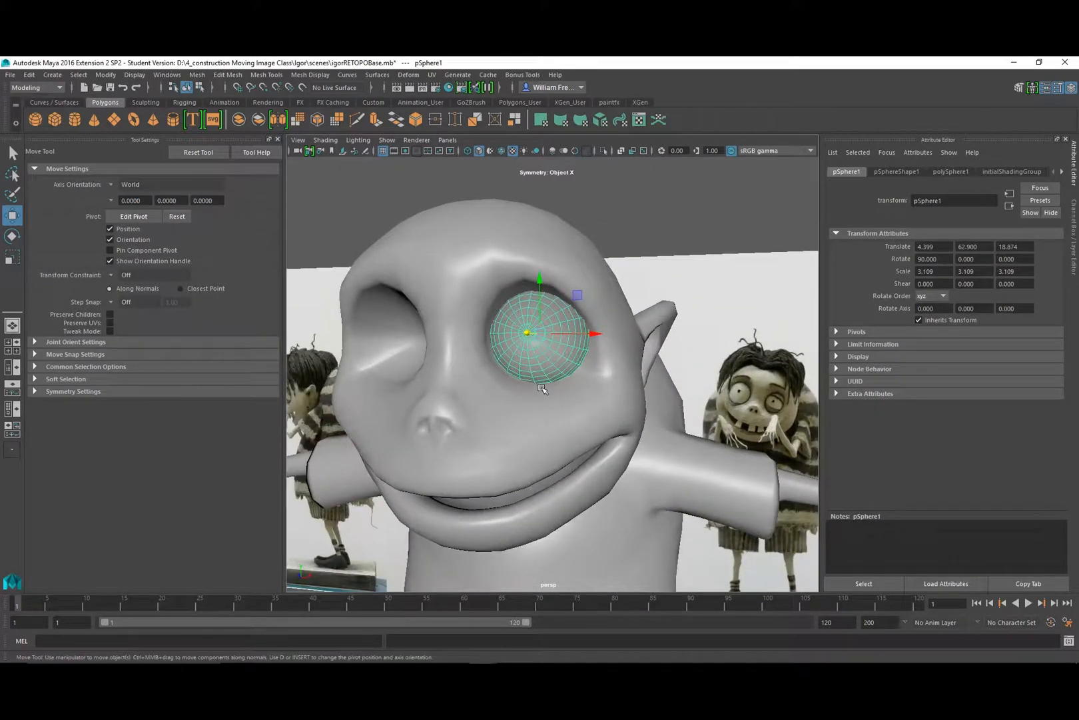
{"action": "key", "text": "r"}
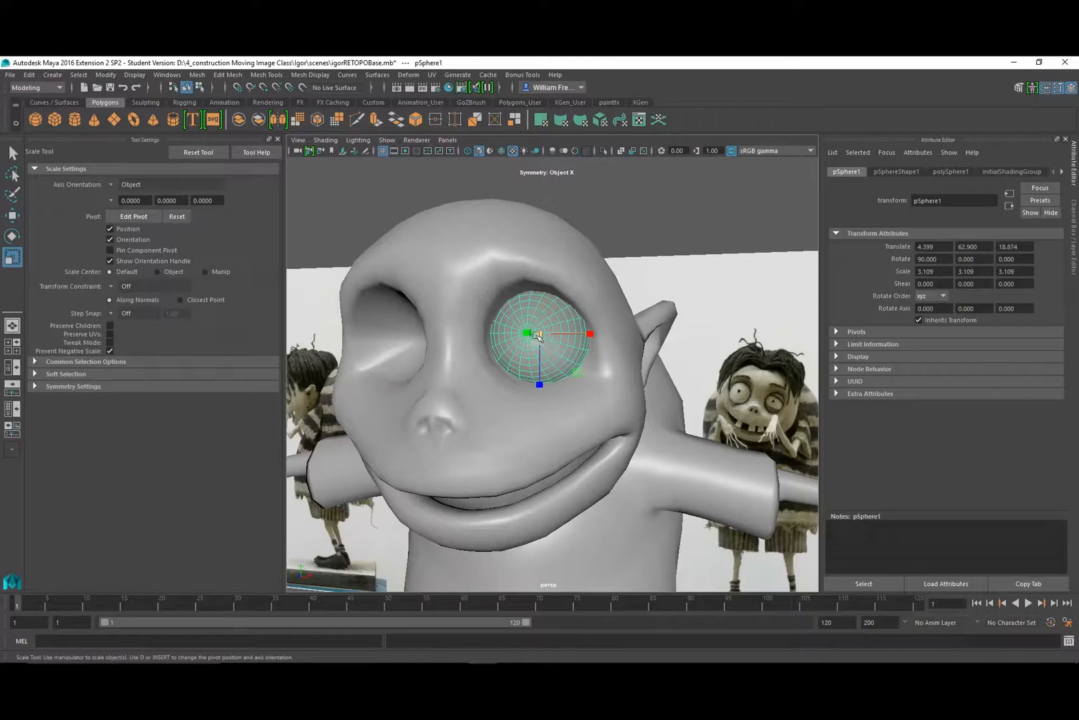
{"action": "left_click_drag", "start_coordinate": [538, 334], "coordinate": [566, 338]}
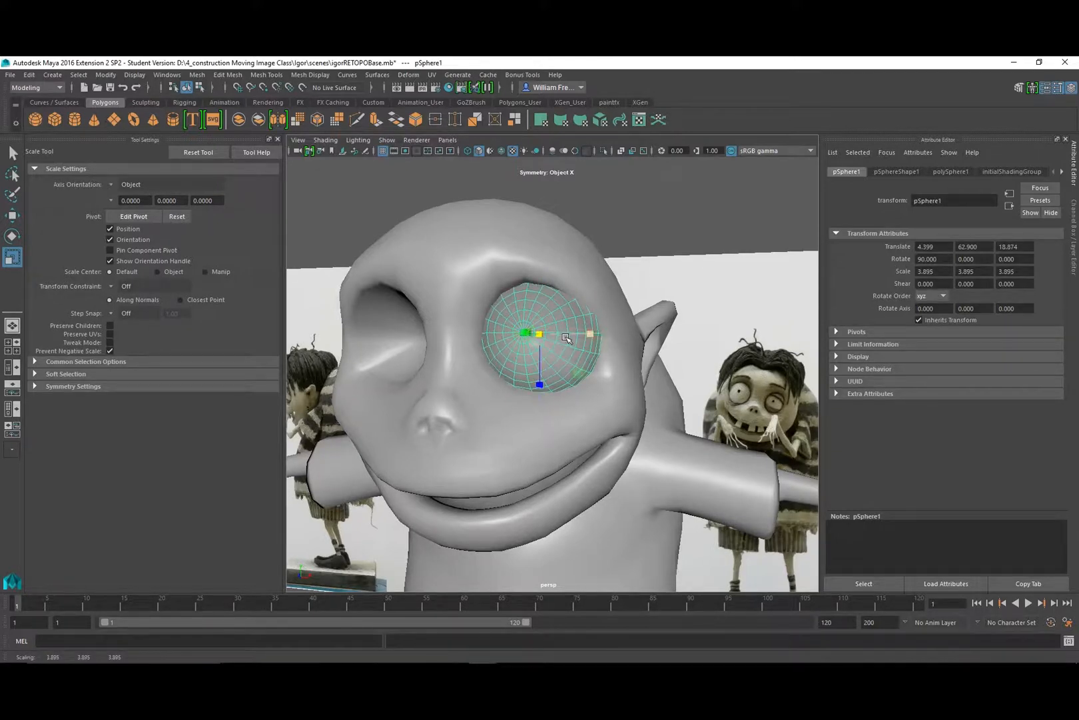
Reposition the enlarged eye sphere inside the socket, to about X 4.0, Y 62.6, Z 18.3.
{"action": "key", "text": "w"}
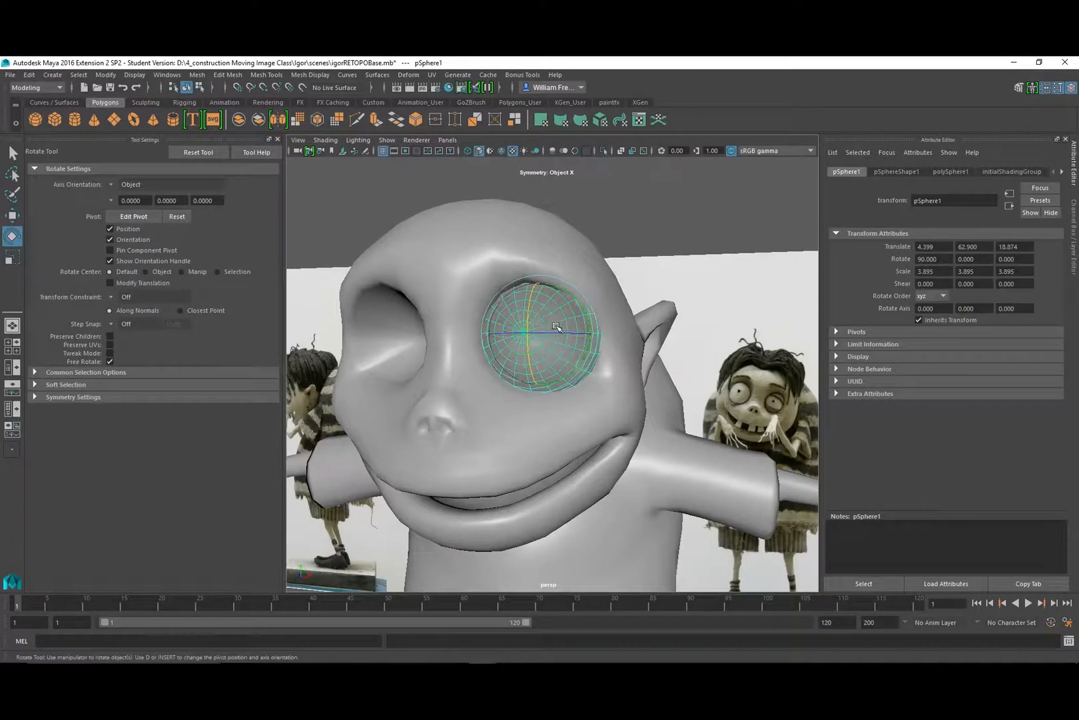
{"action": "left_click_drag", "start_coordinate": [541, 282], "coordinate": [491, 352]}
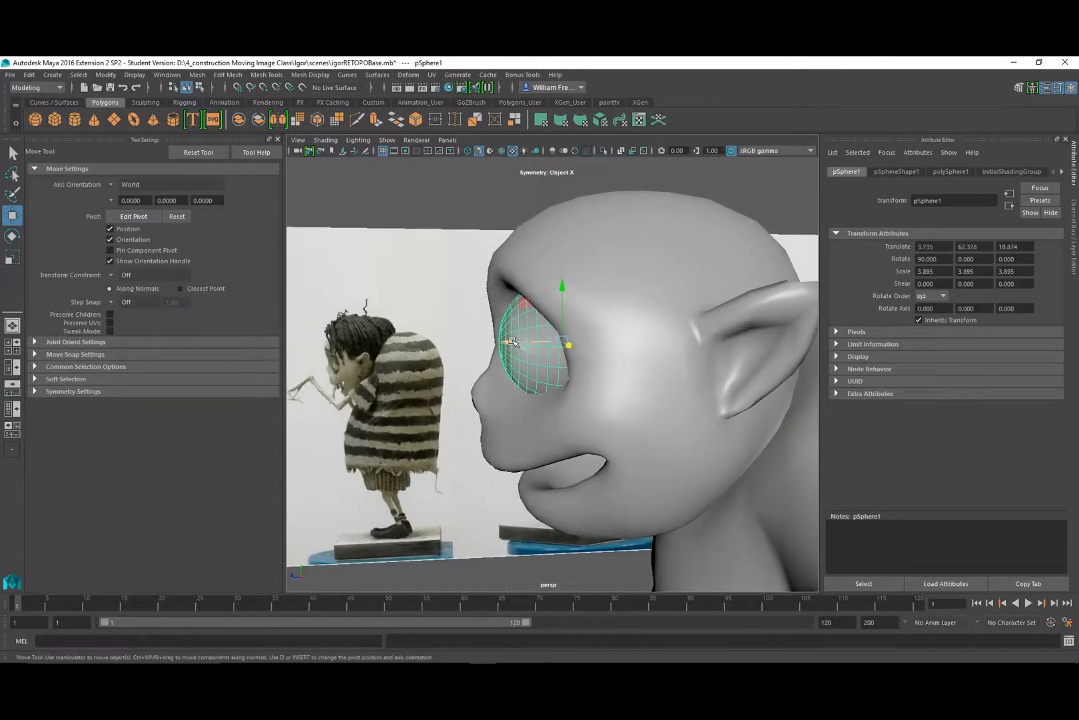
{"action": "left_click", "coordinate": [507, 344]}
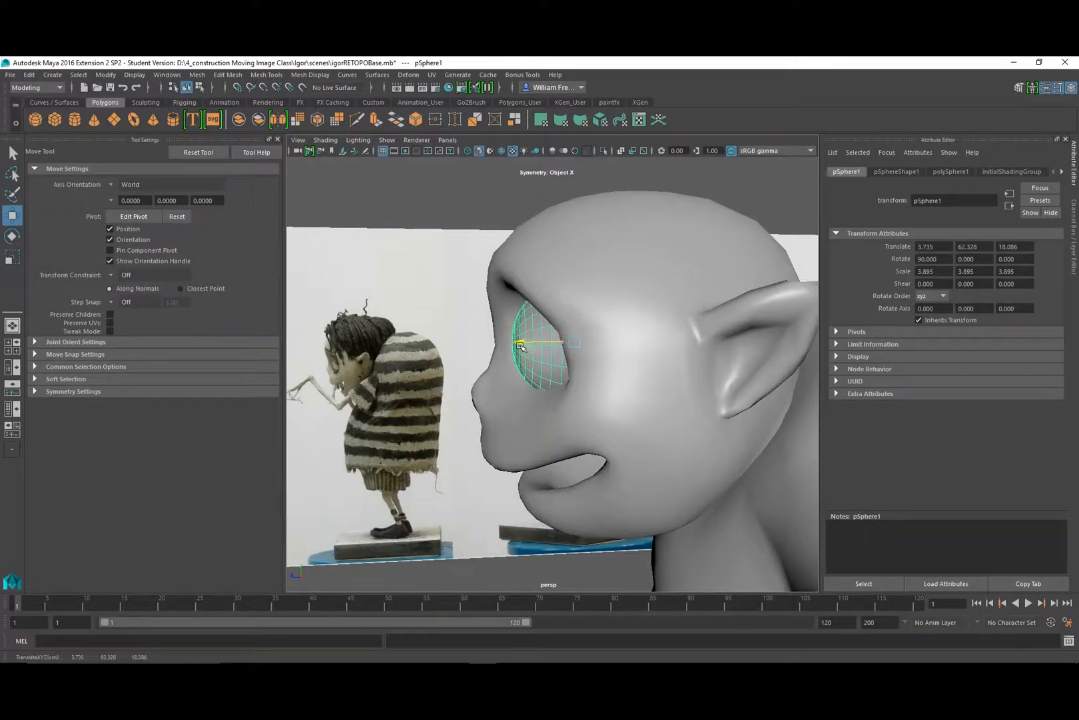
{"action": "left_click_drag", "start_coordinate": [521, 346], "coordinate": [612, 305], "text": "alt"}
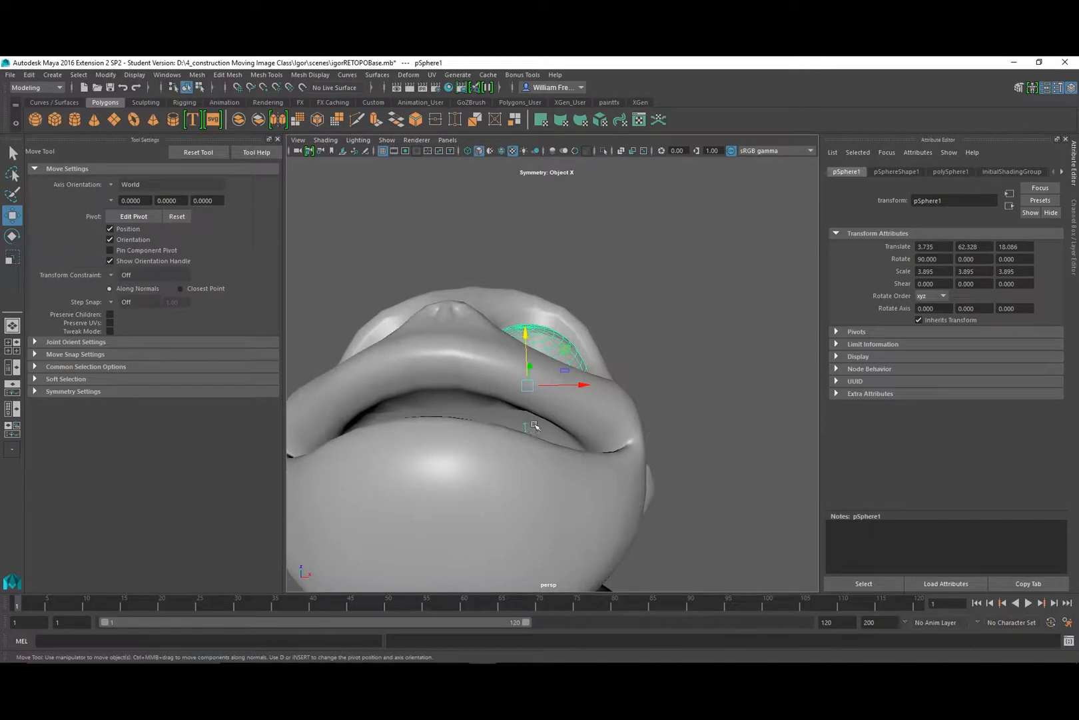
{"action": "left_click_drag", "start_coordinate": [535, 425], "coordinate": [587, 399], "text": "alt"}
{"action": "left_click_drag", "start_coordinate": [547, 294], "coordinate": [547, 295]}
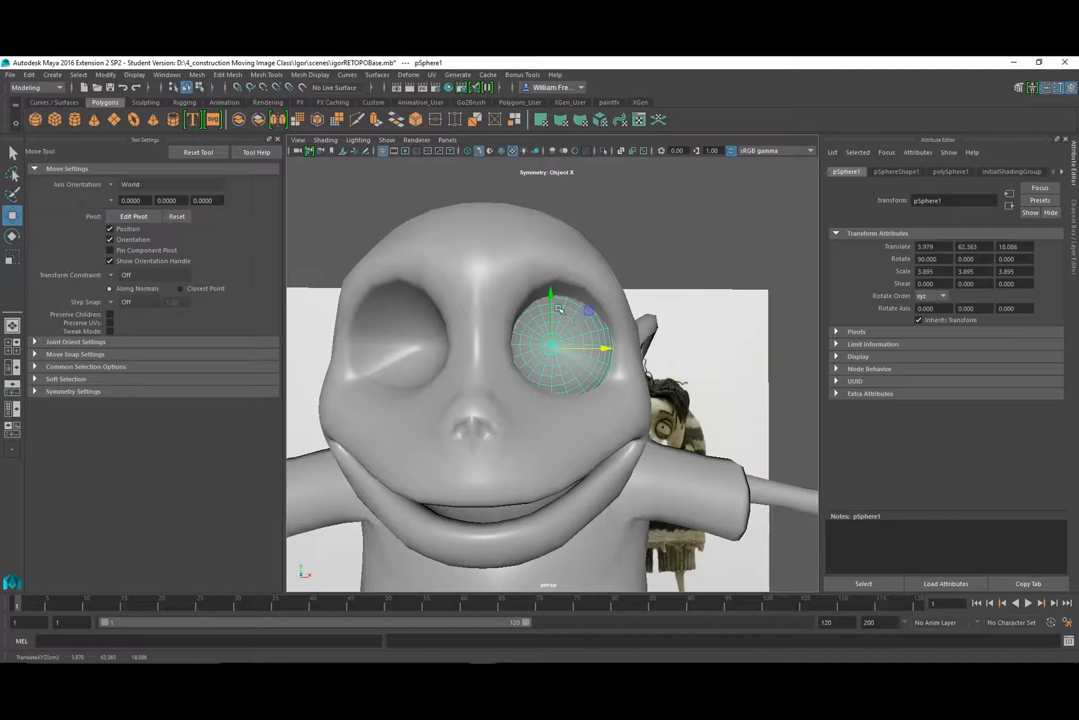
{"action": "left_click_drag", "start_coordinate": [563, 320], "coordinate": [577, 341], "text": "alt"}
Assign a new Blinn material to the eye sphere and set its color to white.
{"action": "right_click_drag", "start_coordinate": [577, 339], "coordinate": [604, 618]}
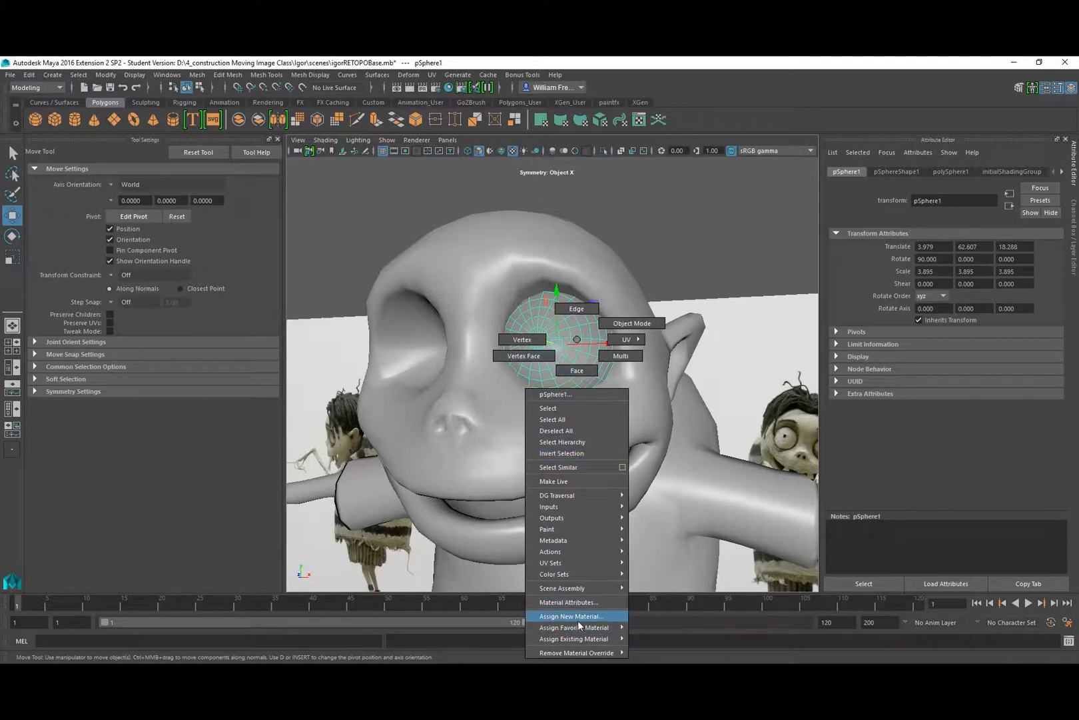
{"action": "left_click", "coordinate": [583, 615]}
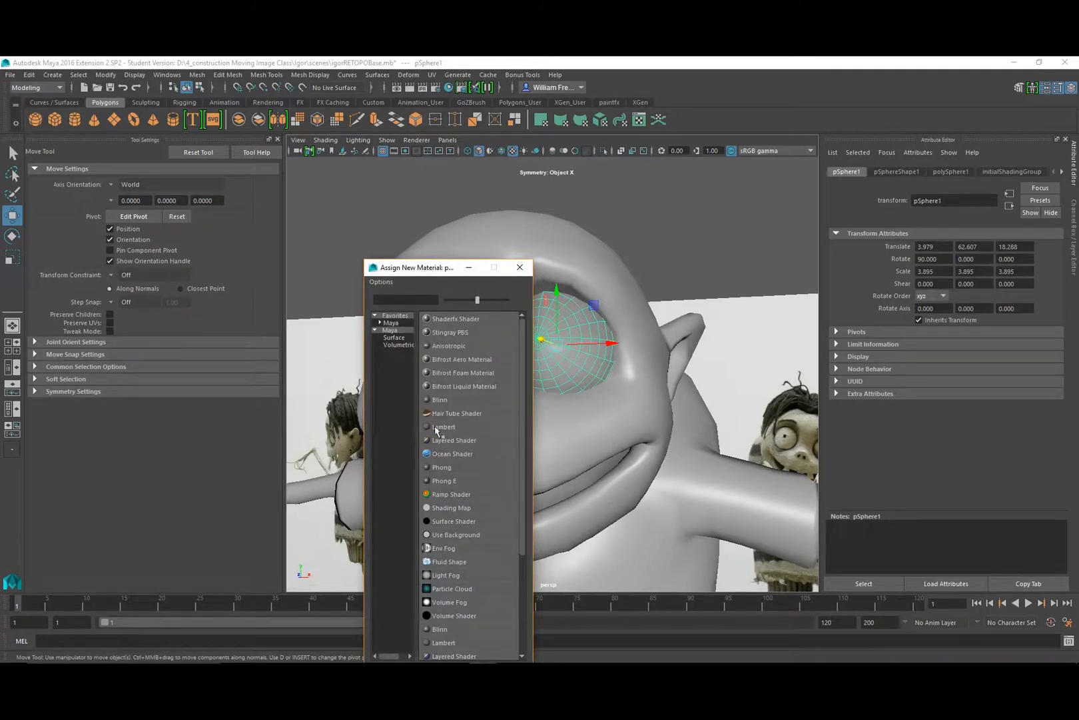
{"action": "left_click", "coordinate": [439, 399]}
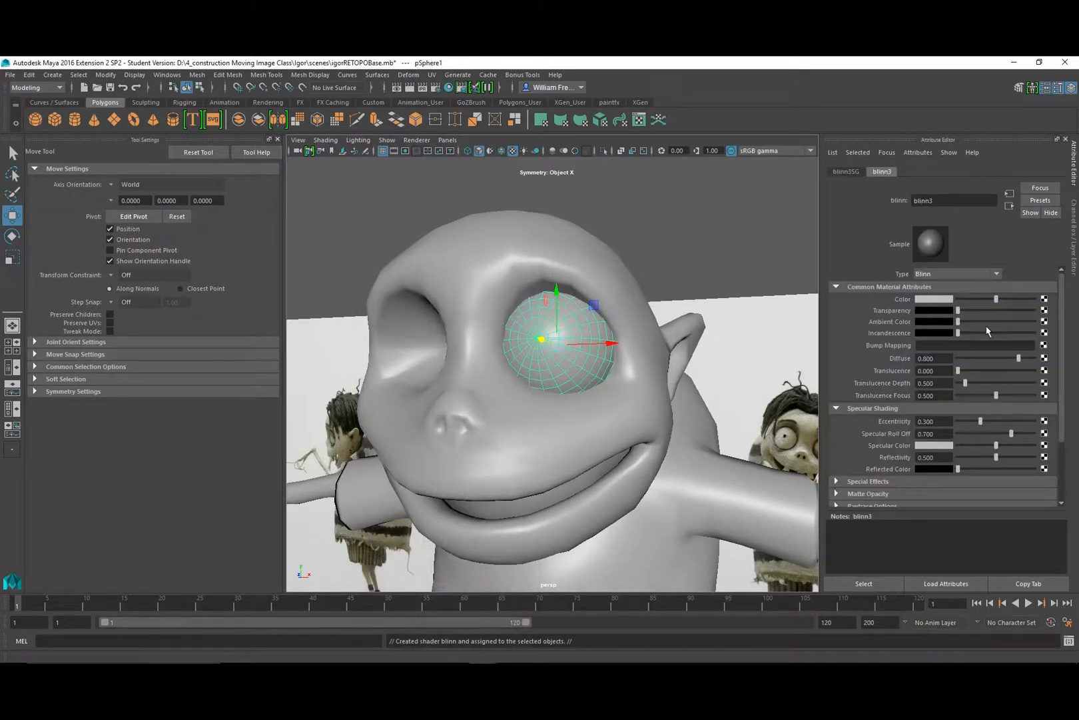
{"action": "left_click_drag", "start_coordinate": [997, 299], "coordinate": [1052, 306]}
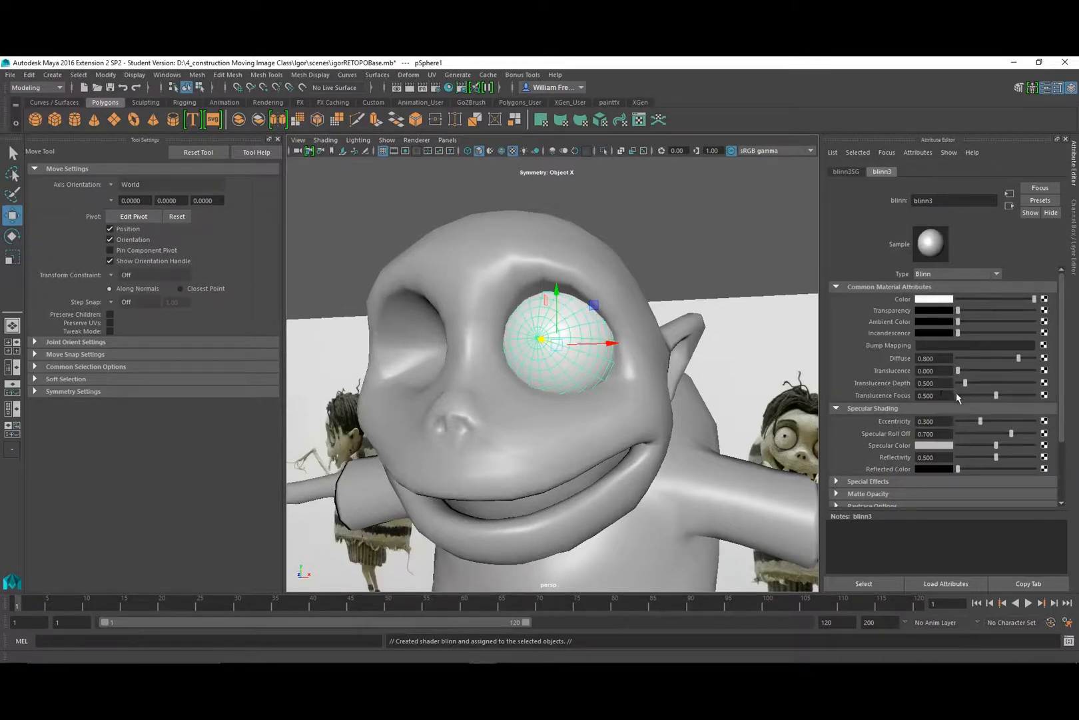
{"action": "left_click", "coordinate": [718, 248]}
{"action": "left_click_drag", "start_coordinate": [568, 344], "coordinate": [580, 359], "text": "alt"}
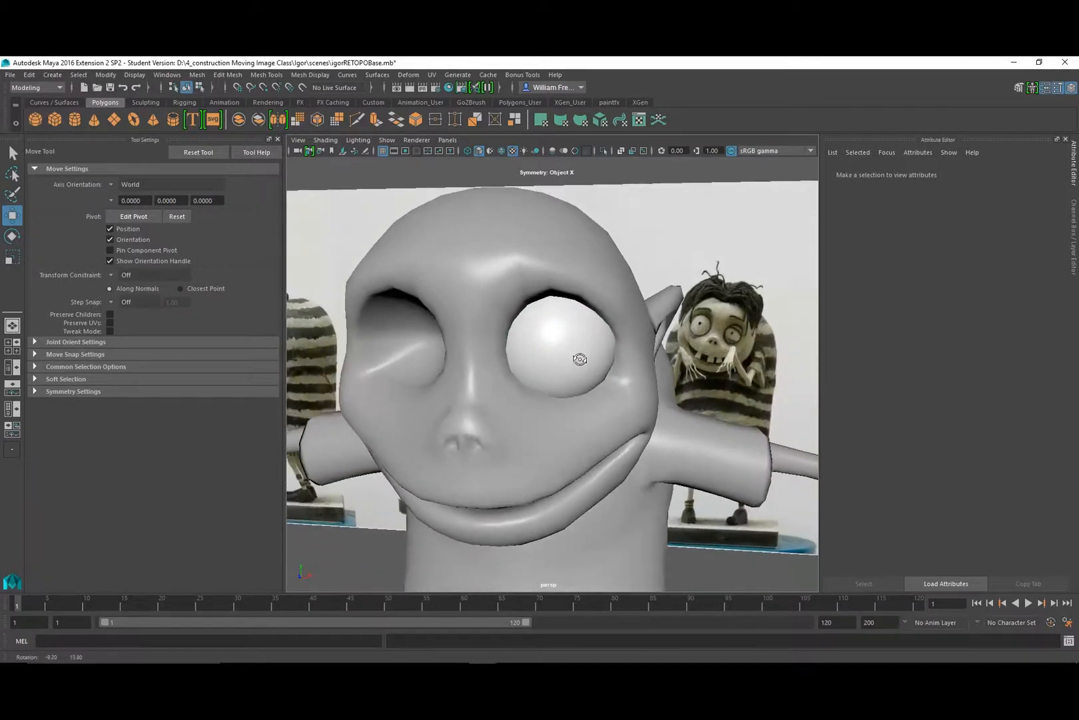
{"action": "left_click", "coordinate": [558, 356]}
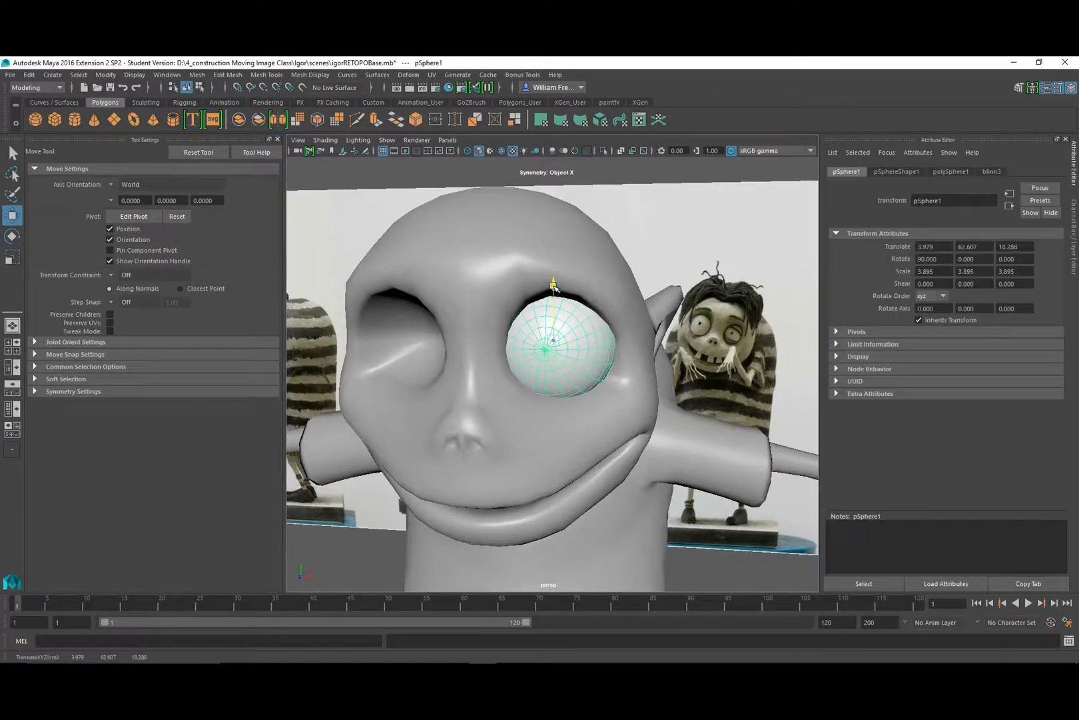
Switch the head mesh to vertex editing, select a vertex on the upper lip, and enable Soft Select.
{"action": "left_click_drag", "start_coordinate": [593, 366], "coordinate": [633, 425], "text": "alt"}
{"action": "right_click_drag", "start_coordinate": [632, 424], "coordinate": [579, 485], "text": "alt"}
{"action": "left_click_drag", "start_coordinate": [579, 496], "coordinate": [577, 369], "text": "alt"}
{"action": "left_click", "coordinate": [551, 426]}
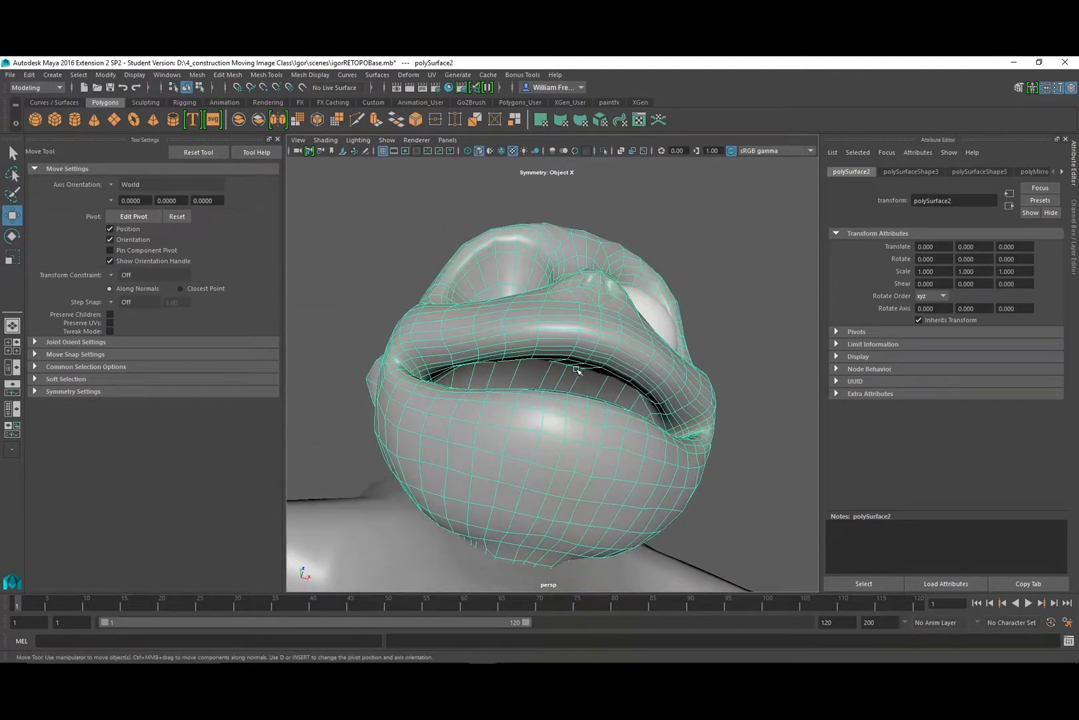
{"action": "right_click_drag", "start_coordinate": [585, 372], "coordinate": [546, 340]}
{"action": "left_click_drag", "start_coordinate": [585, 387], "coordinate": [535, 422], "text": "alt"}
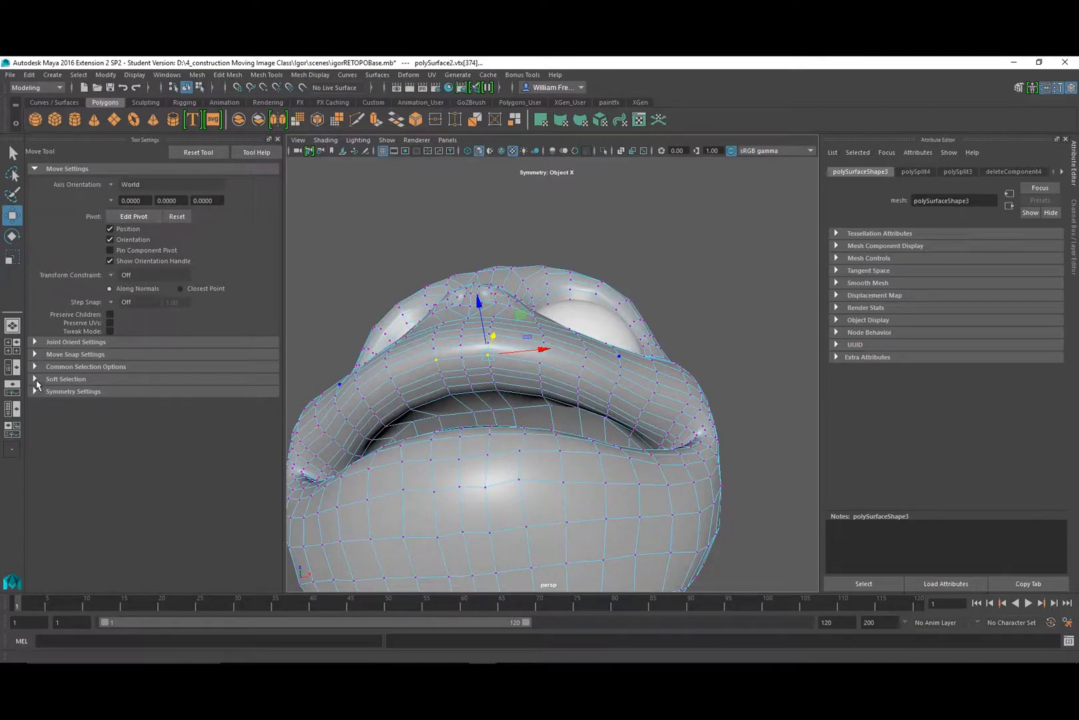
{"action": "left_click", "coordinate": [34, 379]}
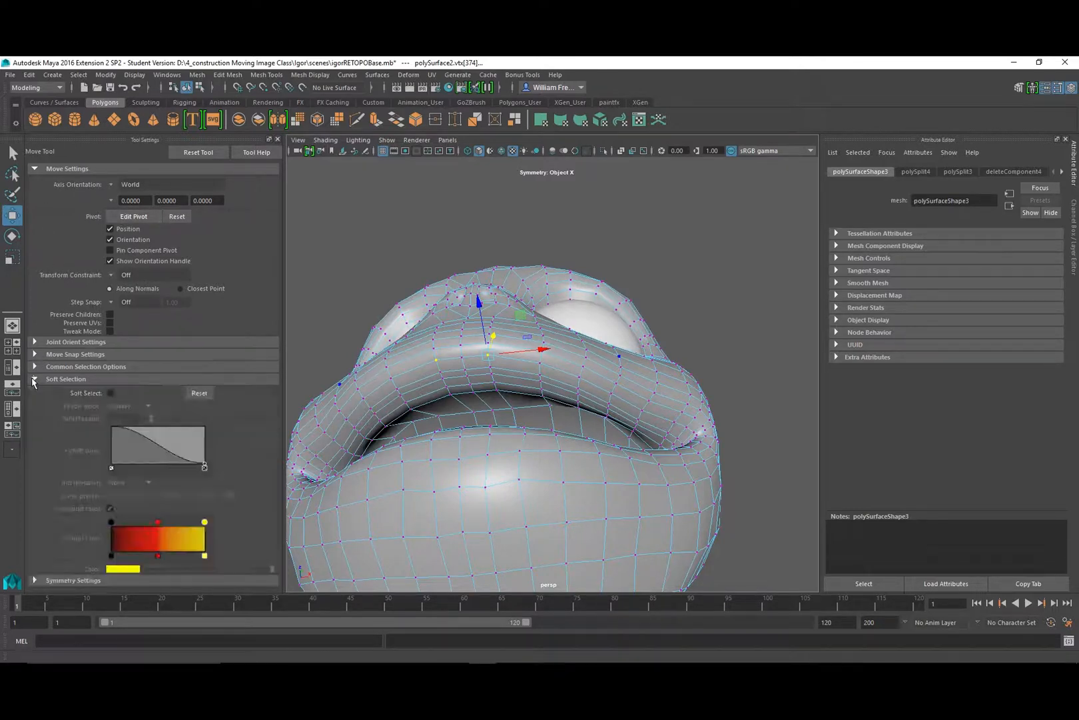
{"action": "left_click", "coordinate": [110, 392]}
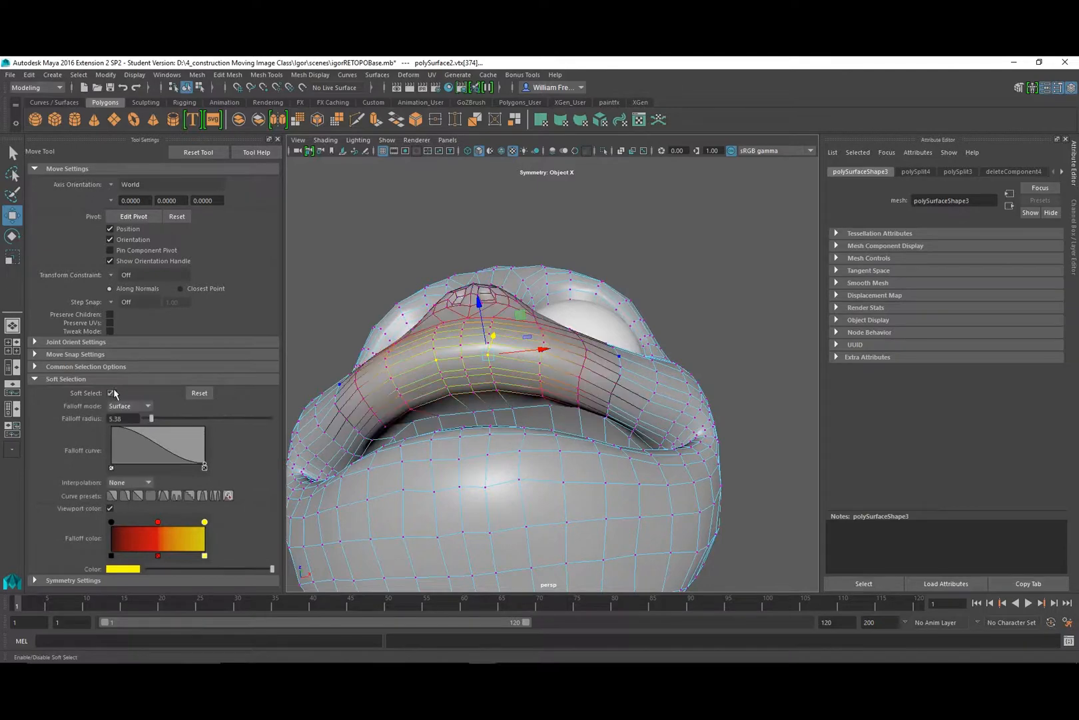
Try the Volume falloff mode for soft selection on vertices inside the mouth, behind the upper lip.
{"action": "left_click", "coordinate": [512, 409]}
{"action": "left_click_drag", "start_coordinate": [556, 397], "coordinate": [560, 360], "text": "alt"}
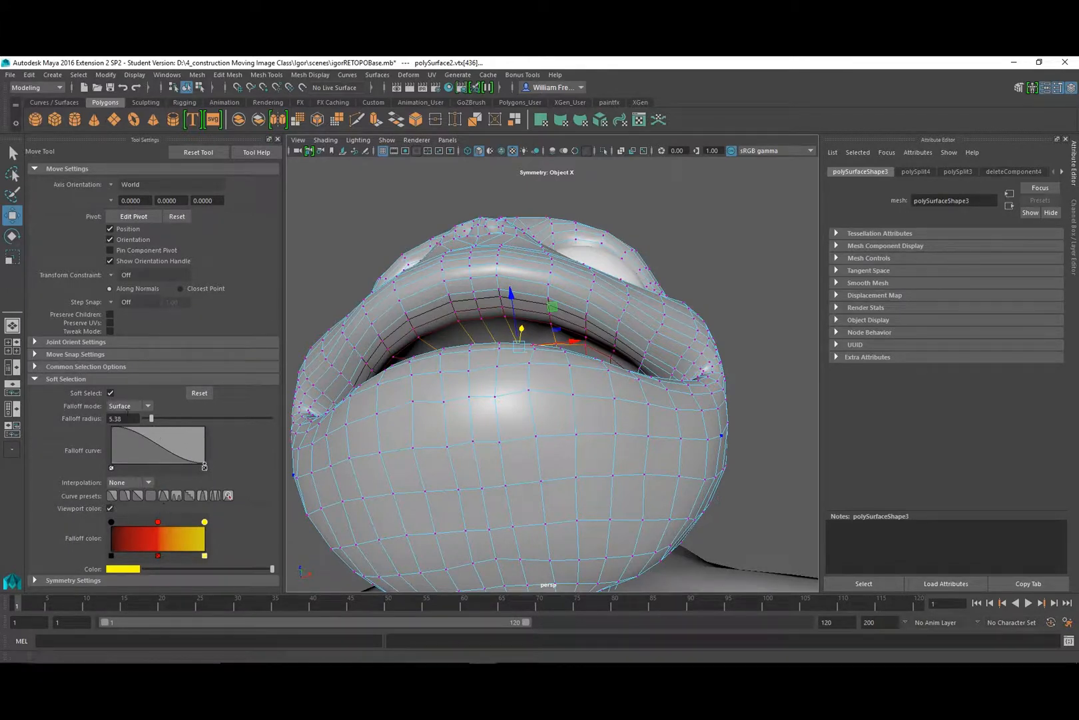
{"action": "left_click", "coordinate": [147, 406]}
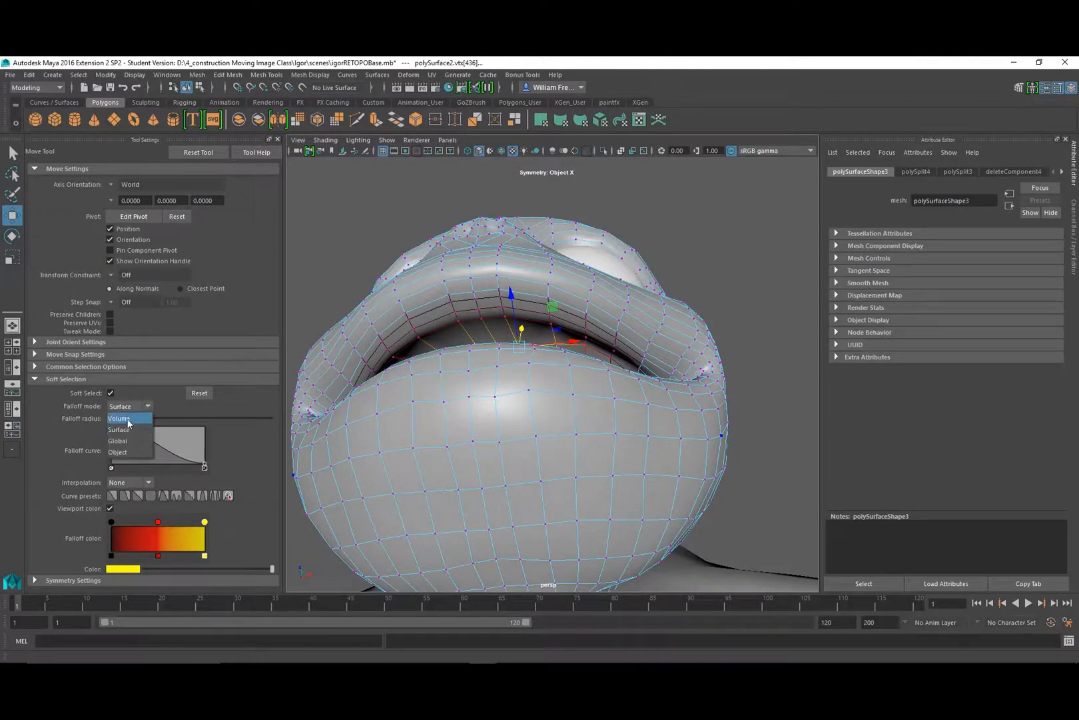
{"action": "left_click", "coordinate": [130, 420]}
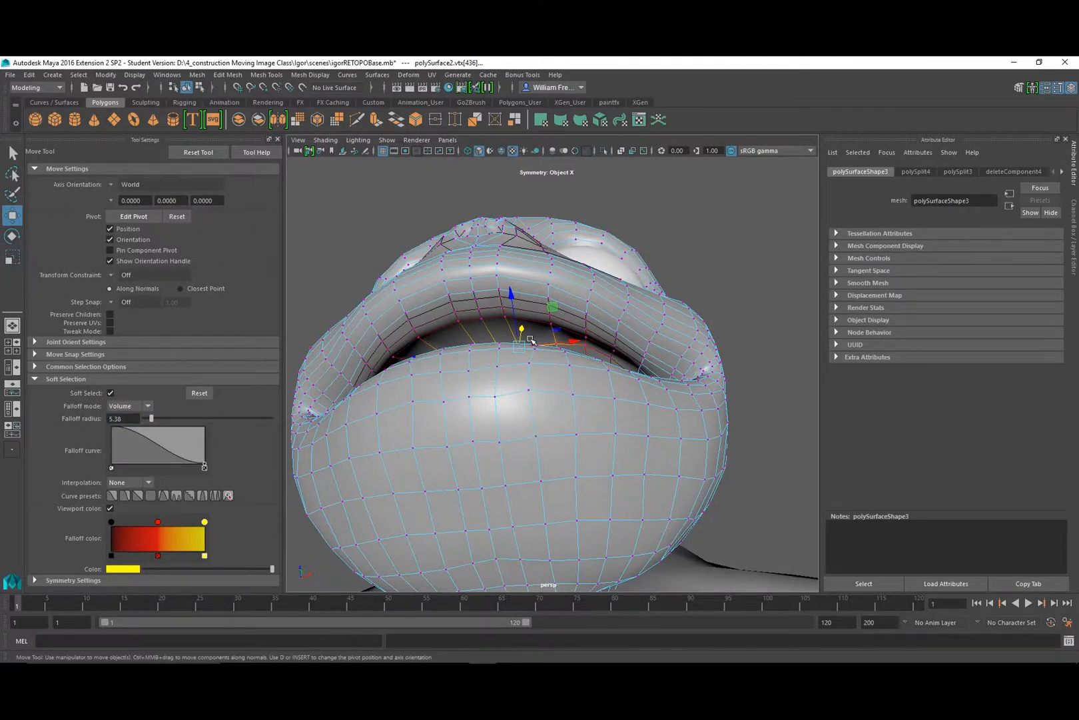
{"action": "mouse_move", "coordinate": [540, 343]}
{"action": "left_mouse_down", "text": "alt"}
{"action": "mouse_move", "coordinate": [519, 357]}
{"action": "mouse_move", "coordinate": [549, 378]}
{"action": "mouse_move", "coordinate": [539, 367]}
{"action": "left_mouse_up", "text": "alt"}
{"action": "left_click", "coordinate": [544, 367]}
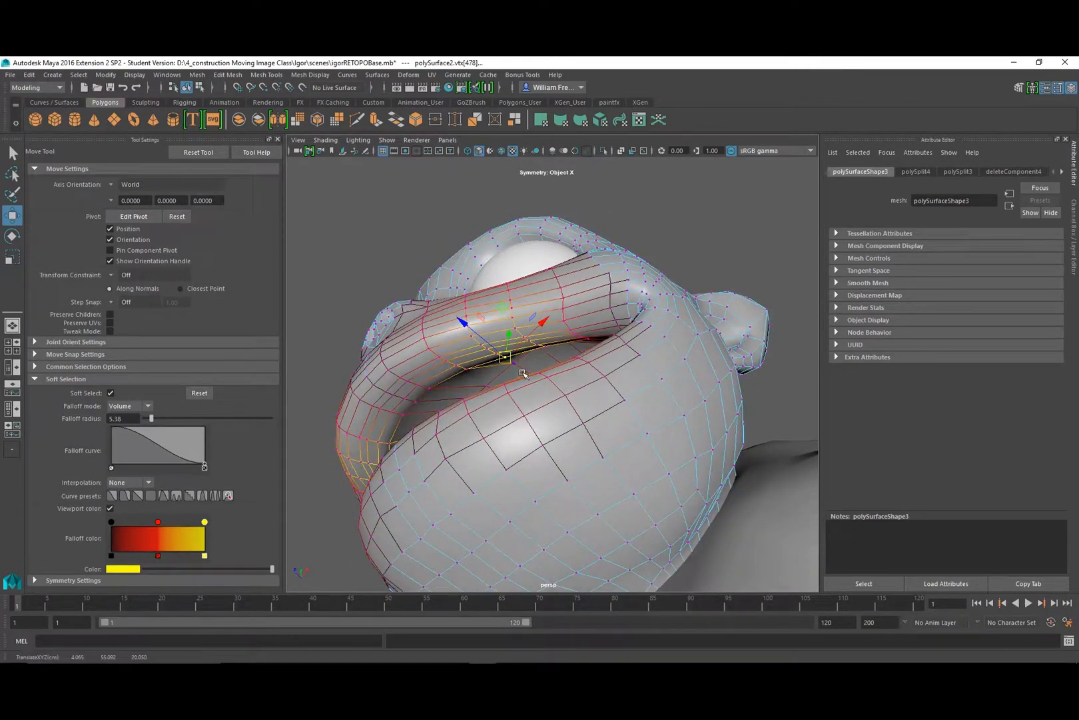
{"action": "left_click", "coordinate": [514, 363]}
{"action": "left_click_drag", "start_coordinate": [530, 382], "coordinate": [421, 403], "text": "alt"}
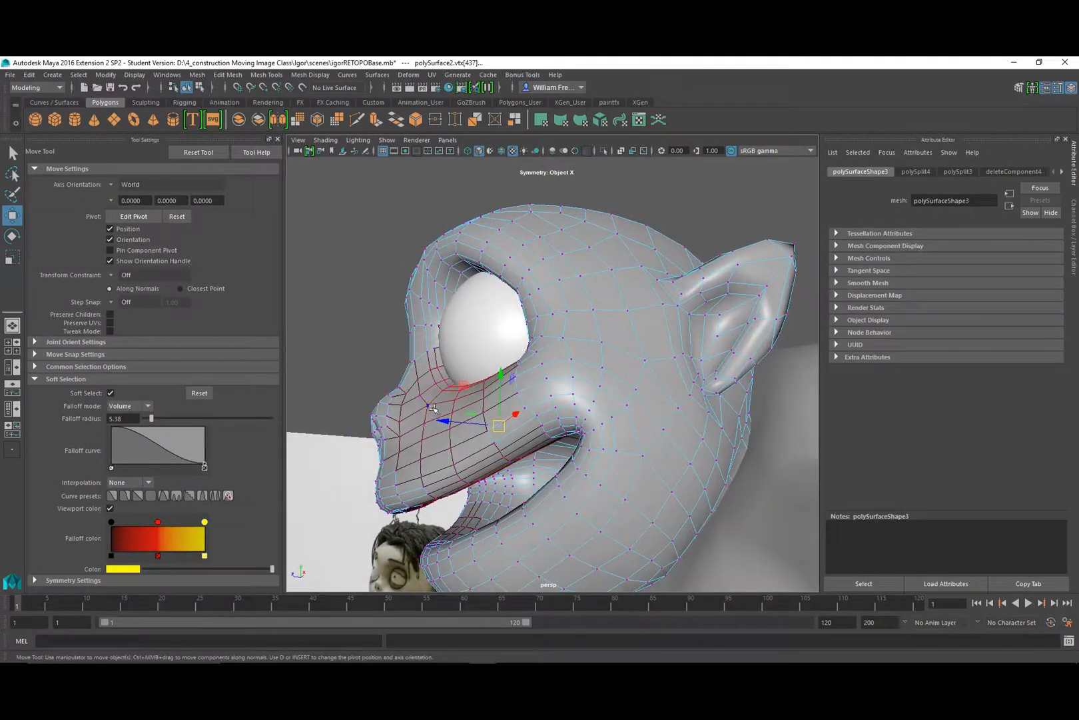
{"action": "scroll", "coordinate": [417, 430], "scroll_direction": "up", "scroll_amount": 3}
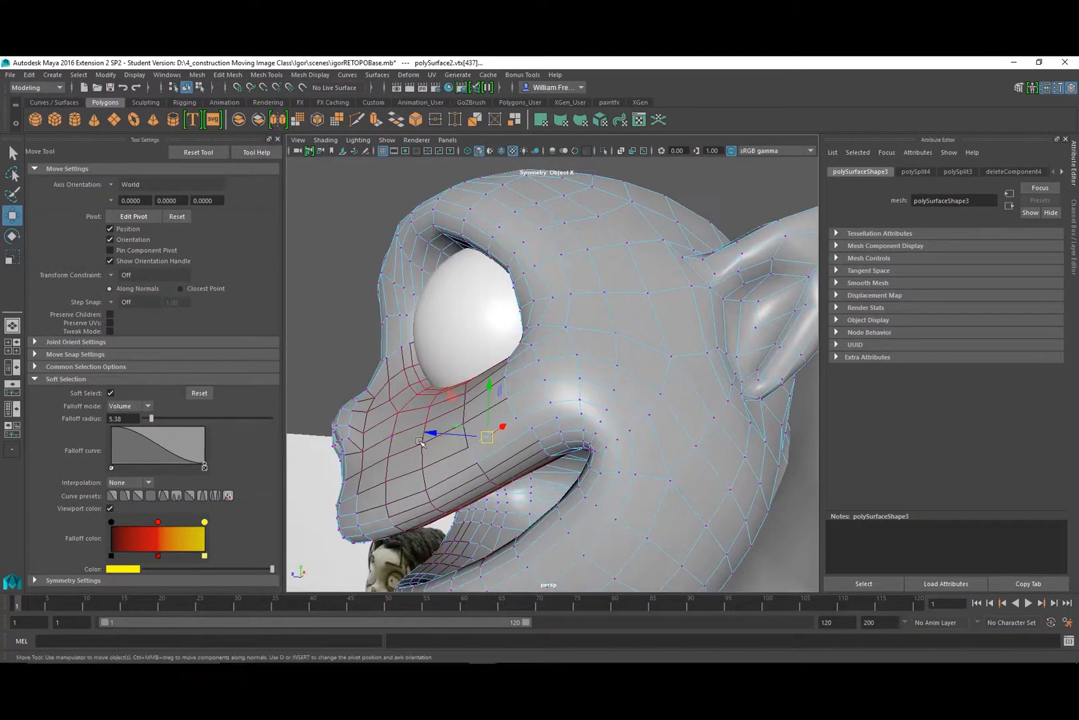
Set the soft selection falloff mode to Surface and move the mouth-interior vertices behind the upper lip near the left mouth corner.
{"action": "left_click", "coordinate": [143, 408]}
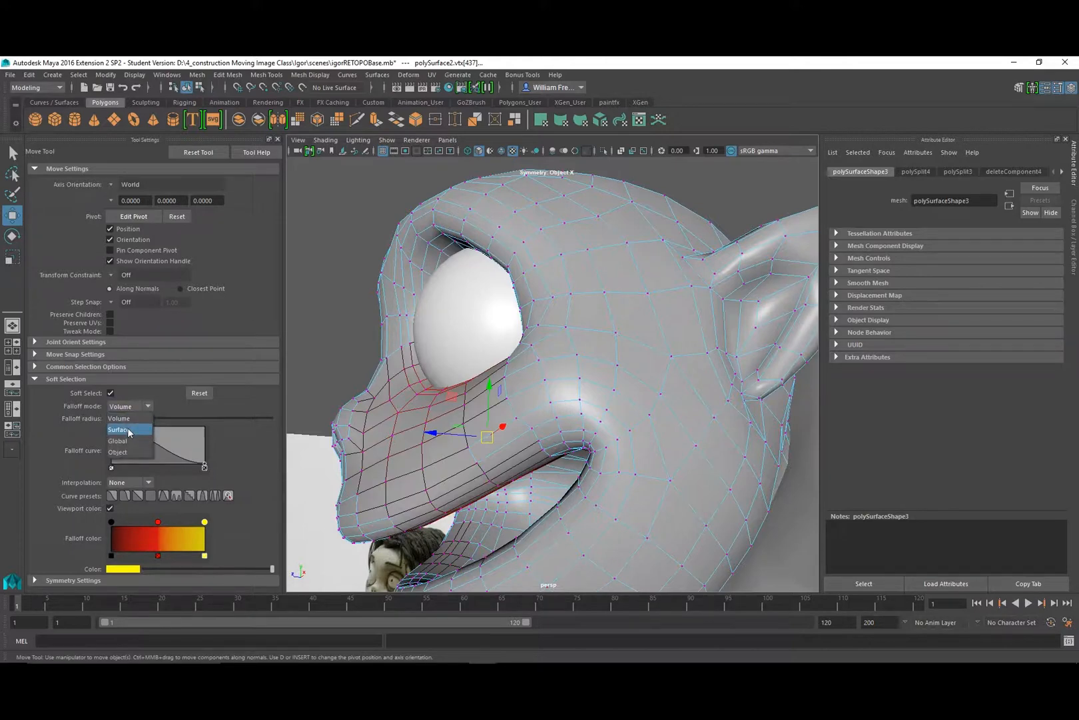
{"action": "left_click", "coordinate": [128, 430]}
{"action": "left_click_drag", "start_coordinate": [452, 489], "coordinate": [553, 320], "text": "alt"}
{"action": "left_click", "coordinate": [530, 358]}
{"action": "left_click", "coordinate": [556, 376]}
{"action": "left_click_drag", "start_coordinate": [601, 375], "coordinate": [601, 371], "text": "alt"}
{"action": "left_click", "coordinate": [621, 362]}
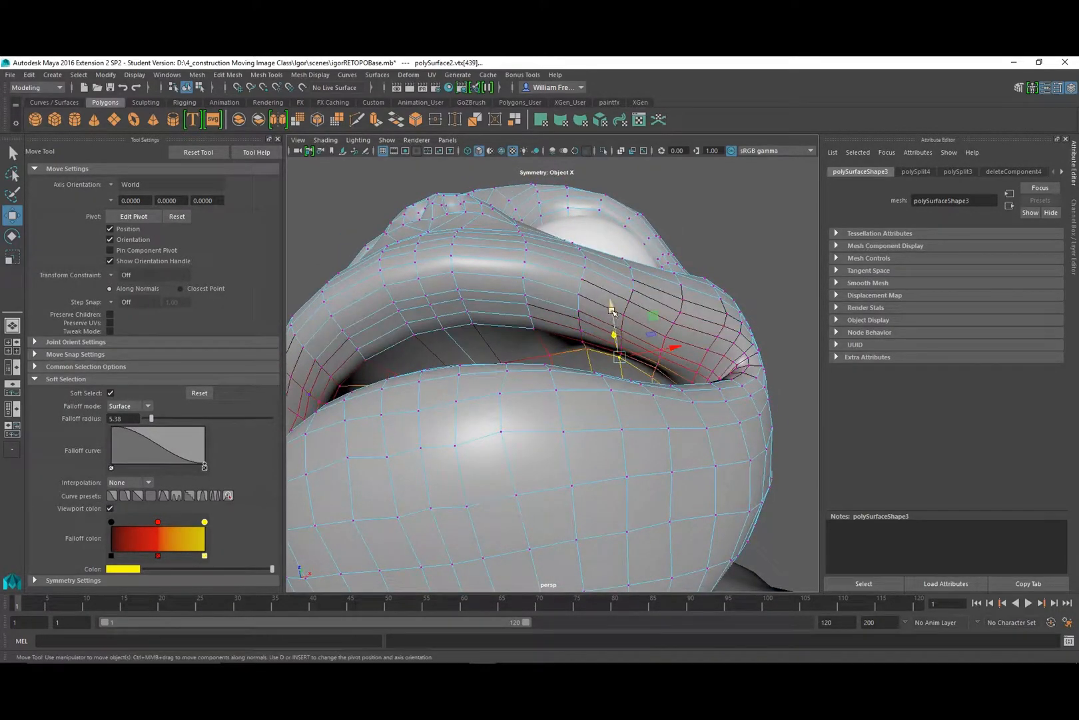
{"action": "left_click_drag", "start_coordinate": [612, 311], "coordinate": [661, 352]}
Set the soft selection falloff radius to 3.14 and adjust the mouth-interior vertices behind the upper lip near the mouth corner.
{"action": "left_click_drag", "start_coordinate": [645, 445], "coordinate": [386, 386], "text": "alt"}
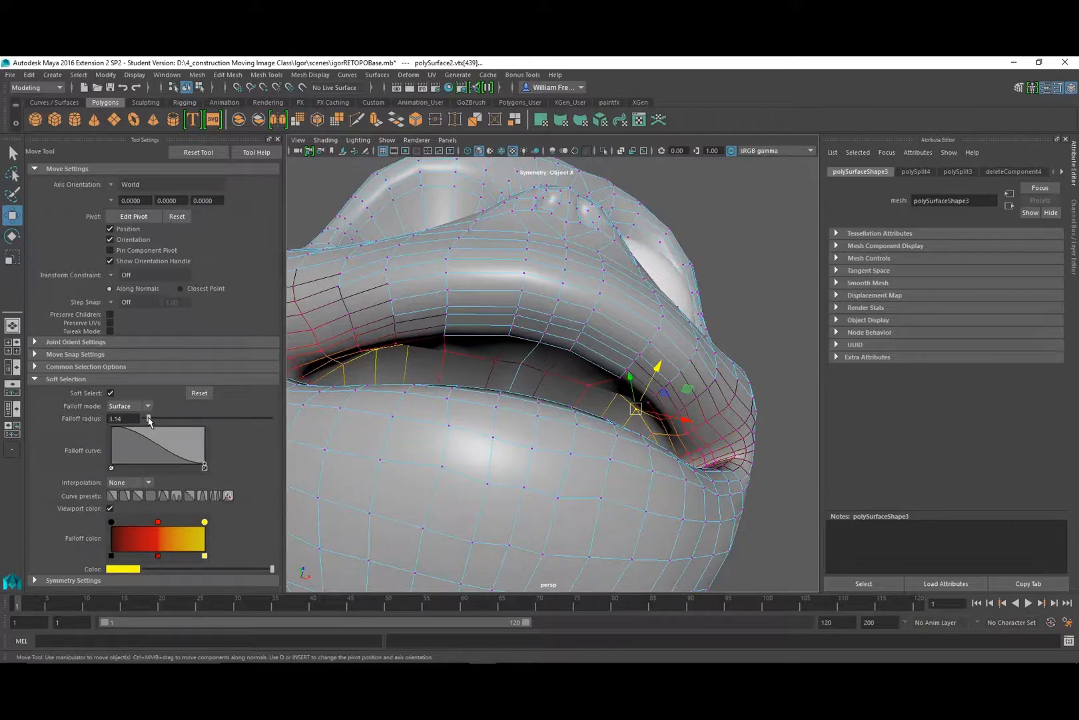
{"action": "left_click_drag", "start_coordinate": [626, 442], "coordinate": [583, 344], "text": "alt"}
{"action": "left_click", "coordinate": [614, 377]}
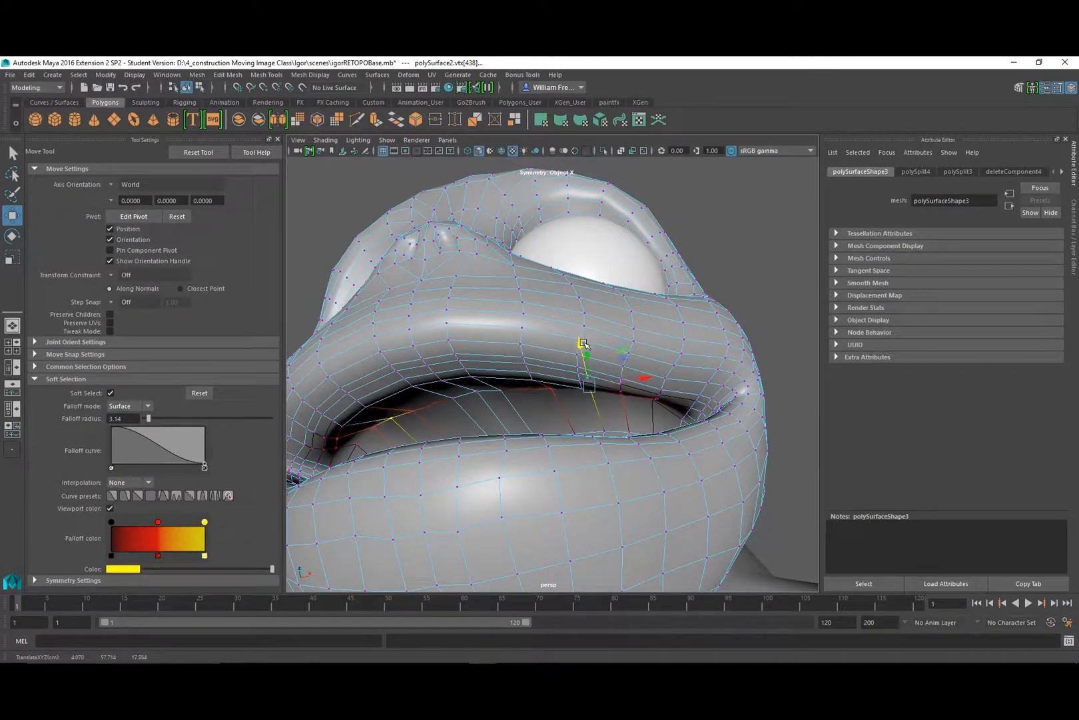
Reposition the soft-selected vertices inside the mouth near the opposite mouth corner.
{"action": "left_click", "coordinate": [374, 427]}
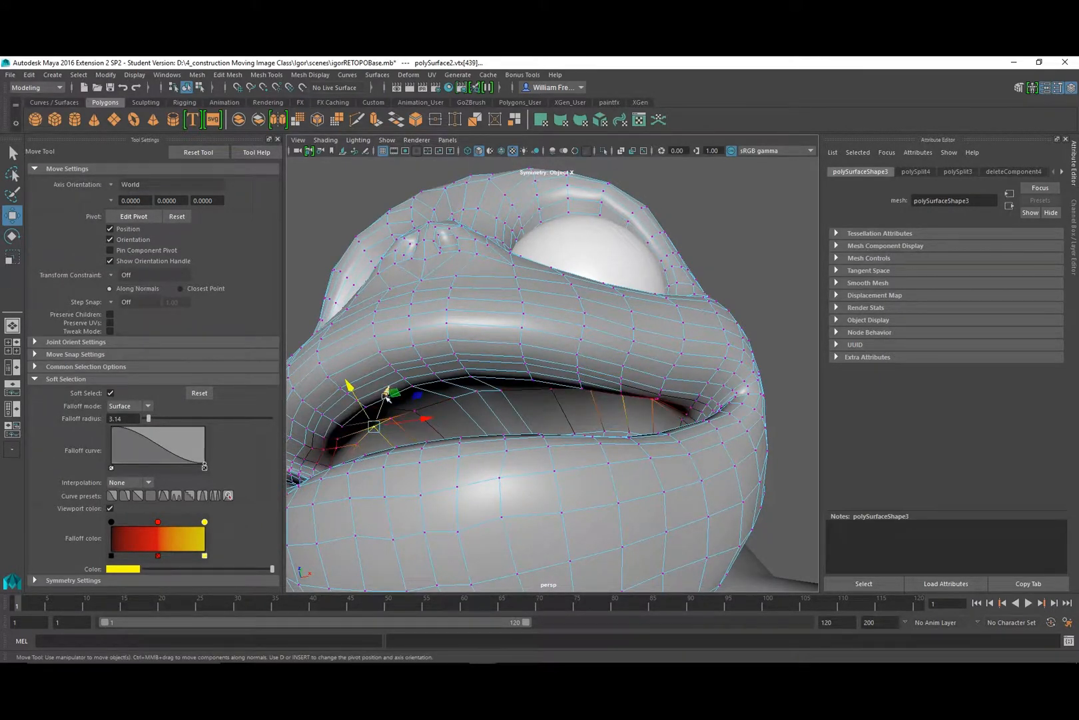
{"action": "left_click_drag", "start_coordinate": [387, 396], "coordinate": [385, 401]}
{"action": "left_click", "coordinate": [359, 456]}
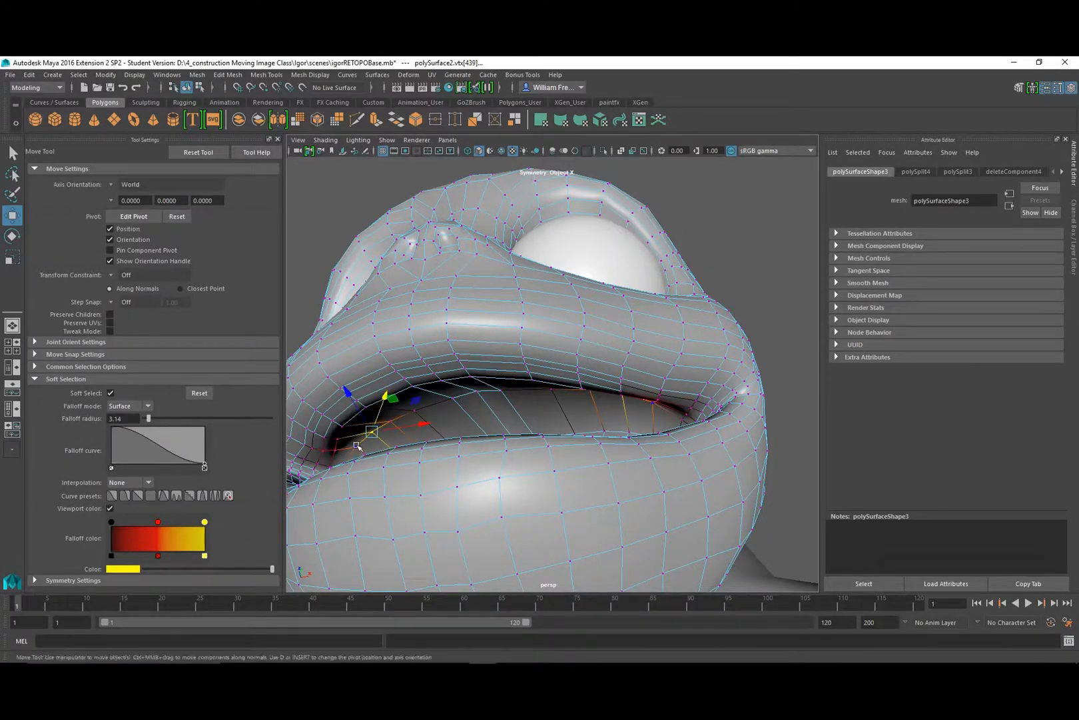
{"action": "left_click_drag", "start_coordinate": [363, 424], "coordinate": [436, 445]}
Move the soft-selected vertices around the middle of the mouth interior, just behind the lips.
{"action": "middle_click_drag", "start_coordinate": [478, 452], "coordinate": [454, 423], "text": "alt"}
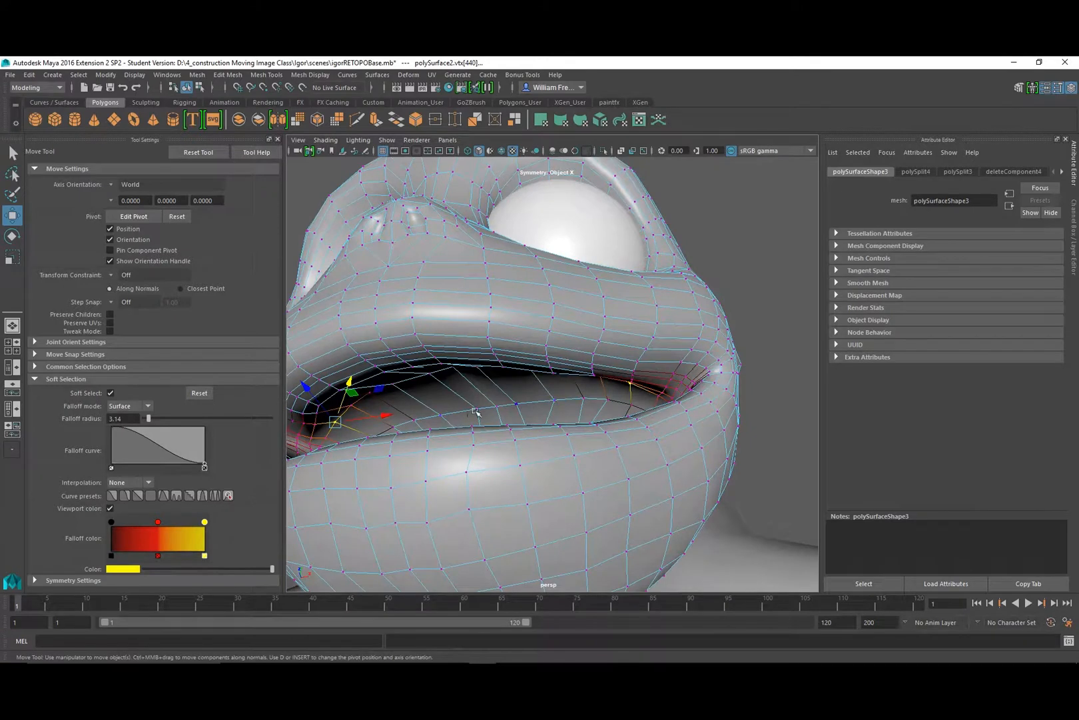
{"action": "left_click", "coordinate": [475, 411]}
{"action": "left_click_drag", "start_coordinate": [482, 369], "coordinate": [402, 394]}
{"action": "left_click", "coordinate": [440, 416]}
{"action": "left_click", "coordinate": [394, 424]}
Lower individual mouth-interior vertices with soft selection, working from the side of the mouth toward its front.
{"action": "left_click_drag", "start_coordinate": [494, 400], "coordinate": [487, 430], "text": "alt"}
{"action": "left_click", "coordinate": [529, 423]}
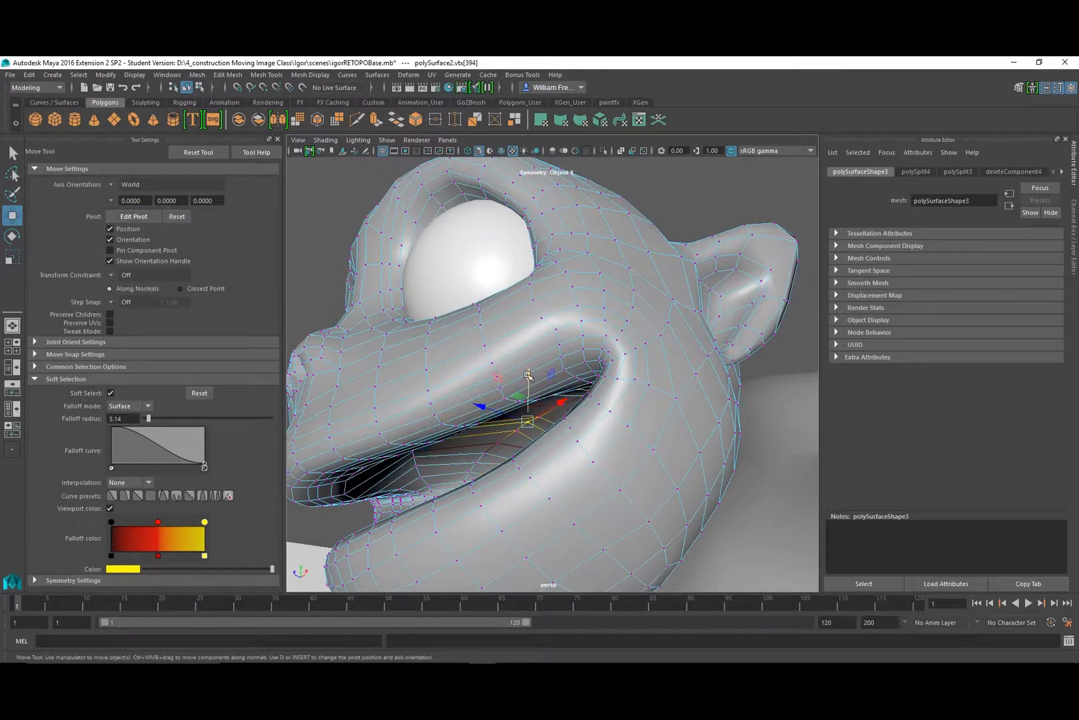
{"action": "left_click_drag", "start_coordinate": [528, 375], "coordinate": [528, 380]}
{"action": "mouse_move", "coordinate": [468, 449]}
{"action": "left_mouse_down", "text": "alt"}
{"action": "mouse_move", "coordinate": [495, 432]}
{"action": "mouse_move", "coordinate": [482, 441]}
{"action": "left_mouse_up", "text": "alt"}
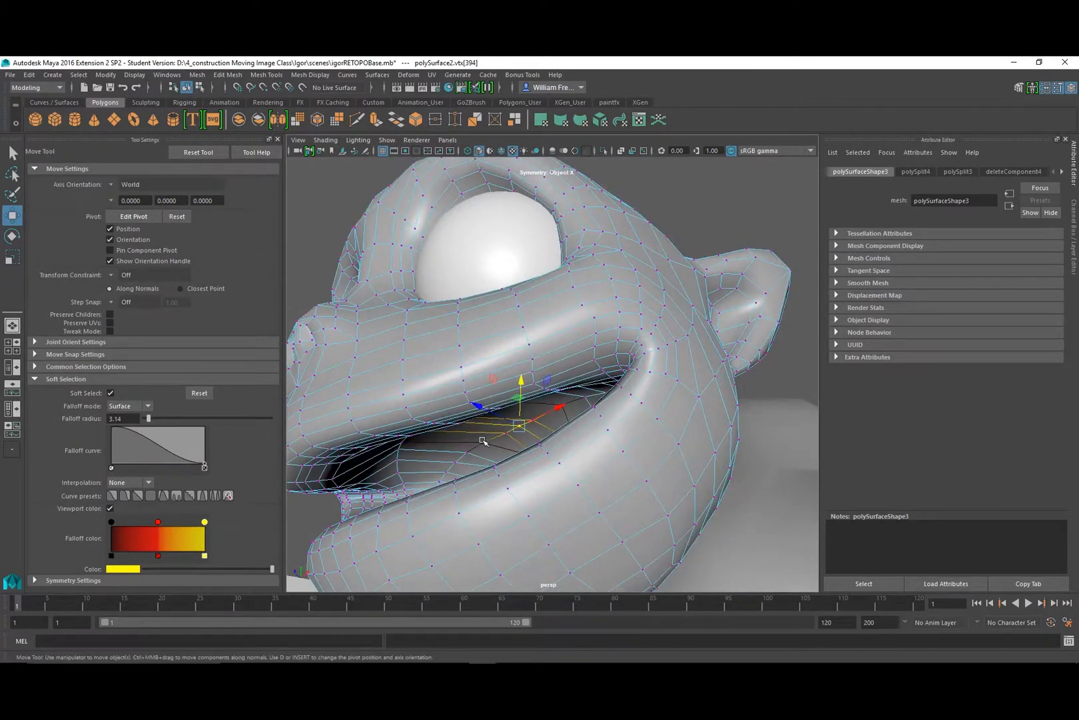
{"action": "left_click_drag", "start_coordinate": [486, 397], "coordinate": [498, 464]}
{"action": "left_click", "coordinate": [527, 456]}
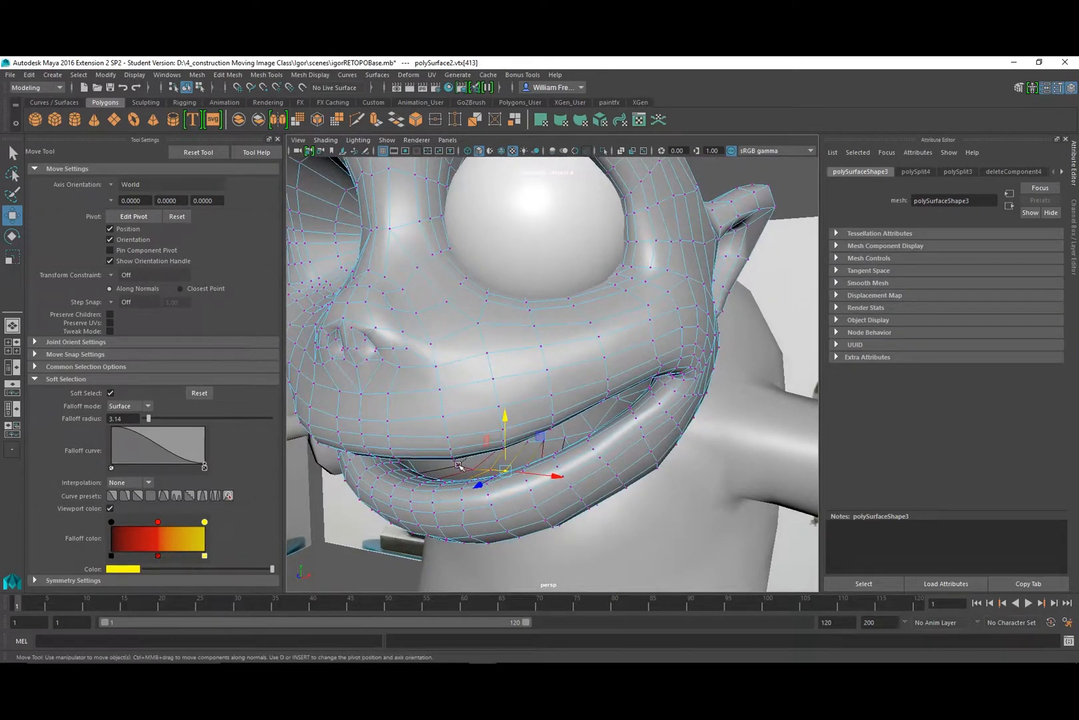
Turn off Soft Select and return the head mesh to object mode.
{"action": "mouse_move", "coordinate": [508, 467]}
{"action": "left_mouse_down", "text": "alt"}
{"action": "mouse_move", "coordinate": [467, 459]}
{"action": "mouse_move", "coordinate": [499, 450]}
{"action": "left_mouse_up", "text": "alt"}
{"action": "right_click_drag", "start_coordinate": [500, 450], "coordinate": [376, 438], "text": "alt"}
{"action": "left_click_drag", "start_coordinate": [376, 438], "coordinate": [487, 438], "text": "alt"}
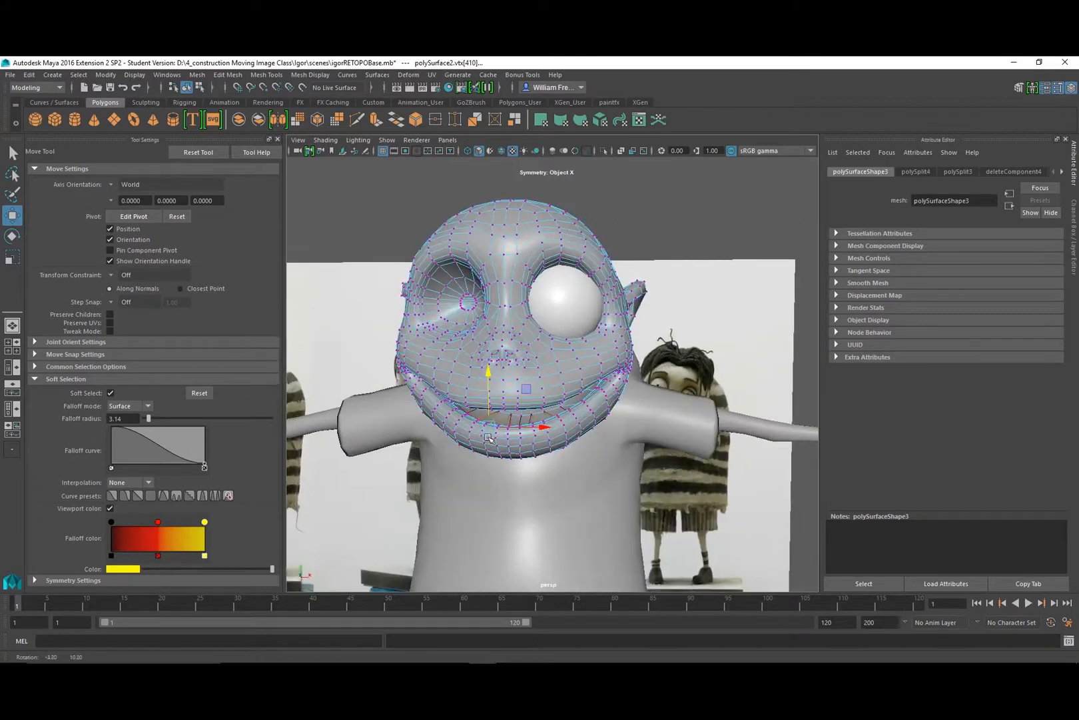
{"action": "left_click", "coordinate": [110, 392]}
{"action": "left_click", "coordinate": [592, 320]}
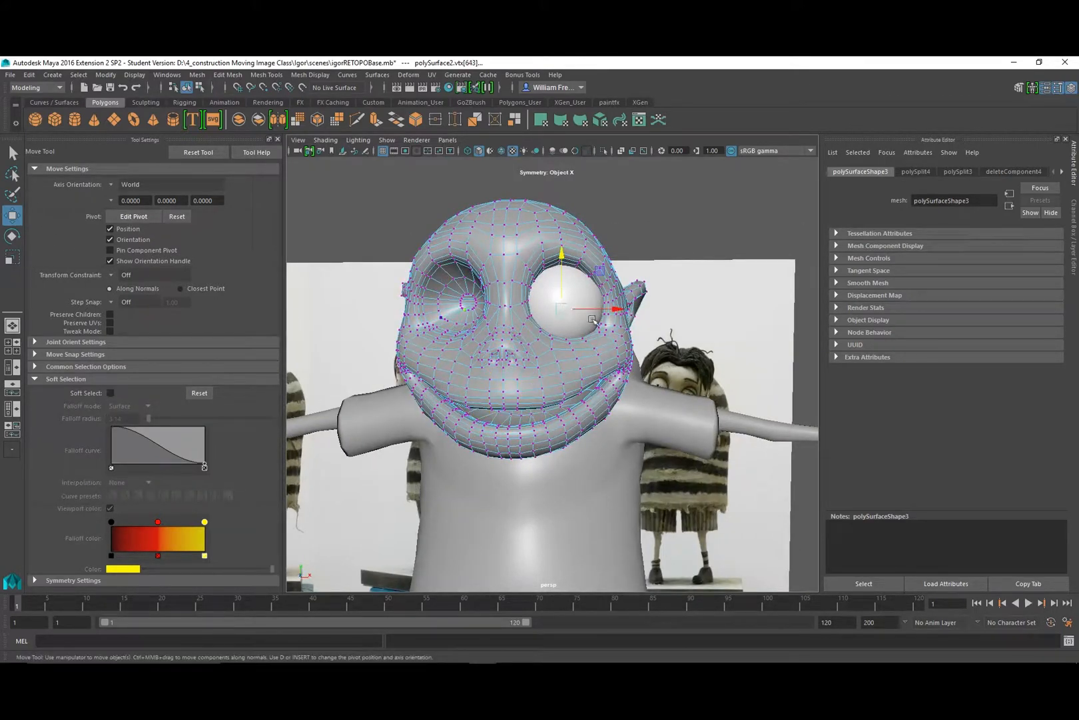
{"action": "right_click_drag", "start_coordinate": [470, 353], "coordinate": [569, 327]}
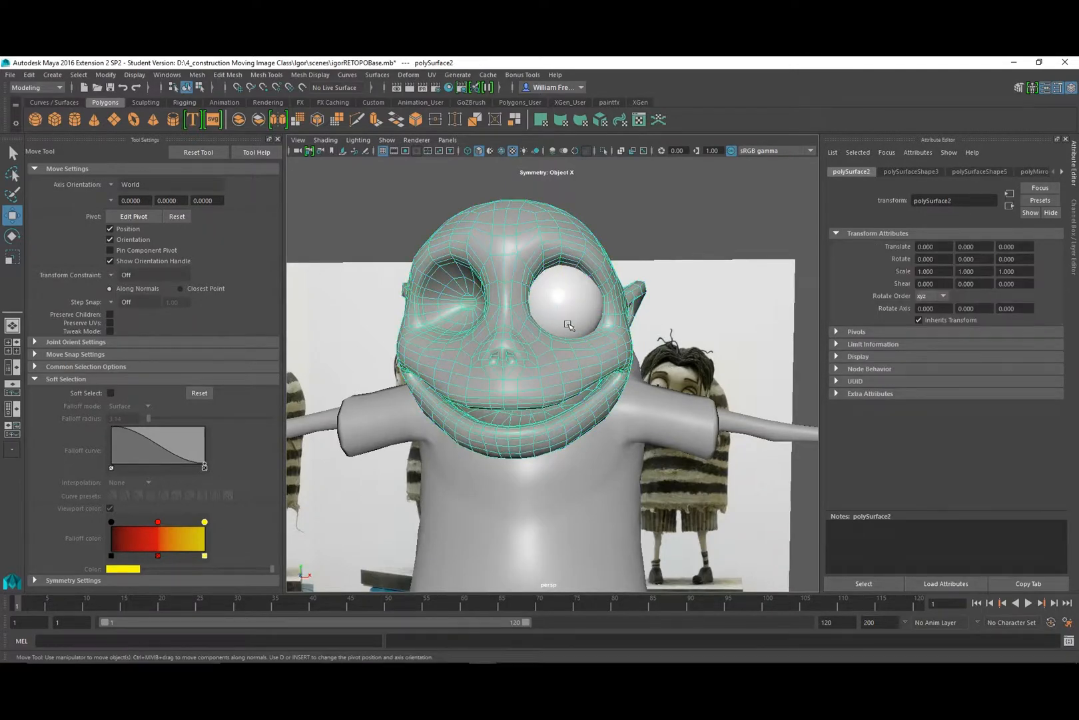
Scale the white eye sphere uniformly to 4.196 and lower it to Translate Y 62.137.
{"action": "left_click", "coordinate": [570, 326]}
{"action": "left_click_drag", "start_coordinate": [601, 373], "coordinate": [519, 357], "text": "alt"}
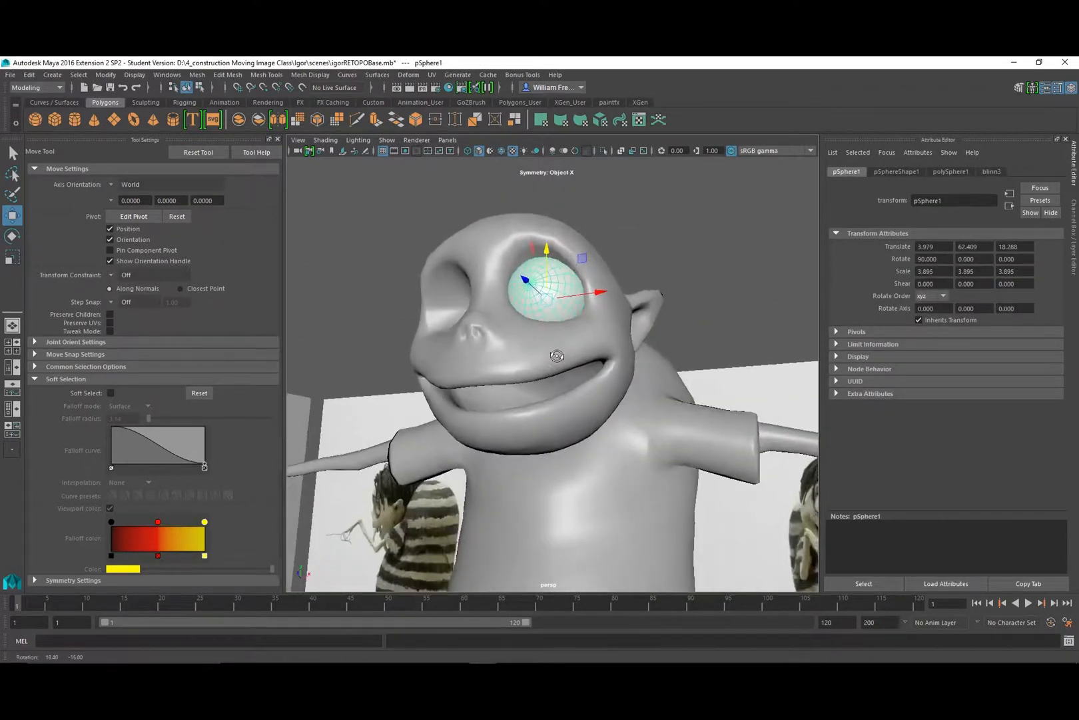
{"action": "left_click_drag", "start_coordinate": [545, 267], "coordinate": [562, 310], "text": "alt"}
{"action": "key", "text": "r"}
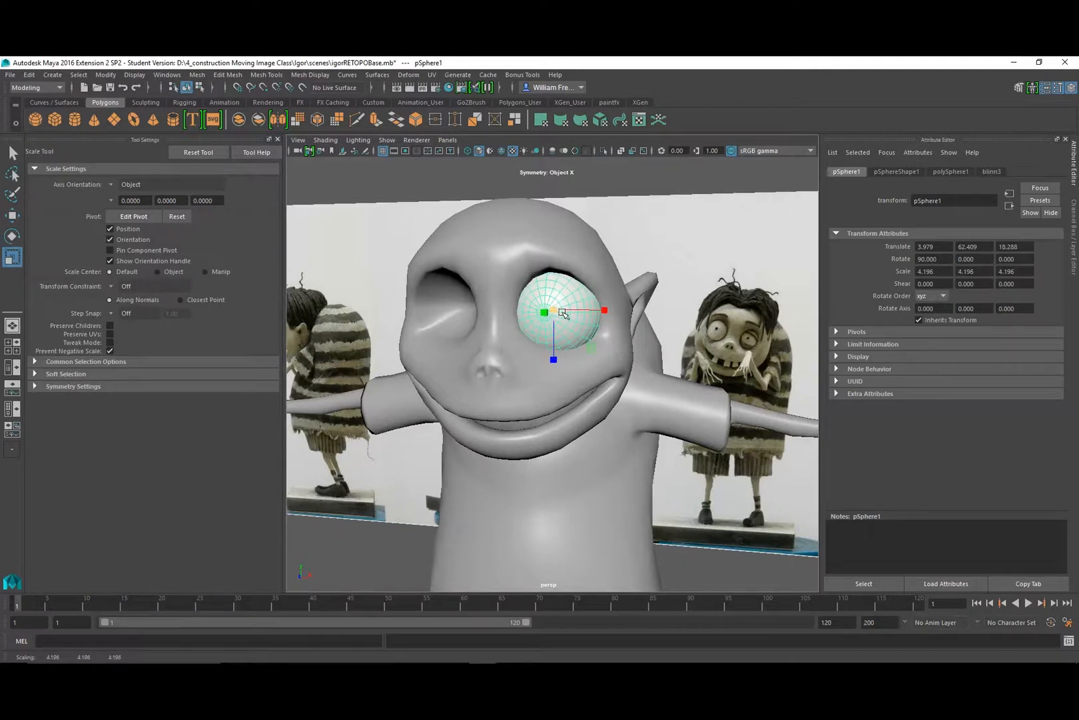
{"action": "key", "text": "w"}
{"action": "left_click_drag", "start_coordinate": [553, 252], "coordinate": [466, 313]}
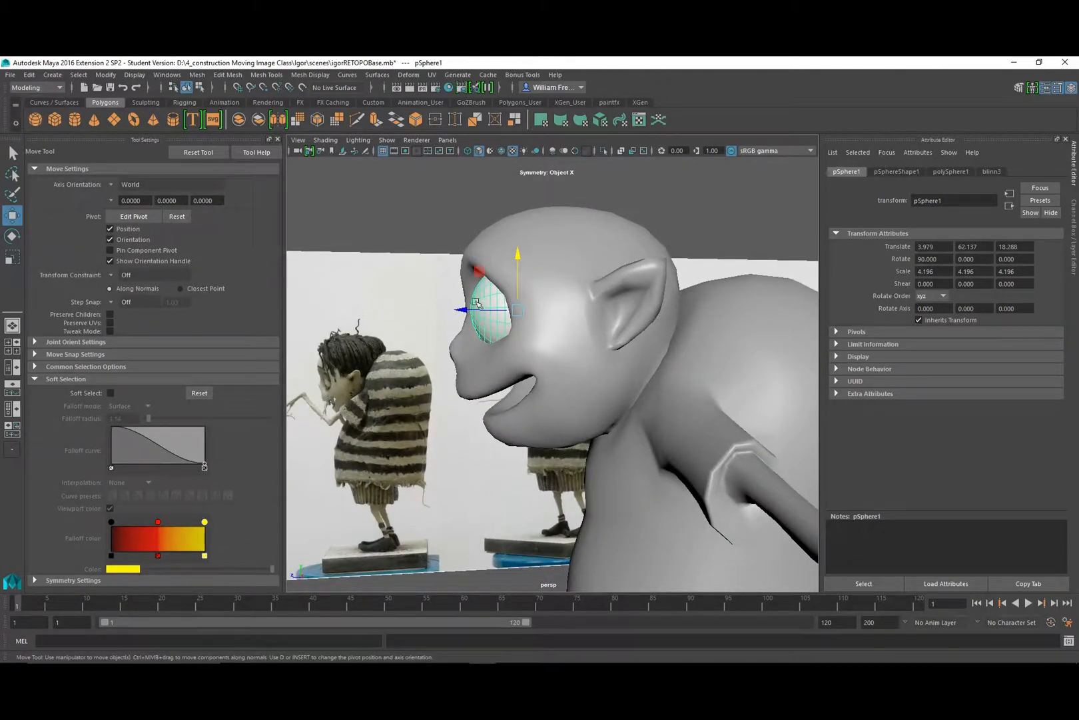
Try flattening the eye sphere to a Y scale of 3.260 and rotating it to 94.955 in X.
{"action": "left_click_drag", "start_coordinate": [476, 303], "coordinate": [522, 327], "text": "alt"}
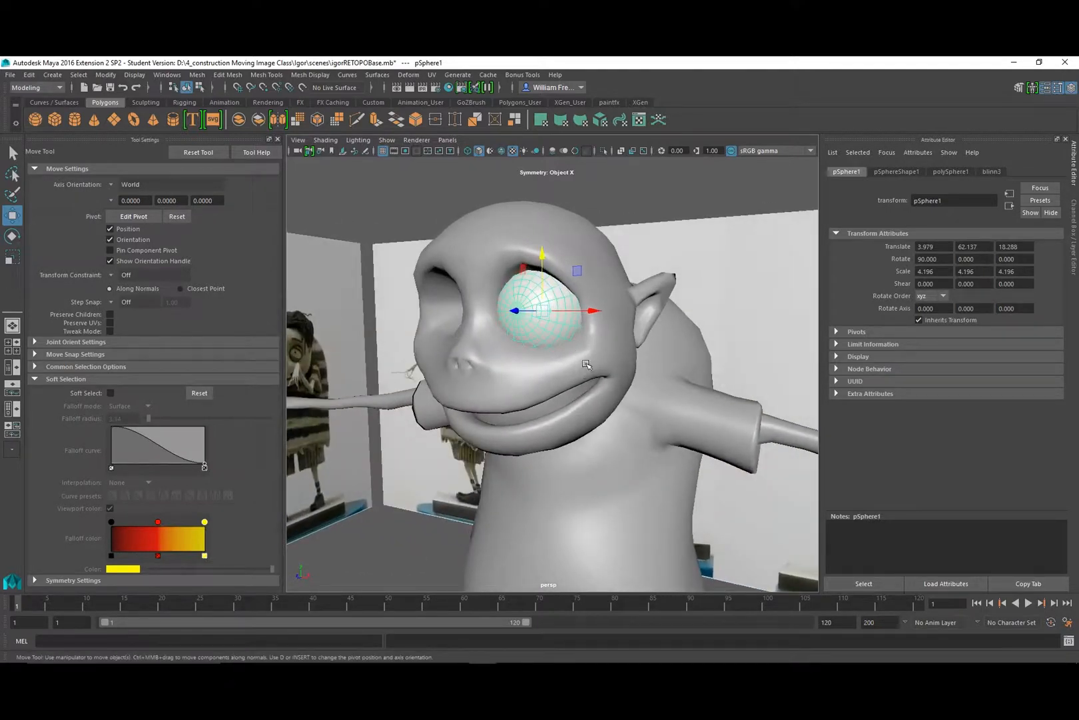
{"action": "left_click_drag", "start_coordinate": [602, 353], "coordinate": [485, 312], "text": "alt"}
{"action": "key", "text": "r"}
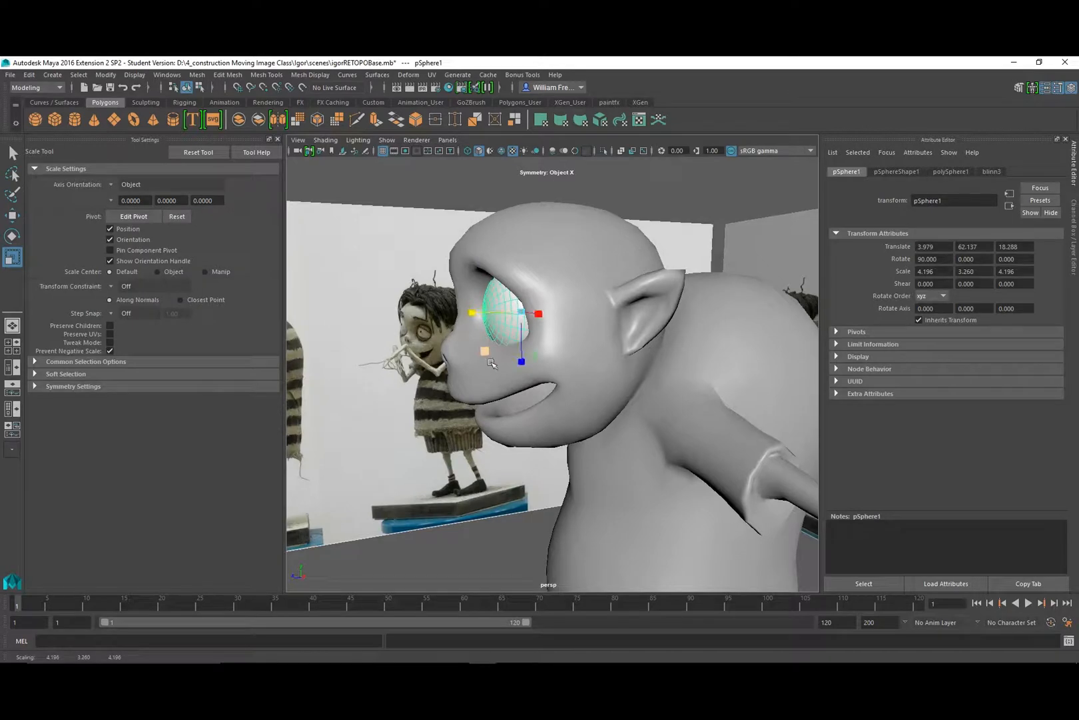
{"action": "left_click_drag", "start_coordinate": [492, 363], "coordinate": [563, 362], "text": "alt"}
{"action": "key", "text": "e"}
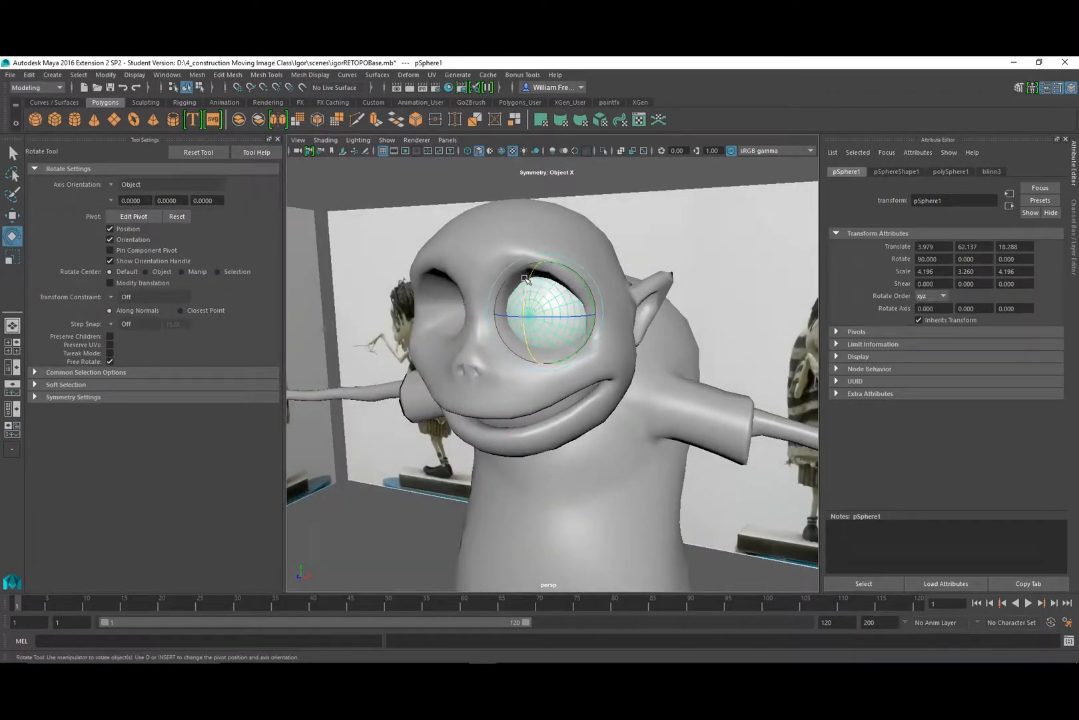
{"action": "left_click_drag", "start_coordinate": [530, 278], "coordinate": [568, 285]}
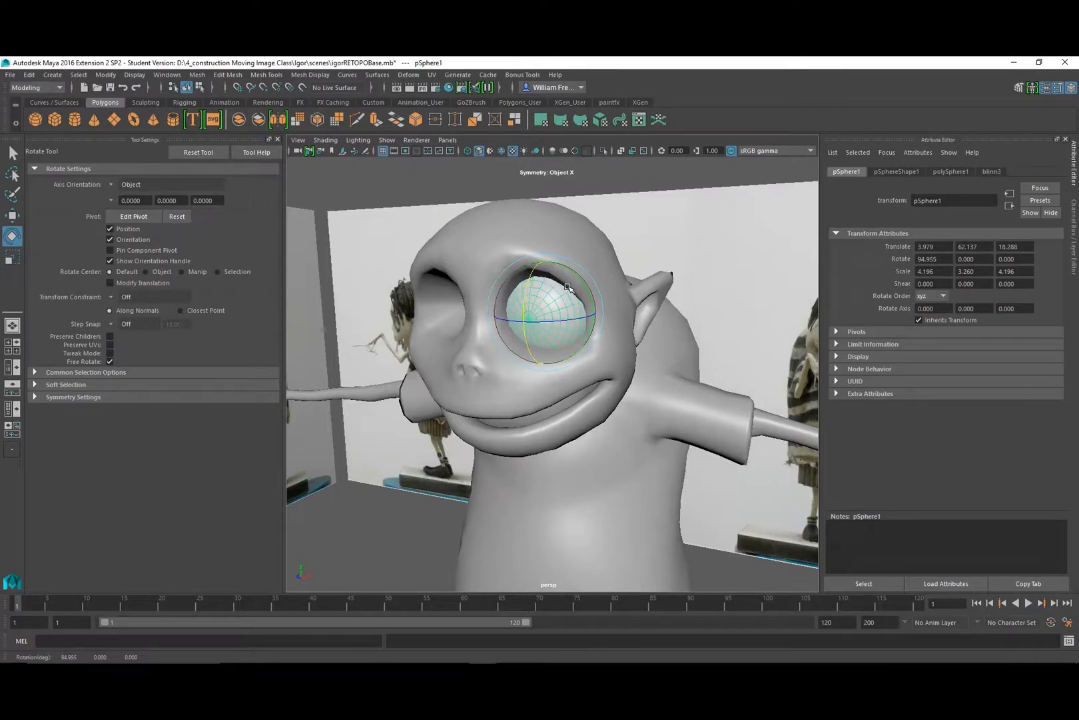
{"action": "key", "text": "ctrl+z"}
{"action": "key", "text": "ctrl+z"}
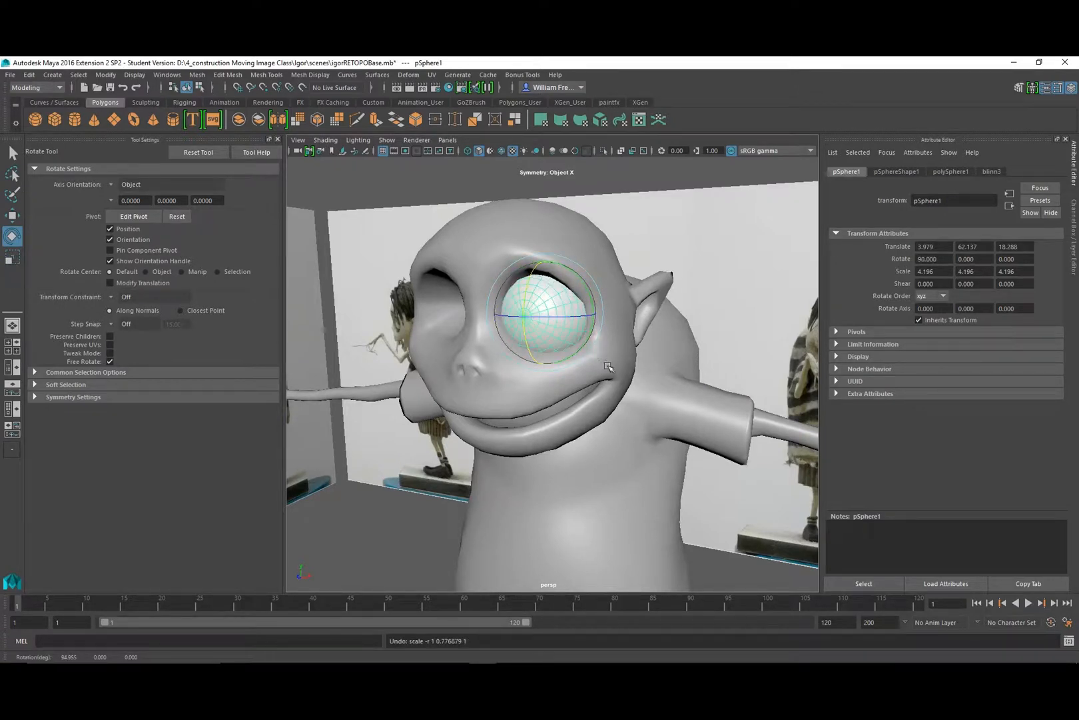
Try rotating the unflattened eye sphere to 97.224 about X.
{"action": "left_click_drag", "start_coordinate": [608, 381], "coordinate": [478, 301], "text": "alt"}
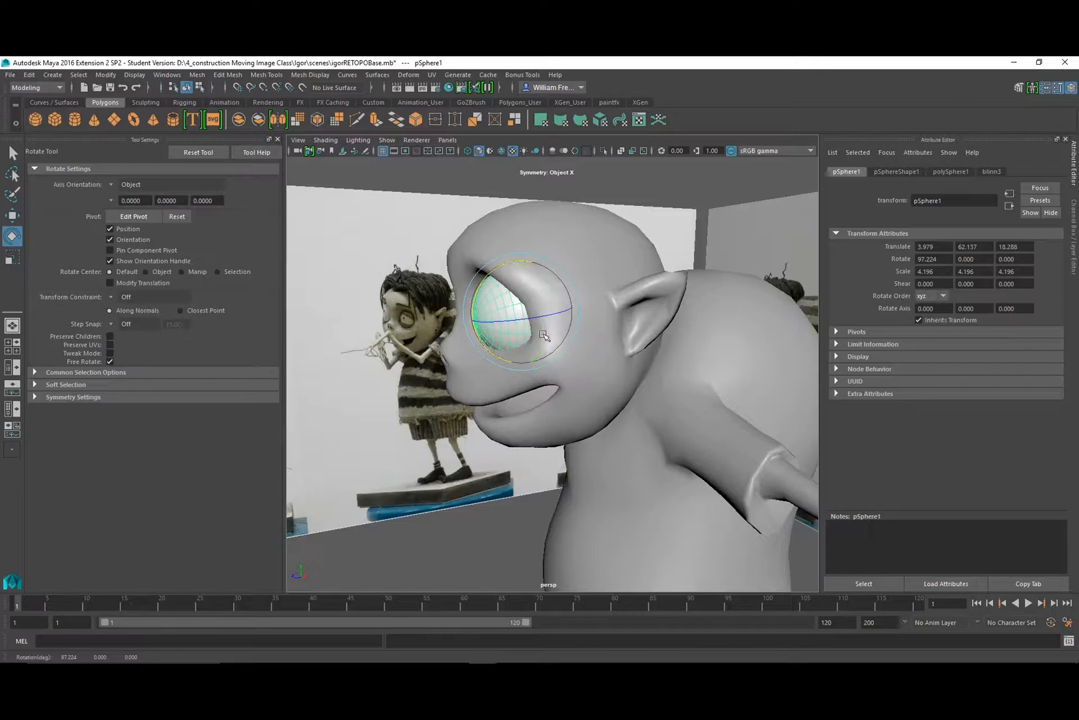
{"action": "key", "text": "ctrl+z"}
{"action": "left_click_drag", "start_coordinate": [431, 336], "coordinate": [521, 343], "text": "alt"}
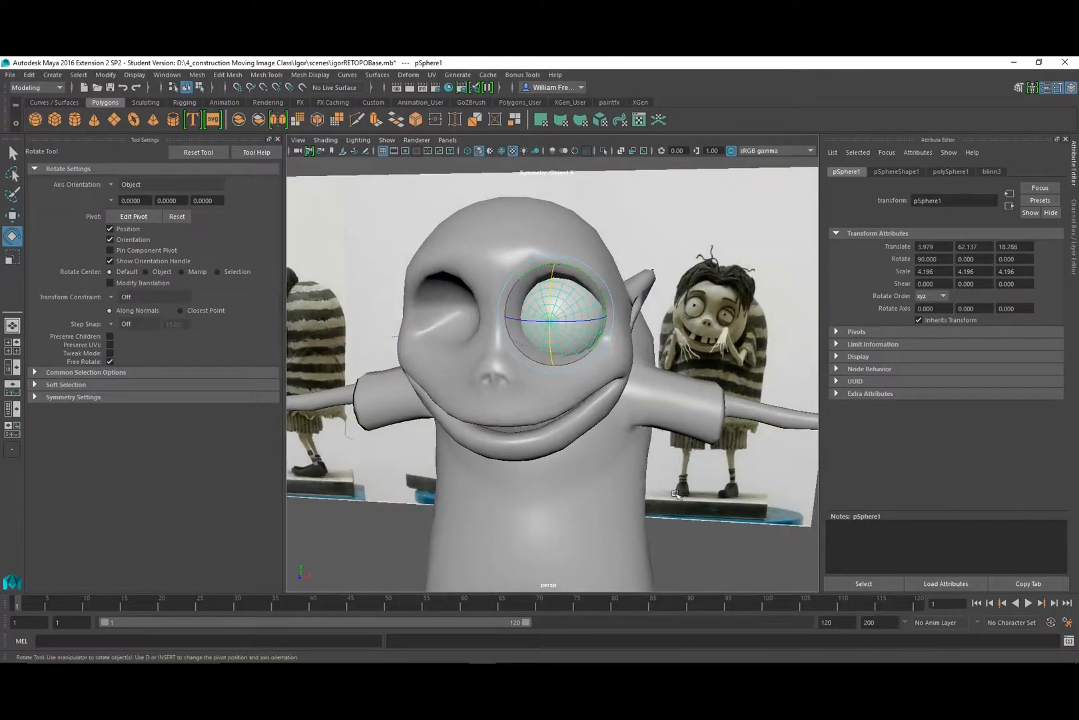
{"action": "left_click", "coordinate": [736, 547]}
{"action": "left_click_drag", "start_coordinate": [585, 353], "coordinate": [568, 313], "text": "alt"}
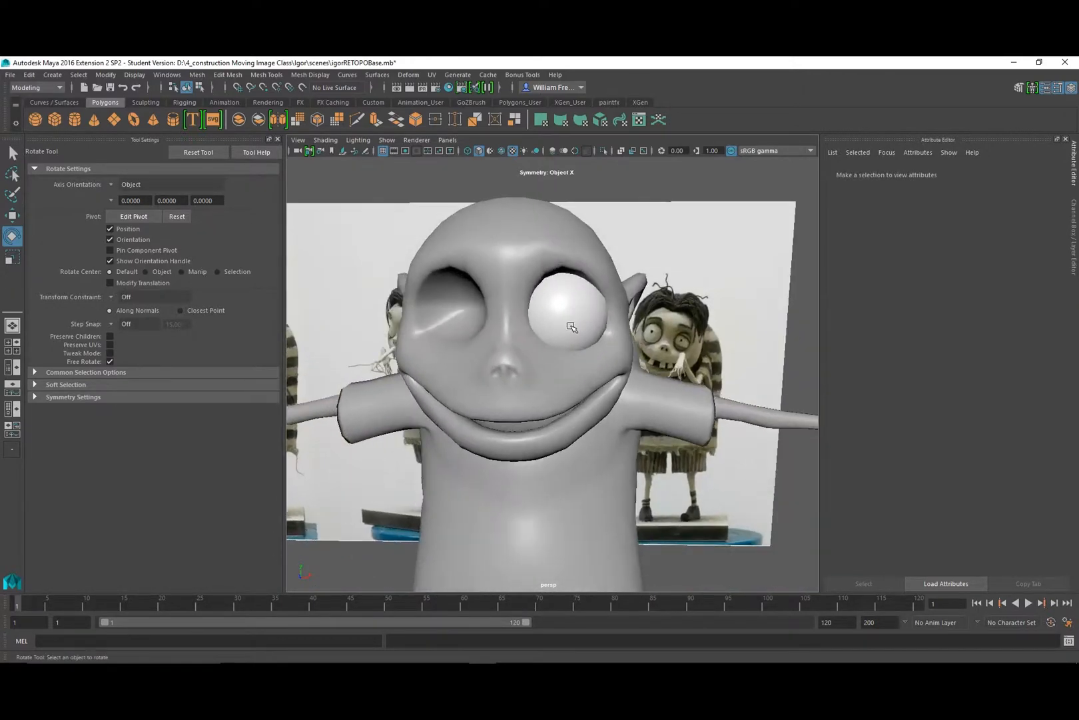
Enlarge the eye sphere uniformly to 4.737 and move it deeper into the socket at Translate X 3.533, Z 17.516.
{"action": "left_click", "coordinate": [577, 325]}
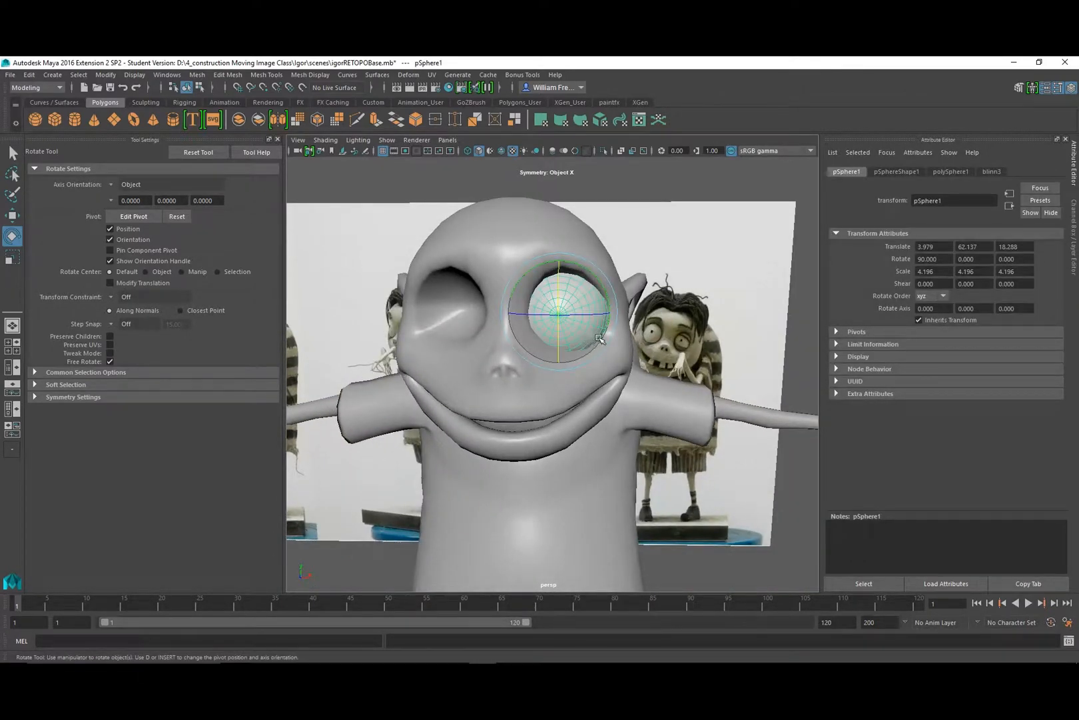
{"action": "key", "text": "w"}
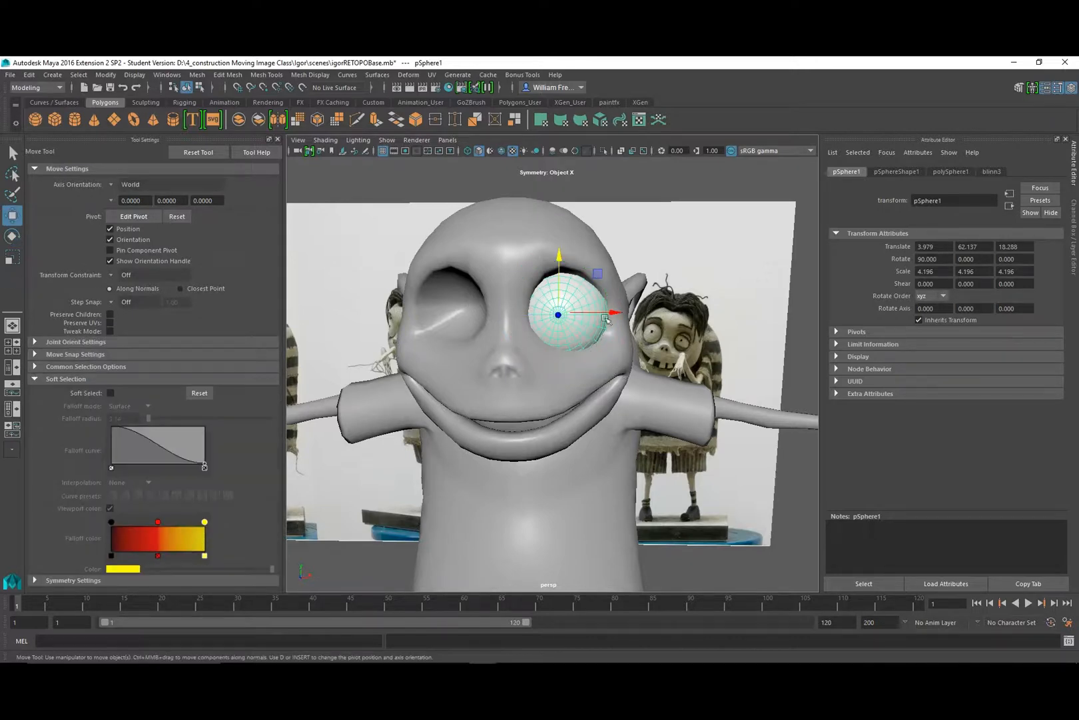
{"action": "left_click_drag", "start_coordinate": [602, 351], "coordinate": [544, 306], "text": "alt"}
{"action": "key", "text": "r"}
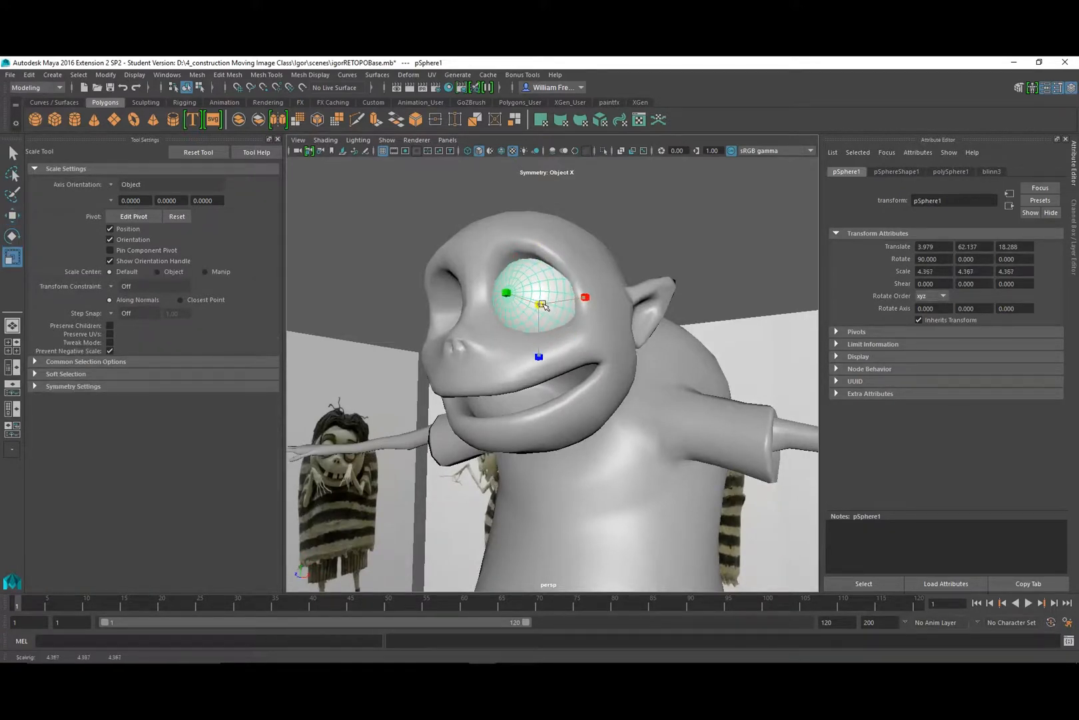
{"action": "left_click_drag", "start_coordinate": [565, 348], "coordinate": [598, 341], "text": "alt"}
{"action": "key", "text": "w"}
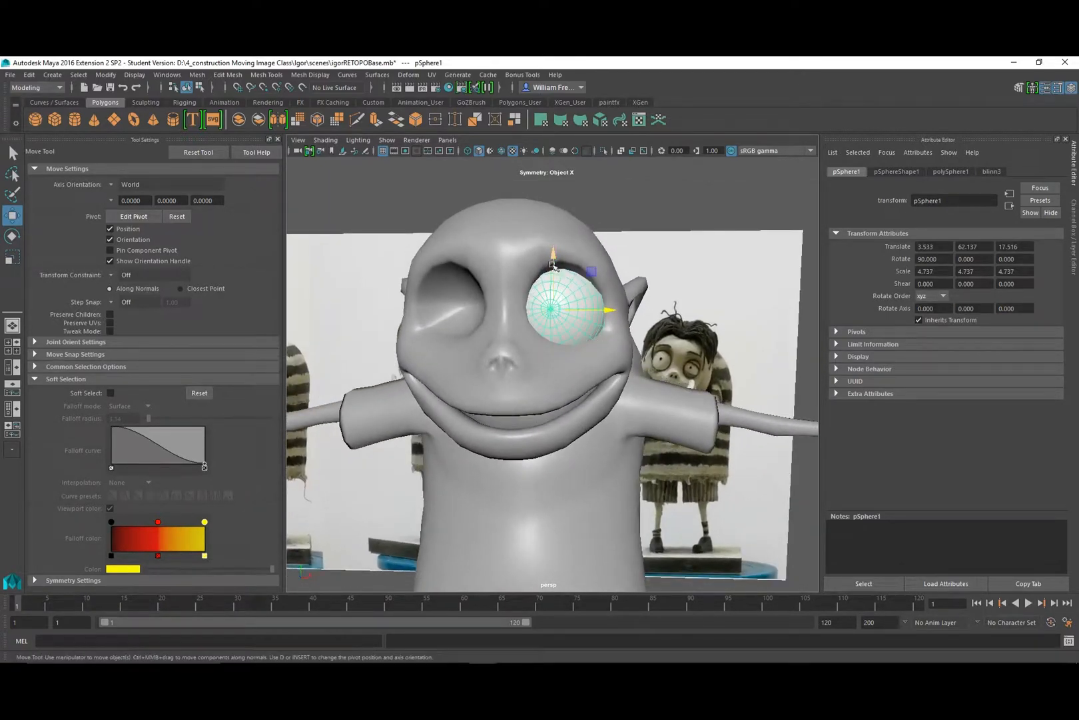
Scale the eye sphere down to 4.411, reposition it at Translate X 3.868, Y 62.326, and deselect it.
{"action": "left_click_drag", "start_coordinate": [553, 257], "coordinate": [613, 313]}
{"action": "key", "text": "r"}
{"action": "key", "text": "w"}
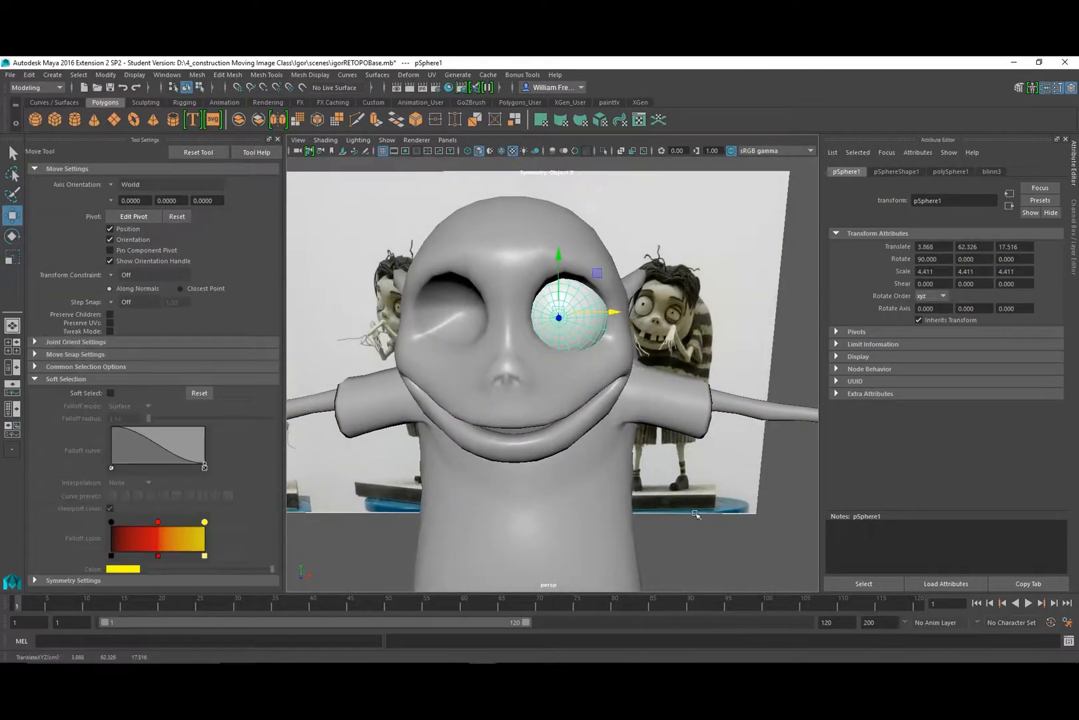
{"action": "left_click", "coordinate": [745, 571]}
{"action": "left_click_drag", "start_coordinate": [667, 523], "coordinate": [640, 488], "text": "alt"}
{"action": "left_click_drag", "start_coordinate": [568, 304], "coordinate": [540, 340], "text": "alt"}
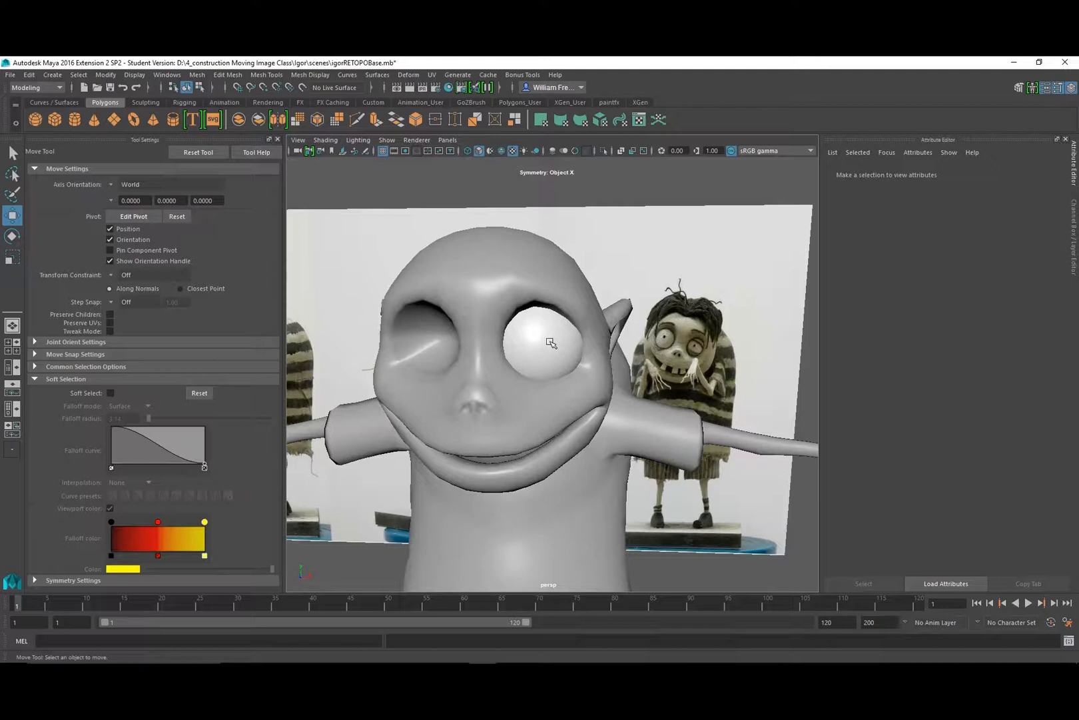
Duplicate the eye sphere and move the copy into the empty eye socket at Translate X -3.865.
{"action": "left_click", "coordinate": [551, 343]}
{"action": "key", "text": "ctrl+d"}
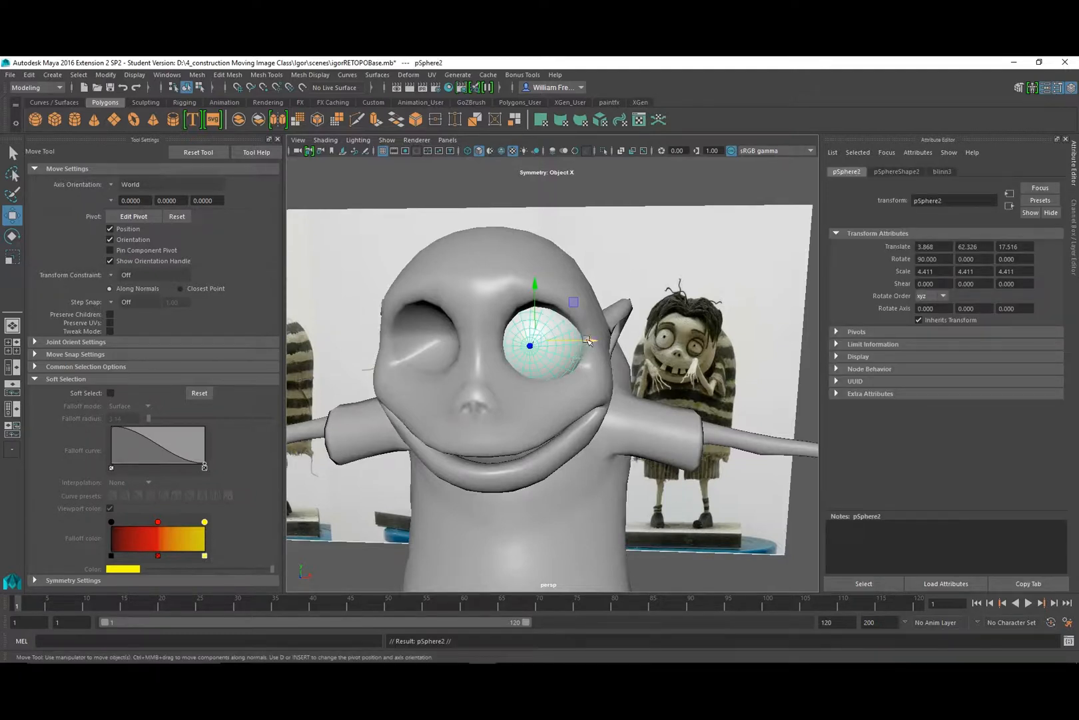
{"action": "left_click_drag", "start_coordinate": [588, 340], "coordinate": [461, 359]}
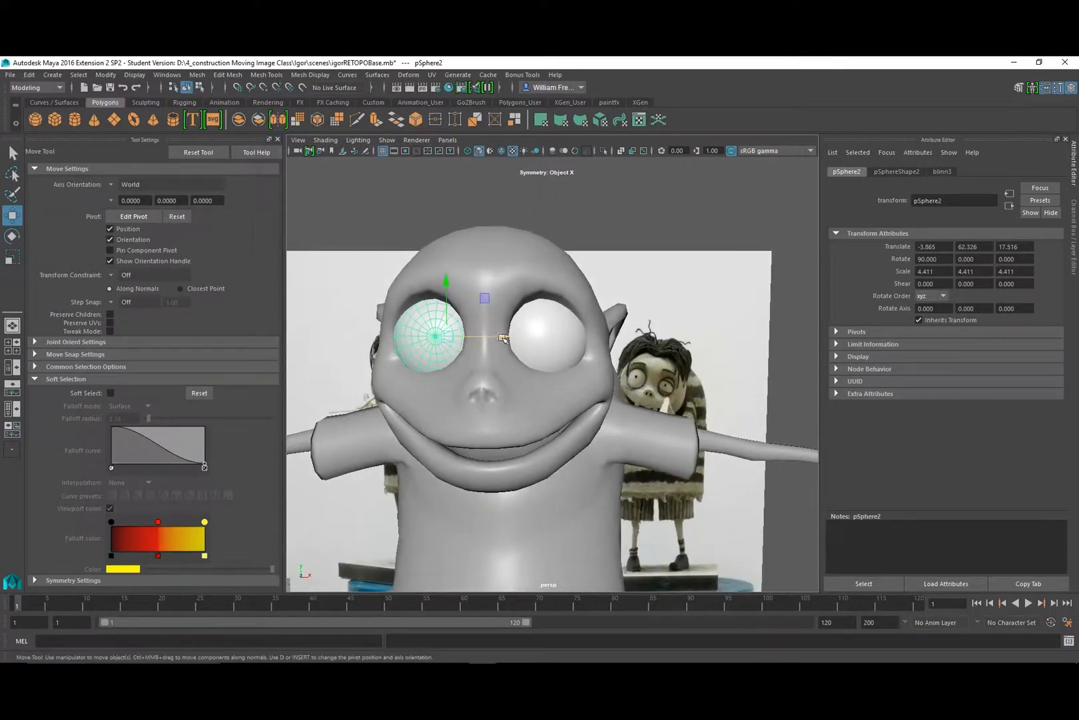
Duplicate the original eye sphere again and extrude the copy's faces.
{"action": "left_click", "coordinate": [563, 352]}
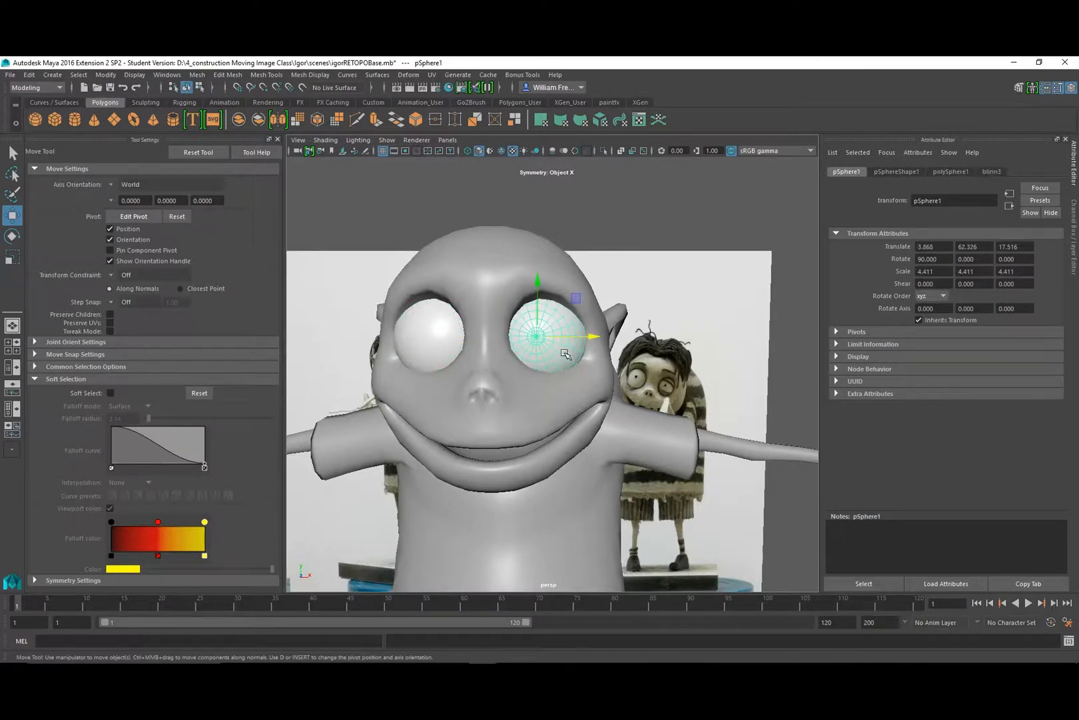
{"action": "key", "text": "ctrl+e"}
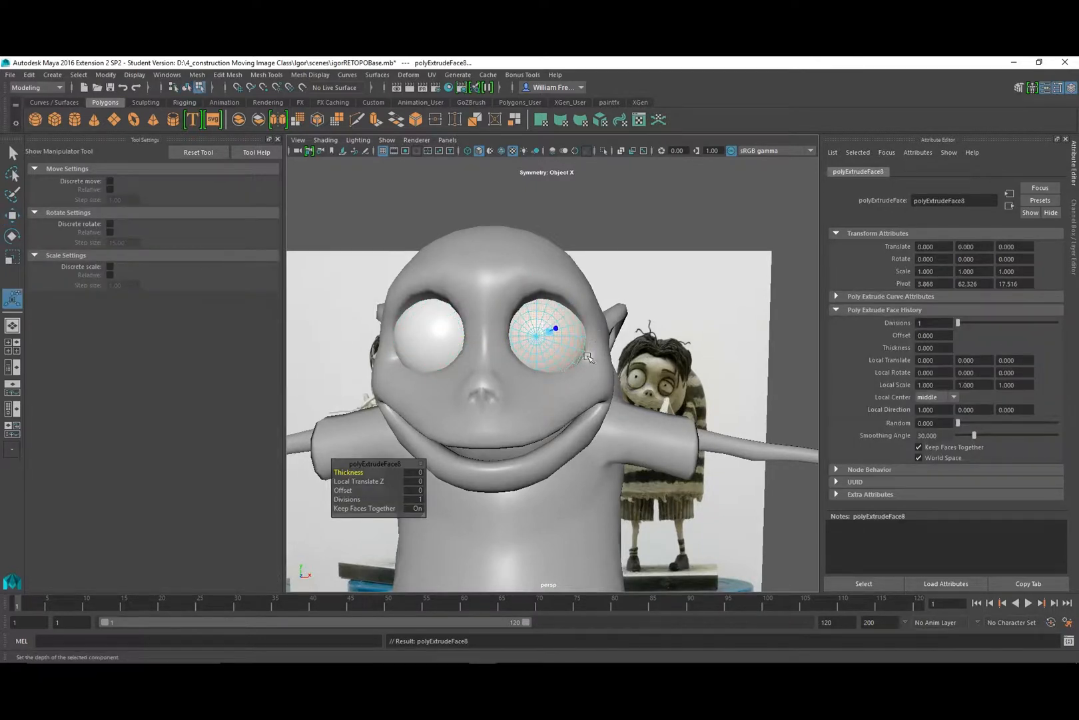
{"action": "key", "text": "w"}
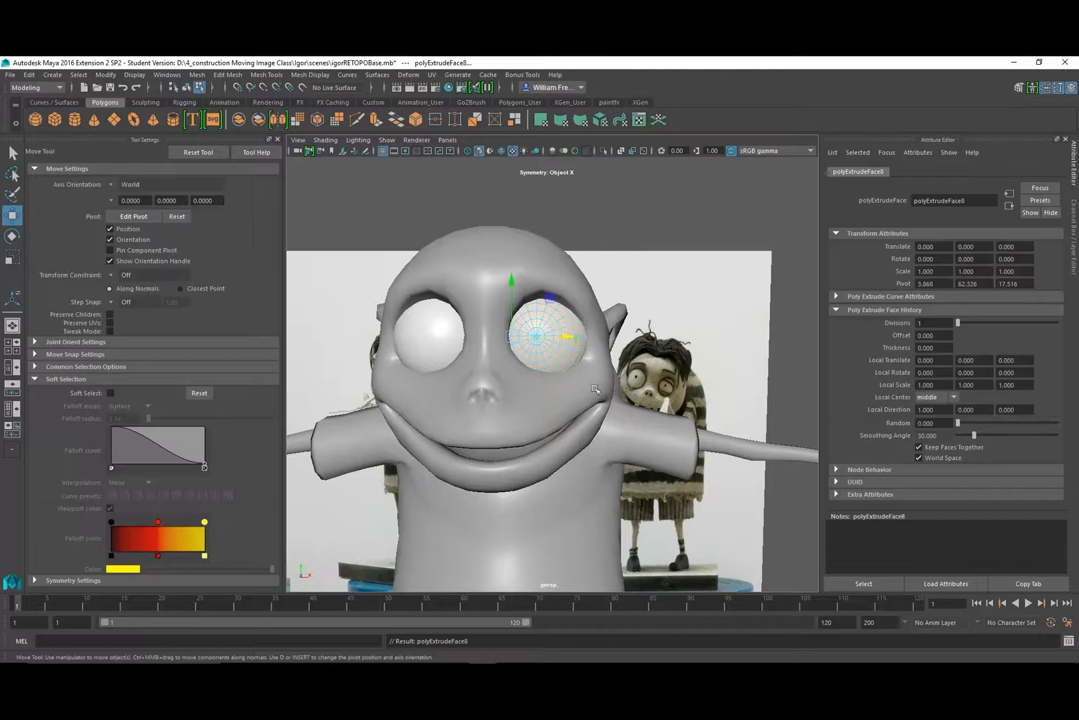
{"action": "left_click", "coordinate": [774, 537]}
Switch the extruded sphere copy to object mode and move it out beside the head to Translate X 15.321.
{"action": "left_click", "coordinate": [549, 343]}
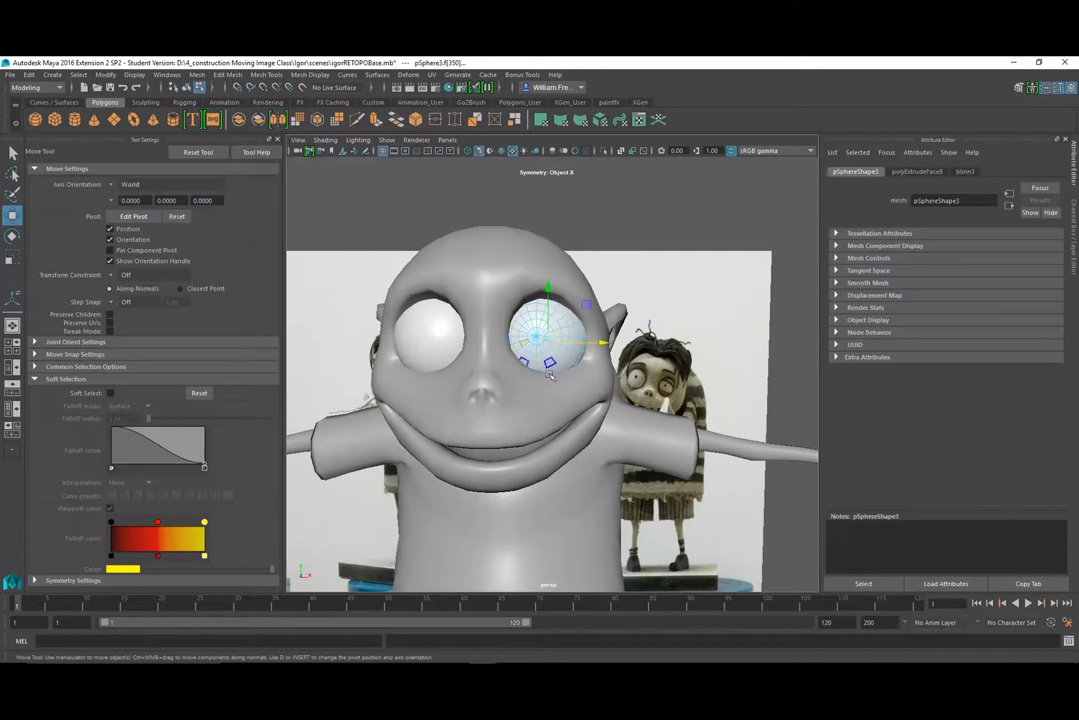
{"action": "right_click_drag", "start_coordinate": [557, 339], "coordinate": [582, 324]}
{"action": "left_click_drag", "start_coordinate": [592, 336], "coordinate": [629, 404]}
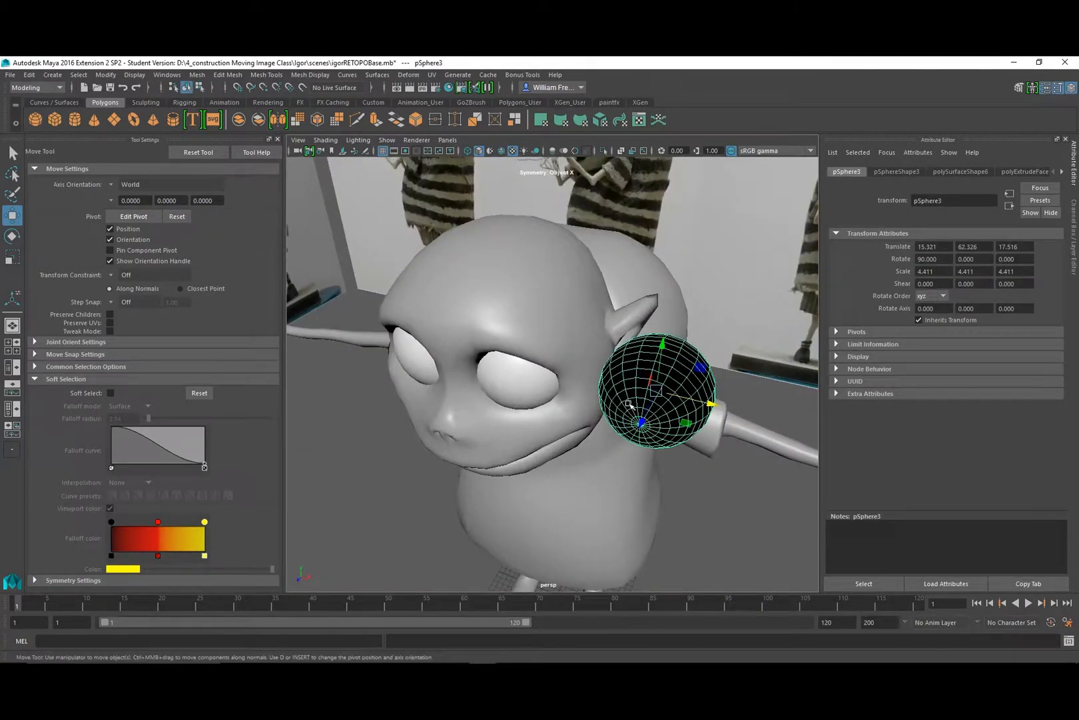
Delete the extruded sphere copy, then duplicate the eyeball again and move the new copy beside the head to Translate X 15.036.
{"action": "key", "text": "Delete"}
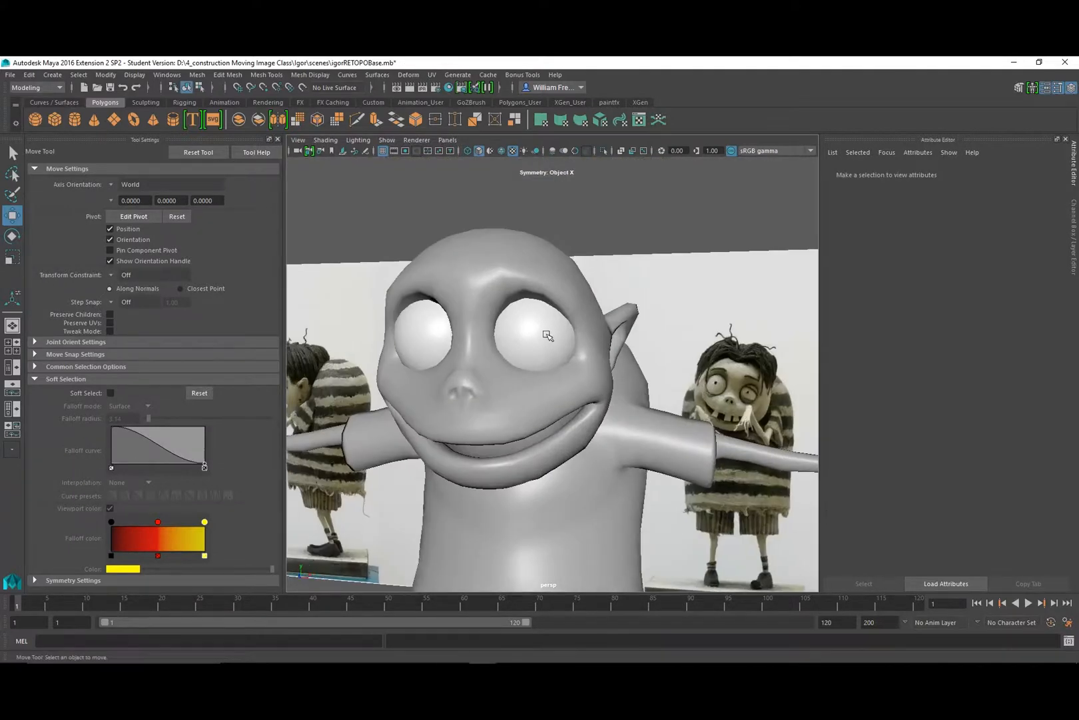
{"action": "left_click", "coordinate": [548, 337]}
{"action": "left_click_drag", "start_coordinate": [594, 335], "coordinate": [599, 336]}
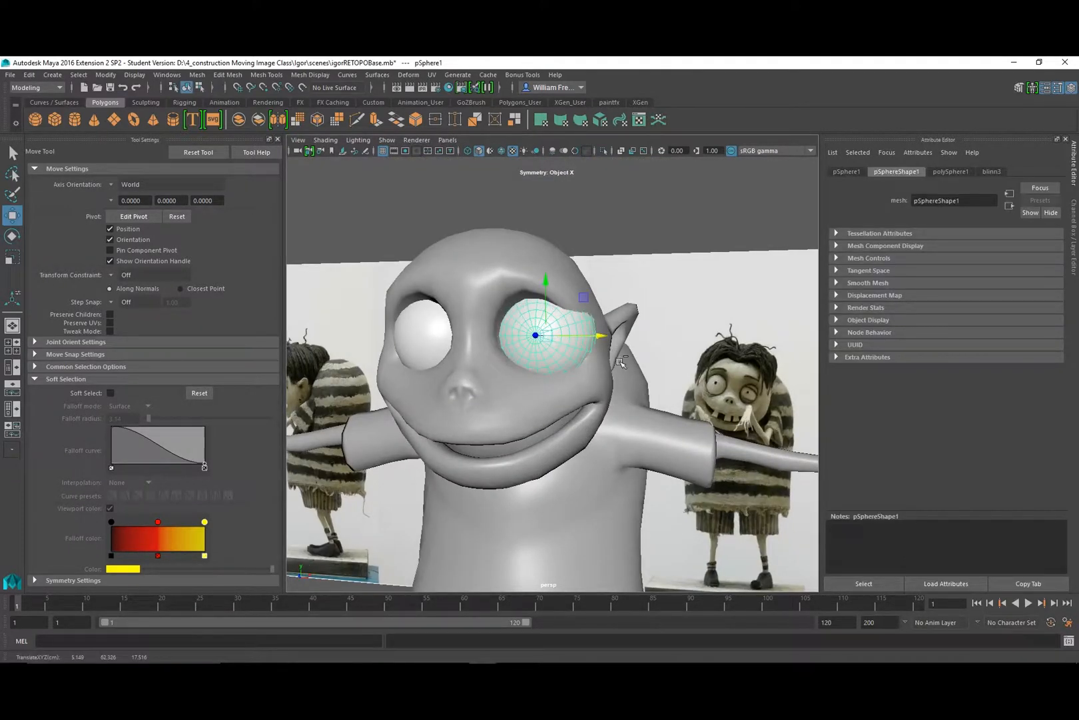
{"action": "key", "text": "ctrl+z"}
{"action": "key", "text": "ctrl+d"}
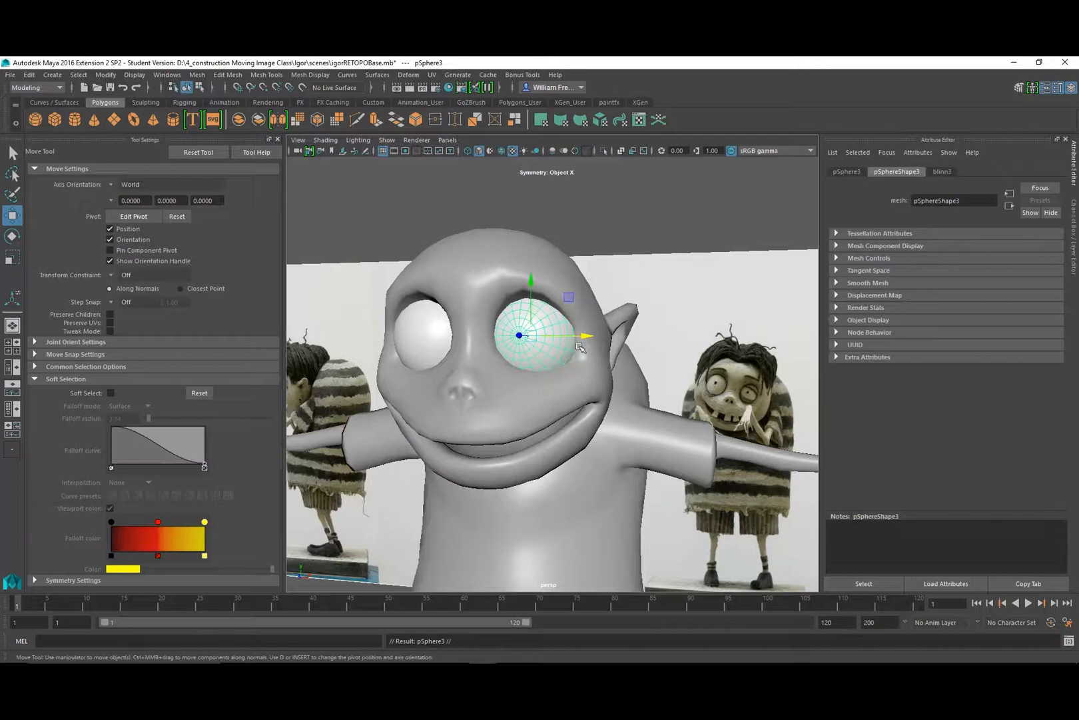
{"action": "left_click_drag", "start_coordinate": [588, 338], "coordinate": [726, 340]}
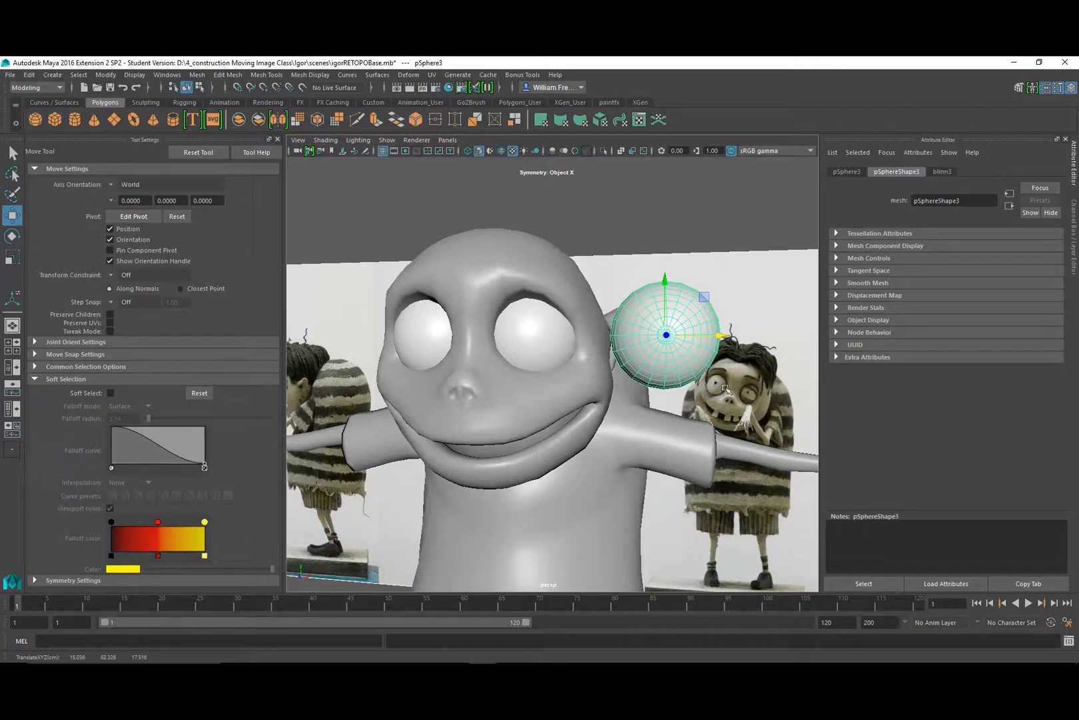
Switch the new sphere copy to face mode and select all faces of its lower half in the front view.
{"action": "mouse_move", "coordinate": [695, 382]}
{"action": "left_mouse_down", "text": "alt"}
{"action": "mouse_move", "coordinate": [667, 377]}
{"action": "mouse_move", "coordinate": [700, 386]}
{"action": "left_mouse_up", "text": "alt"}
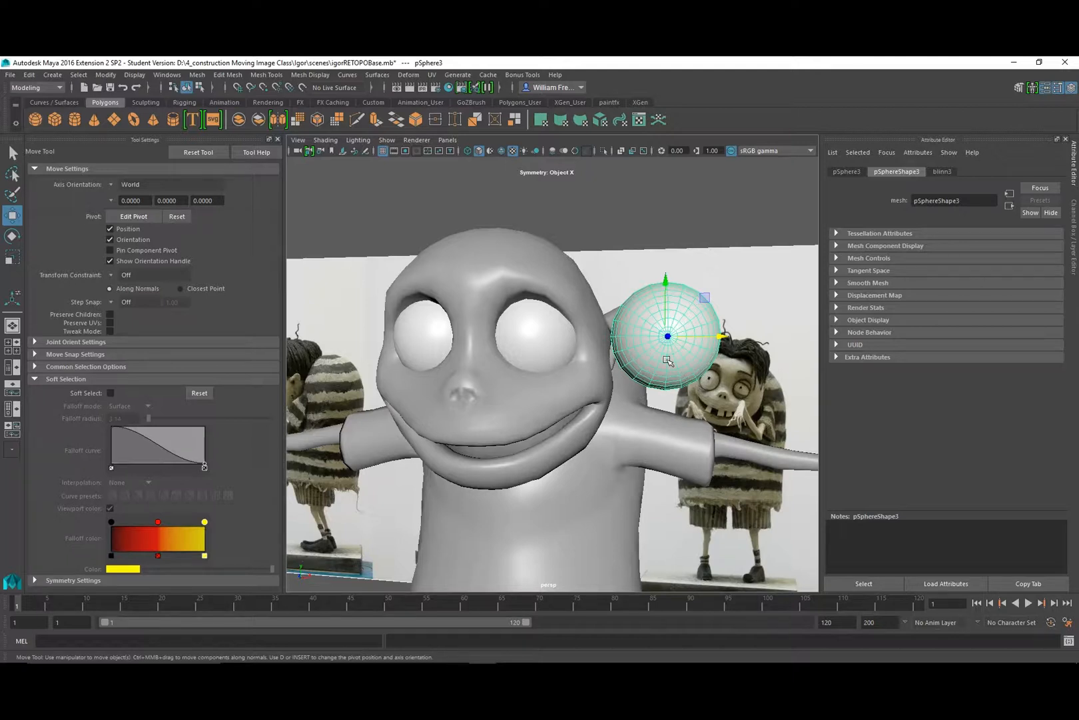
{"action": "scroll", "coordinate": [669, 361], "scroll_direction": "down", "scroll_amount": 3}
{"action": "key", "text": "space"}
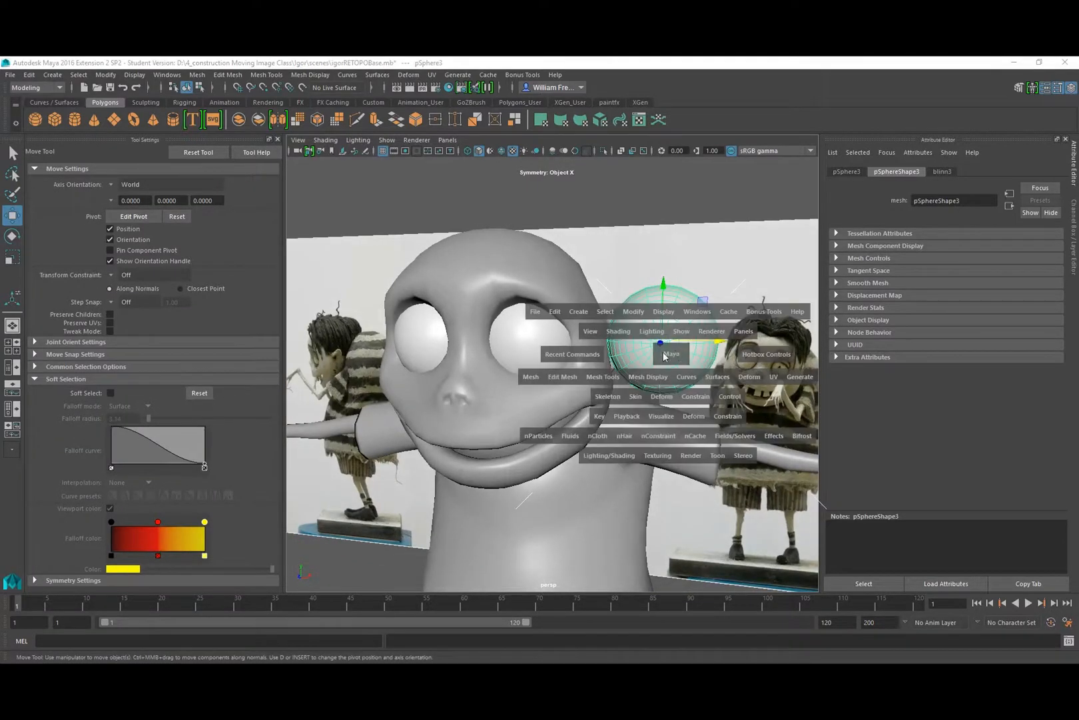
{"action": "key", "text": "space"}
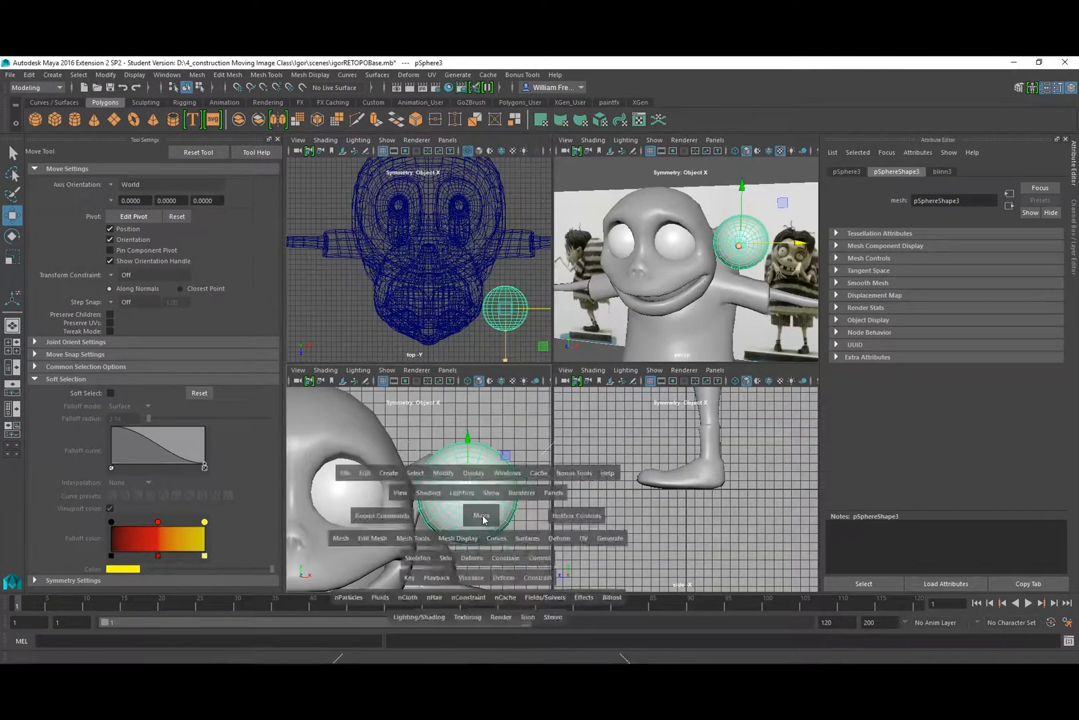
{"action": "scroll", "coordinate": [645, 411], "scroll_direction": "up", "scroll_amount": 2}
{"action": "middle_click_drag", "start_coordinate": [645, 411], "coordinate": [563, 364], "text": "alt"}
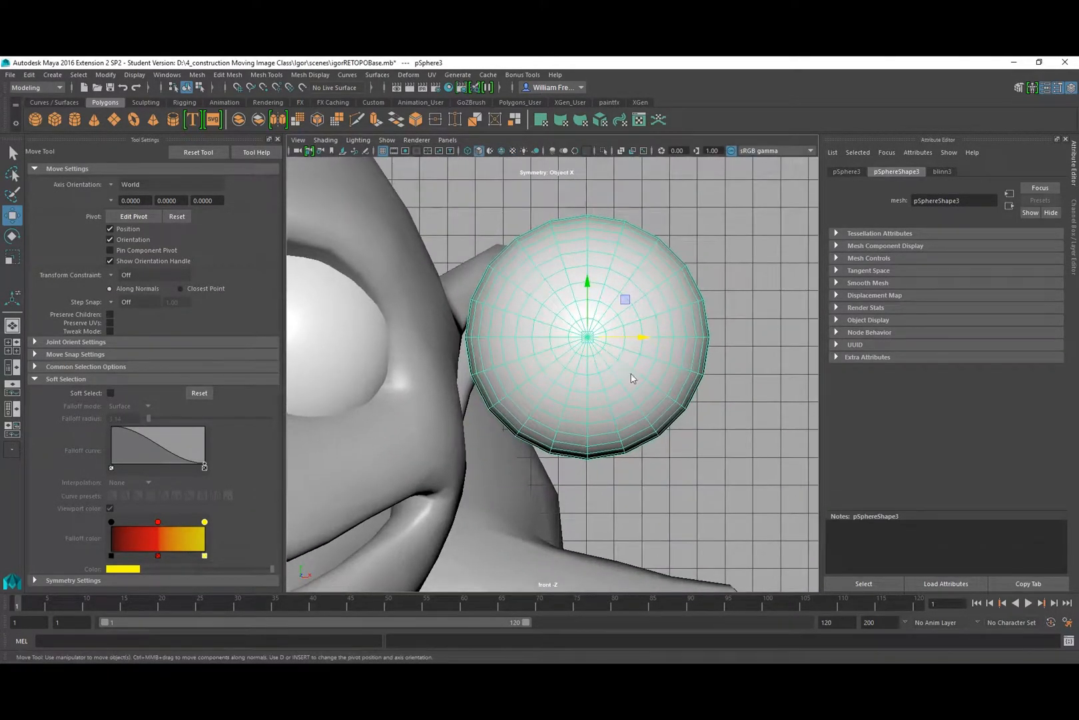
{"action": "right_click_drag", "start_coordinate": [631, 339], "coordinate": [638, 372]}
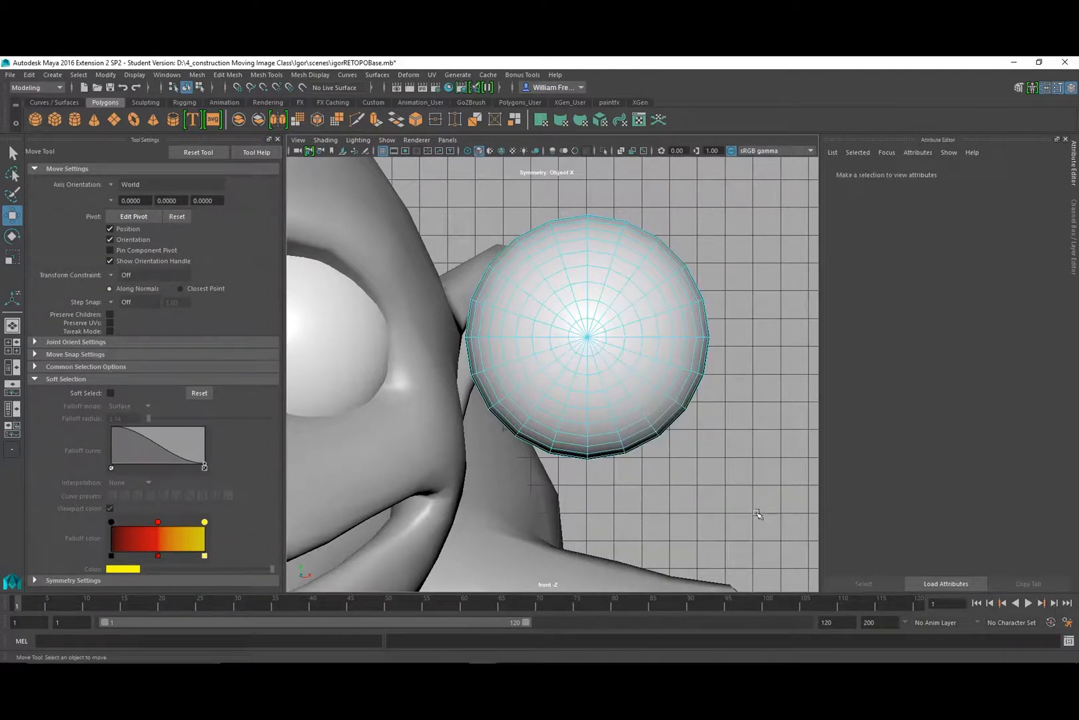
{"action": "left_click_drag", "start_coordinate": [754, 512], "coordinate": [441, 339]}
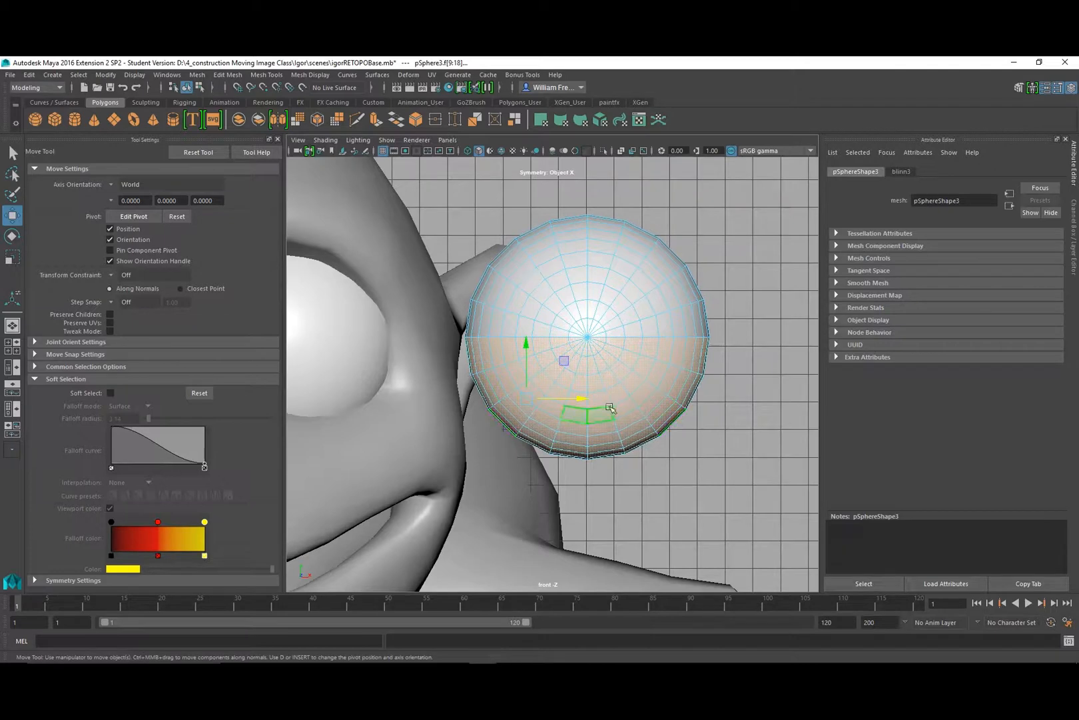
Extrude the selected lower-half faces of the sphere copy.
{"action": "left_click_drag", "start_coordinate": [696, 440], "coordinate": [723, 441], "text": "alt"}
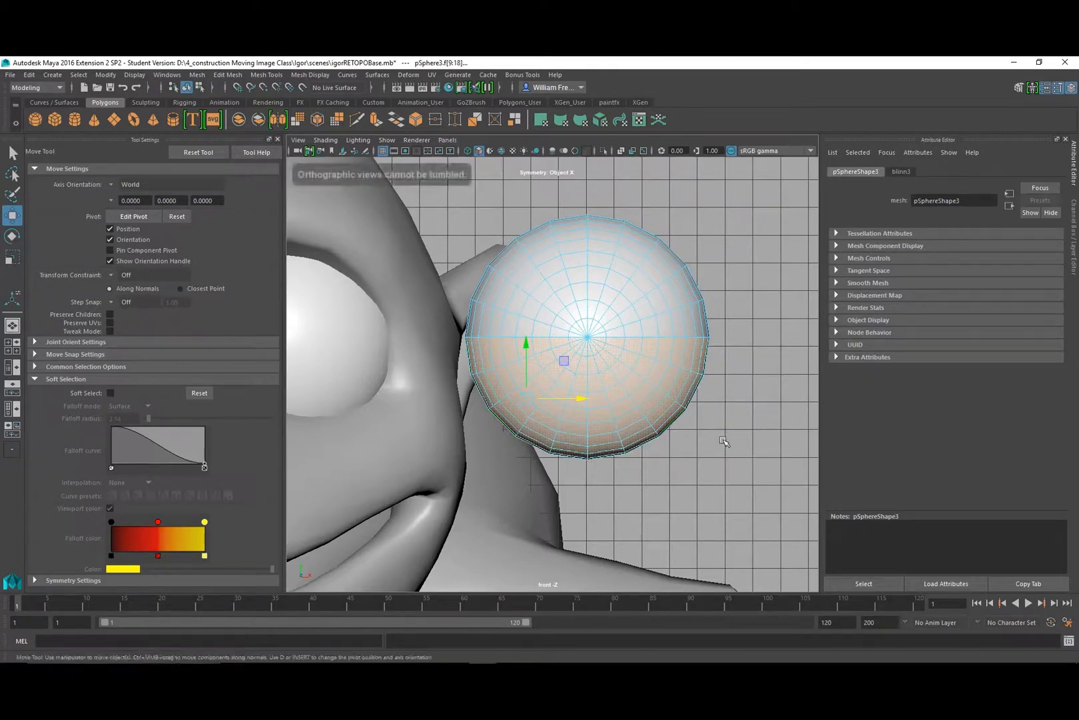
{"action": "key", "text": "space"}
{"action": "key", "text": "space"}
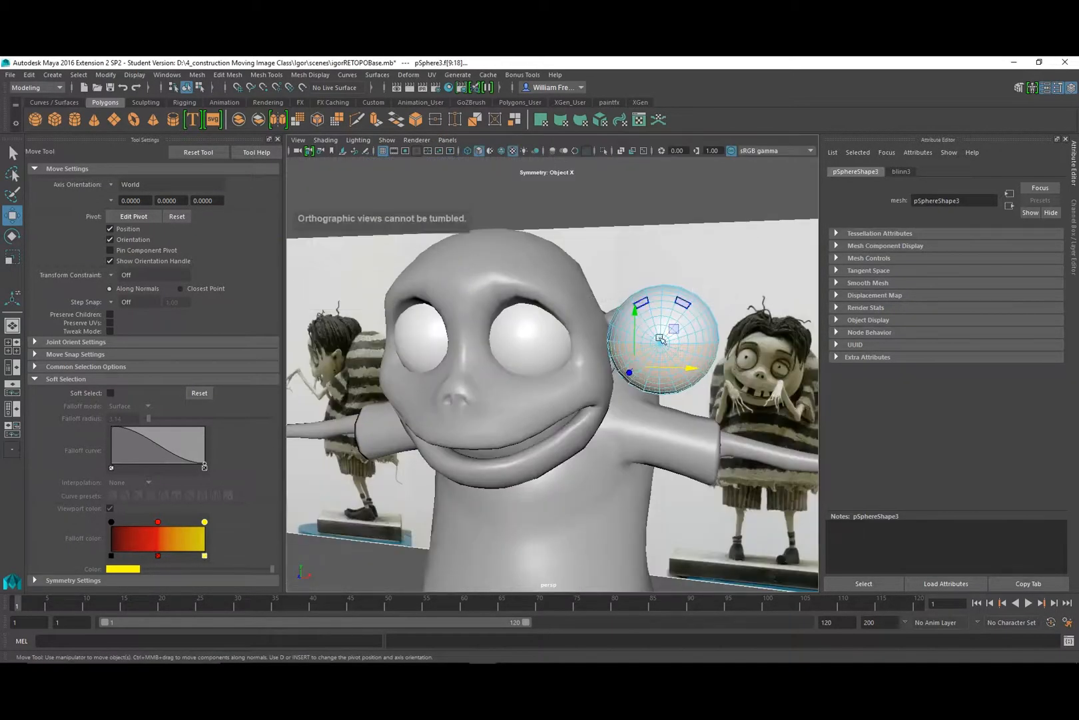
{"action": "left_click_drag", "start_coordinate": [650, 341], "coordinate": [601, 330], "text": "alt"}
{"action": "right_click_drag", "start_coordinate": [601, 330], "coordinate": [679, 373], "text": "alt"}
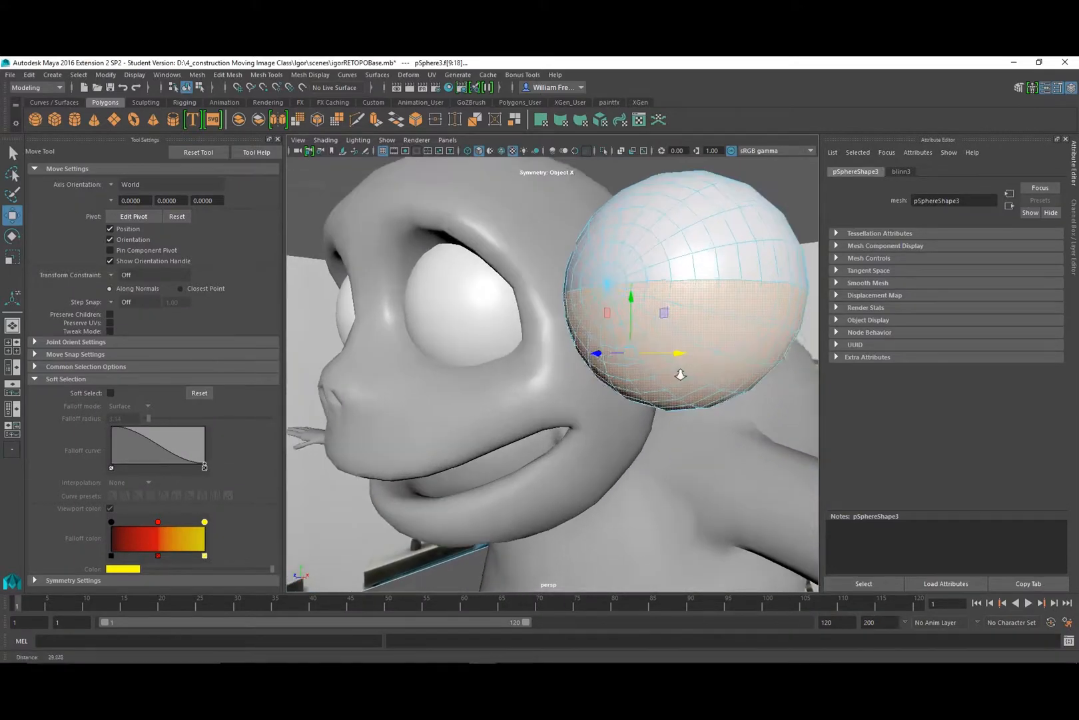
{"action": "left_click_drag", "start_coordinate": [676, 361], "coordinate": [693, 354], "text": "alt"}
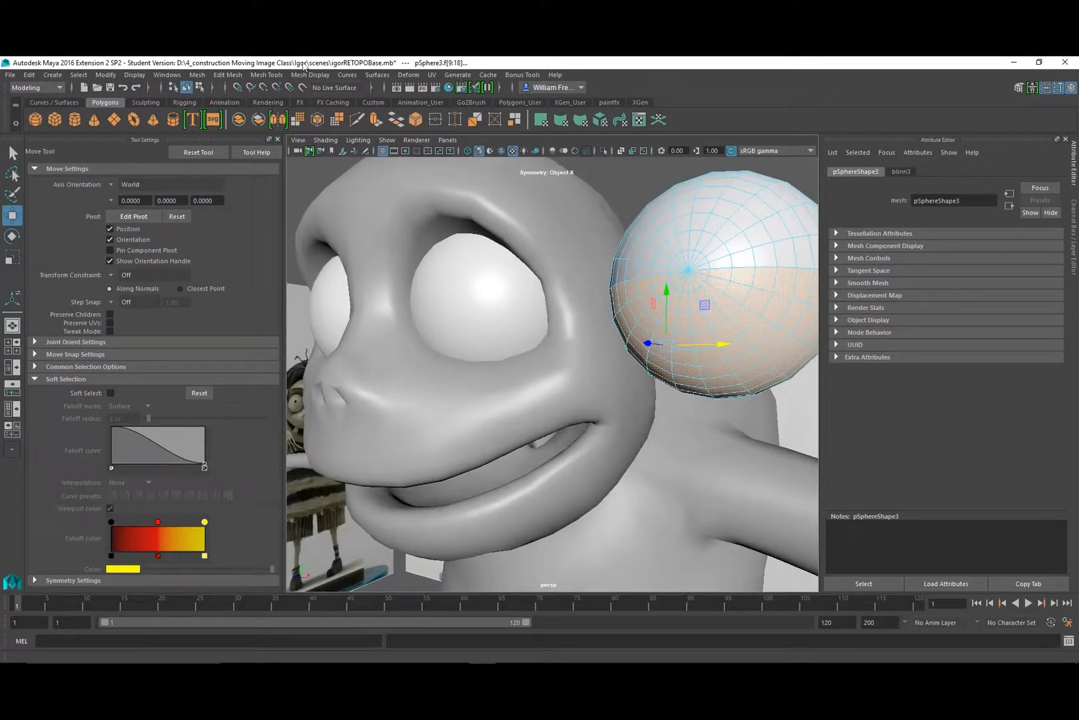
{"action": "left_click", "coordinate": [227, 75]}
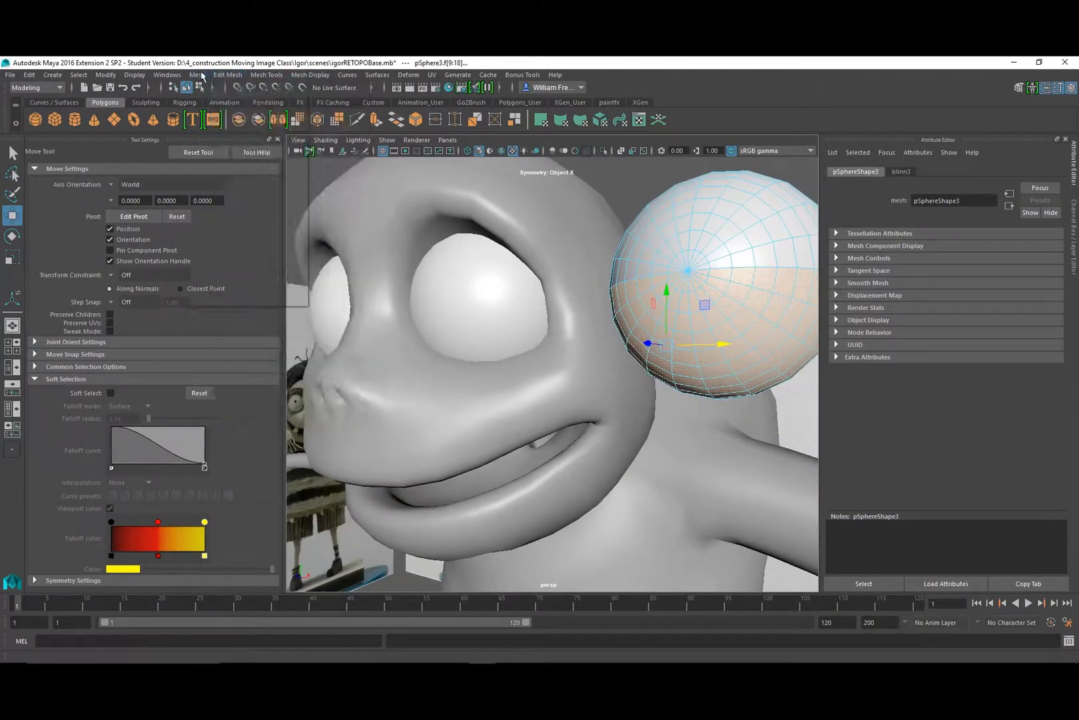
{"action": "left_click", "coordinate": [198, 74]}
{"action": "mouse_move", "coordinate": [227, 74]}
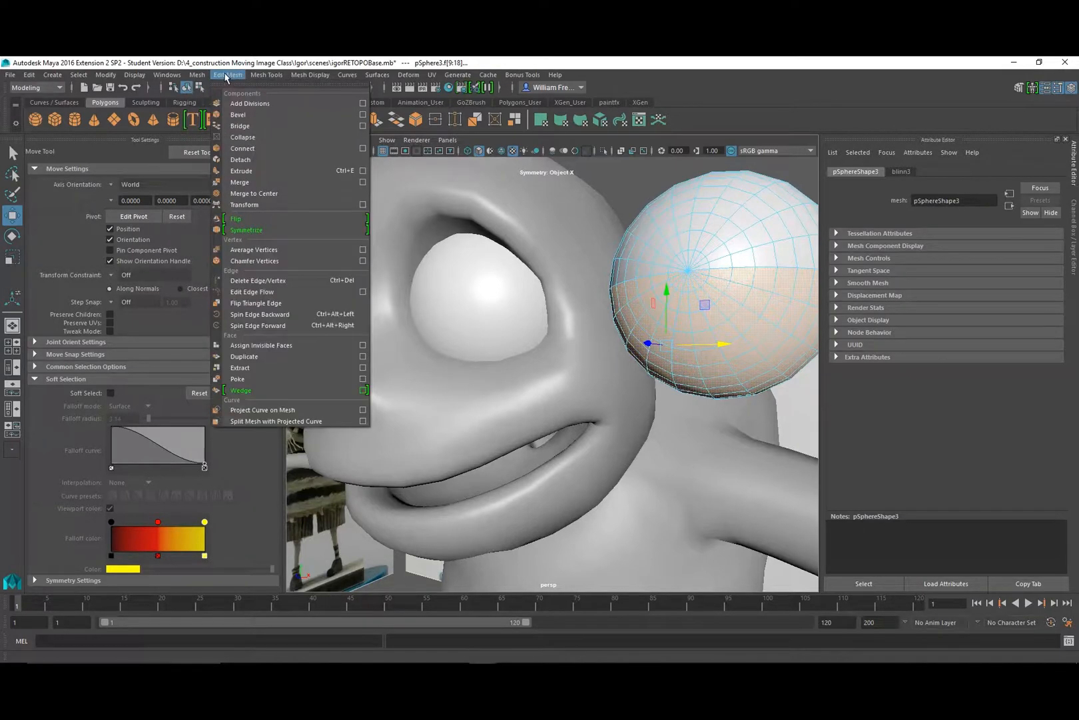
{"action": "left_click", "coordinate": [240, 171]}
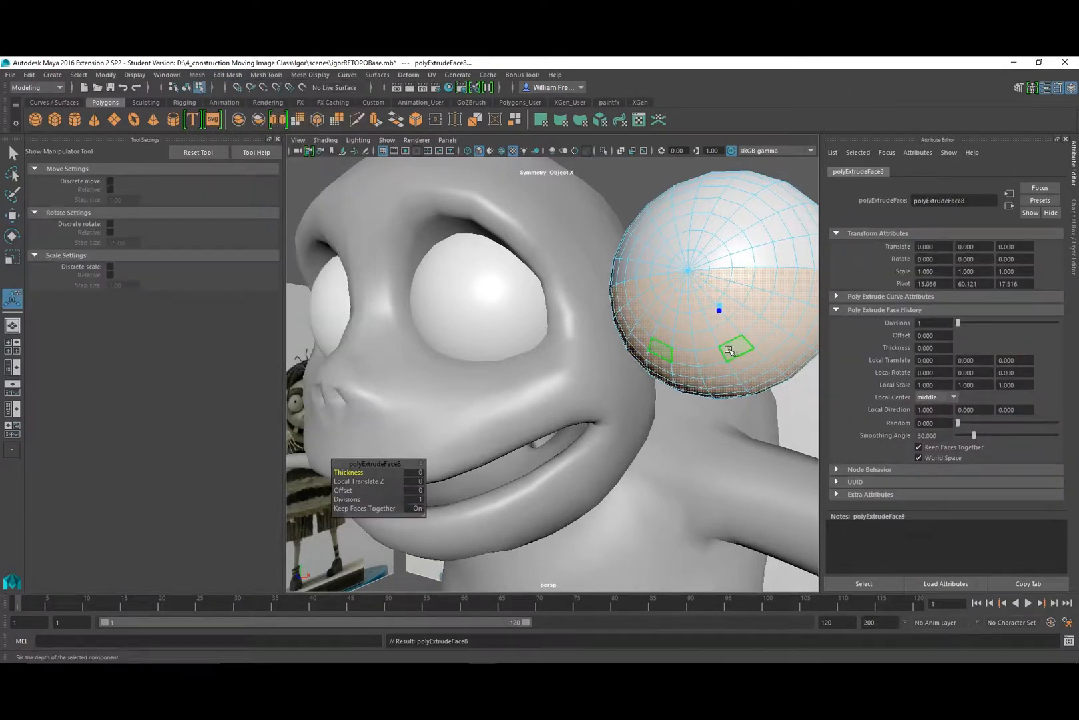
Try scaling the extruded faces inward by a factor of about 0.88, check the result in wireframe, and undo the scaling.
{"action": "key", "text": "r"}
{"action": "left_click_drag", "start_coordinate": [667, 345], "coordinate": [653, 307]}
{"action": "key", "text": "w"}
{"action": "right_click_drag", "start_coordinate": [653, 306], "coordinate": [569, 321], "text": "alt"}
{"action": "key", "text": "4"}
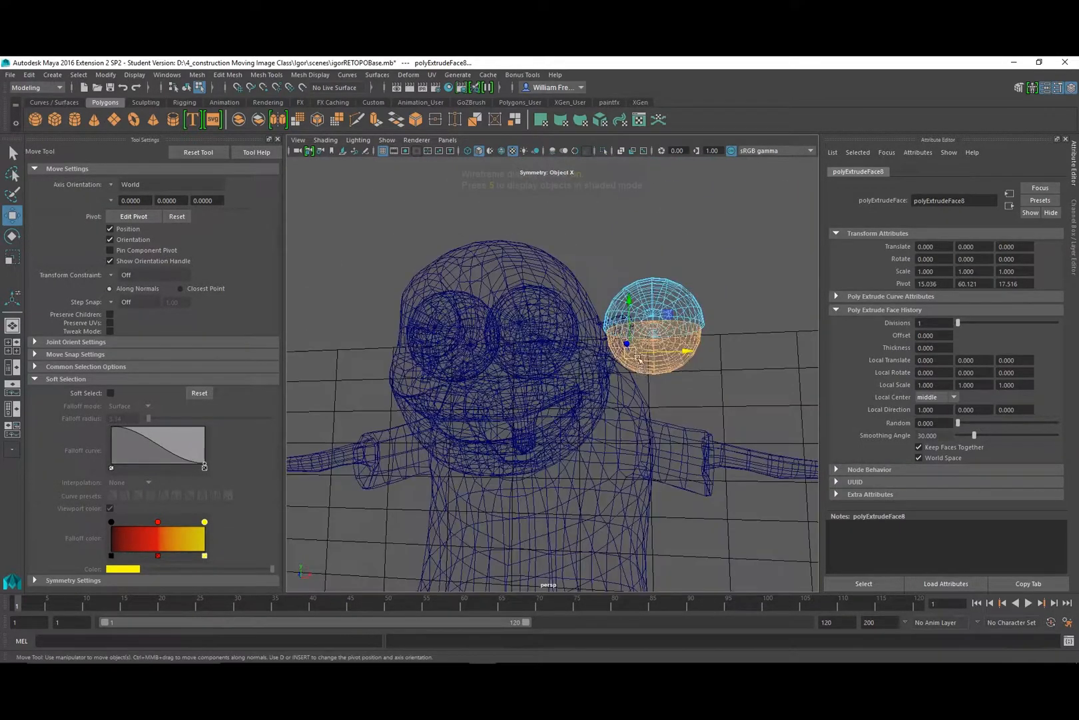
{"action": "mouse_move", "coordinate": [687, 422]}
{"action": "left_mouse_down", "text": "alt"}
{"action": "mouse_move", "coordinate": [718, 445]}
{"action": "mouse_move", "coordinate": [706, 436]}
{"action": "left_mouse_up", "text": "alt"}
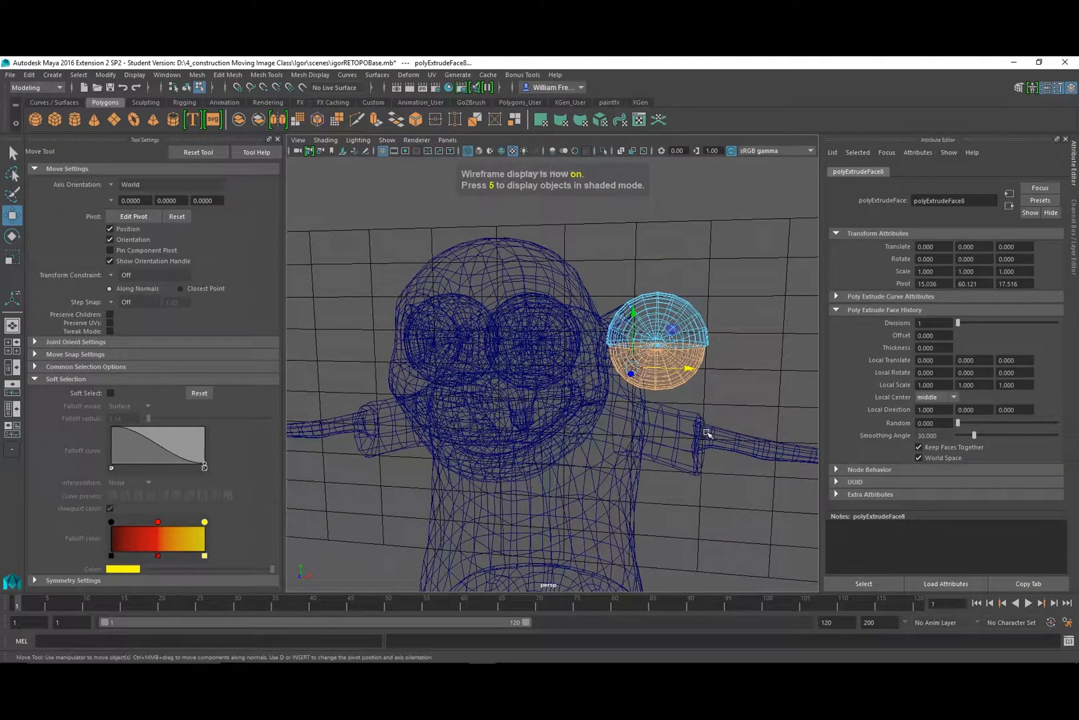
{"action": "key", "text": "5"}
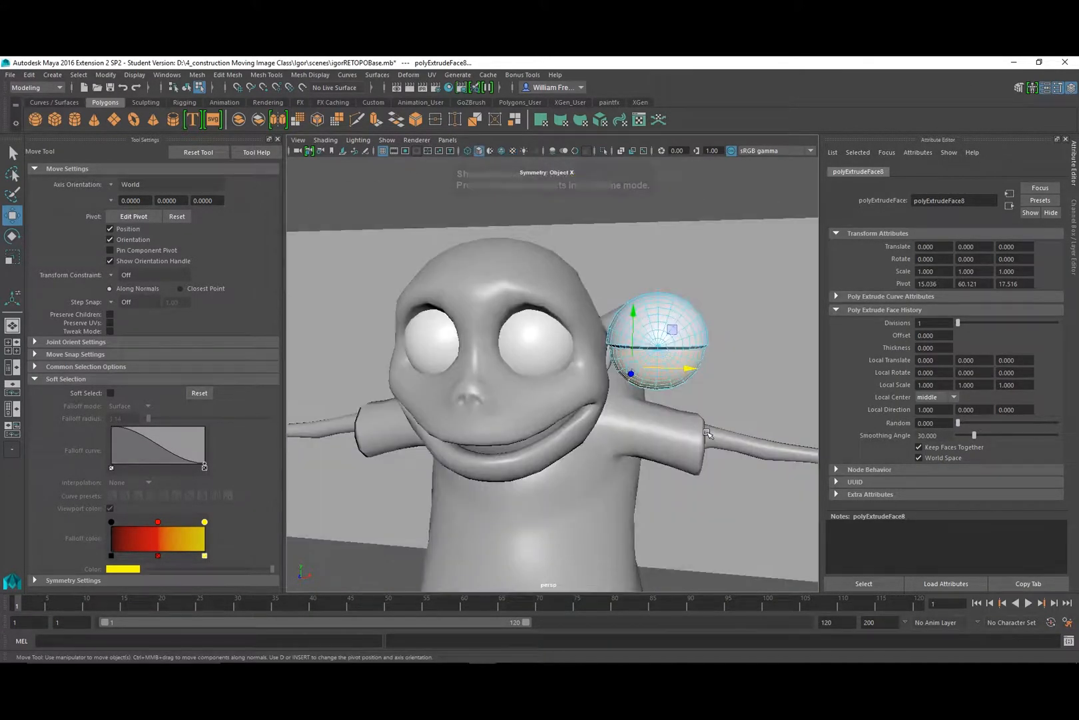
{"action": "right_click_drag", "start_coordinate": [636, 380], "coordinate": [688, 401], "text": "alt"}
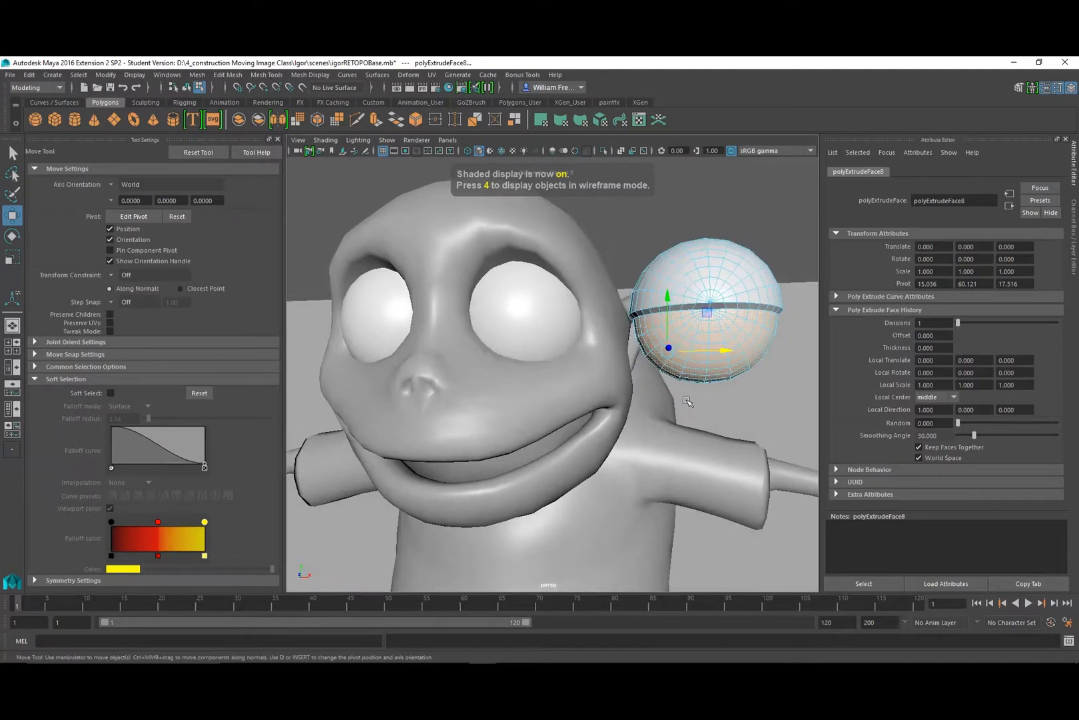
{"action": "key", "text": "ctrl+z"}
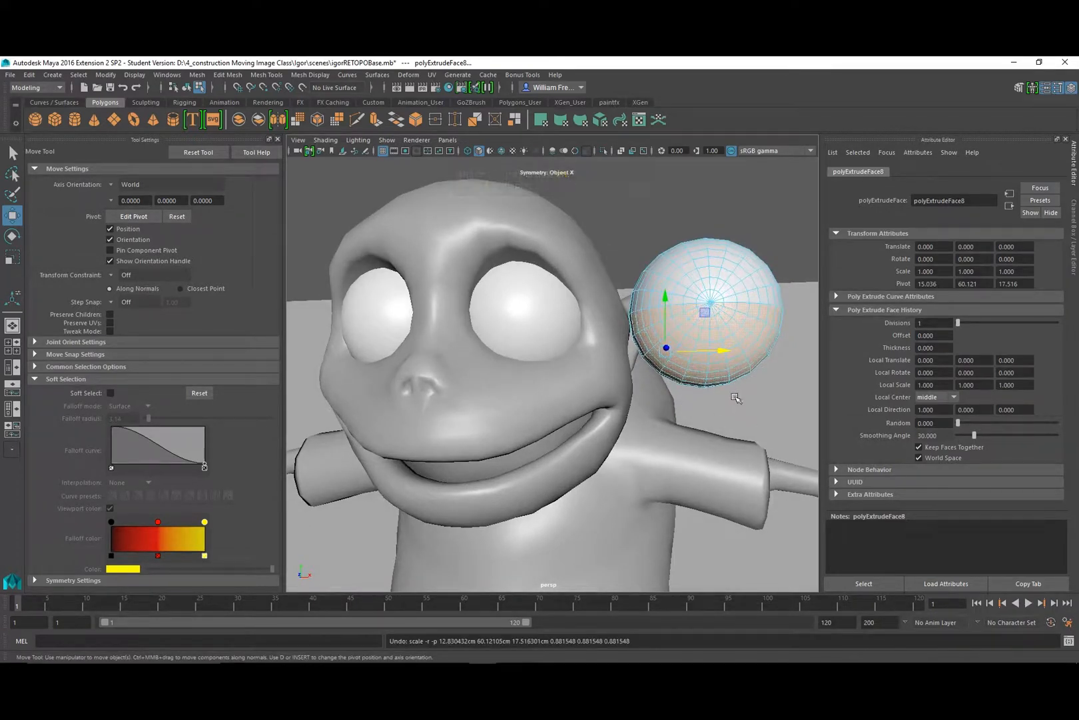
Inspect the extruded half of the sphere copy from several angles and undo the face extrusion.
{"action": "key", "text": "r"}
{"action": "left_click_drag", "start_coordinate": [736, 398], "coordinate": [543, 303], "text": "alt"}
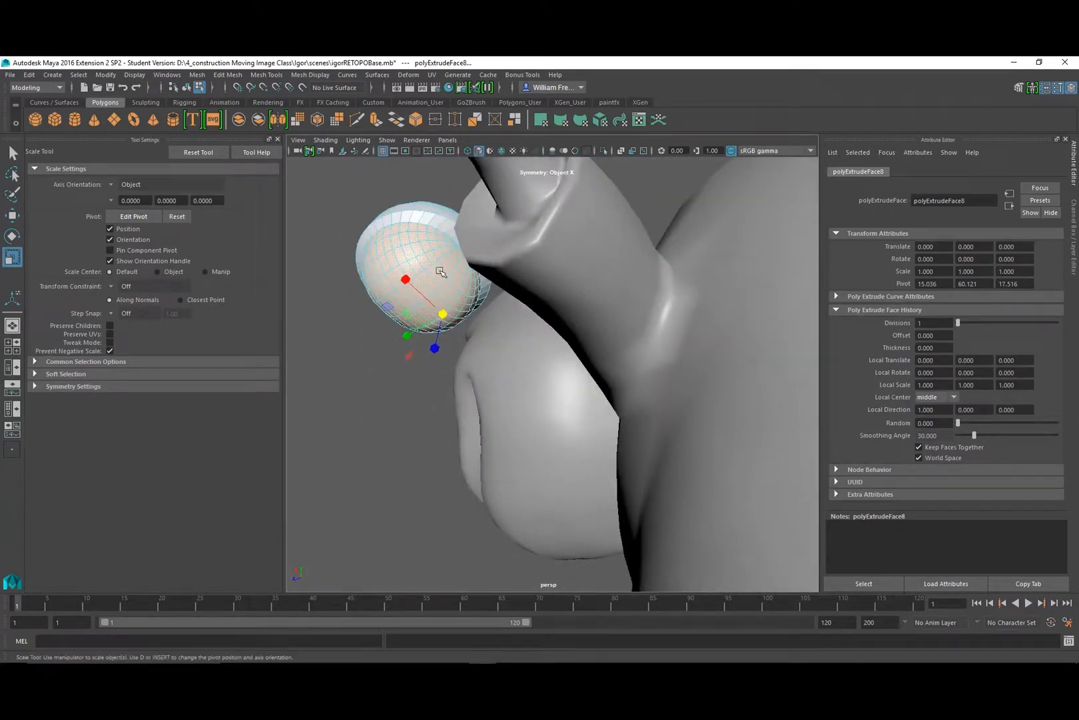
{"action": "left_click_drag", "start_coordinate": [440, 272], "coordinate": [641, 333], "text": "alt"}
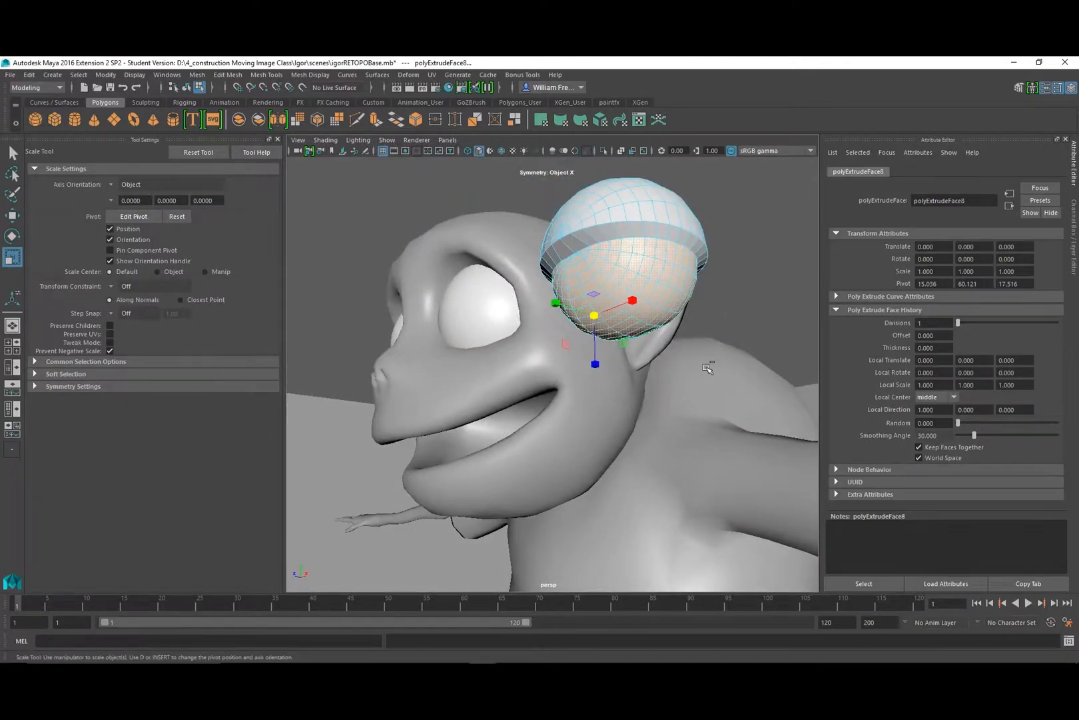
{"action": "key", "text": "ctrl+z"}
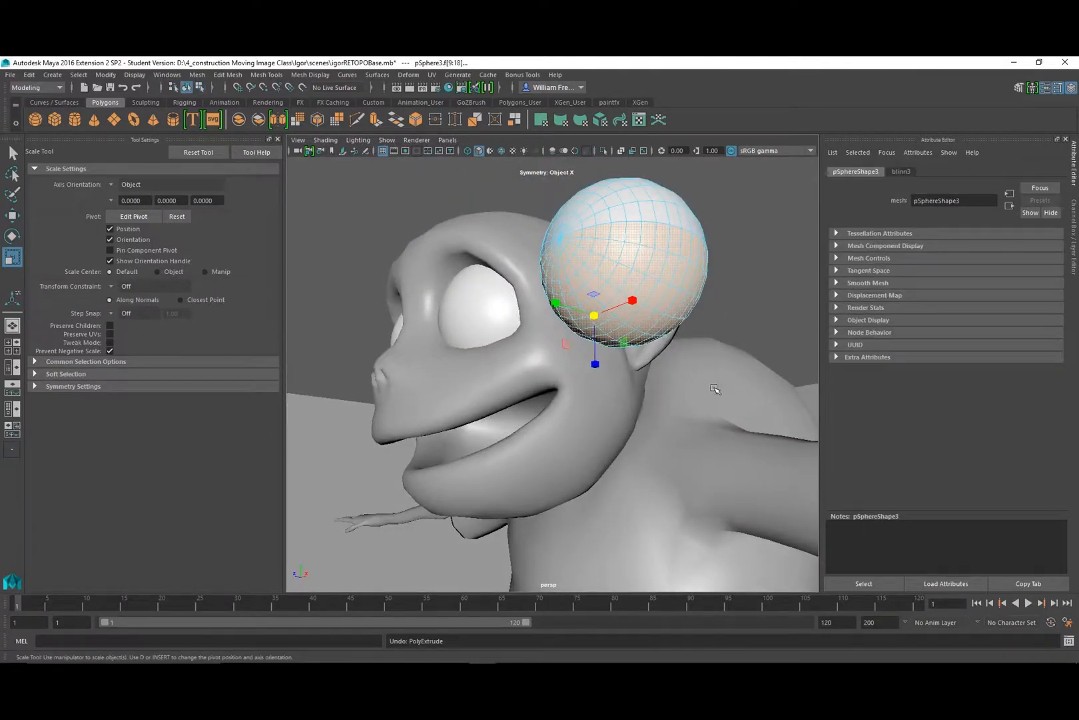
Clear the face selection and reselect the sphere copy's lower-half faces in the front view.
{"action": "key", "text": "w"}
{"action": "left_click_drag", "start_coordinate": [590, 265], "coordinate": [655, 317]}
{"action": "left_click", "coordinate": [773, 413]}
{"action": "left_click_drag", "start_coordinate": [773, 411], "coordinate": [762, 410], "text": "alt"}
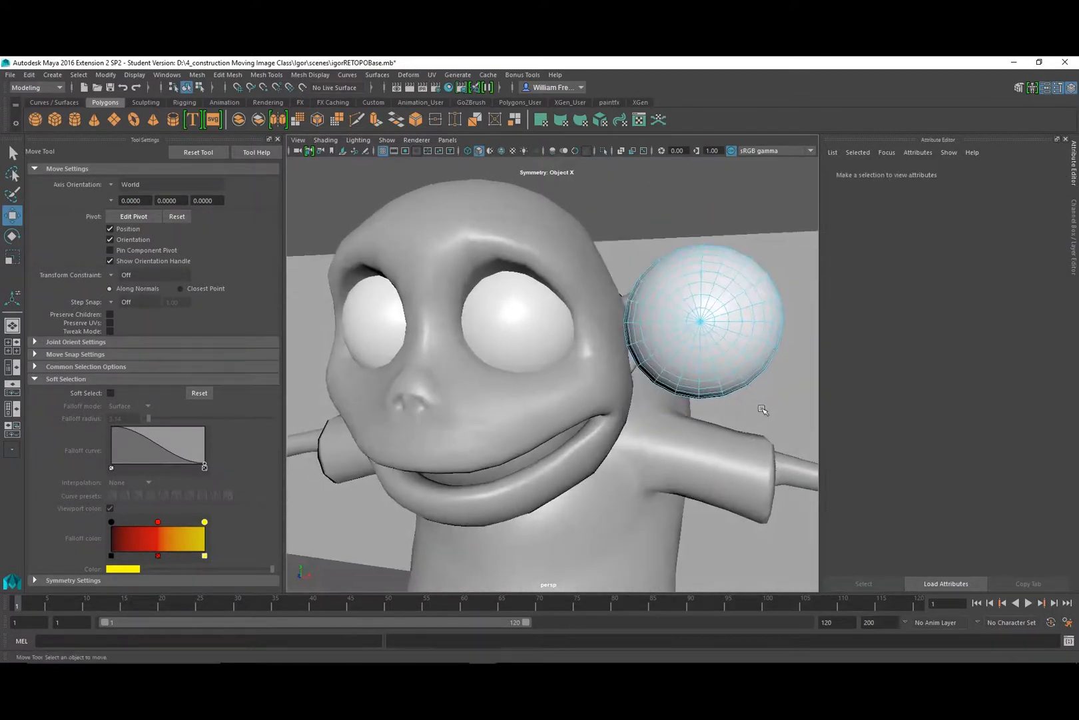
{"action": "key", "text": "space"}
{"action": "key", "text": "space"}
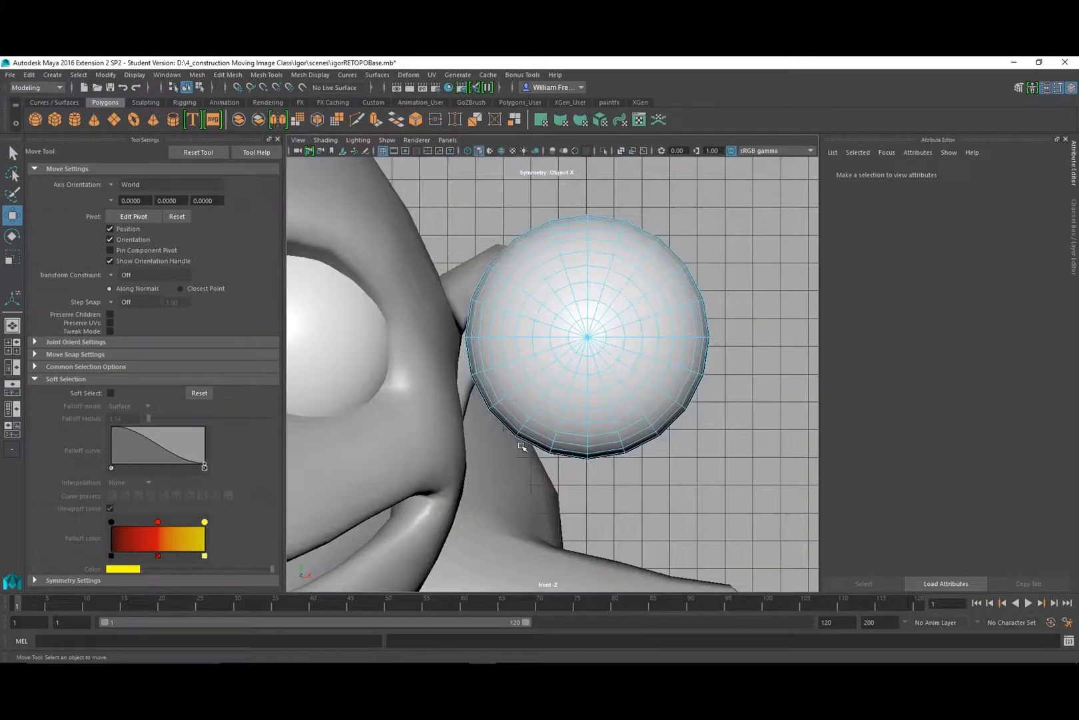
{"action": "left_click", "coordinate": [462, 358]}
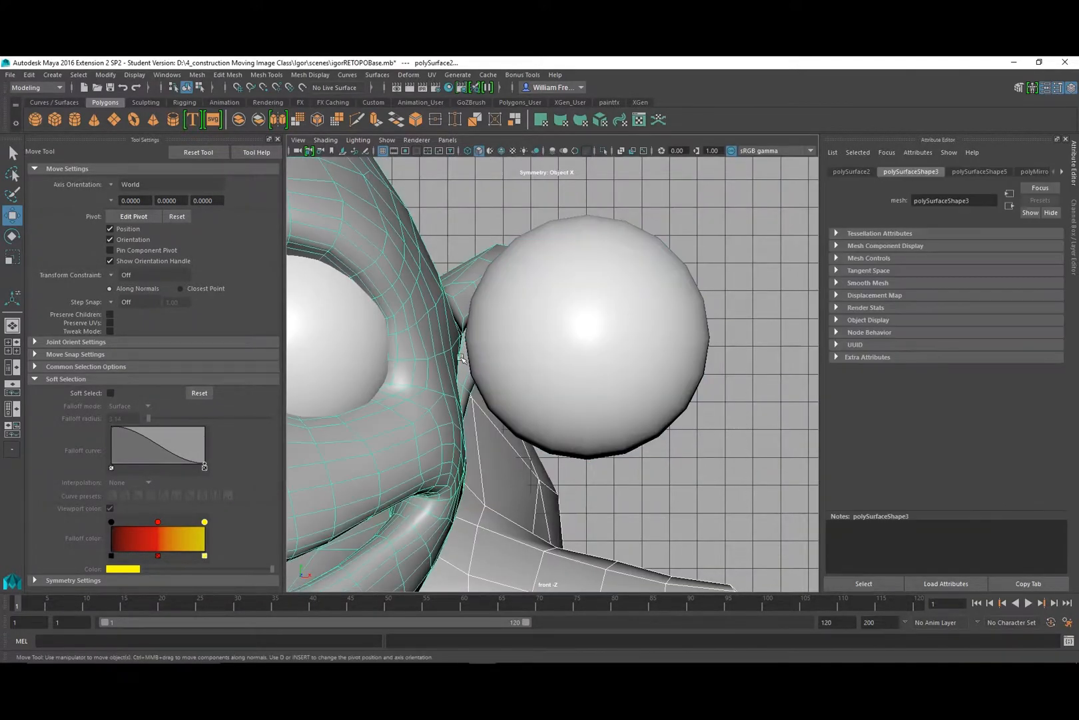
{"action": "left_click", "coordinate": [578, 414]}
{"action": "right_click_drag", "start_coordinate": [602, 393], "coordinate": [764, 457]}
{"action": "left_click_drag", "start_coordinate": [742, 486], "coordinate": [455, 339]}
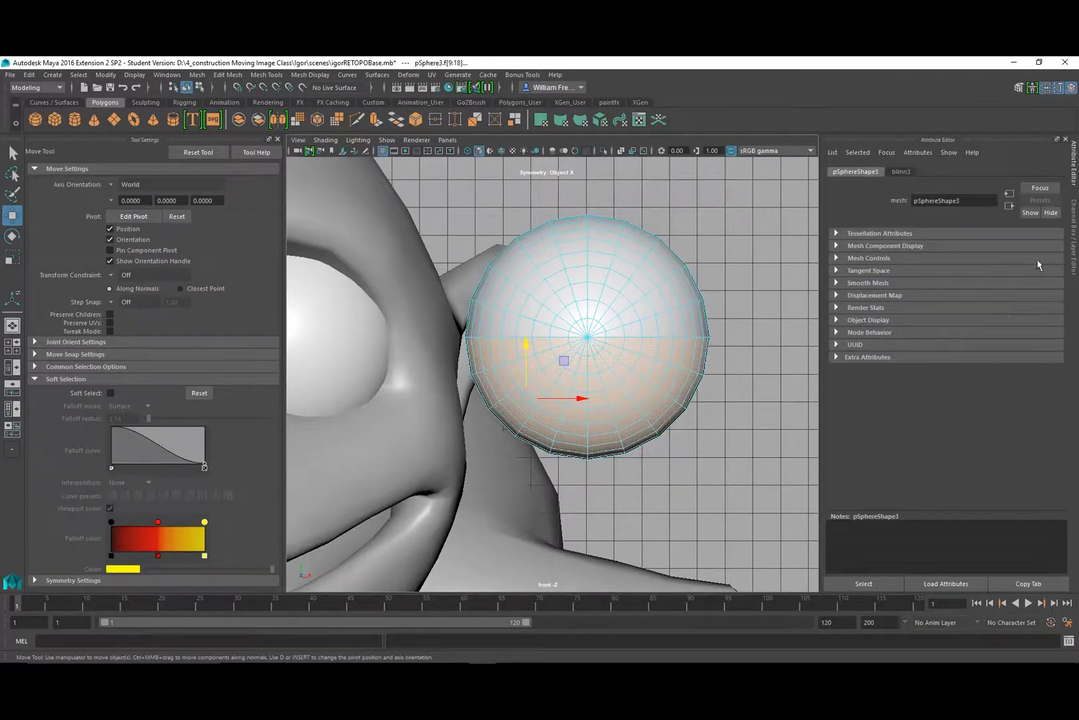
Turn modelling symmetry off and select the sphere copy's 200 lower-half faces afresh.
{"action": "left_click", "coordinate": [1019, 87]}
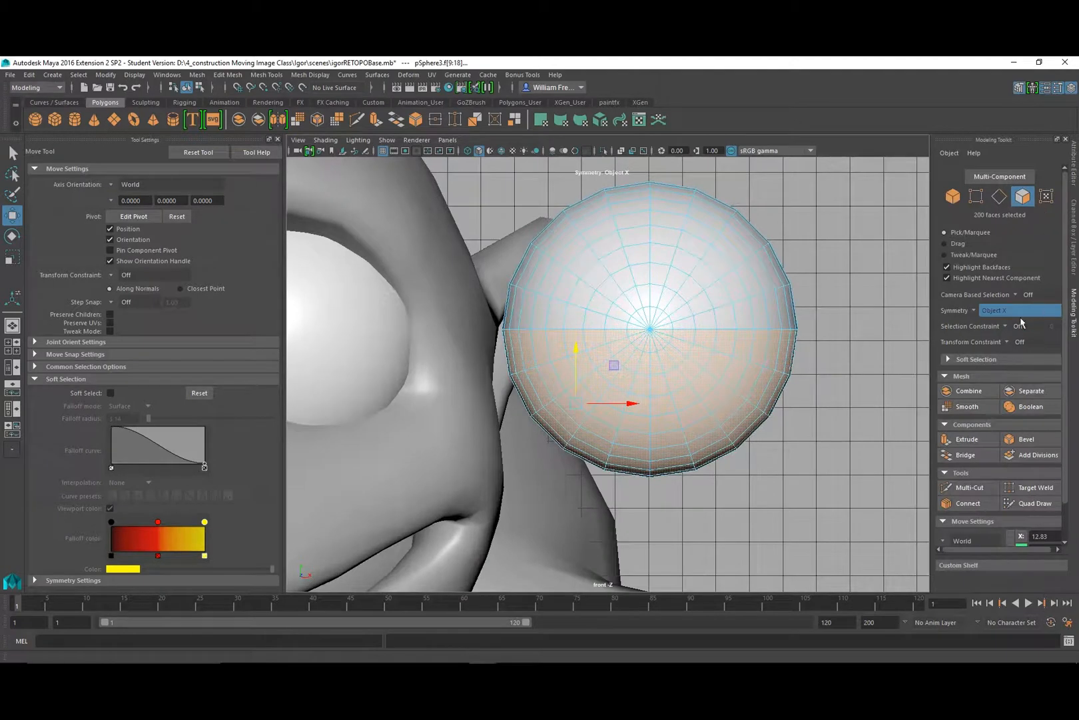
{"action": "left_click", "coordinate": [981, 311]}
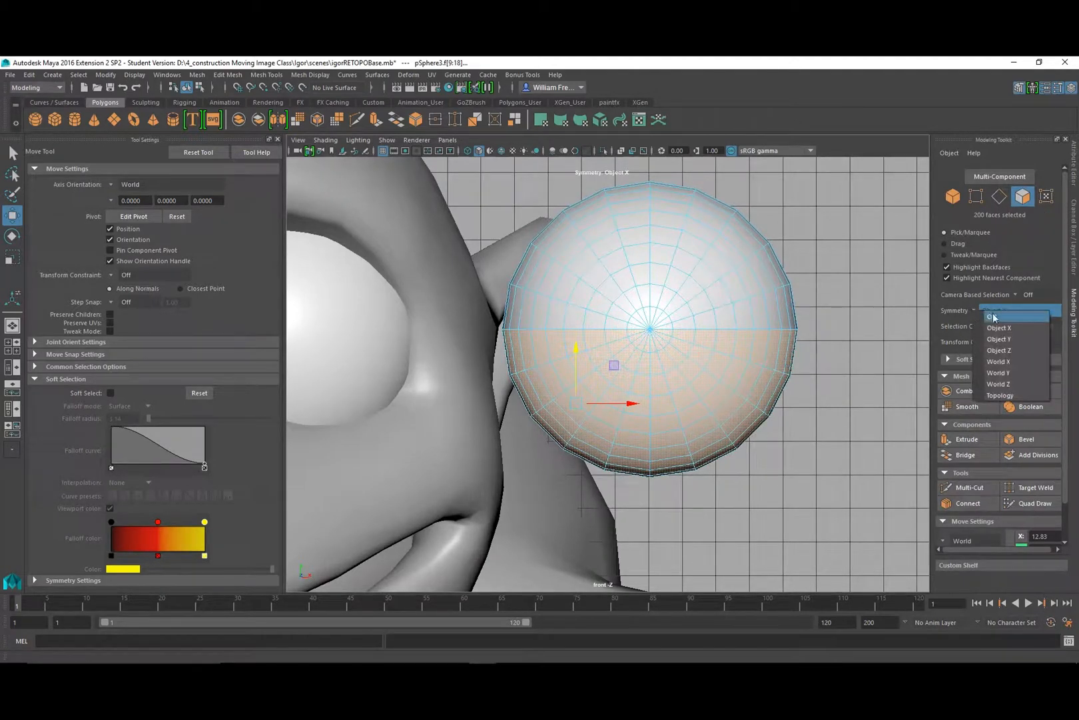
{"action": "left_click", "coordinate": [994, 317]}
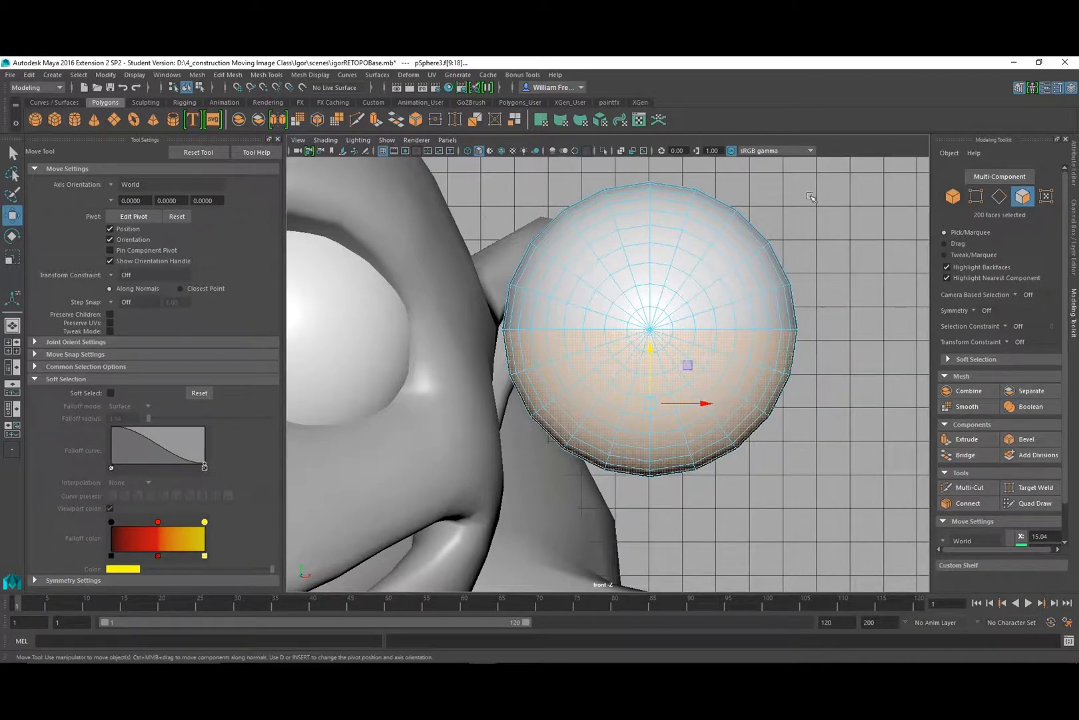
{"action": "left_click", "coordinate": [798, 501]}
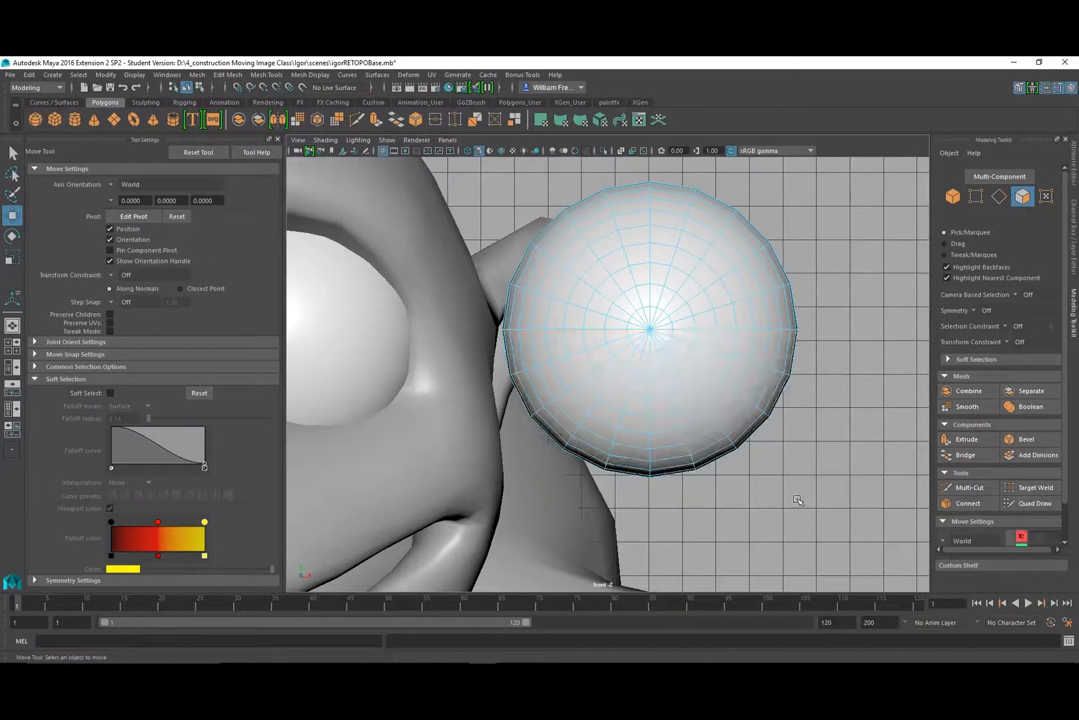
{"action": "left_click_drag", "start_coordinate": [814, 507], "coordinate": [457, 337]}
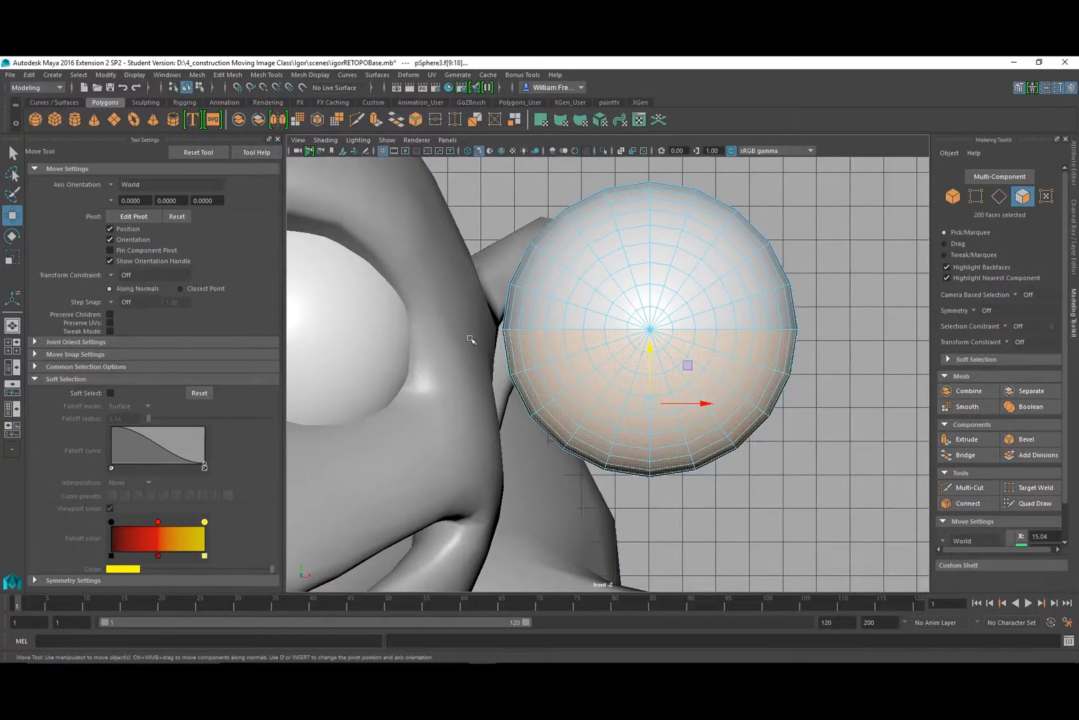
{"action": "key", "text": "space"}
{"action": "key", "text": "space"}
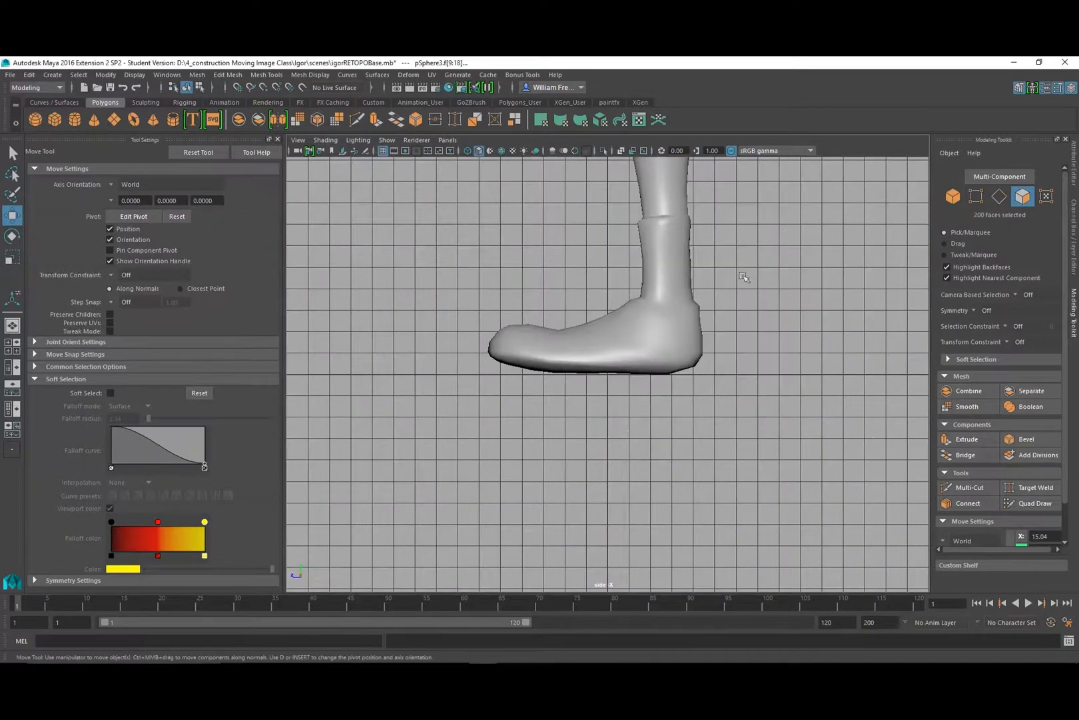
Extrude the sphere copy's 200 lower-half faces and scale them slightly inward to leave a narrow rim.
{"action": "key", "text": "space"}
{"action": "key", "text": "space"}
{"action": "left_click_drag", "start_coordinate": [659, 338], "coordinate": [652, 331], "text": "alt"}
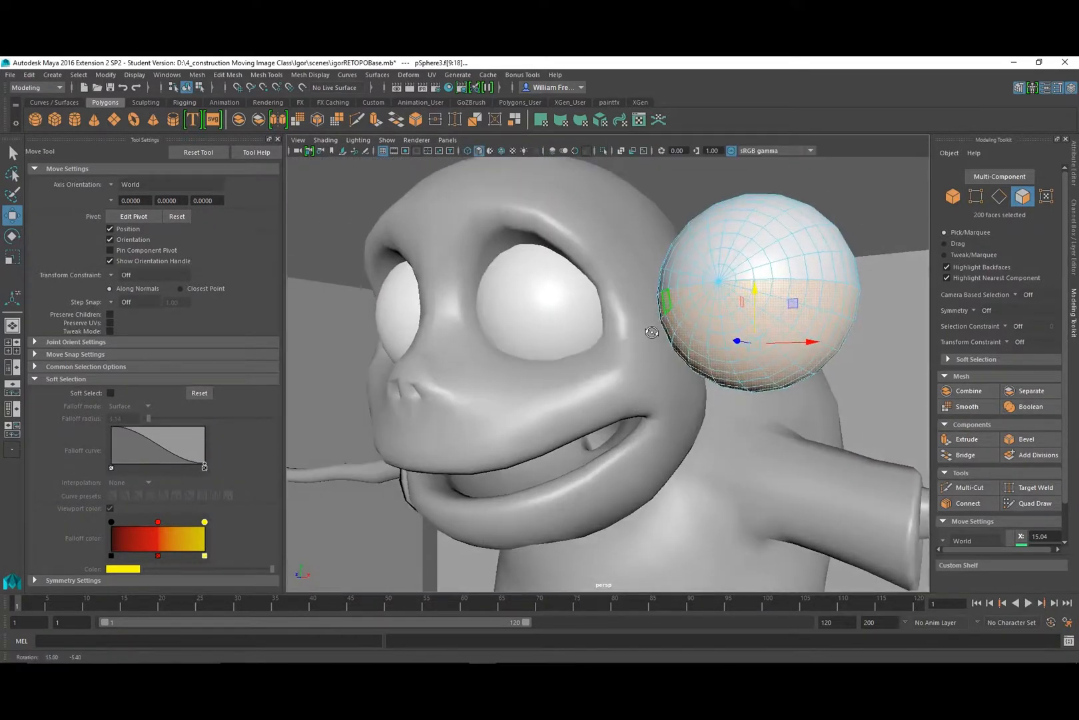
{"action": "left_click", "coordinate": [230, 75]}
{"action": "left_click", "coordinate": [261, 177]}
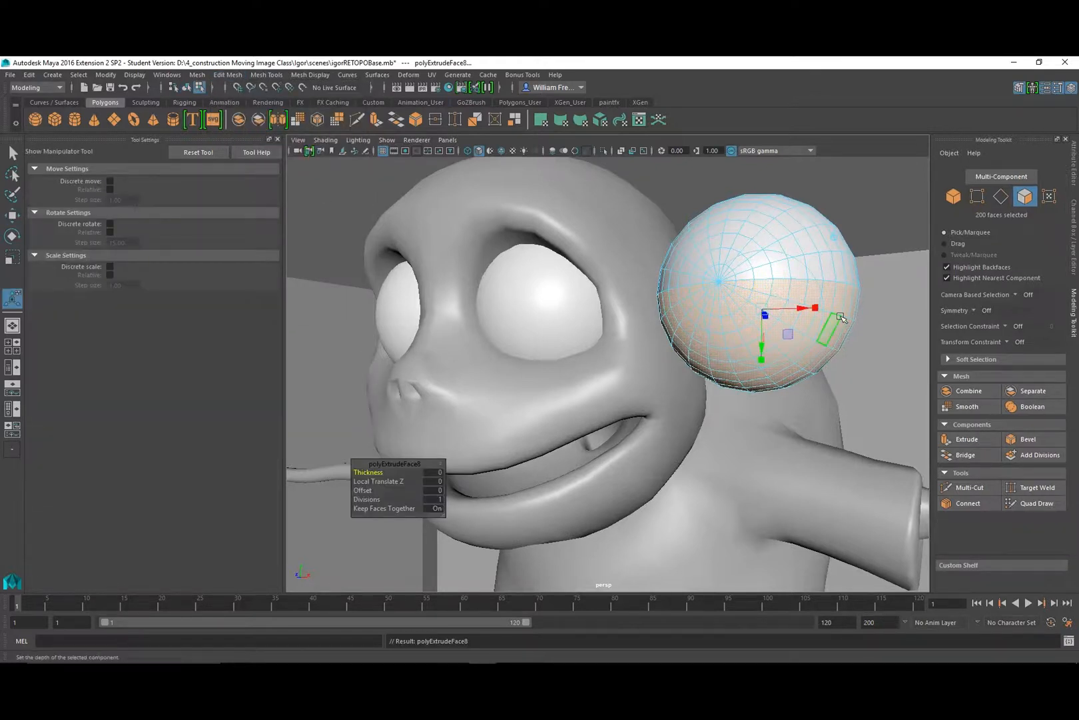
{"action": "key", "text": "r"}
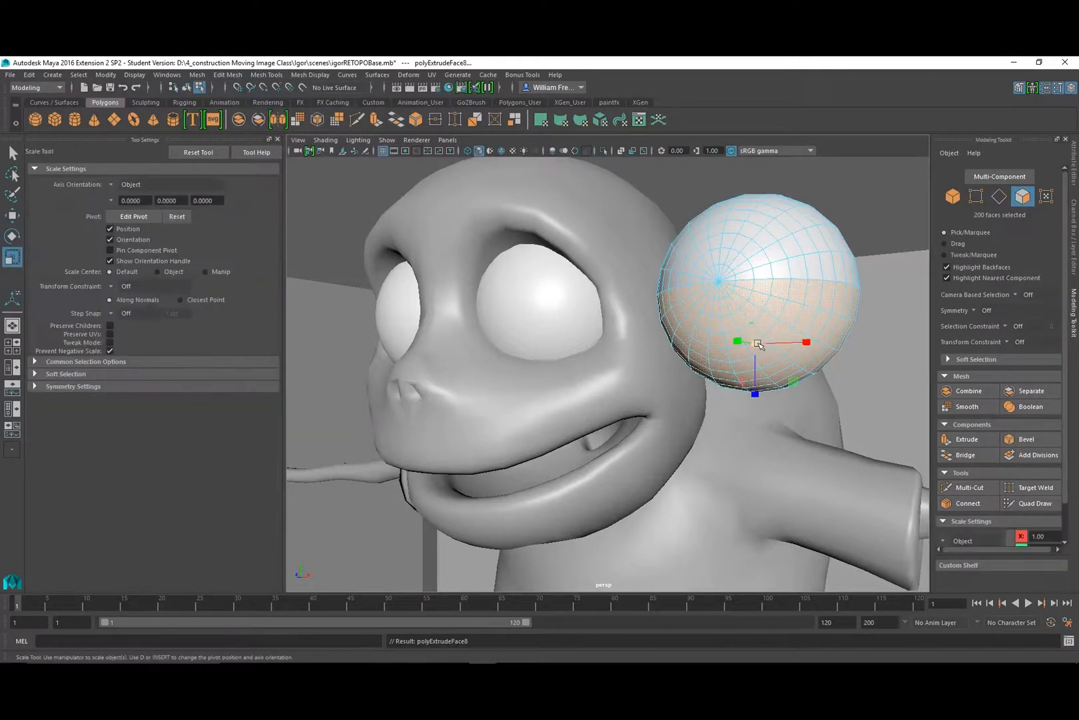
{"action": "left_click_drag", "start_coordinate": [761, 340], "coordinate": [746, 342]}
{"action": "left_click_drag", "start_coordinate": [766, 297], "coordinate": [823, 310], "text": "alt"}
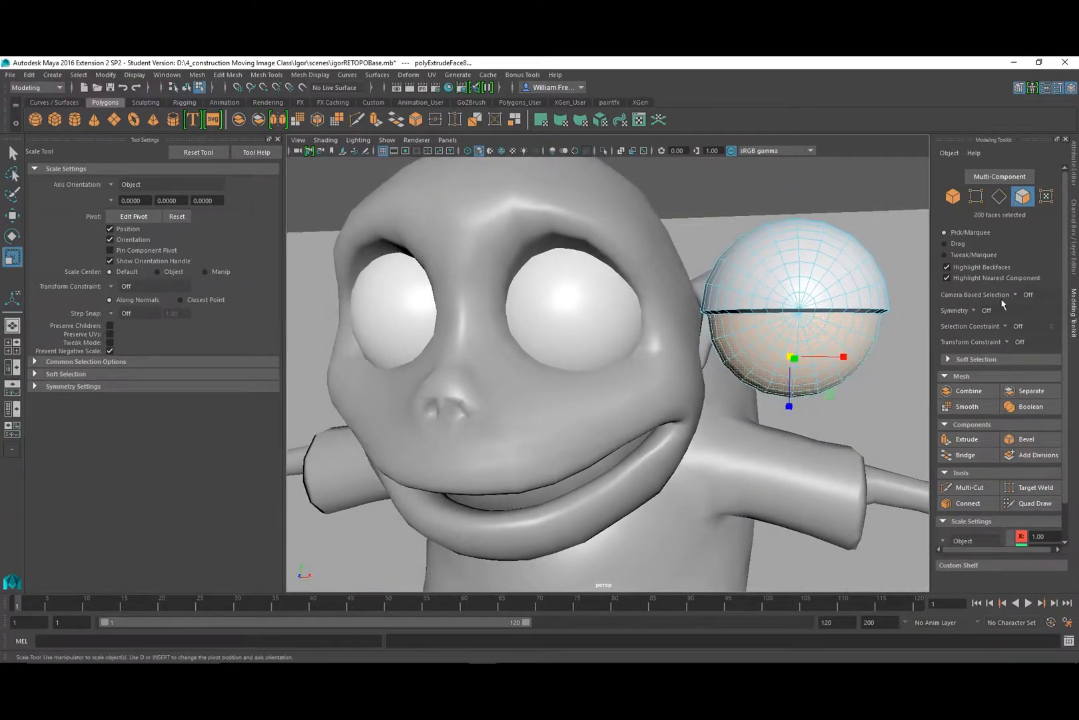
Set the face extrusion's Y scale to -1 to flip the inner faces up inside the sphere's upper half.
{"action": "left_click", "coordinate": [1075, 170]}
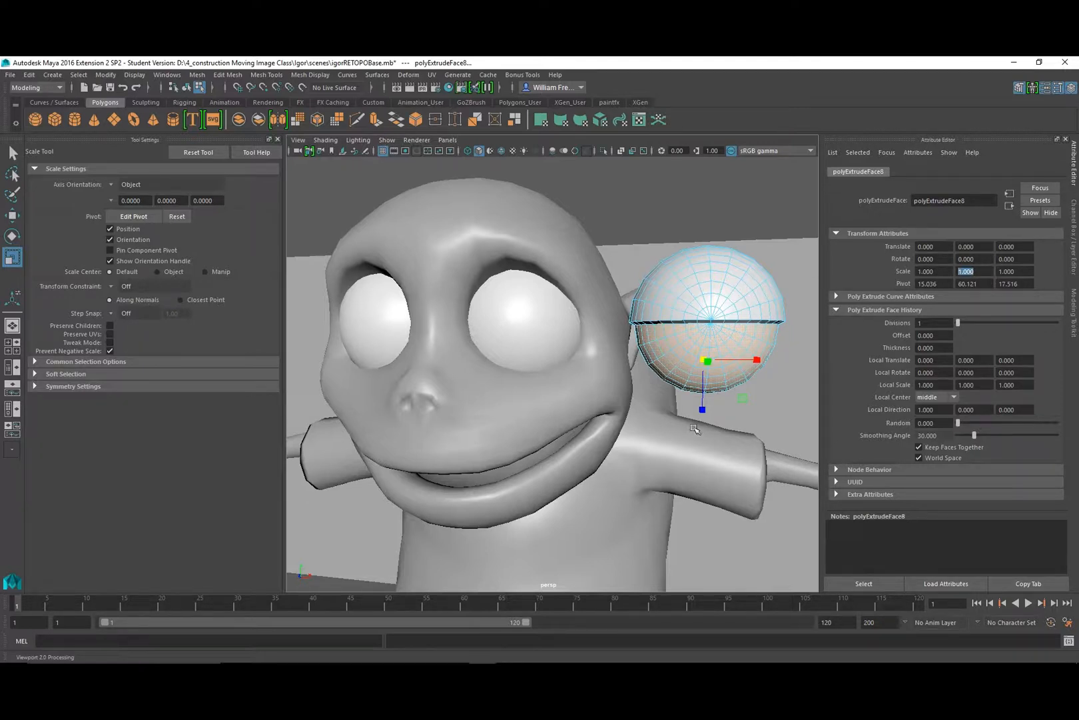
{"action": "left_click_drag", "start_coordinate": [702, 410], "coordinate": [703, 320]}
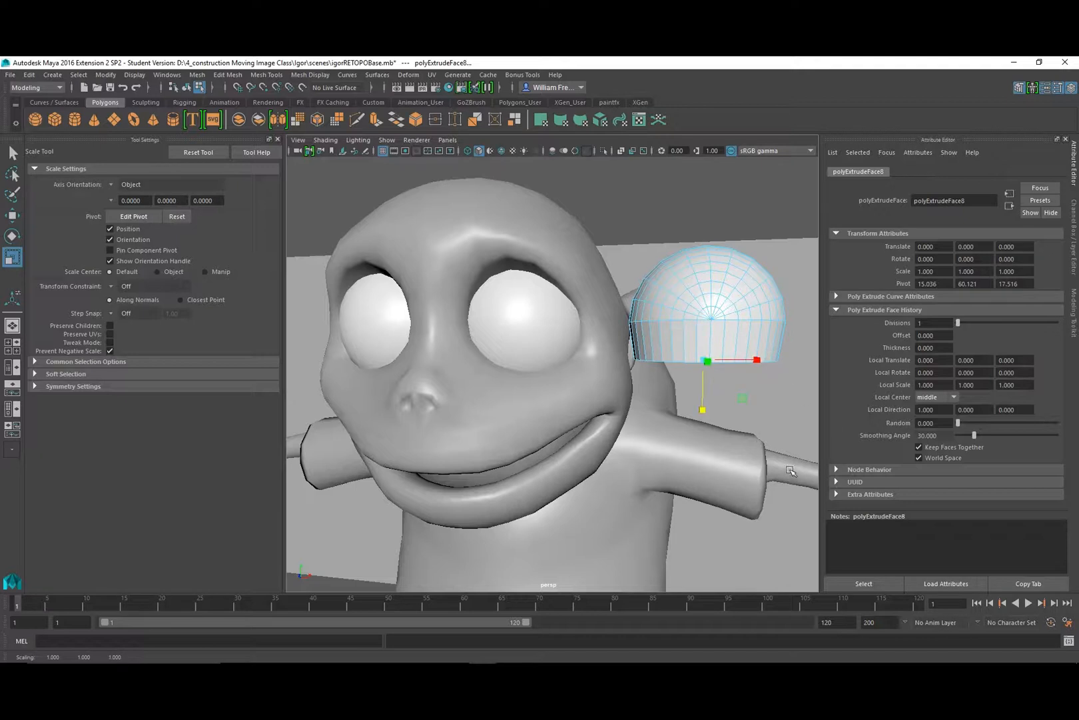
{"action": "key", "text": "ctrl+z"}
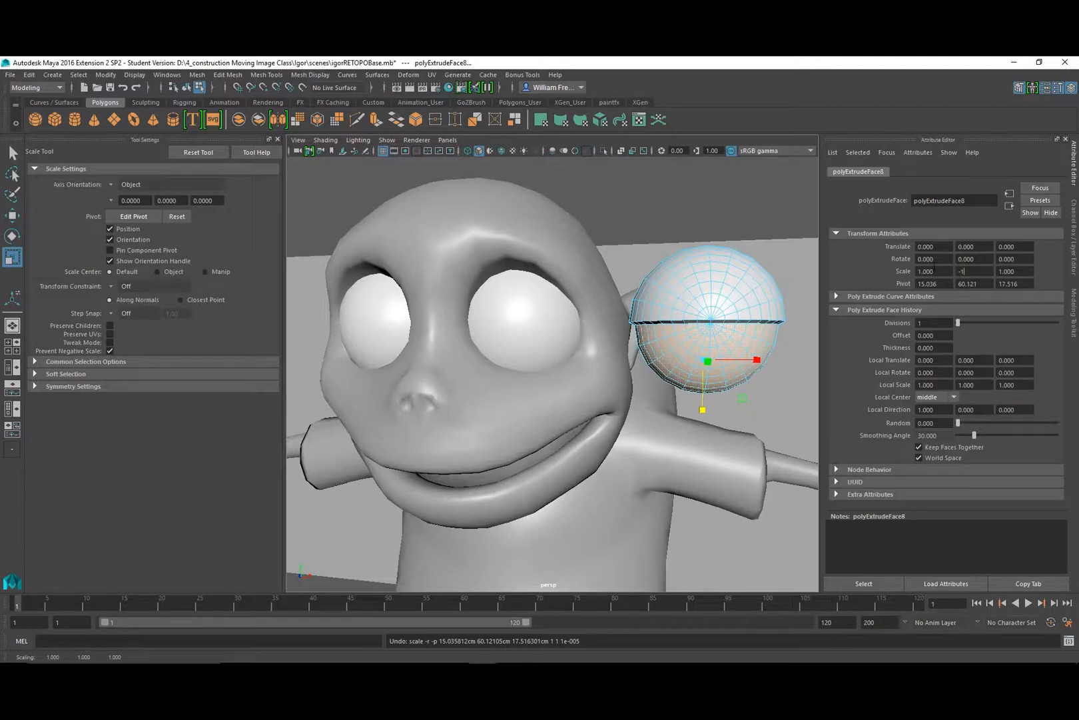
{"action": "key", "text": "Return"}
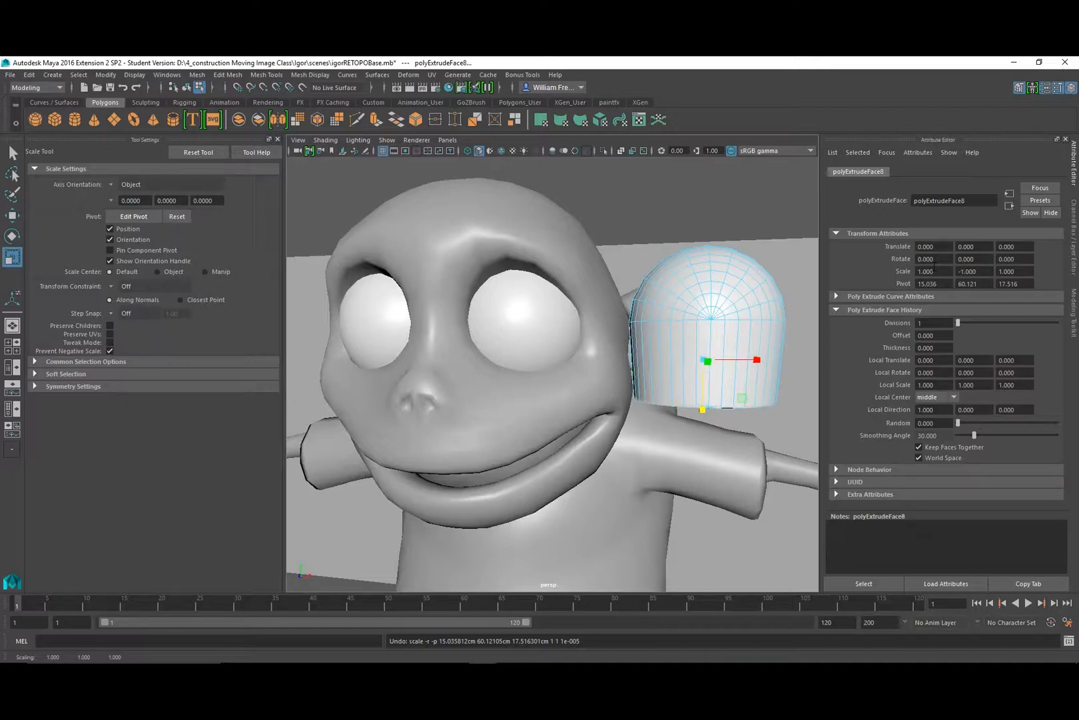
Scale the flipped inner faces down slightly in height to keep them beneath the dome's outer surface.
{"action": "left_click_drag", "start_coordinate": [811, 270], "coordinate": [733, 246], "text": "alt"}
{"action": "key", "text": "w"}
{"action": "left_click_drag", "start_coordinate": [686, 286], "coordinate": [718, 275], "text": "alt"}
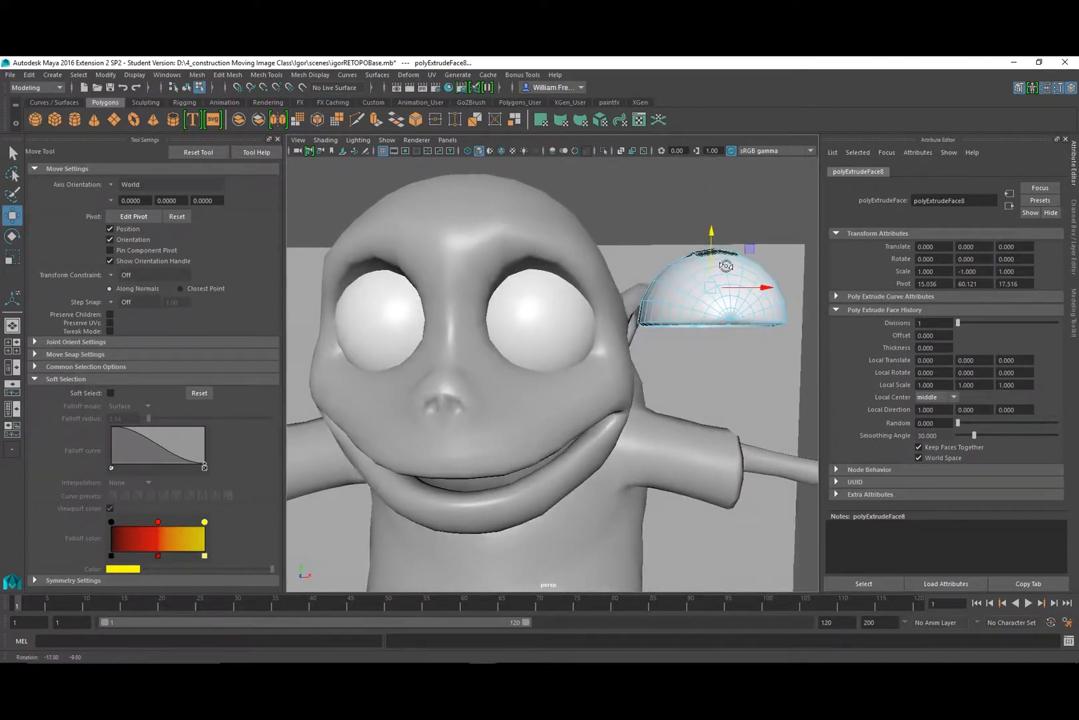
{"action": "middle_click_drag", "start_coordinate": [718, 274], "coordinate": [590, 336], "text": "alt"}
{"action": "right_click_drag", "start_coordinate": [582, 325], "coordinate": [654, 342], "text": "alt"}
{"action": "left_click_drag", "start_coordinate": [654, 343], "coordinate": [637, 344], "text": "alt"}
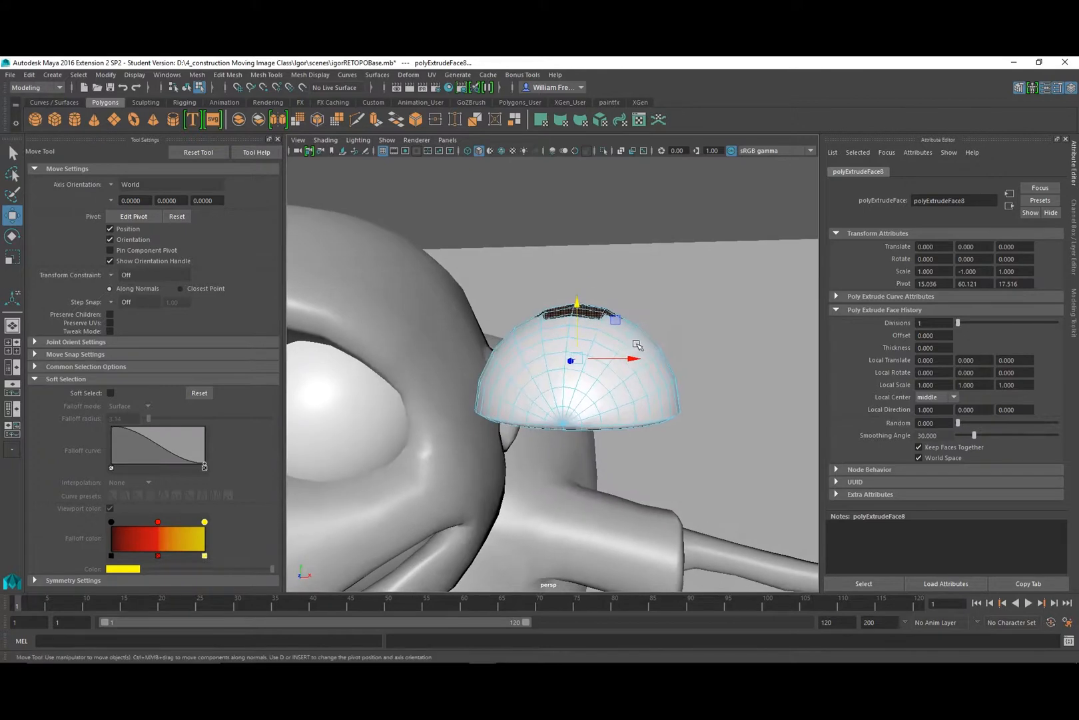
{"action": "key", "text": "r"}
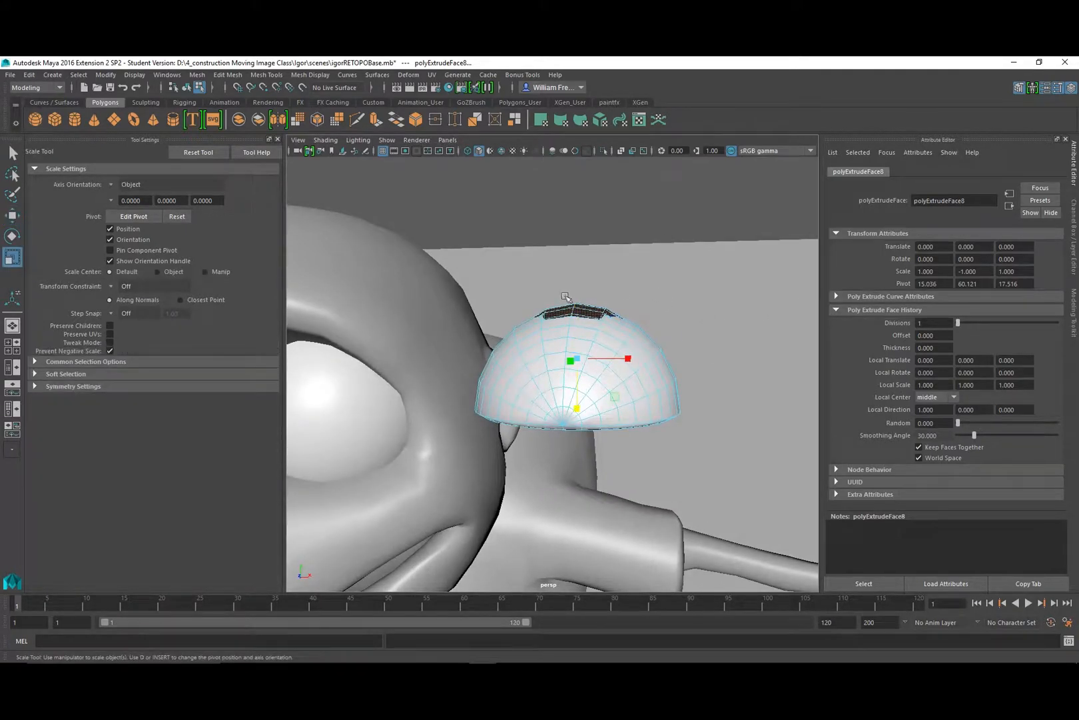
{"action": "left_click_drag", "start_coordinate": [578, 409], "coordinate": [581, 403]}
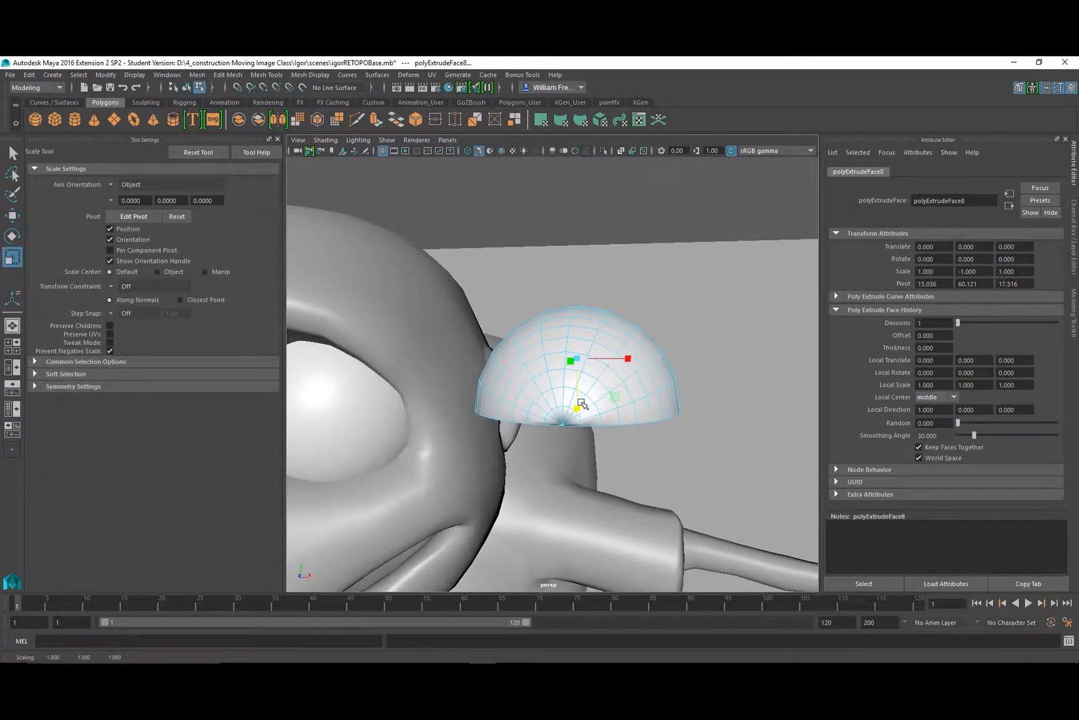
Adjust the vertical position of the inner faces inside the dome, check in wireframe, and turn on textured shading.
{"action": "key", "text": "w"}
{"action": "left_click_drag", "start_coordinate": [578, 305], "coordinate": [586, 306]}
{"action": "scroll", "coordinate": [581, 364], "scroll_direction": "up", "scroll_amount": 4}
{"action": "left_click_drag", "start_coordinate": [581, 364], "coordinate": [563, 336], "text": "alt"}
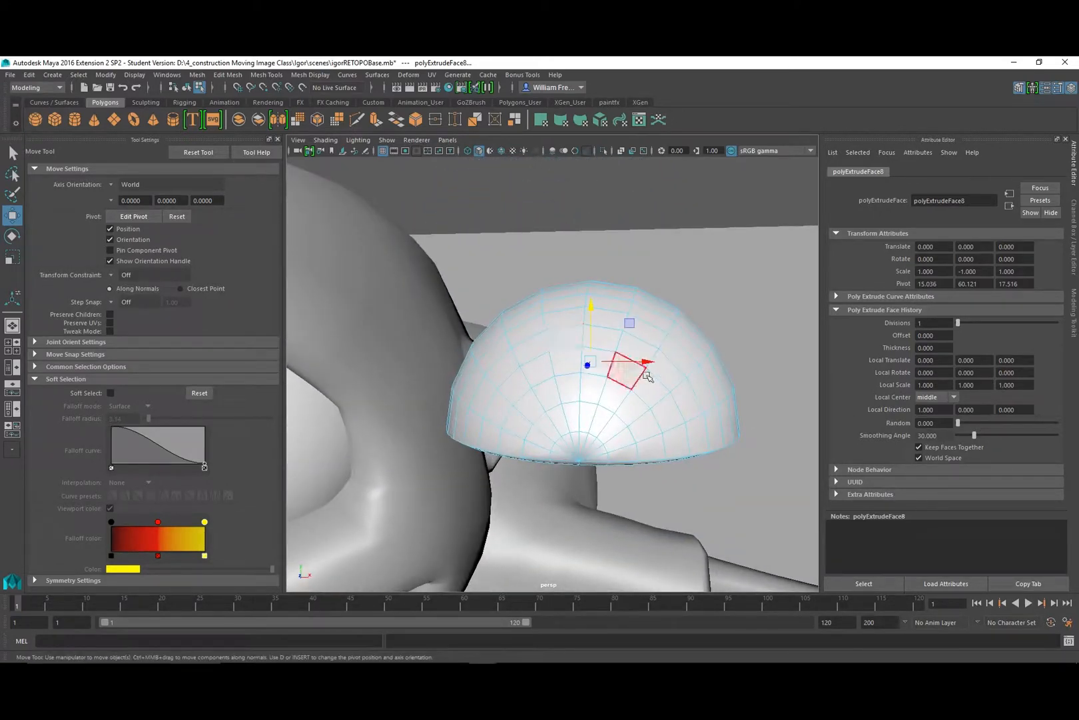
{"action": "key", "text": "4"}
{"action": "key", "text": "6"}
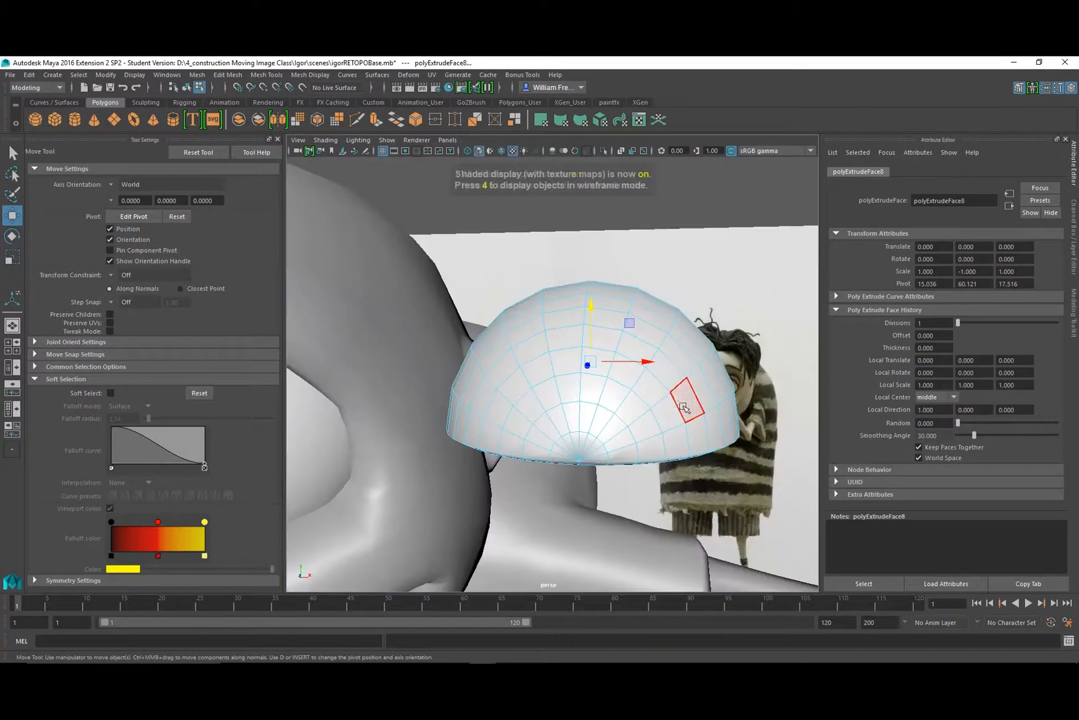
Select the edge loops around the dome's open rim and harden those edges.
{"action": "mouse_move", "coordinate": [684, 407]}
{"action": "left_mouse_down", "text": "alt"}
{"action": "mouse_move", "coordinate": [603, 398]}
{"action": "mouse_move", "coordinate": [626, 336]}
{"action": "left_mouse_up", "text": "alt"}
{"action": "right_click_drag", "start_coordinate": [632, 320], "coordinate": [636, 293]}
{"action": "left_click", "coordinate": [653, 321]}
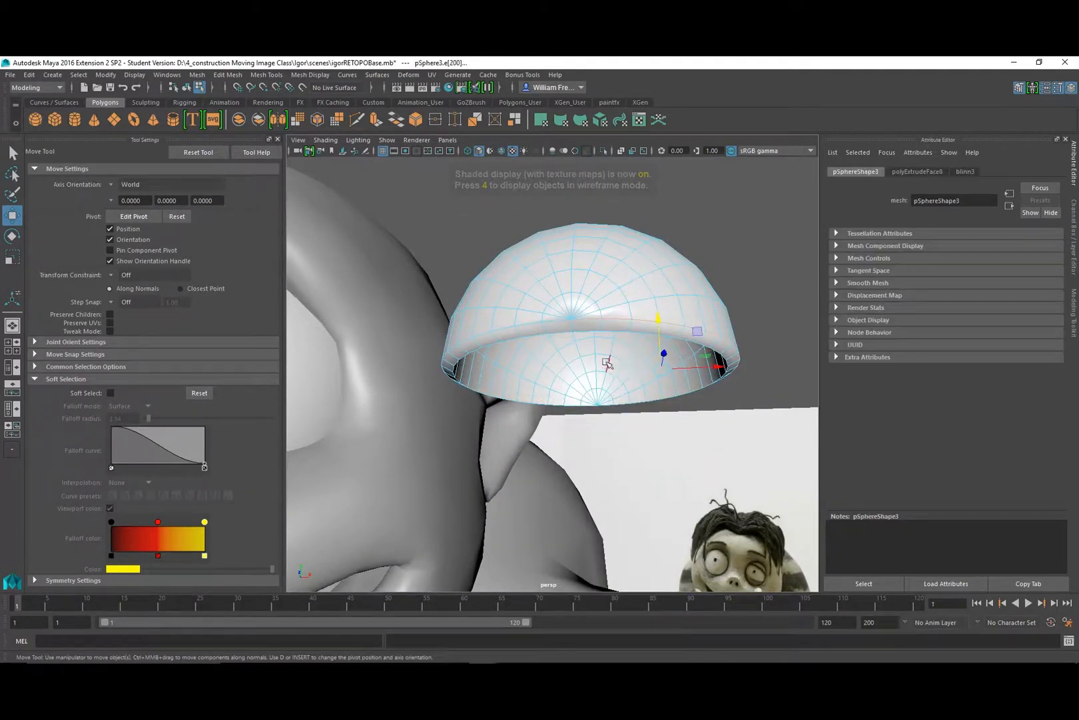
{"action": "double_click", "coordinate": [555, 321]}
{"action": "left_click_drag", "start_coordinate": [613, 377], "coordinate": [547, 376], "text": "alt"}
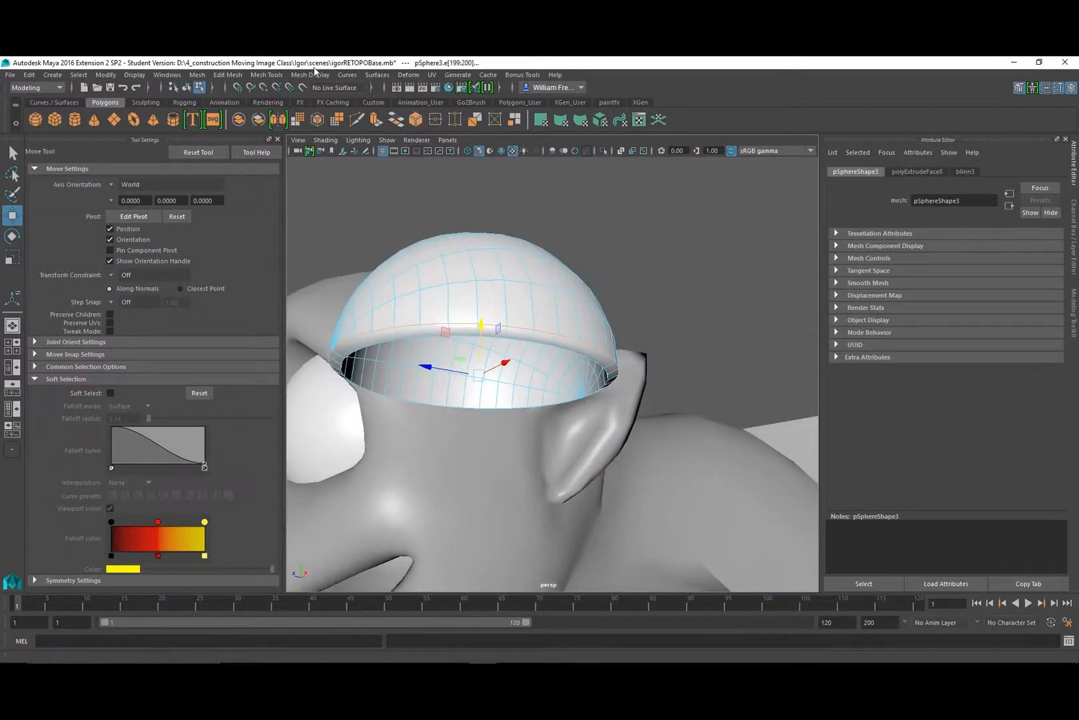
{"action": "left_click", "coordinate": [310, 74]}
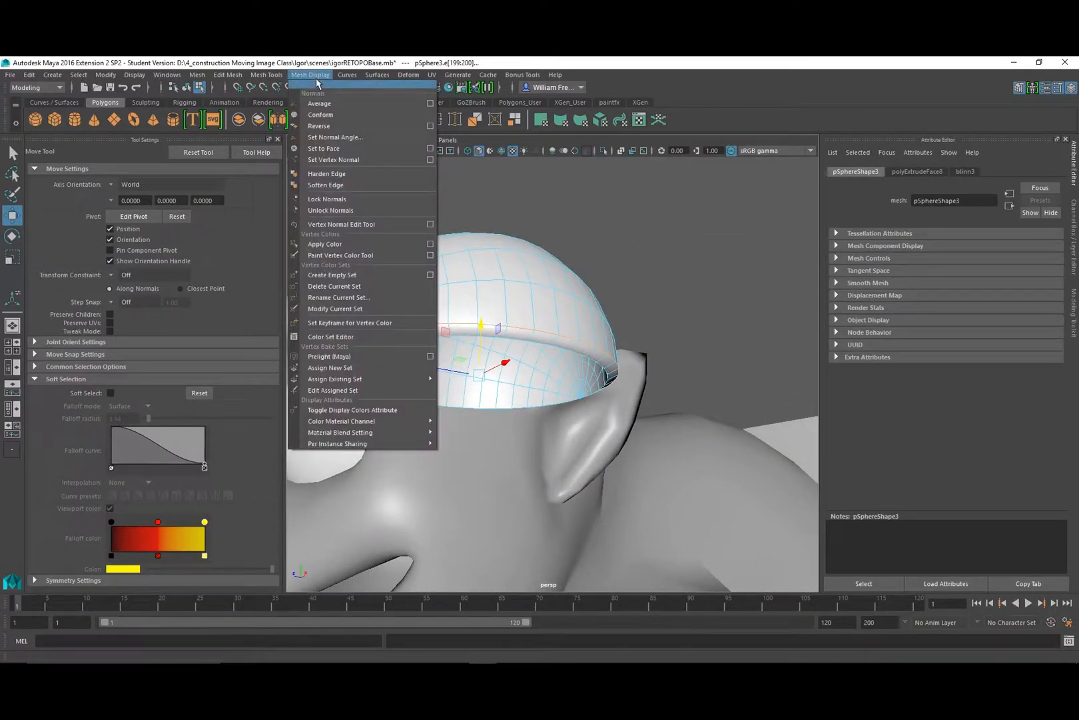
{"action": "left_click", "coordinate": [344, 174]}
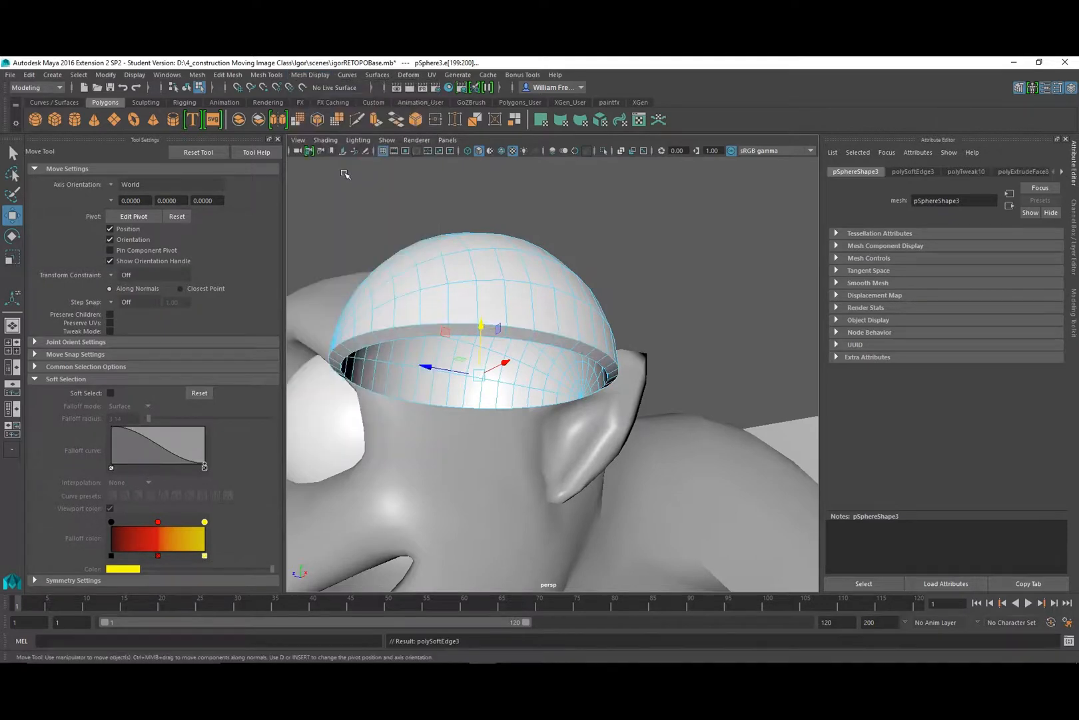
Assign the existing grey blinn1 material to the half-sphere and move it along X onto the nearby eyeball.
{"action": "left_click_drag", "start_coordinate": [506, 347], "coordinate": [597, 345], "text": "alt"}
{"action": "right_click_drag", "start_coordinate": [598, 344], "coordinate": [673, 627]}
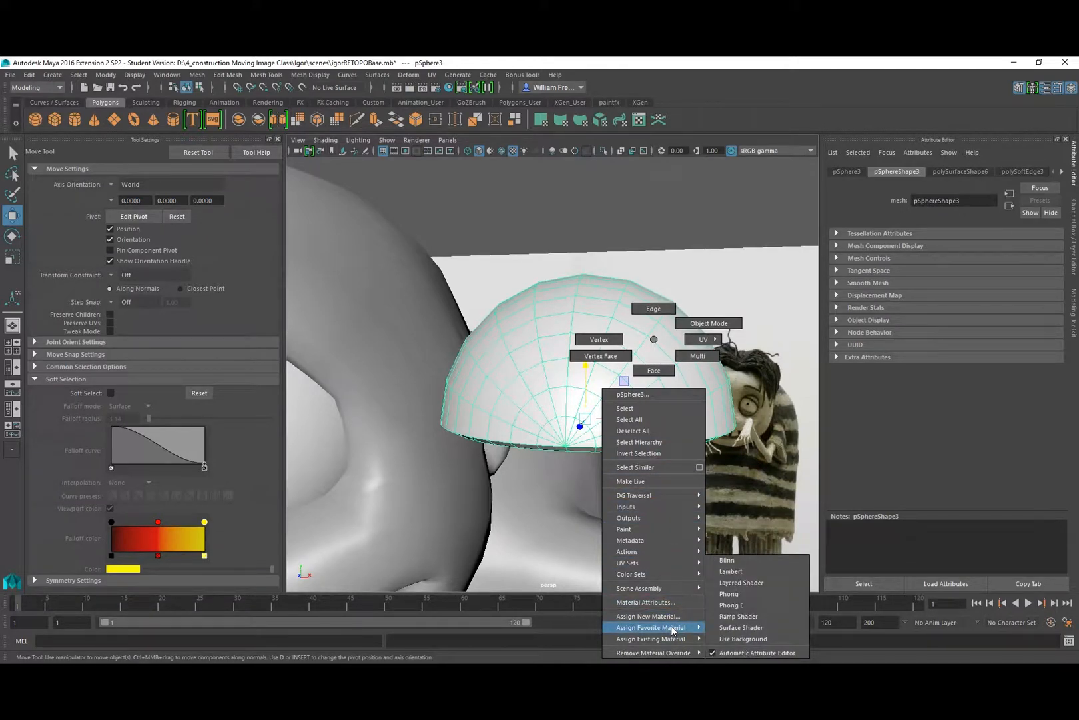
{"action": "right_click_drag", "start_coordinate": [673, 636], "coordinate": [731, 597]}
{"action": "right_click_drag", "start_coordinate": [679, 438], "coordinate": [514, 412], "text": "alt"}
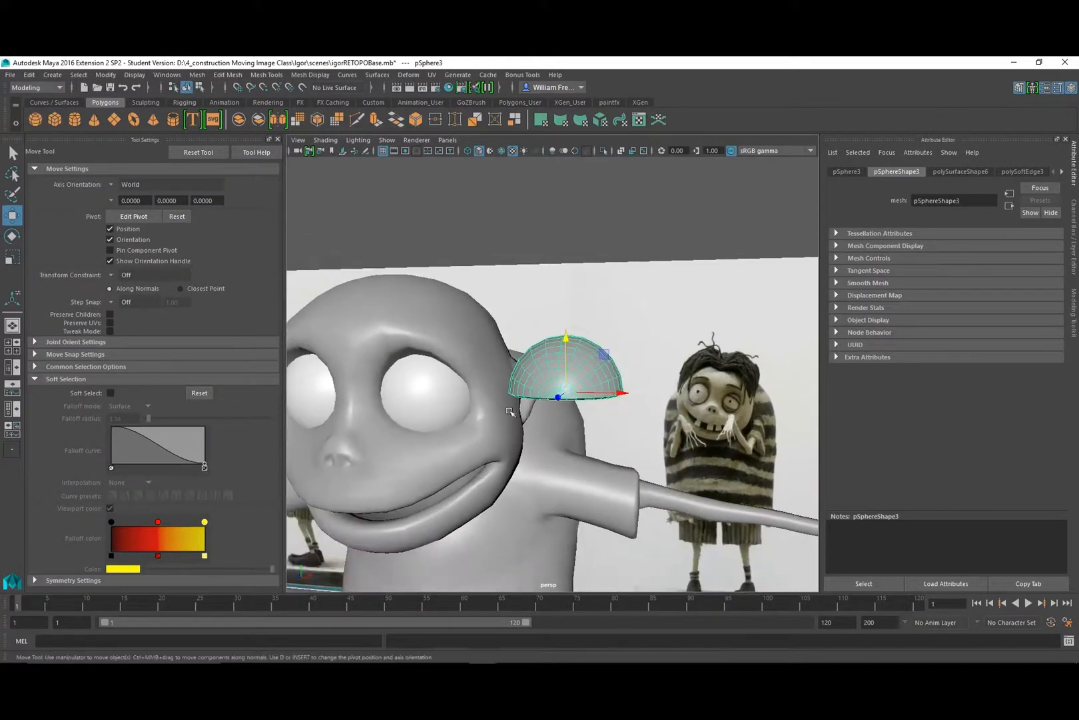
{"action": "left_click_drag", "start_coordinate": [514, 412], "coordinate": [560, 400], "text": "alt"}
{"action": "left_click_drag", "start_coordinate": [633, 388], "coordinate": [492, 394]}
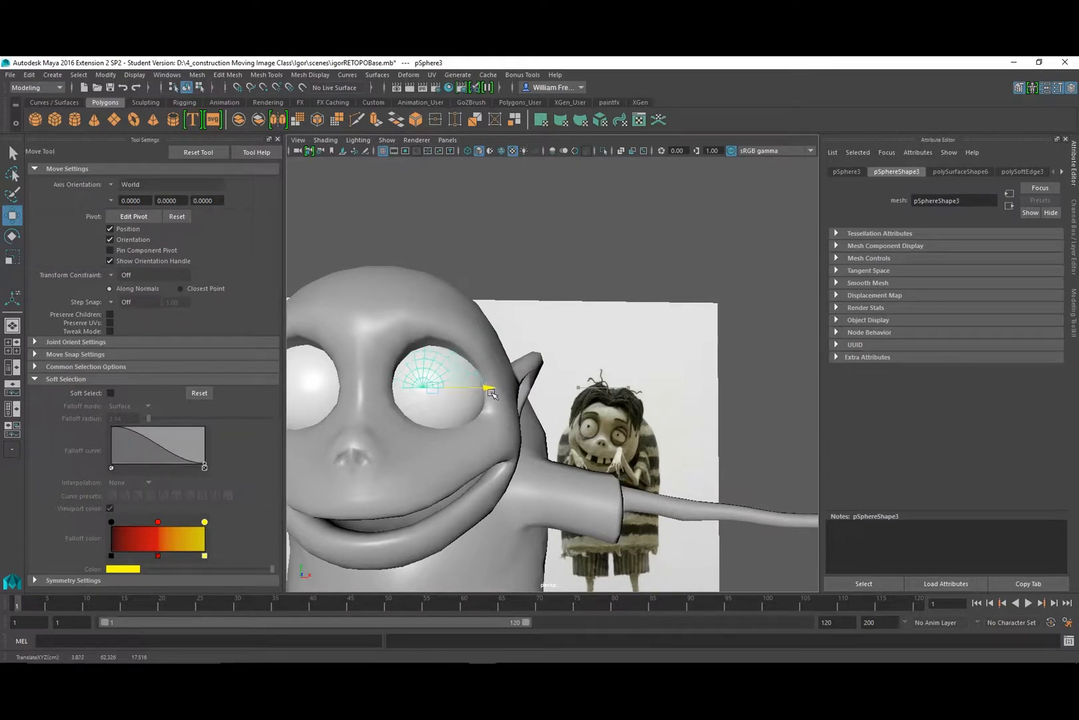
Scale the half-sphere uniformly to about 4.587 so it fits just over the eyeball as an upper eyelid.
{"action": "right_click_drag", "start_coordinate": [418, 403], "coordinate": [451, 437], "text": "alt"}
{"action": "middle_click_drag", "start_coordinate": [451, 437], "coordinate": [607, 420], "text": "alt"}
{"action": "left_click_drag", "start_coordinate": [572, 450], "coordinate": [559, 448], "text": "alt"}
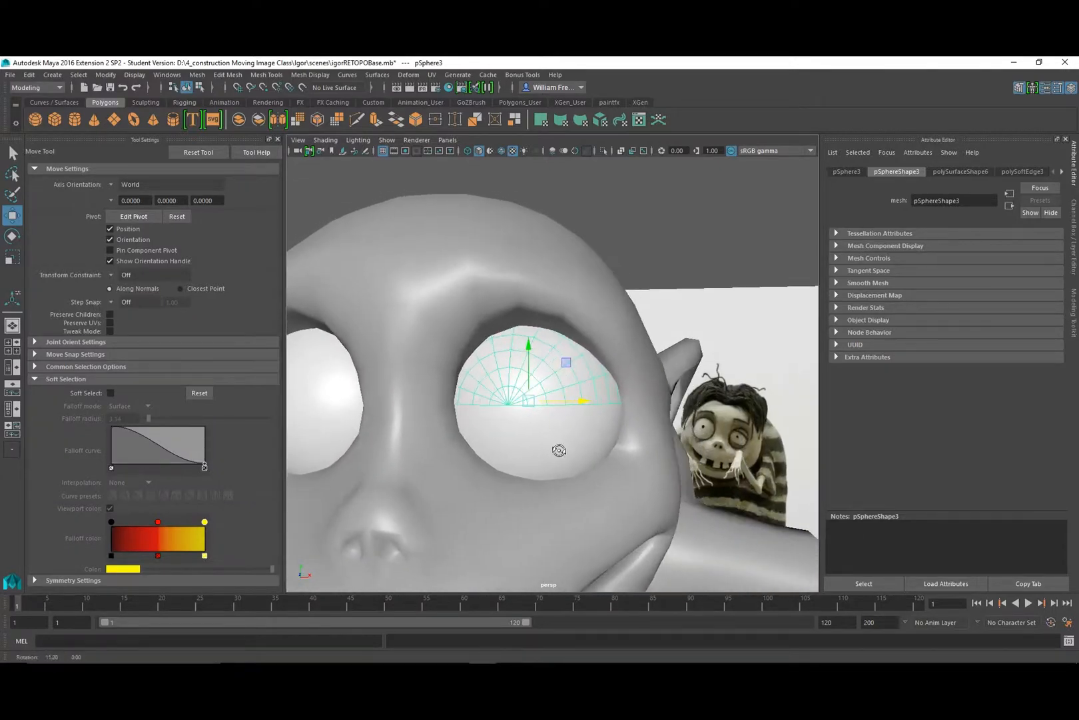
{"action": "key", "text": "r"}
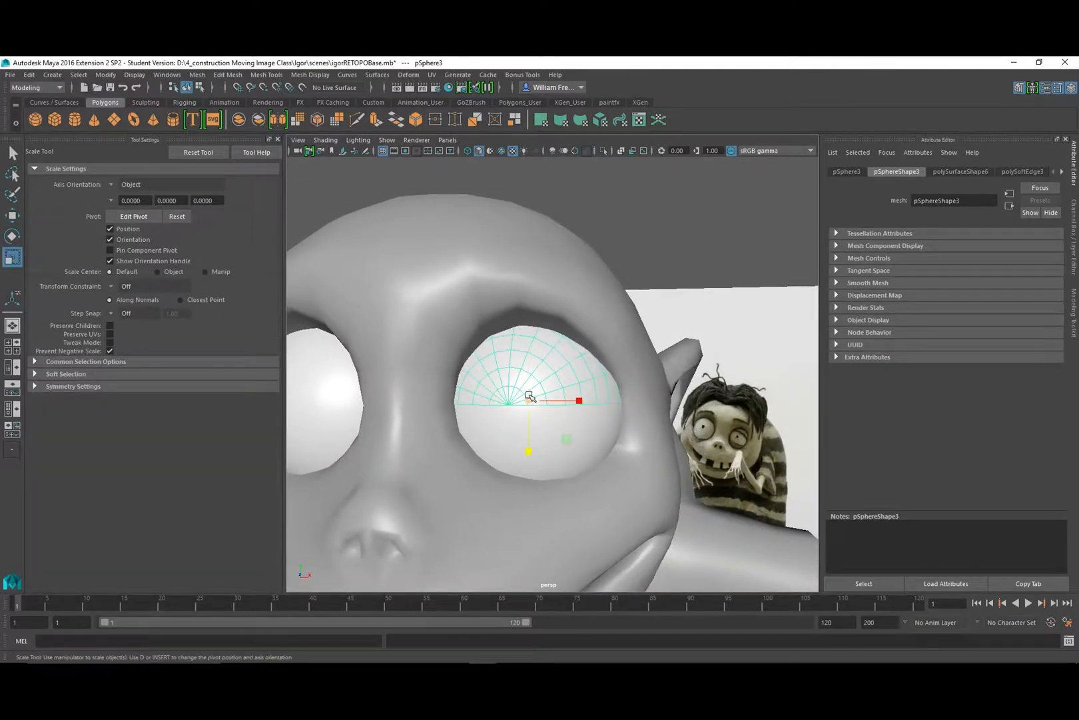
{"action": "left_click_drag", "start_coordinate": [529, 401], "coordinate": [535, 400]}
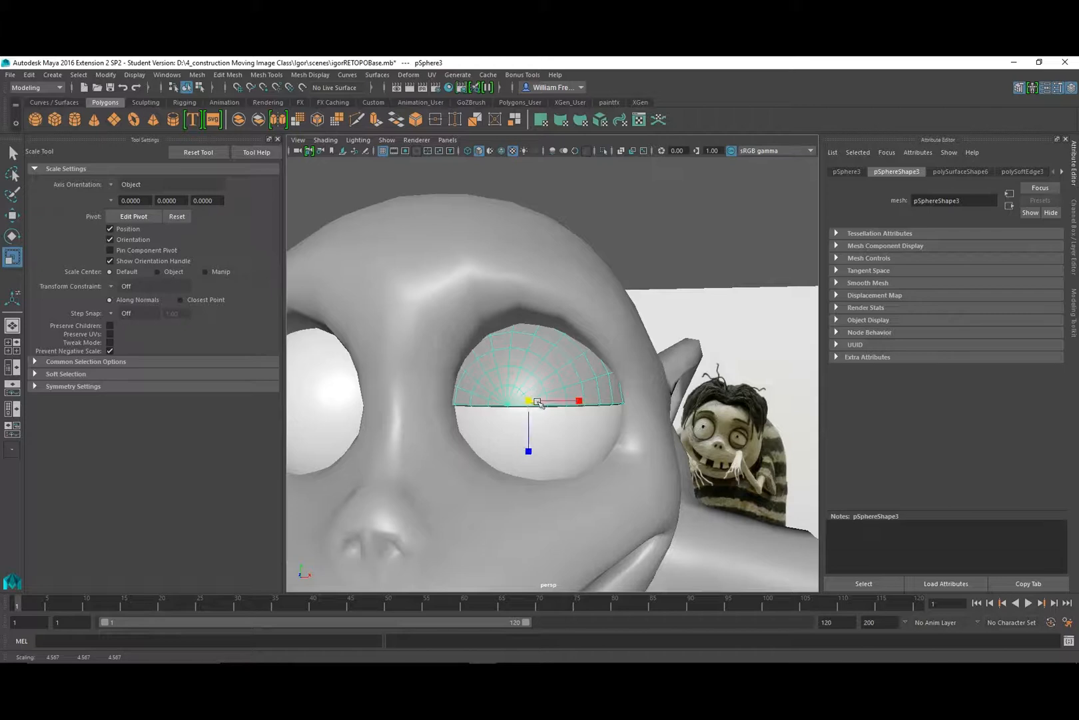
Rotate the upper eyelid open, duplicate it, and rotate the copy about X to about 292° as the lower eyelid.
{"action": "left_click_drag", "start_coordinate": [581, 454], "coordinate": [594, 423], "text": "alt"}
{"action": "key", "text": "e"}
{"action": "key", "text": "ctrl+d"}
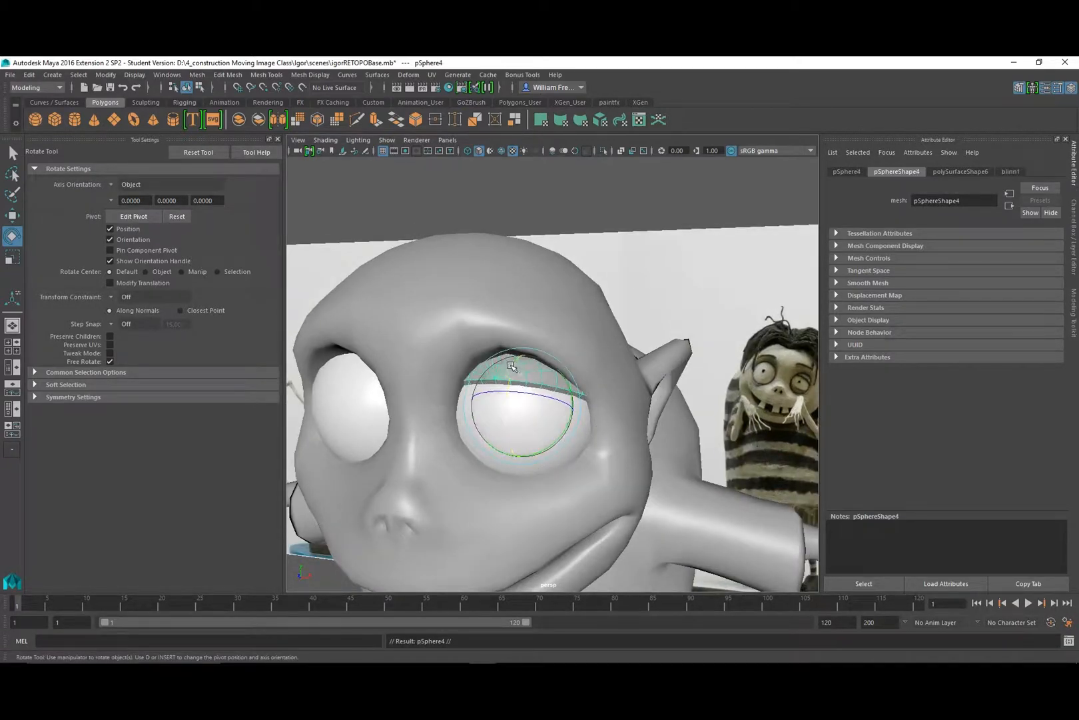
{"action": "left_click_drag", "start_coordinate": [517, 363], "coordinate": [516, 460]}
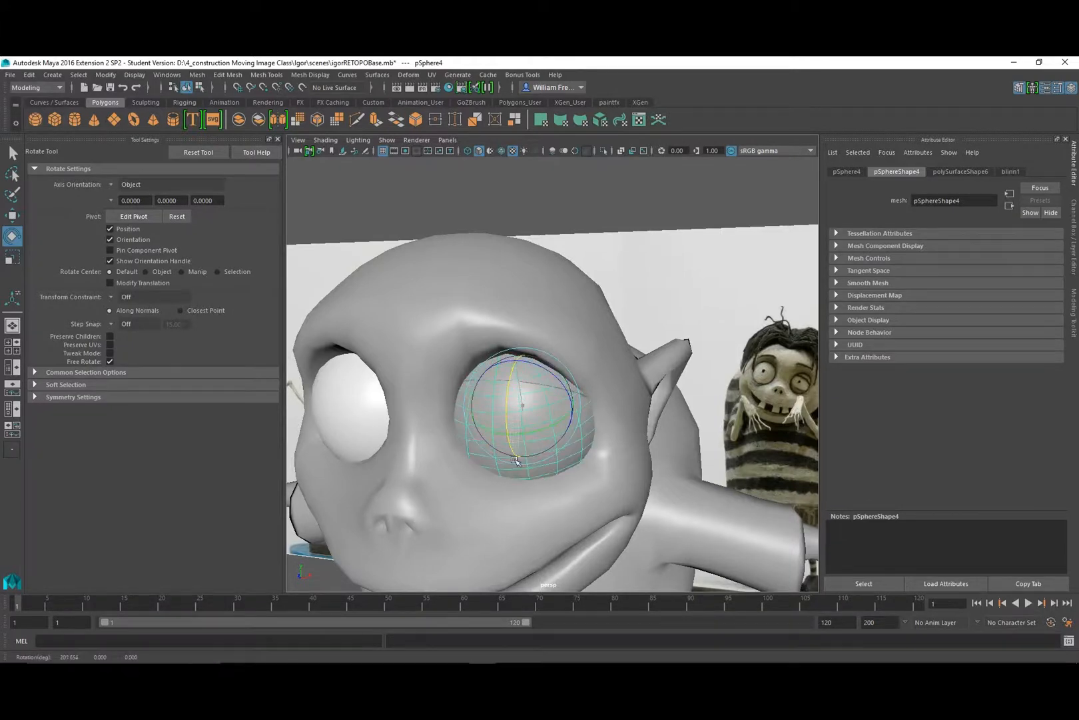
{"action": "left_click_drag", "start_coordinate": [503, 386], "coordinate": [509, 457]}
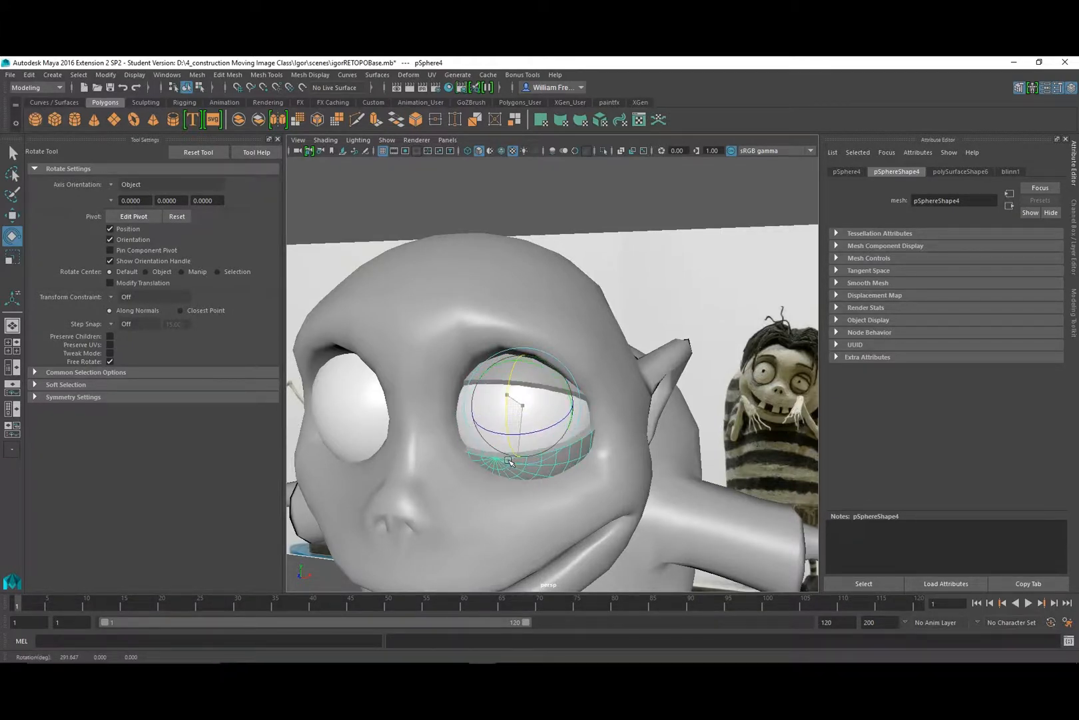
Rotate the lower eyelid further up over the eyeball and check it from the side and front.
{"action": "mouse_move", "coordinate": [513, 455]}
{"action": "left_mouse_down", "text": "alt"}
{"action": "mouse_move", "coordinate": [559, 449]}
{"action": "mouse_move", "coordinate": [528, 451]}
{"action": "left_mouse_up", "text": "alt"}
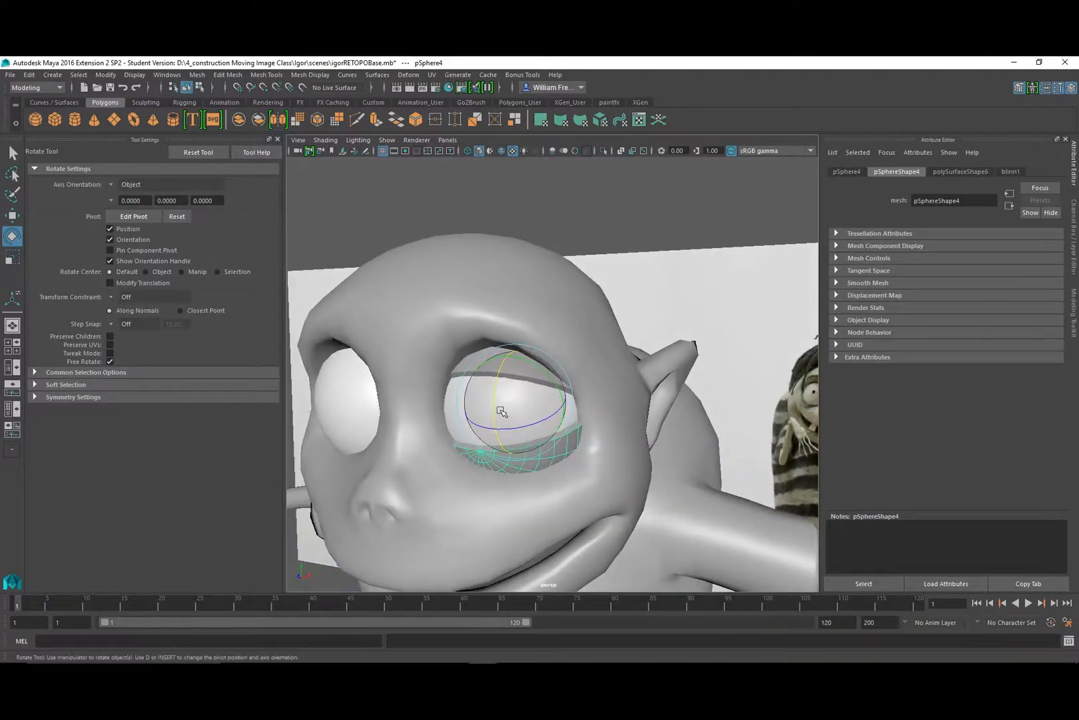
{"action": "left_click_drag", "start_coordinate": [496, 398], "coordinate": [561, 439]}
{"action": "right_click_drag", "start_coordinate": [562, 439], "coordinate": [516, 434], "text": "alt"}
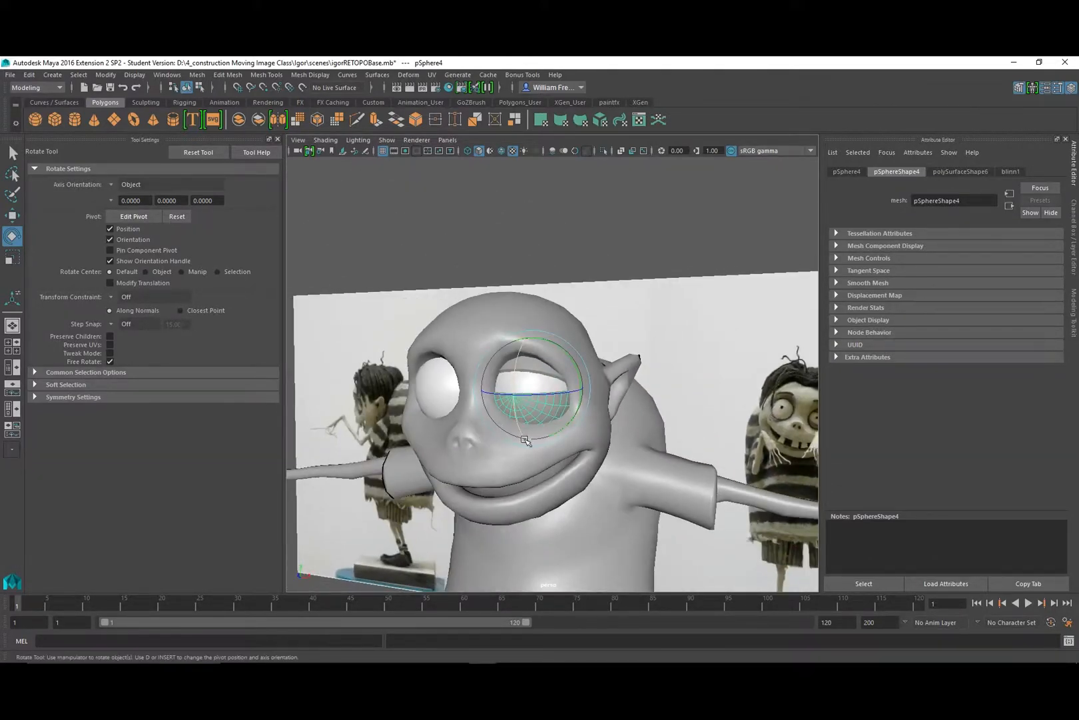
{"action": "left_click_drag", "start_coordinate": [525, 438], "coordinate": [495, 420], "text": "alt"}
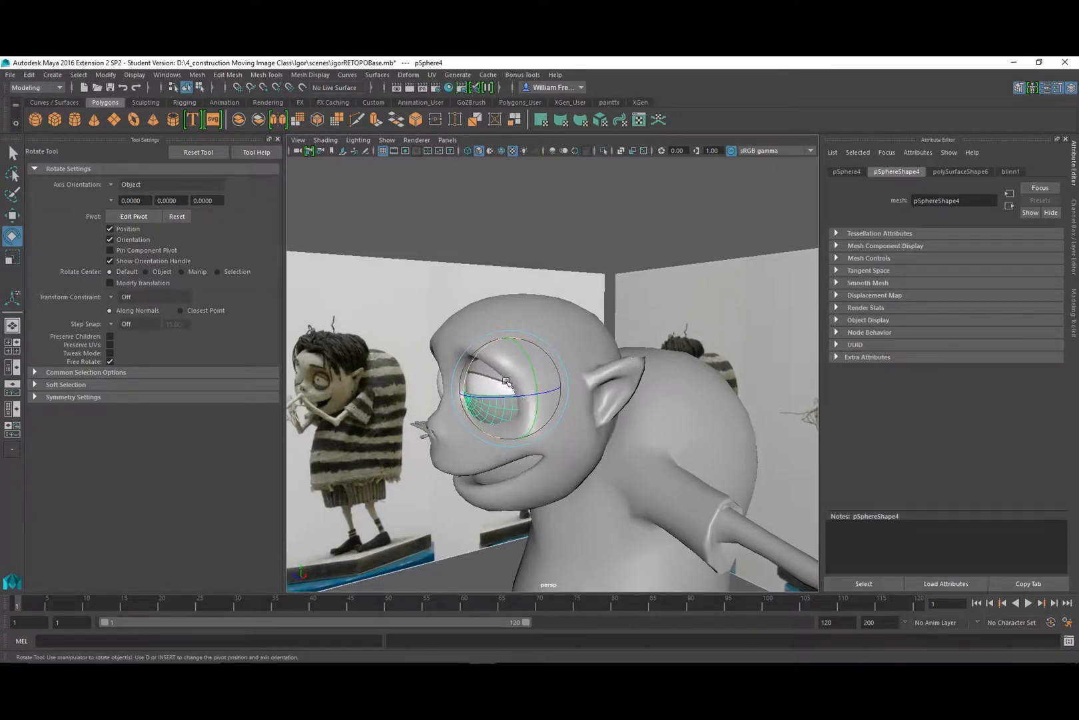
{"action": "left_click_drag", "start_coordinate": [523, 436], "coordinate": [575, 425], "text": "alt"}
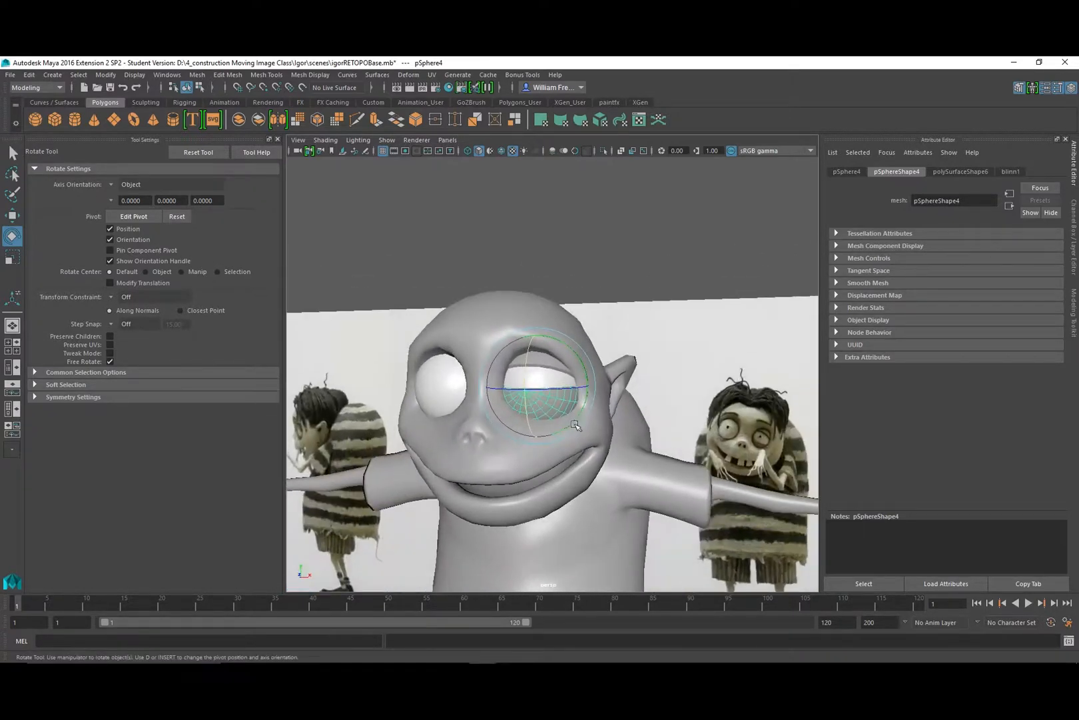
{"action": "right_click_drag", "start_coordinate": [576, 425], "coordinate": [697, 404], "text": "alt"}
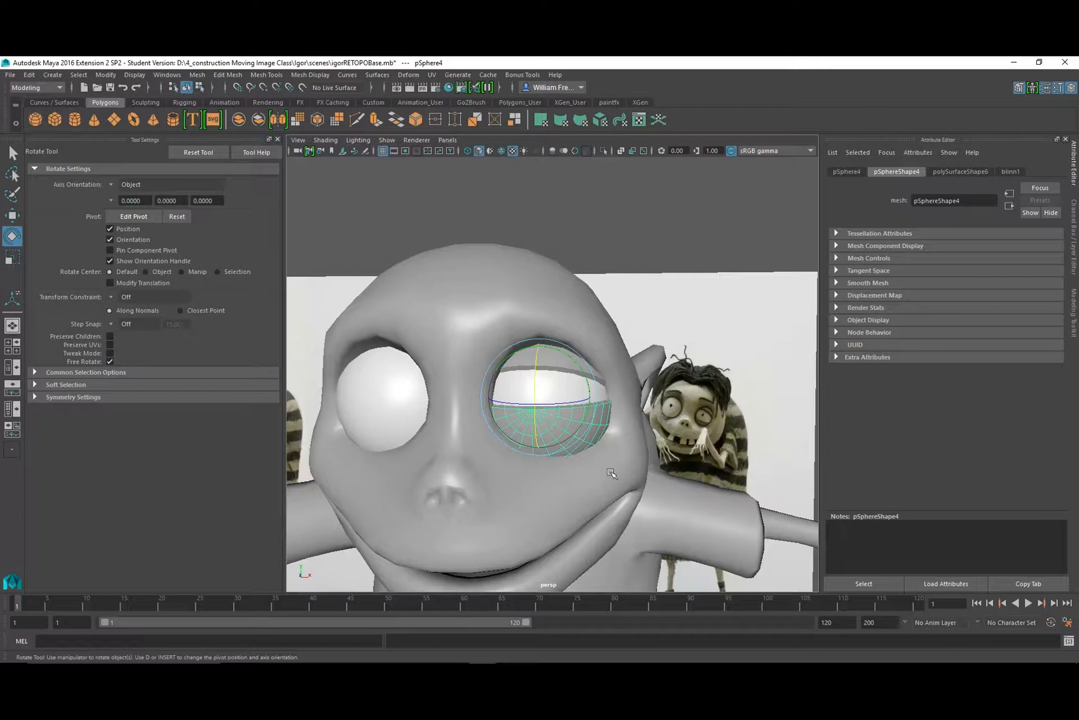
Tilt the lower eyelid to about -16° in Z, rotate the upper eyelid down to meet it, and reselect the lower eyelid.
{"action": "left_click_drag", "start_coordinate": [575, 362], "coordinate": [586, 372]}
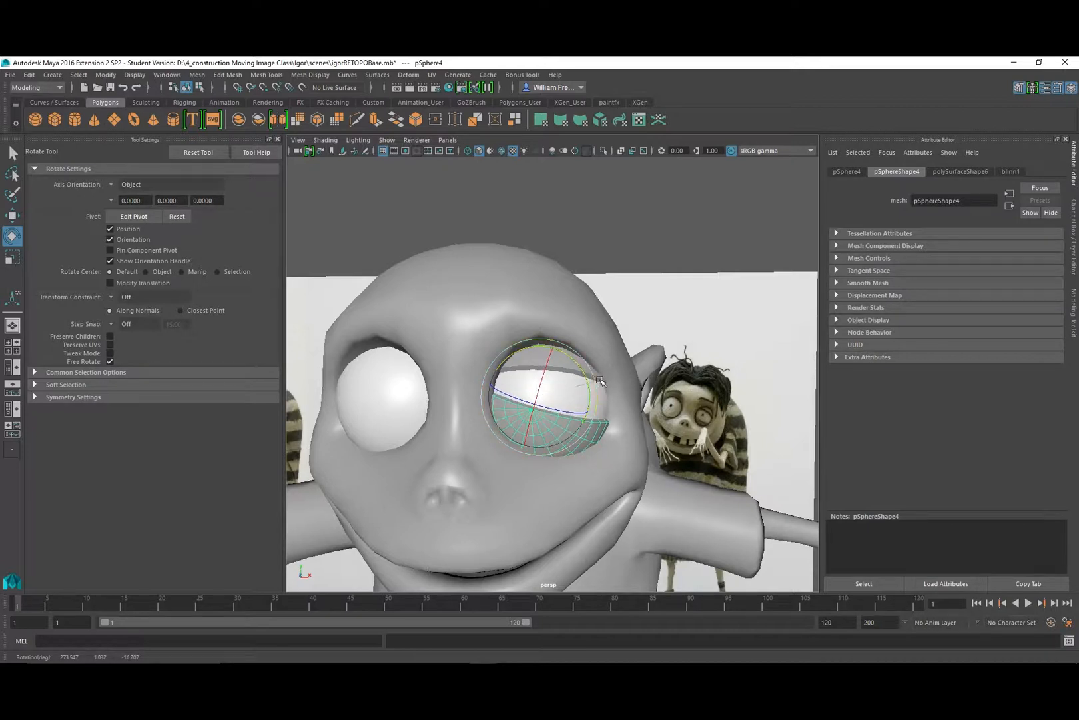
{"action": "left_click", "coordinate": [603, 377]}
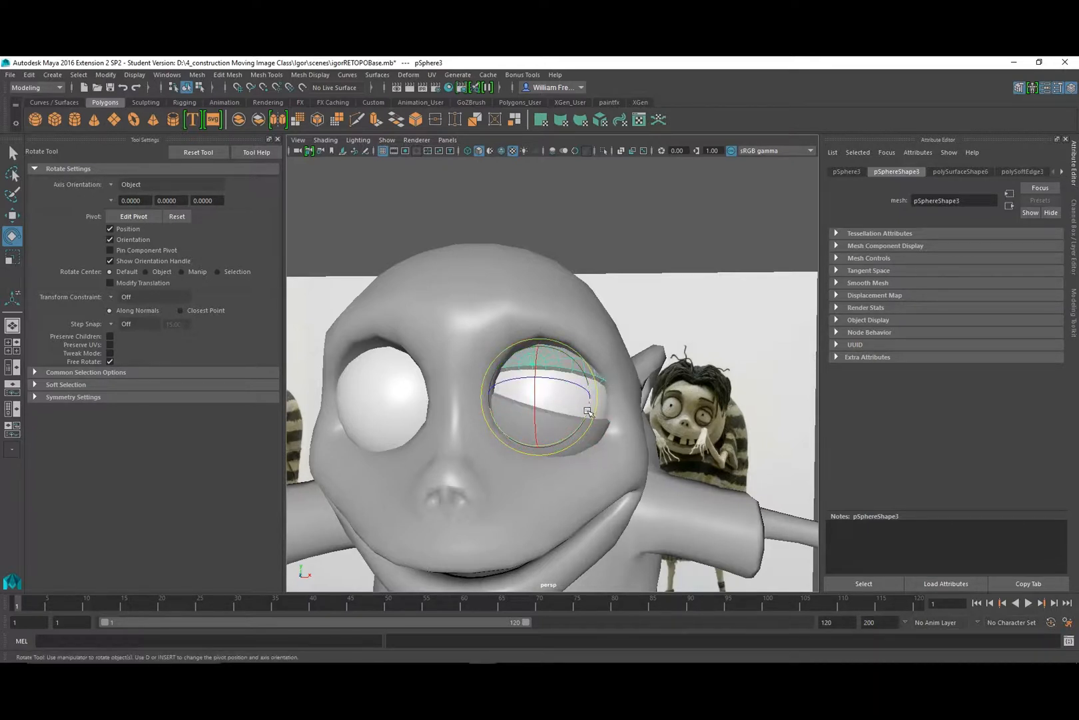
{"action": "left_click_drag", "start_coordinate": [590, 413], "coordinate": [543, 385]}
{"action": "left_click", "coordinate": [555, 435]}
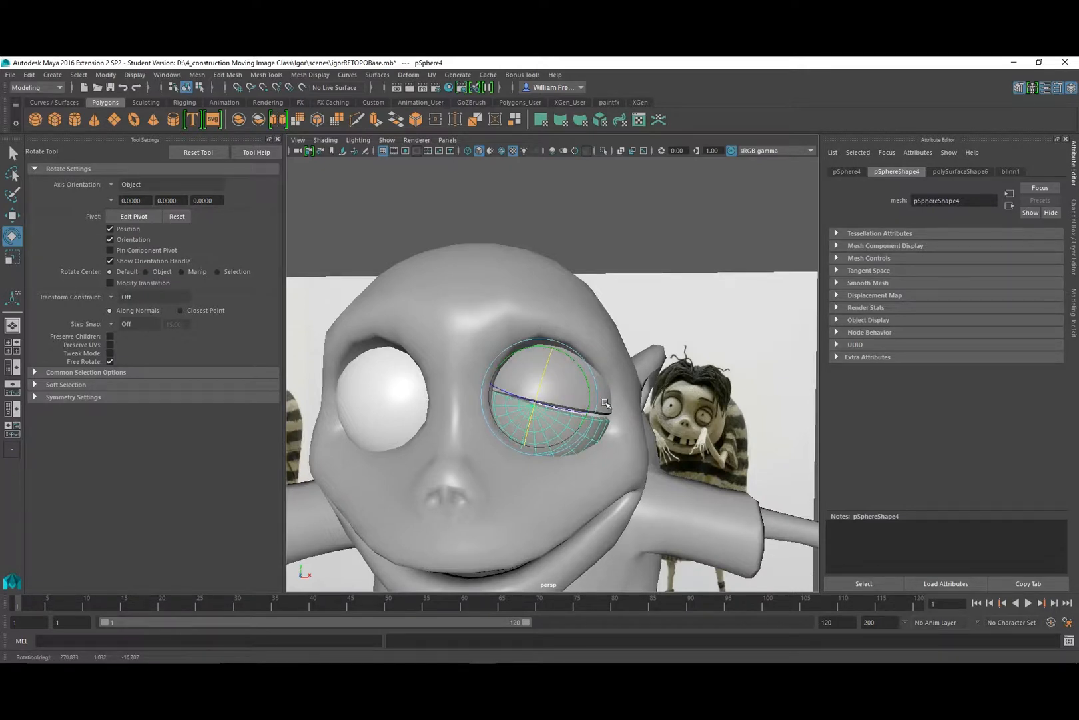
Tilt the upper eyelid to about -15.5° in Z to line up with the lower eyelid's edge, and check it from the side.
{"action": "left_click", "coordinate": [585, 373]}
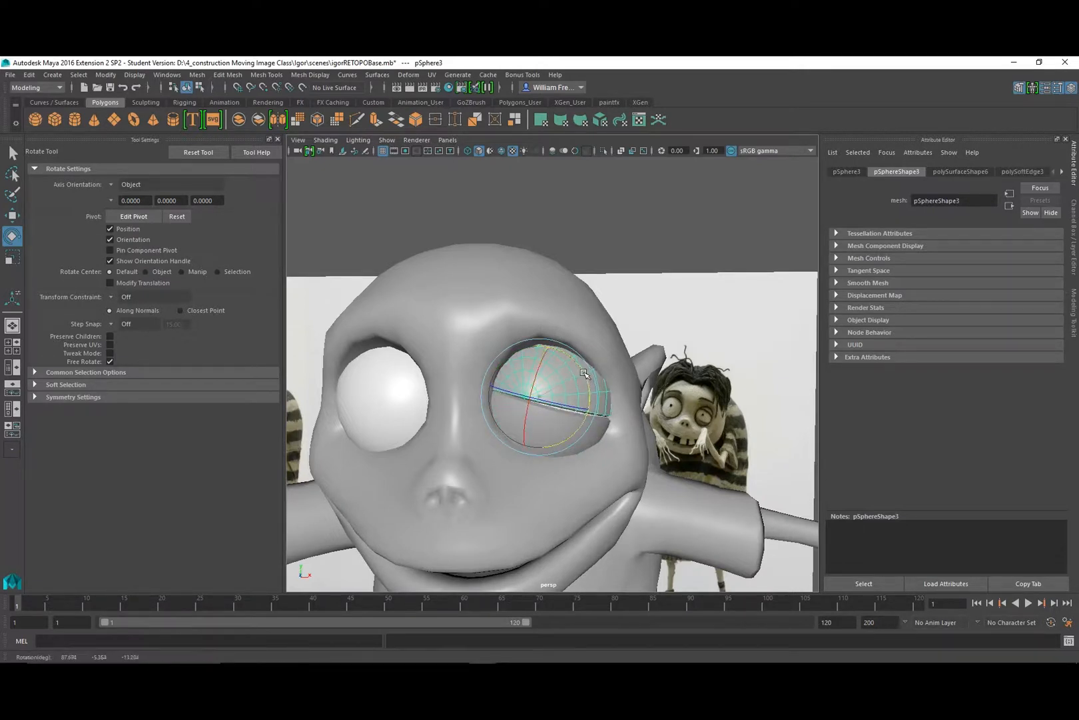
{"action": "left_click_drag", "start_coordinate": [585, 374], "coordinate": [585, 375]}
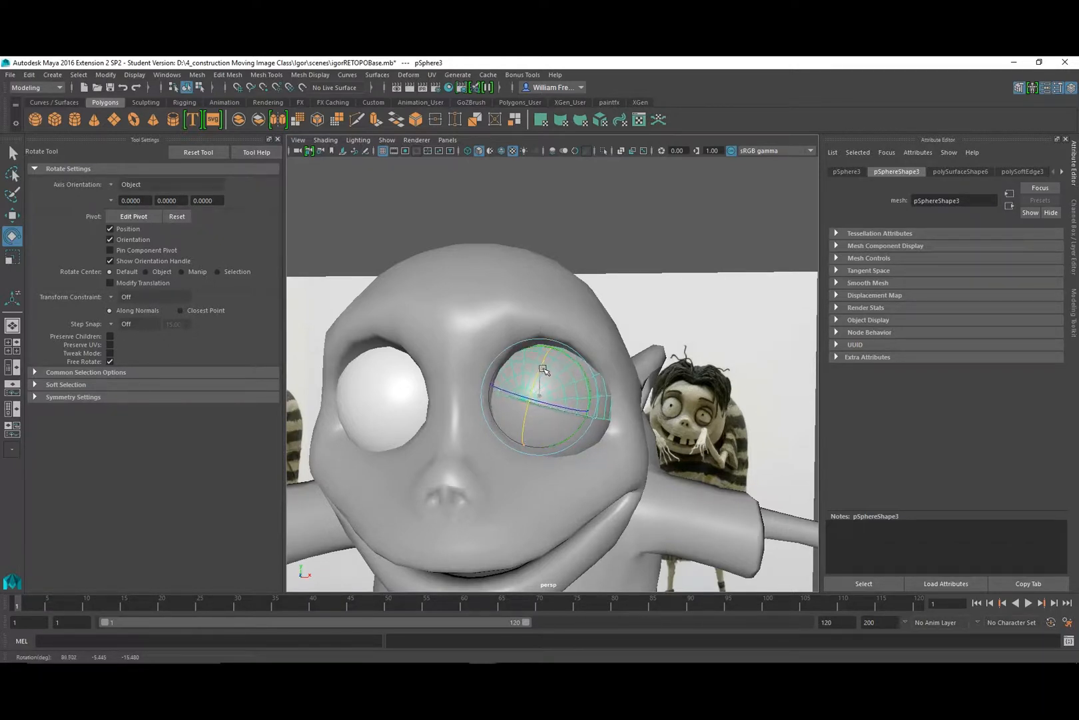
{"action": "left_click_drag", "start_coordinate": [601, 426], "coordinate": [523, 411], "text": "alt"}
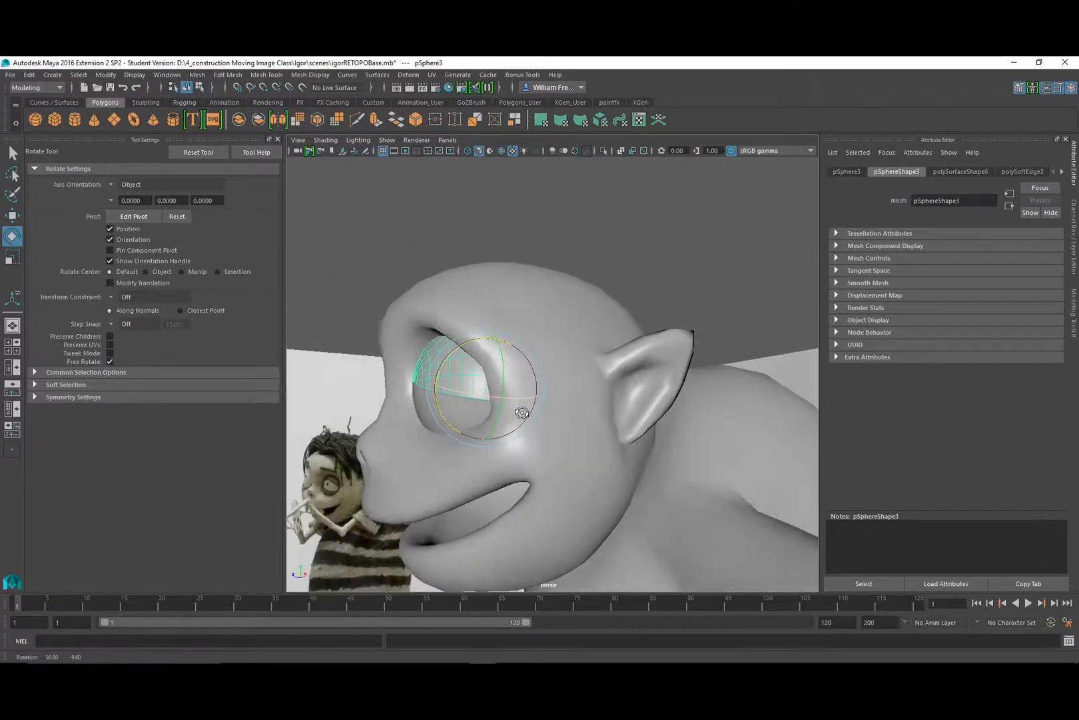
{"action": "left_click", "coordinate": [615, 228]}
{"action": "left_click_drag", "start_coordinate": [441, 361], "coordinate": [563, 433], "text": "alt"}
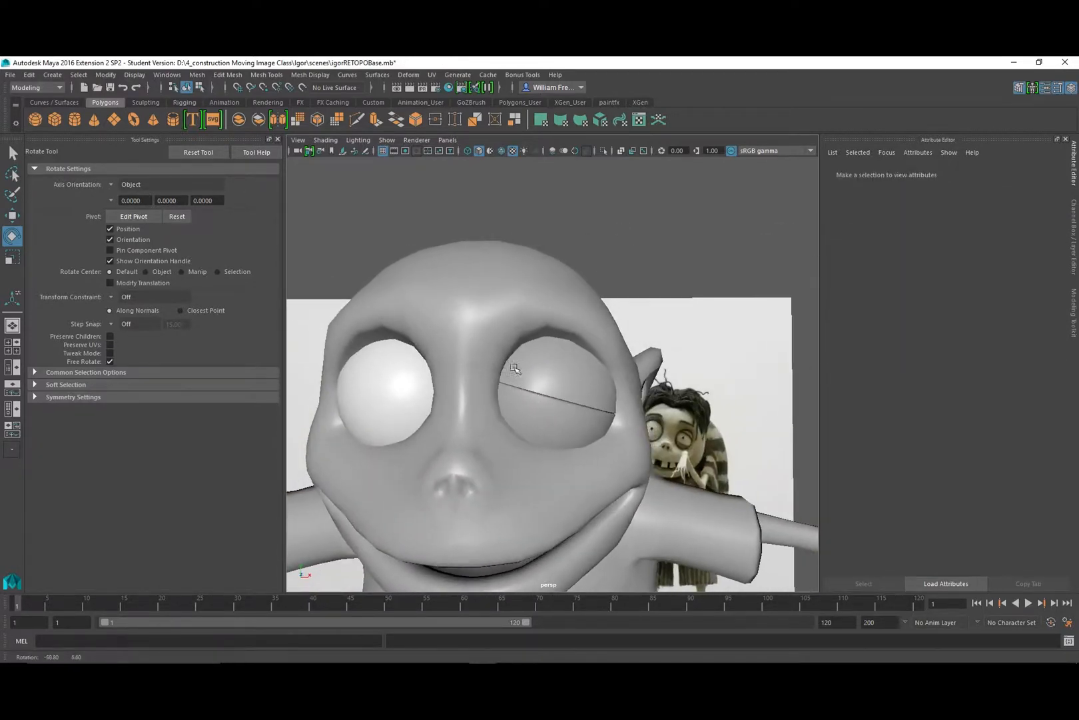
Rotate the lower eyelid down to about 284° in X to open it over the eyeball, and reselect the upper eyelid.
{"action": "left_click", "coordinate": [563, 430]}
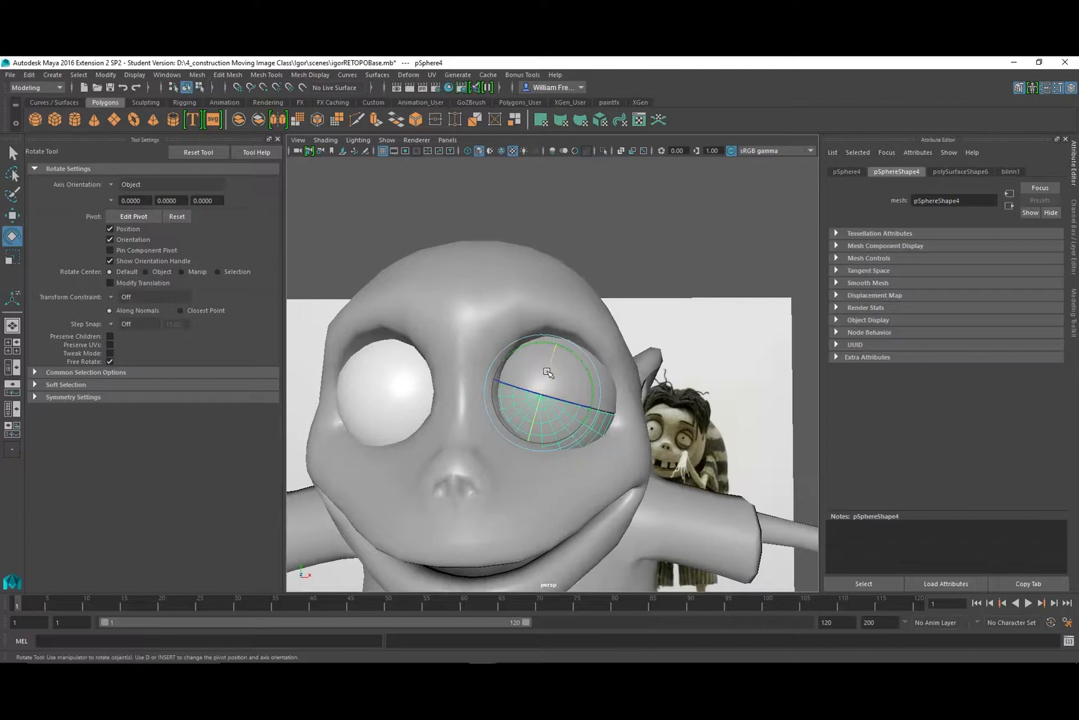
{"action": "left_click_drag", "start_coordinate": [547, 372], "coordinate": [545, 384]}
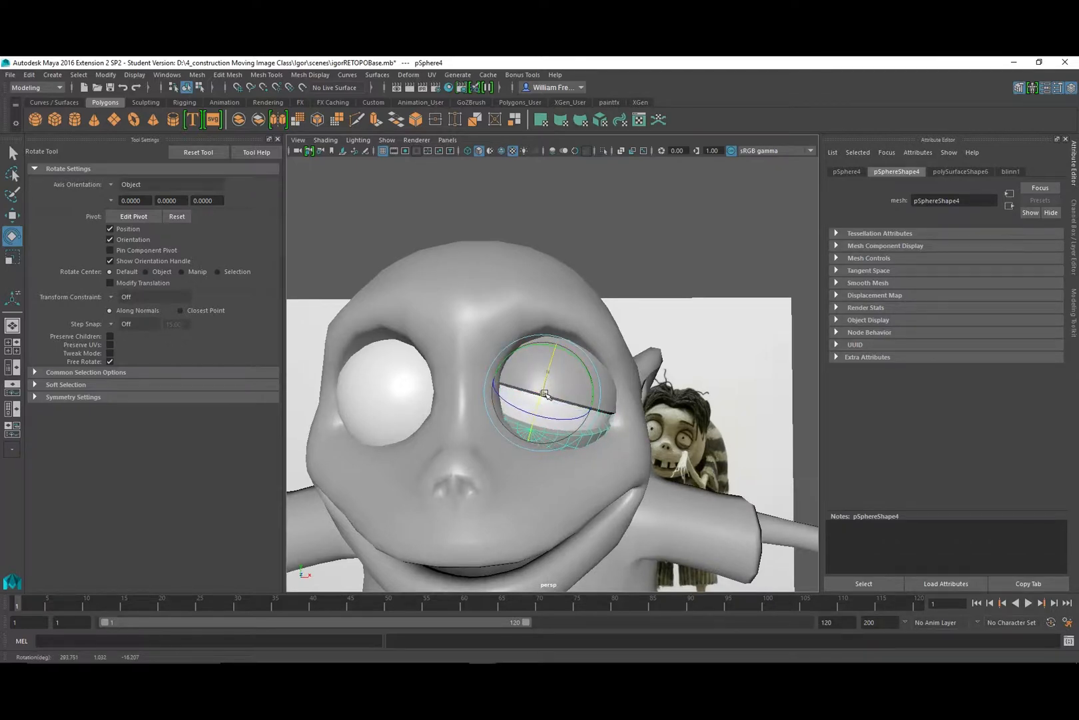
{"action": "left_click", "coordinate": [610, 405]}
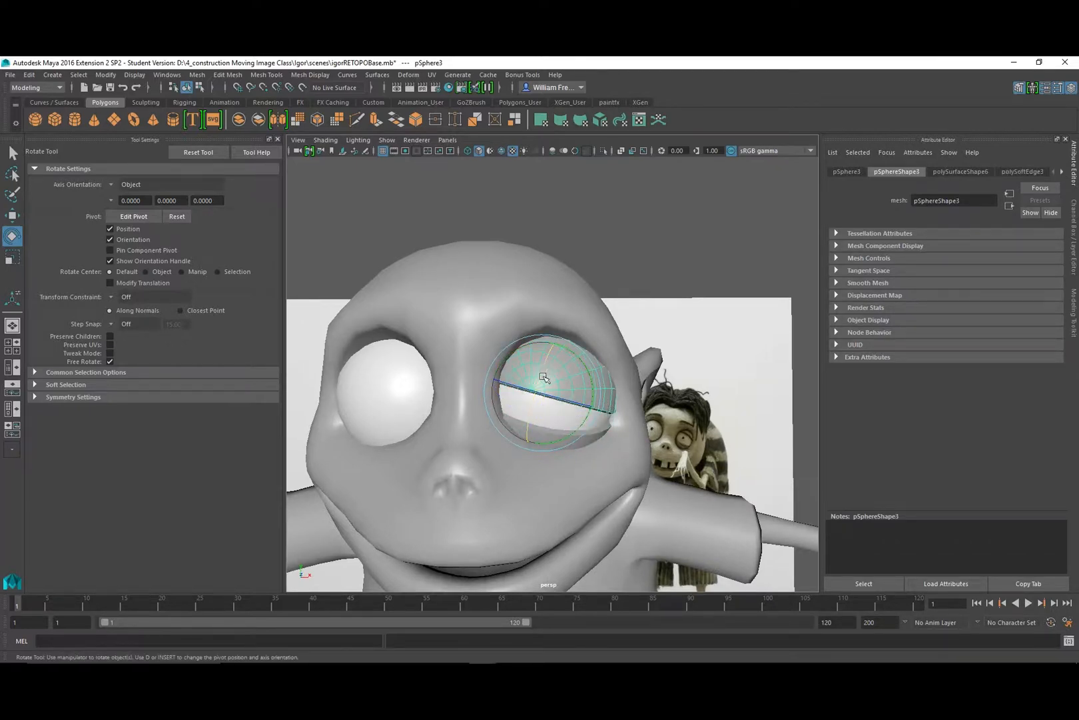
{"action": "left_click_drag", "start_coordinate": [605, 445], "coordinate": [532, 500], "text": "alt"}
{"action": "right_click_drag", "start_coordinate": [532, 500], "coordinate": [578, 454], "text": "alt"}
{"action": "middle_click_drag", "start_coordinate": [493, 486], "coordinate": [555, 461], "text": "alt"}
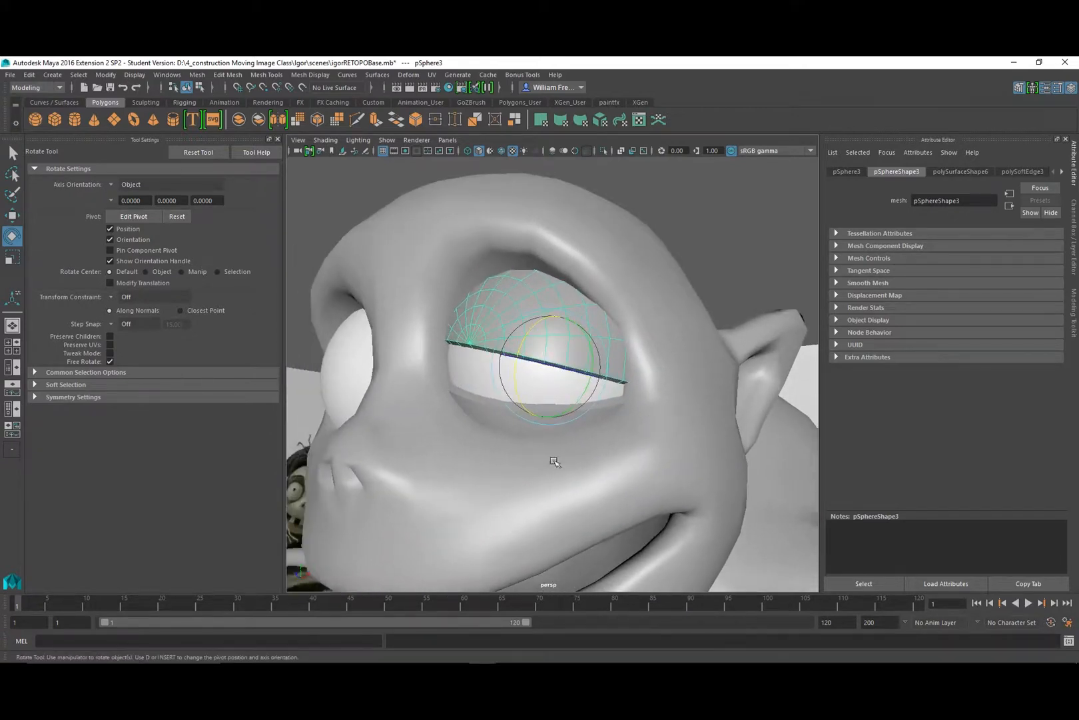
Adjust the lower eyelid's rotation and close the upper eyelid down to about 109° in X to meet it.
{"action": "left_click", "coordinate": [502, 416]}
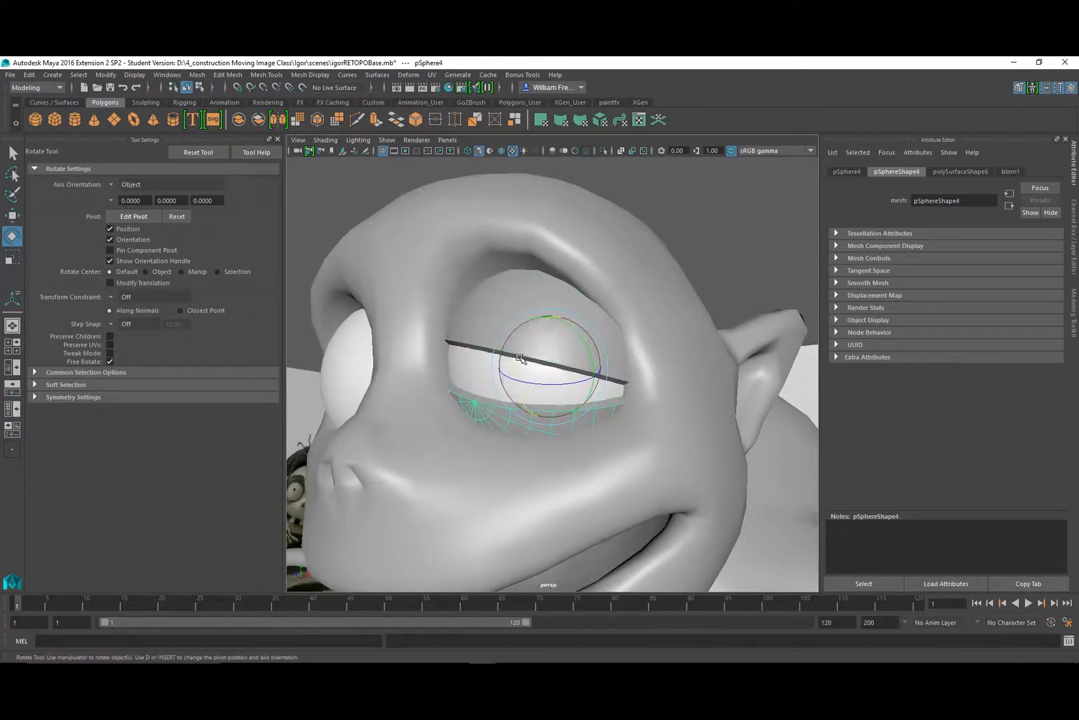
{"action": "left_click_drag", "start_coordinate": [523, 352], "coordinate": [554, 340]}
{"action": "left_click_drag", "start_coordinate": [551, 353], "coordinate": [526, 341]}
{"action": "left_click", "coordinate": [517, 297]}
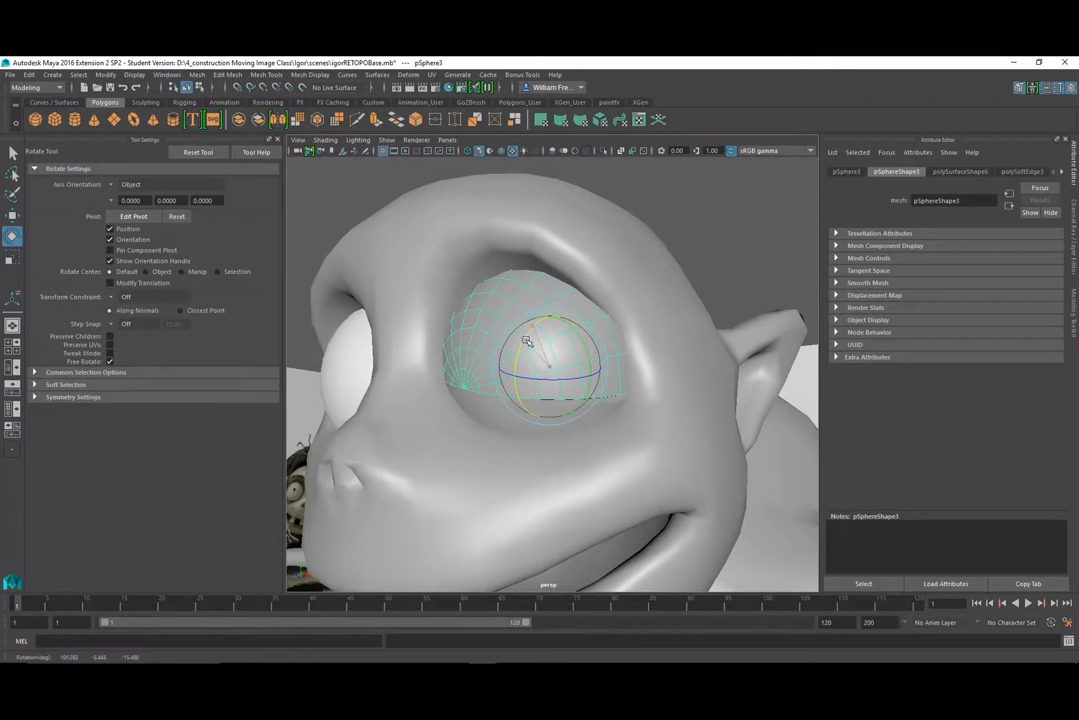
{"action": "left_click_drag", "start_coordinate": [586, 363], "coordinate": [555, 422], "text": "alt"}
Fine-tune the upper eyelid's rotation to about 108°, 1.6°, -18° so its edge lines up with the lower eyelid.
{"action": "left_click", "coordinate": [671, 414]}
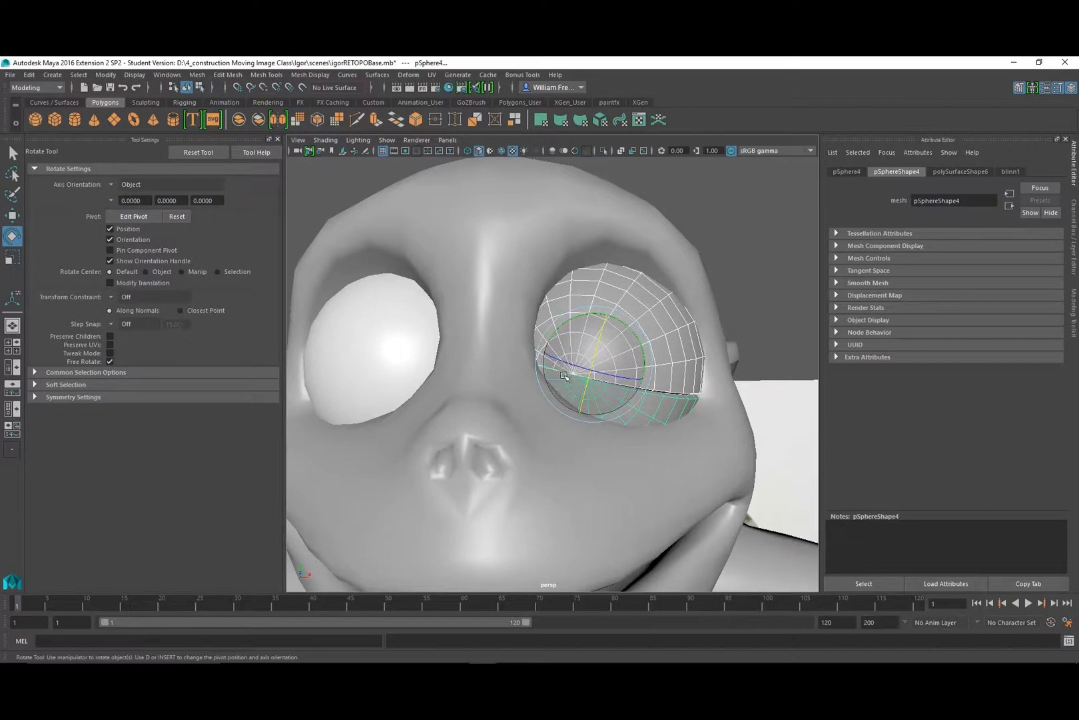
{"action": "left_click", "coordinate": [686, 355]}
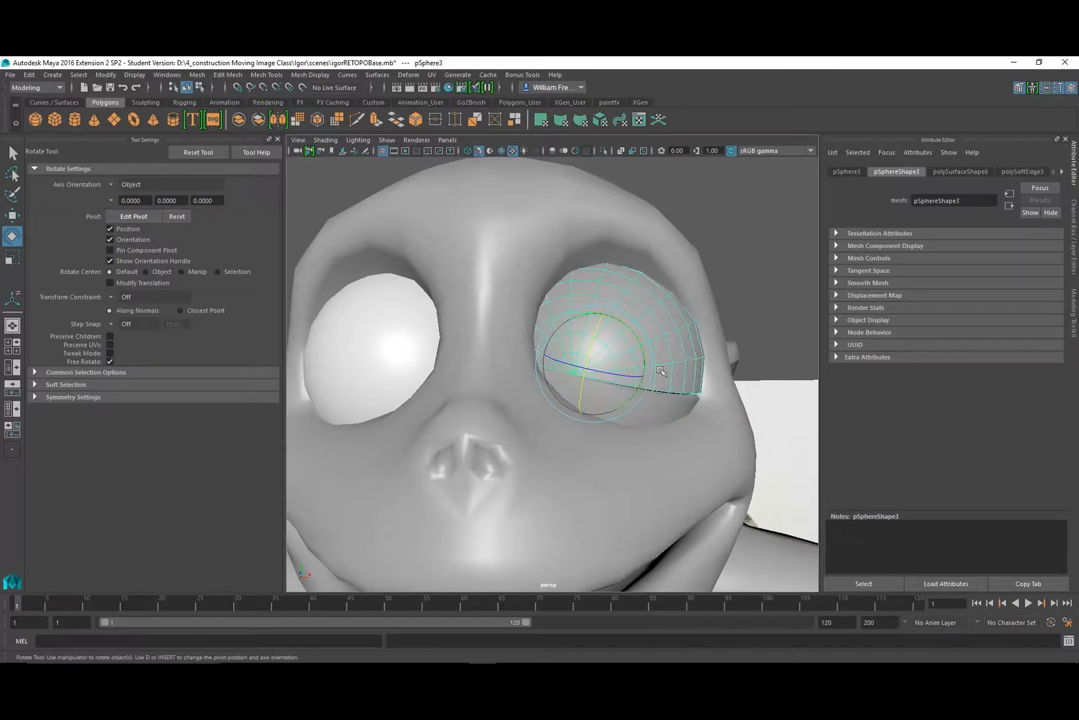
{"action": "left_click_drag", "start_coordinate": [600, 371], "coordinate": [627, 386]}
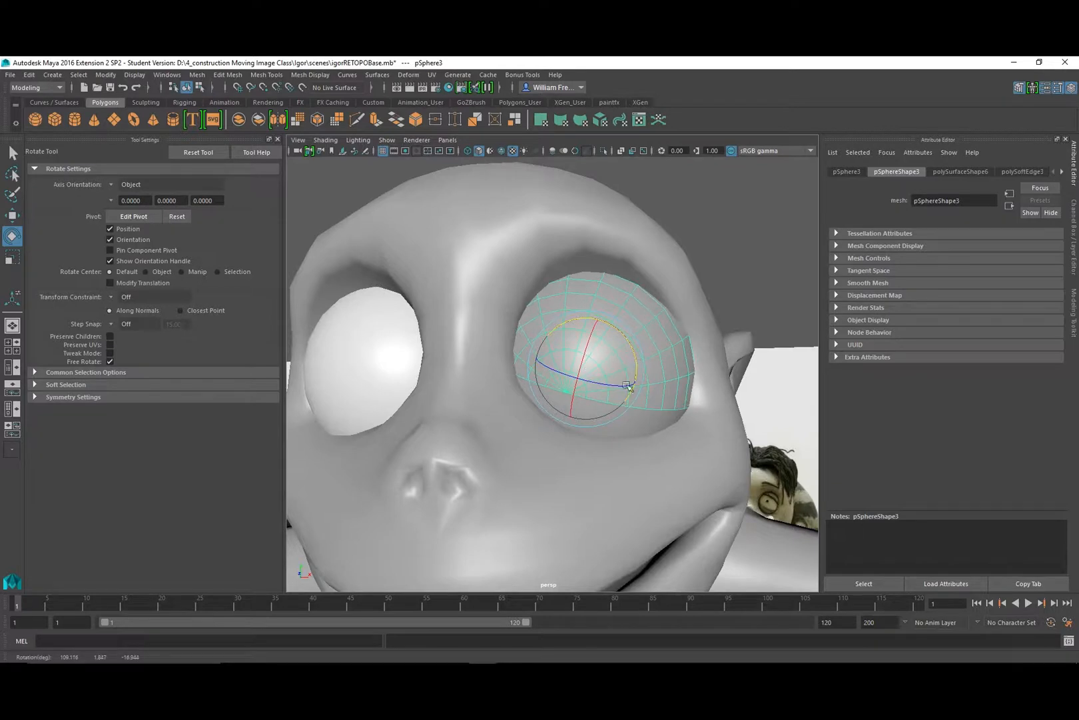
{"action": "left_click", "coordinate": [634, 424]}
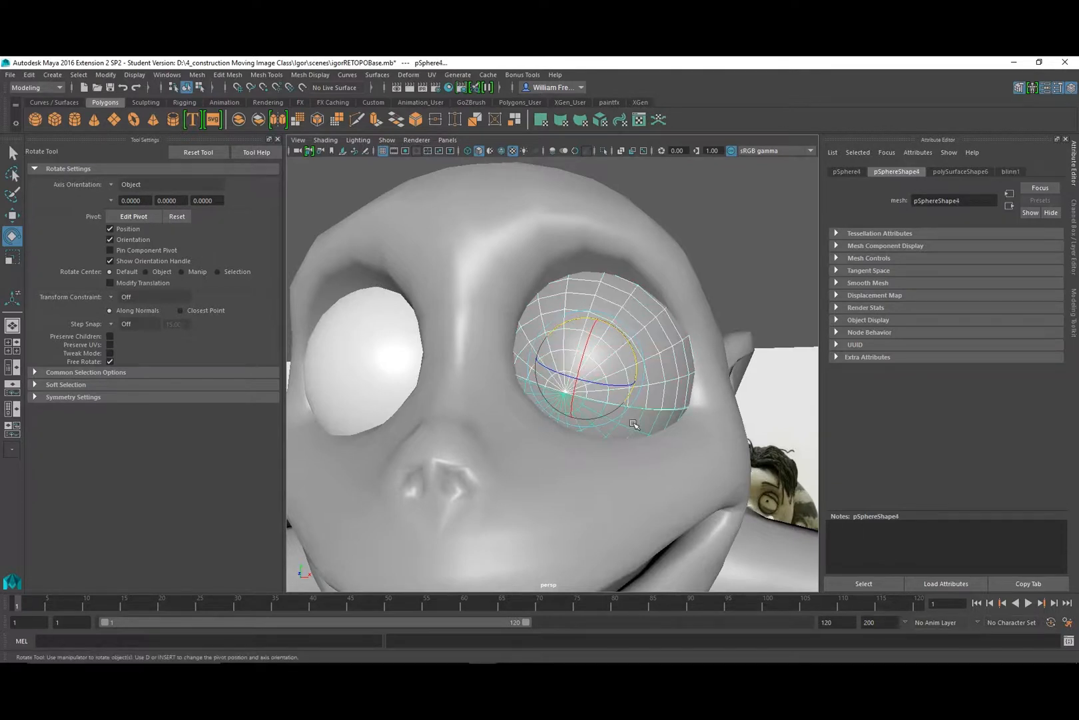
{"action": "left_click", "coordinate": [774, 262]}
{"action": "left_click_drag", "start_coordinate": [639, 390], "coordinate": [646, 352], "text": "alt"}
{"action": "left_click", "coordinate": [646, 352]}
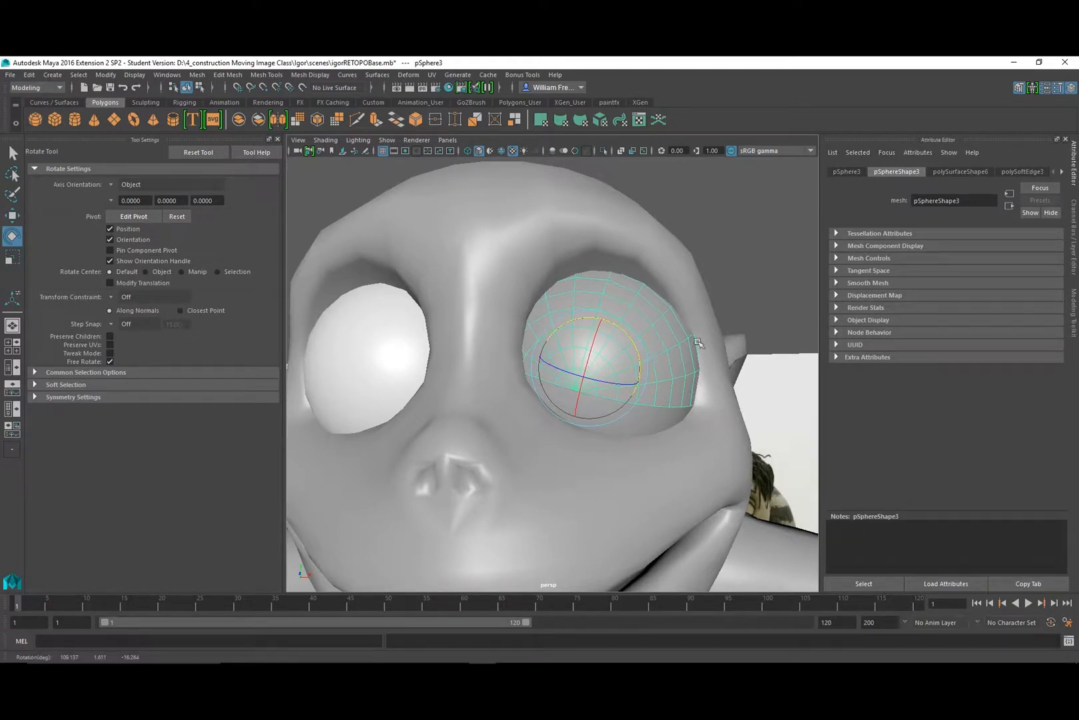
Rotate the upper eyelid up to open the eye, adjust the lower eyelid slightly, and check both from the front and side.
{"action": "left_click", "coordinate": [773, 258]}
{"action": "left_click_drag", "start_coordinate": [720, 328], "coordinate": [624, 408], "text": "alt"}
{"action": "left_click", "coordinate": [605, 351]}
{"action": "left_click", "coordinate": [638, 414]}
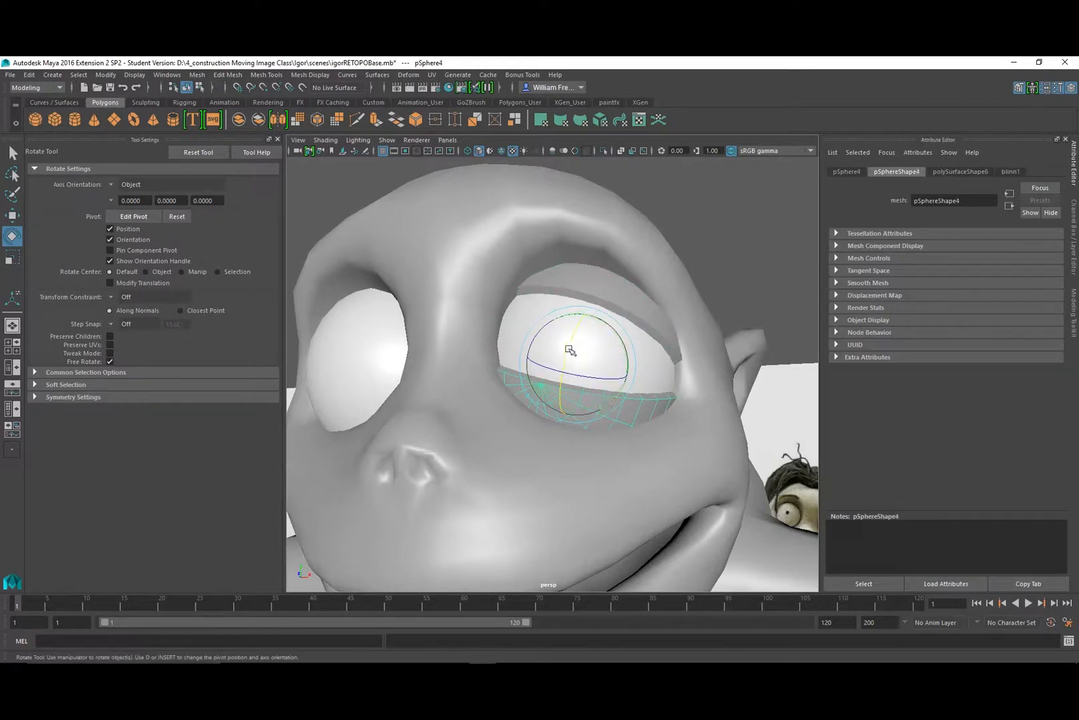
{"action": "left_click_drag", "start_coordinate": [570, 343], "coordinate": [570, 352]}
{"action": "right_click_drag", "start_coordinate": [651, 362], "coordinate": [595, 318], "text": "alt"}
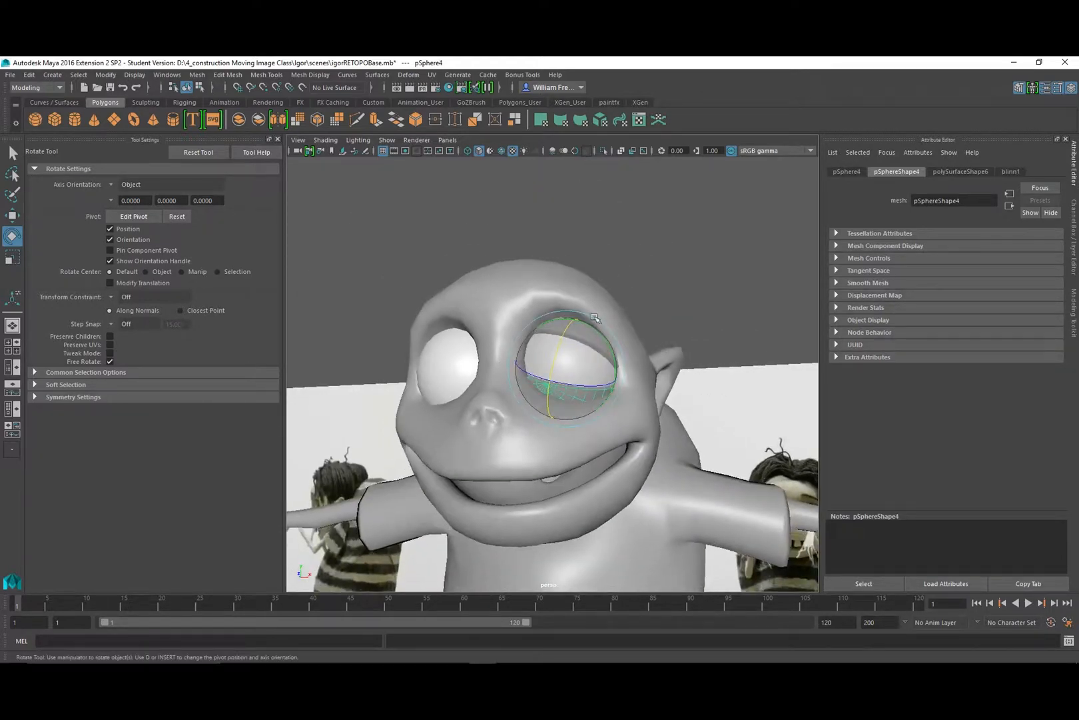
{"action": "left_click", "coordinate": [558, 300]}
{"action": "left_click_drag", "start_coordinate": [549, 297], "coordinate": [561, 320], "text": "alt"}
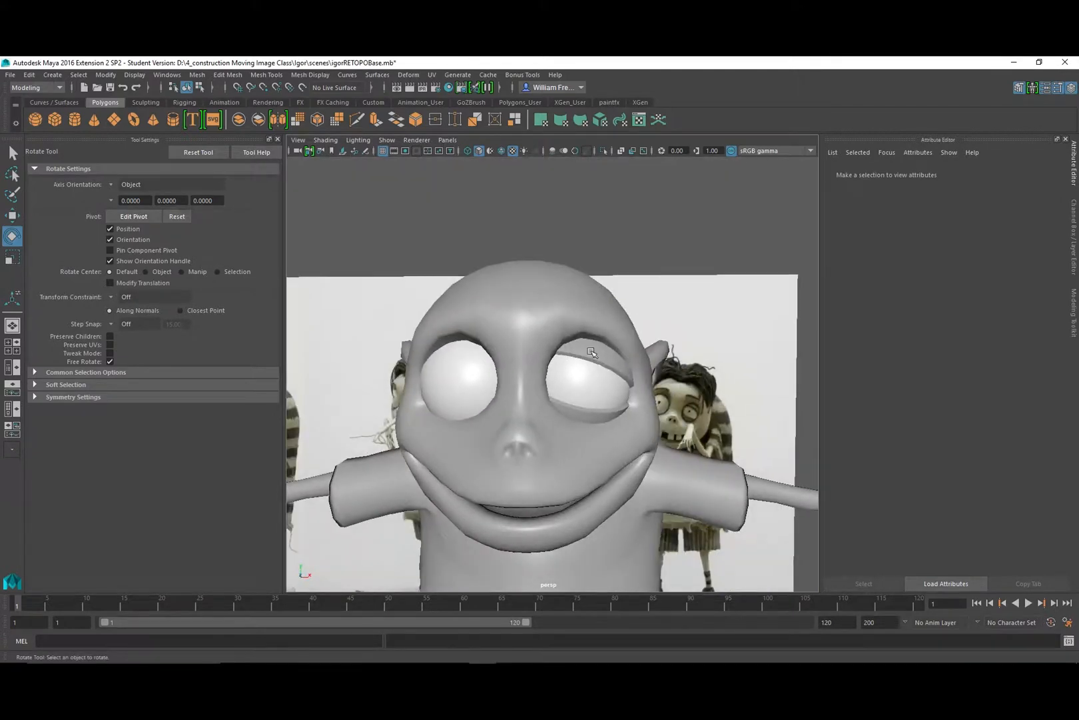
{"action": "left_click", "coordinate": [597, 349]}
{"action": "left_click_drag", "start_coordinate": [619, 424], "coordinate": [543, 417], "text": "alt"}
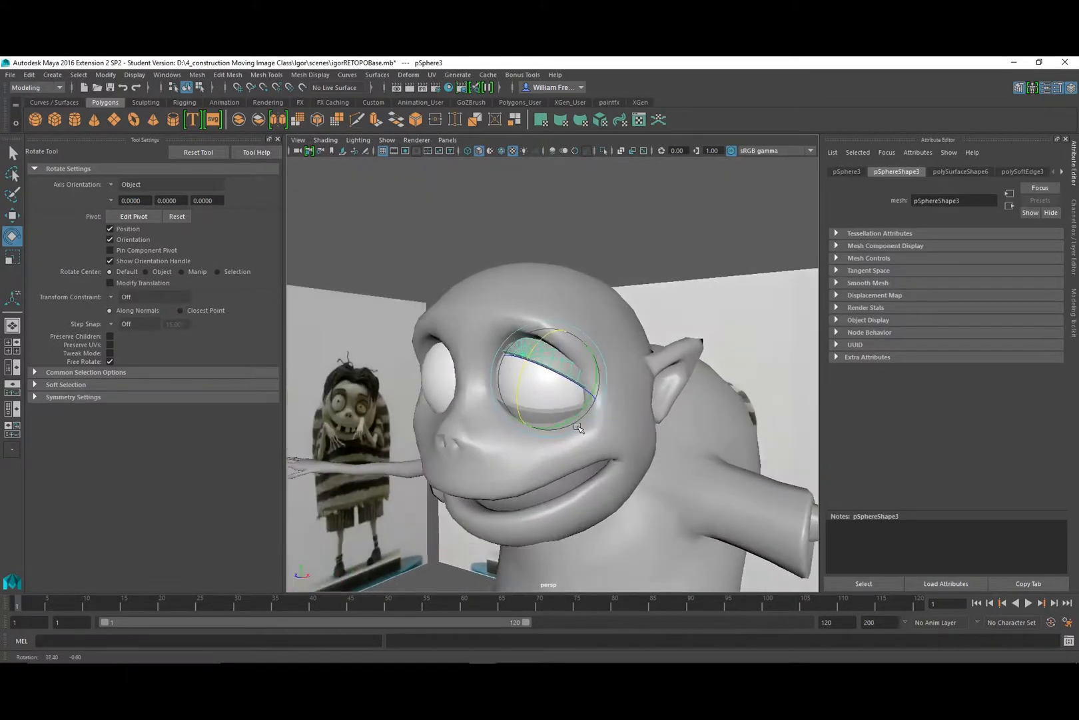
Select both the upper and lower eyelids and open the Mirror options, keeping the dialog clear of the face.
{"action": "left_click", "coordinate": [682, 251]}
{"action": "left_click", "coordinate": [557, 367]}
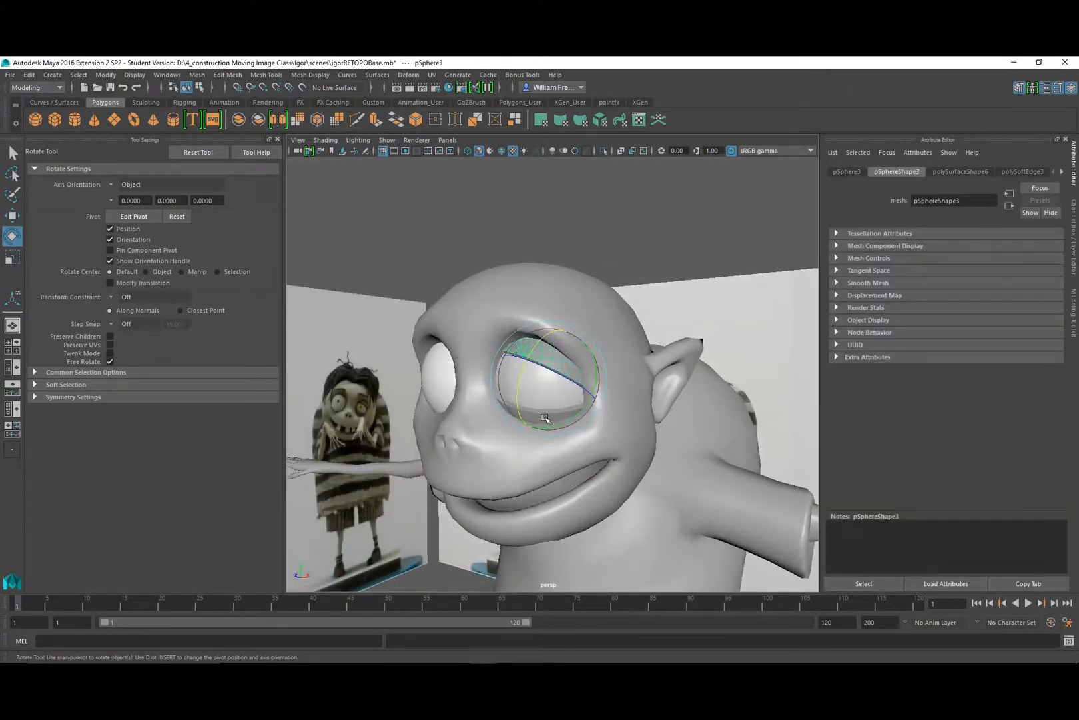
{"action": "key", "text": "w"}
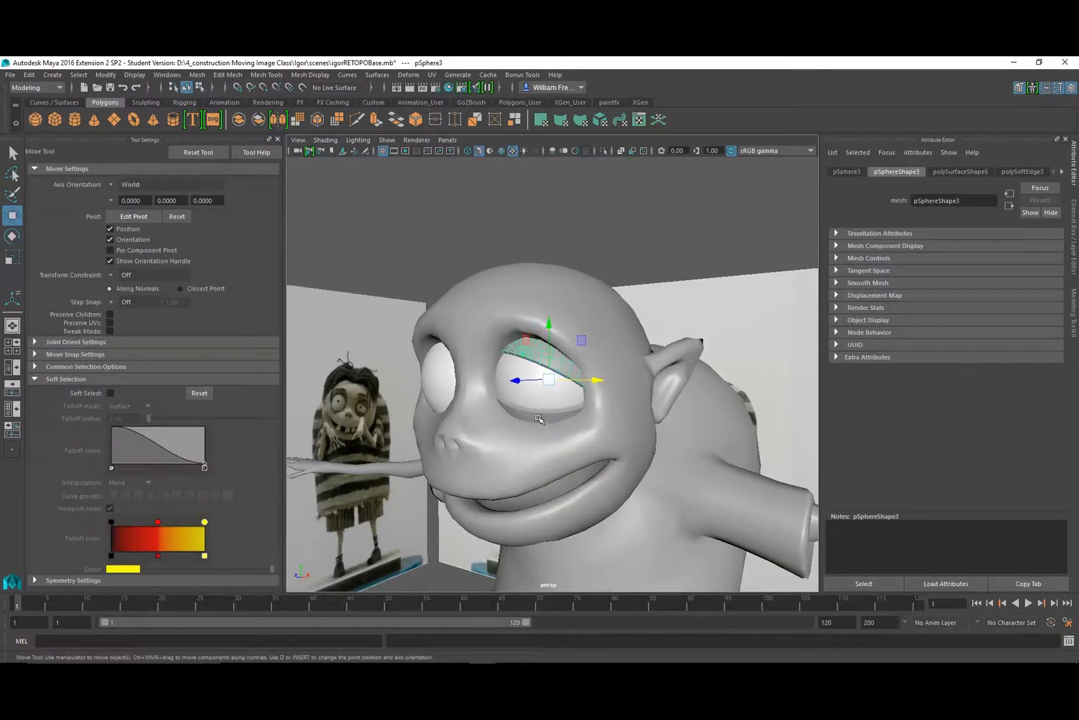
{"action": "left_click", "coordinate": [538, 415]}
{"action": "left_click_drag", "start_coordinate": [489, 417], "coordinate": [587, 429], "text": "alt"}
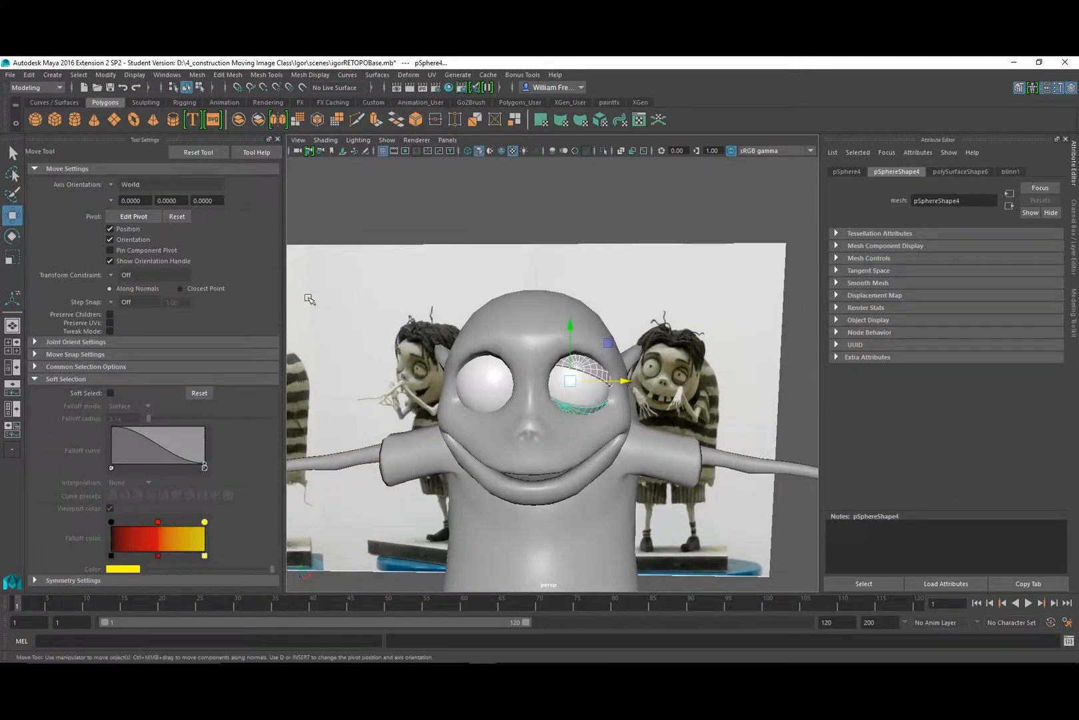
{"action": "left_click", "coordinate": [168, 75]}
{"action": "mouse_move", "coordinate": [200, 72]}
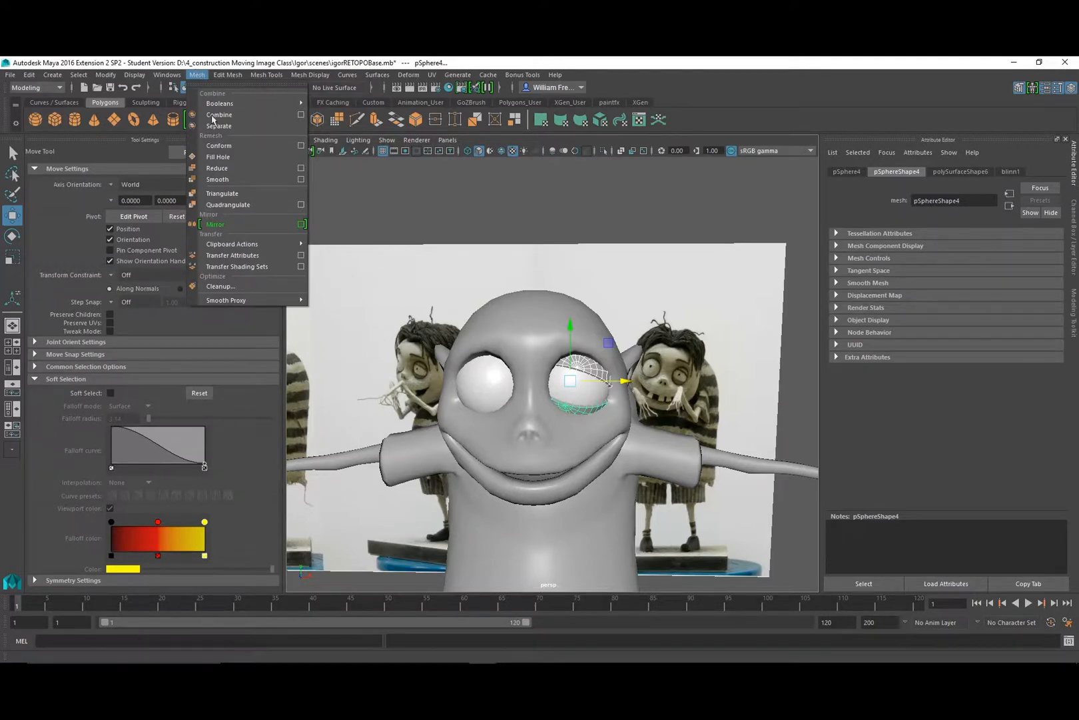
{"action": "left_click", "coordinate": [301, 224]}
{"action": "left_click_drag", "start_coordinate": [519, 272], "coordinate": [236, 179]}
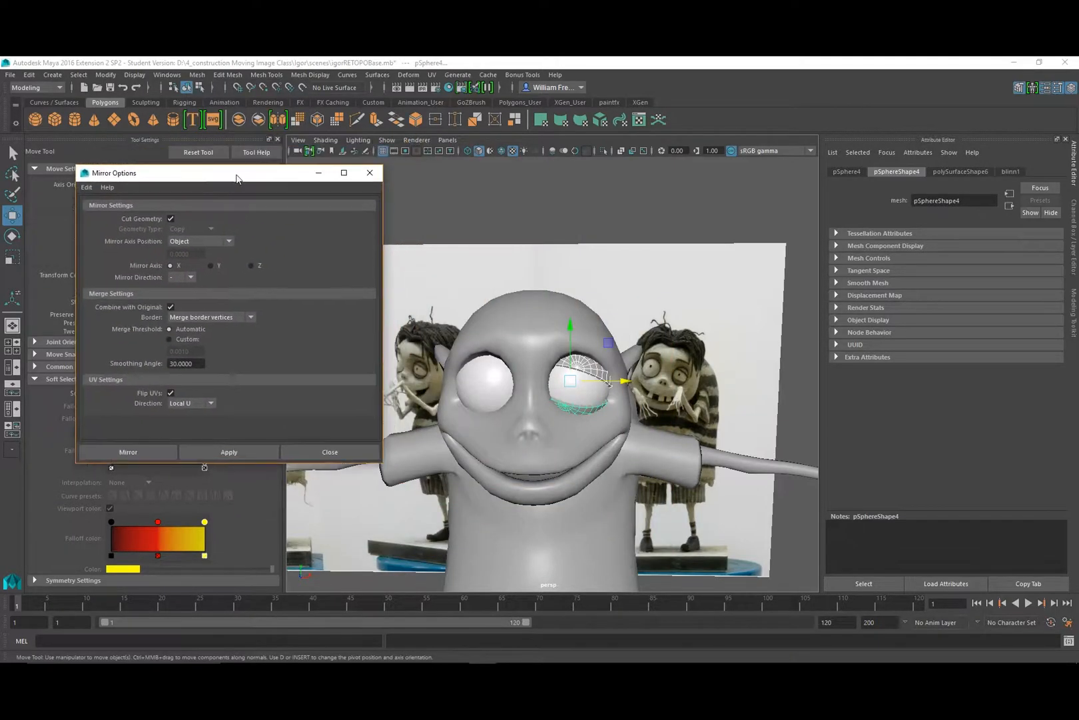
Mirror both eyelids across the World X axis with Do not merge borders, Combine with Original off and Flip UVs off.
{"action": "left_click", "coordinate": [201, 242]}
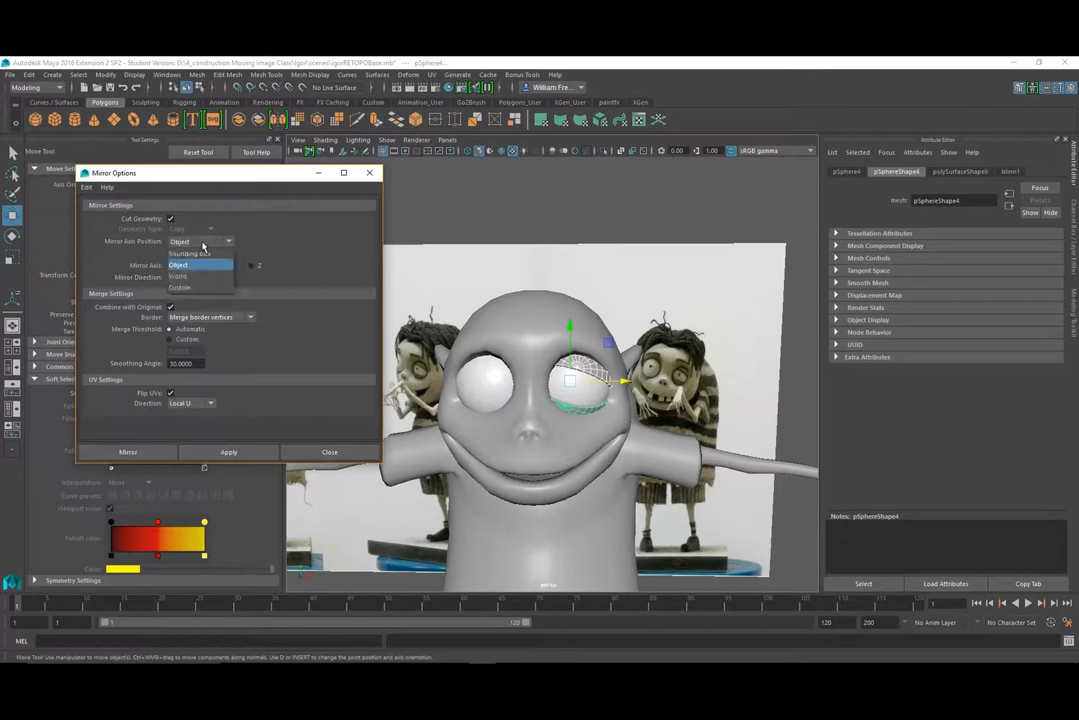
{"action": "left_click", "coordinate": [193, 274]}
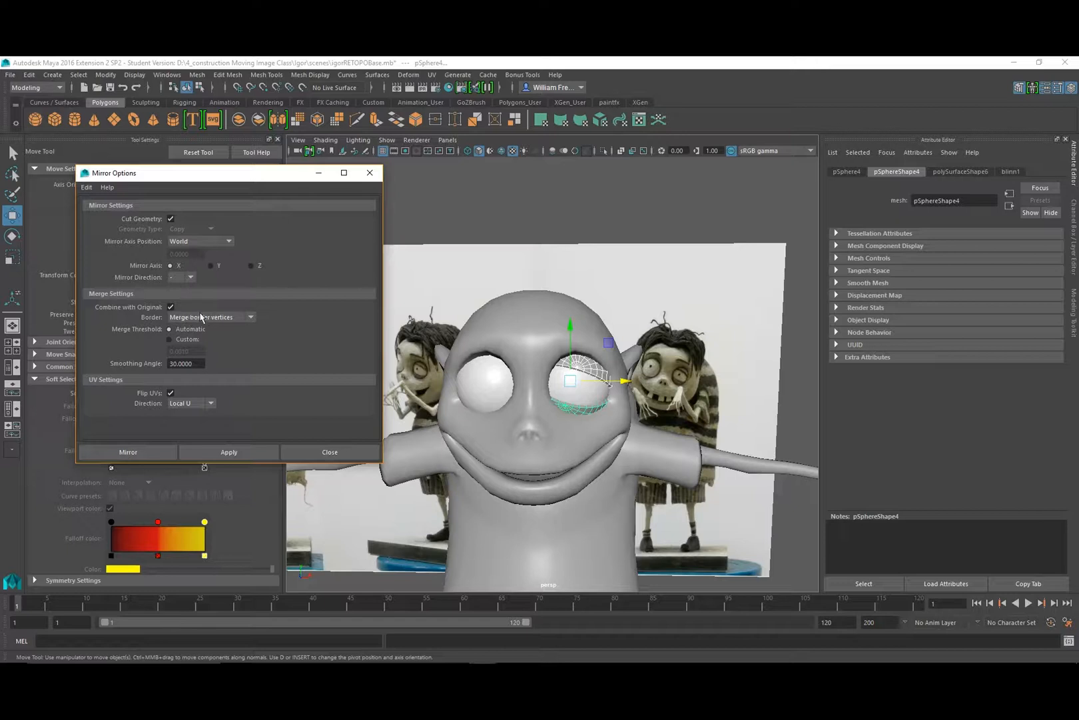
{"action": "left_click", "coordinate": [214, 318]}
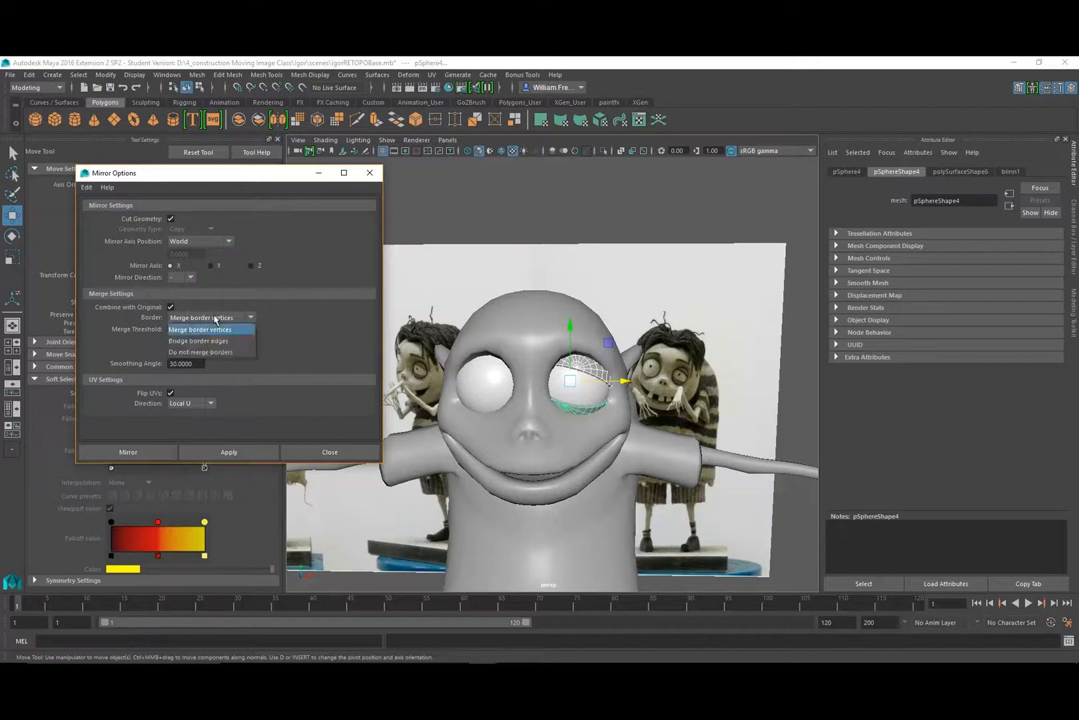
{"action": "left_click", "coordinate": [206, 351]}
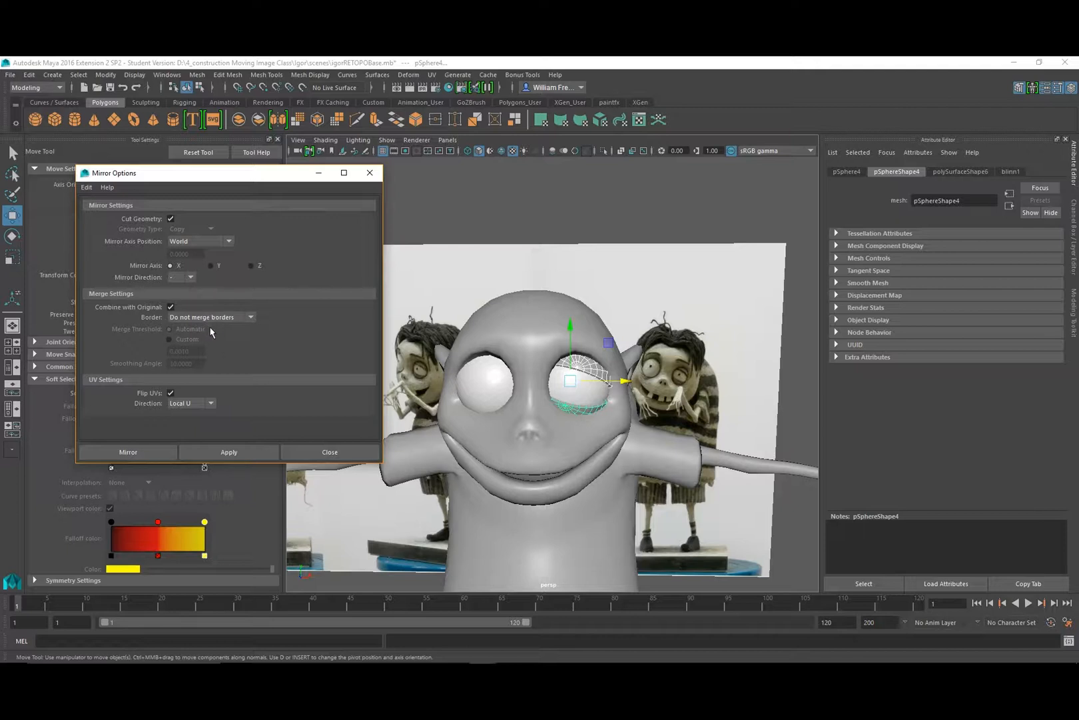
{"action": "left_click", "coordinate": [171, 307]}
{"action": "left_click", "coordinate": [170, 393]}
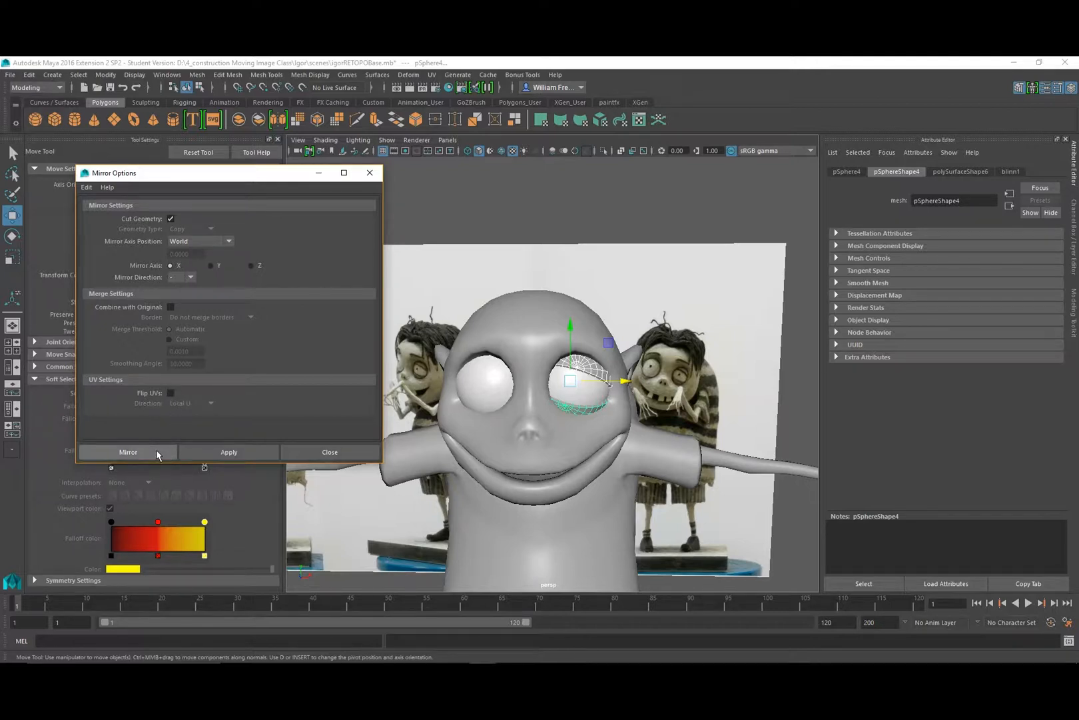
{"action": "left_click", "coordinate": [128, 451]}
Examine the mirrored lower eyelid up close for how it fits against the eyeball and the eye socket.
{"action": "left_click", "coordinate": [471, 192]}
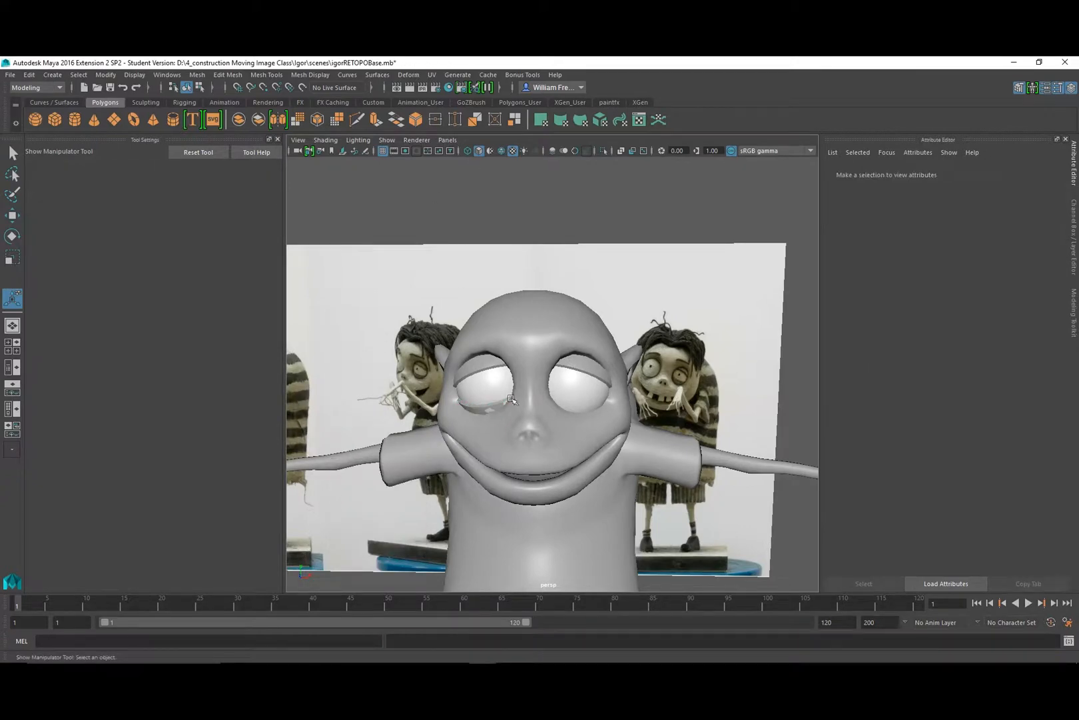
{"action": "left_click", "coordinate": [479, 428]}
{"action": "left_click_drag", "start_coordinate": [495, 423], "coordinate": [507, 412], "text": "alt"}
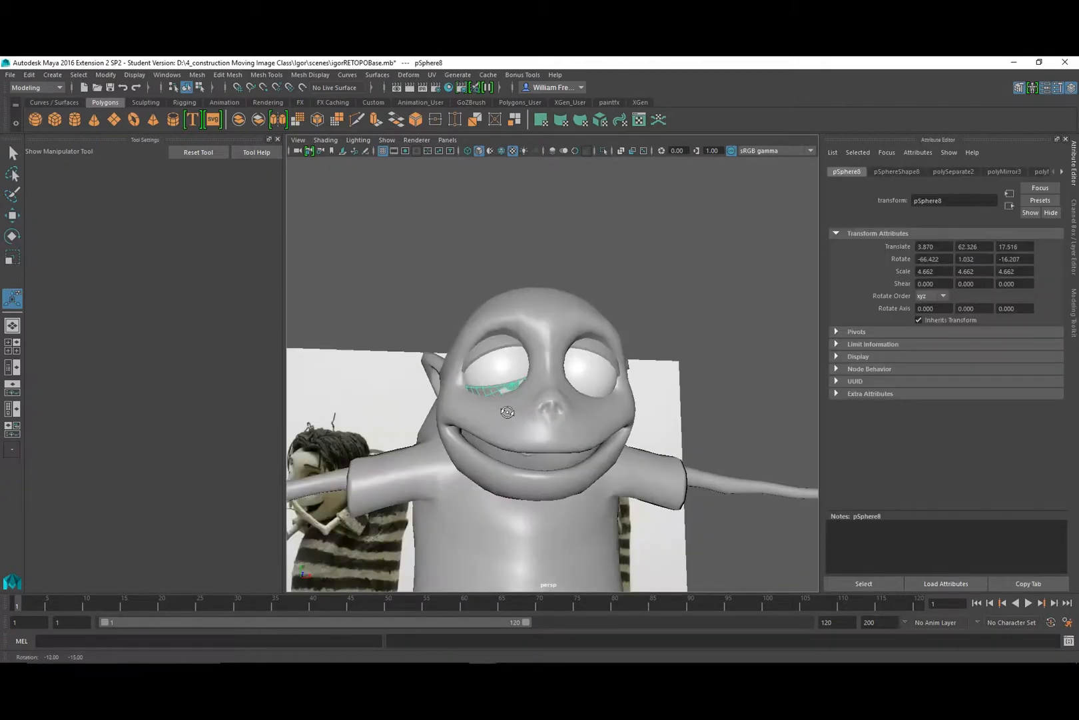
{"action": "right_click_drag", "start_coordinate": [508, 412], "coordinate": [538, 412], "text": "alt"}
{"action": "left_click", "coordinate": [763, 324]}
{"action": "left_click_drag", "start_coordinate": [420, 420], "coordinate": [483, 387], "text": "alt"}
{"action": "scroll", "coordinate": [484, 388], "scroll_direction": "up", "scroll_amount": 8}
{"action": "left_click", "coordinate": [379, 274]}
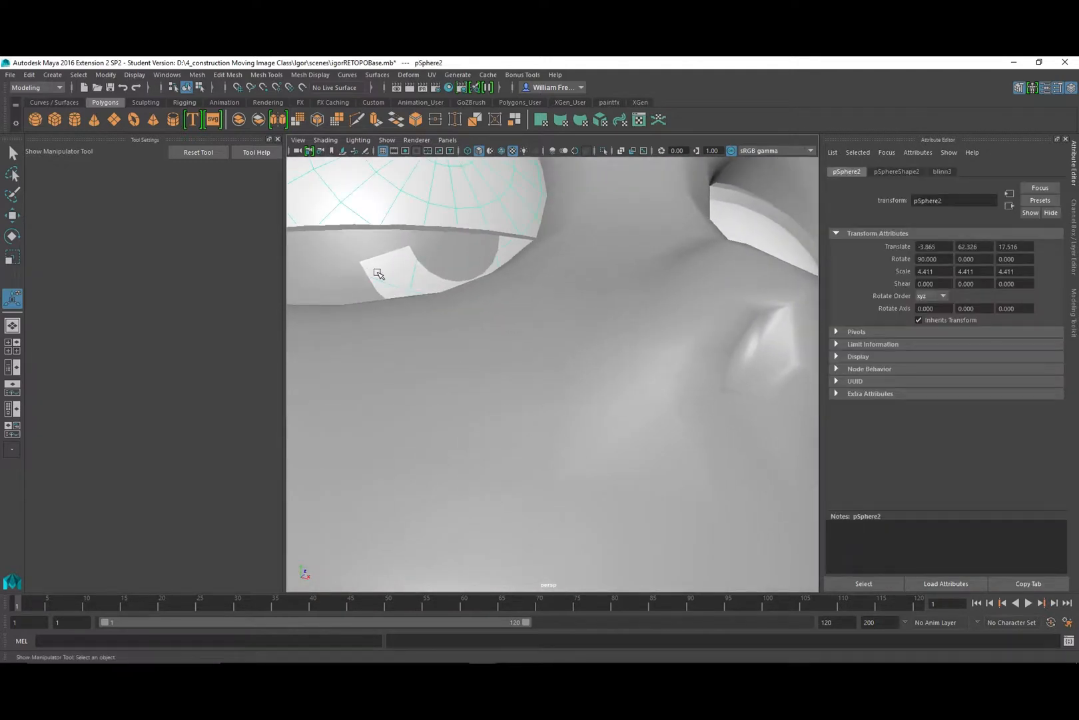
{"action": "scroll", "coordinate": [451, 360], "scroll_direction": "down", "scroll_amount": 8}
{"action": "left_click_drag", "start_coordinate": [451, 360], "coordinate": [504, 388], "text": "alt"}
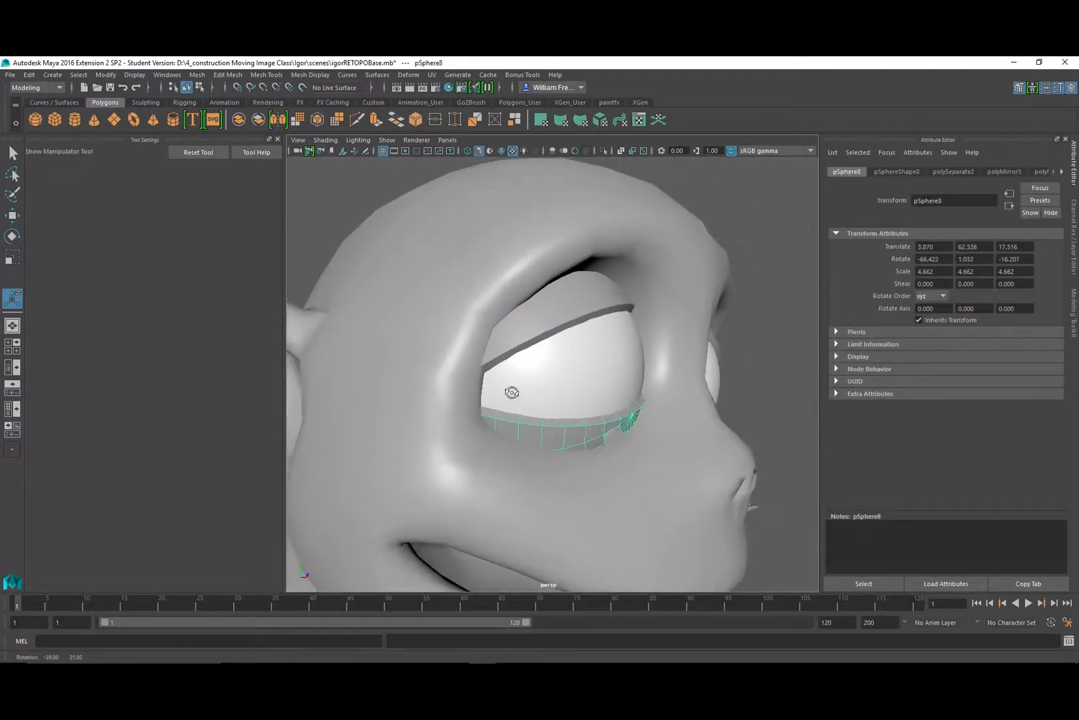
{"action": "left_click", "coordinate": [577, 386]}
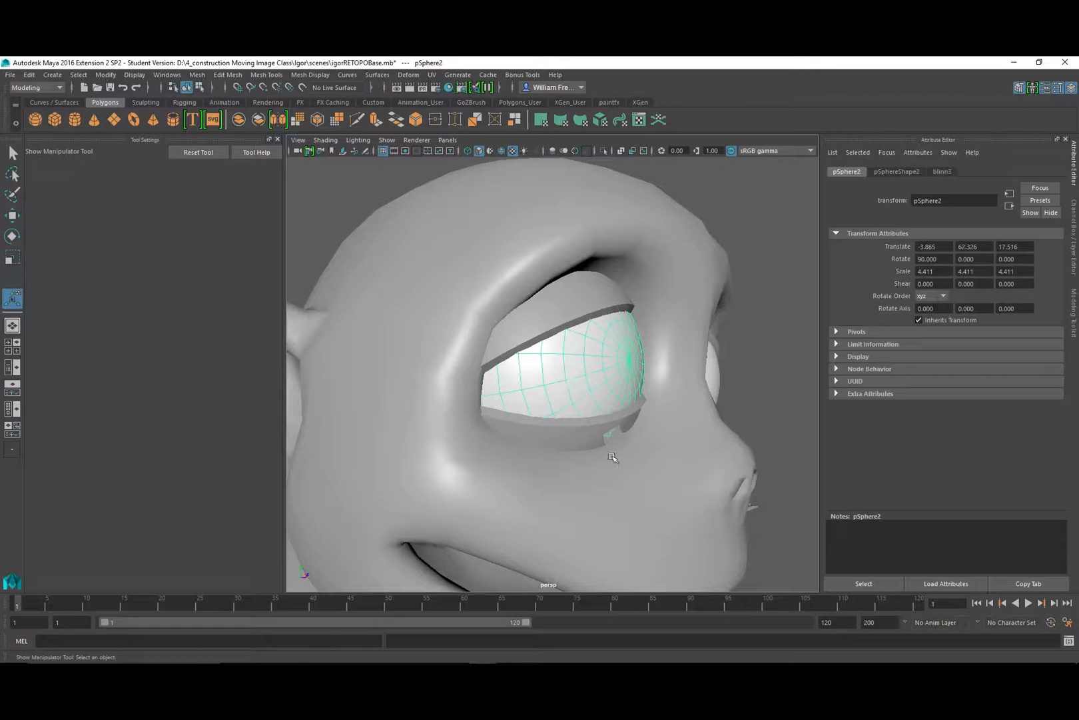
{"action": "left_click", "coordinate": [574, 442]}
{"action": "left_click_drag", "start_coordinate": [586, 443], "coordinate": [575, 444], "text": "alt"}
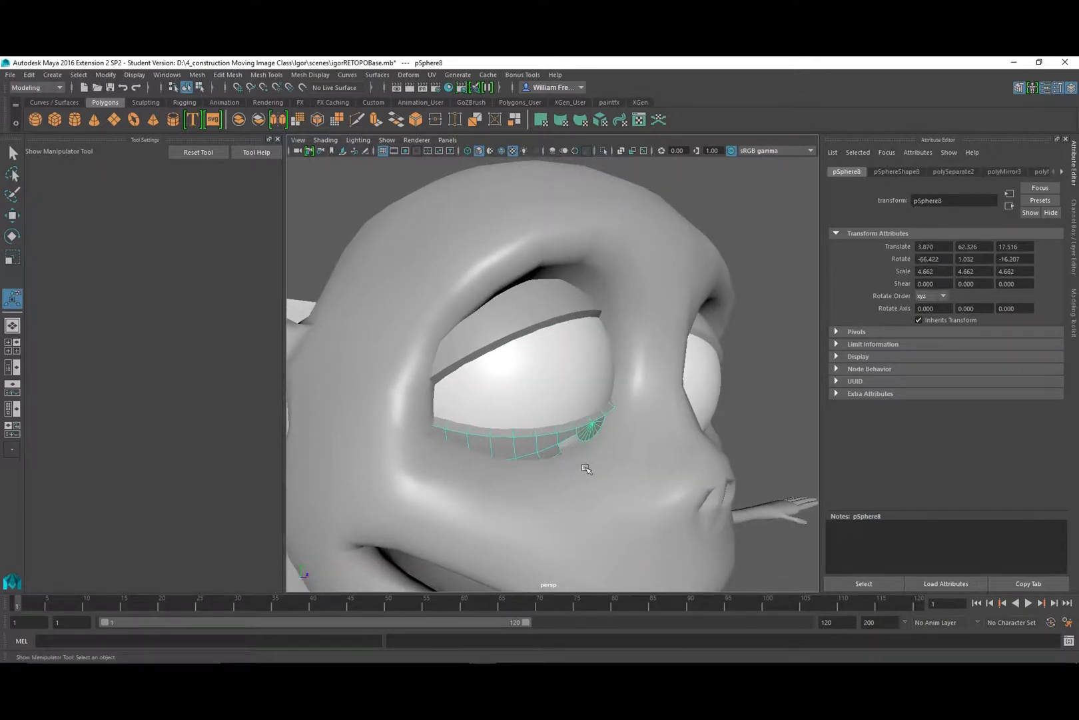
Move the mirrored lower eyelid forward along Z, out of the face, and inspect its shape from both sides.
{"action": "key", "text": "w"}
{"action": "left_click_drag", "start_coordinate": [677, 379], "coordinate": [747, 376]}
{"action": "left_click_drag", "start_coordinate": [732, 443], "coordinate": [696, 431], "text": "alt"}
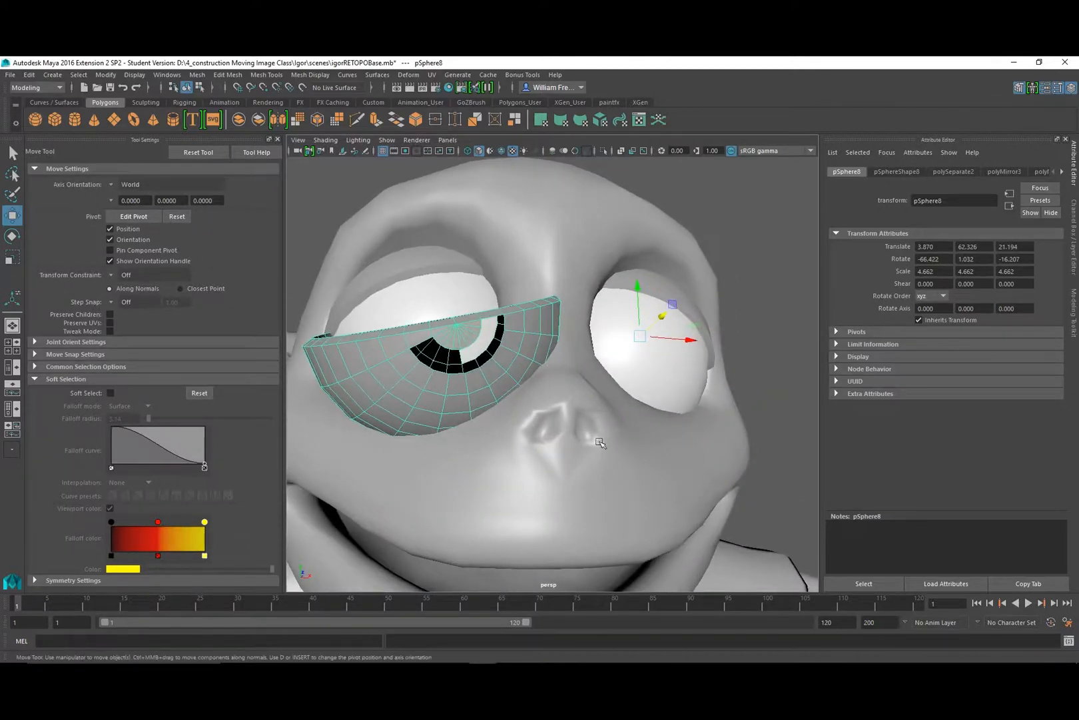
{"action": "left_click_drag", "start_coordinate": [541, 465], "coordinate": [459, 465], "text": "alt"}
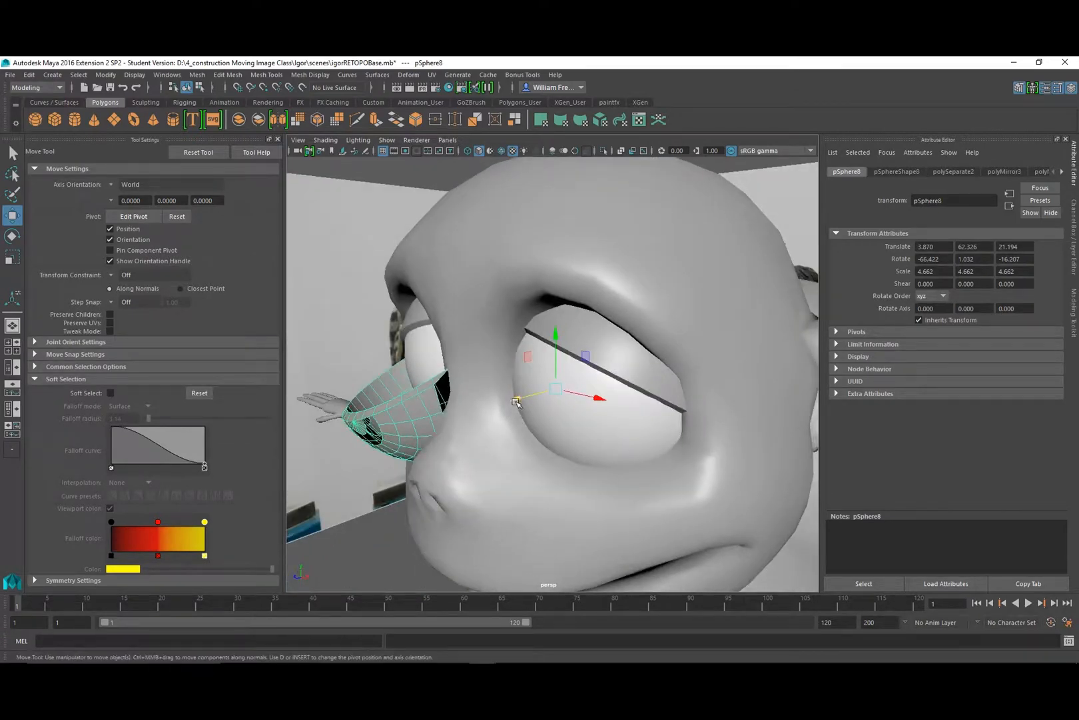
{"action": "left_click_drag", "start_coordinate": [515, 400], "coordinate": [381, 439]}
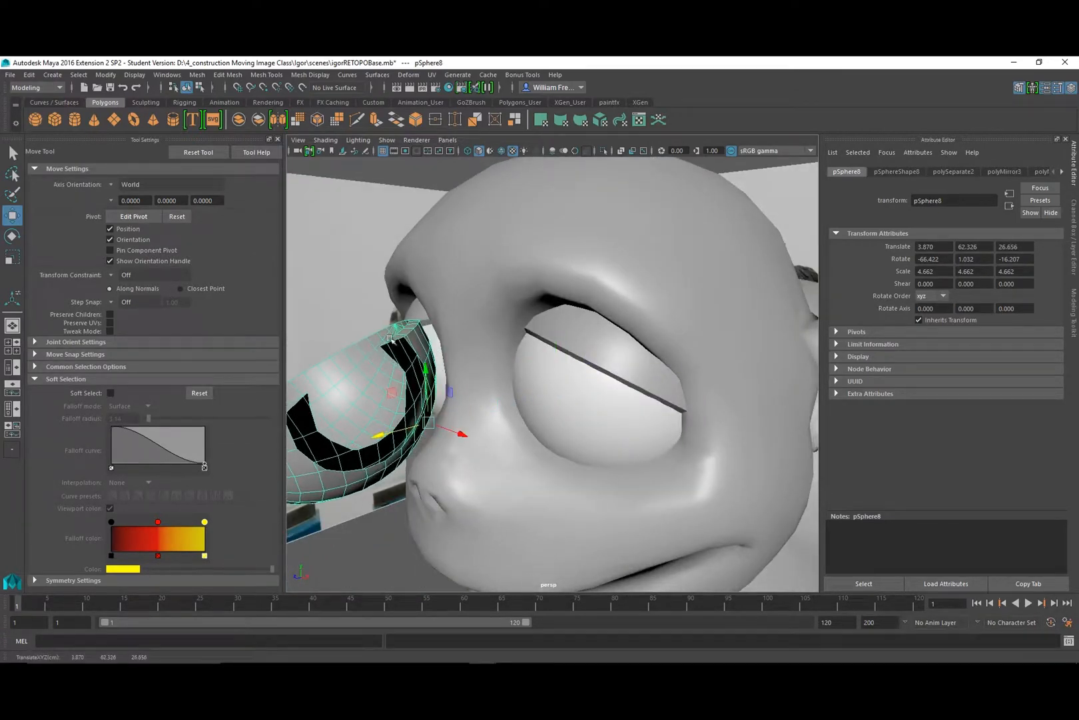
{"action": "left_click_drag", "start_coordinate": [579, 443], "coordinate": [523, 400], "text": "alt"}
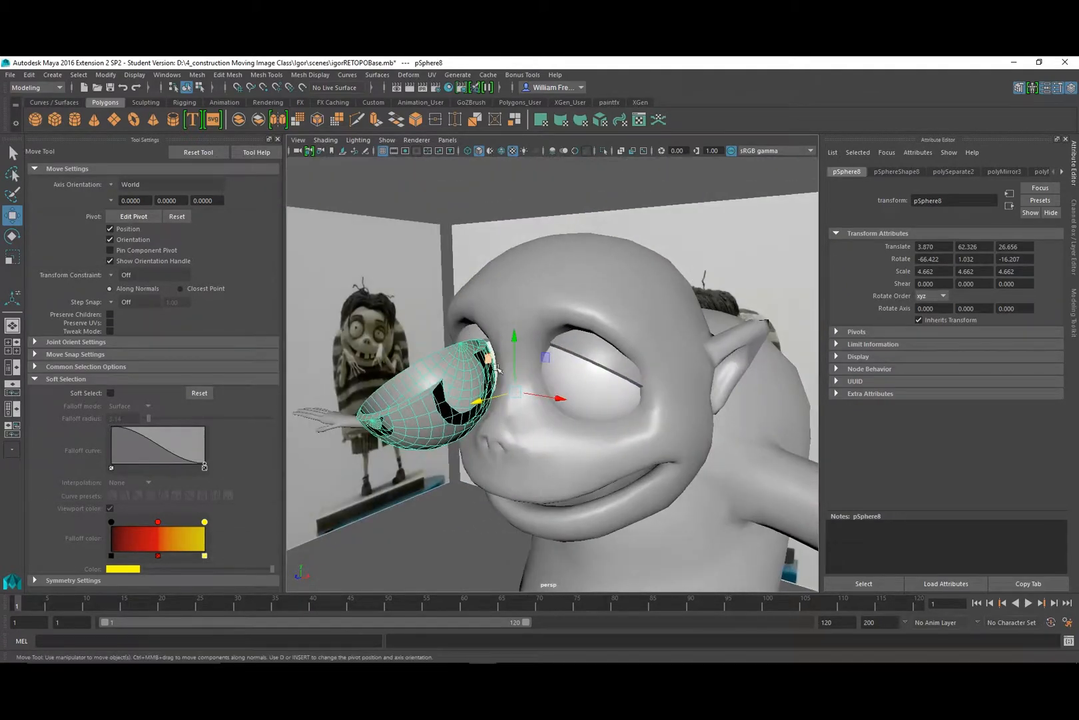
{"action": "left_click_drag", "start_coordinate": [437, 432], "coordinate": [557, 426], "text": "alt"}
Move the mirrored upper eyelid forward out of its socket and delete both mirrored eyelids.
{"action": "left_click", "coordinate": [565, 341]}
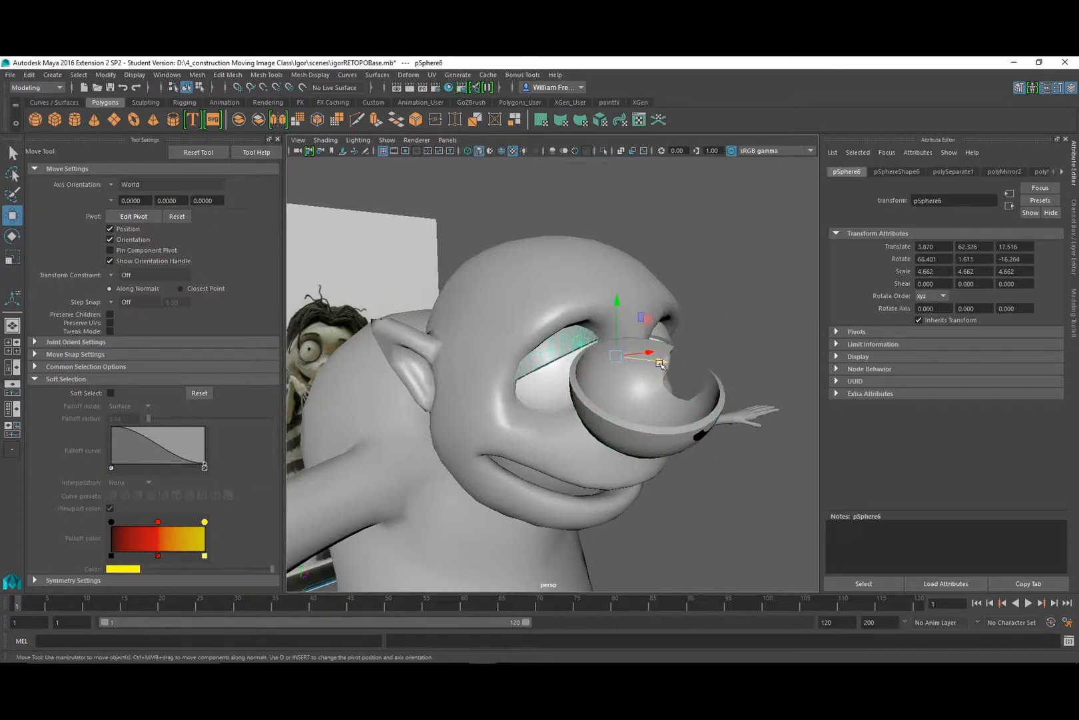
{"action": "left_click_drag", "start_coordinate": [663, 363], "coordinate": [774, 392]}
{"action": "left_click_drag", "start_coordinate": [682, 444], "coordinate": [384, 447], "text": "alt"}
{"action": "left_click", "coordinate": [403, 420]}
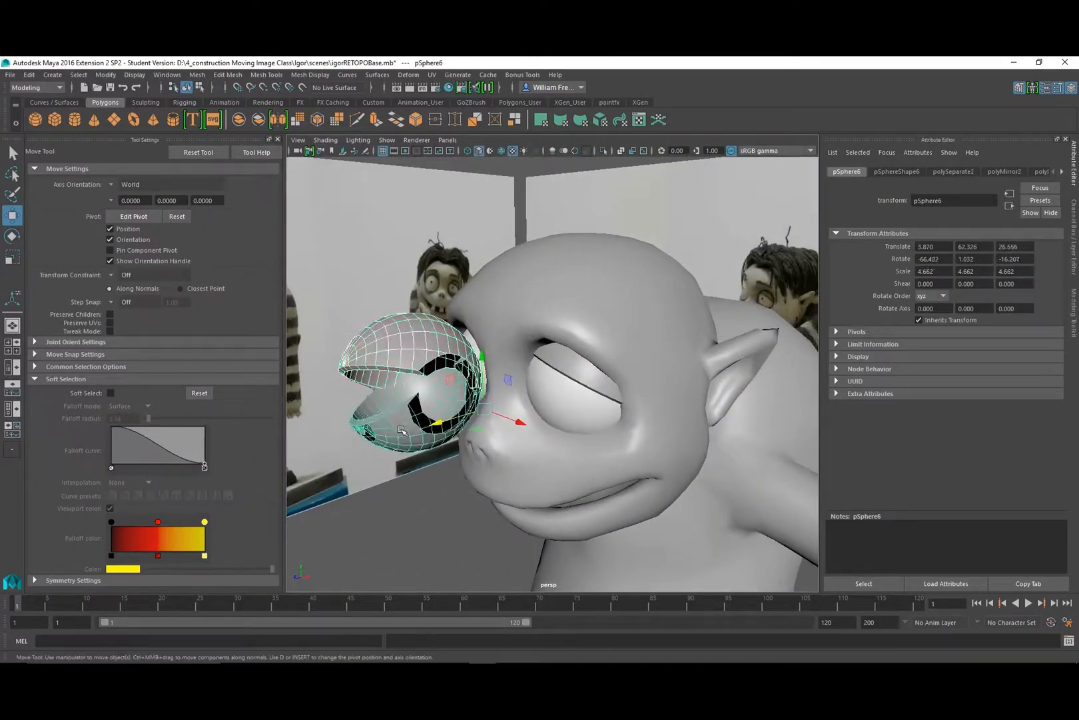
{"action": "key", "text": "Delete"}
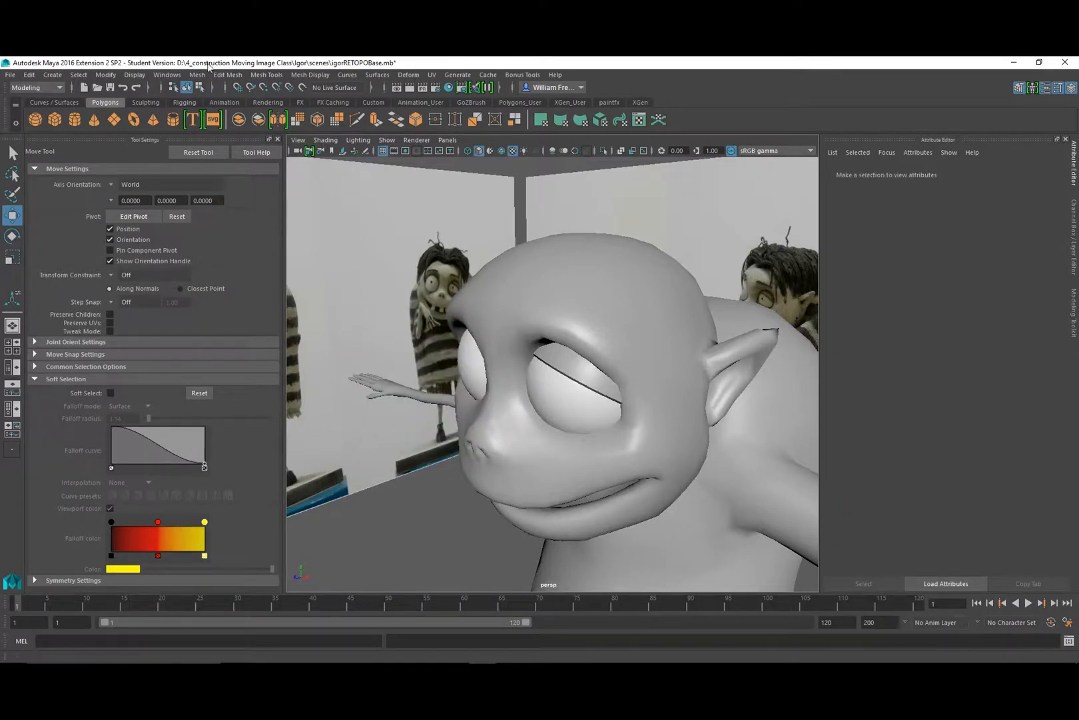
Open the Hypergraph Hierarchy and select the pSphere7 node to check which object it represents.
{"action": "left_click", "coordinate": [168, 74]}
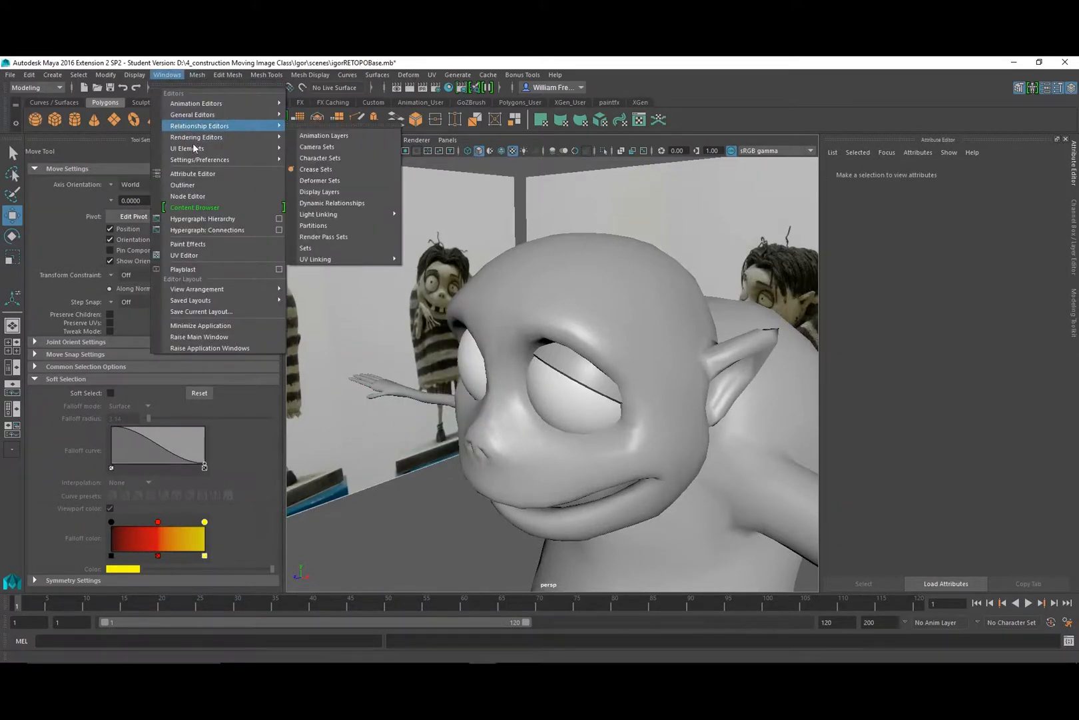
{"action": "left_click", "coordinate": [204, 219]}
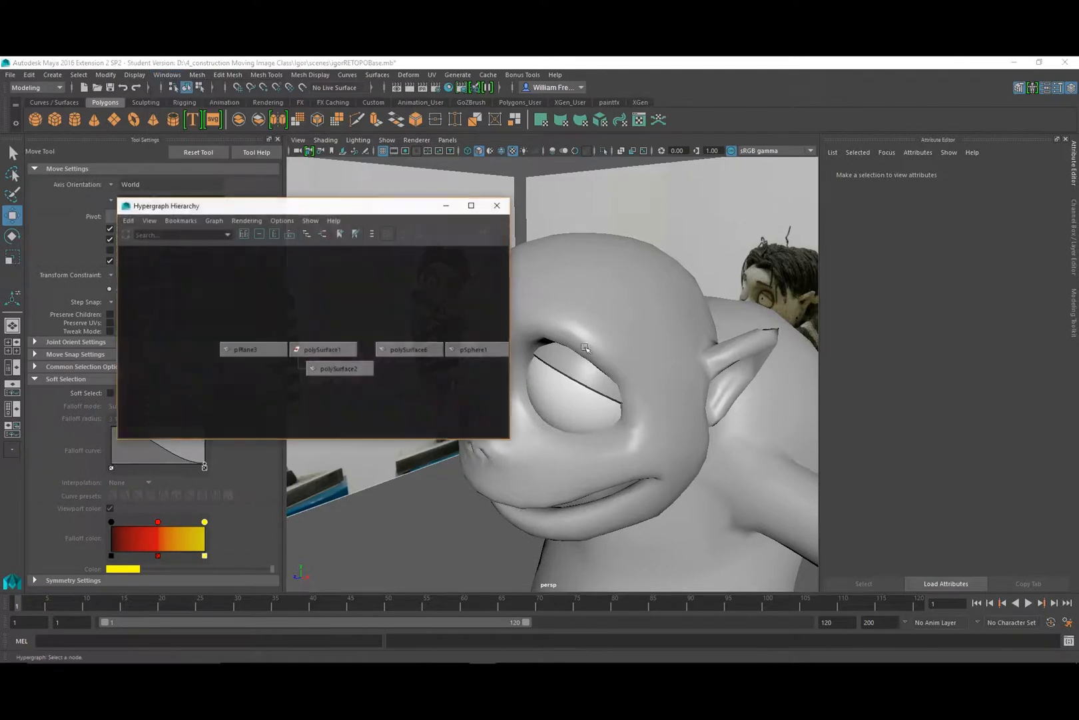
{"action": "middle_click_drag", "start_coordinate": [195, 380], "coordinate": [114, 359], "text": "alt"}
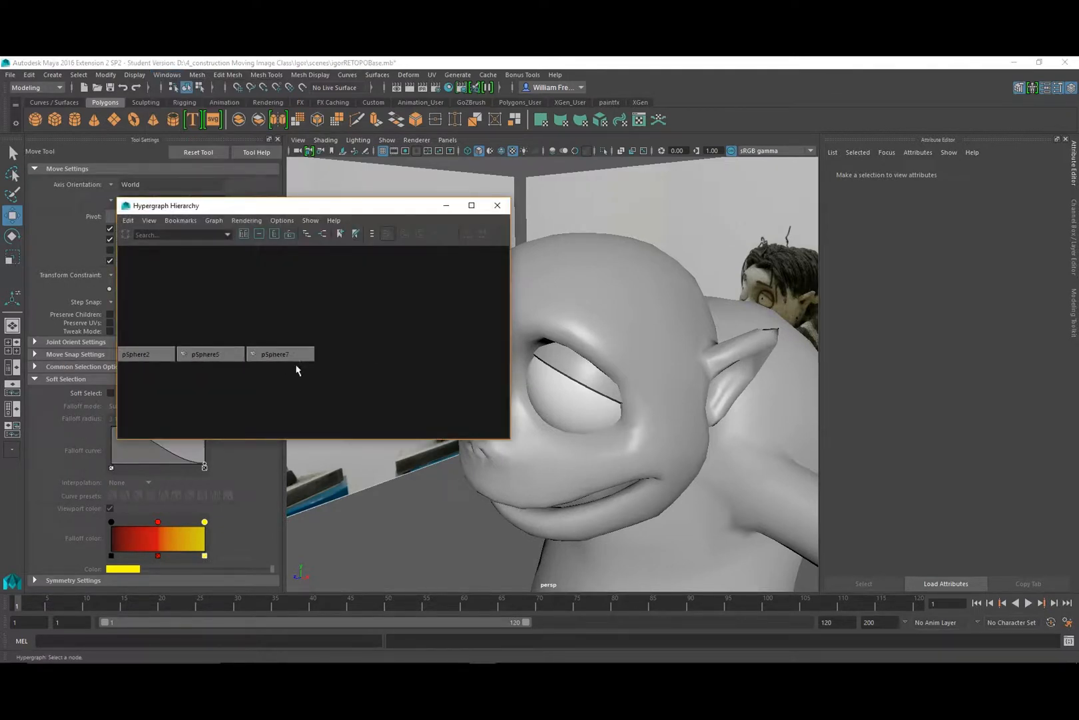
{"action": "left_click", "coordinate": [280, 353]}
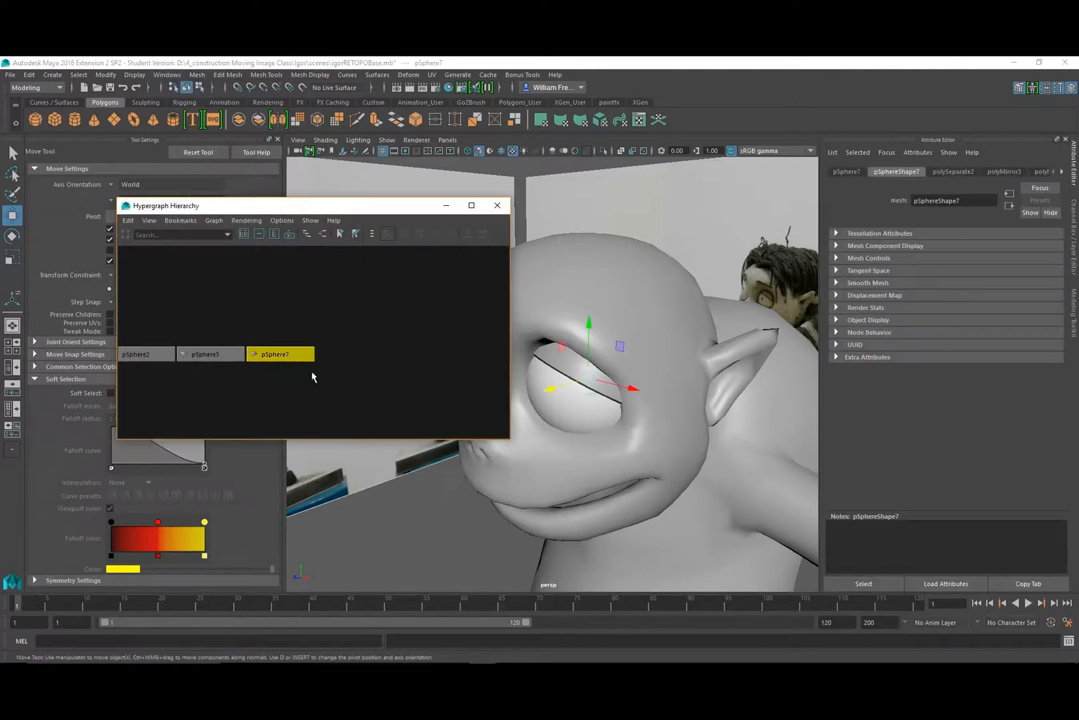
Undo the eyelid deletion, the moves and the previous mirror operation, going back to only the original pair of eyelids.
{"action": "key", "text": "ctrl+z"}
{"action": "key", "text": "ctrl+z"}
{"action": "key", "text": "ctrl+z"}
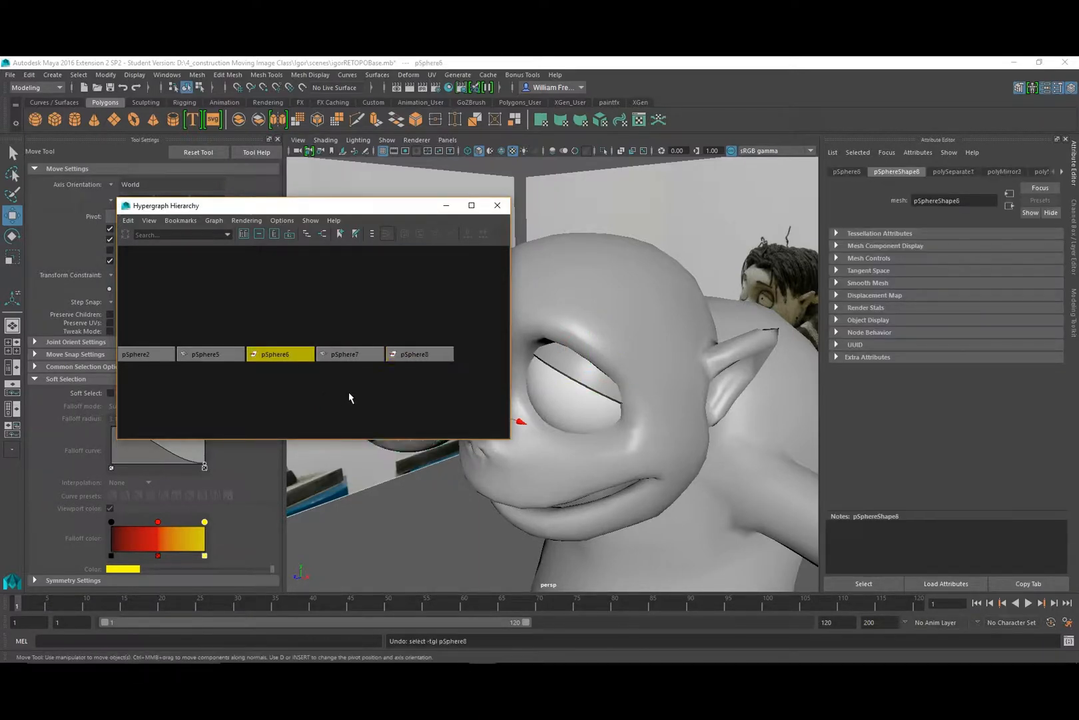
{"action": "key", "text": "ctrl+z"}
{"action": "key", "text": "ctrl+z"}
{"action": "left_click_drag", "start_coordinate": [545, 438], "coordinate": [604, 410], "text": "alt"}
{"action": "key", "text": "ctrl+z"}
{"action": "key", "text": "ctrl+z"}
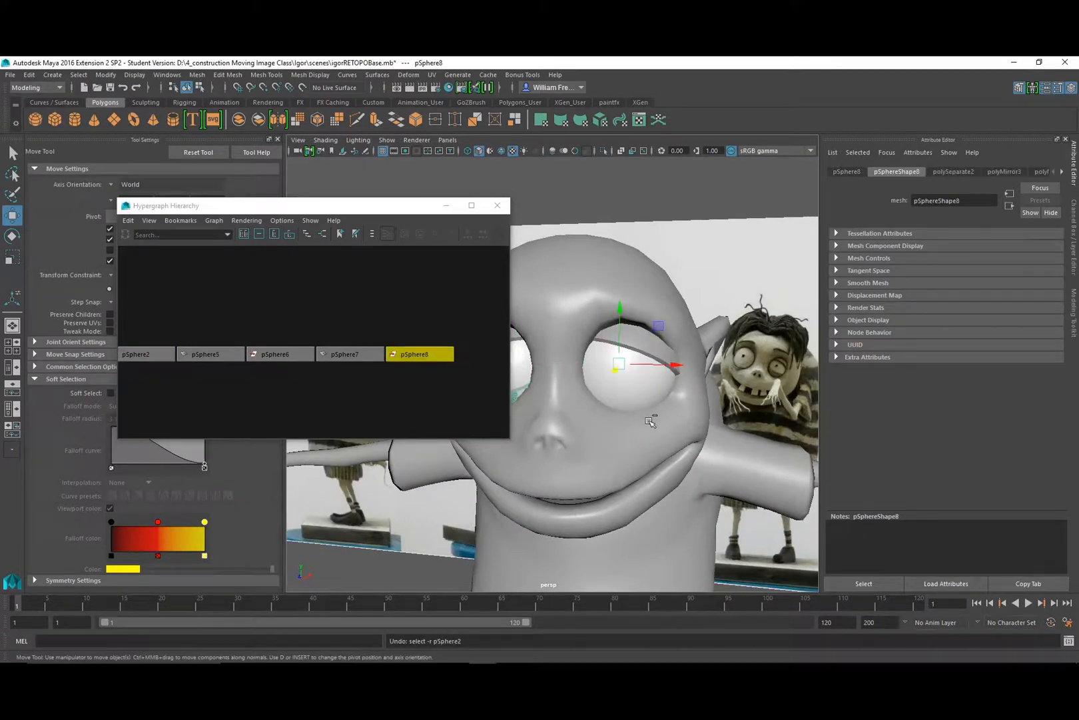
{"action": "key", "text": "ctrl+z"}
{"action": "key", "text": "ctrl+z"}
{"action": "key", "text": "ctrl+z"}
{"action": "key", "text": "ctrl+z"}
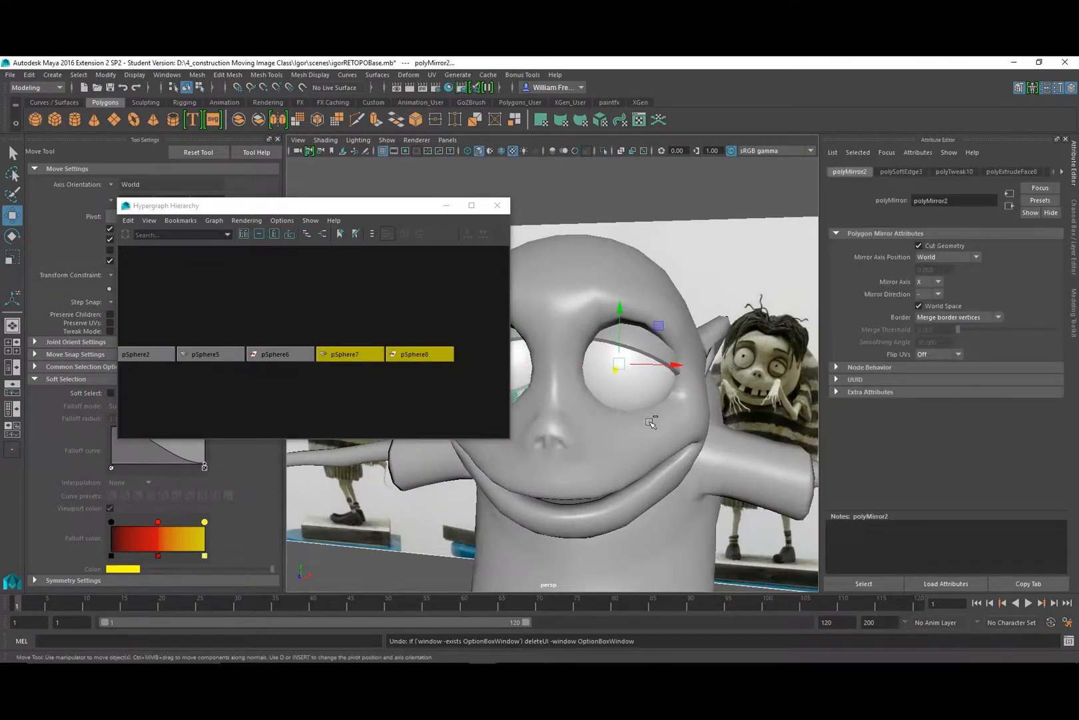
{"action": "key", "text": "ctrl+z"}
{"action": "key", "text": "ctrl+z"}
Select the original upper and lower eyelids together and close the Hypergraph Hierarchy.
{"action": "left_click", "coordinate": [760, 191]}
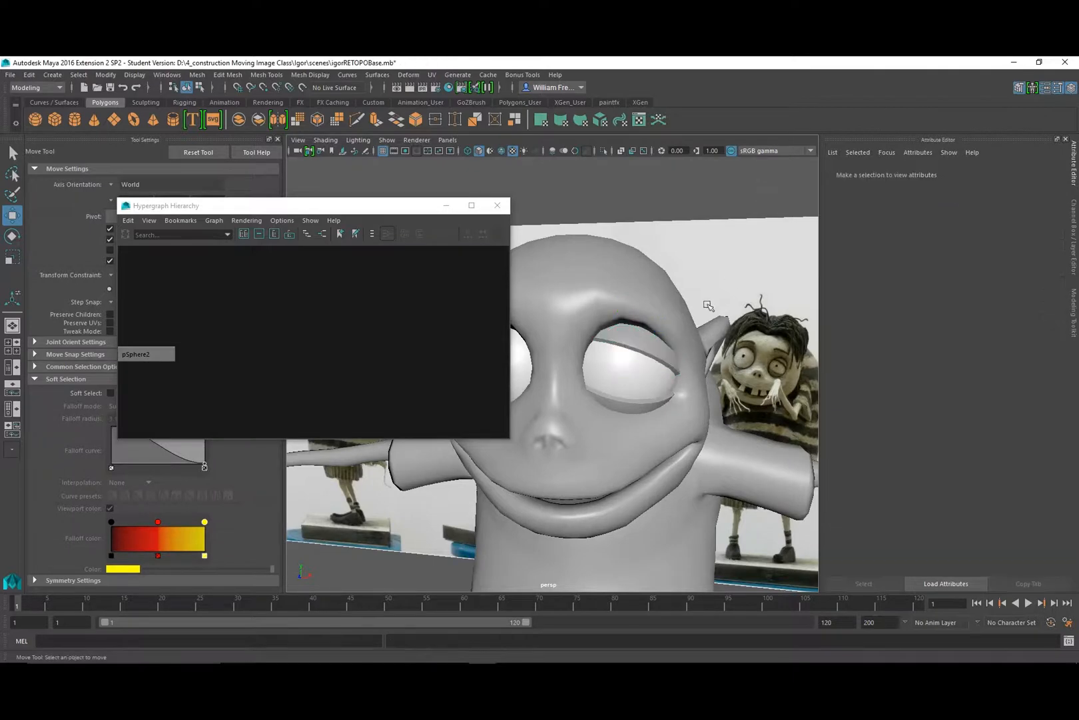
{"action": "left_click", "coordinate": [651, 360]}
{"action": "left_click", "coordinate": [637, 403]}
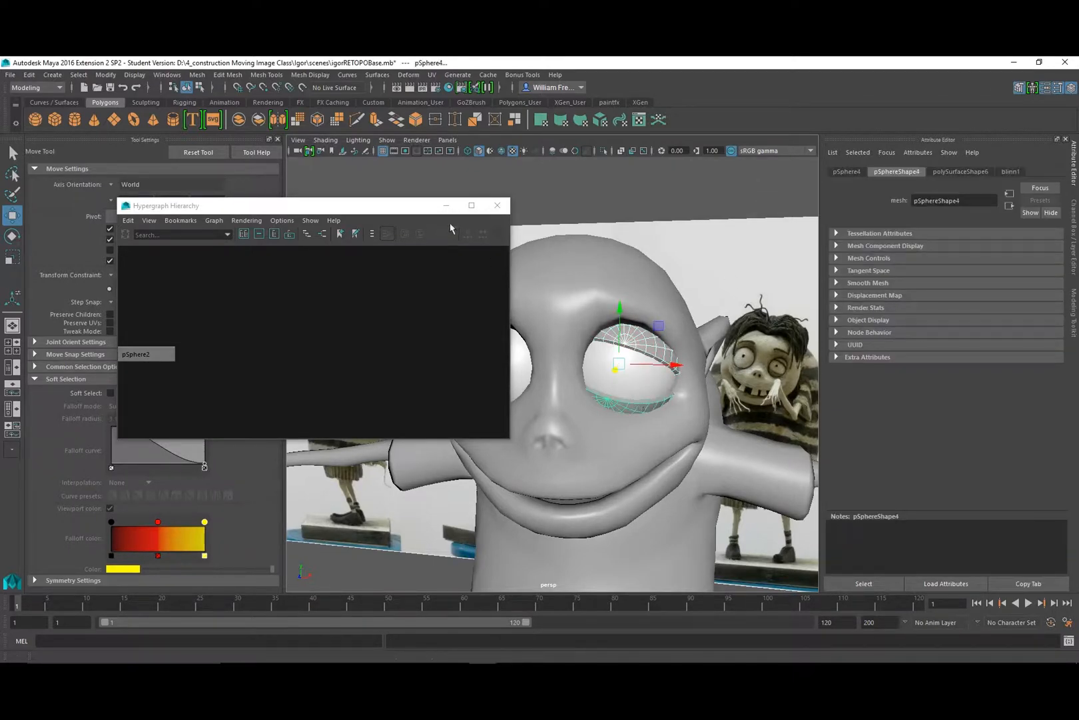
{"action": "left_click", "coordinate": [497, 207]}
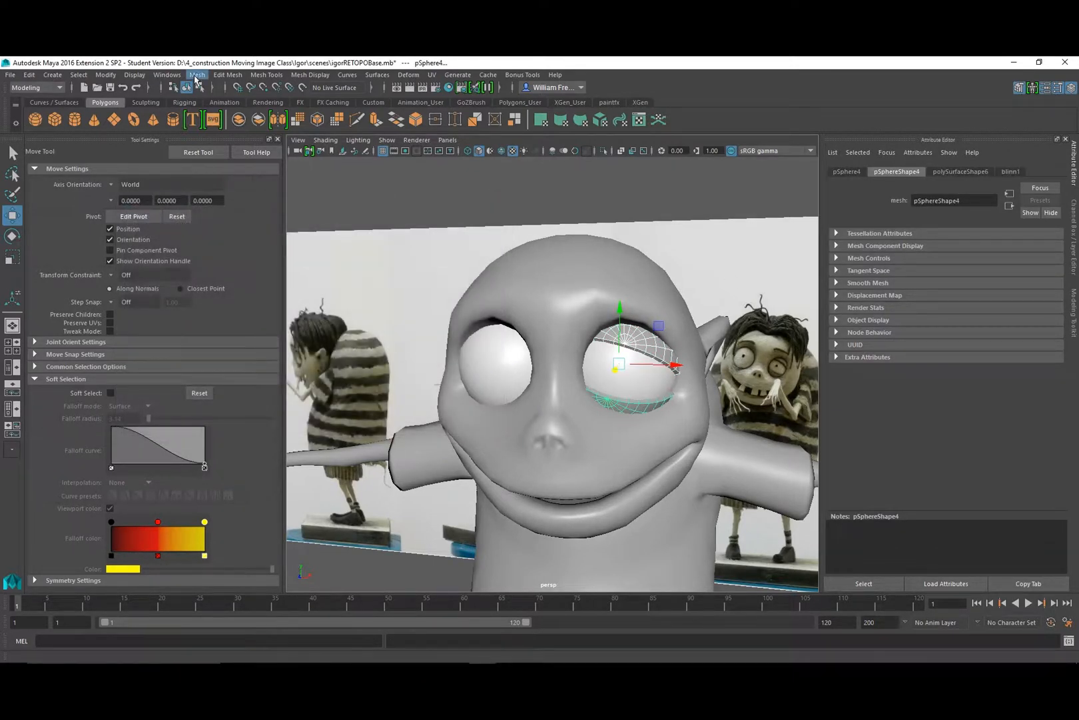
Mirror both eyelids across the World X axis with Cut Geometry off and Geometry Type set to Copy.
{"action": "left_click", "coordinate": [197, 75]}
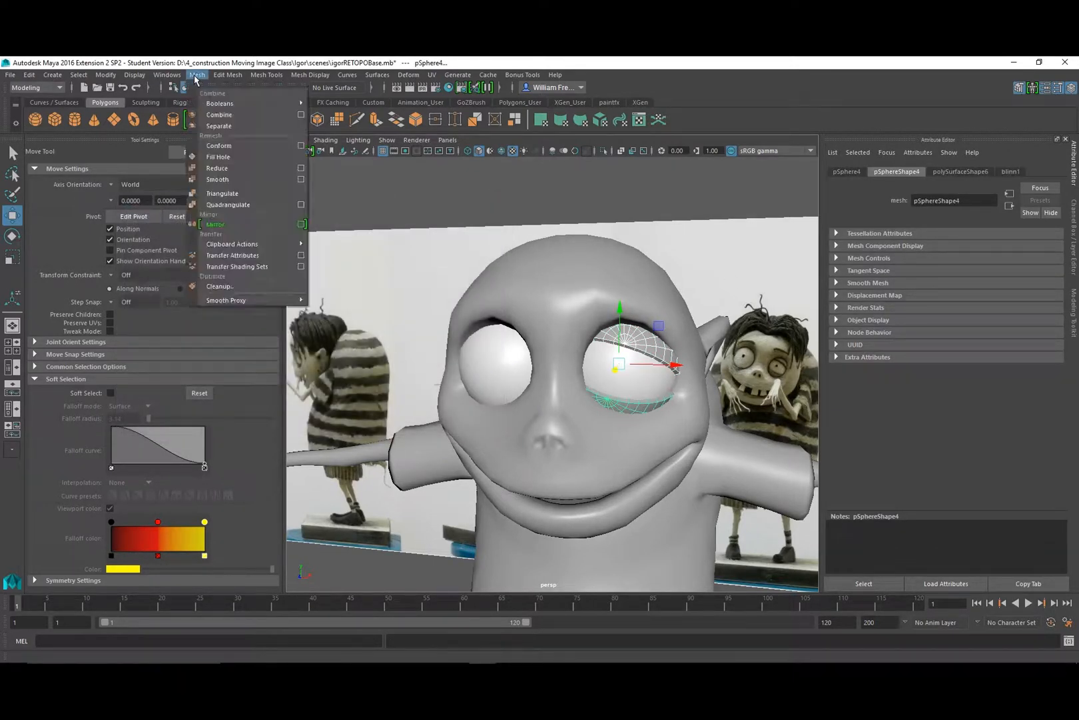
{"action": "left_click", "coordinate": [301, 224]}
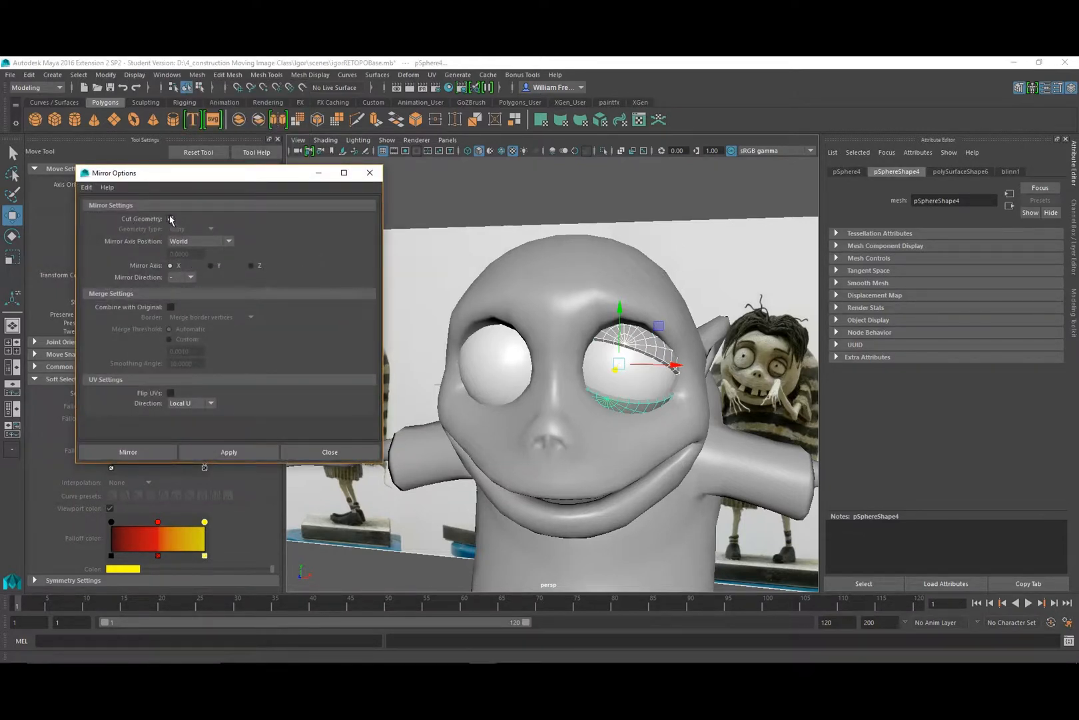
{"action": "left_click", "coordinate": [170, 218]}
{"action": "left_click", "coordinate": [212, 230]}
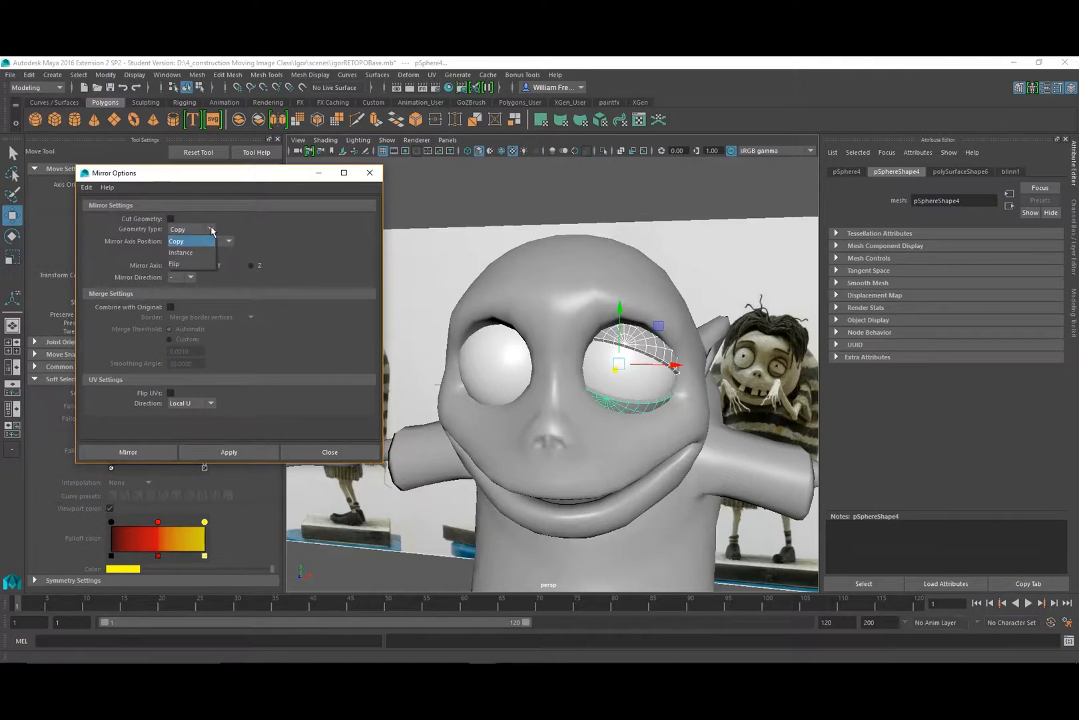
{"action": "left_click", "coordinate": [184, 243]}
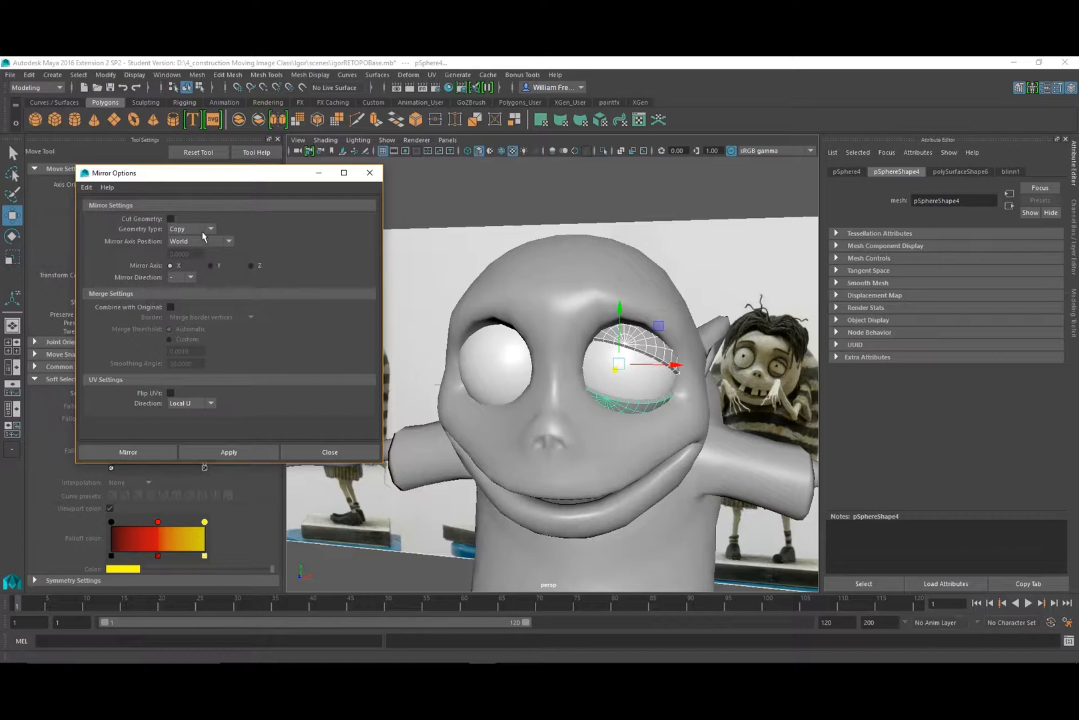
{"action": "left_click", "coordinate": [212, 229]}
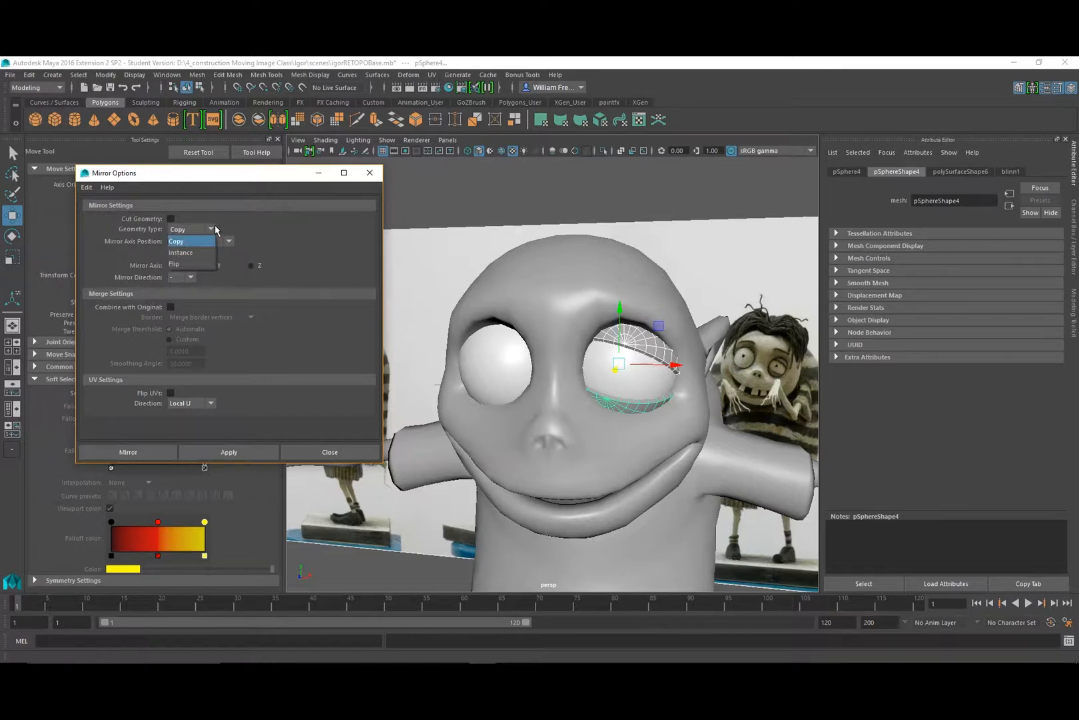
{"action": "left_click", "coordinate": [193, 242]}
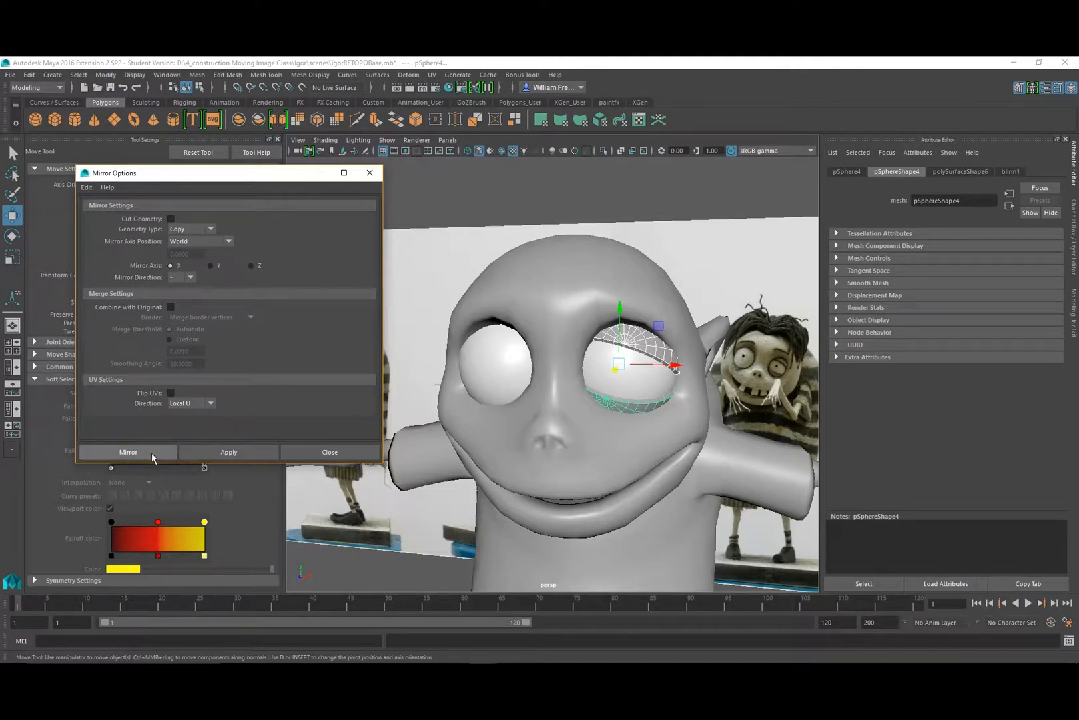
{"action": "left_click", "coordinate": [128, 452]}
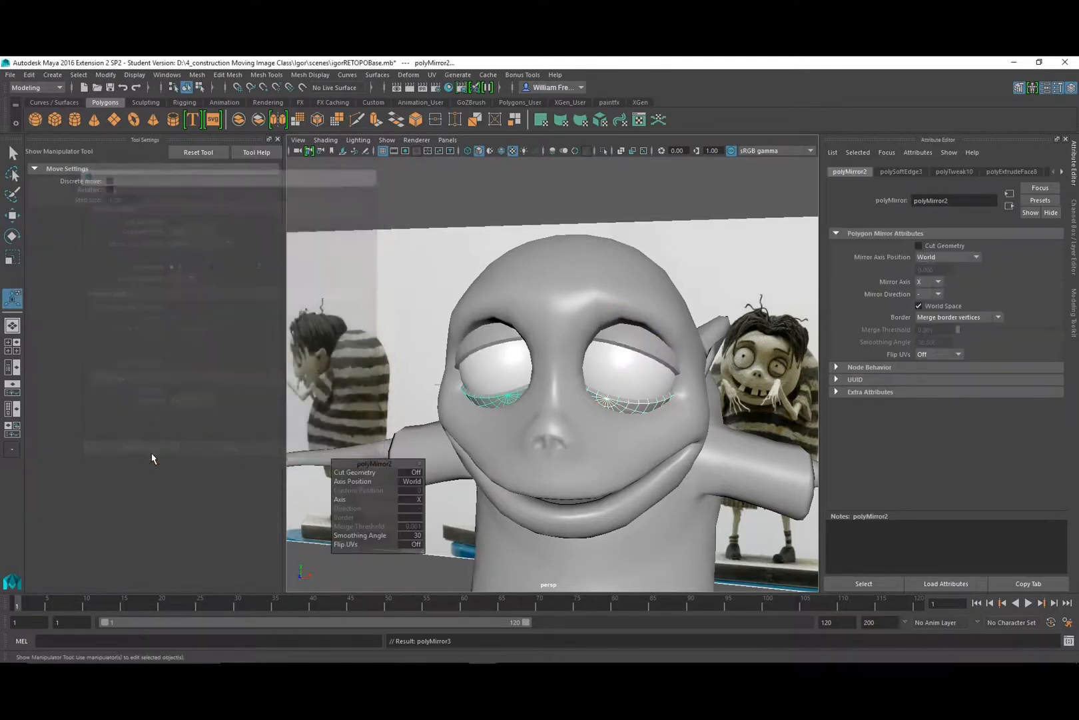
Select both mirrored eyelids, pull them forward out of the face to check their geometry, and undo that move.
{"action": "left_click", "coordinate": [494, 404]}
{"action": "left_click", "coordinate": [468, 335], "text": "shift"}
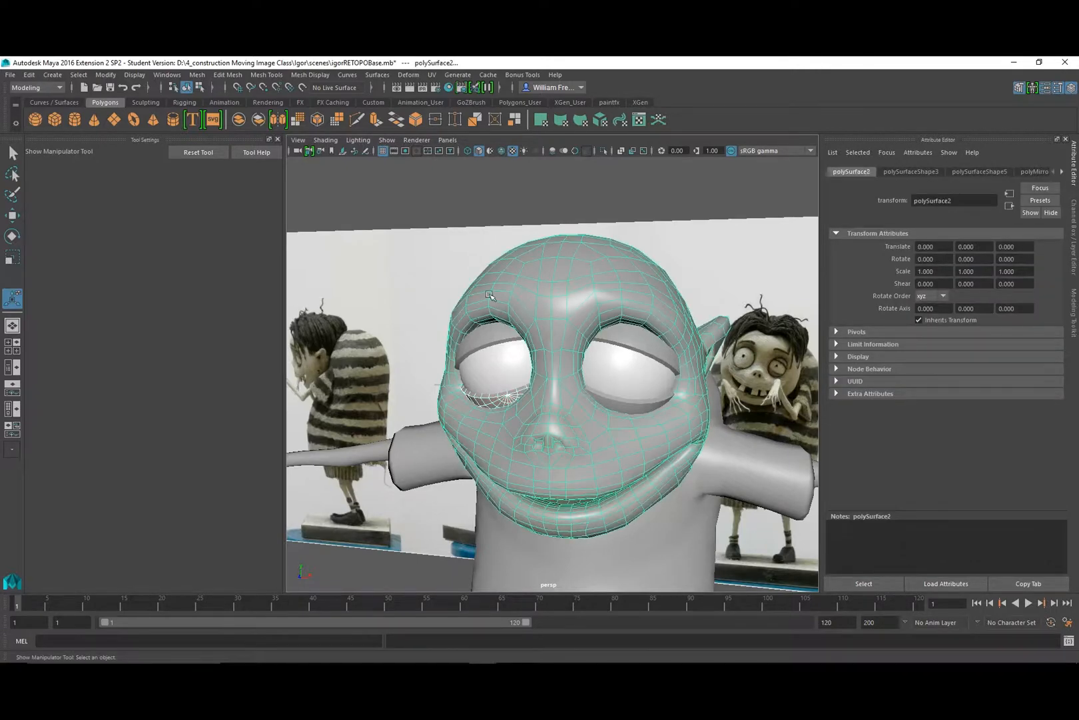
{"action": "left_click", "coordinate": [489, 335]}
{"action": "left_click", "coordinate": [493, 405], "text": "shift"}
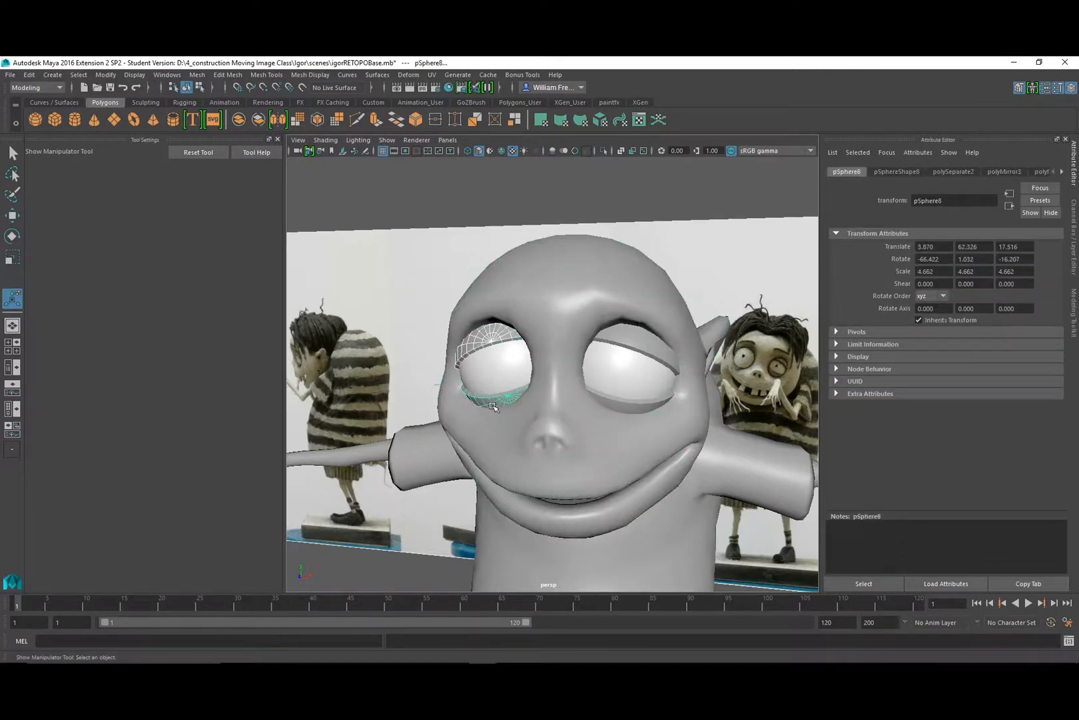
{"action": "key", "text": "w"}
{"action": "left_click_drag", "start_coordinate": [493, 406], "coordinate": [460, 546], "text": "alt"}
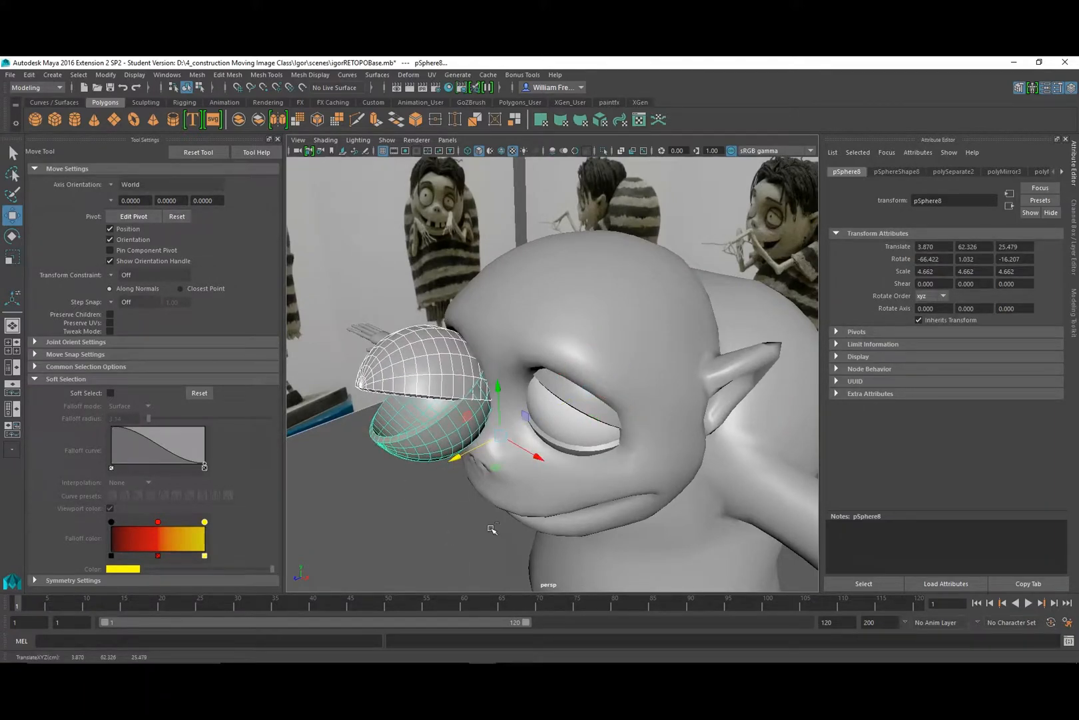
{"action": "key", "text": "ctrl+z"}
{"action": "left_click_drag", "start_coordinate": [372, 540], "coordinate": [519, 424], "text": "alt"}
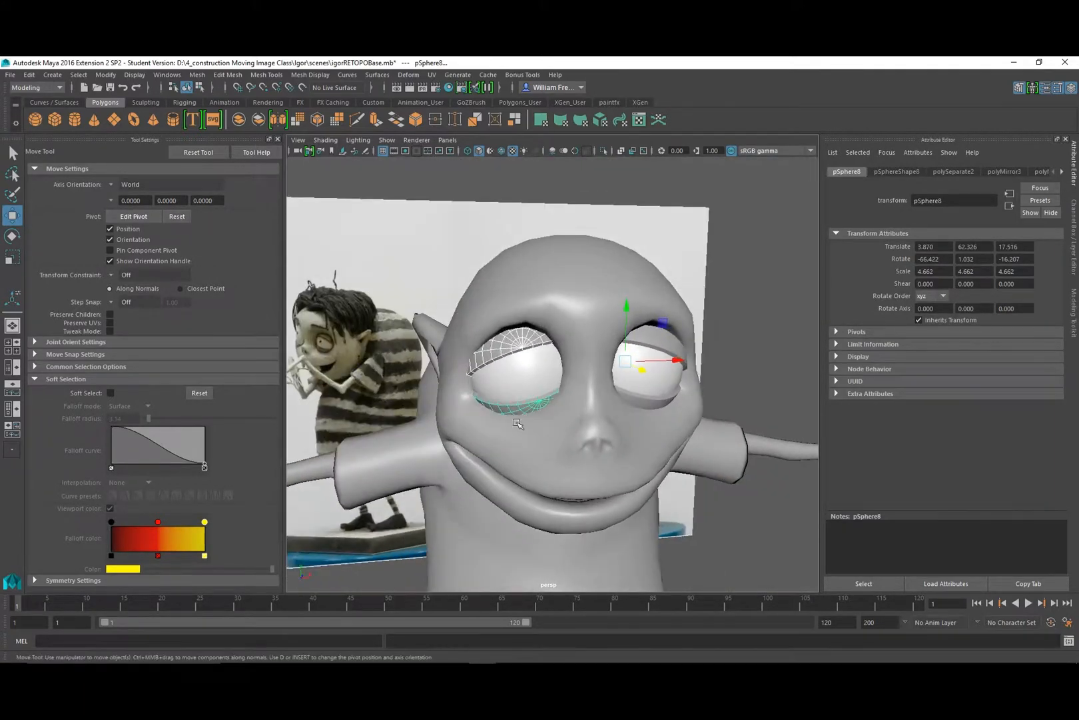
Deselect the eyelids, check the whole character, and save the scene, accepting the student version notice.
{"action": "left_click", "coordinate": [777, 283]}
{"action": "left_click_drag", "start_coordinate": [777, 283], "coordinate": [728, 412], "text": "alt"}
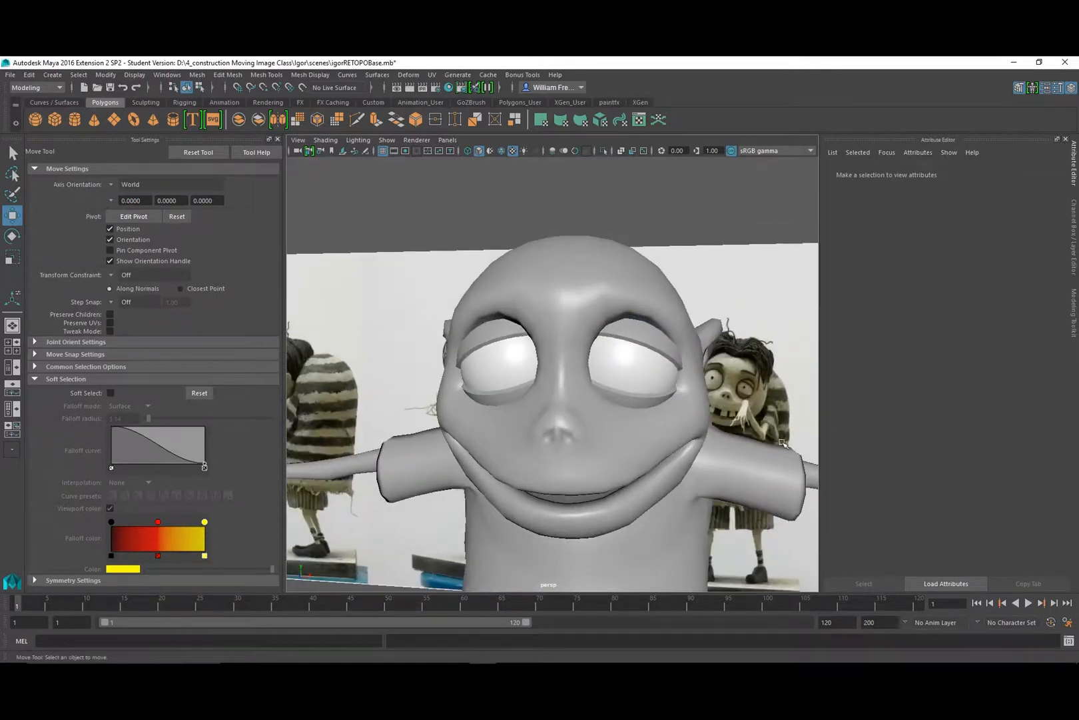
{"action": "right_click_drag", "start_coordinate": [745, 421], "coordinate": [632, 403], "text": "alt"}
{"action": "left_click_drag", "start_coordinate": [537, 406], "coordinate": [602, 427], "text": "alt"}
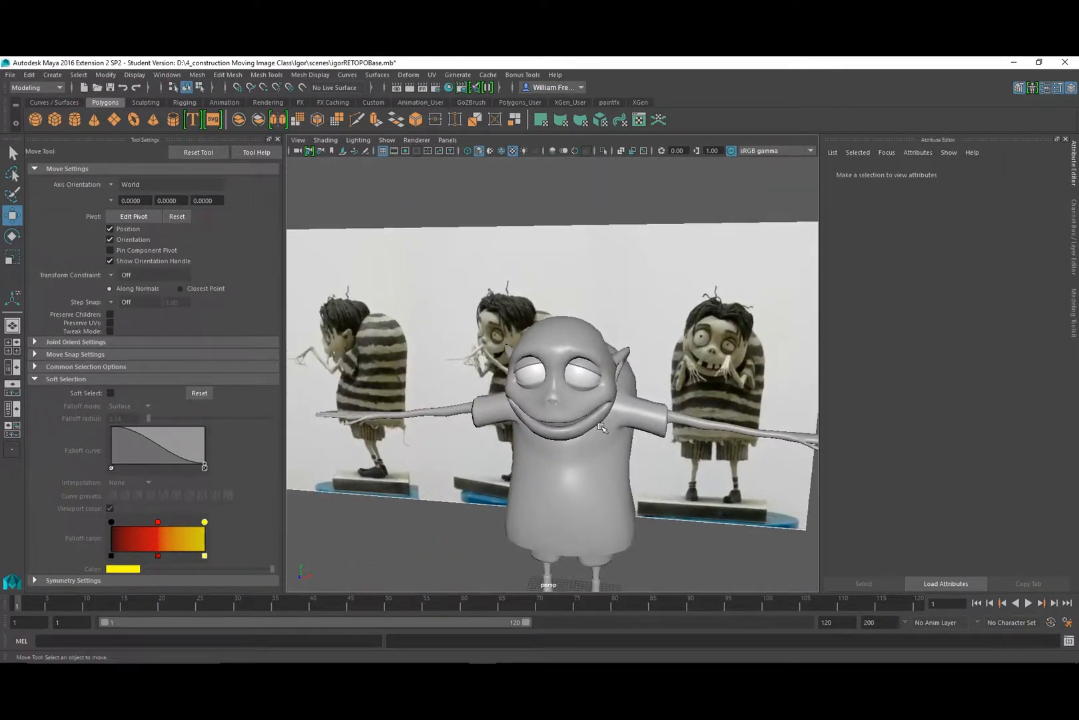
{"action": "left_click", "coordinate": [10, 75]}
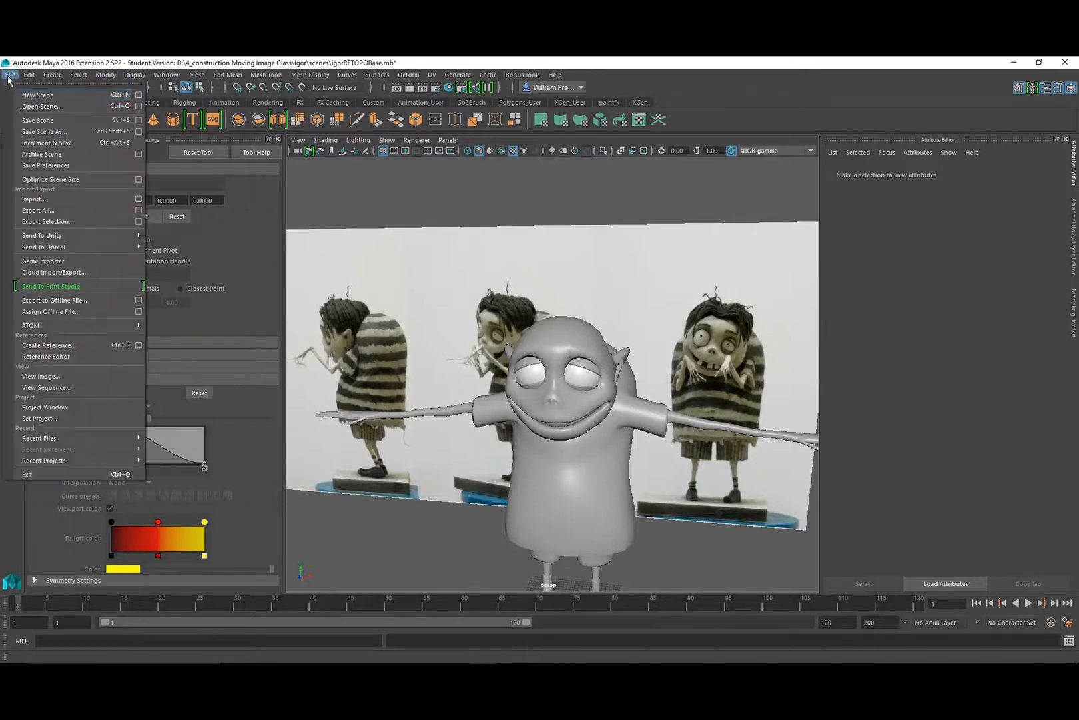
{"action": "left_click", "coordinate": [30, 119]}
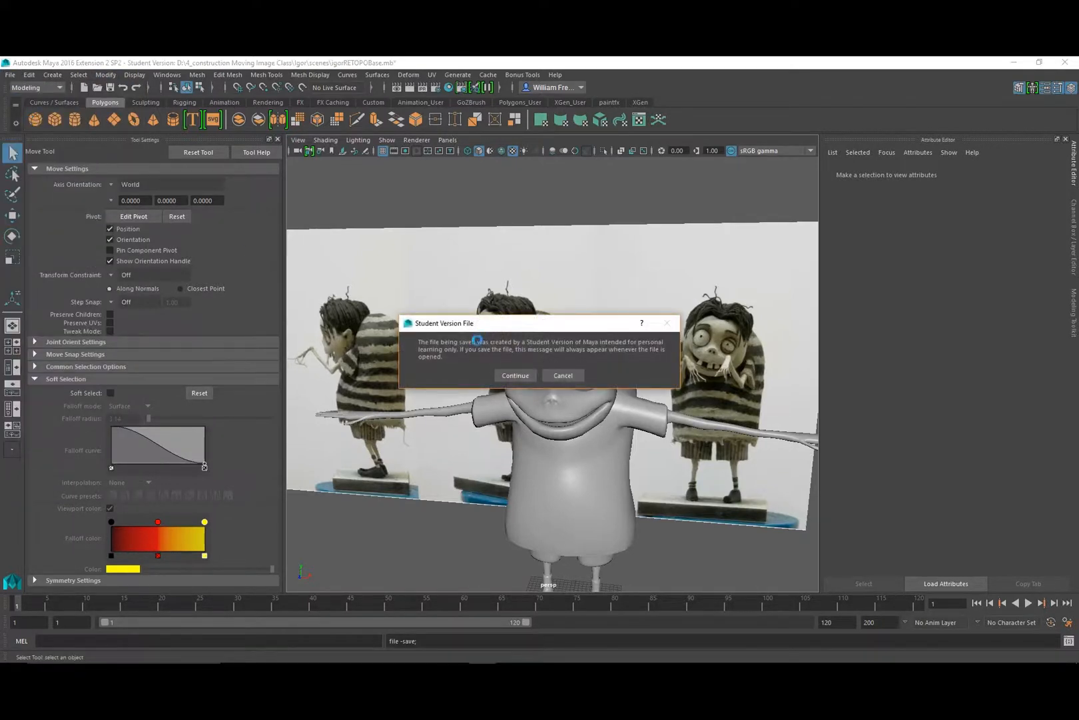
{"action": "left_click", "coordinate": [514, 376]}
{"action": "key", "text": "w"}
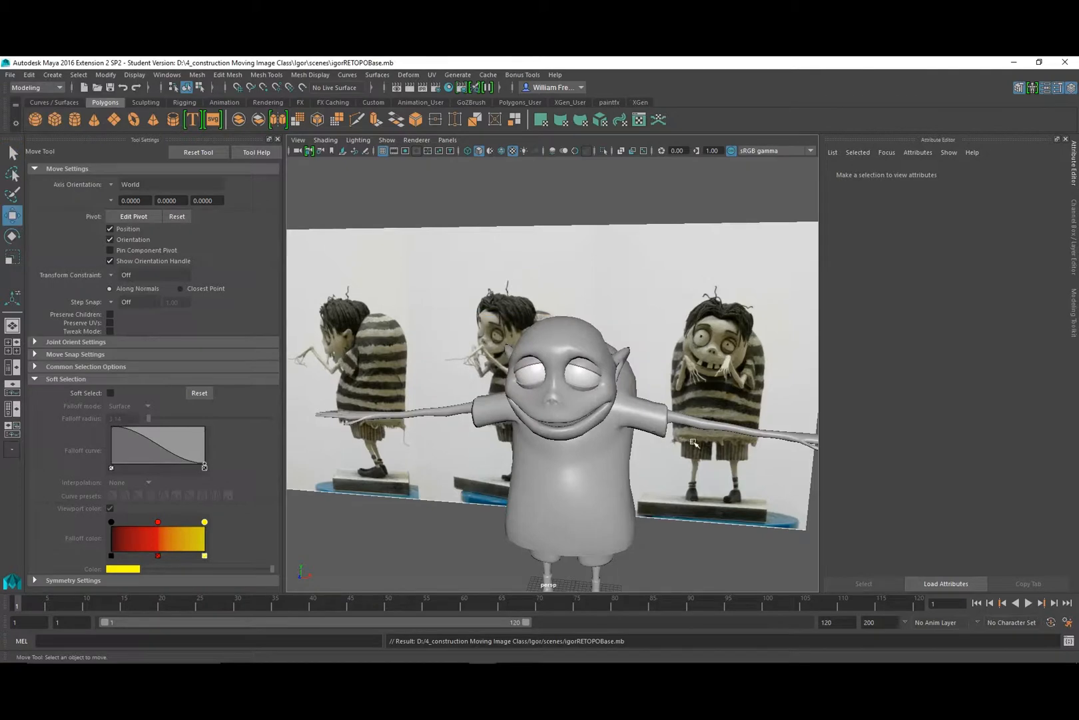
Select the character's head mesh.
{"action": "left_click_drag", "start_coordinate": [718, 395], "coordinate": [561, 377], "text": "alt"}
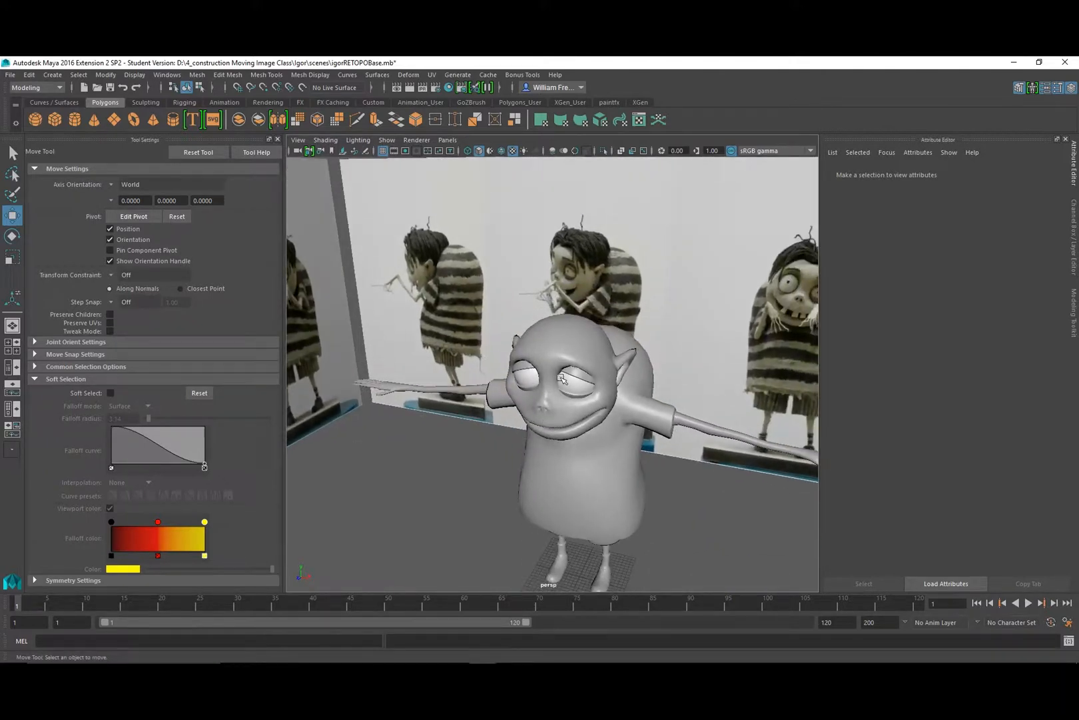
{"action": "left_click", "coordinate": [549, 337]}
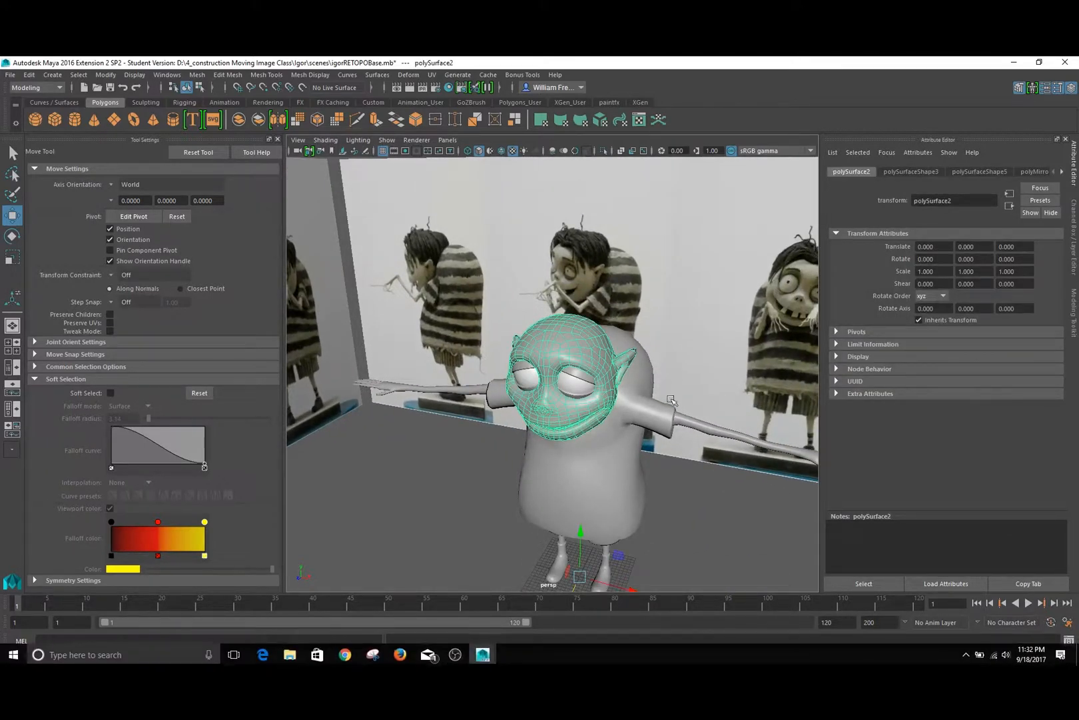
Make the selected head mesh a live surface.
{"action": "scroll", "coordinate": [614, 358], "scroll_direction": "up", "scroll_amount": 3}
{"action": "scroll", "coordinate": [614, 358], "scroll_direction": "up", "scroll_amount": 3}
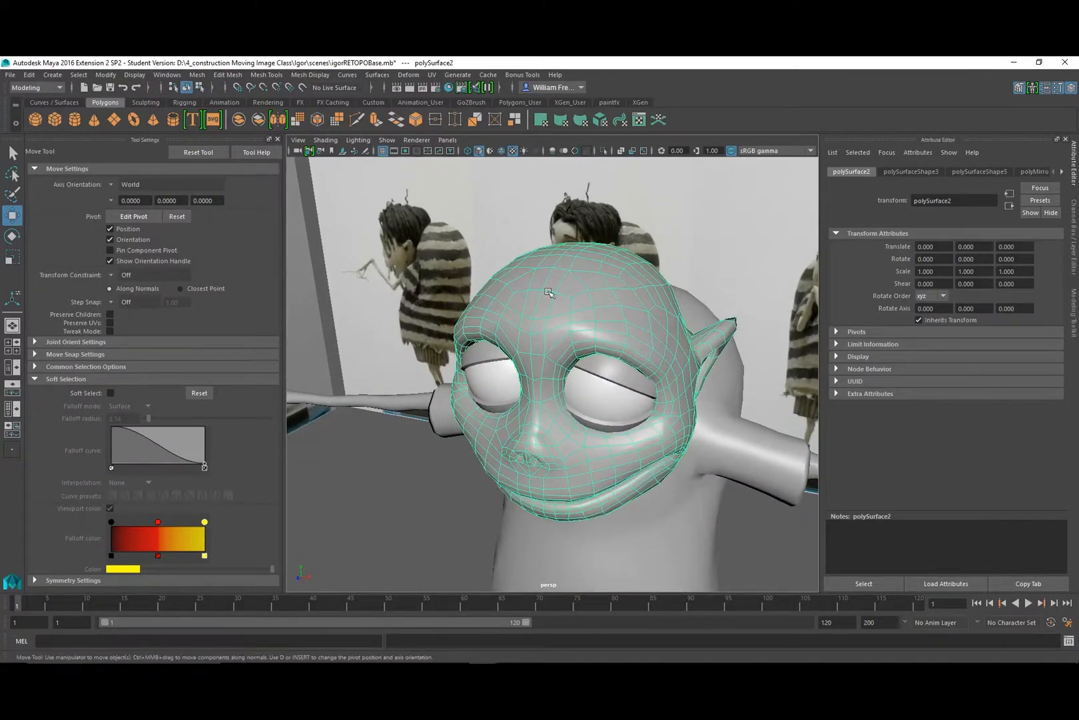
{"action": "left_click_drag", "start_coordinate": [503, 291], "coordinate": [532, 285], "text": "alt"}
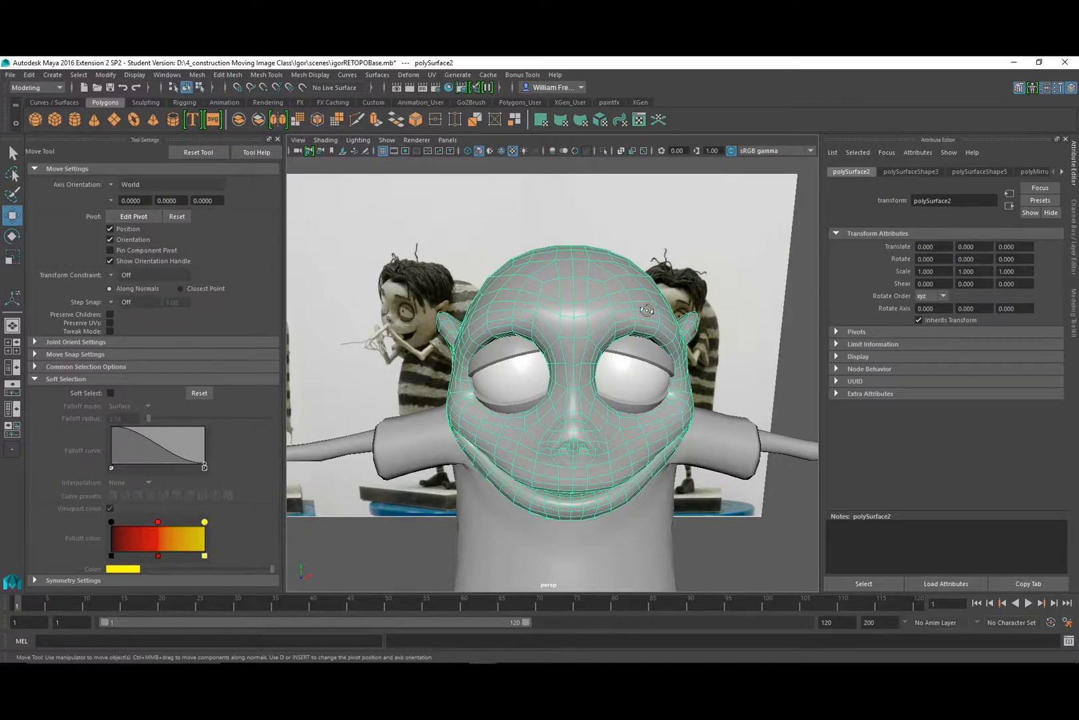
{"action": "left_click_drag", "start_coordinate": [643, 311], "coordinate": [622, 322], "text": "alt"}
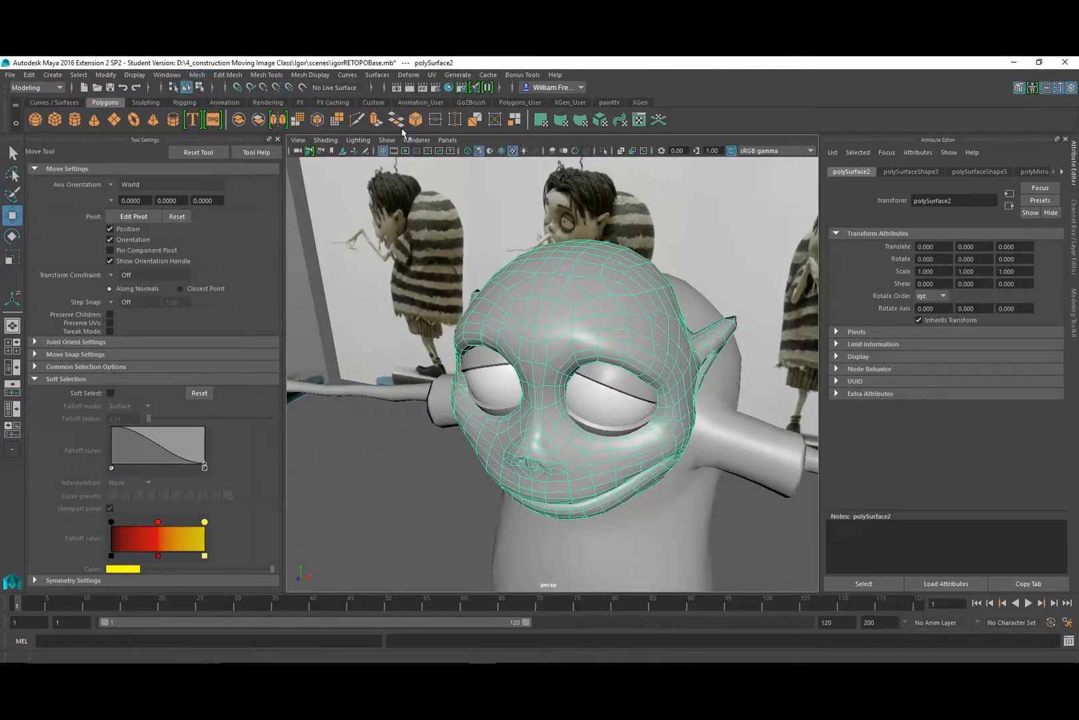
{"action": "left_click", "coordinate": [290, 90]}
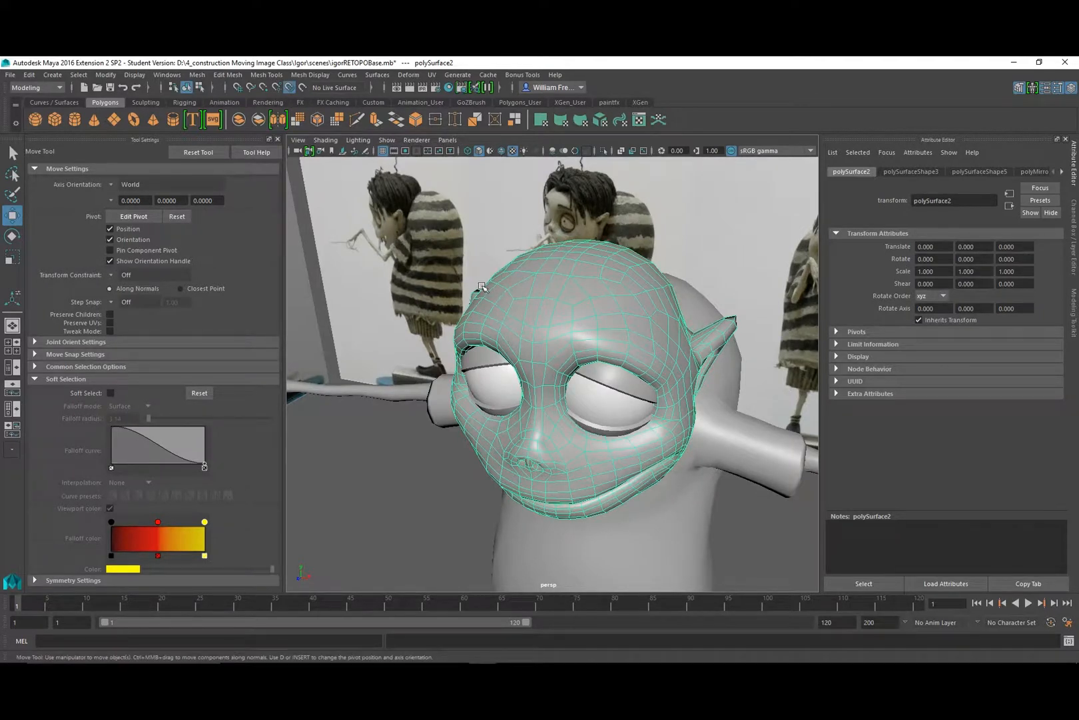
{"action": "left_click", "coordinate": [302, 87]}
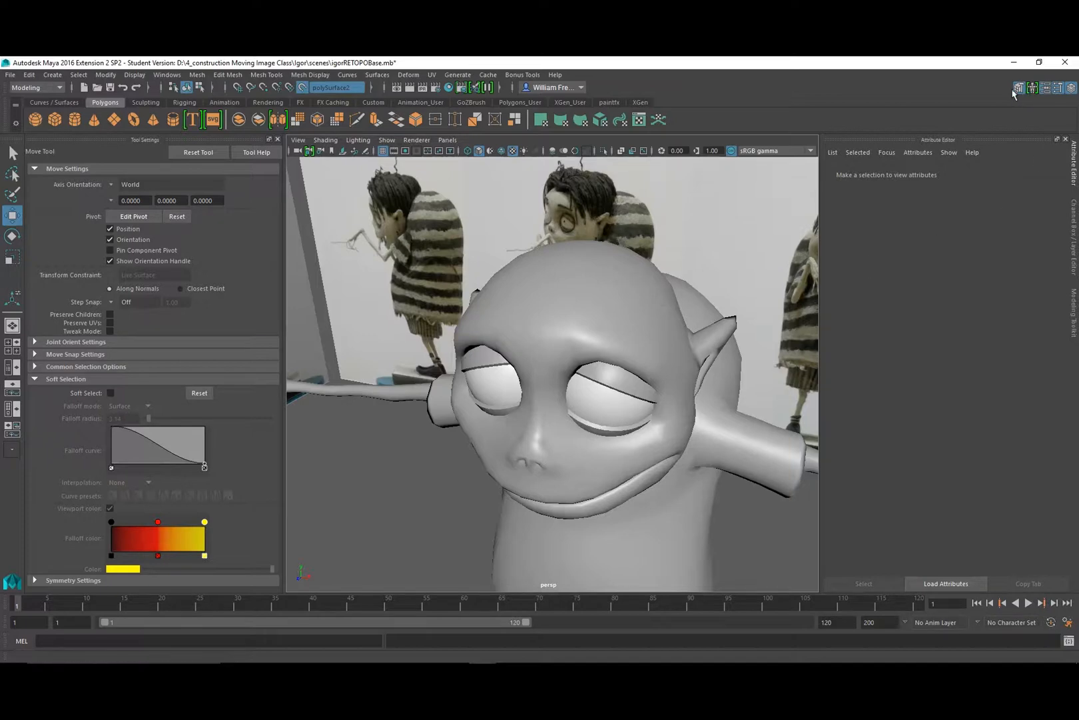
Start Quad Draw and create a first quad in the middle of the forehead on the live head surface.
{"action": "left_click", "coordinate": [1074, 313]}
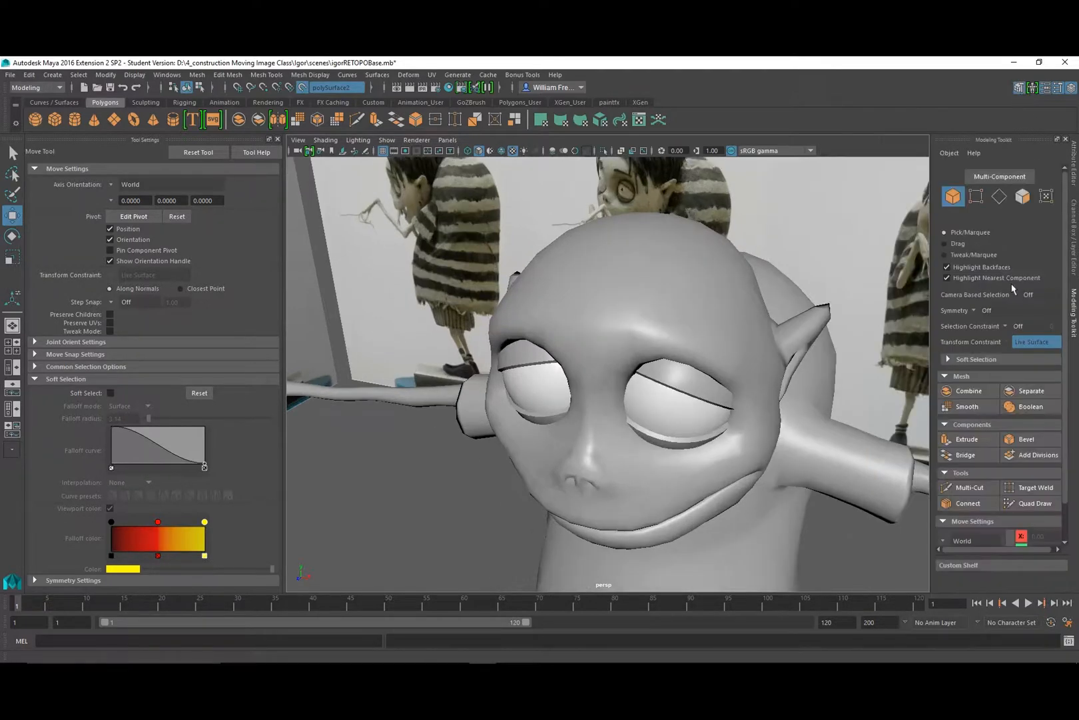
{"action": "left_click", "coordinate": [1020, 505]}
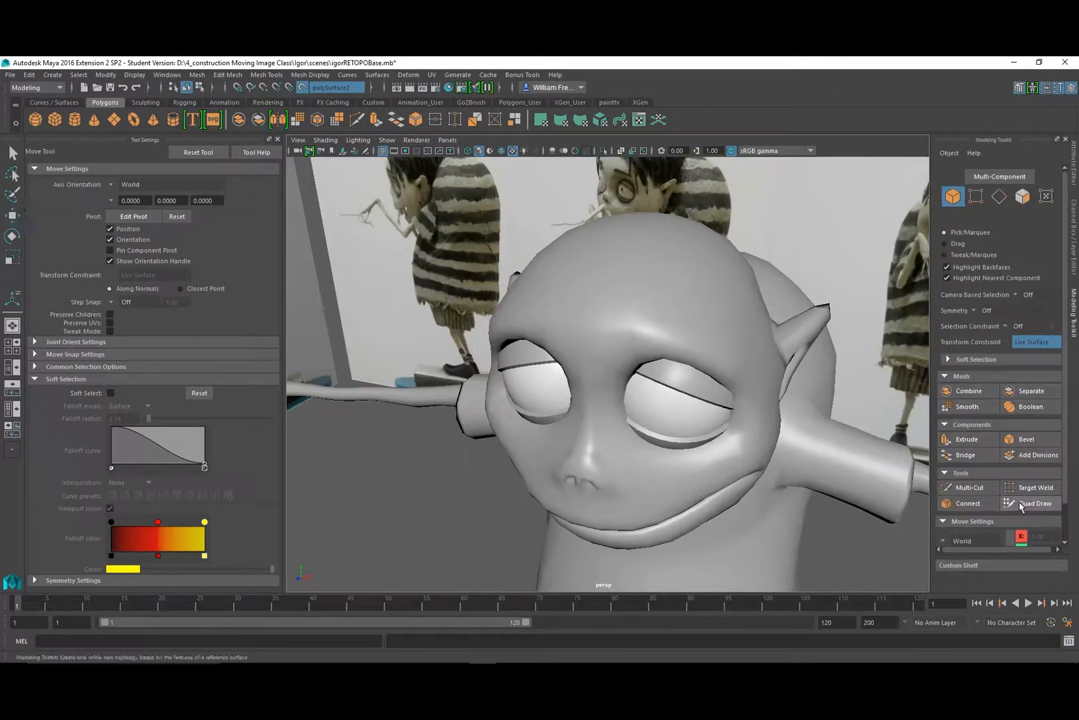
{"action": "mouse_move", "coordinate": [623, 301]}
{"action": "left_mouse_down", "text": "alt"}
{"action": "mouse_move", "coordinate": [612, 313]}
{"action": "mouse_move", "coordinate": [618, 304]}
{"action": "left_mouse_up", "text": "alt"}
{"action": "middle_click_drag", "start_coordinate": [618, 304], "coordinate": [596, 330], "text": "alt"}
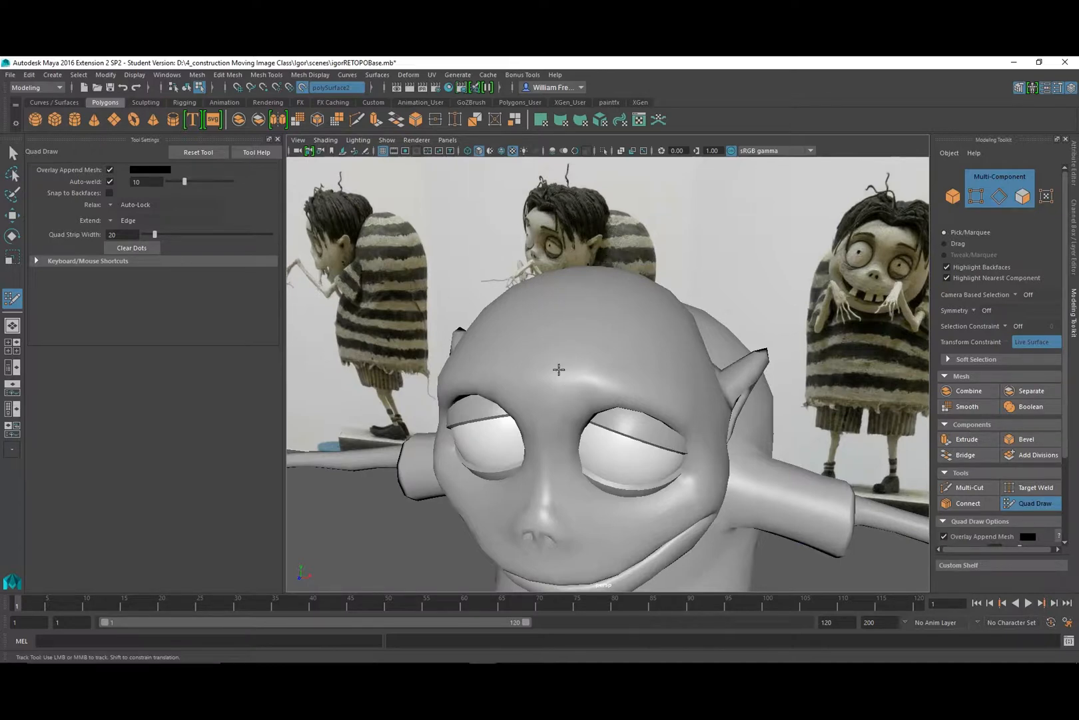
{"action": "left_click_drag", "start_coordinate": [555, 358], "coordinate": [568, 345], "text": "alt"}
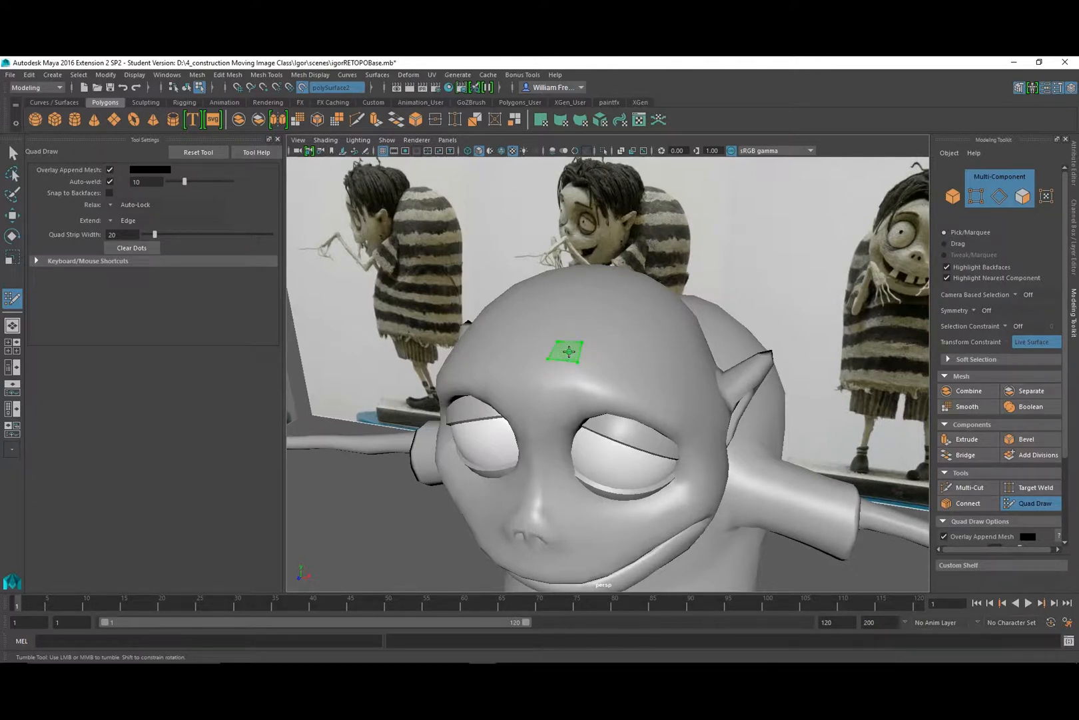
{"action": "left_click", "coordinate": [568, 361], "text": "shift"}
Extend the forehead quad into a single strip of quads running across the head to just above the ear.
{"action": "mouse_move", "coordinate": [574, 373]}
{"action": "left_mouse_down", "text": "alt"}
{"action": "mouse_move", "coordinate": [605, 365]}
{"action": "mouse_move", "coordinate": [606, 329]}
{"action": "mouse_move", "coordinate": [616, 389]}
{"action": "mouse_move", "coordinate": [615, 360]}
{"action": "mouse_move", "coordinate": [547, 364]}
{"action": "mouse_move", "coordinate": [617, 367]}
{"action": "mouse_move", "coordinate": [592, 375]}
{"action": "mouse_move", "coordinate": [550, 366]}
{"action": "left_mouse_up", "text": "alt"}
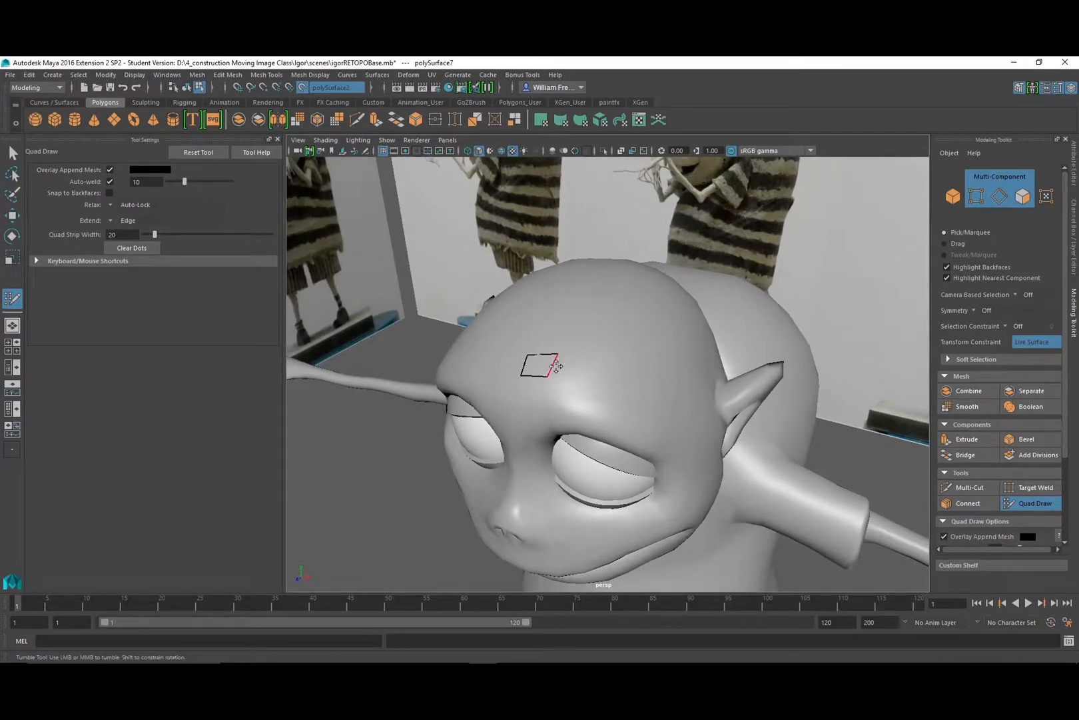
{"action": "mouse_move", "coordinate": [557, 367]}
{"action": "left_mouse_down"}
{"action": "mouse_move", "coordinate": [636, 366]}
{"action": "mouse_move", "coordinate": [706, 417]}
{"action": "mouse_move", "coordinate": [609, 406]}
{"action": "left_mouse_up"}
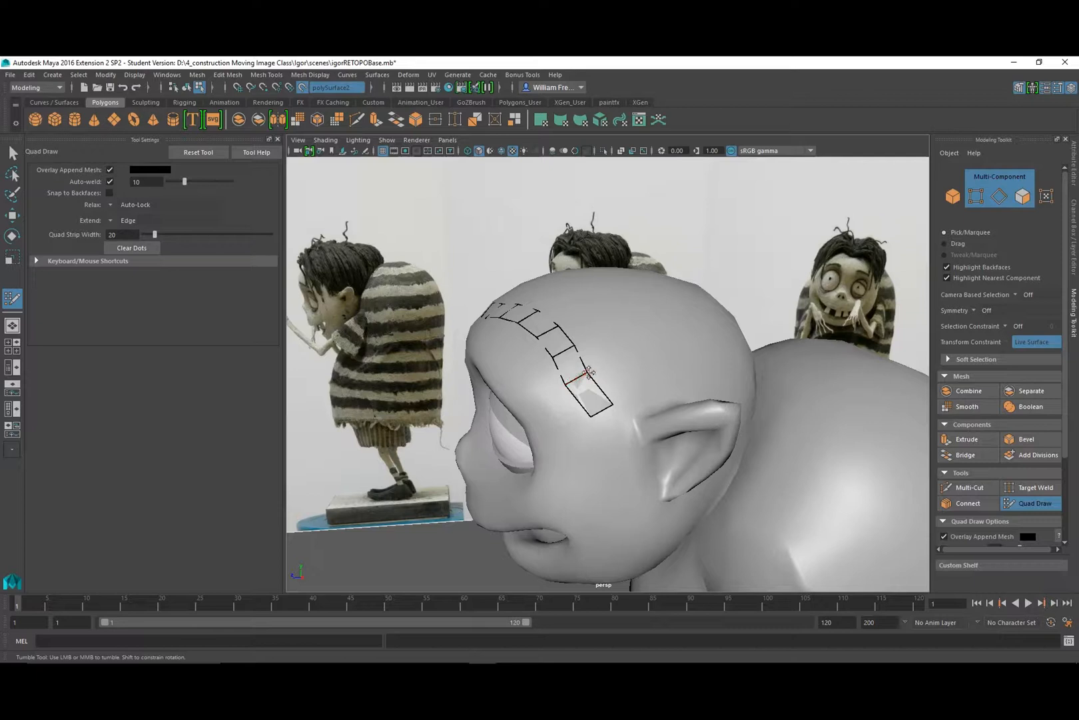
{"action": "left_click_drag", "start_coordinate": [587, 369], "coordinate": [603, 407]}
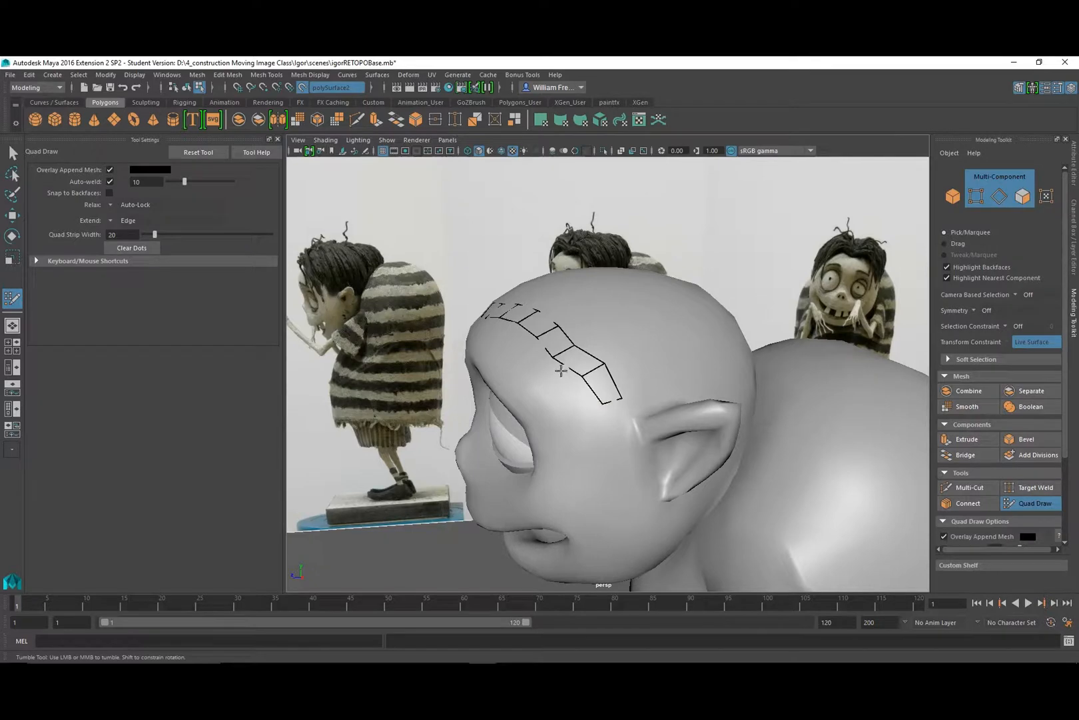
Adjust the edges of the forehead strip so its quads follow the curve of the head more evenly.
{"action": "mouse_move", "coordinate": [603, 386]}
{"action": "left_mouse_down", "text": "alt"}
{"action": "mouse_move", "coordinate": [618, 388]}
{"action": "mouse_move", "coordinate": [597, 384]}
{"action": "left_mouse_up", "text": "alt"}
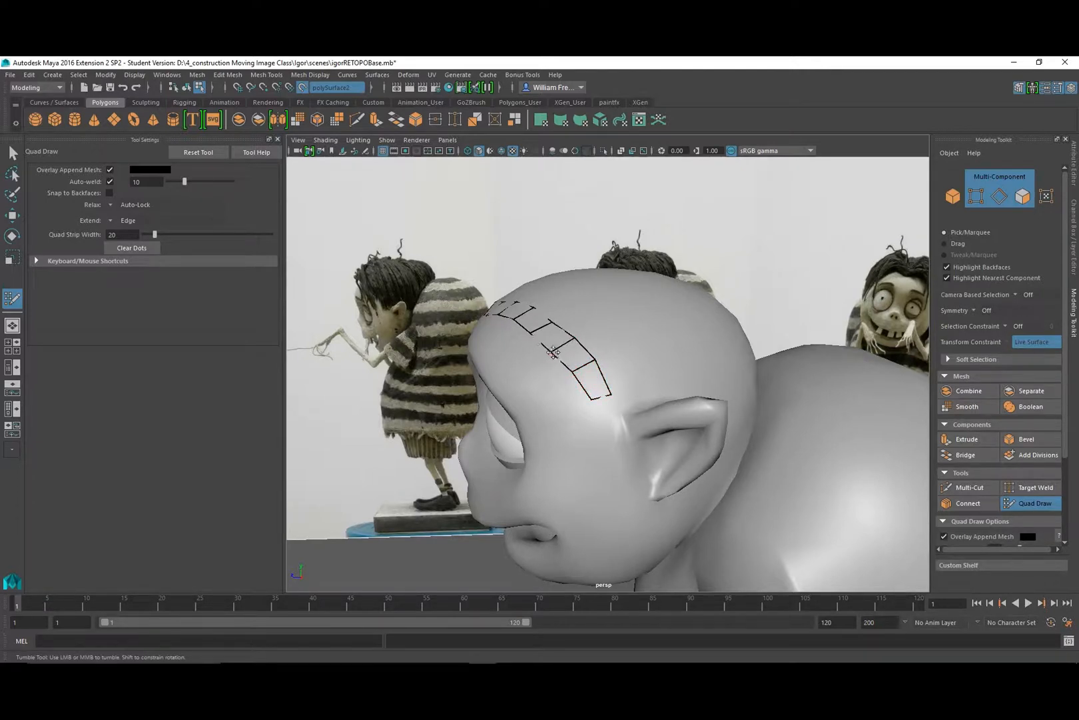
{"action": "left_click_drag", "start_coordinate": [557, 318], "coordinate": [569, 313], "text": "alt"}
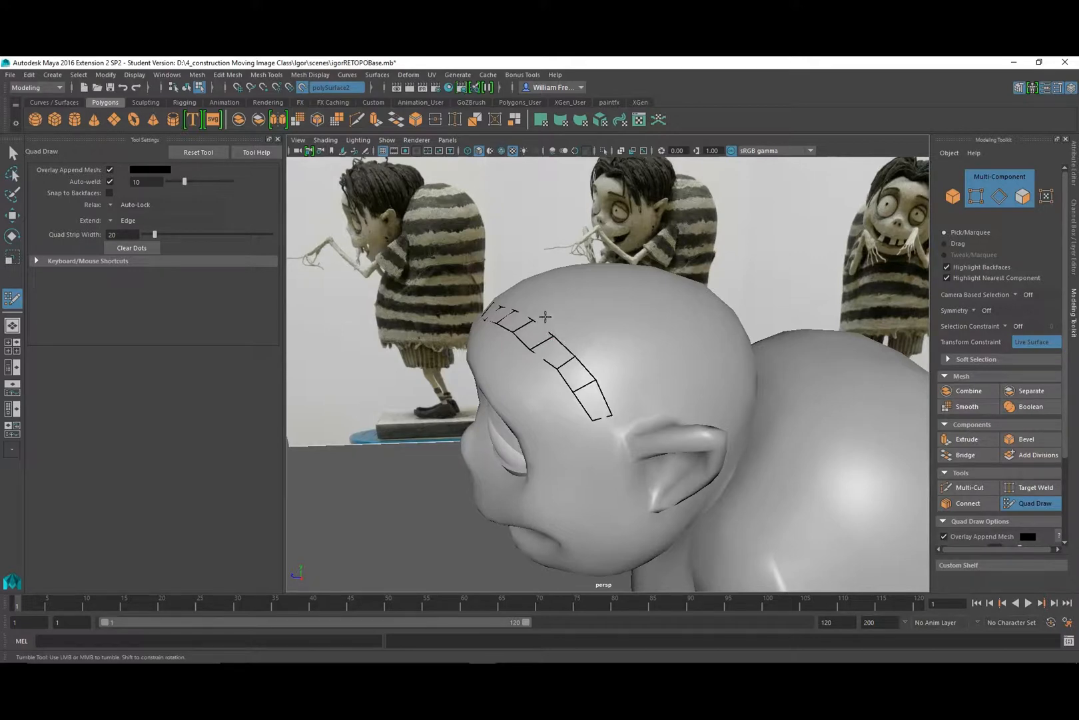
{"action": "mouse_move", "coordinate": [527, 317]}
{"action": "left_mouse_down", "text": "alt"}
{"action": "mouse_move", "coordinate": [546, 303]}
{"action": "mouse_move", "coordinate": [578, 332]}
{"action": "mouse_move", "coordinate": [543, 392]}
{"action": "mouse_move", "coordinate": [542, 383]}
{"action": "left_mouse_up", "text": "alt"}
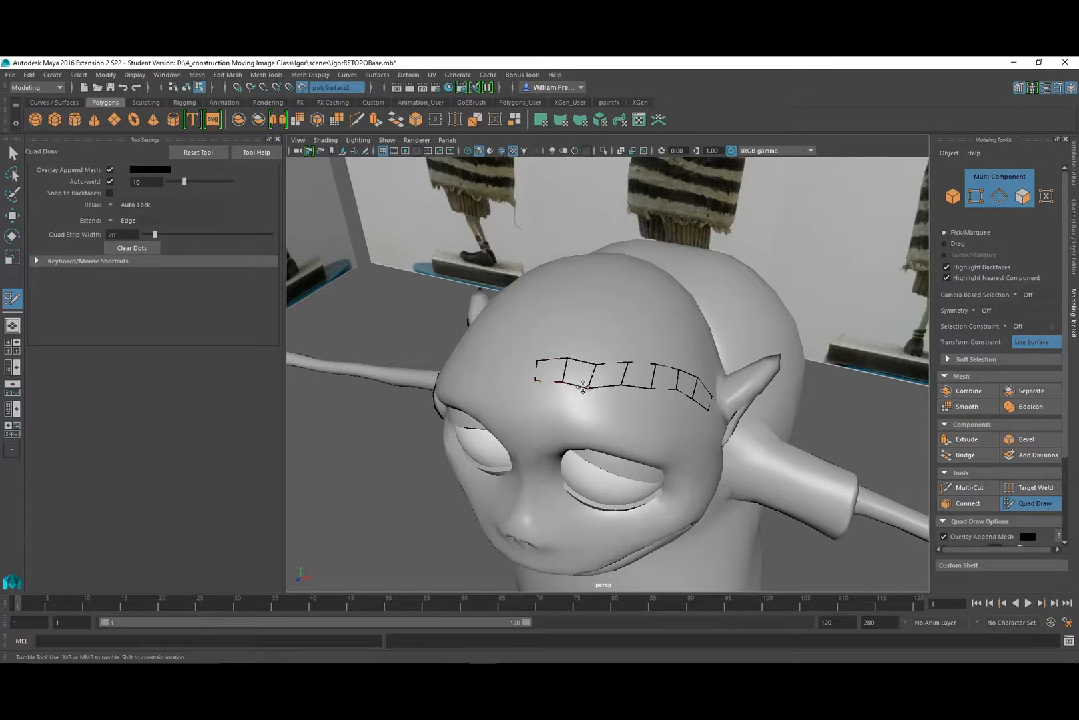
{"action": "mouse_move", "coordinate": [606, 361]}
{"action": "left_mouse_down"}
{"action": "mouse_move", "coordinate": [606, 351]}
{"action": "mouse_move", "coordinate": [607, 376]}
{"action": "left_mouse_up"}
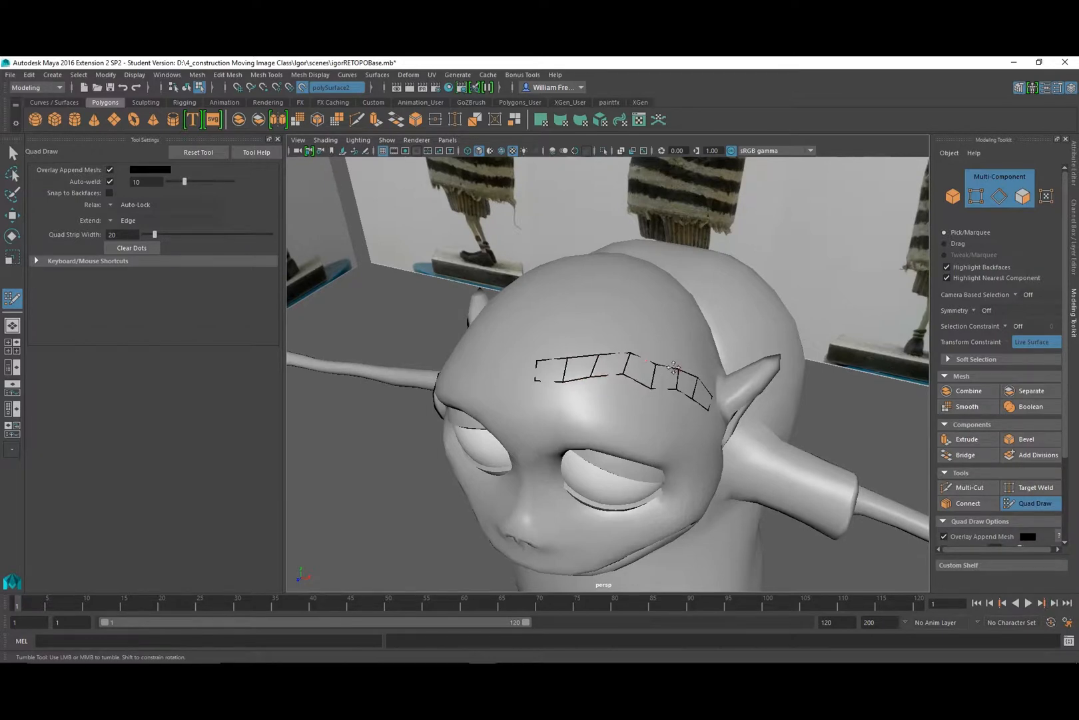
{"action": "mouse_move", "coordinate": [673, 369]}
{"action": "left_mouse_down", "text": "alt"}
{"action": "mouse_move", "coordinate": [566, 371]}
{"action": "mouse_move", "coordinate": [552, 336]}
{"action": "mouse_move", "coordinate": [567, 350]}
{"action": "mouse_move", "coordinate": [543, 364]}
{"action": "mouse_move", "coordinate": [631, 379]}
{"action": "left_mouse_up", "text": "alt"}
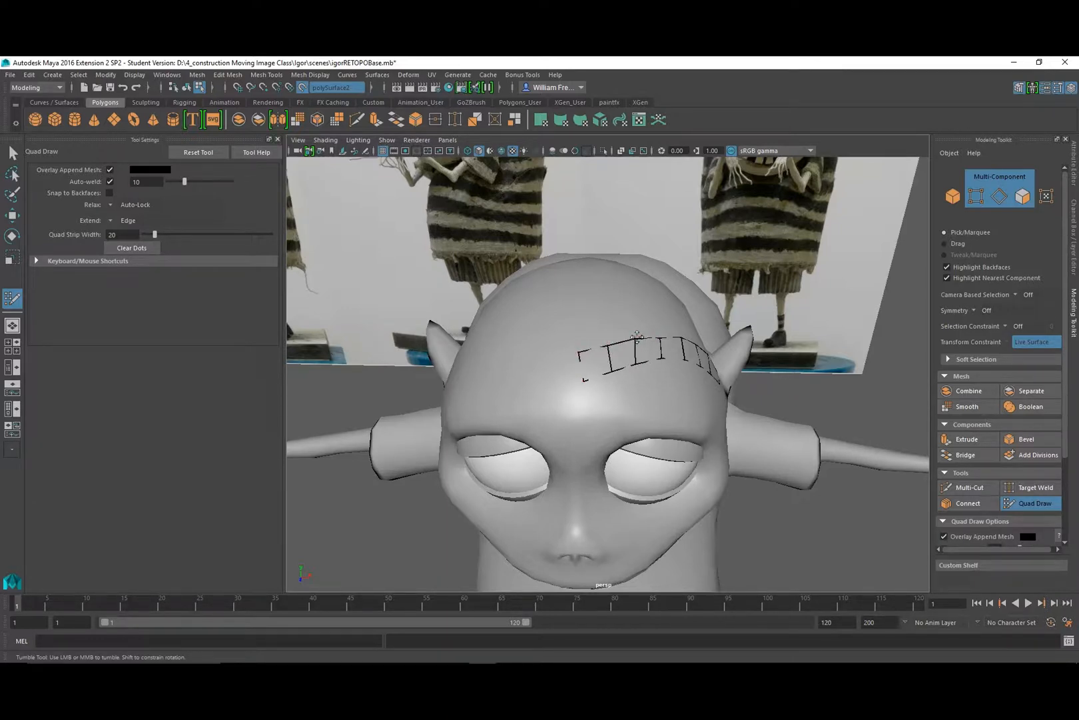
Extend the strip's upper border into a second row of quads and adjust its corner above the ear.
{"action": "left_click_drag", "start_coordinate": [636, 339], "coordinate": [528, 373], "text": "alt"}
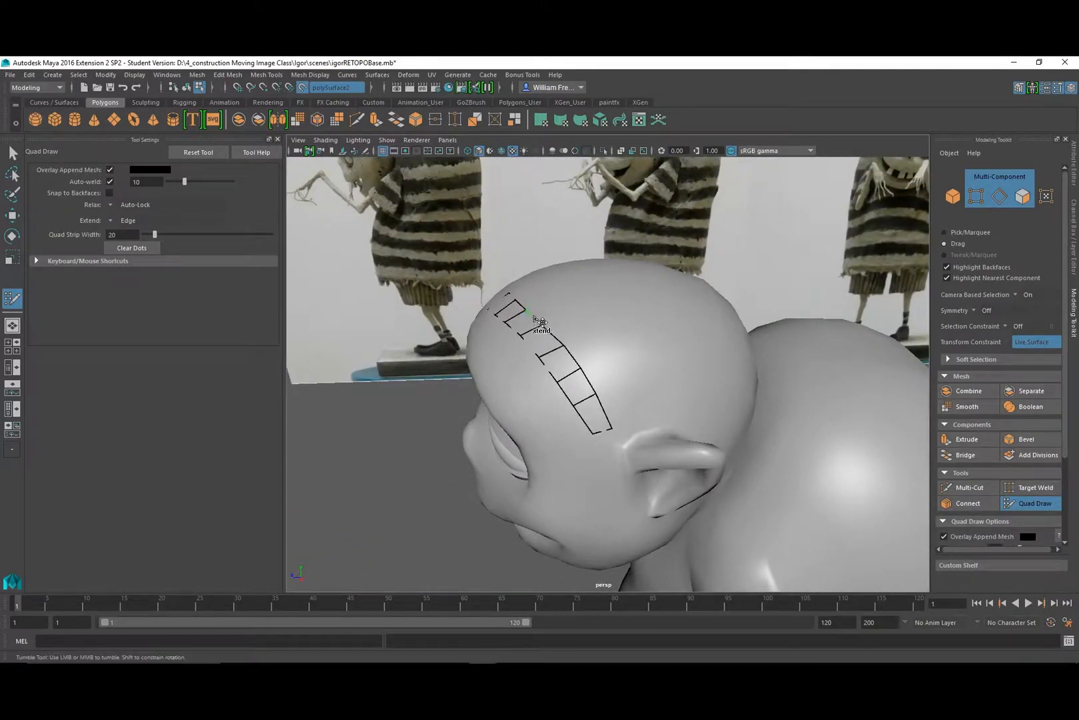
{"action": "left_click_drag", "start_coordinate": [533, 318], "coordinate": [571, 315]}
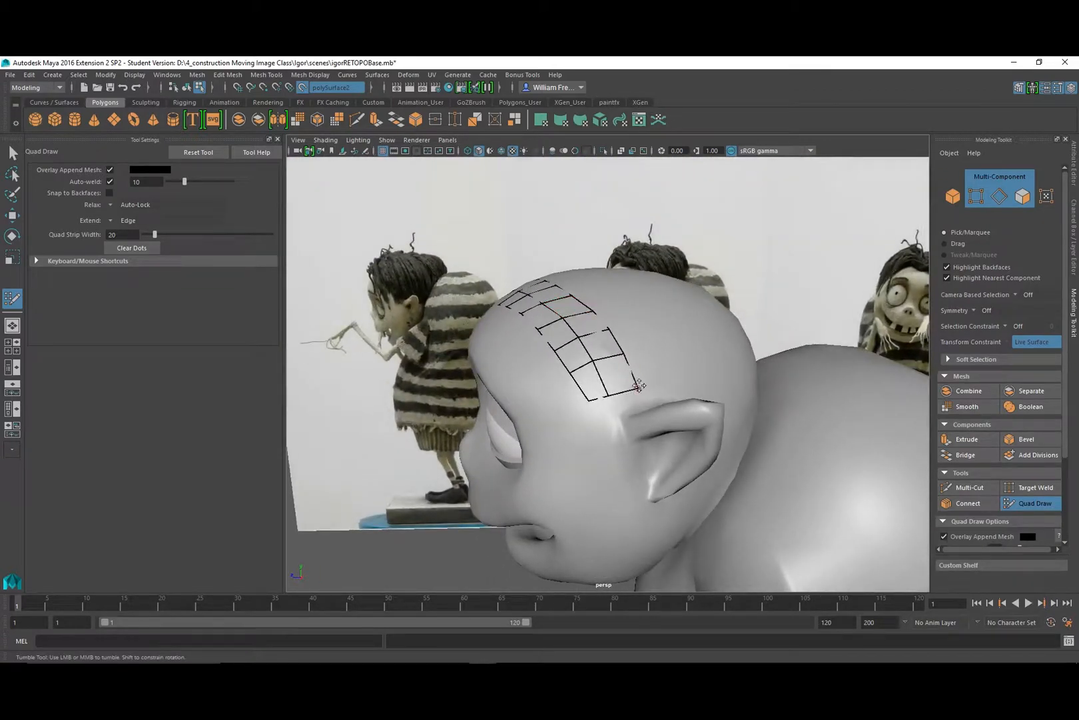
{"action": "left_click_drag", "start_coordinate": [639, 388], "coordinate": [638, 385]}
Extend the entire rear border of the quad patch into a third, wider row over the top of the head.
{"action": "mouse_move", "coordinate": [483, 283]}
{"action": "left_mouse_down", "text": "alt"}
{"action": "mouse_move", "coordinate": [638, 352]}
{"action": "mouse_move", "coordinate": [665, 351]}
{"action": "mouse_move", "coordinate": [649, 350]}
{"action": "left_mouse_up", "text": "alt"}
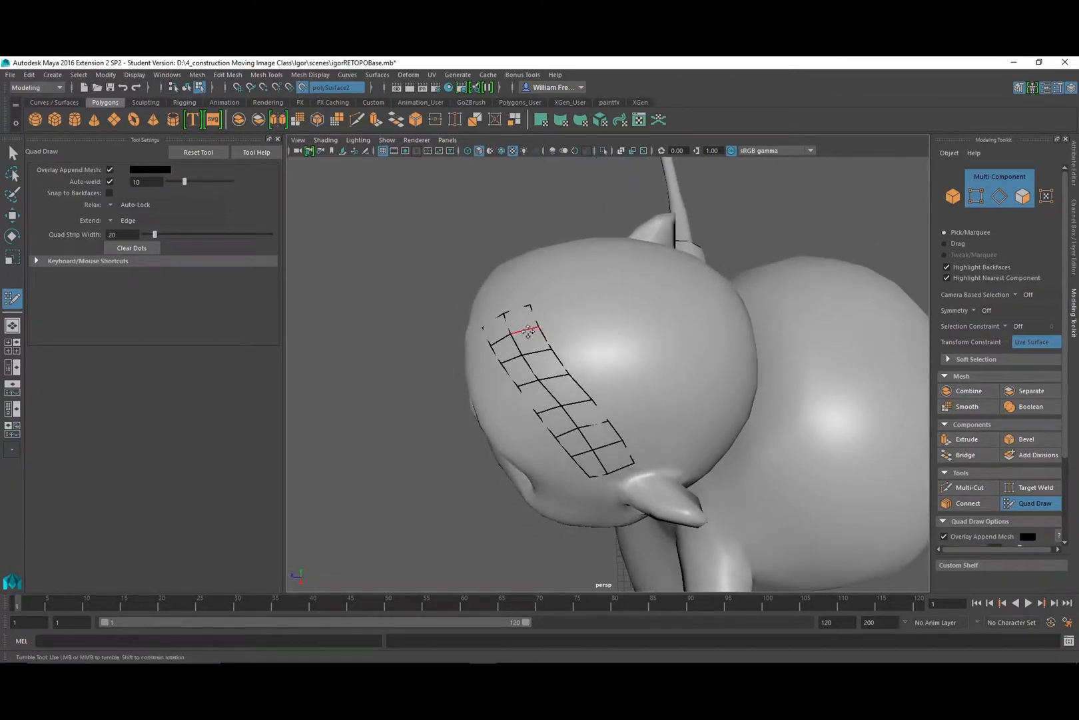
{"action": "left_click_drag", "start_coordinate": [590, 344], "coordinate": [564, 342], "text": "alt"}
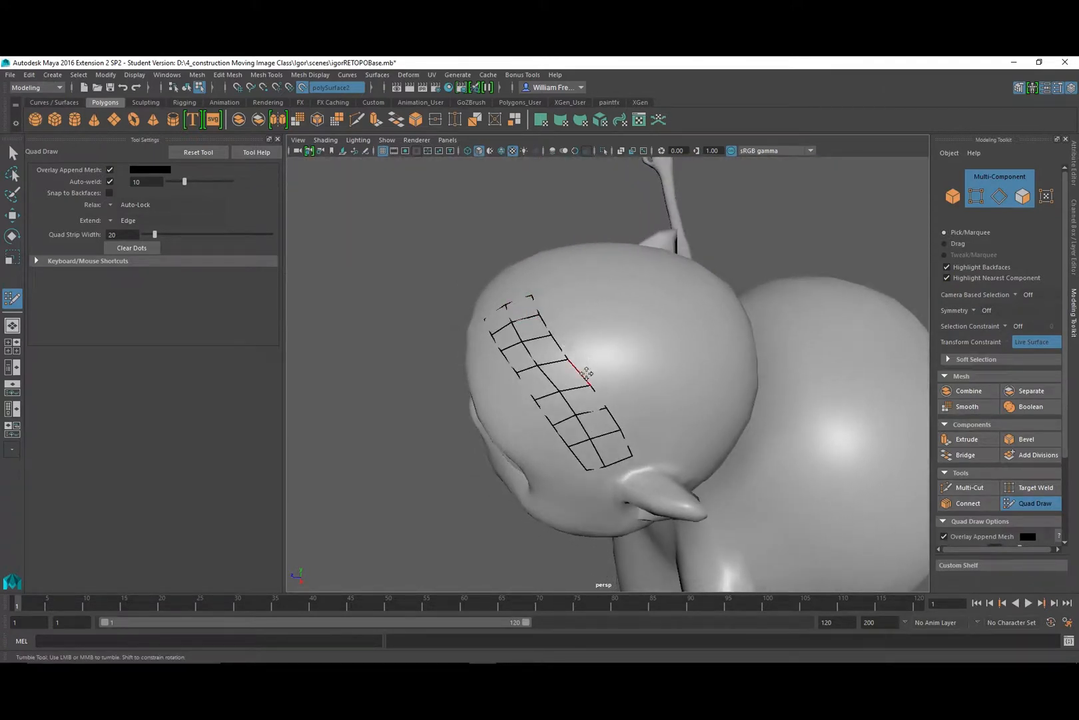
{"action": "key", "text": "Tab"}
{"action": "mouse_move", "coordinate": [585, 376]}
{"action": "left_mouse_down"}
{"action": "mouse_move", "coordinate": [617, 324]}
{"action": "mouse_move", "coordinate": [749, 320]}
{"action": "left_mouse_up"}
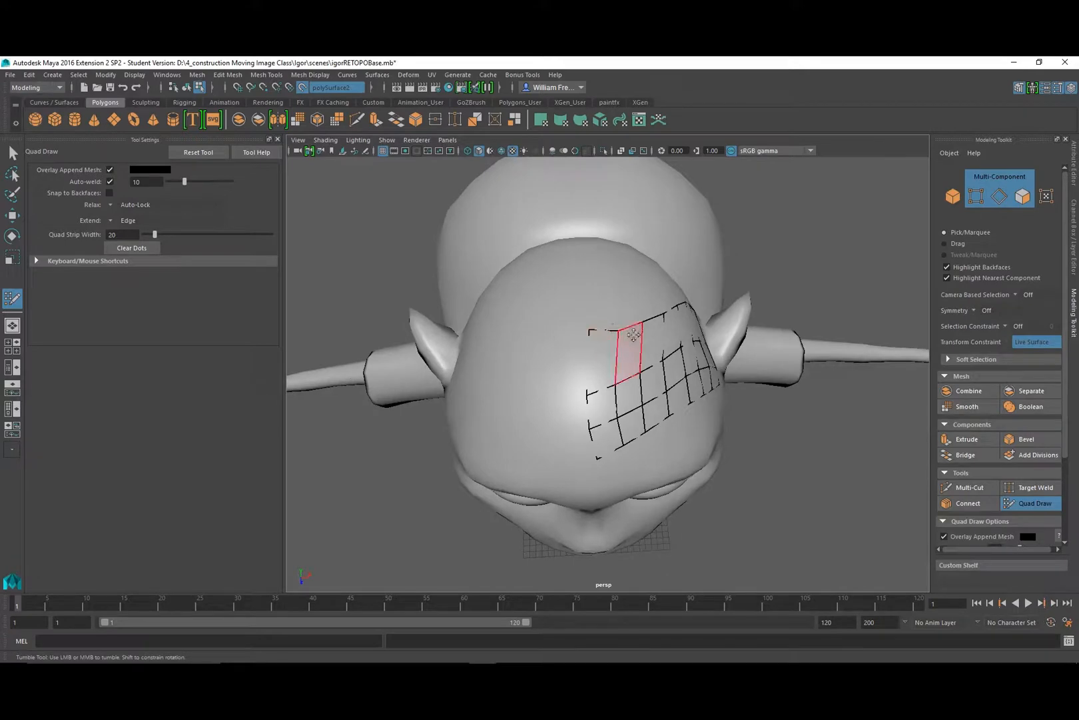
Reposition the vertices along the third row's rear border to form a smooth line from the ear to the head's centre.
{"action": "left_click_drag", "start_coordinate": [633, 332], "coordinate": [520, 321], "text": "alt"}
{"action": "mouse_move", "coordinate": [603, 314]}
{"action": "left_mouse_down", "text": "alt"}
{"action": "mouse_move", "coordinate": [651, 356]}
{"action": "mouse_move", "coordinate": [665, 404]}
{"action": "mouse_move", "coordinate": [617, 314]}
{"action": "mouse_move", "coordinate": [650, 311]}
{"action": "mouse_move", "coordinate": [629, 354]}
{"action": "left_mouse_up", "text": "alt"}
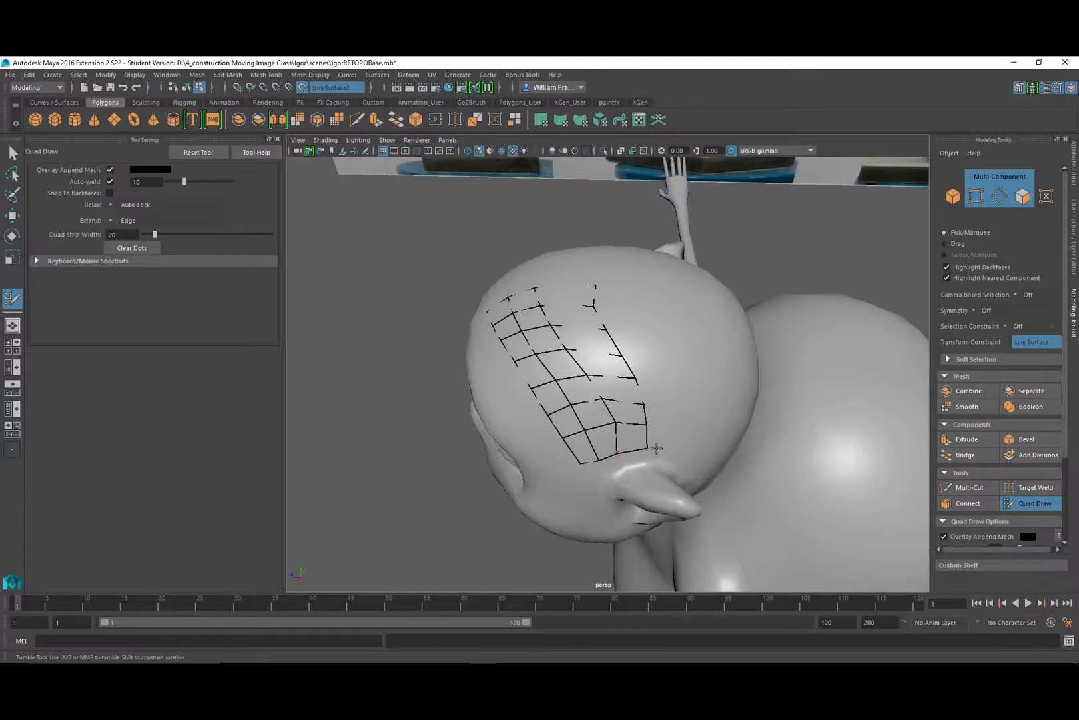
{"action": "mouse_move", "coordinate": [646, 446]}
{"action": "left_mouse_down"}
{"action": "mouse_move", "coordinate": [637, 450]}
{"action": "mouse_move", "coordinate": [629, 376]}
{"action": "left_mouse_up"}
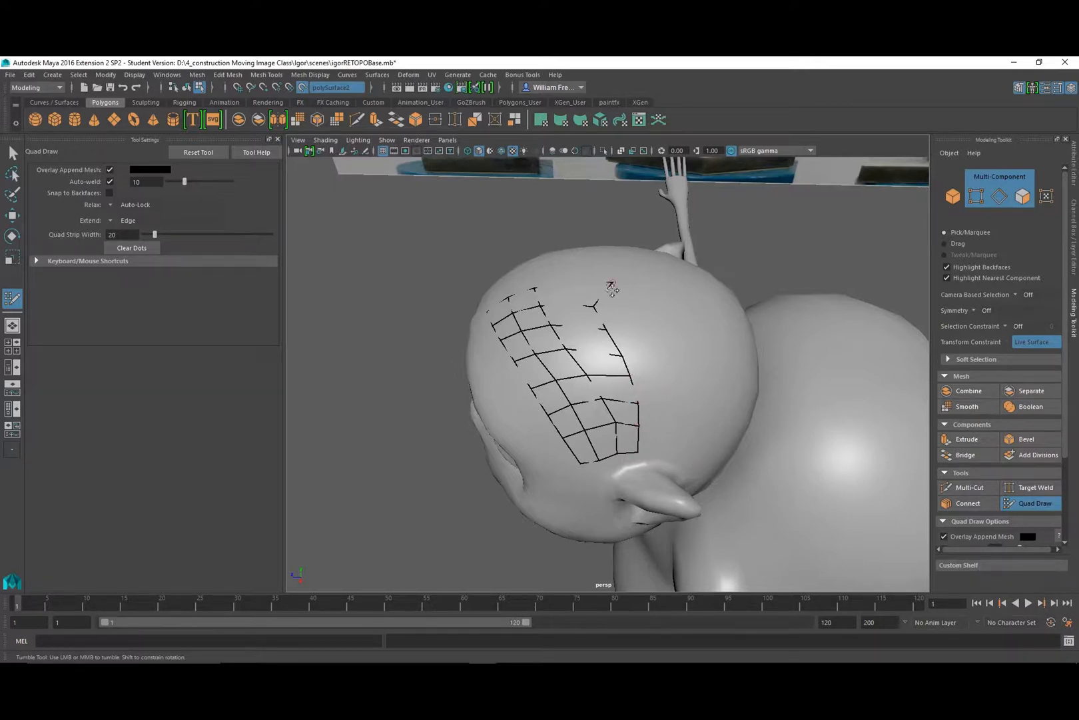
{"action": "mouse_move", "coordinate": [597, 307]}
{"action": "left_mouse_down"}
{"action": "mouse_move", "coordinate": [615, 306]}
{"action": "mouse_move", "coordinate": [638, 370]}
{"action": "left_mouse_up"}
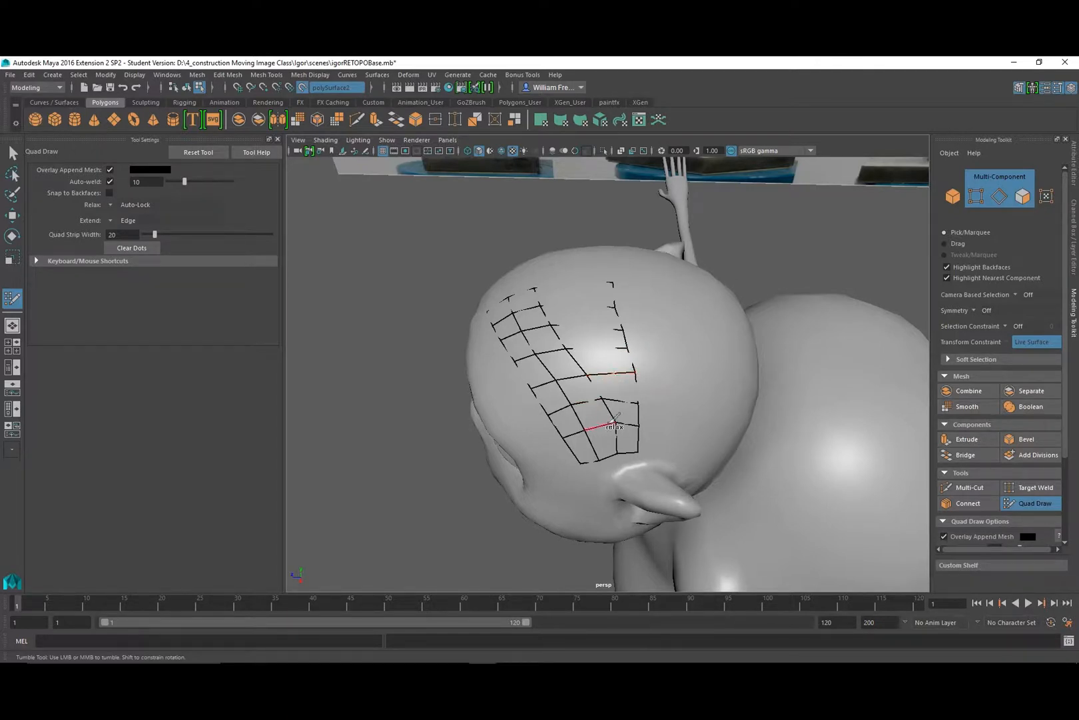
Relax the inner vertices of the quad patch and nudge stray ones so the rows are evenly spaced.
{"action": "left_click_drag", "start_coordinate": [620, 430], "coordinate": [573, 302], "text": "shift"}
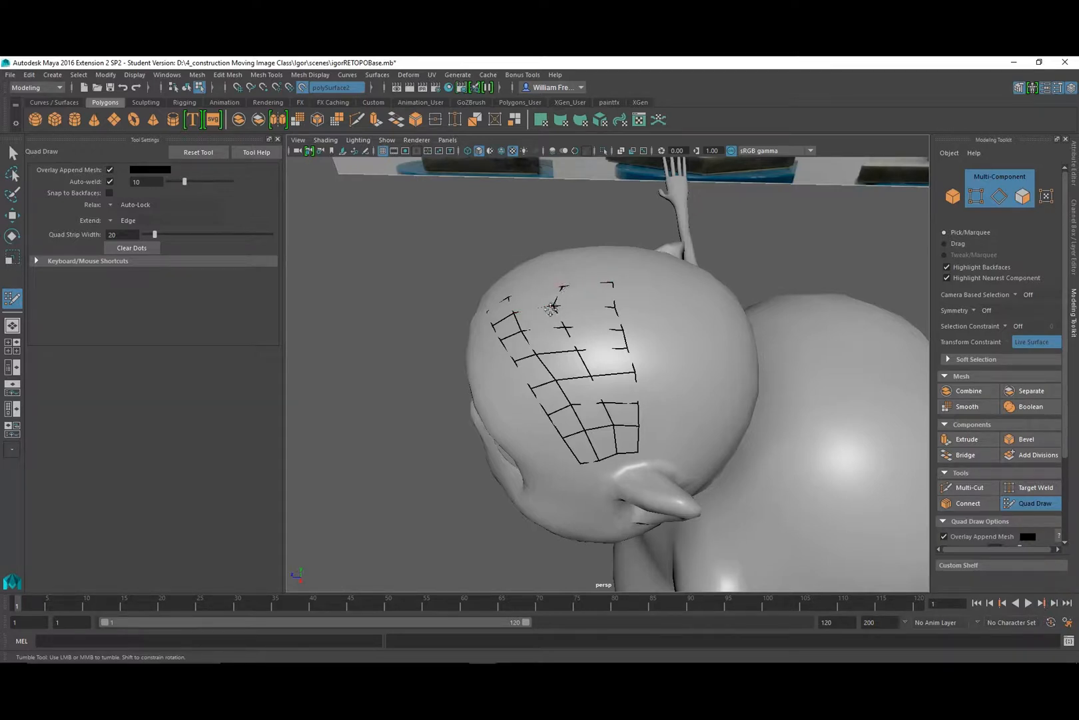
{"action": "left_click_drag", "start_coordinate": [559, 307], "coordinate": [568, 312]}
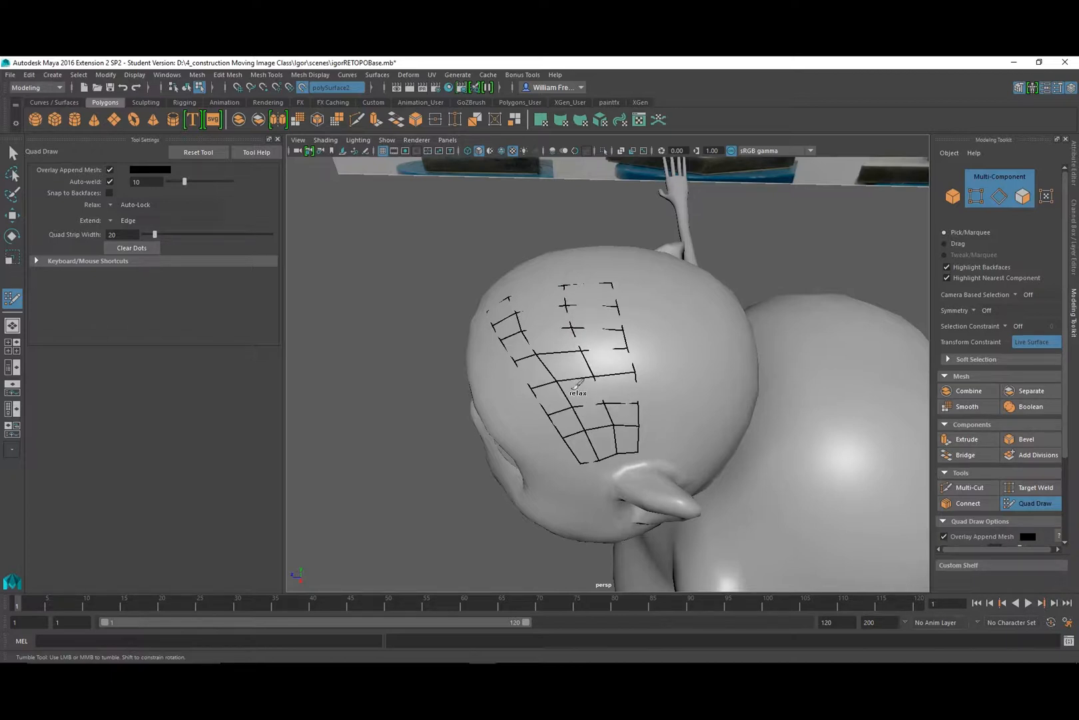
{"action": "mouse_move", "coordinate": [575, 388]}
{"action": "left_mouse_down", "text": "shift"}
{"action": "mouse_move", "coordinate": [568, 365]}
{"action": "mouse_move", "coordinate": [508, 308]}
{"action": "mouse_move", "coordinate": [528, 322]}
{"action": "left_mouse_up", "text": "shift"}
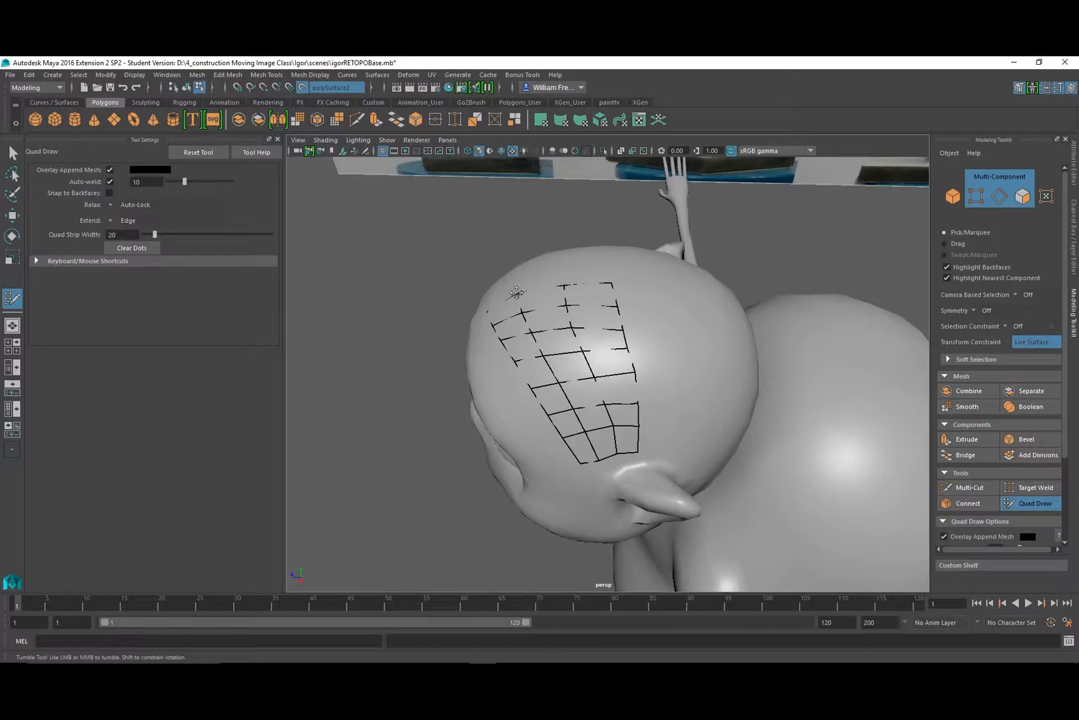
{"action": "left_click_drag", "start_coordinate": [531, 310], "coordinate": [561, 360], "text": "shift"}
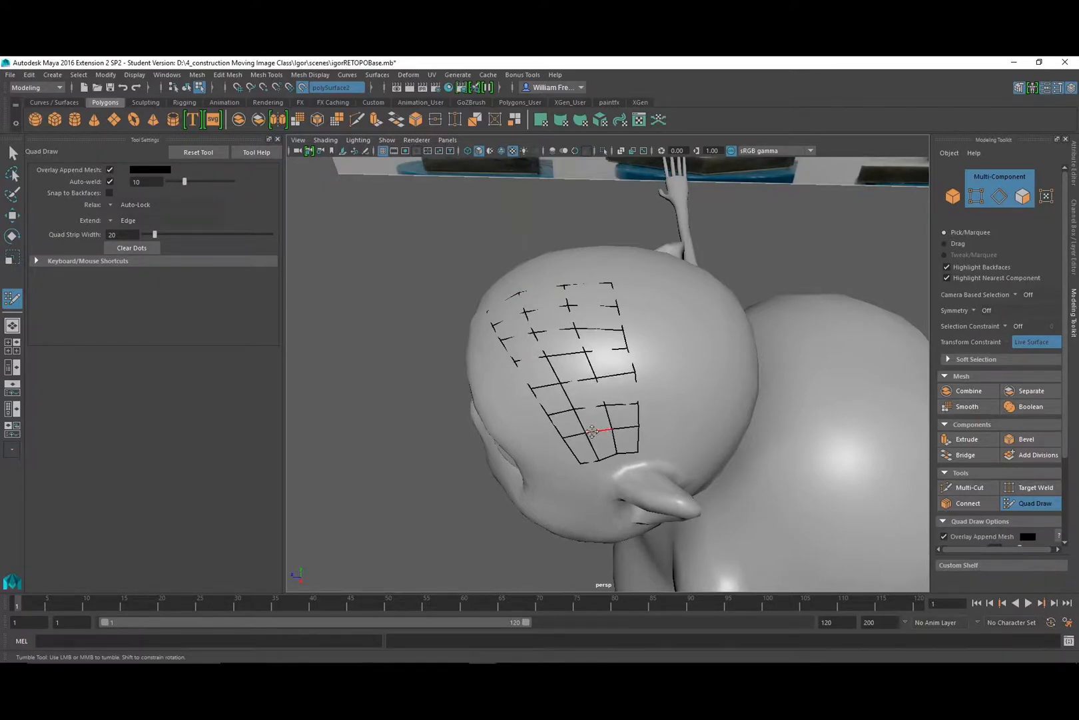
Turn on X-Ray shading in the viewport so the quad patch shows through the head.
{"action": "mouse_move", "coordinate": [592, 432]}
{"action": "left_mouse_down", "text": "alt"}
{"action": "mouse_move", "coordinate": [560, 413]}
{"action": "mouse_move", "coordinate": [593, 418]}
{"action": "left_mouse_up", "text": "alt"}
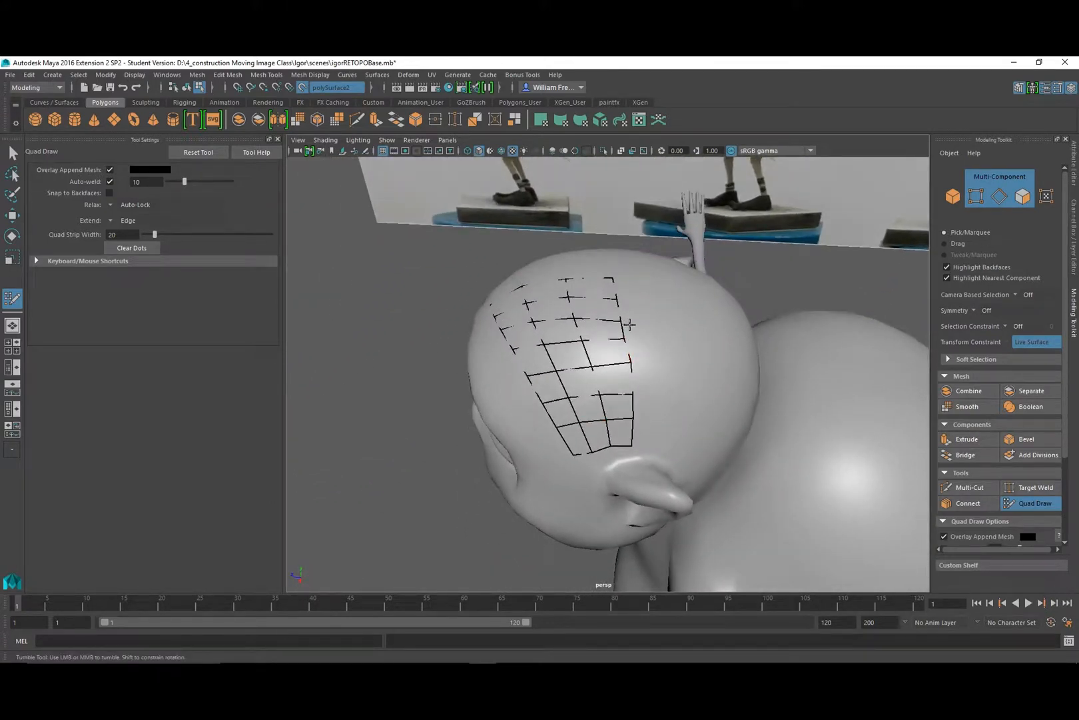
{"action": "left_click", "coordinate": [335, 140]}
{"action": "left_click", "coordinate": [364, 264]}
Extend the rear border into a fourth row of quads over the crown and even out its outer vertices.
{"action": "mouse_move", "coordinate": [615, 353]}
{"action": "left_mouse_down", "text": "alt"}
{"action": "mouse_move", "coordinate": [641, 326]}
{"action": "mouse_move", "coordinate": [703, 299]}
{"action": "mouse_move", "coordinate": [681, 339]}
{"action": "mouse_move", "coordinate": [660, 333]}
{"action": "mouse_move", "coordinate": [611, 357]}
{"action": "mouse_move", "coordinate": [615, 388]}
{"action": "left_mouse_up", "text": "alt"}
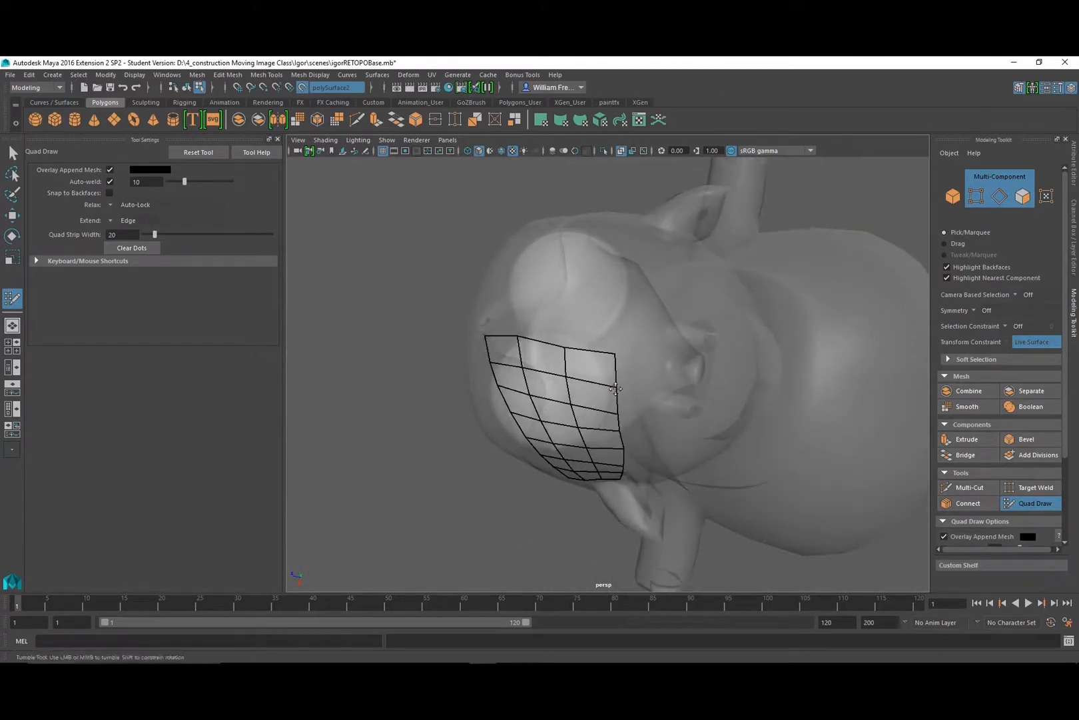
{"action": "key", "text": "Tab"}
{"action": "mouse_move", "coordinate": [618, 408]}
{"action": "left_mouse_down"}
{"action": "mouse_move", "coordinate": [673, 415]}
{"action": "mouse_move", "coordinate": [699, 371]}
{"action": "mouse_move", "coordinate": [664, 413]}
{"action": "mouse_move", "coordinate": [646, 412]}
{"action": "left_mouse_up"}
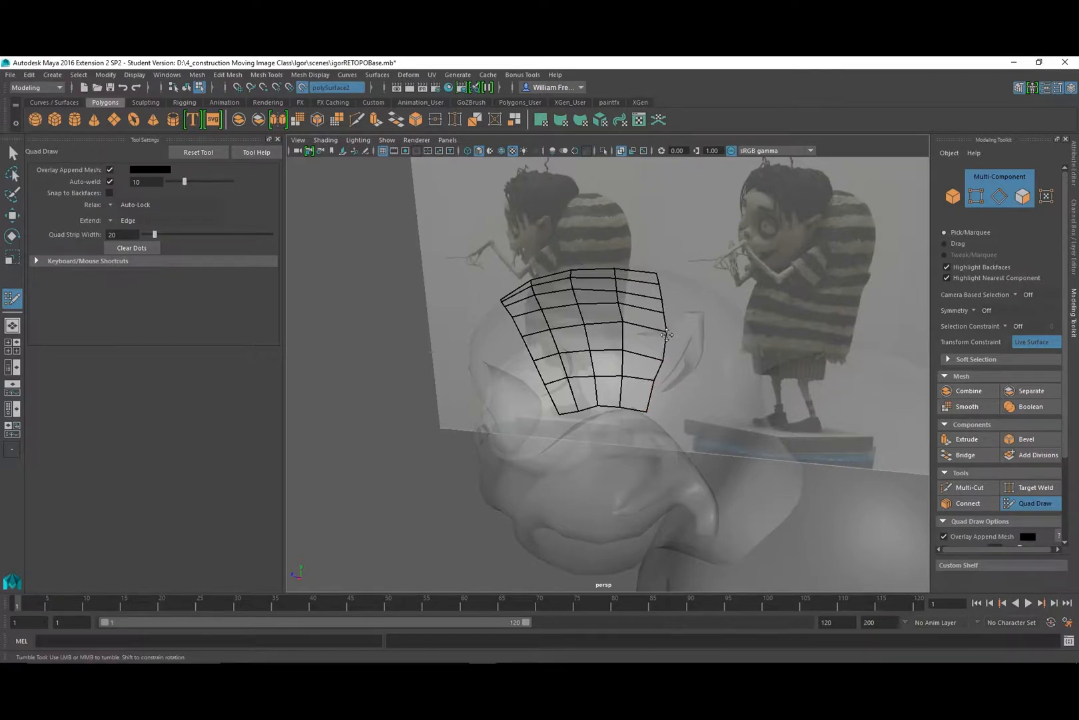
{"action": "left_click_drag", "start_coordinate": [662, 315], "coordinate": [665, 298]}
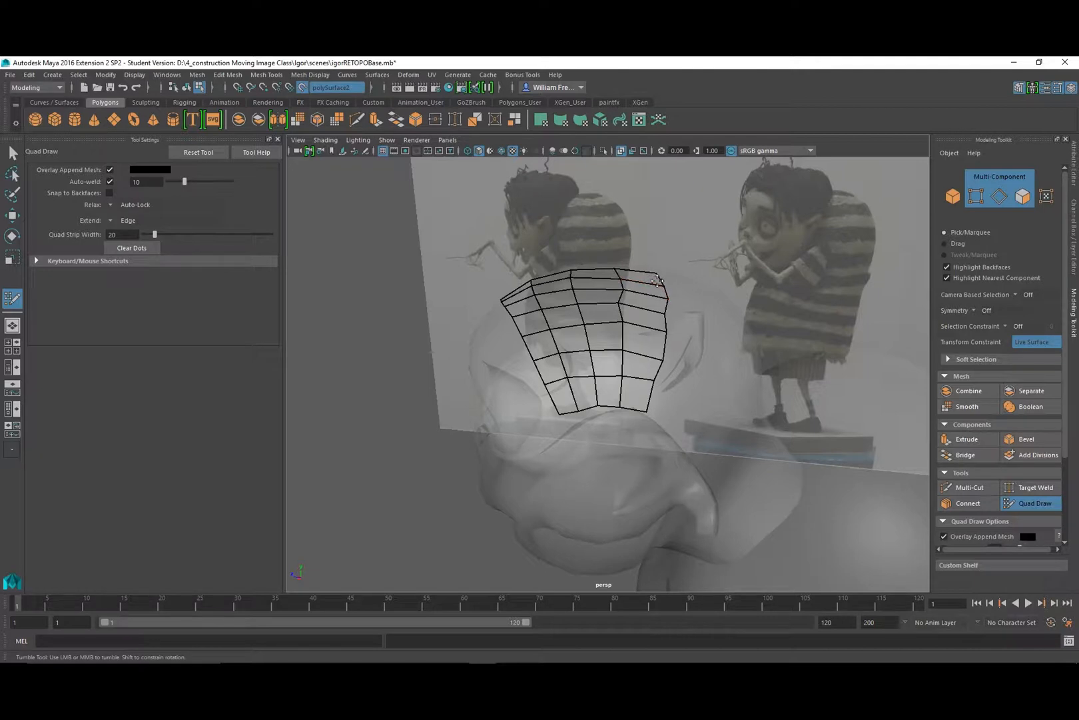
{"action": "mouse_move", "coordinate": [641, 270]}
{"action": "left_mouse_down"}
{"action": "mouse_move", "coordinate": [645, 260]}
{"action": "mouse_move", "coordinate": [652, 271]}
{"action": "left_mouse_up"}
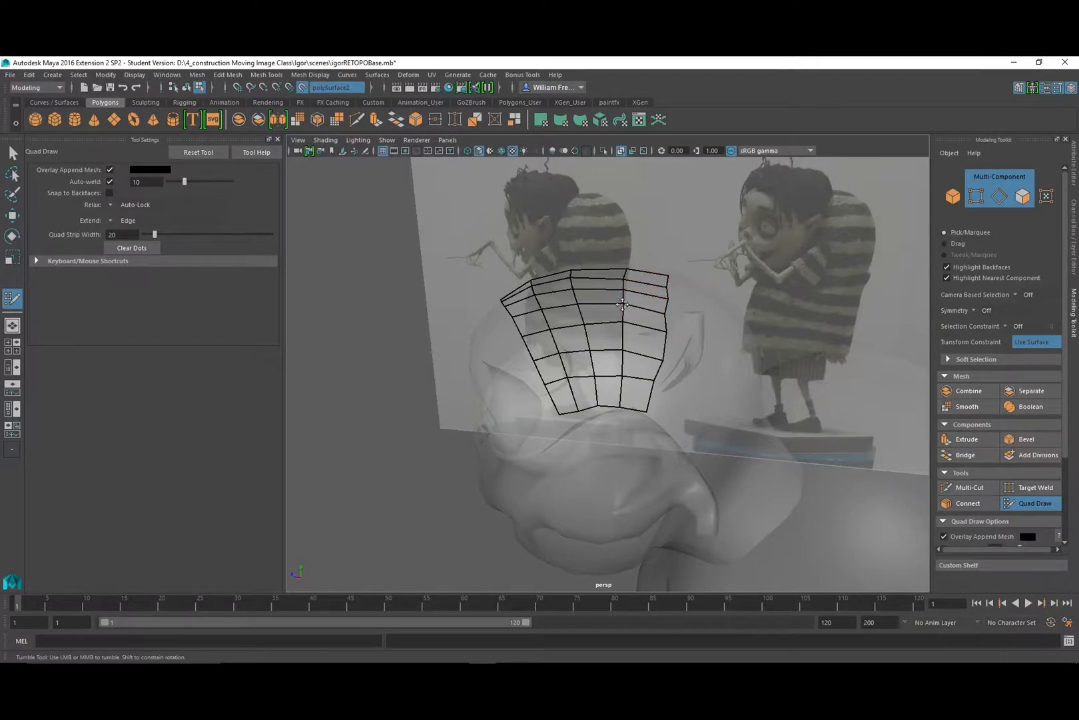
{"action": "left_click_drag", "start_coordinate": [668, 253], "coordinate": [648, 421], "text": "alt"}
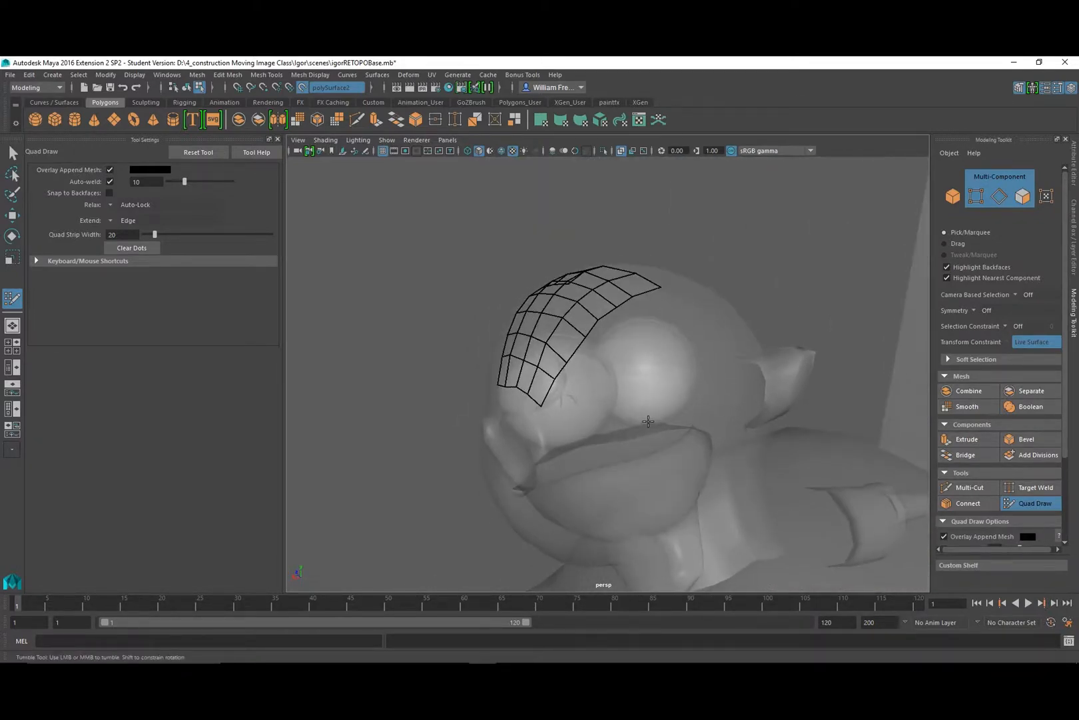
Place Quad Draw dots in a row across the lower back of the head, from the centre line to behind the ear.
{"action": "left_click_drag", "start_coordinate": [571, 483], "coordinate": [590, 429], "text": "alt"}
{"action": "left_click_drag", "start_coordinate": [675, 437], "coordinate": [593, 439], "text": "alt"}
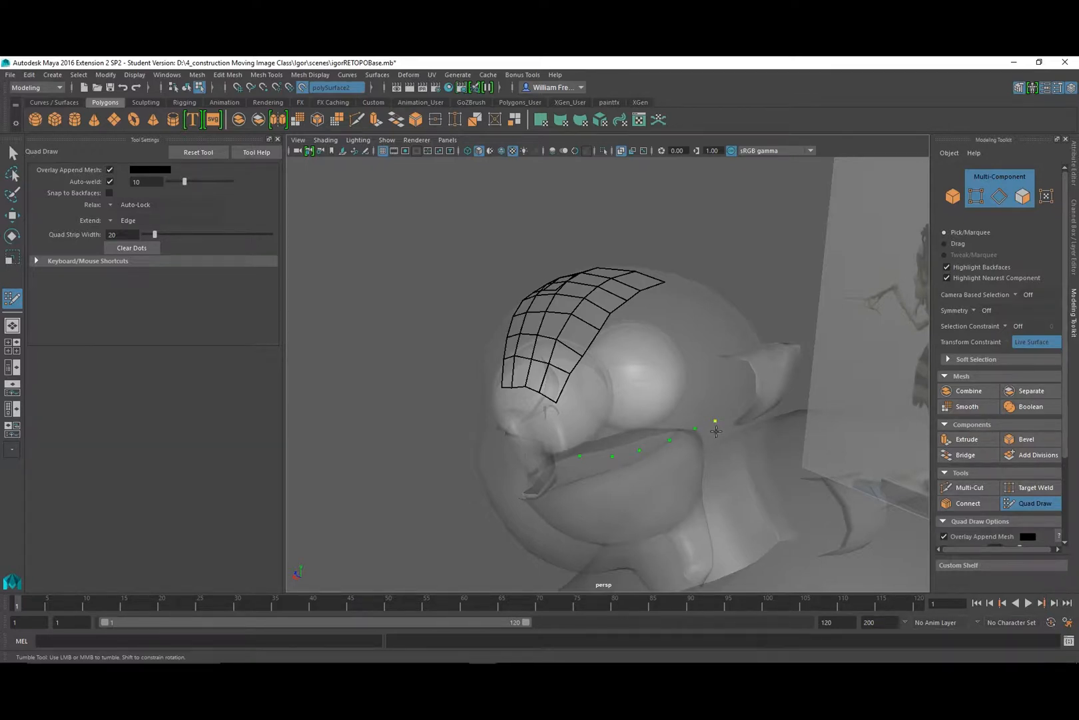
{"action": "left_click_drag", "start_coordinate": [715, 432], "coordinate": [630, 453], "text": "alt"}
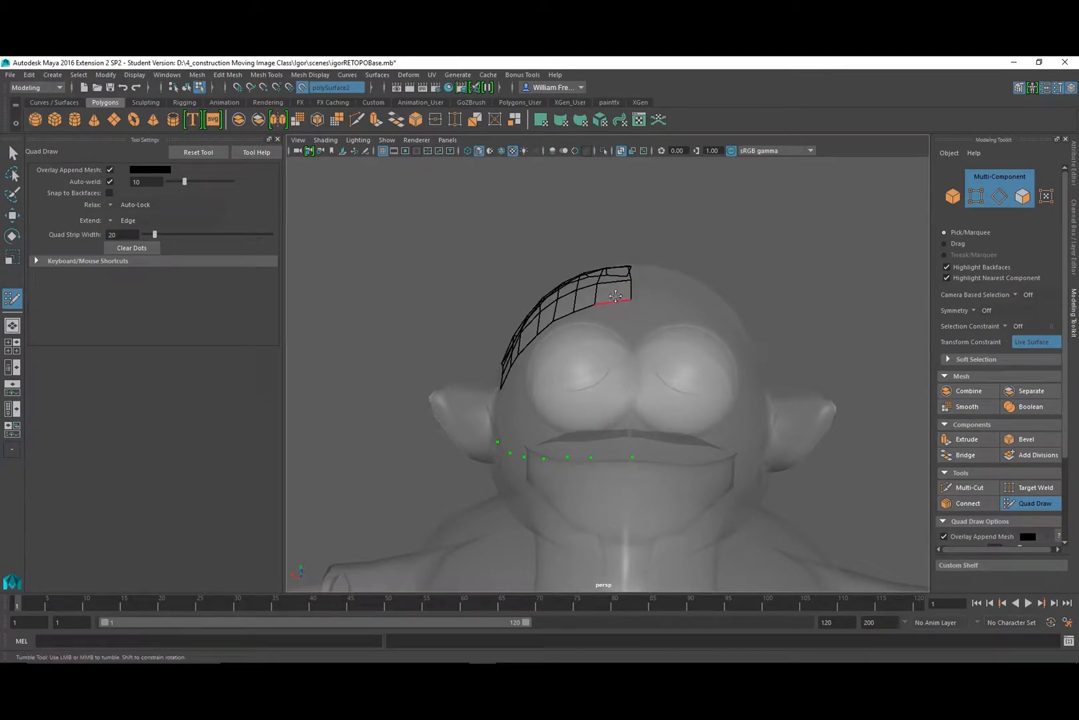
{"action": "left_click_drag", "start_coordinate": [623, 321], "coordinate": [605, 373], "text": "alt"}
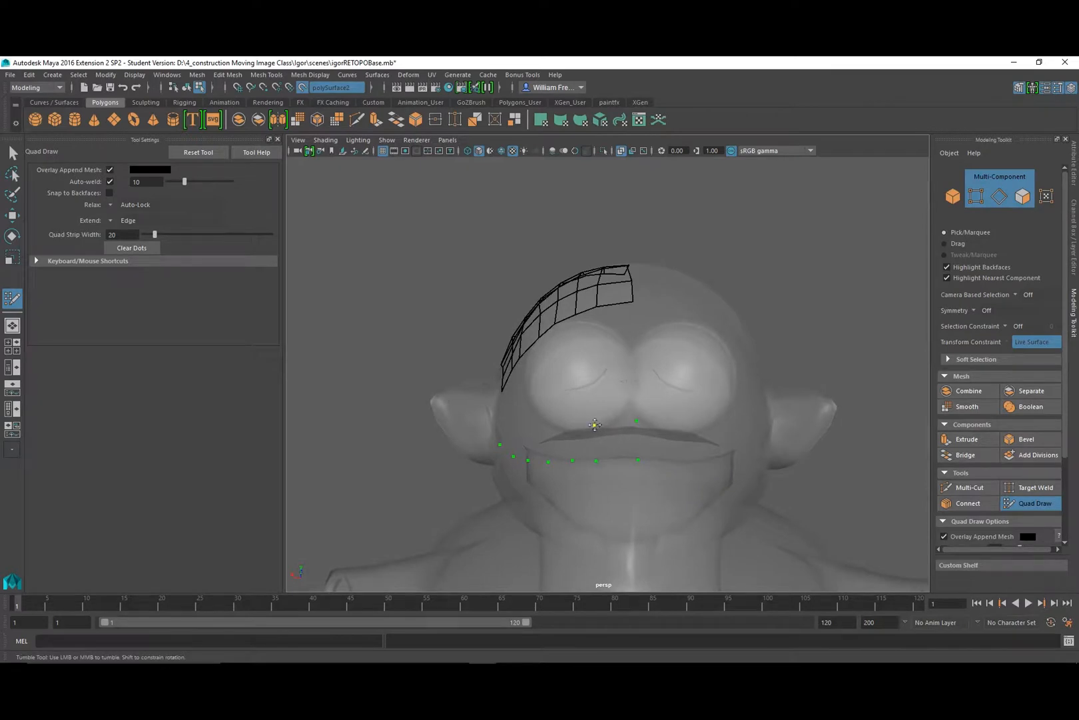
Fill the dots across the lower back of the head with a strip of six quads ending behind the ear.
{"action": "left_click", "coordinate": [609, 443], "text": "shift"}
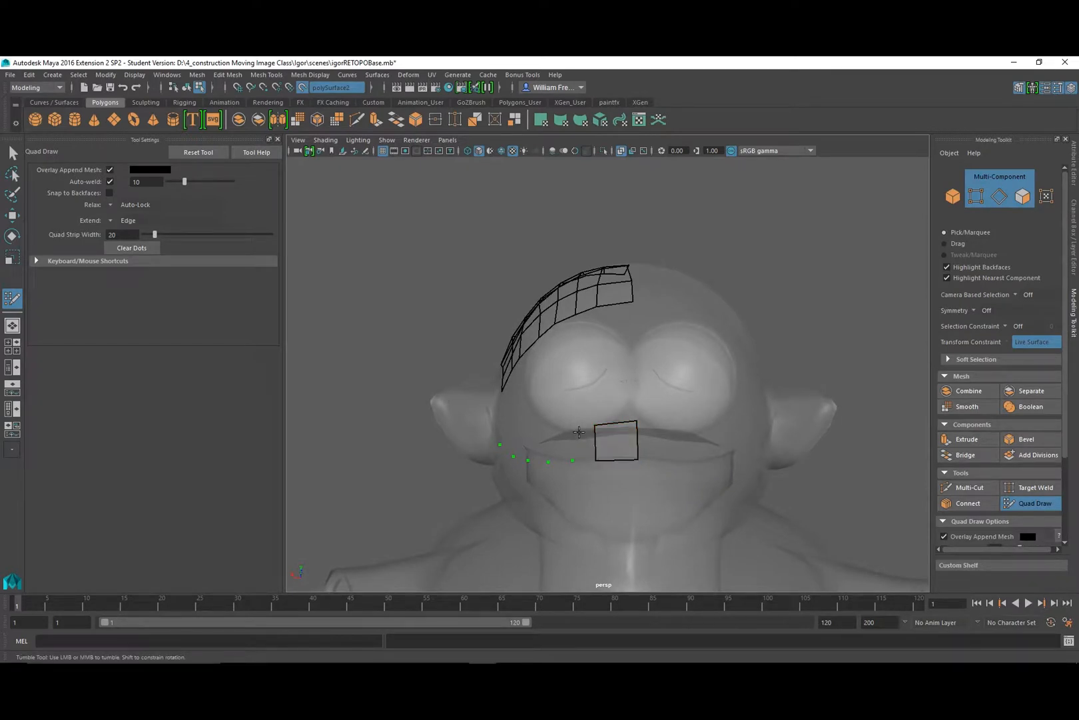
{"action": "left_click", "coordinate": [584, 441], "text": "shift"}
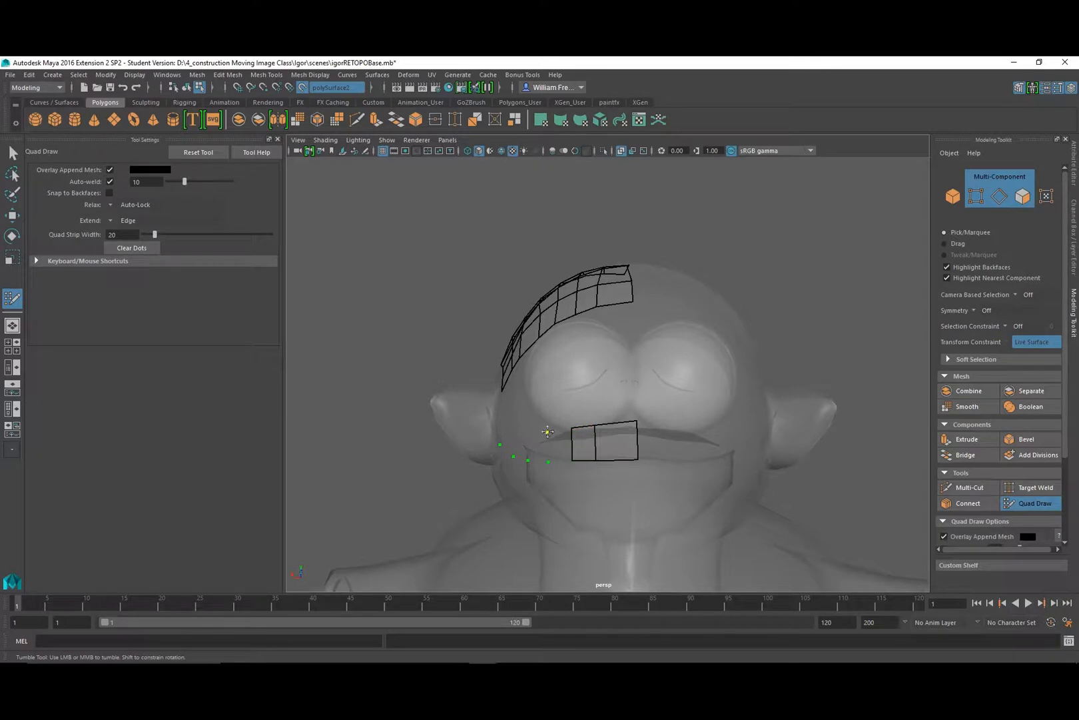
{"action": "left_click", "coordinate": [558, 445], "text": "shift"}
{"action": "left_click_drag", "start_coordinate": [559, 445], "coordinate": [658, 425], "text": "alt"}
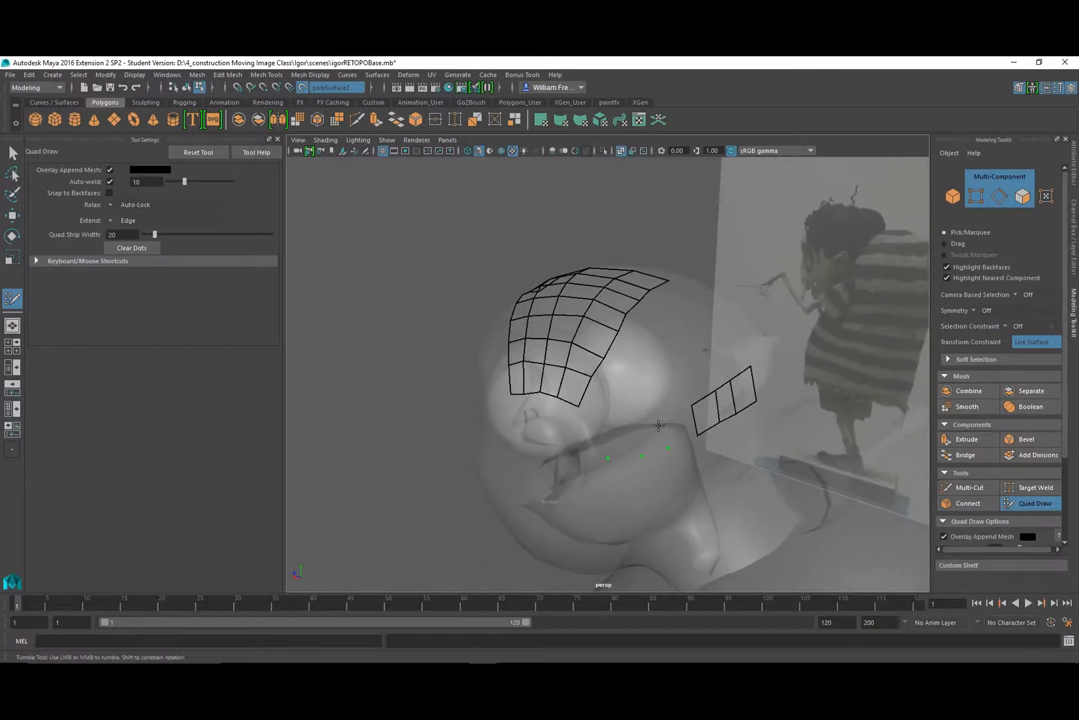
{"action": "left_click", "coordinate": [681, 428], "text": "shift"}
{"action": "left_click", "coordinate": [649, 435], "text": "shift"}
{"action": "left_click", "coordinate": [605, 440], "text": "shift"}
Extend the crown patch's rear border edges down the back of the head and weld them to the lower strip.
{"action": "left_click_drag", "start_coordinate": [605, 440], "coordinate": [629, 315], "text": "alt"}
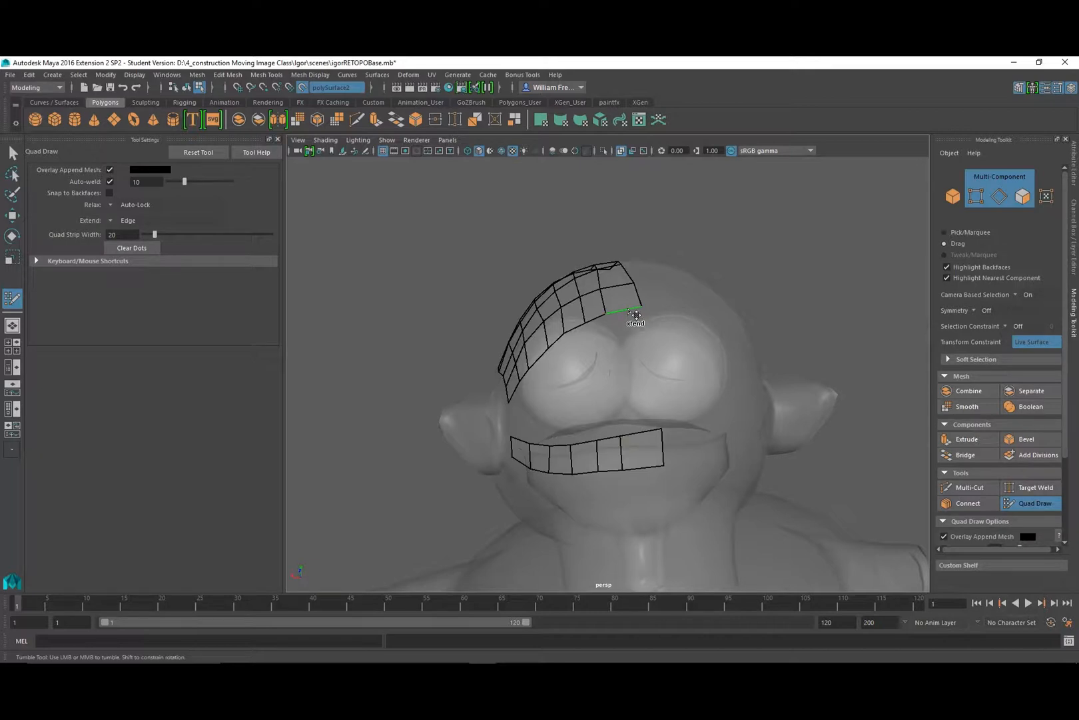
{"action": "left_click_drag", "start_coordinate": [629, 312], "coordinate": [645, 428]}
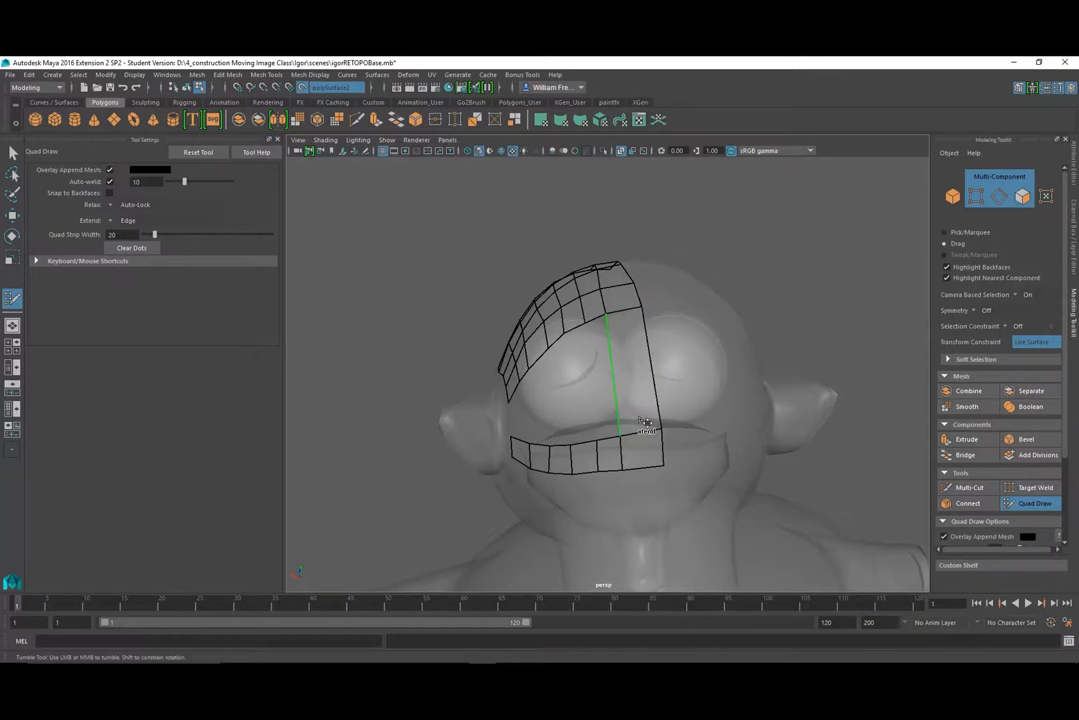
{"action": "left_click_drag", "start_coordinate": [598, 324], "coordinate": [606, 441]}
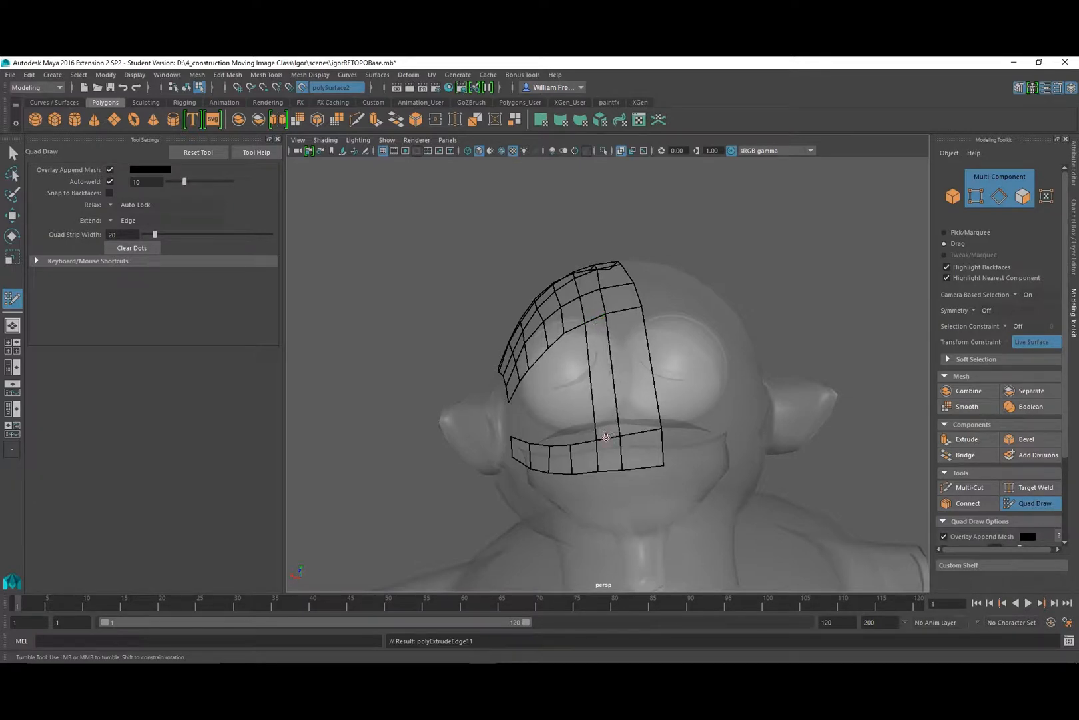
{"action": "left_click_drag", "start_coordinate": [580, 333], "coordinate": [701, 415]}
{"action": "left_click_drag", "start_coordinate": [737, 379], "coordinate": [643, 395], "text": "alt"}
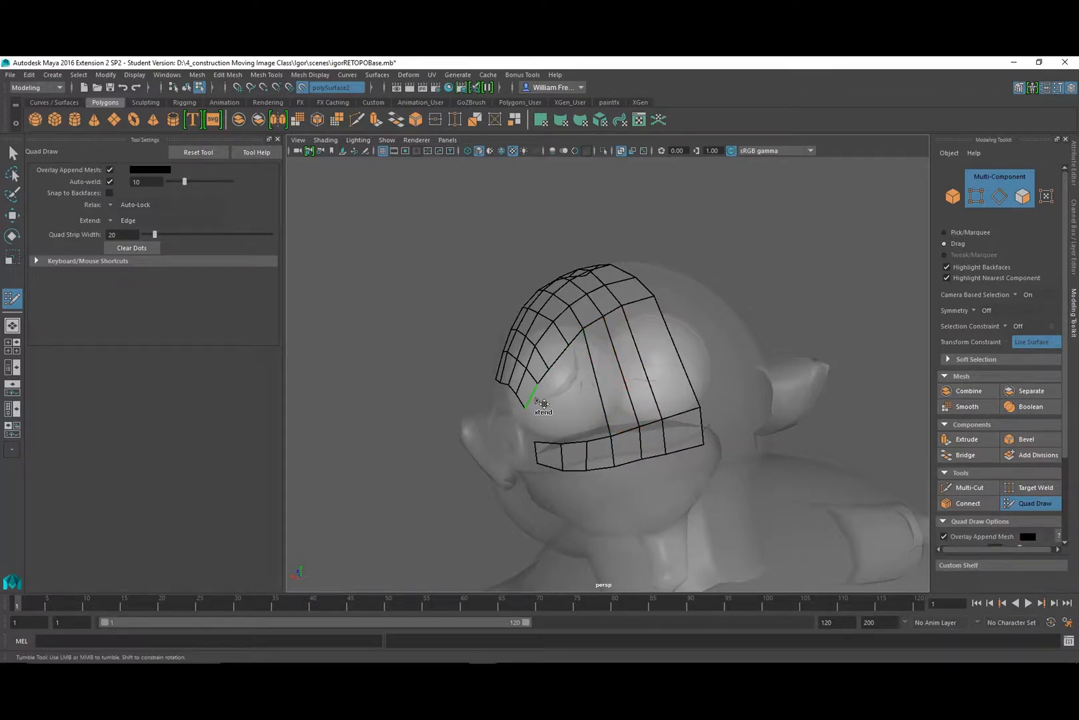
{"action": "left_click_drag", "start_coordinate": [541, 403], "coordinate": [547, 421]}
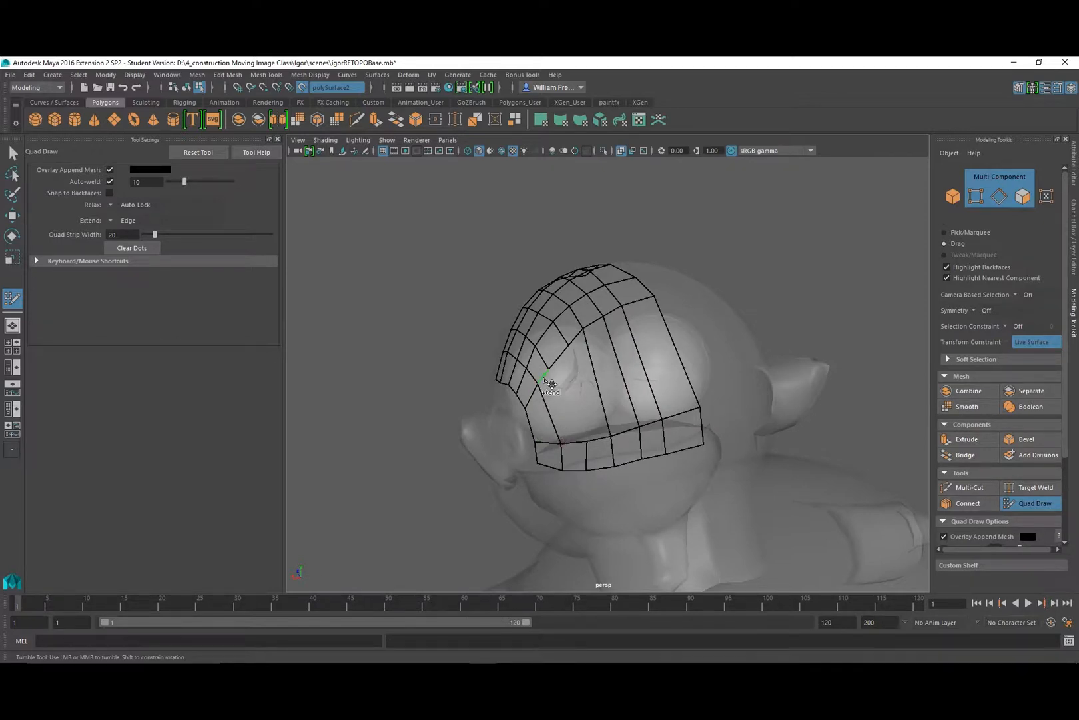
{"action": "mouse_move", "coordinate": [546, 378]}
{"action": "left_mouse_down"}
{"action": "mouse_move", "coordinate": [571, 439]}
{"action": "mouse_move", "coordinate": [589, 439]}
{"action": "left_mouse_up"}
Insert an edge loop in the lower strip to close the remaining gap to the crown patch, and even out the strip's vertices.
{"action": "left_click", "coordinate": [600, 441], "text": "ctrl"}
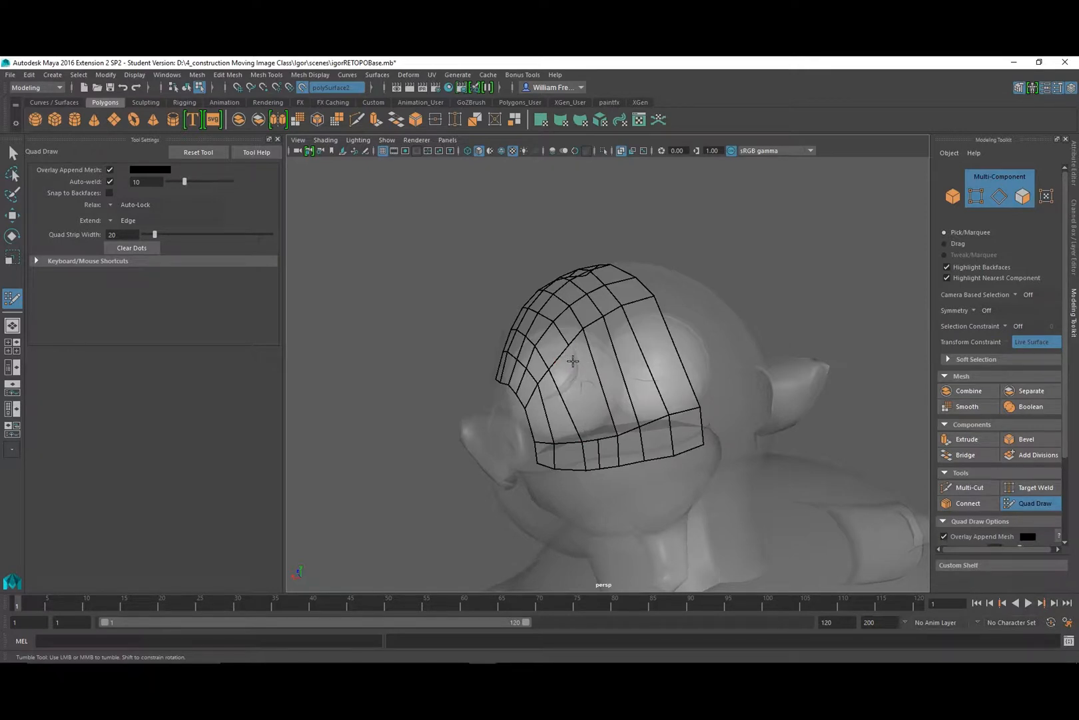
{"action": "key", "text": "Tab"}
{"action": "left_click_drag", "start_coordinate": [566, 362], "coordinate": [600, 438]}
{"action": "key", "text": "Tab"}
{"action": "left_click_drag", "start_coordinate": [583, 348], "coordinate": [603, 433]}
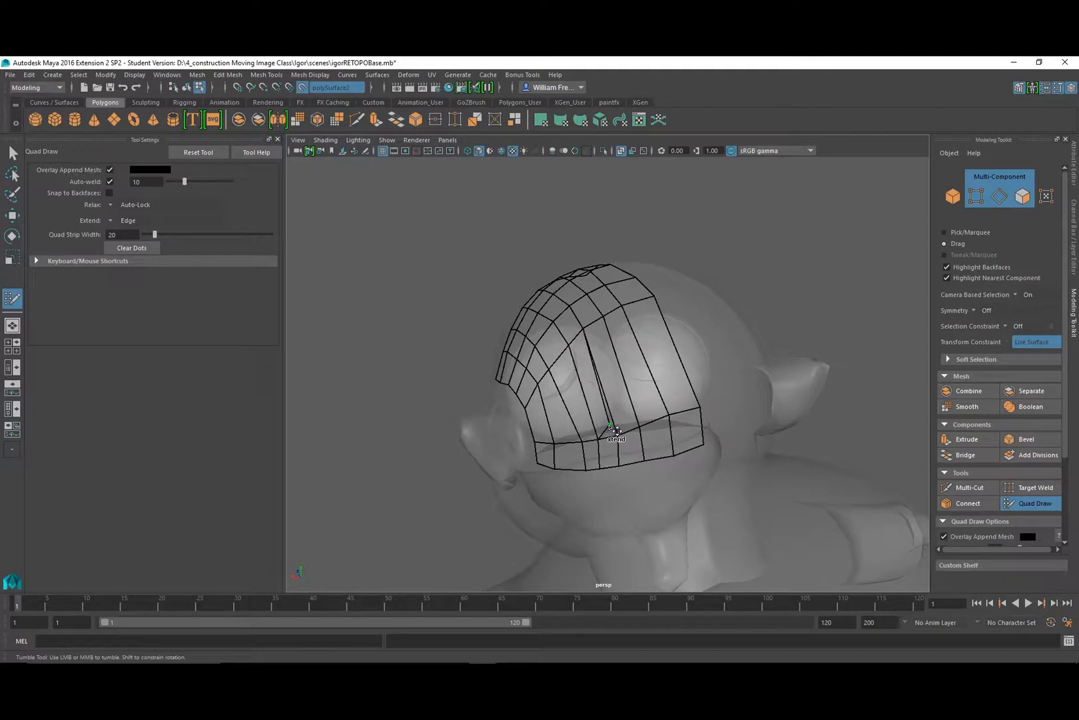
{"action": "left_click", "coordinate": [611, 429], "text": "ctrl+shift"}
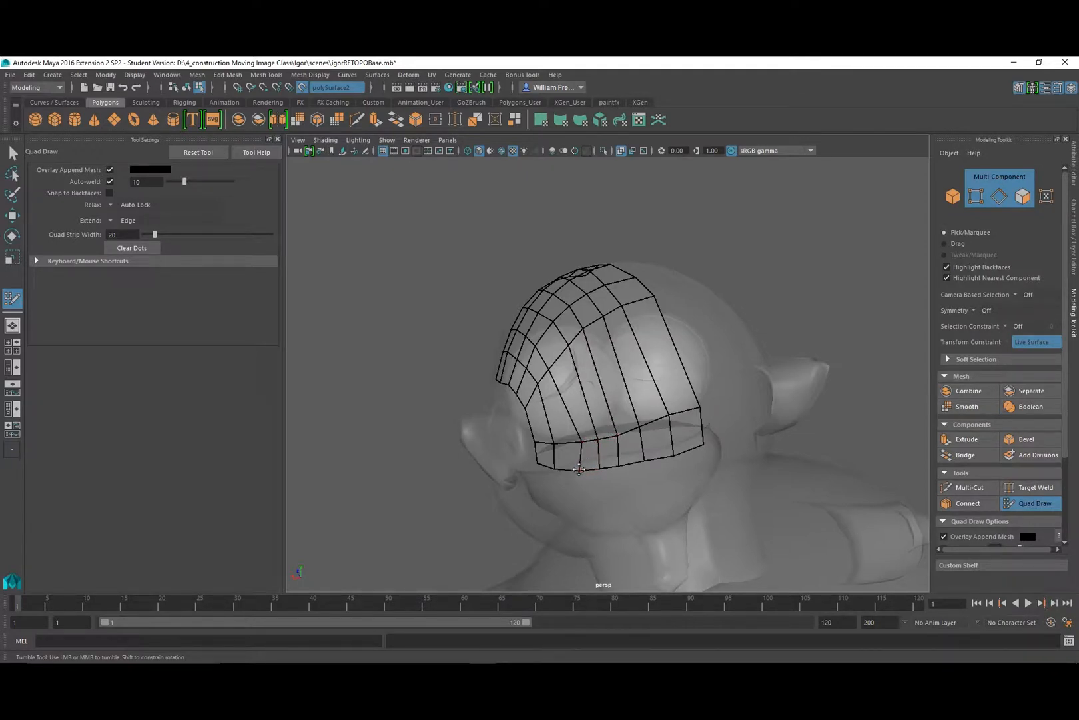
{"action": "left_click_drag", "start_coordinate": [587, 442], "coordinate": [582, 443]}
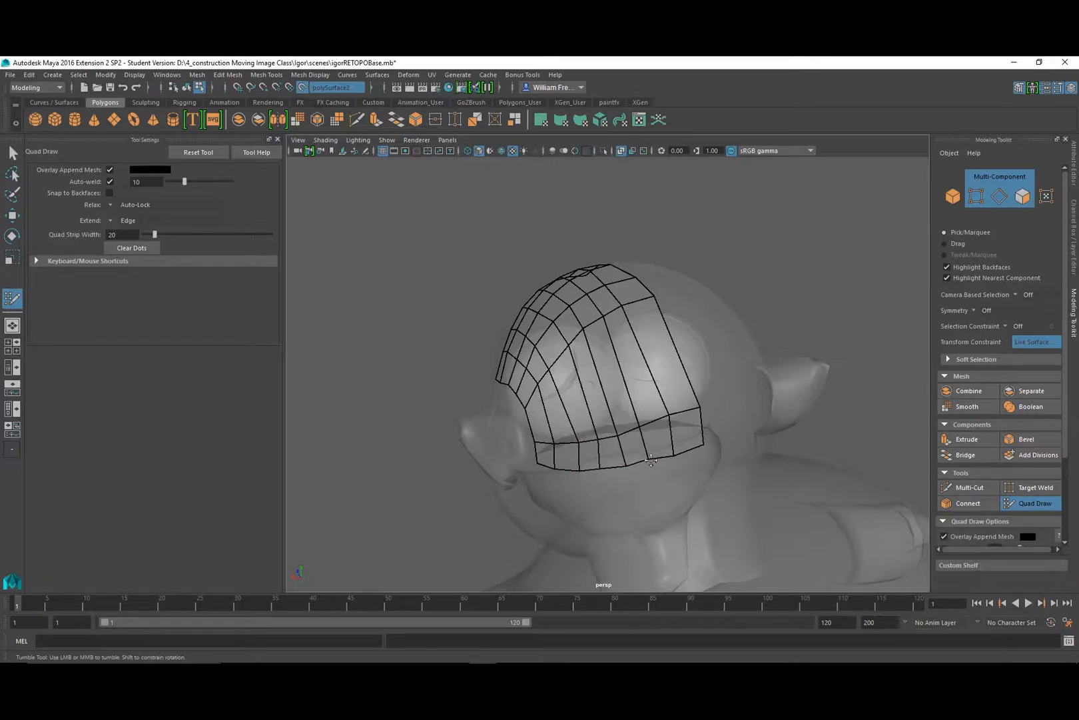
Insert two edge loops across the long quads at the back of the head and space them evenly.
{"action": "mouse_move", "coordinate": [678, 452]}
{"action": "left_mouse_down", "text": "alt"}
{"action": "mouse_move", "coordinate": [614, 445]}
{"action": "mouse_move", "coordinate": [708, 446]}
{"action": "mouse_move", "coordinate": [690, 309]}
{"action": "left_mouse_up", "text": "alt"}
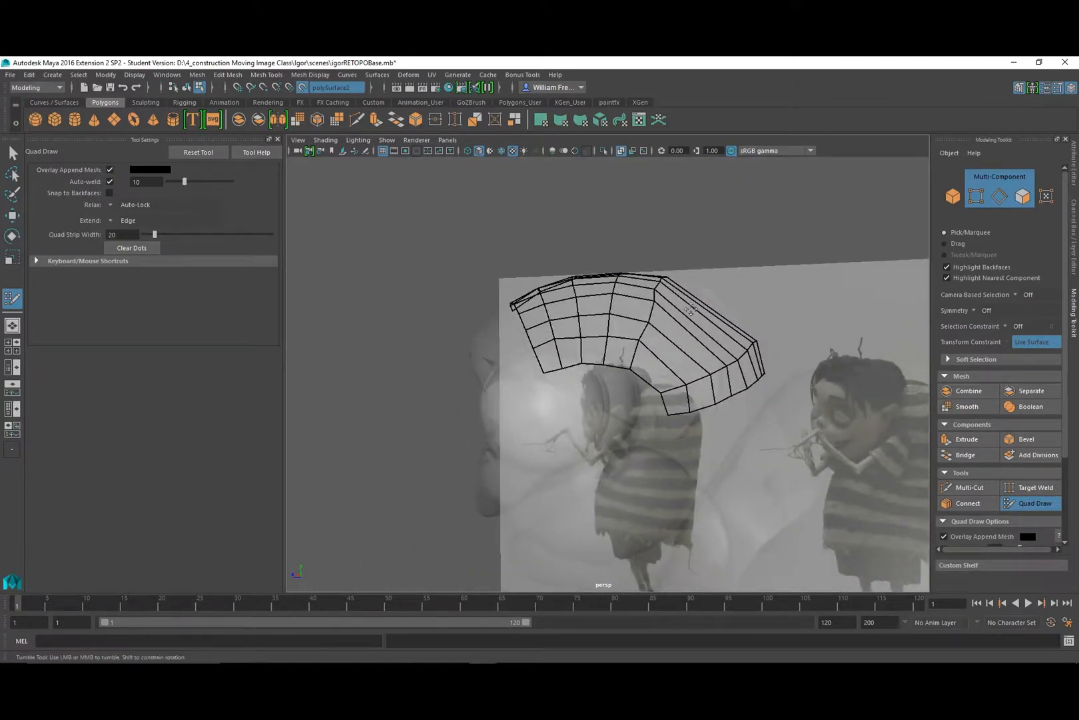
{"action": "left_click", "coordinate": [645, 368], "text": "ctrl"}
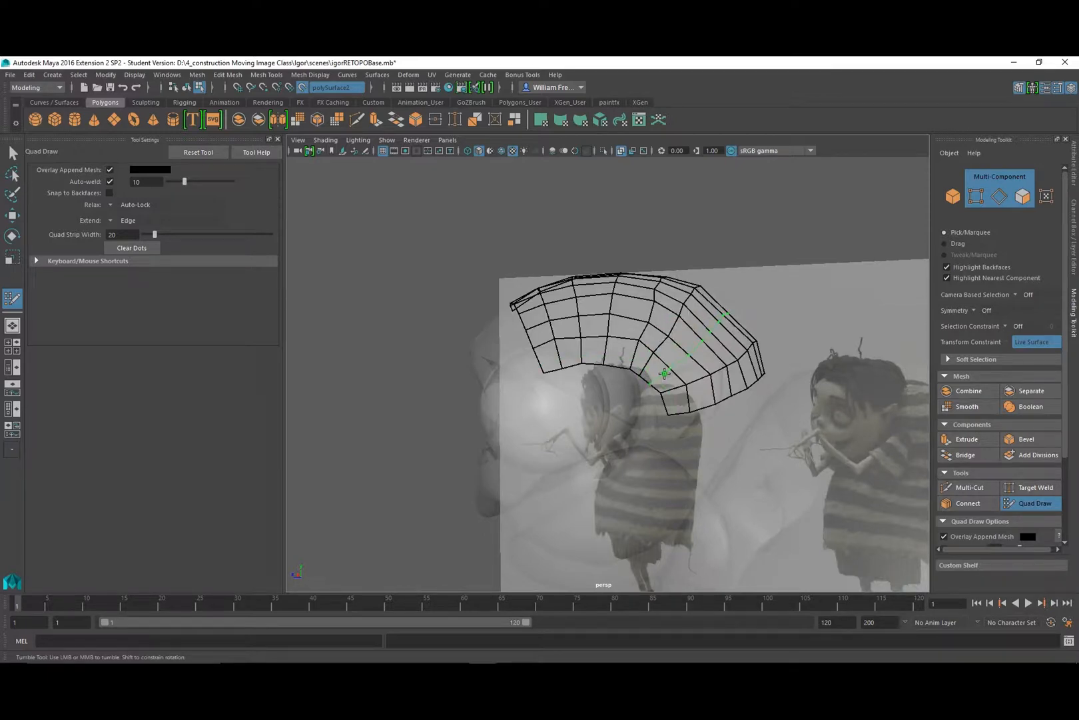
{"action": "left_click", "coordinate": [665, 373], "text": "ctrl"}
{"action": "mouse_move", "coordinate": [699, 380]}
{"action": "left_mouse_down", "text": "alt"}
{"action": "mouse_move", "coordinate": [648, 430]}
{"action": "mouse_move", "coordinate": [568, 366]}
{"action": "mouse_move", "coordinate": [635, 394]}
{"action": "mouse_move", "coordinate": [593, 413]}
{"action": "mouse_move", "coordinate": [645, 453]}
{"action": "mouse_move", "coordinate": [639, 460]}
{"action": "mouse_move", "coordinate": [712, 425]}
{"action": "mouse_move", "coordinate": [693, 373]}
{"action": "mouse_move", "coordinate": [657, 333]}
{"action": "mouse_move", "coordinate": [573, 308]}
{"action": "mouse_move", "coordinate": [568, 285]}
{"action": "mouse_move", "coordinate": [558, 315]}
{"action": "mouse_move", "coordinate": [599, 398]}
{"action": "mouse_move", "coordinate": [611, 398]}
{"action": "left_mouse_up", "text": "alt"}
{"action": "mouse_move", "coordinate": [631, 439]}
{"action": "left_mouse_down", "text": "alt"}
{"action": "mouse_move", "coordinate": [676, 387]}
{"action": "mouse_move", "coordinate": [664, 382]}
{"action": "left_mouse_up", "text": "alt"}
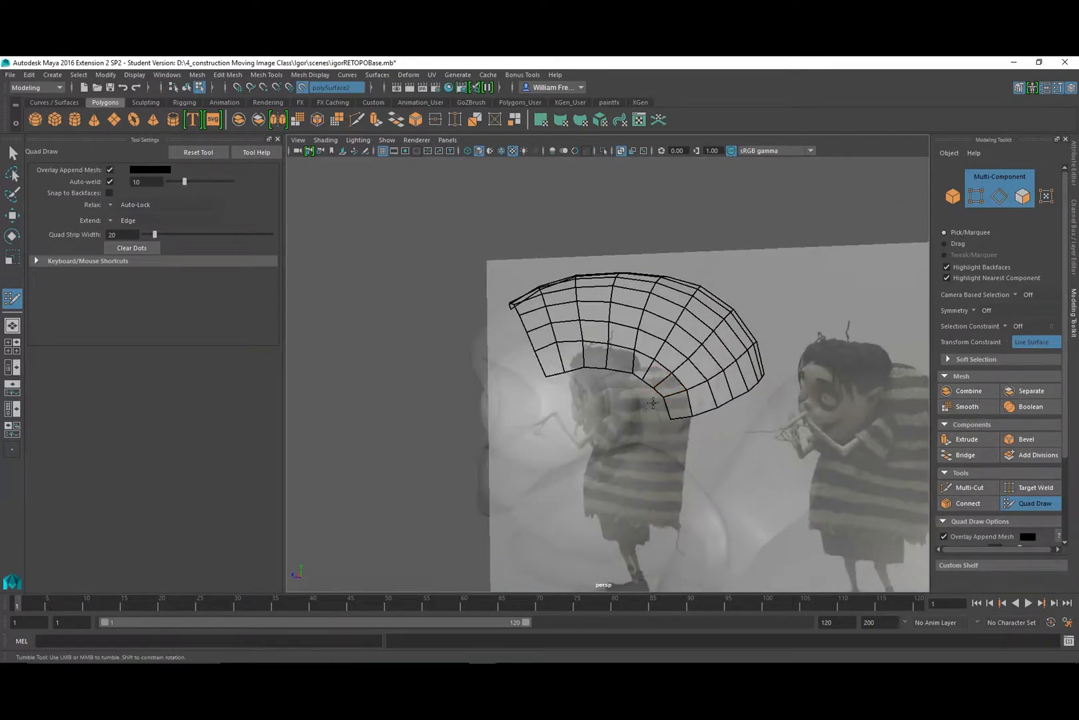
Reposition the vertices along the patch's lower border behind the ear.
{"action": "right_click_drag", "start_coordinate": [699, 393], "coordinate": [711, 462], "text": "alt"}
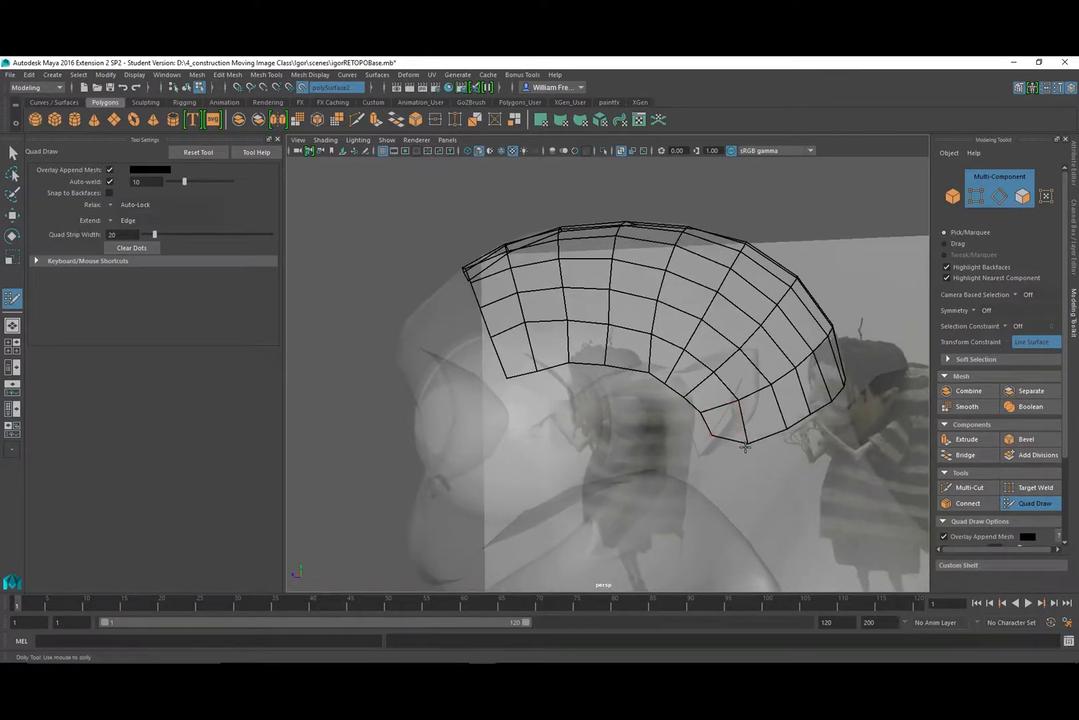
{"action": "left_click_drag", "start_coordinate": [748, 441], "coordinate": [851, 382]}
{"action": "left_click_drag", "start_coordinate": [782, 413], "coordinate": [793, 352], "text": "alt"}
Turn off X-Ray shading and check the quad patch on the solid head from the back, side and above.
{"action": "right_click_drag", "start_coordinate": [793, 349], "coordinate": [511, 361], "text": "alt"}
{"action": "left_click_drag", "start_coordinate": [485, 387], "coordinate": [444, 402], "text": "alt"}
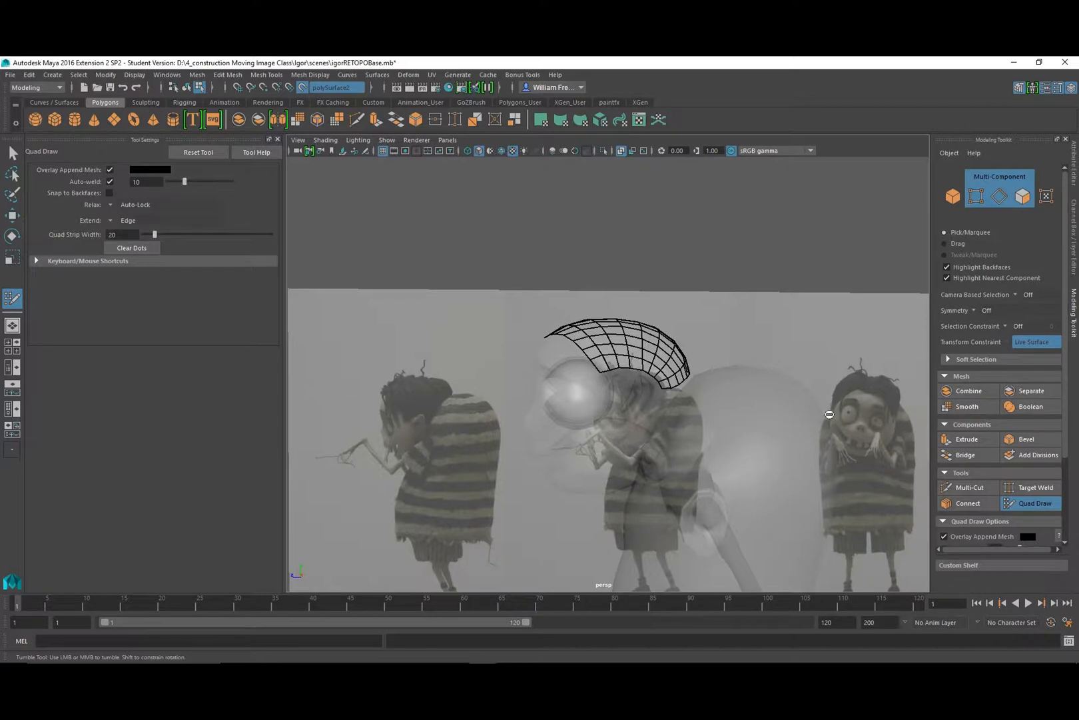
{"action": "left_click_drag", "start_coordinate": [647, 425], "coordinate": [558, 361], "text": "alt"}
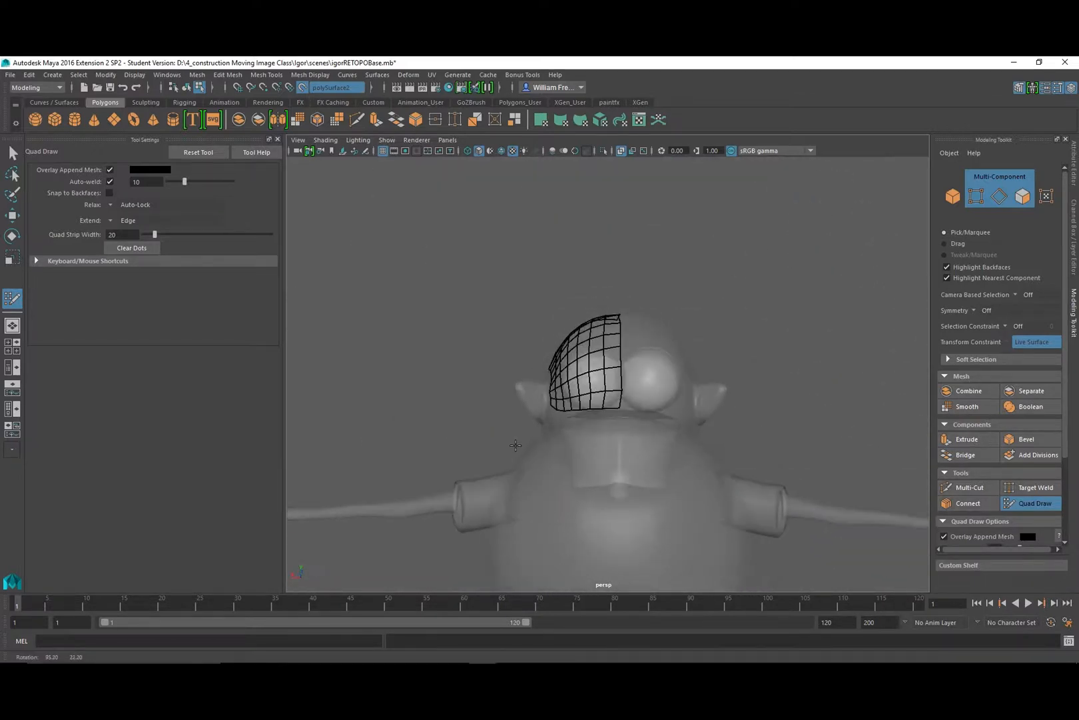
{"action": "right_click_drag", "start_coordinate": [558, 362], "coordinate": [623, 431], "text": "alt"}
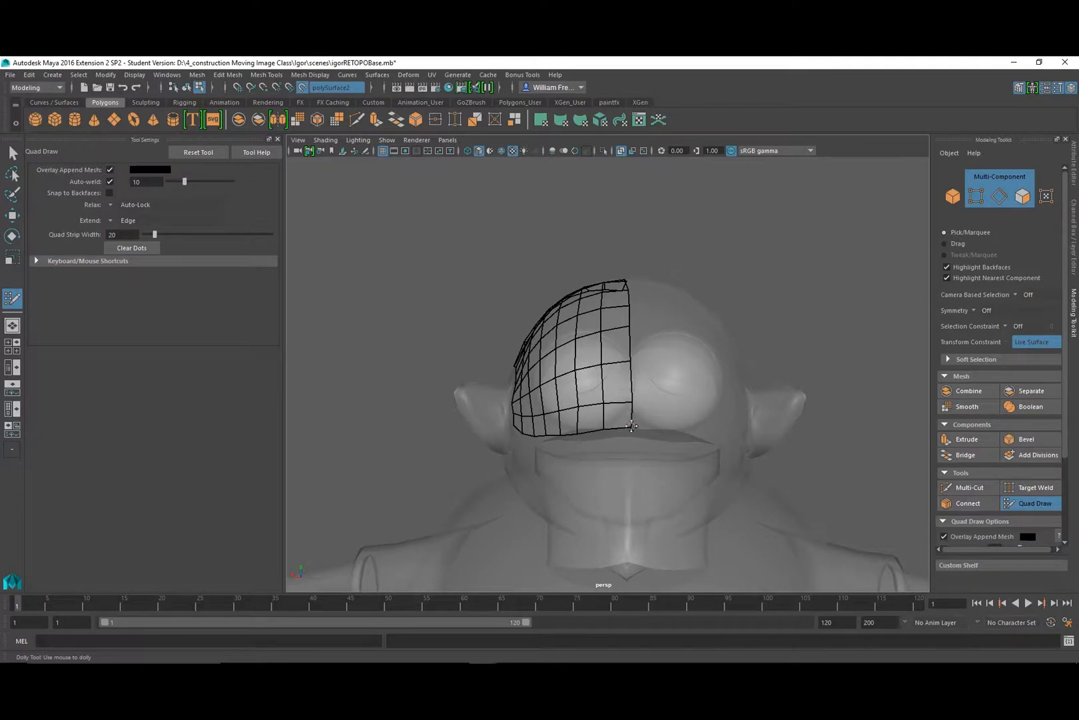
{"action": "left_click_drag", "start_coordinate": [551, 450], "coordinate": [689, 421], "text": "alt"}
{"action": "right_click_drag", "start_coordinate": [760, 433], "coordinate": [602, 421], "text": "alt"}
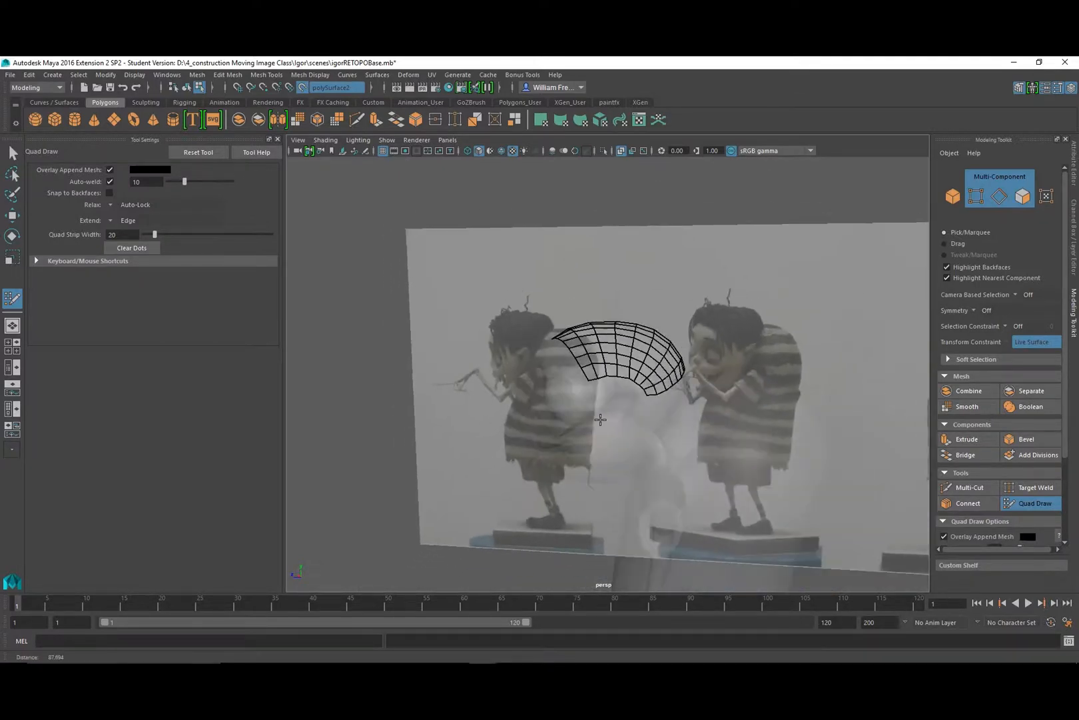
{"action": "left_click", "coordinate": [325, 140]}
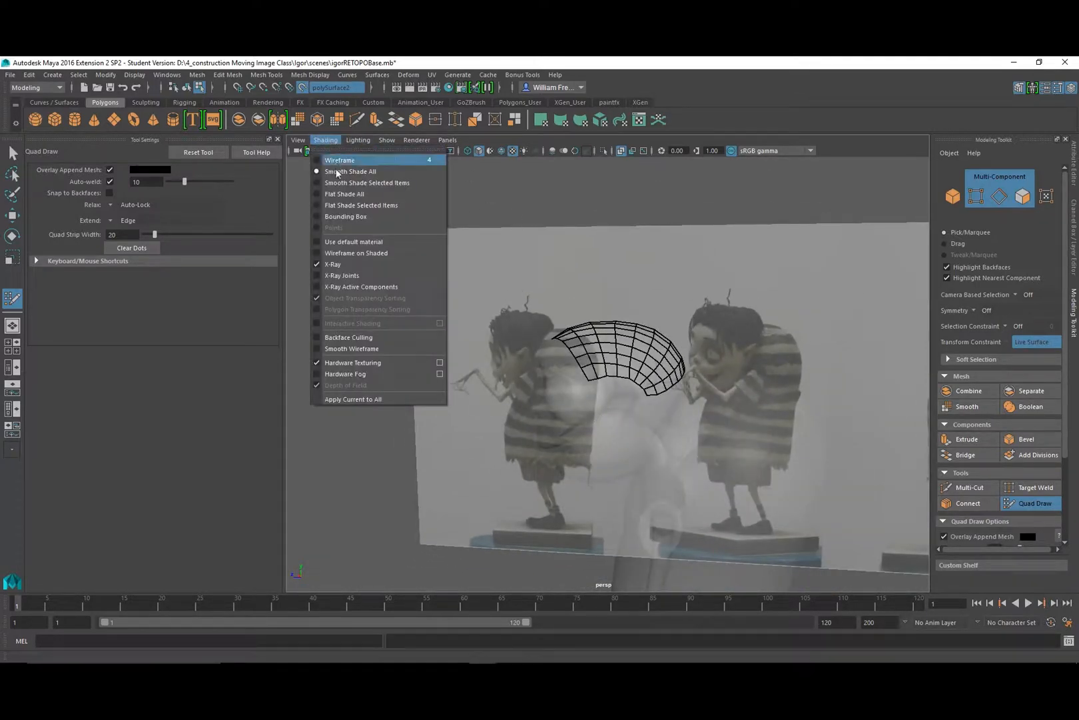
{"action": "left_click", "coordinate": [346, 267]}
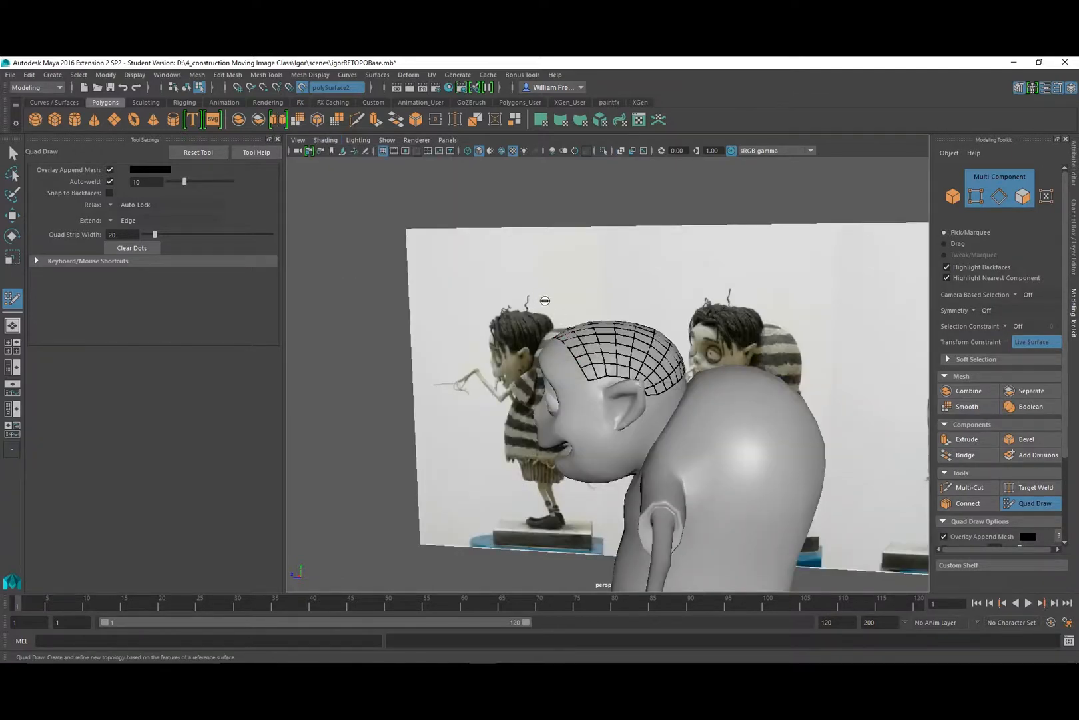
{"action": "right_click_drag", "start_coordinate": [546, 302], "coordinate": [677, 377], "text": "alt"}
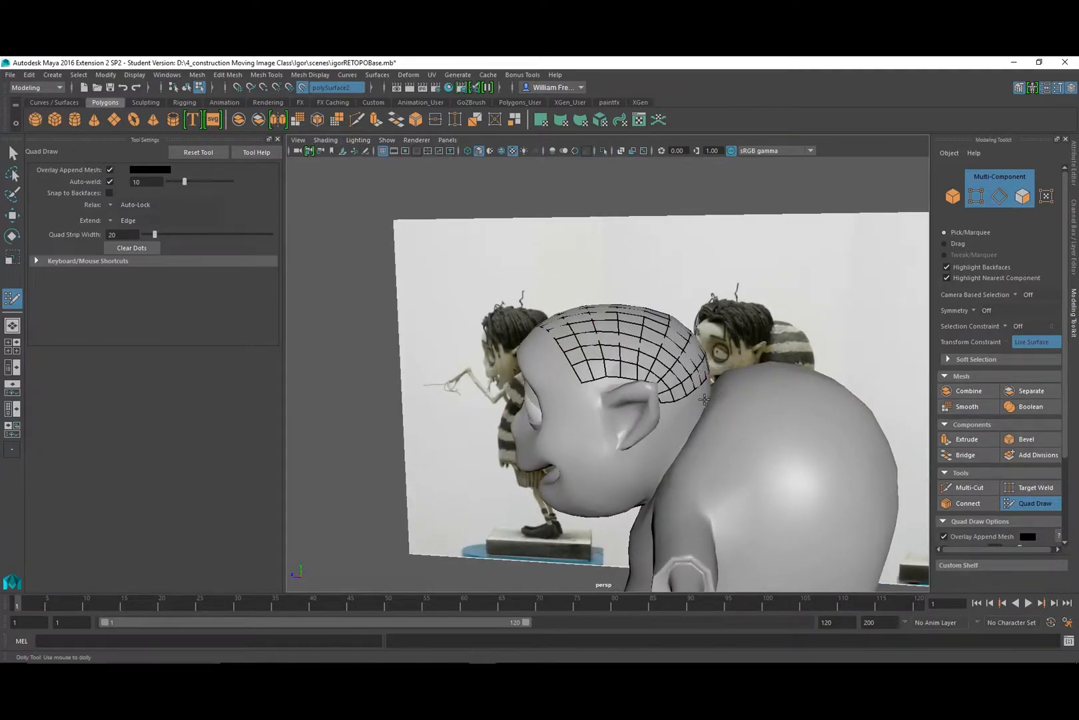
{"action": "left_click_drag", "start_coordinate": [706, 401], "coordinate": [849, 495], "text": "alt"}
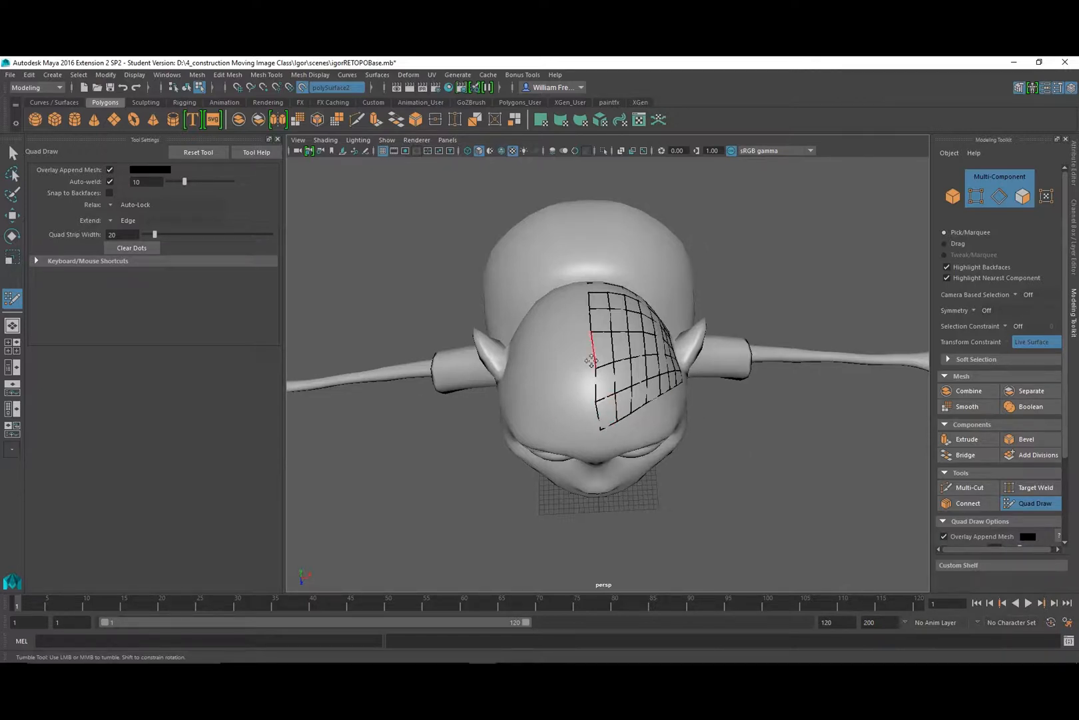
Leave Quad Draw, return the new mesh to object mode and turn on X-Ray shading.
{"action": "key", "text": "q"}
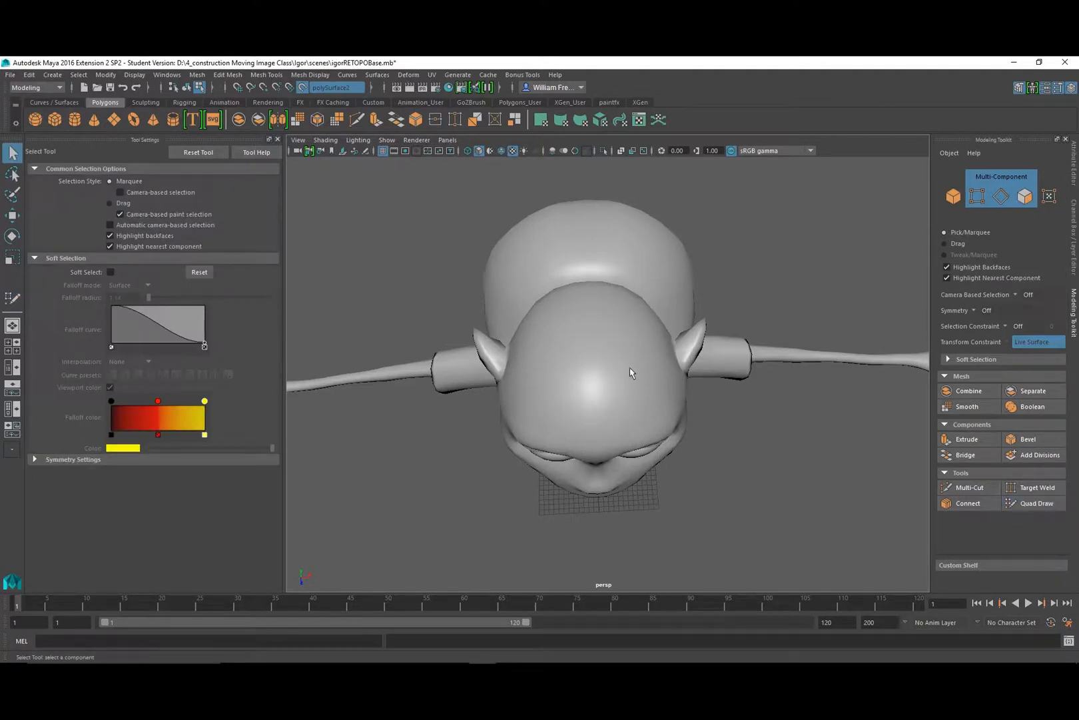
{"action": "left_click_drag", "start_coordinate": [628, 404], "coordinate": [628, 363], "text": "alt"}
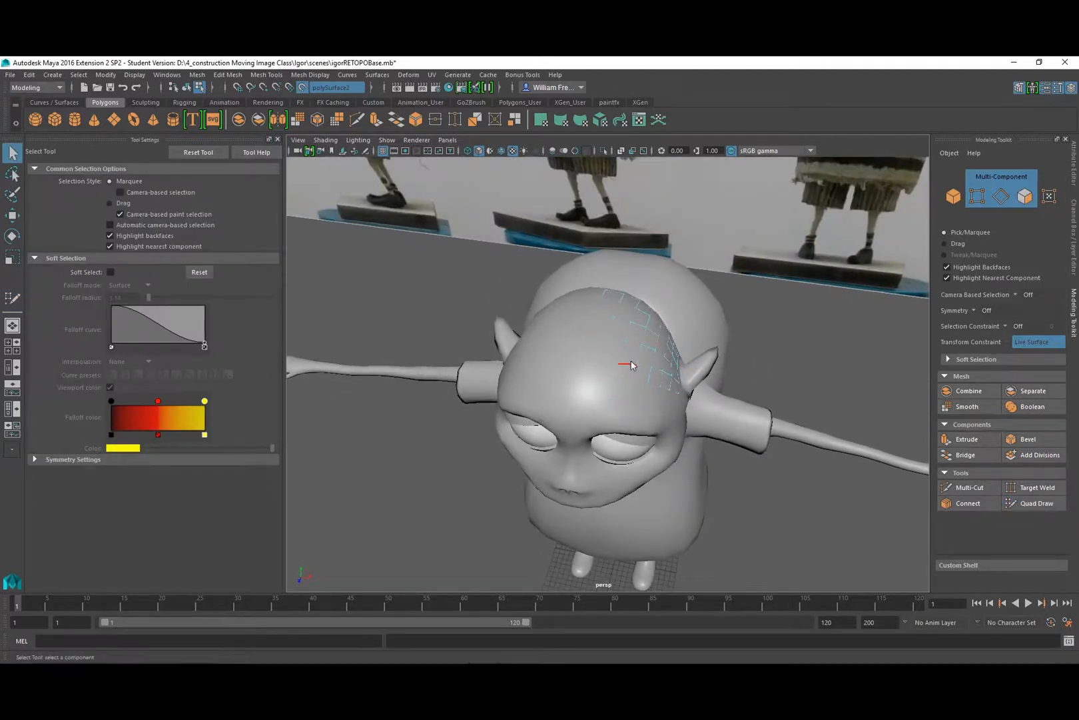
{"action": "right_click_drag", "start_coordinate": [629, 363], "coordinate": [679, 329]}
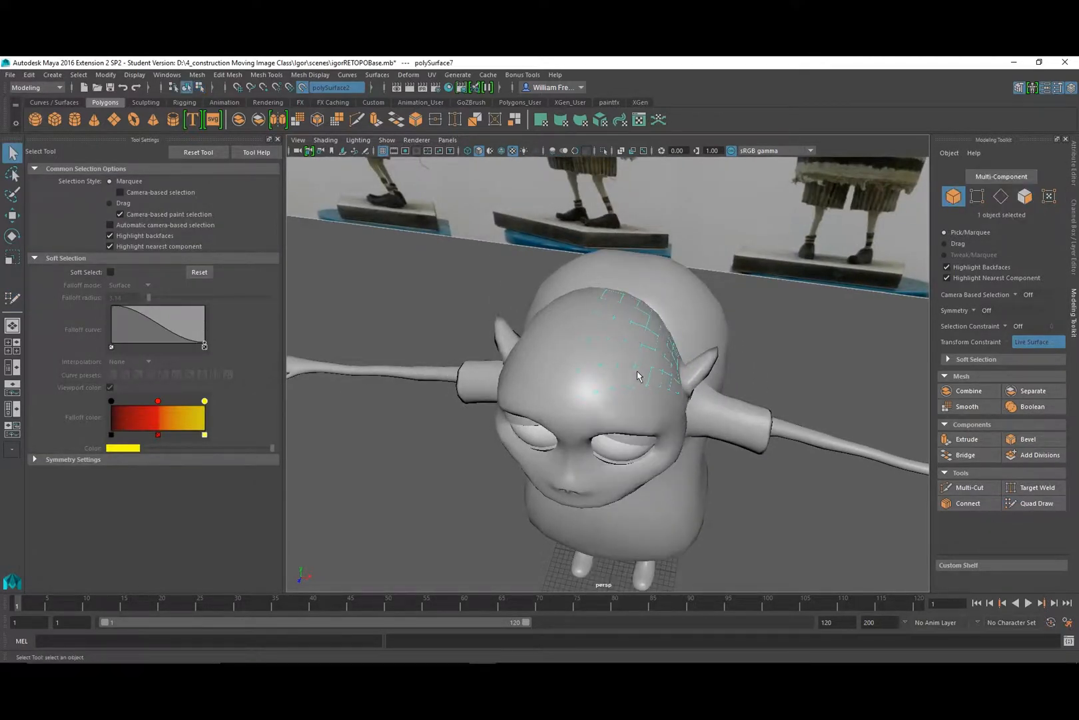
{"action": "left_click_drag", "start_coordinate": [638, 376], "coordinate": [659, 363], "text": "alt"}
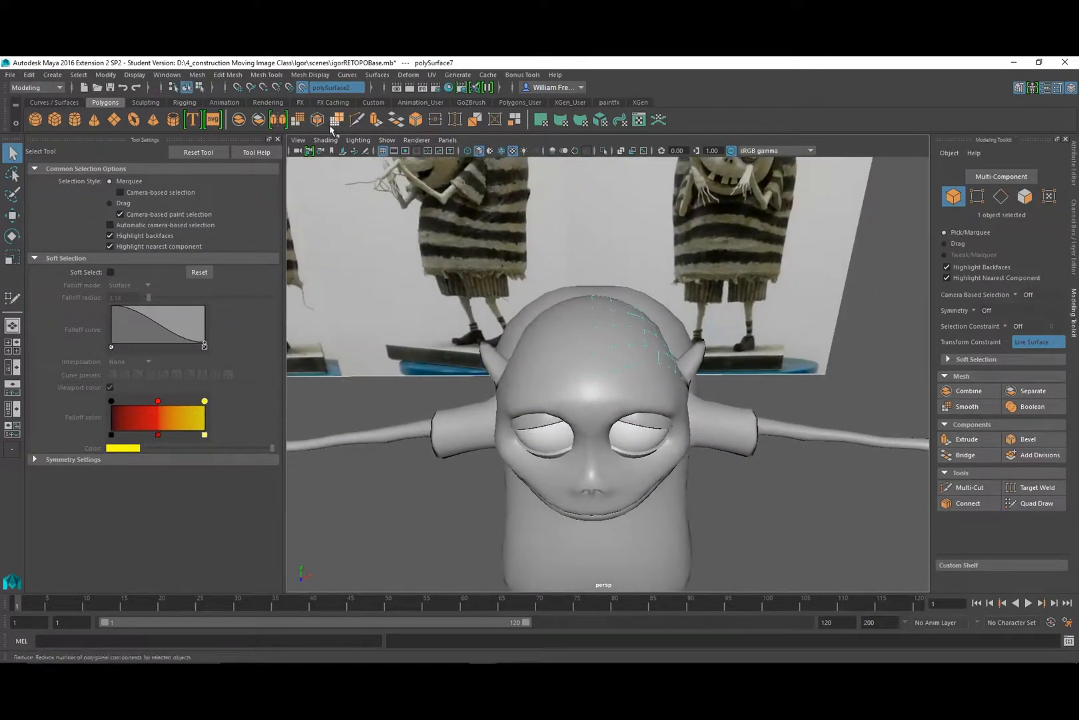
{"action": "left_click", "coordinate": [325, 140]}
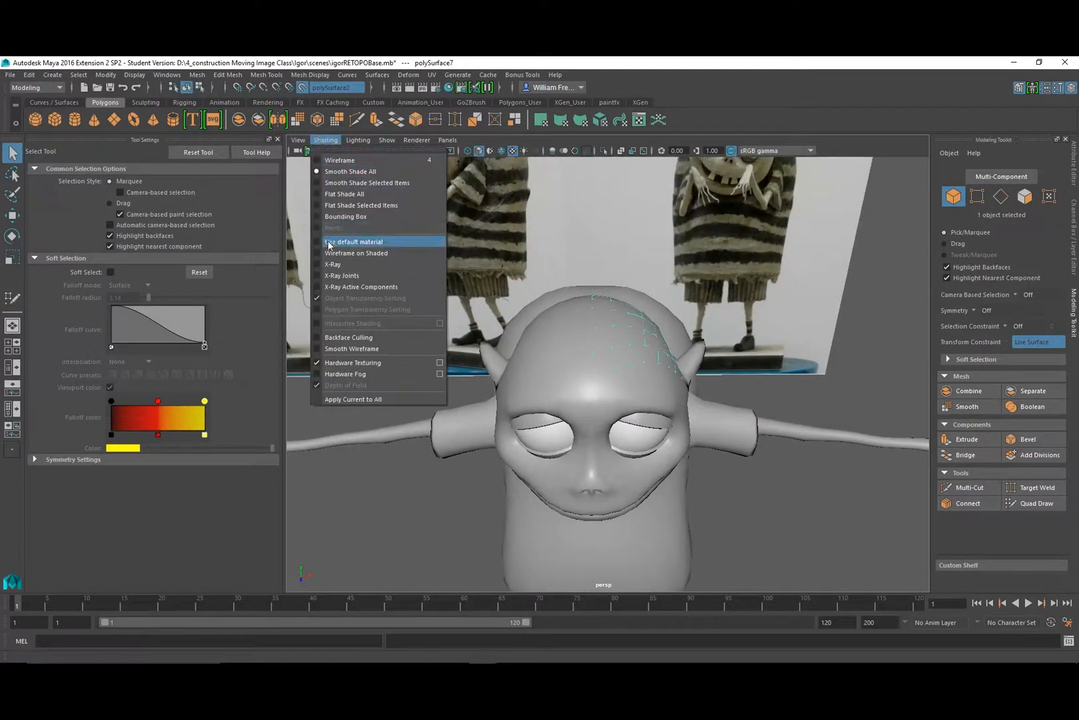
{"action": "left_click", "coordinate": [329, 265]}
Select the vertices along the new mesh's centre-line border and try to scale them along the X axis.
{"action": "left_click_drag", "start_coordinate": [608, 338], "coordinate": [608, 347], "text": "alt"}
{"action": "right_click_drag", "start_coordinate": [614, 349], "coordinate": [651, 325]}
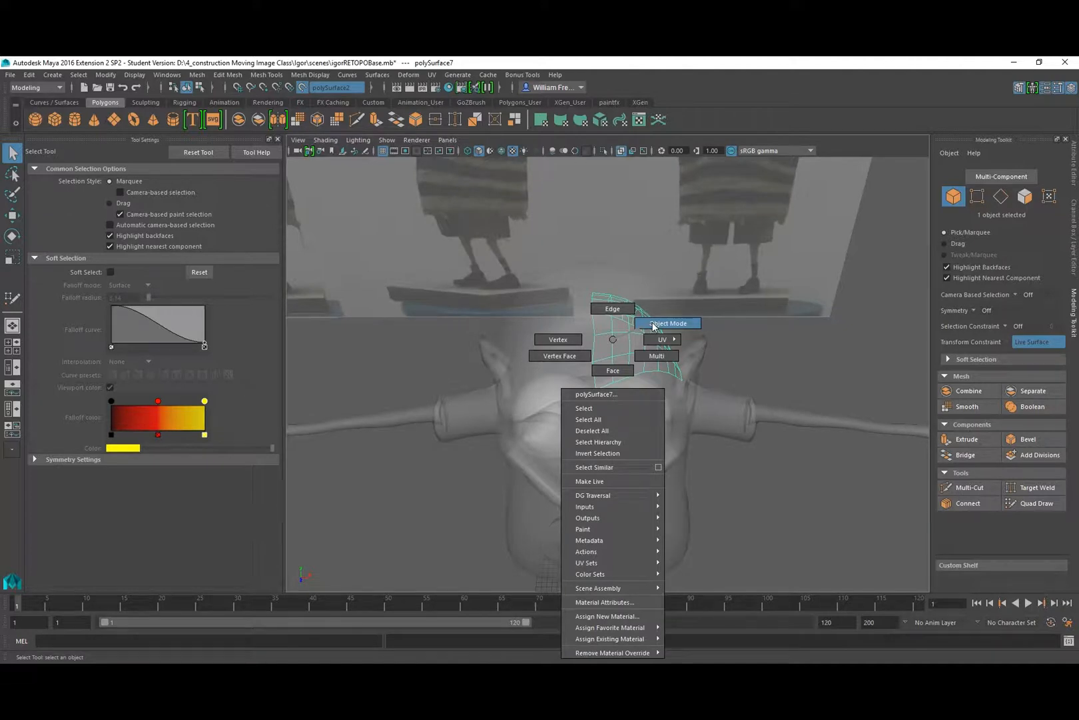
{"action": "right_click_drag", "start_coordinate": [653, 326], "coordinate": [608, 309]}
{"action": "right_click_drag", "start_coordinate": [601, 362], "coordinate": [561, 341]}
{"action": "left_click_drag", "start_coordinate": [548, 267], "coordinate": [612, 386]}
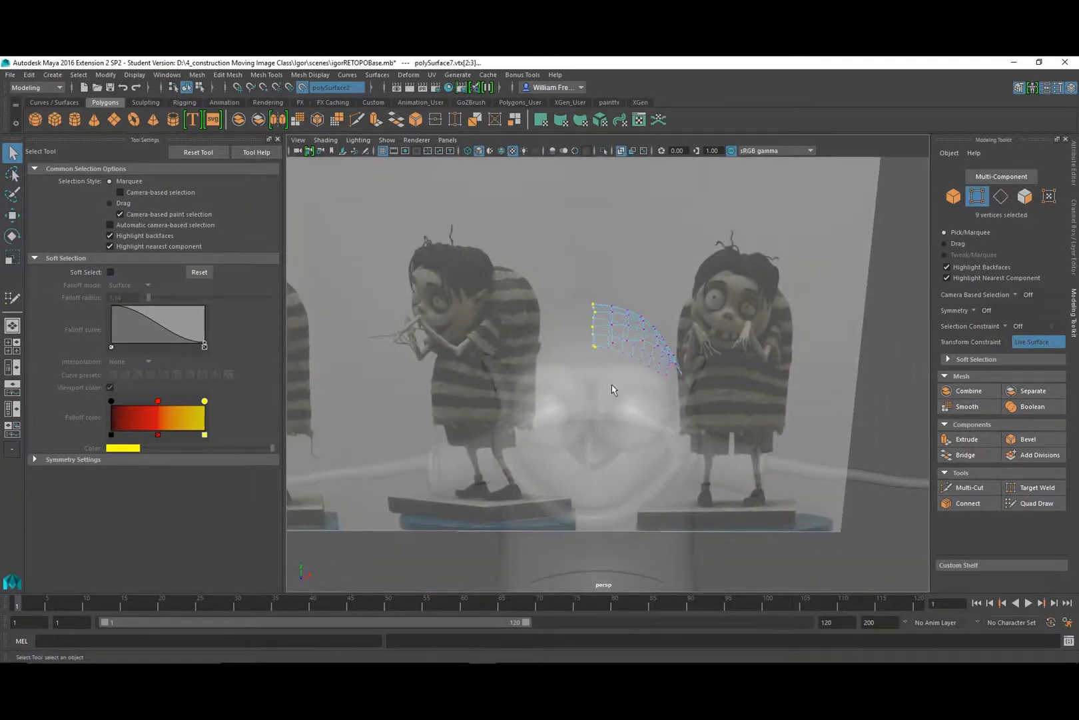
{"action": "key", "text": "r"}
{"action": "mouse_move", "coordinate": [643, 337]}
{"action": "left_mouse_down"}
{"action": "mouse_move", "coordinate": [586, 337]}
{"action": "mouse_move", "coordinate": [655, 335]}
{"action": "mouse_move", "coordinate": [643, 337]}
{"action": "left_mouse_up"}
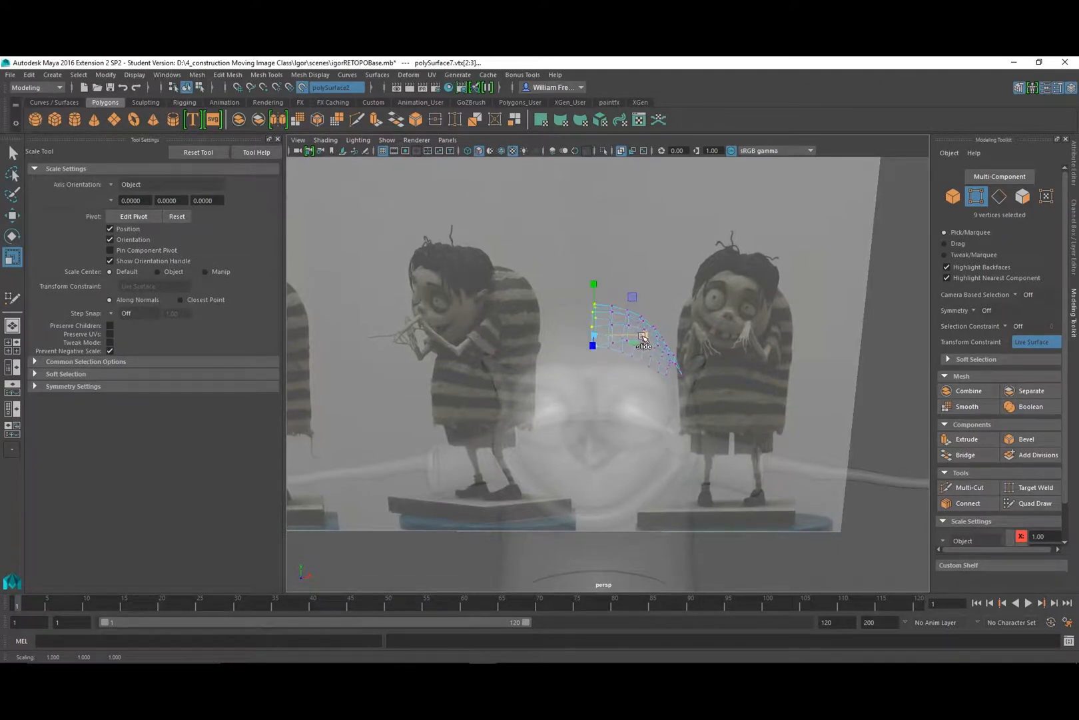
In the front wireframe view, move the selected border vertices along X onto the head's centre line, at about 0.01.
{"action": "key", "text": "w"}
{"action": "key", "text": "space"}
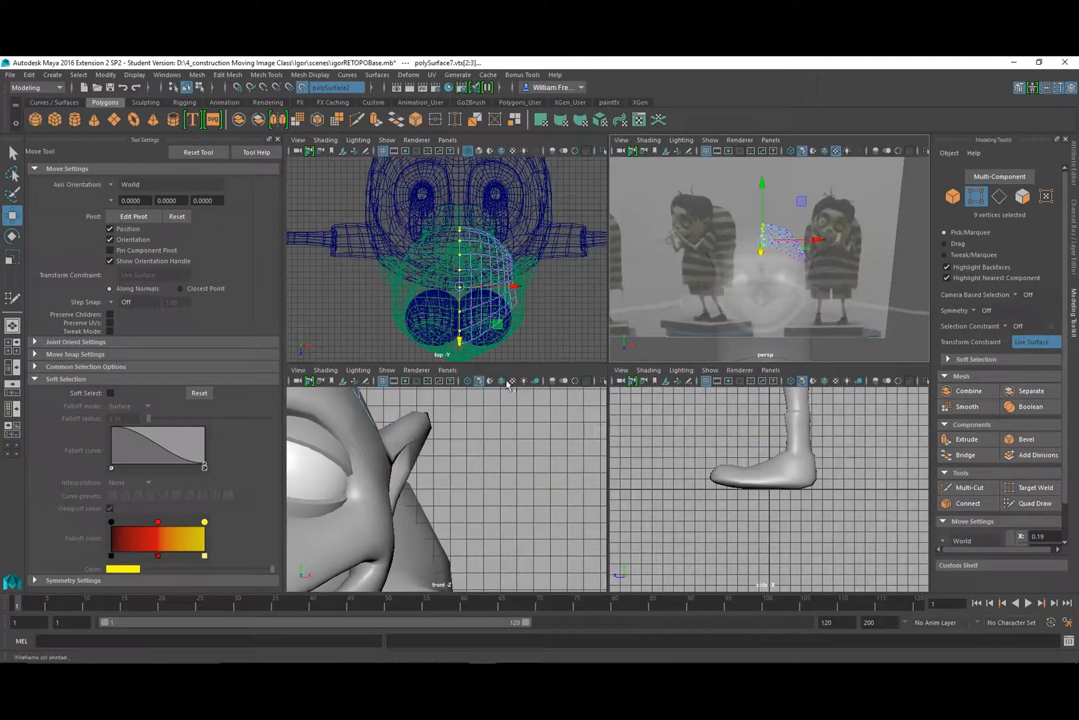
{"action": "key", "text": "space"}
{"action": "scroll", "coordinate": [837, 548], "scroll_direction": "up", "scroll_amount": 10}
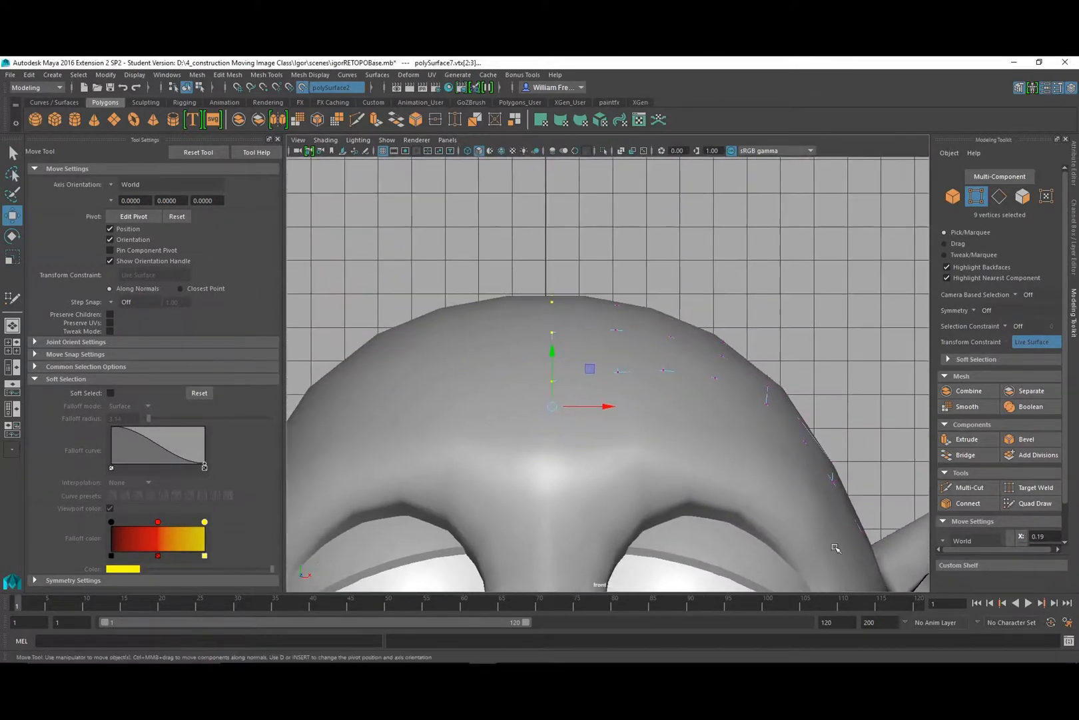
{"action": "key", "text": "4"}
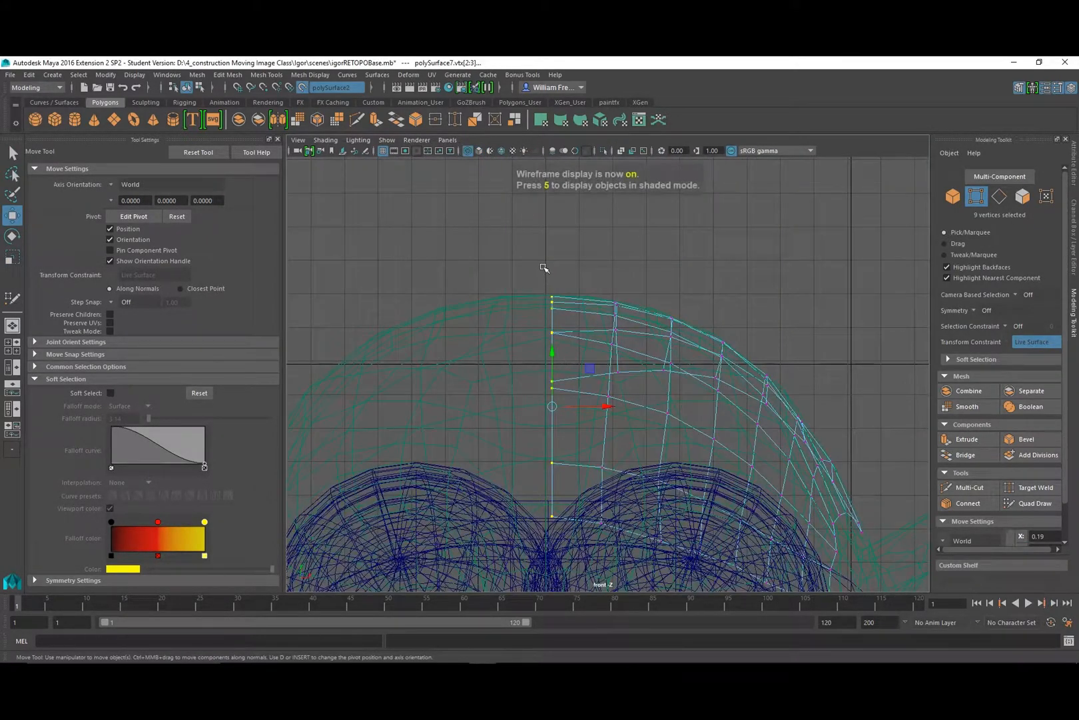
{"action": "left_click_drag", "start_coordinate": [606, 406], "coordinate": [599, 406]}
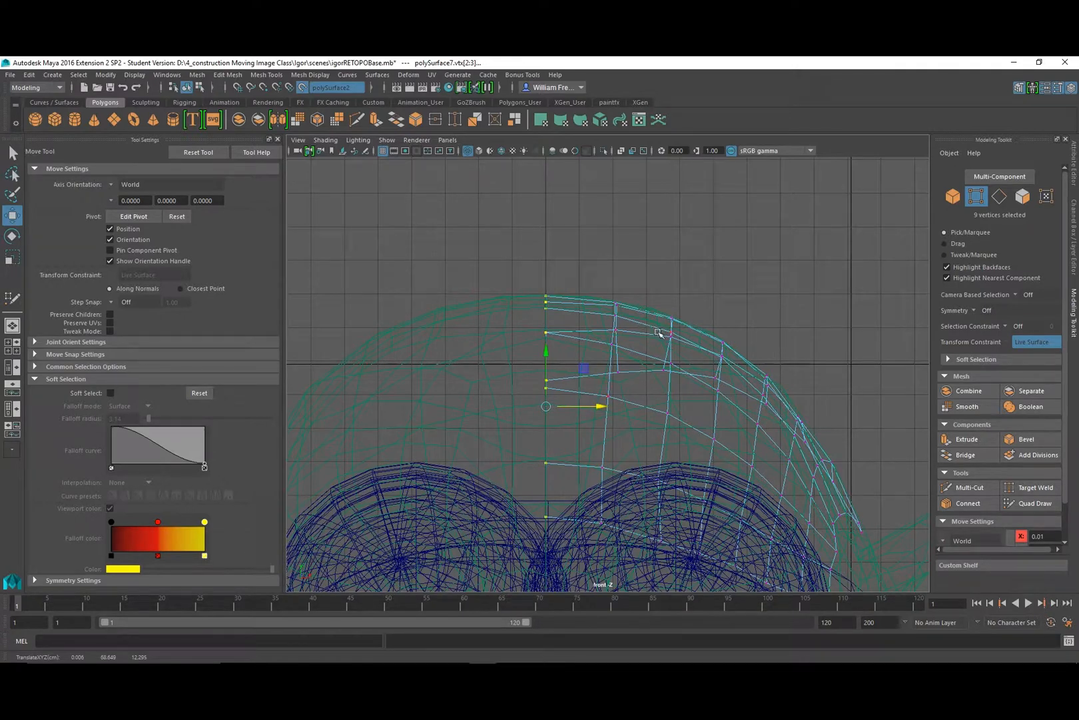
{"action": "key", "text": "space"}
{"action": "key", "text": "space"}
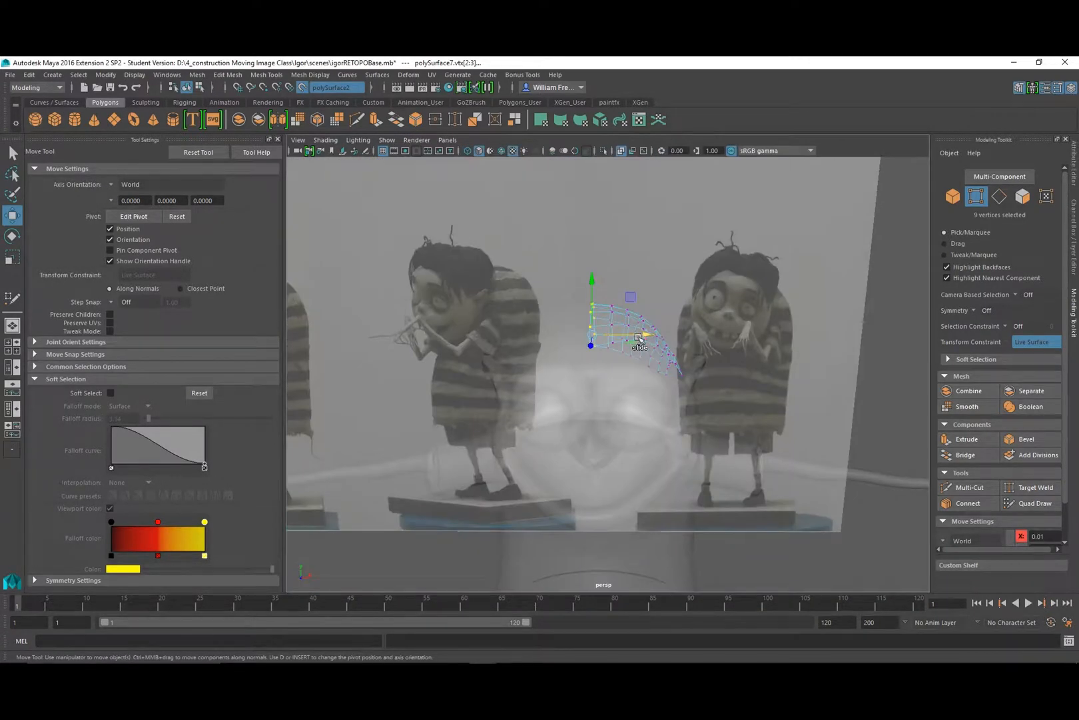
Return the new mesh to object mode and center its pivot.
{"action": "right_click_drag", "start_coordinate": [620, 321], "coordinate": [660, 308]}
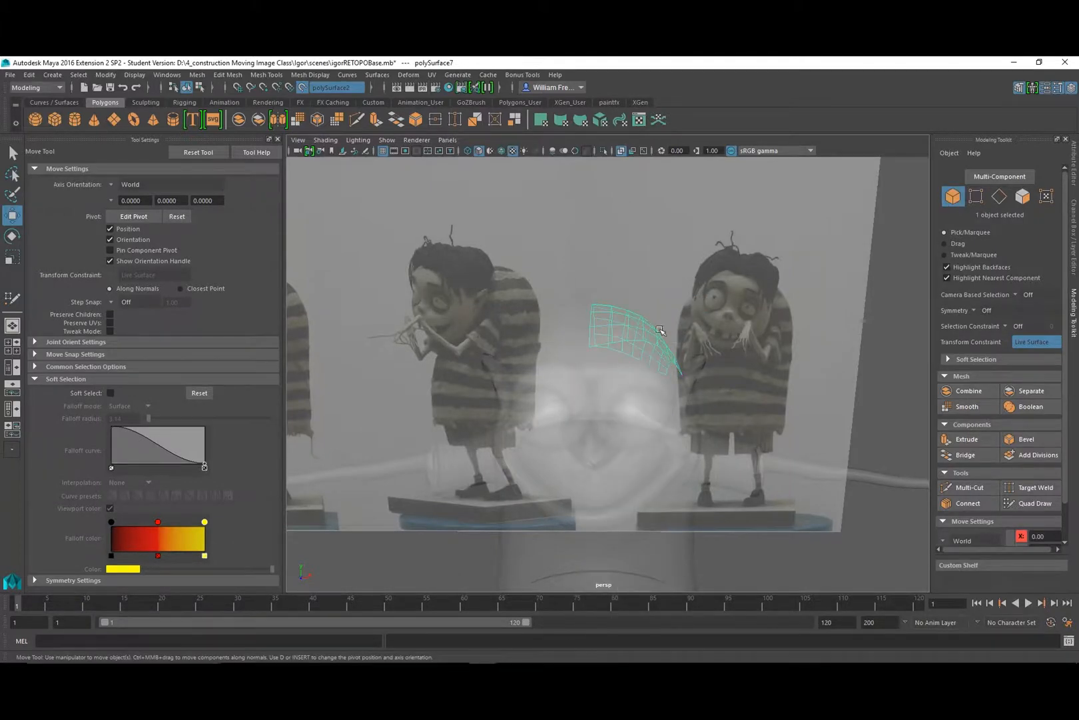
{"action": "left_click_drag", "start_coordinate": [659, 330], "coordinate": [400, 360], "text": "alt"}
{"action": "left_click", "coordinate": [105, 74]}
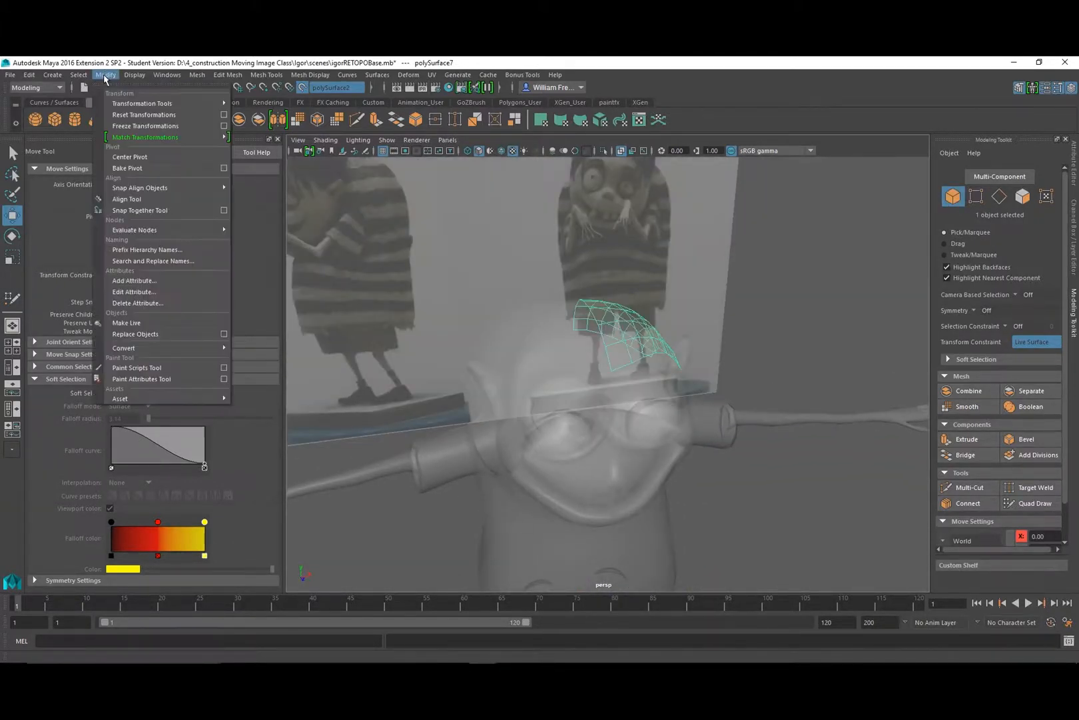
{"action": "left_click", "coordinate": [130, 158]}
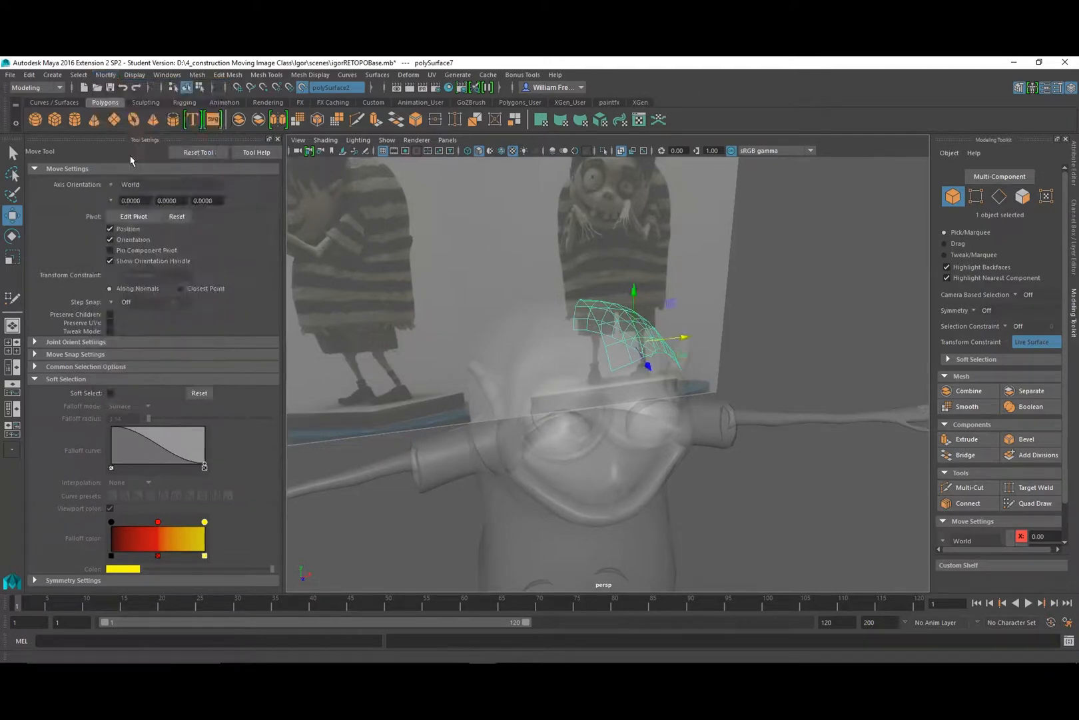
{"action": "left_click_drag", "start_coordinate": [586, 276], "coordinate": [510, 263], "text": "alt"}
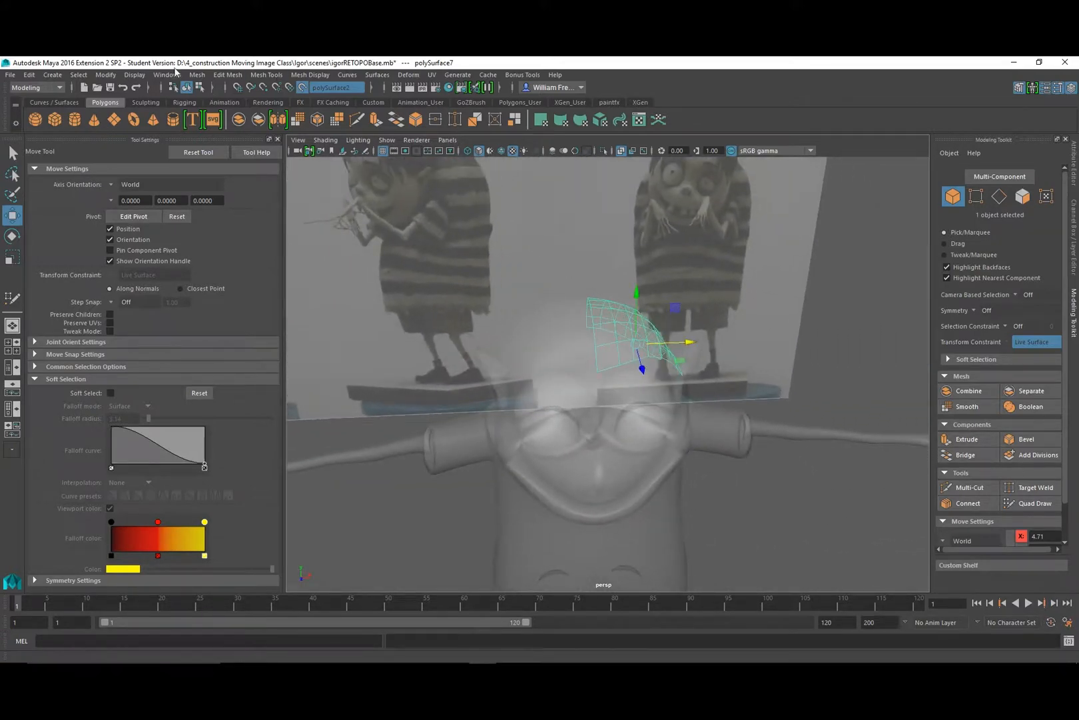
{"action": "left_click", "coordinate": [197, 75]}
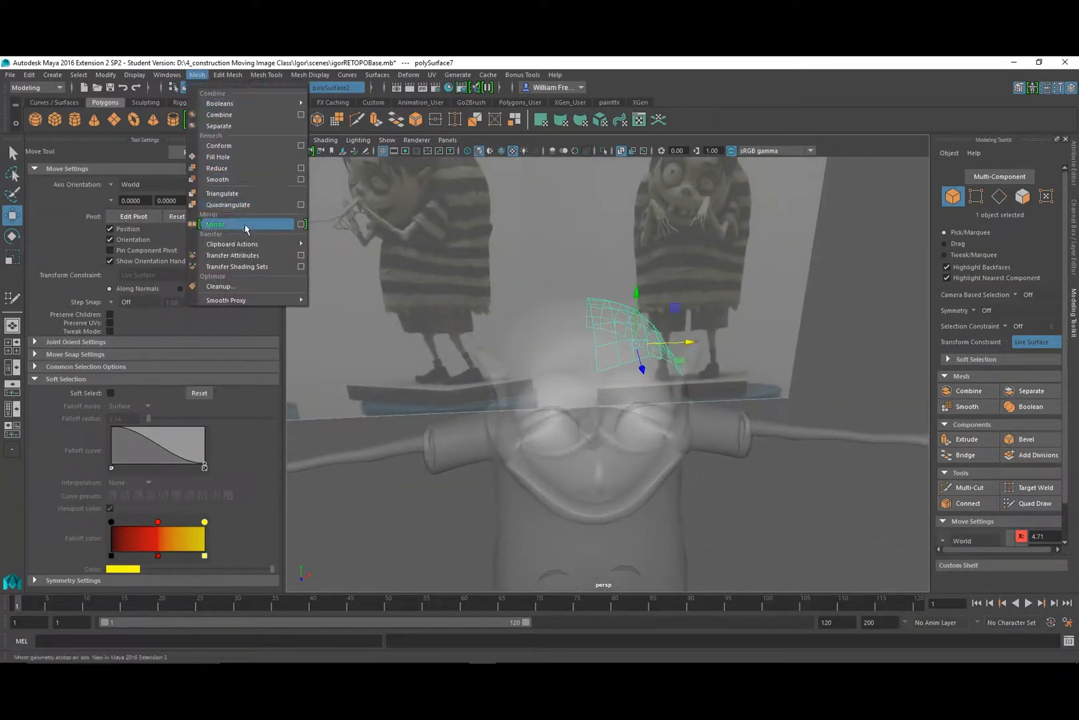
{"action": "left_click", "coordinate": [302, 224]}
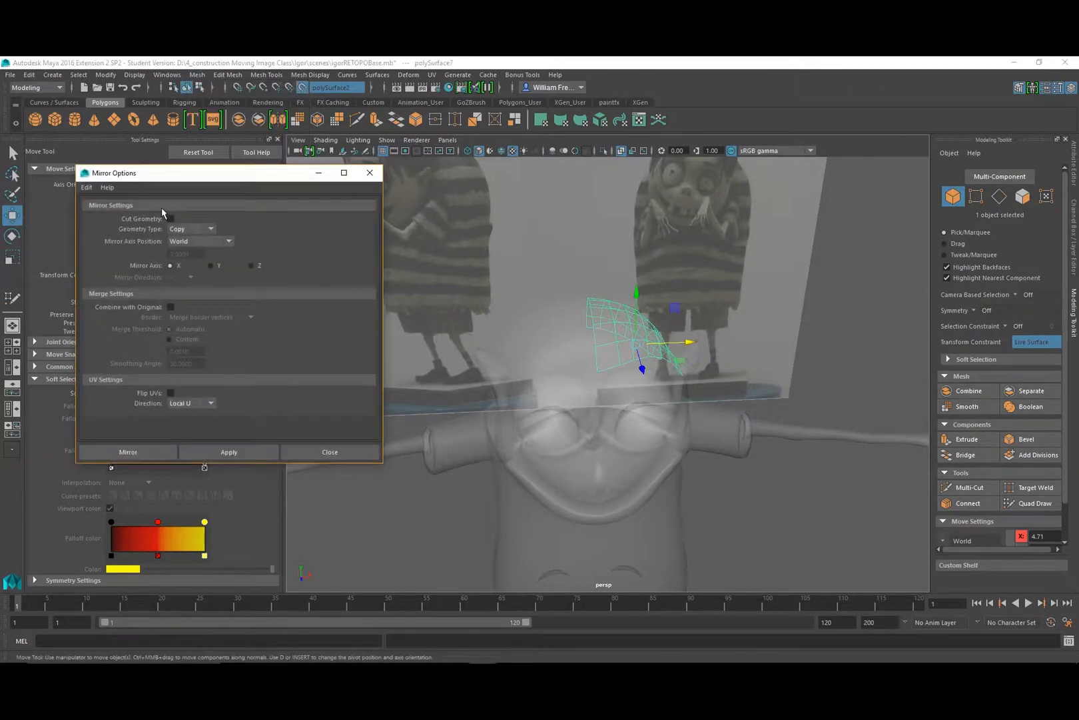
{"action": "left_click", "coordinate": [190, 229]}
{"action": "left_click", "coordinate": [189, 236]}
{"action": "left_click", "coordinate": [170, 307]}
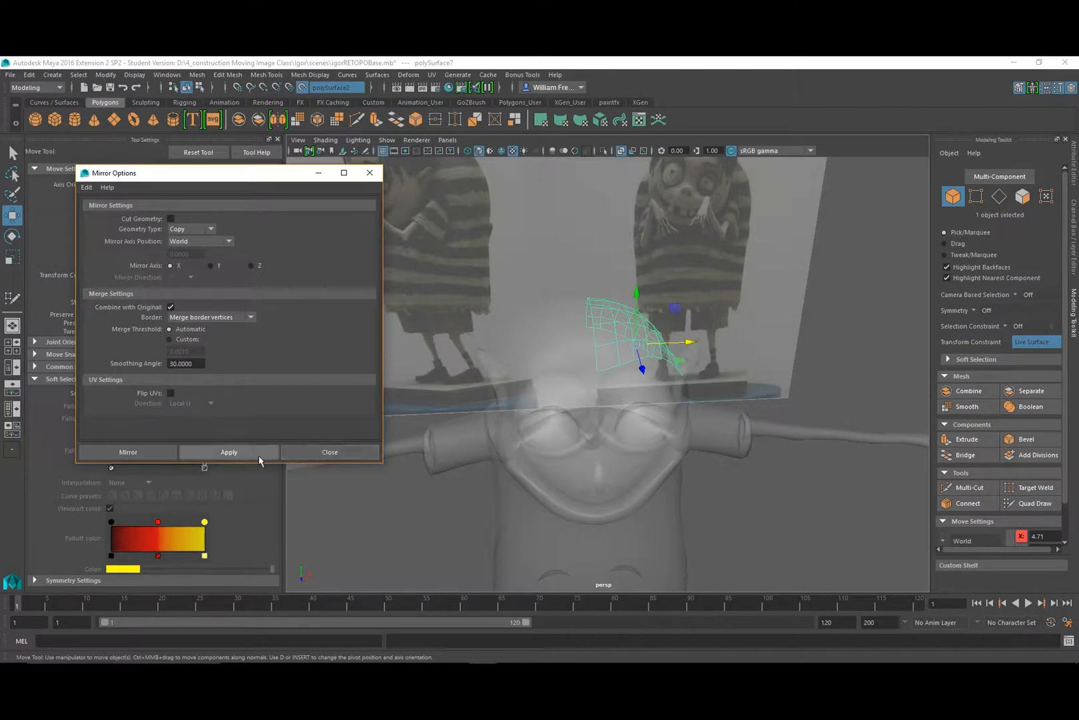
{"action": "left_click", "coordinate": [318, 453]}
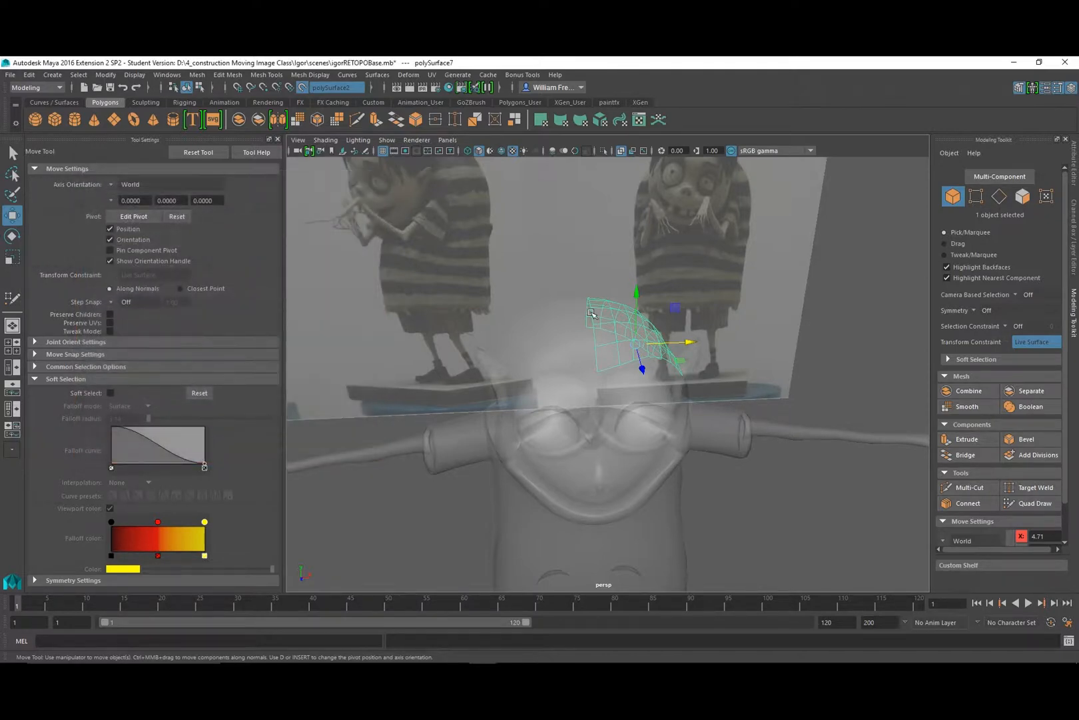
Open the UV Editor, frame the mesh's UV layout and place the editor beside the model in the perspective view.
{"action": "left_click_drag", "start_coordinate": [593, 314], "coordinate": [507, 336], "text": "alt"}
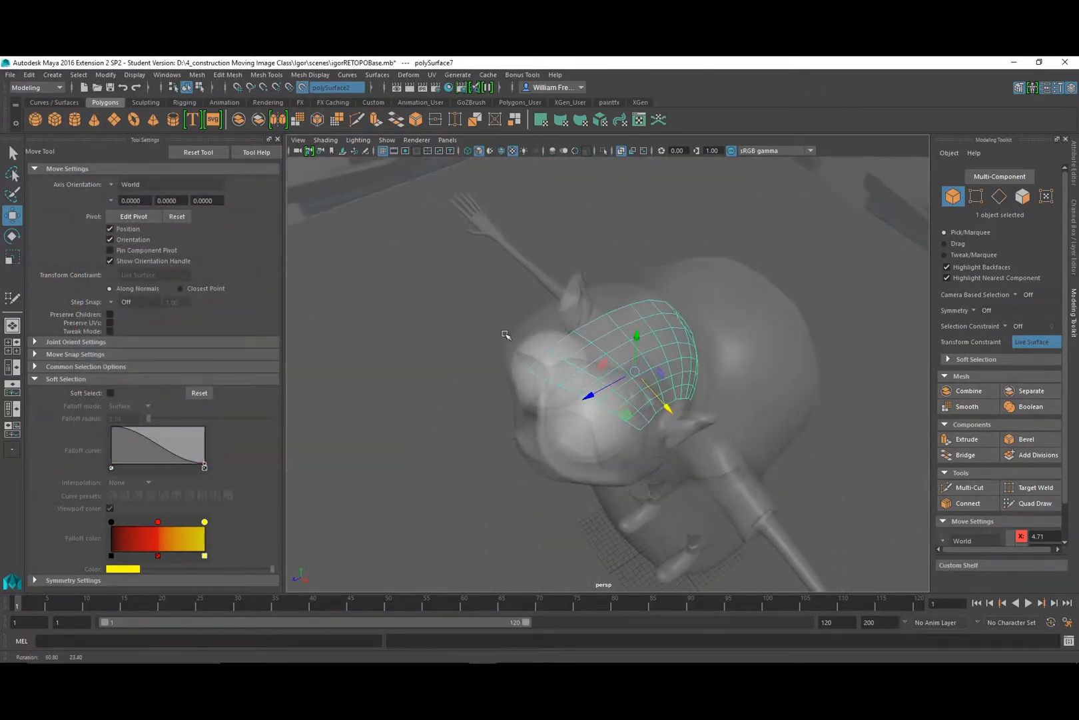
{"action": "left_click", "coordinate": [432, 74]}
{"action": "left_click", "coordinate": [460, 105]}
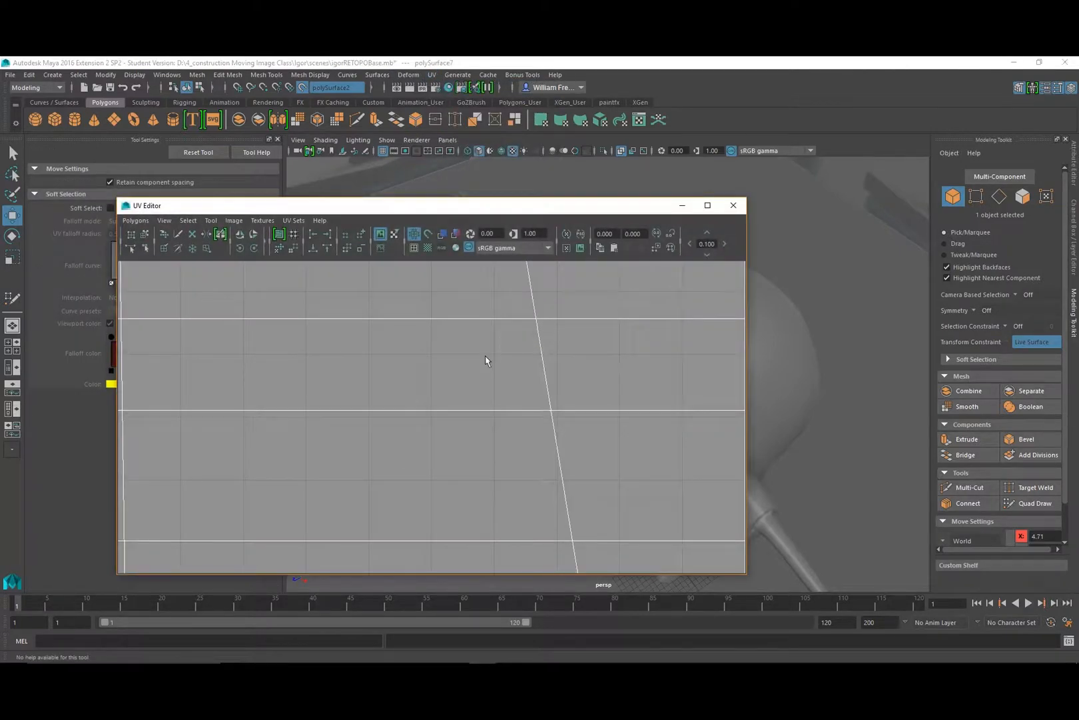
{"action": "right_click_drag", "start_coordinate": [582, 405], "coordinate": [60, 383], "text": "alt"}
{"action": "right_click_drag", "start_coordinate": [510, 401], "coordinate": [330, 394], "text": "alt"}
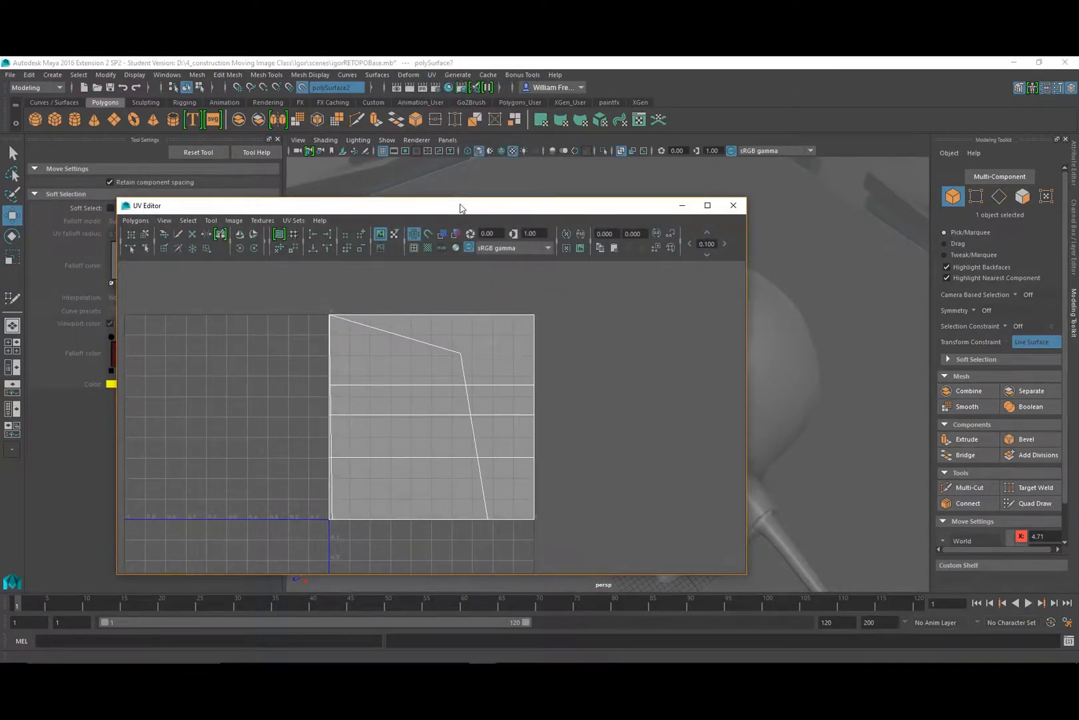
{"action": "left_click_drag", "start_coordinate": [460, 205], "coordinate": [200, 214]}
{"action": "left_click_drag", "start_coordinate": [611, 277], "coordinate": [535, 304], "text": "alt"}
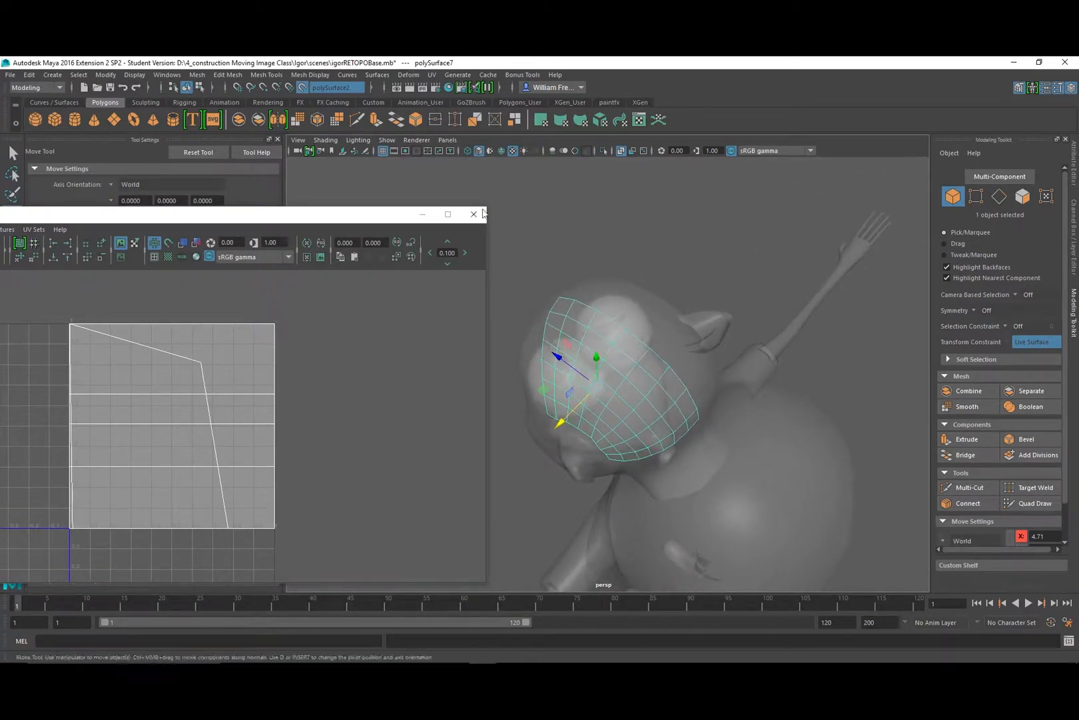
Apply a spherical UV projection to the mesh and widen the projection's horizontal sweep around the head.
{"action": "left_click", "coordinate": [432, 75]}
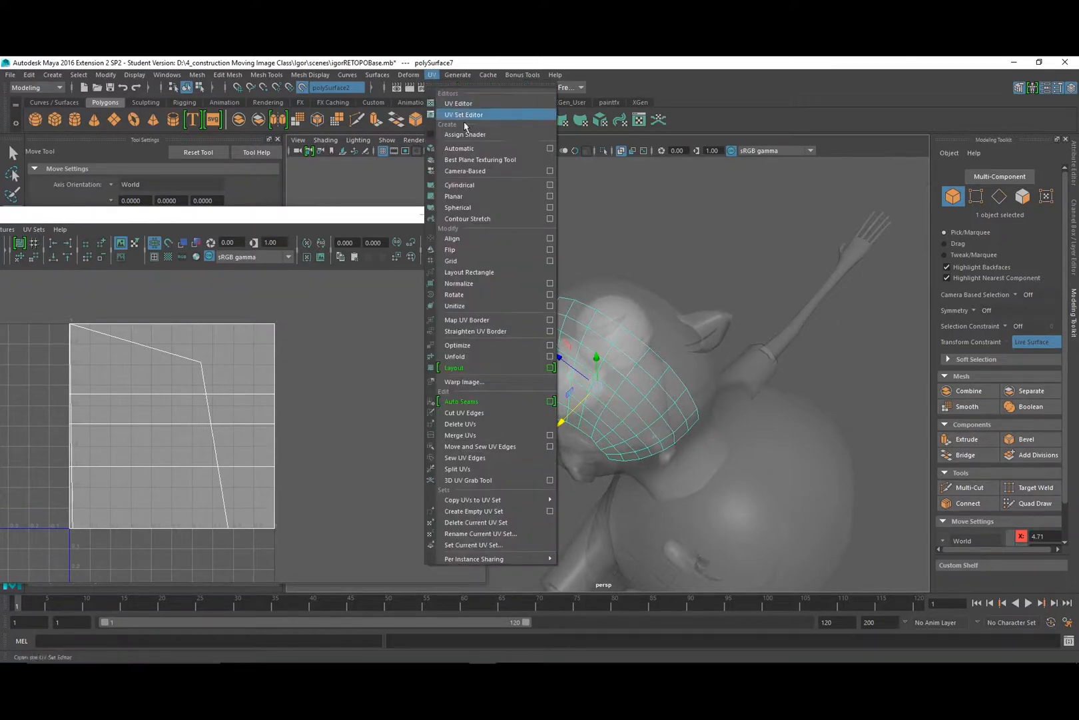
{"action": "left_click", "coordinate": [476, 208]}
{"action": "left_click_drag", "start_coordinate": [667, 355], "coordinate": [678, 341], "text": "alt"}
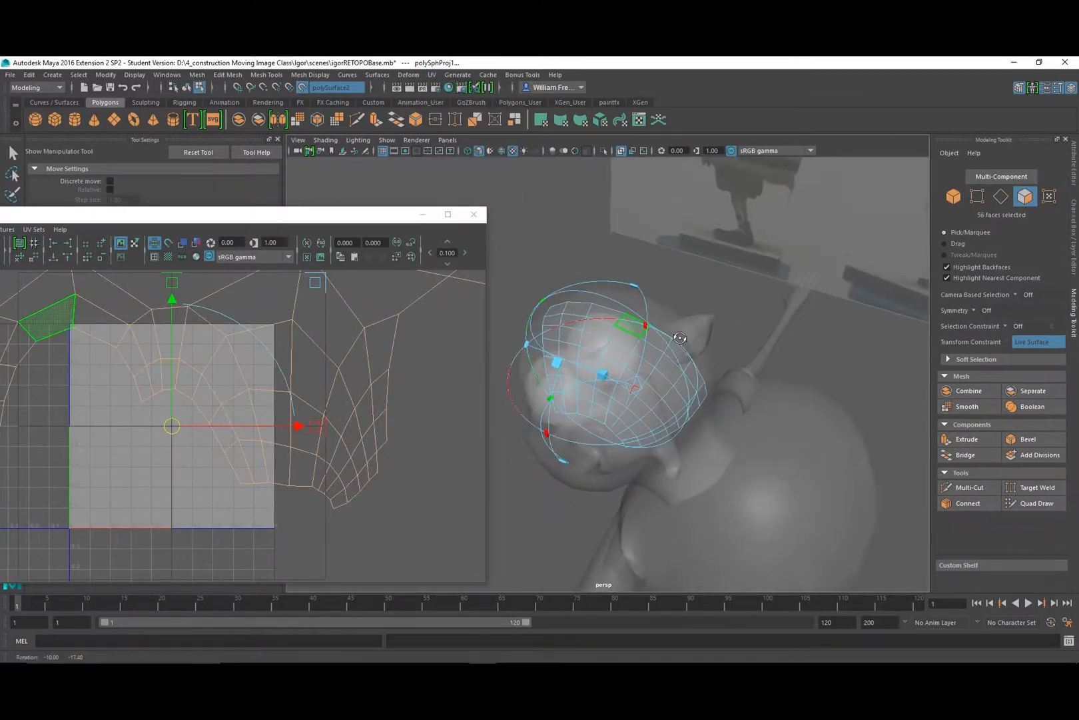
{"action": "left_click_drag", "start_coordinate": [547, 434], "coordinate": [689, 408]}
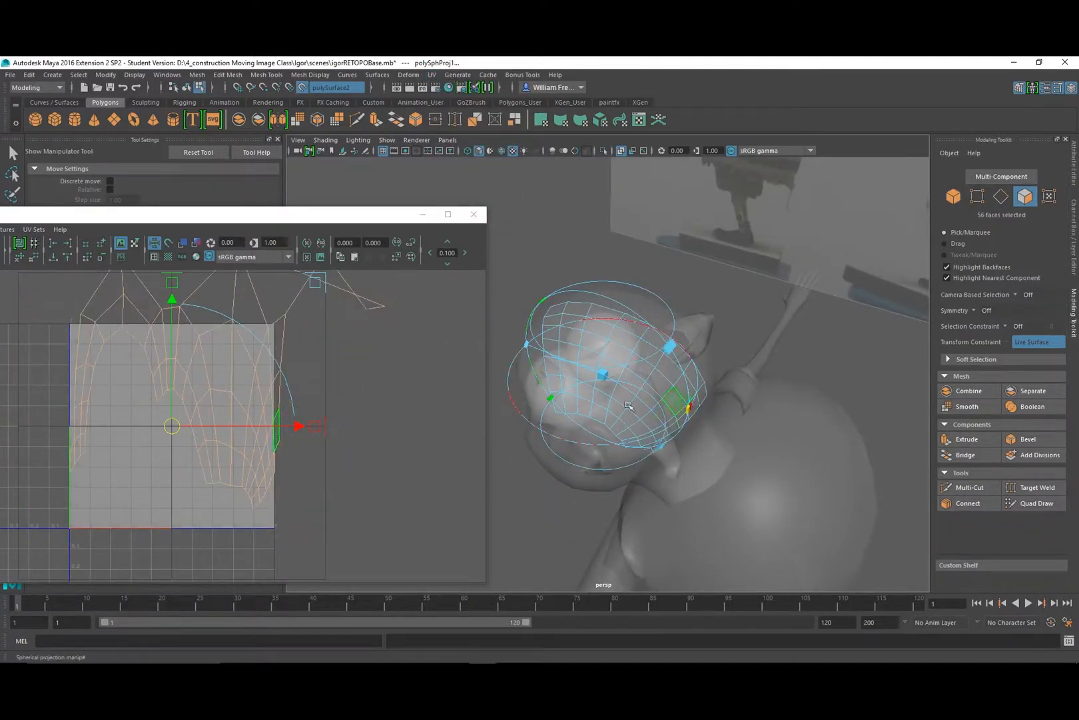
{"action": "right_click_drag", "start_coordinate": [336, 405], "coordinate": [267, 399], "text": "alt"}
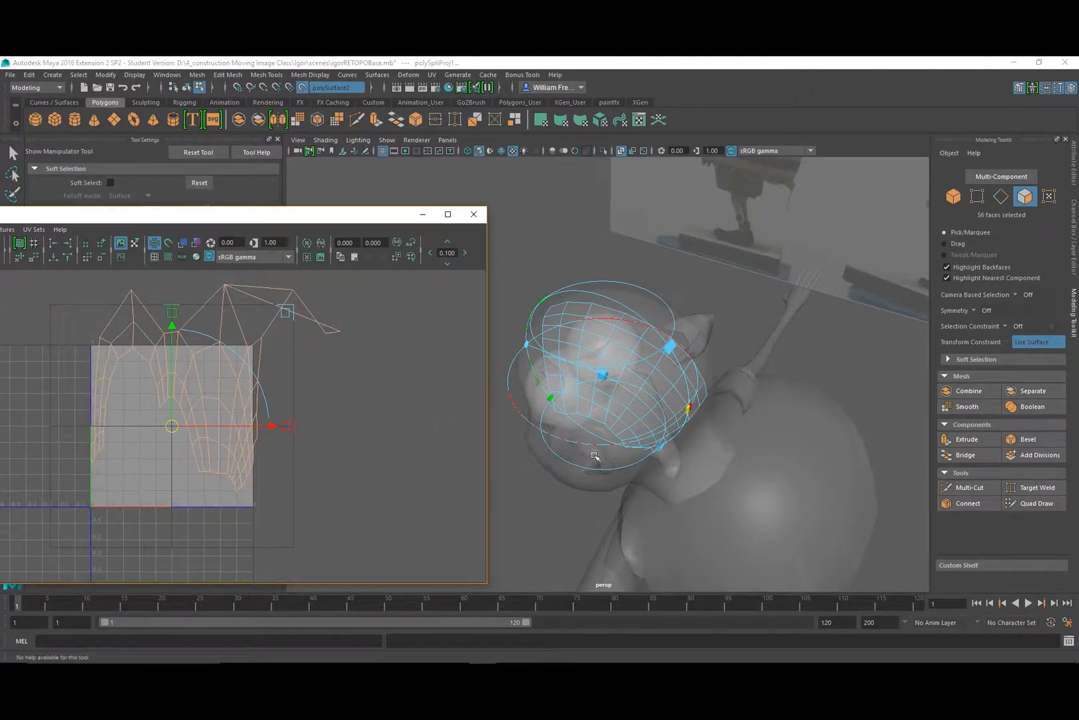
Rotate the spherical projection about its vertical axis to redistribute the mesh's UVs.
{"action": "left_click_drag", "start_coordinate": [595, 456], "coordinate": [631, 469], "text": "alt"}
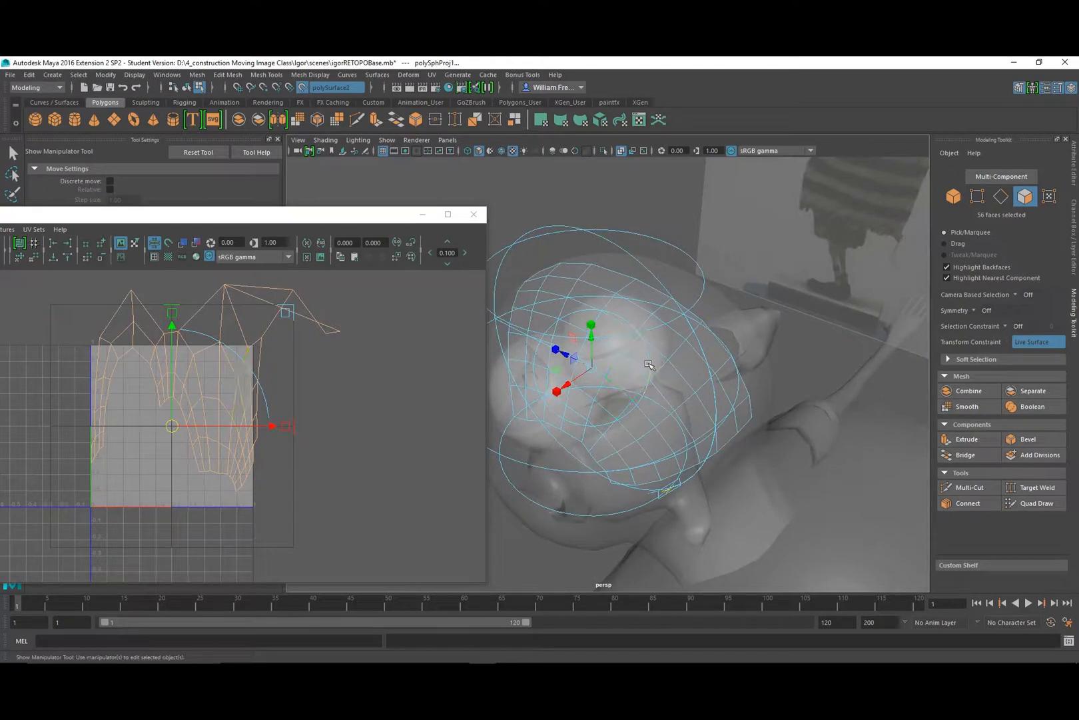
{"action": "key", "text": "e"}
{"action": "left_click_drag", "start_coordinate": [581, 400], "coordinate": [639, 356]}
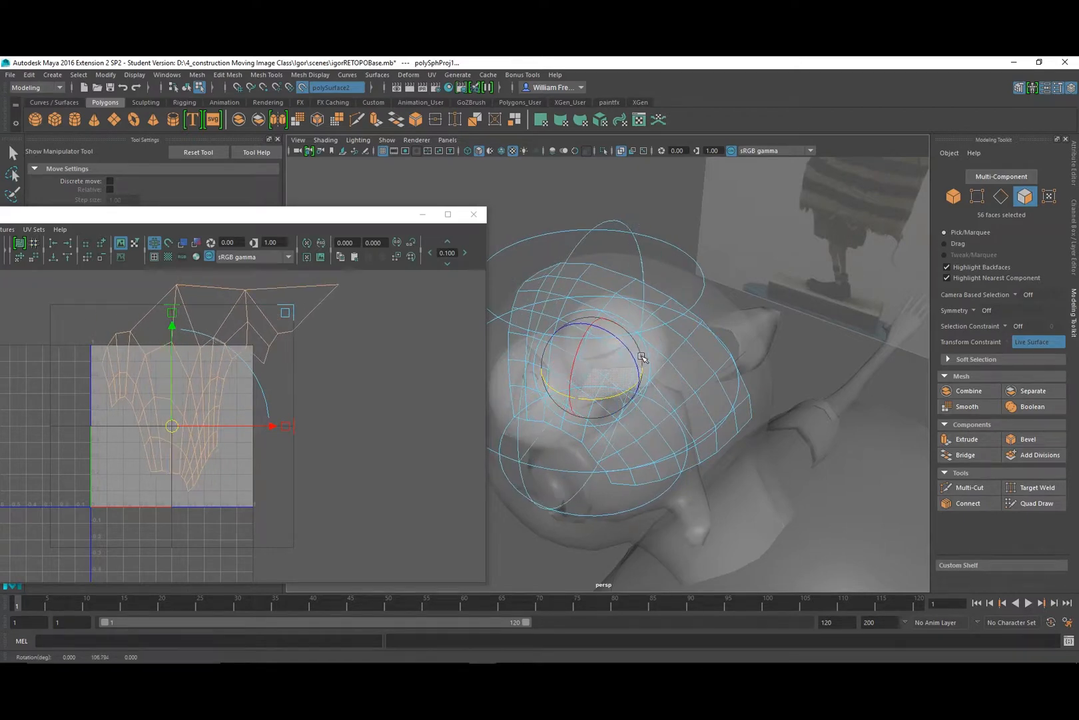
{"action": "key", "text": "w"}
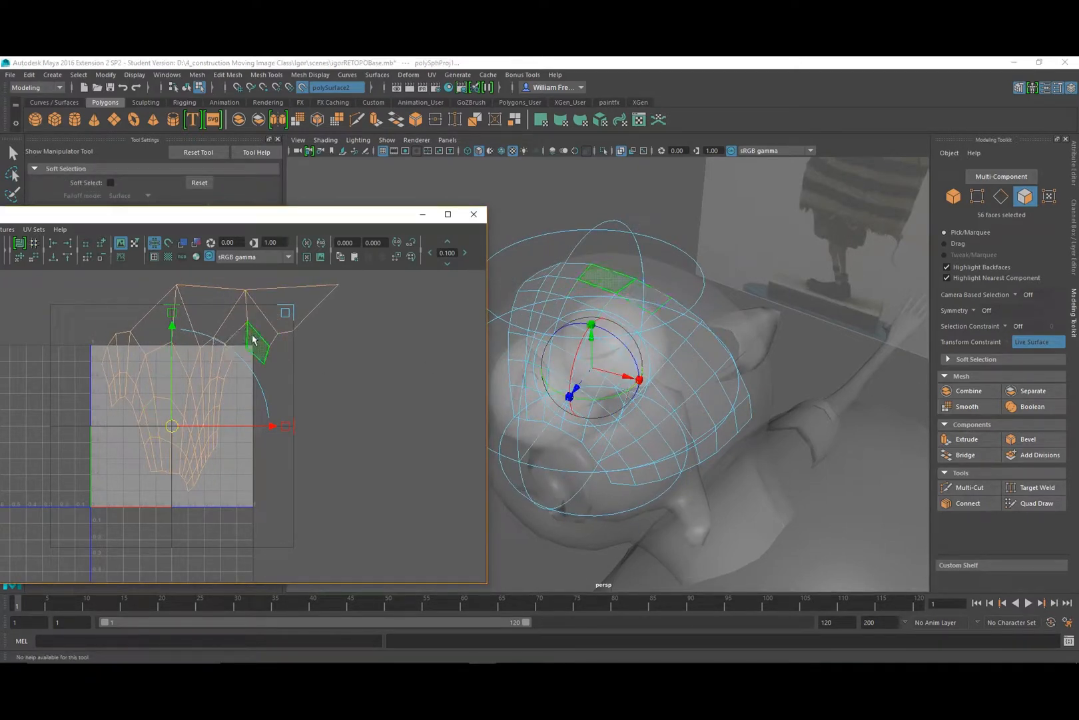
Cut the UVs along two connected edges in the stretched upper part of the UV layout.
{"action": "right_click_drag", "start_coordinate": [242, 343], "coordinate": [253, 309]}
{"action": "left_click", "coordinate": [247, 333]}
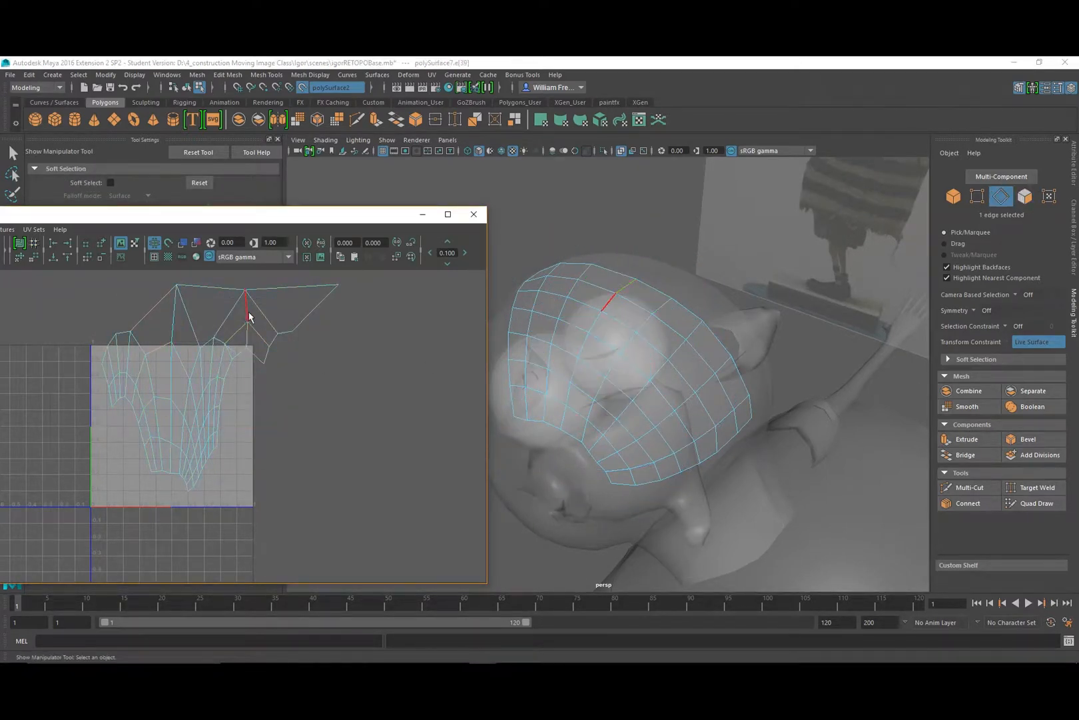
{"action": "left_click_drag", "start_coordinate": [46, 217], "coordinate": [329, 203]}
{"action": "left_click", "coordinate": [160, 214]}
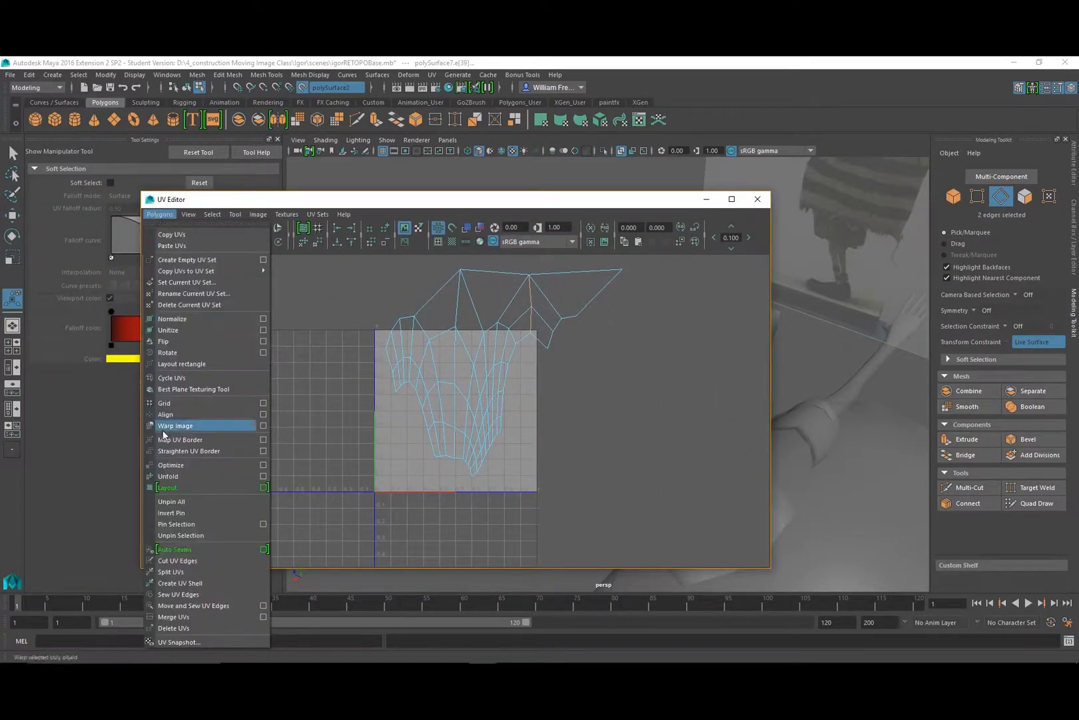
{"action": "left_click", "coordinate": [175, 561]}
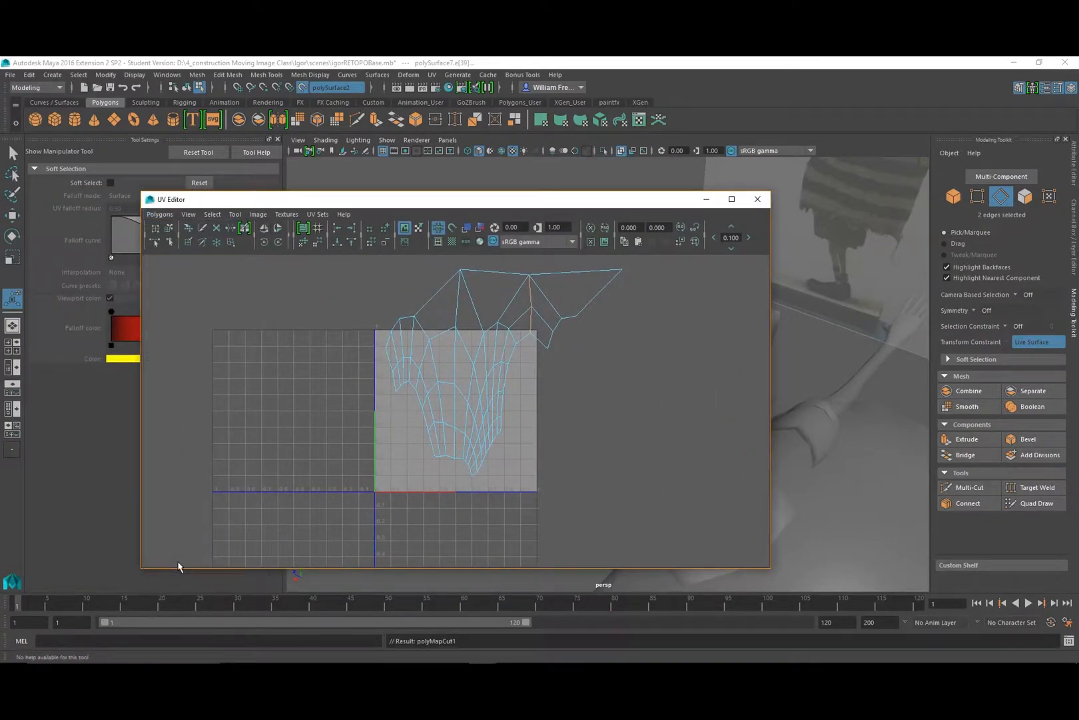
Move and sew the detached UV piece onto its matching border, and repeat the sewing on neighbouring shell edges.
{"action": "left_click", "coordinate": [547, 339]}
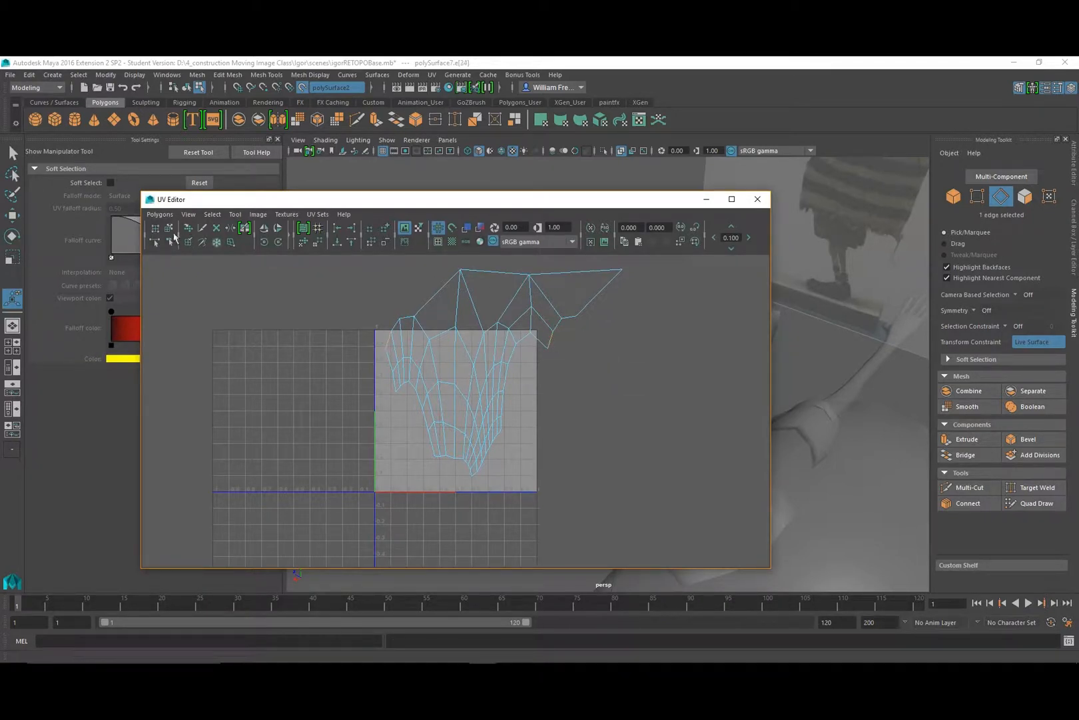
{"action": "left_click", "coordinate": [160, 214]}
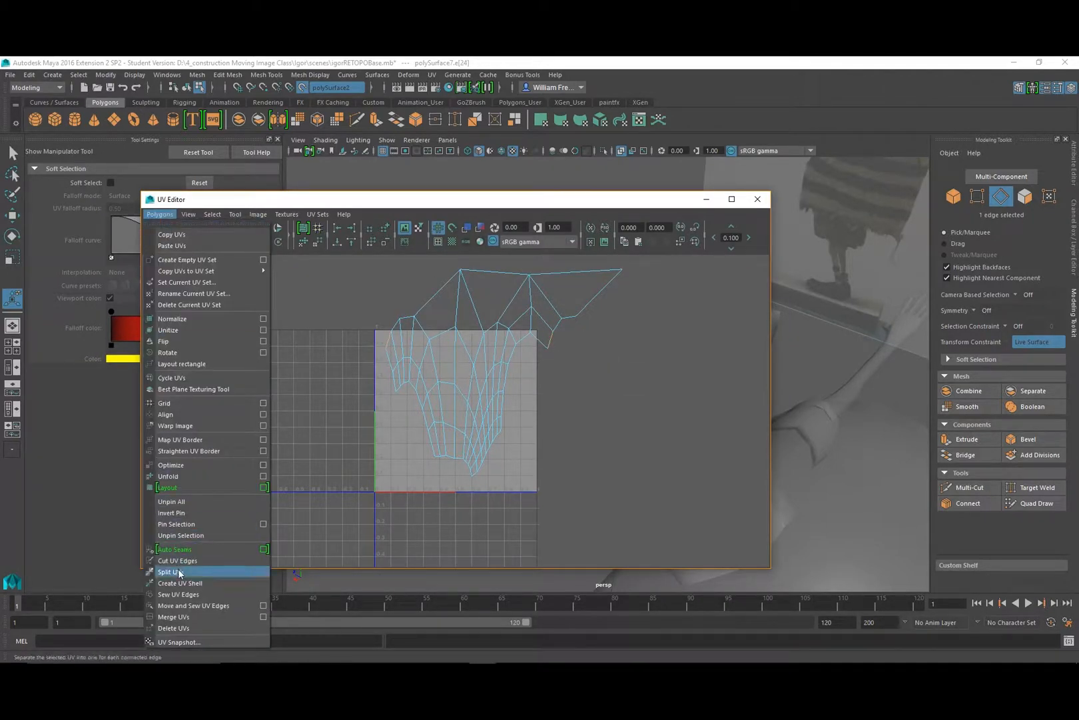
{"action": "left_click", "coordinate": [179, 606]}
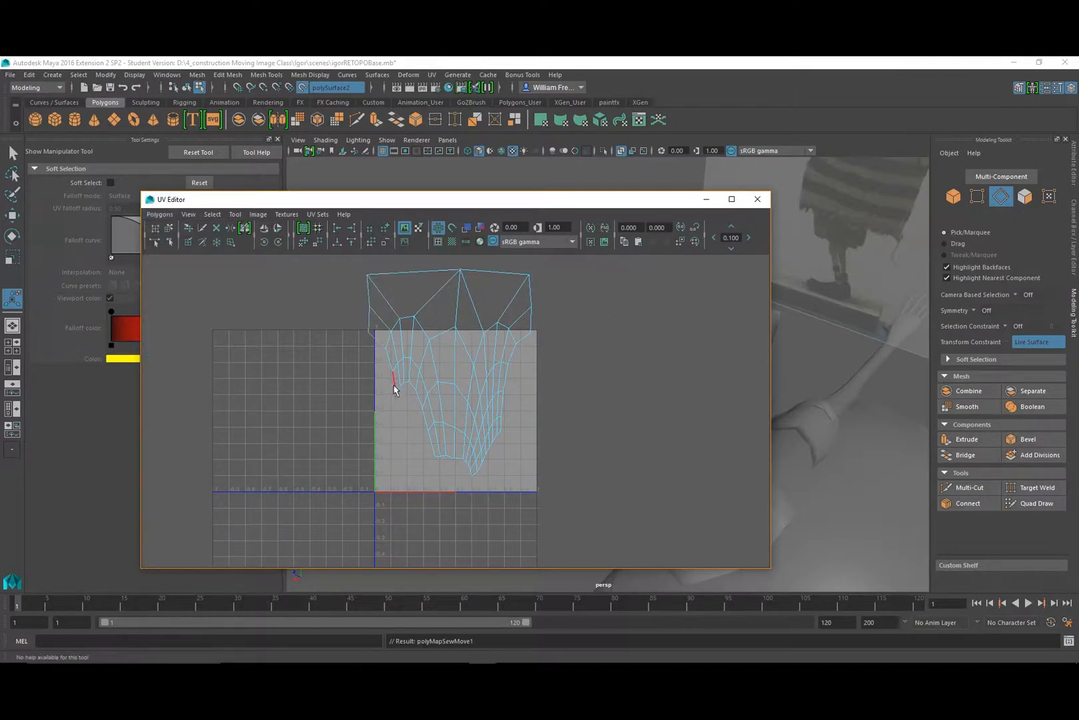
{"action": "left_click", "coordinate": [410, 323]}
{"action": "key", "text": "g"}
{"action": "left_click", "coordinate": [473, 289]}
Select all of the mesh's UVs and unfold them.
{"action": "right_click_drag", "start_coordinate": [424, 360], "coordinate": [474, 348]}
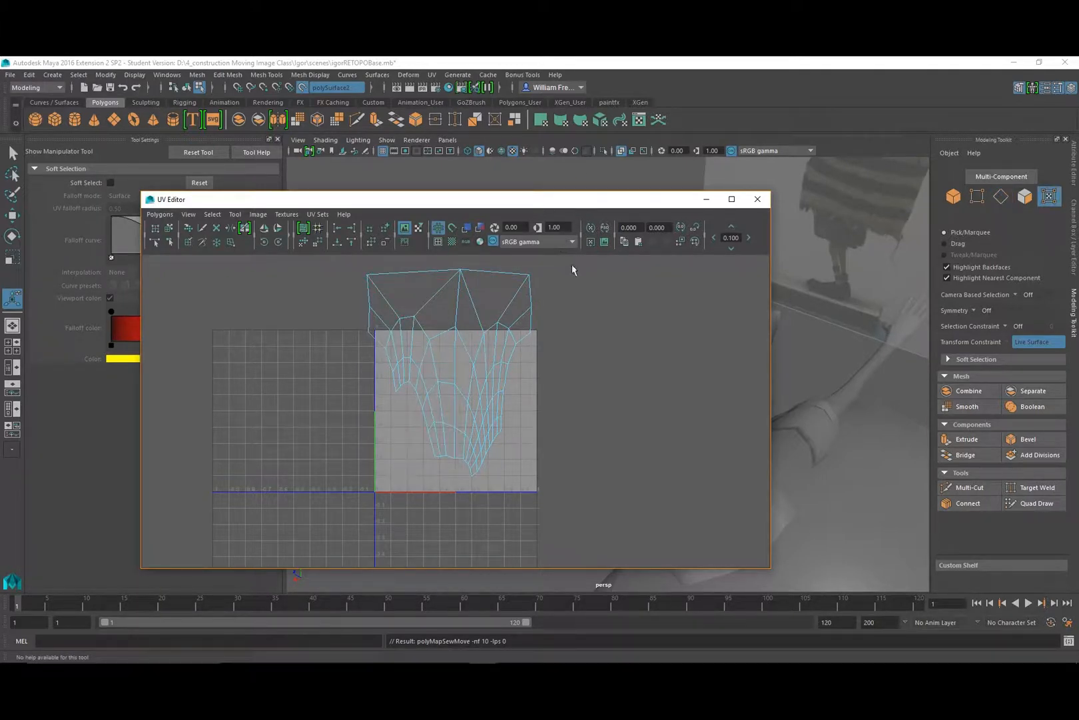
{"action": "left_click_drag", "start_coordinate": [573, 259], "coordinate": [308, 521]}
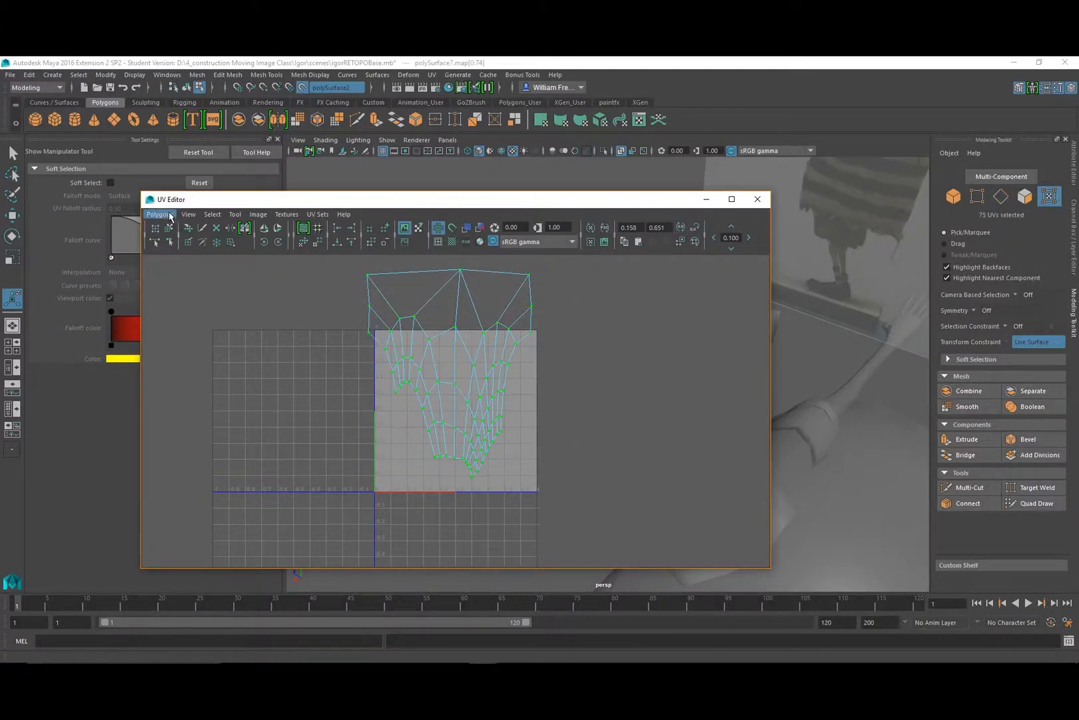
{"action": "left_click", "coordinate": [159, 213]}
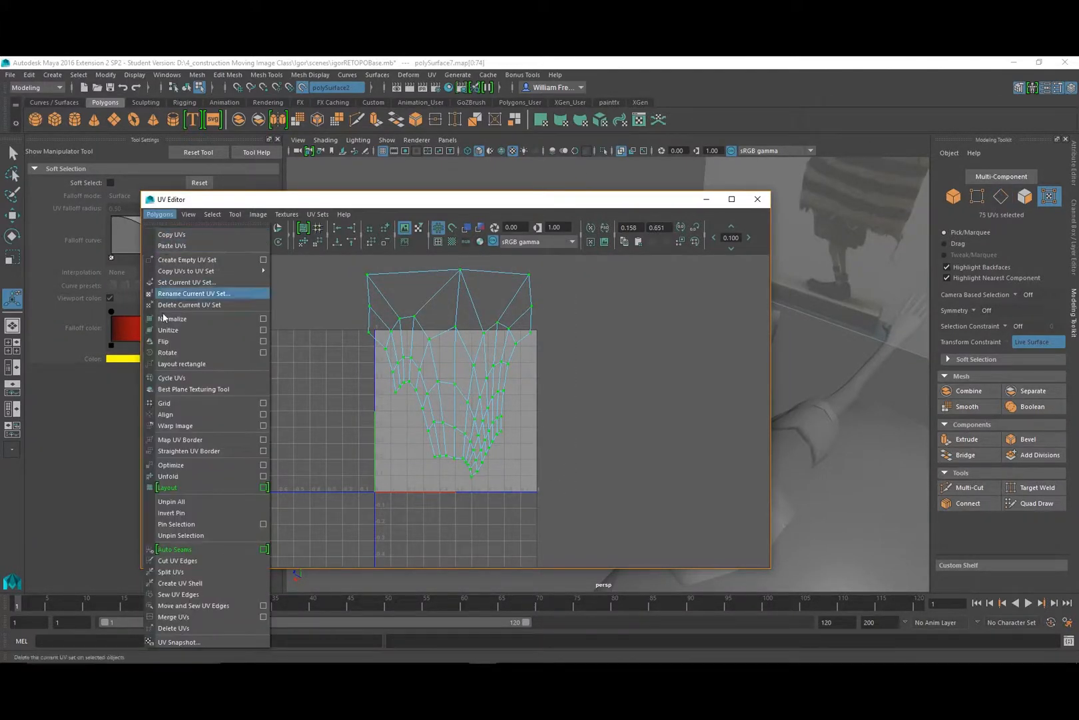
{"action": "left_click", "coordinate": [181, 475]}
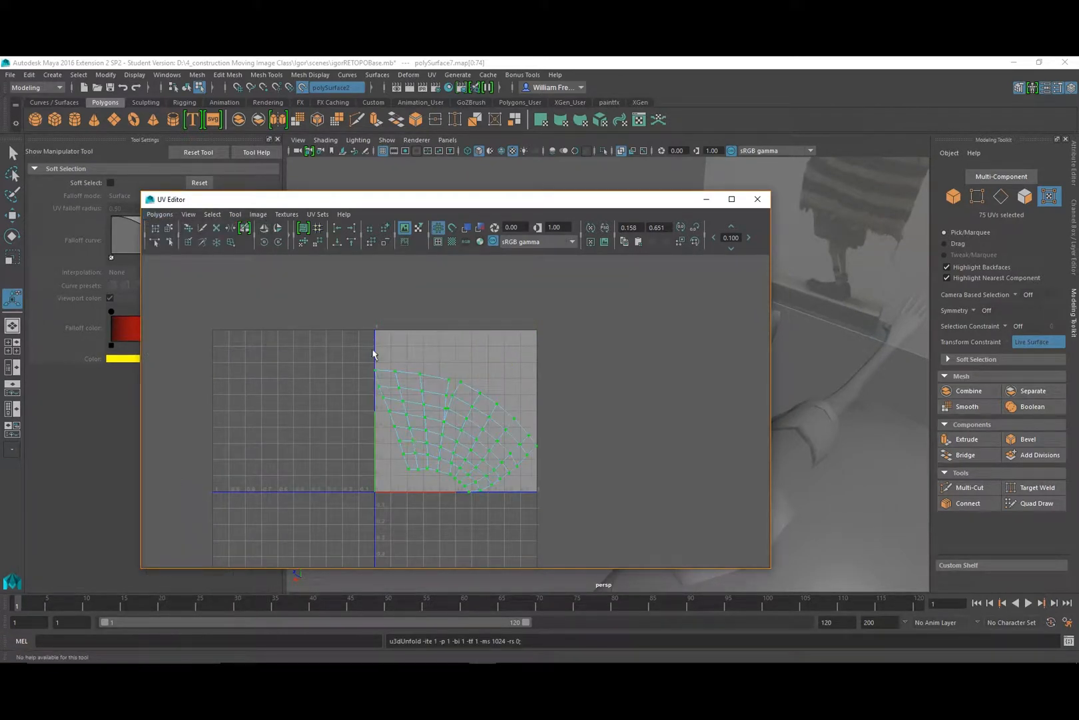
Select an edge on the split between the two parts of the forehead patch's UV shell and sew it.
{"action": "right_click_drag", "start_coordinate": [373, 354], "coordinate": [523, 441], "text": "alt"}
{"action": "right_click_drag", "start_coordinate": [436, 419], "coordinate": [436, 380]}
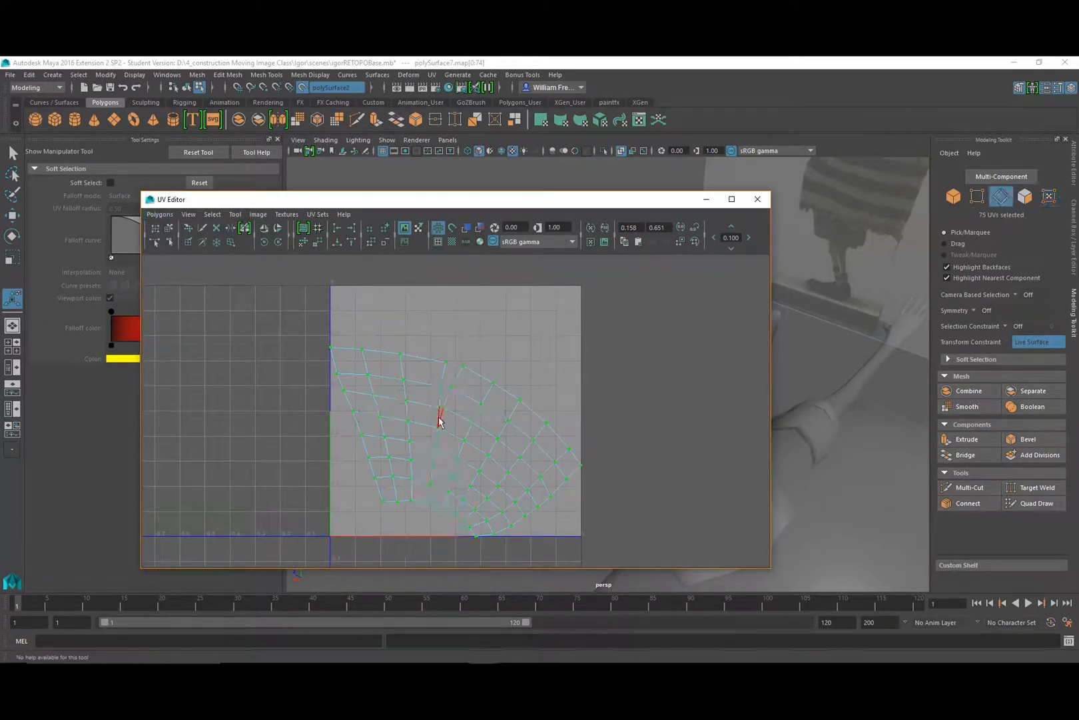
{"action": "left_click", "coordinate": [438, 420]}
{"action": "left_click", "coordinate": [159, 214]}
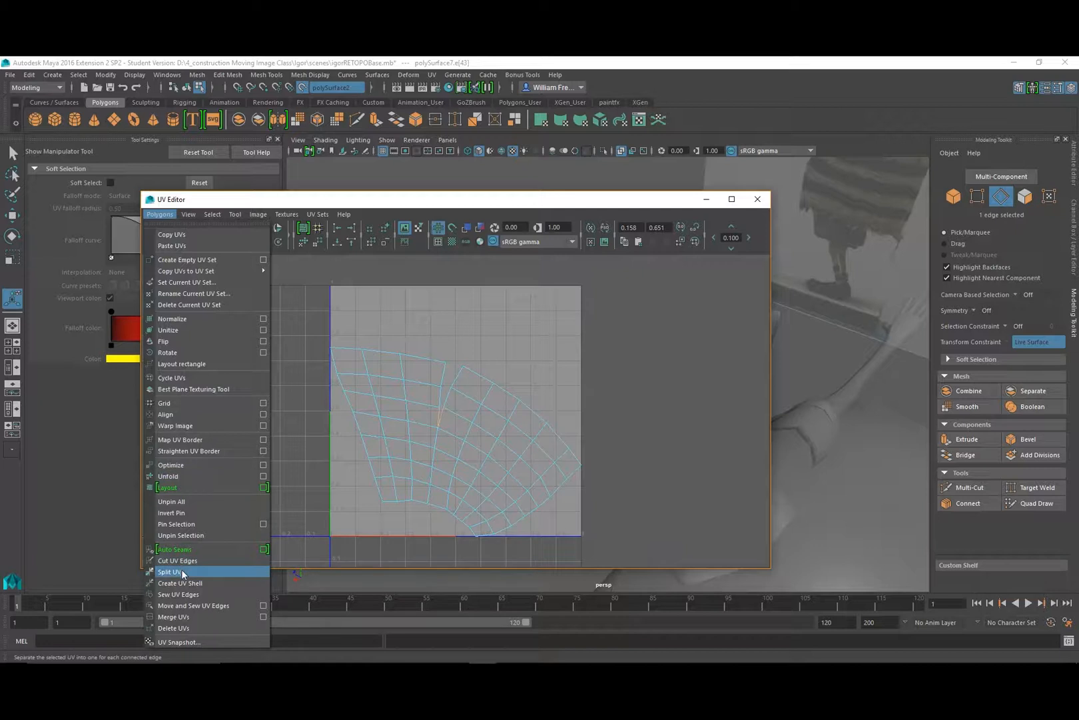
{"action": "left_click", "coordinate": [180, 594]}
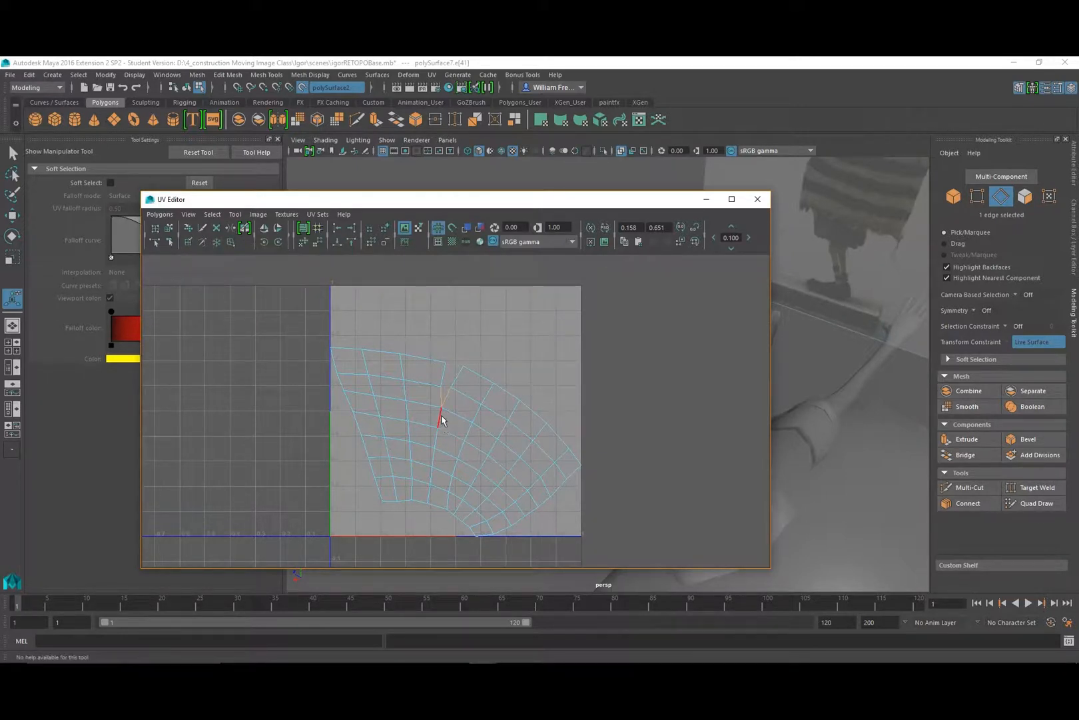
Cut the edge below the opening with the Cut UV Tool and sew the whole seam closed with the Sew UV Tool.
{"action": "left_click", "coordinate": [203, 228]}
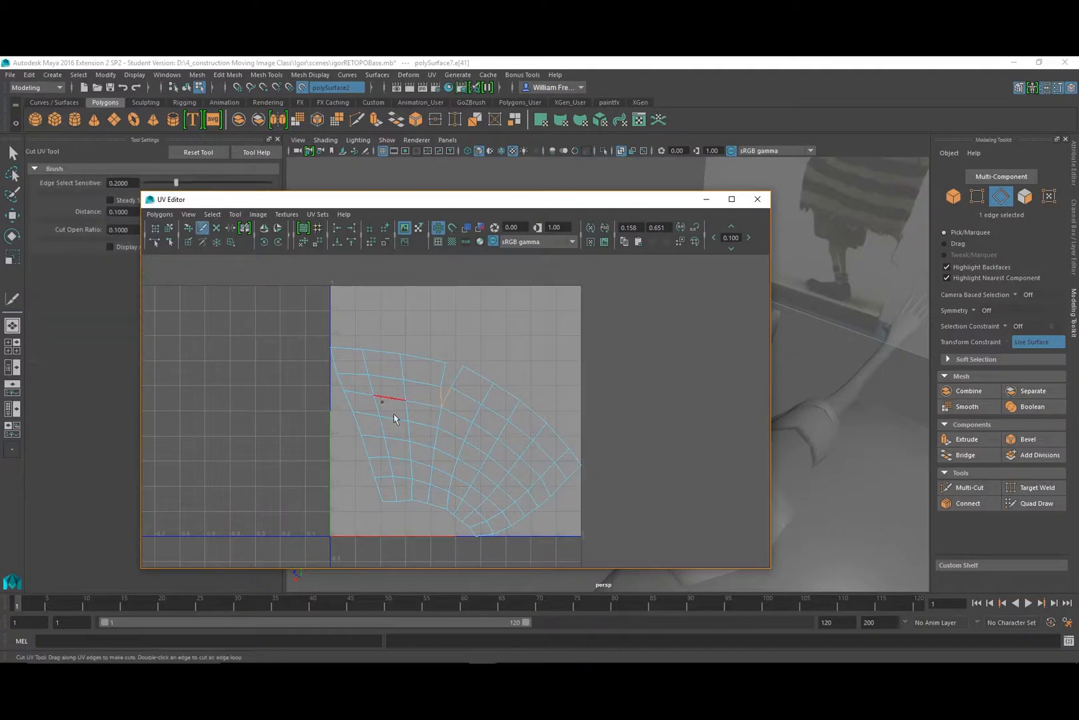
{"action": "left_click_drag", "start_coordinate": [441, 412], "coordinate": [438, 431]}
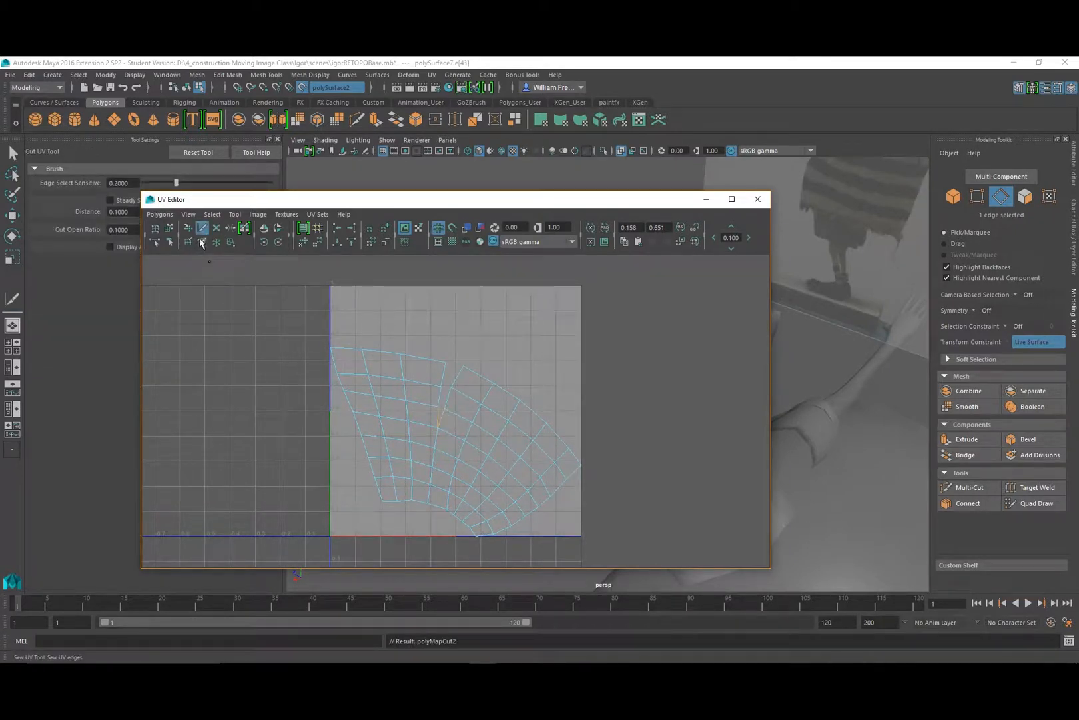
{"action": "left_click", "coordinate": [202, 243]}
{"action": "left_click_drag", "start_coordinate": [434, 434], "coordinate": [457, 368]}
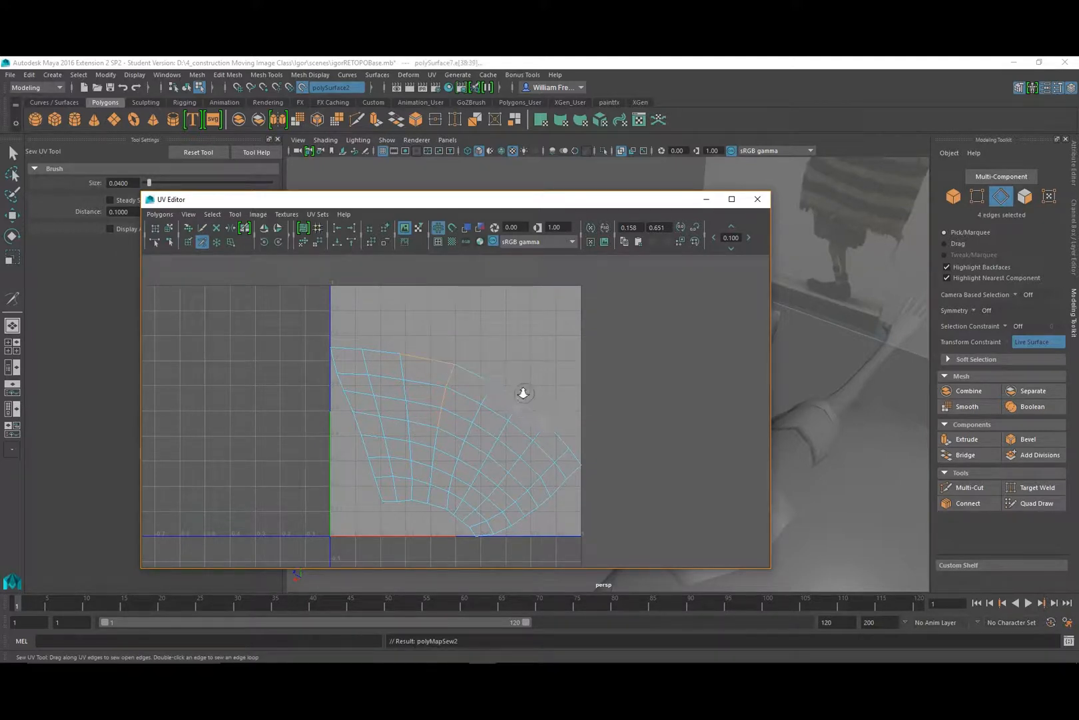
{"action": "right_click_drag", "start_coordinate": [523, 391], "coordinate": [406, 378], "text": "alt"}
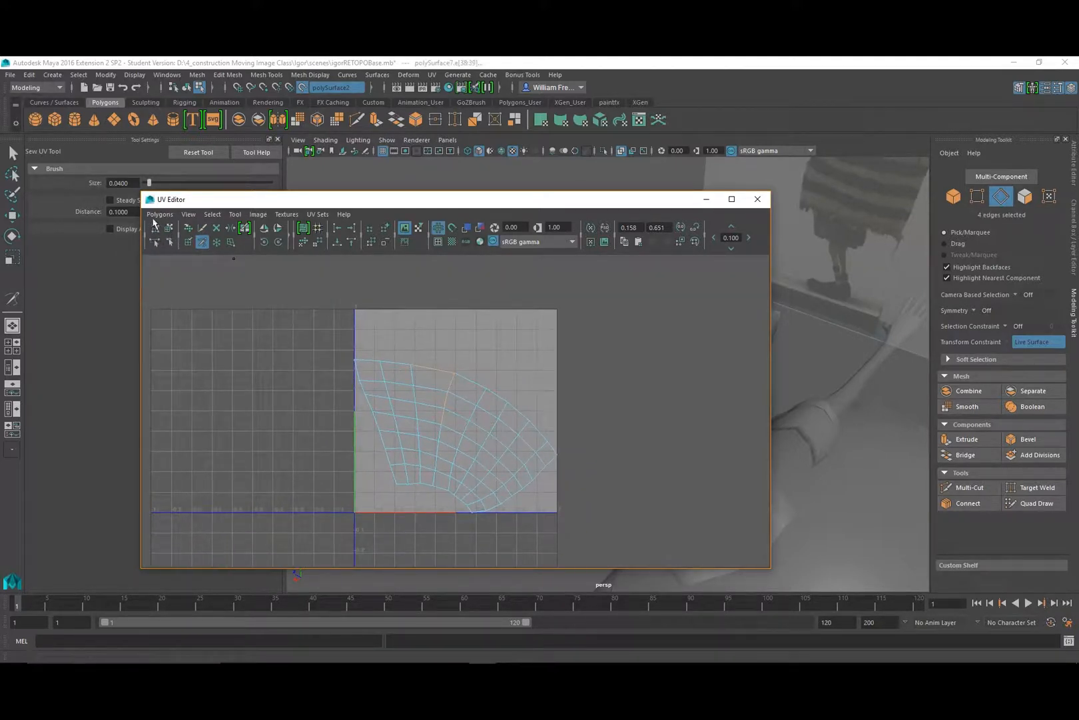
{"action": "left_click", "coordinate": [155, 215]}
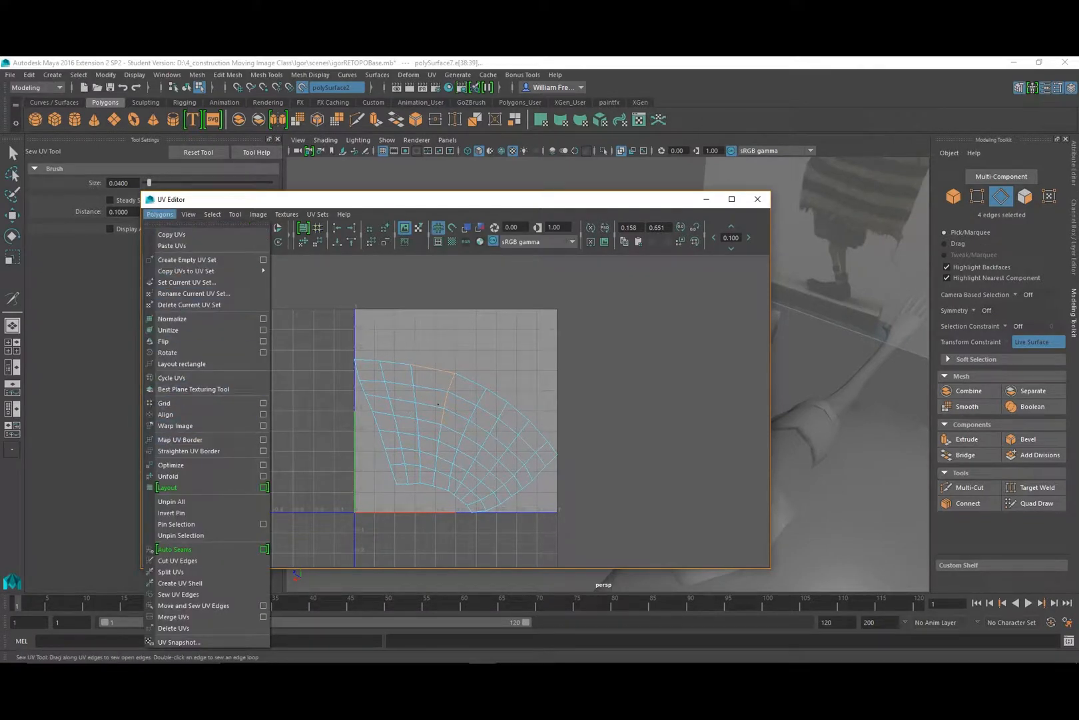
{"action": "left_click", "coordinate": [159, 216]}
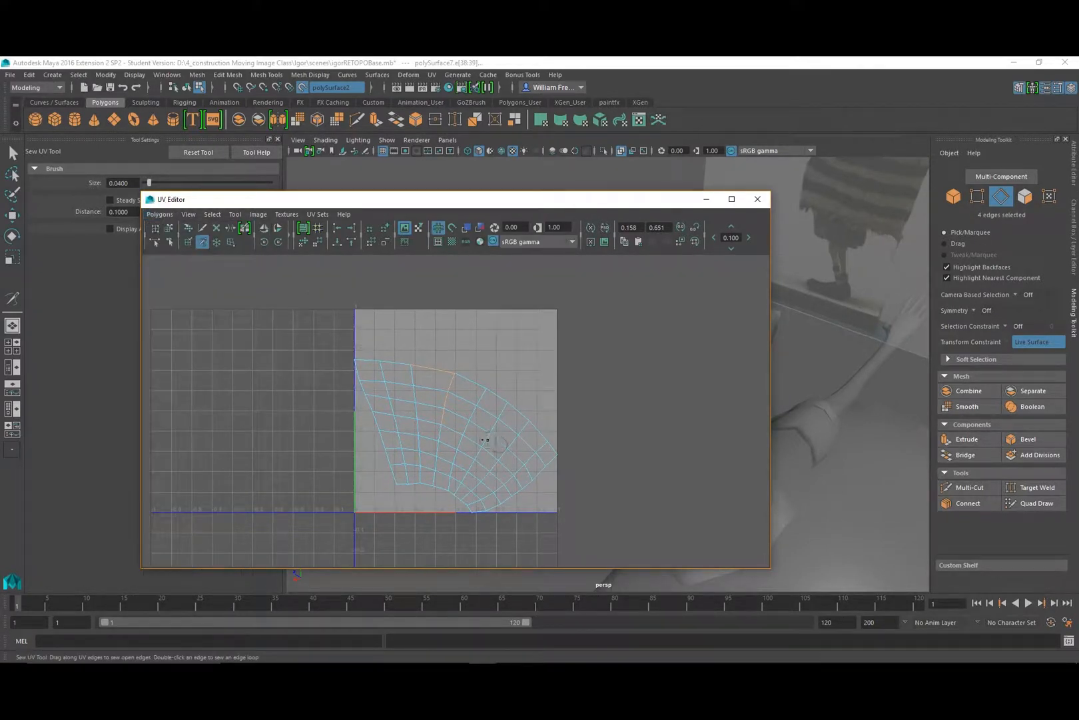
{"action": "right_click", "coordinate": [459, 429]}
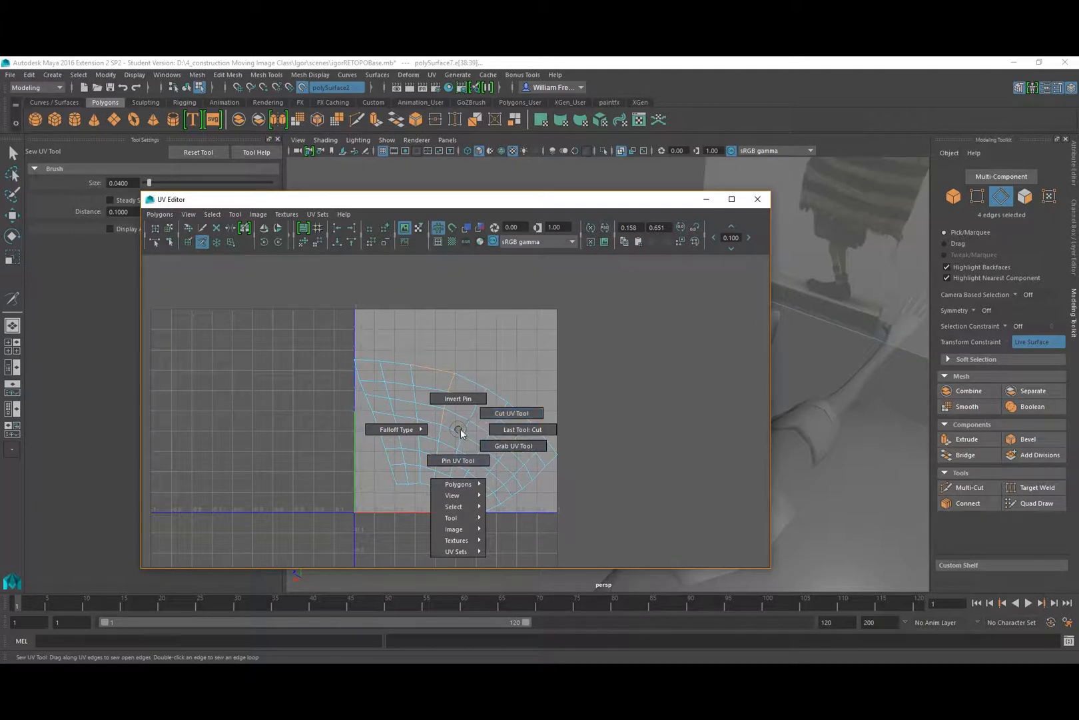
{"action": "left_click", "coordinate": [458, 398]}
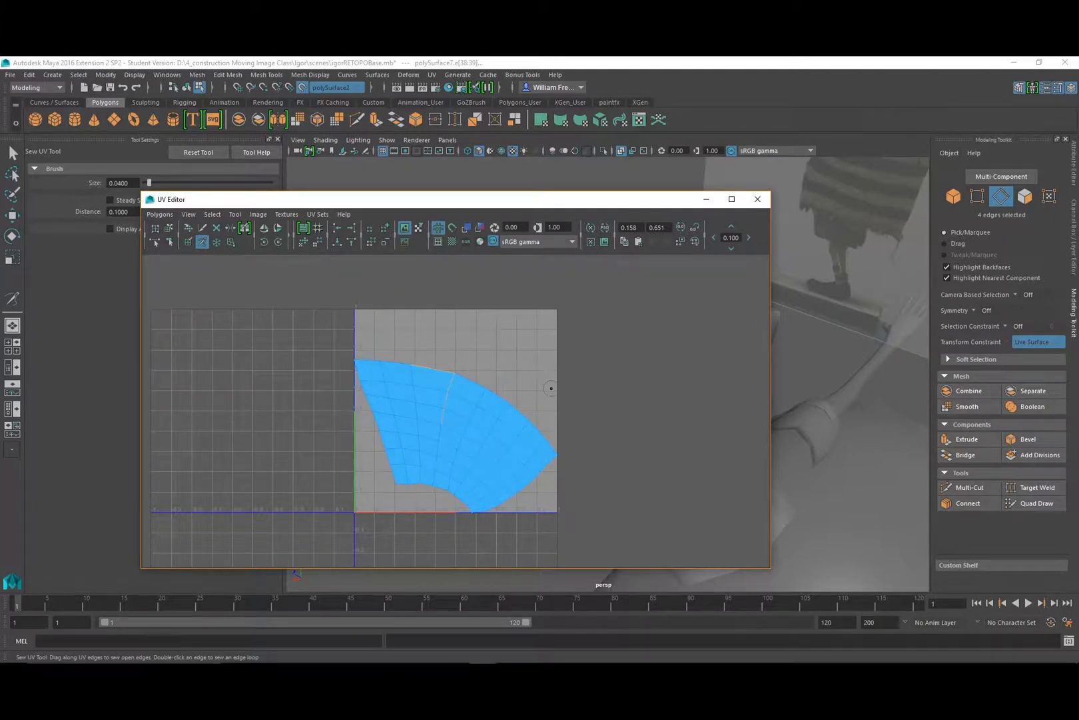
{"action": "key", "text": "ctrl+z"}
Select all UVs of the sewn shell, optimize them, and close the UV Editor.
{"action": "key", "text": "w"}
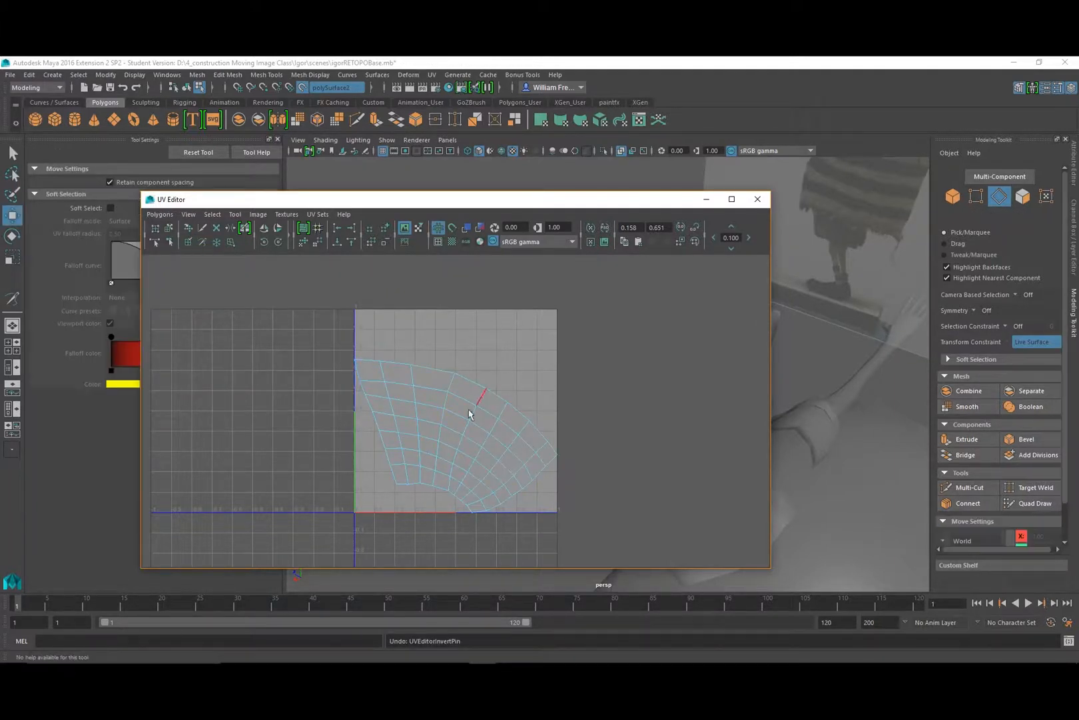
{"action": "right_click_drag", "start_coordinate": [446, 409], "coordinate": [484, 413]}
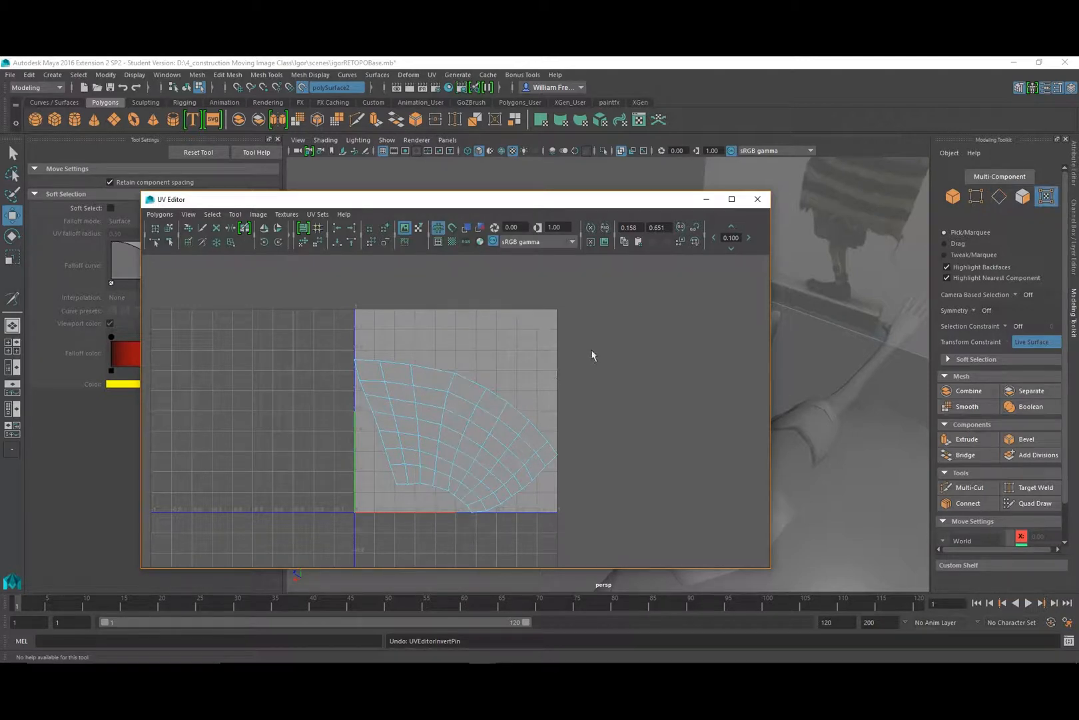
{"action": "left_click_drag", "start_coordinate": [644, 290], "coordinate": [349, 537]}
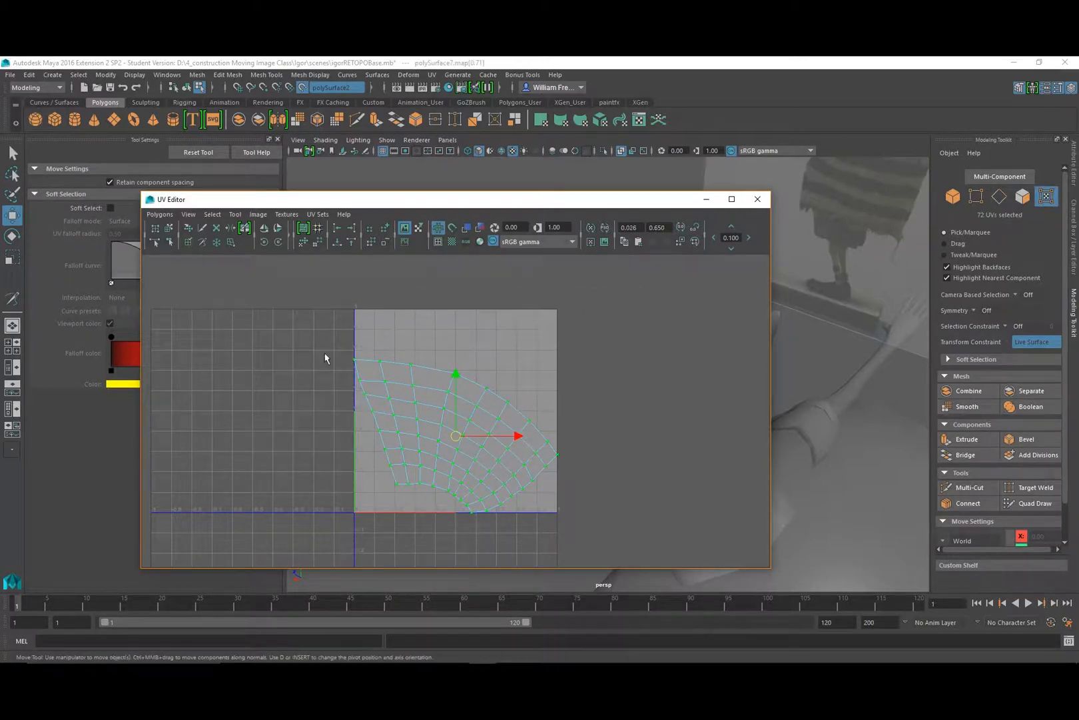
{"action": "left_click", "coordinate": [160, 214]}
{"action": "left_click", "coordinate": [175, 467]}
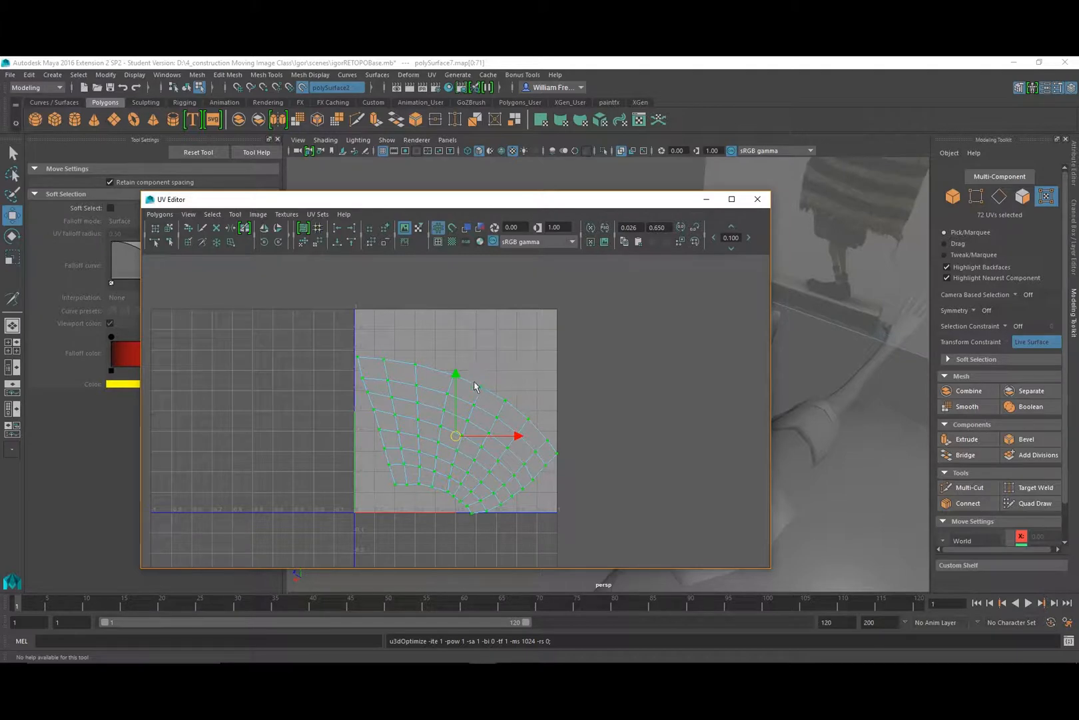
{"action": "left_click", "coordinate": [757, 199]}
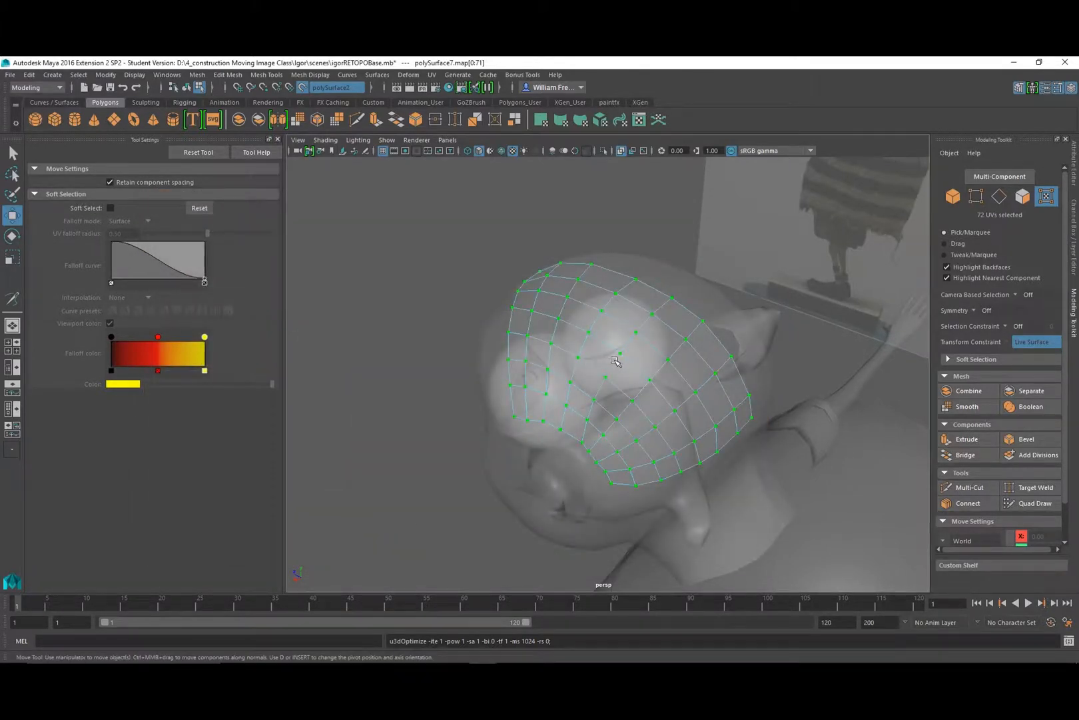
Switch the forehead patch back to object selection and open the Mirror options for it.
{"action": "right_click_drag", "start_coordinate": [615, 360], "coordinate": [649, 337]}
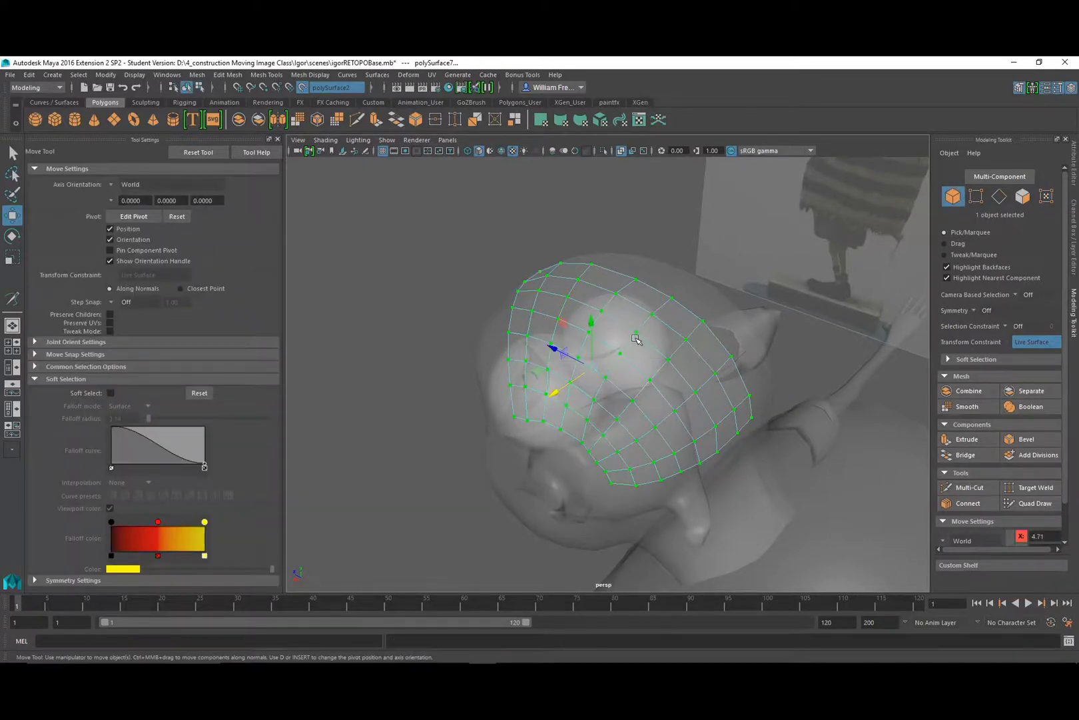
{"action": "left_click_drag", "start_coordinate": [638, 357], "coordinate": [564, 282], "text": "alt"}
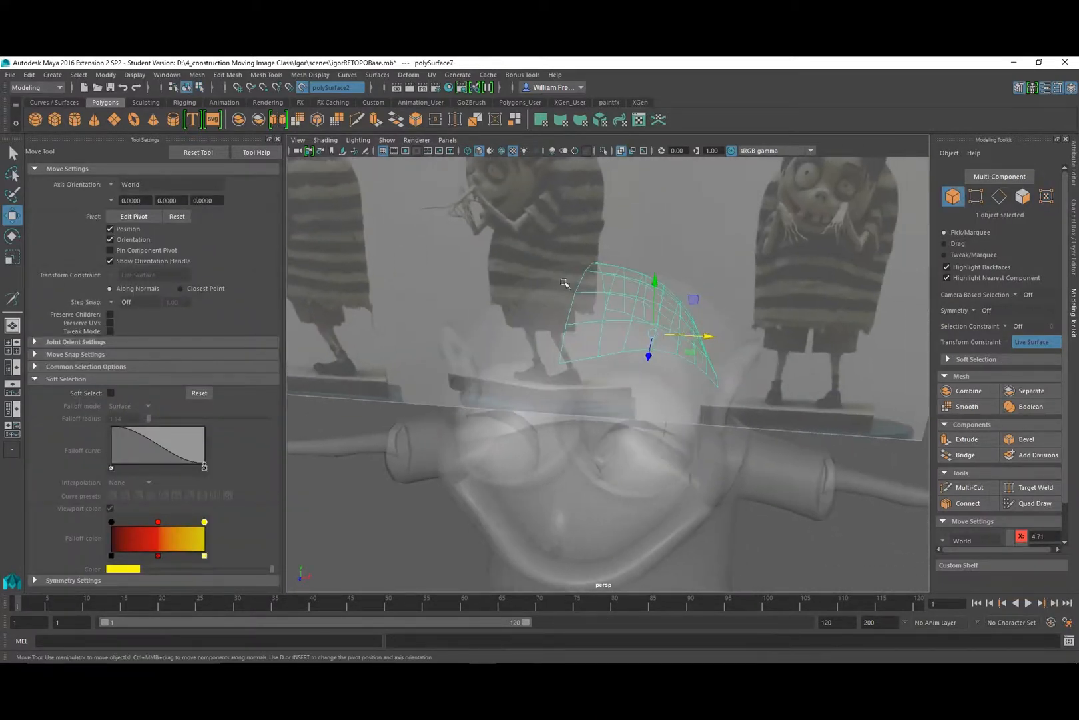
{"action": "left_click", "coordinate": [196, 75]}
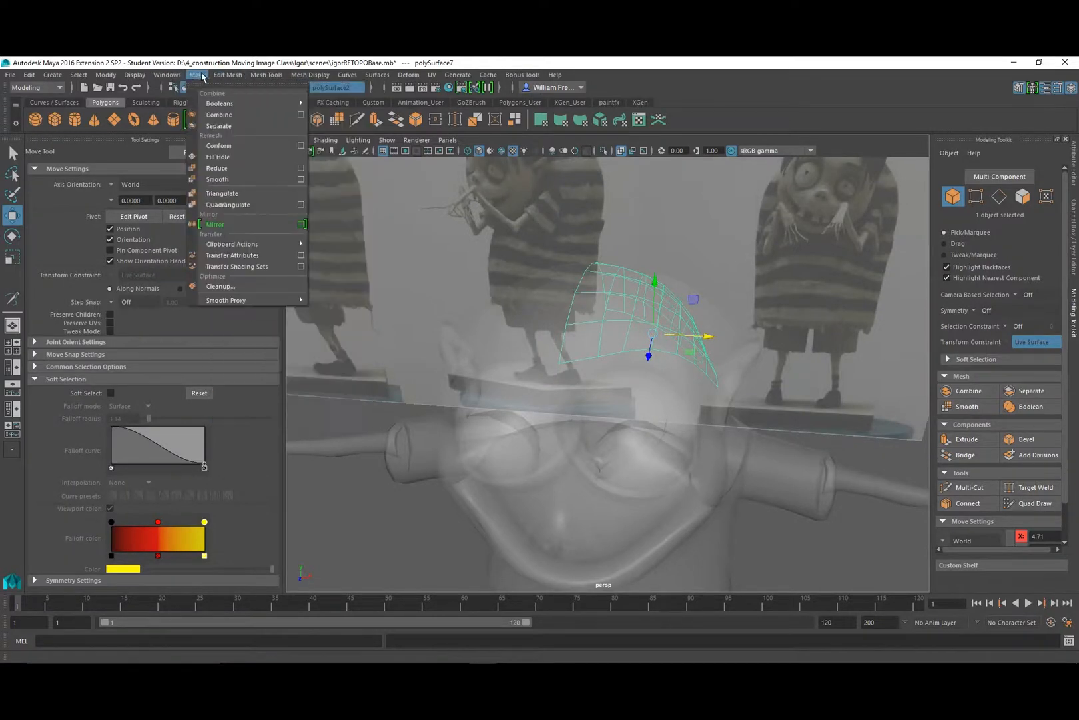
{"action": "left_click", "coordinate": [301, 223]}
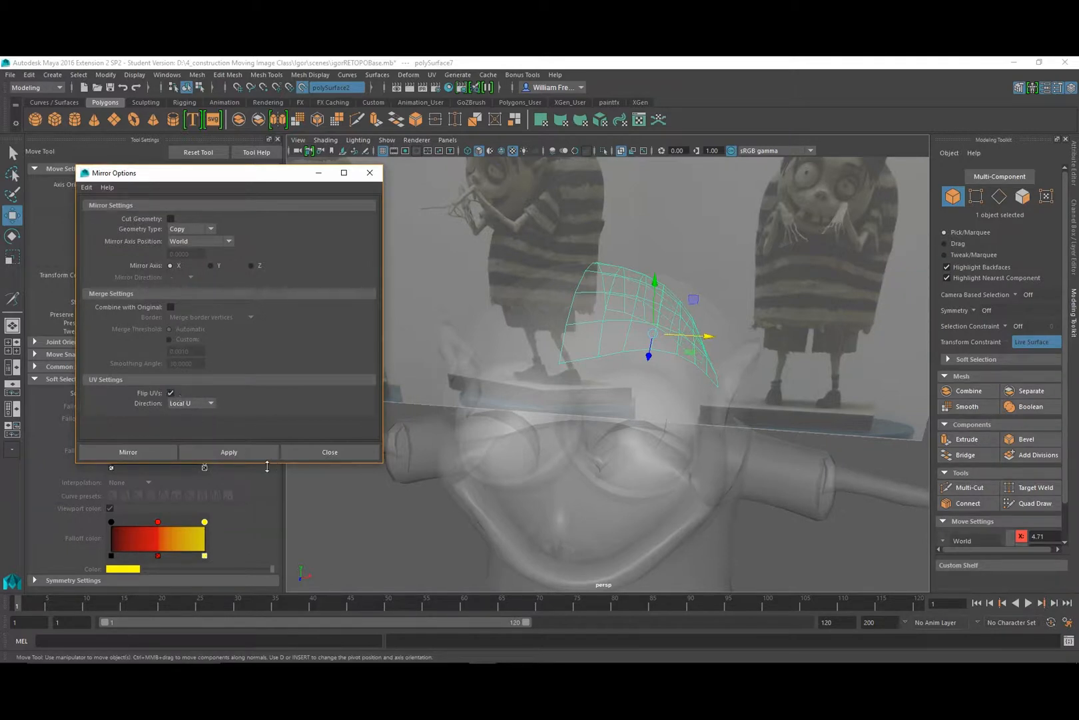
Try mirroring the patch as a copy across the world X axis without combining, and undo the mirror.
{"action": "left_click", "coordinate": [150, 450]}
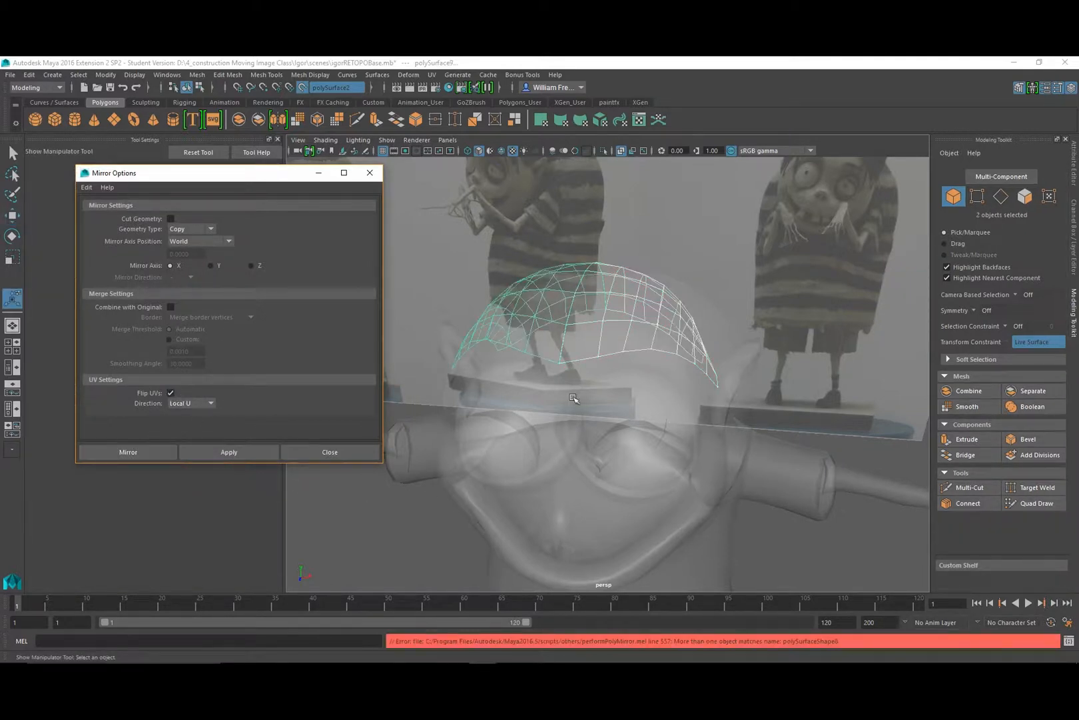
{"action": "left_click_drag", "start_coordinate": [527, 332], "coordinate": [544, 368], "text": "alt"}
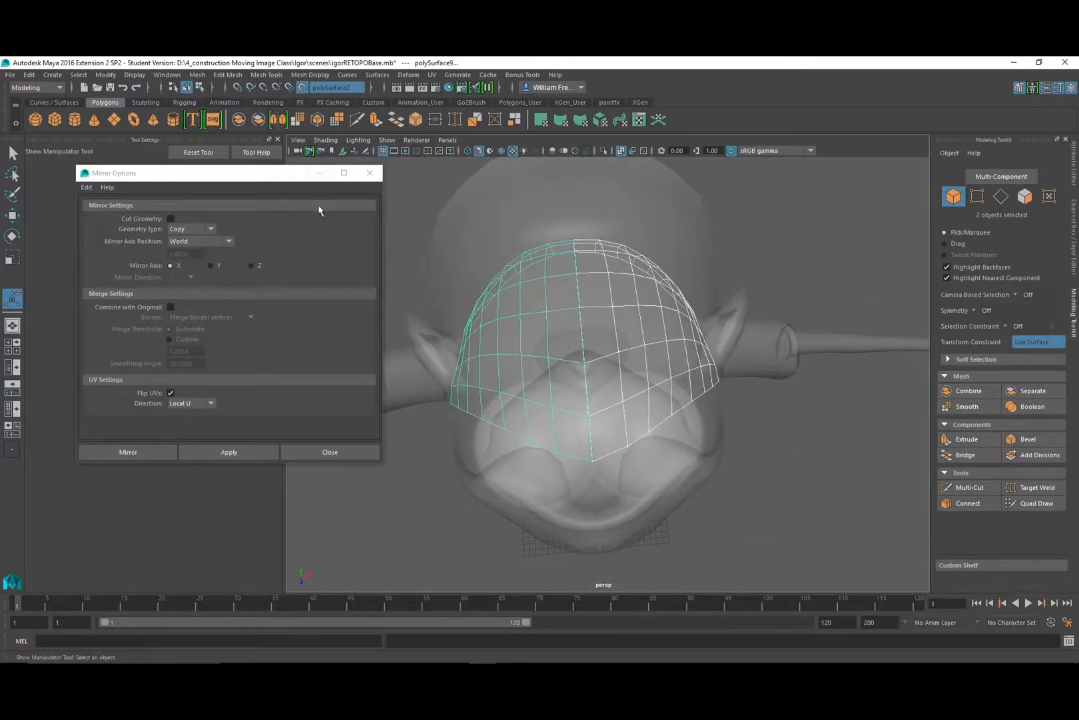
{"action": "key", "text": "ctrl+z"}
Mirror the patch across the world X axis with Cut Geometry enabled and Combine with Original disabled.
{"action": "left_click", "coordinate": [170, 219]}
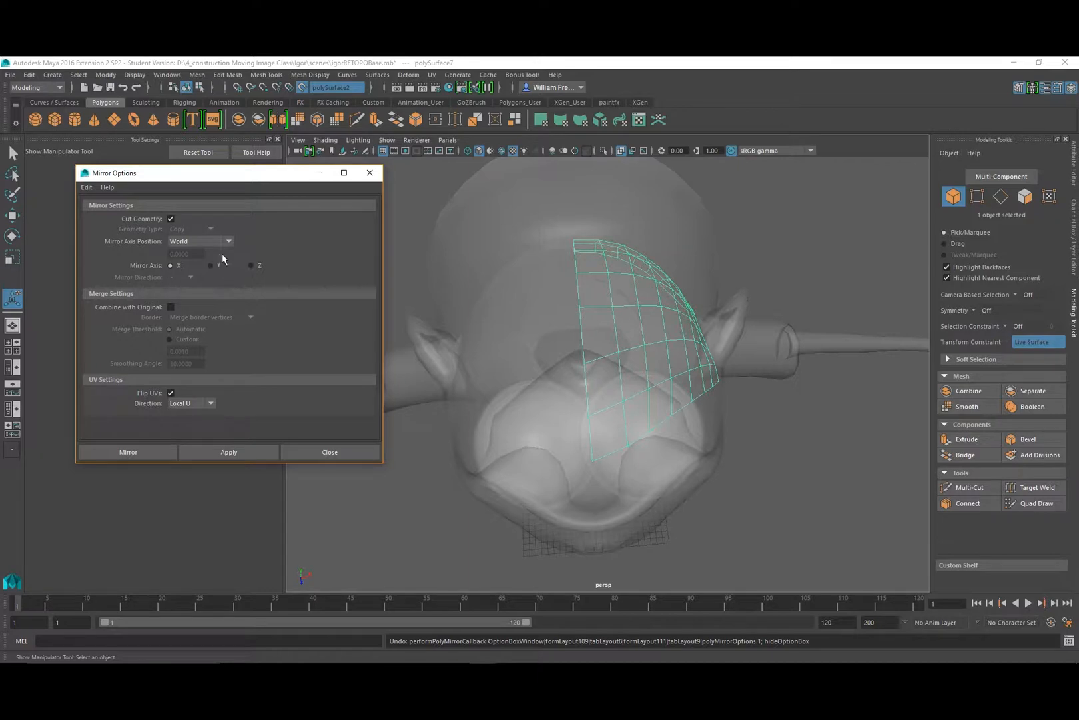
{"action": "left_click", "coordinate": [141, 455]}
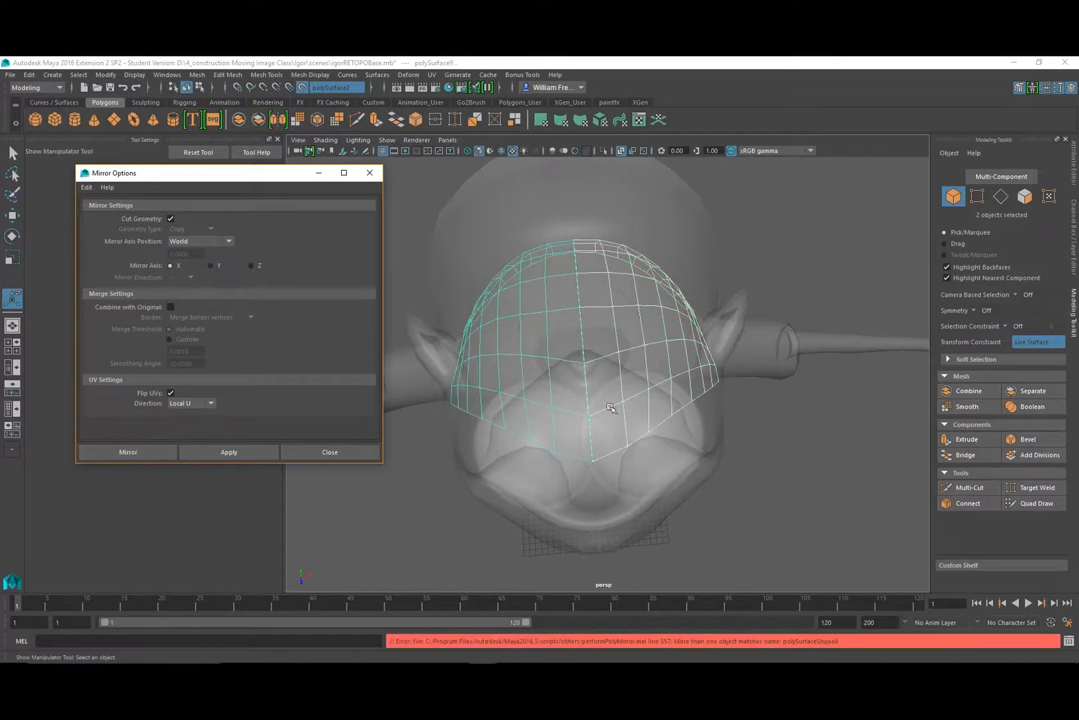
{"action": "left_click_drag", "start_coordinate": [617, 397], "coordinate": [583, 367], "text": "alt"}
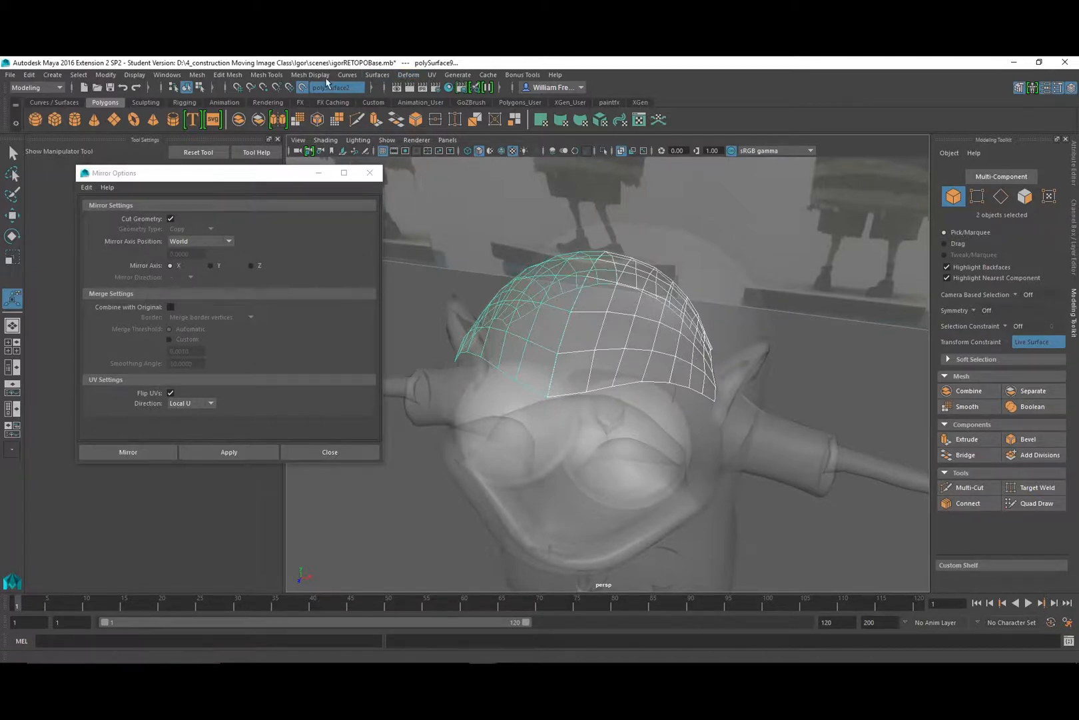
Examine the UV shells of both mirrored halves in the UV Editor by selecting several of their edges, and close the editor.
{"action": "left_click", "coordinate": [432, 75]}
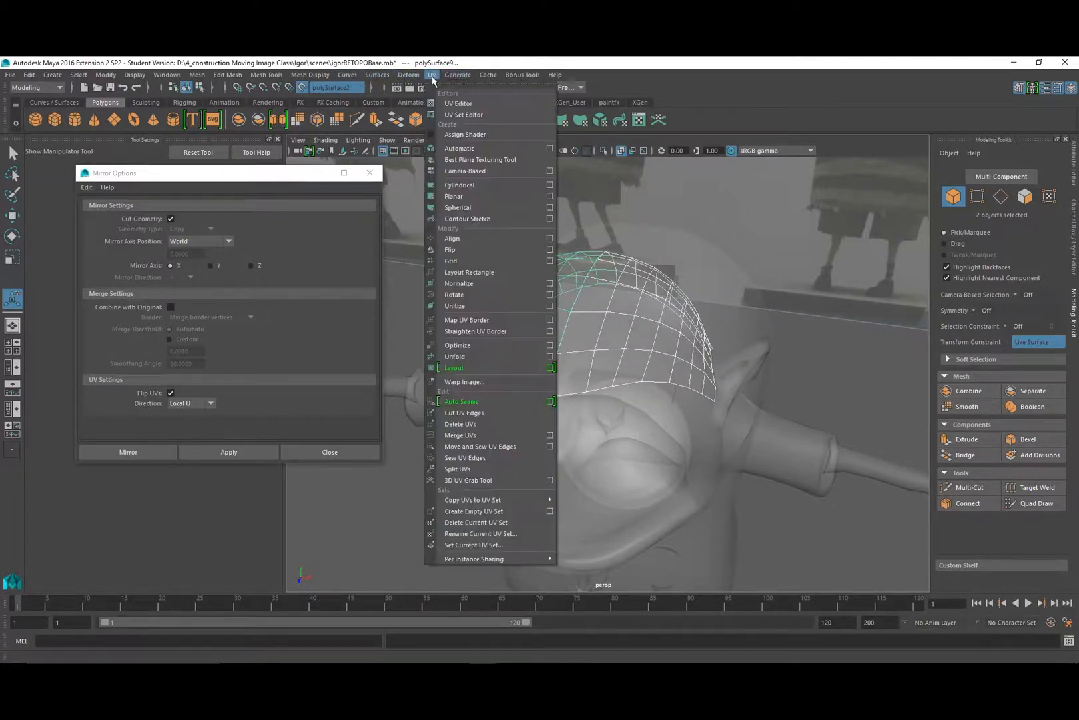
{"action": "left_click", "coordinate": [457, 104]}
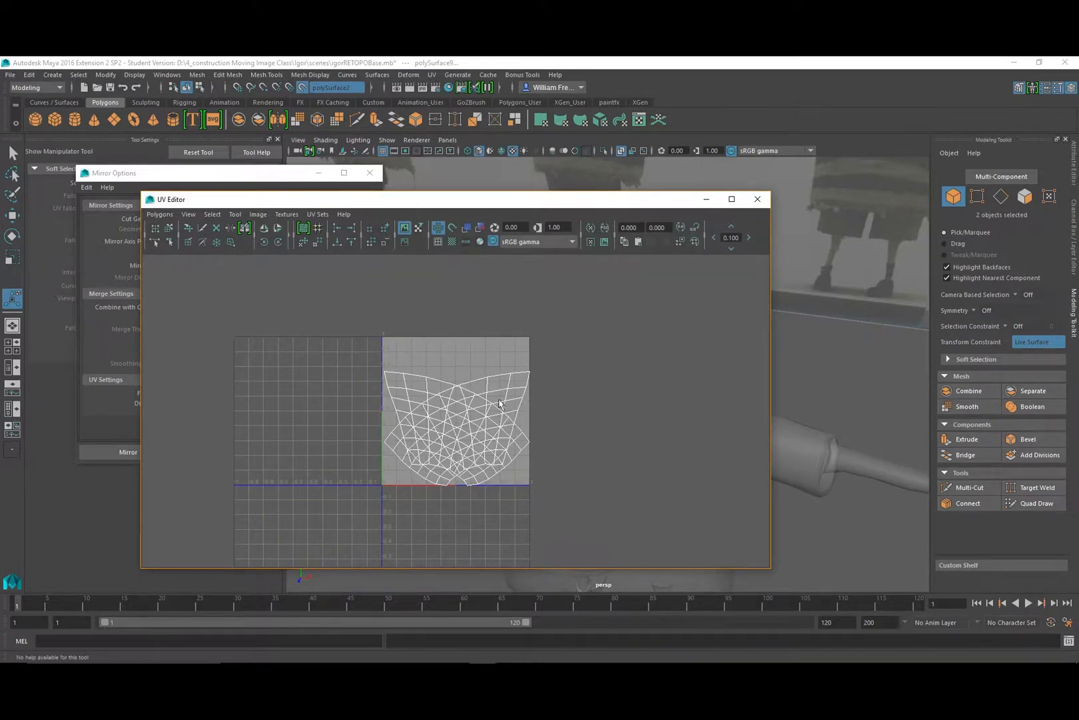
{"action": "right_click_drag", "start_coordinate": [521, 392], "coordinate": [530, 346]}
{"action": "left_click", "coordinate": [528, 379]}
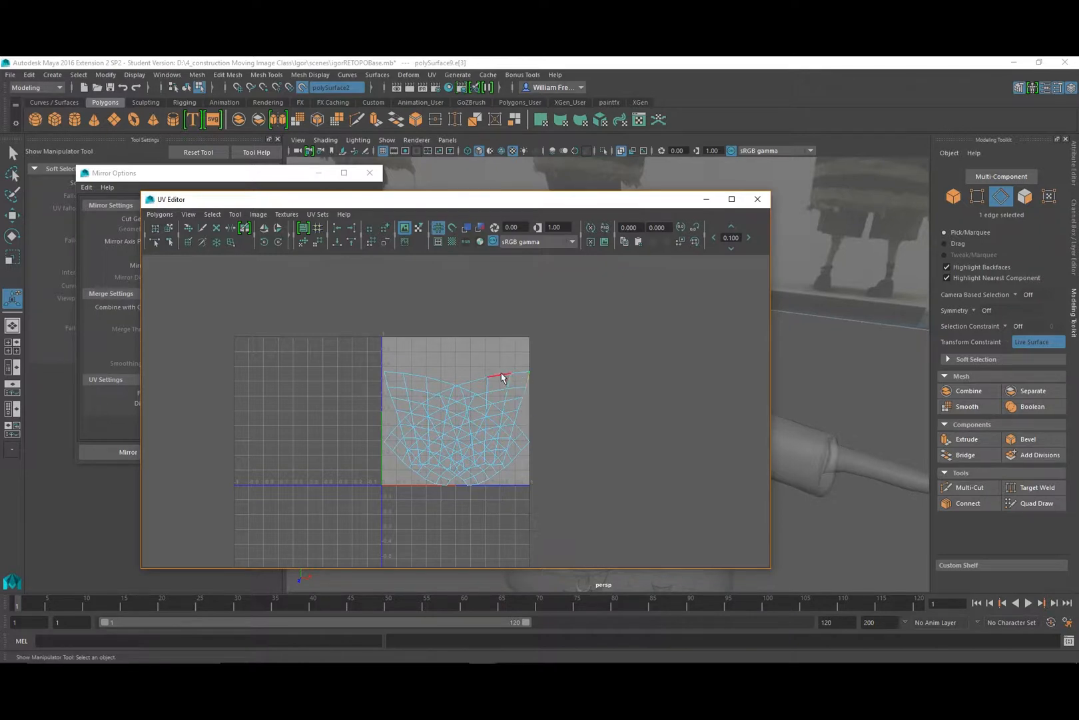
{"action": "left_click", "coordinate": [522, 374]}
{"action": "left_click", "coordinate": [397, 457]}
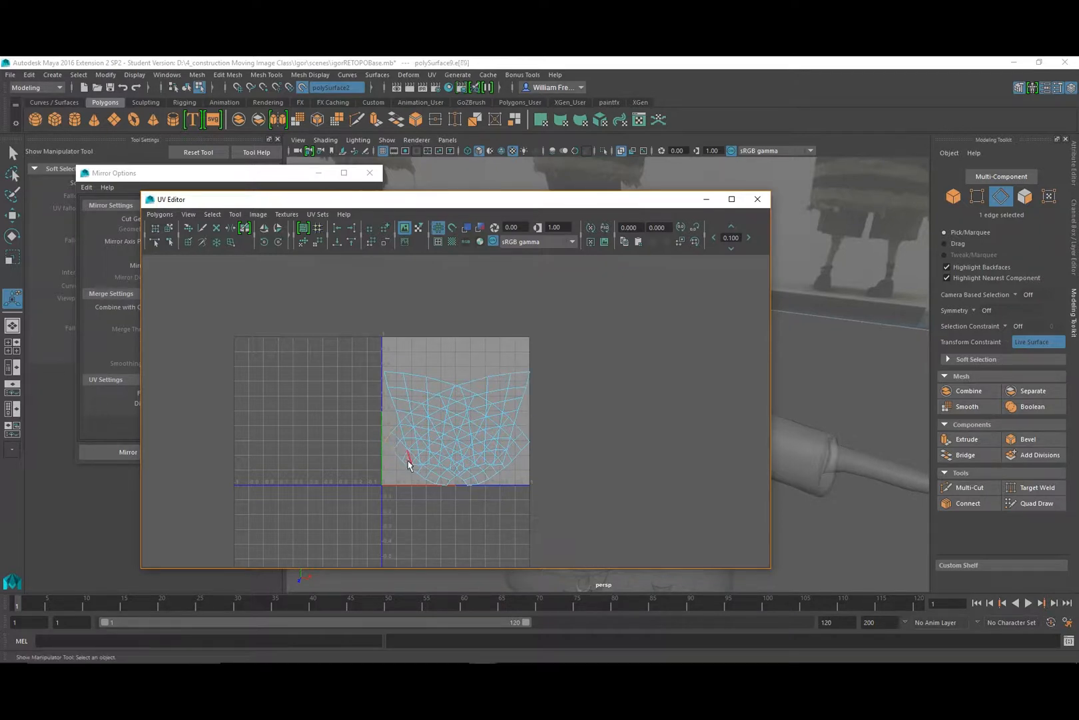
{"action": "left_click", "coordinate": [440, 483]}
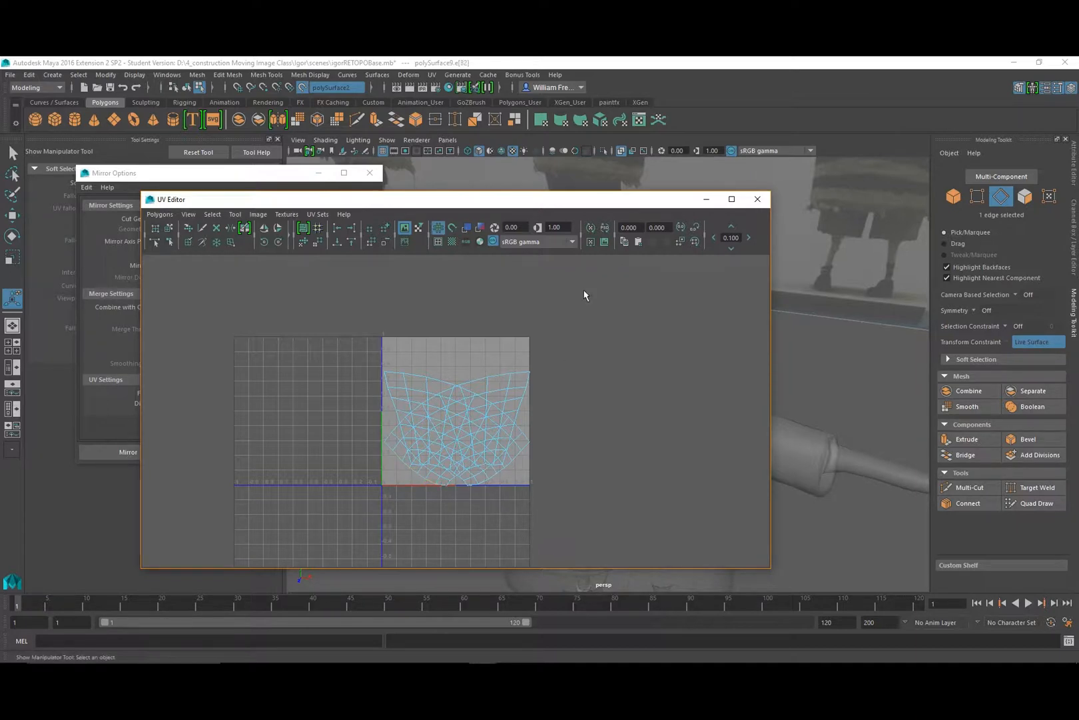
{"action": "left_click", "coordinate": [758, 198]}
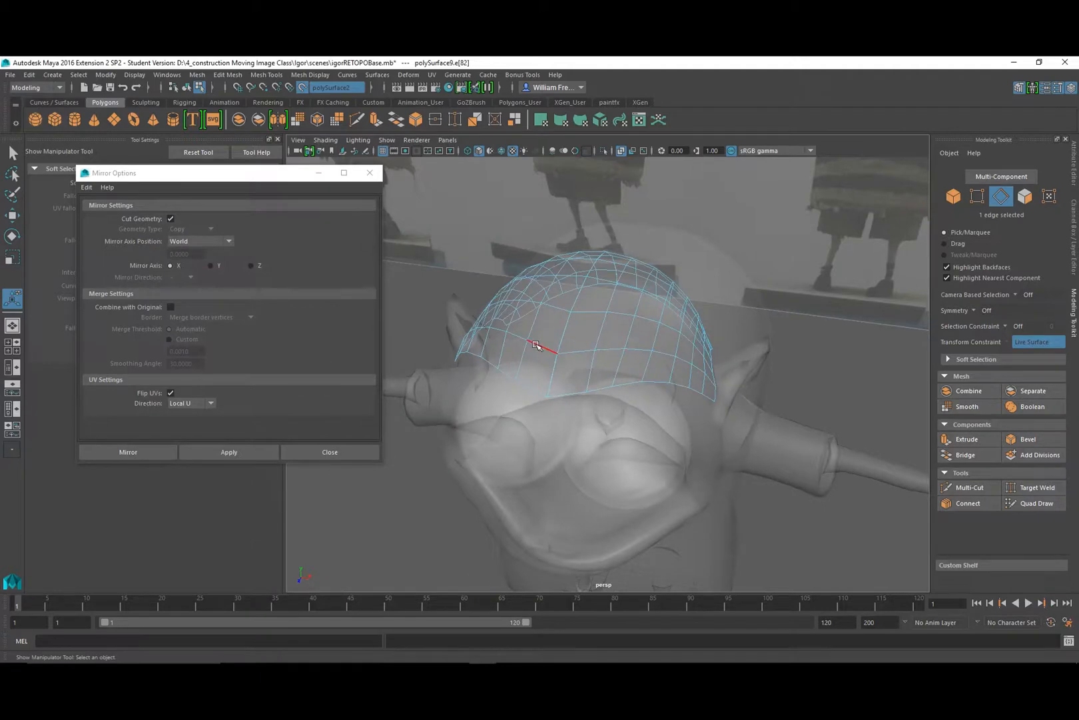
Return to object selection and select each mirrored half in turn to check whether they are separate objects.
{"action": "right_click_drag", "start_coordinate": [536, 342], "coordinate": [588, 319]}
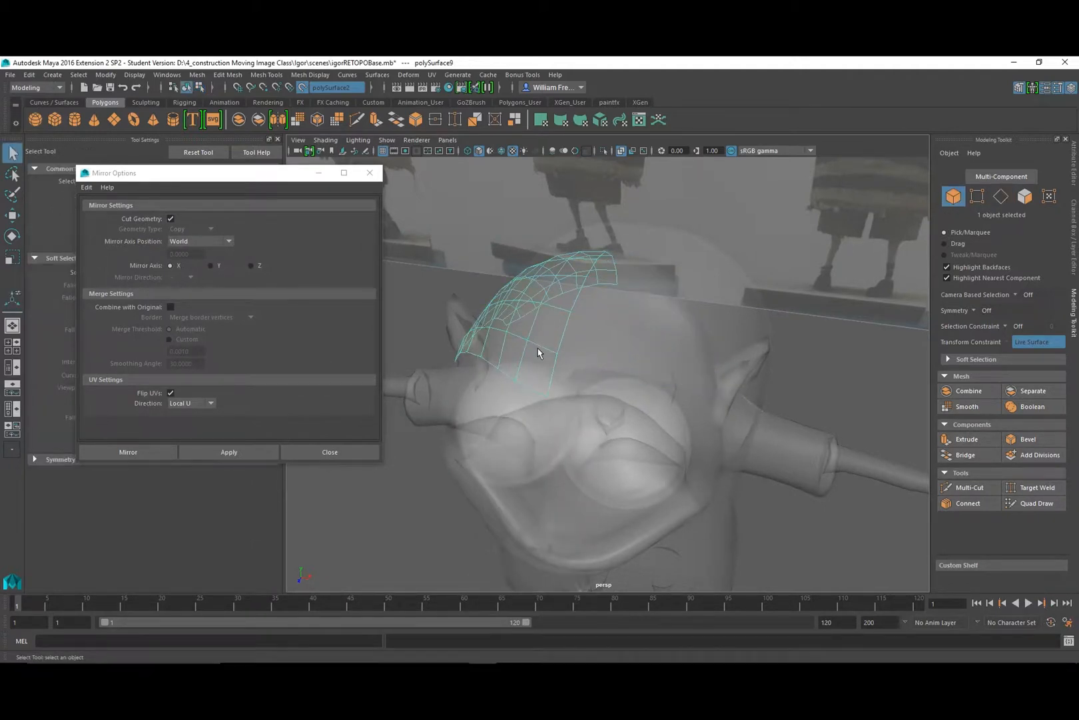
{"action": "left_click_drag", "start_coordinate": [538, 352], "coordinate": [593, 310], "text": "alt"}
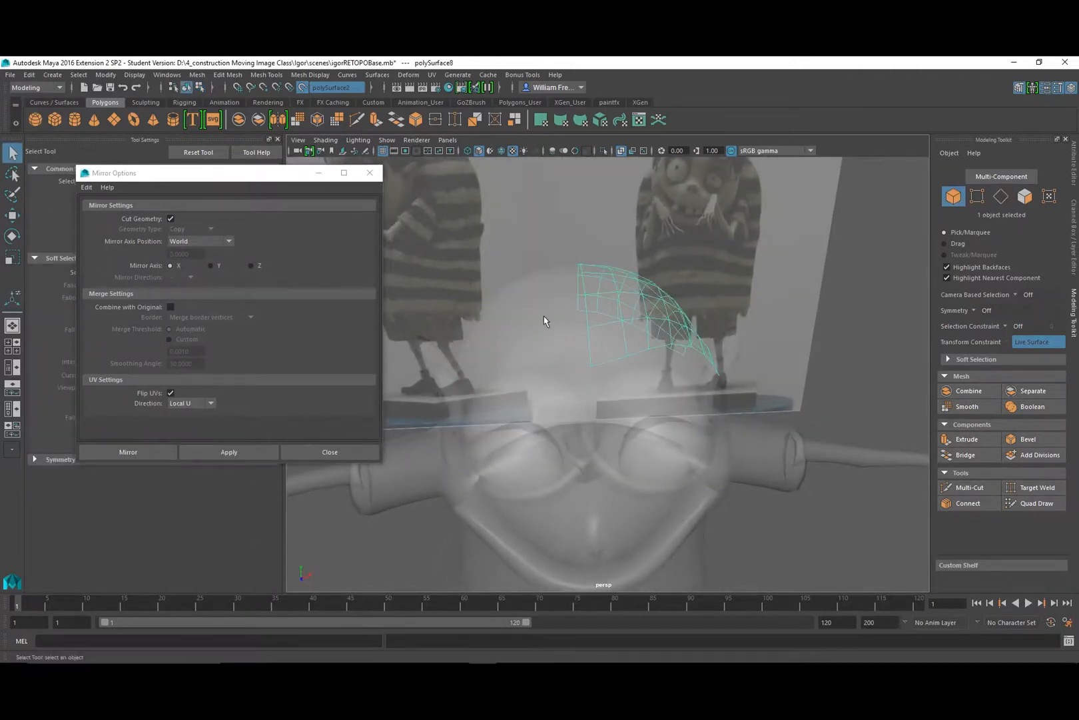
{"action": "left_click", "coordinate": [544, 316]}
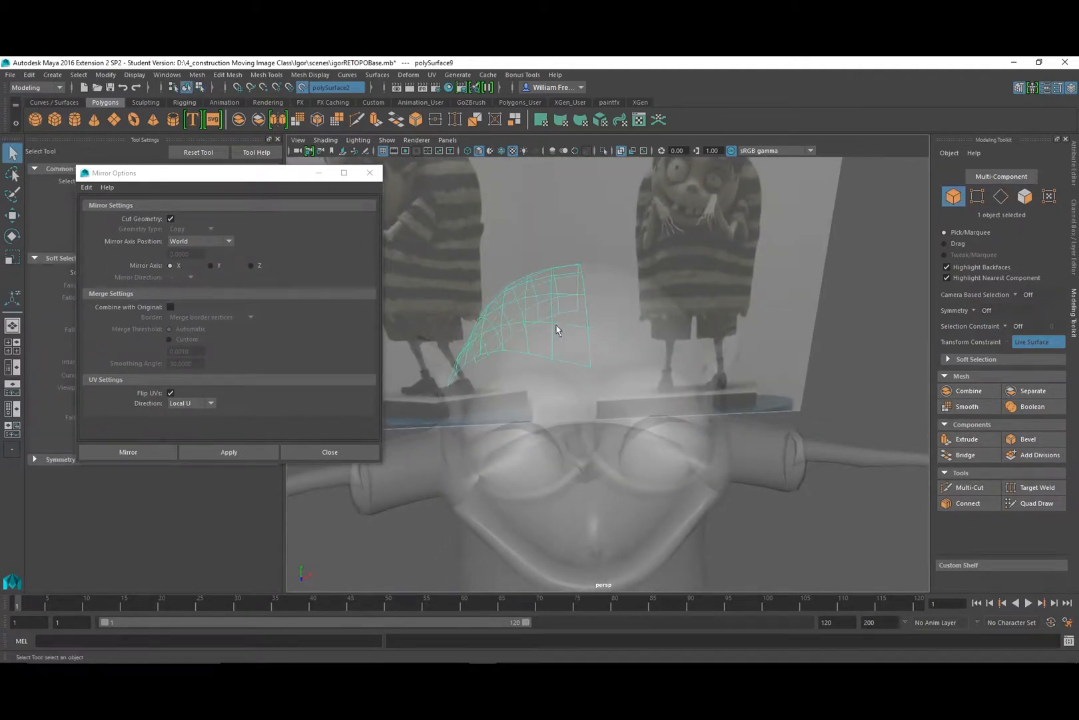
{"action": "left_click", "coordinate": [580, 381]}
{"action": "left_click", "coordinate": [916, 353]}
{"action": "left_click", "coordinate": [642, 322]}
{"action": "mouse_move", "coordinate": [631, 344]}
{"action": "left_mouse_down", "text": "alt"}
{"action": "mouse_move", "coordinate": [633, 387]}
{"action": "mouse_move", "coordinate": [625, 354]}
{"action": "left_mouse_up", "text": "alt"}
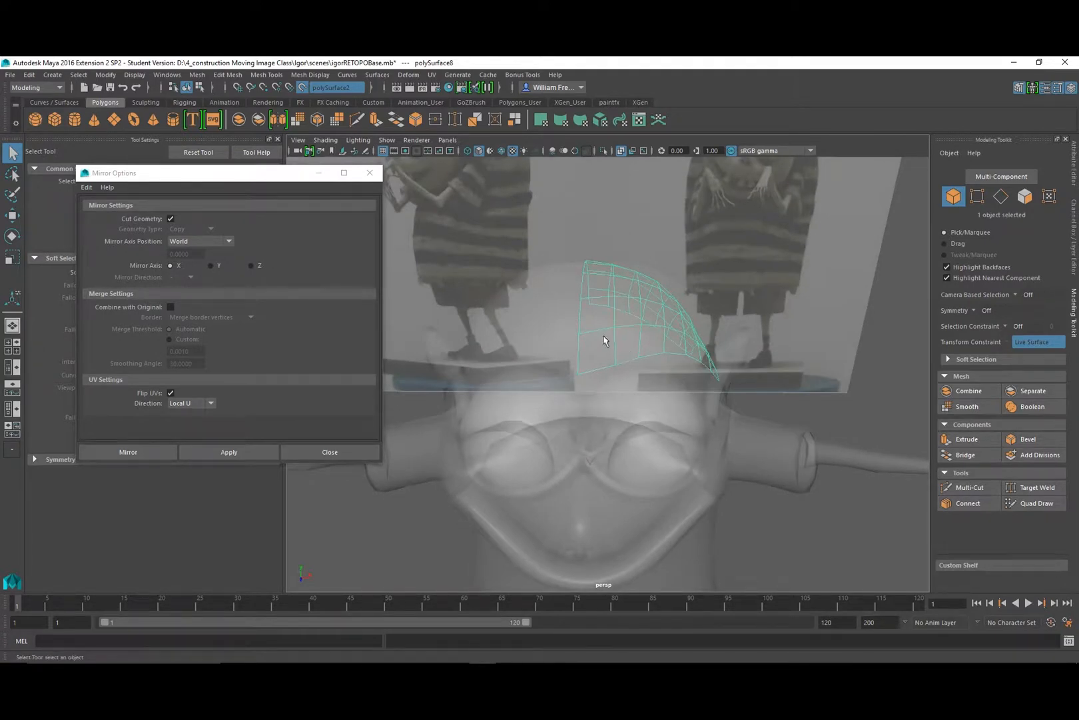
Set the mirror axis position to Bounding box and enable Combine with Original in the mirror options.
{"action": "left_click", "coordinate": [204, 242]}
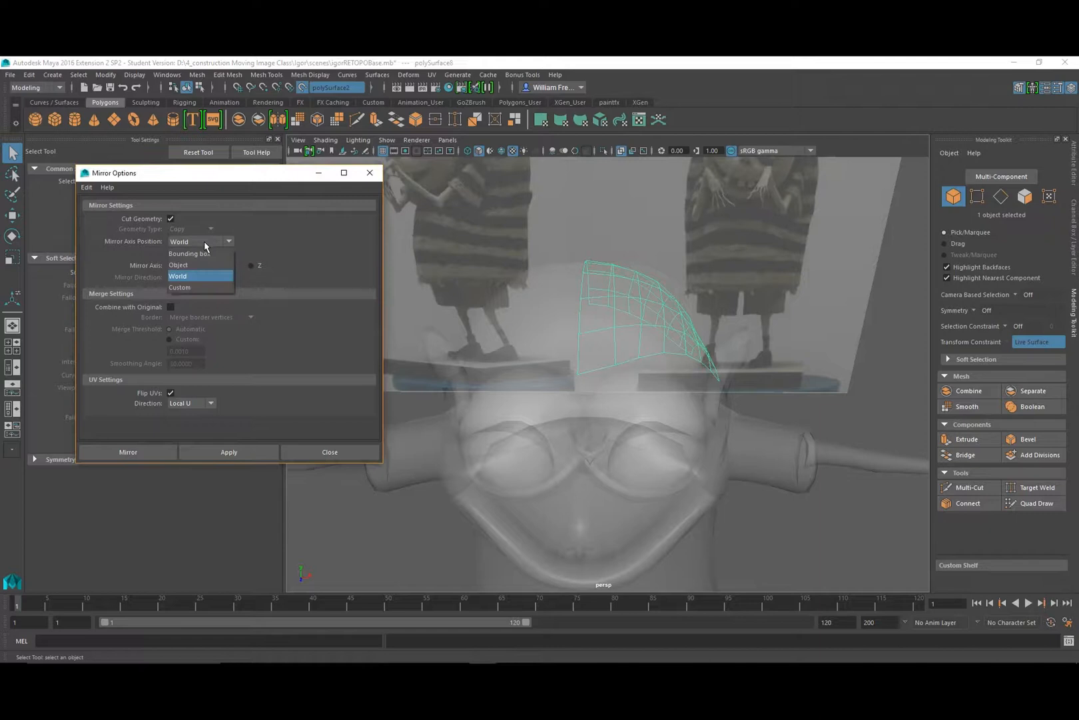
{"action": "left_click", "coordinate": [180, 266]}
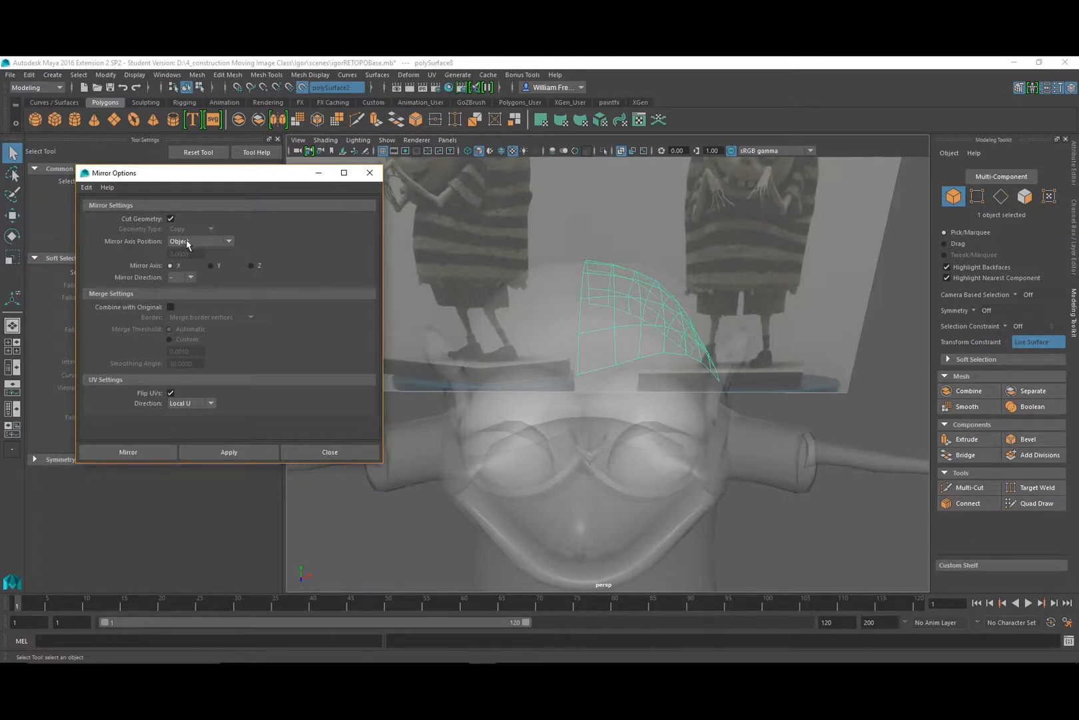
{"action": "left_click", "coordinate": [187, 242]}
{"action": "left_click", "coordinate": [195, 255]}
{"action": "left_click", "coordinate": [172, 306]}
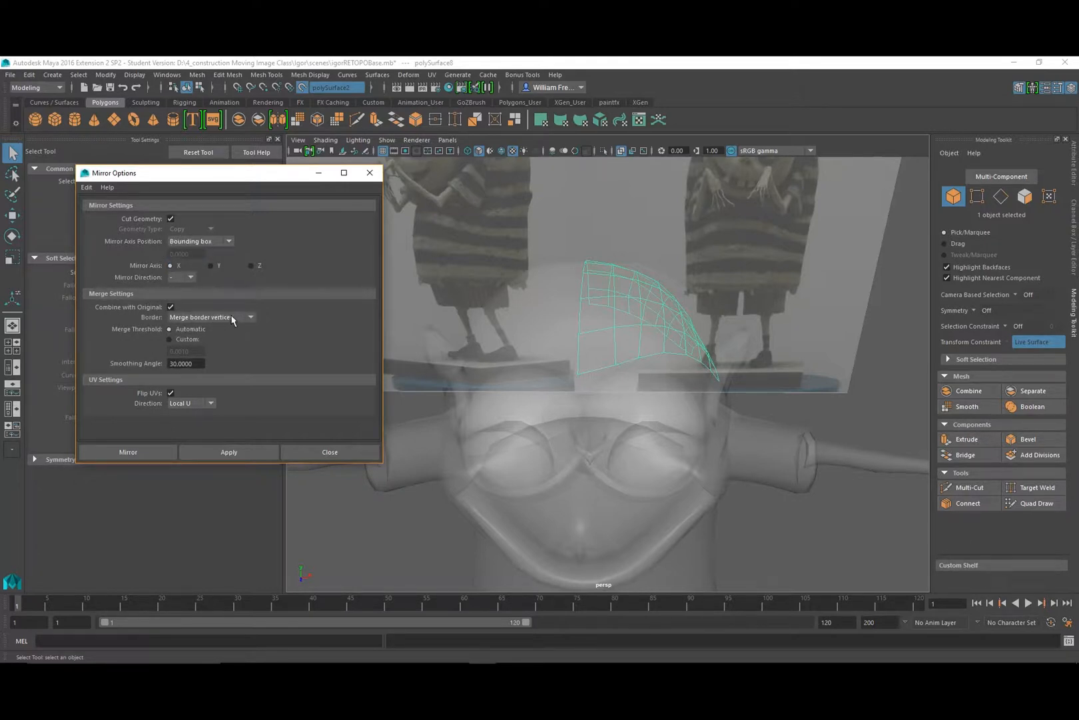
Mirror the patch with these settings and open its UVs in the UV Editor in edge selection mode.
{"action": "left_click", "coordinate": [148, 453]}
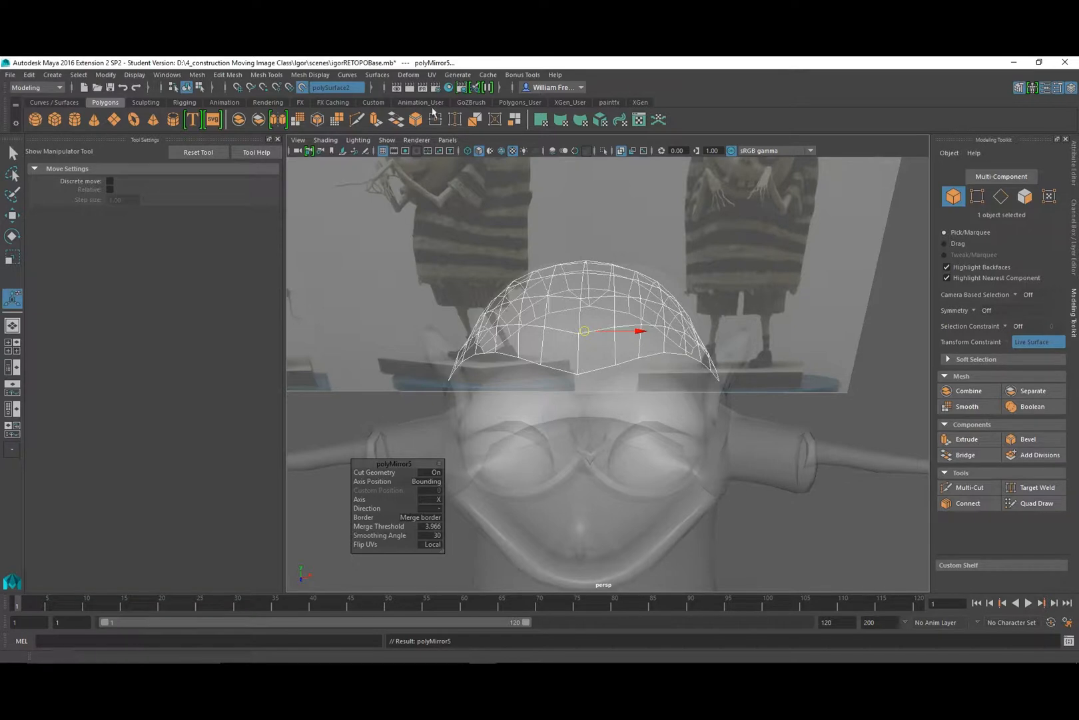
{"action": "left_click", "coordinate": [431, 75]}
{"action": "left_click", "coordinate": [456, 102]}
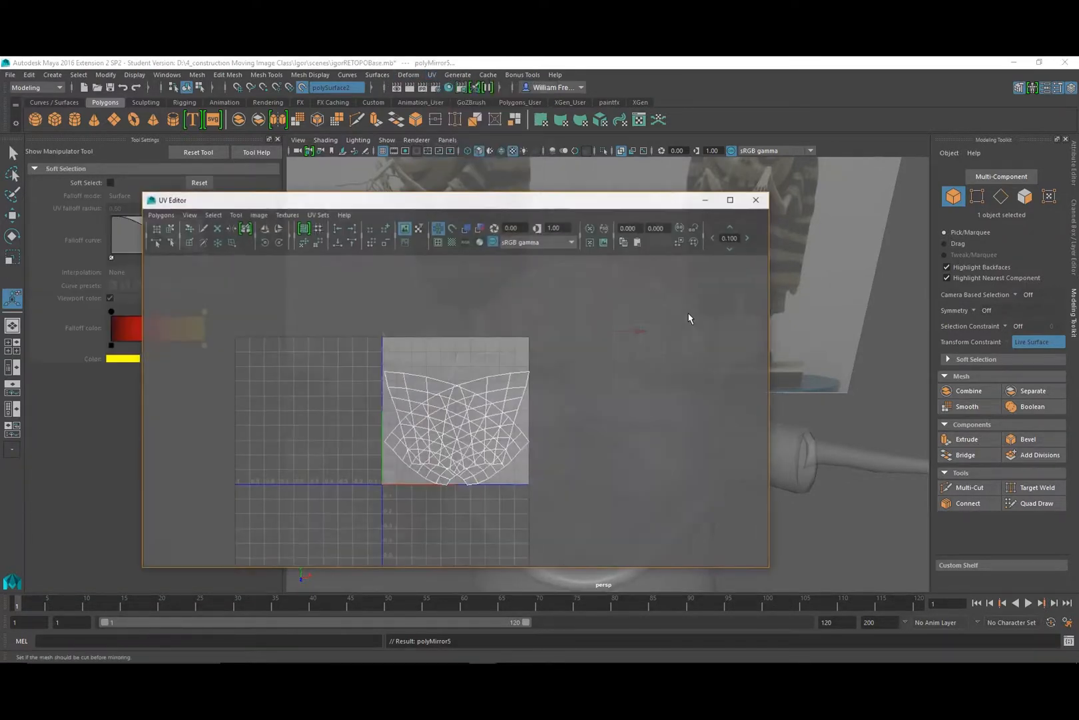
{"action": "right_click", "coordinate": [510, 420]}
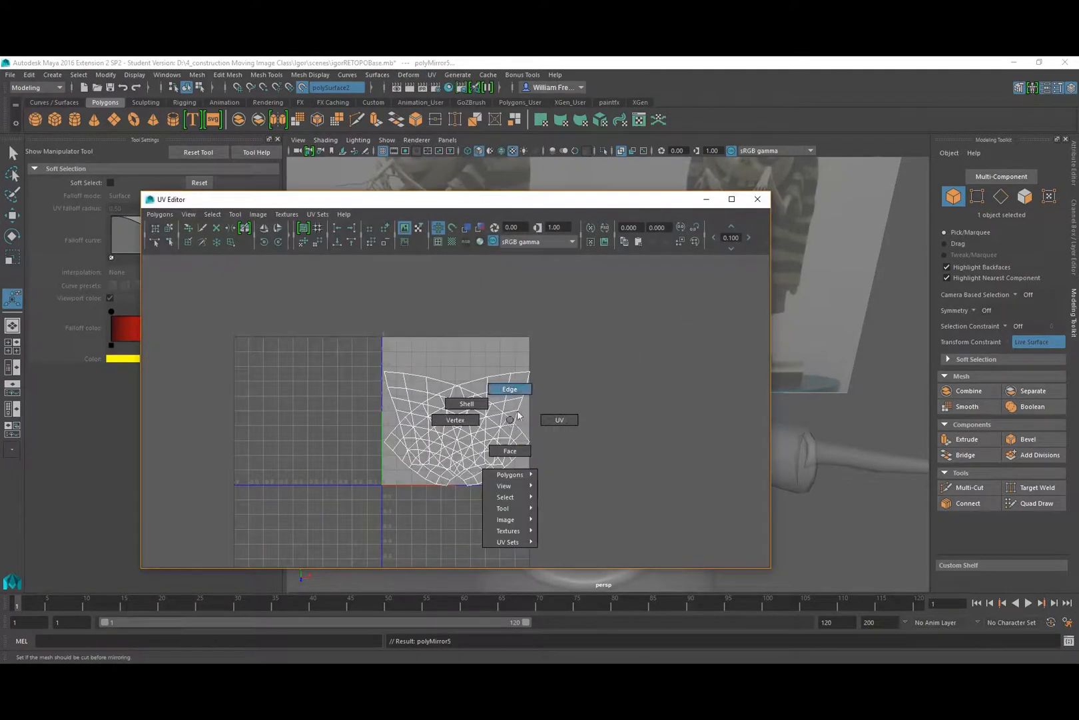
{"action": "left_click", "coordinate": [518, 388]}
Join the two UV shells by applying Move and Sew UV Edges to one centre seam edge.
{"action": "left_click", "coordinate": [391, 441]}
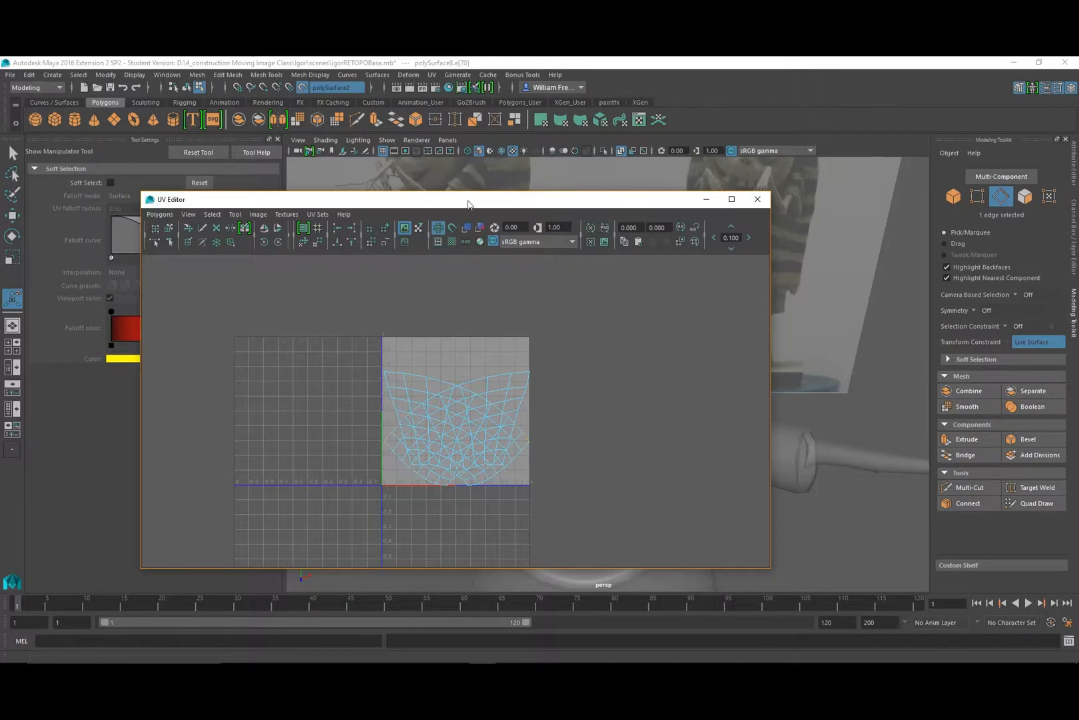
{"action": "left_click_drag", "start_coordinate": [472, 199], "coordinate": [492, 442]}
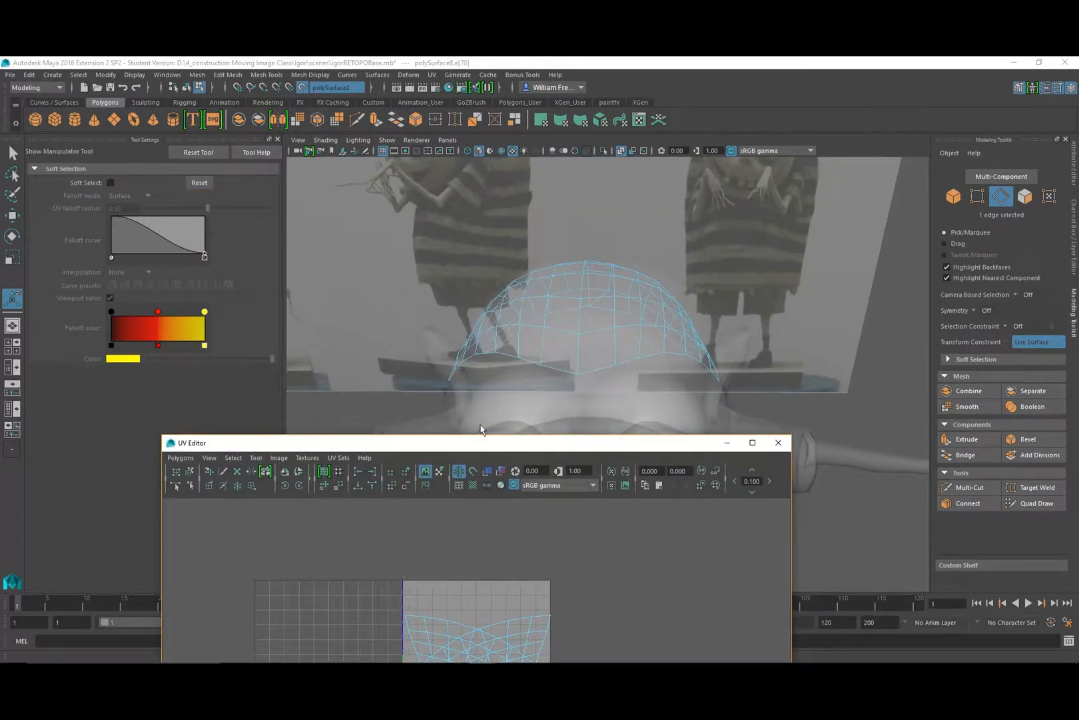
{"action": "left_click_drag", "start_coordinate": [480, 443], "coordinate": [492, 191]}
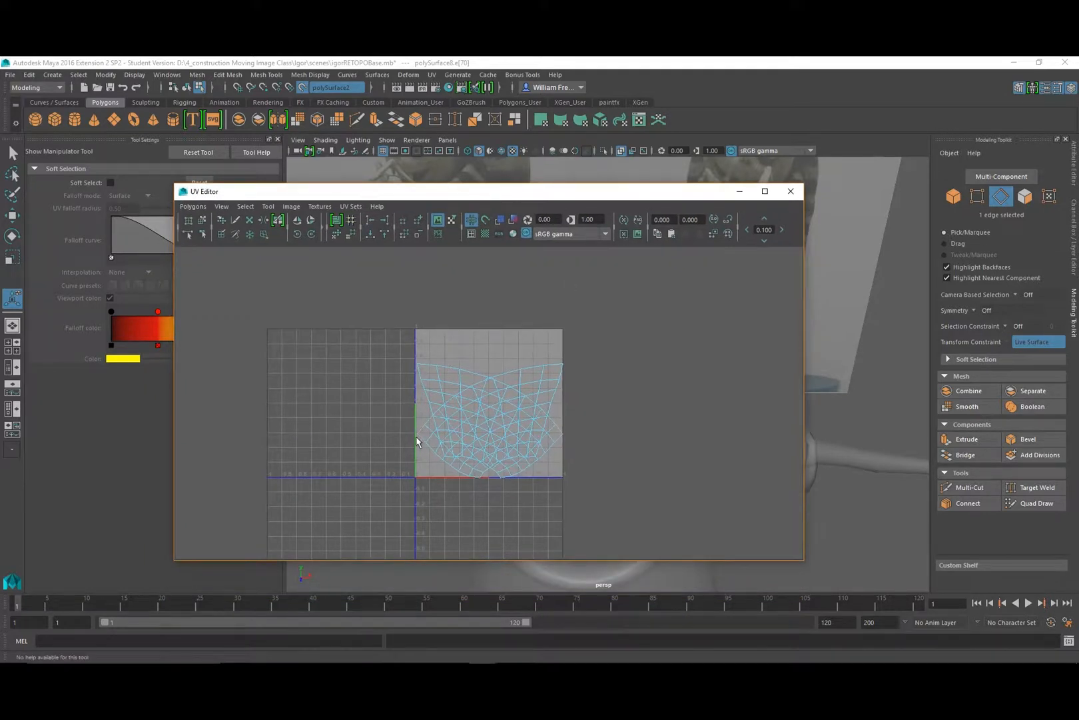
{"action": "left_click", "coordinate": [193, 206]}
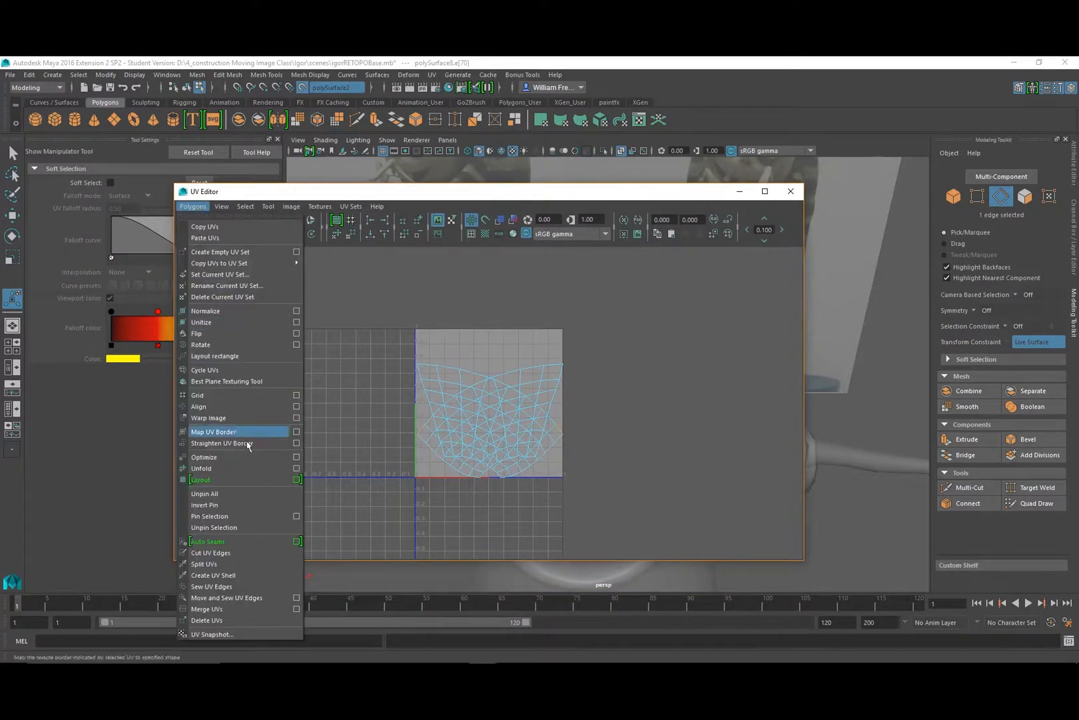
{"action": "left_click", "coordinate": [241, 597]}
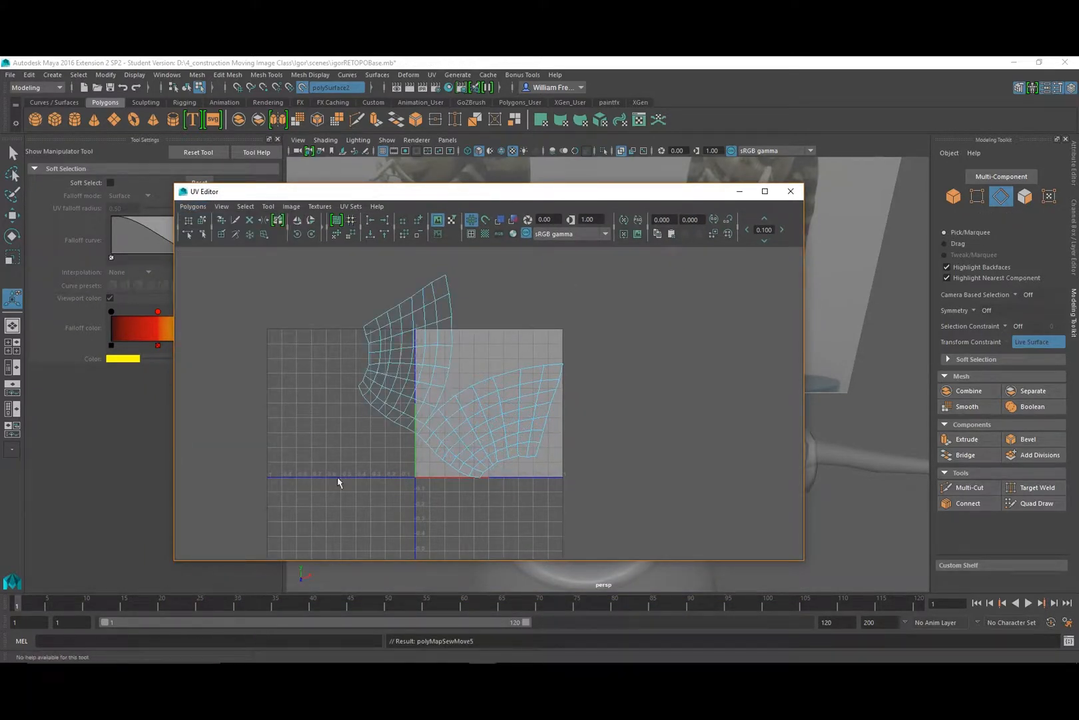
Repeat Move and Sew on the remaining centre seam edges one by one up to the outer end of the shells.
{"action": "left_click", "coordinate": [428, 418]}
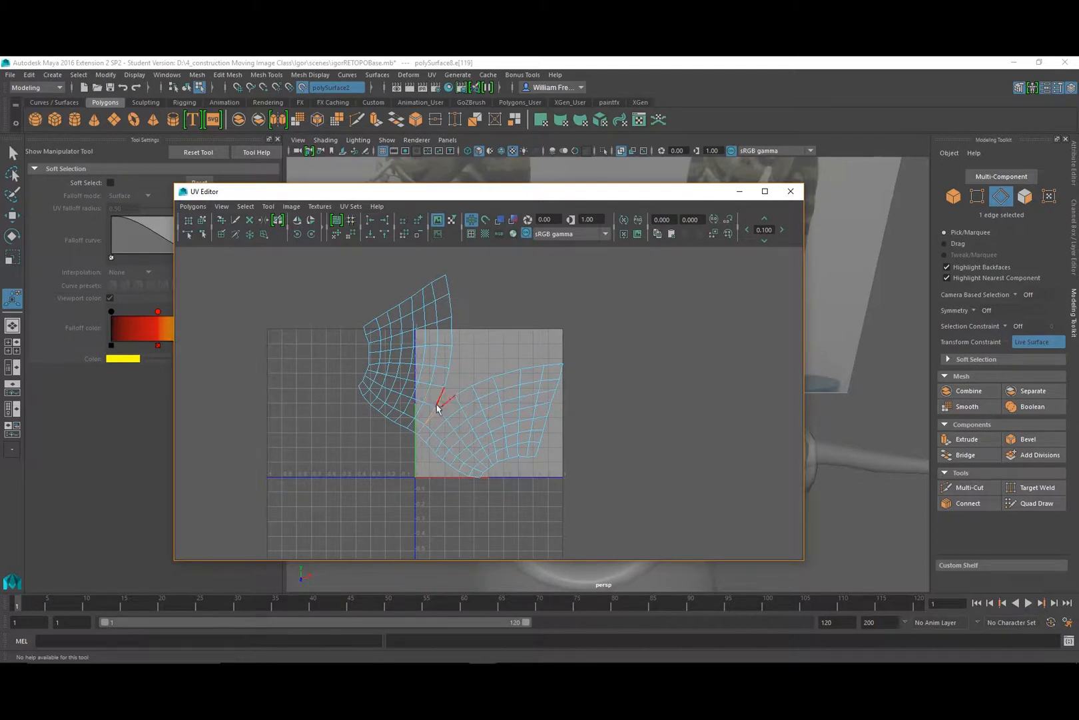
{"action": "key", "text": "g"}
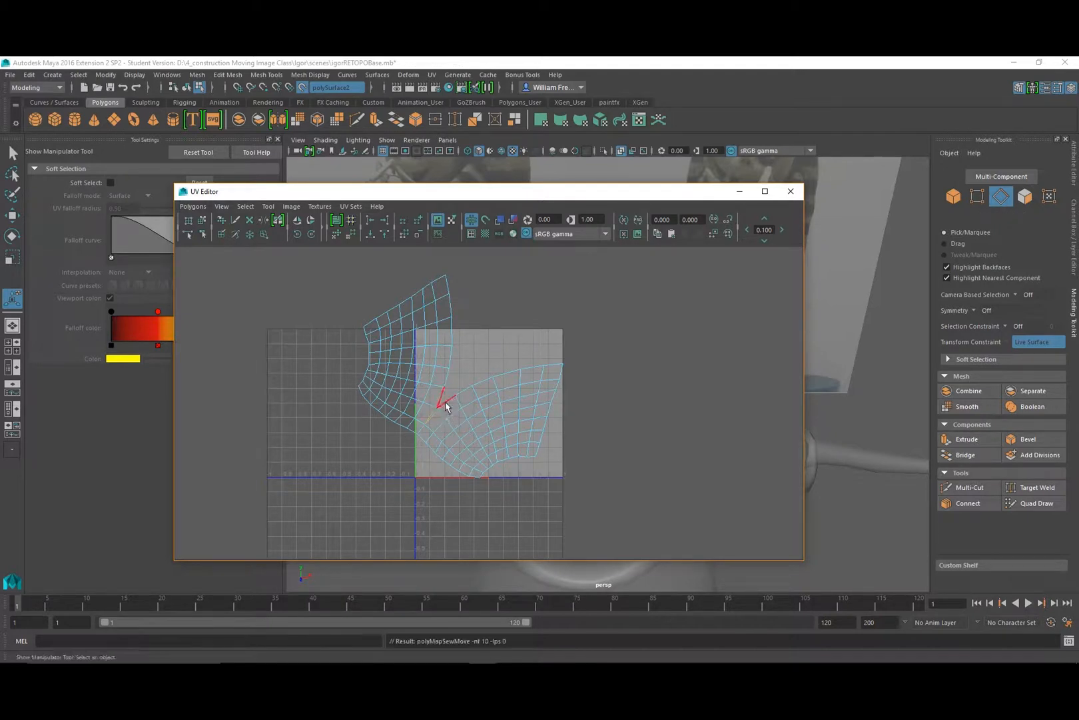
{"action": "left_click", "coordinate": [445, 402]}
{"action": "key", "text": "g"}
{"action": "left_click", "coordinate": [465, 391]}
{"action": "key", "text": "g"}
{"action": "left_click", "coordinate": [477, 380]}
{"action": "key", "text": "g"}
{"action": "left_click", "coordinate": [510, 369]}
{"action": "key", "text": "g"}
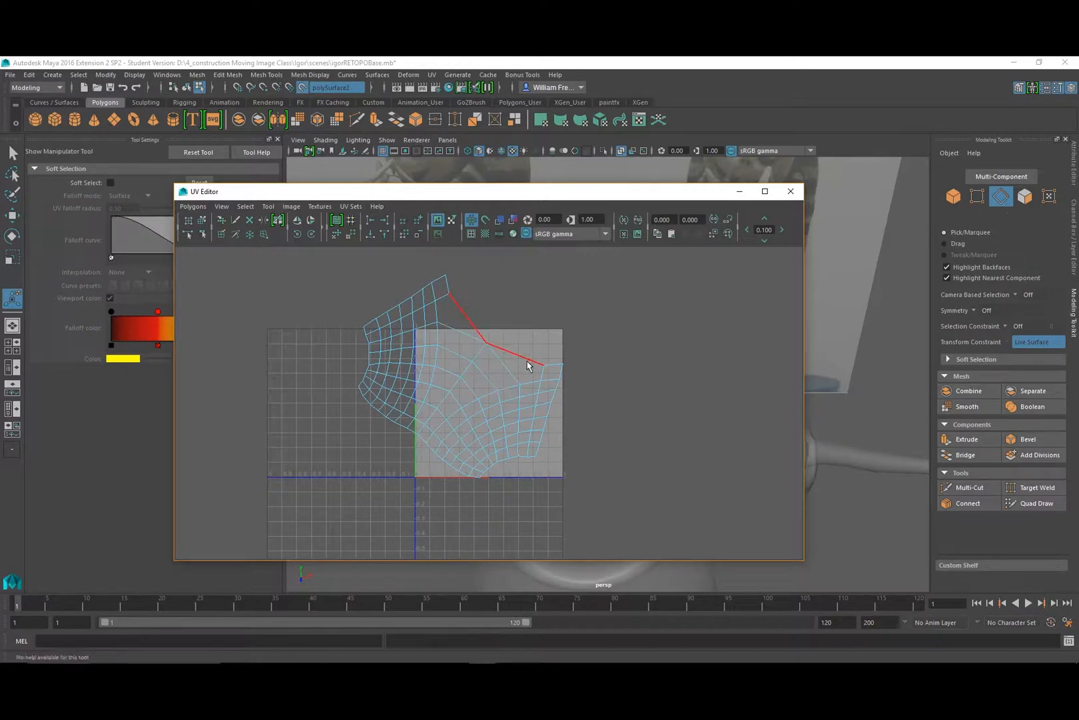
{"action": "left_click", "coordinate": [537, 365]}
{"action": "key", "text": "g"}
{"action": "left_click", "coordinate": [546, 362]}
{"action": "key", "text": "g"}
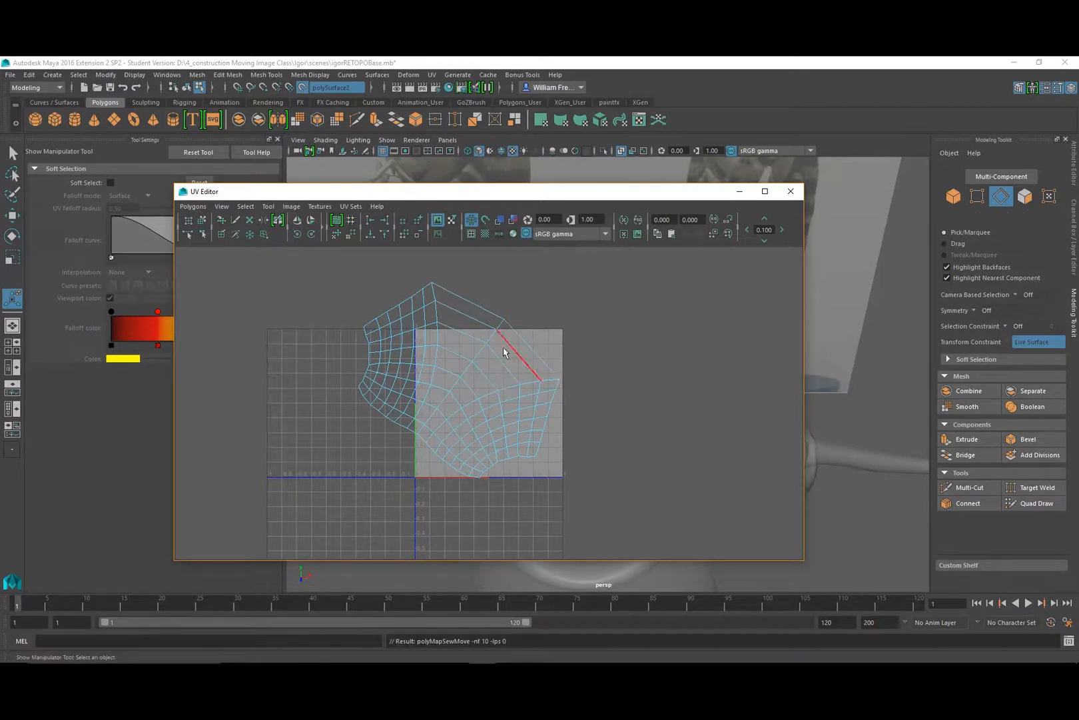
Select all UVs of the joined shell, then optimize and unfold them.
{"action": "right_click_drag", "start_coordinate": [499, 336], "coordinate": [549, 338]}
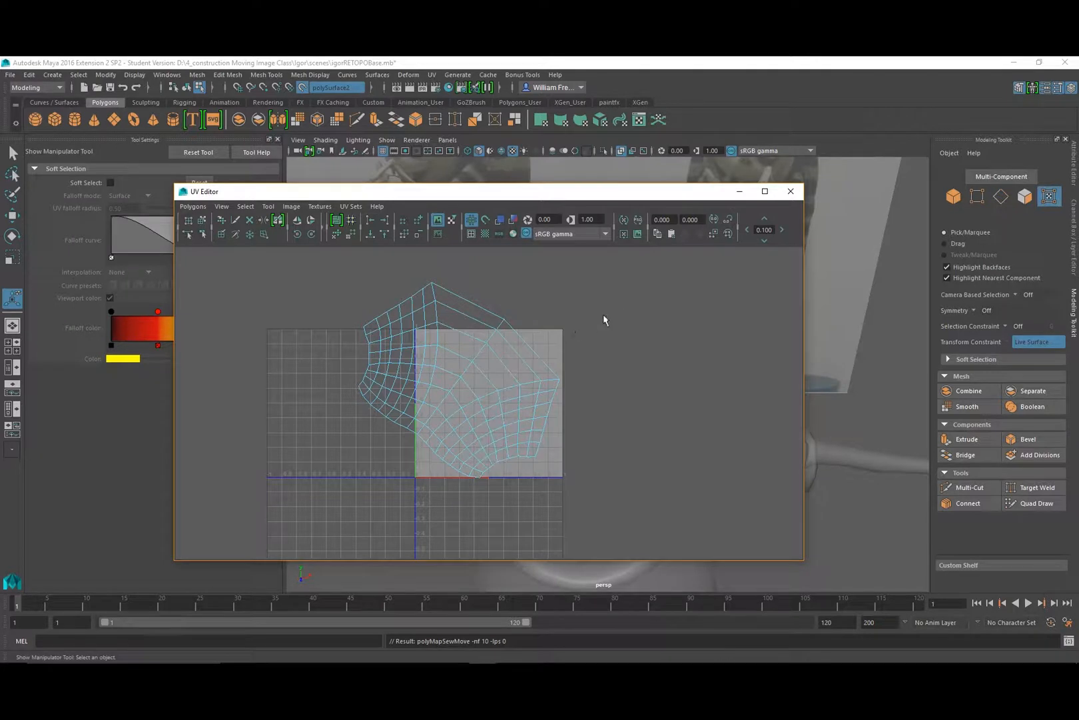
{"action": "left_click_drag", "start_coordinate": [298, 260], "coordinate": [623, 550]}
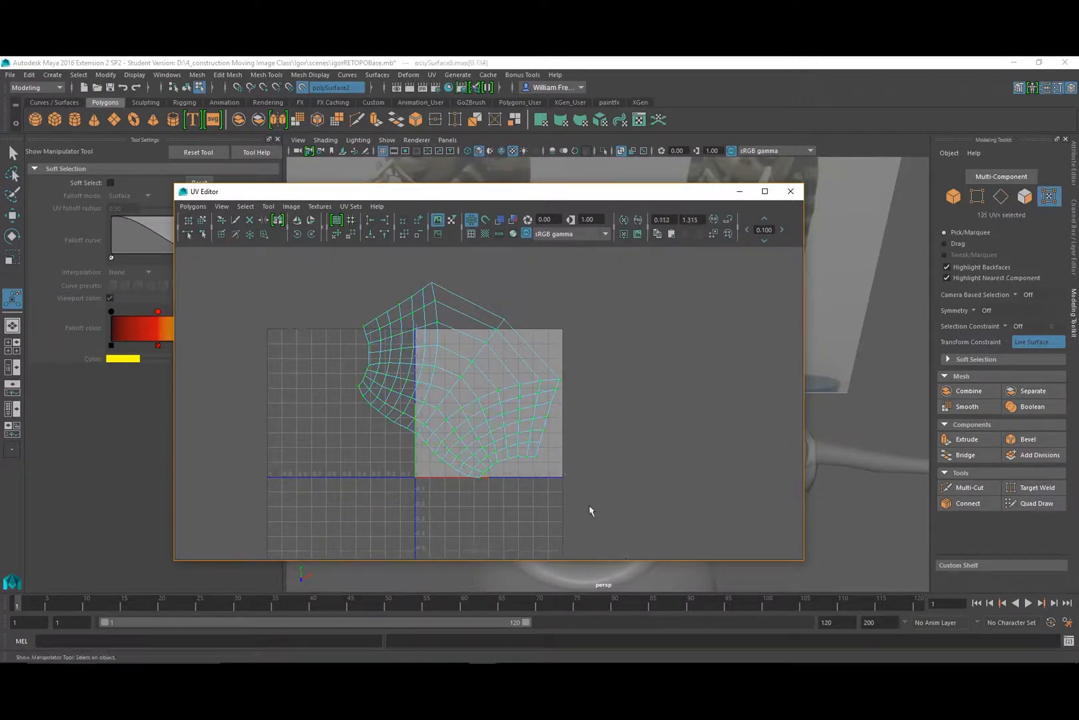
{"action": "left_click", "coordinate": [193, 206]}
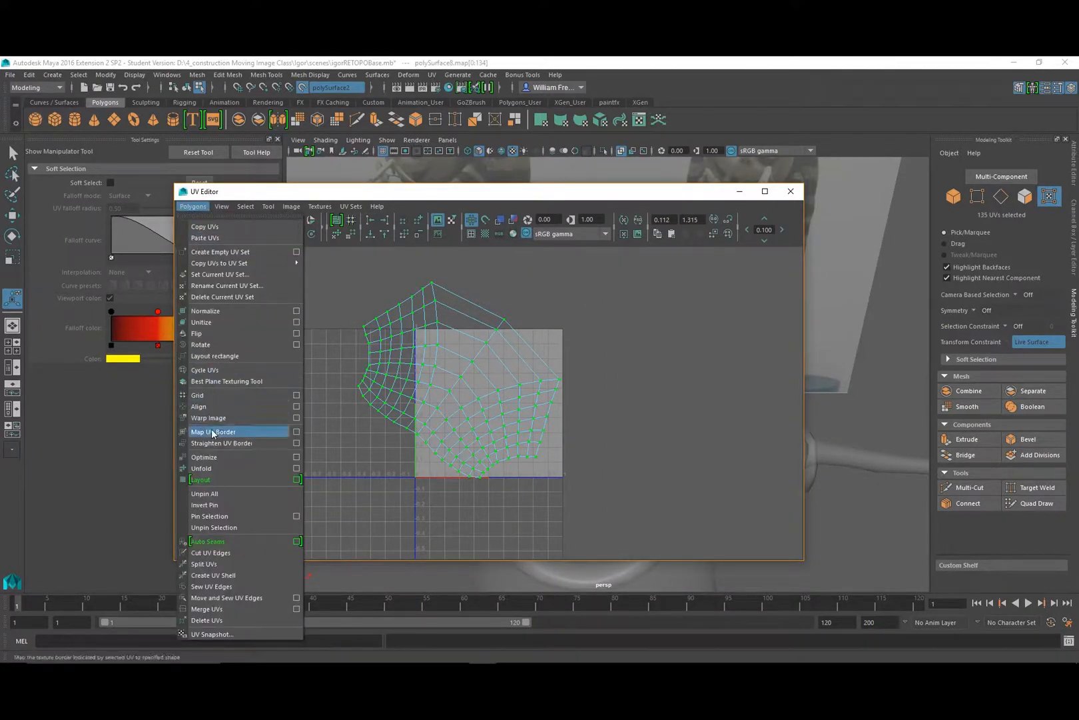
{"action": "left_click", "coordinate": [216, 460]}
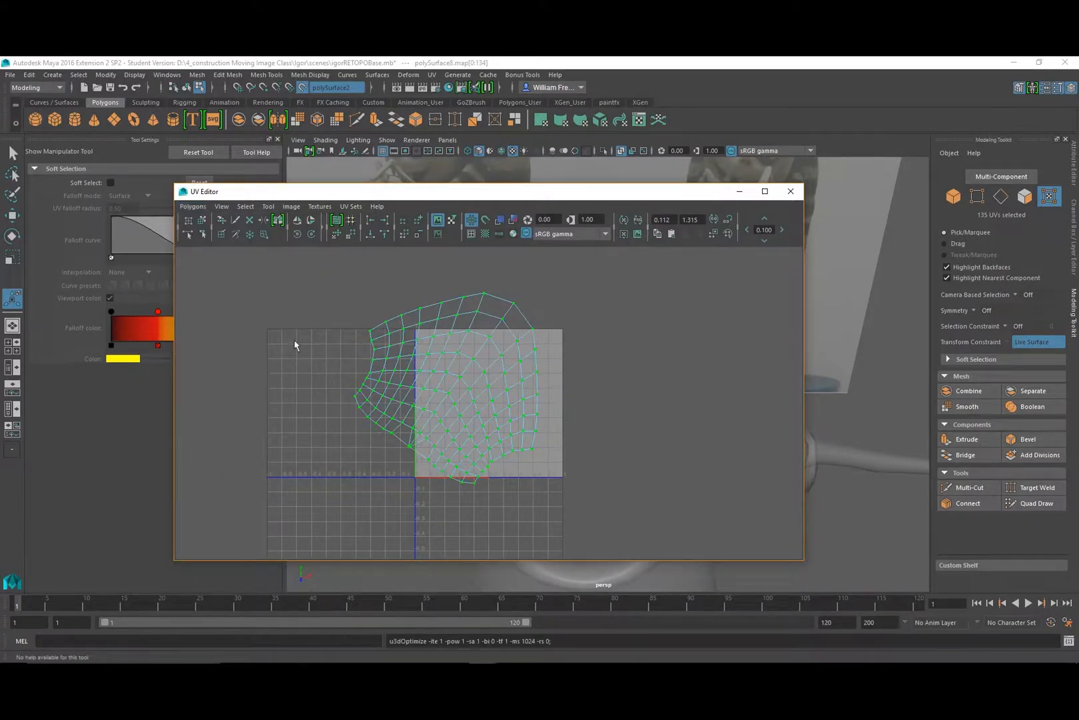
{"action": "left_click", "coordinate": [193, 206]}
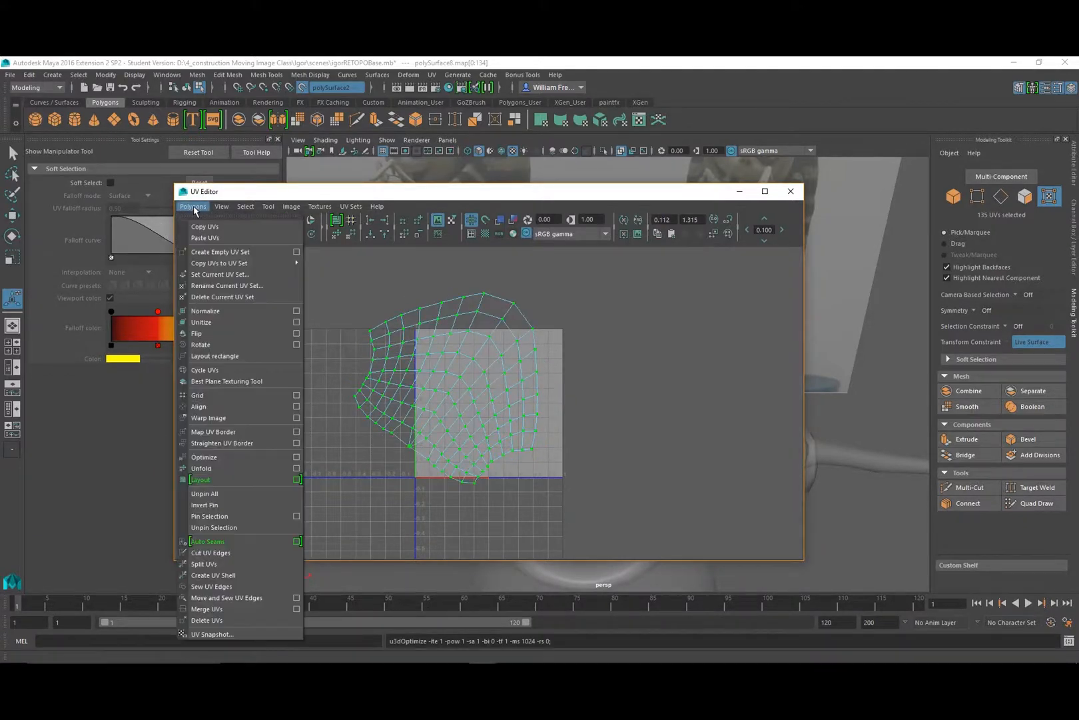
{"action": "left_click", "coordinate": [218, 469]}
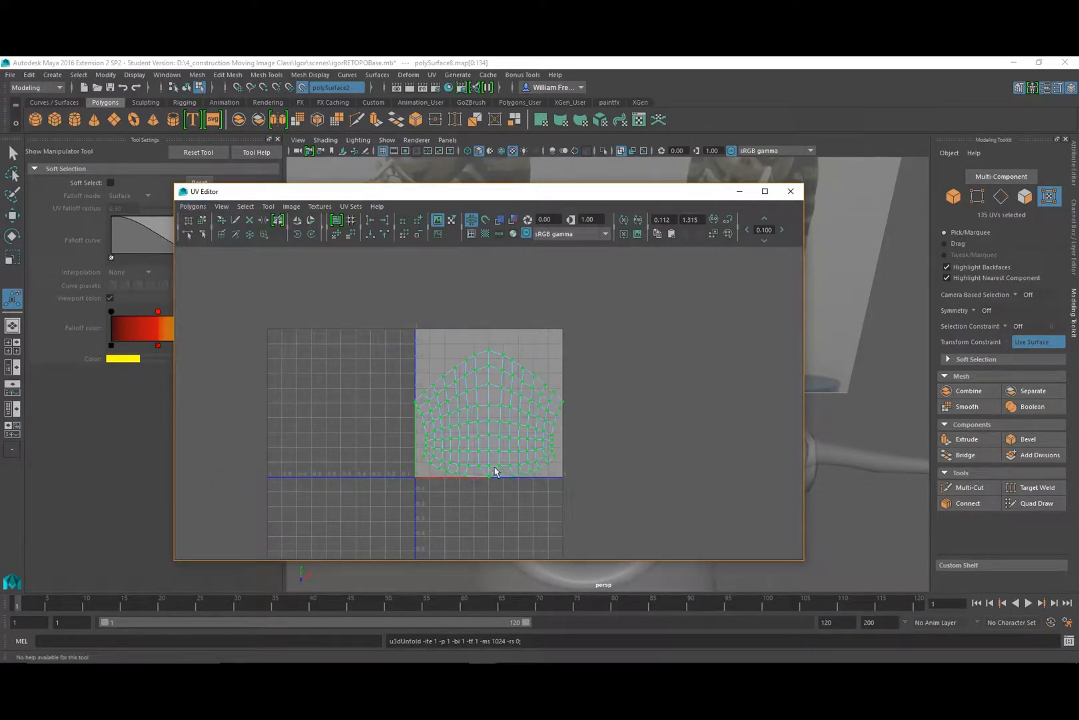
Move the UV Editor aside and inspect the mirrored mesh's centre seam up close in the viewport.
{"action": "left_click_drag", "start_coordinate": [507, 192], "coordinate": [191, 208]}
{"action": "left_click_drag", "start_coordinate": [573, 286], "coordinate": [505, 304], "text": "alt"}
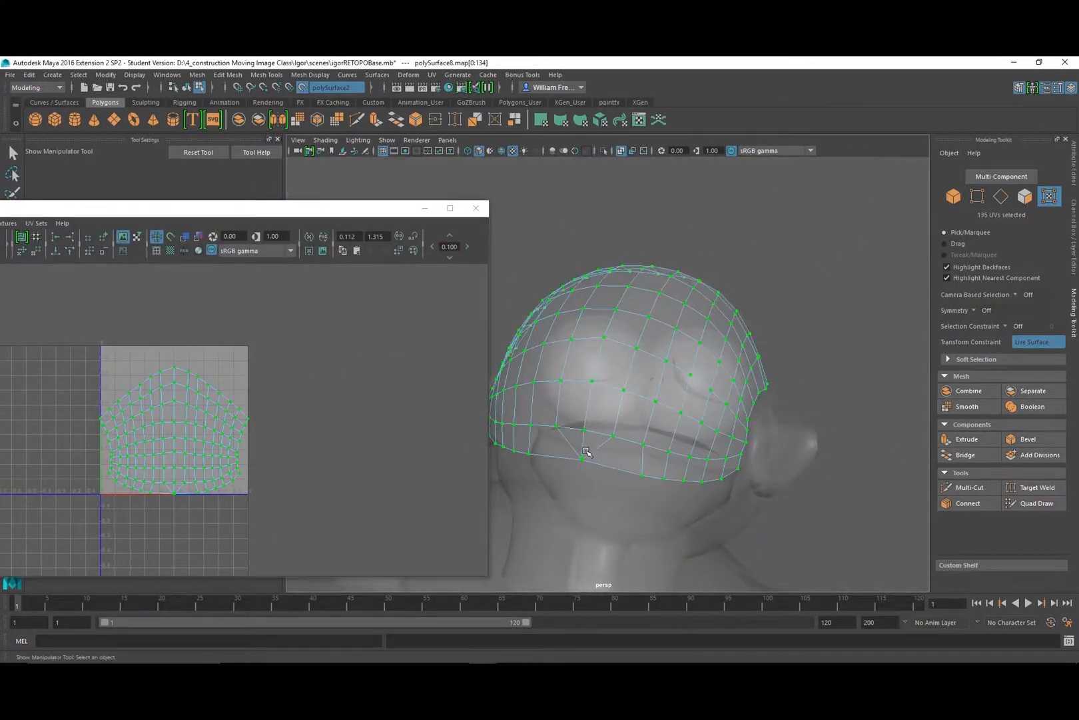
{"action": "left_click_drag", "start_coordinate": [558, 472], "coordinate": [580, 453], "text": "alt"}
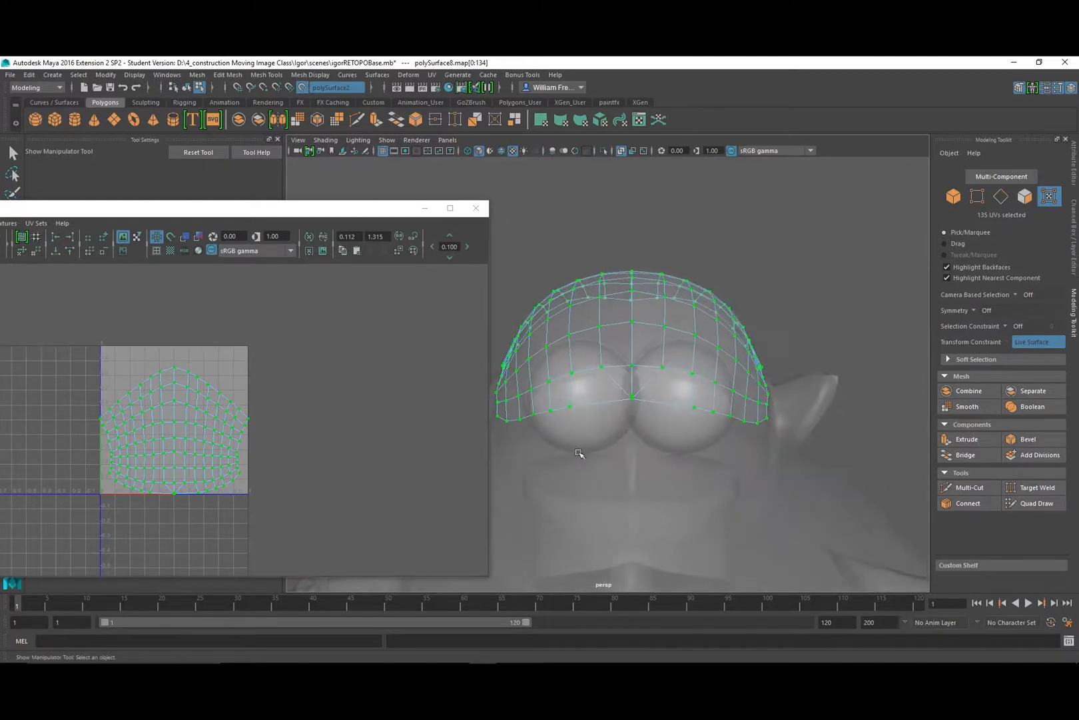
{"action": "right_click_drag", "start_coordinate": [581, 454], "coordinate": [673, 472], "text": "alt"}
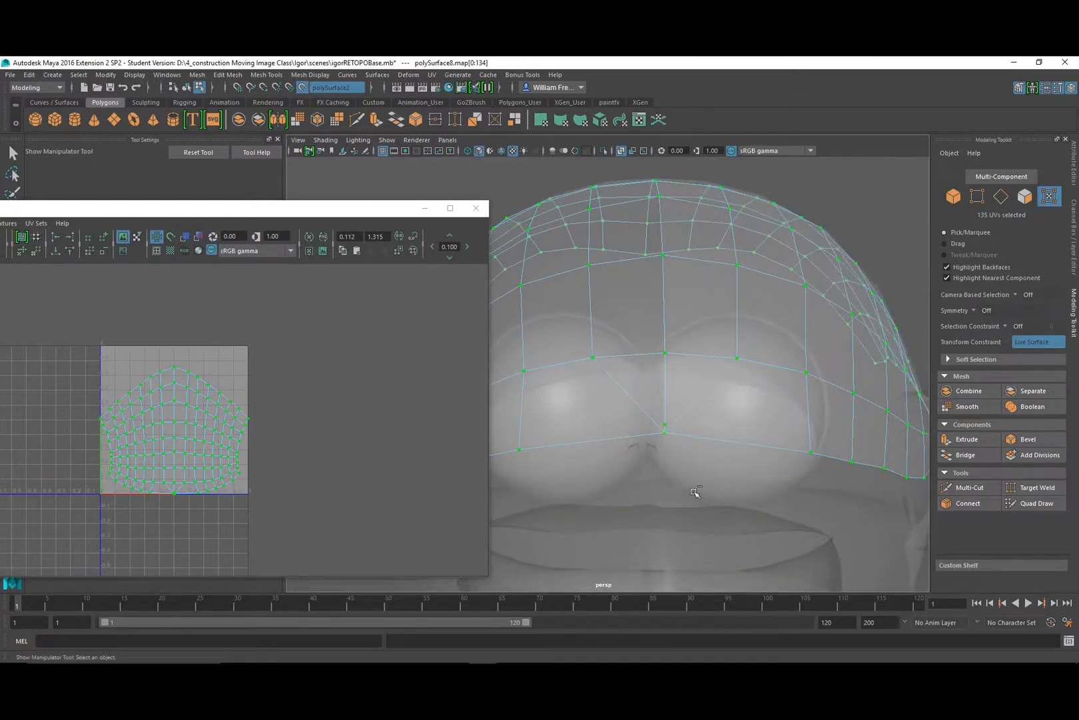
Undo the unfold, the optimize and all the seam sewing on the UV shells.
{"action": "key", "text": "ctrl+z"}
{"action": "key", "text": "ctrl+z"}
{"action": "key", "text": "ctrl+z"}
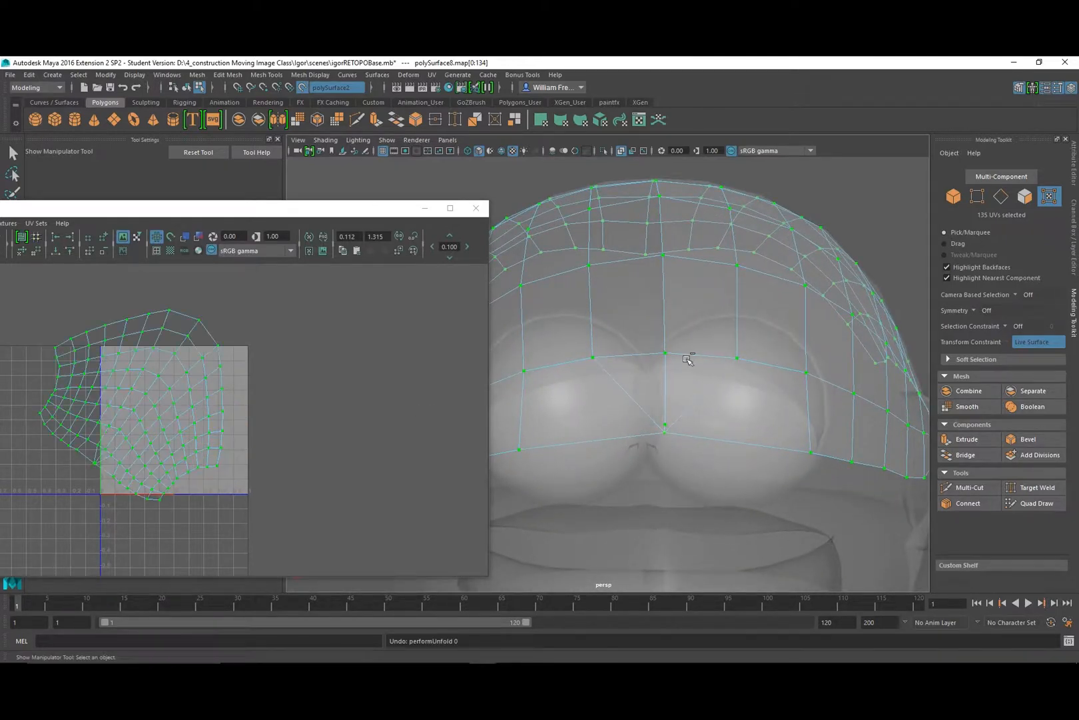
{"action": "key", "text": "ctrl+z"}
{"action": "key", "text": "ctrl+z"}
{"action": "key", "text": "ctrl+z"}
{"action": "key", "text": "ctrl+z"}
{"action": "key", "text": "ctrl+z"}
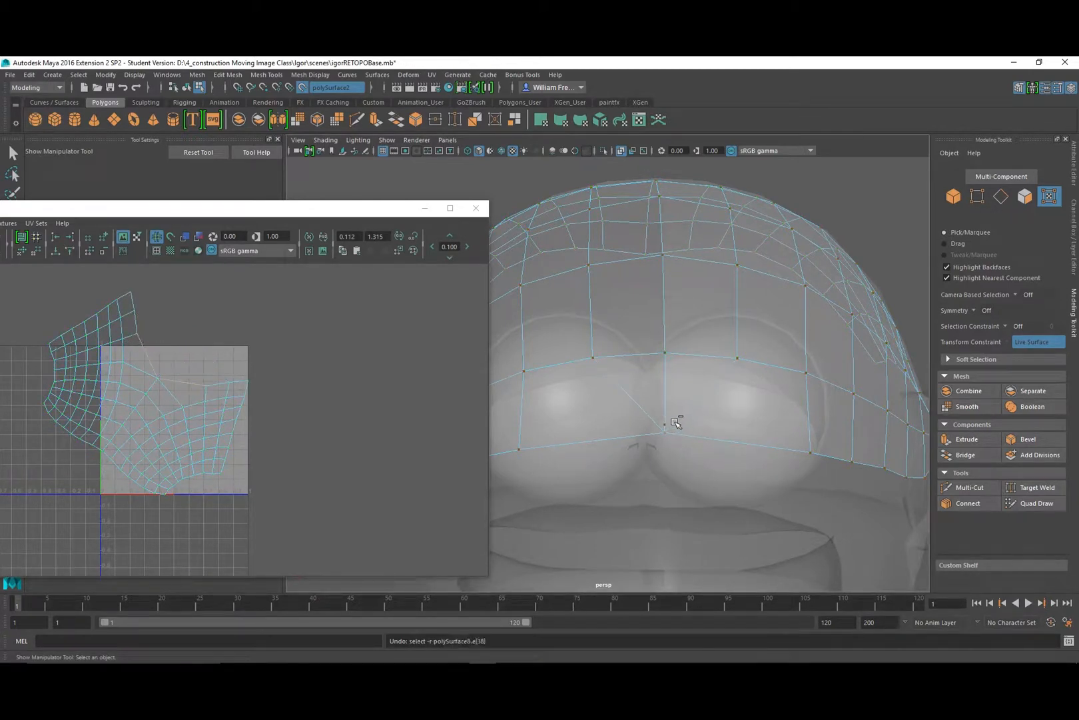
{"action": "key", "text": "ctrl+z"}
{"action": "key", "text": "ctrl+z"}
{"action": "key", "text": "ctrl+z"}
{"action": "key", "text": "ctrl+z"}
{"action": "key", "text": "ctrl+z"}
{"action": "key", "text": "ctrl+z"}
{"action": "key", "text": "ctrl+z"}
{"action": "key", "text": "ctrl+z"}
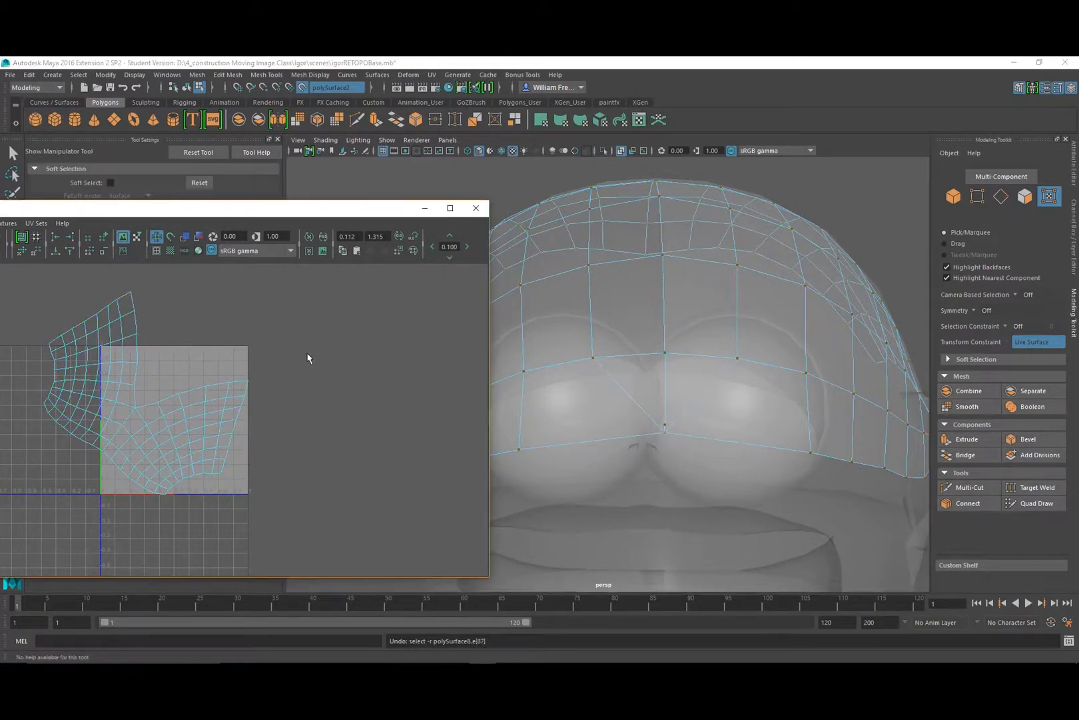
{"action": "key", "text": "ctrl+z"}
{"action": "key", "text": "ctrl+z"}
{"action": "key", "text": "ctrl+z"}
{"action": "key", "text": "ctrl+z"}
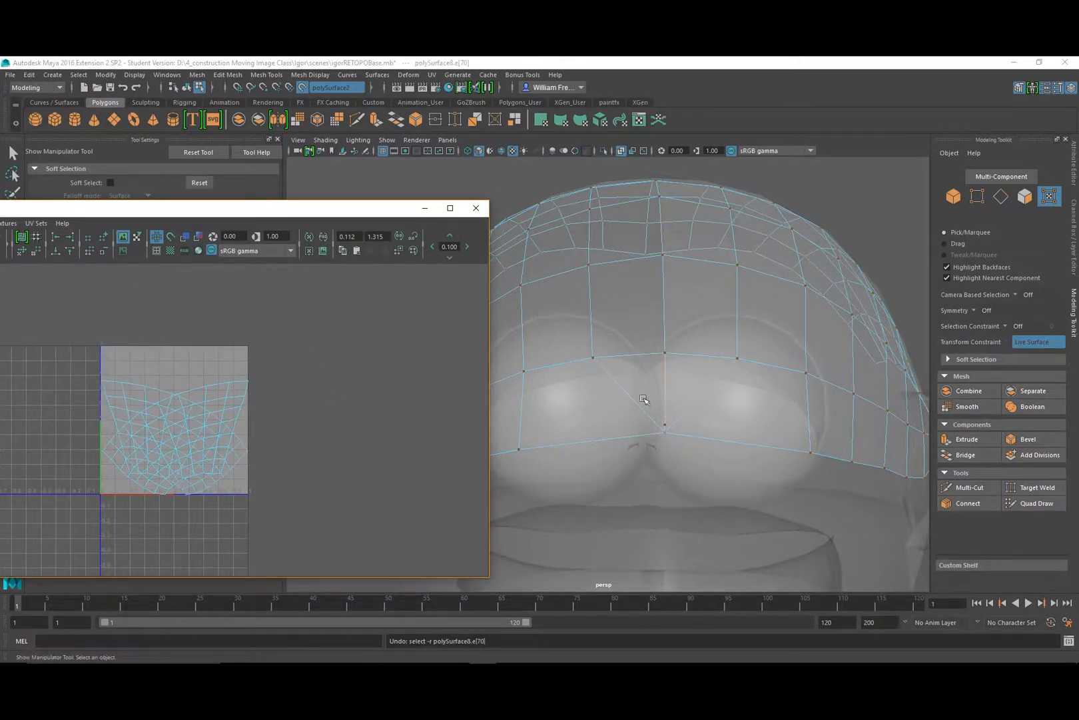
Undo the combined bounding-box mirror to return to the half patch.
{"action": "key", "text": "ctrl+z"}
{"action": "key", "text": "ctrl+z"}
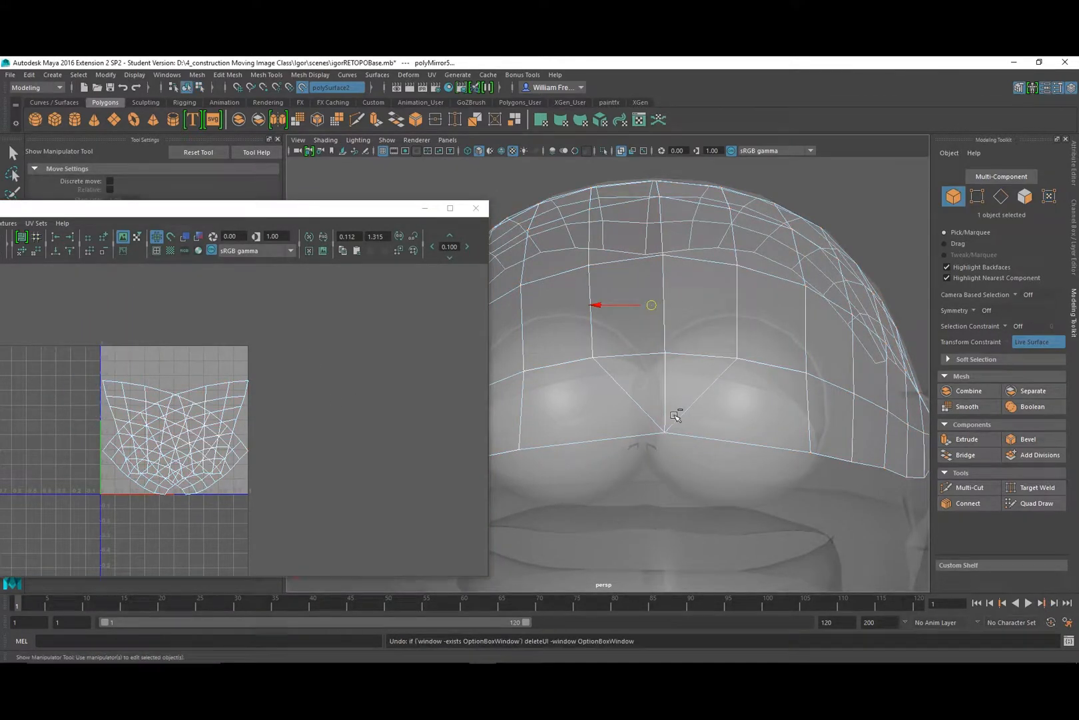
{"action": "left_click_drag", "start_coordinate": [659, 417], "coordinate": [654, 429], "text": "alt"}
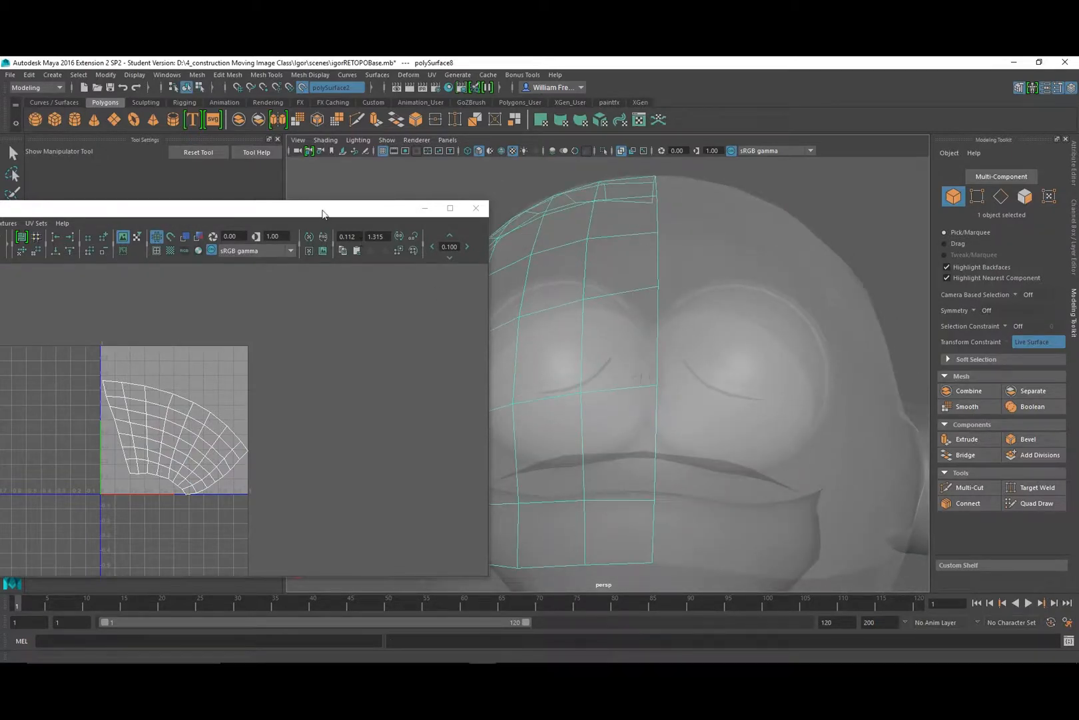
Move the UV Editor aside and mirror the half patch across X from its bounding box with a custom merge threshold of 0.001.
{"action": "left_click_drag", "start_coordinate": [320, 212], "coordinate": [416, 243]}
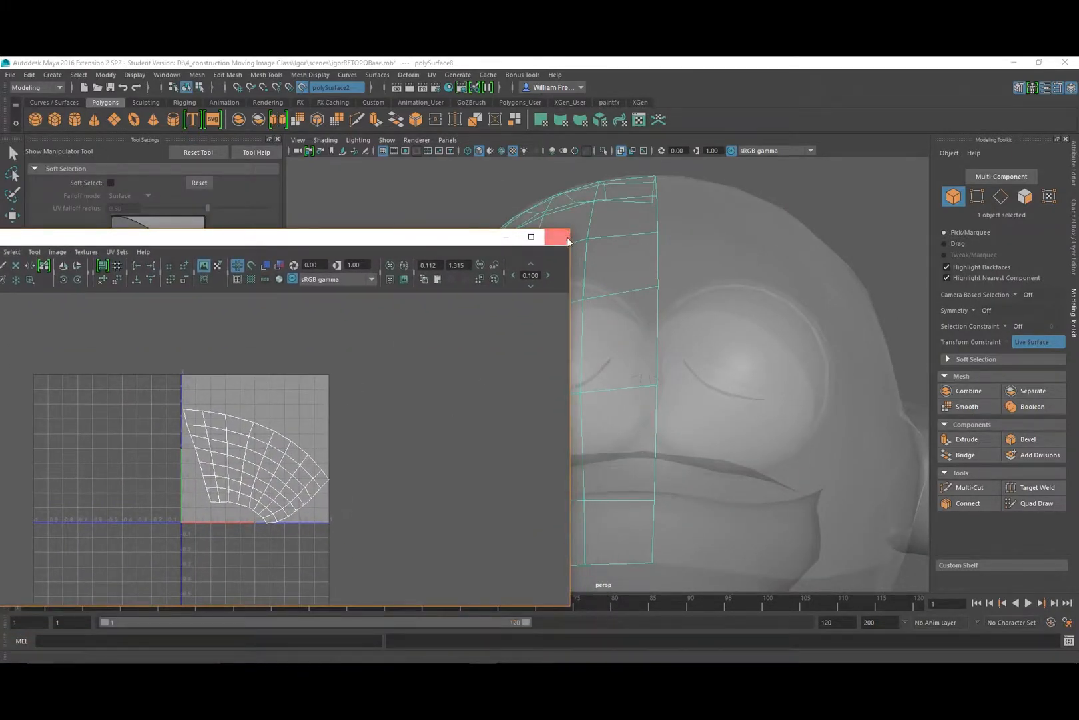
{"action": "left_click_drag", "start_coordinate": [462, 242], "coordinate": [263, 270]}
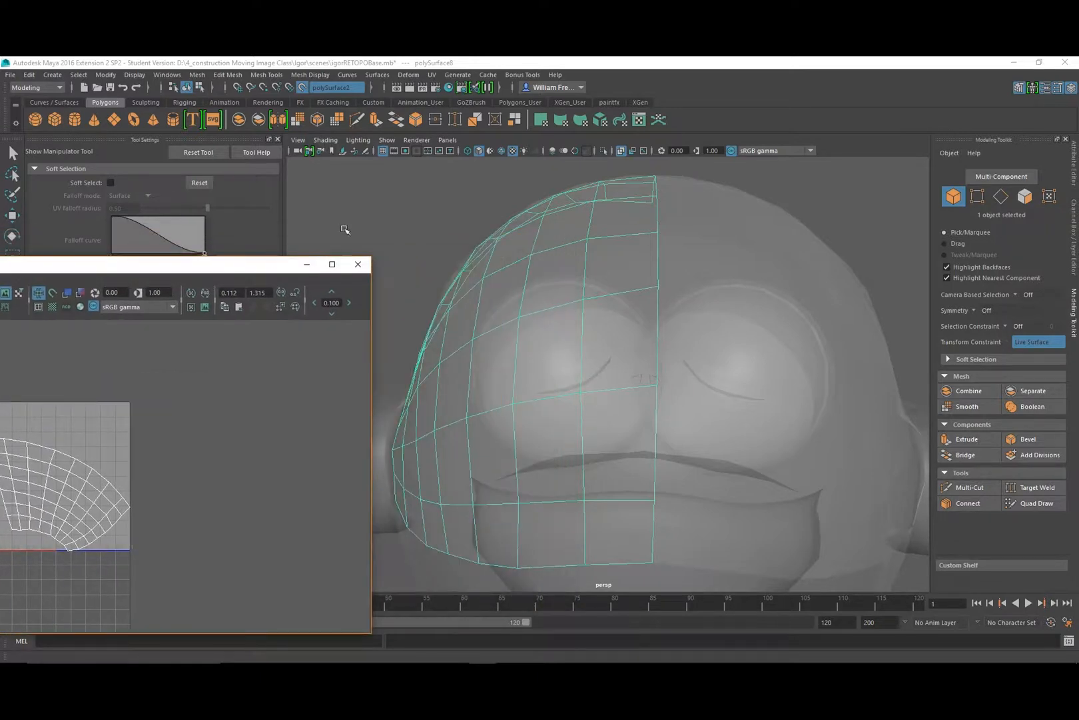
{"action": "left_click", "coordinate": [197, 74]}
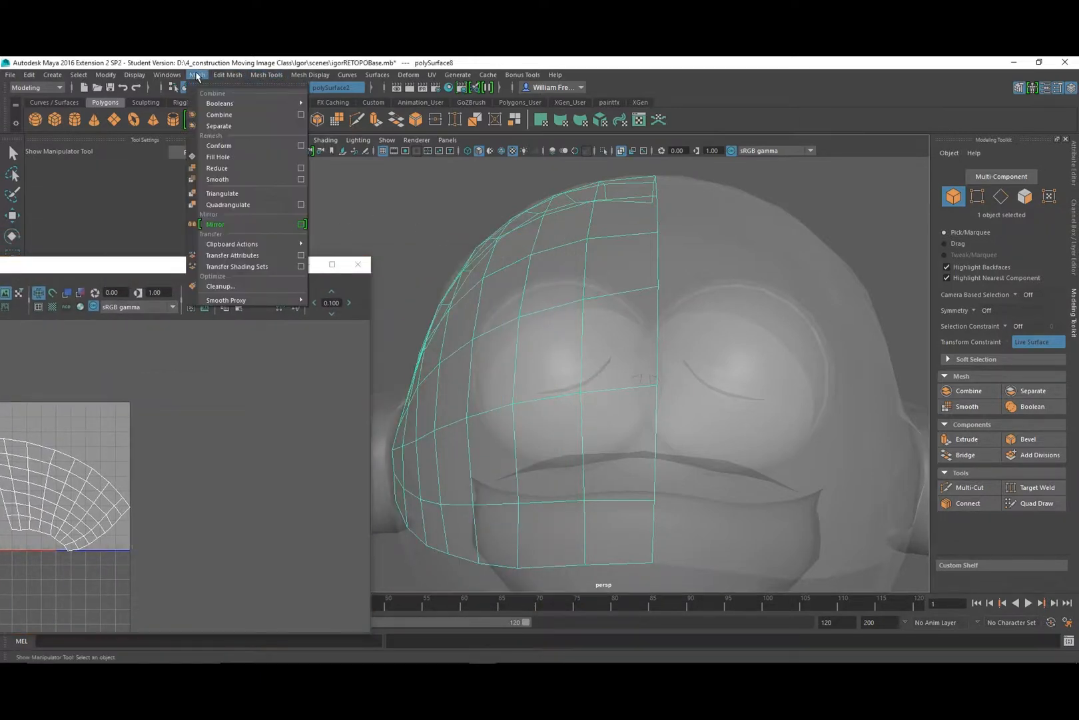
{"action": "left_click", "coordinate": [302, 224]}
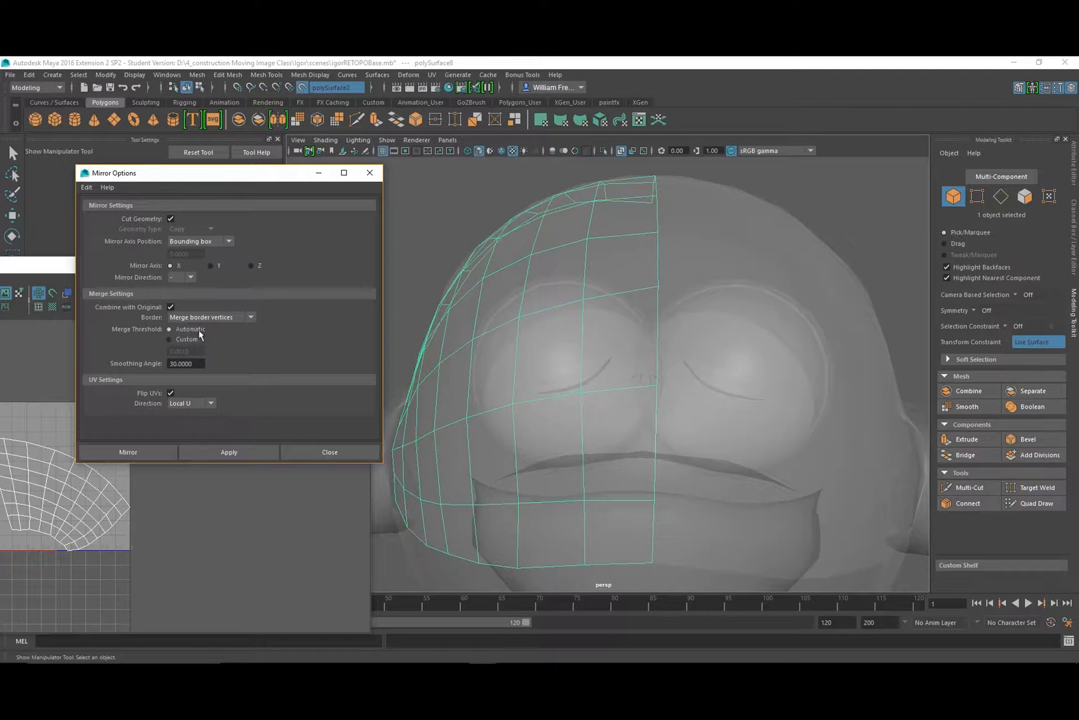
{"action": "left_click", "coordinate": [169, 339]}
{"action": "middle_click_drag", "start_coordinate": [600, 496], "coordinate": [508, 376], "text": "alt"}
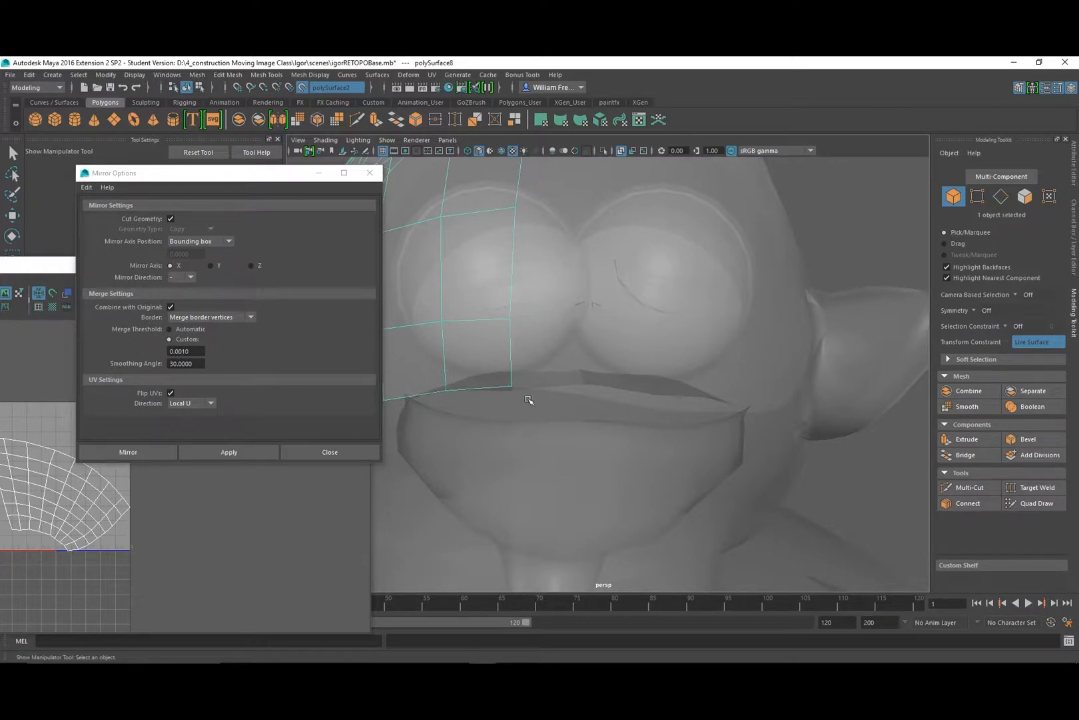
{"action": "left_click", "coordinate": [145, 447]}
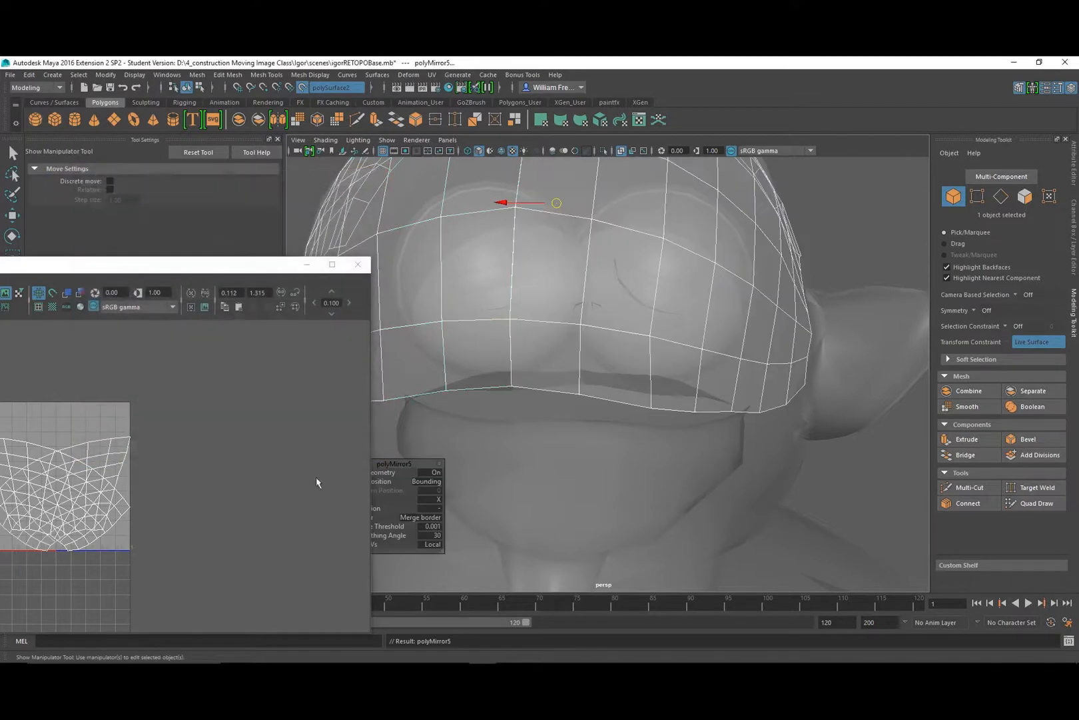
Pick a vertex on the centre seam to check the merge, then undo the selection and the 0.001-threshold mirror.
{"action": "right_click_drag", "start_coordinate": [510, 316], "coordinate": [466, 317]}
{"action": "left_click", "coordinate": [525, 330]}
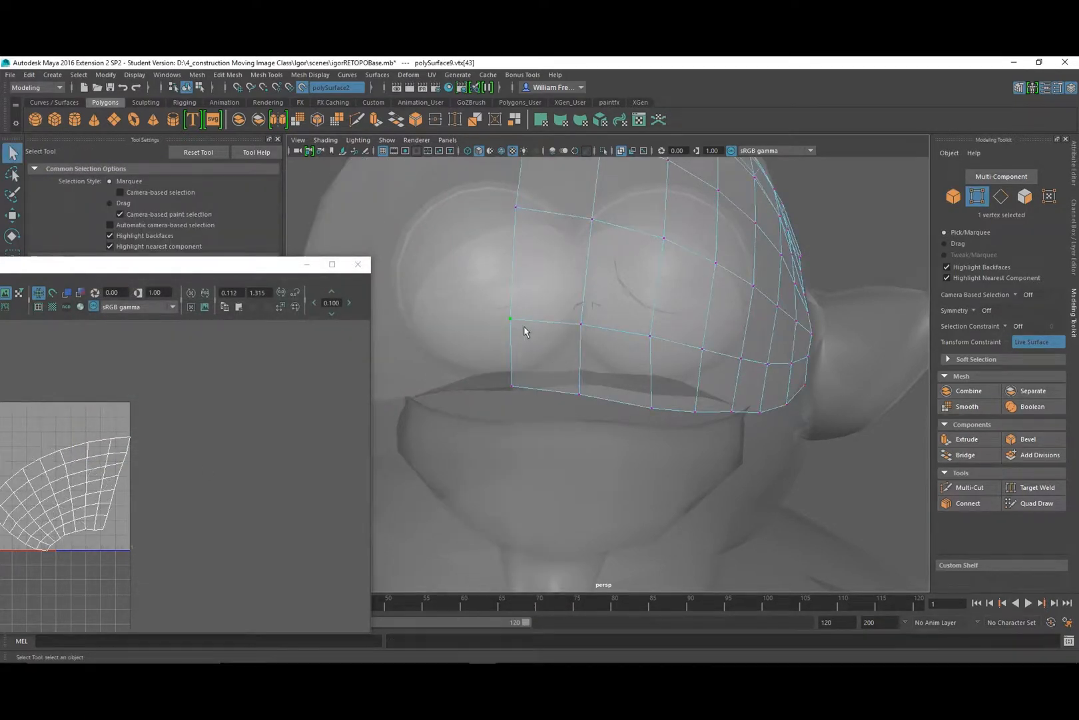
{"action": "key", "text": "ctrl+z"}
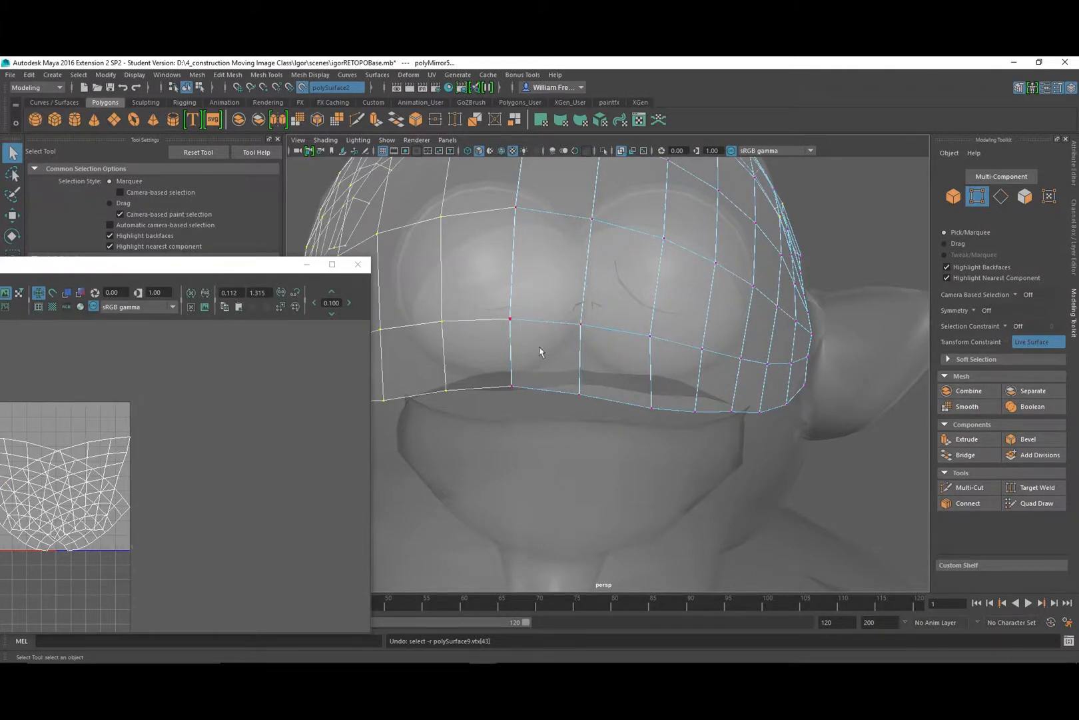
{"action": "key", "text": "ctrl+z"}
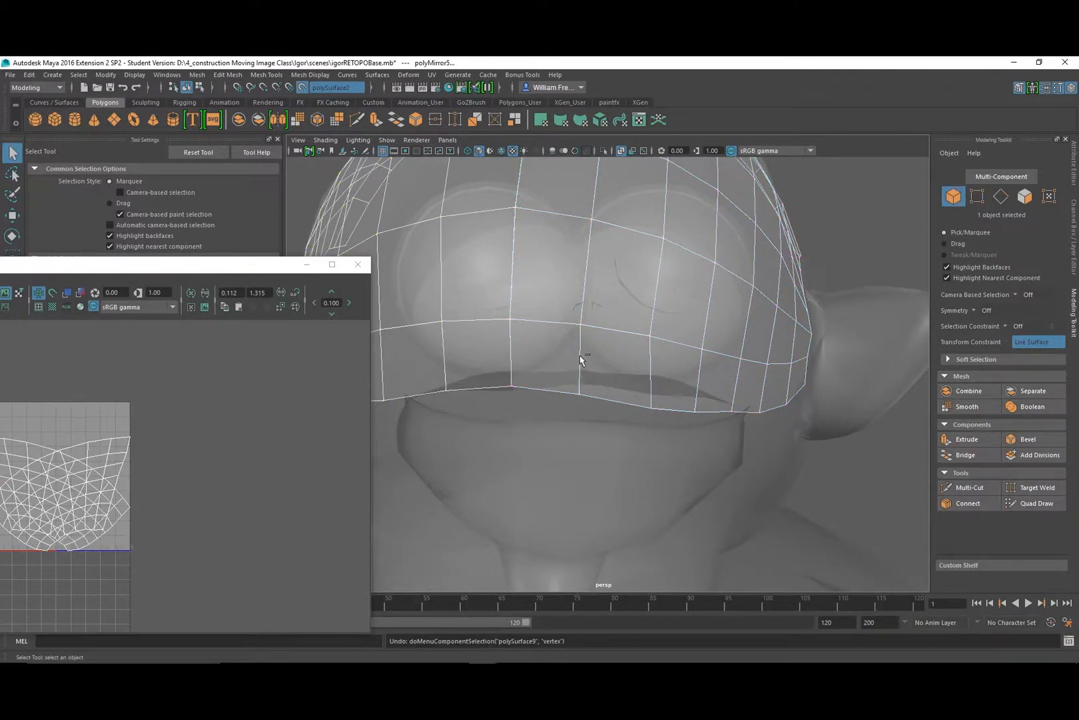
{"action": "key", "text": "ctrl+z"}
{"action": "key", "text": "ctrl+z"}
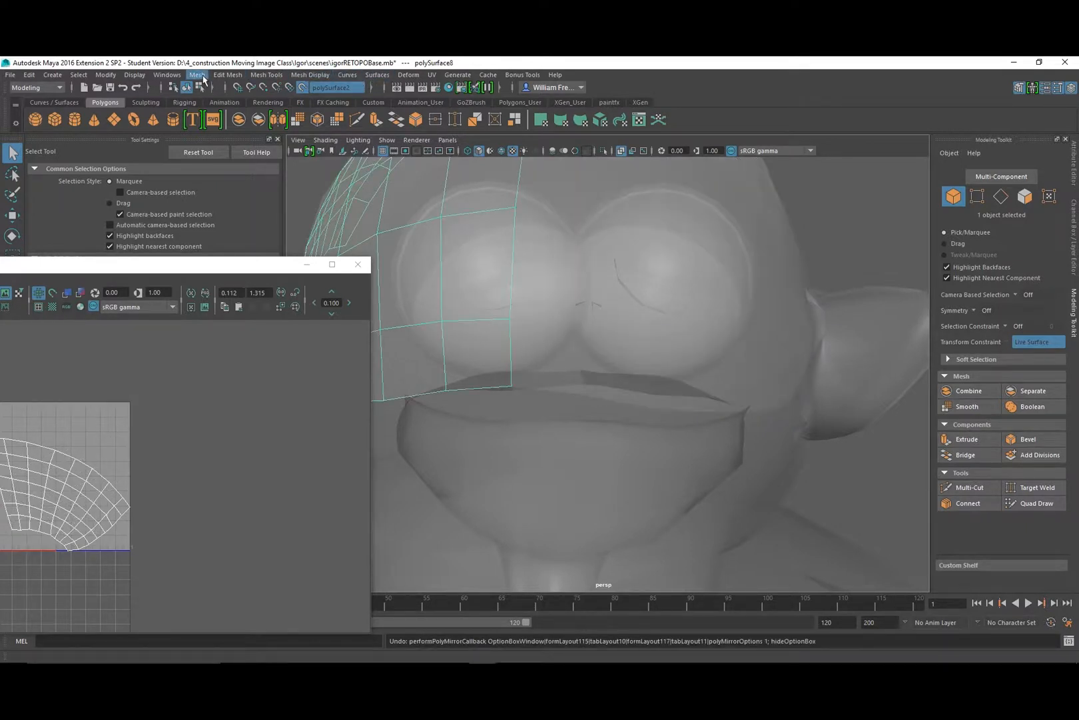
Mirror the half patch again across X with the custom merge threshold set to 0.1.
{"action": "left_click", "coordinate": [224, 74]}
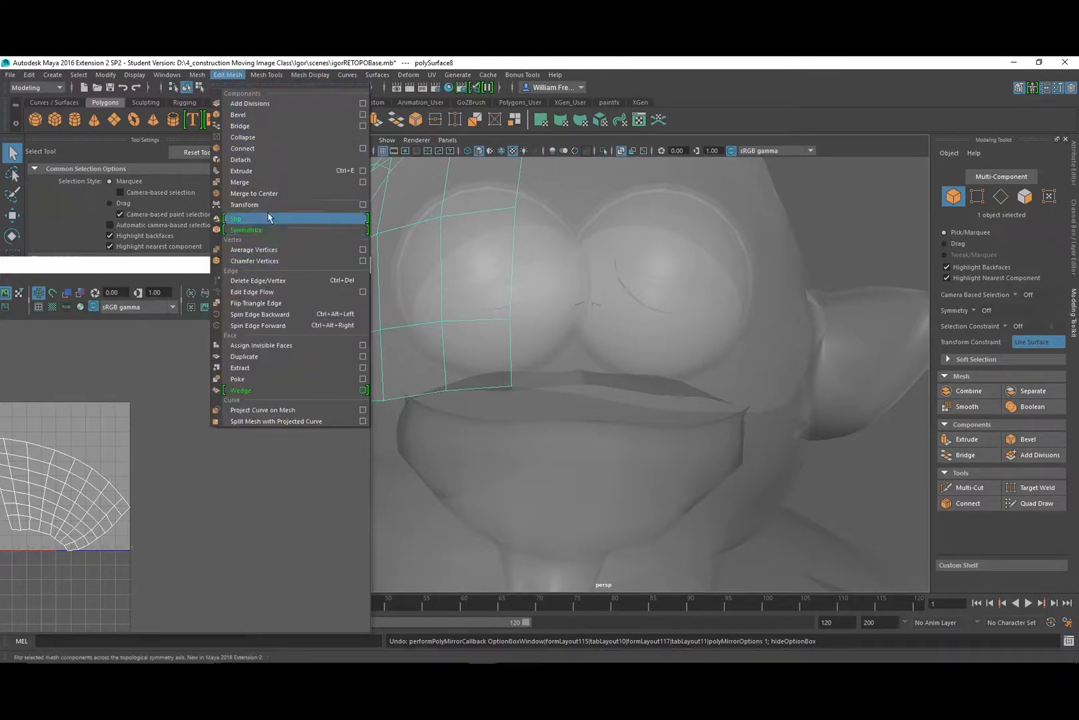
{"action": "mouse_move", "coordinate": [197, 74]}
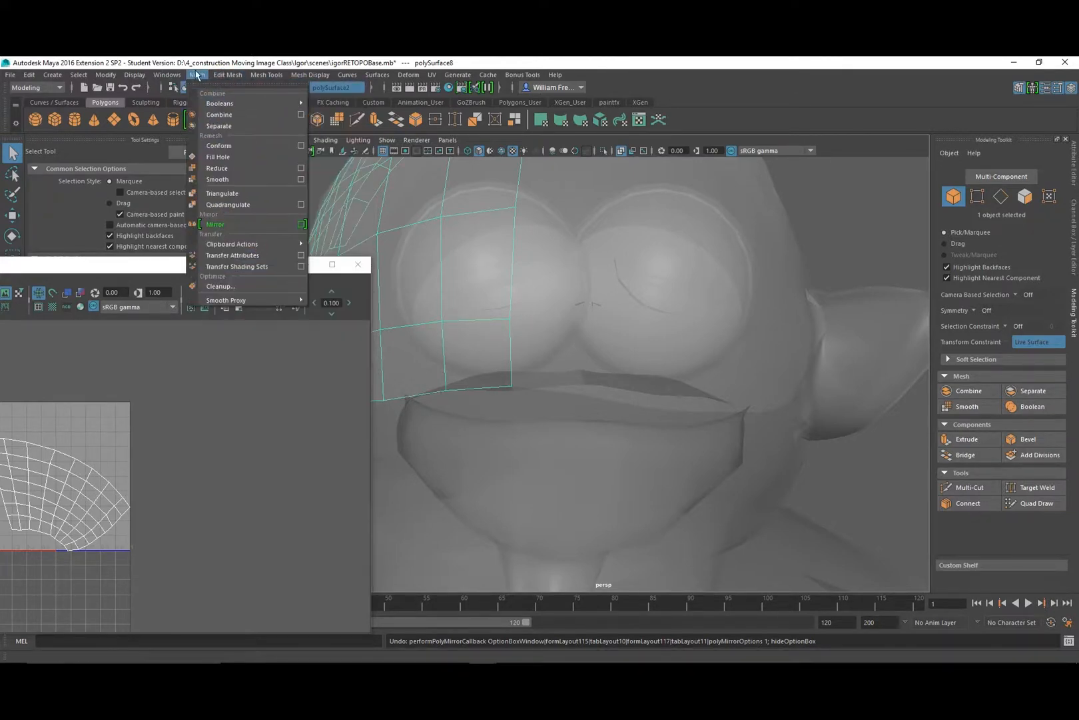
{"action": "left_click", "coordinate": [302, 224]}
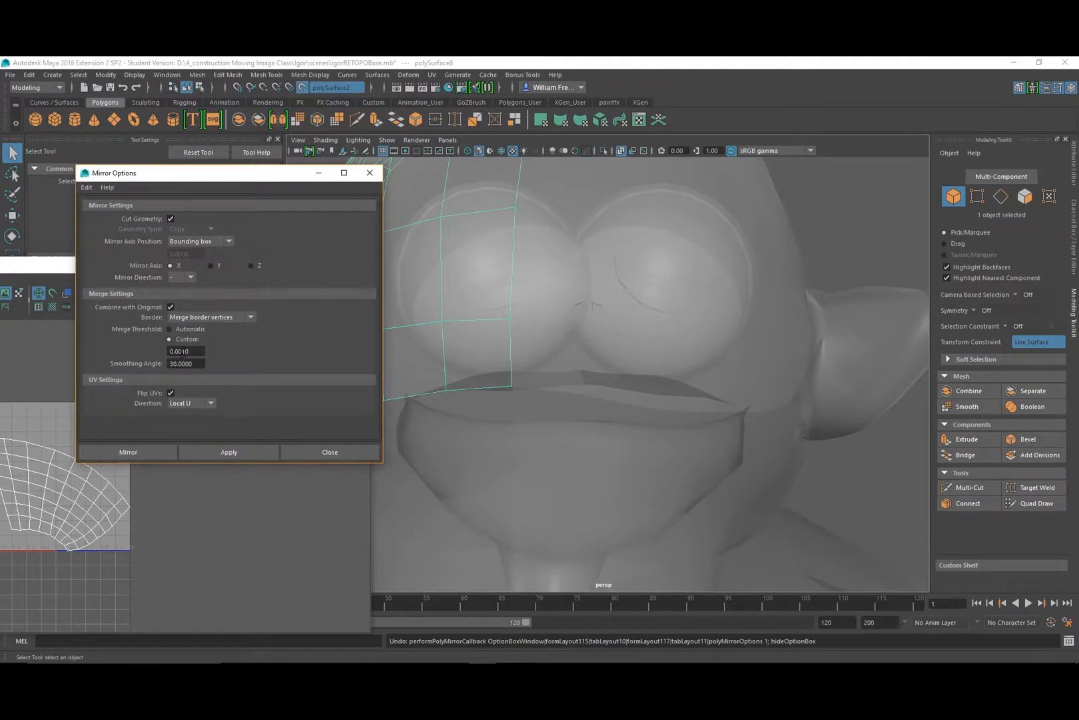
{"action": "double_click", "coordinate": [175, 351]}
{"action": "type", "text": "1"}
{"action": "left_click", "coordinate": [152, 452]}
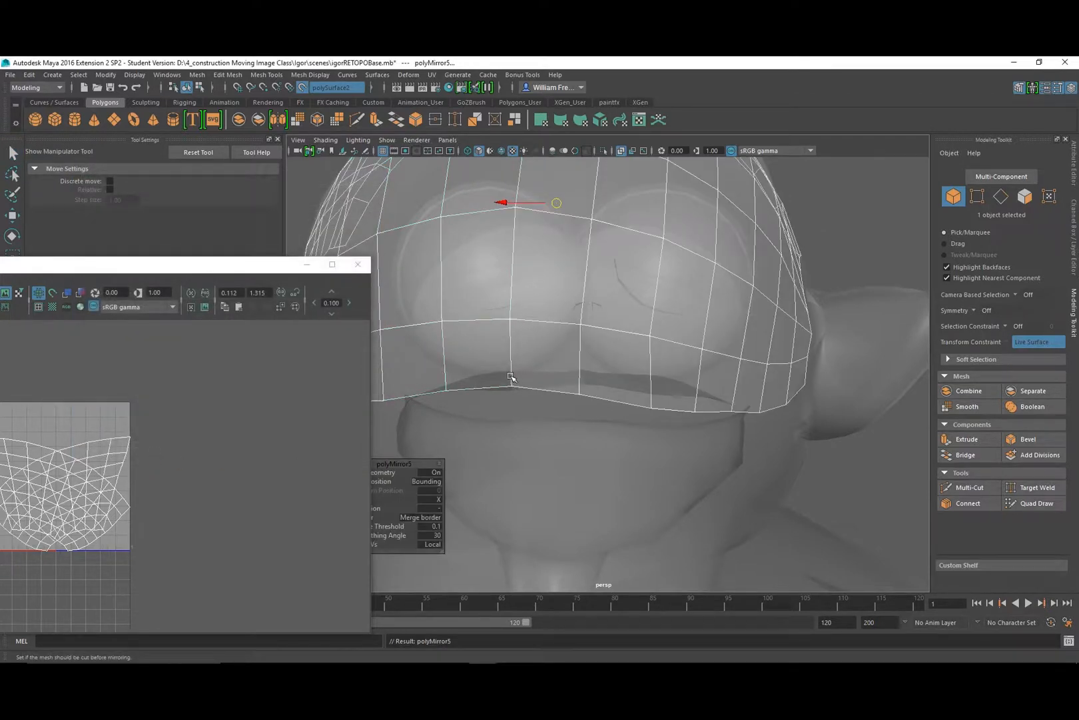
Test a centre seam vertex on the mirrored mesh, then undo back past the 0.1-threshold mirror.
{"action": "right_click_drag", "start_coordinate": [511, 377], "coordinate": [474, 341]}
{"action": "left_click", "coordinate": [512, 323]}
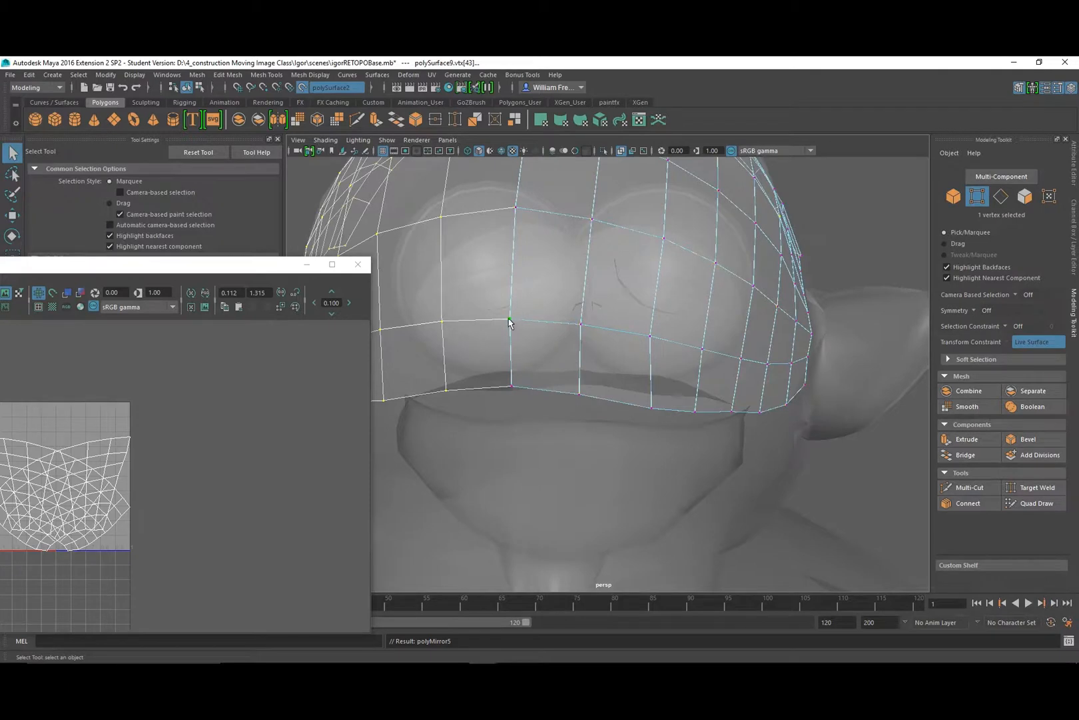
{"action": "key", "text": "ctrl+z"}
{"action": "key", "text": "ctrl+z"}
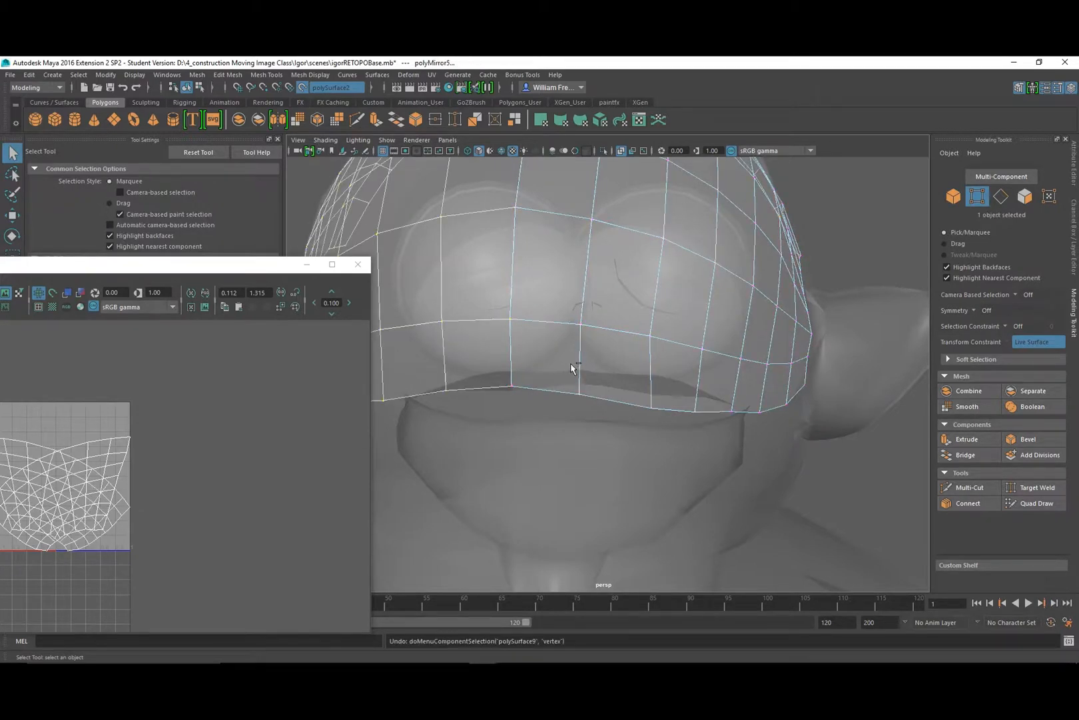
{"action": "key", "text": "ctrl+z"}
{"action": "key", "text": "ctrl+z"}
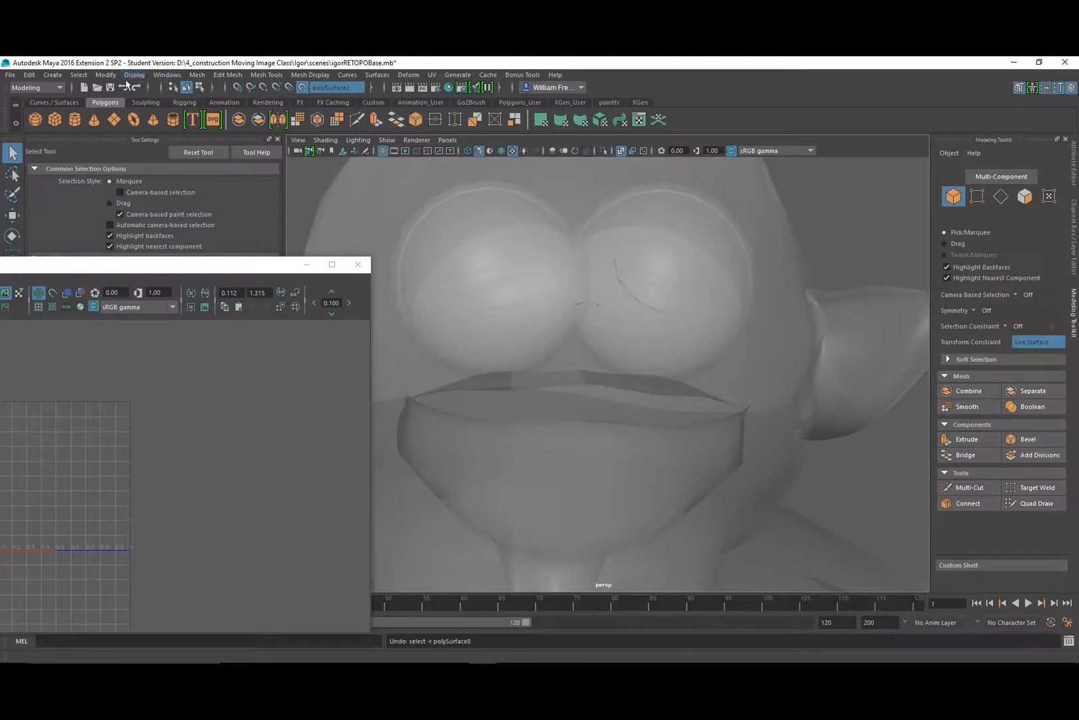
Restore the half patch selection and mirror it across X with a custom merge threshold of 0.9.
{"action": "left_click", "coordinate": [30, 75]}
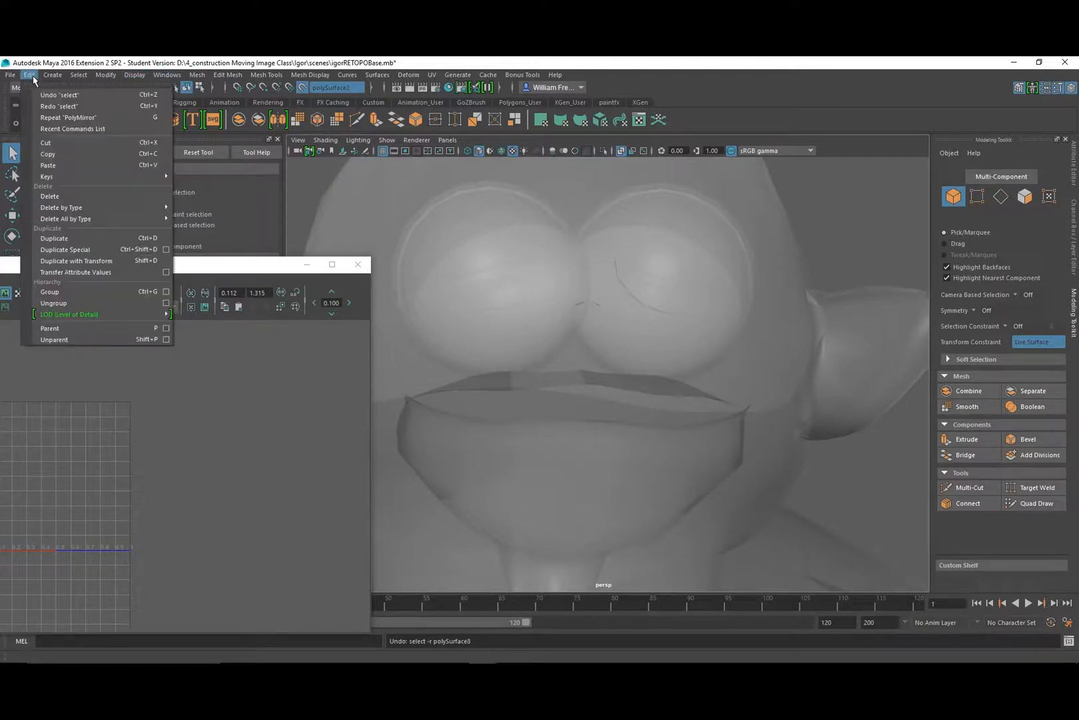
{"action": "left_click", "coordinate": [59, 106]}
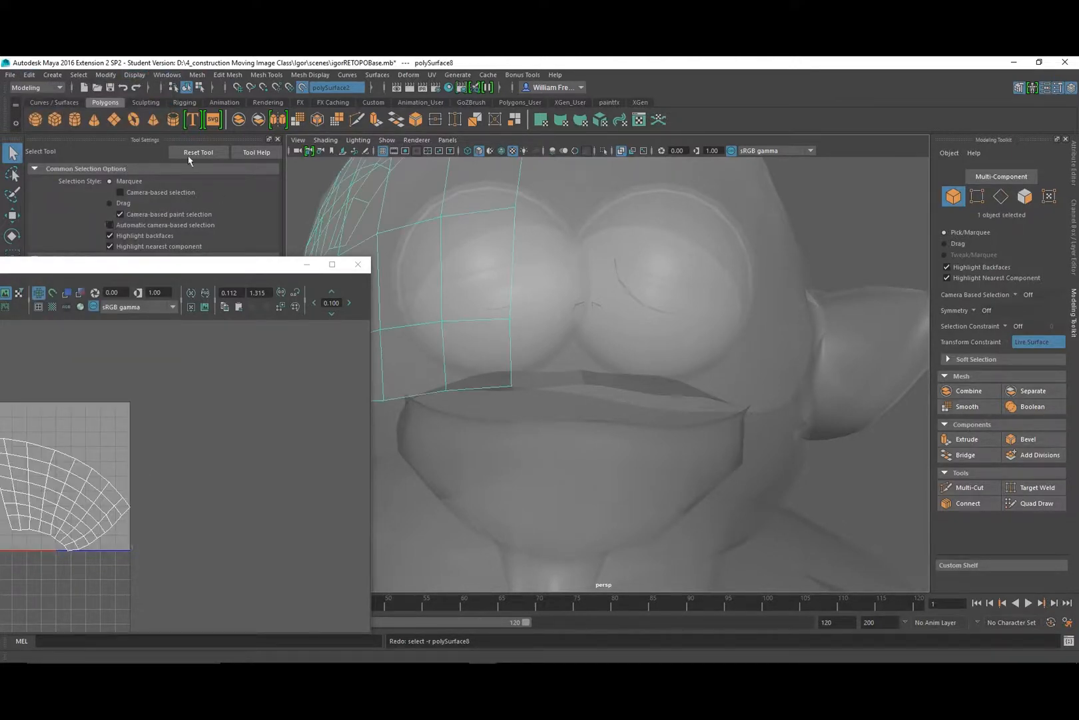
{"action": "left_click", "coordinate": [197, 75]}
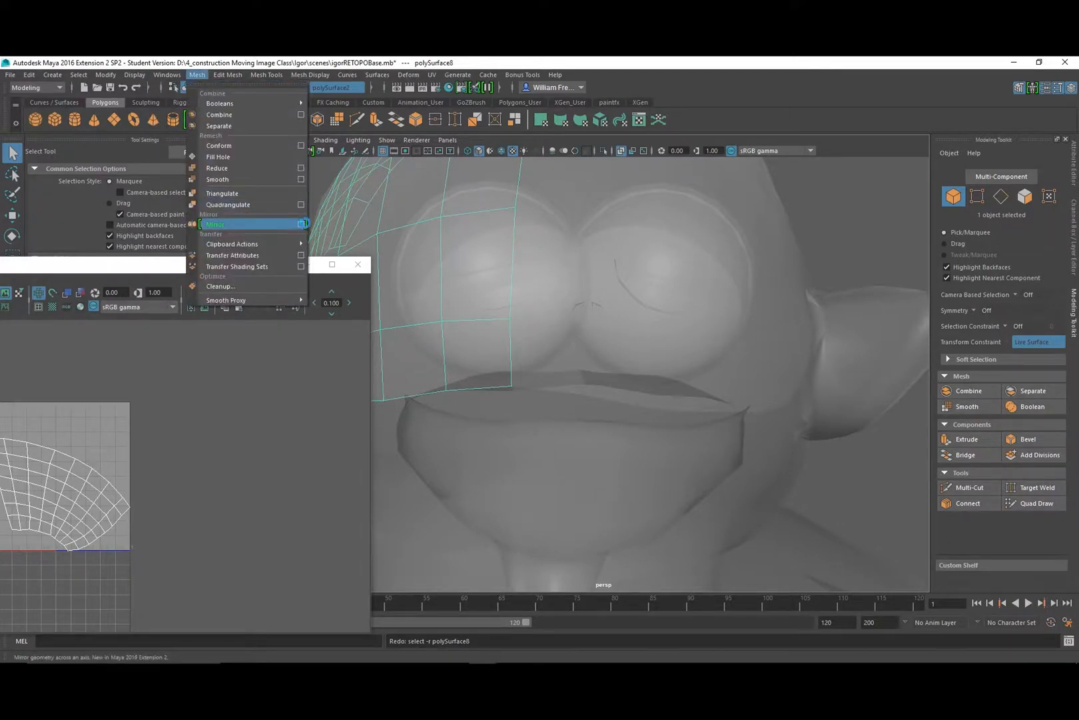
{"action": "left_click", "coordinate": [302, 224]}
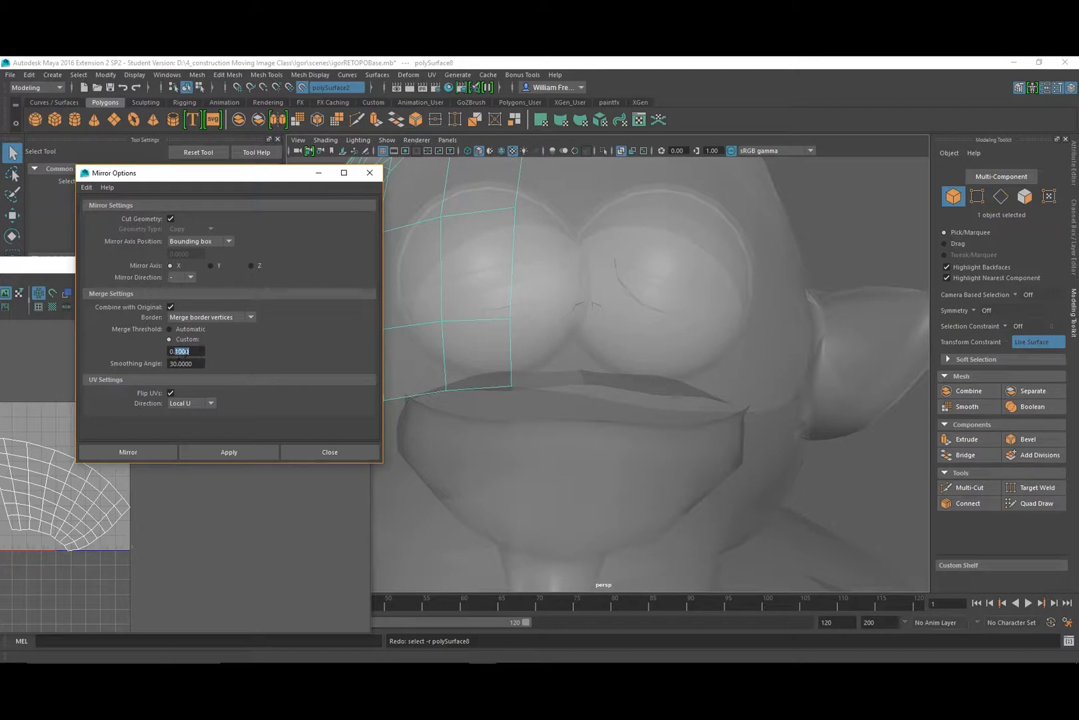
{"action": "type", "text": "5"}
{"action": "left_click", "coordinate": [128, 452]}
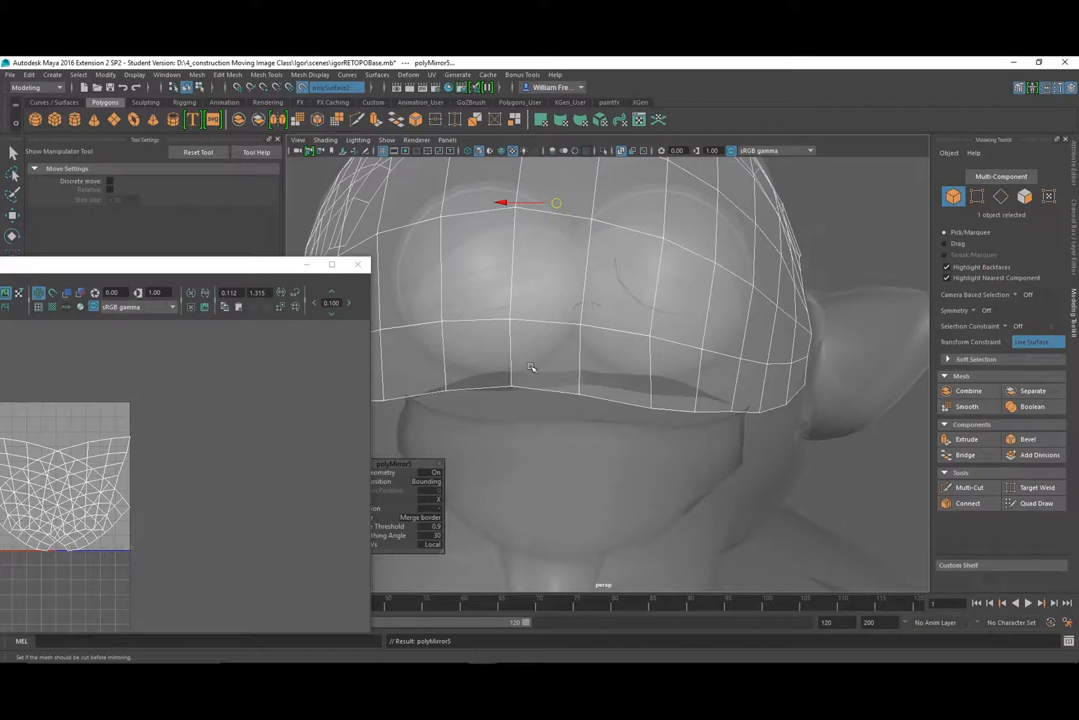
Undo and redo the 0.9-threshold mirror repeatedly to compare the centre seam, finishing with the mirror undone.
{"action": "key", "text": "ctrl+z"}
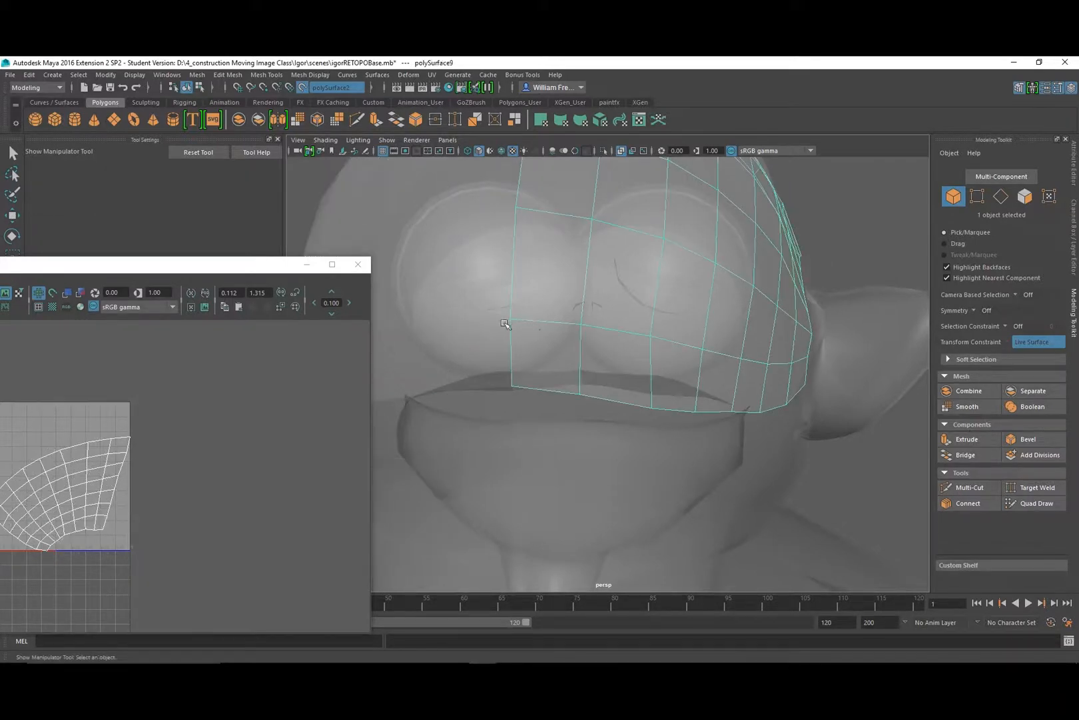
{"action": "key", "text": "shift+z"}
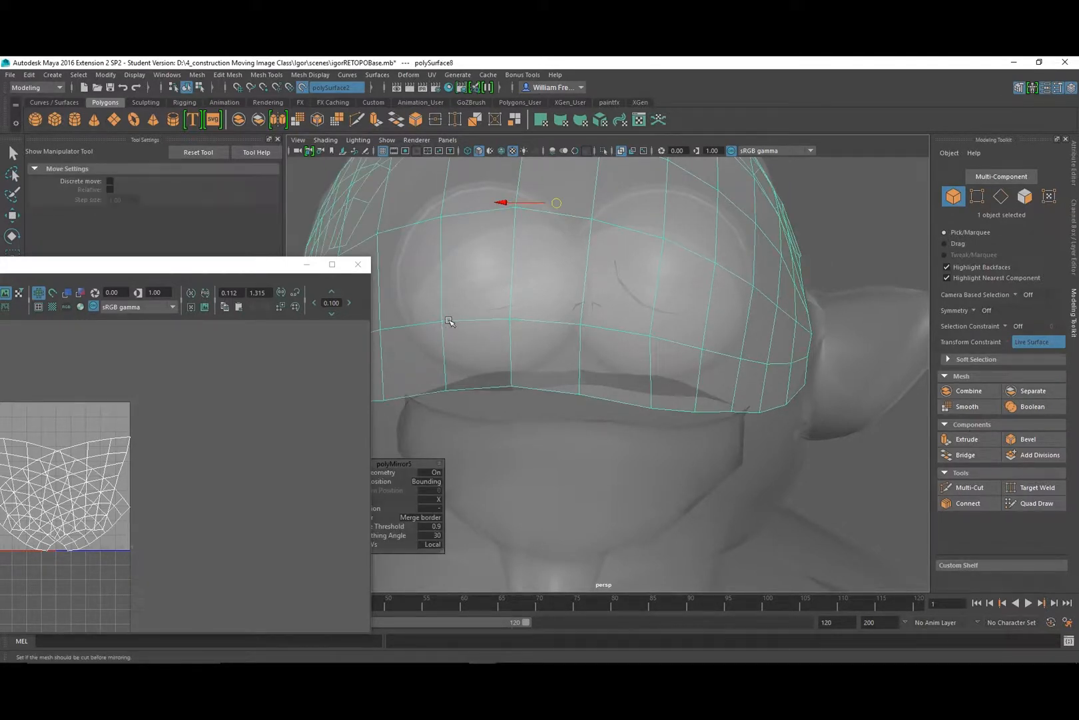
{"action": "key", "text": "ctrl+z"}
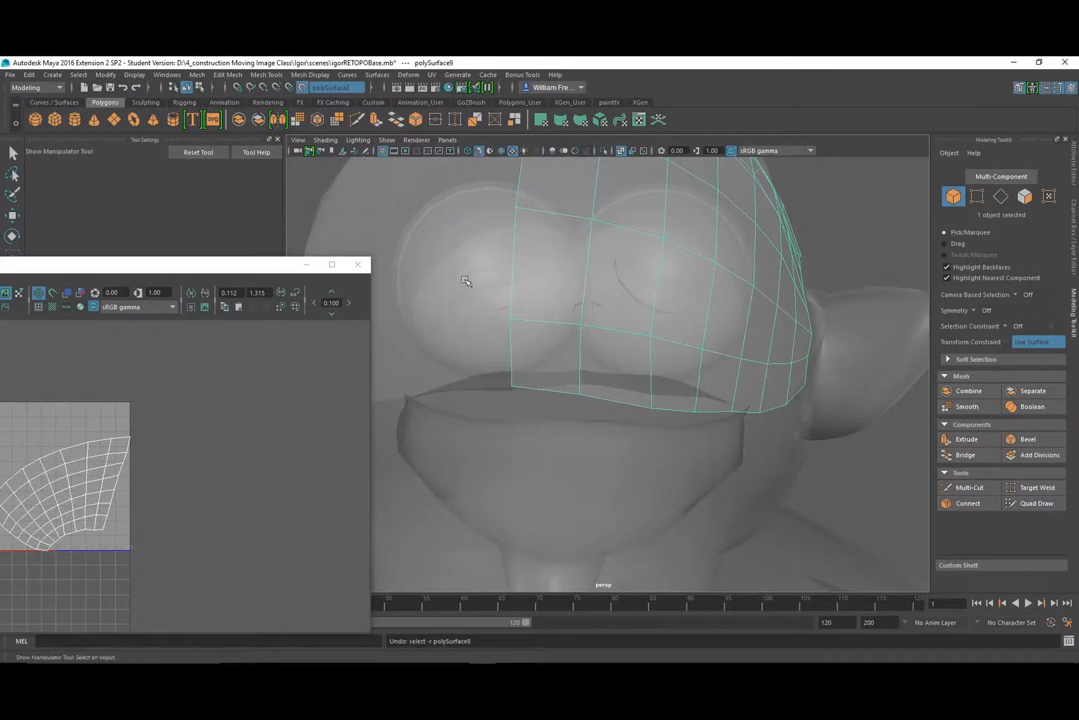
{"action": "key", "text": "shift+z"}
{"action": "key", "text": "ctrl+z"}
{"action": "key", "text": "shift+z"}
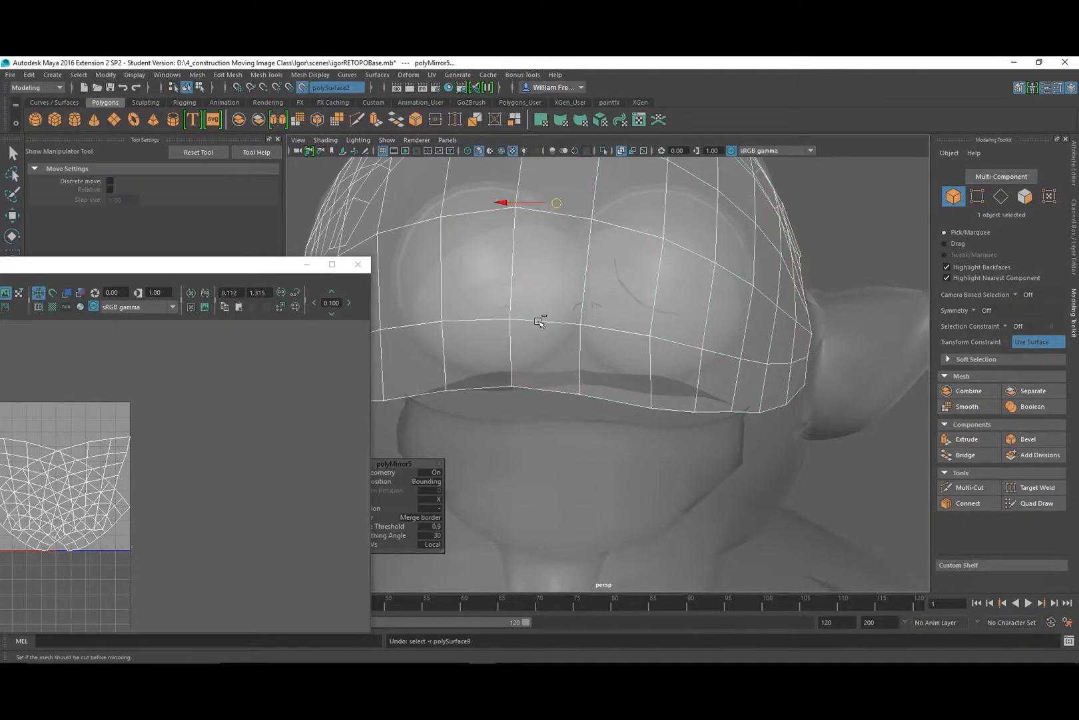
{"action": "key", "text": "ctrl+z"}
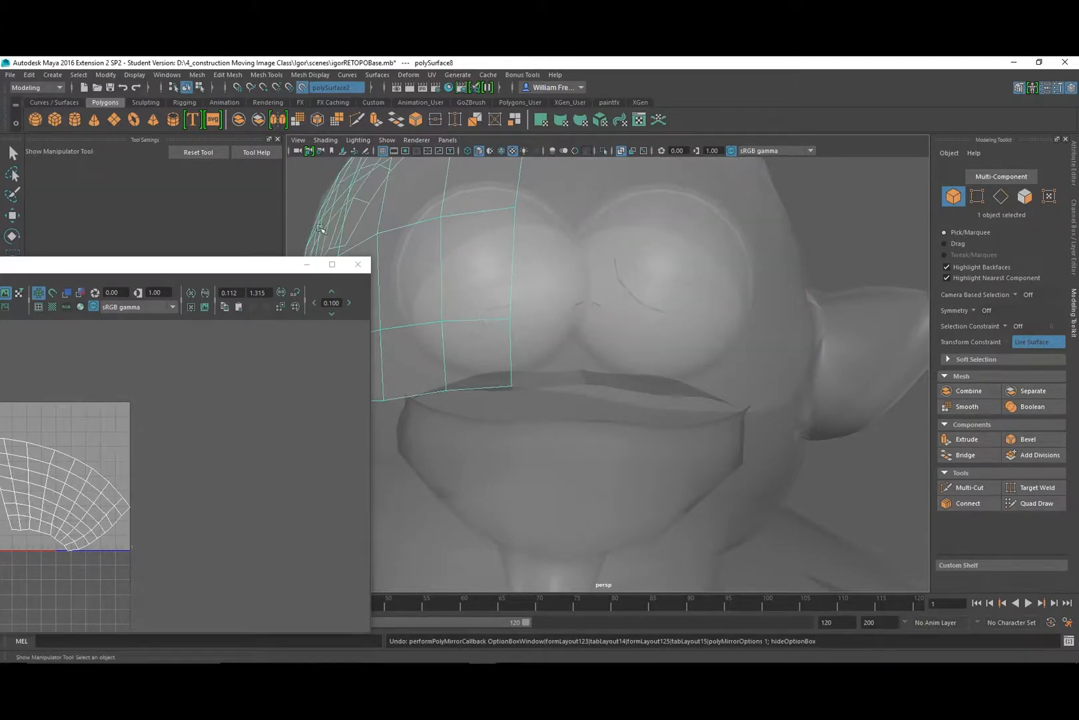
Try mirroring the half patch with a custom merge threshold of 5, then undo the mirror.
{"action": "left_click", "coordinate": [197, 74]}
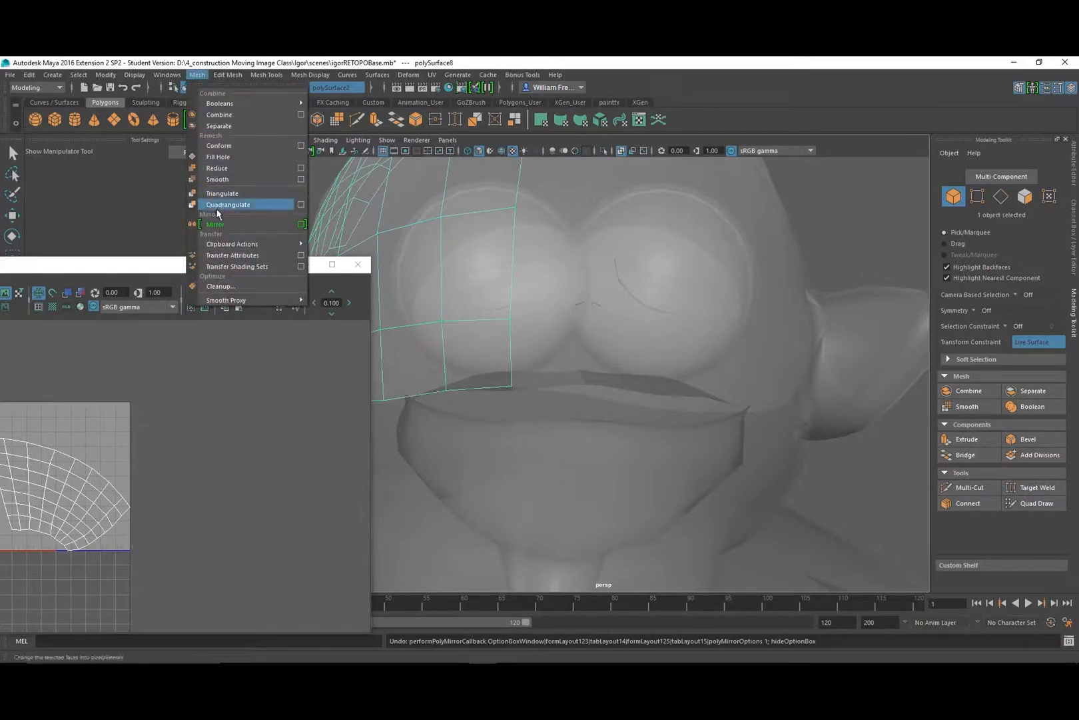
{"action": "left_click", "coordinate": [303, 223]}
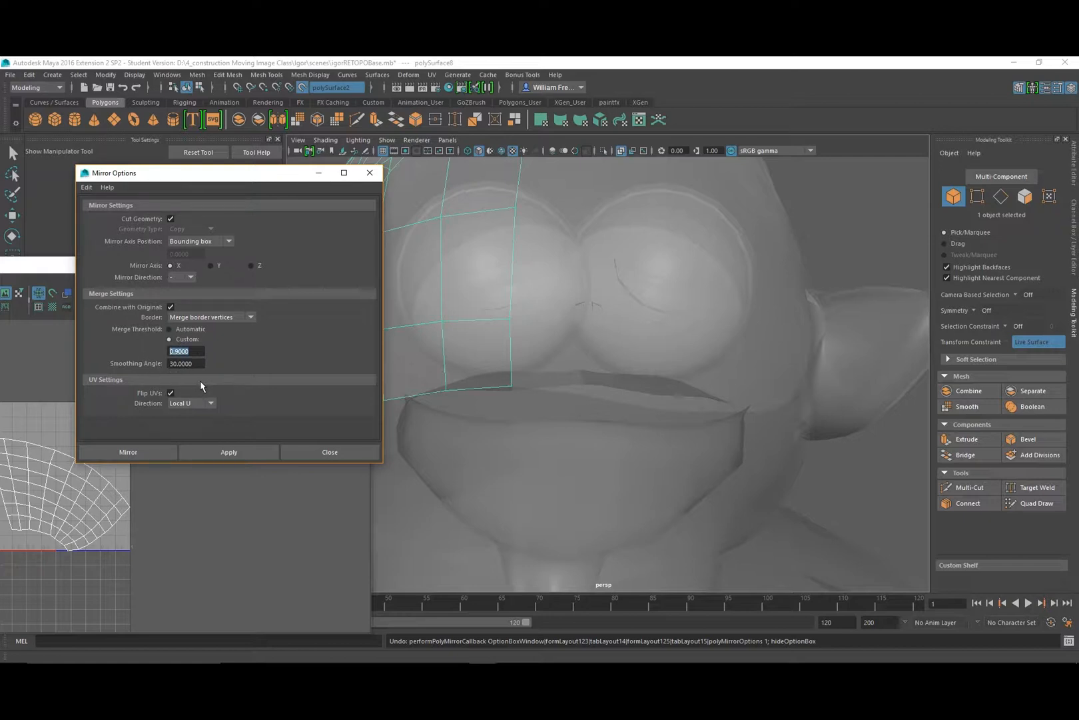
{"action": "type", "text": "5"}
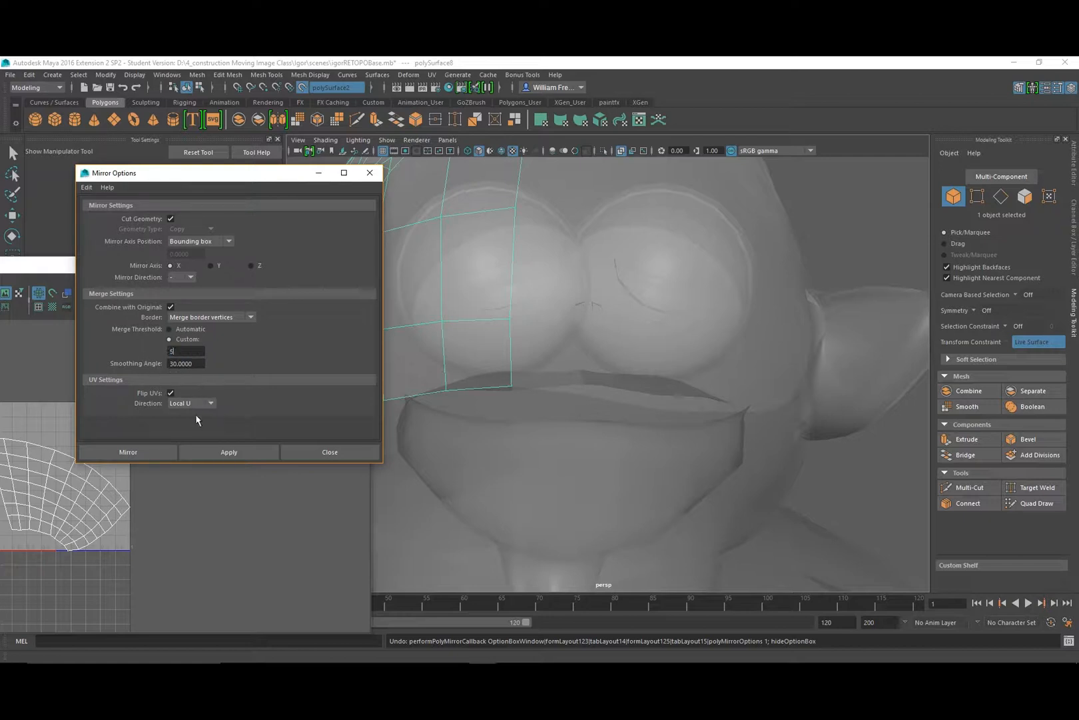
{"action": "left_click", "coordinate": [157, 452]}
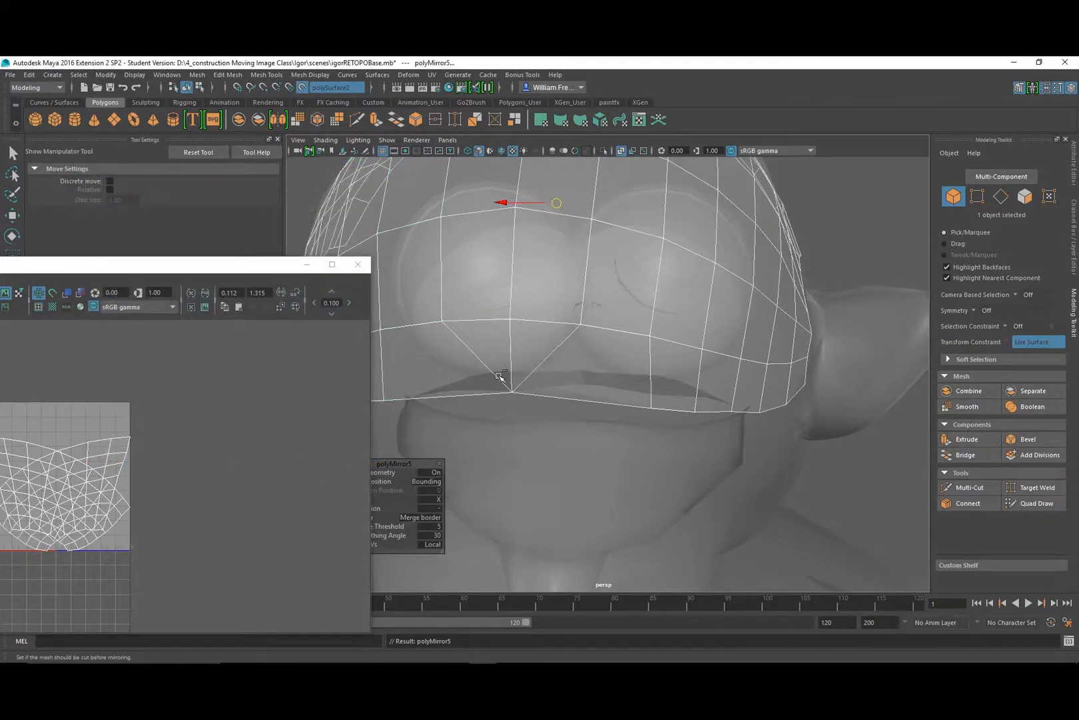
{"action": "key", "text": "ctrl+z"}
{"action": "key", "text": "ctrl+z"}
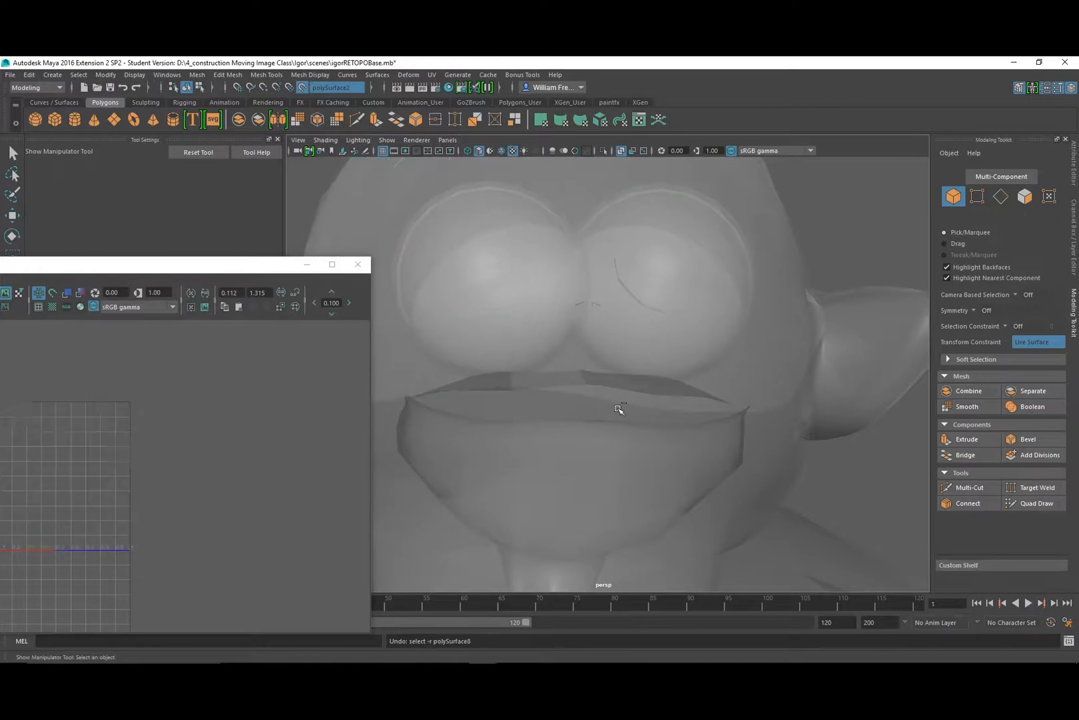
Mirror the half patch across X with a custom merge threshold of 2, undoing and redoing it to compare the centre seam.
{"action": "left_click", "coordinate": [439, 331]}
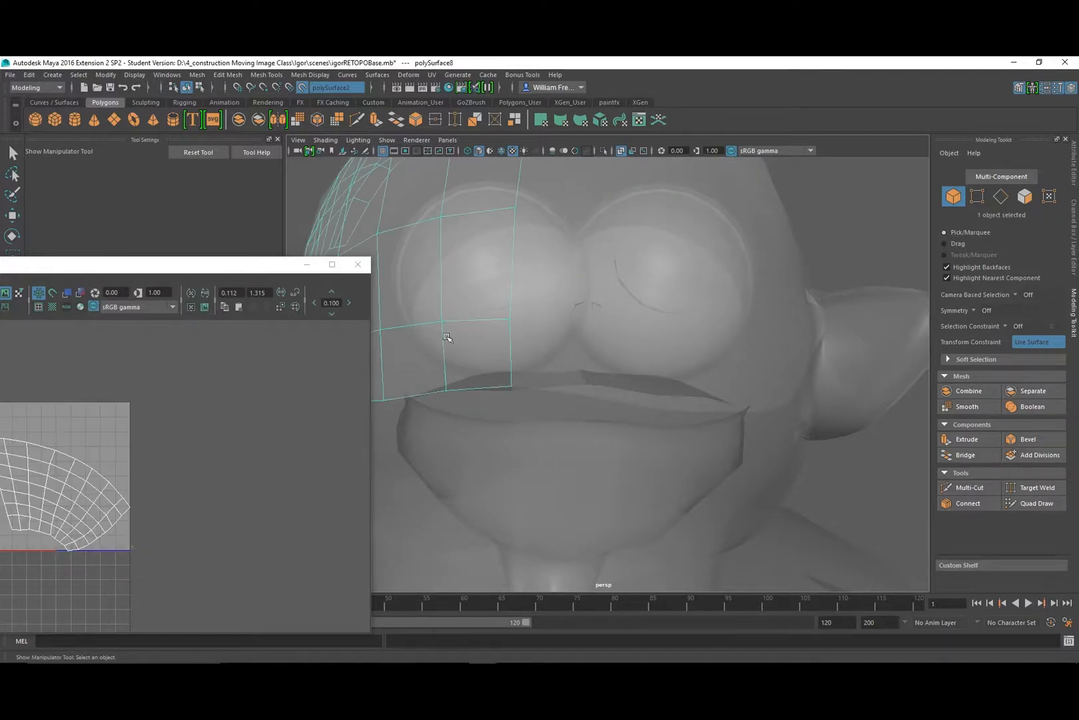
{"action": "left_click", "coordinate": [197, 75]}
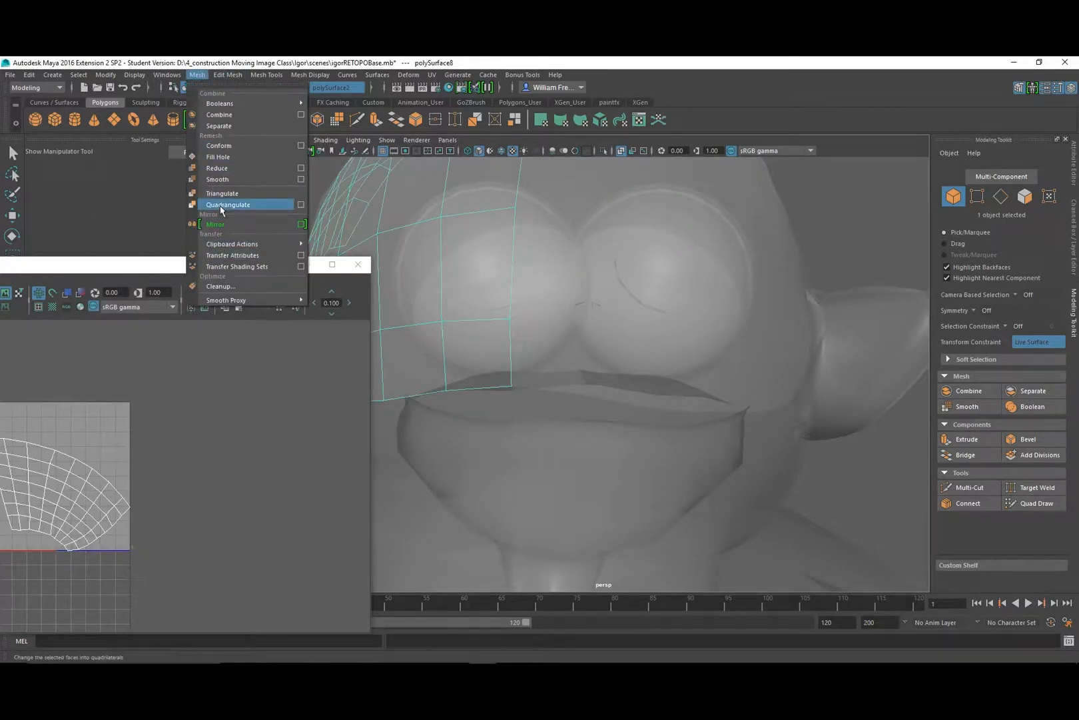
{"action": "left_click", "coordinate": [302, 224]}
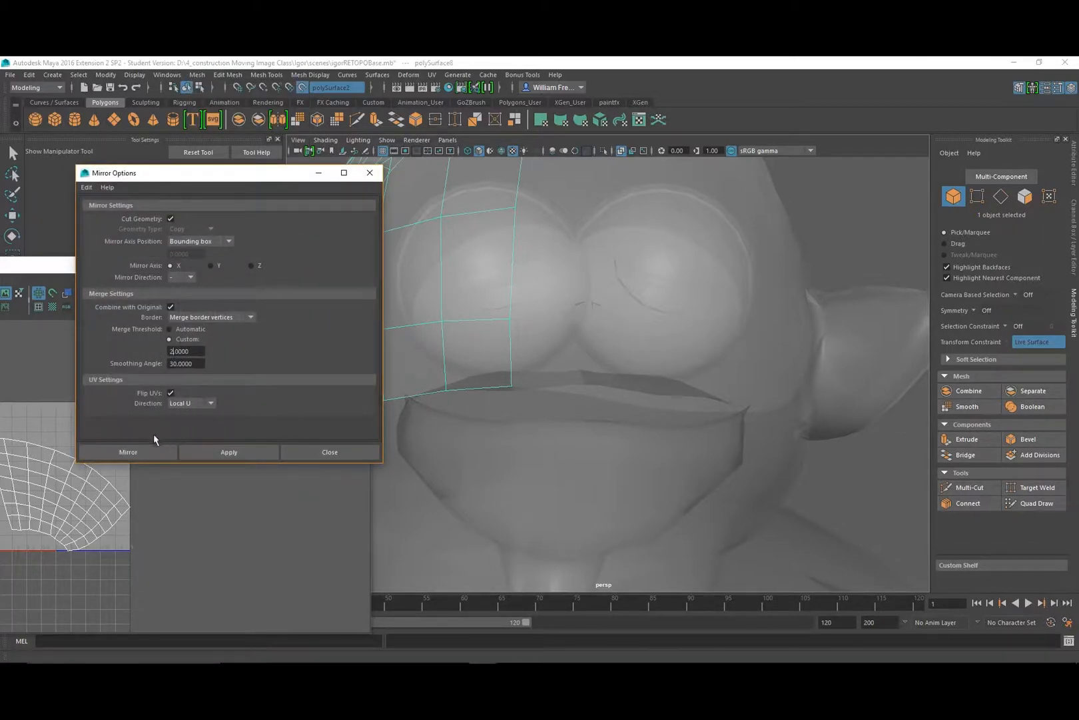
{"action": "left_click", "coordinate": [150, 451]}
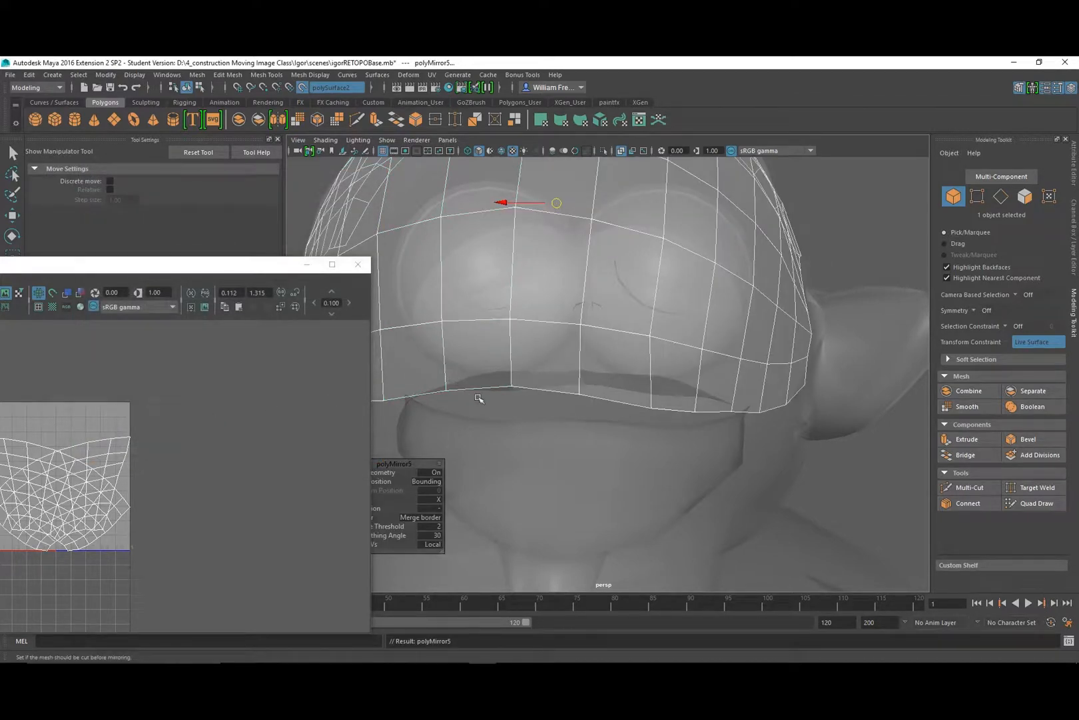
{"action": "key", "text": "ctrl+z"}
{"action": "key", "text": "shift+z"}
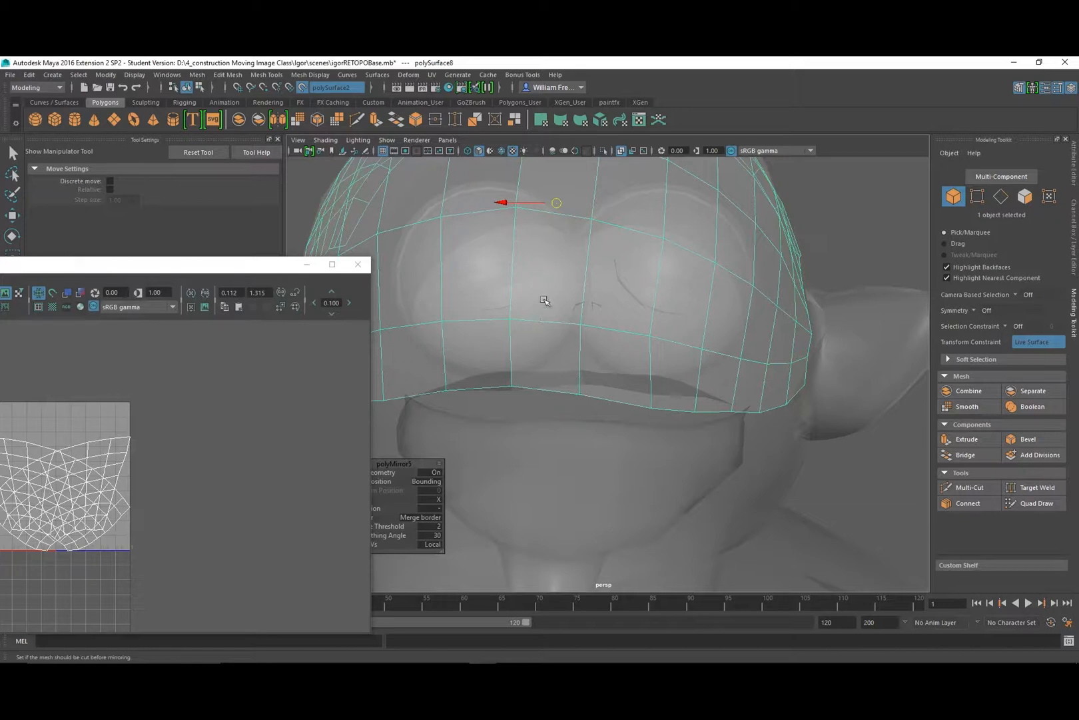
{"action": "key", "text": "ctrl+z"}
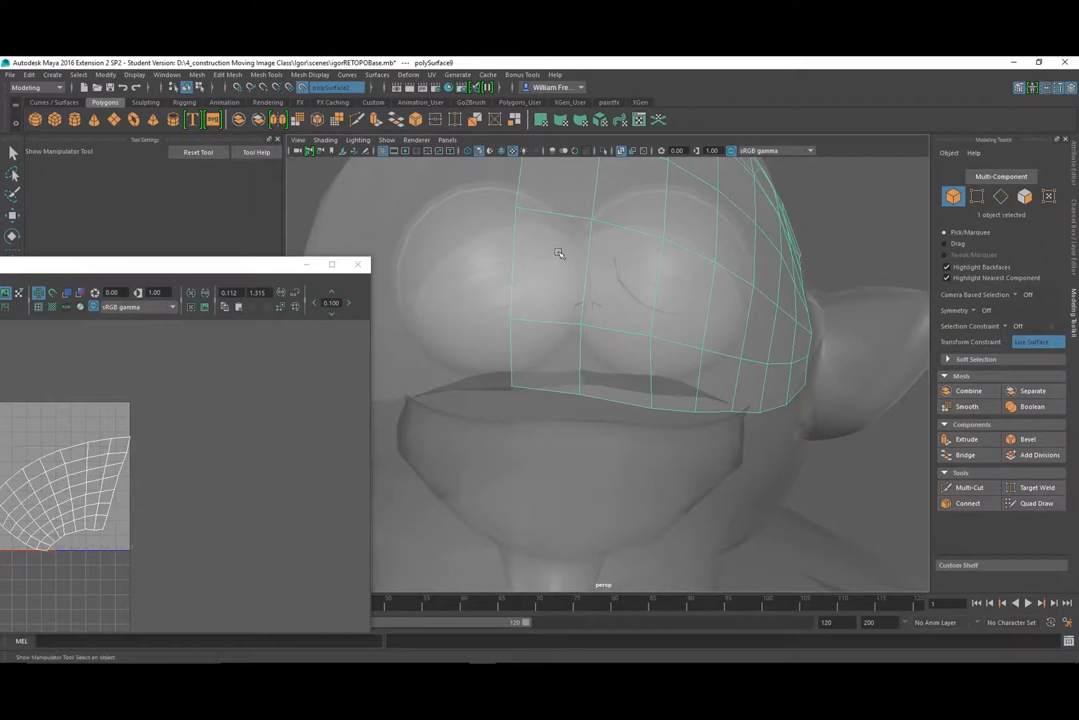
Test-move the leftover mirrored half along X, undo the move and delete that half.
{"action": "key", "text": "w"}
{"action": "right_click_drag", "start_coordinate": [697, 354], "coordinate": [436, 359], "text": "alt"}
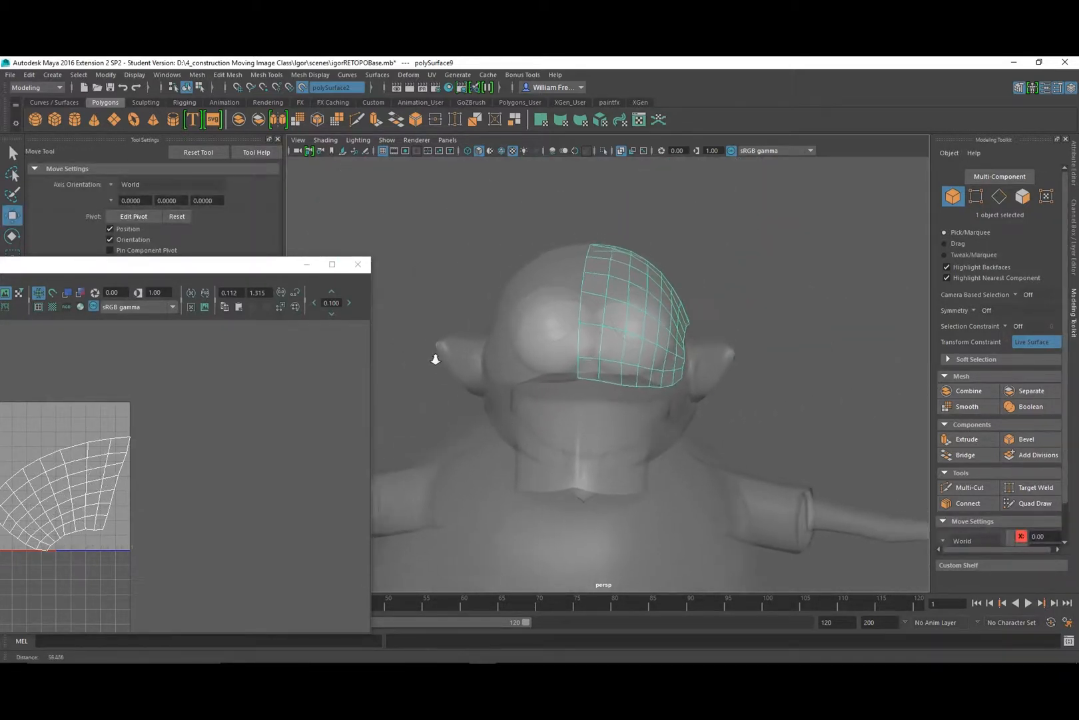
{"action": "left_click_drag", "start_coordinate": [719, 381], "coordinate": [717, 433], "text": "alt"}
{"action": "left_click_drag", "start_coordinate": [543, 496], "coordinate": [568, 489]}
{"action": "key", "text": "ctrl+z"}
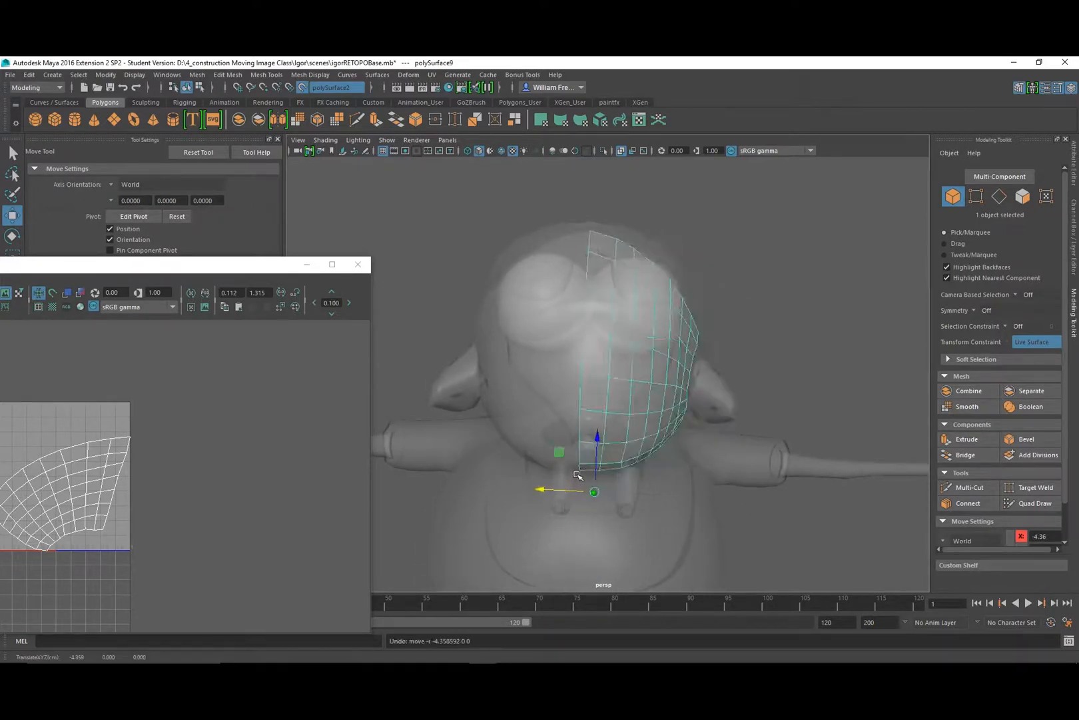
{"action": "left_click_drag", "start_coordinate": [607, 433], "coordinate": [600, 391], "text": "alt"}
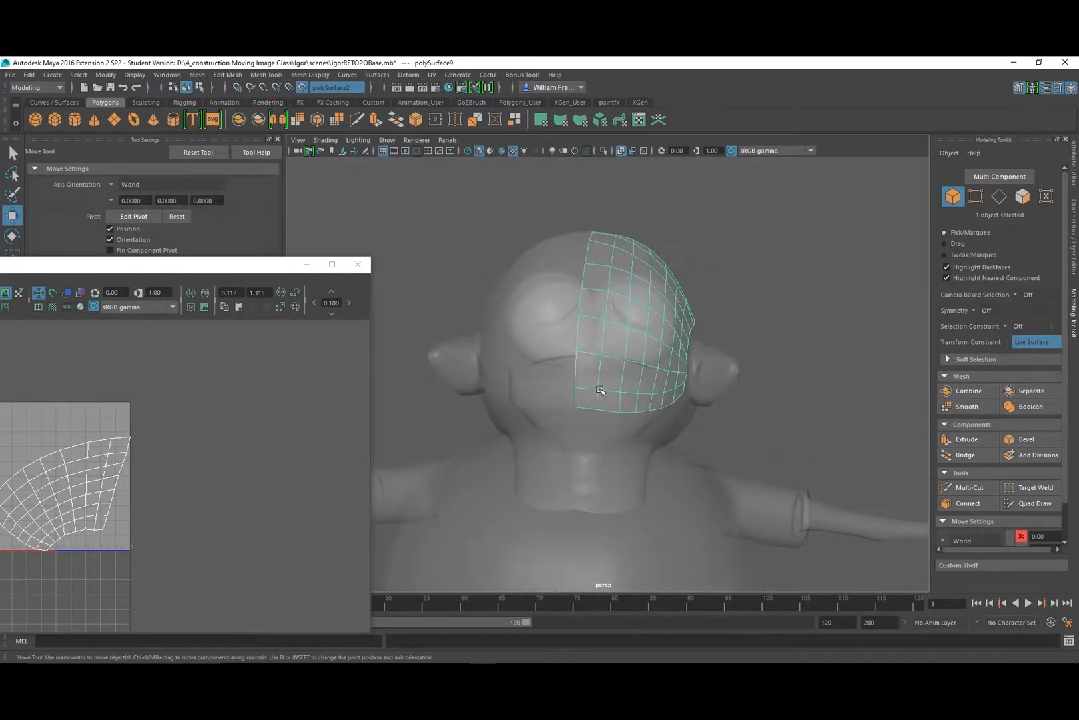
{"action": "key", "text": "Delete"}
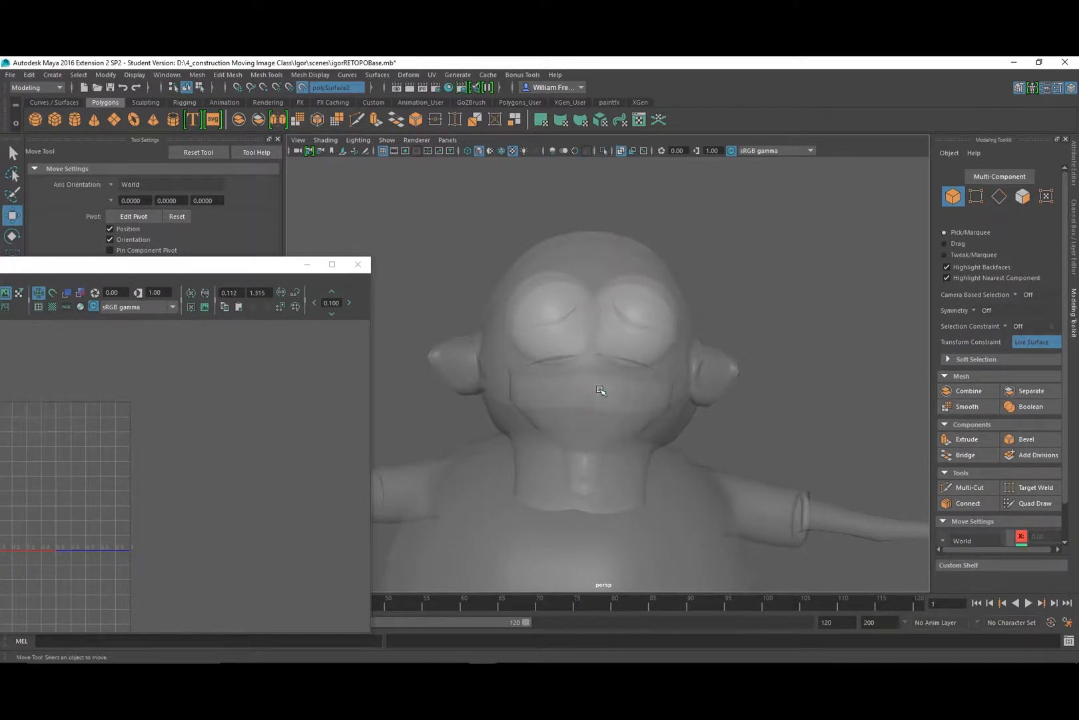
Select the combined mirrored head mesh, try moving it away from the head along X, then undo the move.
{"action": "left_click", "coordinate": [600, 390]}
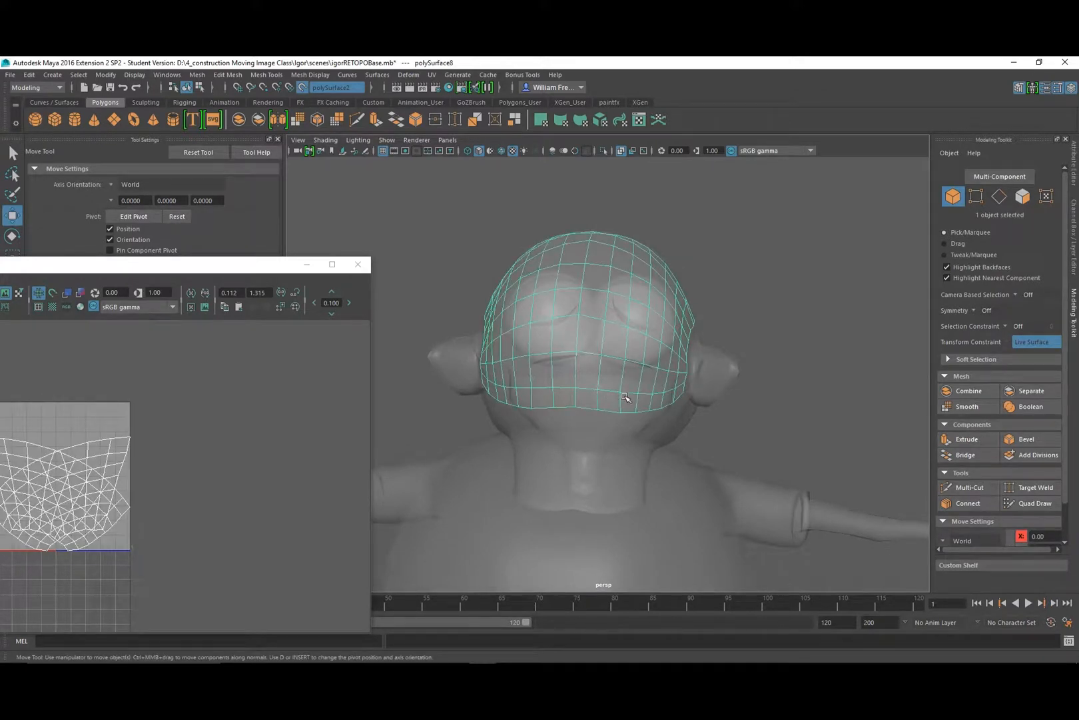
{"action": "right_click_drag", "start_coordinate": [520, 355], "coordinate": [573, 363], "text": "alt"}
{"action": "left_click_drag", "start_coordinate": [573, 363], "coordinate": [586, 331], "text": "alt"}
{"action": "left_click", "coordinate": [851, 230]}
{"action": "left_click", "coordinate": [623, 291]}
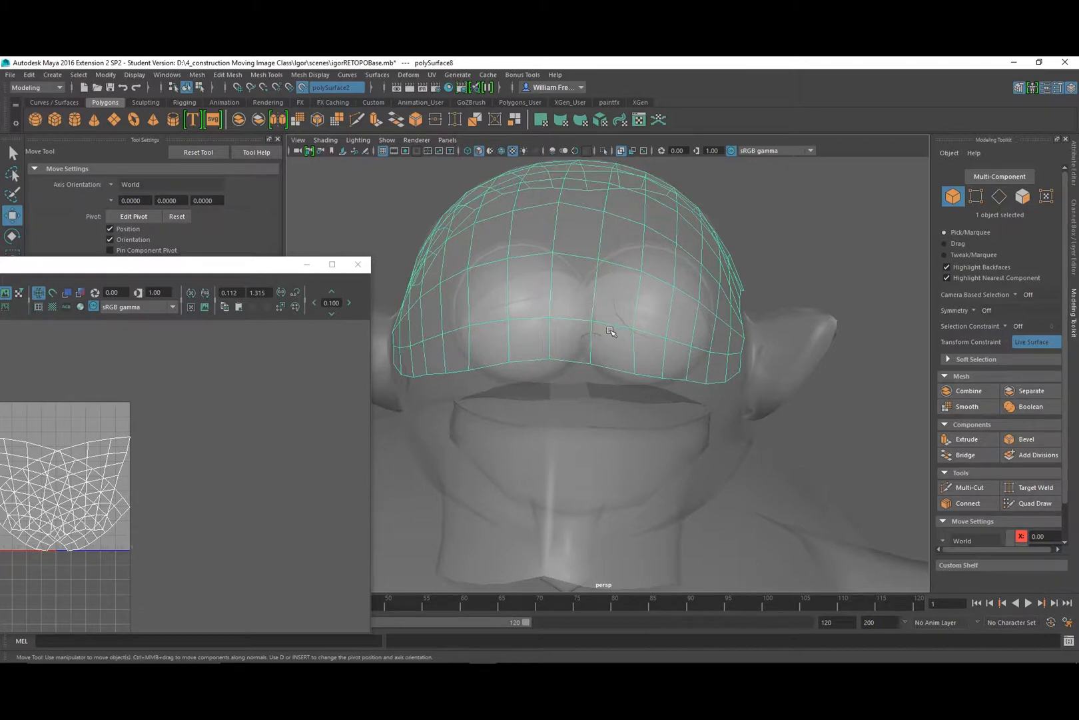
{"action": "left_click_drag", "start_coordinate": [639, 349], "coordinate": [630, 405], "text": "alt"}
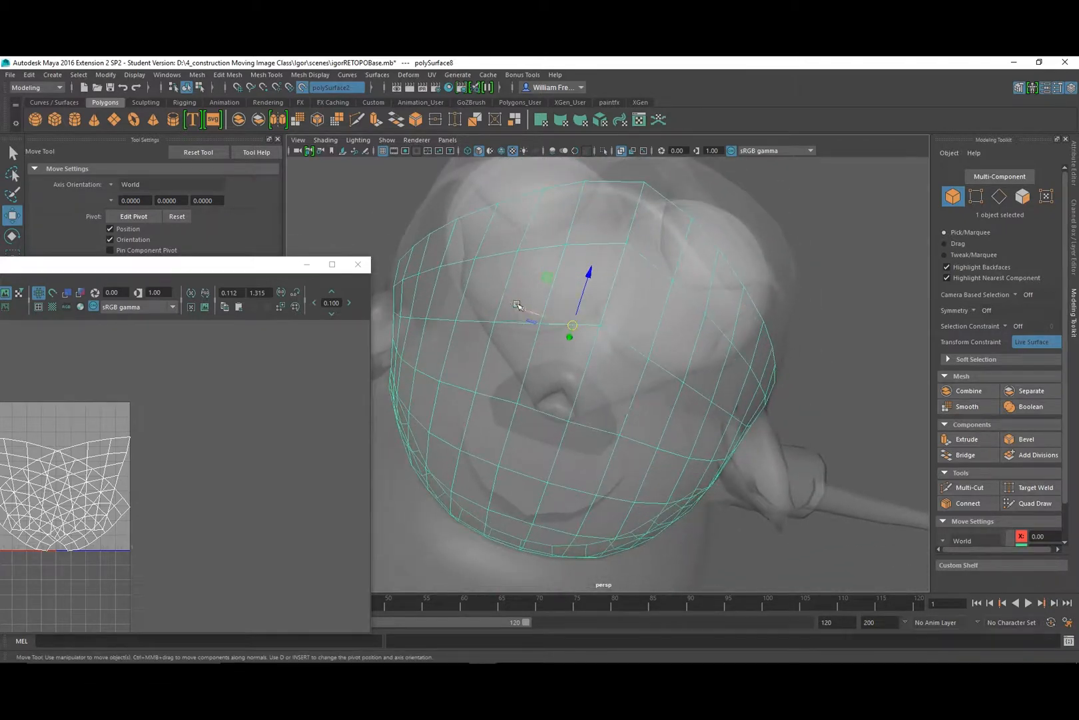
{"action": "left_click_drag", "start_coordinate": [517, 312], "coordinate": [607, 346]}
{"action": "left_click", "coordinate": [460, 341]}
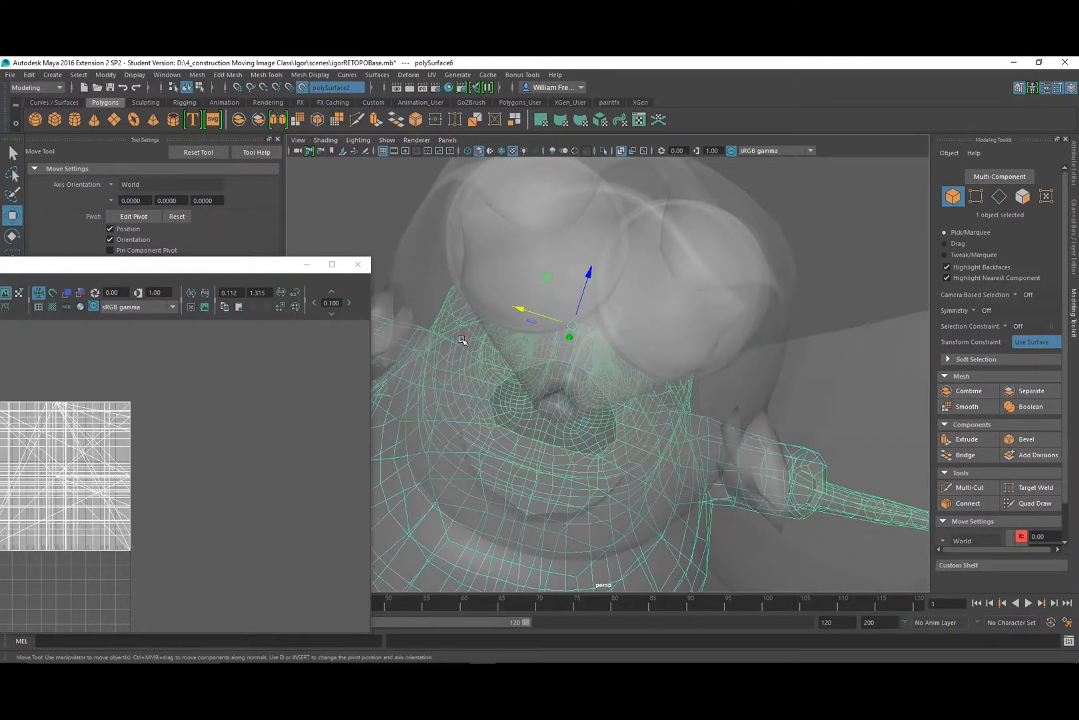
{"action": "left_click", "coordinate": [495, 273]}
{"action": "left_click_drag", "start_coordinate": [679, 400], "coordinate": [710, 410], "text": "alt"}
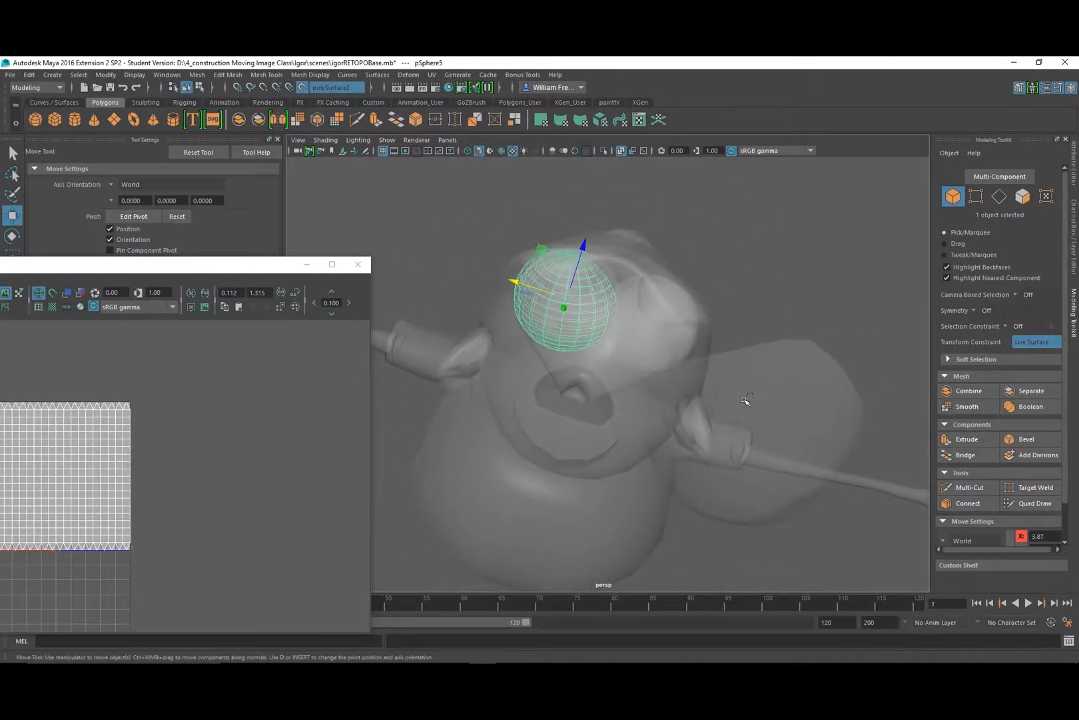
{"action": "key", "text": "ctrl+z"}
{"action": "key", "text": "ctrl+z"}
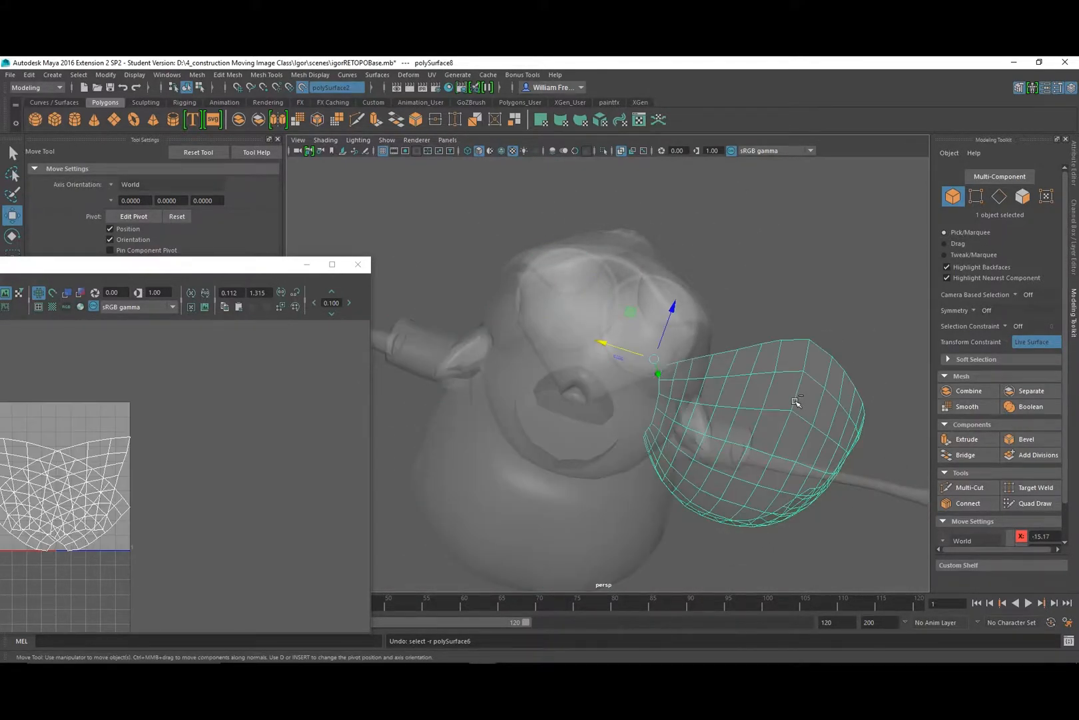
{"action": "key", "text": "ctrl+z"}
Examine the mirrored mesh over the face, moving the UV Editor window aside and clearing the selection.
{"action": "left_click_drag", "start_coordinate": [814, 398], "coordinate": [621, 323], "text": "alt"}
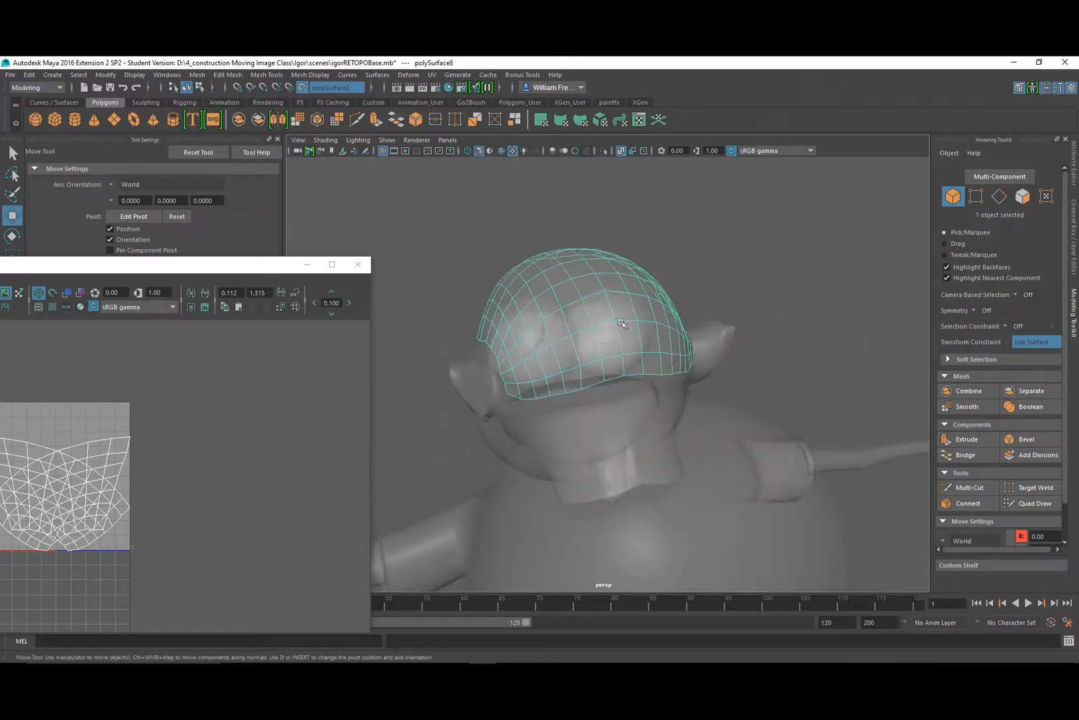
{"action": "left_click_drag", "start_coordinate": [667, 368], "coordinate": [595, 356], "text": "alt"}
{"action": "right_click_drag", "start_coordinate": [558, 312], "coordinate": [670, 374], "text": "alt"}
{"action": "left_click_drag", "start_coordinate": [580, 314], "coordinate": [427, 216], "text": "alt"}
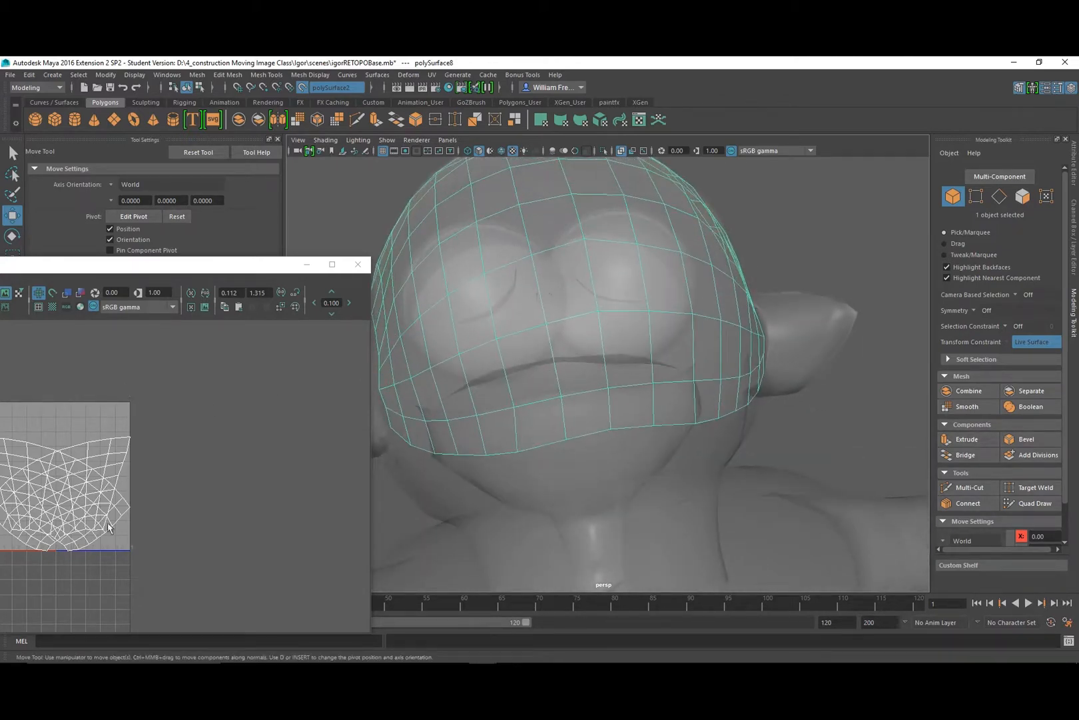
{"action": "left_click_drag", "start_coordinate": [169, 277], "coordinate": [226, 437]}
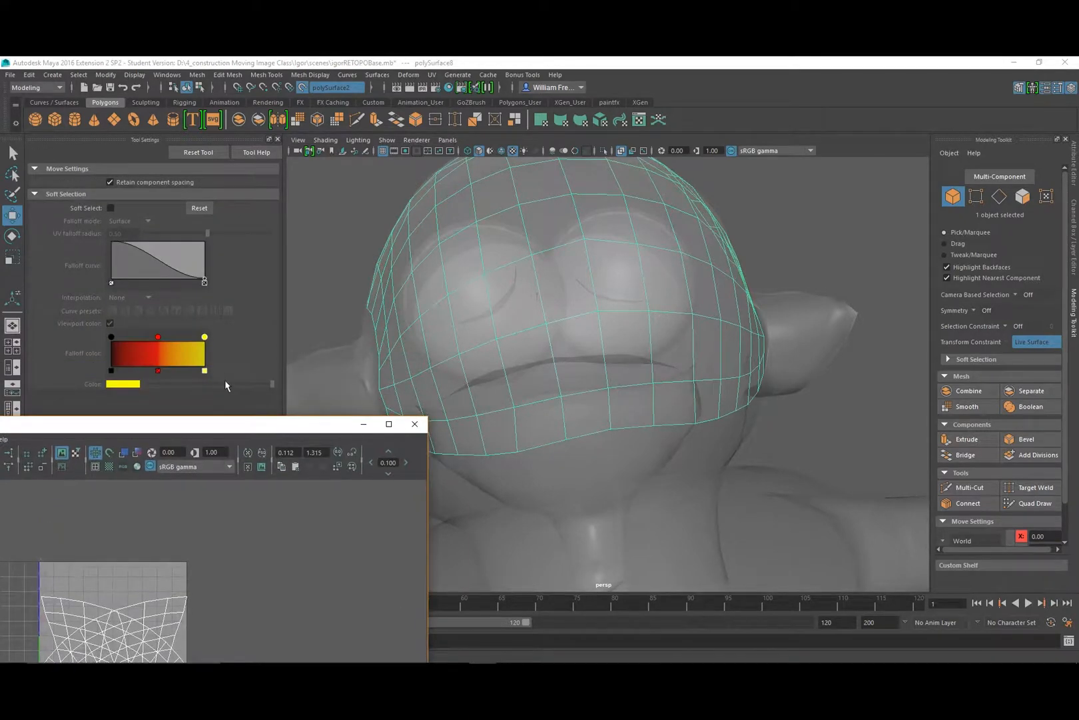
{"action": "left_click", "coordinate": [451, 368]}
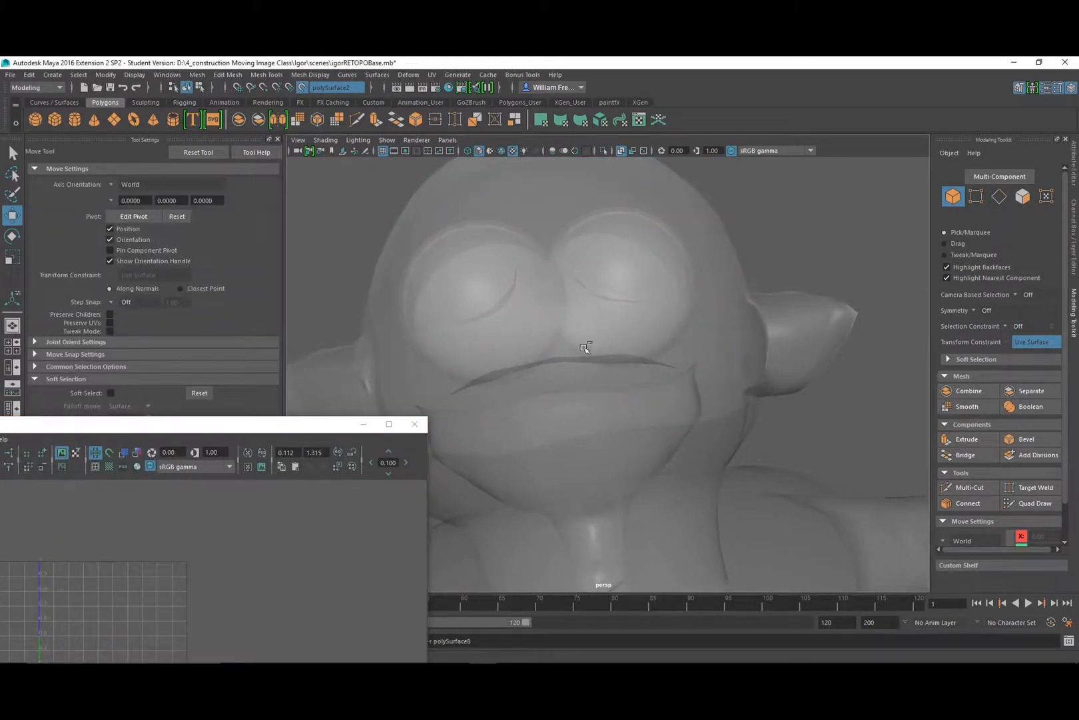
Undo back past the deletion of the leftover half and the 2-threshold mirror, then redo the mirror to compare the seam.
{"action": "key", "text": "ctrl+z"}
{"action": "key", "text": "ctrl+z"}
{"action": "key", "text": "ctrl+z"}
{"action": "key", "text": "ctrl+z"}
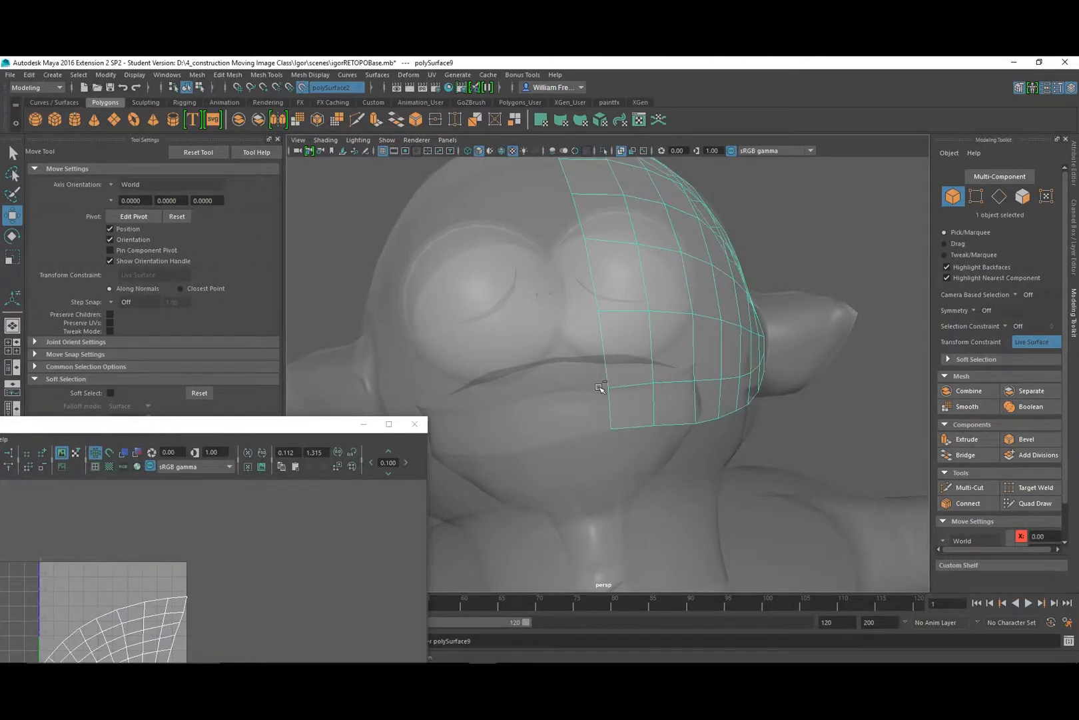
{"action": "key", "text": "shift+z"}
{"action": "key", "text": "ctrl+z"}
{"action": "key", "text": "shift+z"}
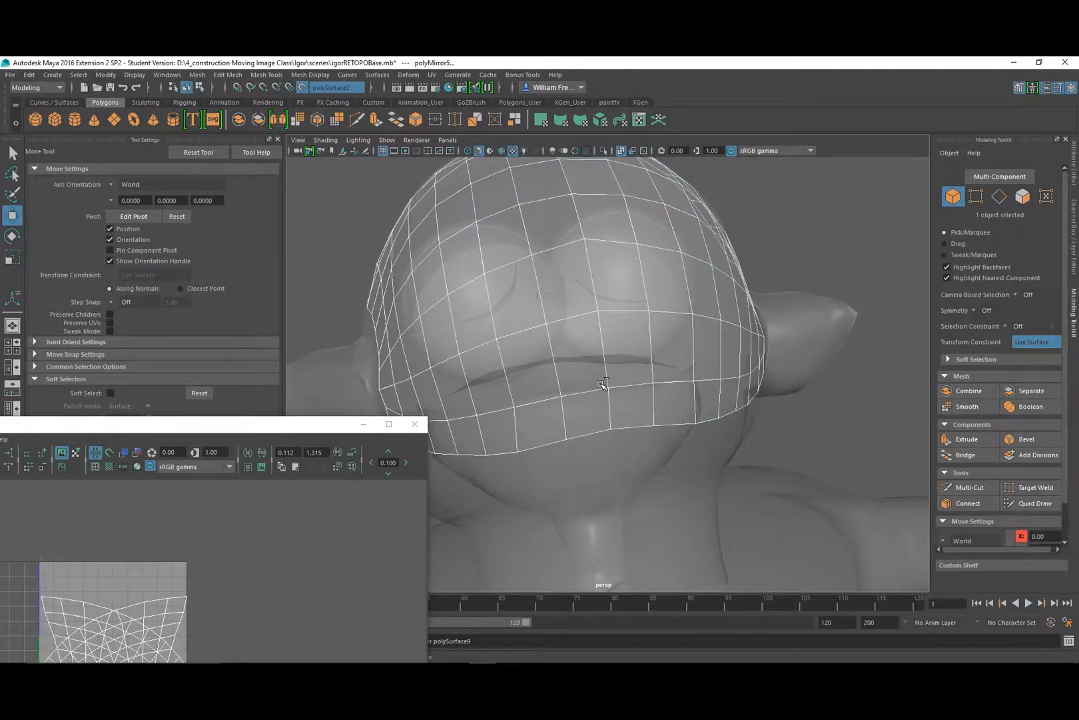
{"action": "key", "text": "shift+z"}
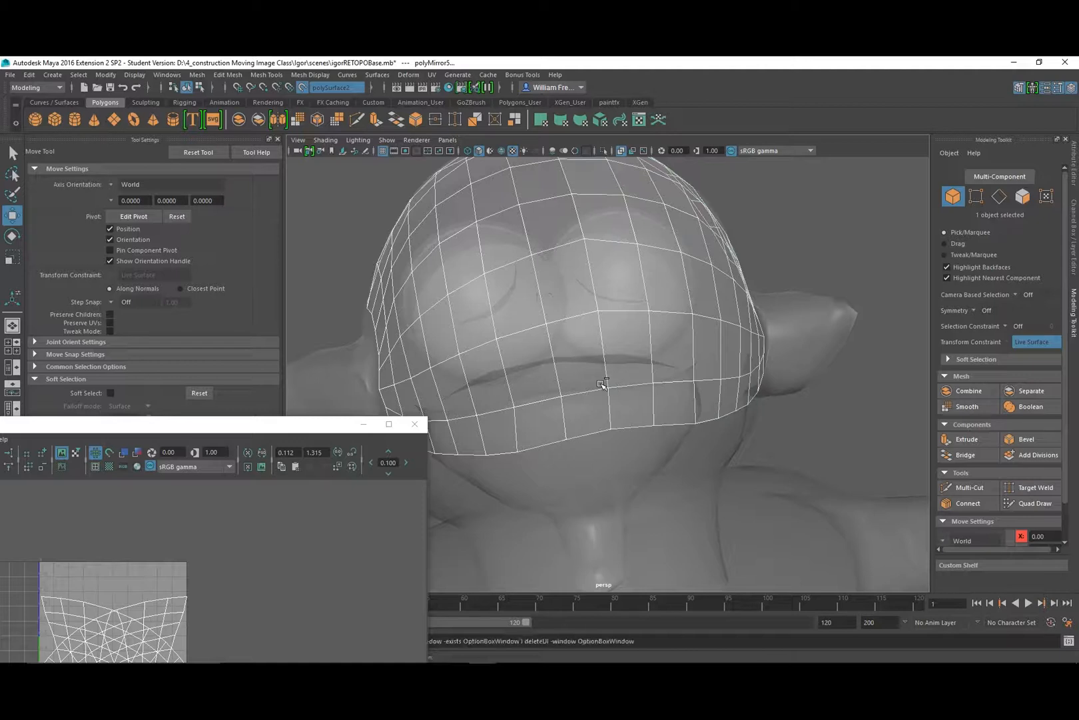
Undo the mirror and delete the leftover mirrored half so only the original half patch remains.
{"action": "key", "text": "ctrl+z"}
{"action": "left_click", "coordinate": [661, 381]}
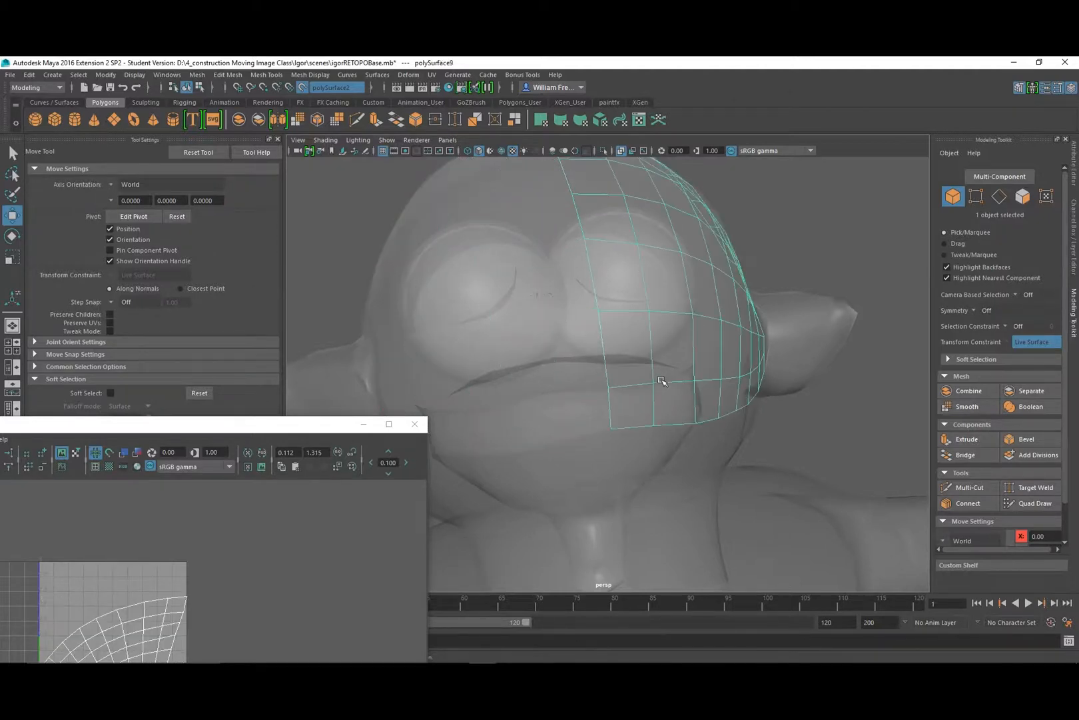
{"action": "left_click", "coordinate": [675, 375], "text": "ctrl"}
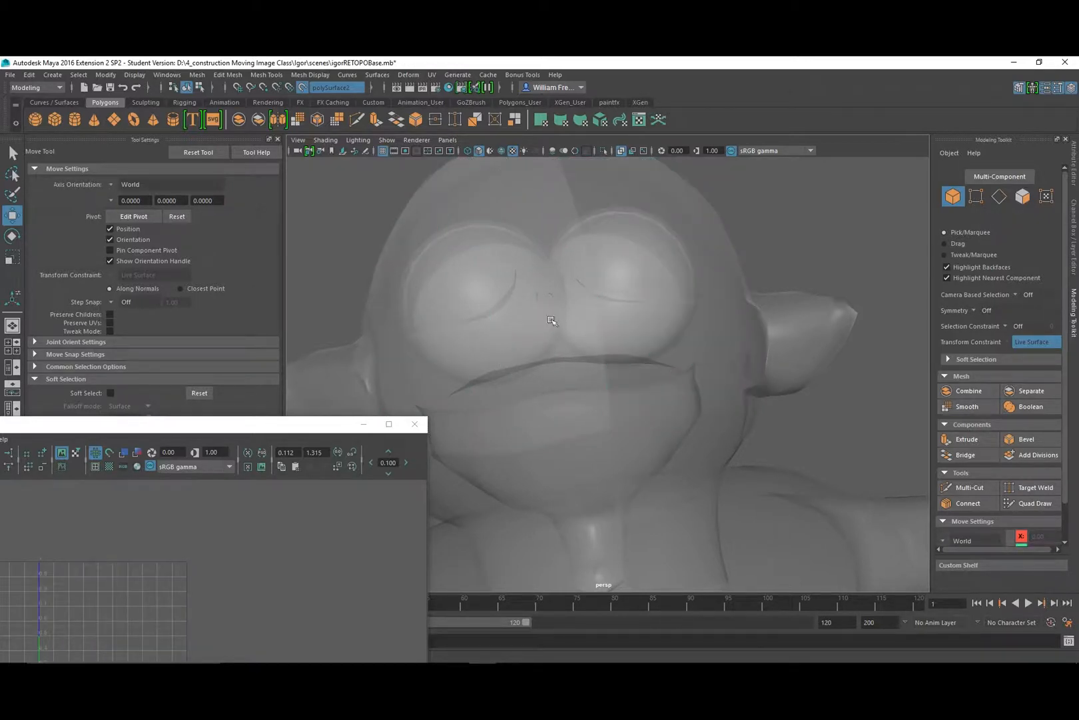
Mirror the original half patch across X with a custom merge threshold of 2 and select the combined mesh.
{"action": "left_click", "coordinate": [552, 358]}
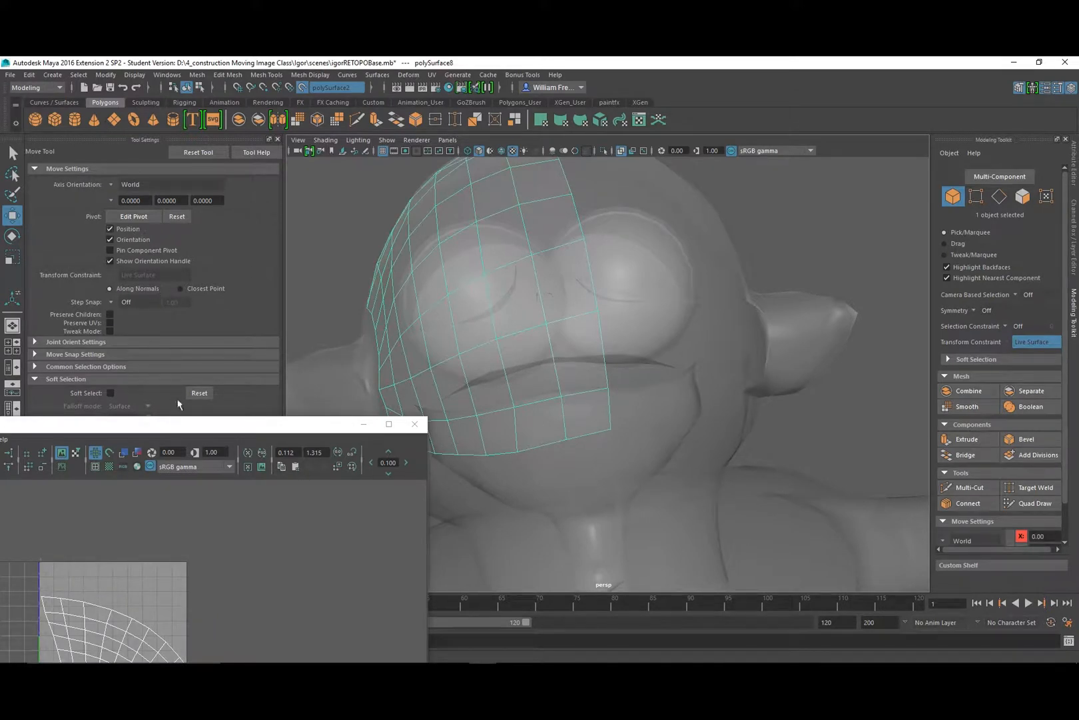
{"action": "left_click", "coordinate": [197, 75]}
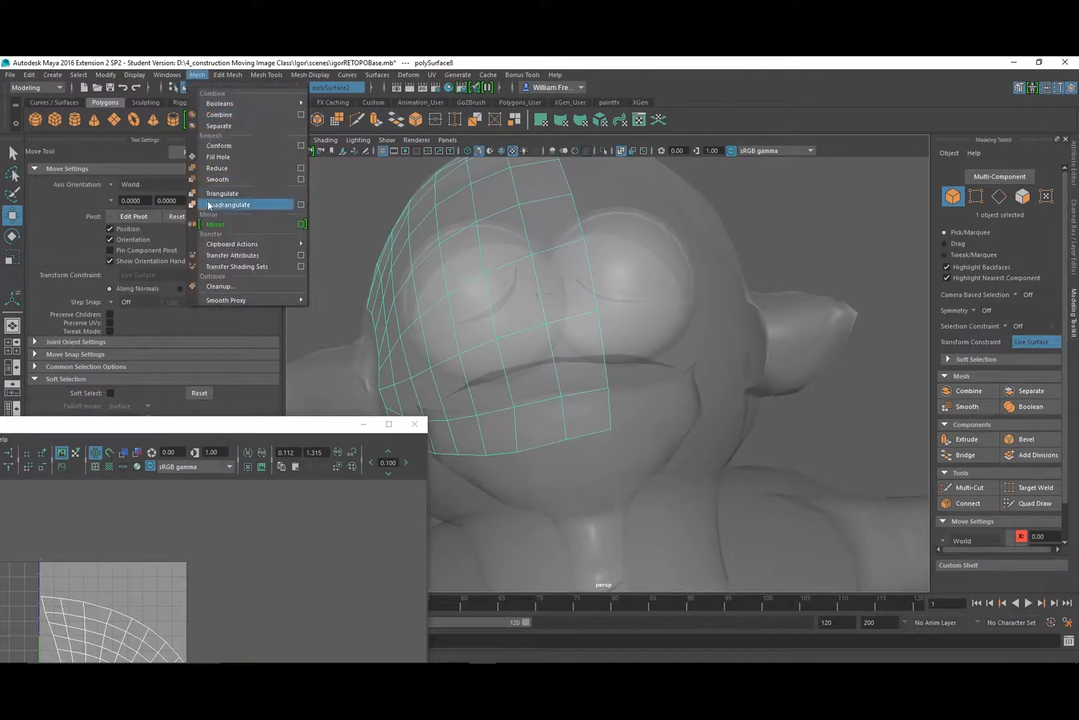
{"action": "left_click", "coordinate": [301, 225]}
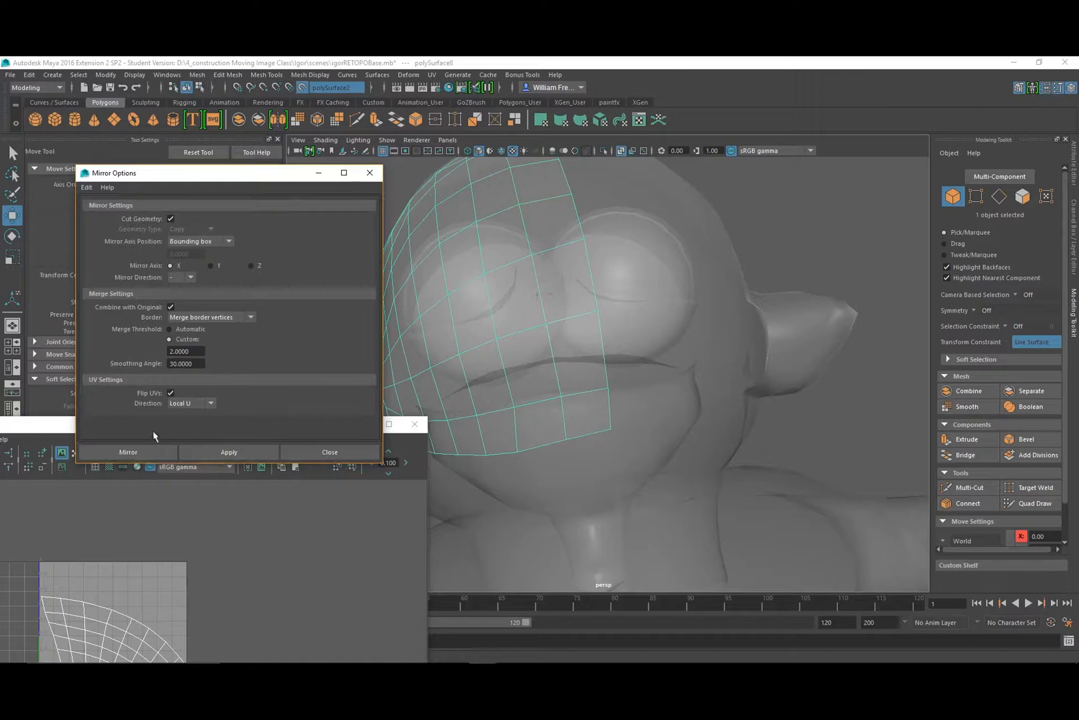
{"action": "left_click", "coordinate": [151, 457]}
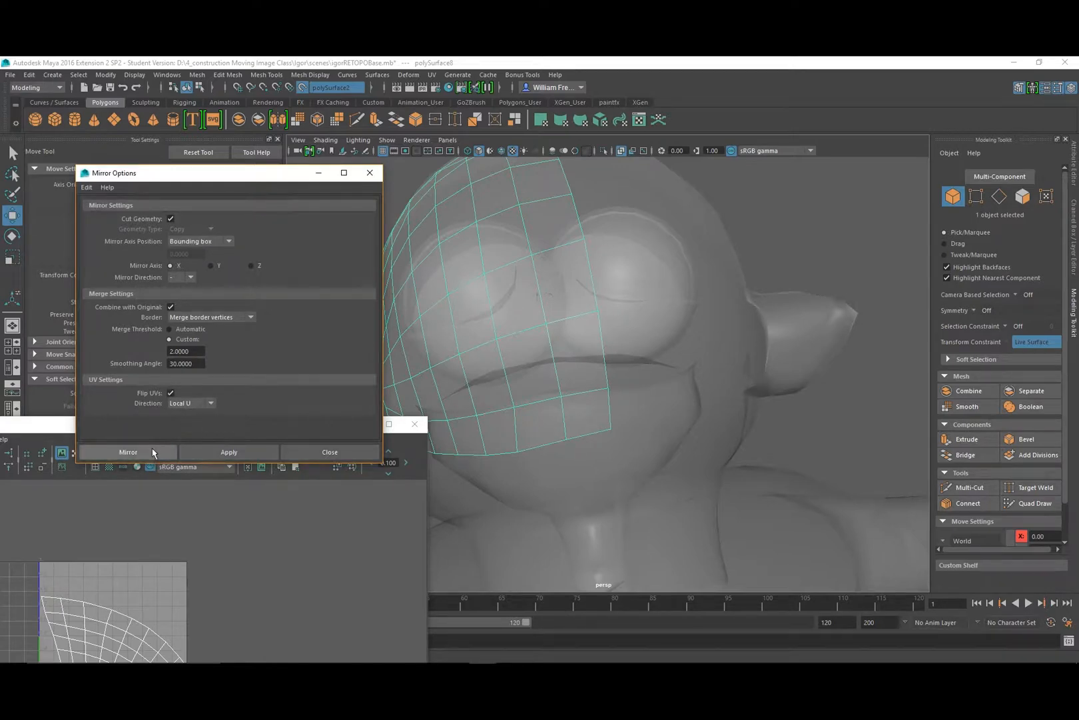
{"action": "left_click", "coordinate": [793, 231]}
{"action": "left_click", "coordinate": [667, 337]}
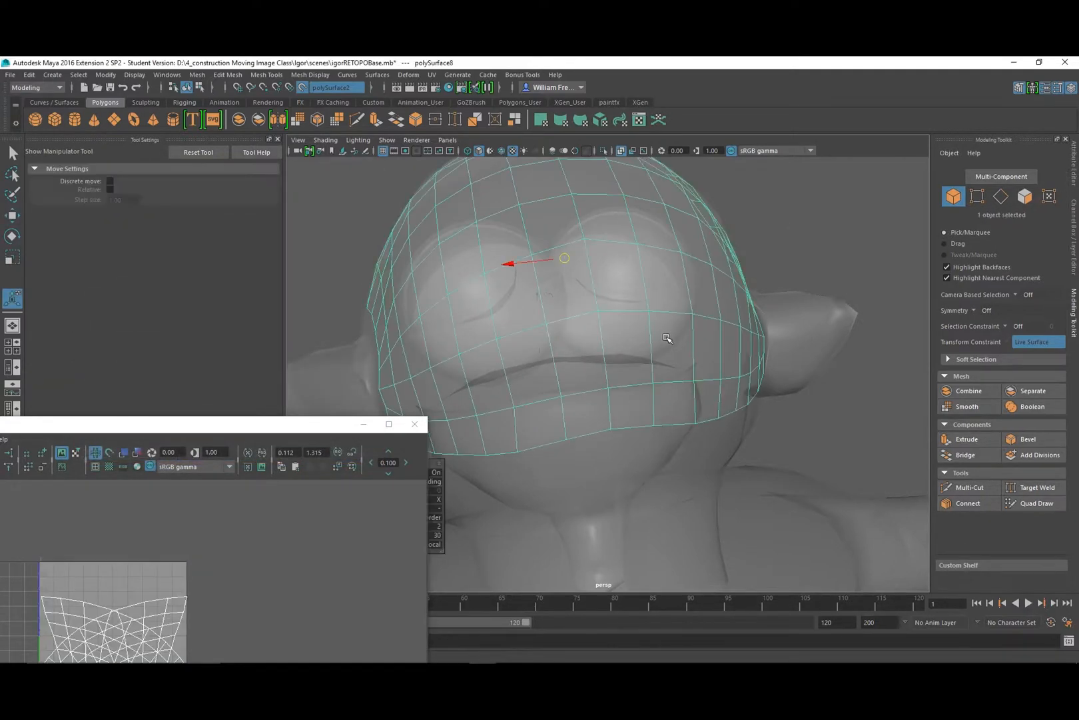
Move the UV Editor back into full view and select a border edge of the mesh's UV layout in edge mode.
{"action": "left_click_drag", "start_coordinate": [221, 434], "coordinate": [493, 251]}
{"action": "right_click_drag", "start_coordinate": [356, 494], "coordinate": [370, 466]}
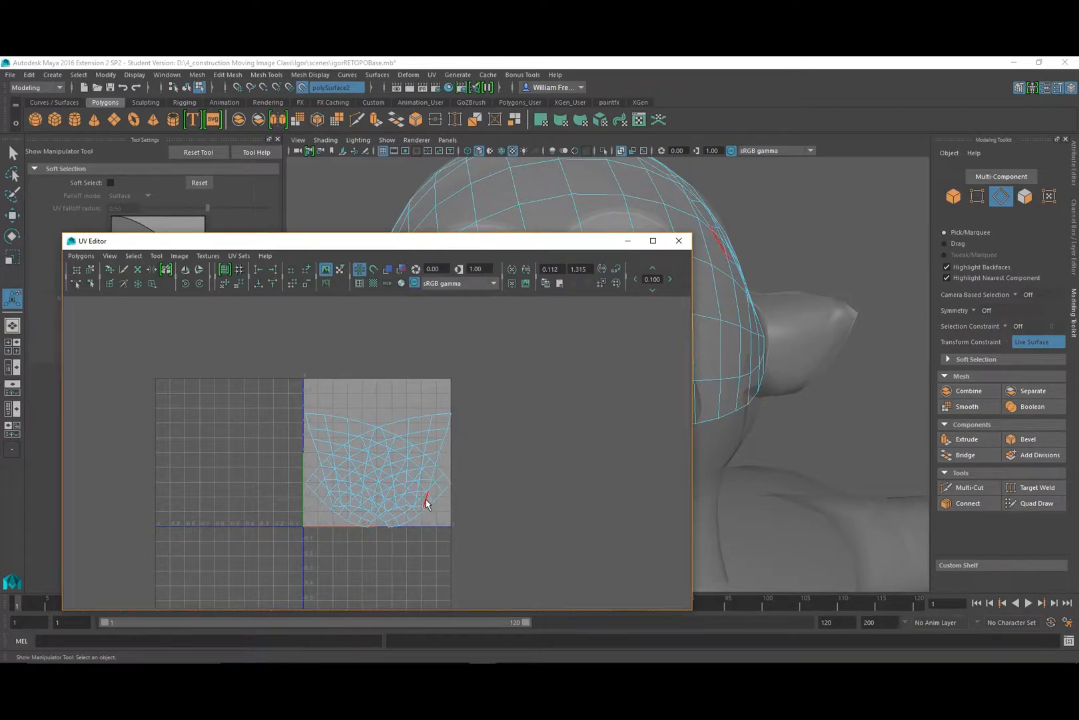
{"action": "left_click", "coordinate": [312, 480]}
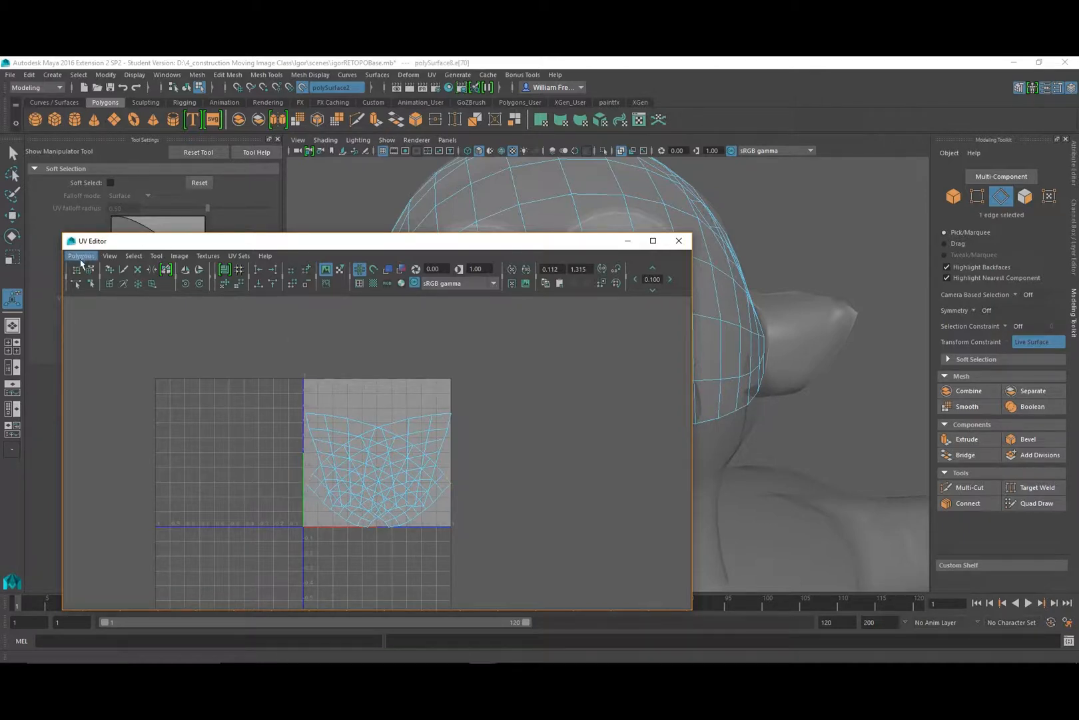
Try to join the selected border edge in place with Sew UV Edges, and undo the sew.
{"action": "left_click", "coordinate": [80, 258]}
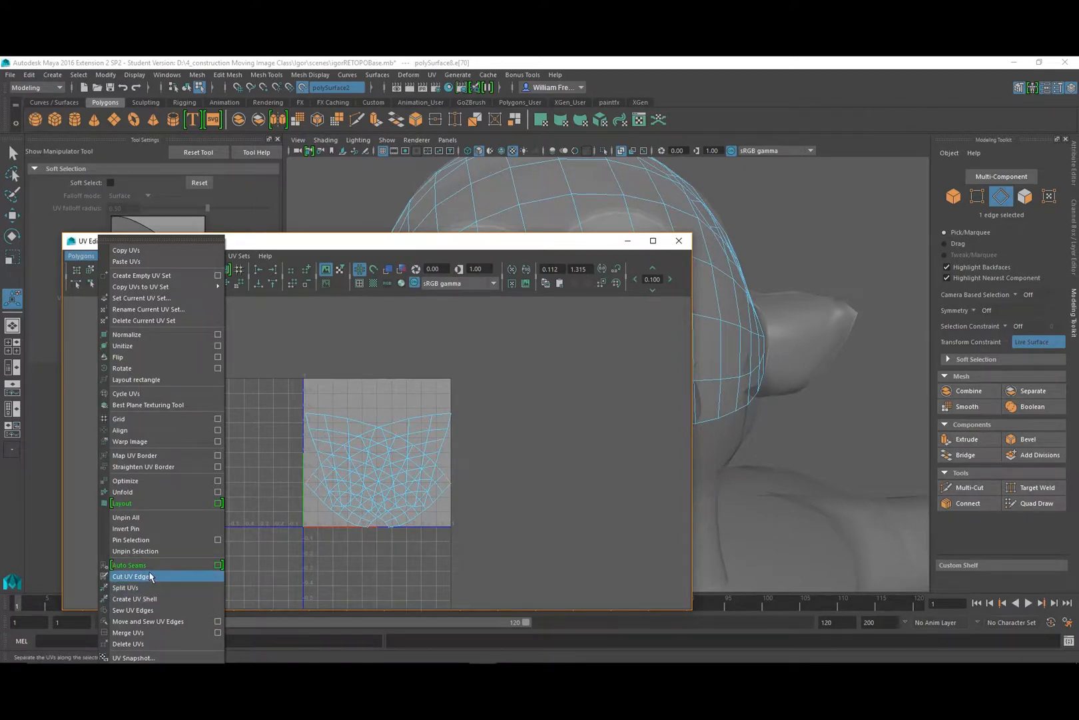
{"action": "left_click", "coordinate": [153, 609]}
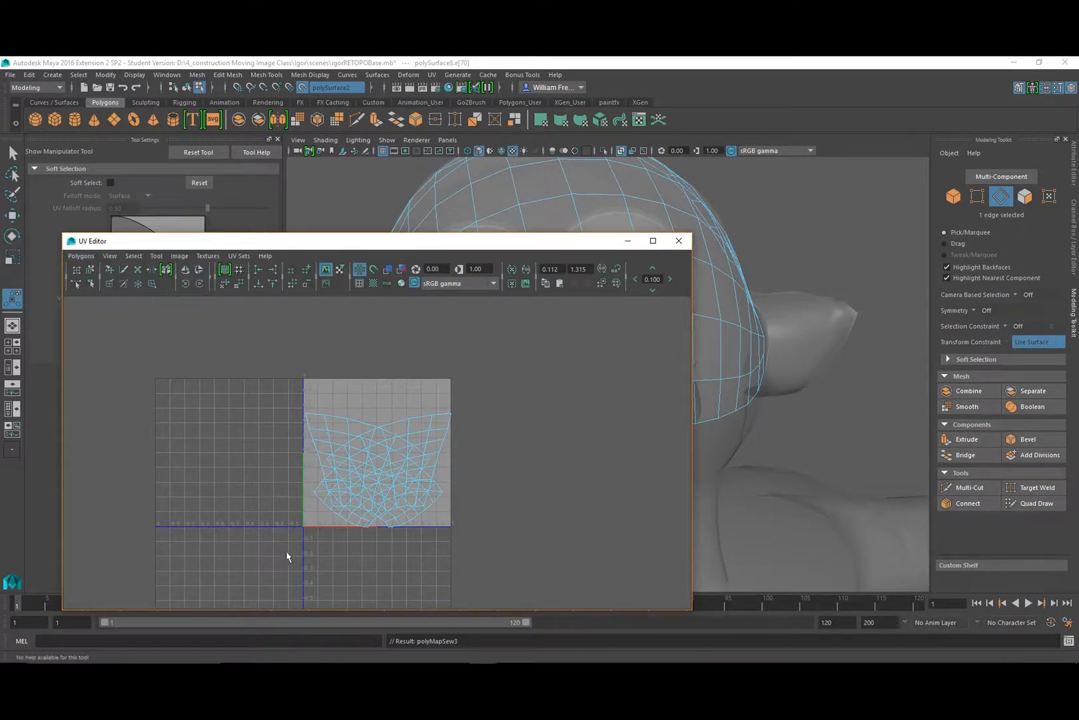
{"action": "key", "text": "ctrl+z"}
Join the two UV halves with Move and Sew UV Edges on the selected edge, repeating it on the remaining edges along the shared seam.
{"action": "left_click", "coordinate": [81, 255]}
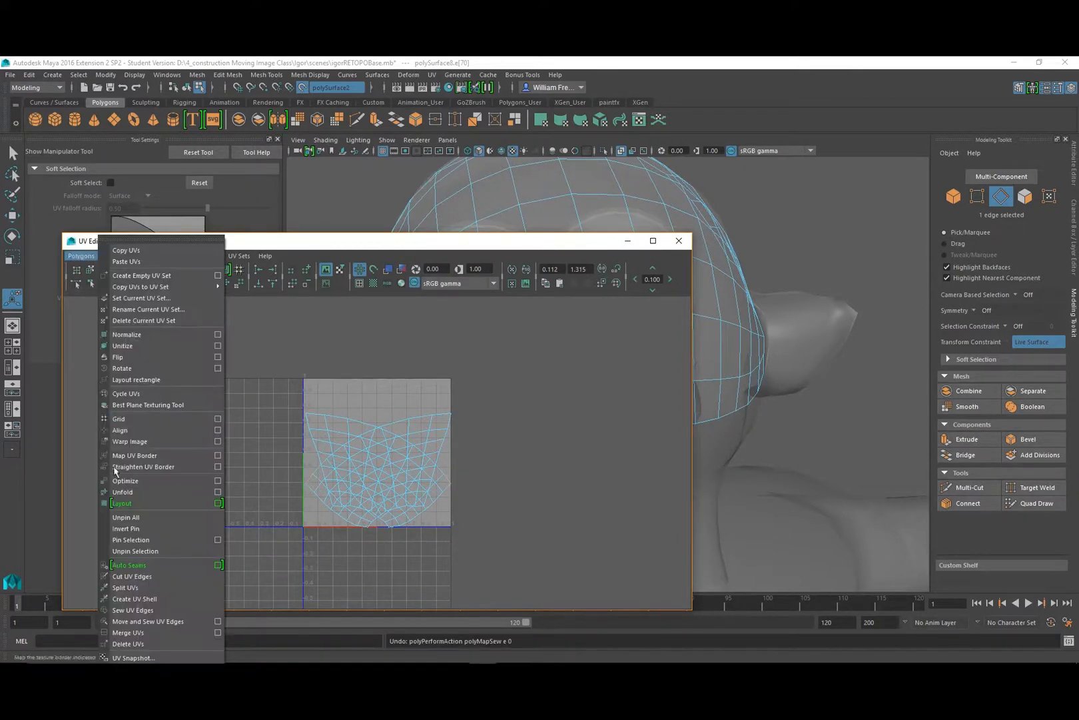
{"action": "left_click", "coordinate": [136, 621]}
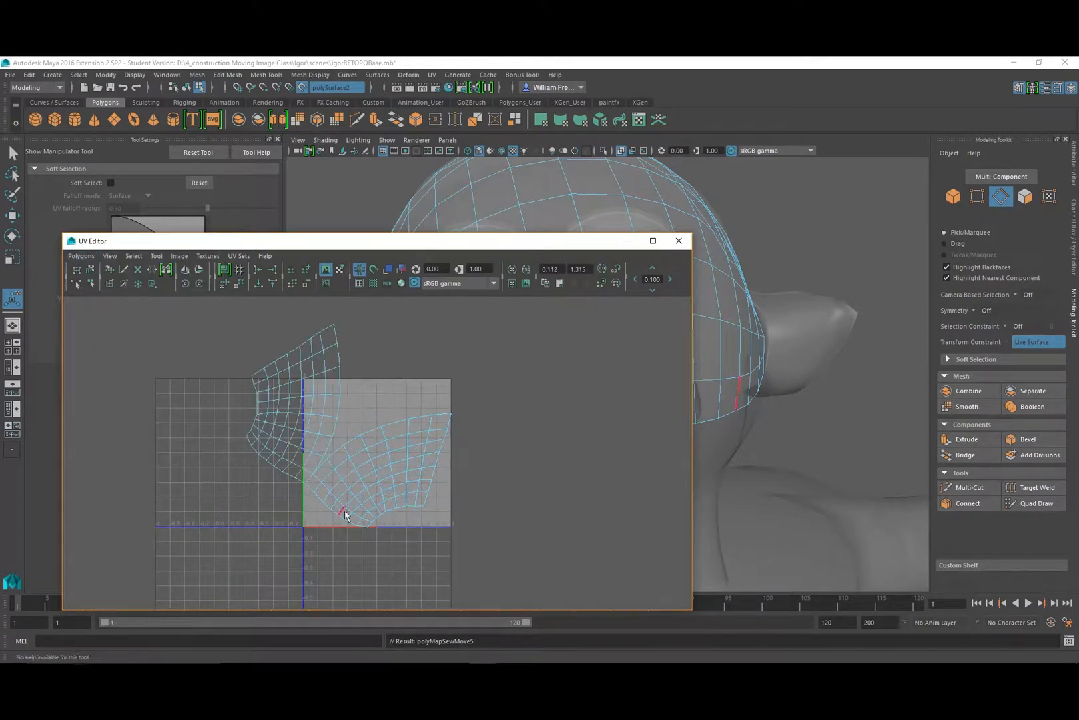
{"action": "left_click", "coordinate": [318, 469]}
{"action": "key", "text": "g"}
{"action": "left_click", "coordinate": [333, 446]}
{"action": "key", "text": "g"}
{"action": "left_click", "coordinate": [374, 428]}
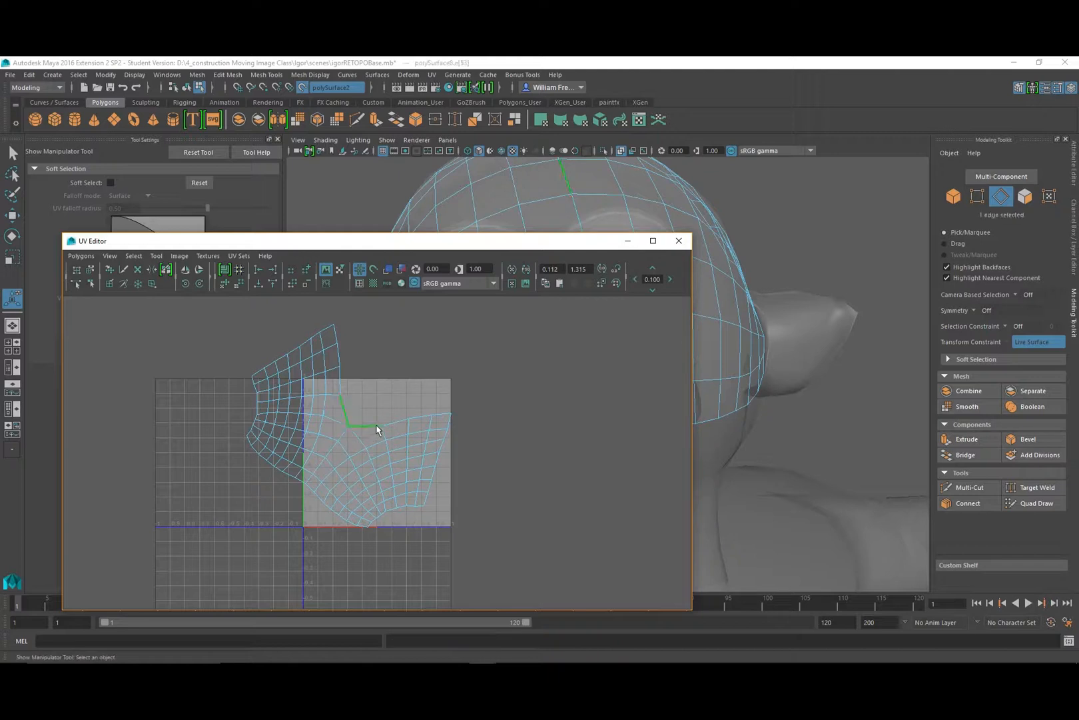
{"action": "key", "text": "g"}
{"action": "left_click", "coordinate": [392, 420]}
{"action": "key", "text": "g"}
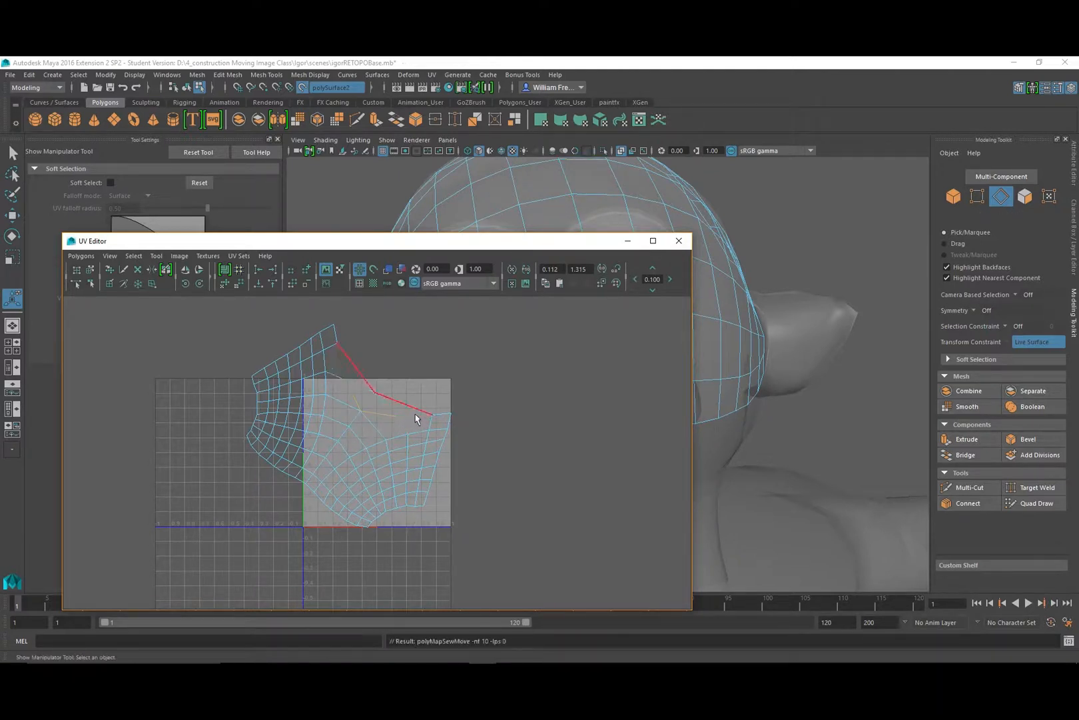
{"action": "left_click", "coordinate": [415, 410]}
{"action": "key", "text": "g"}
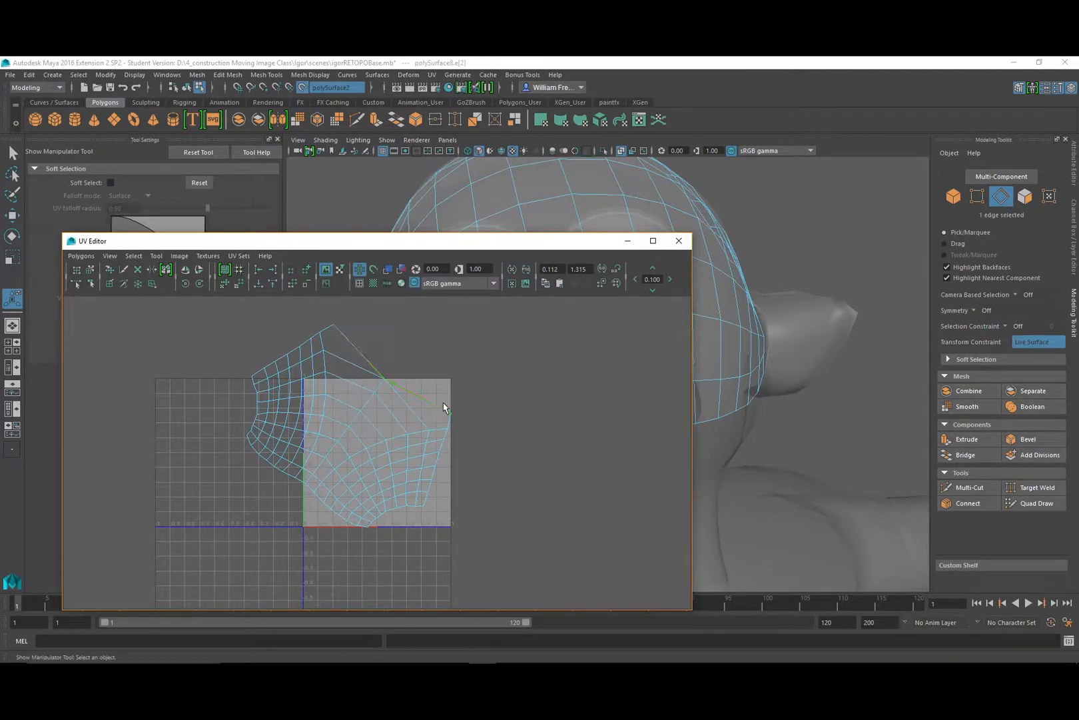
Select all UVs of the joined shell and unfold them with the Unfold3D method using 2 iterations and a 1024 map size.
{"action": "right_click_drag", "start_coordinate": [387, 413], "coordinate": [439, 409]}
{"action": "left_click_drag", "start_coordinate": [503, 316], "coordinate": [206, 506]}
{"action": "left_click", "coordinate": [80, 255]}
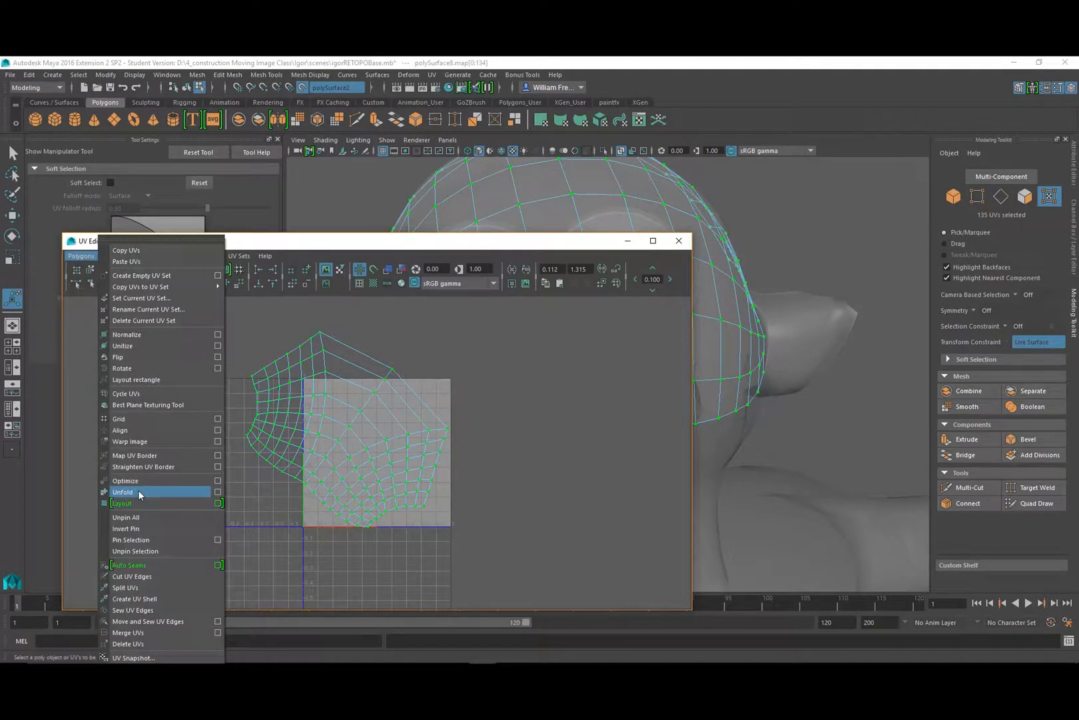
{"action": "left_click", "coordinate": [217, 492]}
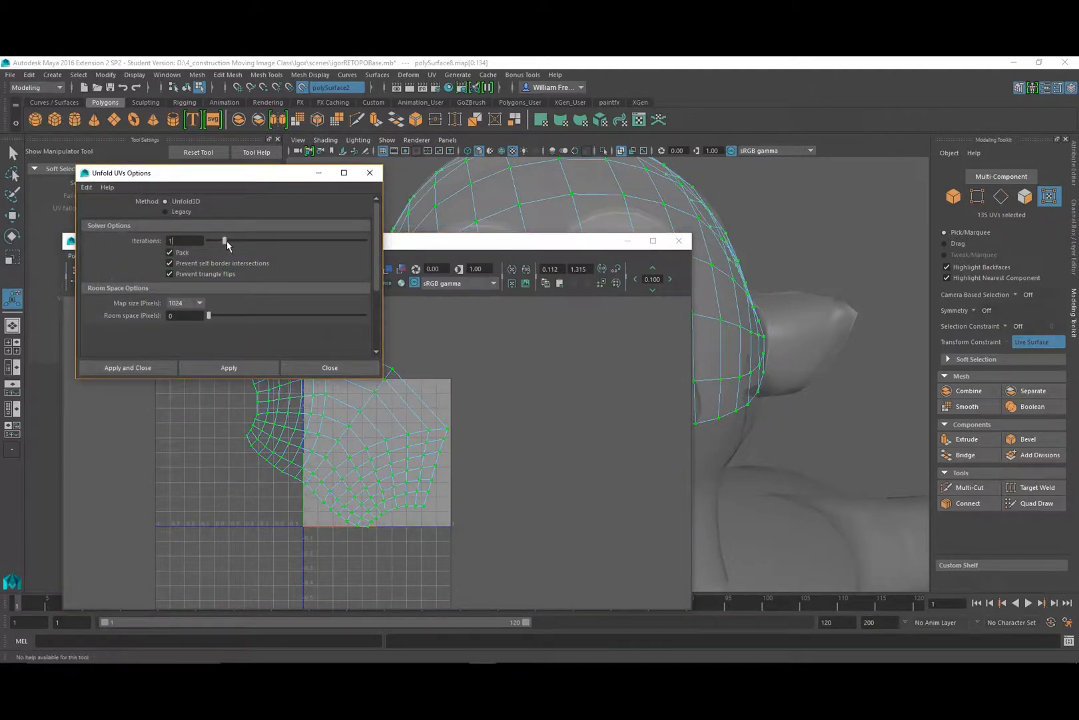
{"action": "left_click", "coordinate": [144, 368]}
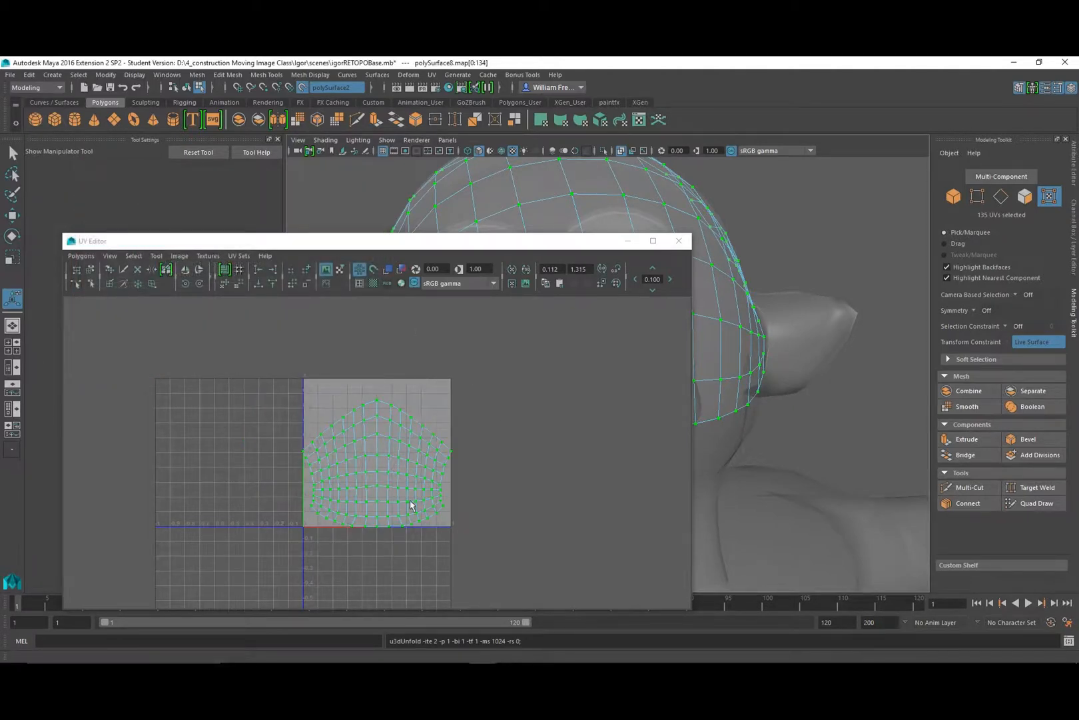
Optimize the unfolded UVs of the head patch and close the UV Editor.
{"action": "left_click", "coordinate": [80, 255]}
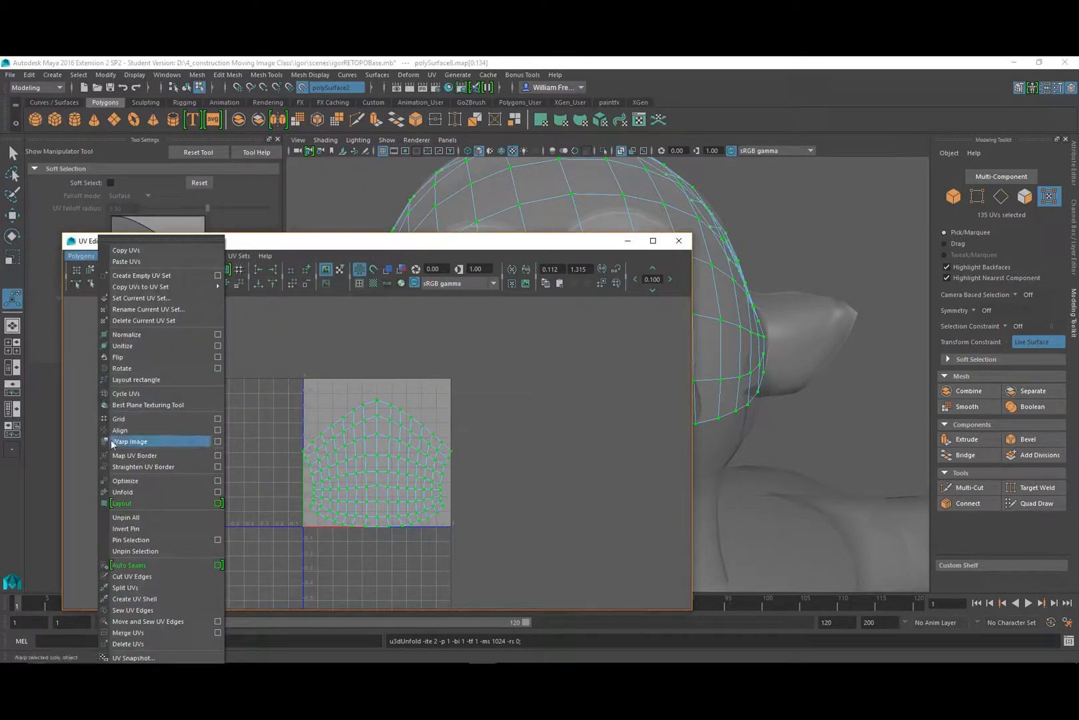
{"action": "left_click", "coordinate": [133, 481]}
{"action": "right_click_drag", "start_coordinate": [409, 485], "coordinate": [465, 476]}
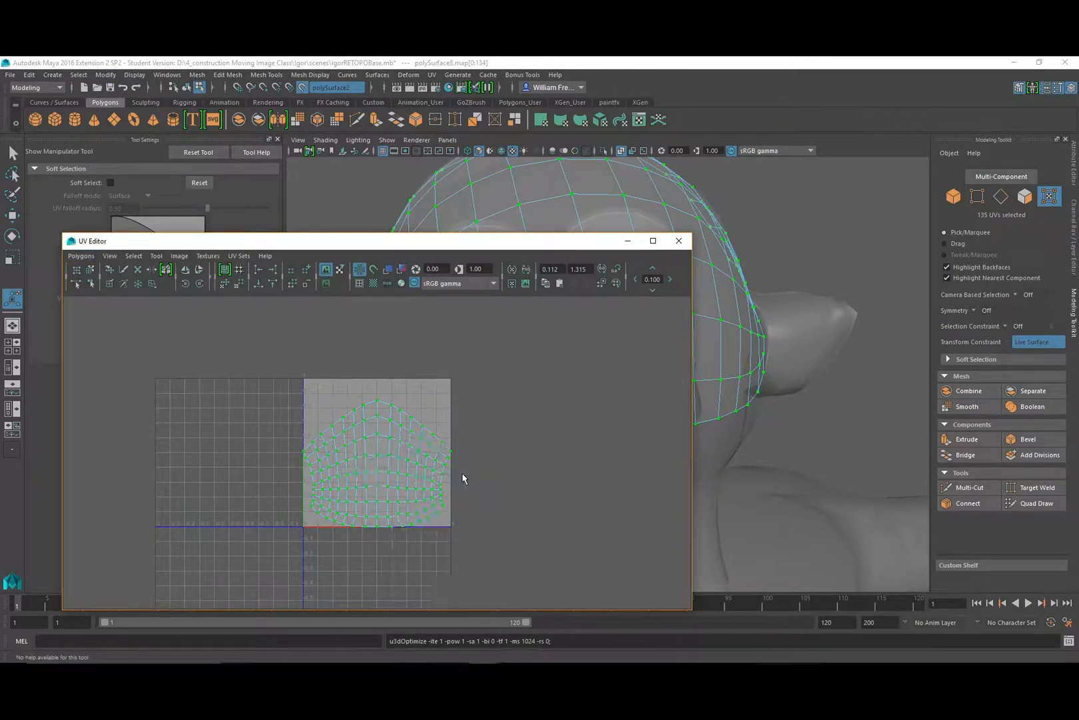
{"action": "left_click", "coordinate": [679, 241]}
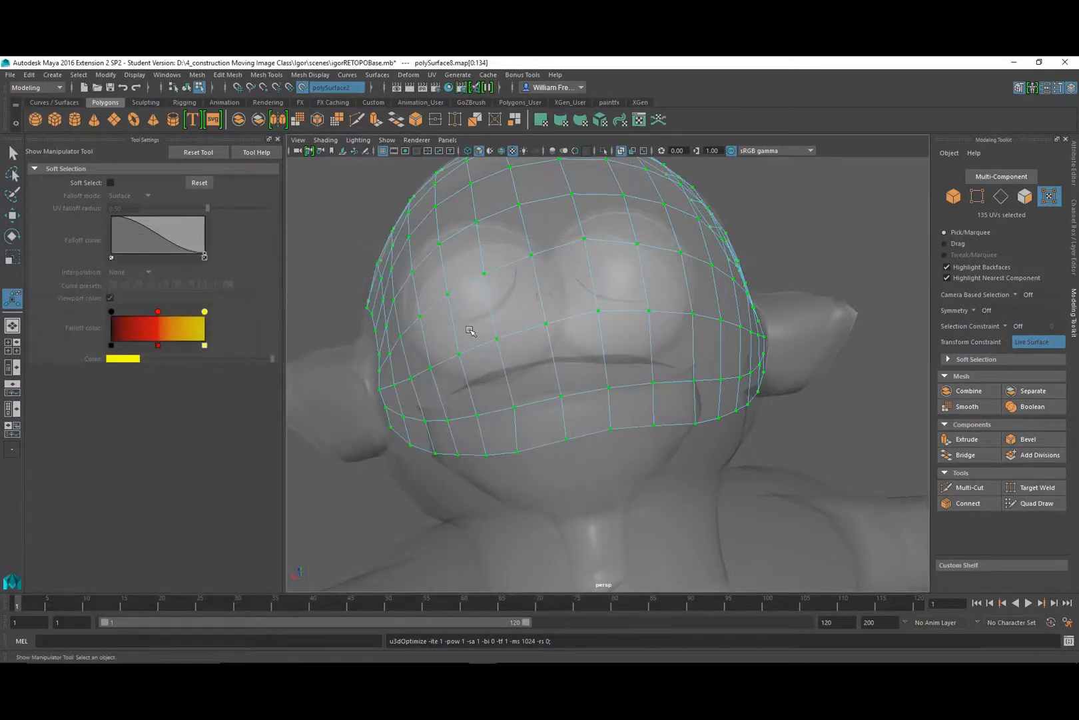
Return the head patch to object selection and turn off X-Ray shading so the models display solid.
{"action": "left_click_drag", "start_coordinate": [470, 331], "coordinate": [709, 331], "text": "alt"}
{"action": "right_click_drag", "start_coordinate": [743, 319], "coordinate": [514, 313], "text": "alt"}
{"action": "left_click_drag", "start_coordinate": [694, 425], "coordinate": [627, 331], "text": "alt"}
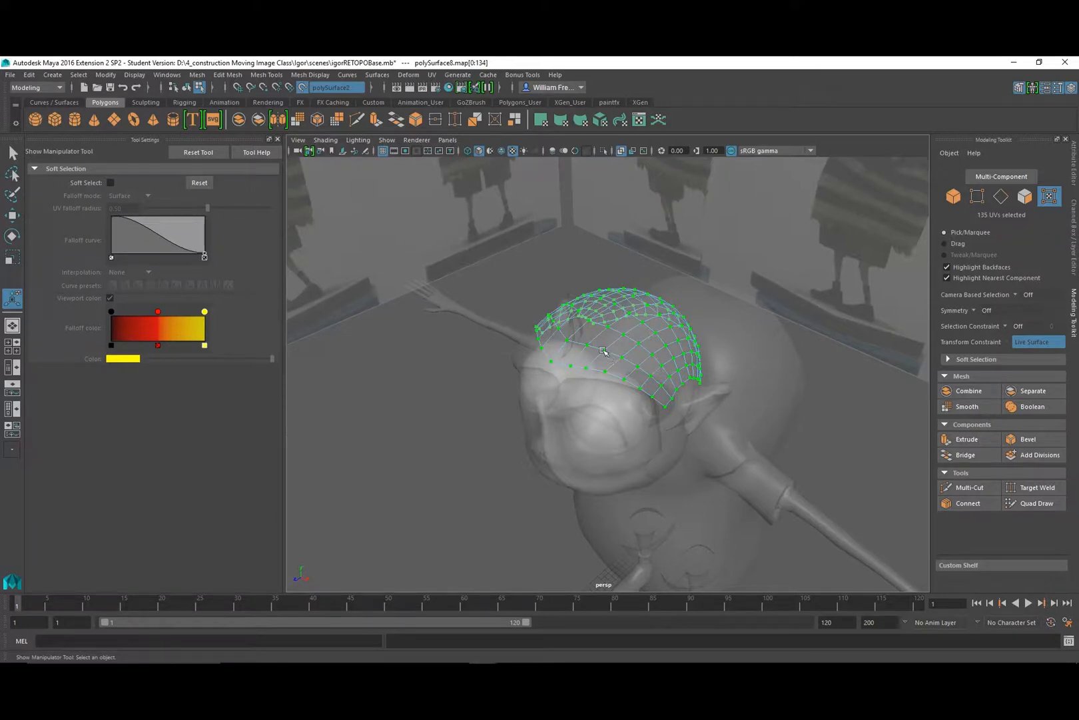
{"action": "left_click_drag", "start_coordinate": [554, 371], "coordinate": [639, 440], "text": "alt"}
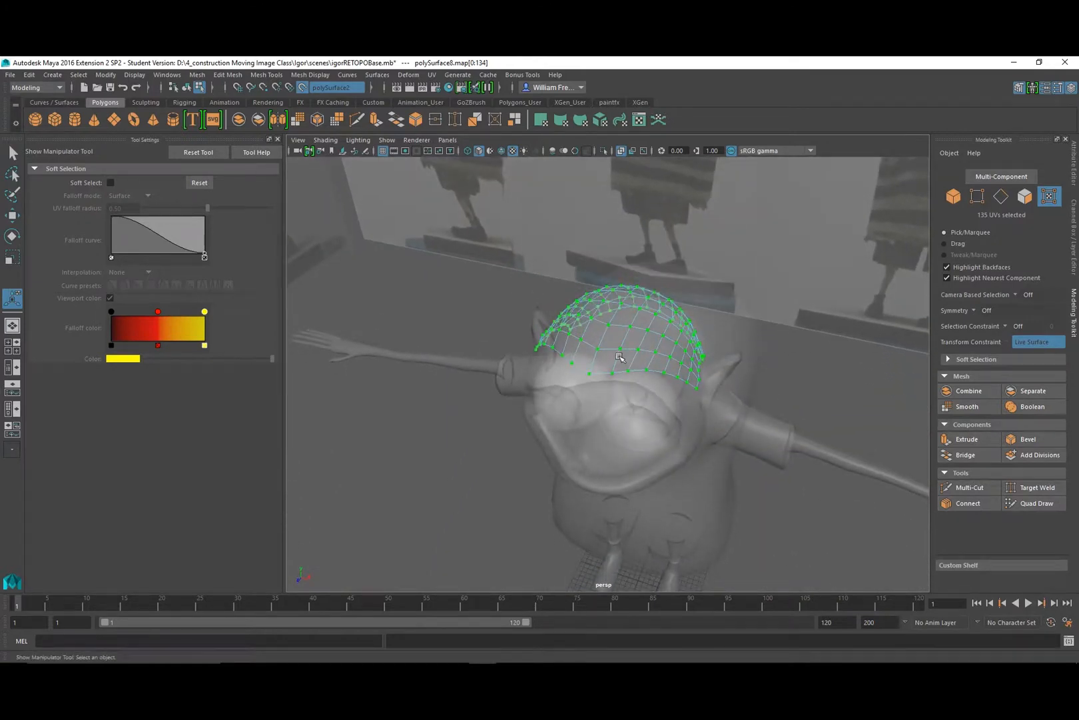
{"action": "right_click_drag", "start_coordinate": [619, 346], "coordinate": [657, 323]}
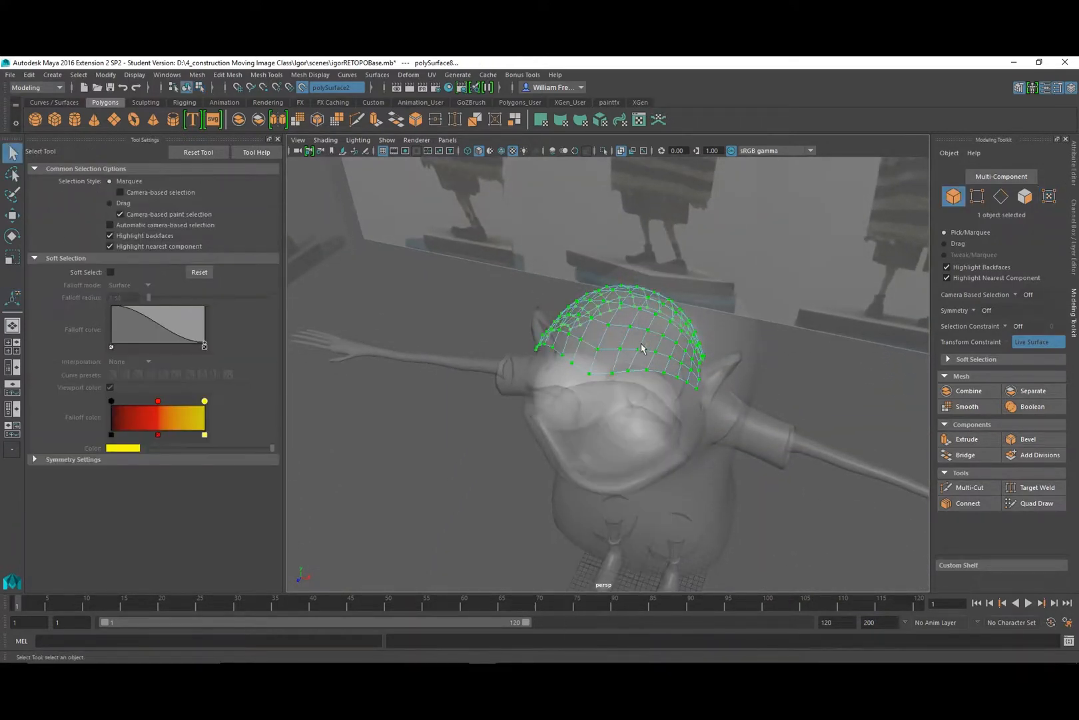
{"action": "left_click_drag", "start_coordinate": [643, 354], "coordinate": [702, 308], "text": "alt"}
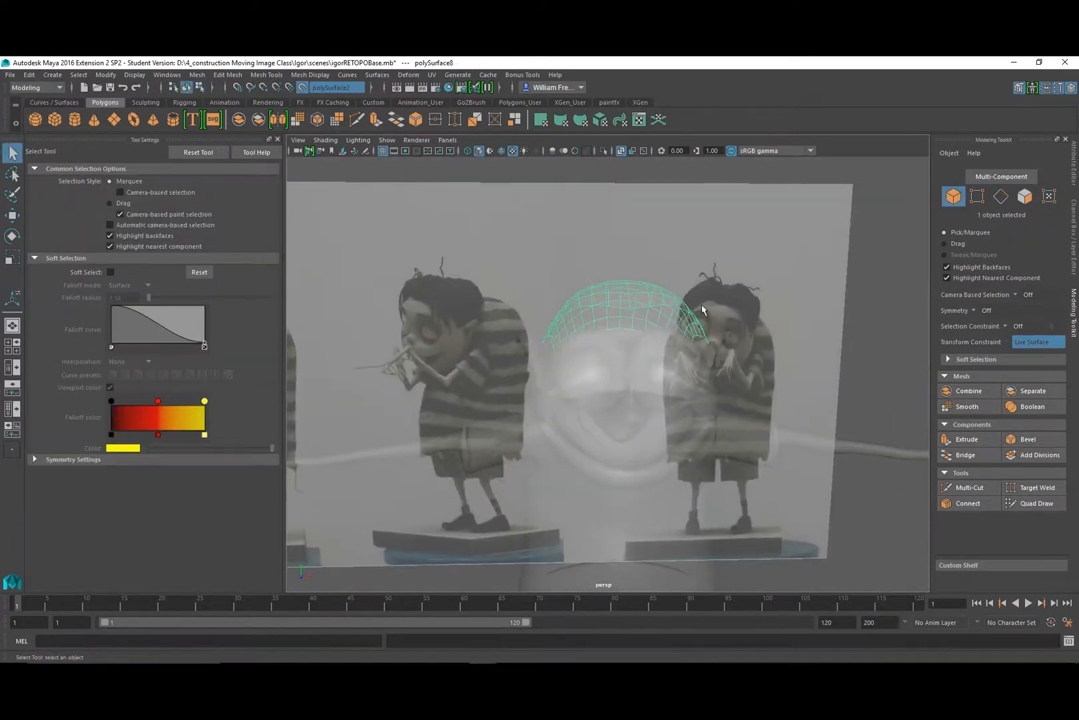
{"action": "left_click_drag", "start_coordinate": [641, 341], "coordinate": [650, 254], "text": "alt"}
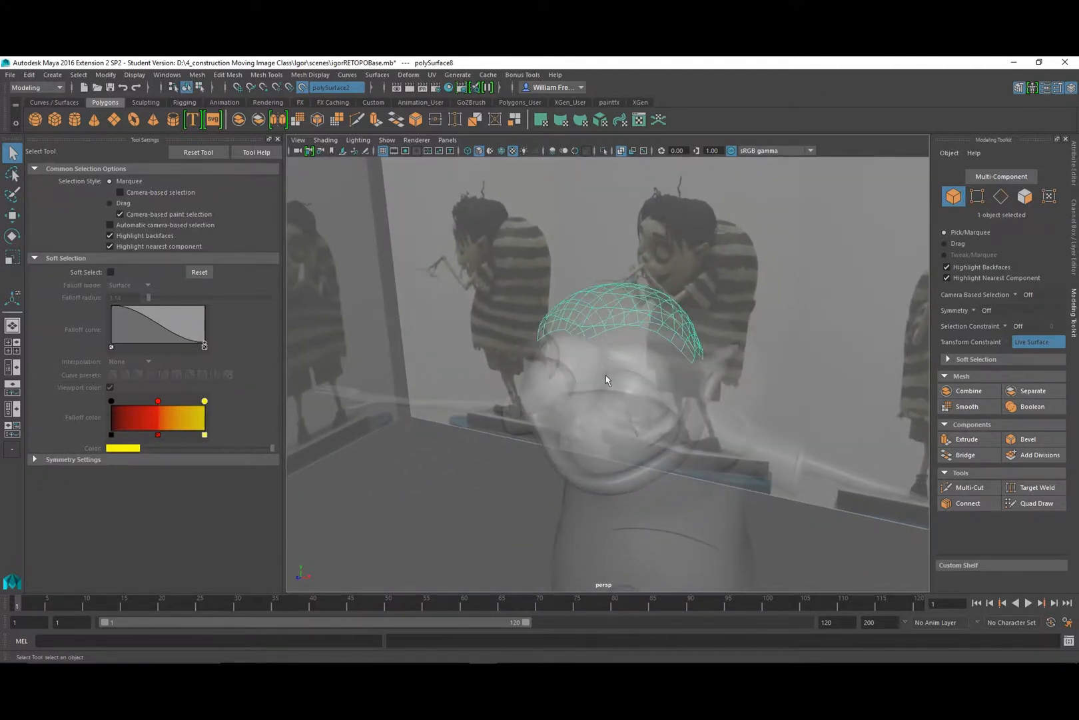
{"action": "left_click_drag", "start_coordinate": [607, 379], "coordinate": [583, 377], "text": "alt"}
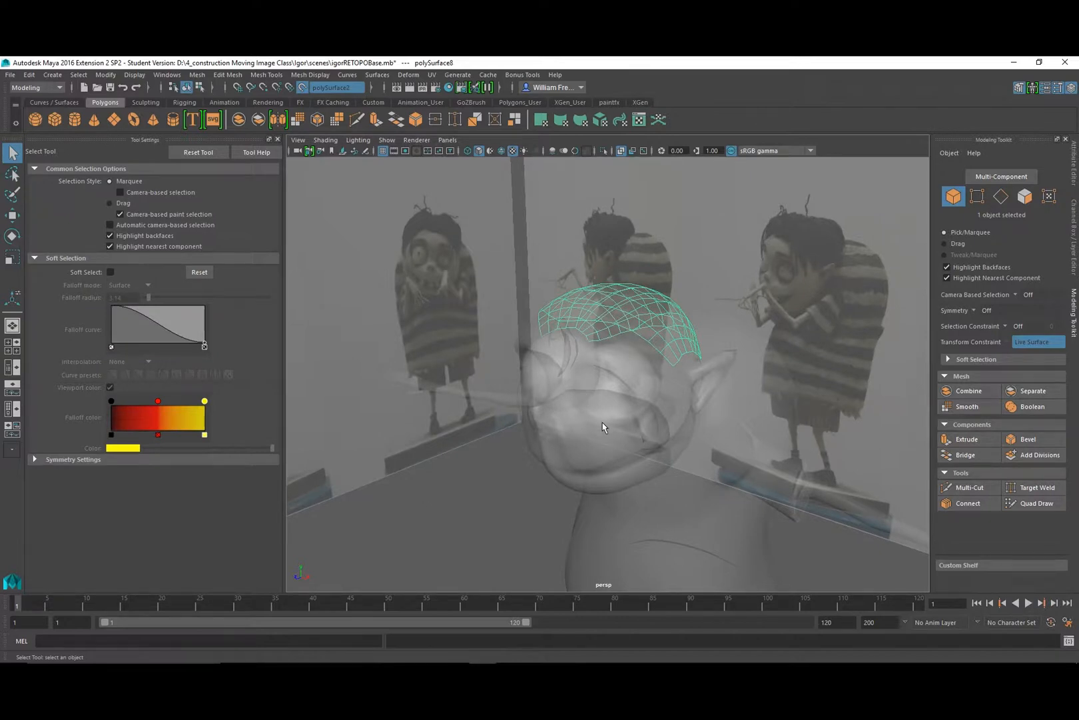
{"action": "left_click", "coordinate": [326, 140]}
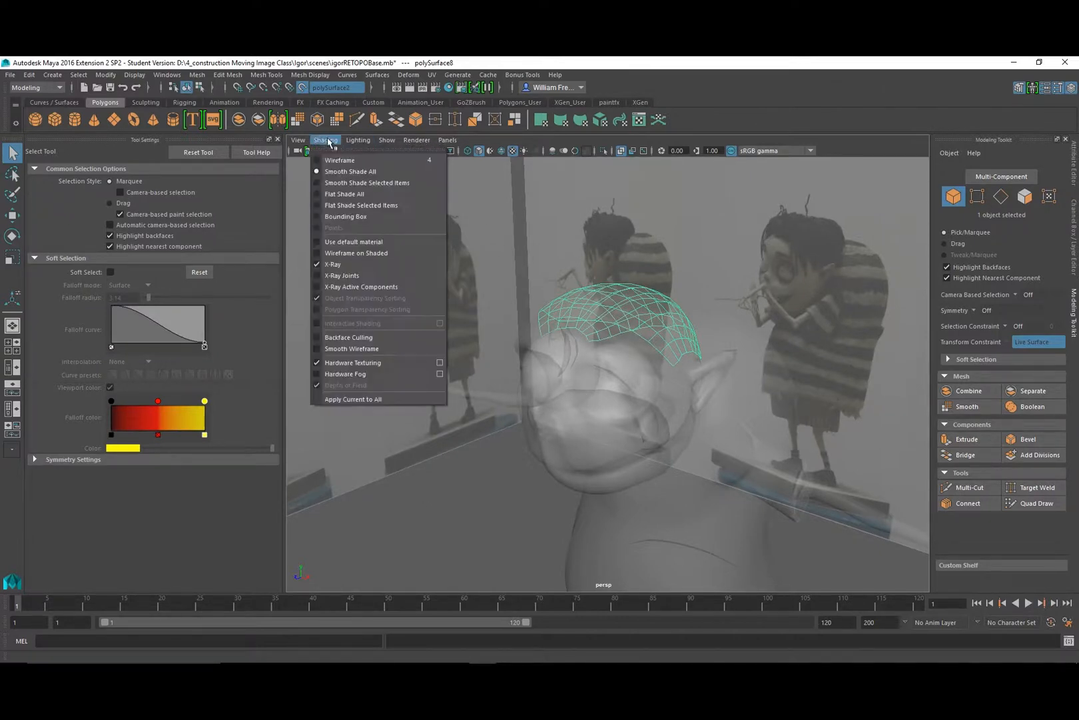
{"action": "left_click", "coordinate": [337, 266]}
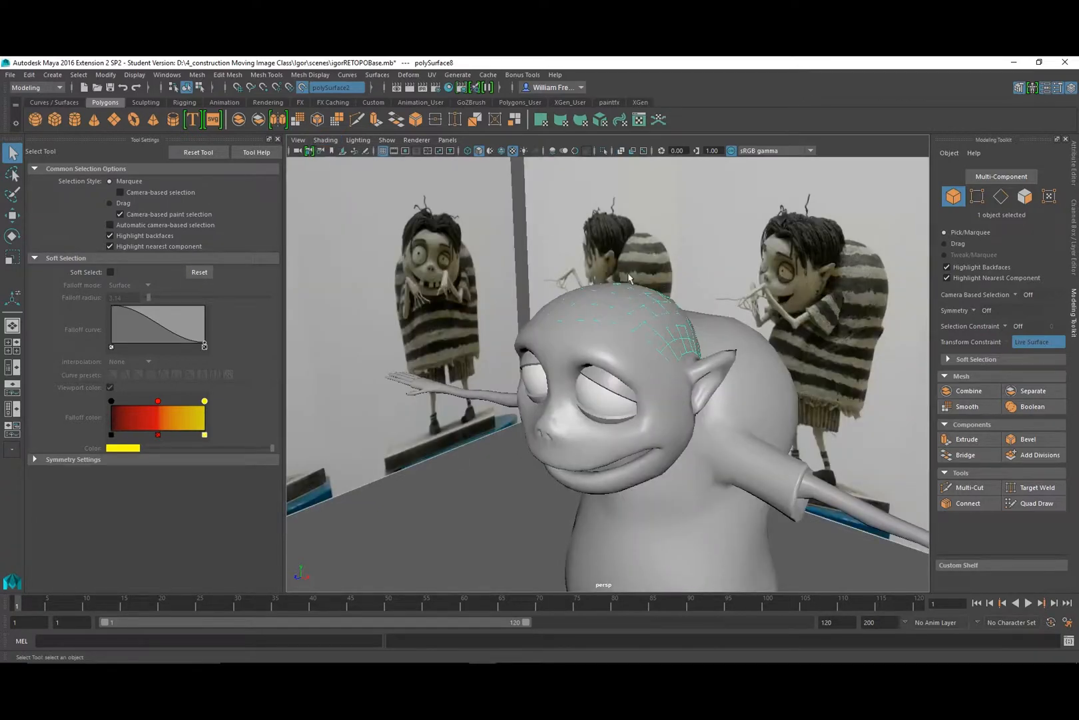
{"action": "left_click_drag", "start_coordinate": [621, 339], "coordinate": [595, 351], "text": "alt"}
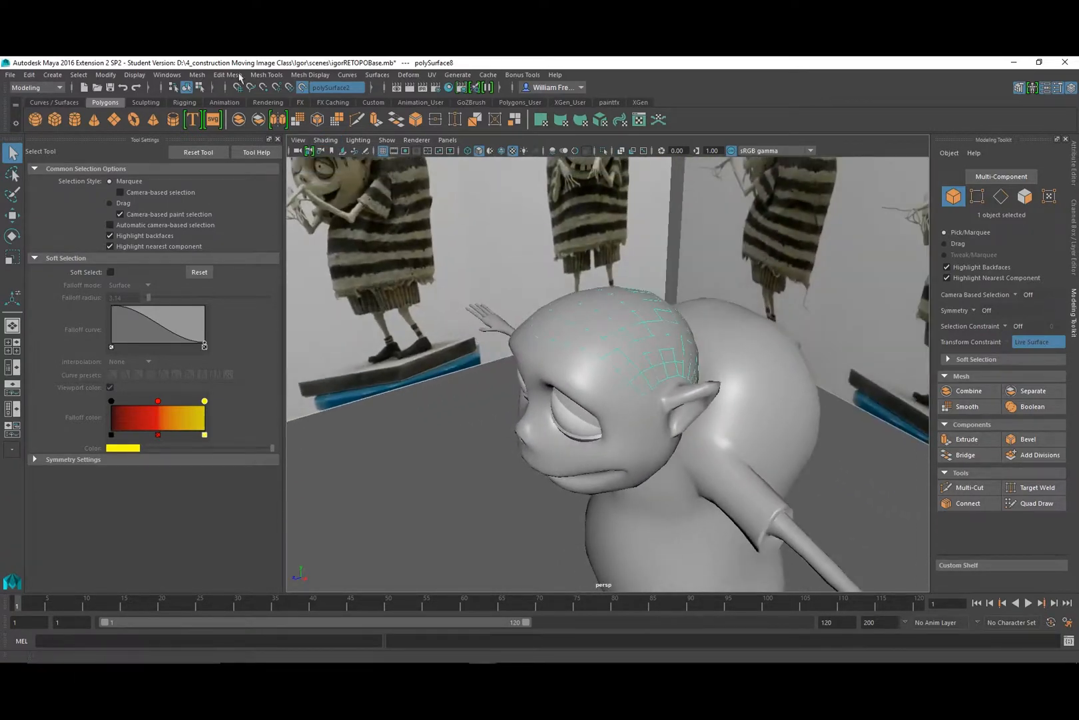
Center the pivot of the head patch mesh and activate the Move tool.
{"action": "left_click", "coordinate": [105, 76]}
{"action": "left_click", "coordinate": [137, 158]}
{"action": "left_click_drag", "start_coordinate": [587, 337], "coordinate": [650, 325], "text": "alt"}
{"action": "key", "text": "w"}
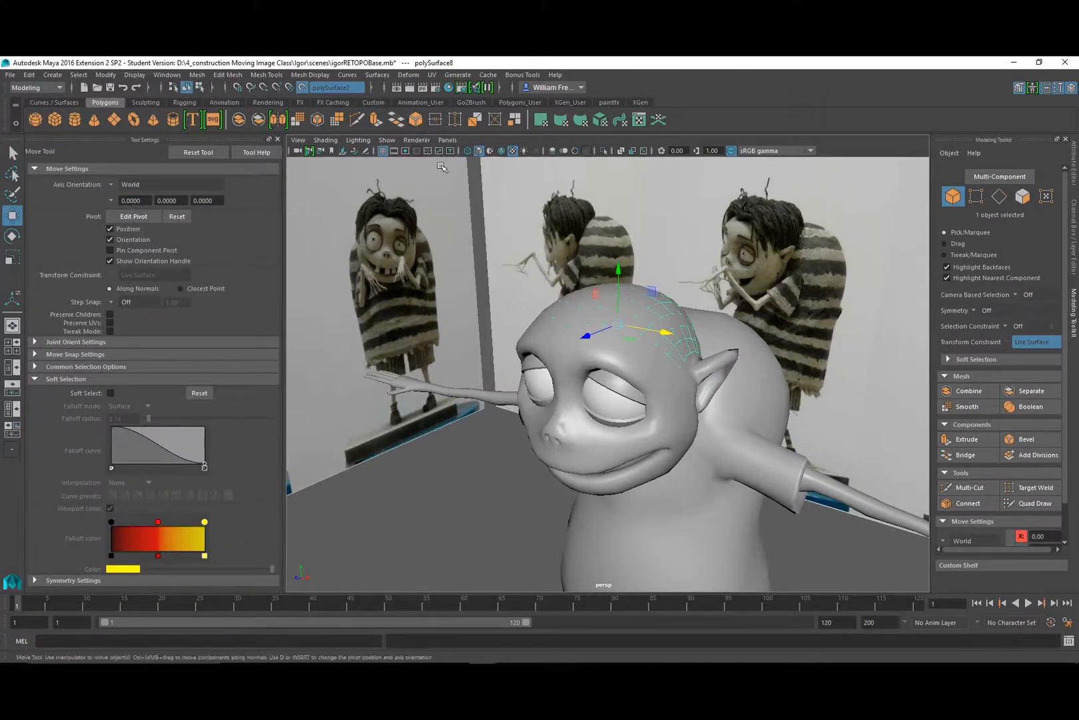
Disable the live surface while keeping the head patch mesh selected.
{"action": "left_click", "coordinate": [302, 88]}
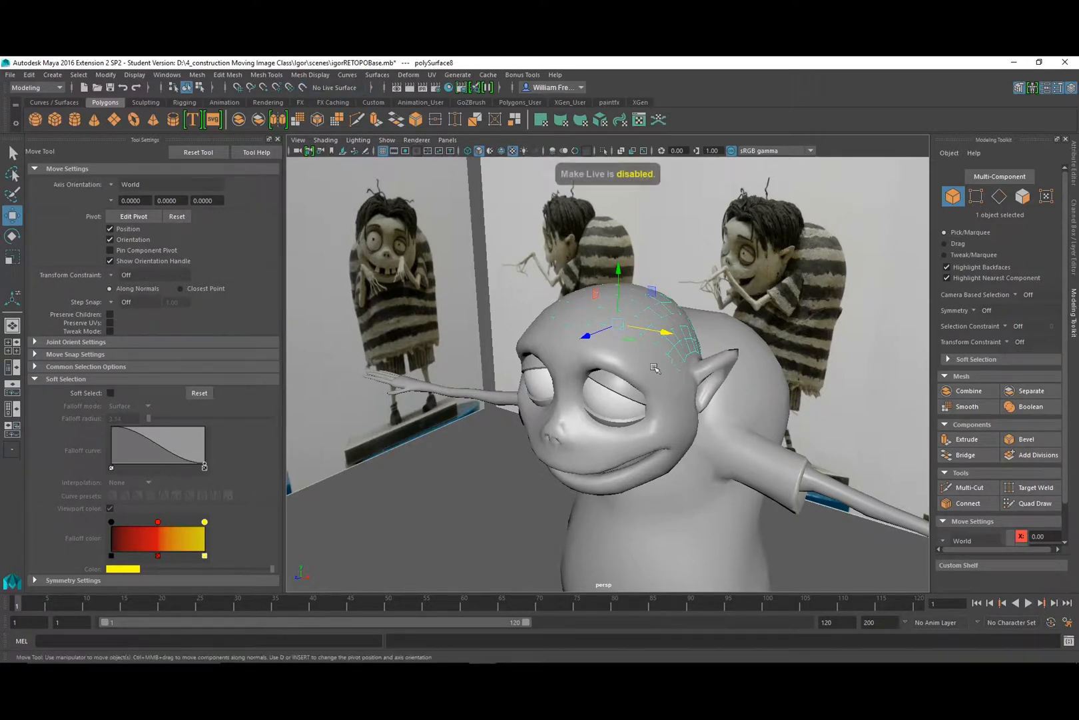
{"action": "left_click", "coordinate": [630, 371]}
{"action": "left_click", "coordinate": [653, 315]}
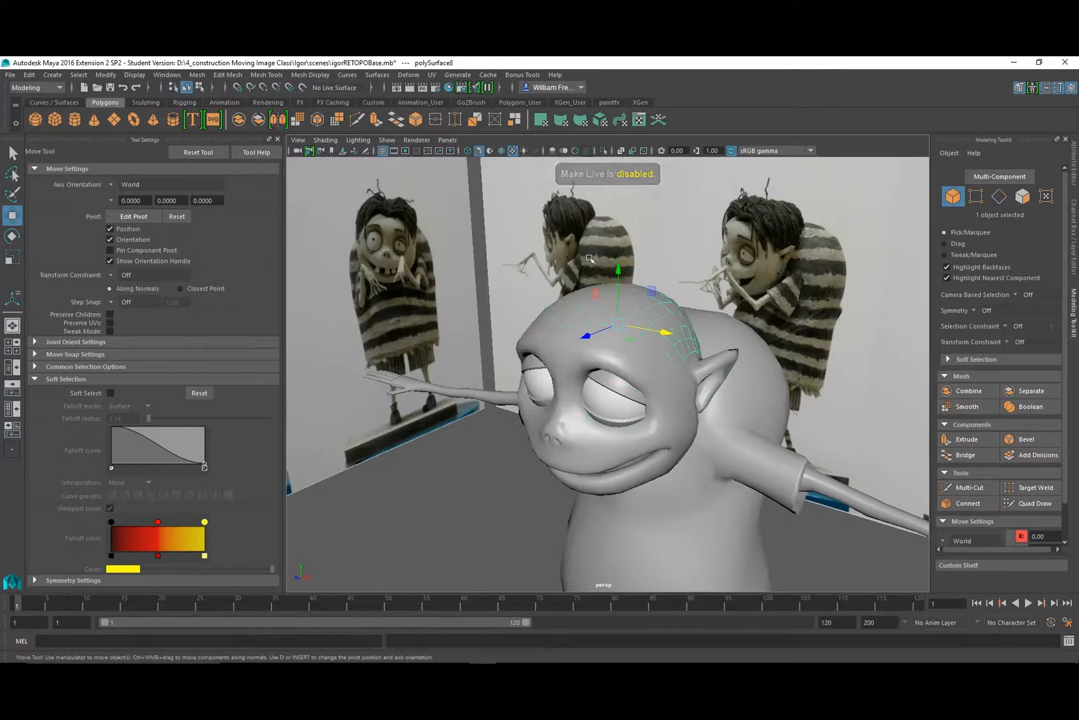
Extrude all faces of the head patch outward with a Local Translate Z of about 0.63 to form a thick cap.
{"action": "left_click", "coordinate": [227, 75]}
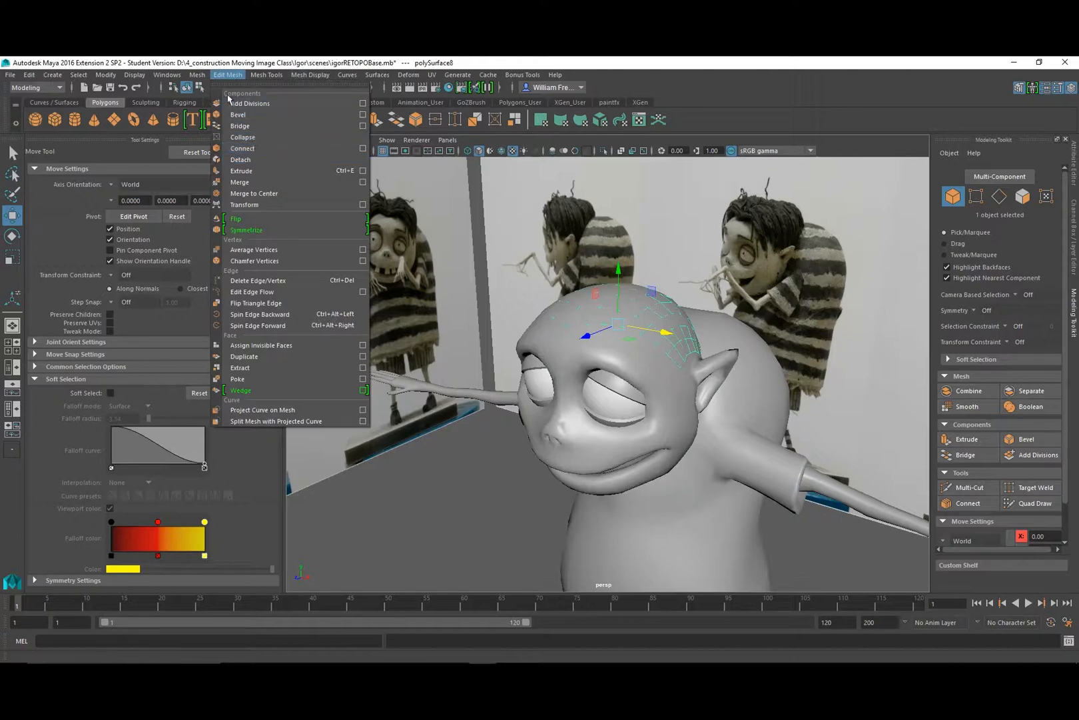
{"action": "left_click", "coordinate": [241, 171]}
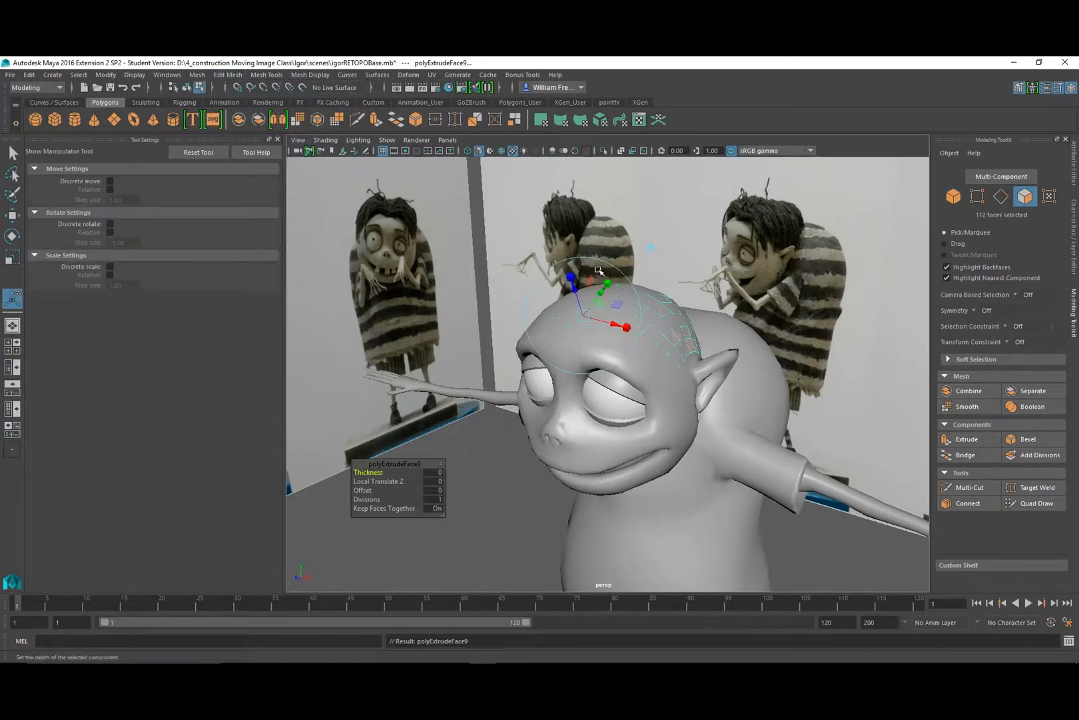
{"action": "left_click_drag", "start_coordinate": [603, 321], "coordinate": [607, 338], "text": "alt"}
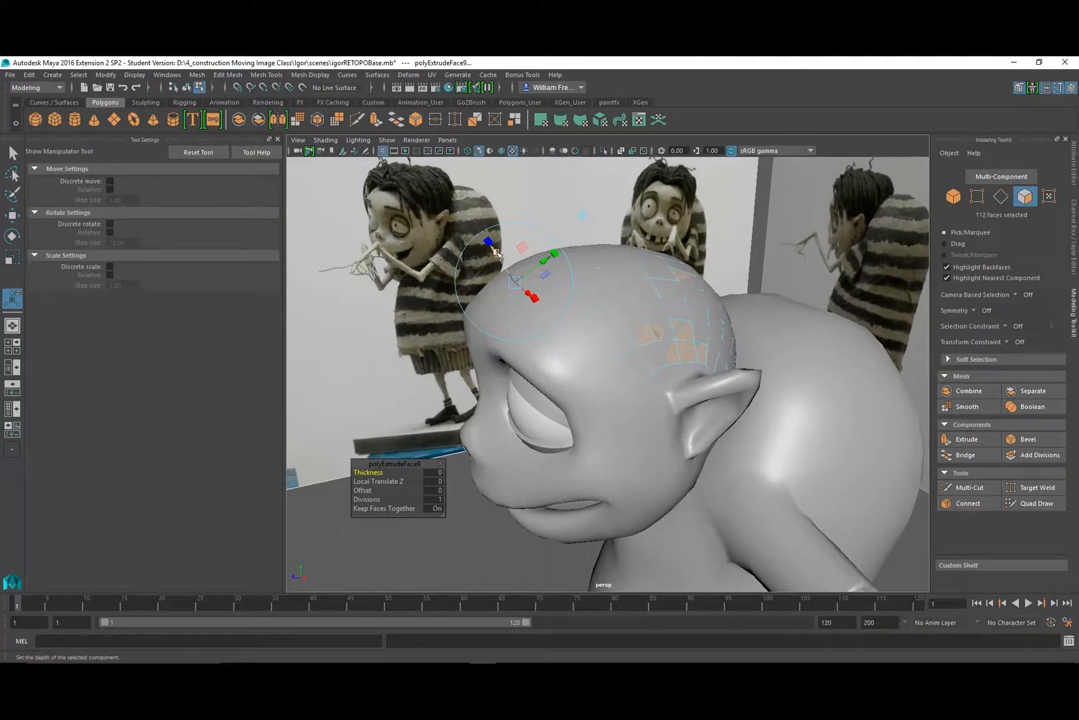
{"action": "left_click_drag", "start_coordinate": [497, 266], "coordinate": [529, 258], "text": "alt"}
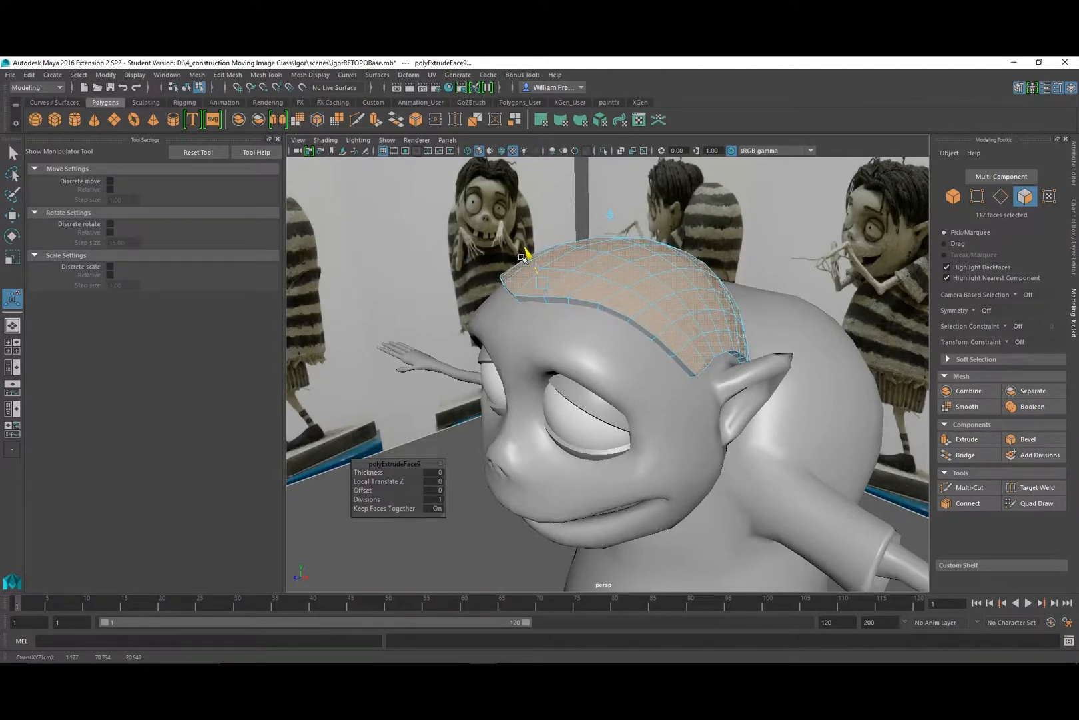
{"action": "left_click_drag", "start_coordinate": [524, 257], "coordinate": [431, 285], "text": "alt"}
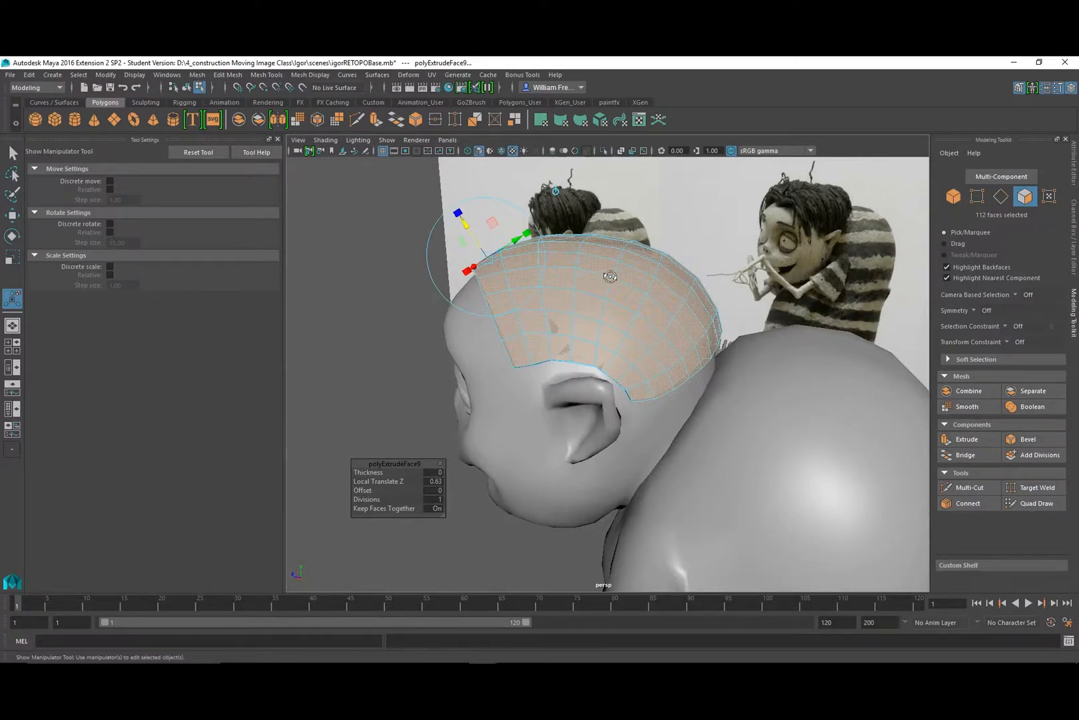
{"action": "left_click_drag", "start_coordinate": [610, 276], "coordinate": [754, 274], "text": "alt"}
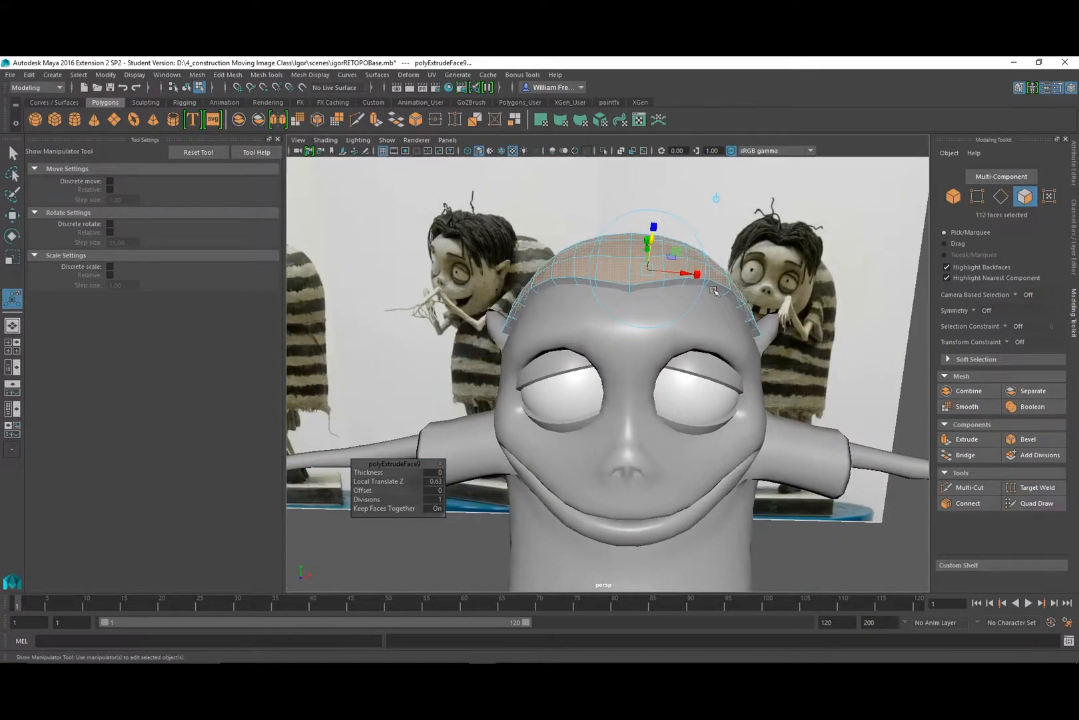
{"action": "mouse_move", "coordinate": [667, 318]}
{"action": "left_mouse_down", "text": "alt"}
{"action": "mouse_move", "coordinate": [656, 346]}
{"action": "mouse_move", "coordinate": [622, 313]}
{"action": "mouse_move", "coordinate": [652, 315]}
{"action": "left_mouse_up", "text": "alt"}
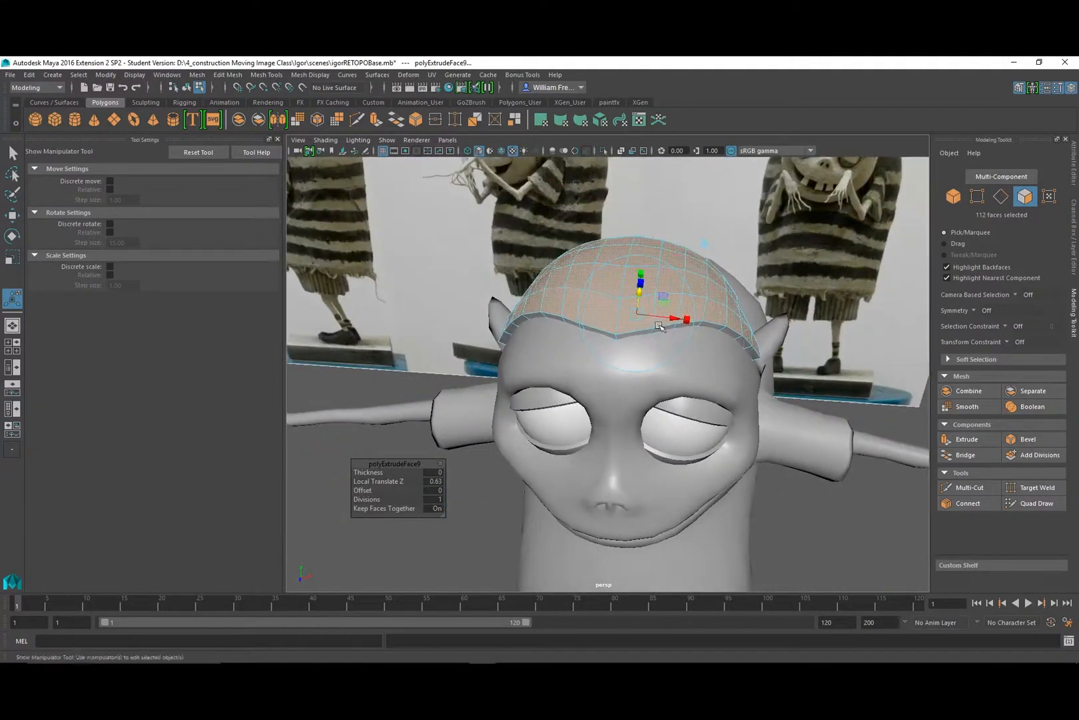
Switch the extruded cap to edge mode and select the front-to-back edge loop beside its centre line, on the character's left side.
{"action": "right_click", "coordinate": [659, 254]}
{"action": "left_click", "coordinate": [659, 223]}
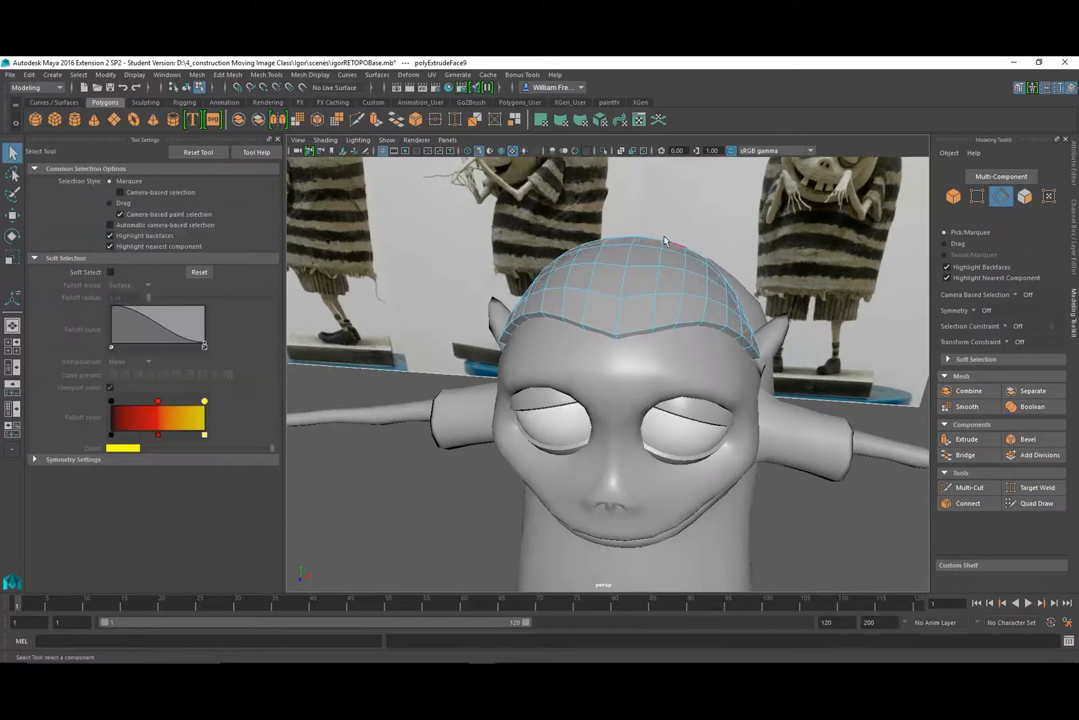
{"action": "double_click", "coordinate": [656, 313]}
{"action": "left_click_drag", "start_coordinate": [692, 294], "coordinate": [647, 293], "text": "alt"}
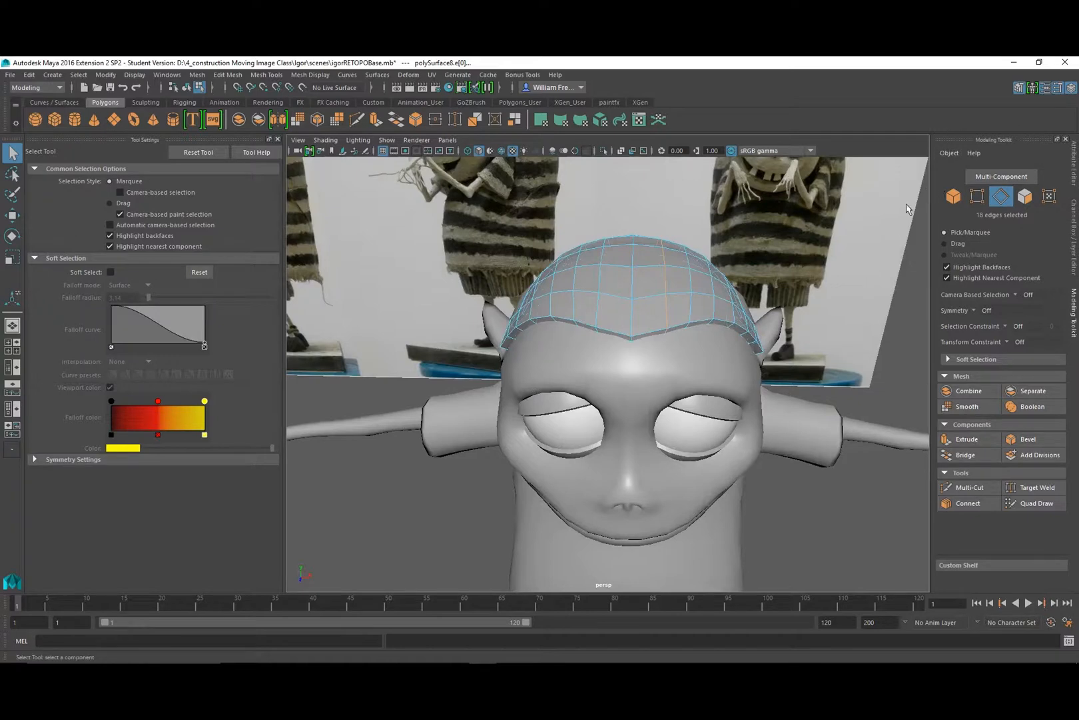
{"action": "left_click_drag", "start_coordinate": [728, 281], "coordinate": [658, 340], "text": "alt"}
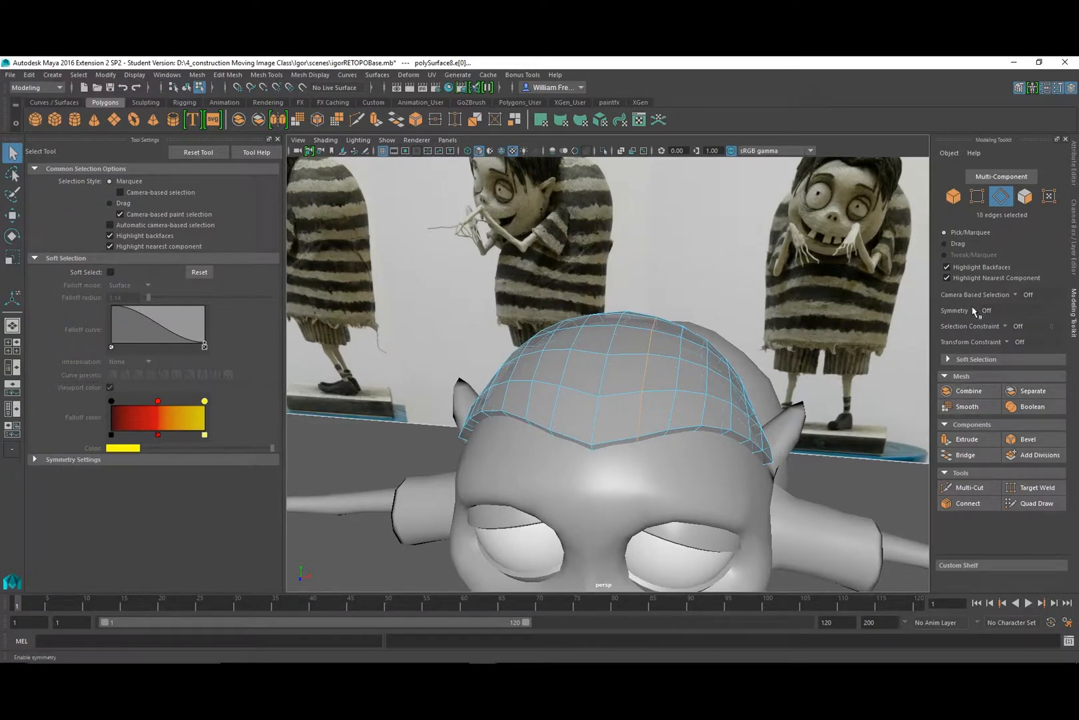
Set symmetry to Object X and select the mirrored pair of front-to-back edges beside the cap's centre line.
{"action": "left_click", "coordinate": [990, 310]}
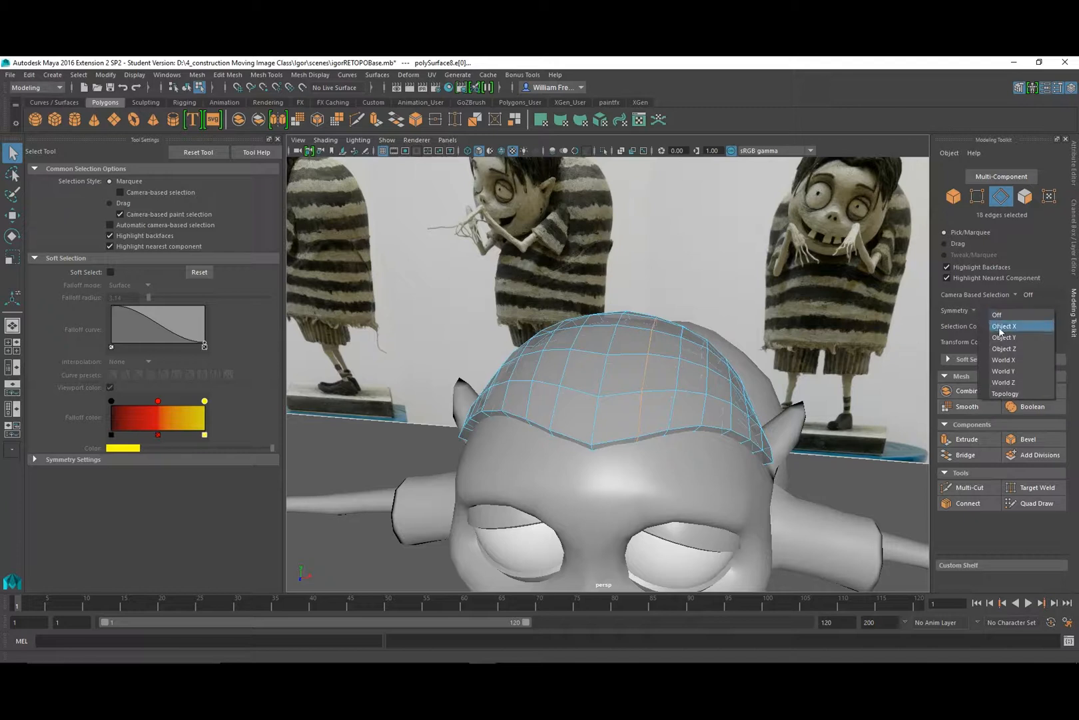
{"action": "left_click", "coordinate": [999, 326]}
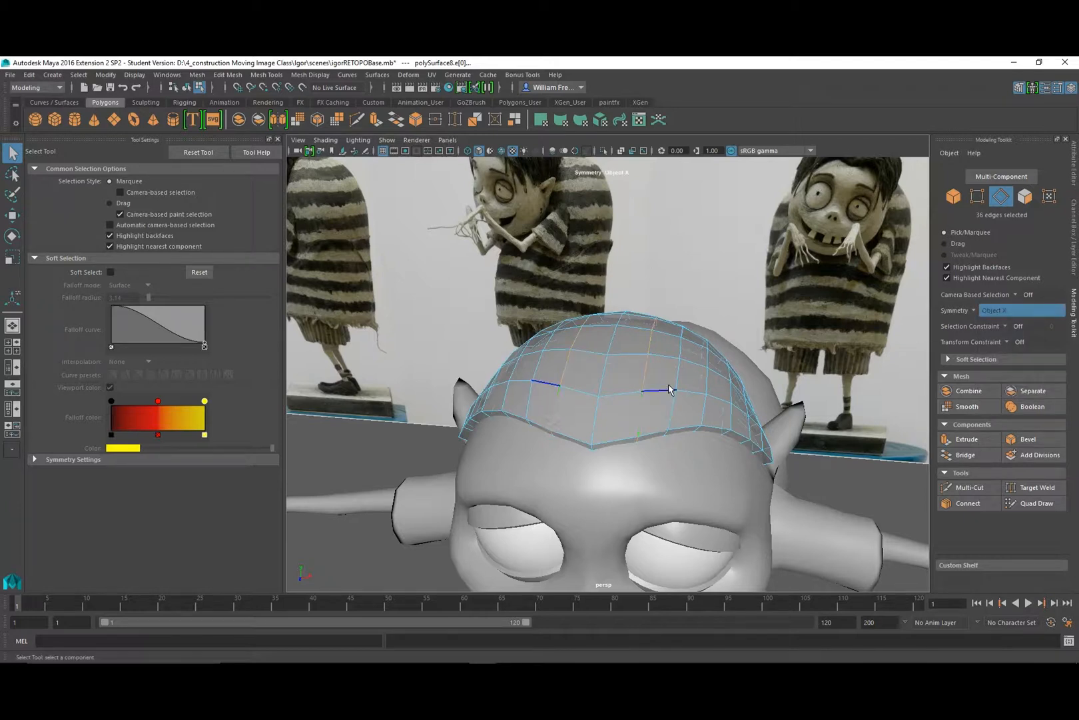
{"action": "left_click", "coordinate": [648, 385]}
Try the Border selection constraint on the cap's edges, return the cap to edge mode and set the constraint back to Off.
{"action": "left_click", "coordinate": [1009, 326]}
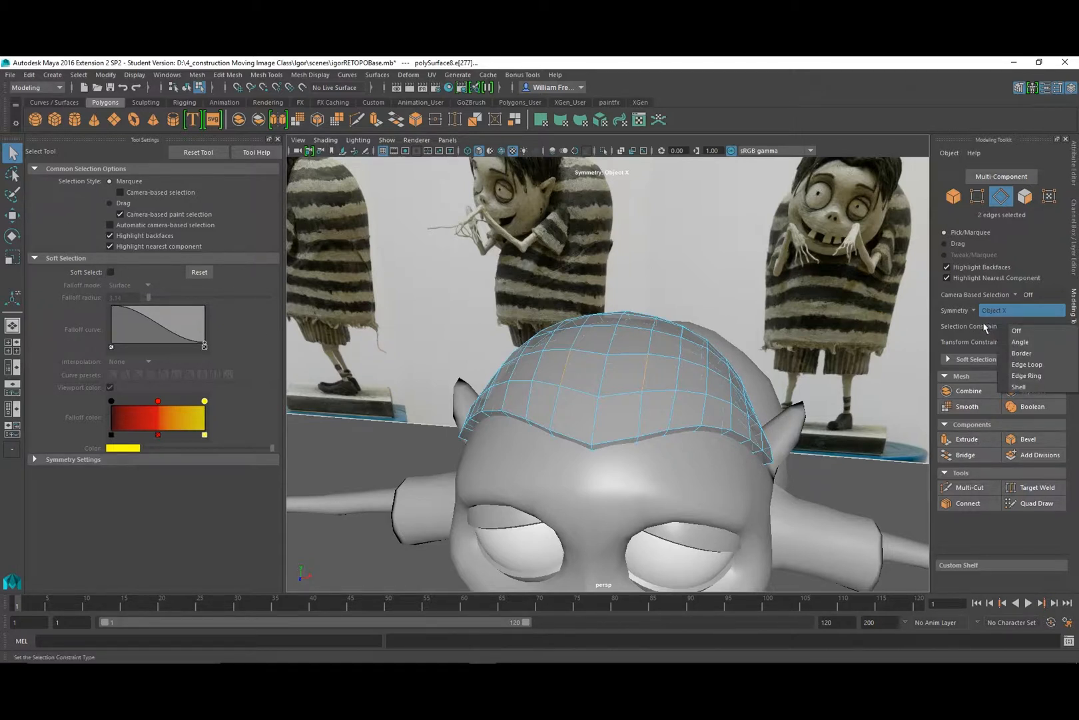
{"action": "left_click", "coordinate": [1010, 328]}
{"action": "left_click", "coordinate": [1006, 325]}
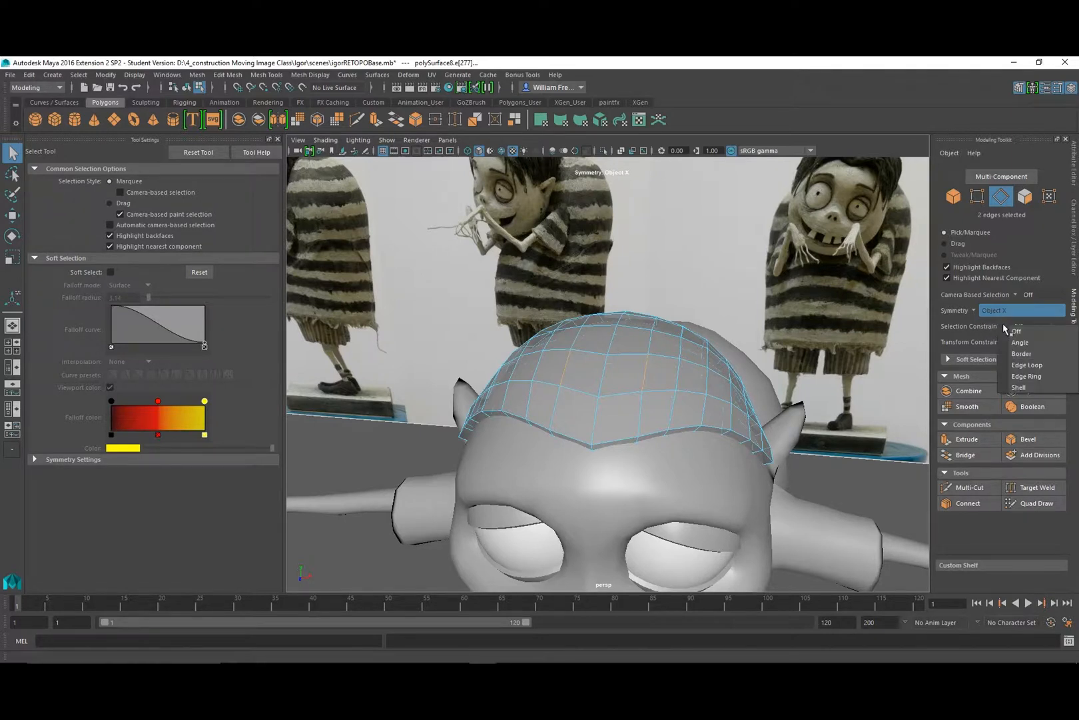
{"action": "left_click", "coordinate": [1028, 354]}
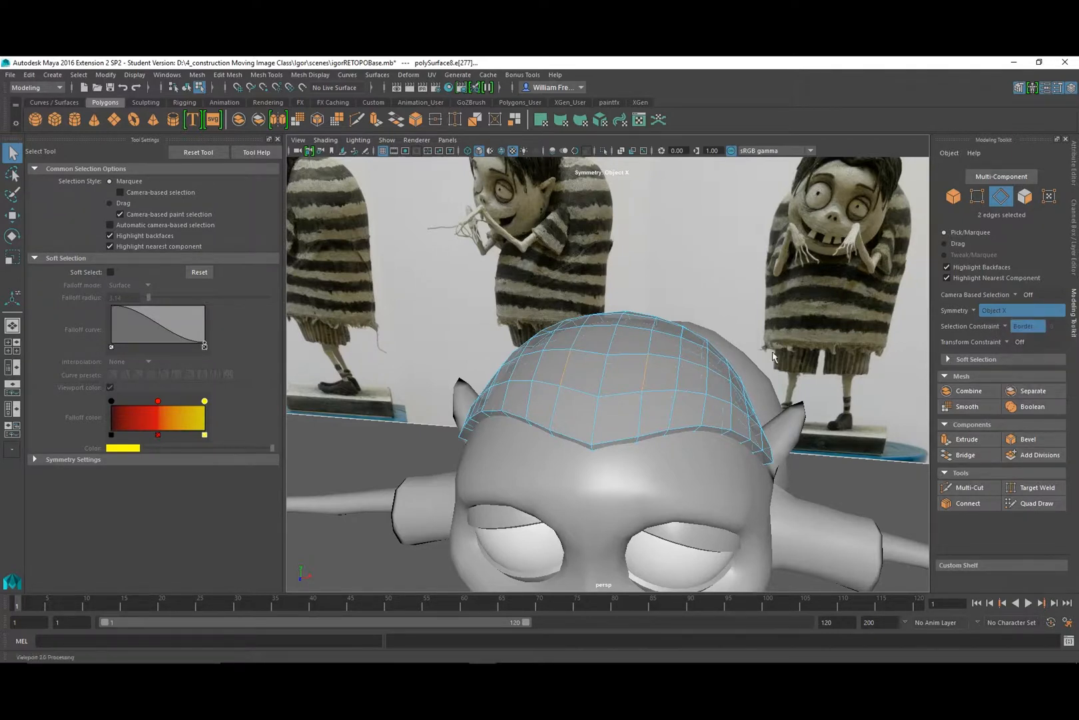
{"action": "left_click", "coordinate": [647, 374]}
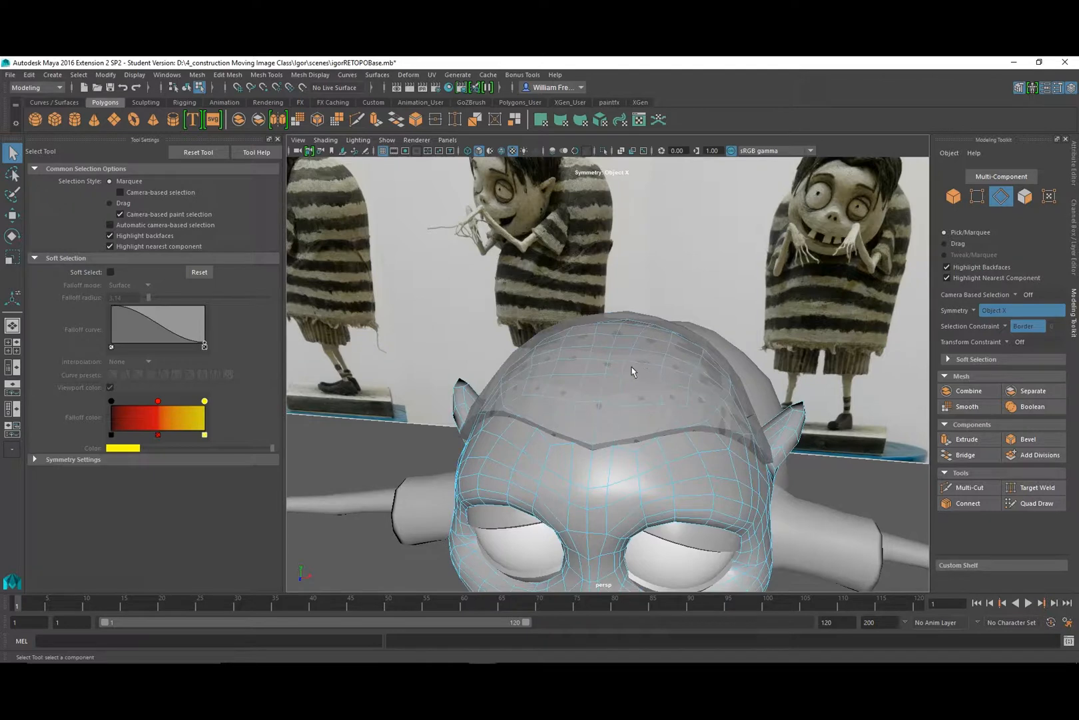
{"action": "right_click_drag", "start_coordinate": [678, 390], "coordinate": [723, 324]}
{"action": "left_click", "coordinate": [652, 377]}
{"action": "right_click_drag", "start_coordinate": [647, 339], "coordinate": [648, 372]}
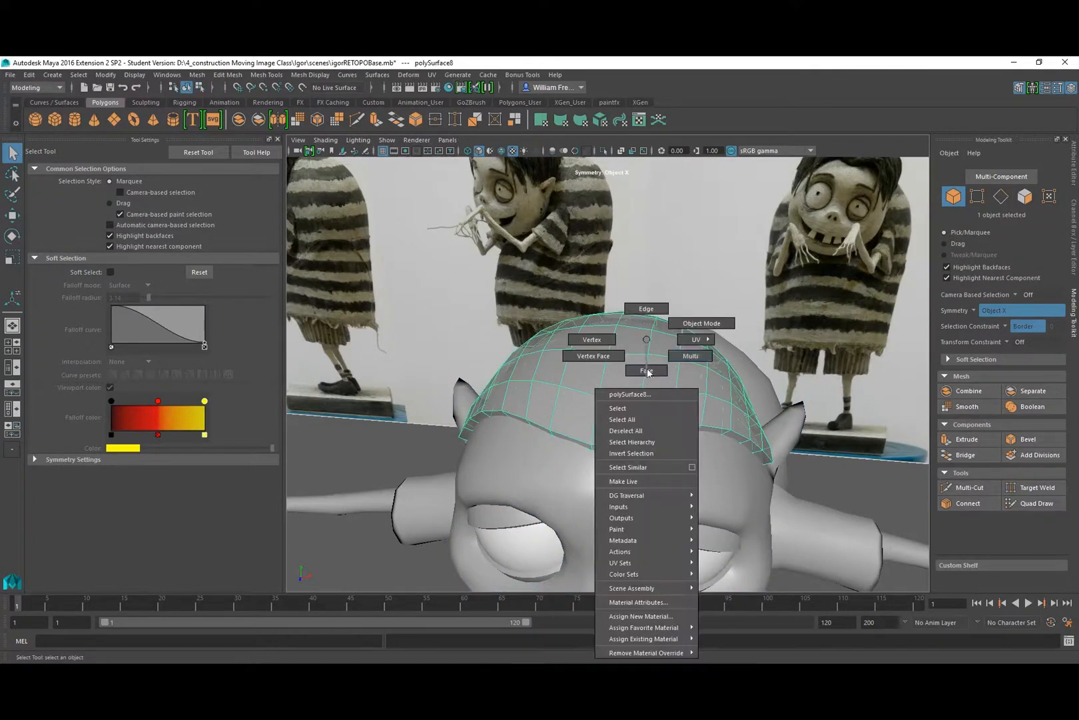
{"action": "right_click_drag", "start_coordinate": [653, 311], "coordinate": [654, 311]}
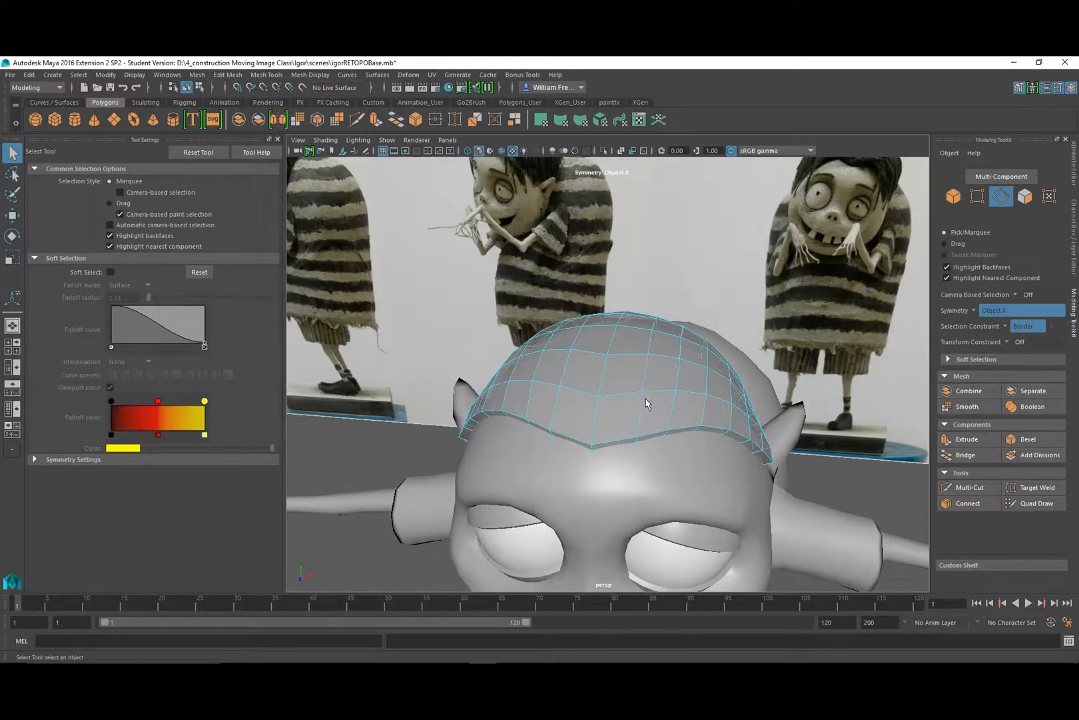
{"action": "left_click_drag", "start_coordinate": [646, 403], "coordinate": [614, 374], "text": "alt"}
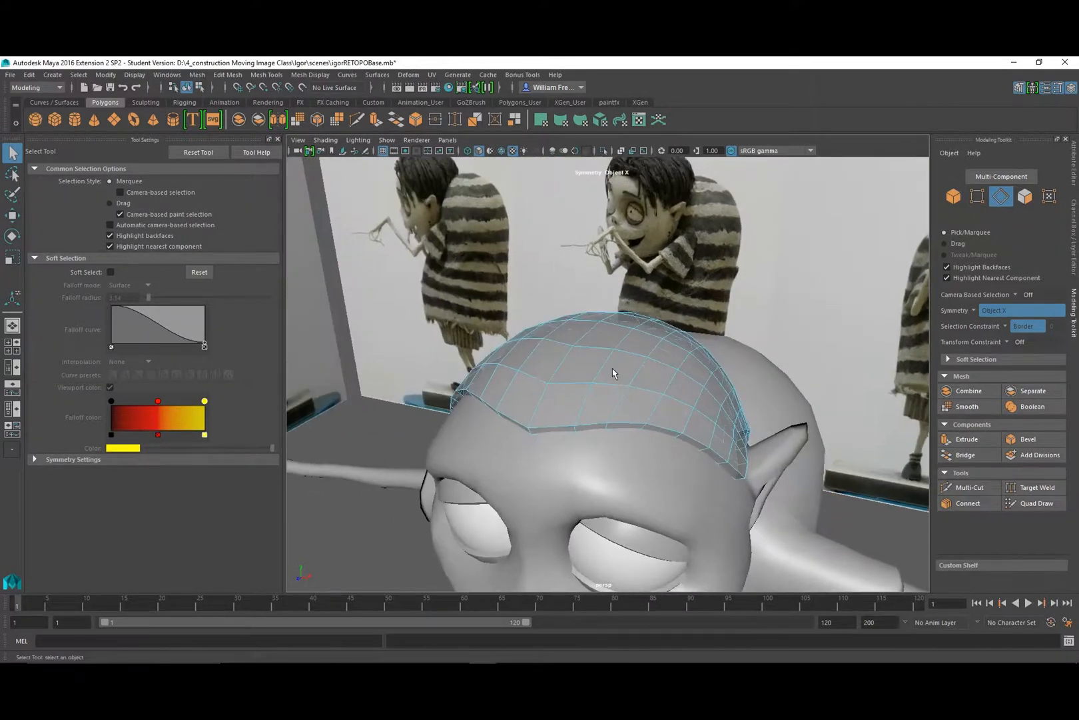
{"action": "left_click", "coordinate": [1019, 327]}
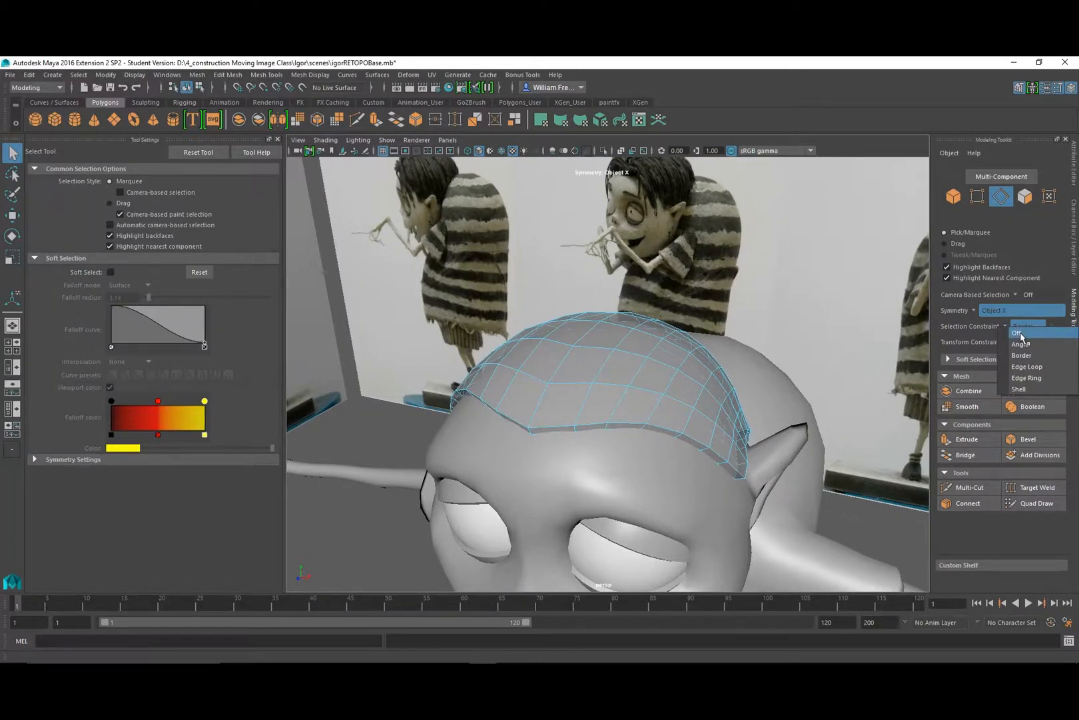
{"action": "left_click", "coordinate": [1016, 333]}
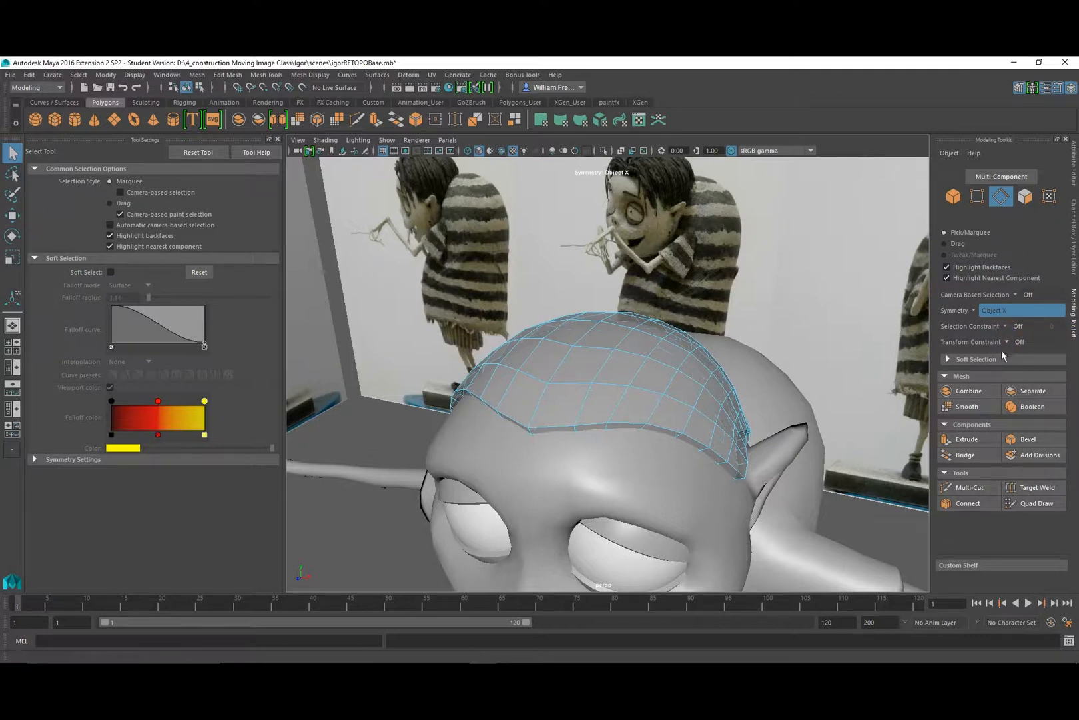
Select the mirrored edge pair beside the cap's centre line, activate the Move tool and expand its symmetry settings.
{"action": "left_click", "coordinate": [949, 360]}
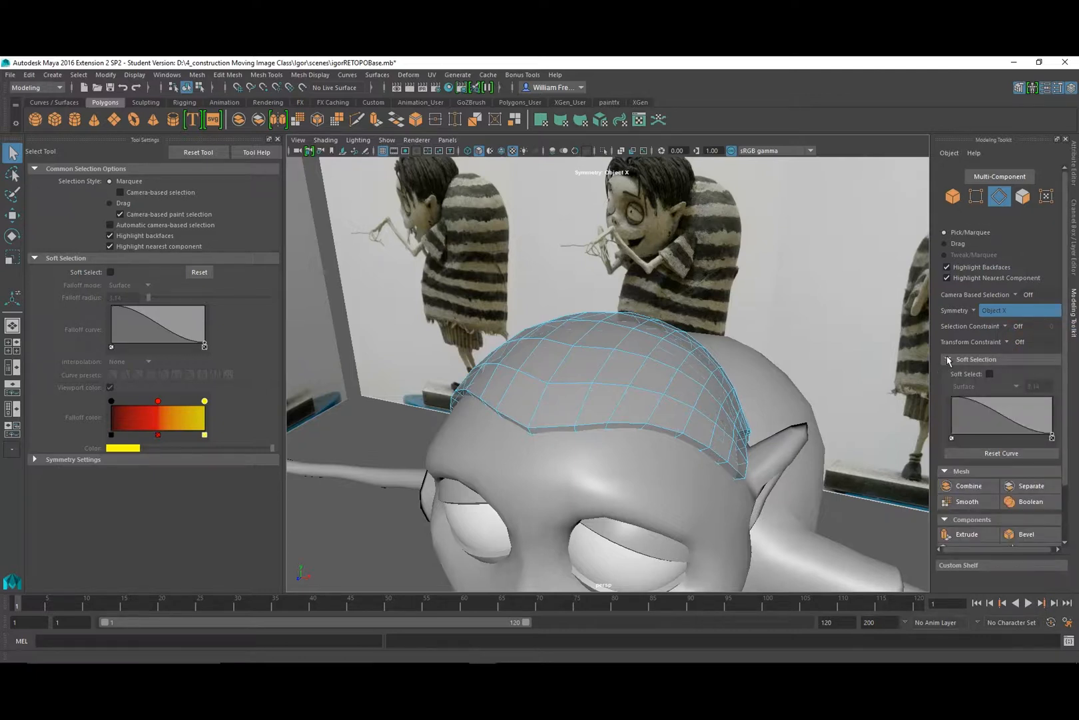
{"action": "left_click", "coordinate": [949, 359]}
{"action": "left_click", "coordinate": [594, 378]}
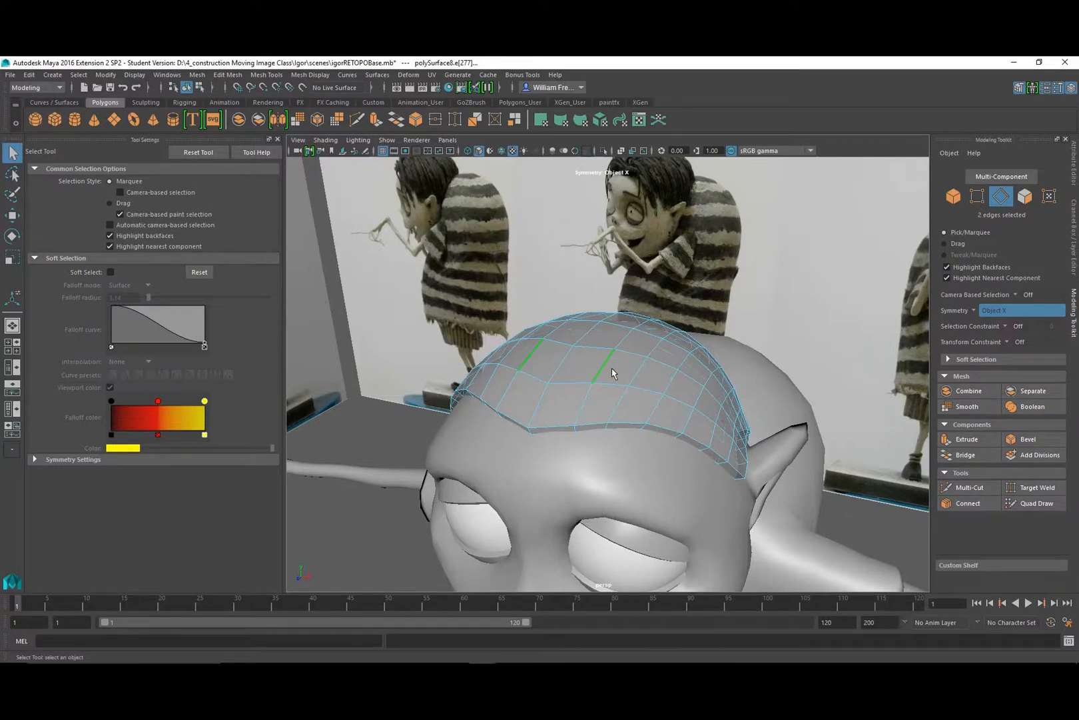
{"action": "key", "text": "w"}
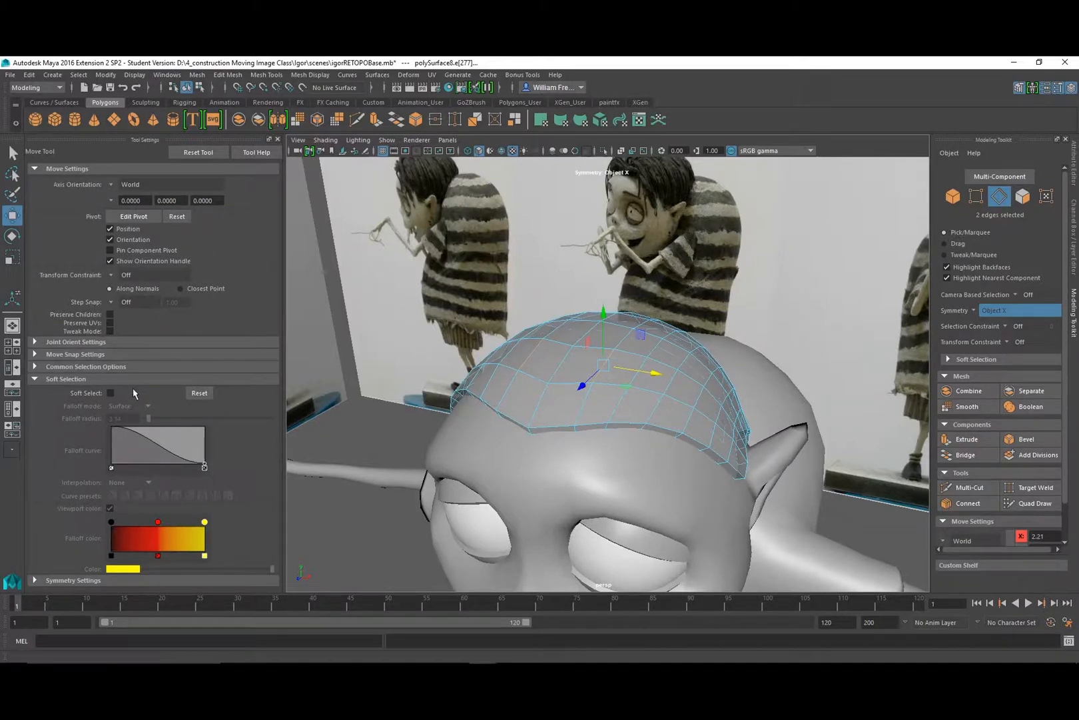
{"action": "left_click", "coordinate": [35, 579]}
{"action": "scroll", "coordinate": [89, 525], "scroll_direction": "down", "scroll_amount": 2}
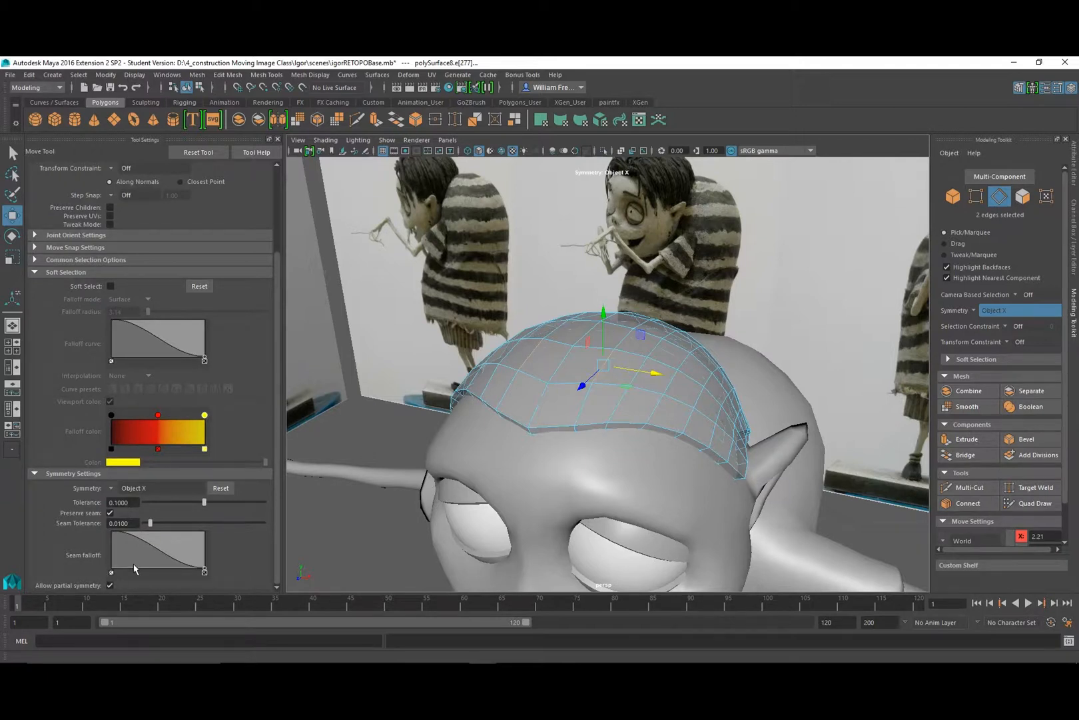
{"action": "scroll", "coordinate": [121, 360], "scroll_direction": "up", "scroll_amount": 2}
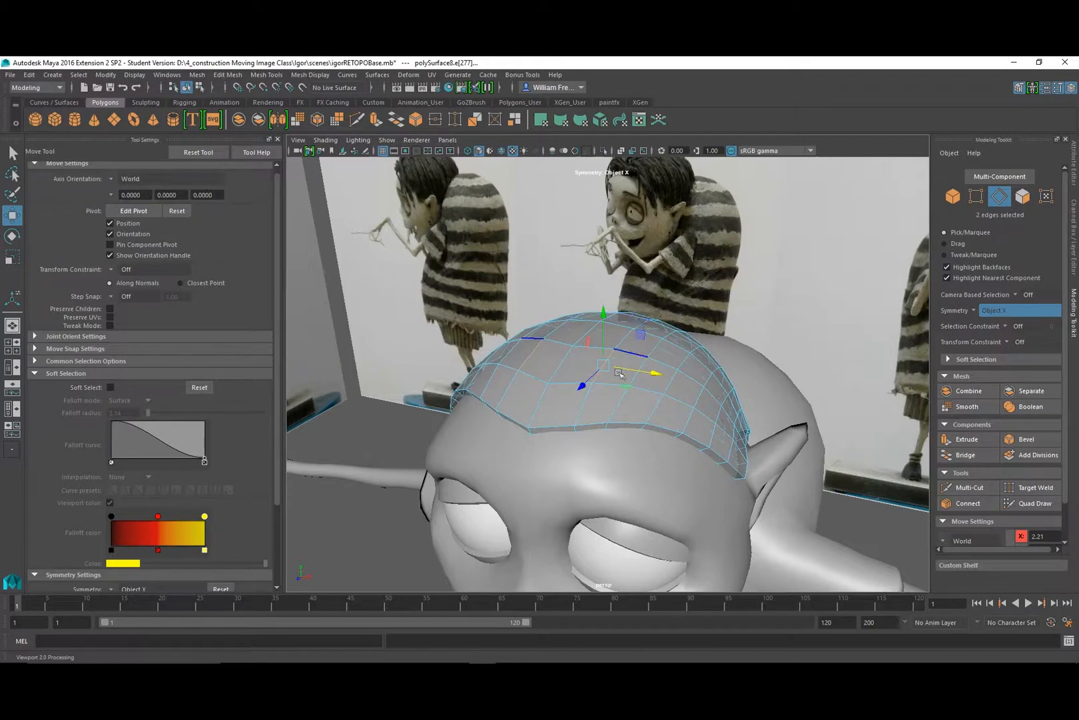
{"action": "left_click", "coordinate": [586, 404]}
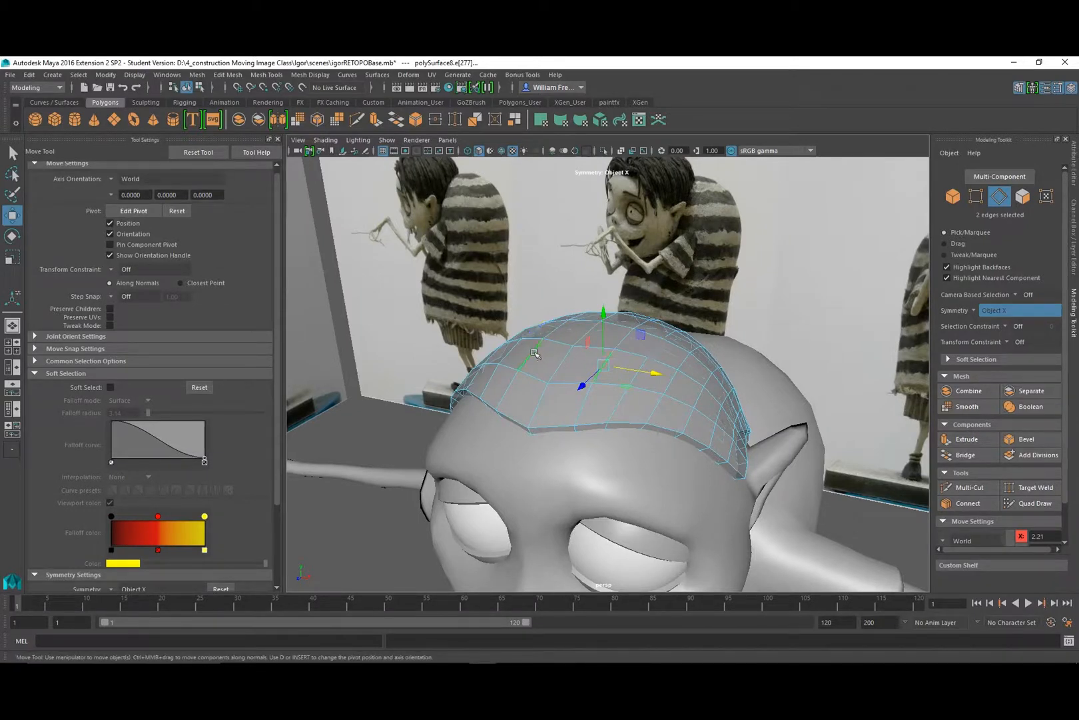
Enable soft selection for the Move tool and set its falloff mode to Volume.
{"action": "left_click", "coordinate": [111, 387]}
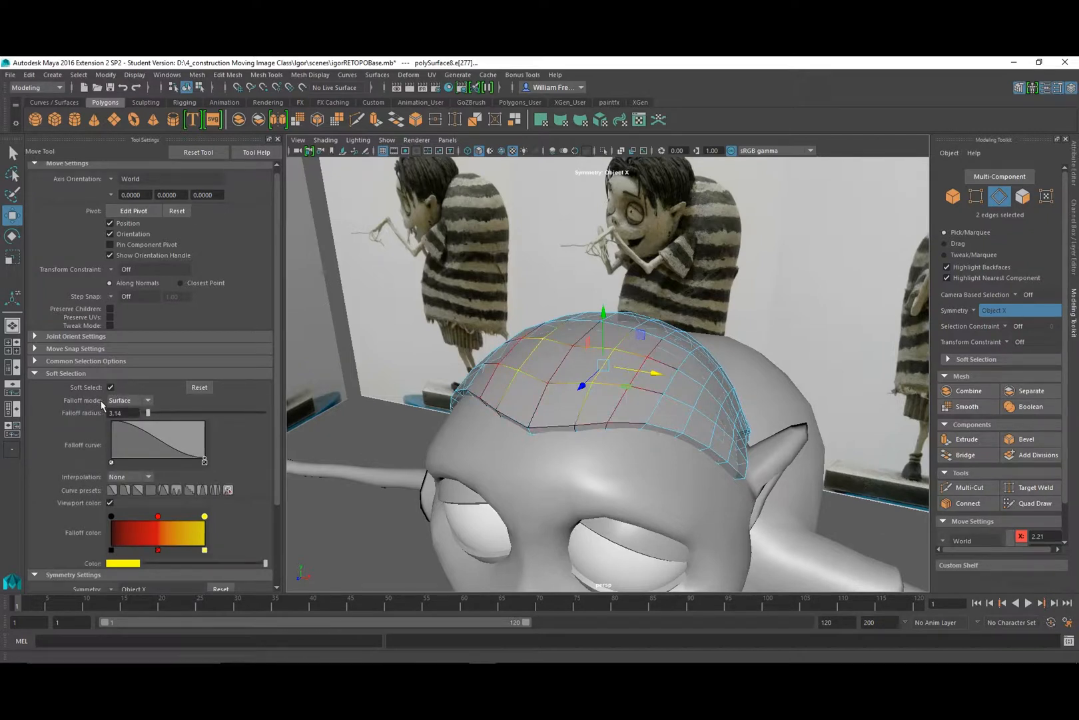
{"action": "left_click", "coordinate": [148, 401]}
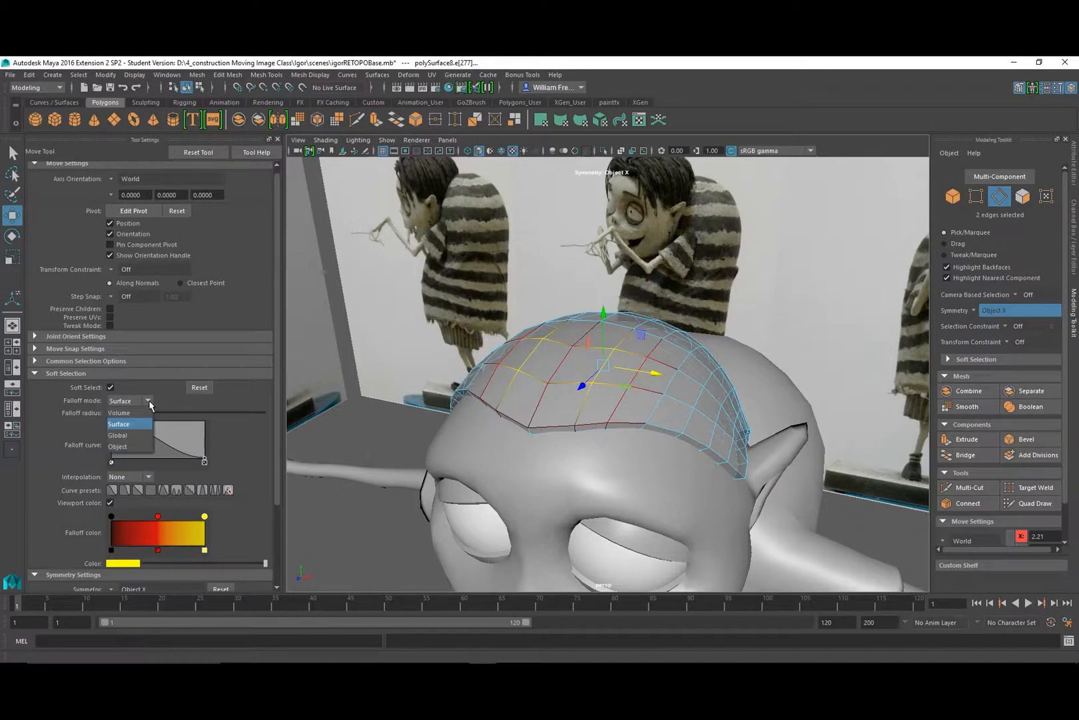
{"action": "left_click", "coordinate": [122, 412]}
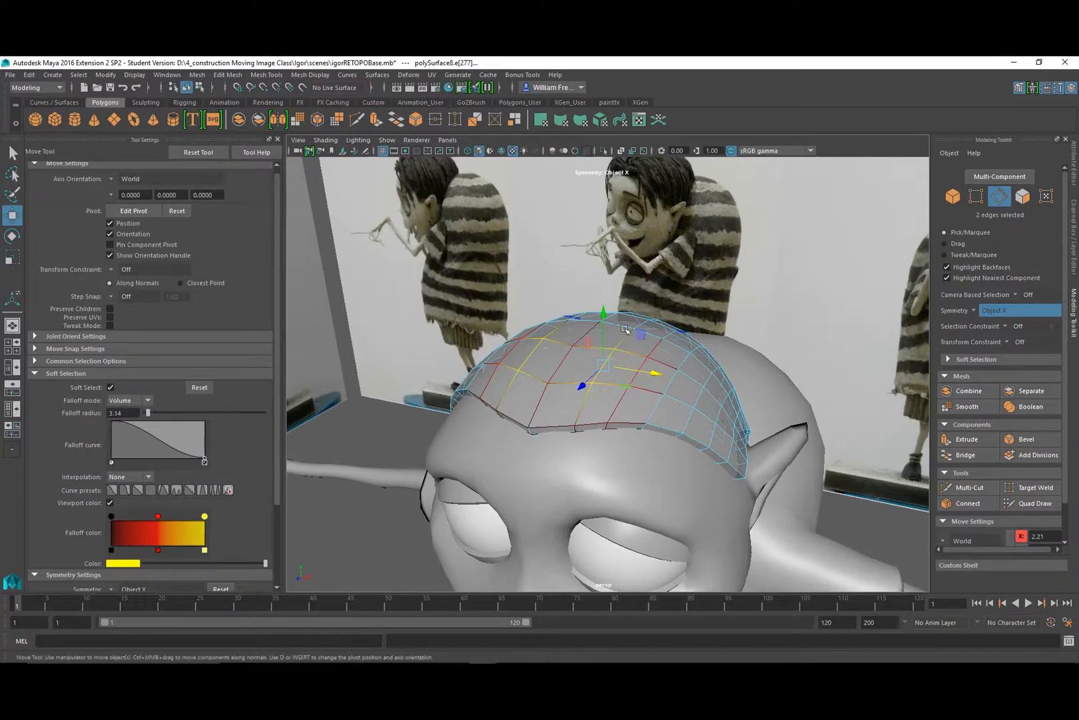
Try raising the mirrored front edge pair at the hairline with Volume falloff, and undo the move.
{"action": "left_click", "coordinate": [580, 413]}
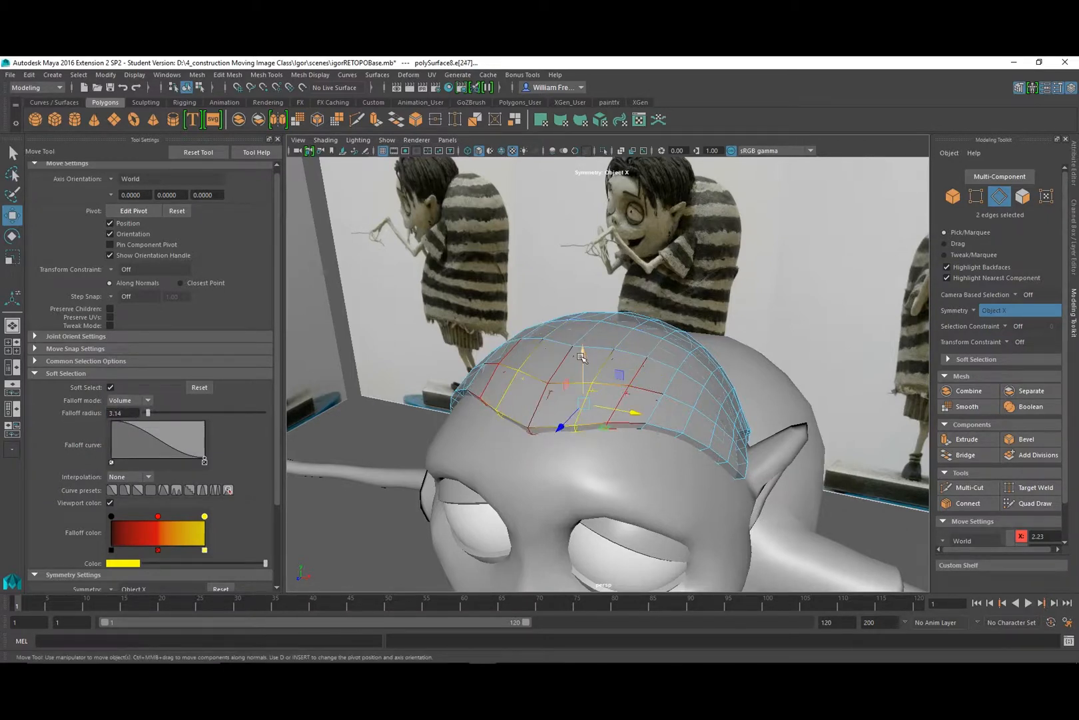
{"action": "left_click_drag", "start_coordinate": [581, 357], "coordinate": [582, 333]}
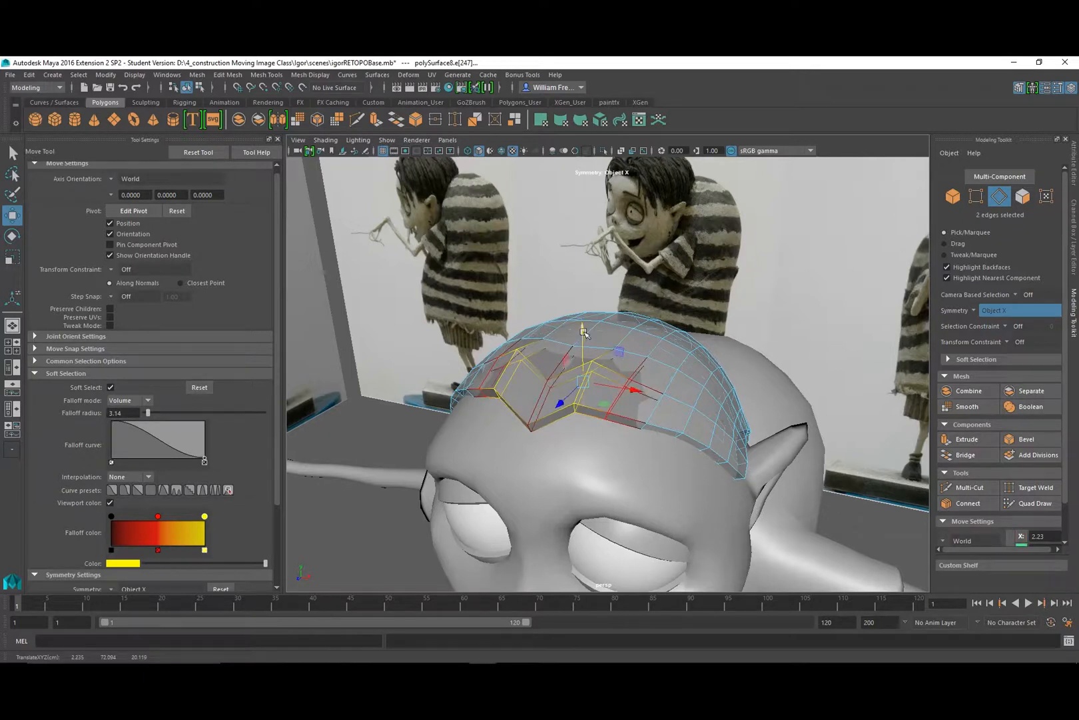
{"action": "key", "text": "ctrl+z"}
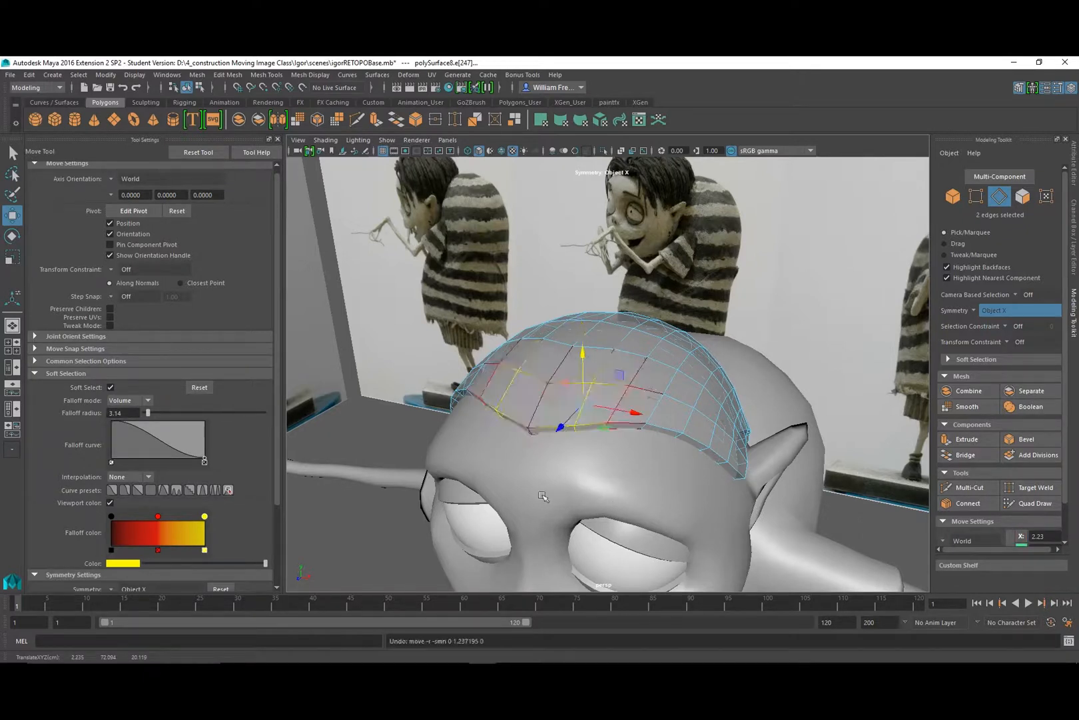
Set the soft selection falloff mode to Surface and switch the cap to vertex mode.
{"action": "left_click", "coordinate": [127, 400]}
{"action": "left_click", "coordinate": [133, 424]}
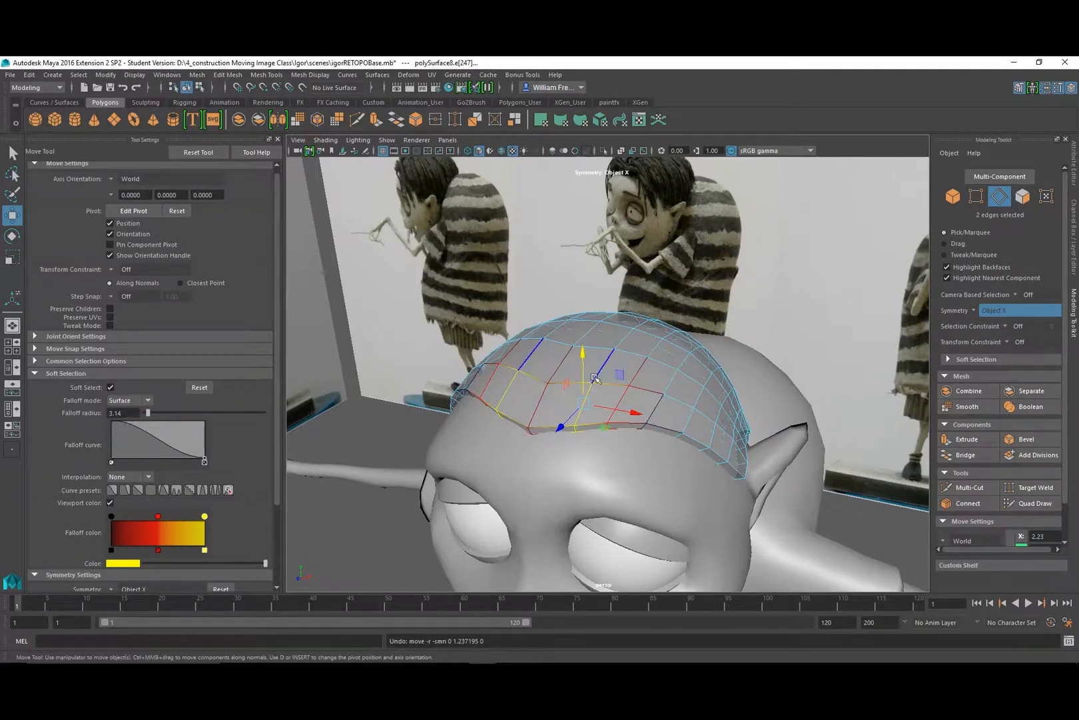
{"action": "left_click", "coordinate": [586, 402]}
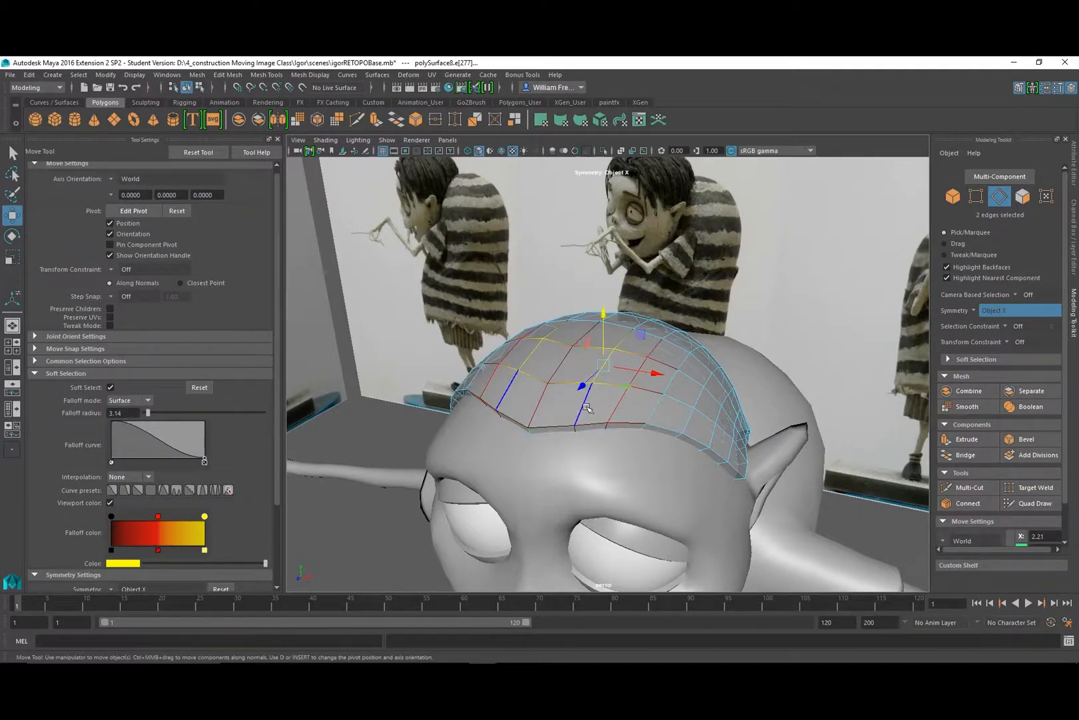
{"action": "right_click_drag", "start_coordinate": [586, 408], "coordinate": [541, 343]}
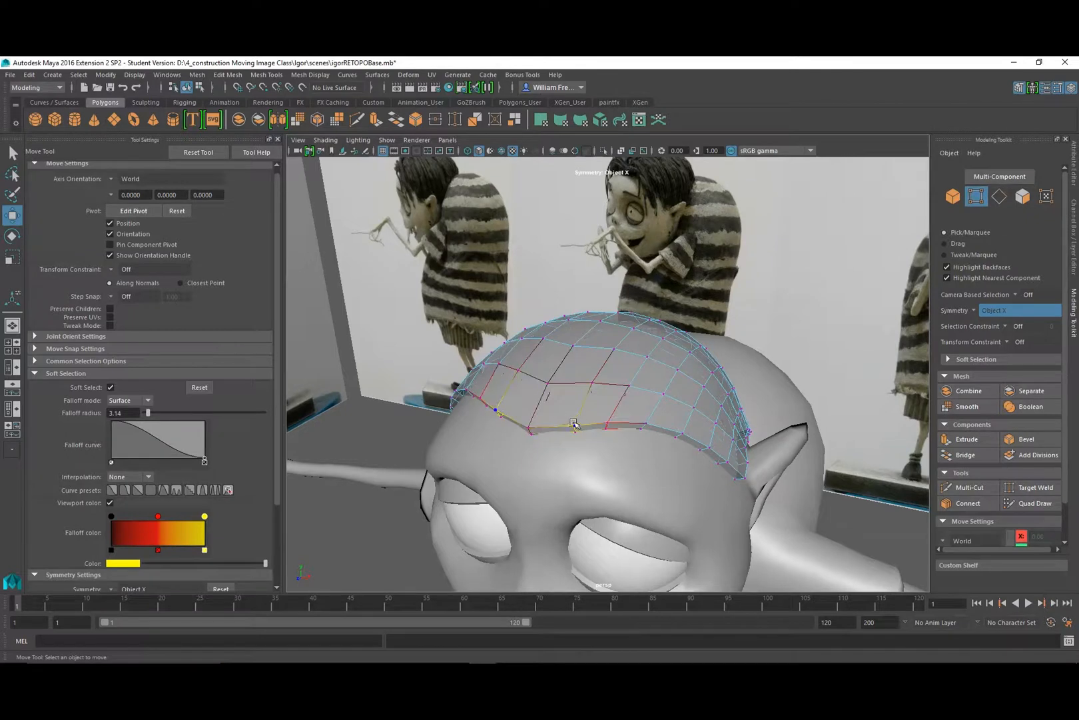
Try raising the mirrored vertex pair on the front hairline, and undo the move.
{"action": "left_click", "coordinate": [574, 426]}
{"action": "left_click_drag", "start_coordinate": [571, 377], "coordinate": [571, 372]}
{"action": "key", "text": "ctrl+z"}
Raise the first two mirrored vertex pairs behind the front hairline, beside the cap's centre line.
{"action": "left_click", "coordinate": [591, 383]}
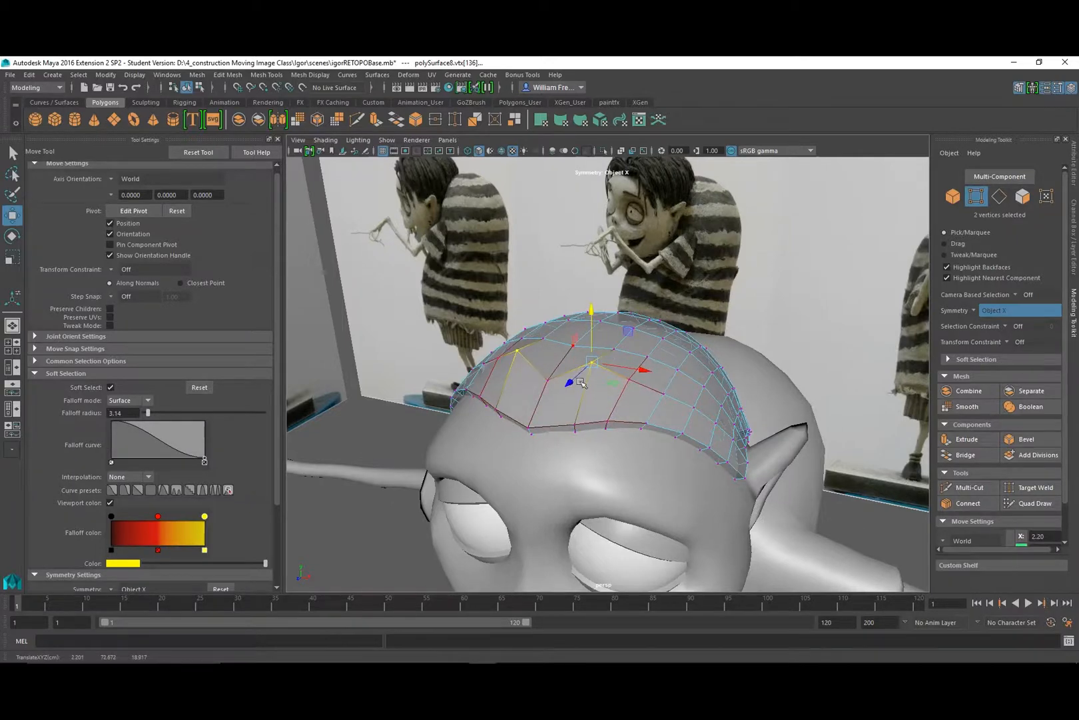
{"action": "left_click_drag", "start_coordinate": [587, 363], "coordinate": [539, 360], "text": "alt"}
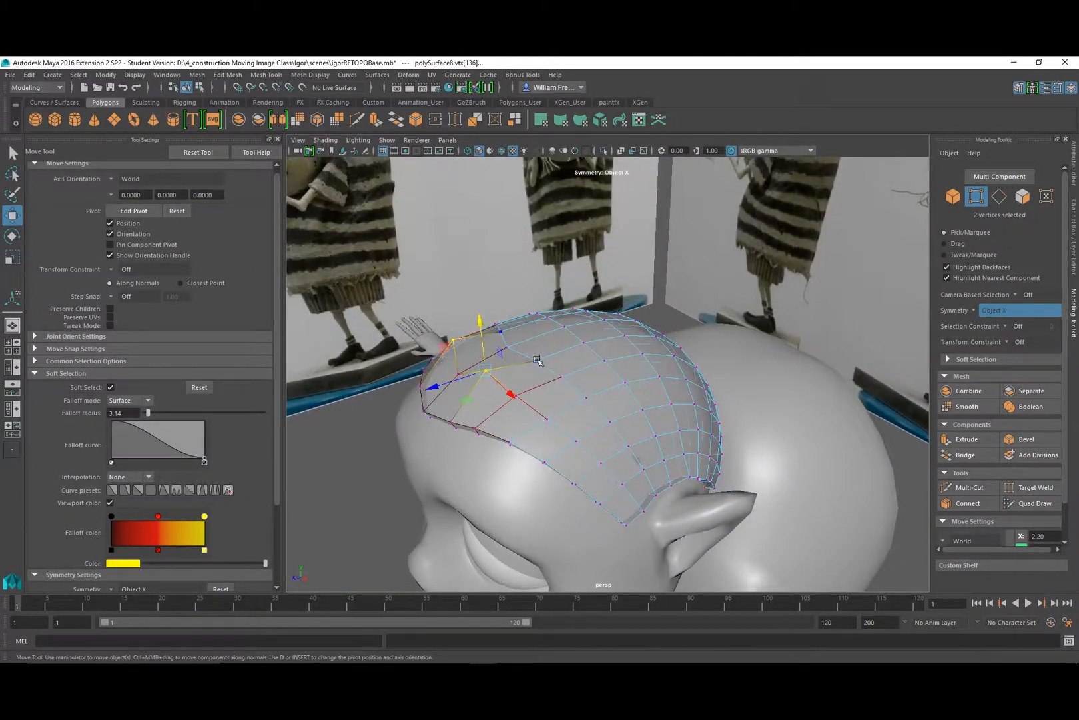
{"action": "left_click", "coordinate": [536, 361]}
{"action": "left_click_drag", "start_coordinate": [533, 315], "coordinate": [533, 298]}
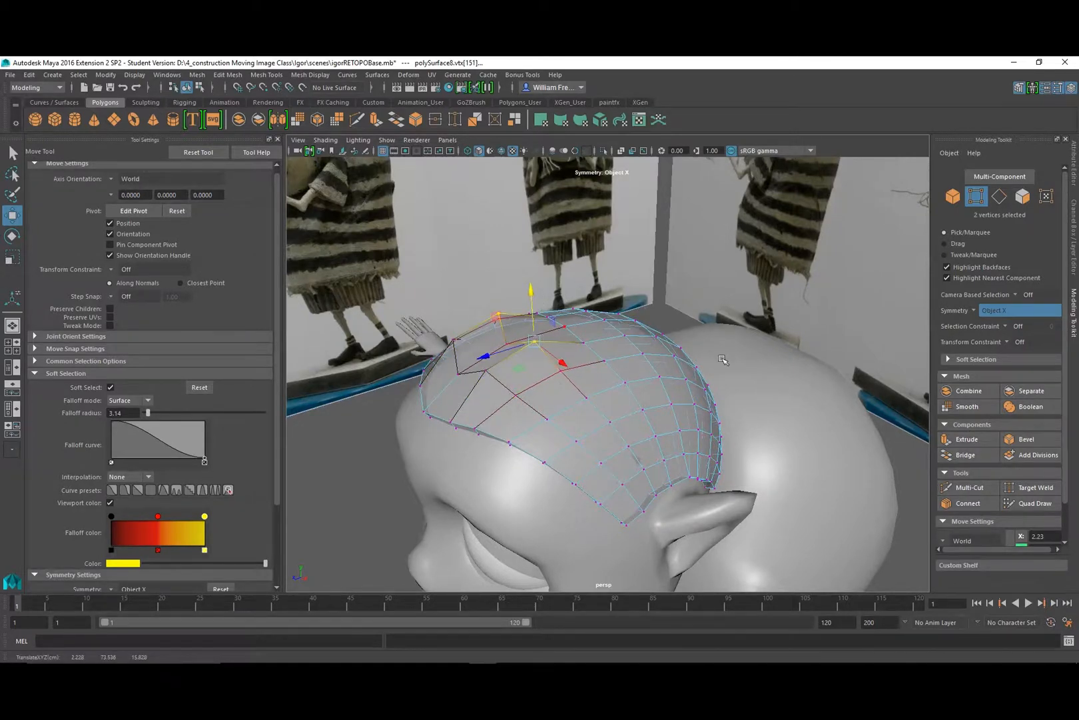
Raise the next mirrored vertex pairs farther back along the crown to continue the two ridges beside the centre line.
{"action": "right_click_drag", "start_coordinate": [533, 297], "coordinate": [366, 286], "text": "alt"}
{"action": "left_click_drag", "start_coordinate": [367, 287], "coordinate": [442, 279], "text": "alt"}
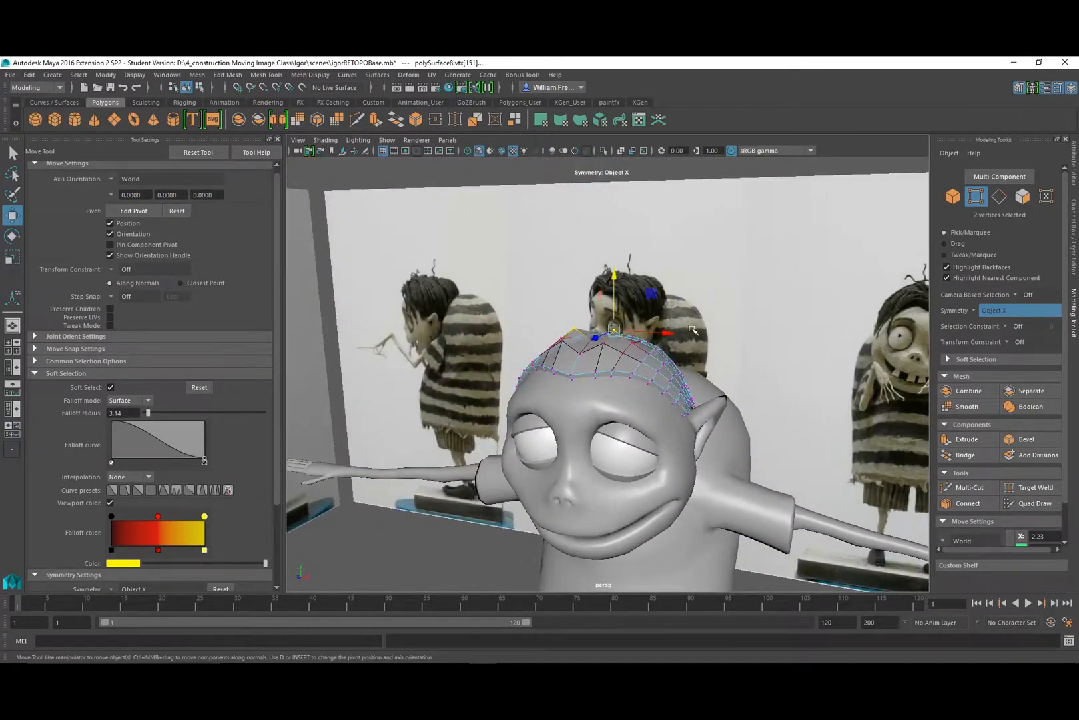
{"action": "left_click_drag", "start_coordinate": [693, 329], "coordinate": [626, 328], "text": "alt"}
{"action": "right_click_drag", "start_coordinate": [626, 328], "coordinate": [703, 404], "text": "alt"}
{"action": "left_click_drag", "start_coordinate": [620, 300], "coordinate": [576, 339], "text": "alt"}
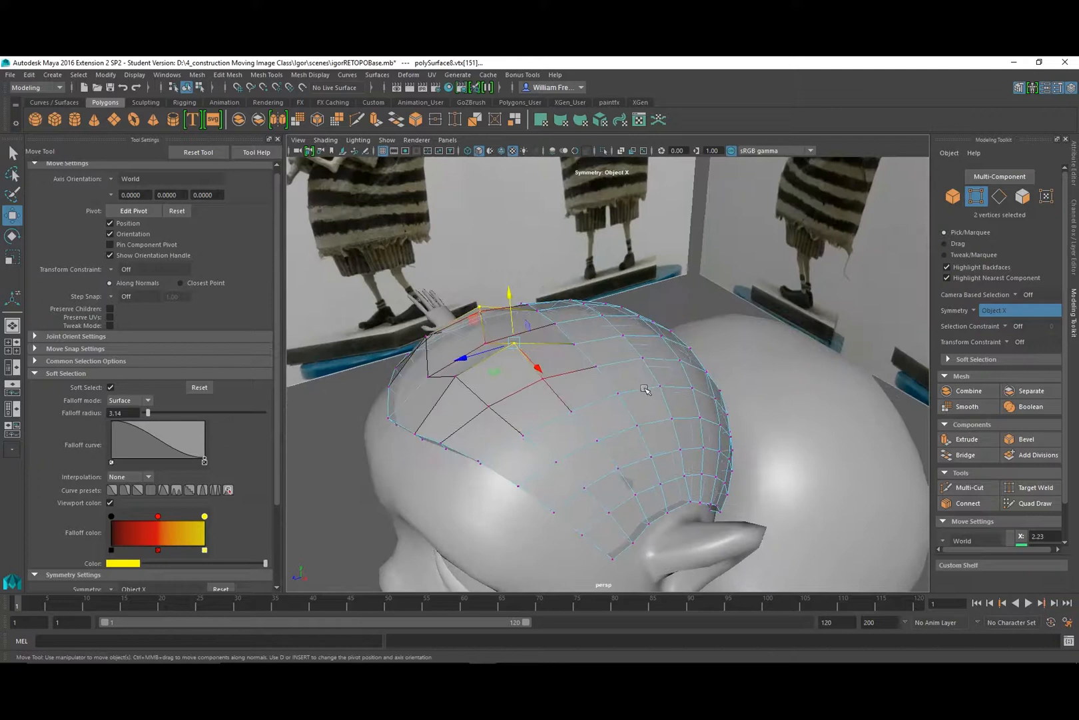
{"action": "left_click", "coordinate": [574, 342]}
{"action": "left_click_drag", "start_coordinate": [575, 292], "coordinate": [625, 271]}
{"action": "left_click", "coordinate": [621, 337]}
Move the centre-line vertex just behind the front hairline upward between the two raised ridges.
{"action": "left_click_drag", "start_coordinate": [493, 331], "coordinate": [592, 295], "text": "alt"}
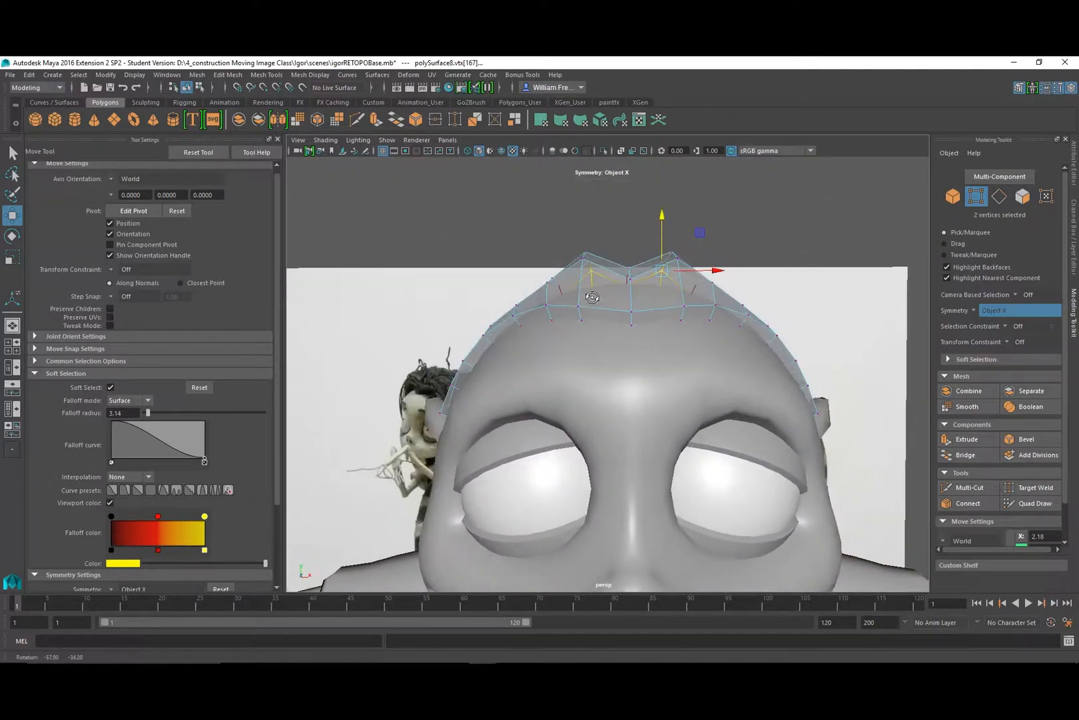
{"action": "left_click", "coordinate": [631, 281]}
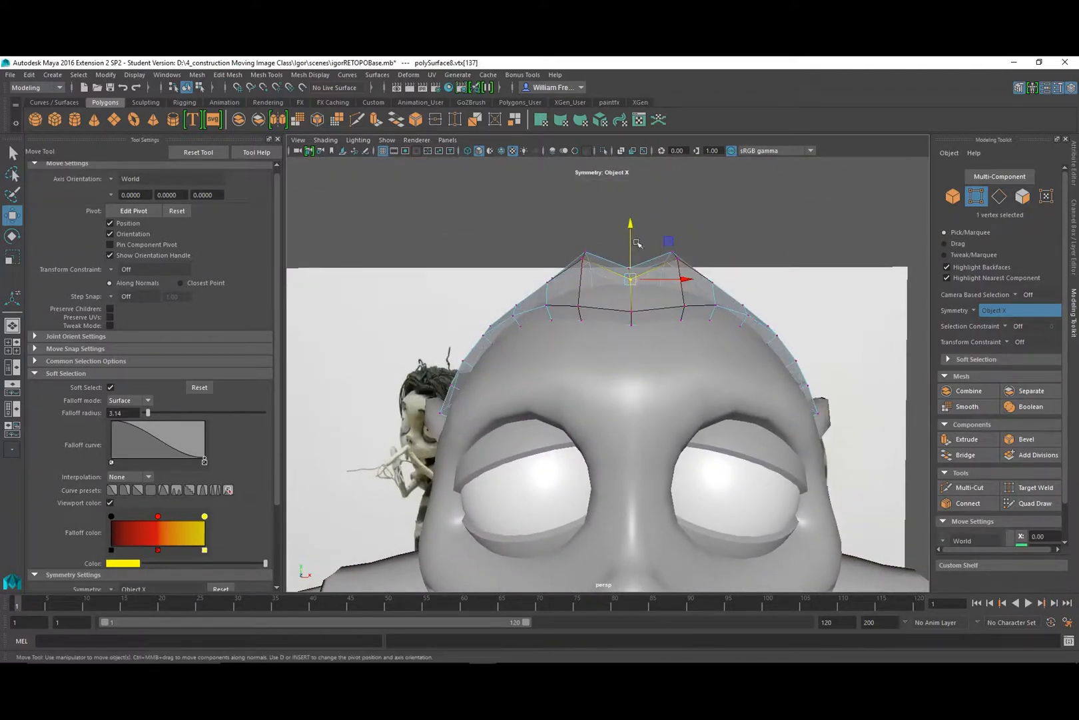
{"action": "left_click_drag", "start_coordinate": [633, 235], "coordinate": [517, 439]}
Adjust the height of the next centre-line vertex behind the front hairline, between the two raised ridges.
{"action": "left_click", "coordinate": [563, 419]}
{"action": "left_click_drag", "start_coordinate": [391, 480], "coordinate": [445, 456]}
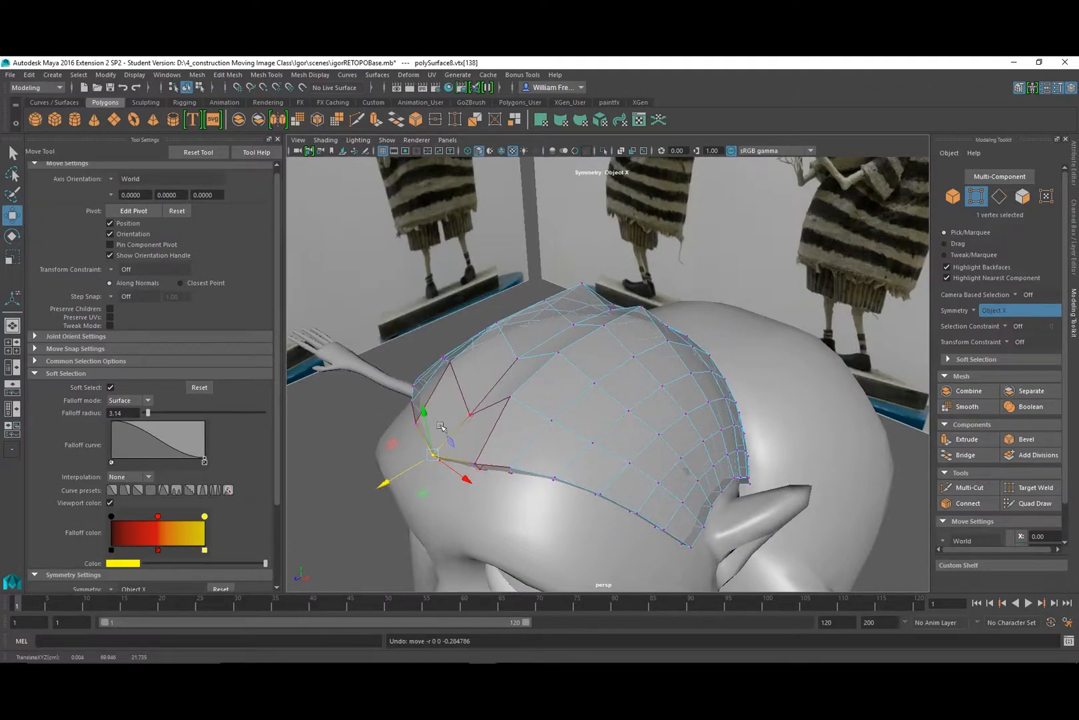
{"action": "left_click", "coordinate": [519, 356]}
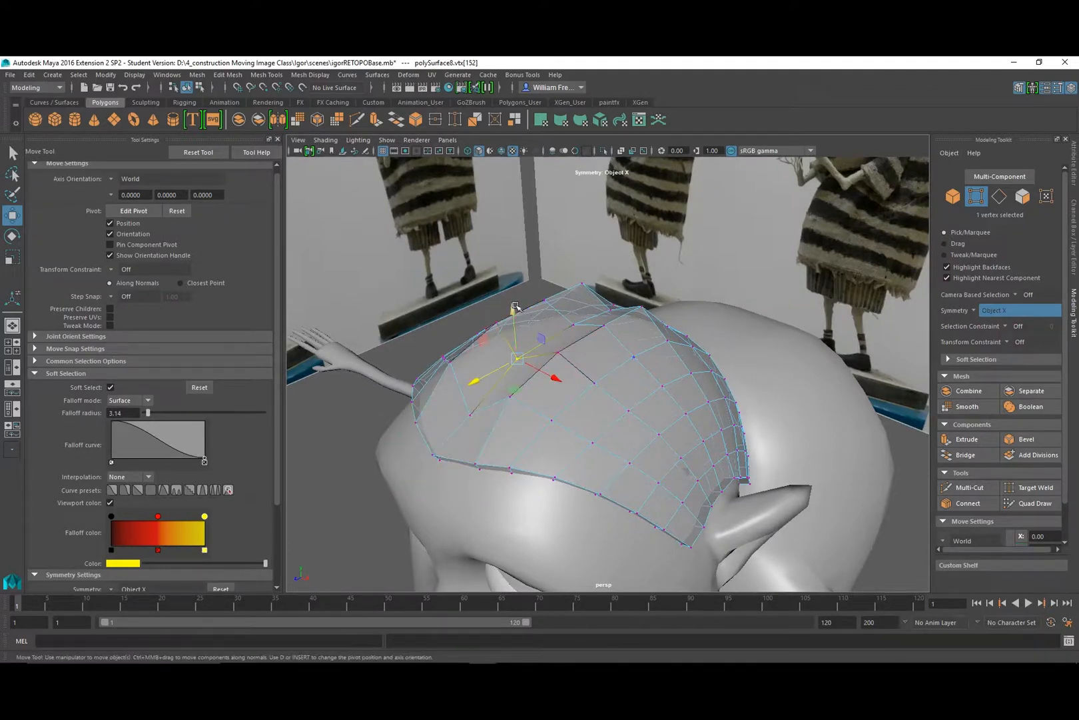
{"action": "left_click_drag", "start_coordinate": [517, 321], "coordinate": [517, 322]}
{"action": "left_click_drag", "start_coordinate": [519, 323], "coordinate": [643, 283], "text": "alt"}
{"action": "left_click_drag", "start_coordinate": [643, 284], "coordinate": [435, 234], "text": "alt"}
Adjust the height of the following centre-line vertices across the crown toward the back of the cap.
{"action": "left_click", "coordinate": [603, 345]}
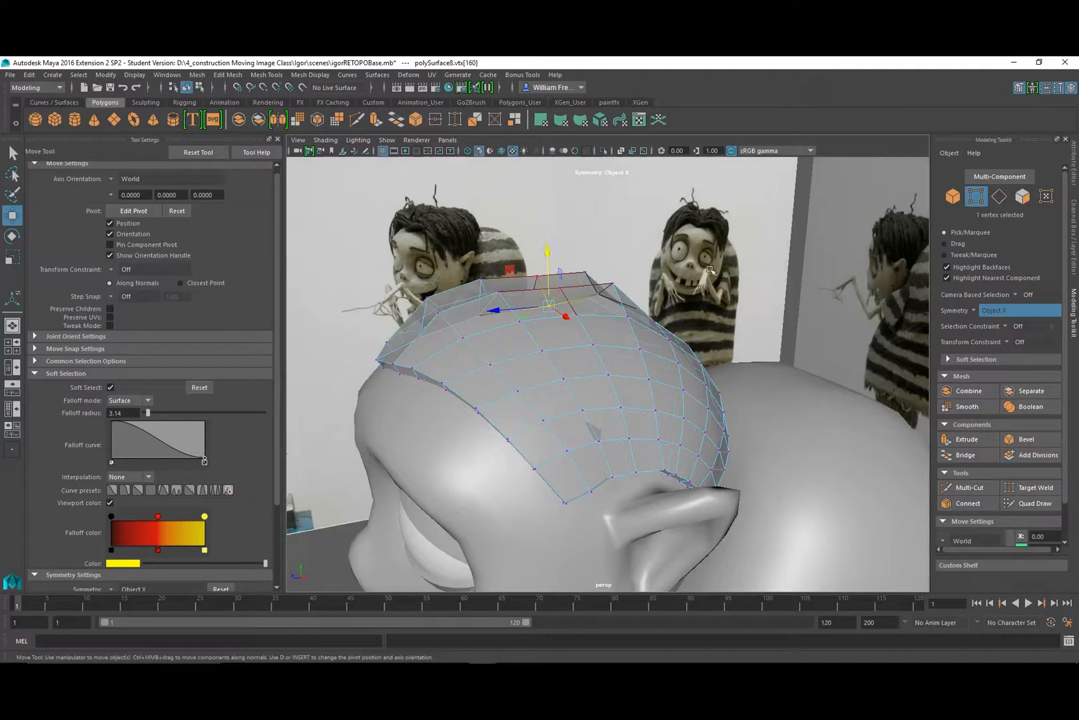
{"action": "left_click_drag", "start_coordinate": [711, 269], "coordinate": [542, 326], "text": "alt"}
{"action": "scroll", "coordinate": [593, 309], "scroll_direction": "up", "scroll_amount": 2}
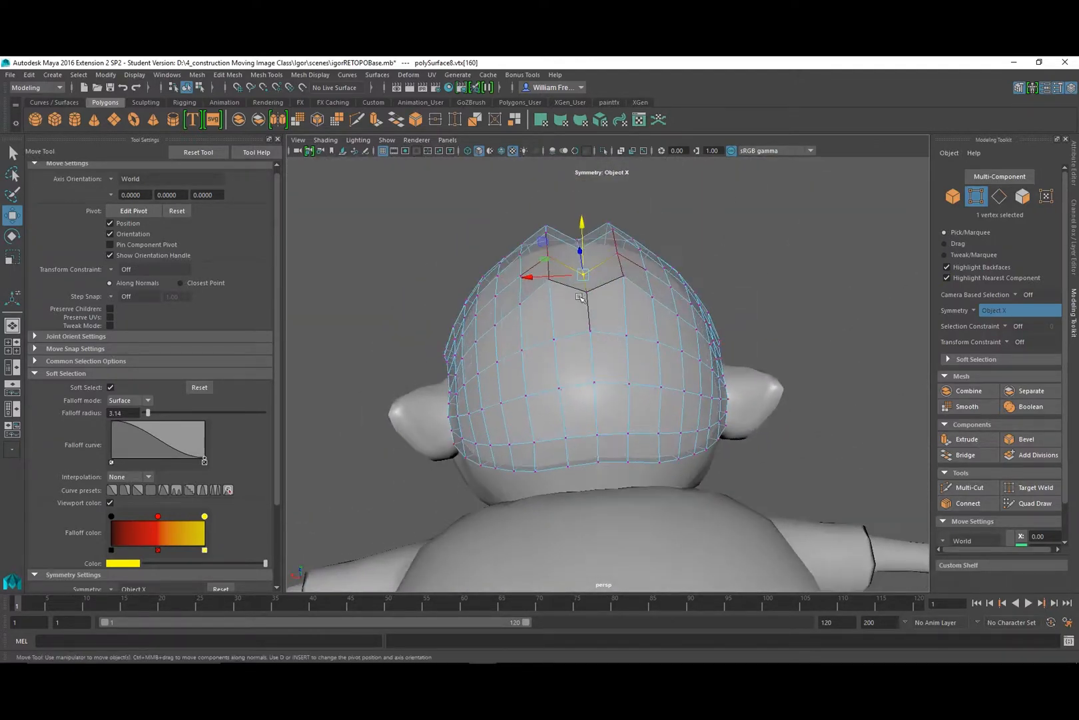
{"action": "left_click", "coordinate": [588, 293]}
{"action": "left_click_drag", "start_coordinate": [590, 283], "coordinate": [586, 245], "text": "alt"}
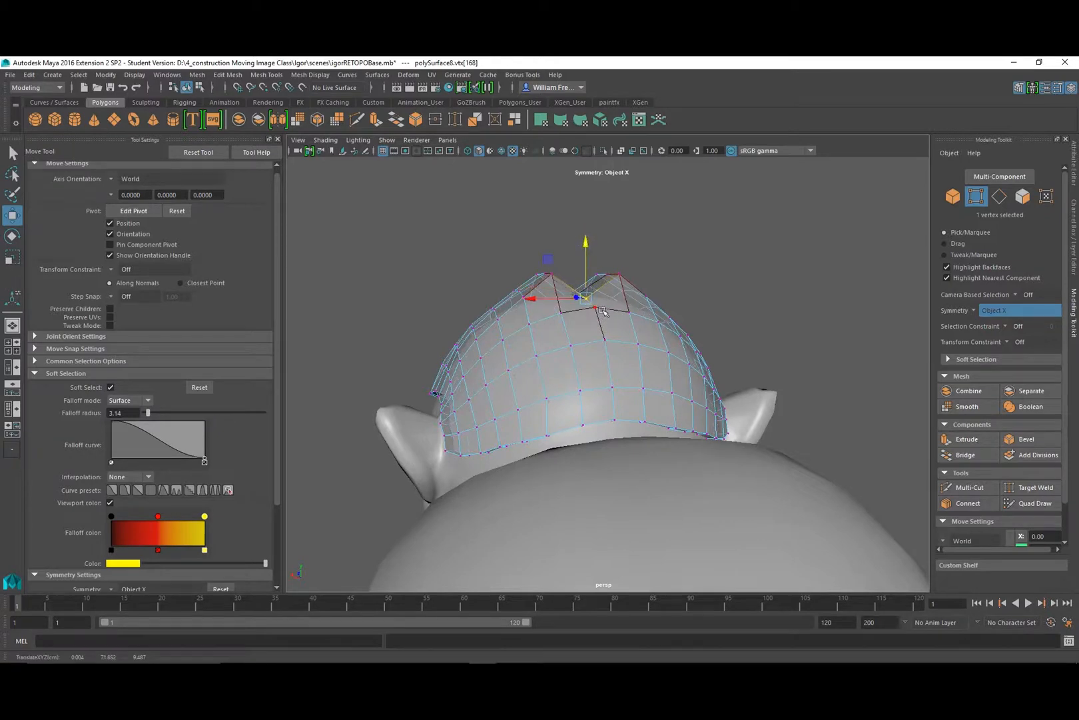
{"action": "left_click", "coordinate": [595, 263]}
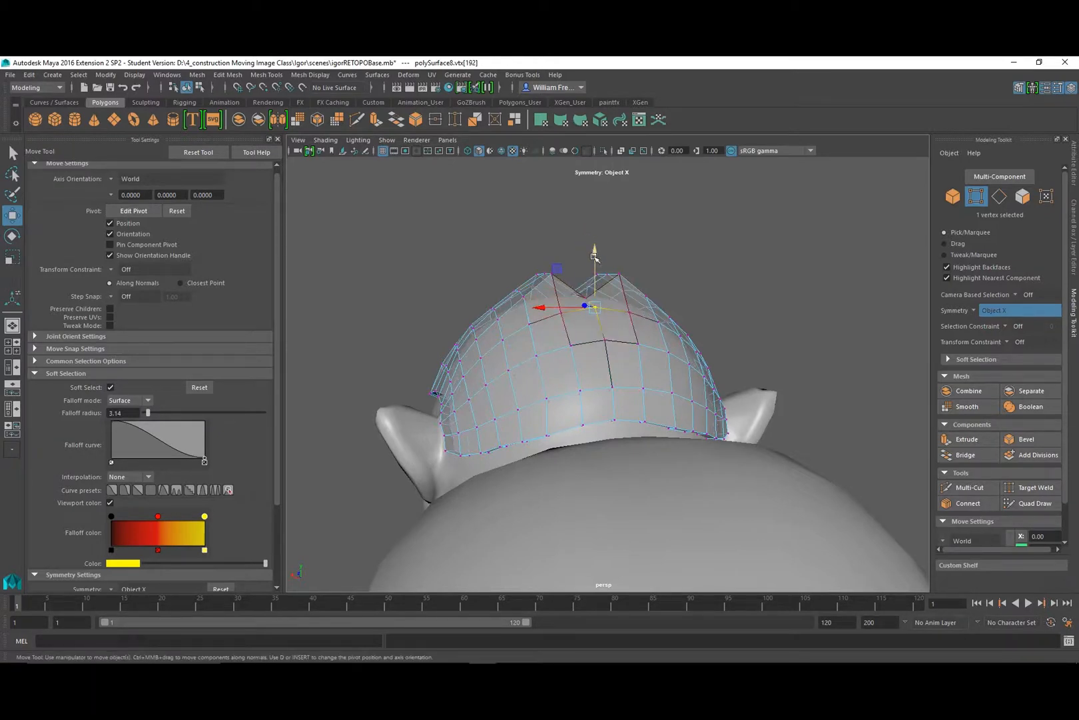
Raise the mirrored vertex pair at the rear end of the ridges and shift it and the pair in front of it backward.
{"action": "left_click", "coordinate": [560, 313]}
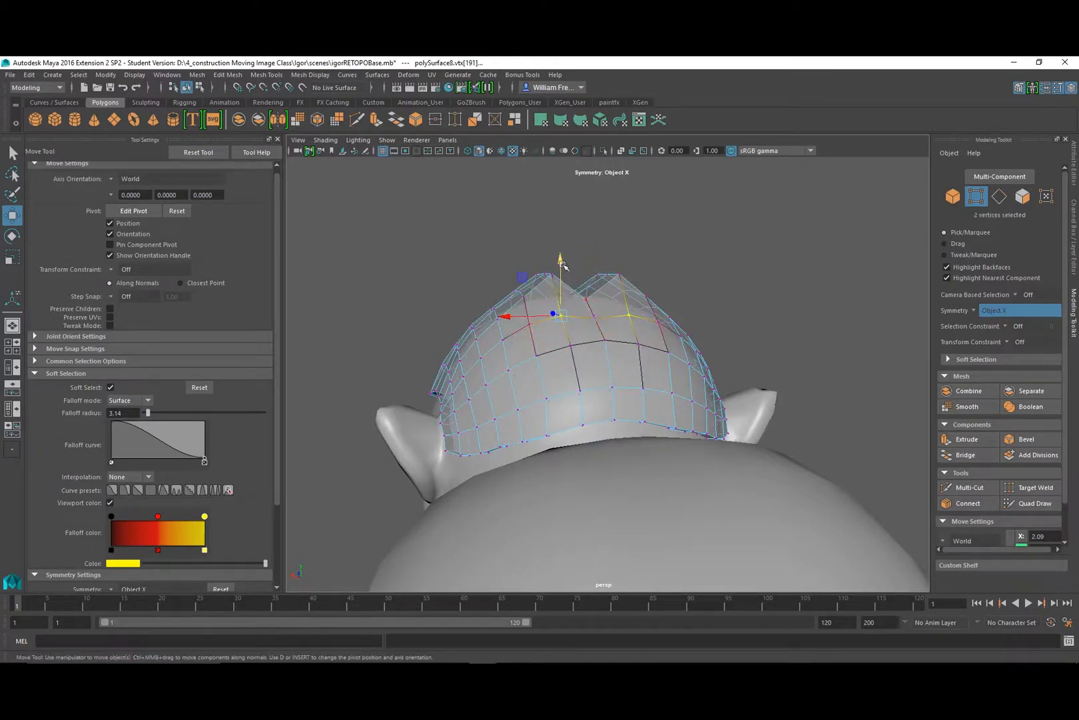
{"action": "left_click_drag", "start_coordinate": [563, 265], "coordinate": [665, 271]}
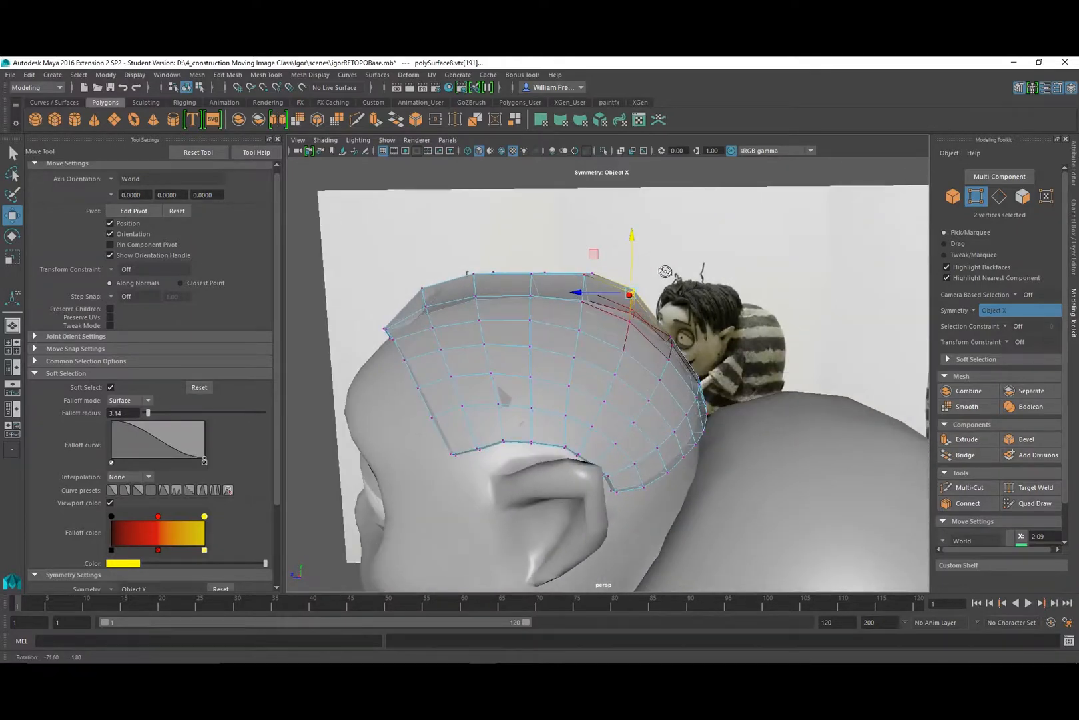
{"action": "left_click_drag", "start_coordinate": [583, 292], "coordinate": [598, 293]}
{"action": "left_click", "coordinate": [584, 275]}
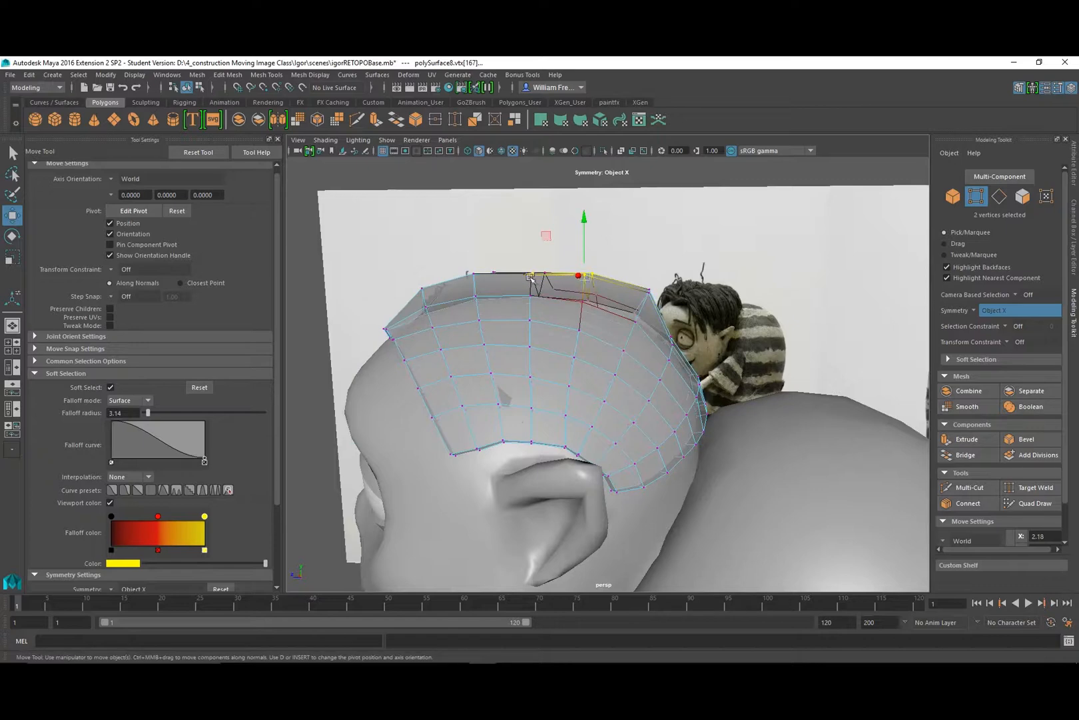
{"action": "left_click_drag", "start_coordinate": [531, 274], "coordinate": [543, 275]}
Pull the vertices on the upper back of the cap backward, just below the rear end of the ridges.
{"action": "left_click_drag", "start_coordinate": [669, 345], "coordinate": [642, 353], "text": "alt"}
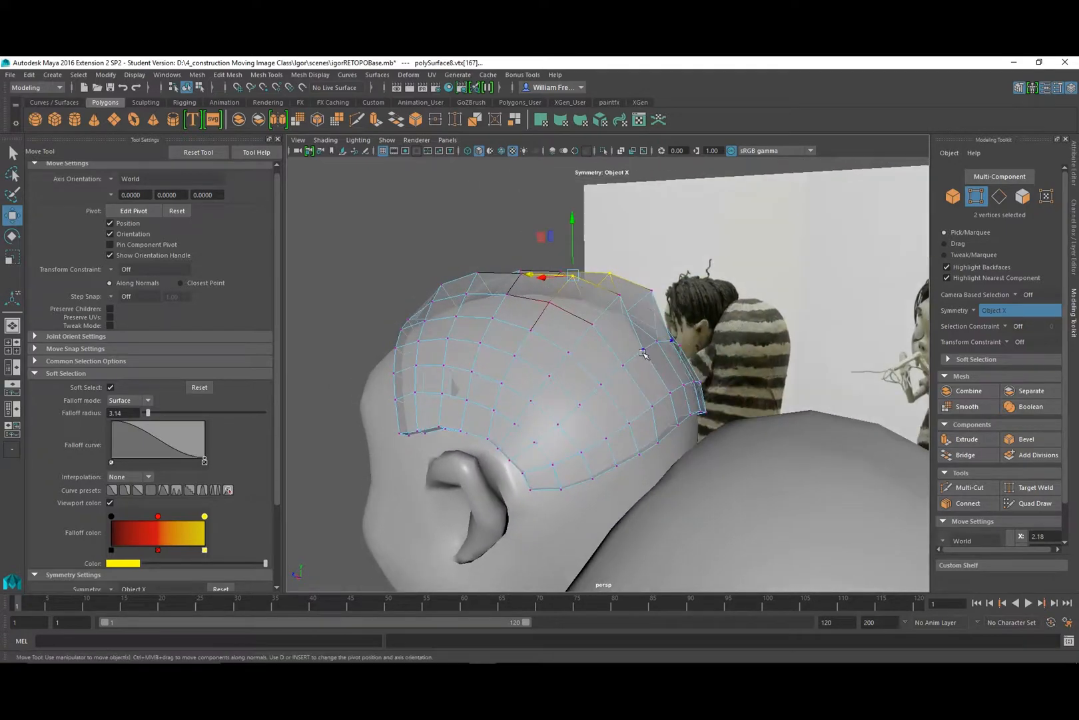
{"action": "left_click", "coordinate": [657, 343]}
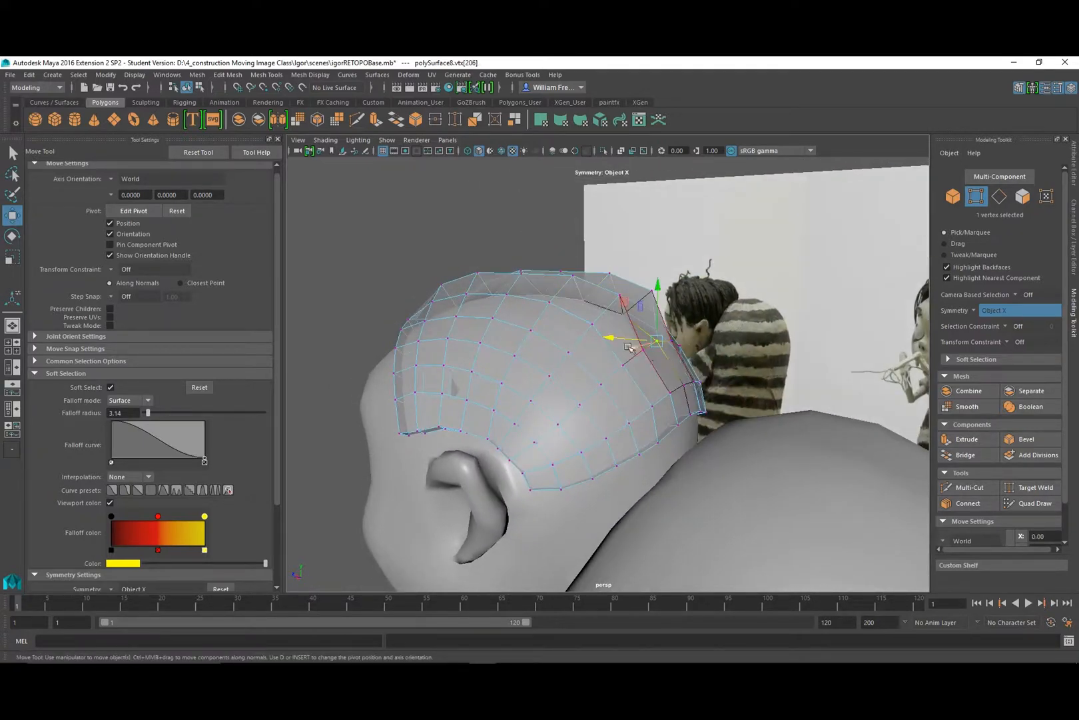
{"action": "mouse_move", "coordinate": [669, 346]}
{"action": "left_mouse_down", "text": "alt"}
{"action": "mouse_move", "coordinate": [636, 355]}
{"action": "mouse_move", "coordinate": [669, 368]}
{"action": "left_mouse_up", "text": "alt"}
{"action": "left_click", "coordinate": [664, 371], "text": "shift"}
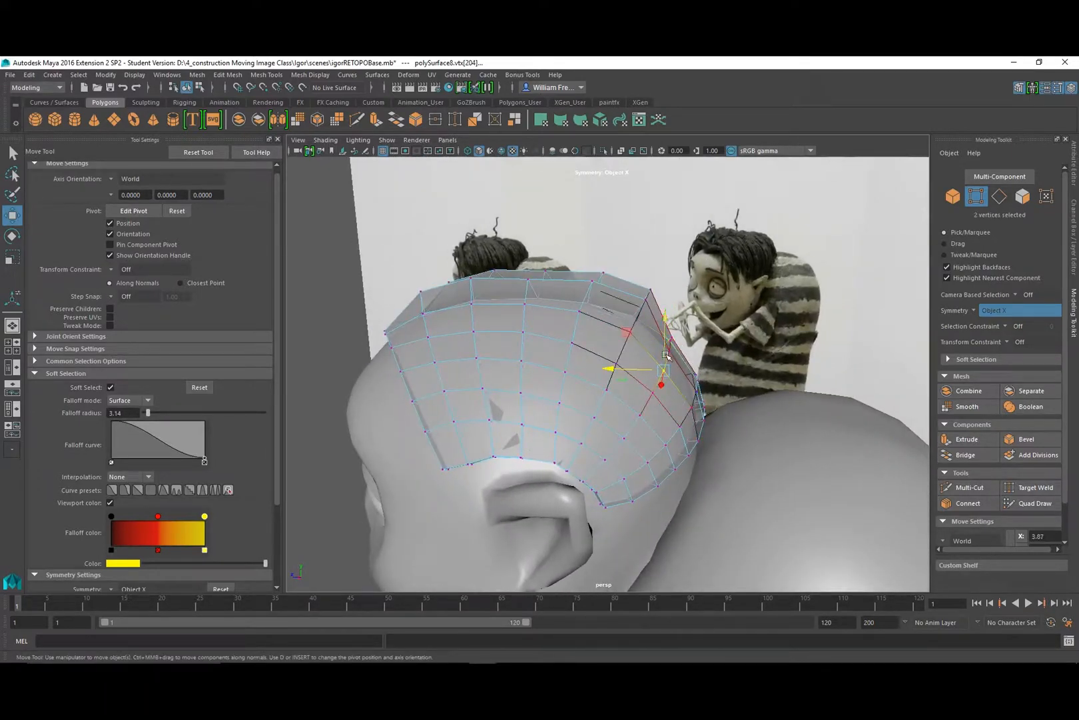
{"action": "left_click", "coordinate": [669, 353]}
{"action": "left_click_drag", "start_coordinate": [624, 353], "coordinate": [640, 351]}
{"action": "left_click_drag", "start_coordinate": [735, 273], "coordinate": [676, 341], "text": "alt"}
Pull the upper-back centre-line vertex and its adjacent mirrored pair farther out from the head.
{"action": "left_click", "coordinate": [508, 386]}
{"action": "left_click", "coordinate": [530, 390]}
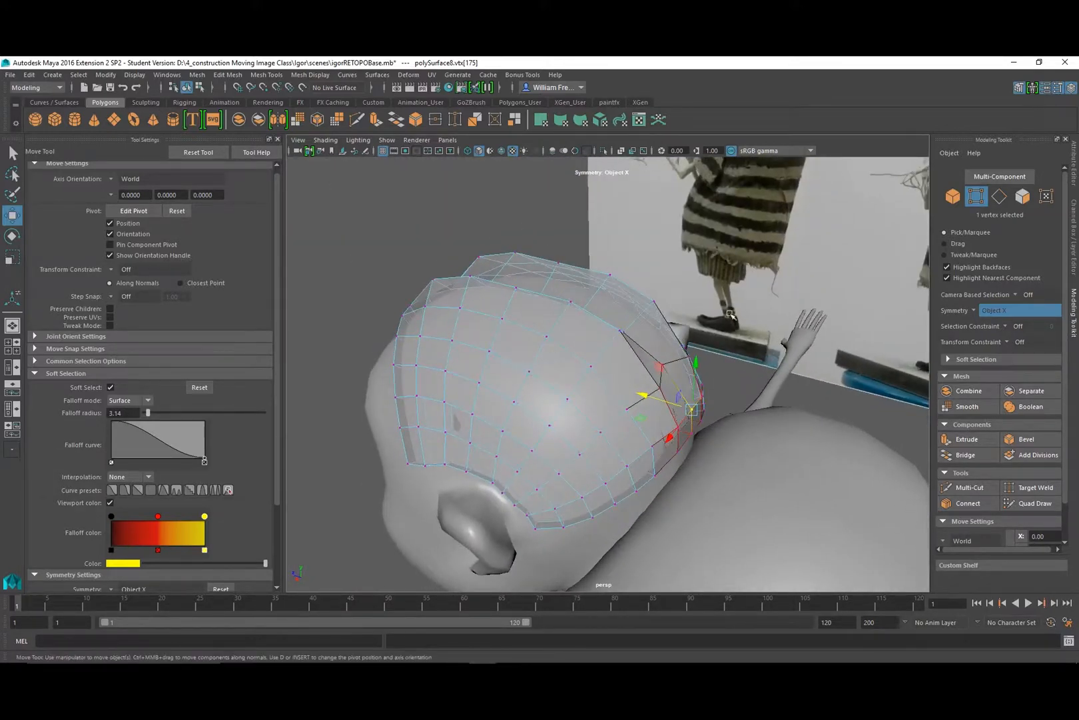
{"action": "left_click", "coordinate": [739, 386]}
{"action": "left_click", "coordinate": [665, 364]}
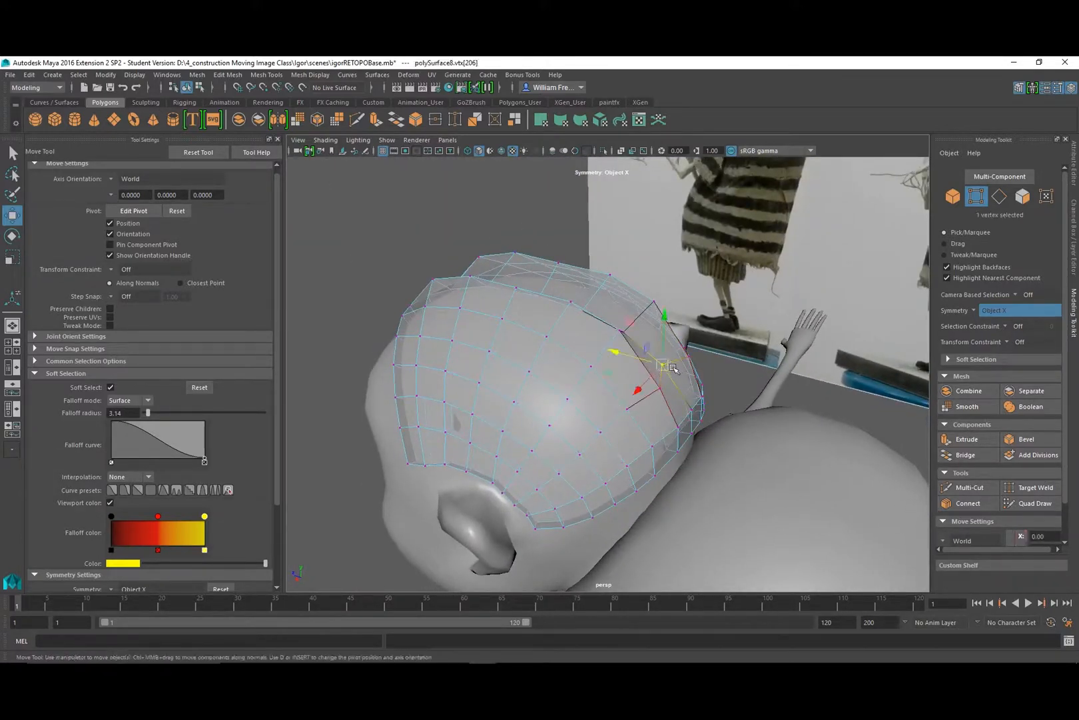
{"action": "left_click_drag", "start_coordinate": [617, 358], "coordinate": [625, 356]}
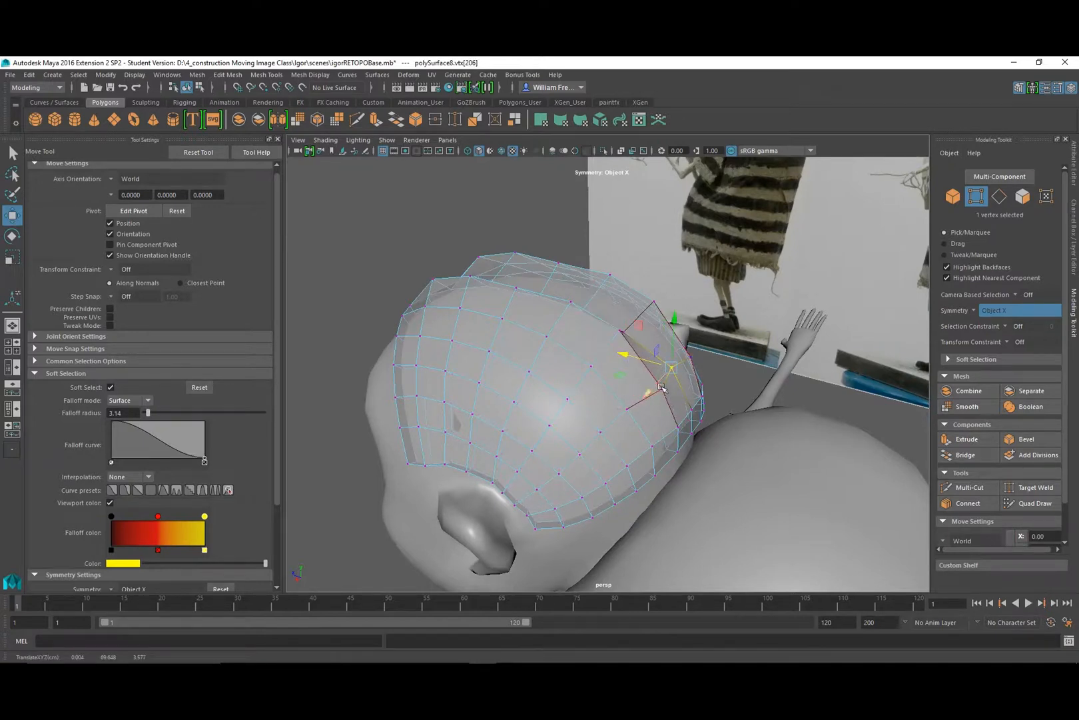
{"action": "left_click", "coordinate": [610, 374]}
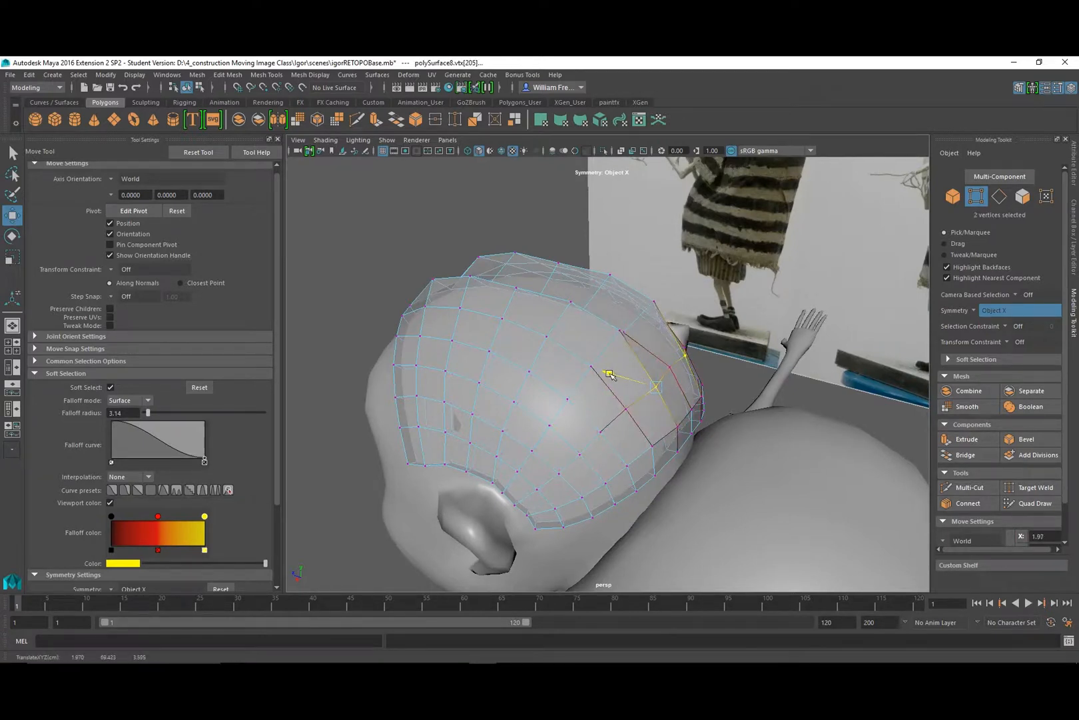
{"action": "left_click", "coordinate": [671, 365]}
{"action": "left_click_drag", "start_coordinate": [622, 357], "coordinate": [629, 355]}
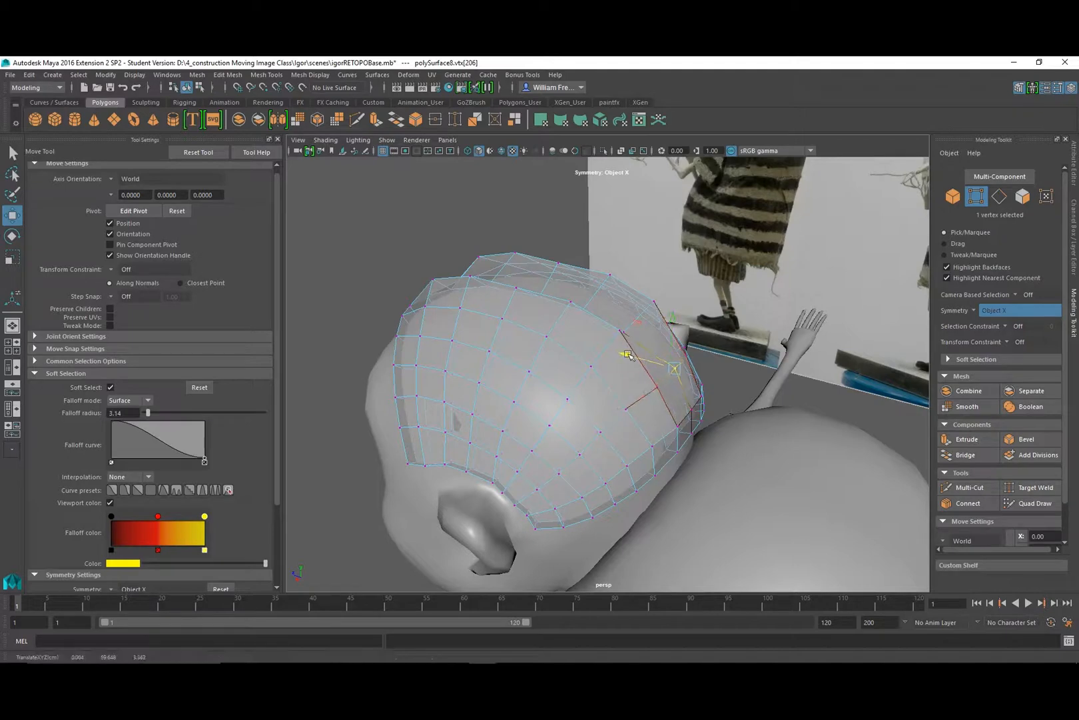
Reposition the two lower centre-line vertices at the back of the cap to round its rear profile.
{"action": "left_click_drag", "start_coordinate": [675, 306], "coordinate": [692, 384], "text": "alt"}
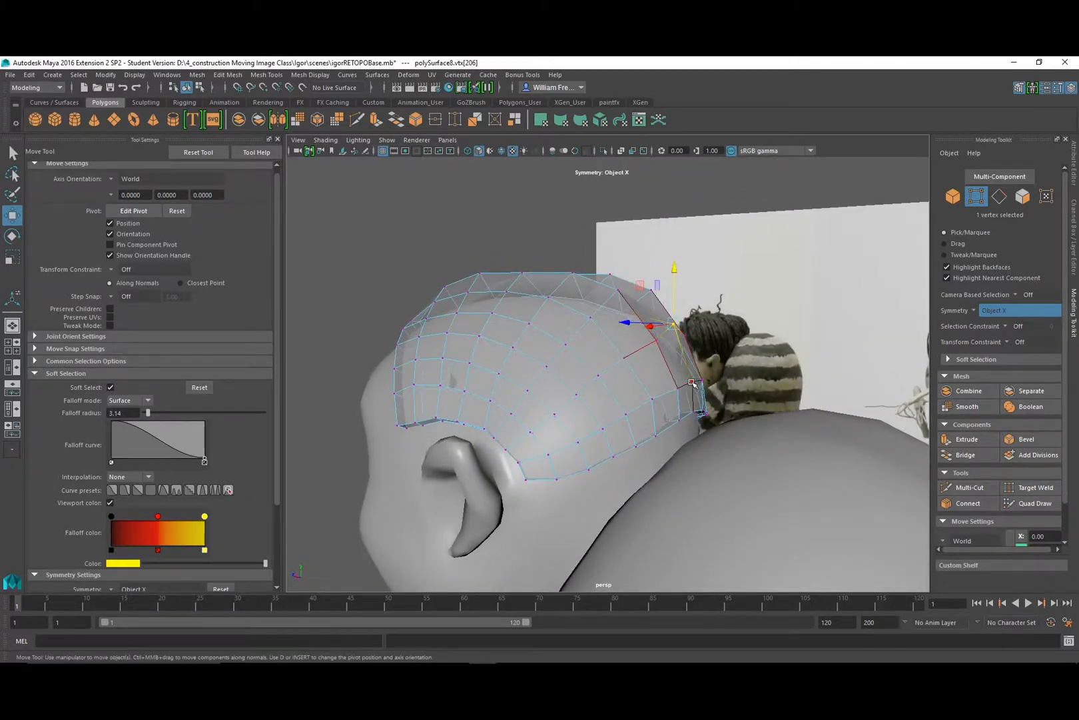
{"action": "left_click", "coordinate": [690, 382]}
{"action": "left_click", "coordinate": [693, 382]}
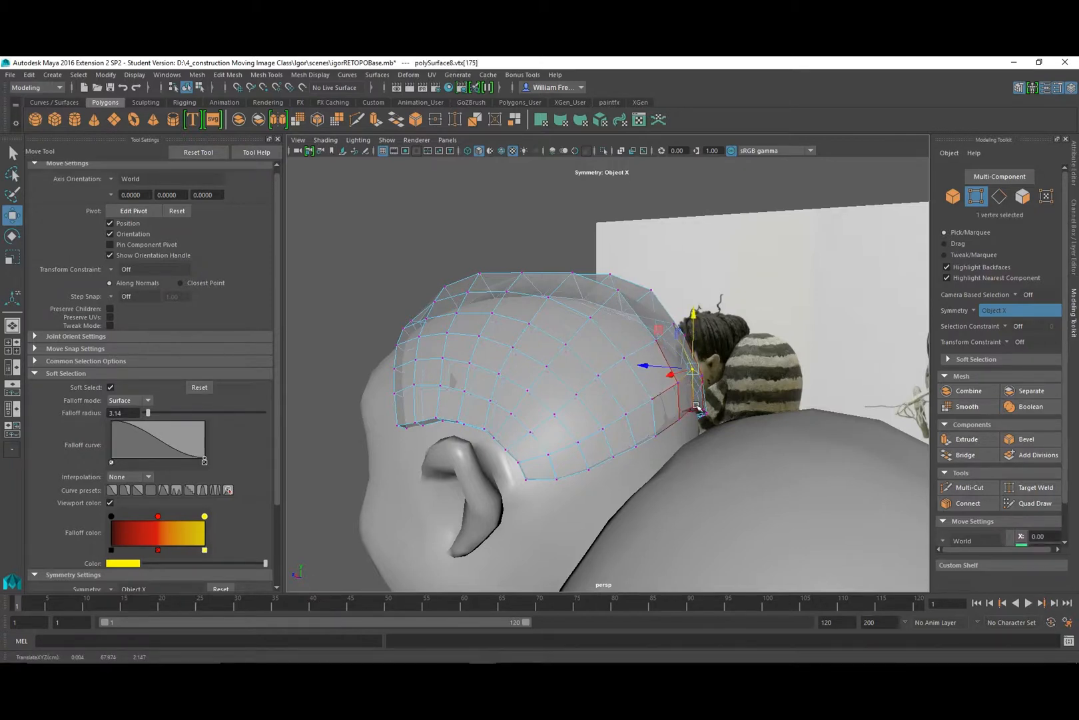
{"action": "left_click", "coordinate": [697, 406]}
{"action": "left_click_drag", "start_coordinate": [701, 343], "coordinate": [702, 387]}
{"action": "left_click", "coordinate": [897, 369]}
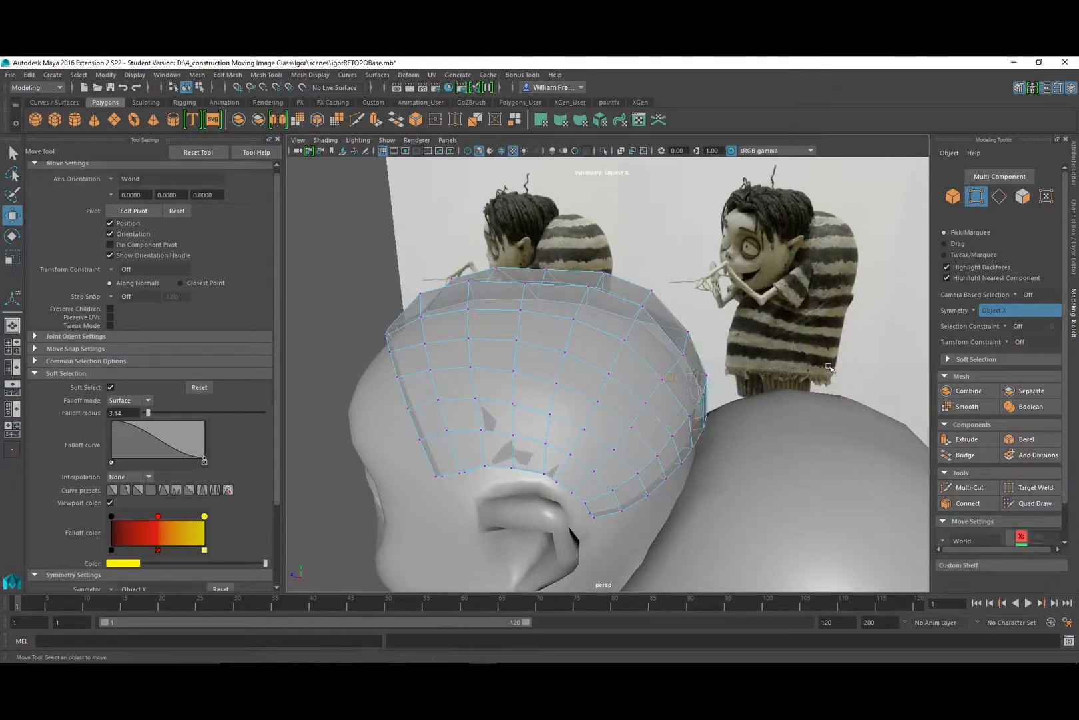
{"action": "left_click", "coordinate": [706, 374]}
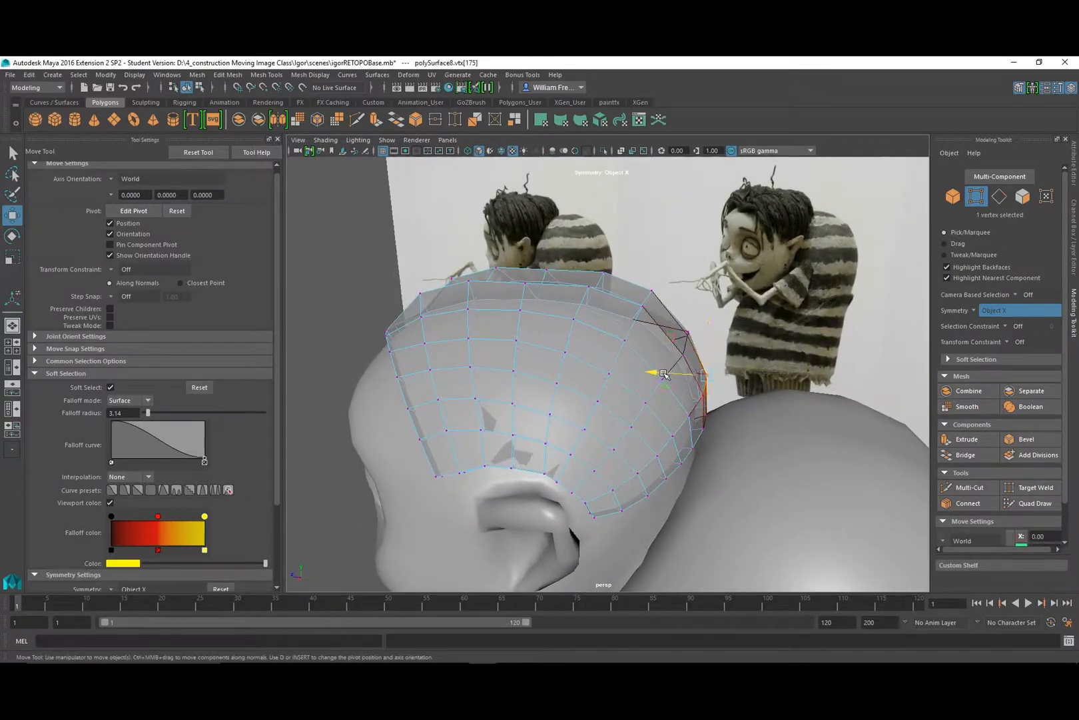
Refine the positions of the centre-line vertices where the crown curves down to the back of the cap.
{"action": "left_click_drag", "start_coordinate": [664, 374], "coordinate": [590, 398], "text": "alt"}
{"action": "right_click_drag", "start_coordinate": [600, 397], "coordinate": [690, 398], "text": "alt"}
{"action": "left_click_drag", "start_coordinate": [690, 398], "coordinate": [631, 464], "text": "alt"}
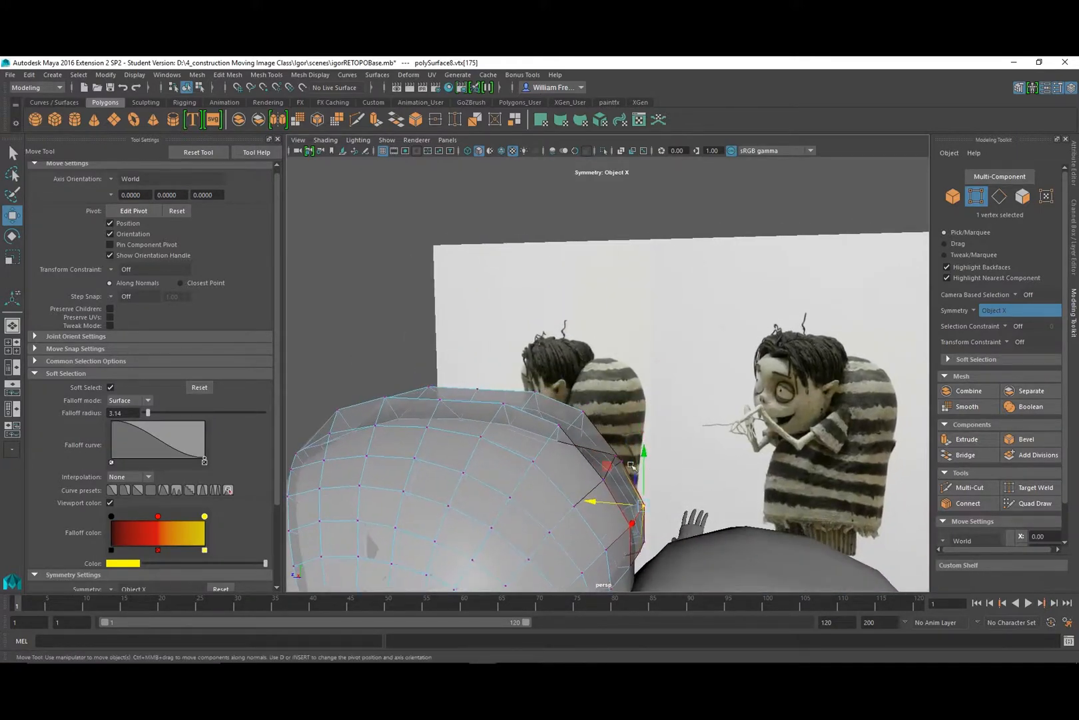
{"action": "left_click", "coordinate": [615, 455]}
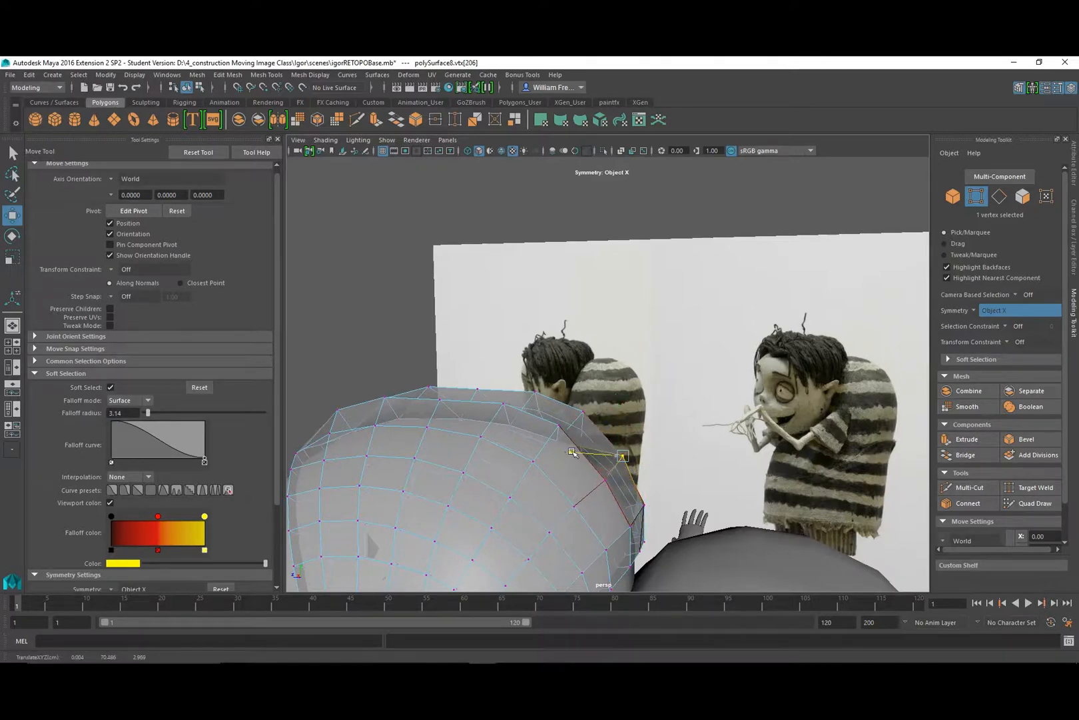
{"action": "left_click_drag", "start_coordinate": [565, 451], "coordinate": [536, 460], "text": "alt"}
{"action": "left_click", "coordinate": [562, 445]}
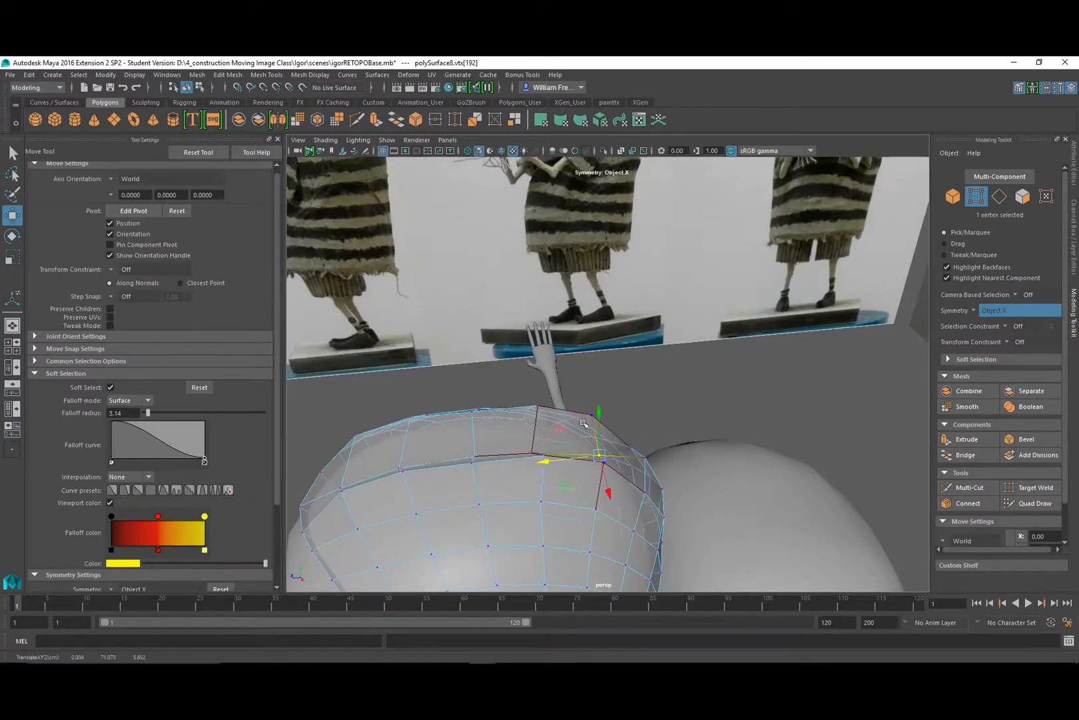
Raise the mirrored vertex pair behind the front hairline, just outside the ridges, and move it outward.
{"action": "left_click_drag", "start_coordinate": [598, 411], "coordinate": [684, 365], "text": "alt"}
{"action": "middle_click_drag", "start_coordinate": [684, 366], "coordinate": [673, 352], "text": "alt"}
{"action": "left_click_drag", "start_coordinate": [664, 364], "coordinate": [687, 364], "text": "alt"}
{"action": "left_click", "coordinate": [655, 377]}
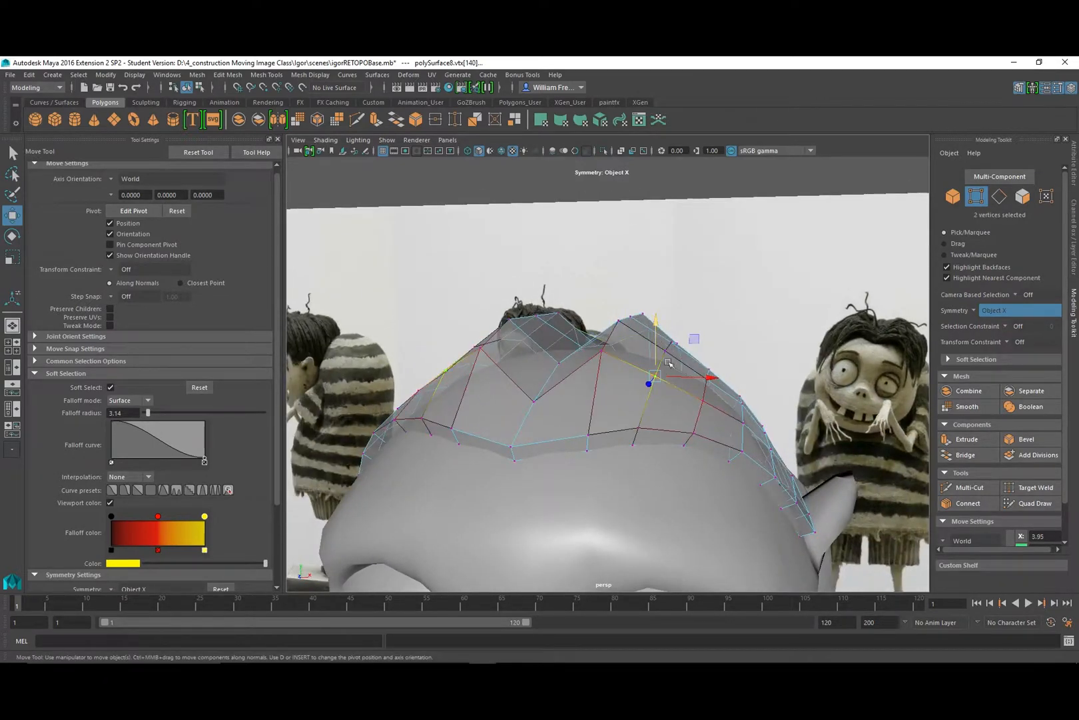
{"action": "left_click_drag", "start_coordinate": [655, 326], "coordinate": [655, 301]}
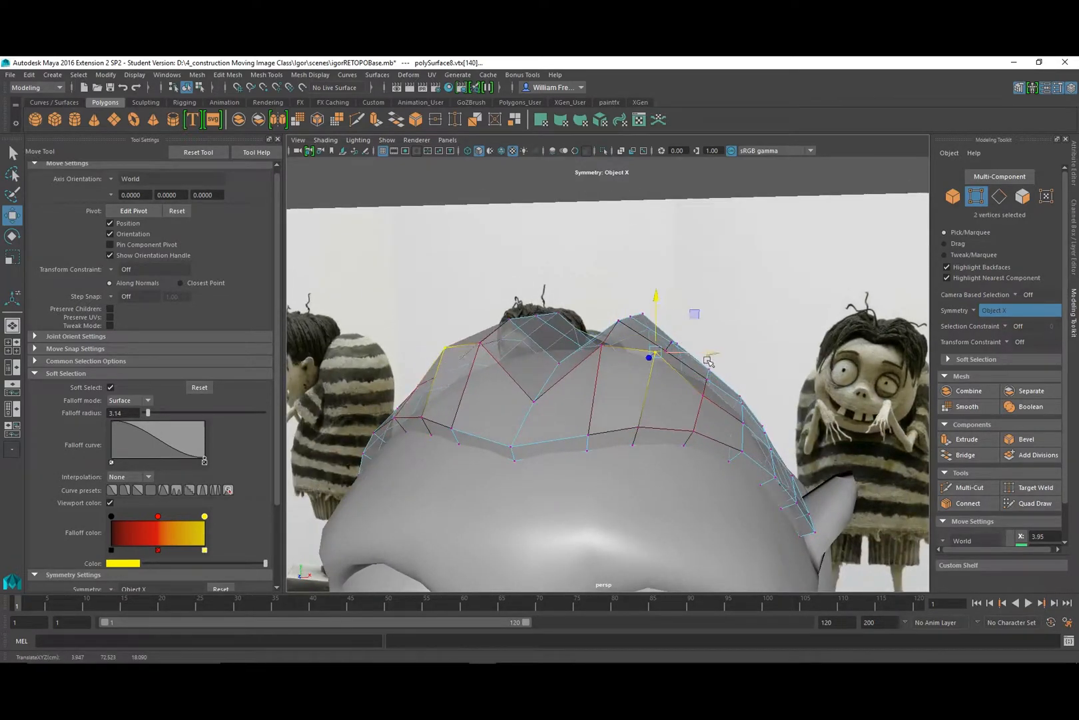
{"action": "left_click_drag", "start_coordinate": [700, 354], "coordinate": [712, 320]}
Raise the next mirrored pair toward the temples and move it and the pair beyond it outward.
{"action": "left_click", "coordinate": [706, 396]}
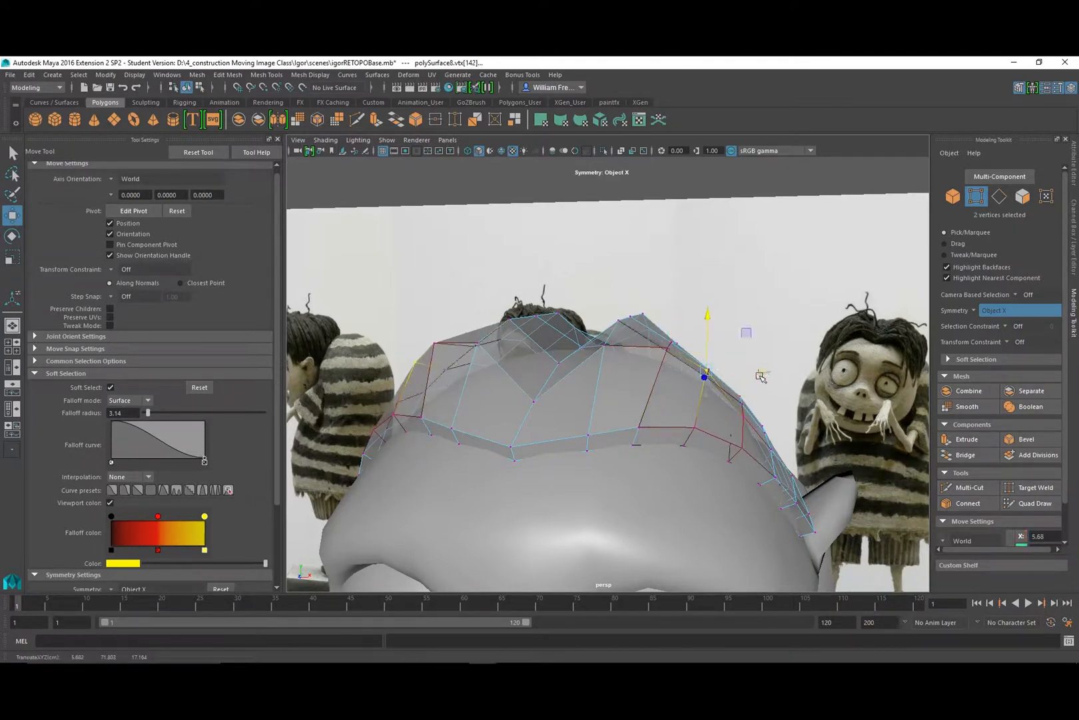
{"action": "left_click_drag", "start_coordinate": [761, 373], "coordinate": [776, 374]}
{"action": "left_click", "coordinate": [748, 418]}
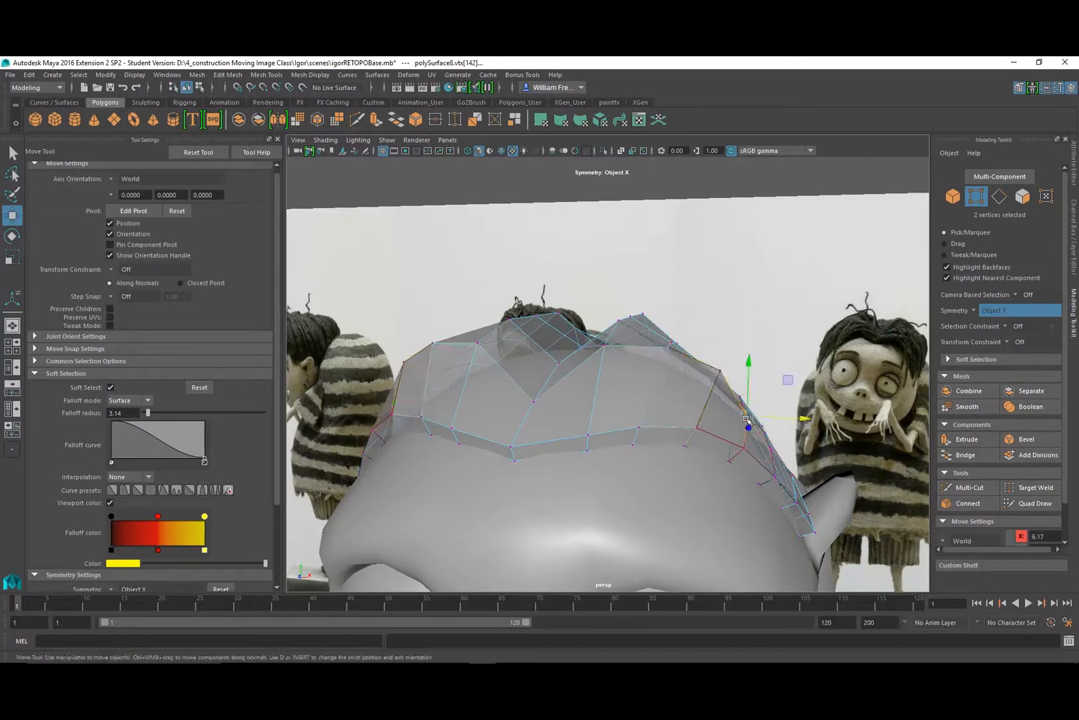
{"action": "left_click_drag", "start_coordinate": [801, 421], "coordinate": [739, 433]}
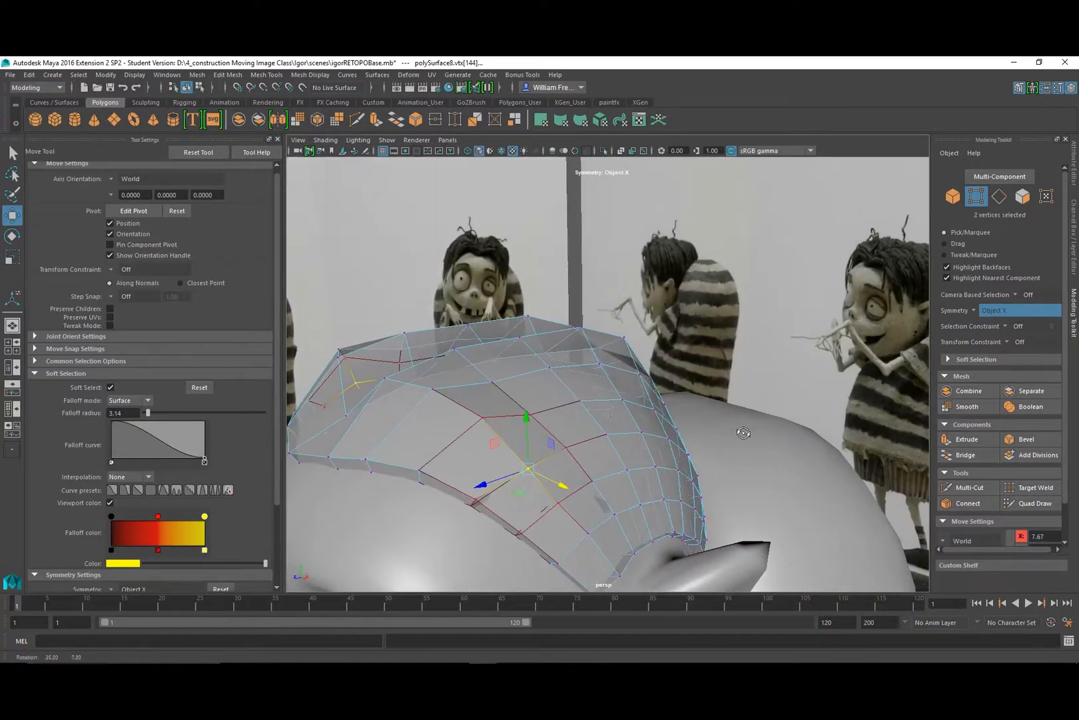
Raise two mirrored vertex pairs behind the front row, on the outer slopes of the ridges, and widen them.
{"action": "left_click", "coordinate": [495, 383]}
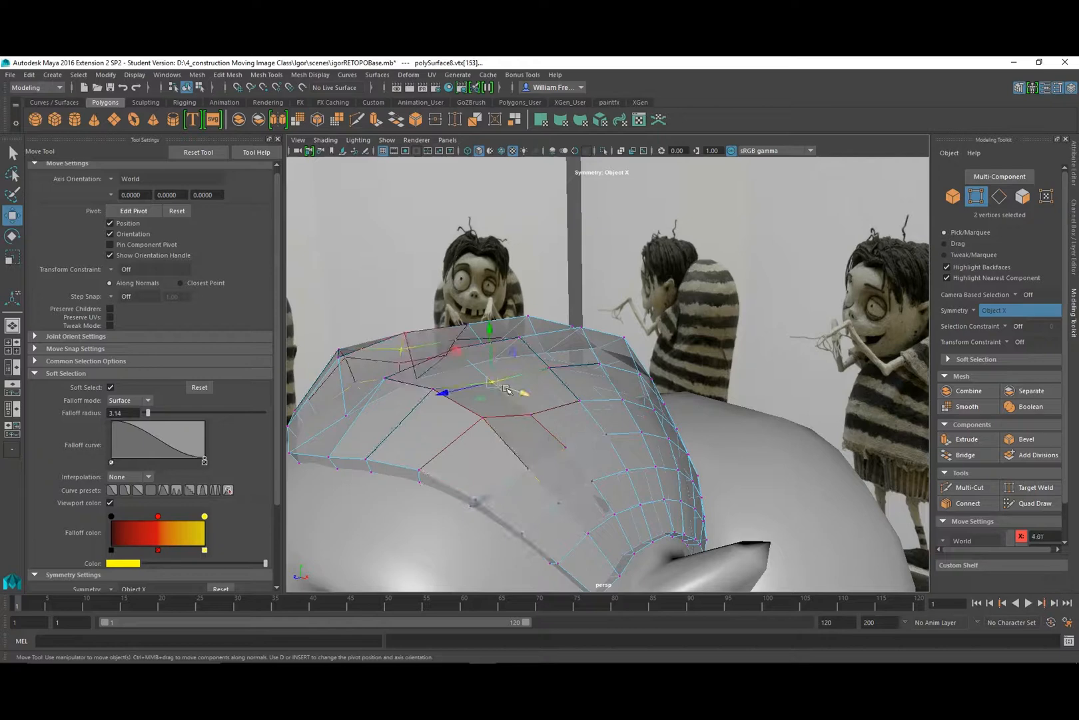
{"action": "left_click", "coordinate": [548, 368], "text": "shift"}
{"action": "left_click_drag", "start_coordinate": [553, 376], "coordinate": [669, 371], "text": "alt"}
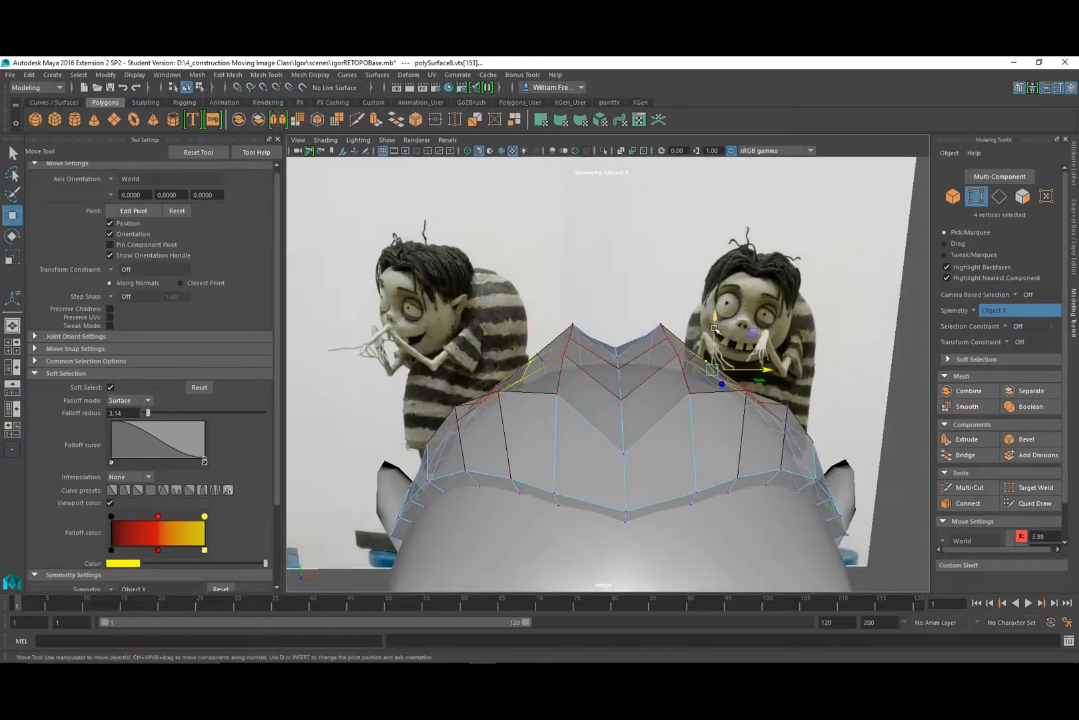
{"action": "left_click_drag", "start_coordinate": [716, 321], "coordinate": [720, 305]}
Raise the next two mirrored vertex pairs farther down the sides of the cap and nudge them slightly inward.
{"action": "left_click_drag", "start_coordinate": [748, 347], "coordinate": [718, 376], "text": "alt"}
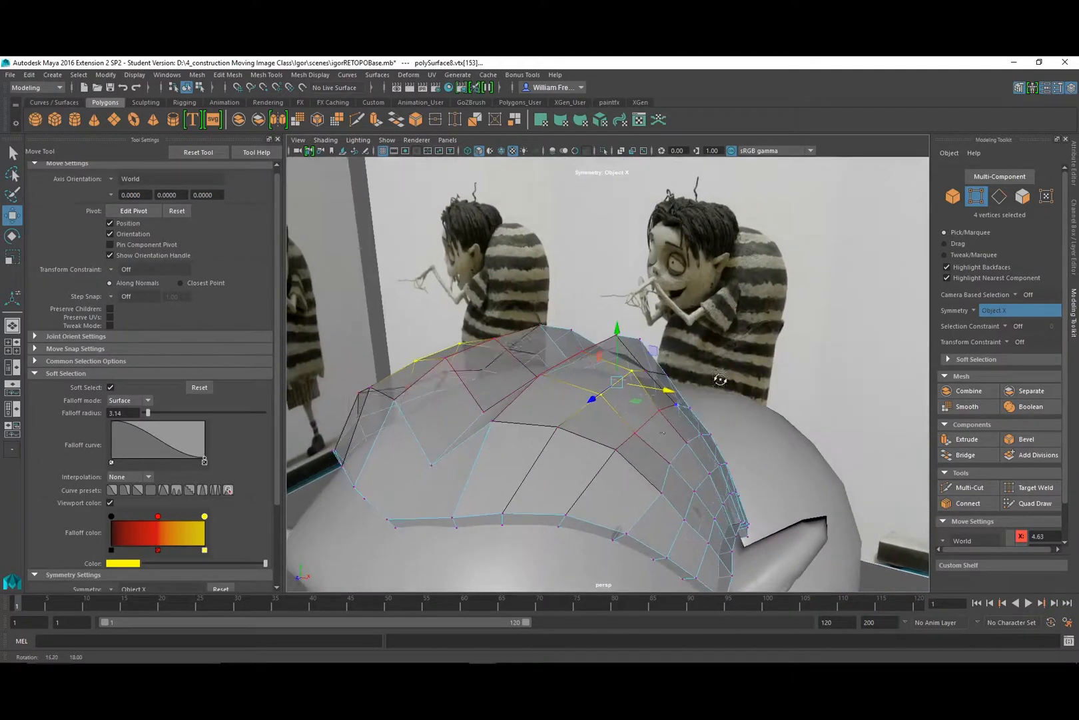
{"action": "left_click", "coordinate": [634, 435]}
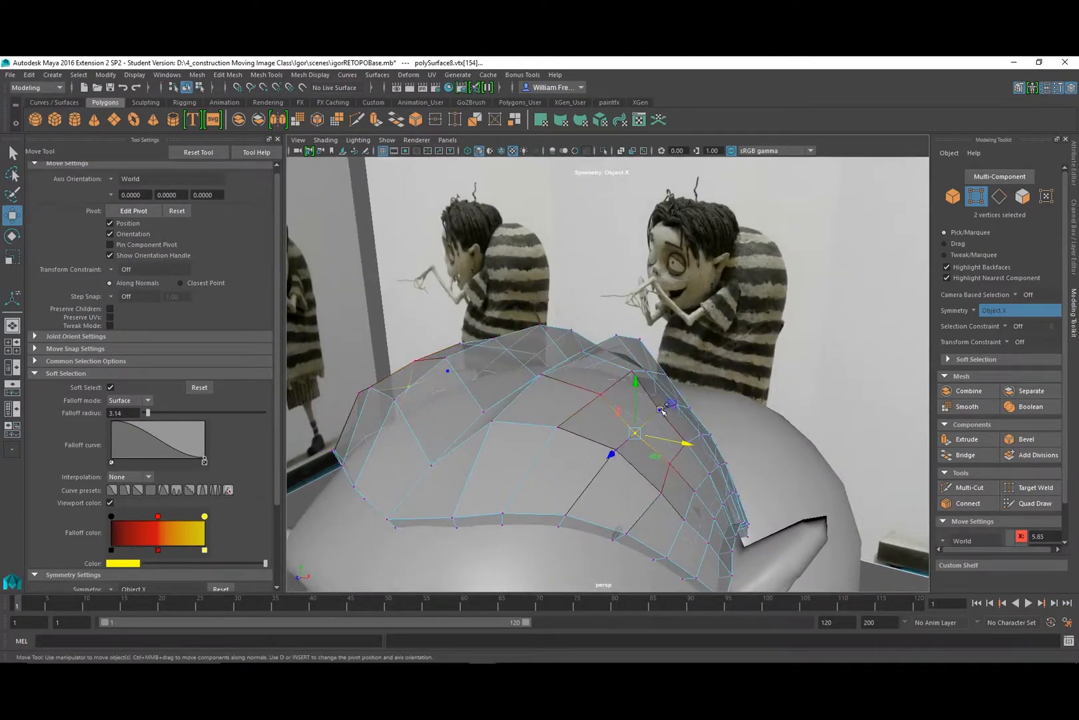
{"action": "left_click", "coordinate": [660, 409], "text": "shift"}
{"action": "left_click_drag", "start_coordinate": [695, 427], "coordinate": [780, 374], "text": "alt"}
{"action": "left_click_drag", "start_coordinate": [721, 325], "coordinate": [722, 314]}
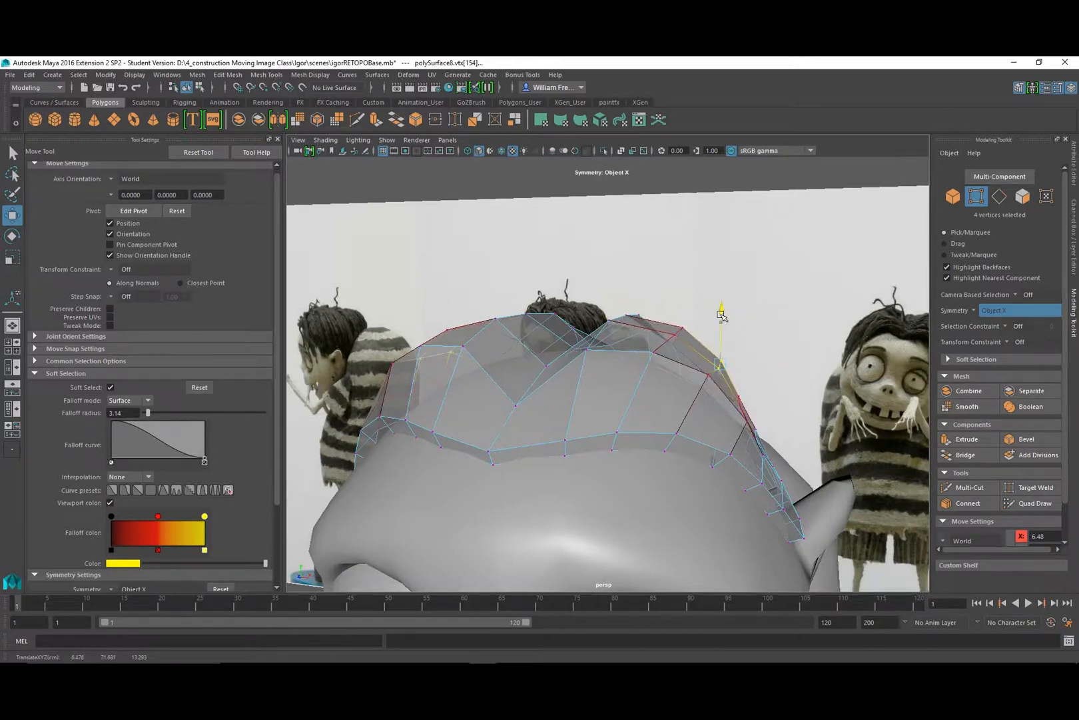
{"action": "left_click_drag", "start_coordinate": [771, 366], "coordinate": [767, 365]}
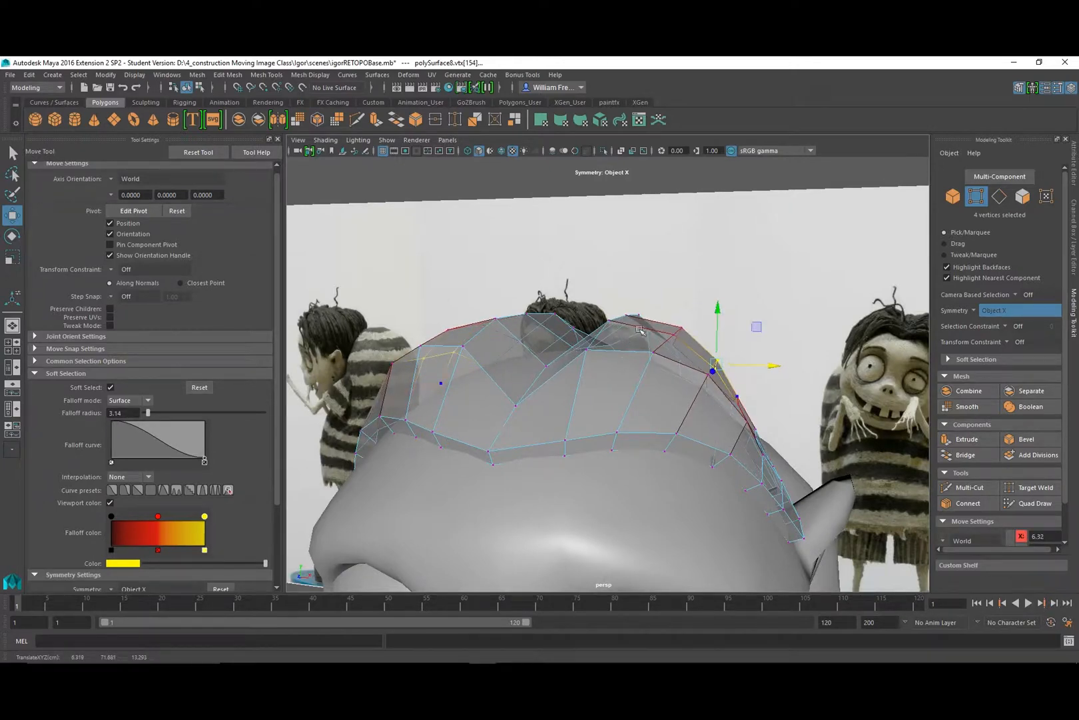
Raise two adjacent mirrored vertex pairs at the rear of the crown, behind the ridges, and move them outward.
{"action": "left_click_drag", "start_coordinate": [699, 410], "coordinate": [492, 411], "text": "alt"}
{"action": "middle_click_drag", "start_coordinate": [492, 412], "coordinate": [531, 443], "text": "alt"}
{"action": "left_click_drag", "start_coordinate": [531, 444], "coordinate": [578, 430], "text": "alt"}
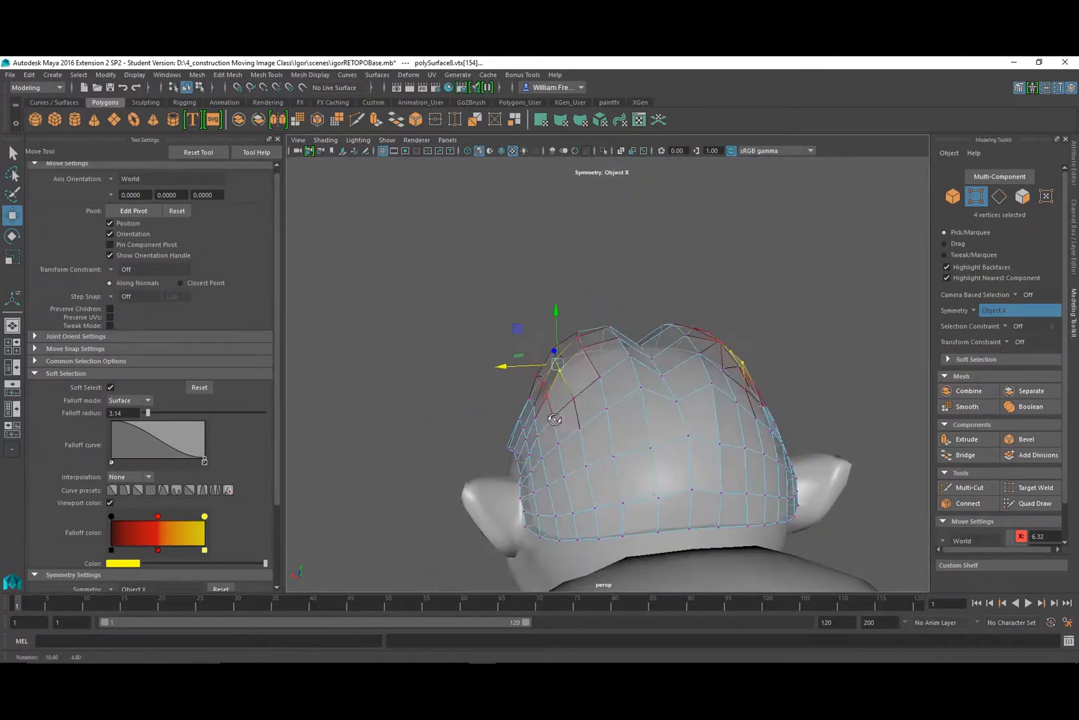
{"action": "right_click_drag", "start_coordinate": [579, 430], "coordinate": [612, 420], "text": "alt"}
{"action": "left_click", "coordinate": [599, 383]}
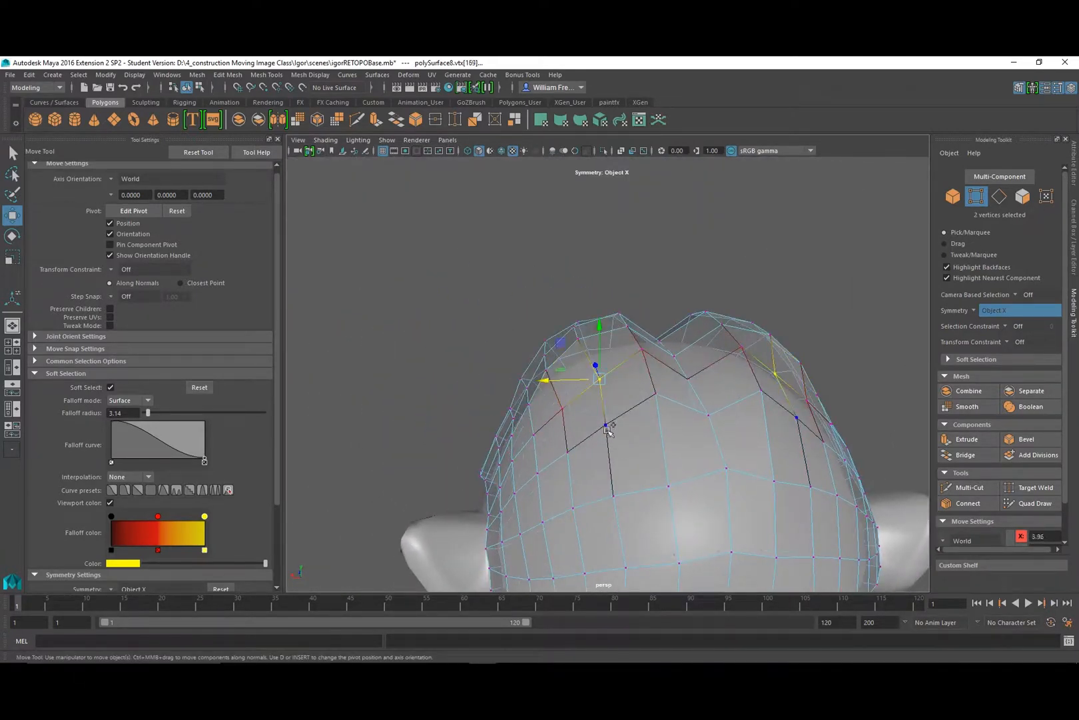
{"action": "left_click_drag", "start_coordinate": [605, 362], "coordinate": [601, 338]}
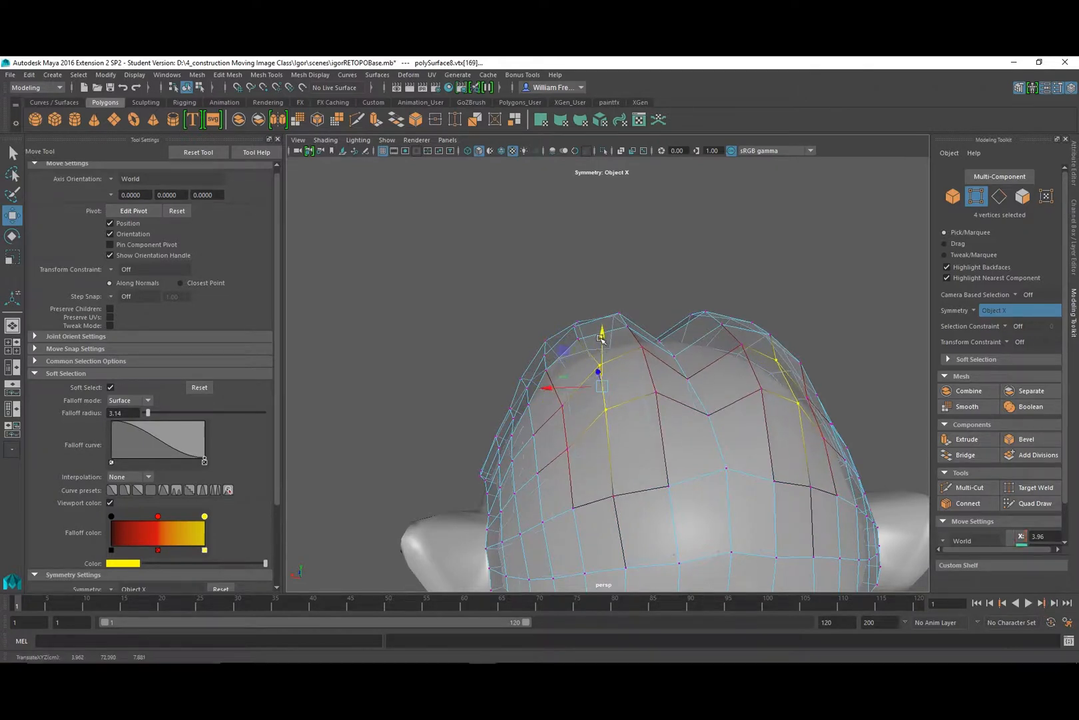
{"action": "left_click_drag", "start_coordinate": [550, 390], "coordinate": [549, 417]}
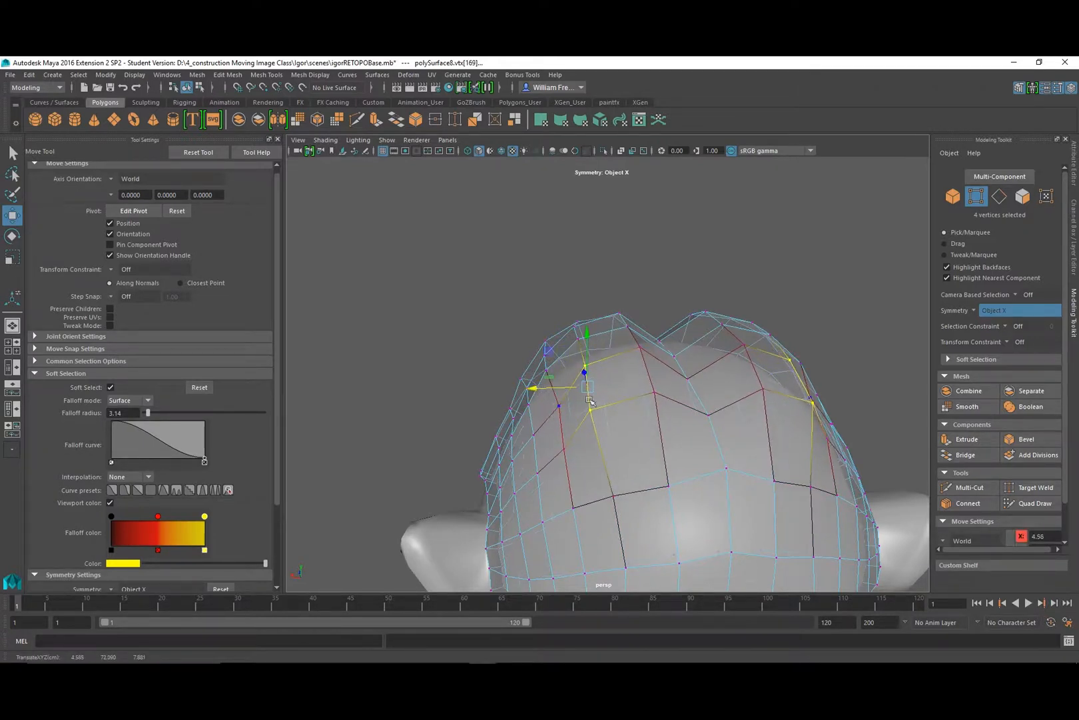
Move the next mirrored vertex pairs on the rear shoulders of the cap outward to round its outline.
{"action": "left_click", "coordinate": [581, 361], "text": "ctrl"}
{"action": "left_click", "coordinate": [584, 367]}
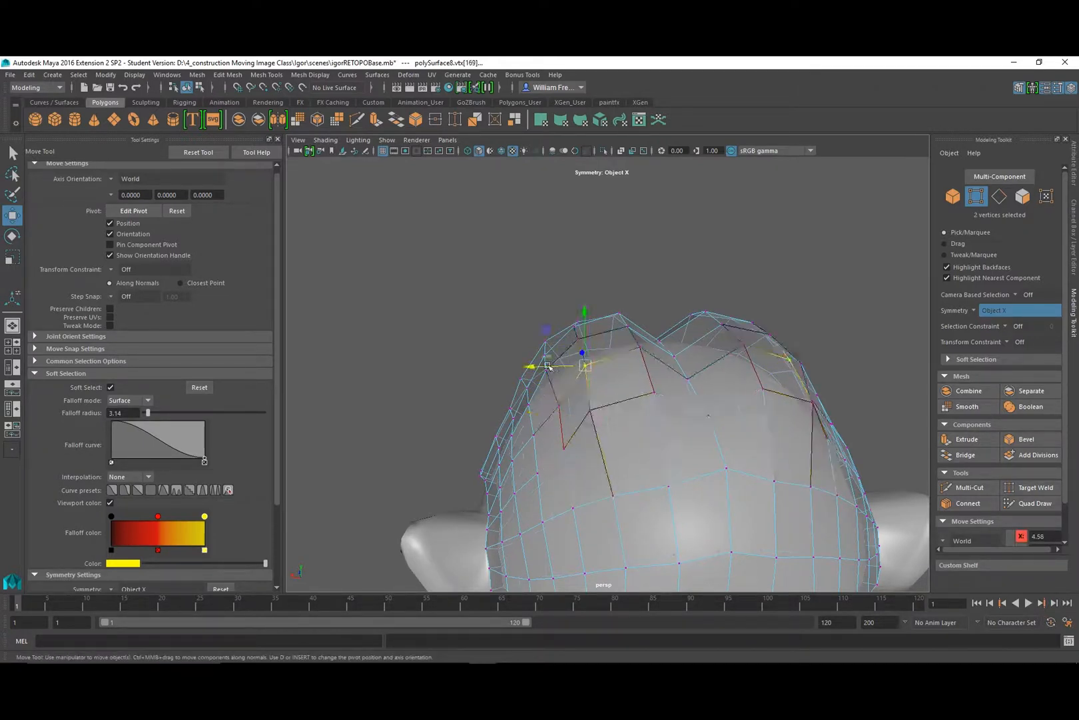
{"action": "left_click", "coordinate": [557, 408]}
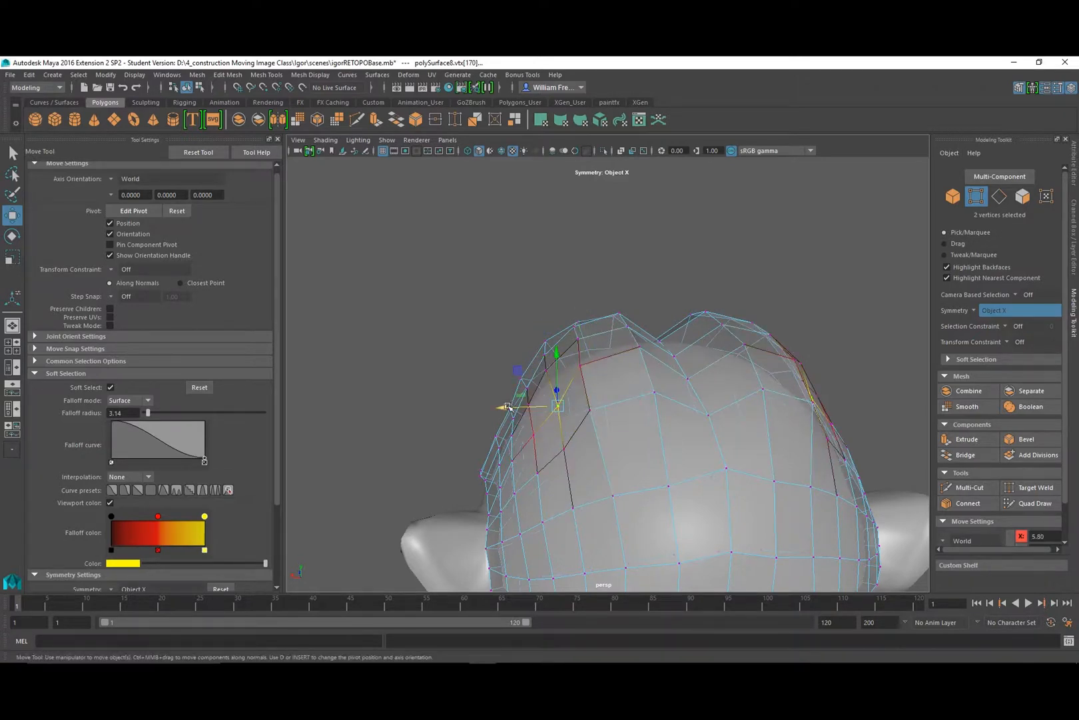
{"action": "left_click_drag", "start_coordinate": [510, 406], "coordinate": [481, 408]}
{"action": "left_click", "coordinate": [529, 391]}
{"action": "left_click", "coordinate": [522, 404]}
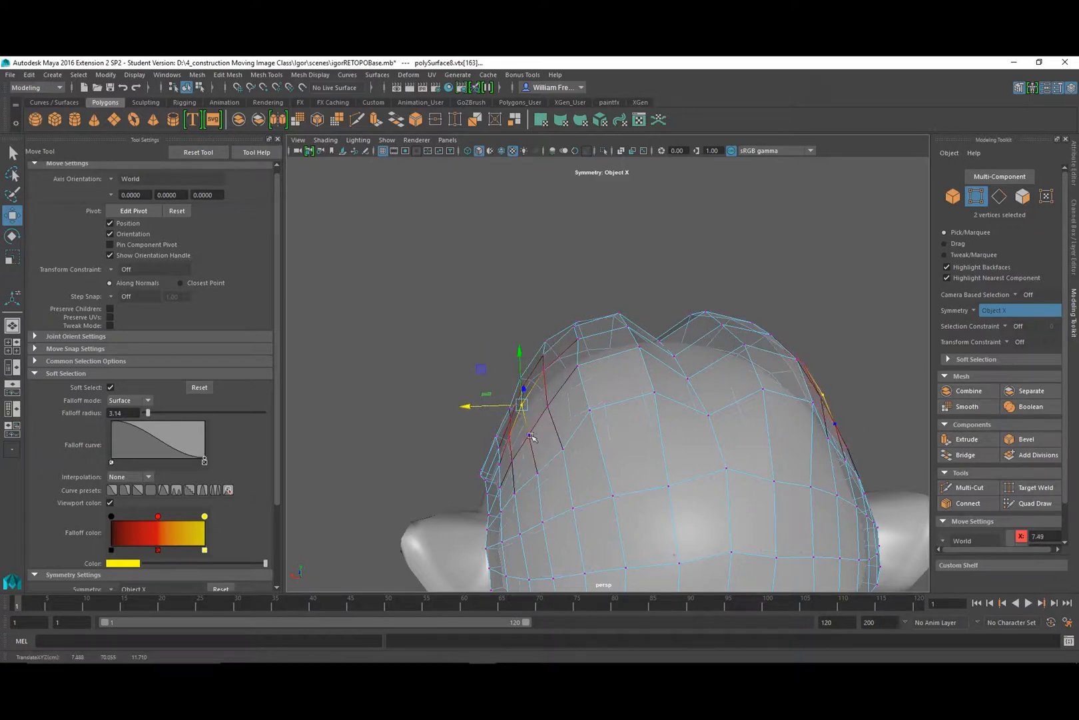
Move the mirrored pairs lower on the rear sides outward and adjust the shoulder pair above to match.
{"action": "left_click", "coordinate": [562, 451]}
{"action": "left_click_drag", "start_coordinate": [512, 450], "coordinate": [483, 437]}
{"action": "left_click", "coordinate": [531, 435]}
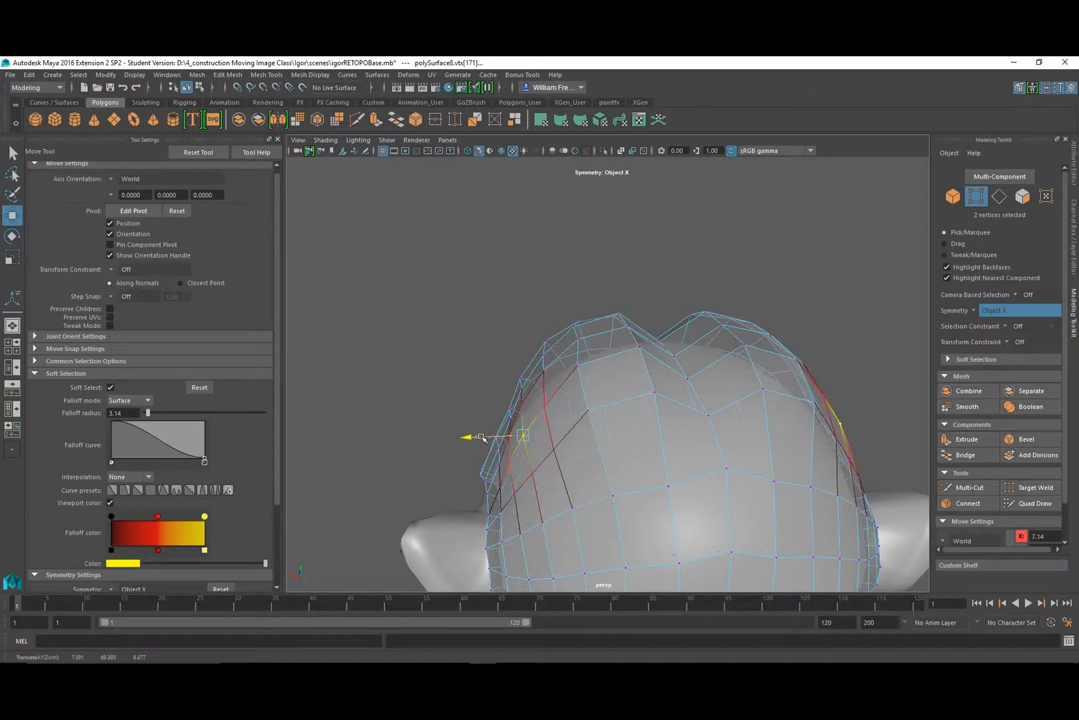
{"action": "left_click", "coordinate": [533, 398]}
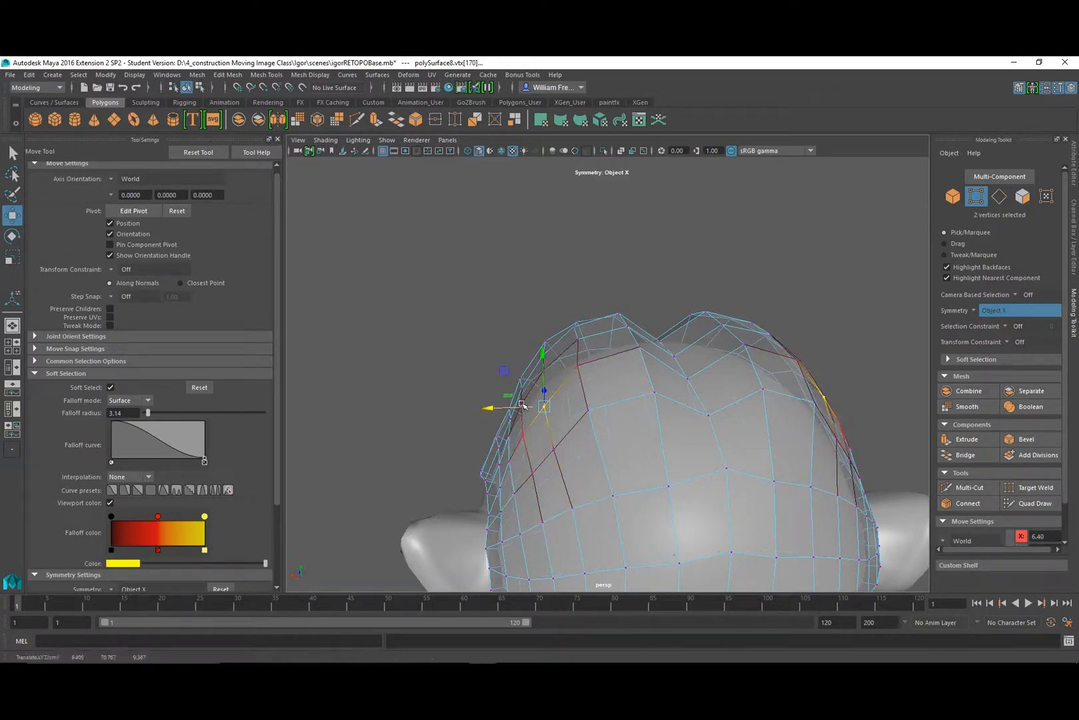
Move a mirrored vertex pair on the front ridges forward and raise the outer pair beside it.
{"action": "left_click_drag", "start_coordinate": [523, 402], "coordinate": [722, 400], "text": "alt"}
{"action": "right_click_drag", "start_coordinate": [721, 400], "coordinate": [612, 436], "text": "alt"}
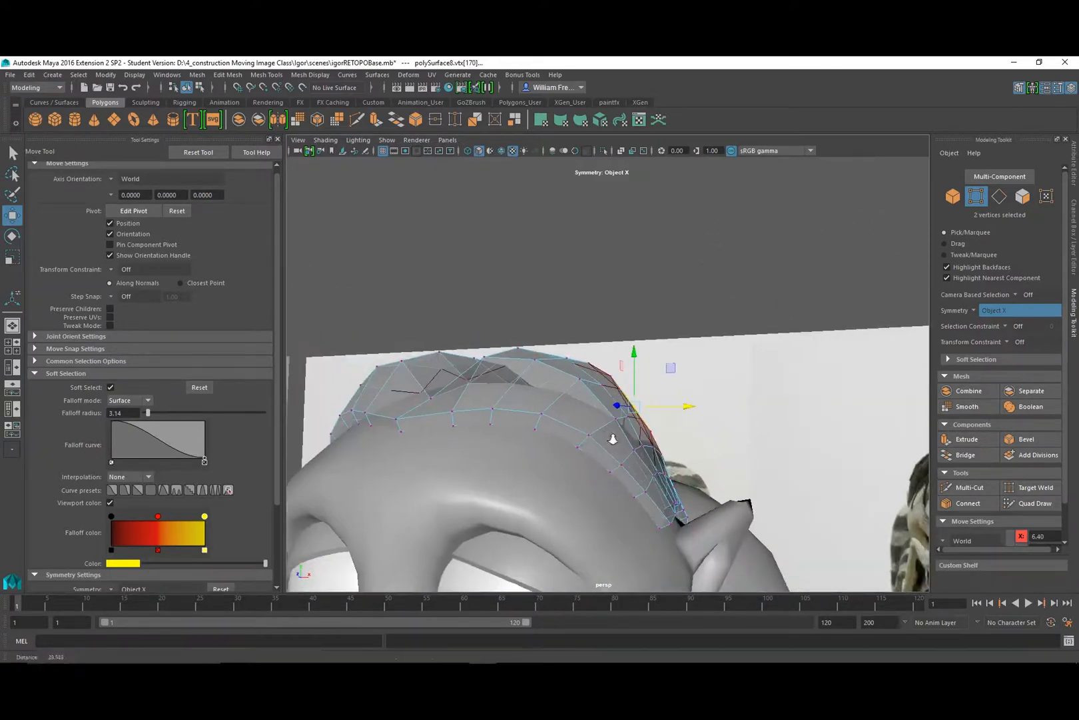
{"action": "left_click_drag", "start_coordinate": [513, 418], "coordinate": [579, 438], "text": "alt"}
{"action": "left_click", "coordinate": [563, 431]}
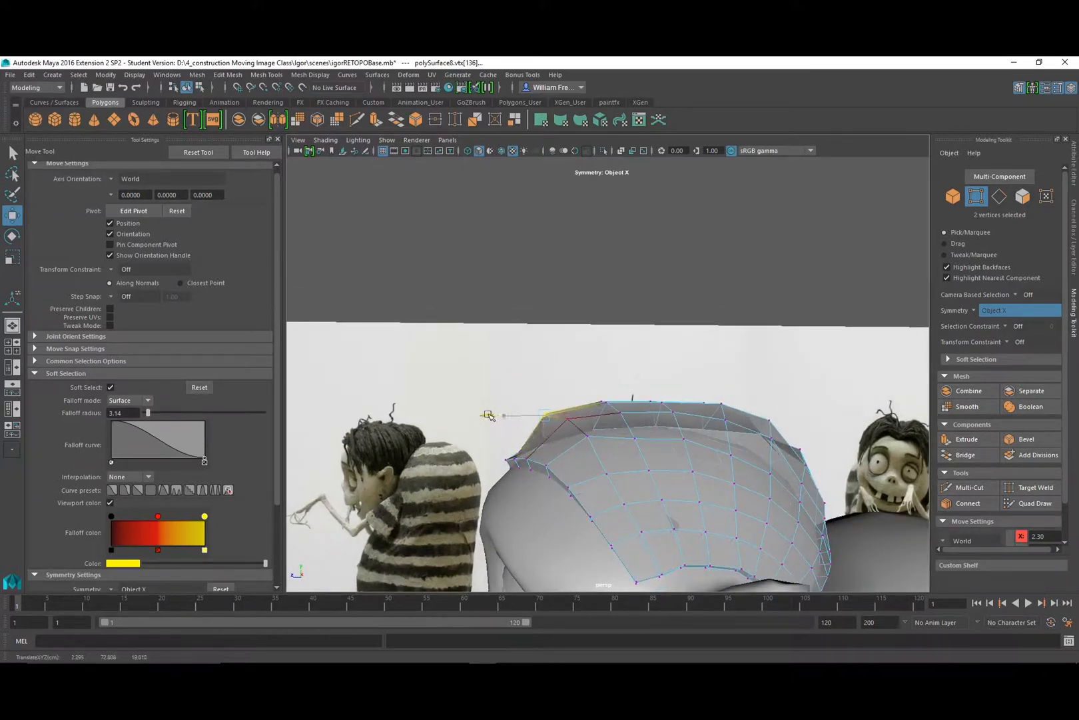
{"action": "left_click_drag", "start_coordinate": [468, 416], "coordinate": [495, 444], "text": "alt"}
{"action": "left_click", "coordinate": [573, 444]}
{"action": "left_click_drag", "start_coordinate": [548, 392], "coordinate": [548, 386]}
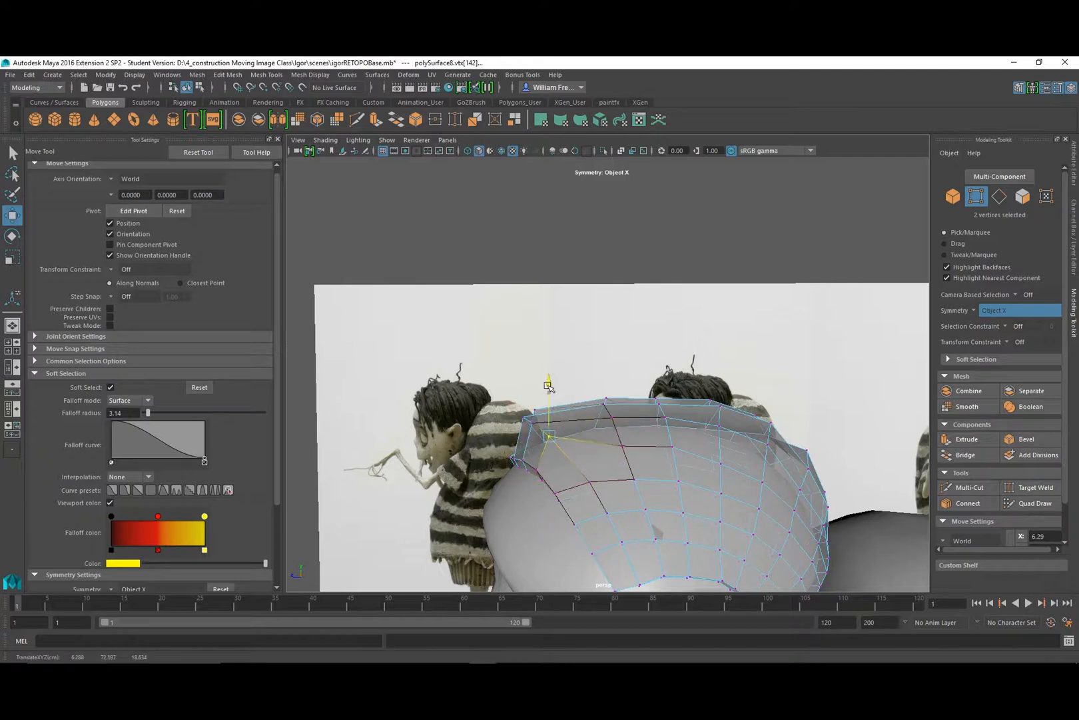
Raise the mirrored vertex pairs along the upper sides of the cap, working from the front toward the crown.
{"action": "left_click", "coordinate": [613, 415]}
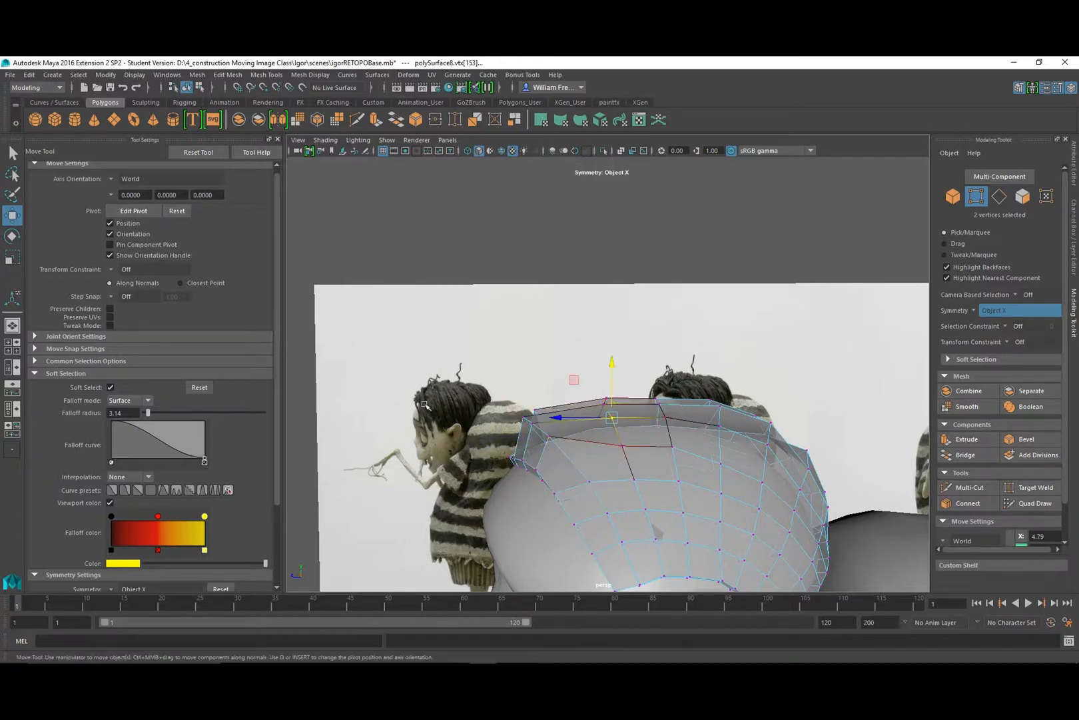
{"action": "left_click_drag", "start_coordinate": [611, 367], "coordinate": [720, 402]}
{"action": "left_click", "coordinate": [621, 444]}
{"action": "left_click", "coordinate": [673, 448]}
{"action": "left_click", "coordinate": [724, 464]}
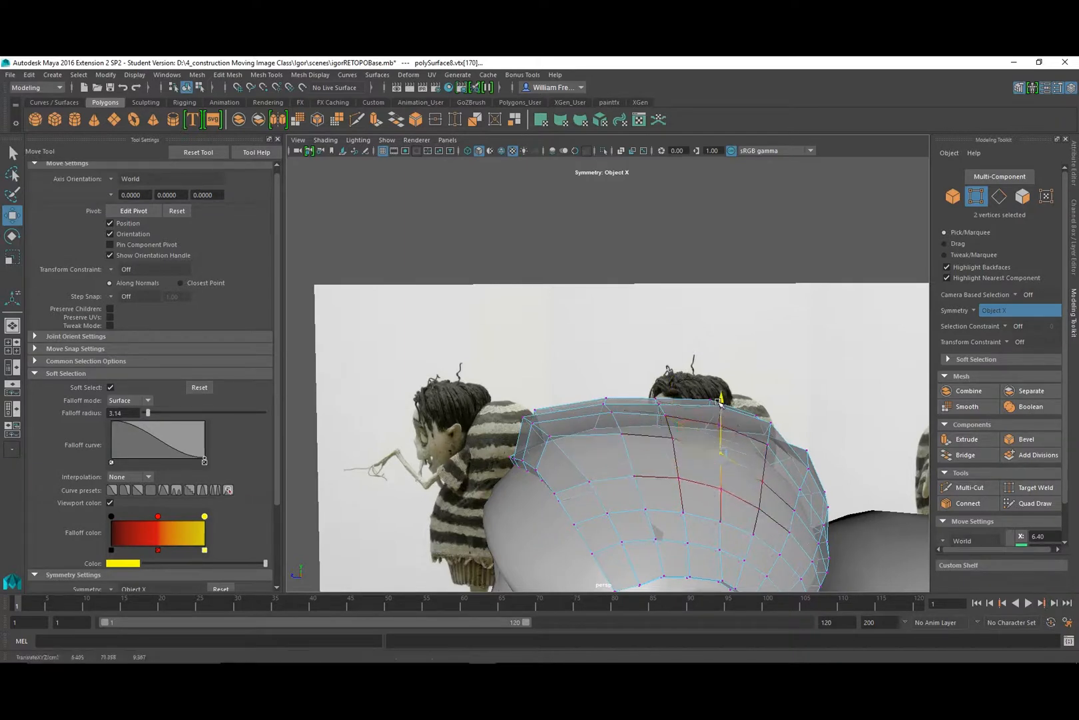
Raise the mirrored vertex pairs at the rear of the crown and adjust the hindmost ones in depth.
{"action": "left_click", "coordinate": [762, 483]}
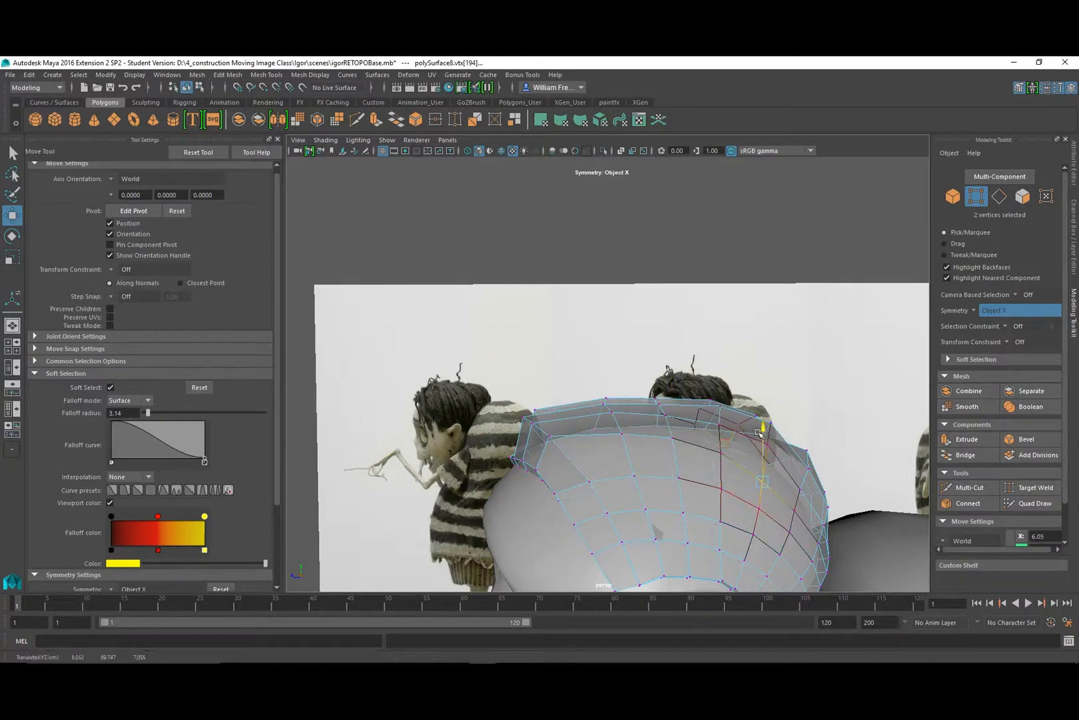
{"action": "left_click_drag", "start_coordinate": [763, 433], "coordinate": [650, 361], "text": "alt"}
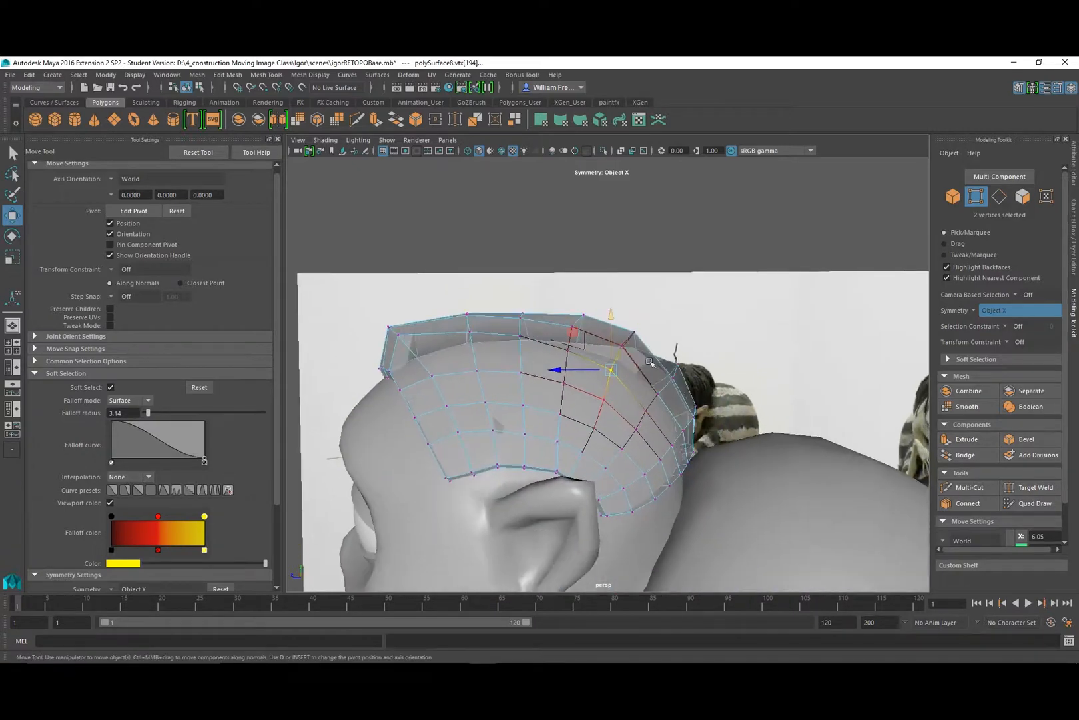
{"action": "left_click", "coordinate": [658, 394]}
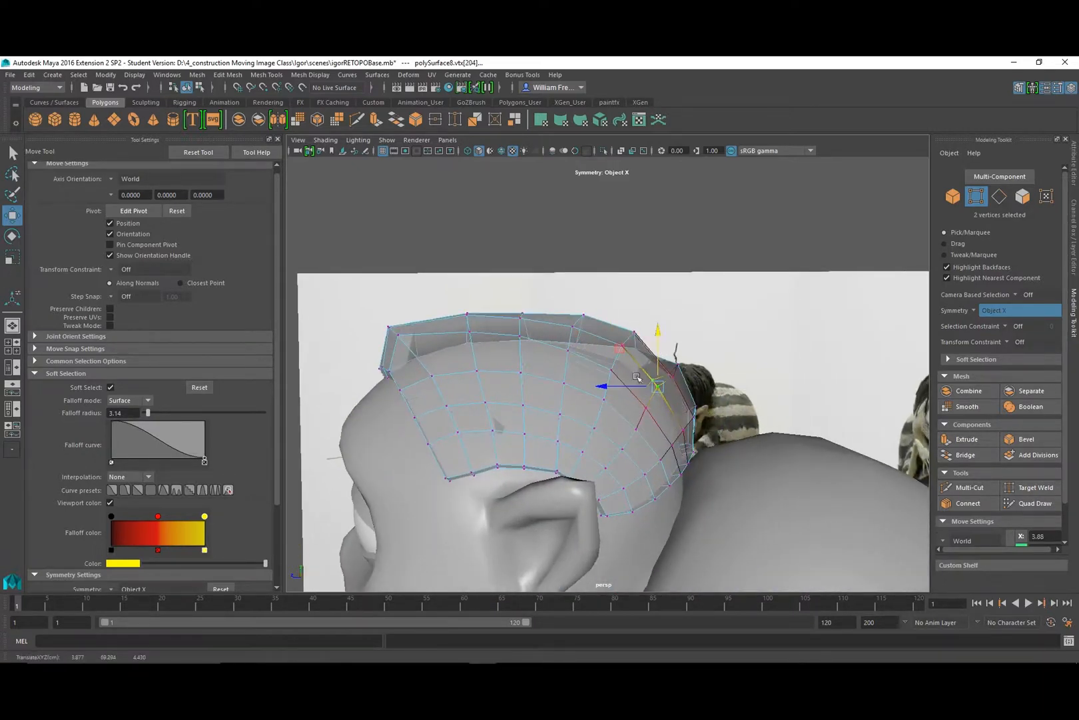
{"action": "left_click_drag", "start_coordinate": [610, 387], "coordinate": [661, 444]}
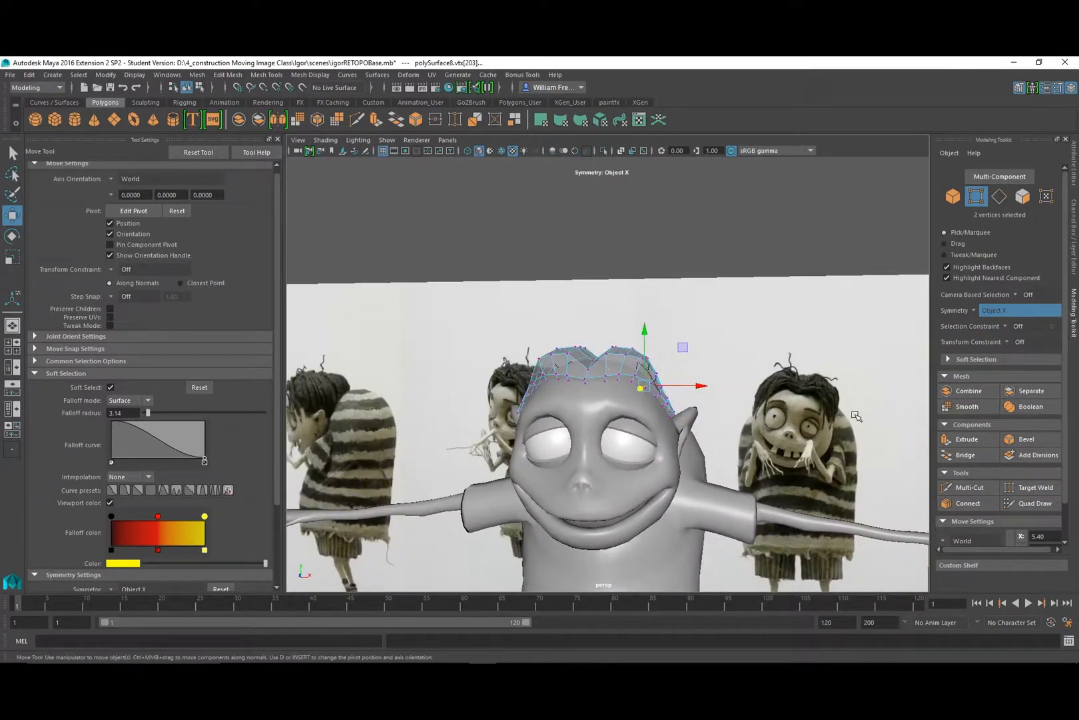
Move the mirrored vertex pairs on the side slopes between the temples and ears outward to widen the cap.
{"action": "middle_click_drag", "start_coordinate": [770, 413], "coordinate": [791, 483], "text": "alt"}
{"action": "scroll", "coordinate": [656, 429], "scroll_direction": "up", "scroll_amount": 5}
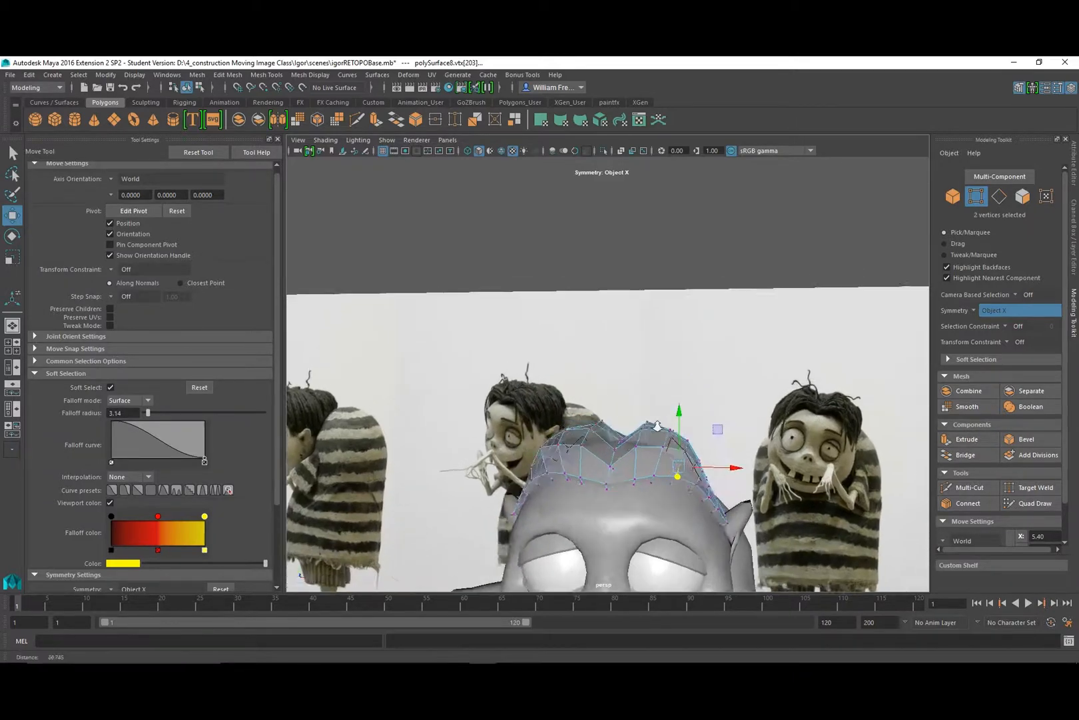
{"action": "middle_click_drag", "start_coordinate": [587, 421], "coordinate": [473, 328], "text": "alt"}
{"action": "left_click_drag", "start_coordinate": [473, 328], "coordinate": [597, 438], "text": "alt"}
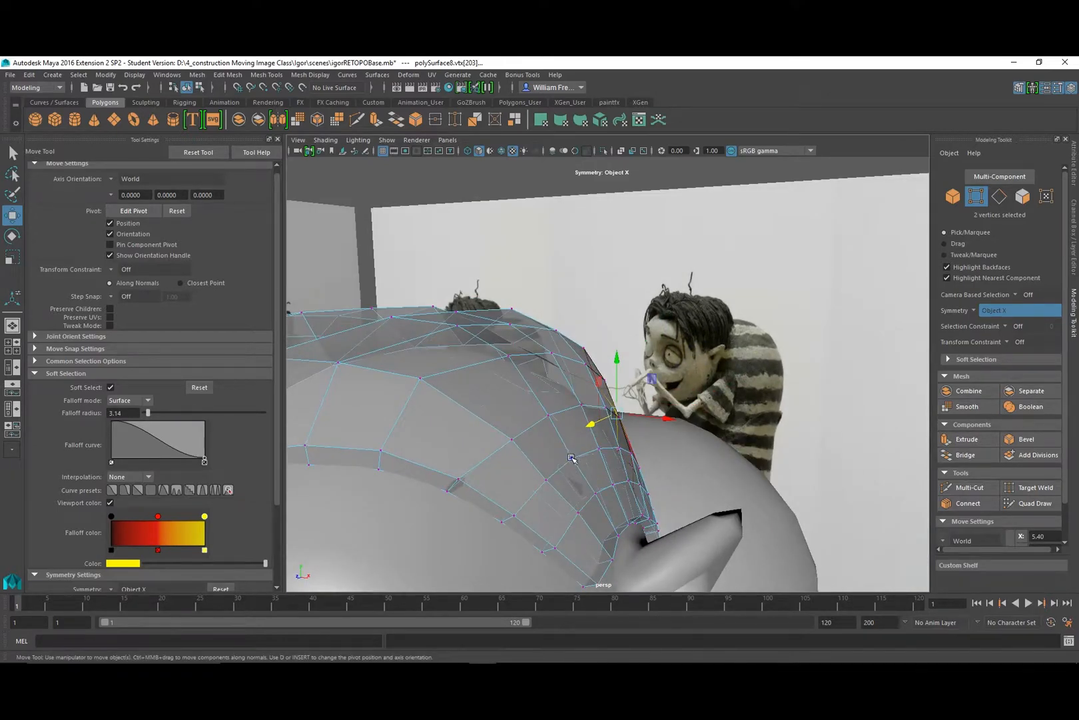
{"action": "left_click_drag", "start_coordinate": [621, 469], "coordinate": [631, 470]}
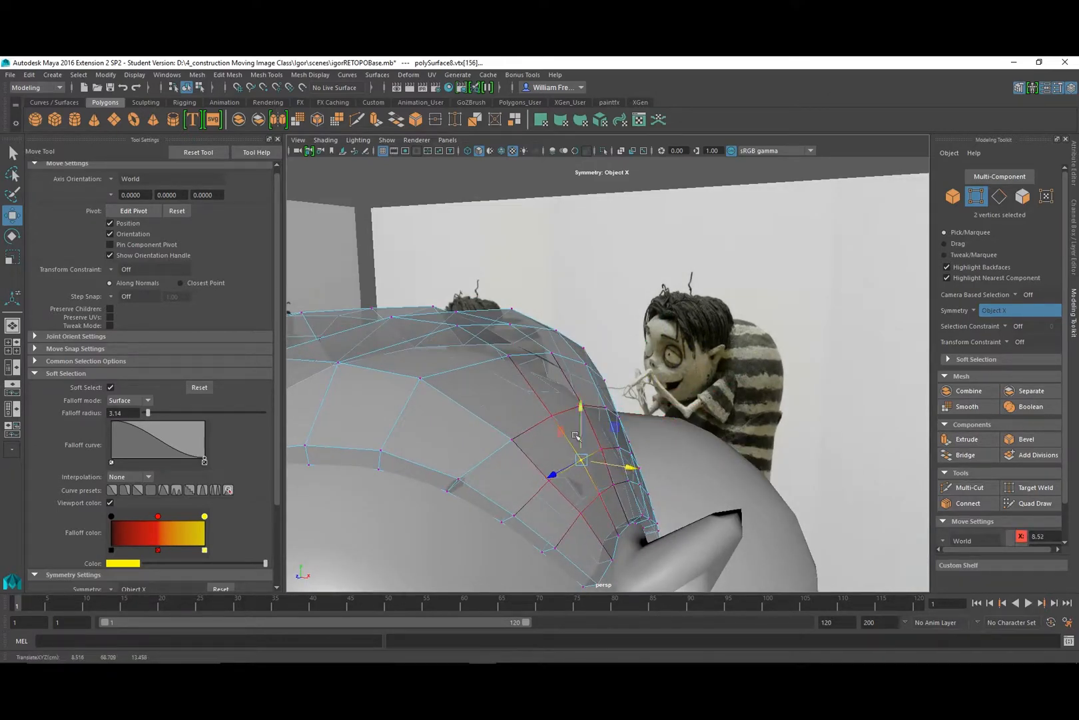
{"action": "left_click", "coordinate": [553, 415]}
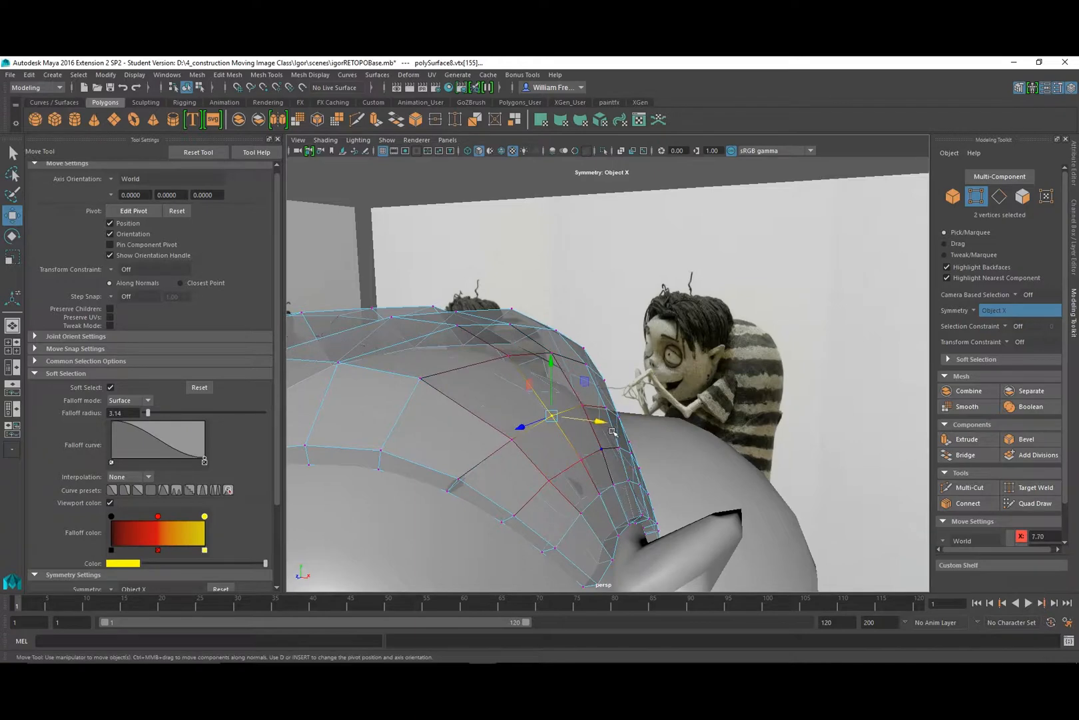
{"action": "left_click", "coordinate": [584, 405]}
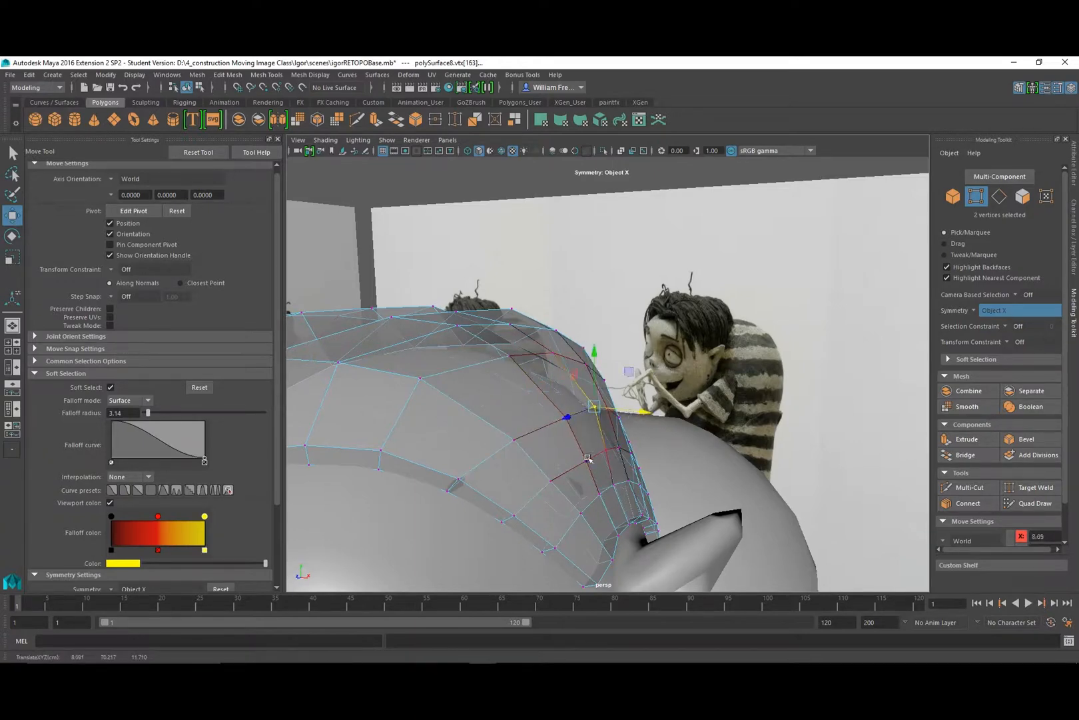
{"action": "mouse_move", "coordinate": [587, 458]}
{"action": "left_mouse_down", "text": "alt"}
{"action": "mouse_move", "coordinate": [600, 447]}
{"action": "mouse_move", "coordinate": [583, 434]}
{"action": "left_mouse_up", "text": "alt"}
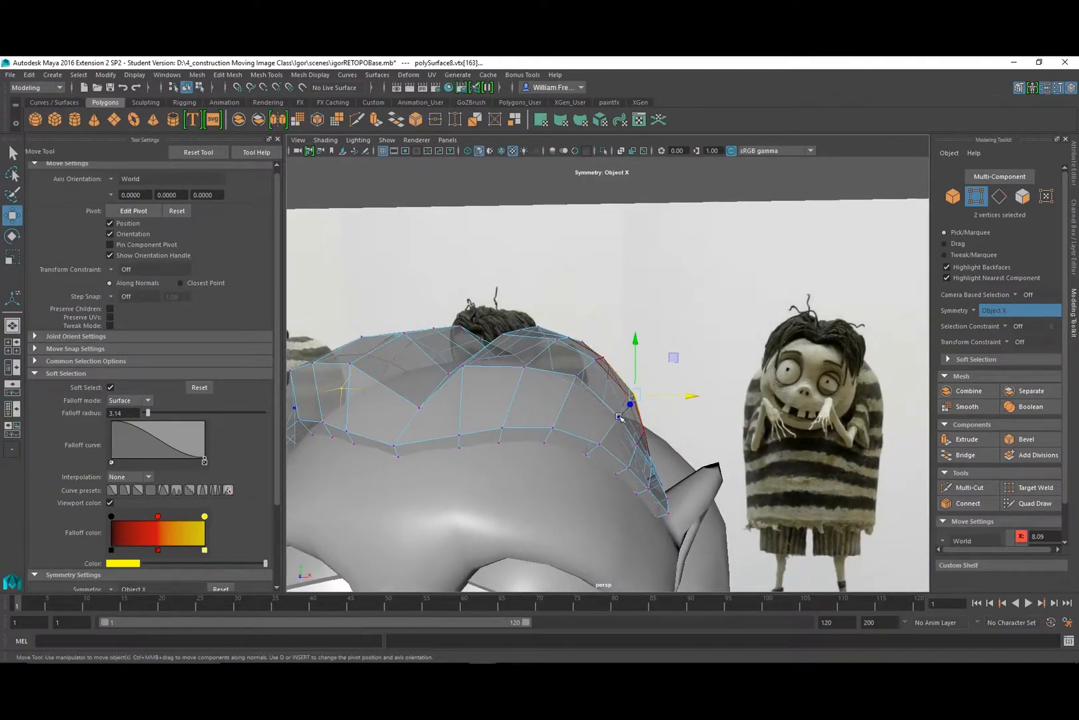
{"action": "left_click_drag", "start_coordinate": [673, 420], "coordinate": [681, 418]}
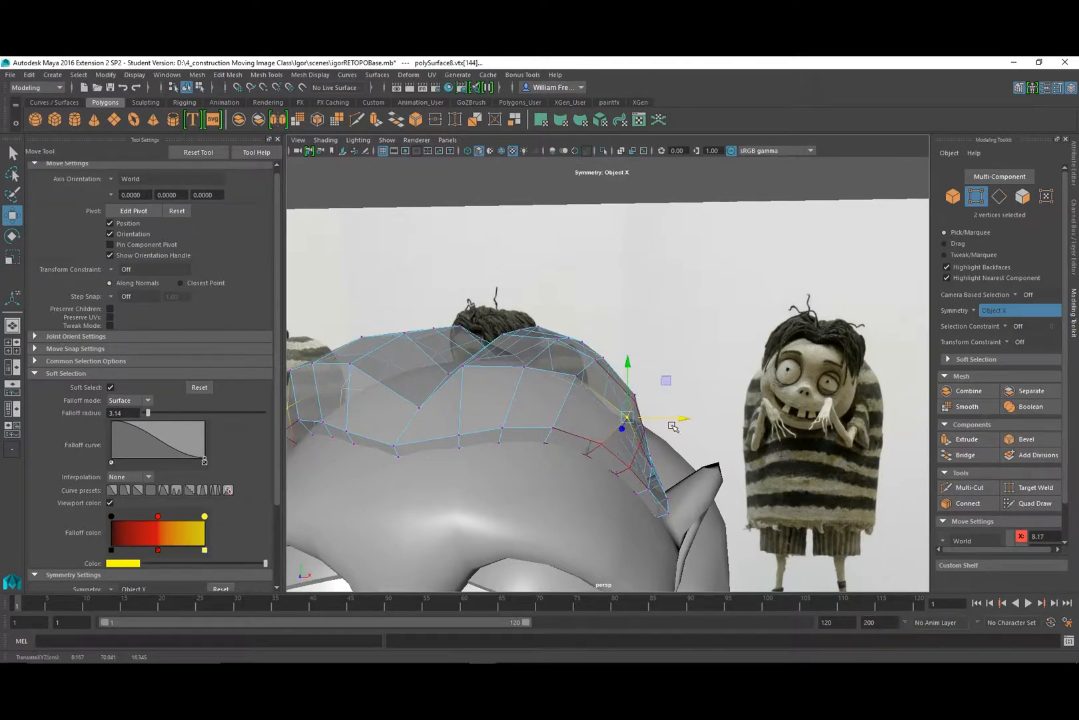
From behind, move the mirrored vertex pairs running down the rear sides toward the ears outward.
{"action": "left_click_drag", "start_coordinate": [612, 427], "coordinate": [462, 419], "text": "alt"}
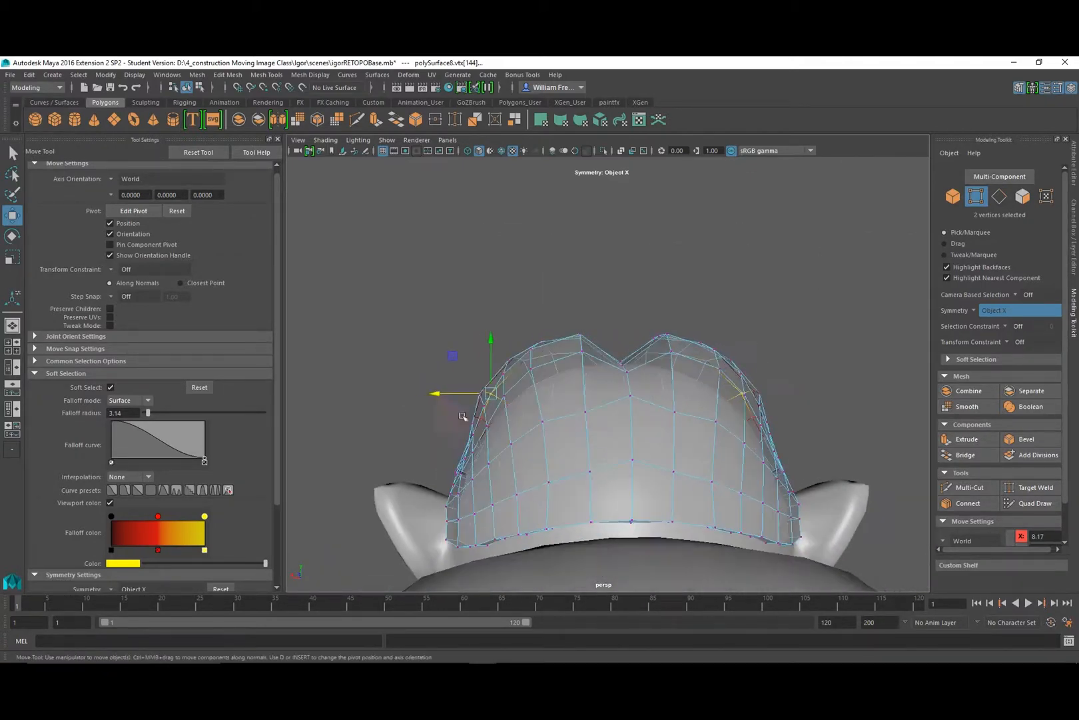
{"action": "right_click_drag", "start_coordinate": [463, 418], "coordinate": [510, 448], "text": "alt"}
{"action": "middle_click_drag", "start_coordinate": [509, 449], "coordinate": [610, 387], "text": "alt"}
{"action": "left_click_drag", "start_coordinate": [567, 408], "coordinate": [565, 423], "text": "alt"}
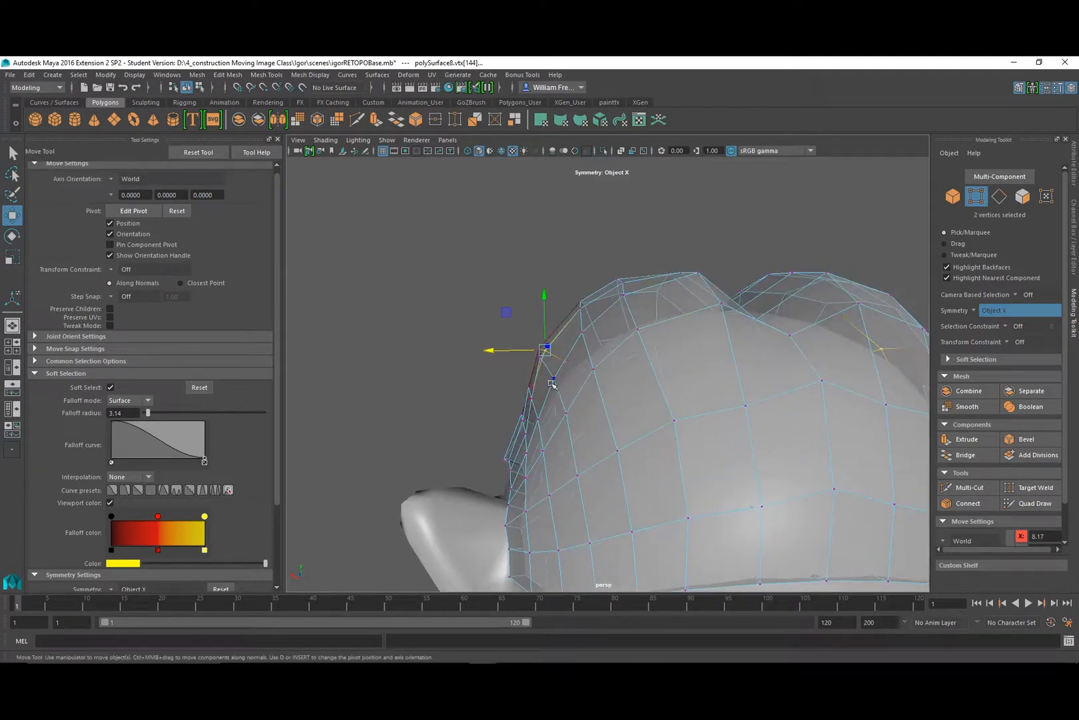
{"action": "left_click", "coordinate": [554, 379]}
{"action": "left_click_drag", "start_coordinate": [513, 381], "coordinate": [475, 455]}
{"action": "left_click", "coordinate": [533, 422]}
{"action": "left_click", "coordinate": [524, 453]}
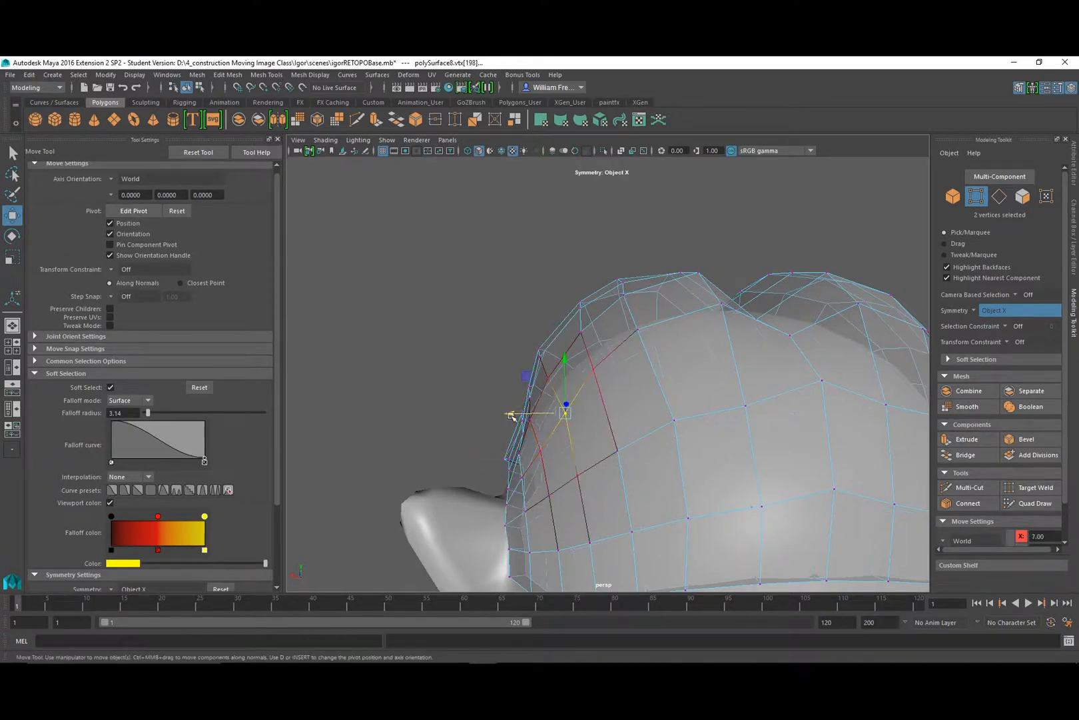
{"action": "left_click_drag", "start_coordinate": [511, 415], "coordinate": [513, 415]}
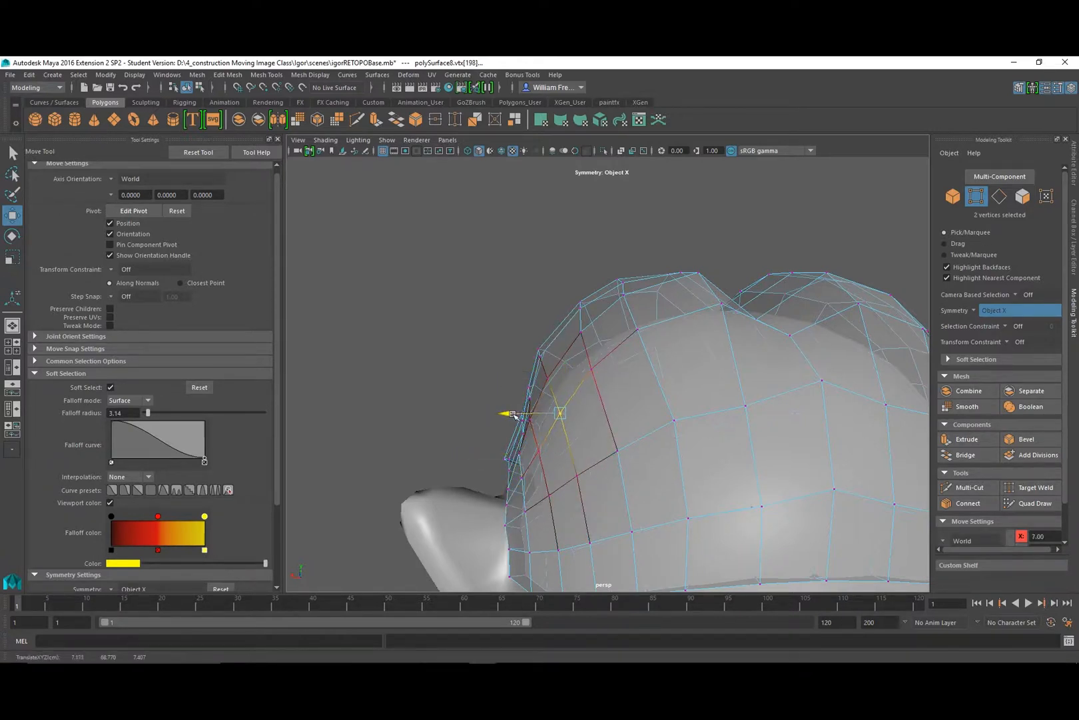
Fine-tune the width of the upper rear shoulder pair and move the mirrored pair below it outward.
{"action": "left_click", "coordinate": [581, 331]}
{"action": "left_click_drag", "start_coordinate": [527, 332], "coordinate": [530, 331]}
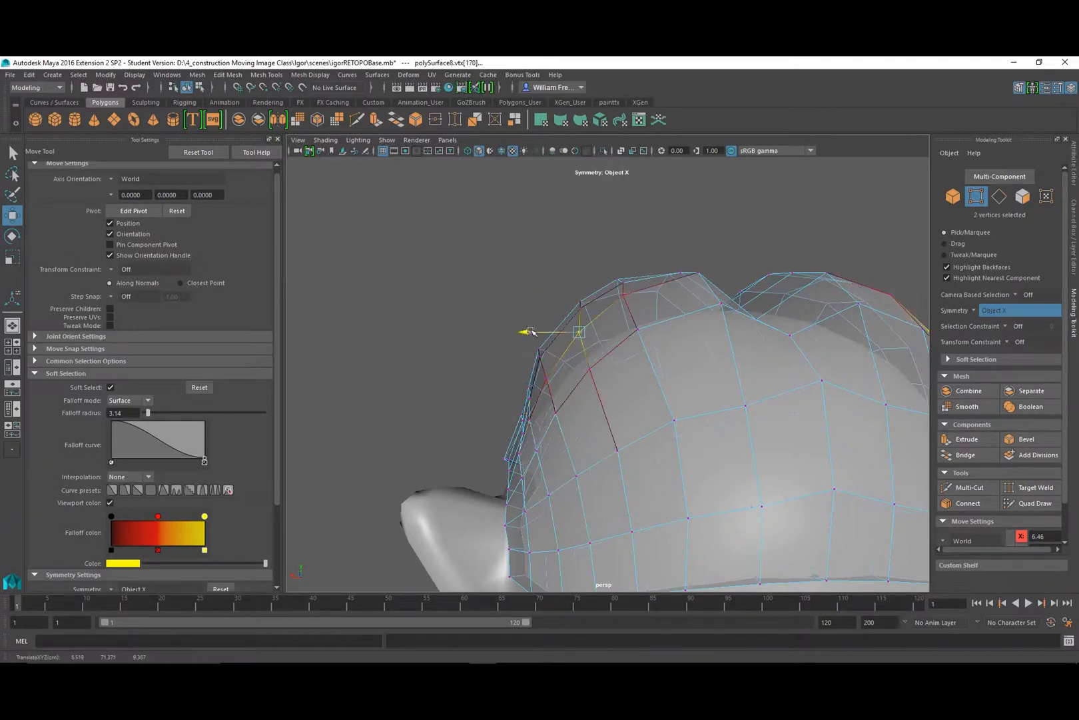
{"action": "left_click", "coordinate": [550, 371]}
{"action": "left_click_drag", "start_coordinate": [495, 377], "coordinate": [487, 376]}
Move the mirrored vertex pairs along the cap's lower back edge backward, away from the head.
{"action": "left_click_drag", "start_coordinate": [487, 376], "coordinate": [843, 414], "text": "alt"}
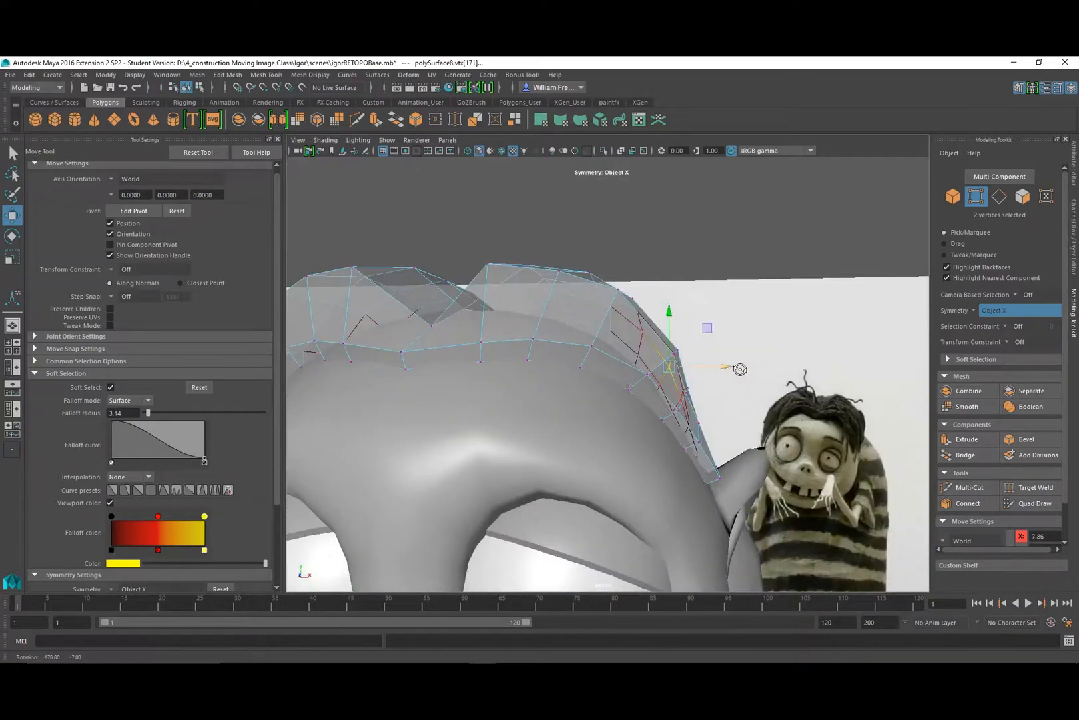
{"action": "left_click_drag", "start_coordinate": [751, 416], "coordinate": [553, 480], "text": "alt"}
{"action": "scroll", "coordinate": [600, 400], "scroll_direction": "up", "scroll_amount": 6}
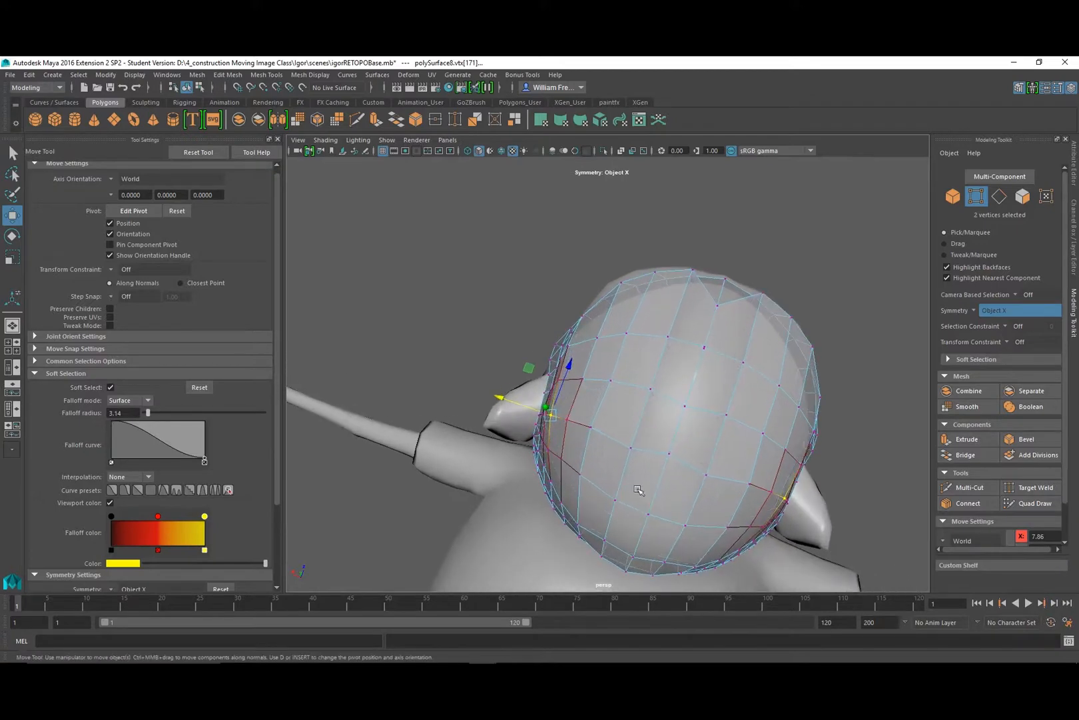
{"action": "left_click_drag", "start_coordinate": [625, 361], "coordinate": [699, 267], "text": "alt"}
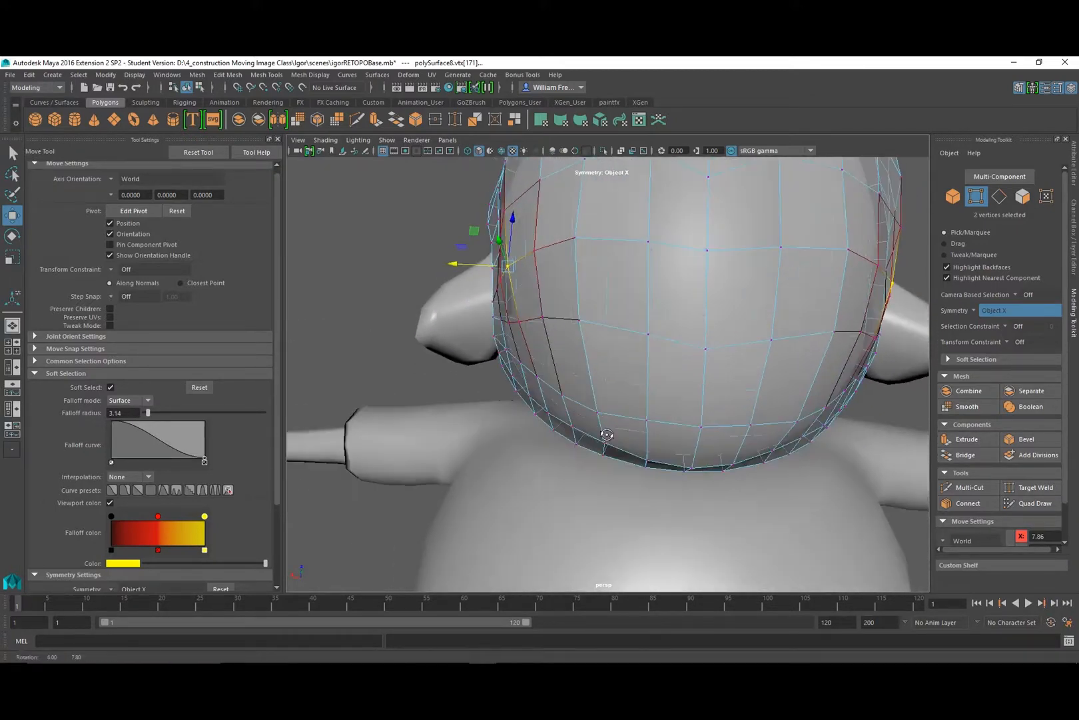
{"action": "left_click", "coordinate": [605, 441]}
{"action": "left_click_drag", "start_coordinate": [608, 391], "coordinate": [557, 434]}
{"action": "left_click", "coordinate": [577, 431]}
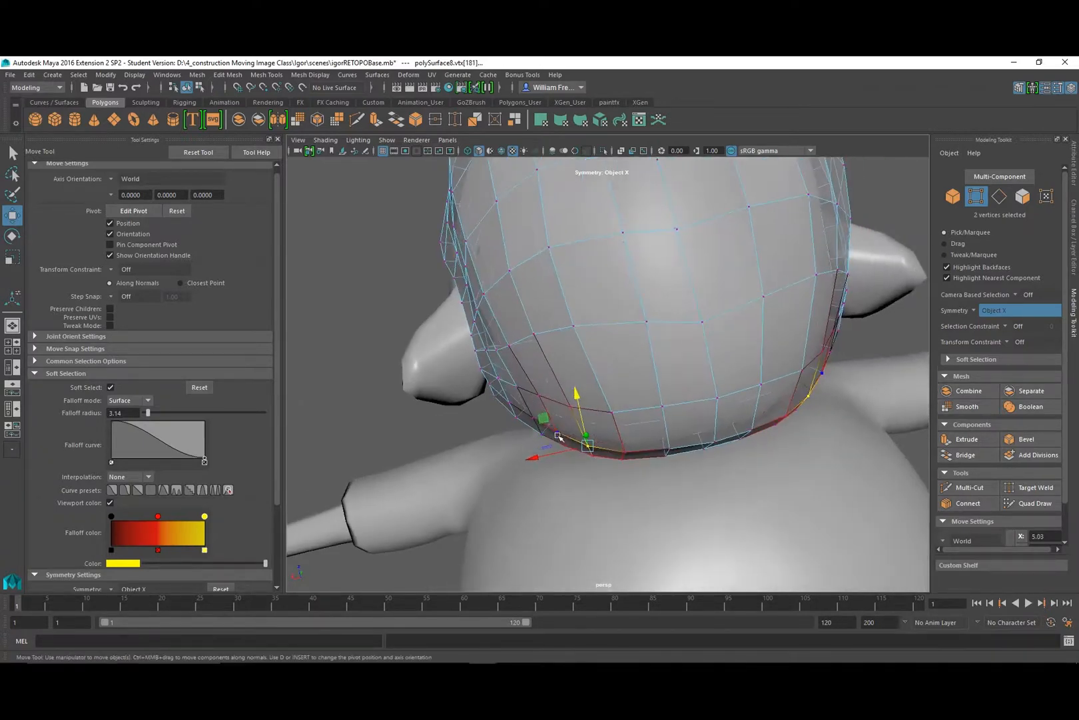
{"action": "left_click", "coordinate": [559, 434]}
{"action": "left_click_drag", "start_coordinate": [546, 383], "coordinate": [580, 387]}
Lower the mirrored vertex pairs across the middle rows of the cap's back, selecting neighbouring vertices together where needed.
{"action": "left_click", "coordinate": [539, 396]}
{"action": "left_click", "coordinate": [574, 413]}
{"action": "left_click", "coordinate": [537, 325]}
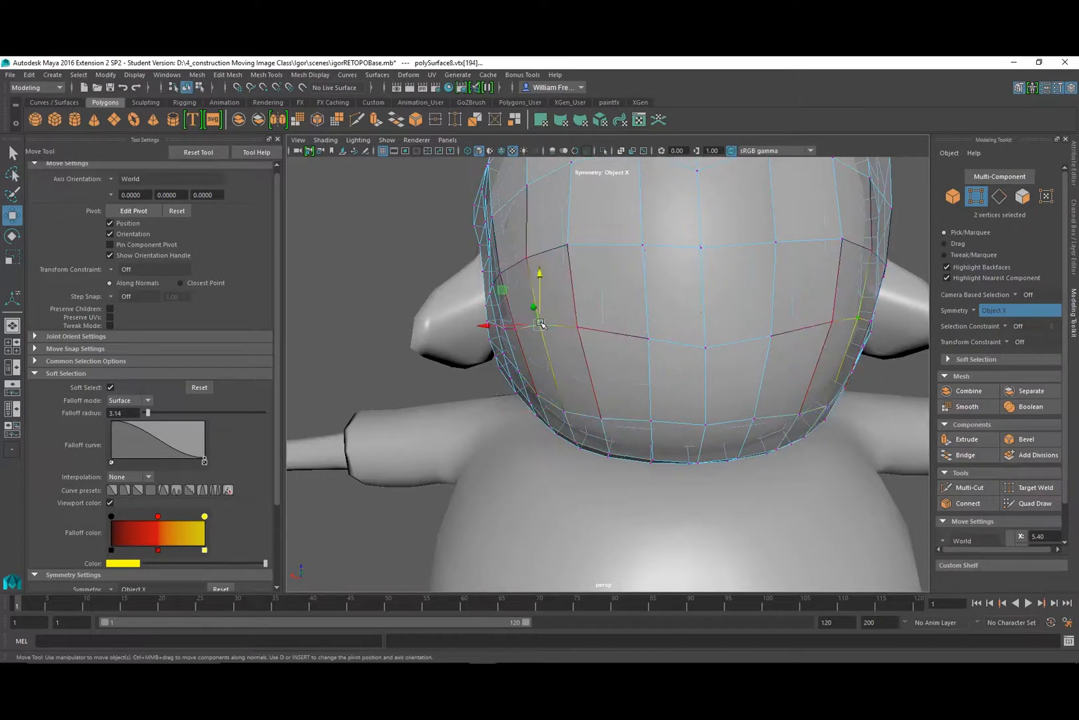
{"action": "left_click", "coordinate": [579, 328], "text": "shift"}
{"action": "left_click_drag", "start_coordinate": [558, 274], "coordinate": [560, 290]}
{"action": "left_click", "coordinate": [648, 339]}
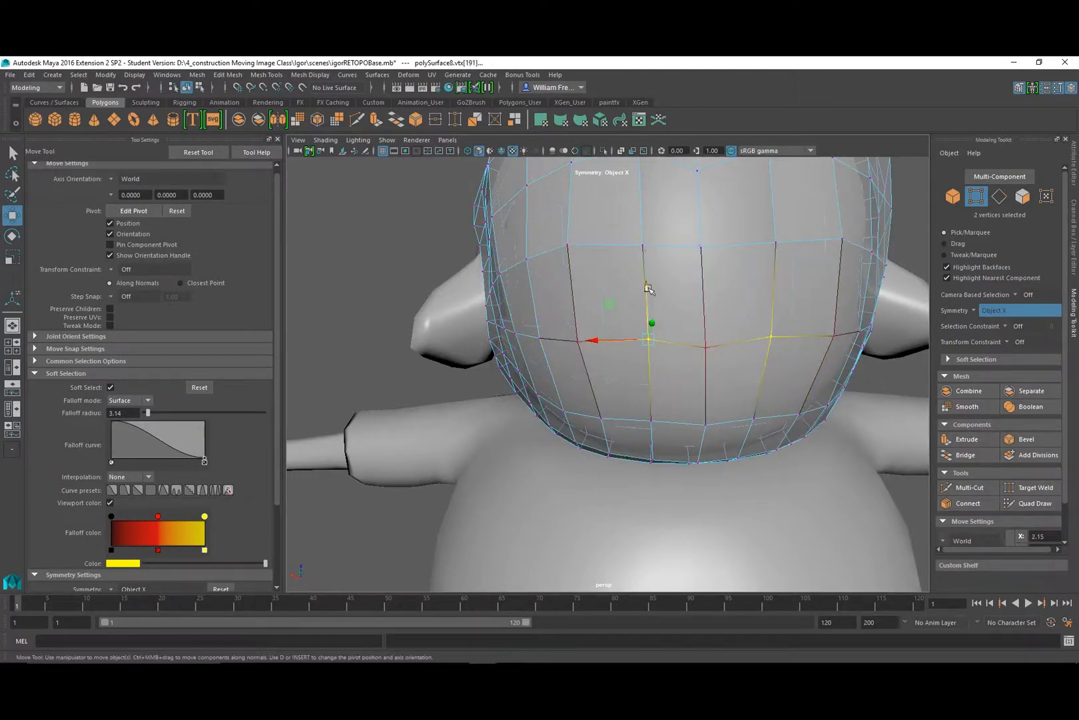
{"action": "left_click_drag", "start_coordinate": [646, 296], "coordinate": [627, 383], "text": "alt"}
Move the mirrored vertex pairs on the rear sides behind the ears outward to round out the cap.
{"action": "left_click", "coordinate": [703, 376]}
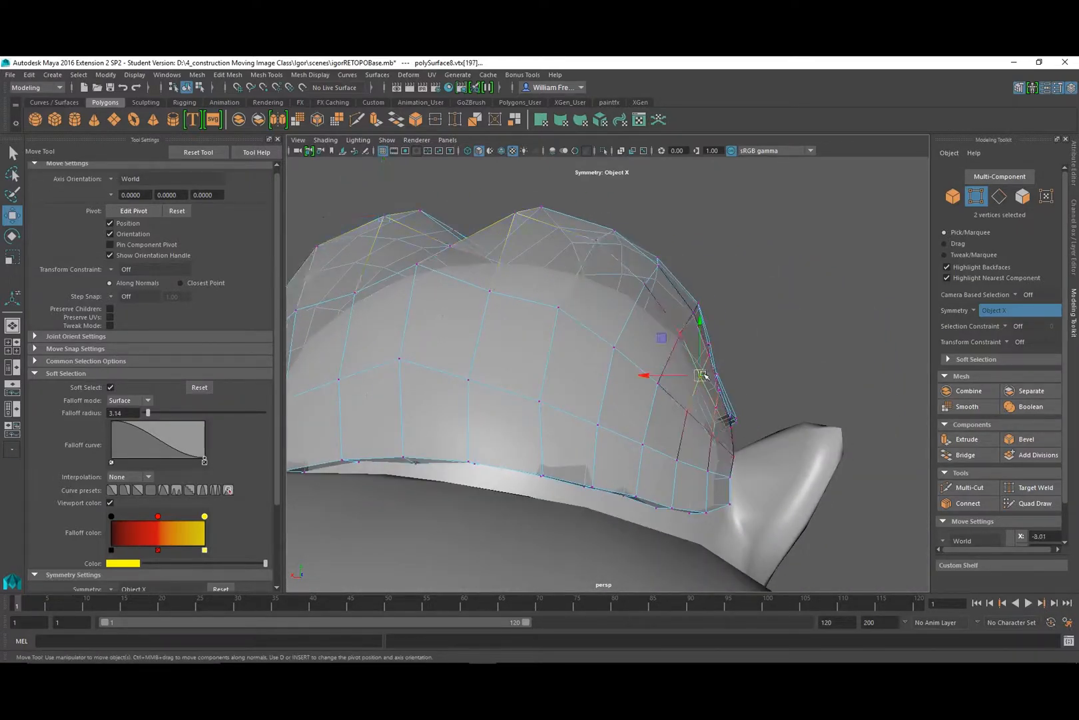
{"action": "left_click", "coordinate": [691, 411]}
{"action": "left_click_drag", "start_coordinate": [647, 414], "coordinate": [664, 347]}
{"action": "left_click", "coordinate": [666, 383]}
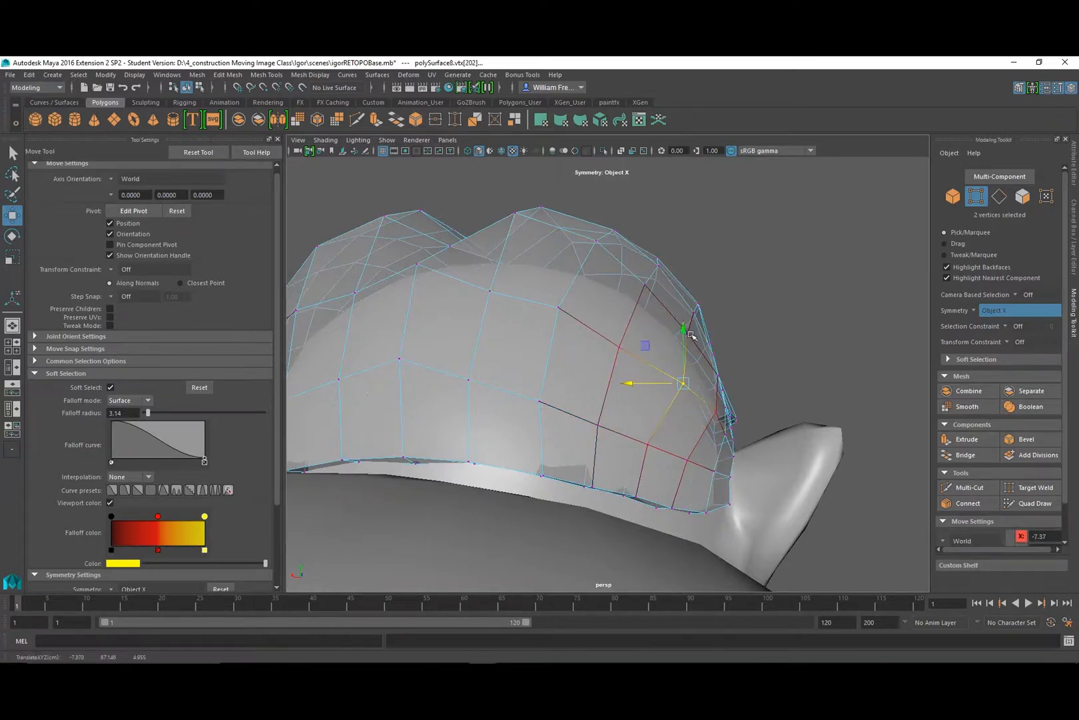
{"action": "left_click", "coordinate": [694, 333]}
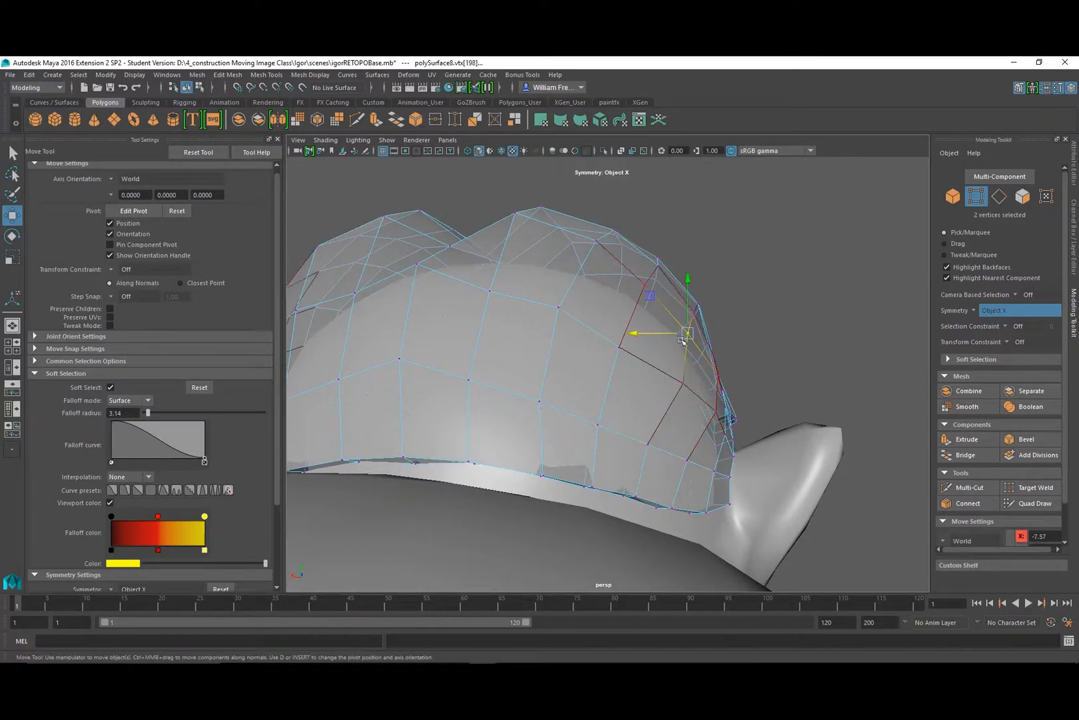
{"action": "left_click", "coordinate": [621, 348]}
{"action": "left_click_drag", "start_coordinate": [582, 349], "coordinate": [599, 368]}
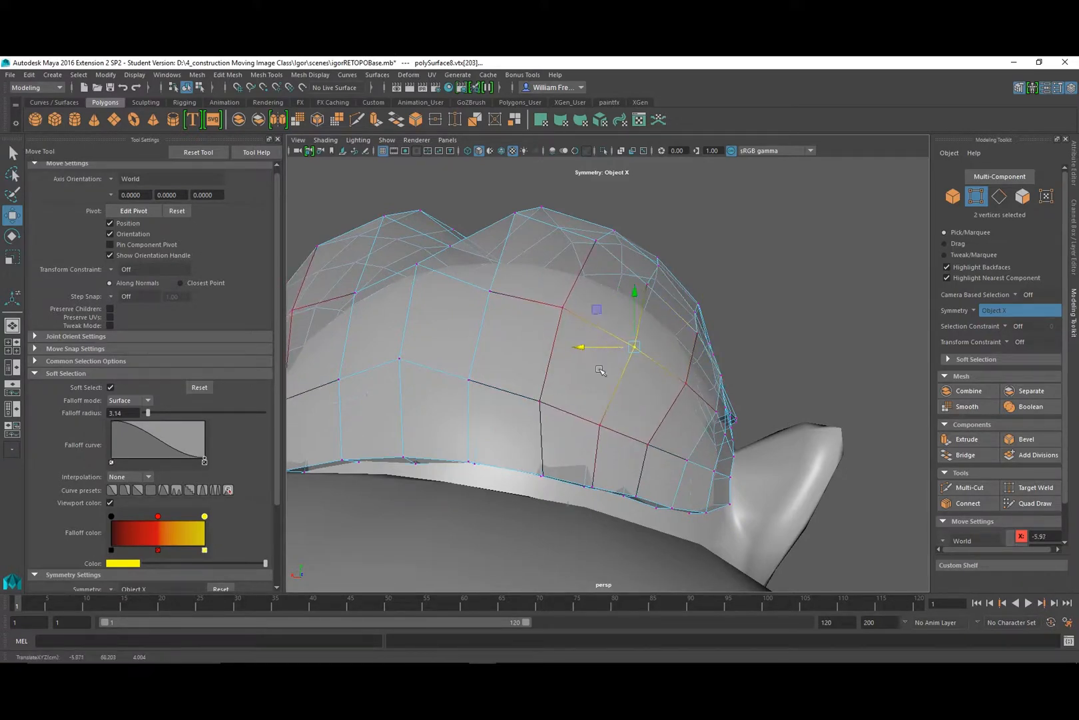
Adjust the width of the mirrored vertex pairs in the lower rear row running toward the ears.
{"action": "left_click", "coordinate": [598, 427]}
{"action": "left_click_drag", "start_coordinate": [562, 427], "coordinate": [490, 428]}
{"action": "left_click", "coordinate": [658, 445]}
{"action": "left_click", "coordinate": [694, 459]}
{"action": "left_click", "coordinate": [723, 438]}
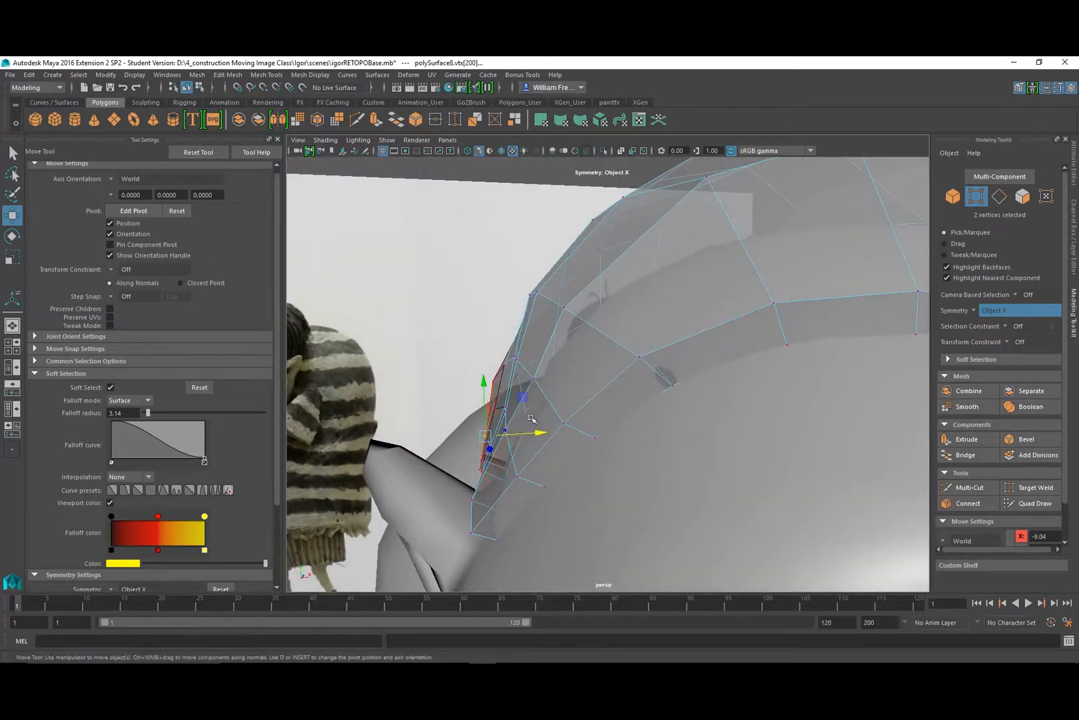
Move the mirrored vertex pairs on the cap's outer side slopes above the ears outward.
{"action": "left_click_drag", "start_coordinate": [516, 388], "coordinate": [543, 343], "text": "alt"}
{"action": "left_click", "coordinate": [523, 390]}
{"action": "left_click", "coordinate": [529, 413]}
{"action": "left_click", "coordinate": [540, 336]}
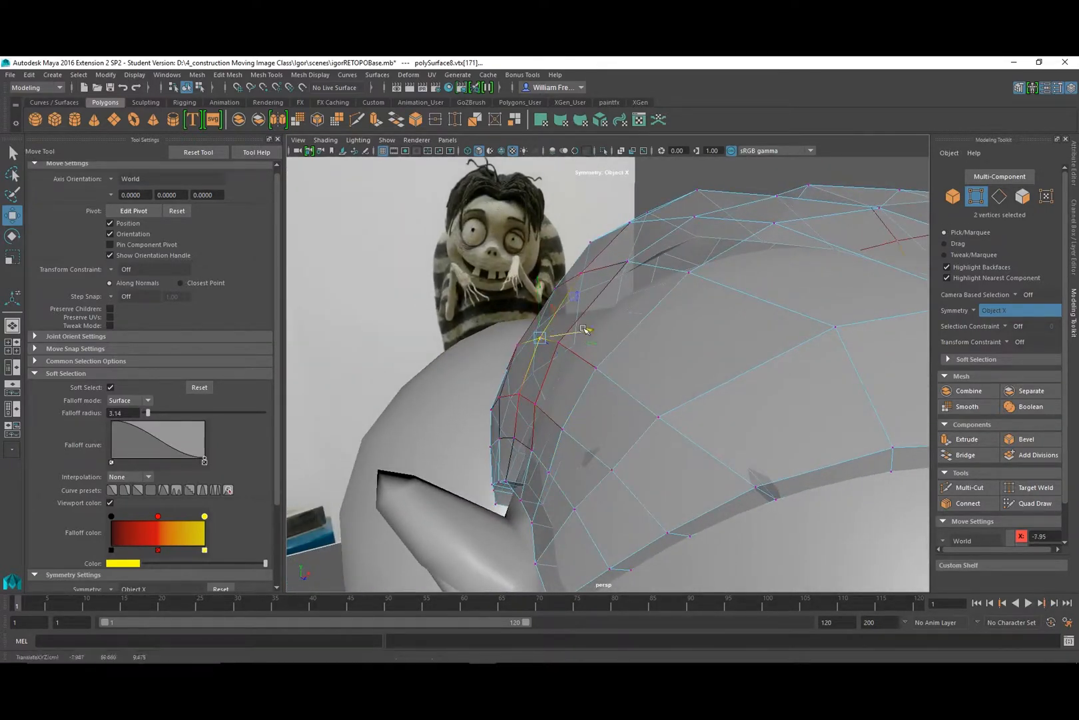
{"action": "left_click", "coordinate": [581, 274]}
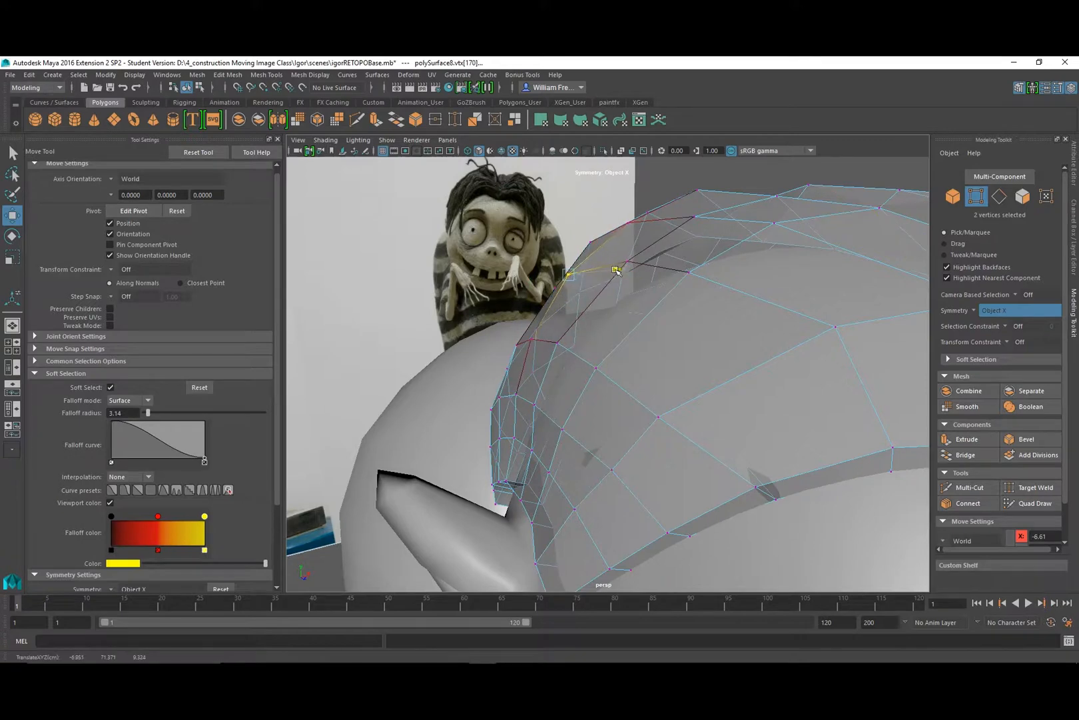
{"action": "left_click_drag", "start_coordinate": [582, 273], "coordinate": [553, 470], "text": "alt"}
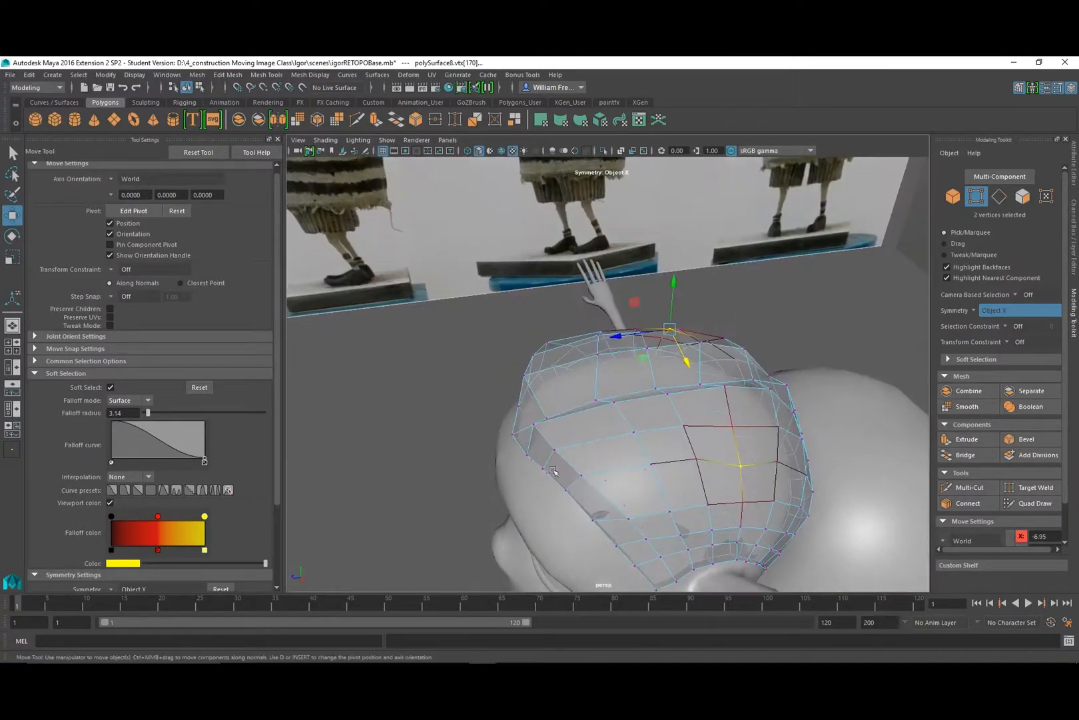
Reposition the mirrored vertex pairs just behind the cap's front edge at the temples along the front-to-back axis.
{"action": "left_click", "coordinate": [537, 426]}
{"action": "left_click_drag", "start_coordinate": [537, 425], "coordinate": [473, 421], "text": "alt"}
{"action": "left_click", "coordinate": [525, 403]}
{"action": "left_click", "coordinate": [541, 422]}
{"action": "left_click", "coordinate": [582, 474]}
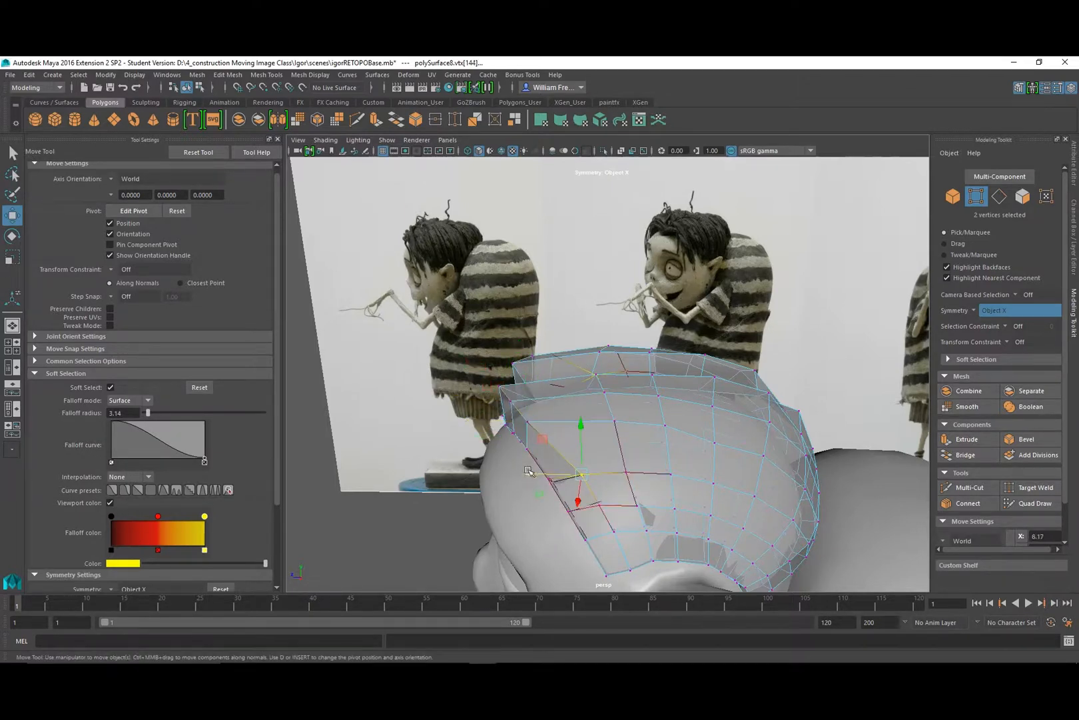
{"action": "mouse_move", "coordinate": [529, 474]}
{"action": "left_mouse_down"}
{"action": "mouse_move", "coordinate": [514, 474]}
{"action": "mouse_move", "coordinate": [578, 453]}
{"action": "mouse_move", "coordinate": [545, 468]}
{"action": "left_mouse_up"}
{"action": "left_click", "coordinate": [579, 469]}
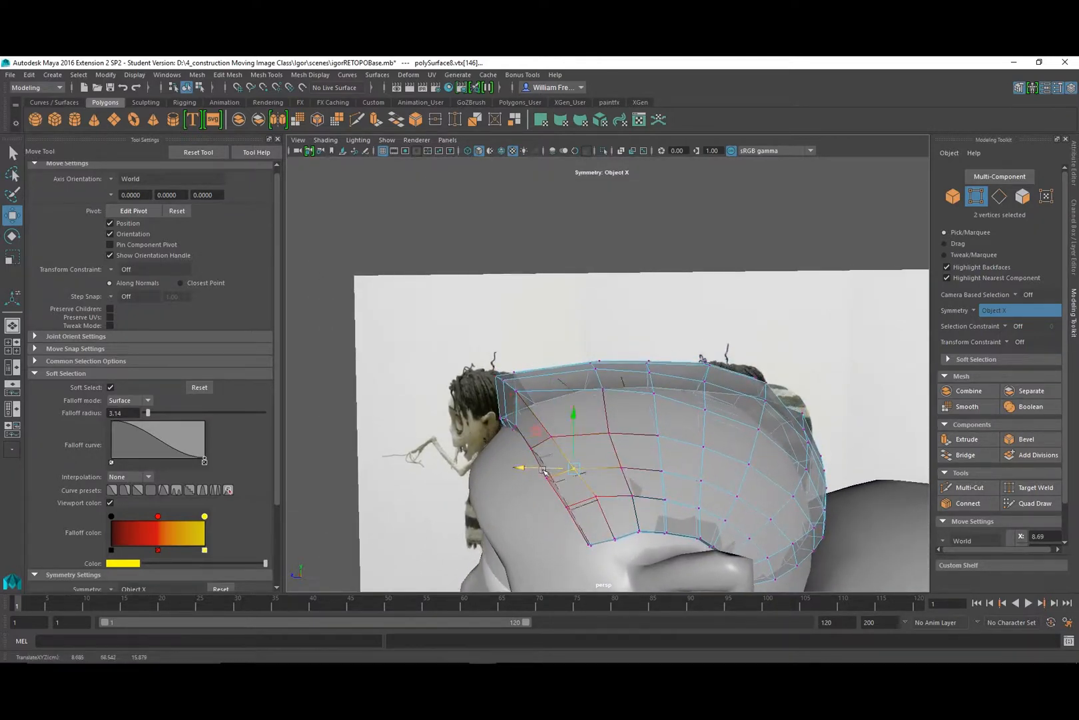
{"action": "middle_click_drag", "start_coordinate": [501, 403], "coordinate": [469, 327], "text": "alt"}
{"action": "right_click_drag", "start_coordinate": [469, 326], "coordinate": [527, 368], "text": "alt"}
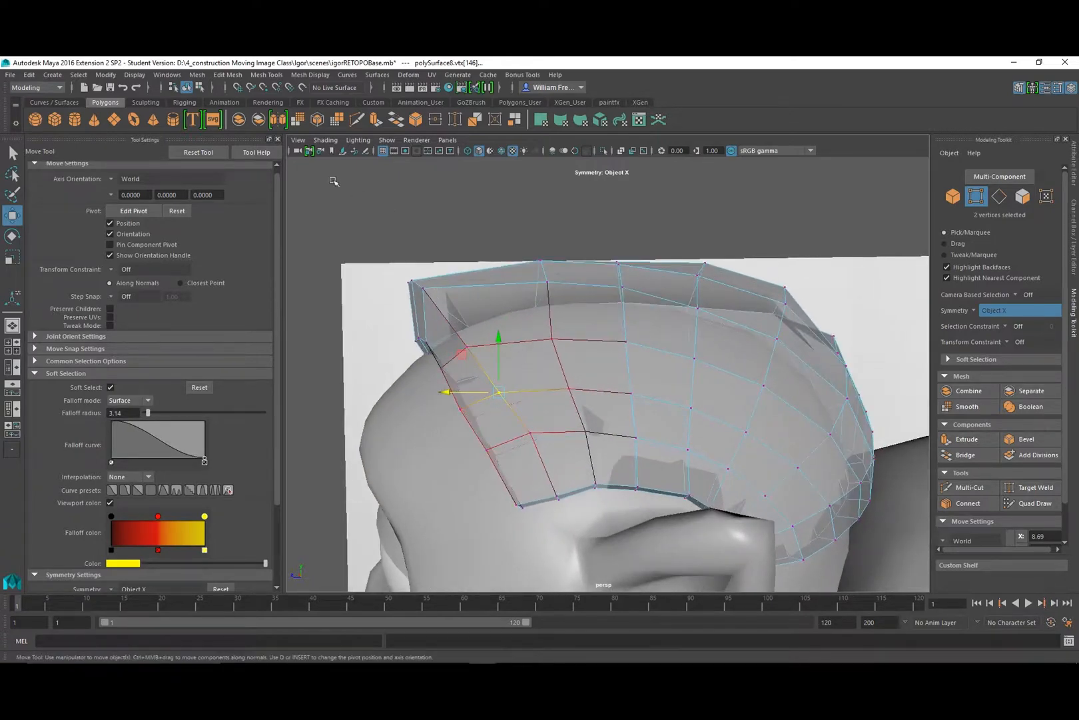
Turn off soft selection and move the mirrored hairline edge pairs at the temples backward.
{"action": "left_click", "coordinate": [111, 388]}
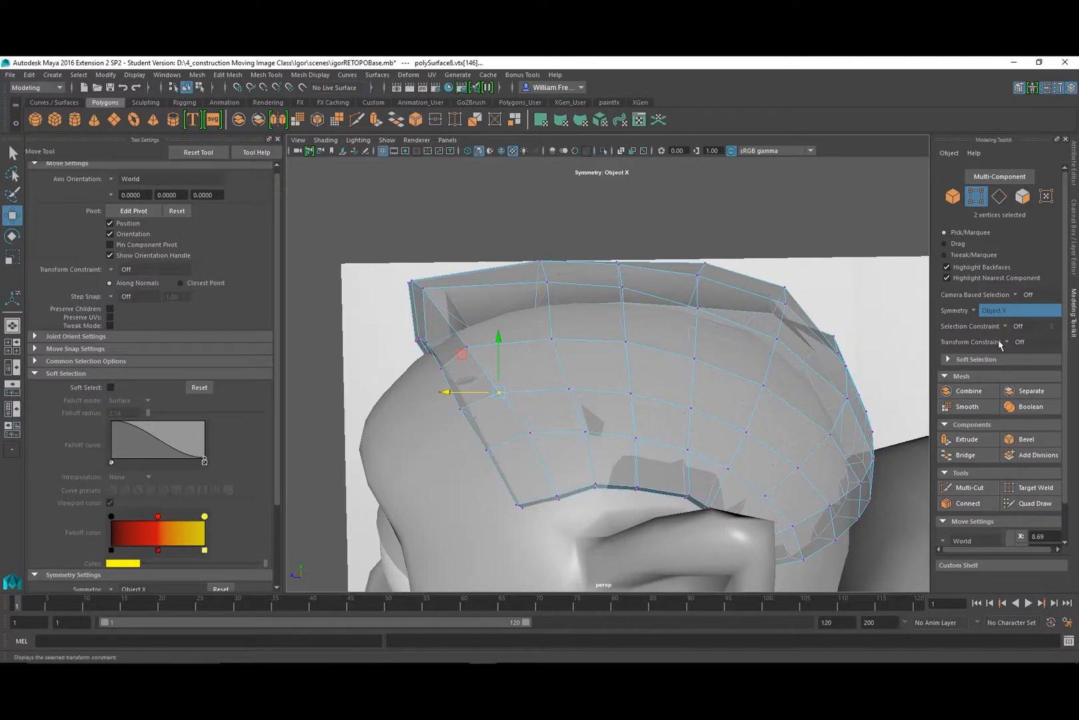
{"action": "left_click_drag", "start_coordinate": [463, 411], "coordinate": [500, 415], "text": "alt"}
{"action": "middle_click_drag", "start_coordinate": [410, 360], "coordinate": [434, 365]}
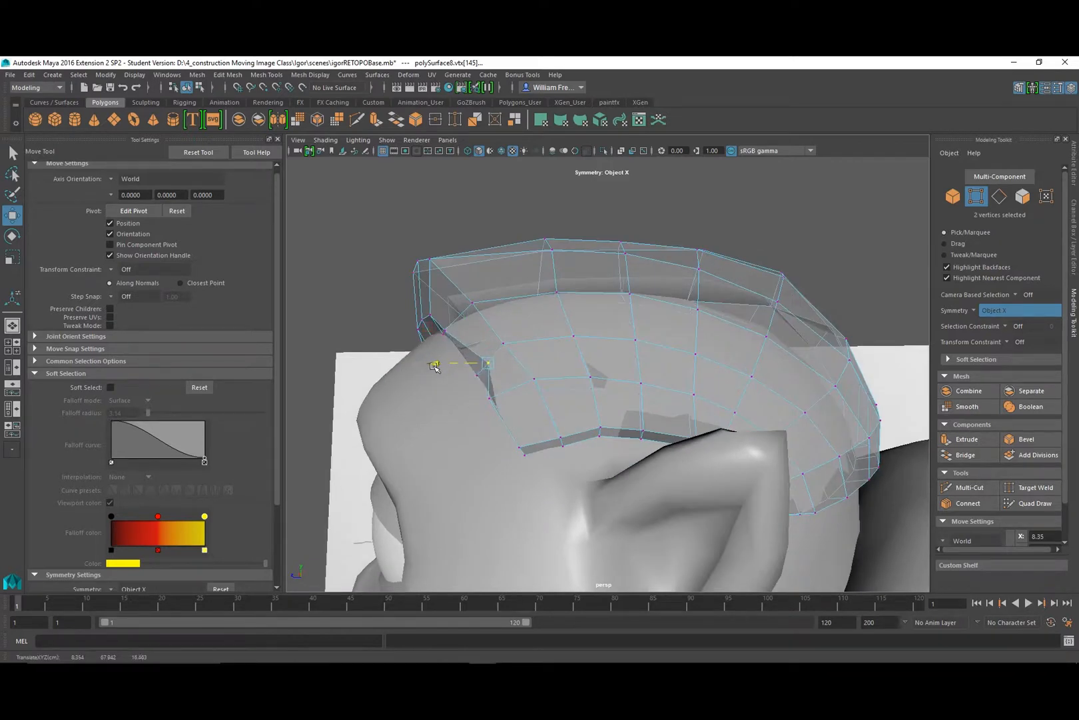
{"action": "left_click", "coordinate": [491, 402]}
{"action": "middle_click_drag", "start_coordinate": [444, 399], "coordinate": [473, 398]}
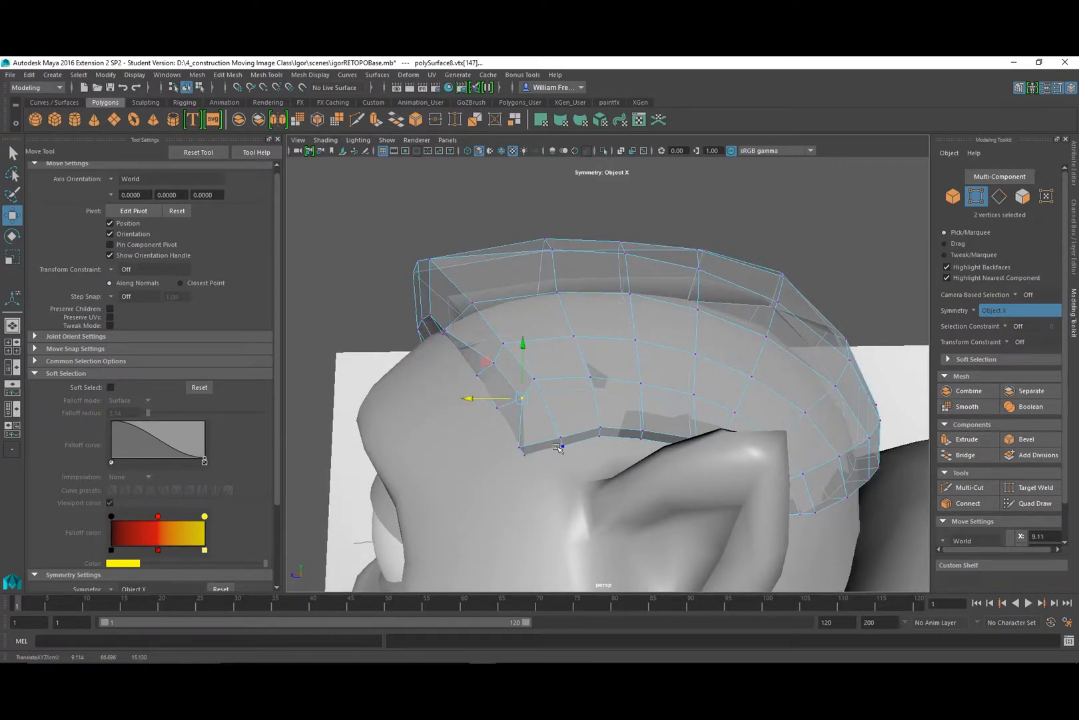
{"action": "left_click", "coordinate": [523, 446]}
{"action": "middle_click_drag", "start_coordinate": [488, 449], "coordinate": [504, 449]}
Move the lower front corner pair near the ears up and inward, and raise the neighbouring edge pair.
{"action": "left_click_drag", "start_coordinate": [507, 450], "coordinate": [511, 376], "text": "alt"}
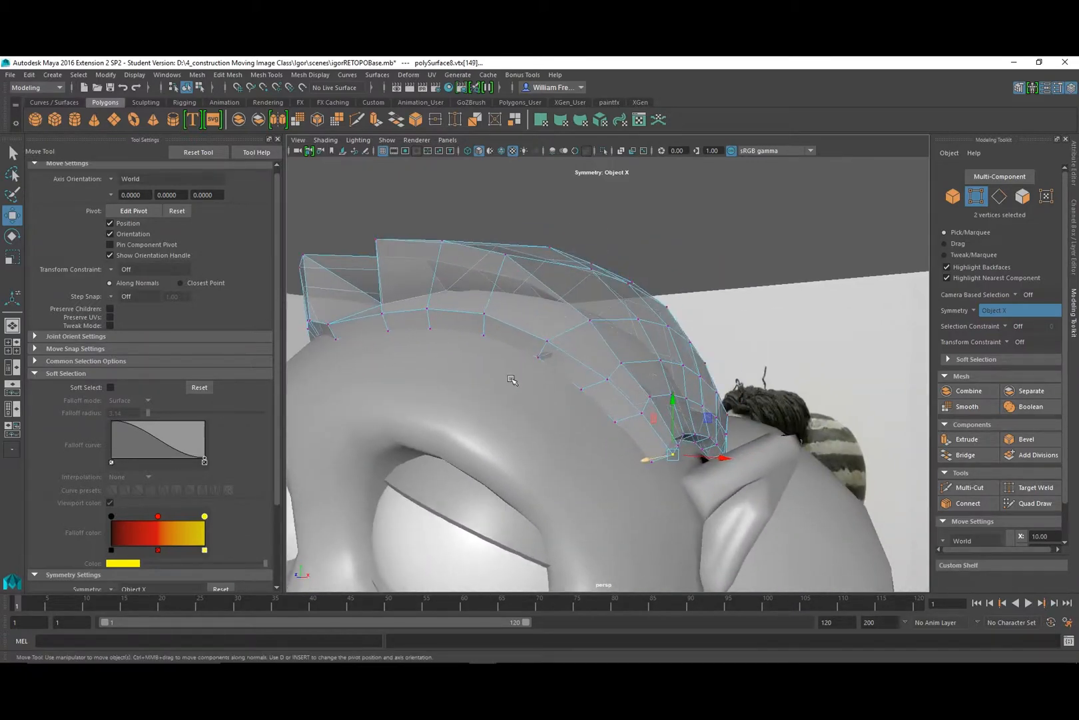
{"action": "right_click_drag", "start_coordinate": [511, 377], "coordinate": [594, 414], "text": "alt"}
{"action": "left_click_drag", "start_coordinate": [710, 448], "coordinate": [710, 436]}
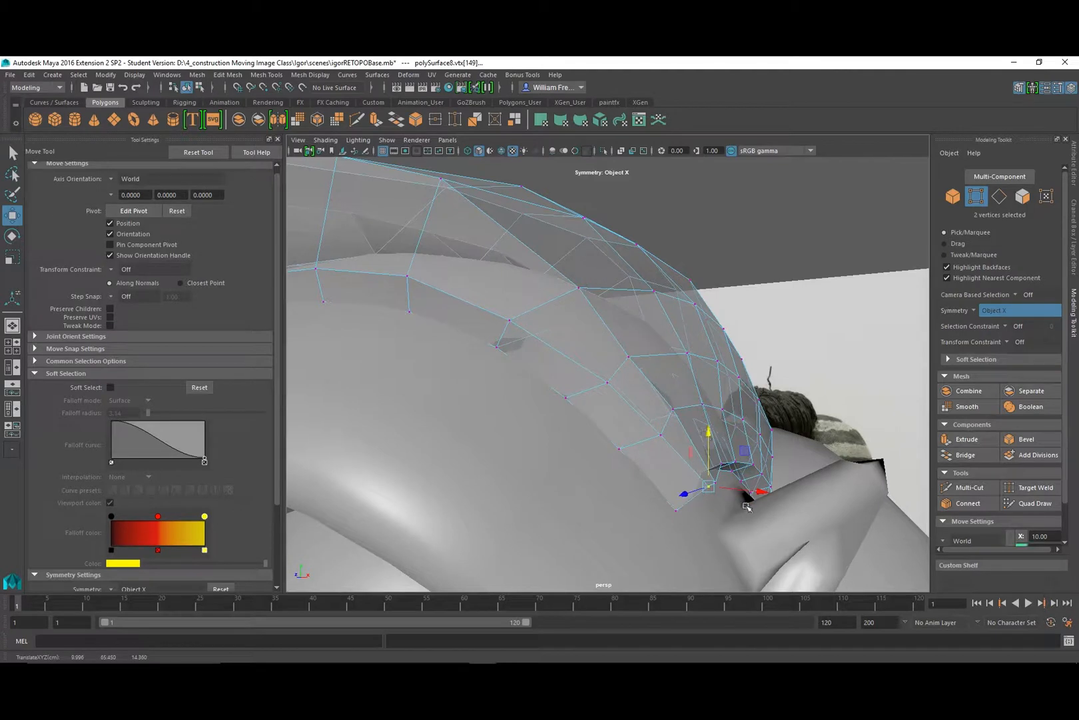
{"action": "left_click_drag", "start_coordinate": [759, 494], "coordinate": [721, 488]}
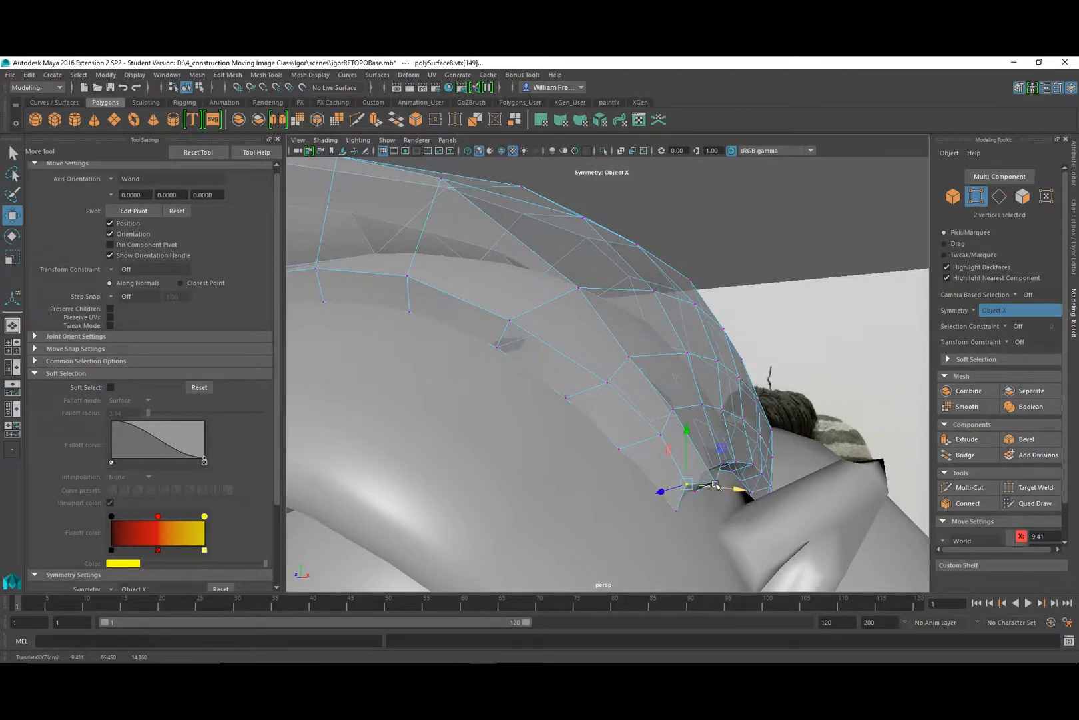
{"action": "left_click", "coordinate": [716, 481]}
{"action": "left_click_drag", "start_coordinate": [718, 429], "coordinate": [719, 413]}
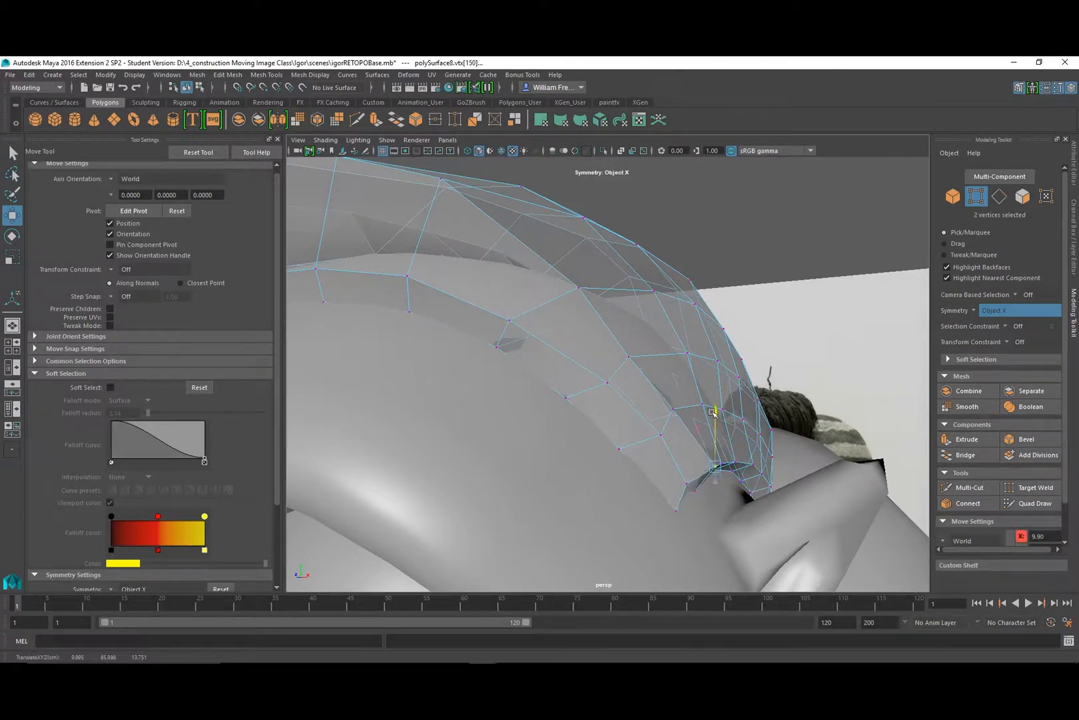
Pull the next mirrored bottom-edge vertex pairs above the front of the ears inward toward the head.
{"action": "left_click_drag", "start_coordinate": [765, 467], "coordinate": [477, 435]}
{"action": "left_click", "coordinate": [673, 480]}
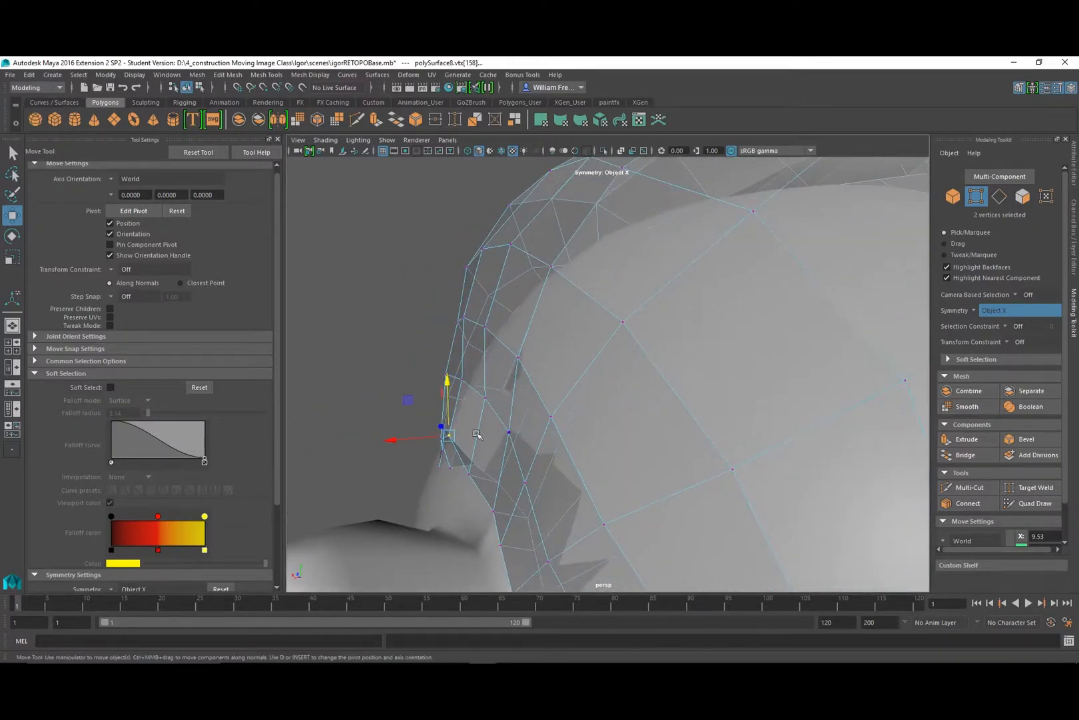
{"action": "left_click_drag", "start_coordinate": [395, 440], "coordinate": [409, 448]}
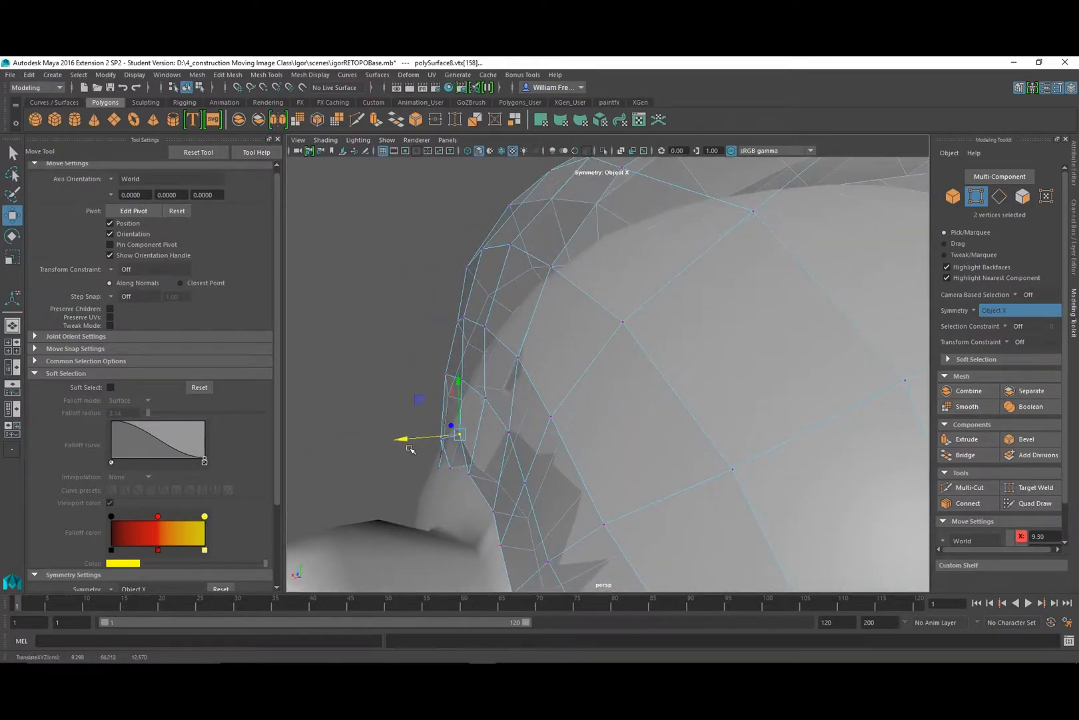
{"action": "left_click", "coordinate": [470, 473]}
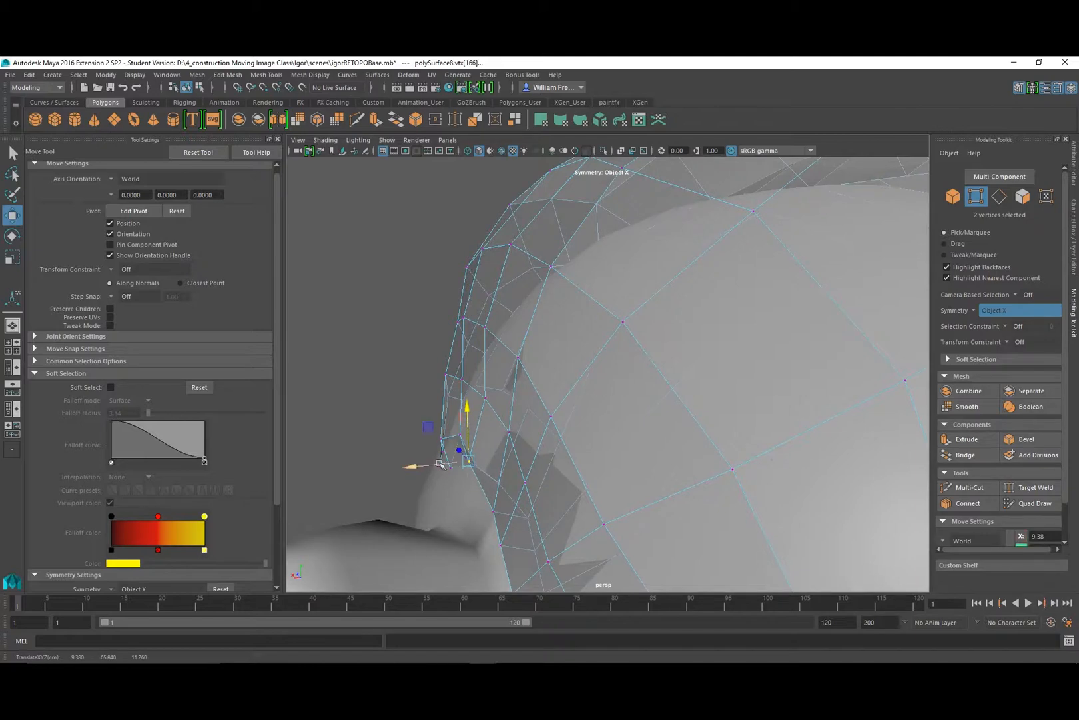
{"action": "left_click_drag", "start_coordinate": [425, 476], "coordinate": [475, 481]}
Raise the mirrored bottom-edge vertex pairs farther back above the ears and pull them in against the head.
{"action": "left_click", "coordinate": [499, 481]}
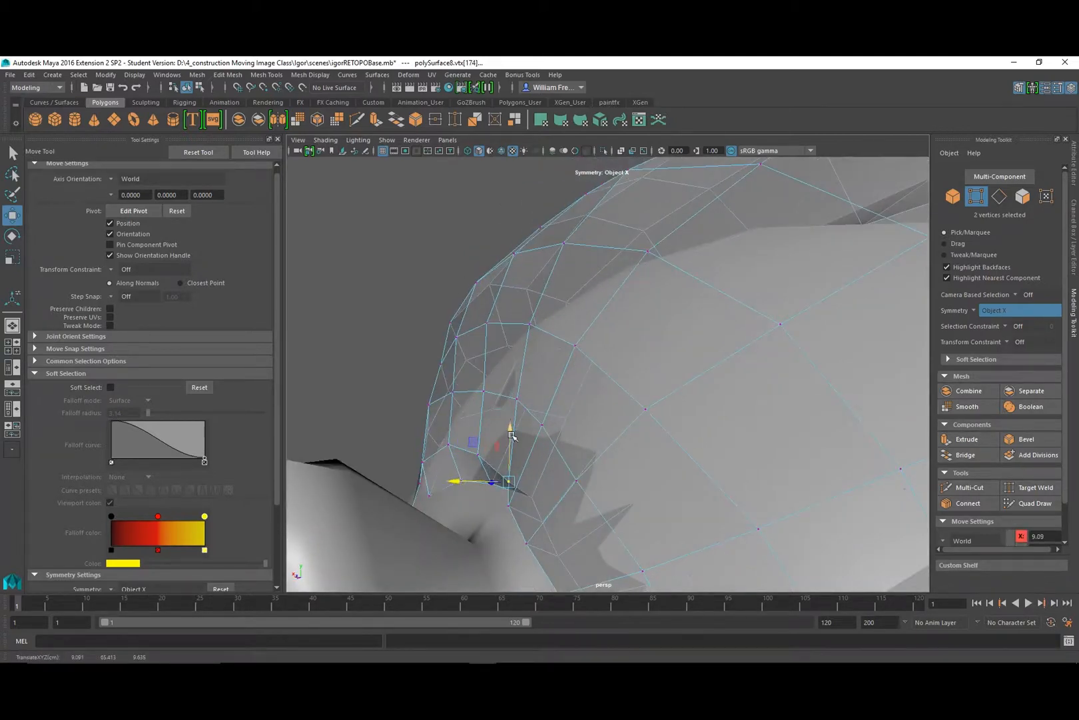
{"action": "left_click_drag", "start_coordinate": [510, 431], "coordinate": [509, 423]}
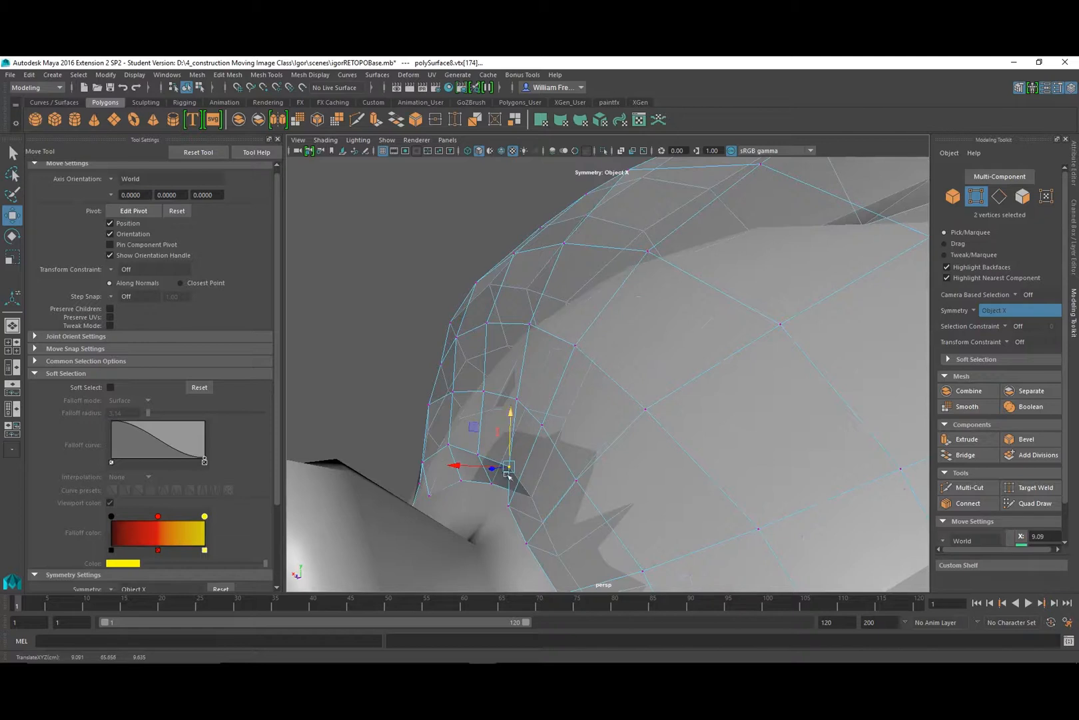
{"action": "left_click", "coordinate": [510, 507]}
{"action": "left_click_drag", "start_coordinate": [465, 508], "coordinate": [477, 508]}
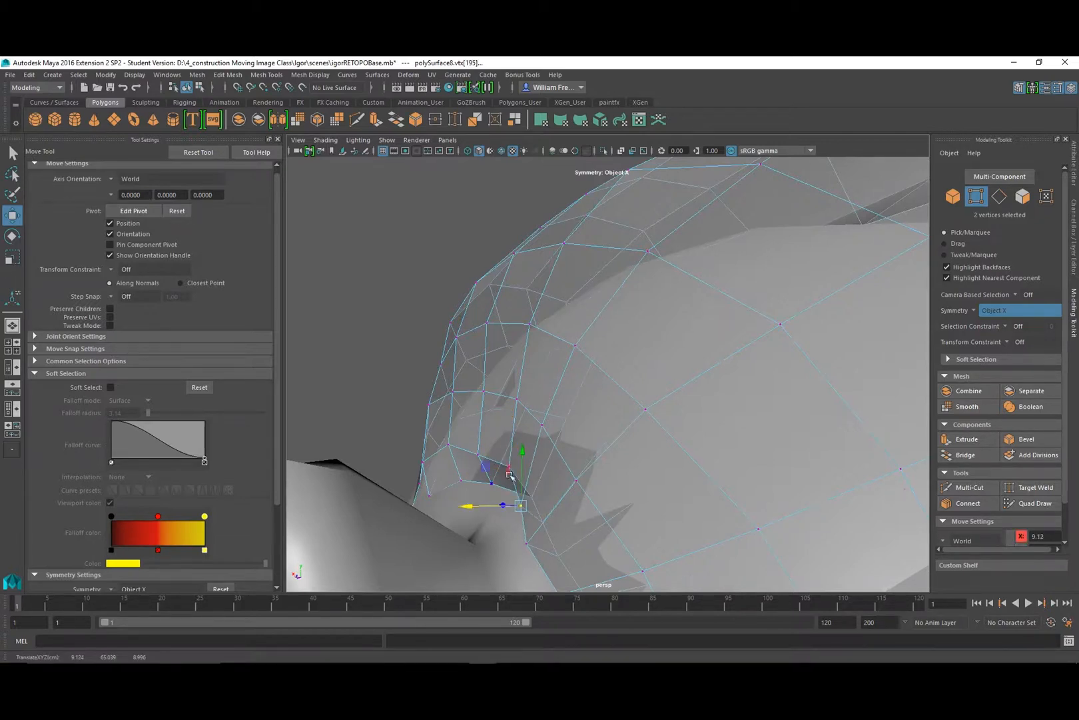
{"action": "mouse_move", "coordinate": [526, 456]}
{"action": "left_mouse_down"}
{"action": "mouse_move", "coordinate": [534, 508]}
{"action": "mouse_move", "coordinate": [525, 477]}
{"action": "left_mouse_up"}
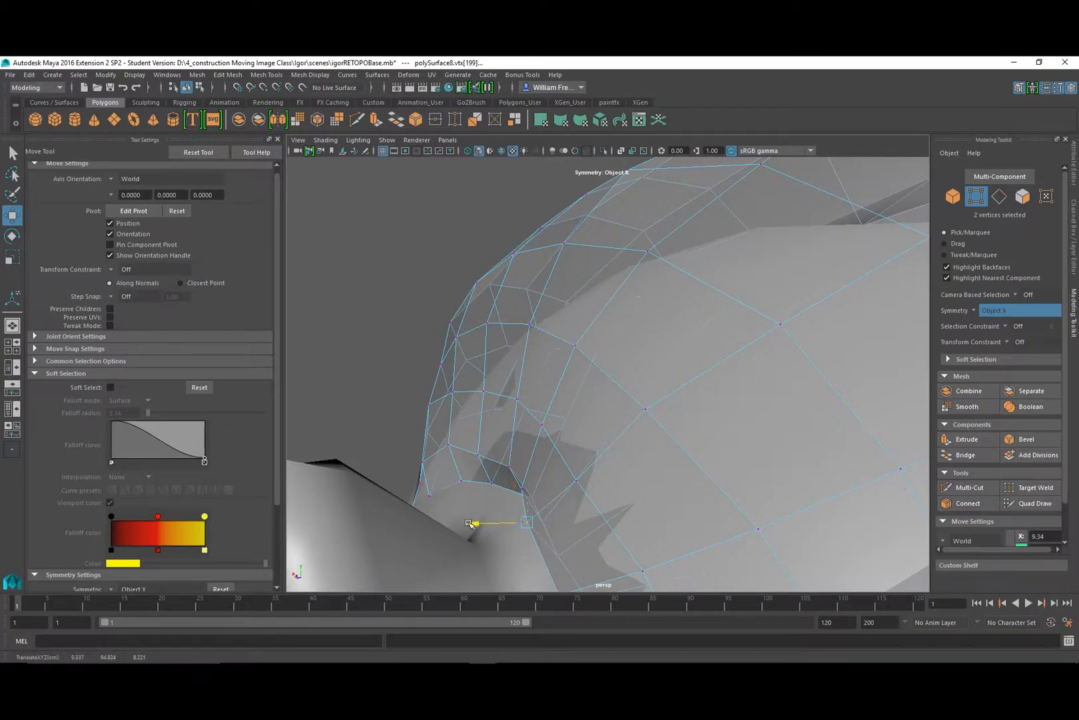
{"action": "left_click_drag", "start_coordinate": [489, 521], "coordinate": [699, 466], "text": "alt"}
{"action": "left_click_drag", "start_coordinate": [695, 419], "coordinate": [696, 410]}
Move the centre vertex of the front hairline's lower edge backward and up onto the forehead.
{"action": "left_click_drag", "start_coordinate": [749, 506], "coordinate": [300, 453], "text": "alt"}
{"action": "right_click_drag", "start_coordinate": [480, 460], "coordinate": [701, 481], "text": "alt"}
{"action": "left_click_drag", "start_coordinate": [616, 441], "coordinate": [656, 463], "text": "alt"}
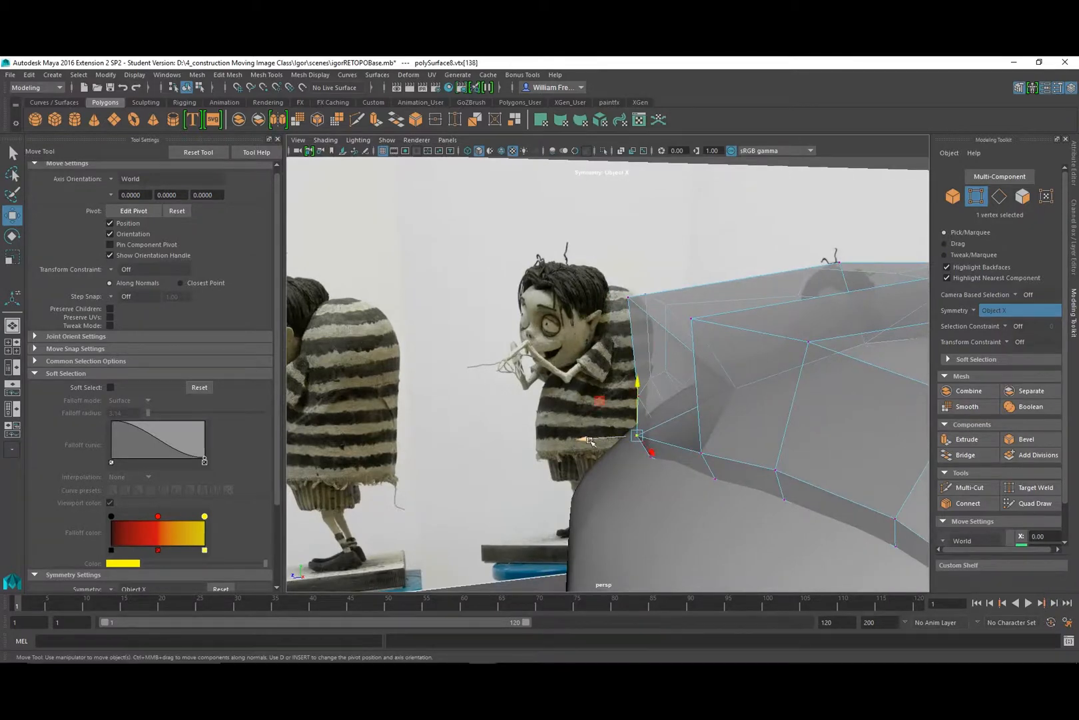
{"action": "left_click_drag", "start_coordinate": [589, 440], "coordinate": [601, 438]}
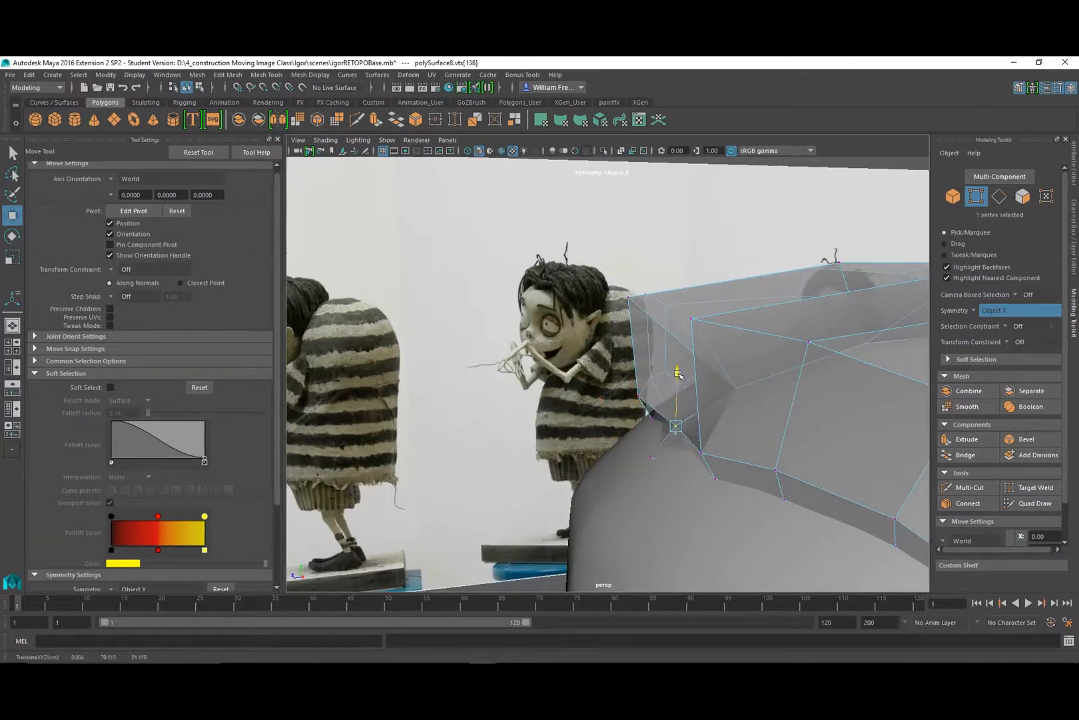
{"action": "left_click_drag", "start_coordinate": [638, 447], "coordinate": [653, 436], "text": "alt"}
Move the mirrored hairline pair beside the centre vertex backward and up to follow the forehead.
{"action": "left_click_drag", "start_coordinate": [744, 501], "coordinate": [727, 474], "text": "alt"}
{"action": "left_click", "coordinate": [711, 409], "text": "shift"}
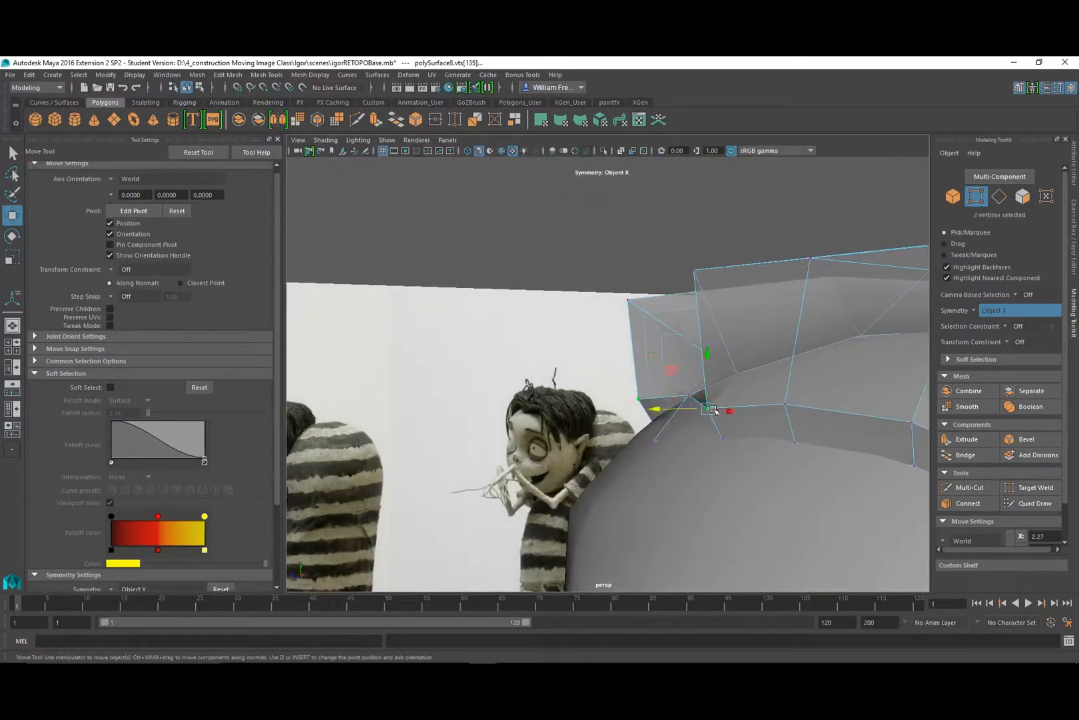
{"action": "left_click_drag", "start_coordinate": [662, 409], "coordinate": [699, 405]}
{"action": "left_click_drag", "start_coordinate": [744, 356], "coordinate": [744, 325]}
{"action": "left_click_drag", "start_coordinate": [695, 377], "coordinate": [528, 421]}
Move the next two mirrored hairline pairs toward the temples backward and up along the forehead.
{"action": "left_click", "coordinate": [491, 428]}
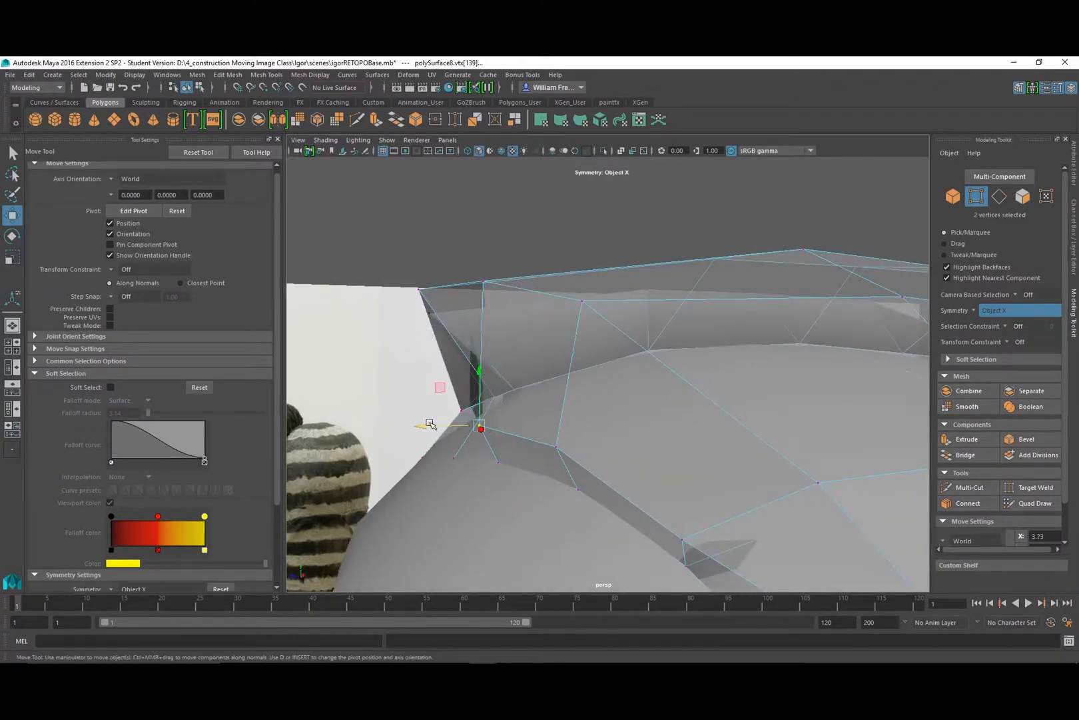
{"action": "left_click_drag", "start_coordinate": [430, 424], "coordinate": [485, 422]}
{"action": "left_click_drag", "start_coordinate": [541, 376], "coordinate": [541, 356]}
{"action": "left_click", "coordinate": [557, 449]}
{"action": "left_click_drag", "start_coordinate": [516, 450], "coordinate": [583, 445]}
{"action": "left_click_drag", "start_coordinate": [618, 389], "coordinate": [618, 369]}
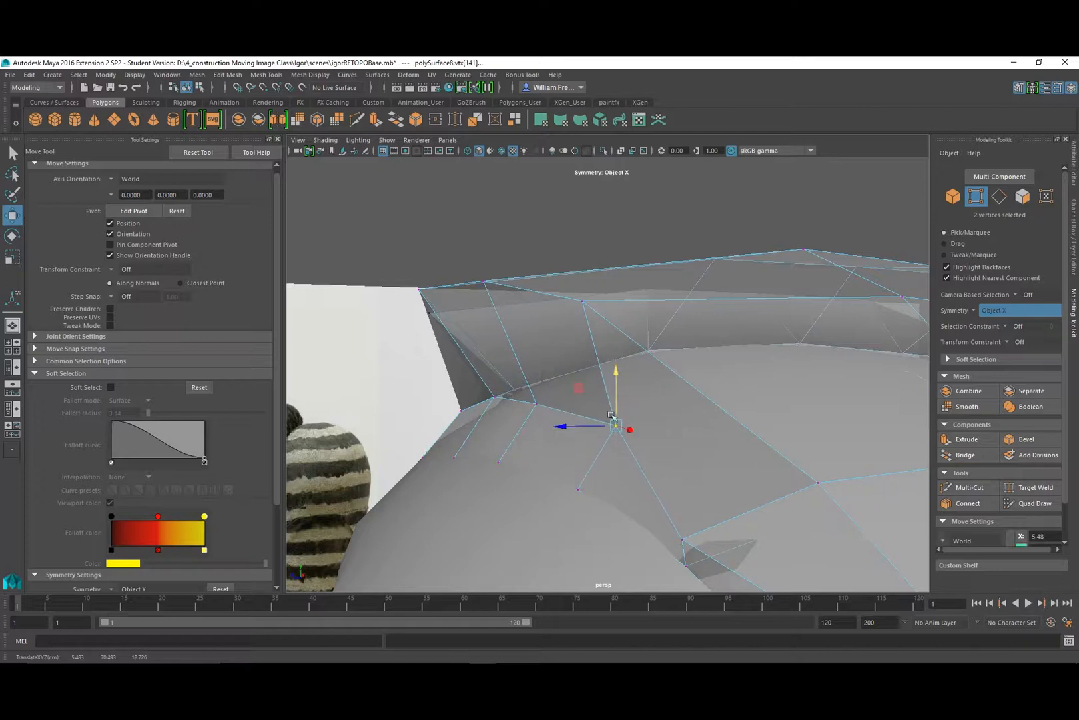
Move the hairline pair at the upper temples up and backward, and adjust the pair below it to match.
{"action": "left_click_drag", "start_coordinate": [613, 450], "coordinate": [656, 396], "text": "alt"}
{"action": "left_click", "coordinate": [660, 398]}
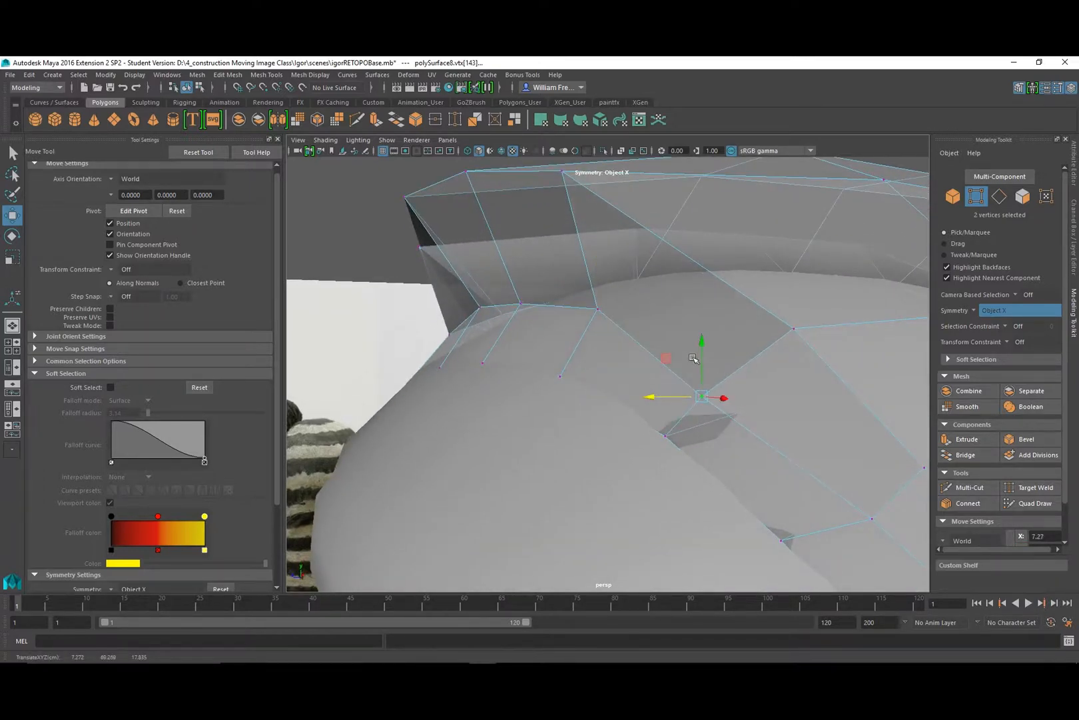
{"action": "left_click_drag", "start_coordinate": [702, 347], "coordinate": [703, 333]}
{"action": "left_click_drag", "start_coordinate": [648, 382], "coordinate": [528, 385]}
{"action": "left_click", "coordinate": [574, 382]}
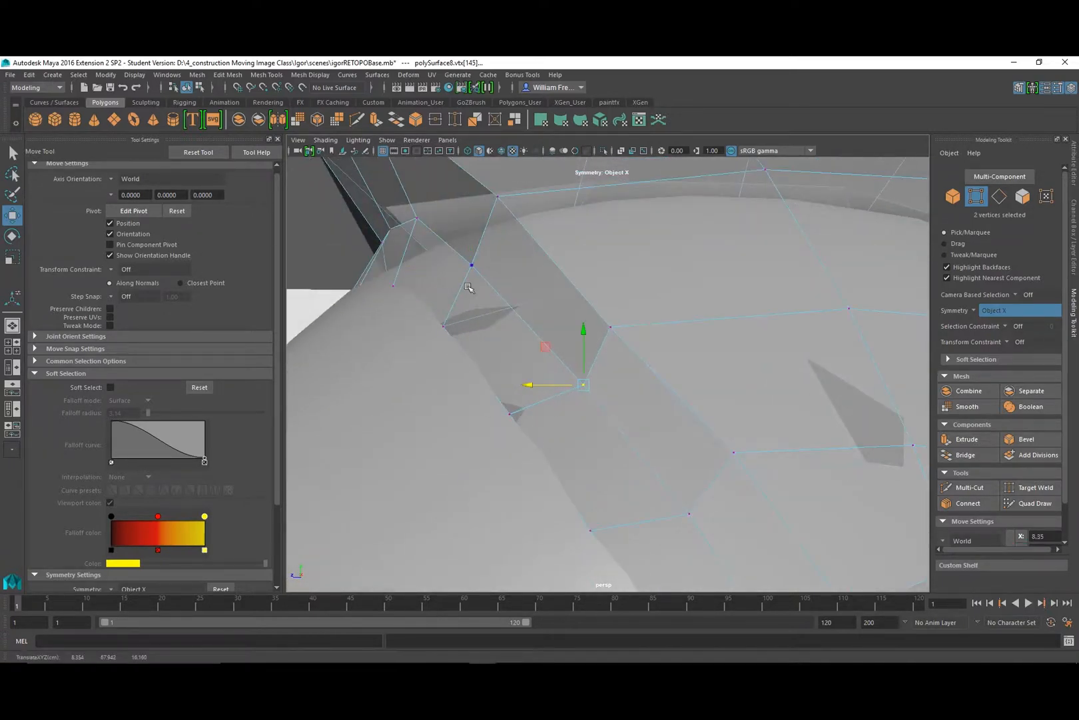
{"action": "left_click", "coordinate": [473, 268]}
{"action": "left_click_drag", "start_coordinate": [430, 267], "coordinate": [442, 269]}
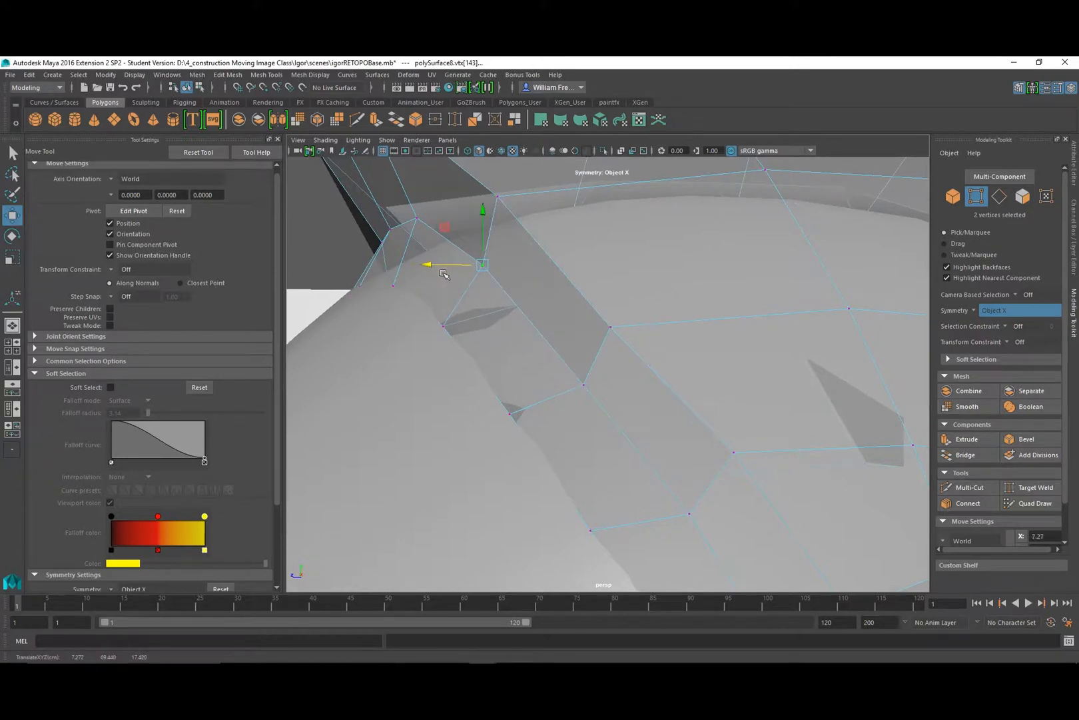
Move the mirrored vertex pair nearest the centre, in the row above the front hairline's lower edge, backward and up.
{"action": "middle_click_drag", "start_coordinate": [446, 274], "coordinate": [516, 347], "text": "alt"}
{"action": "left_click", "coordinate": [569, 373]}
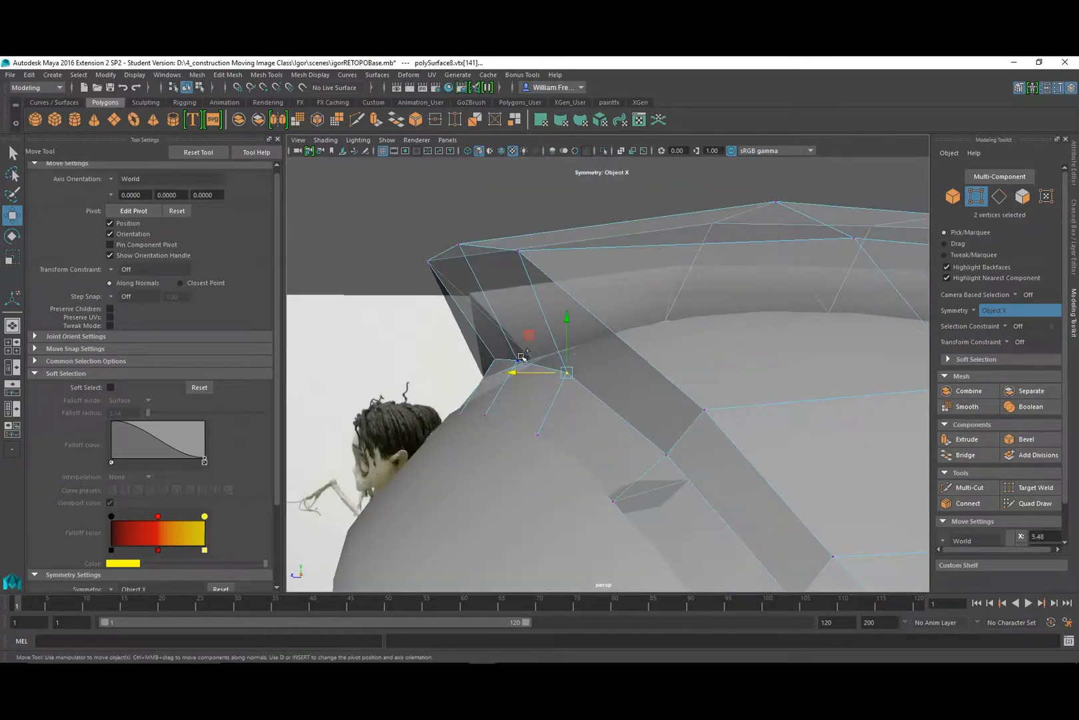
{"action": "left_click", "coordinate": [518, 362], "text": "shift"}
{"action": "left_click_drag", "start_coordinate": [480, 366], "coordinate": [505, 385]}
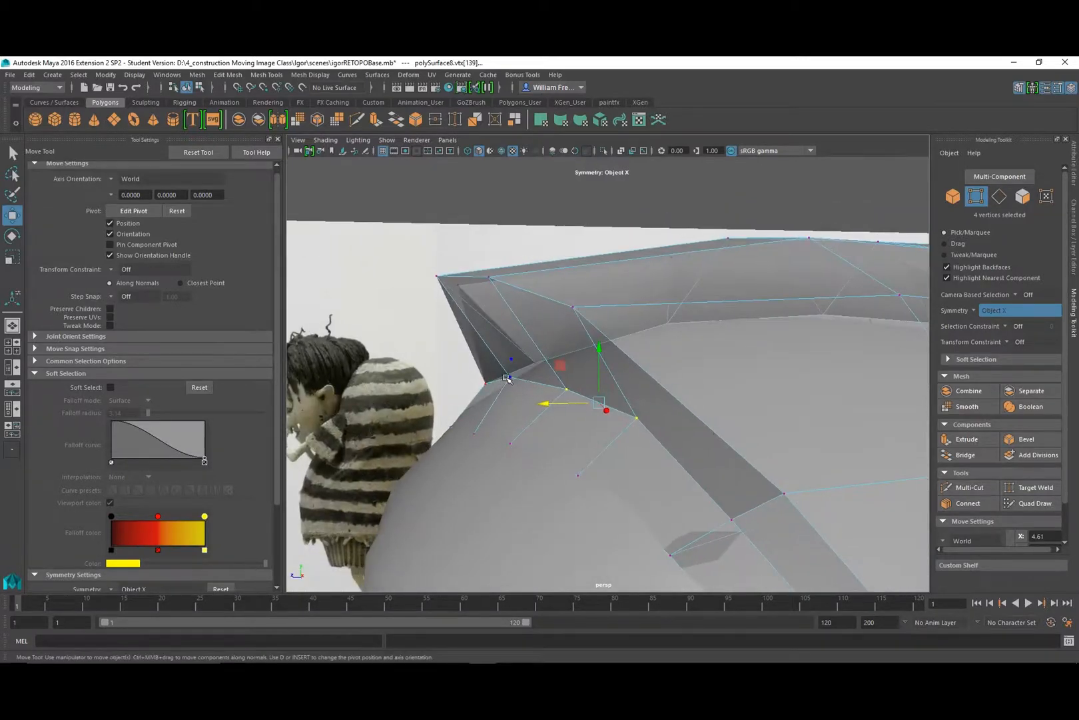
{"action": "left_click", "coordinate": [518, 379]}
{"action": "left_click", "coordinate": [454, 220]}
{"action": "left_click", "coordinate": [512, 378]}
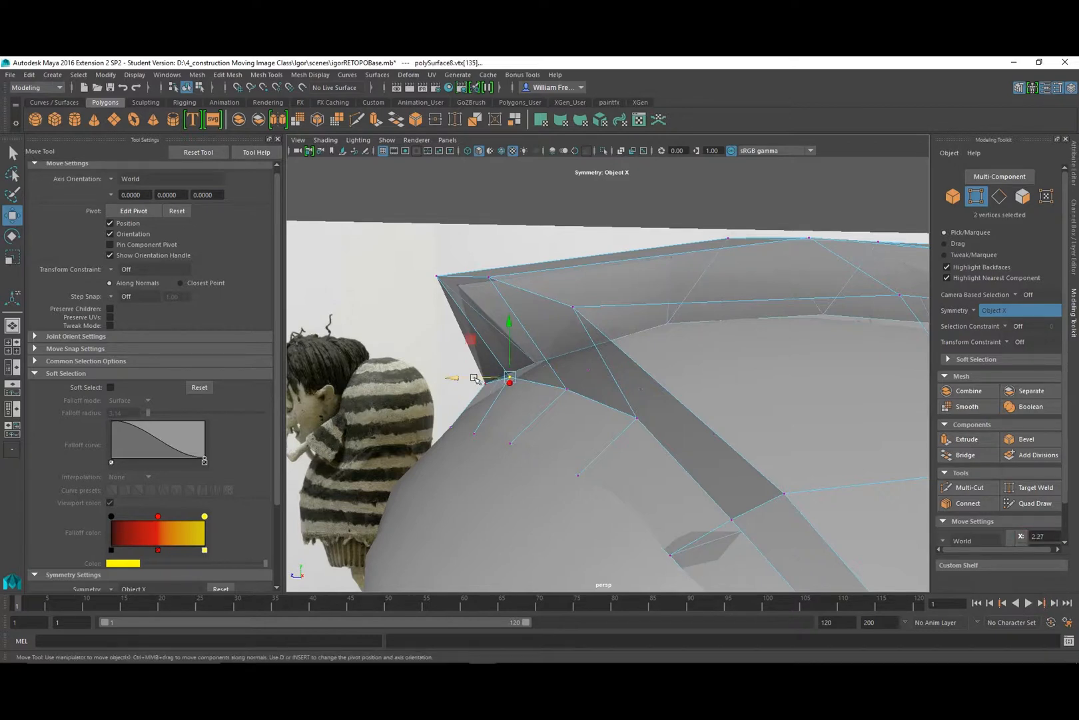
{"action": "left_click_drag", "start_coordinate": [469, 378], "coordinate": [487, 379]}
{"action": "left_click_drag", "start_coordinate": [524, 328], "coordinate": [524, 313]}
Move the next mirrored pair outward in the row above the hairline's lower edge slightly backward.
{"action": "left_click", "coordinate": [565, 361]}
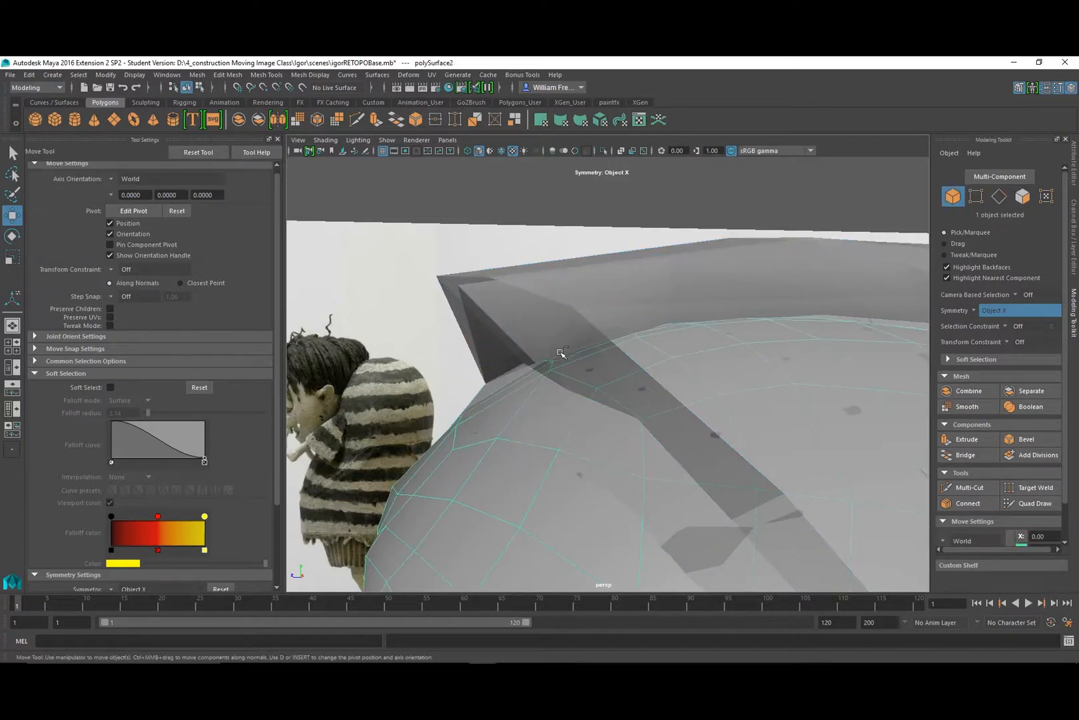
{"action": "key", "text": "ctrl+z"}
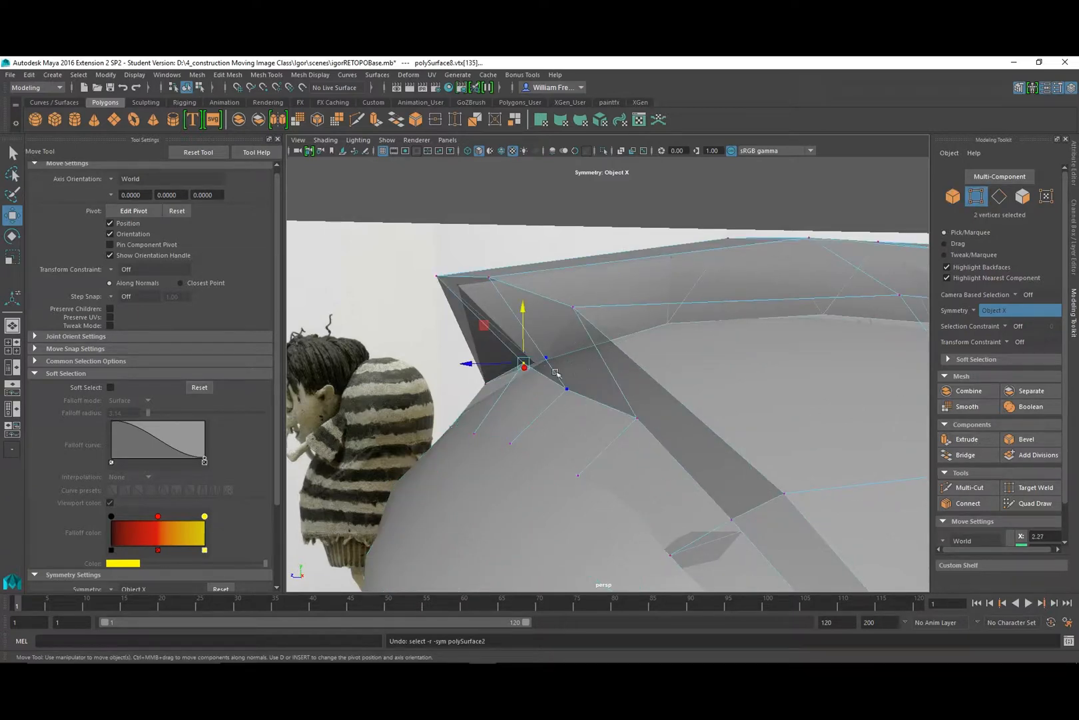
{"action": "left_click", "coordinate": [569, 390]}
{"action": "left_click_drag", "start_coordinate": [523, 390], "coordinate": [537, 390]}
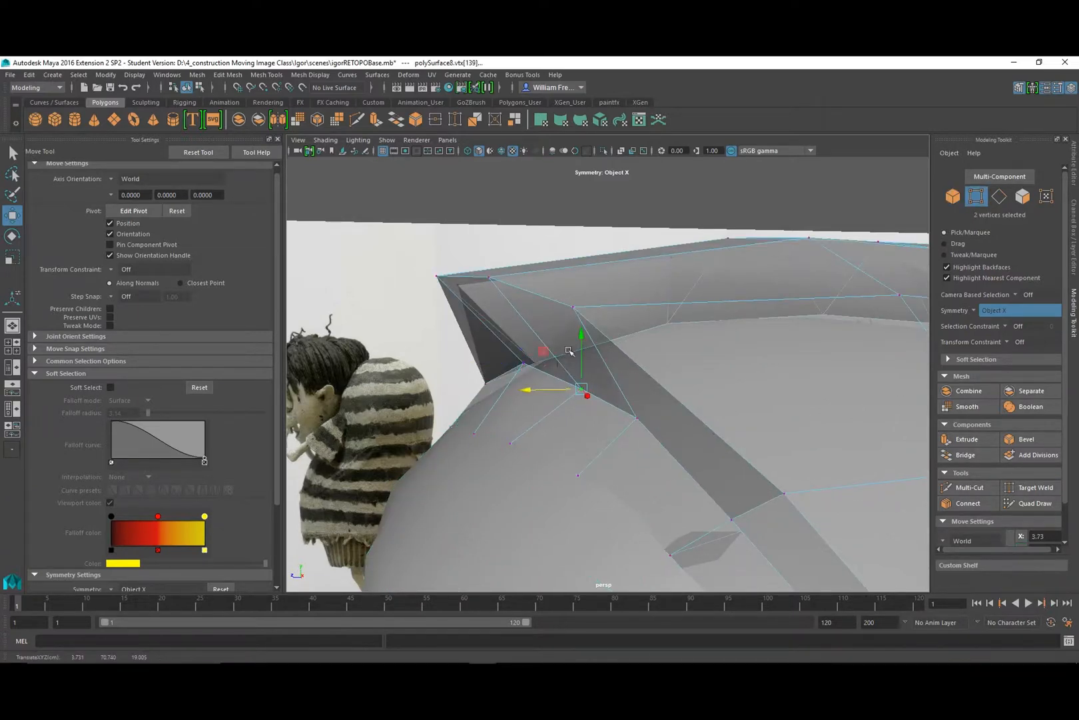
Raise the two mirrored lower-edge pairs nearest the hairline's centre, and shift the outer of them backward onto the forehead.
{"action": "left_click_drag", "start_coordinate": [581, 342], "coordinate": [543, 312], "text": "alt"}
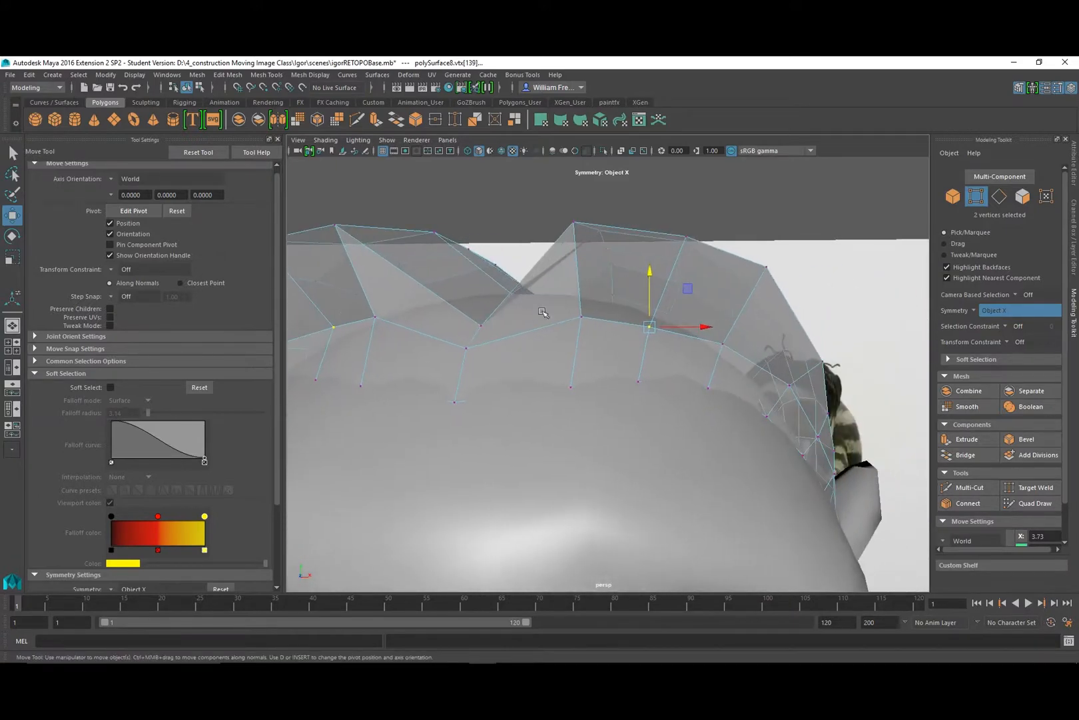
{"action": "left_click", "coordinate": [572, 387]}
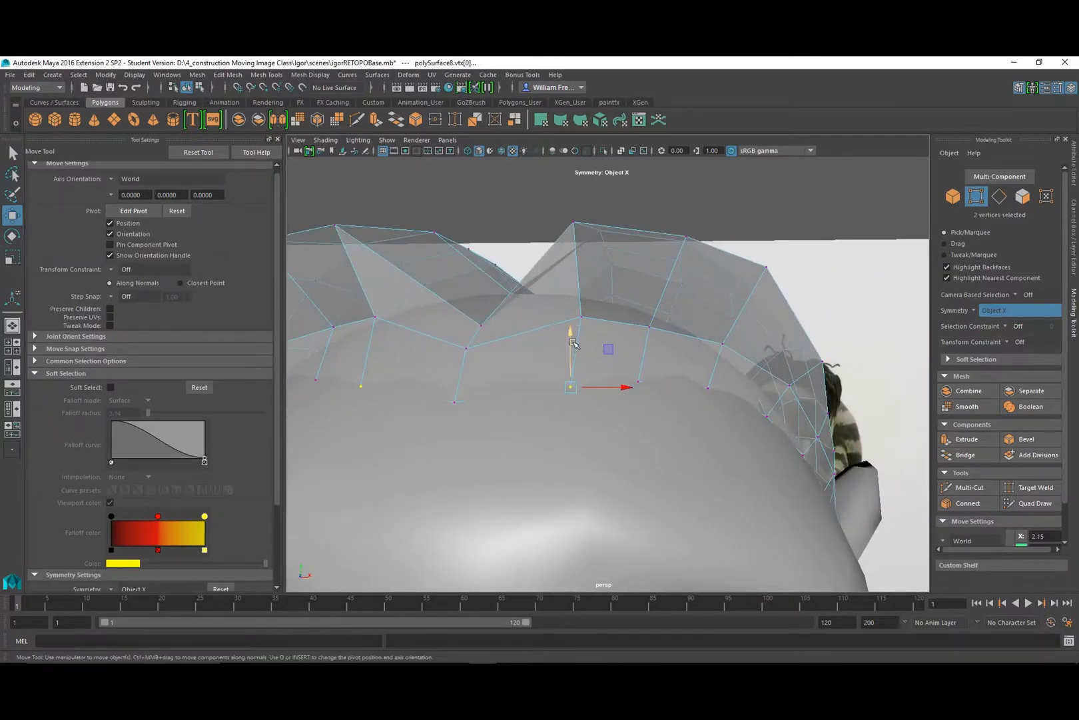
{"action": "left_click_drag", "start_coordinate": [573, 343], "coordinate": [438, 408], "text": "alt"}
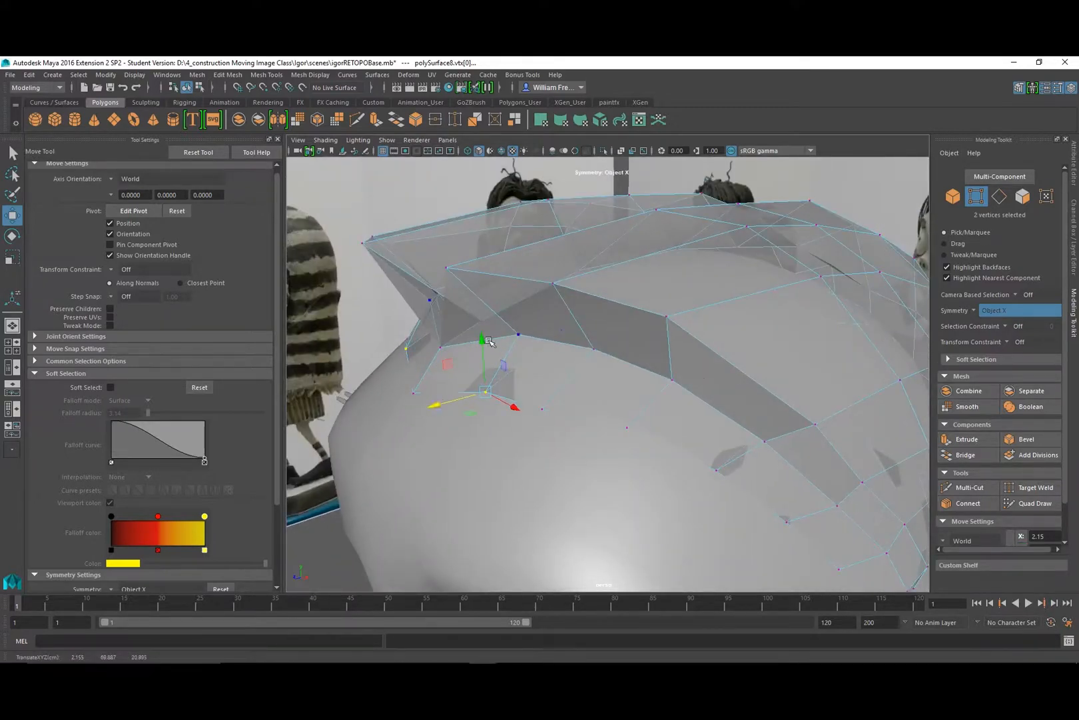
{"action": "left_click_drag", "start_coordinate": [490, 341], "coordinate": [489, 338]}
{"action": "left_click", "coordinate": [541, 407]}
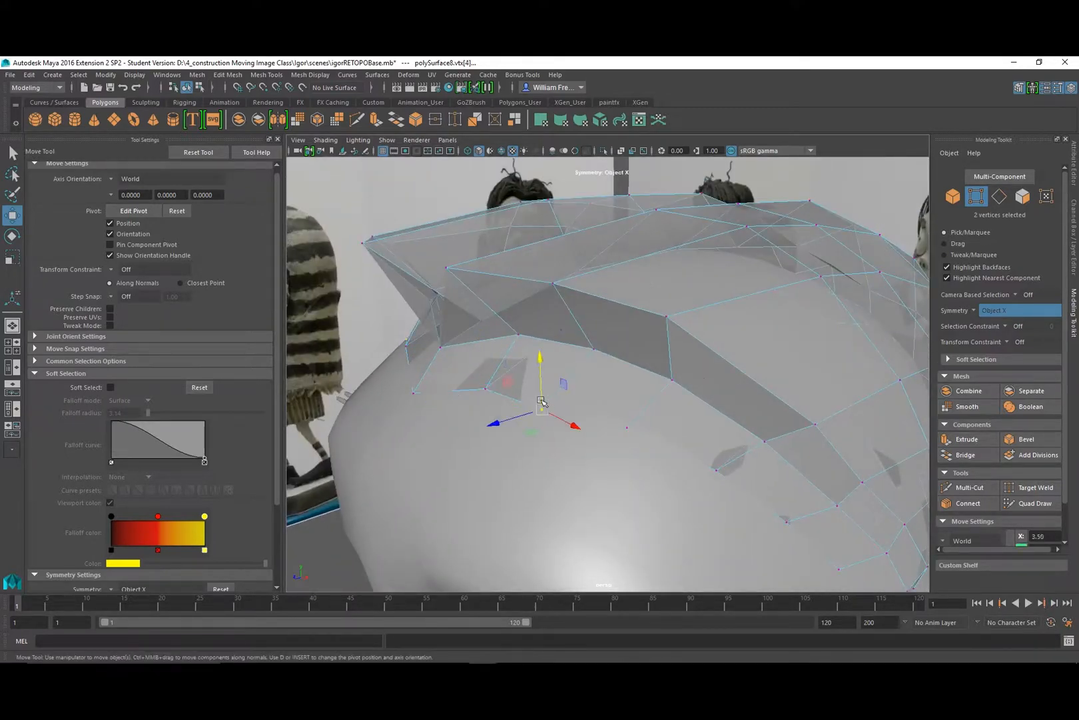
{"action": "left_click_drag", "start_coordinate": [540, 370], "coordinate": [541, 358]}
{"action": "left_click_drag", "start_coordinate": [496, 412], "coordinate": [508, 409]}
Move the next two mirrored lower-edge pairs toward the temples backward, and raise the one nearer the centre.
{"action": "left_click", "coordinate": [629, 427]}
{"action": "left_click_drag", "start_coordinate": [629, 393], "coordinate": [630, 384]}
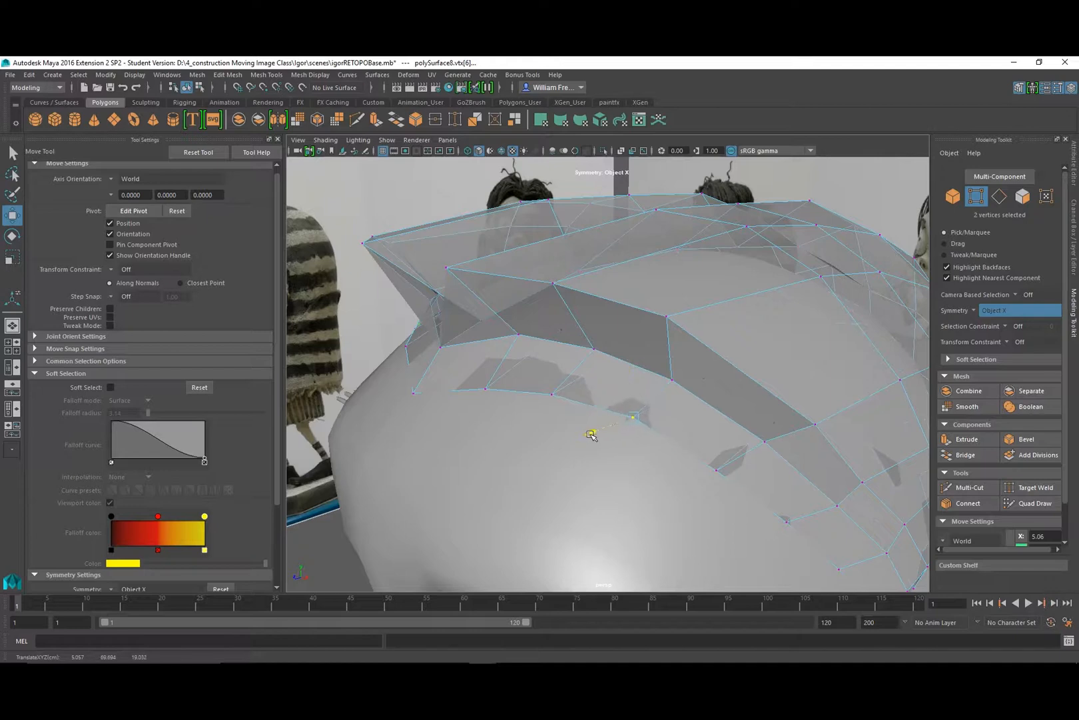
{"action": "left_click", "coordinate": [716, 470]}
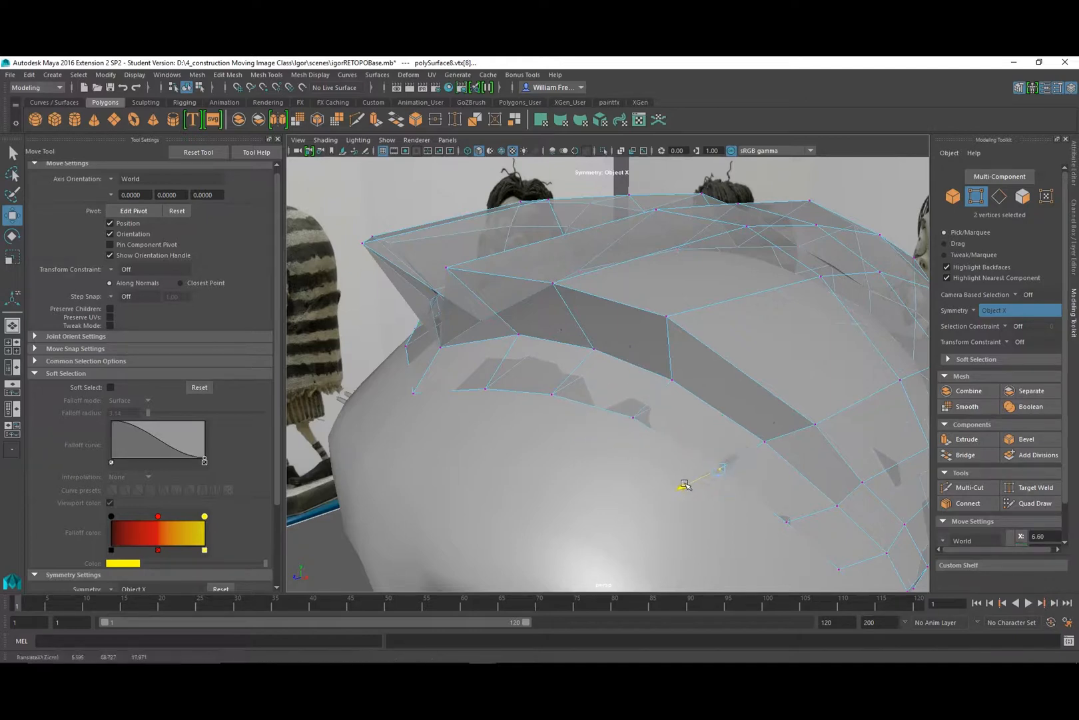
Merge the two neighbouring centre-line vertices above the front hairline's lower edge into one at their midpoint.
{"action": "left_click_drag", "start_coordinate": [685, 485], "coordinate": [688, 451], "text": "alt"}
{"action": "left_click_drag", "start_coordinate": [544, 394], "coordinate": [522, 389], "text": "alt"}
{"action": "left_click_drag", "start_coordinate": [559, 347], "coordinate": [689, 452], "text": "alt"}
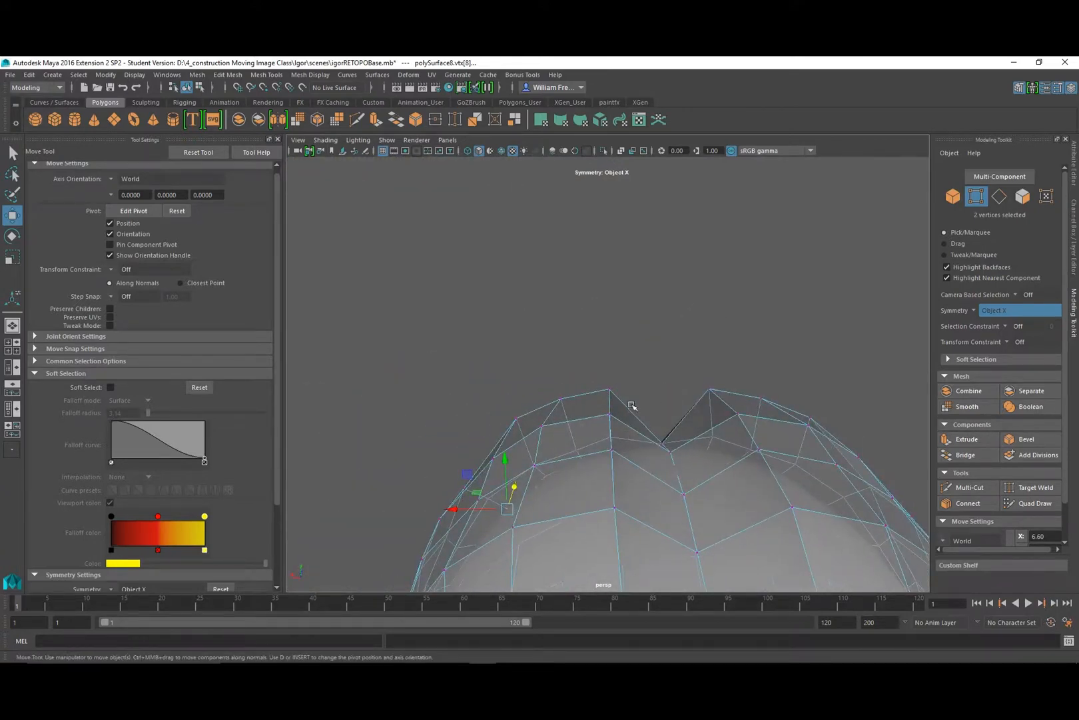
{"action": "left_click_drag", "start_coordinate": [631, 404], "coordinate": [576, 352], "text": "alt"}
{"action": "right_click_drag", "start_coordinate": [548, 358], "coordinate": [597, 404], "text": "alt"}
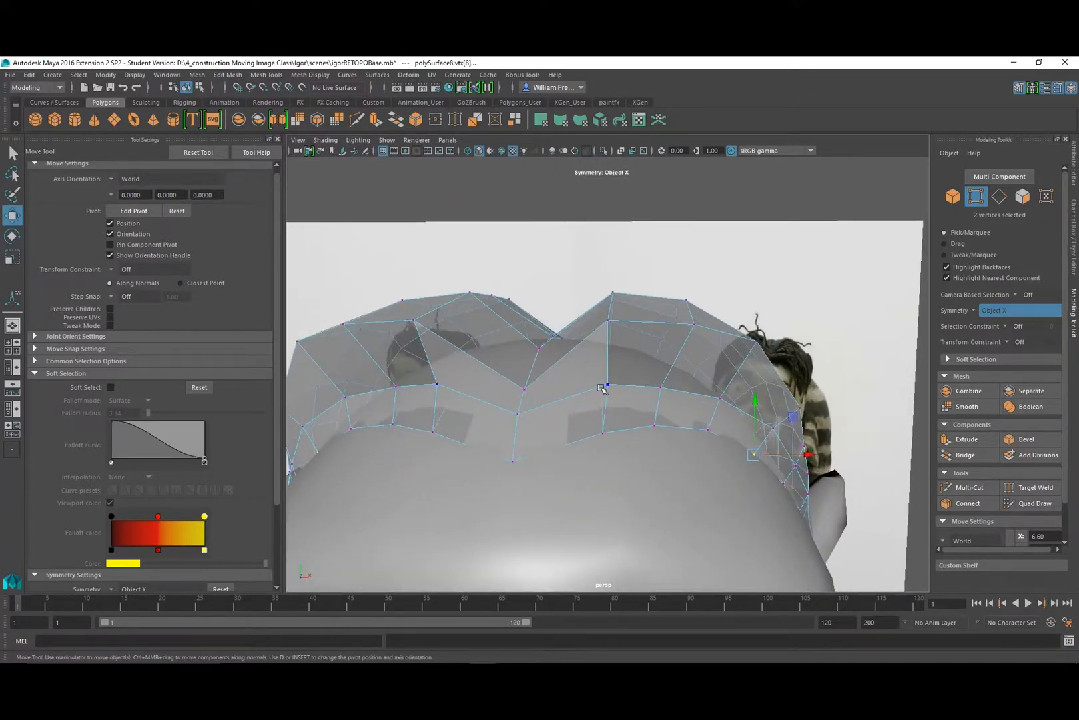
{"action": "left_click_drag", "start_coordinate": [603, 389], "coordinate": [597, 409], "text": "alt"}
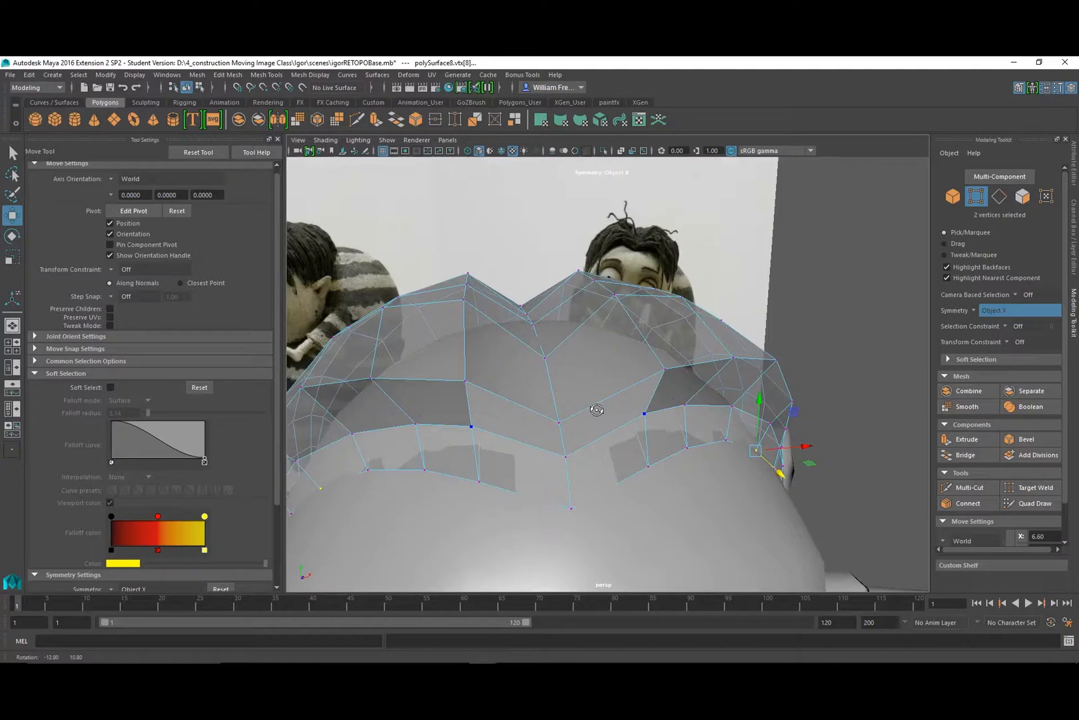
{"action": "left_click", "coordinate": [560, 423]}
{"action": "left_click_drag", "start_coordinate": [561, 426], "coordinate": [622, 465], "text": "alt"}
{"action": "left_click", "coordinate": [590, 448], "text": "shift"}
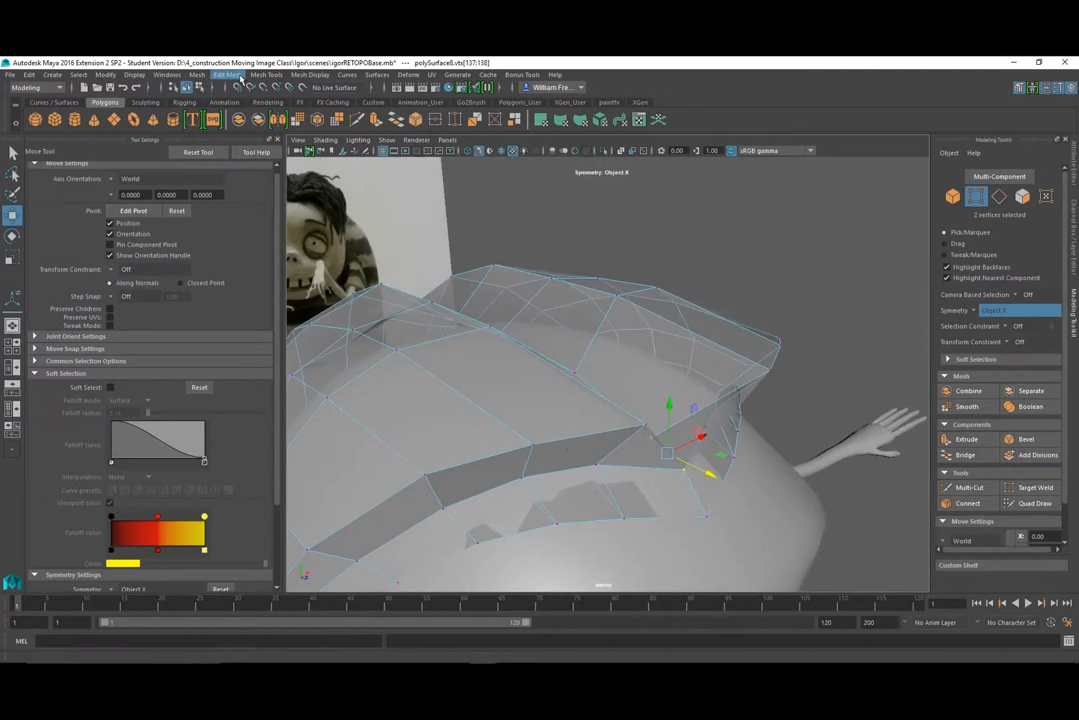
{"action": "left_click", "coordinate": [264, 76]}
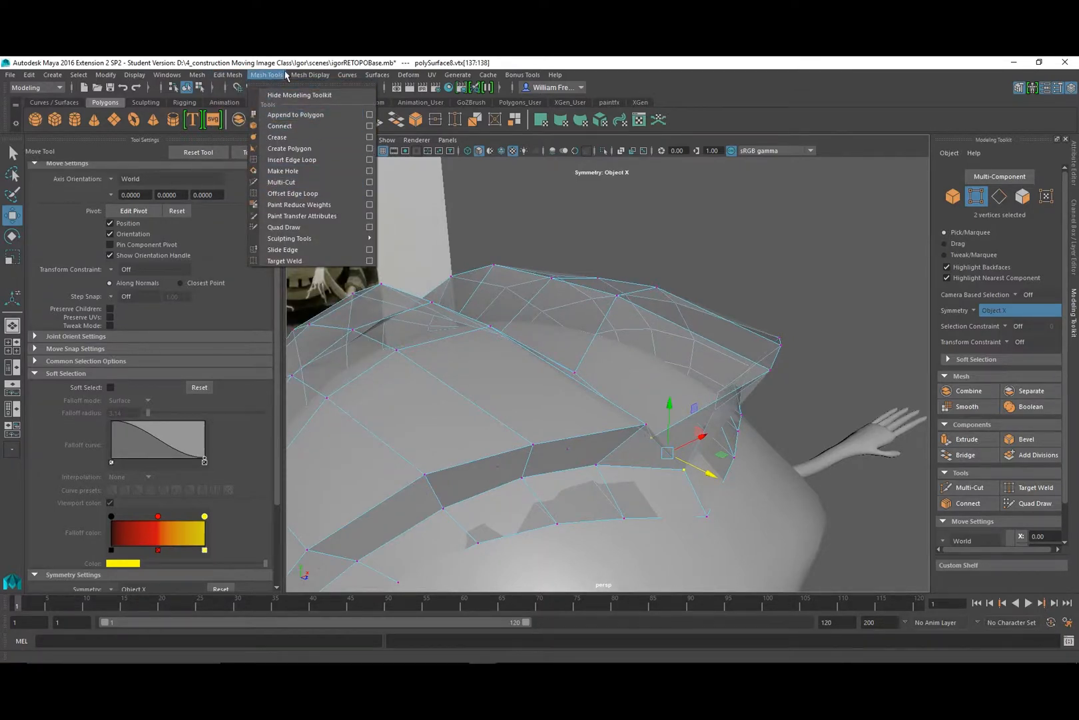
{"action": "mouse_move", "coordinate": [228, 75]}
{"action": "left_click", "coordinate": [256, 201]}
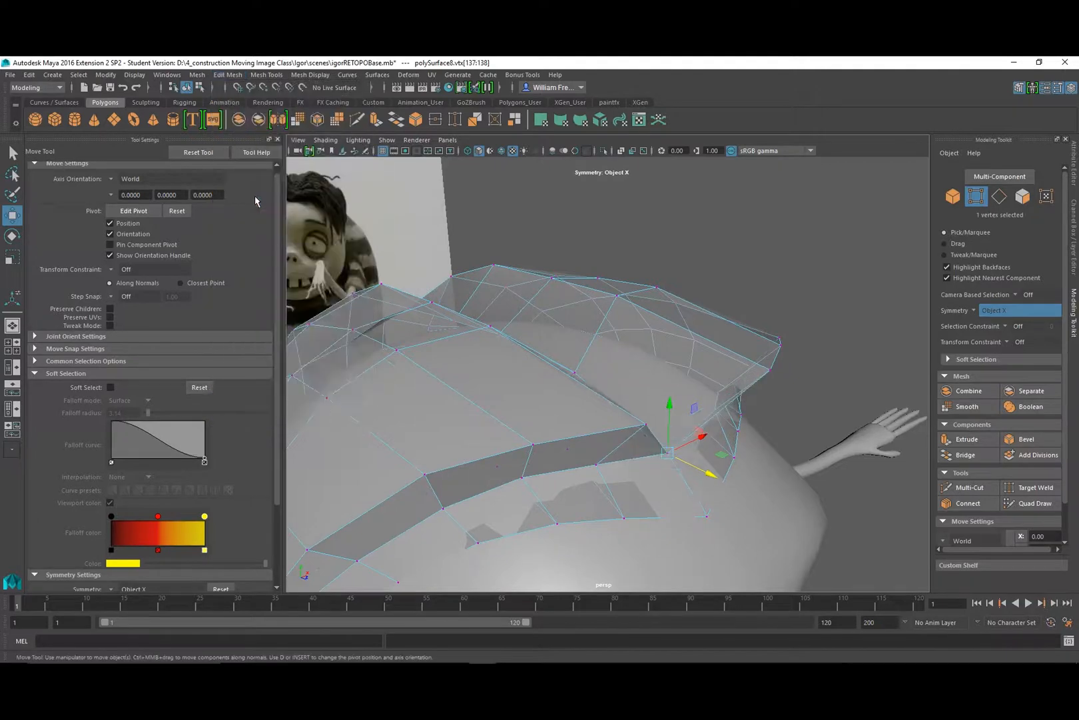
Examine the merged centre vertex and the fit of the front hairline from the front, side and above.
{"action": "left_click_drag", "start_coordinate": [608, 354], "coordinate": [553, 320], "text": "alt"}
{"action": "key", "text": "ctrl+z"}
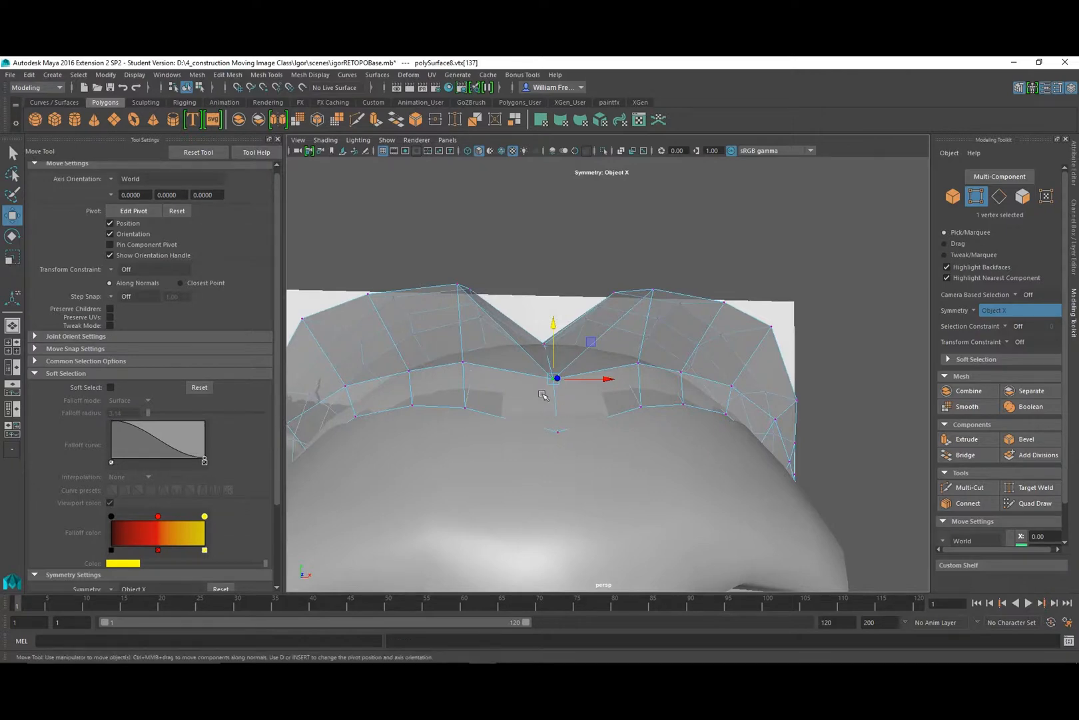
{"action": "left_click_drag", "start_coordinate": [542, 395], "coordinate": [638, 391], "text": "alt"}
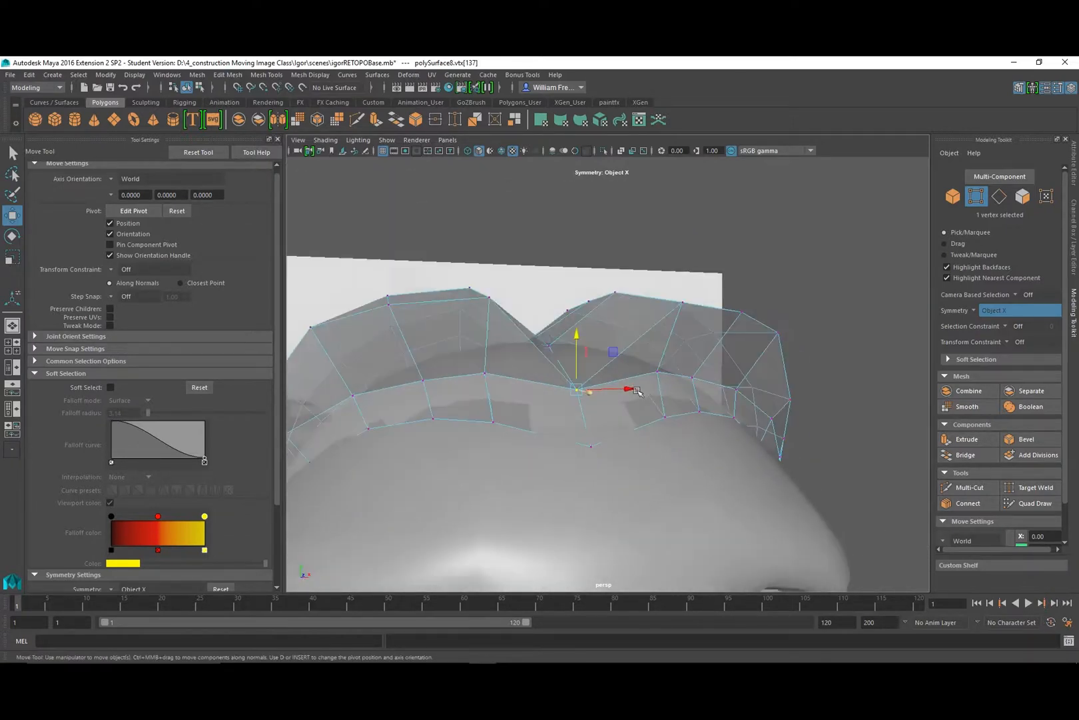
{"action": "left_click_drag", "start_coordinate": [578, 340], "coordinate": [624, 389]}
{"action": "left_click_drag", "start_coordinate": [719, 519], "coordinate": [662, 492]}
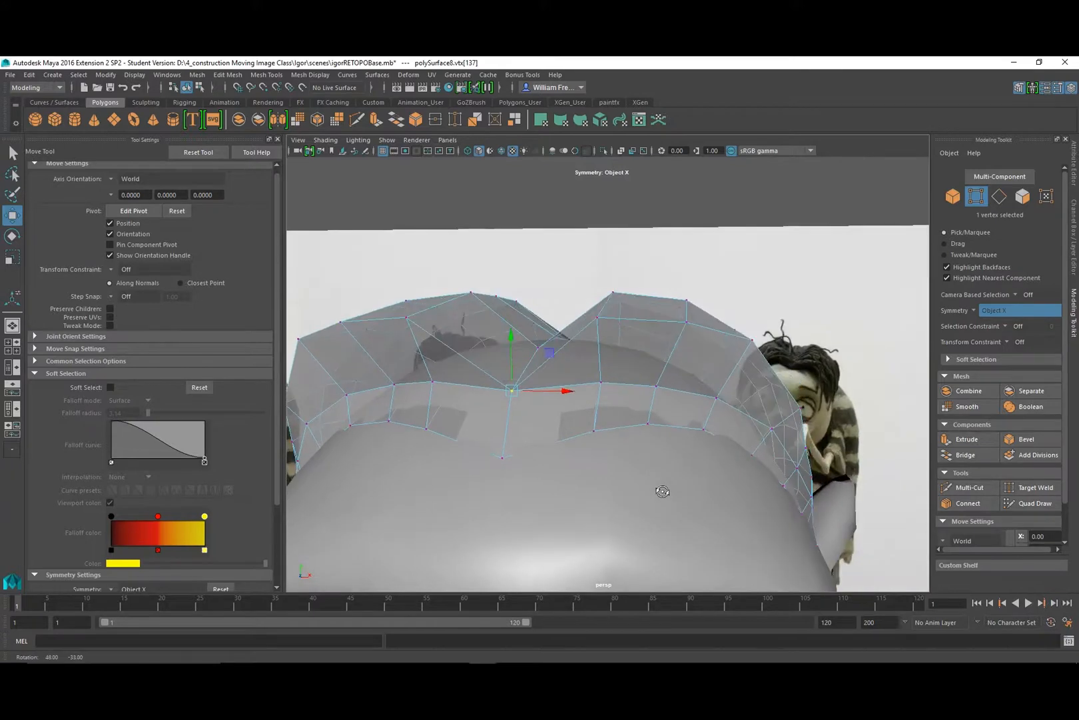
{"action": "left_click_drag", "start_coordinate": [627, 430], "coordinate": [551, 412], "text": "alt"}
{"action": "left_click_drag", "start_coordinate": [490, 461], "coordinate": [676, 451], "text": "alt"}
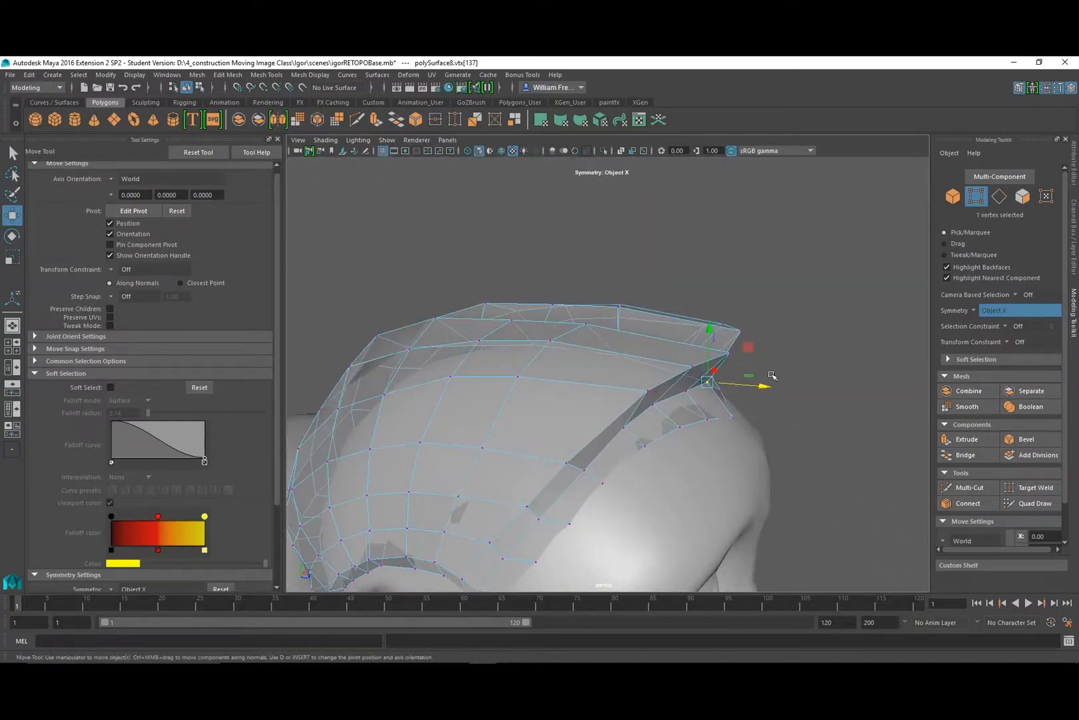
{"action": "left_click_drag", "start_coordinate": [757, 389], "coordinate": [621, 362], "text": "alt"}
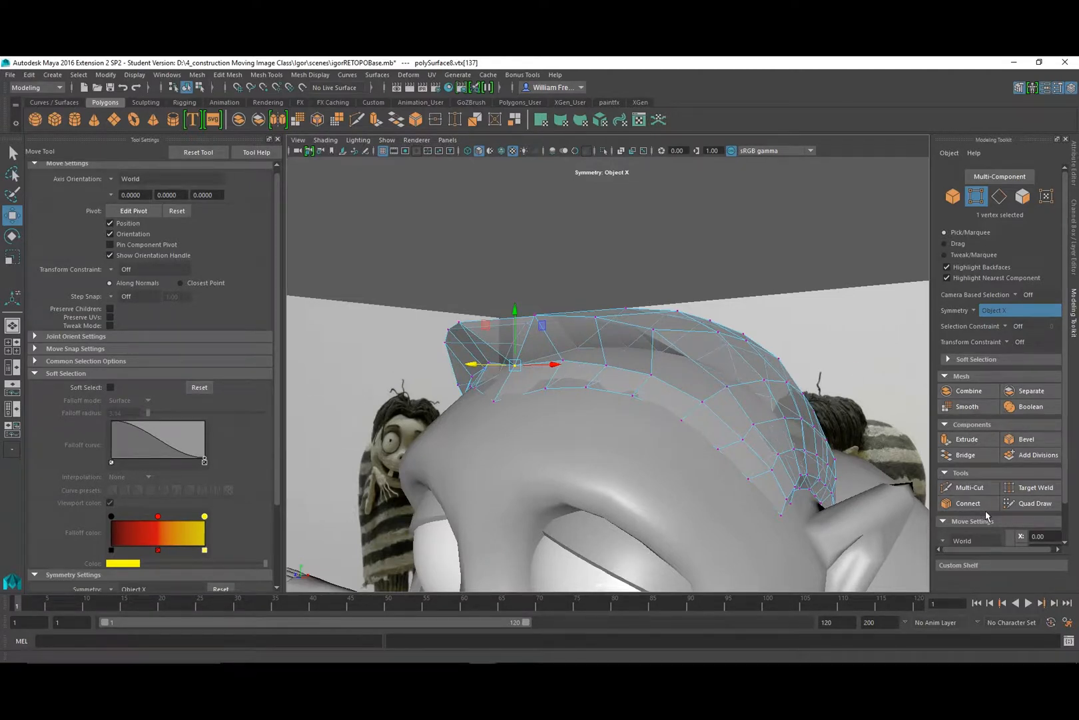
Try to insert an edge loop near the centre of the hair cap with Quad Draw.
{"action": "left_click", "coordinate": [1023, 496]}
{"action": "left_click_drag", "start_coordinate": [663, 404], "coordinate": [723, 426], "text": "alt"}
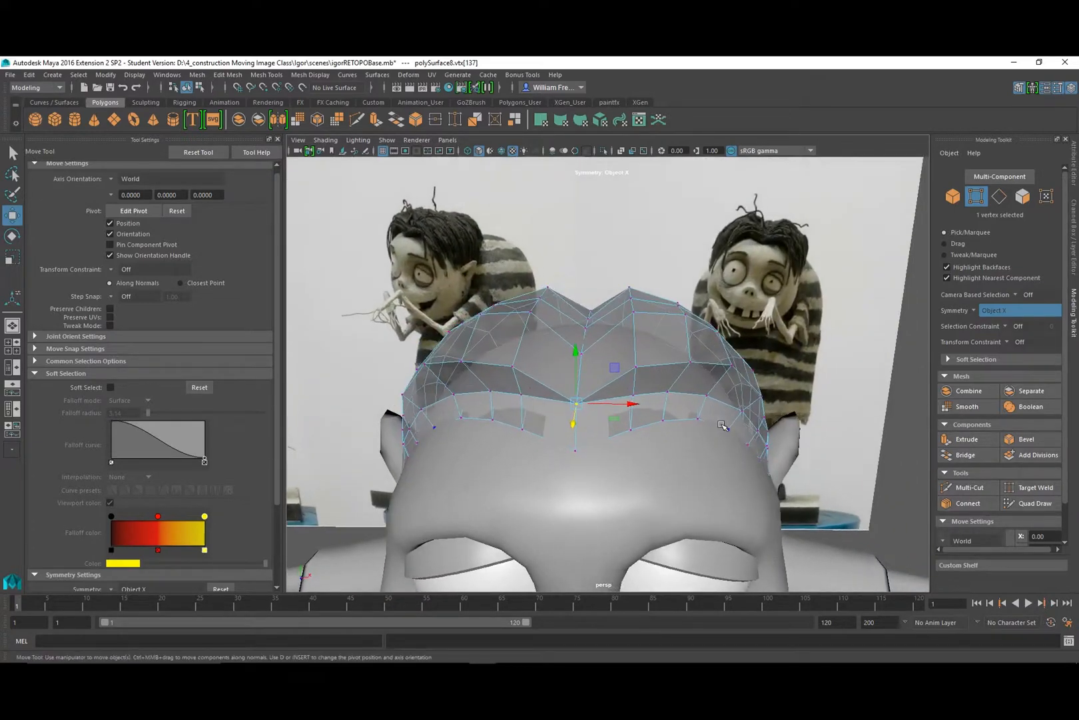
{"action": "left_click", "coordinate": [1016, 503]}
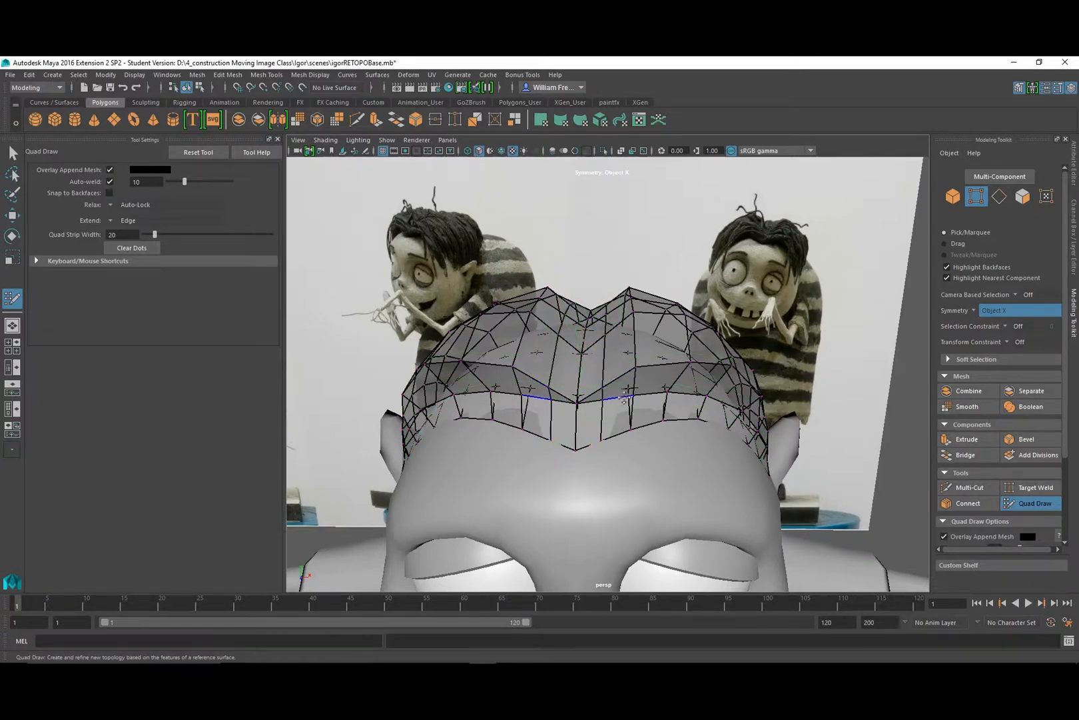
{"action": "left_click_drag", "start_coordinate": [605, 374], "coordinate": [617, 378], "text": "alt"}
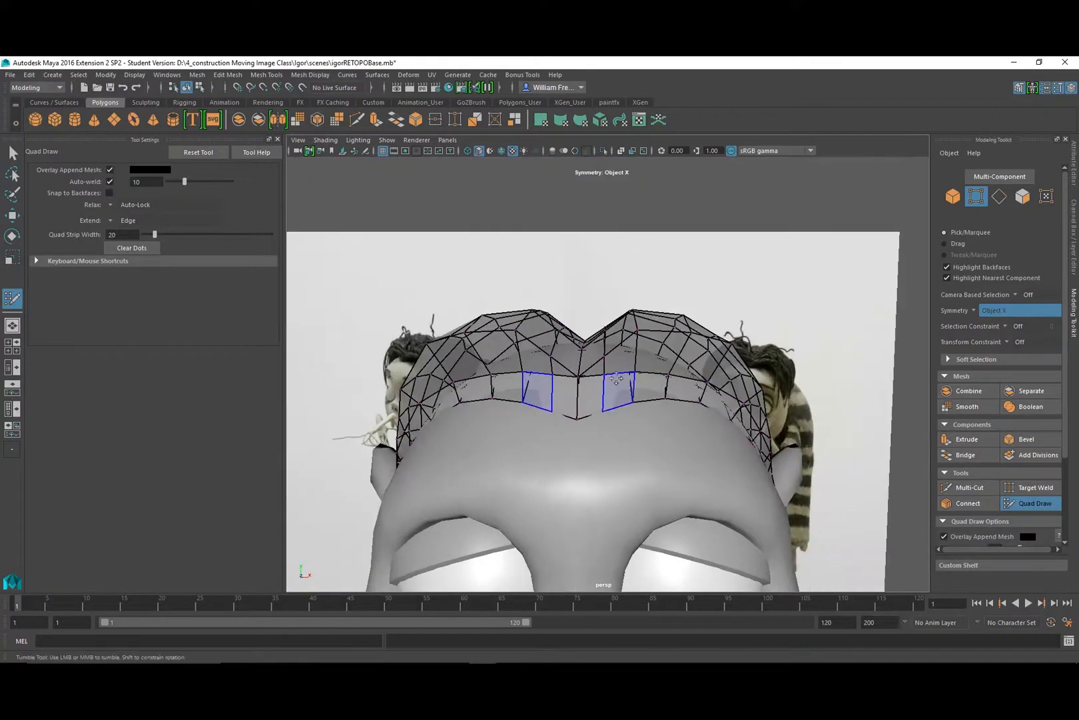
{"action": "left_click", "coordinate": [581, 330], "text": "ctrl"}
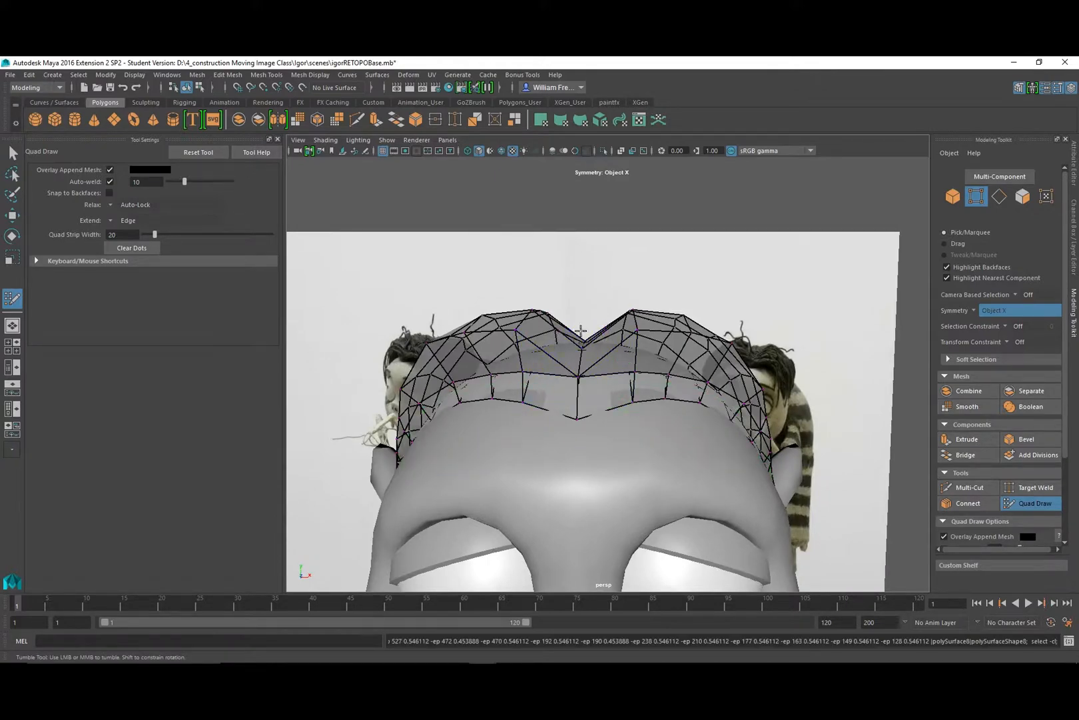
{"action": "left_click_drag", "start_coordinate": [556, 368], "coordinate": [583, 308], "text": "alt"}
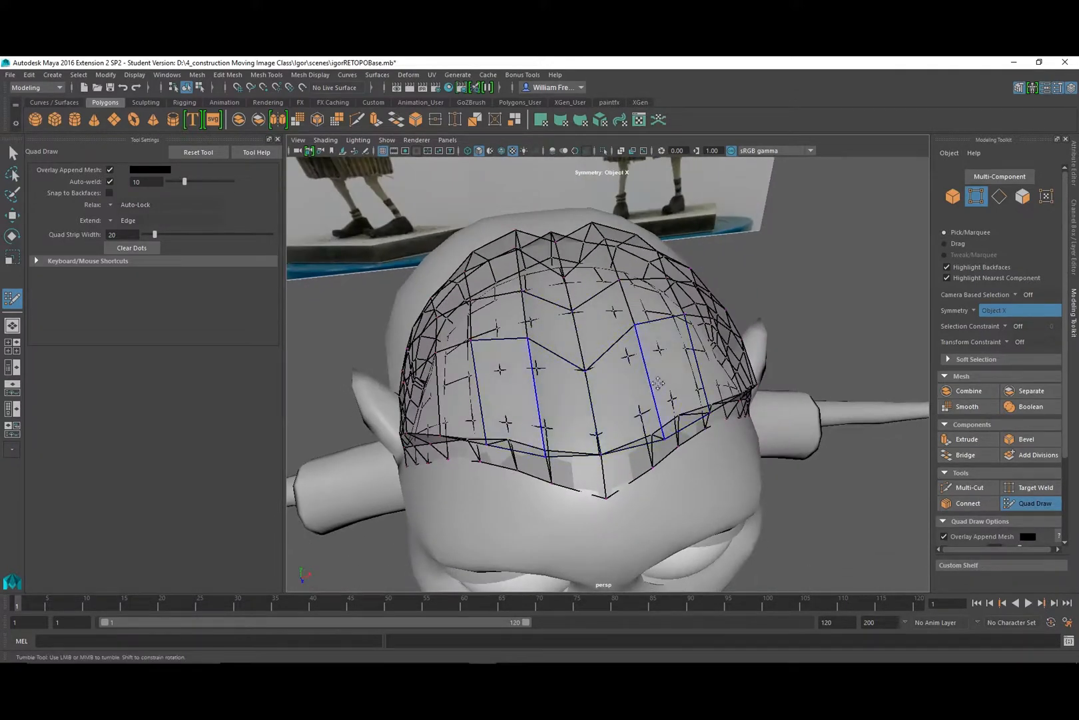
{"action": "left_click_drag", "start_coordinate": [658, 383], "coordinate": [607, 314], "text": "alt"}
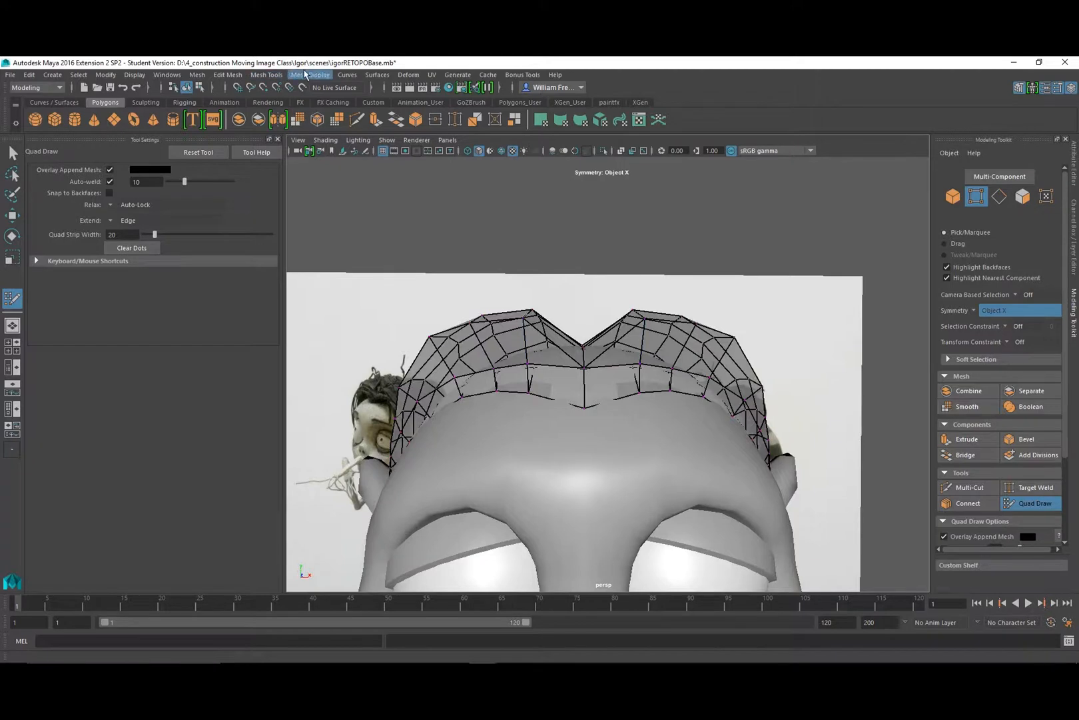
Configure the Insert Edge Loop tool to insert with edge flow at an equal distance from edge.
{"action": "left_click", "coordinate": [267, 74]}
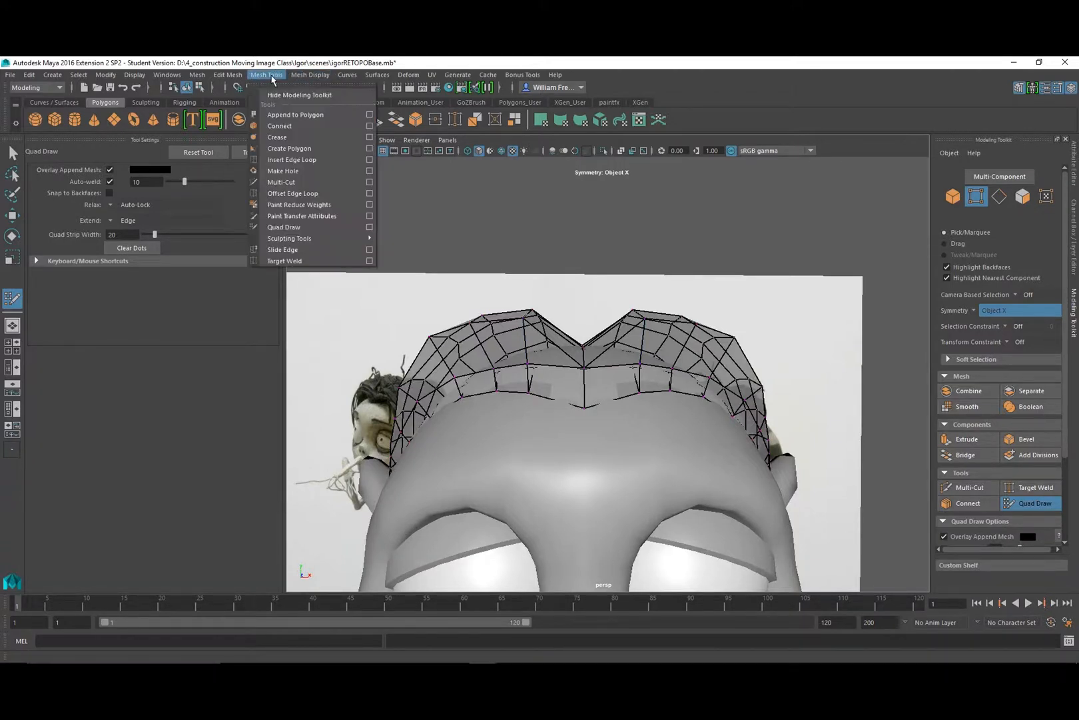
{"action": "left_click", "coordinate": [318, 160]}
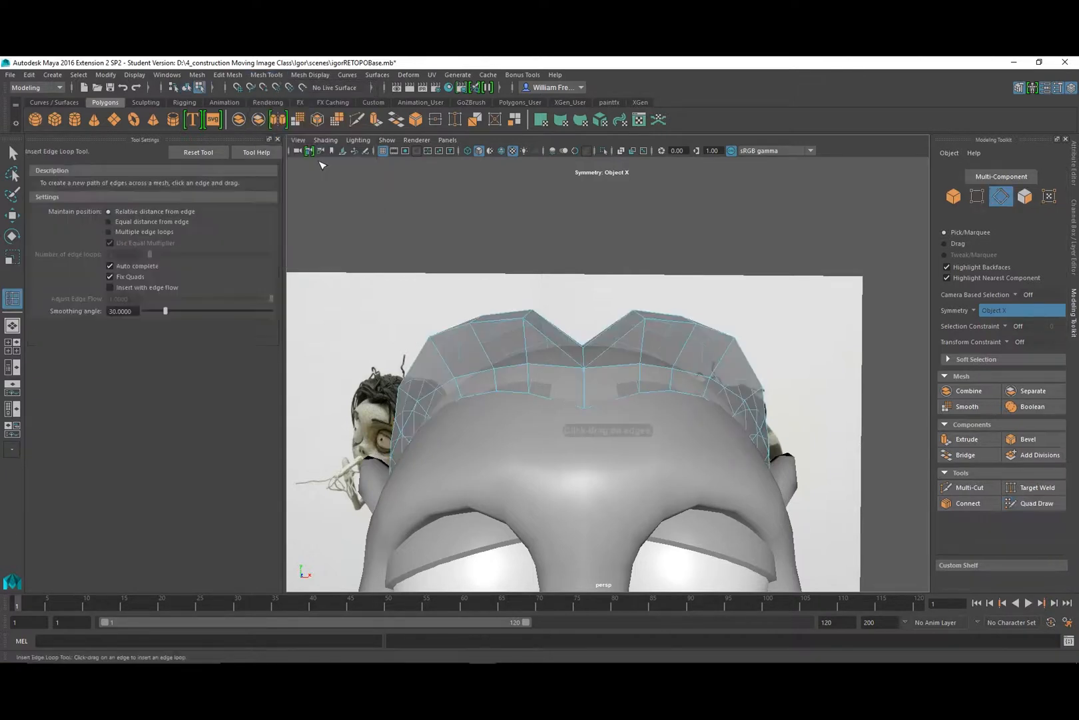
{"action": "left_click", "coordinate": [111, 288]}
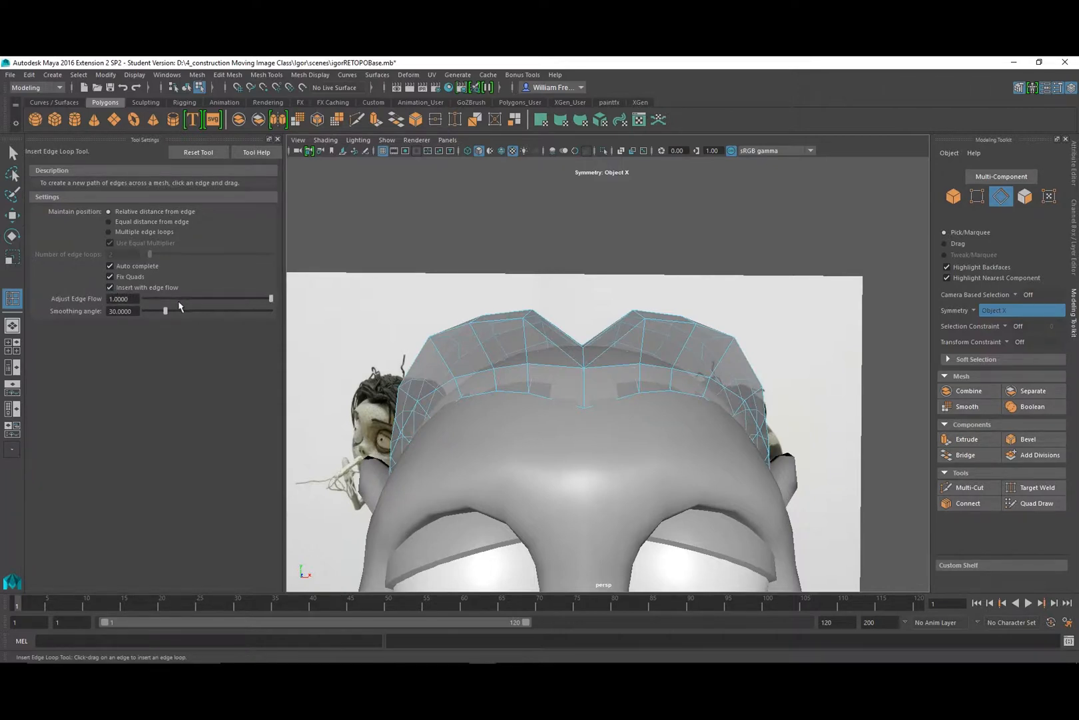
{"action": "left_click_drag", "start_coordinate": [617, 352], "coordinate": [609, 363], "text": "alt"}
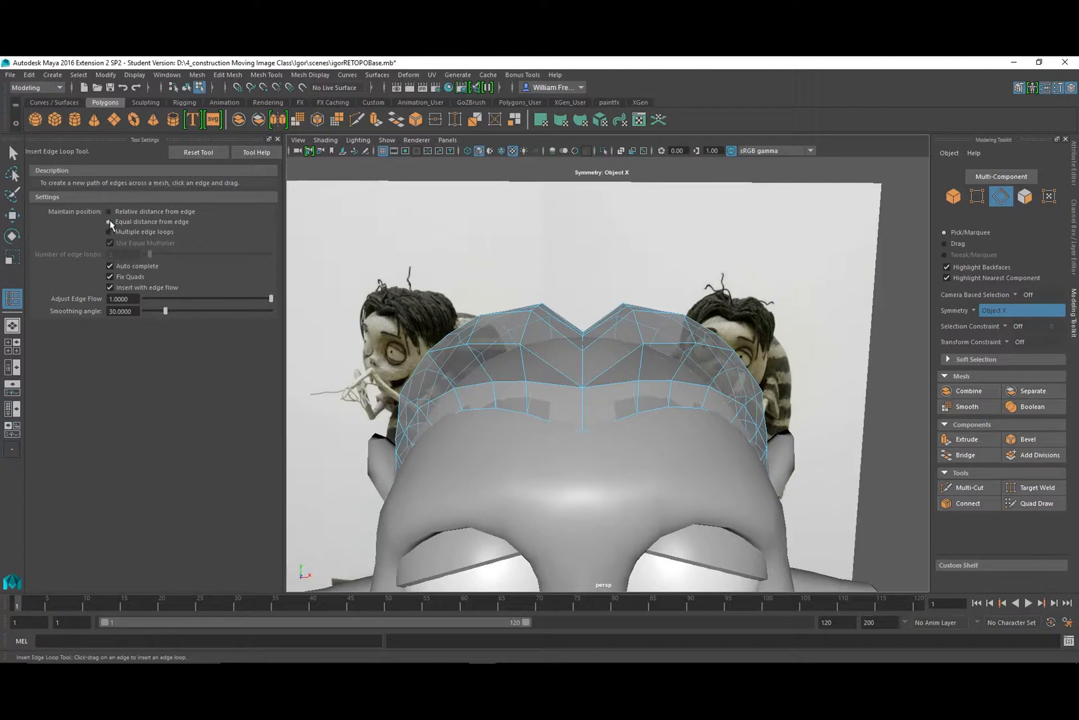
Insert symmetric front-to-back edge loops beside the hair cap's centre line and through the next column of faces outward.
{"action": "left_click", "coordinate": [616, 370]}
{"action": "mouse_move", "coordinate": [632, 377]}
{"action": "left_mouse_down", "text": "alt"}
{"action": "mouse_move", "coordinate": [631, 416]}
{"action": "mouse_move", "coordinate": [625, 337]}
{"action": "mouse_move", "coordinate": [623, 358]}
{"action": "left_mouse_up", "text": "alt"}
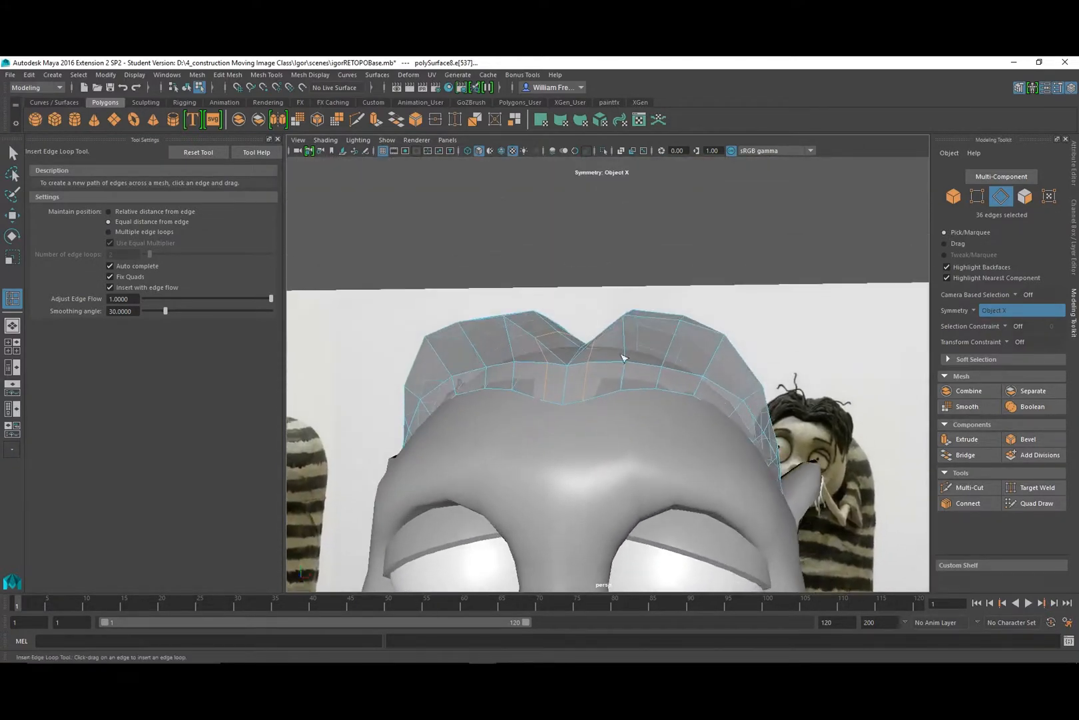
{"action": "left_click", "coordinate": [655, 321]}
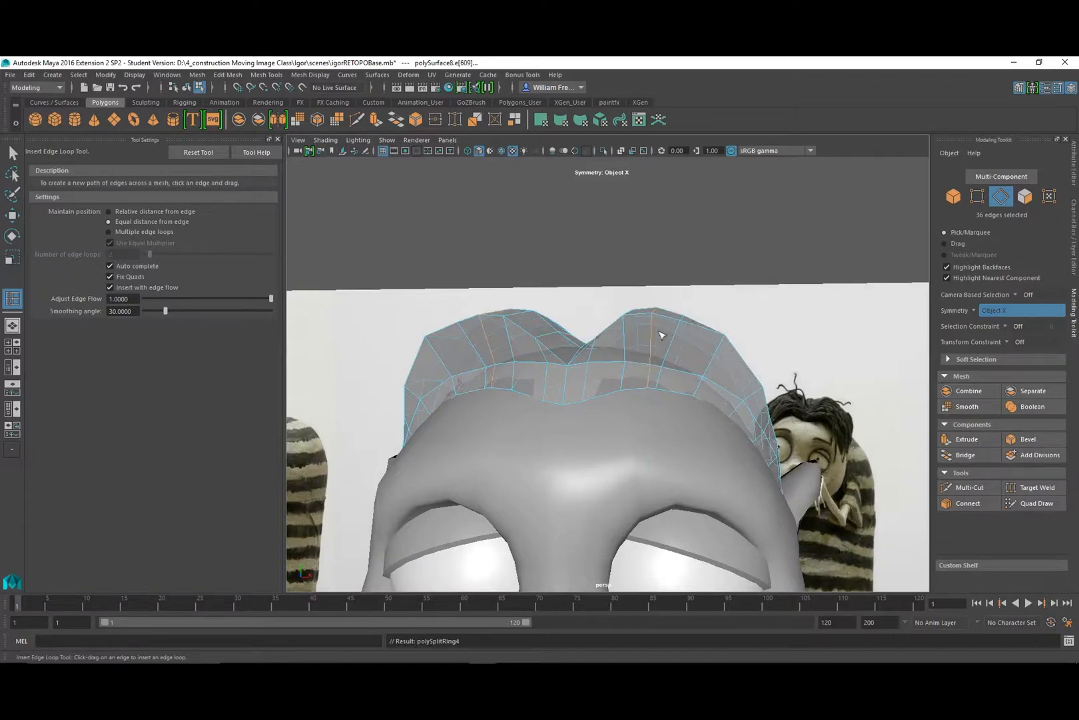
Insert more symmetric edge loops through the outer face columns of the hair cap and across its front section.
{"action": "left_click_drag", "start_coordinate": [705, 332], "coordinate": [711, 381], "text": "alt"}
{"action": "left_click", "coordinate": [707, 353]}
{"action": "left_click", "coordinate": [738, 363]}
{"action": "left_click", "coordinate": [582, 379]}
Insert two side-to-side edge loops across the rear half of the hair cap above the ear, redoing the rearmost one.
{"action": "left_click_drag", "start_coordinate": [788, 374], "coordinate": [712, 359], "text": "alt"}
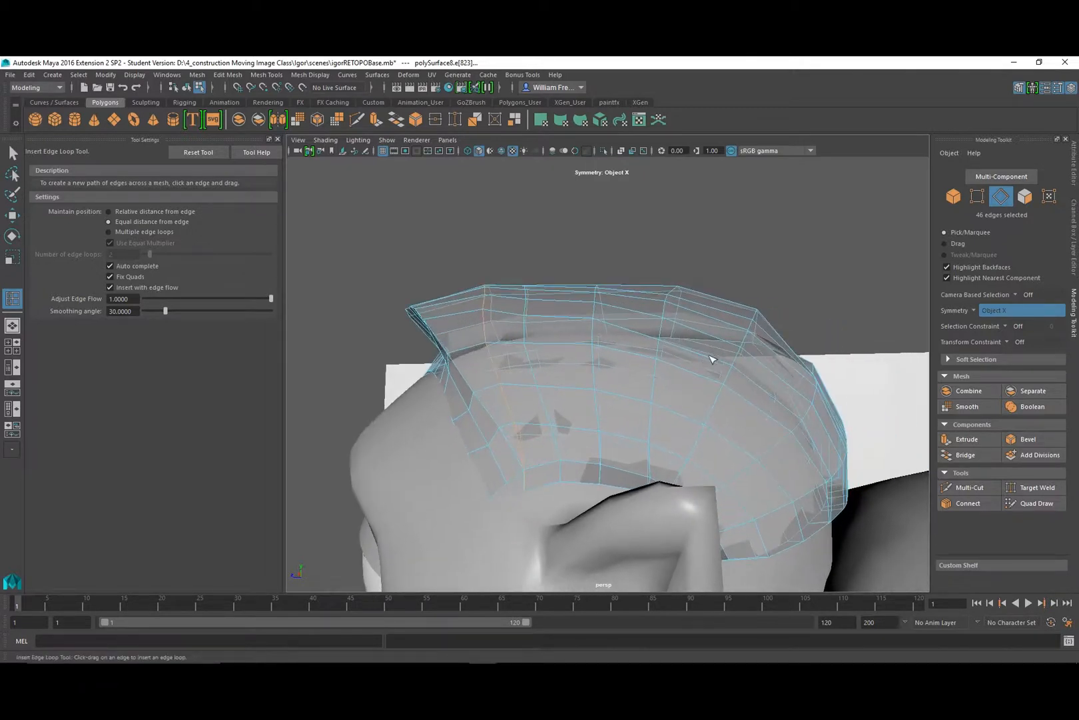
{"action": "left_click", "coordinate": [696, 377]}
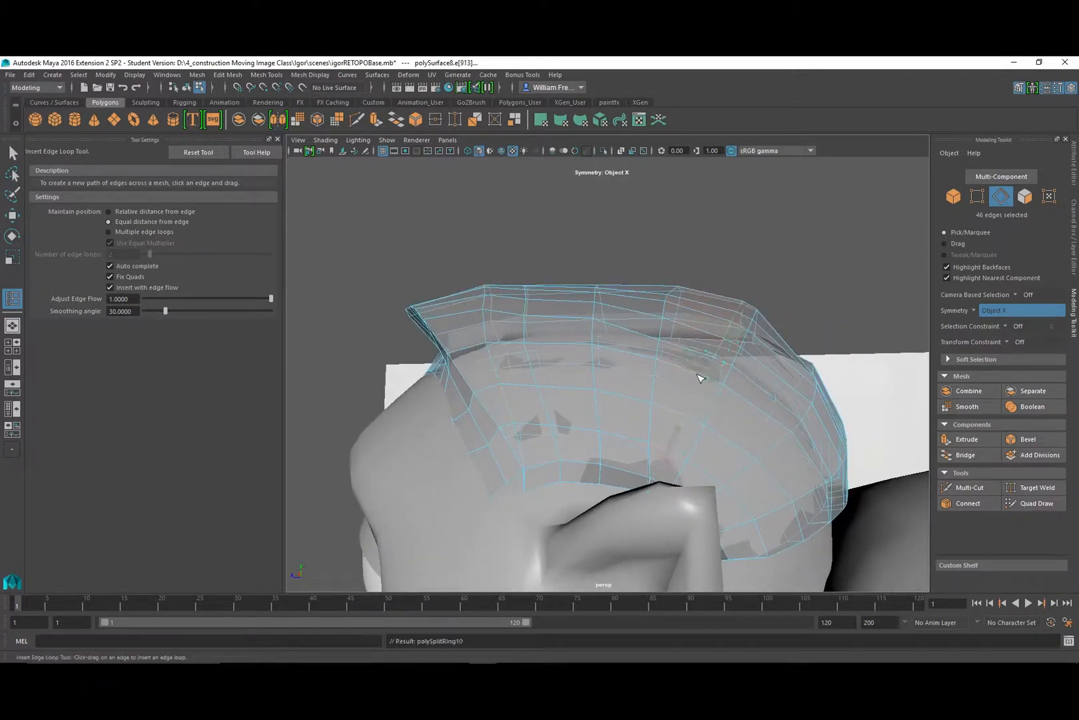
{"action": "left_click", "coordinate": [761, 410]}
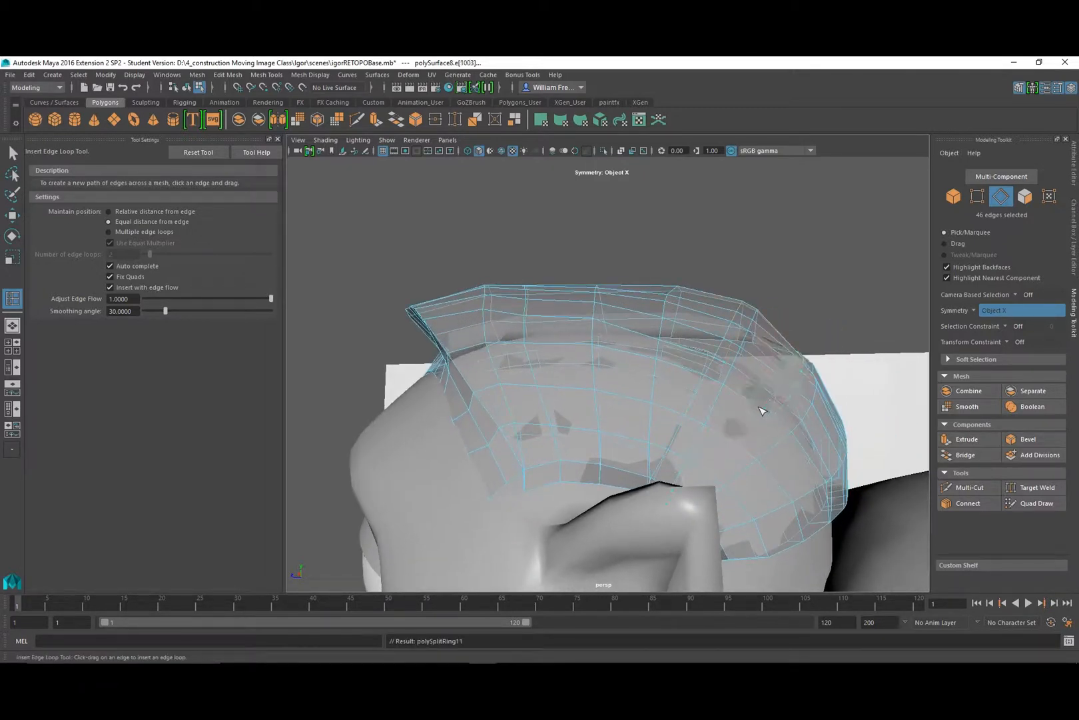
{"action": "key", "text": "ctrl+z"}
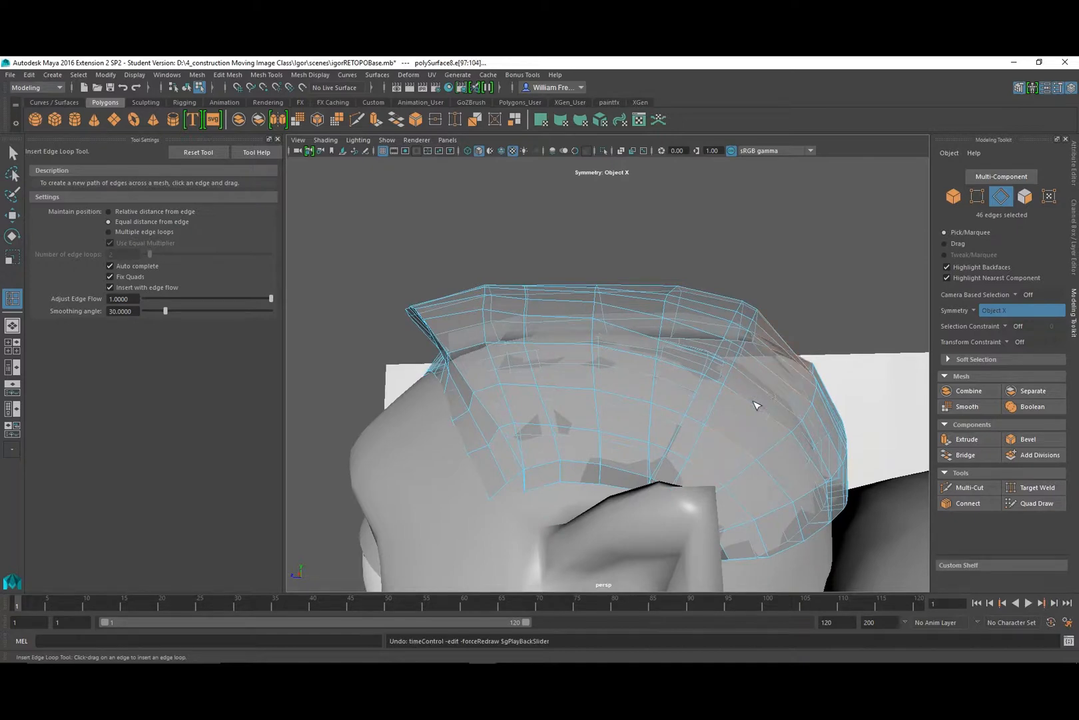
{"action": "left_click", "coordinate": [754, 408]}
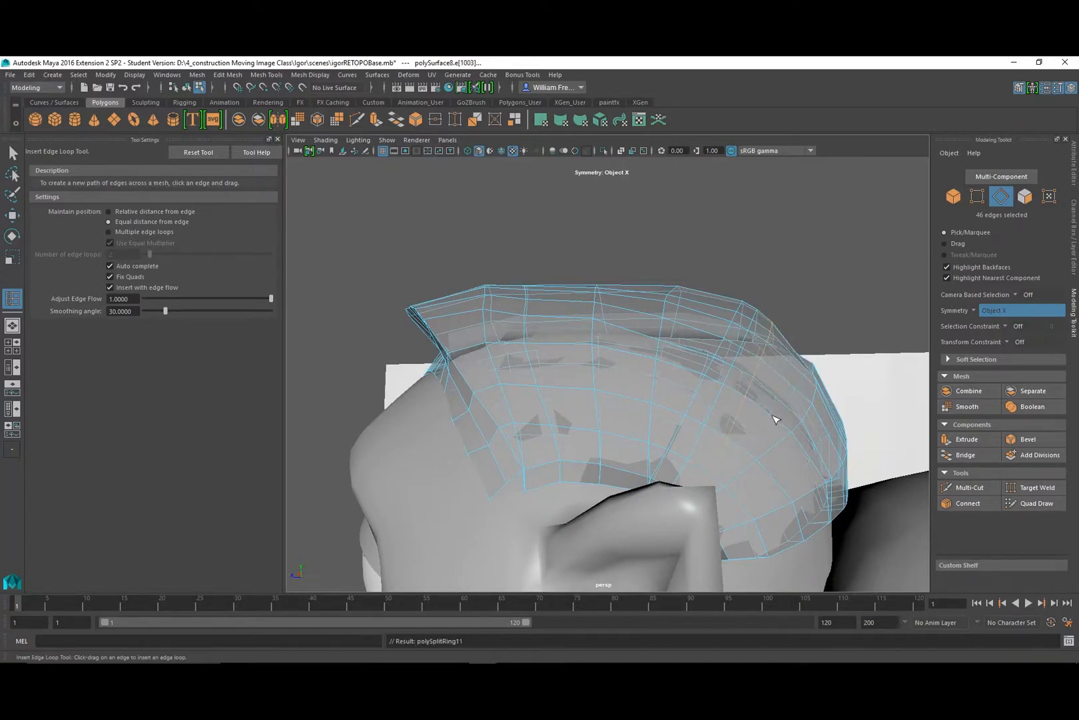
Insert an edge loop along the thickness of the front hairline rim and check it from the front and side.
{"action": "left_click_drag", "start_coordinate": [775, 419], "coordinate": [780, 362], "text": "alt"}
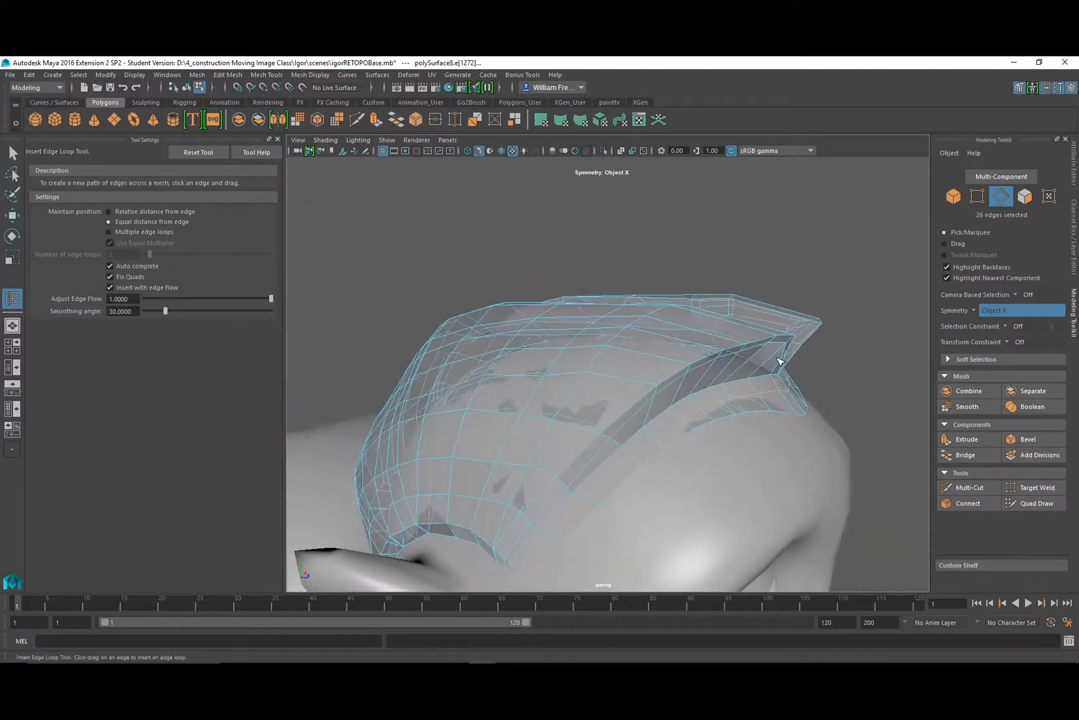
{"action": "left_click_drag", "start_coordinate": [732, 391], "coordinate": [603, 327], "text": "alt"}
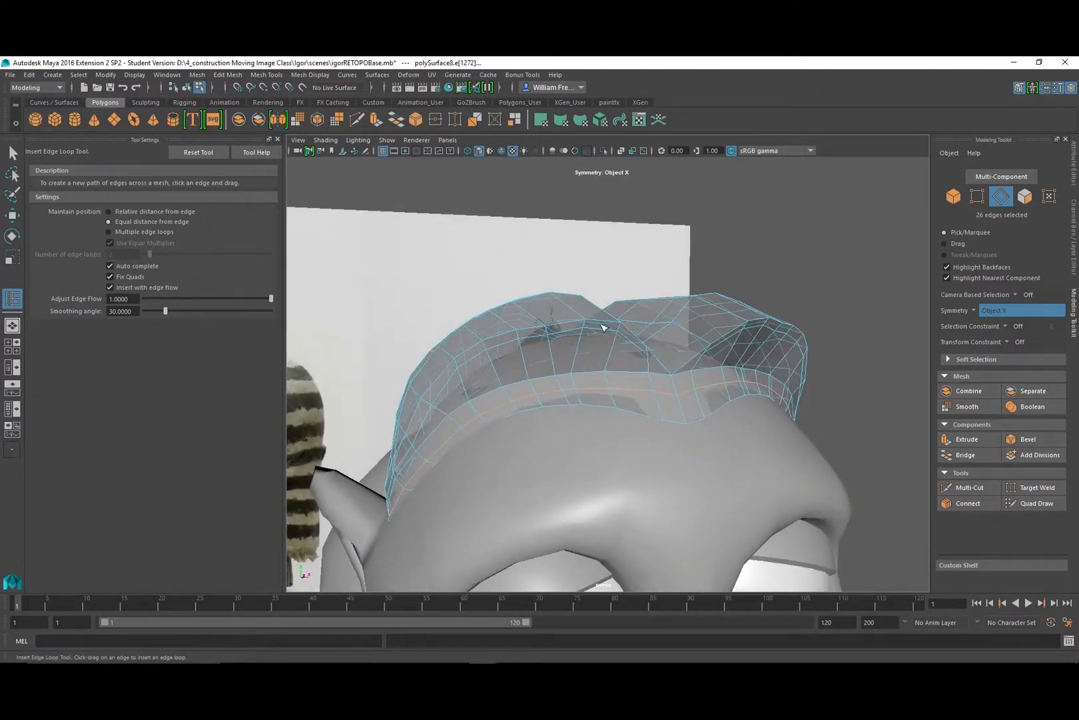
{"action": "left_click_drag", "start_coordinate": [523, 397], "coordinate": [440, 370], "text": "alt"}
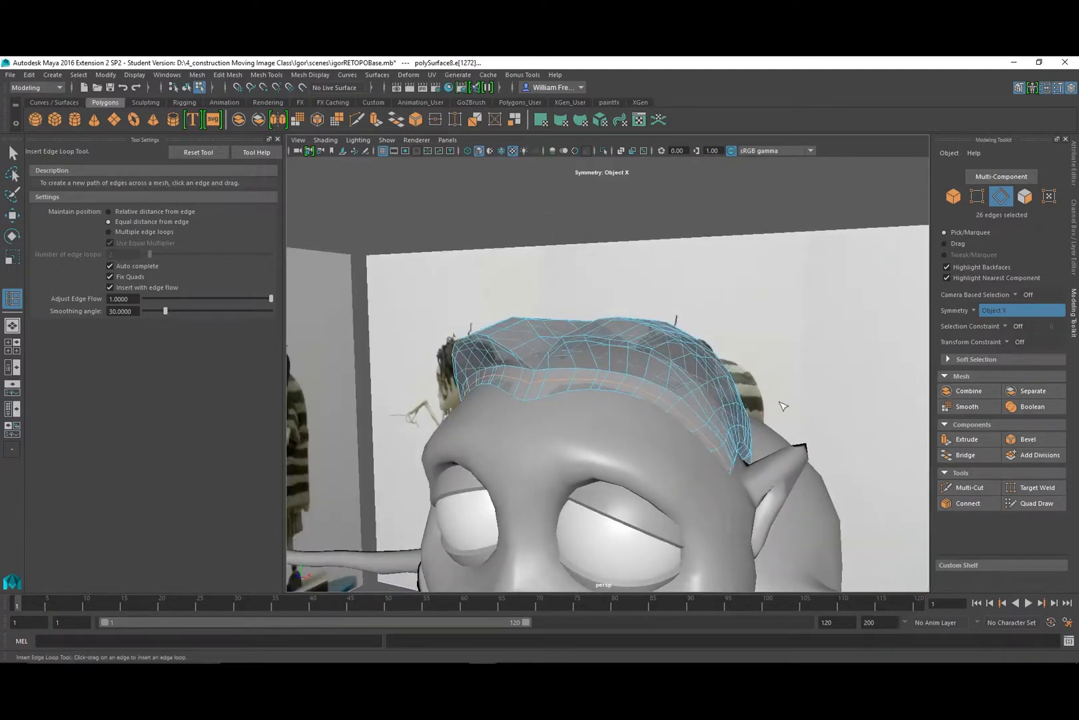
{"action": "left_click_drag", "start_coordinate": [645, 430], "coordinate": [505, 358], "text": "alt"}
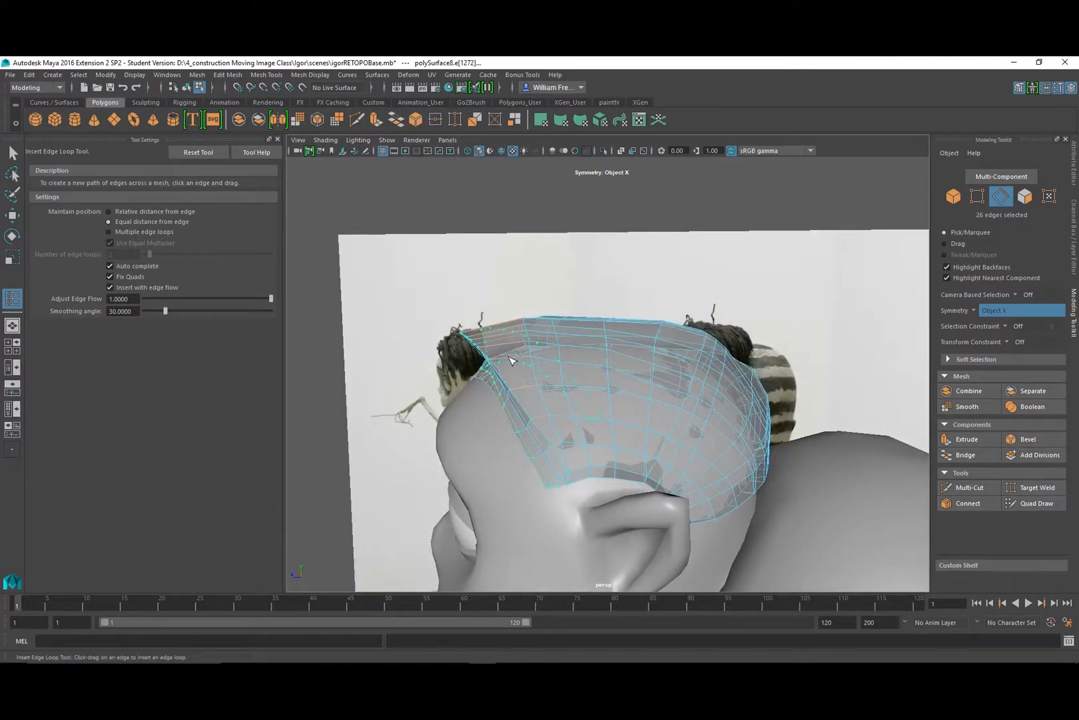
Try to insert an edge loop just behind the hair mesh's front edge using equal distance from edge.
{"action": "left_click", "coordinate": [512, 360]}
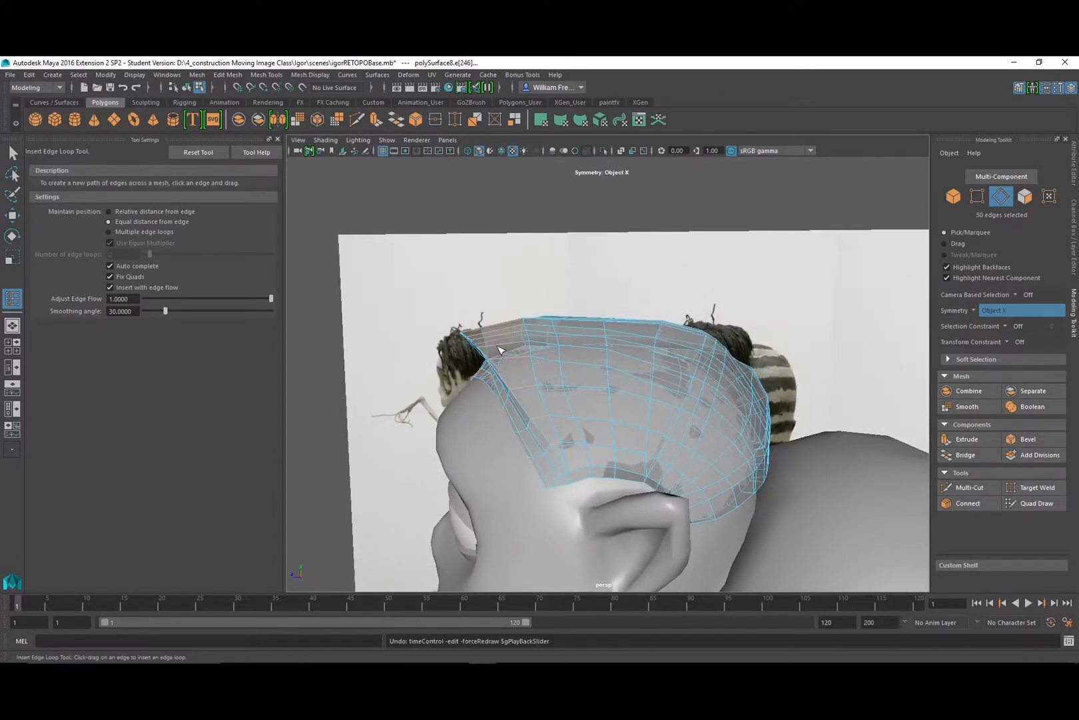
{"action": "left_click_drag", "start_coordinate": [572, 385], "coordinate": [726, 374], "text": "alt"}
{"action": "right_click_drag", "start_coordinate": [671, 361], "coordinate": [741, 390], "text": "alt"}
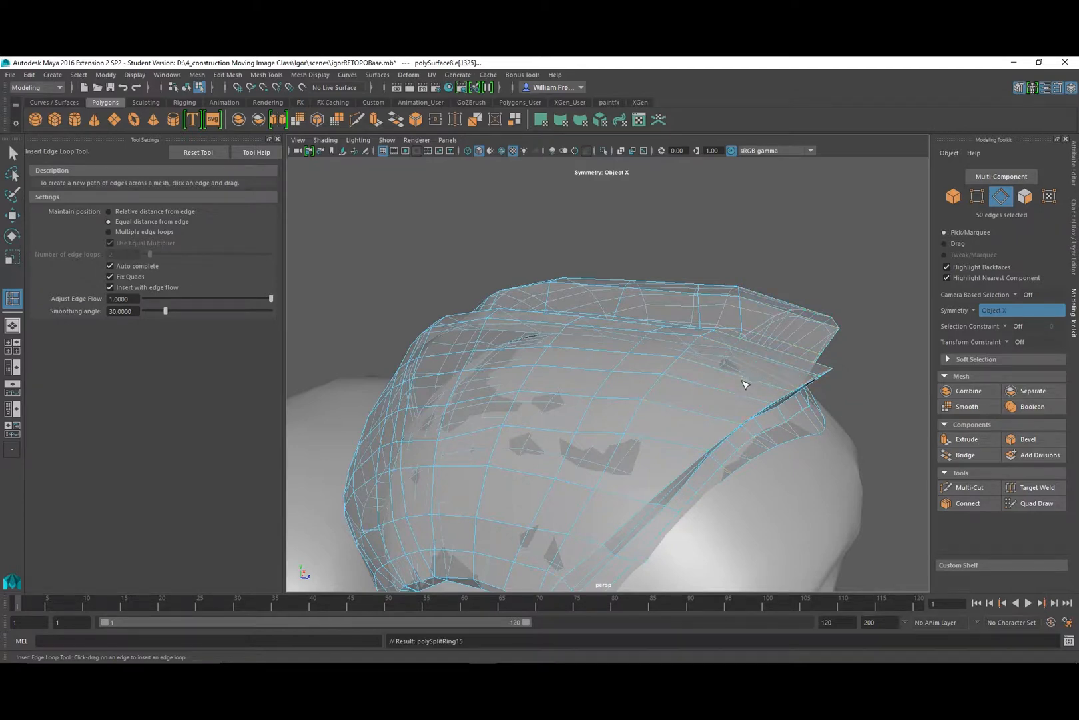
{"action": "left_click_drag", "start_coordinate": [744, 381], "coordinate": [698, 369], "text": "alt"}
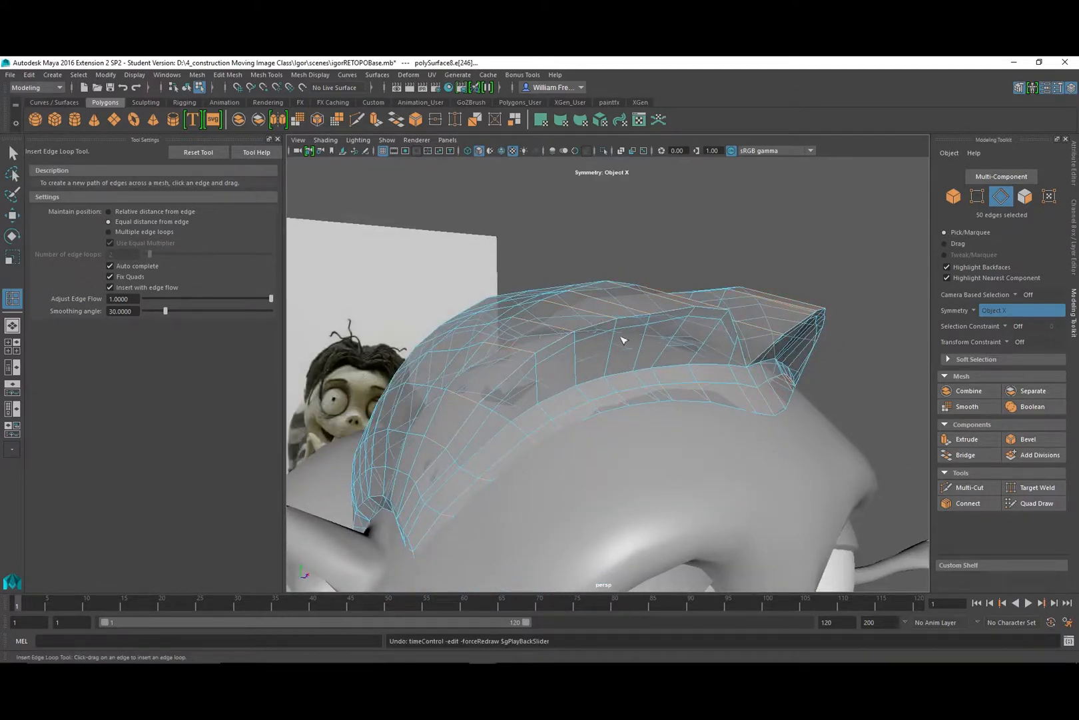
{"action": "left_click_drag", "start_coordinate": [622, 337], "coordinate": [693, 352], "text": "alt"}
{"action": "right_click_drag", "start_coordinate": [679, 341], "coordinate": [718, 325]}
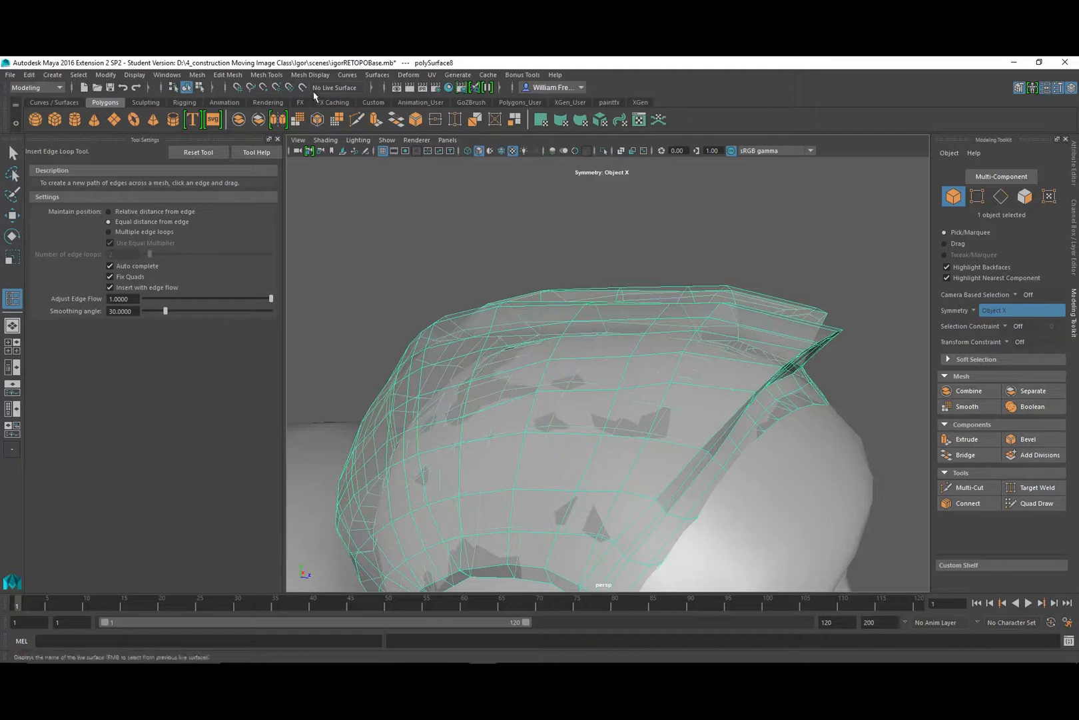
{"action": "left_click", "coordinate": [259, 76]}
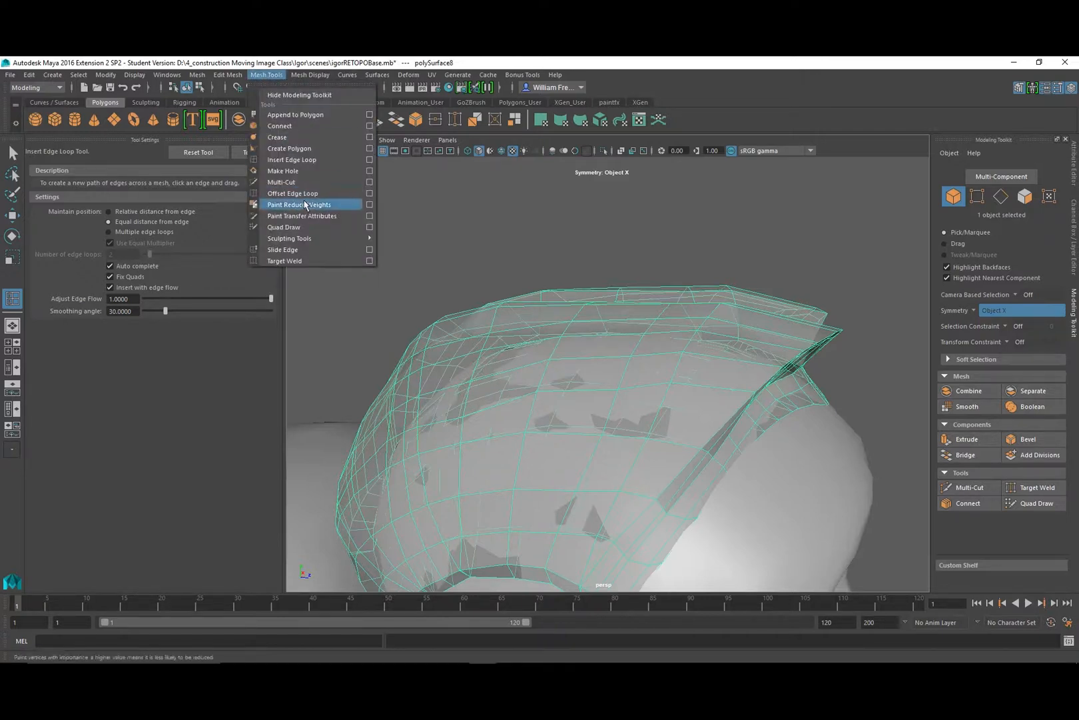
{"action": "left_click", "coordinate": [292, 160]}
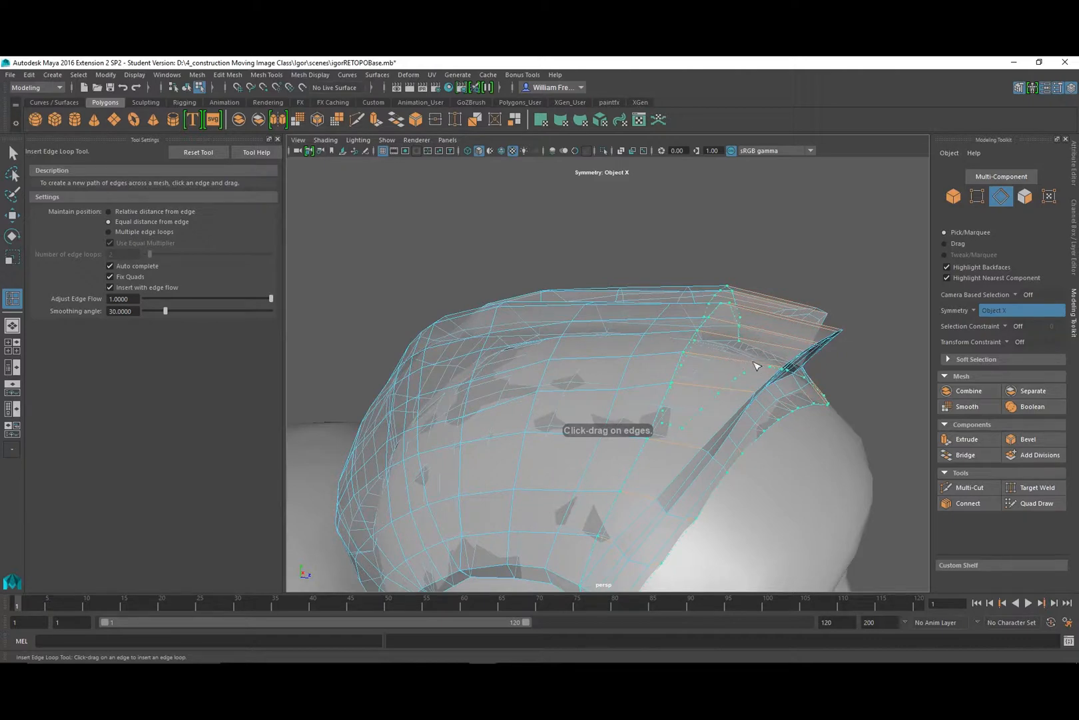
{"action": "mouse_move", "coordinate": [753, 362]}
{"action": "left_mouse_down"}
{"action": "mouse_move", "coordinate": [737, 357]}
{"action": "mouse_move", "coordinate": [739, 375]}
{"action": "left_mouse_up"}
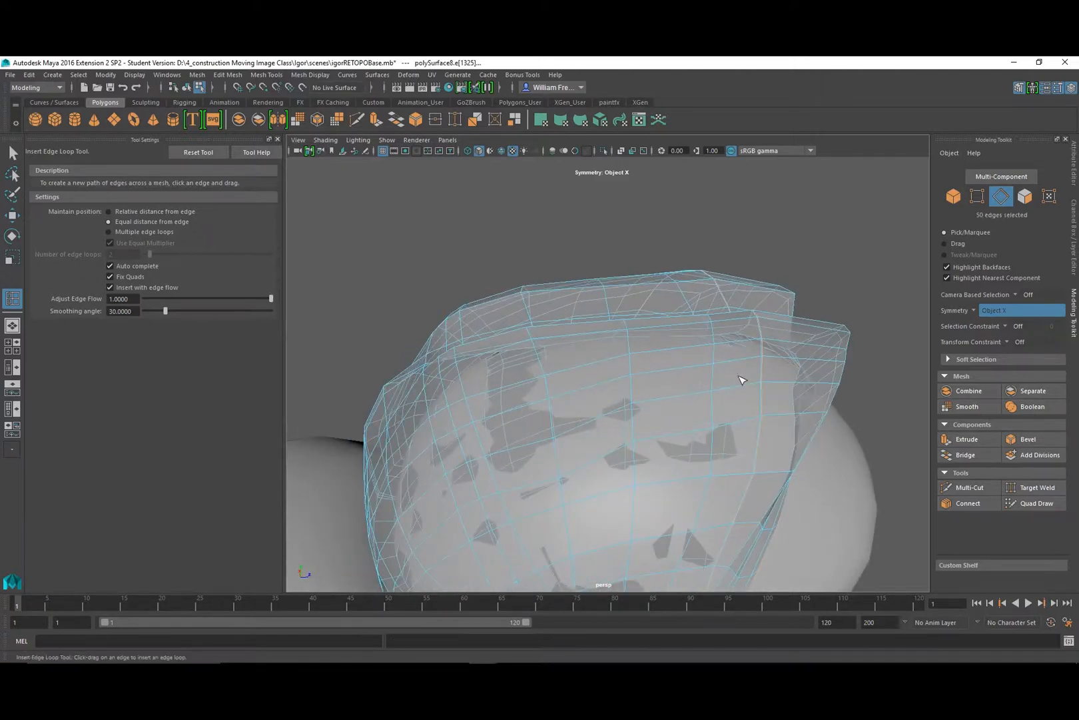
{"action": "key", "text": "ctrl+z"}
Insert edge loops with relative distance behind the hair's front edge, across its front underside and along both sides of the central parting.
{"action": "middle_click_drag", "start_coordinate": [791, 352], "coordinate": [591, 325], "text": "alt"}
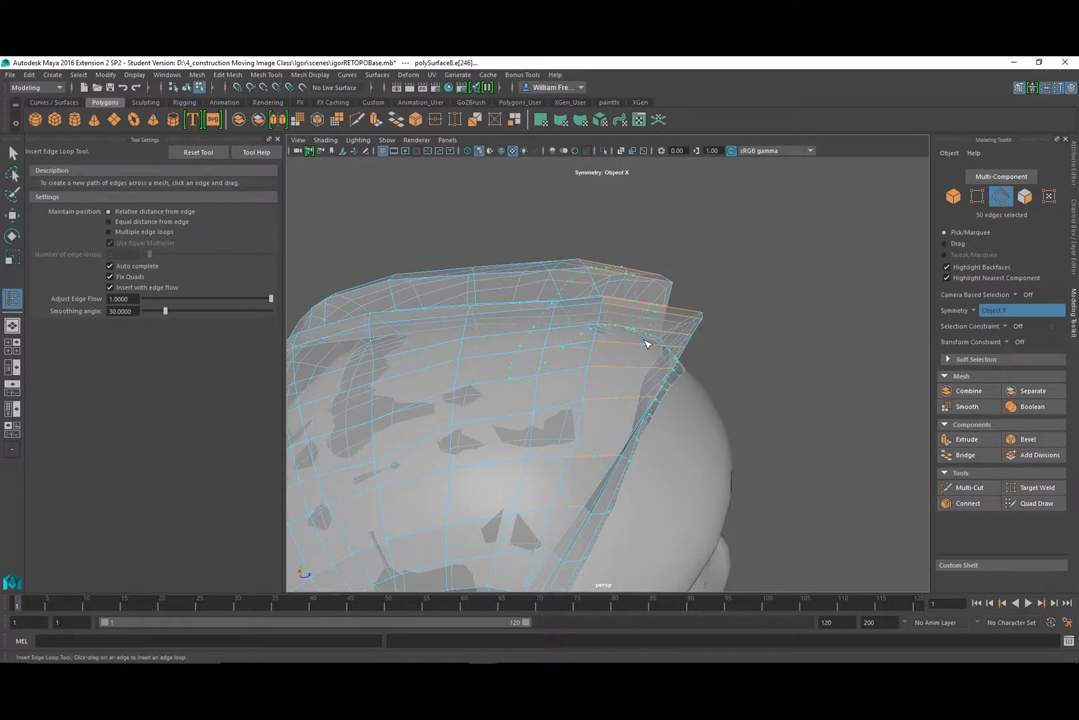
{"action": "left_click_drag", "start_coordinate": [642, 342], "coordinate": [614, 325]}
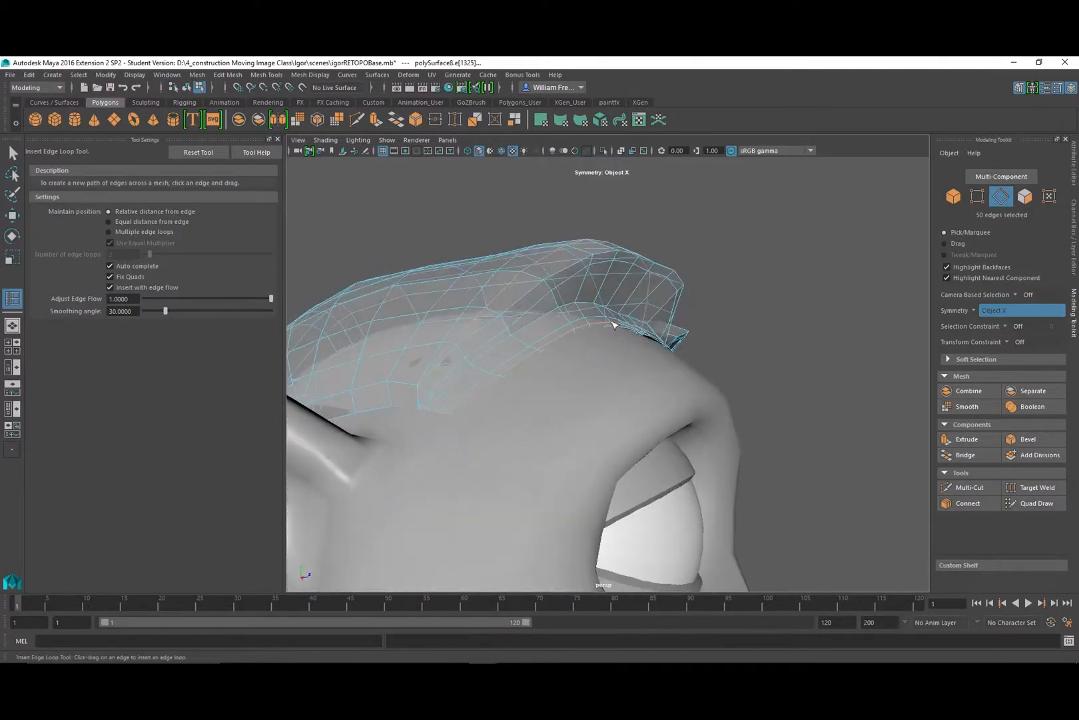
{"action": "left_click", "coordinate": [623, 290]}
{"action": "left_click_drag", "start_coordinate": [665, 323], "coordinate": [608, 340], "text": "alt"}
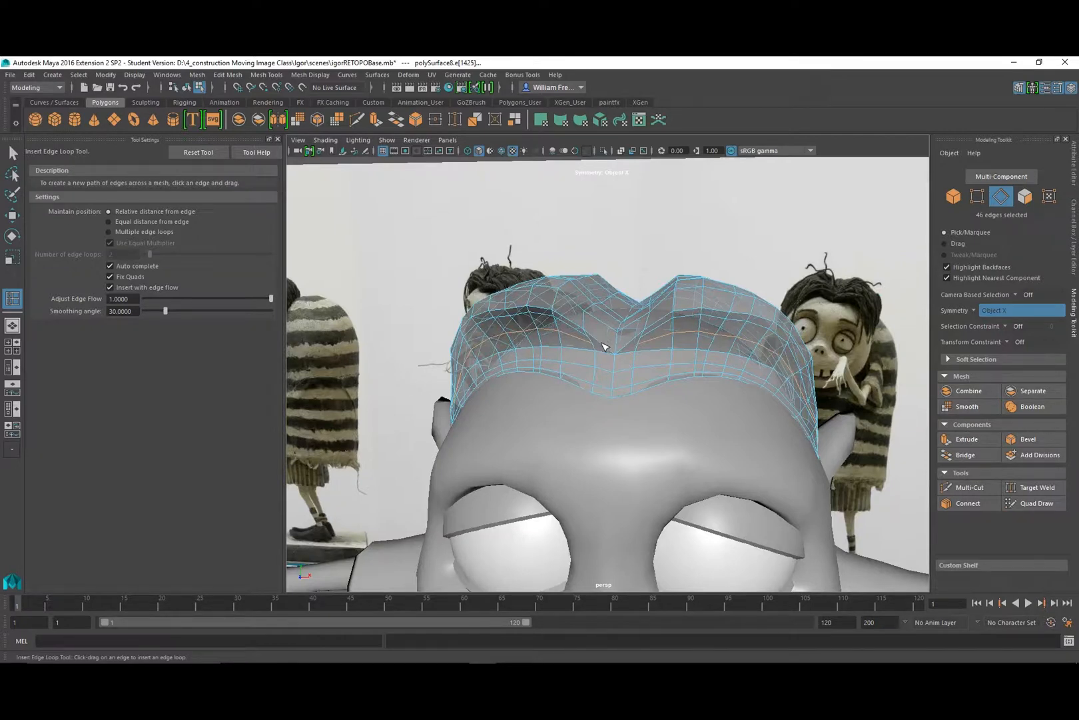
{"action": "scroll", "coordinate": [604, 339], "scroll_direction": "up", "scroll_amount": 5}
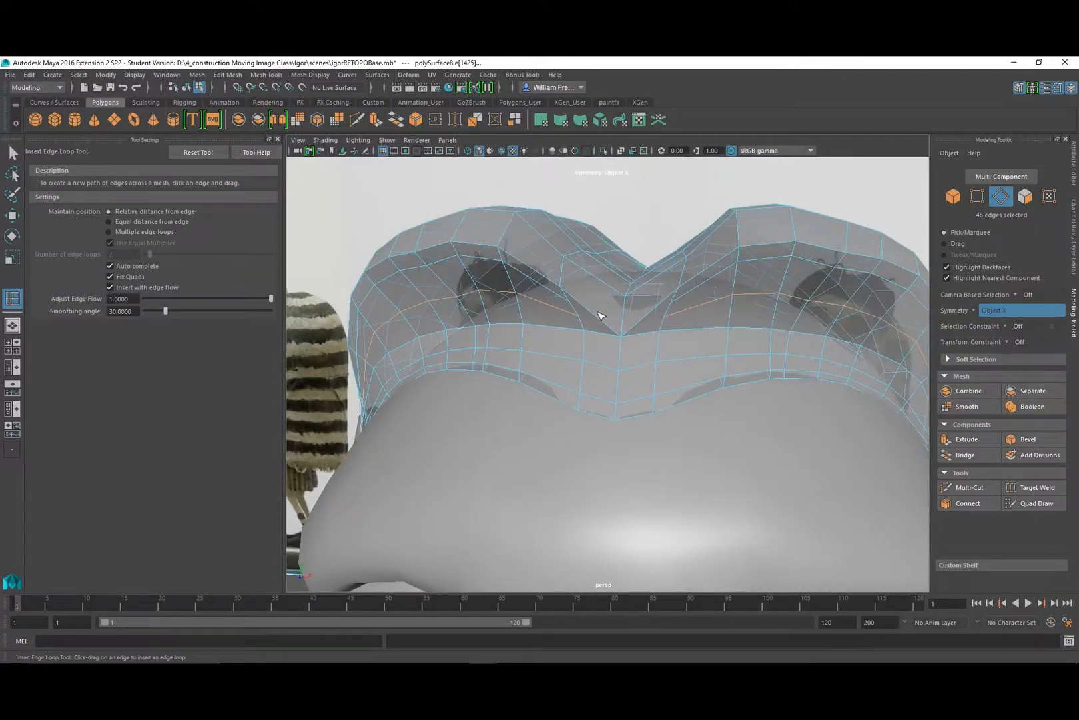
{"action": "left_click_drag", "start_coordinate": [592, 313], "coordinate": [701, 333]}
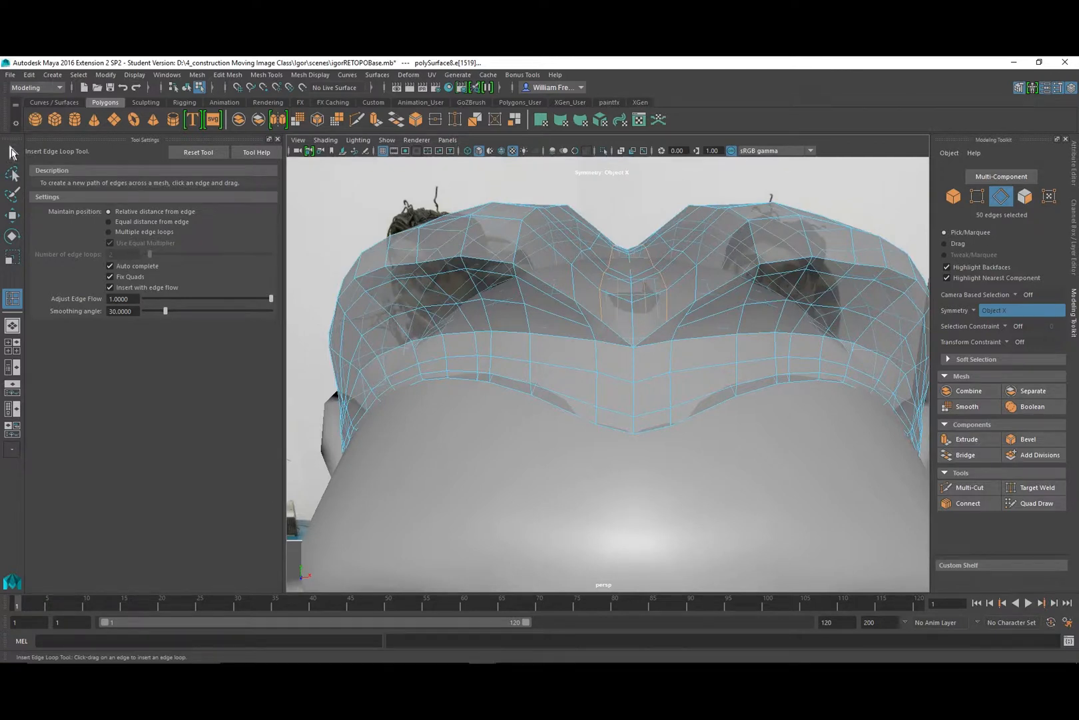
Cut a short symmetric edge on each side of the V at the front of the central parting using Multi-Cut.
{"action": "left_click", "coordinate": [968, 487]}
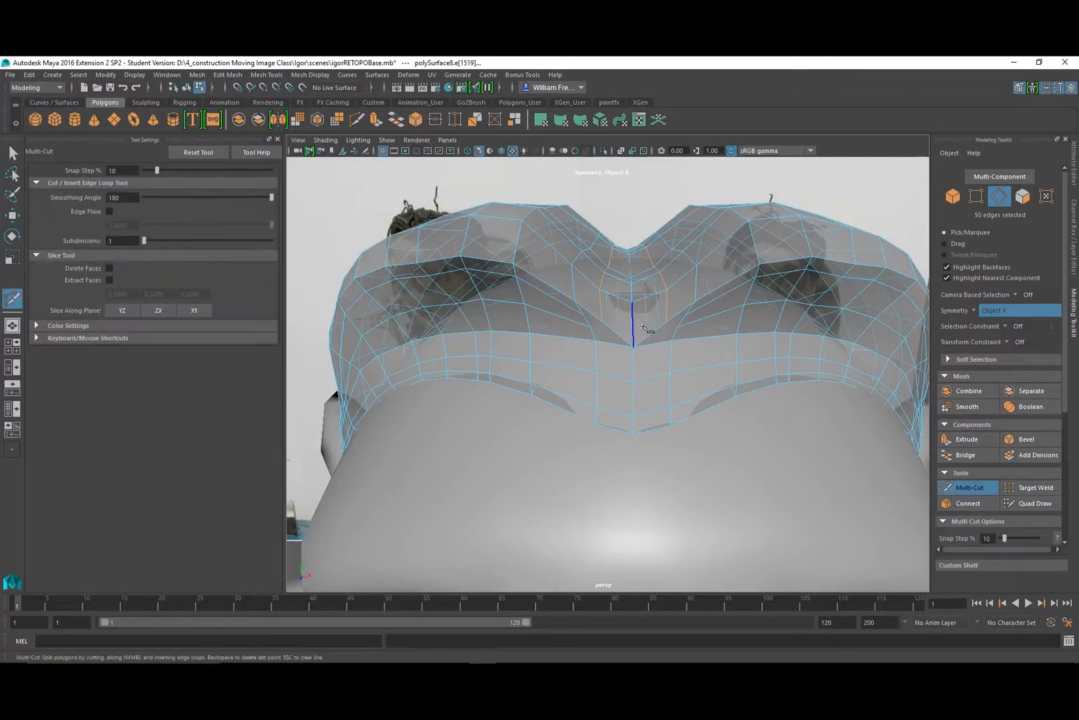
{"action": "left_click", "coordinate": [667, 322]}
{"action": "left_click", "coordinate": [677, 326]}
{"action": "key", "text": "Return"}
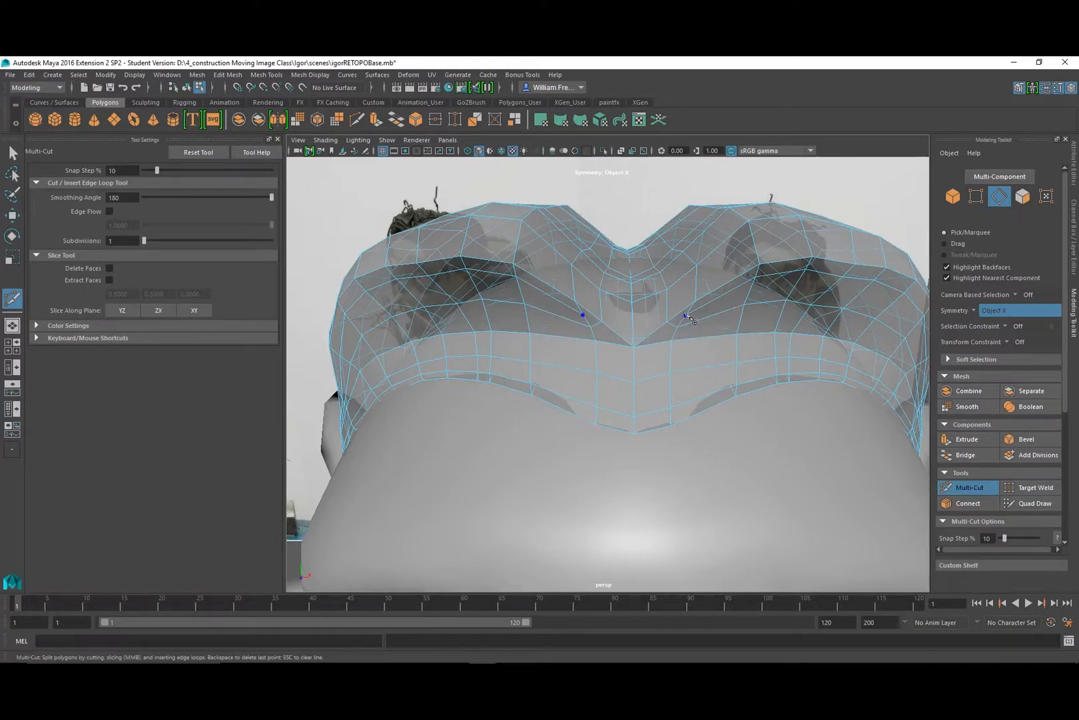
Examine the hair mesh's shape and edge flow from the front, side and back against the reference images.
{"action": "scroll", "coordinate": [710, 400], "scroll_direction": "down", "scroll_amount": 3}
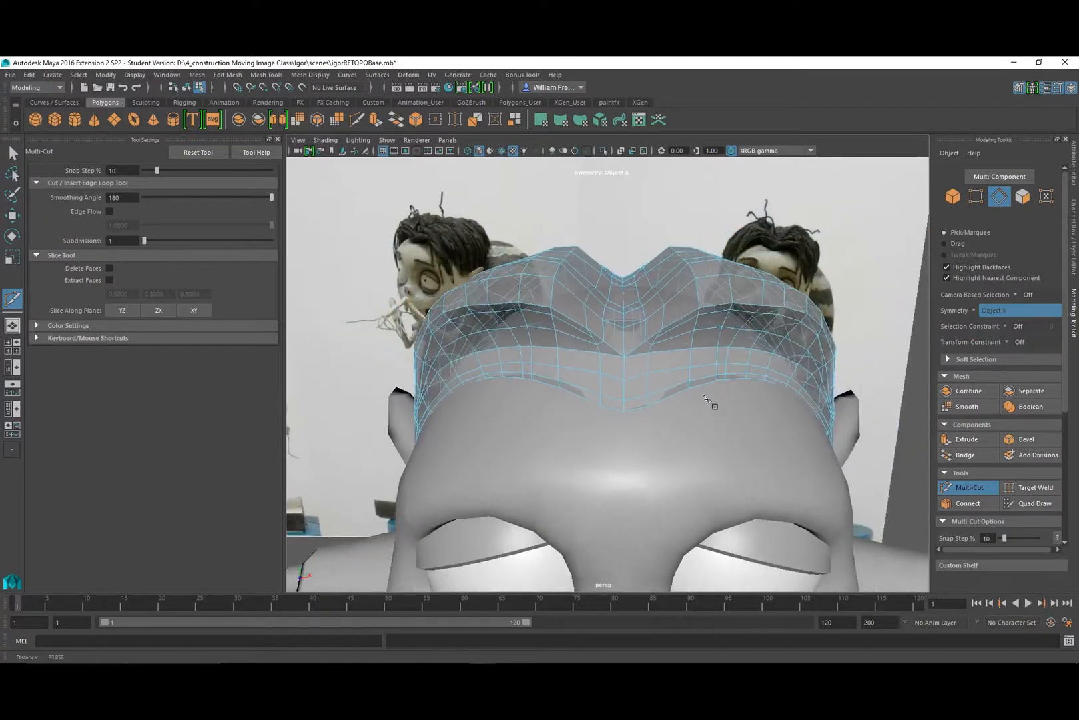
{"action": "scroll", "coordinate": [680, 420], "scroll_direction": "down", "scroll_amount": 3}
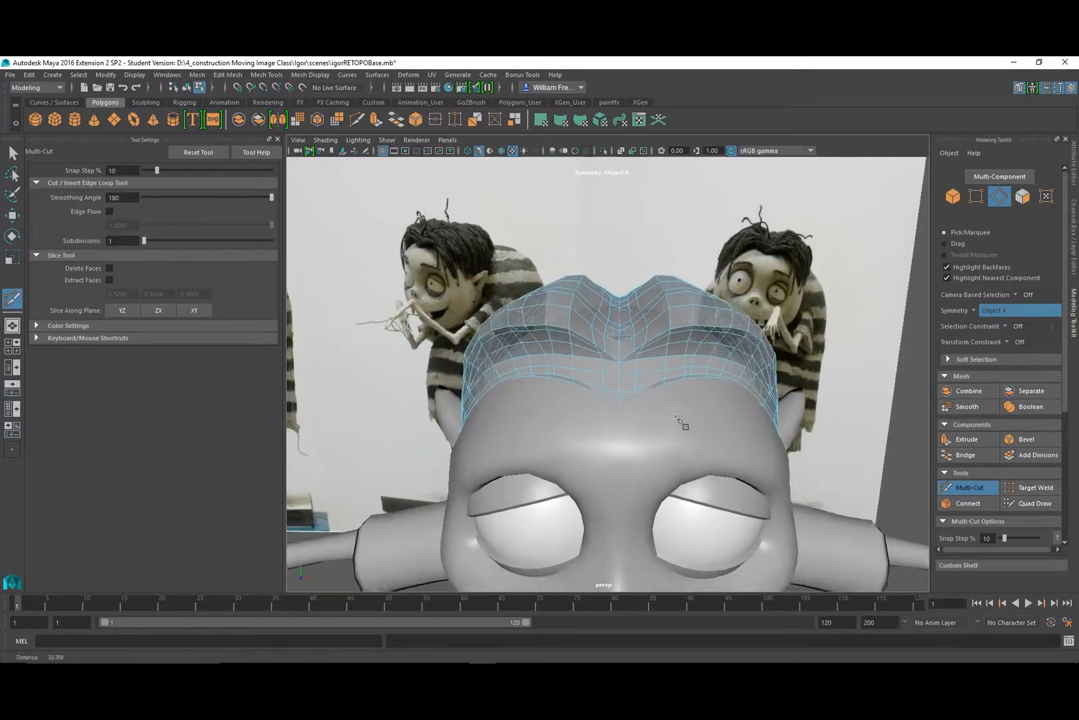
{"action": "left_click_drag", "start_coordinate": [677, 420], "coordinate": [645, 433], "text": "alt"}
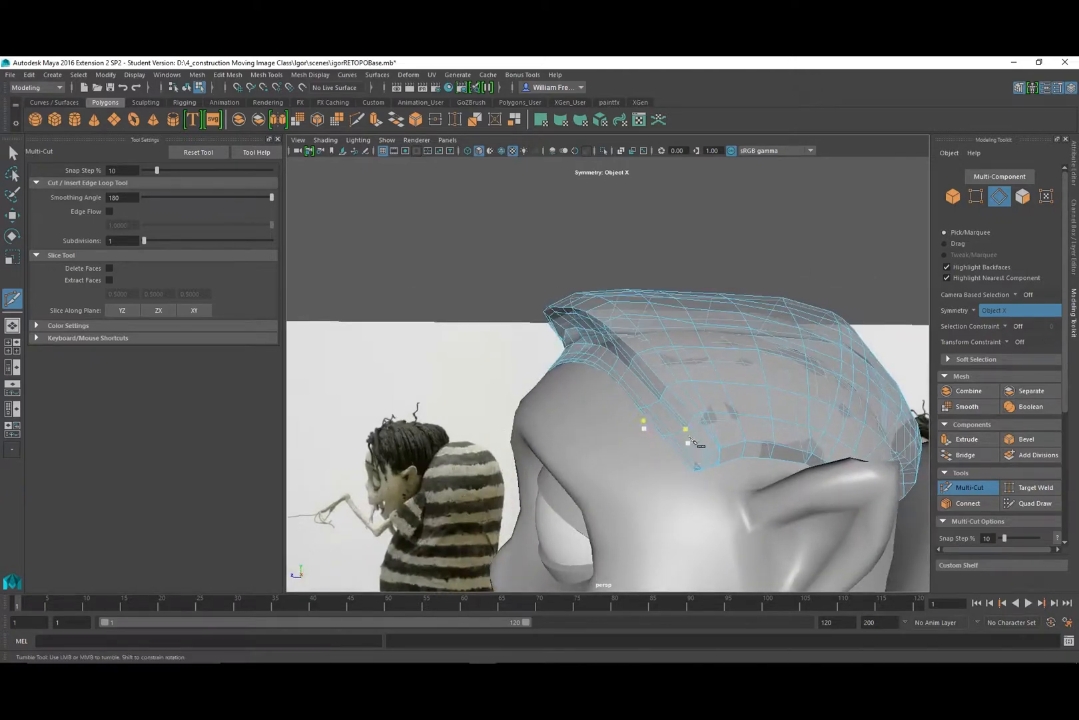
{"action": "left_click_drag", "start_coordinate": [726, 456], "coordinate": [559, 449], "text": "alt"}
{"action": "right_click_drag", "start_coordinate": [559, 448], "coordinate": [583, 362], "text": "alt"}
{"action": "right_click_drag", "start_coordinate": [494, 361], "coordinate": [520, 389], "text": "alt"}
{"action": "left_click_drag", "start_coordinate": [623, 410], "coordinate": [578, 374], "text": "alt"}
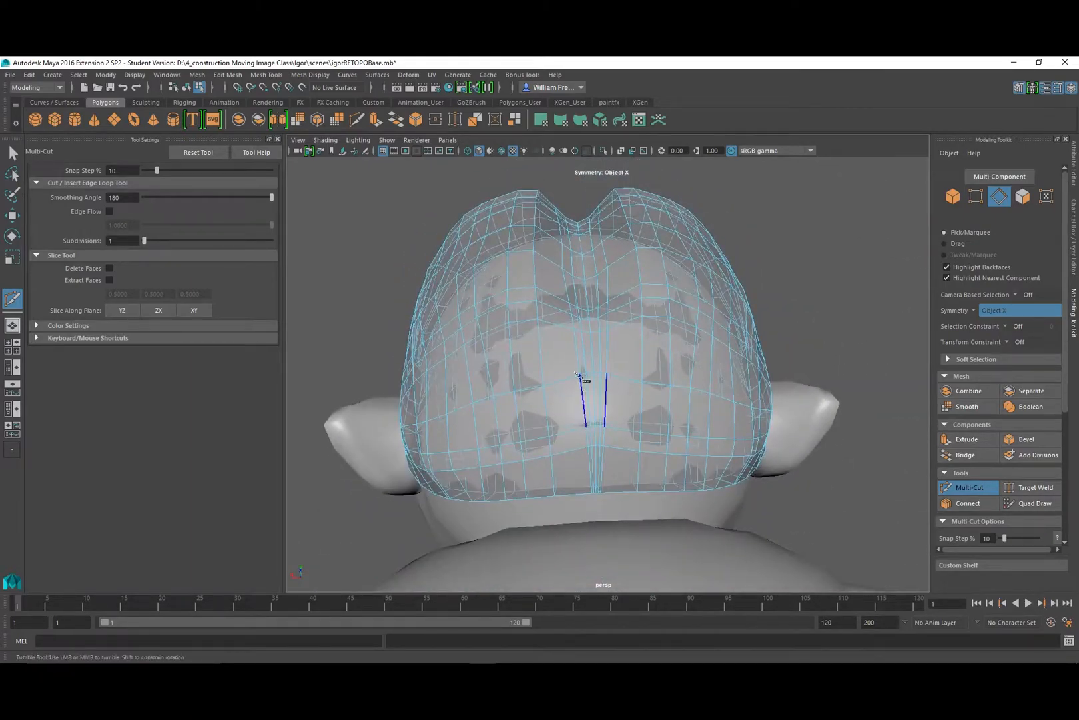
{"action": "middle_click_drag", "start_coordinate": [579, 374], "coordinate": [592, 503], "text": "alt"}
{"action": "left_click_drag", "start_coordinate": [440, 380], "coordinate": [680, 346], "text": "alt"}
{"action": "right_click_drag", "start_coordinate": [679, 347], "coordinate": [813, 458], "text": "alt"}
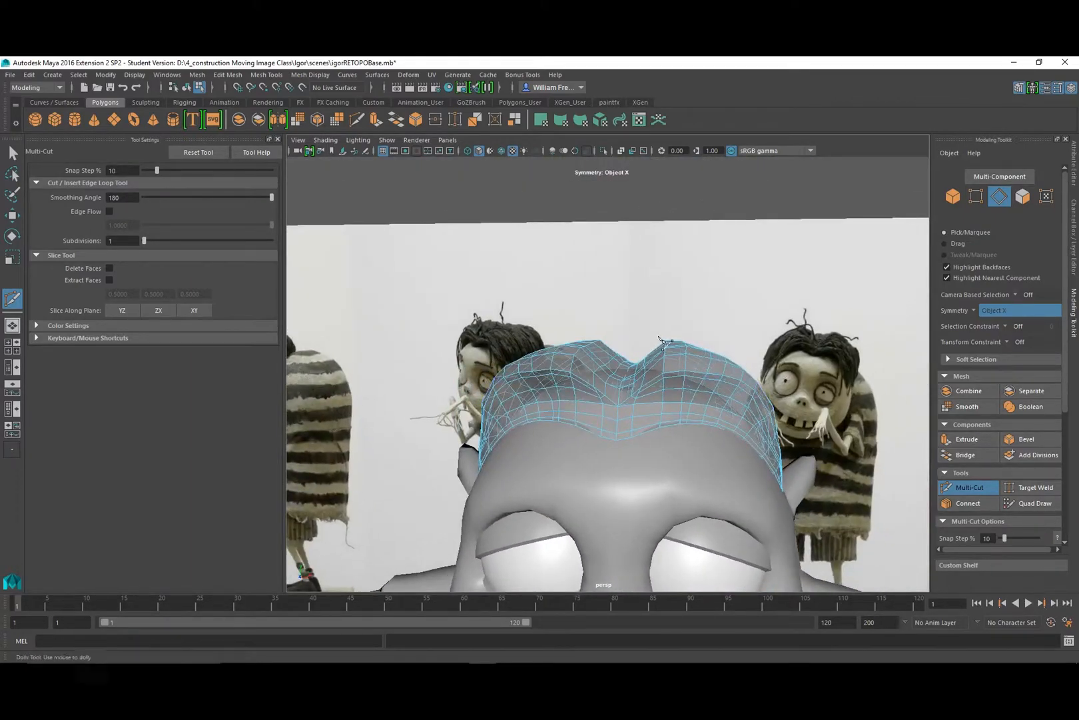
{"action": "left_click_drag", "start_coordinate": [673, 393], "coordinate": [706, 436], "text": "alt"}
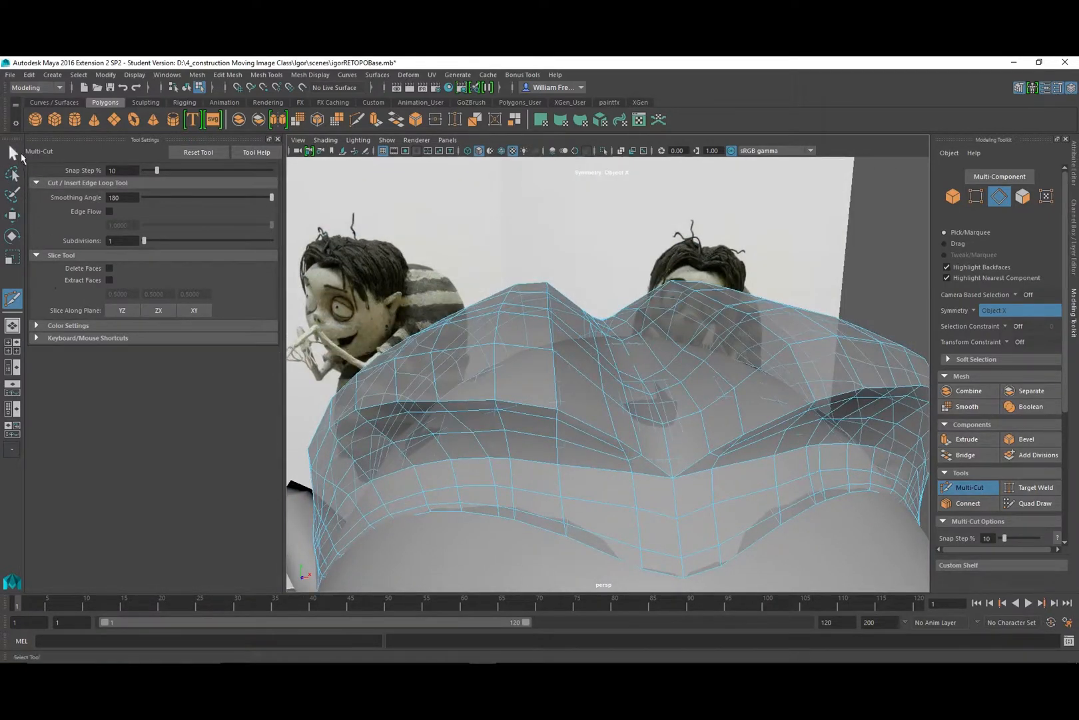
Enable soft selection with a 0.47 falloff radius and raise the symmetric edge pair beside the front of the parting.
{"action": "left_click", "coordinate": [14, 153]}
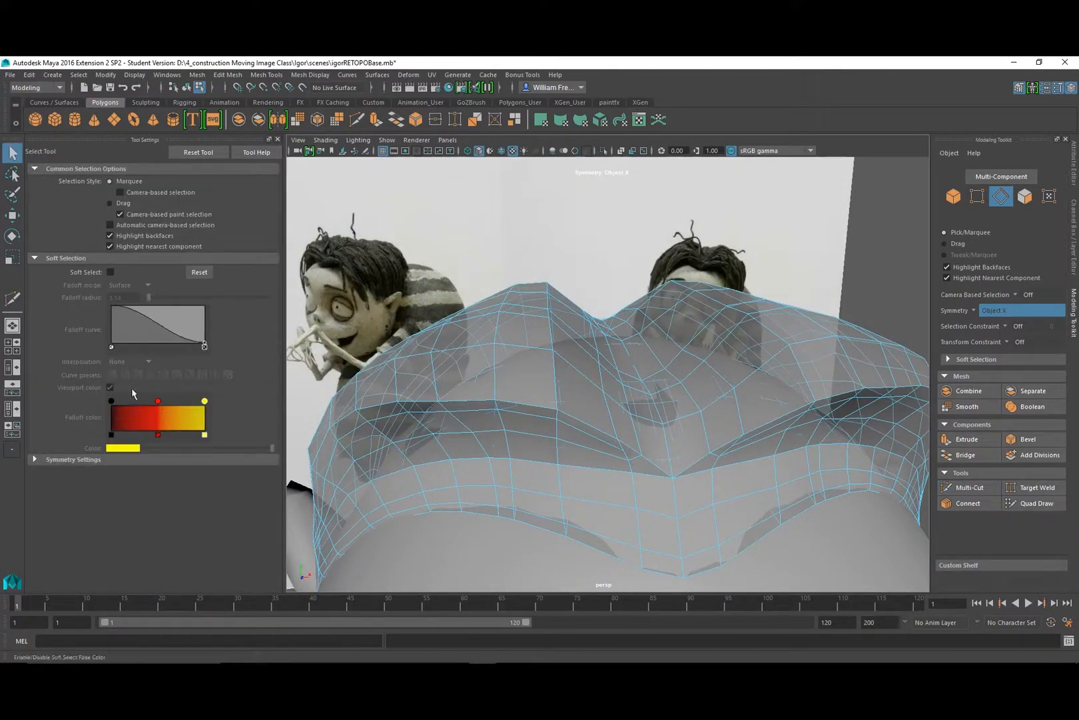
{"action": "left_click", "coordinate": [111, 273]}
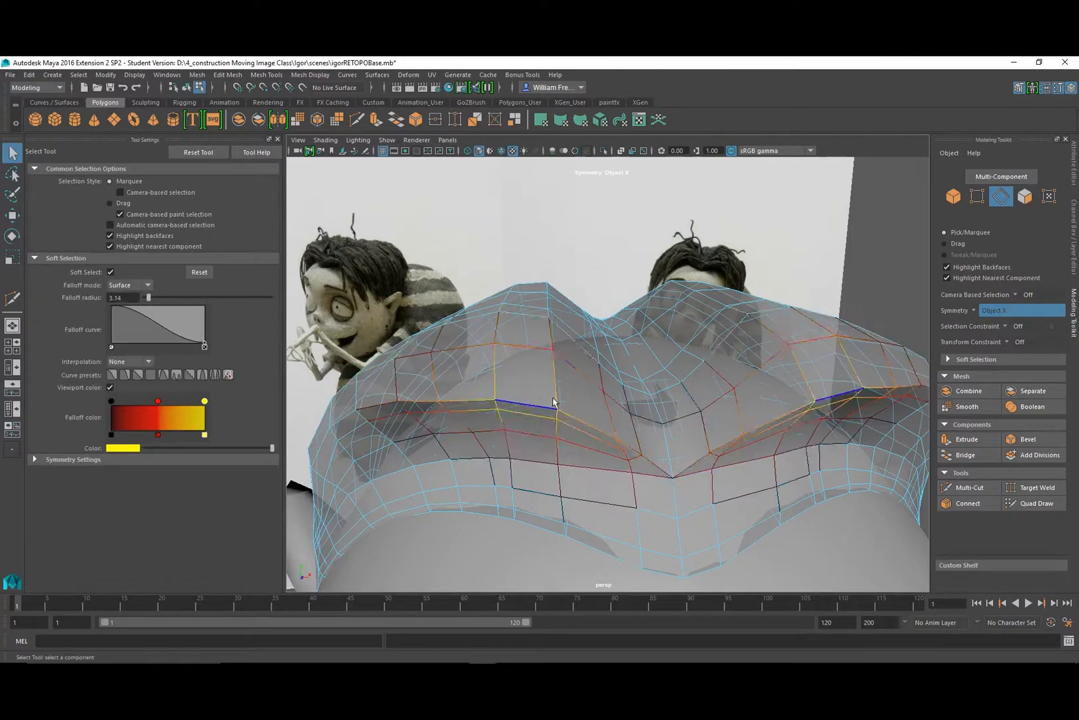
{"action": "left_click", "coordinate": [604, 360]}
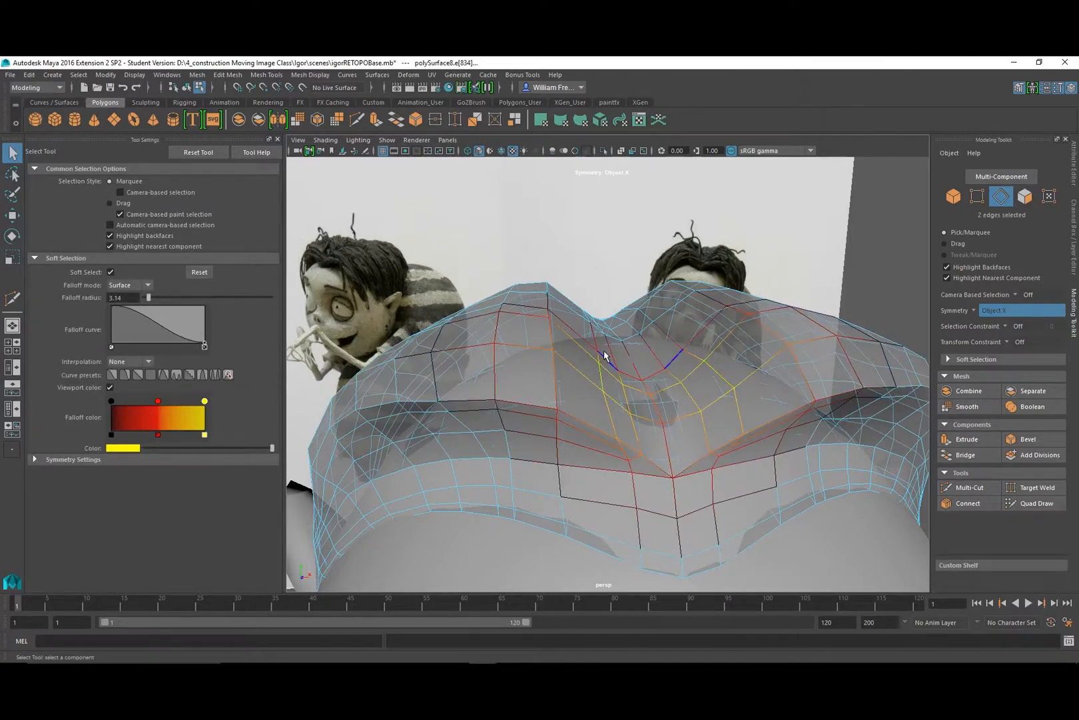
{"action": "key", "text": "w"}
{"action": "left_click_drag", "start_coordinate": [600, 321], "coordinate": [598, 311]}
{"action": "key", "text": "ctrl+z"}
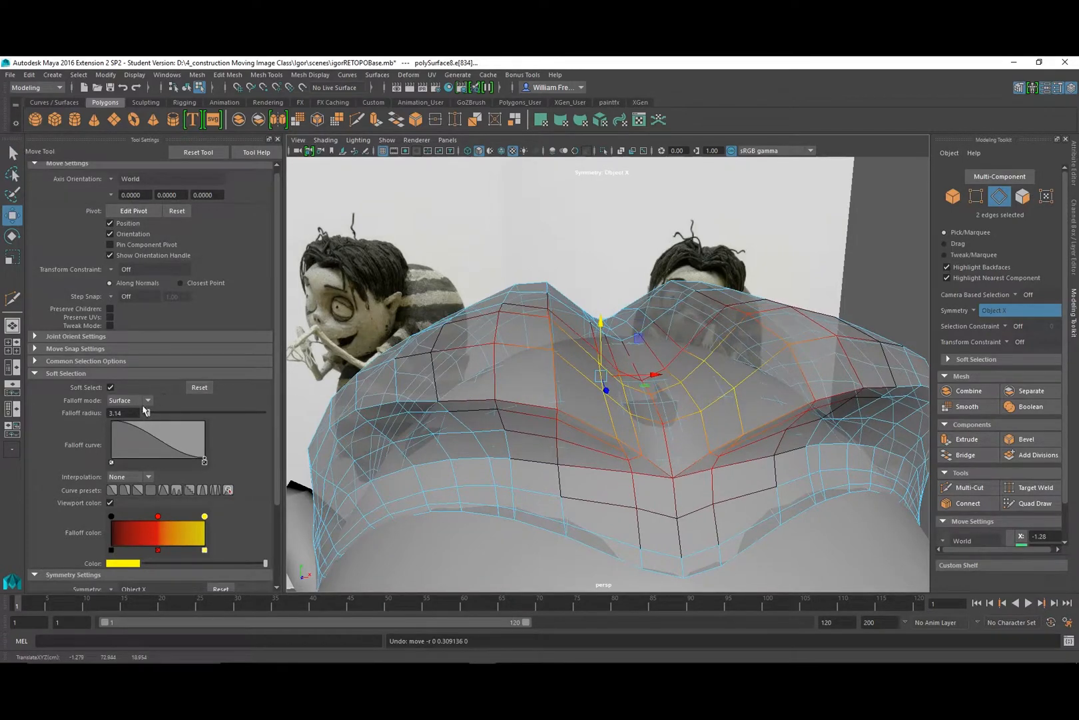
{"action": "left_click_drag", "start_coordinate": [151, 413], "coordinate": [146, 417]}
{"action": "left_click_drag", "start_coordinate": [601, 323], "coordinate": [601, 306]}
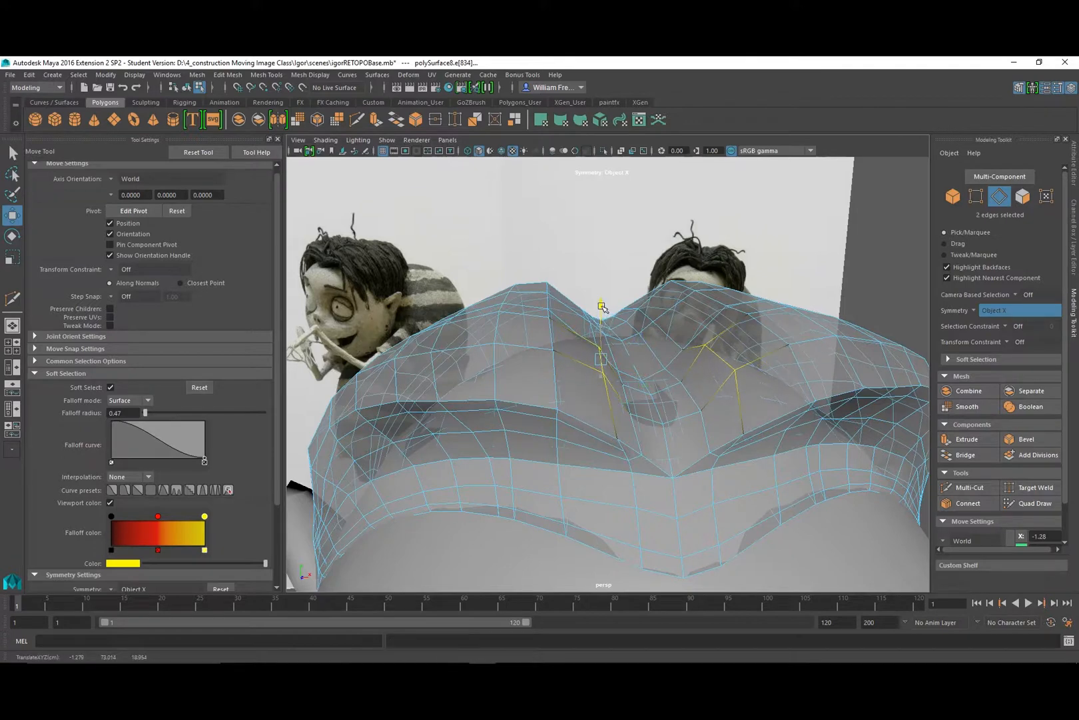
Raise further symmetric edge pairs along both sides of the central parting, including those toward the back of the hair.
{"action": "left_click_drag", "start_coordinate": [584, 354], "coordinate": [553, 361], "text": "alt"}
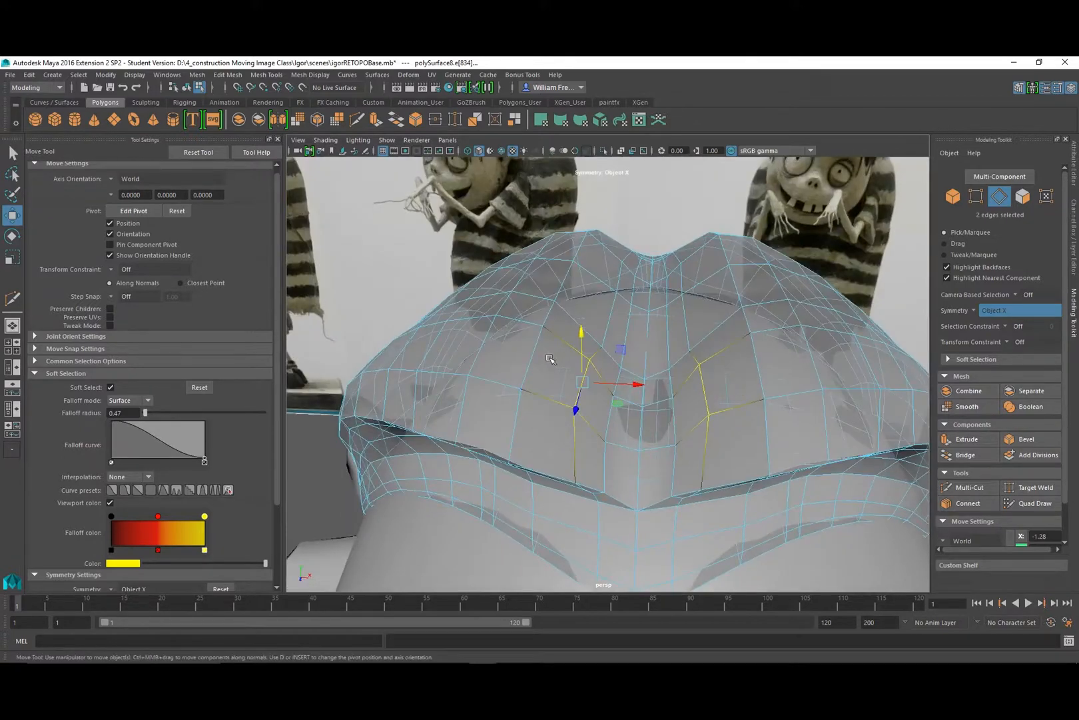
{"action": "left_click", "coordinate": [608, 316]}
{"action": "left_click_drag", "start_coordinate": [609, 267], "coordinate": [645, 287]}
{"action": "left_click", "coordinate": [627, 216]}
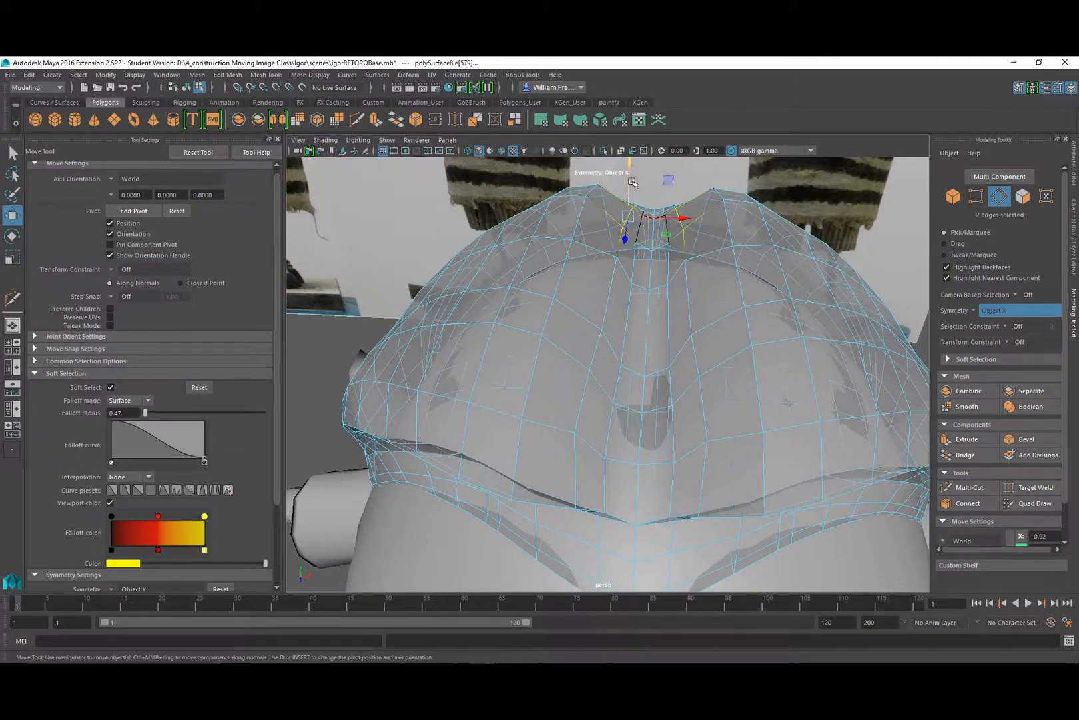
{"action": "left_click_drag", "start_coordinate": [632, 182], "coordinate": [632, 174]}
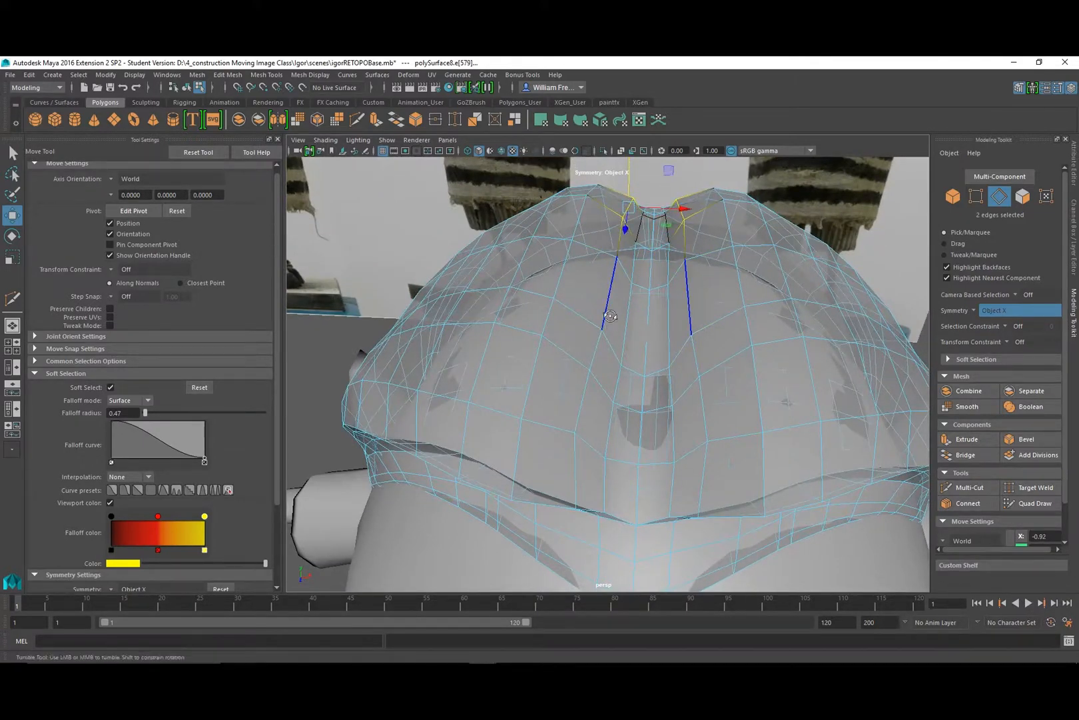
{"action": "left_click_drag", "start_coordinate": [610, 316], "coordinate": [670, 387], "text": "alt"}
{"action": "left_click", "coordinate": [611, 386]}
{"action": "left_click_drag", "start_coordinate": [614, 333], "coordinate": [614, 327]}
Raise the inner edge pair of the parting slightly and move it and the pair behind it toward the centre line.
{"action": "right_click_drag", "start_coordinate": [565, 322], "coordinate": [621, 351], "text": "alt"}
{"action": "left_click", "coordinate": [624, 344]}
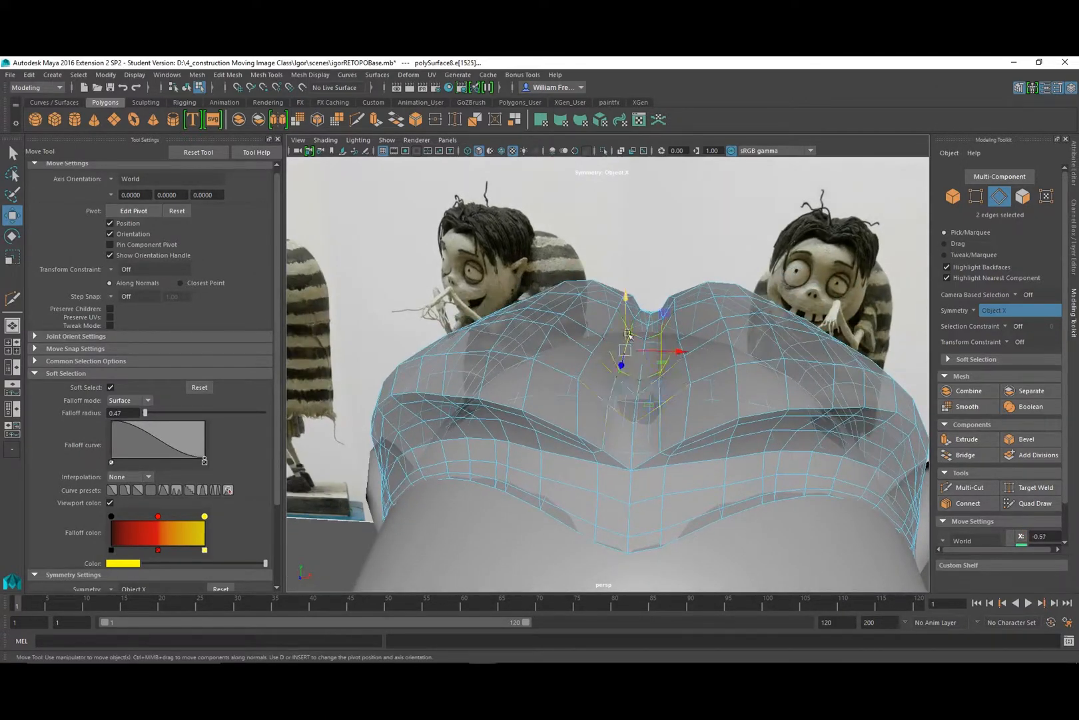
{"action": "left_click_drag", "start_coordinate": [626, 297], "coordinate": [627, 288]}
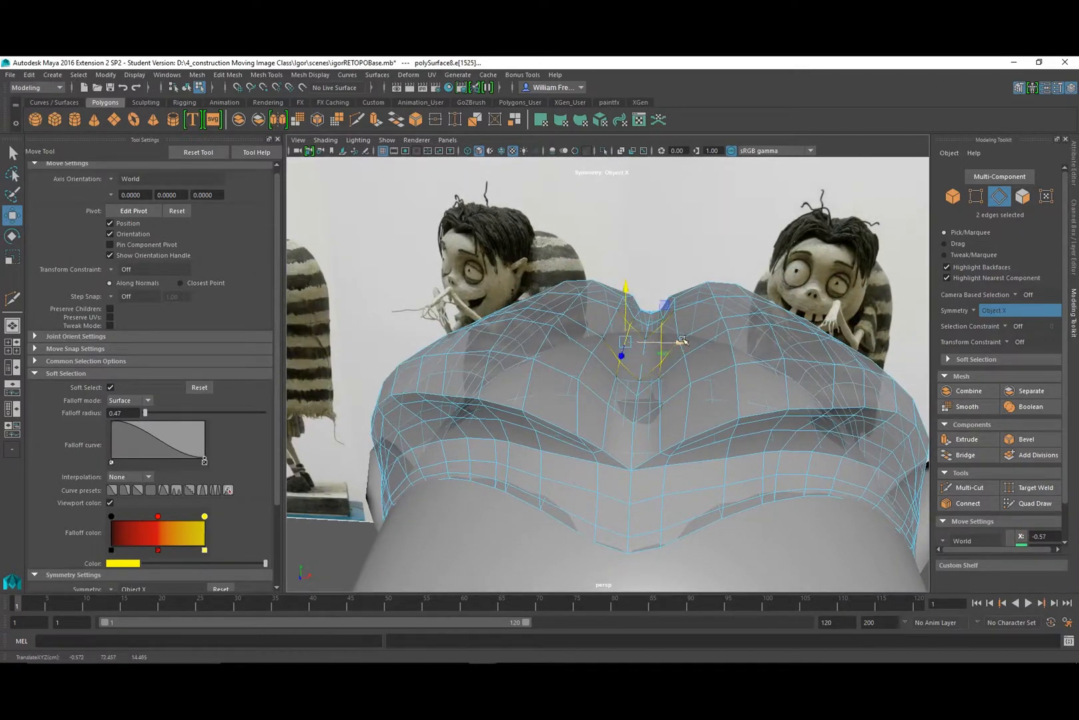
{"action": "left_click_drag", "start_coordinate": [665, 340], "coordinate": [668, 340]}
{"action": "left_click_drag", "start_coordinate": [740, 364], "coordinate": [695, 340], "text": "alt"}
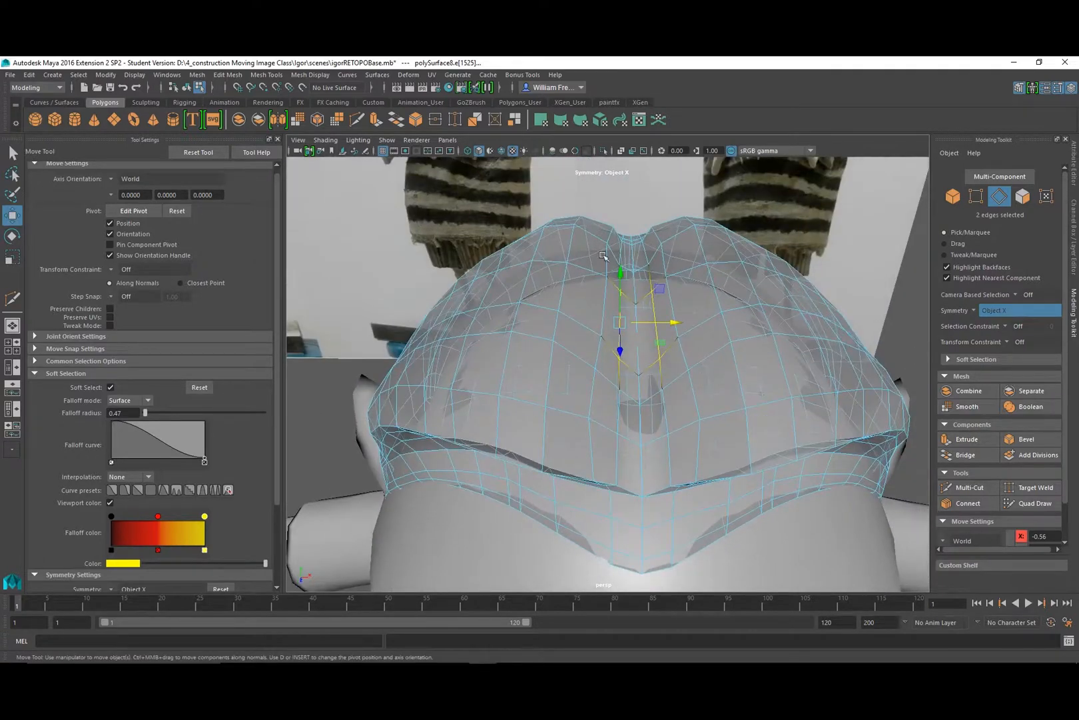
{"action": "left_click", "coordinate": [620, 256]}
{"action": "left_click_drag", "start_coordinate": [671, 253], "coordinate": [676, 252]}
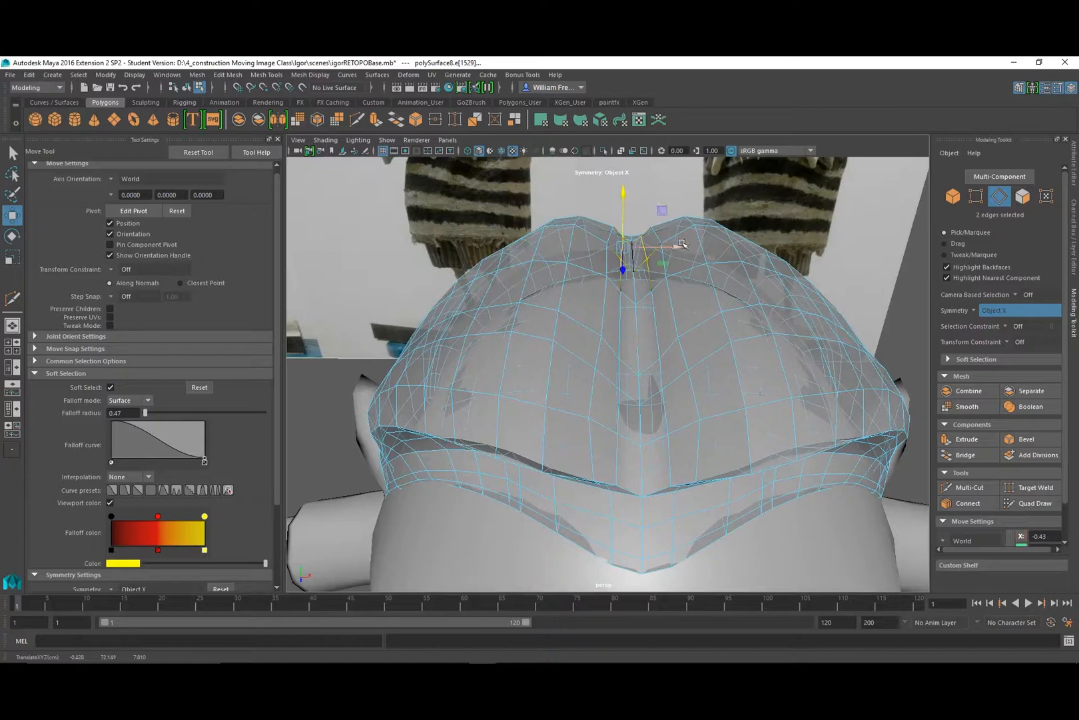
Turn on the Poly Count heads-up display for the perspective view.
{"action": "left_click_drag", "start_coordinate": [713, 369], "coordinate": [673, 276], "text": "alt"}
{"action": "right_click_drag", "start_coordinate": [651, 339], "coordinate": [600, 397], "text": "alt"}
{"action": "left_click_drag", "start_coordinate": [600, 397], "coordinate": [918, 467], "text": "alt"}
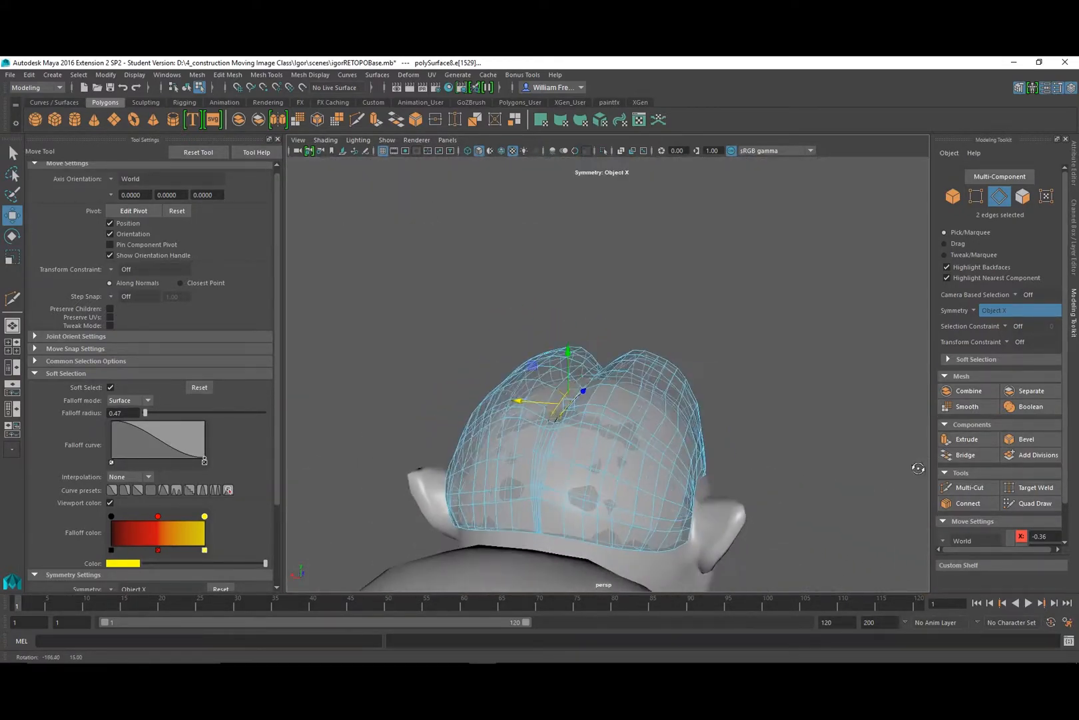
{"action": "right_click_drag", "start_coordinate": [554, 434], "coordinate": [566, 476], "text": "alt"}
{"action": "middle_click_drag", "start_coordinate": [533, 490], "coordinate": [571, 363], "text": "alt"}
{"action": "left_click_drag", "start_coordinate": [571, 363], "coordinate": [558, 449], "text": "alt"}
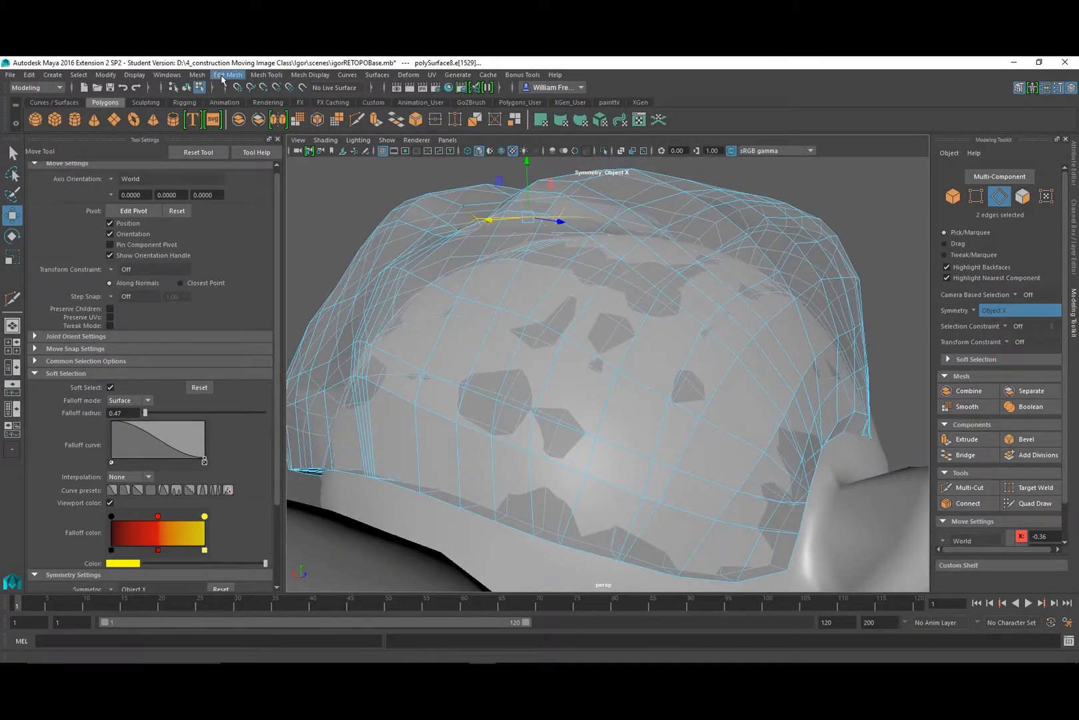
{"action": "left_click", "coordinate": [199, 75]}
{"action": "mouse_move", "coordinate": [176, 80]}
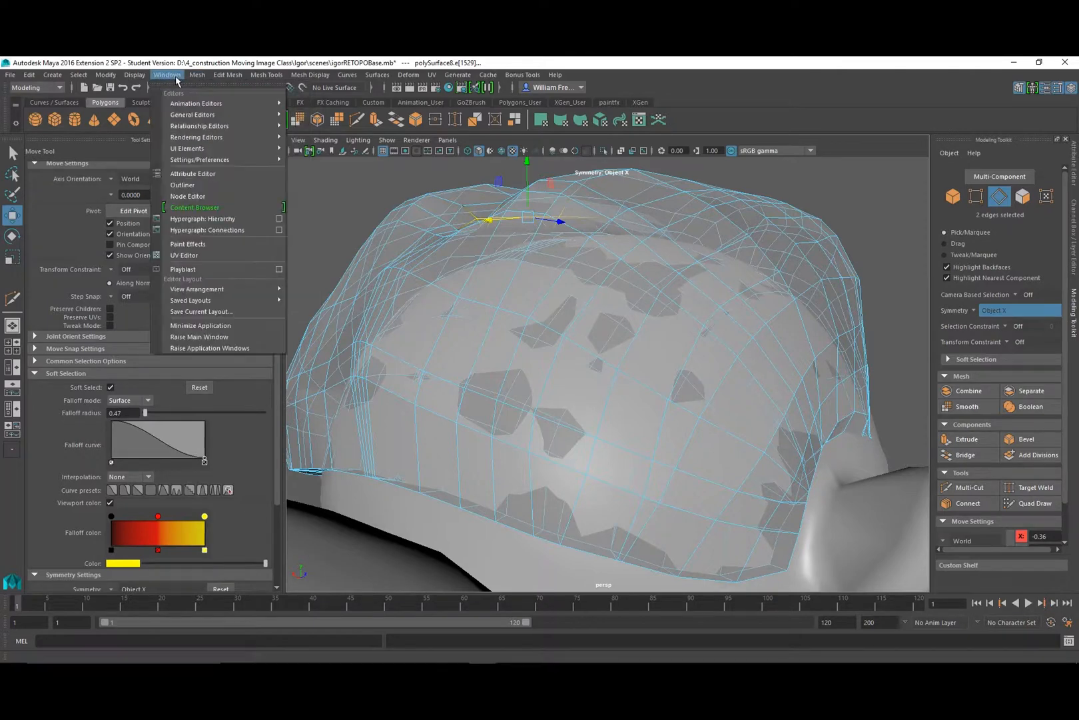
{"action": "mouse_move", "coordinate": [134, 80]}
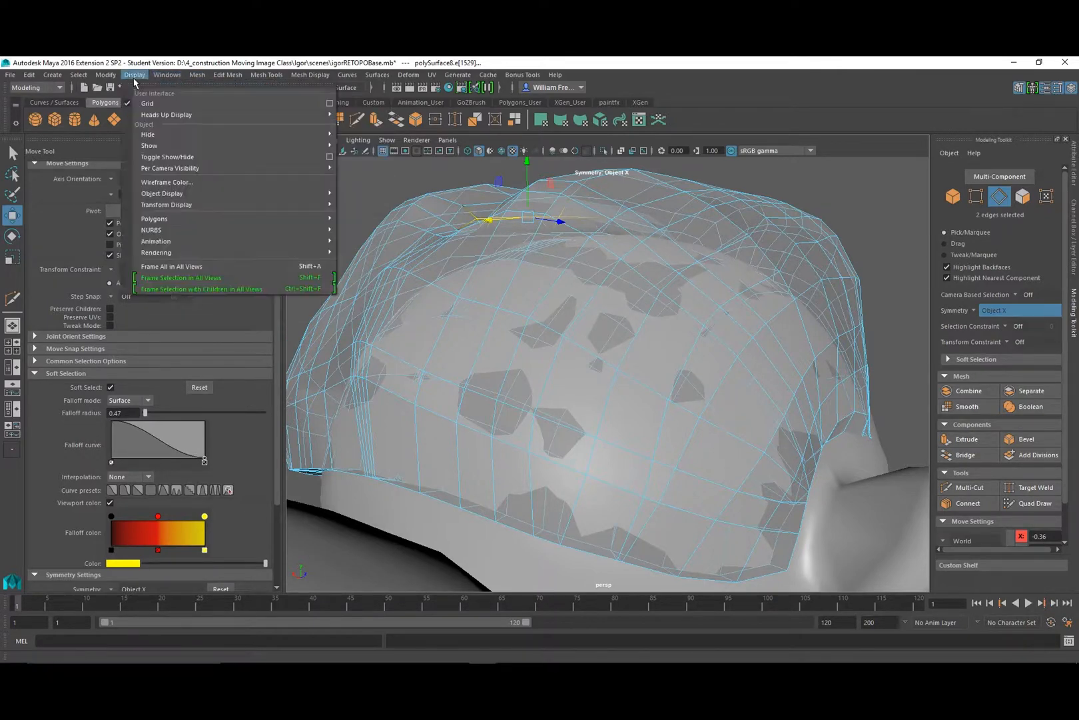
{"action": "mouse_move", "coordinate": [153, 115]}
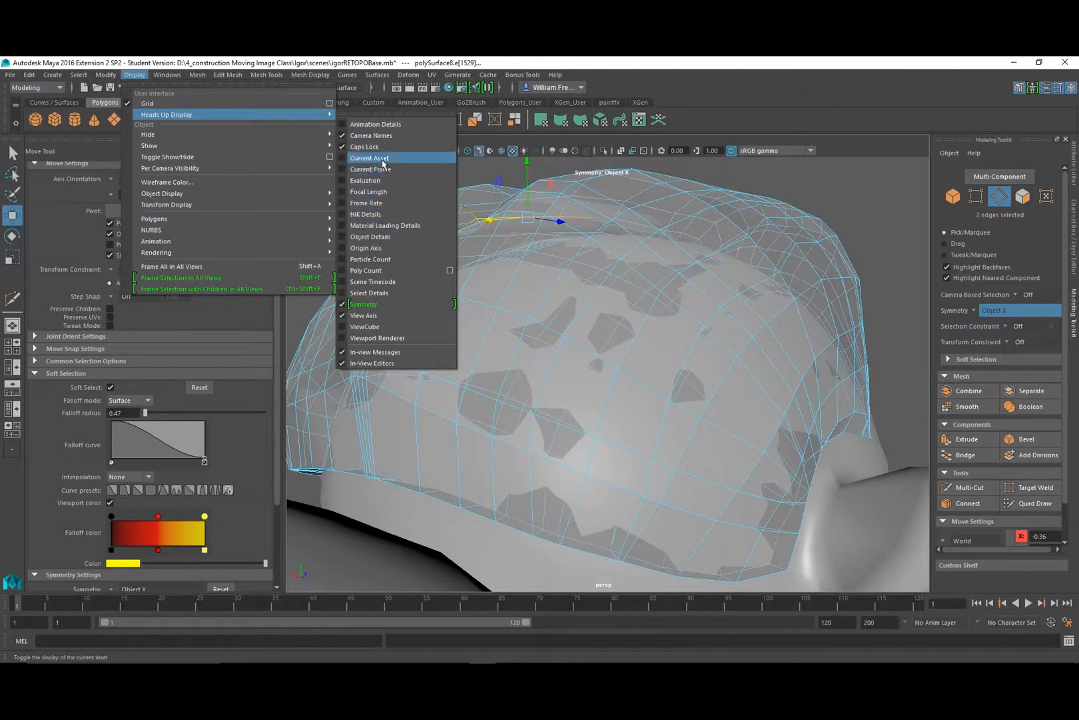
{"action": "left_click", "coordinate": [381, 272]}
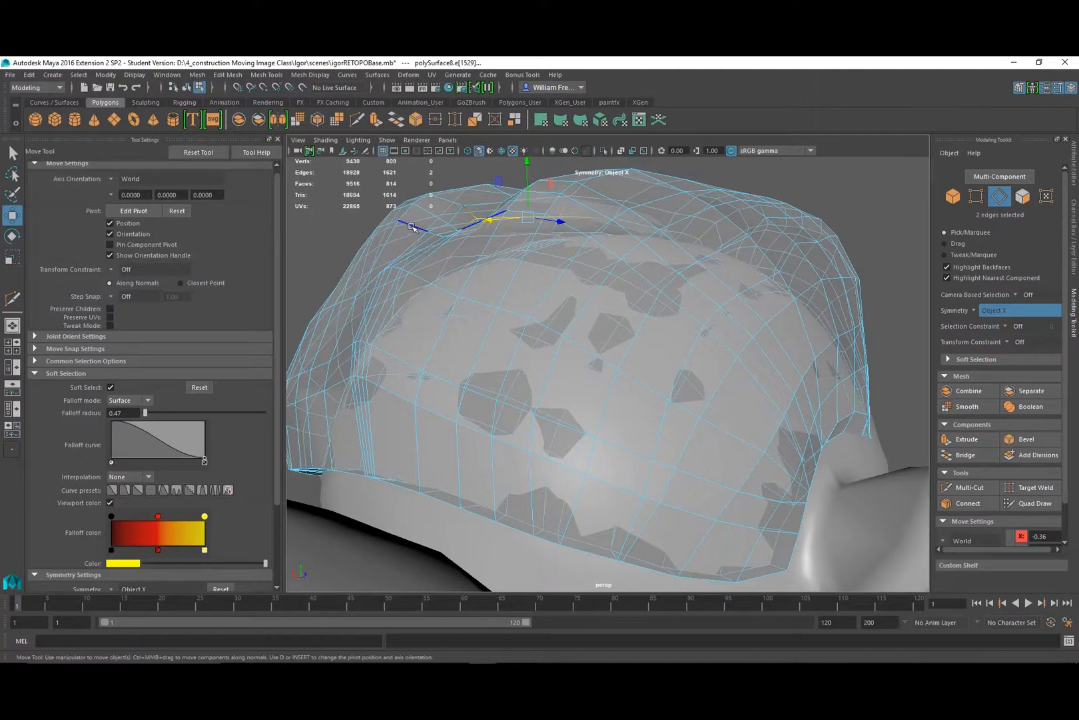
Examine the hair mesh's front edge and central parting from several angles around the head against the reference images.
{"action": "left_click_drag", "start_coordinate": [411, 226], "coordinate": [416, 215]}
{"action": "right_click_drag", "start_coordinate": [698, 349], "coordinate": [510, 370], "text": "alt"}
{"action": "left_click_drag", "start_coordinate": [510, 370], "coordinate": [651, 358], "text": "alt"}
{"action": "scroll", "coordinate": [596, 340], "scroll_direction": "up", "scroll_amount": 4}
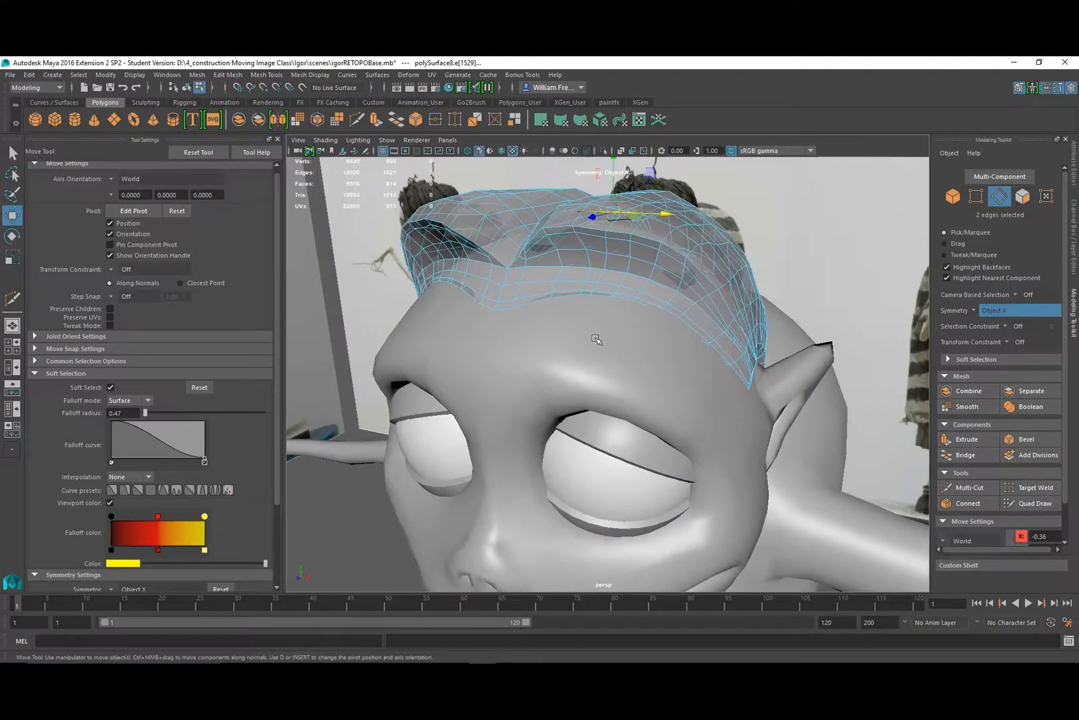
{"action": "left_click_drag", "start_coordinate": [595, 304], "coordinate": [656, 330], "text": "alt"}
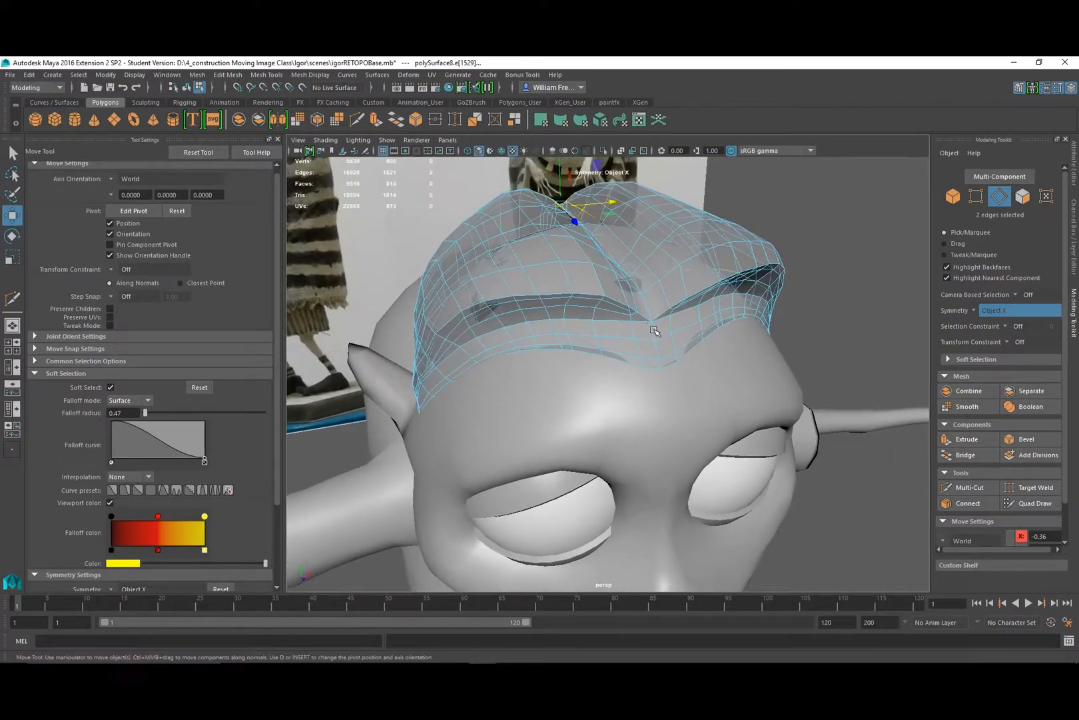
{"action": "scroll", "coordinate": [750, 347], "scroll_direction": "down", "scroll_amount": 6}
{"action": "left_click_drag", "start_coordinate": [668, 391], "coordinate": [647, 334], "text": "alt"}
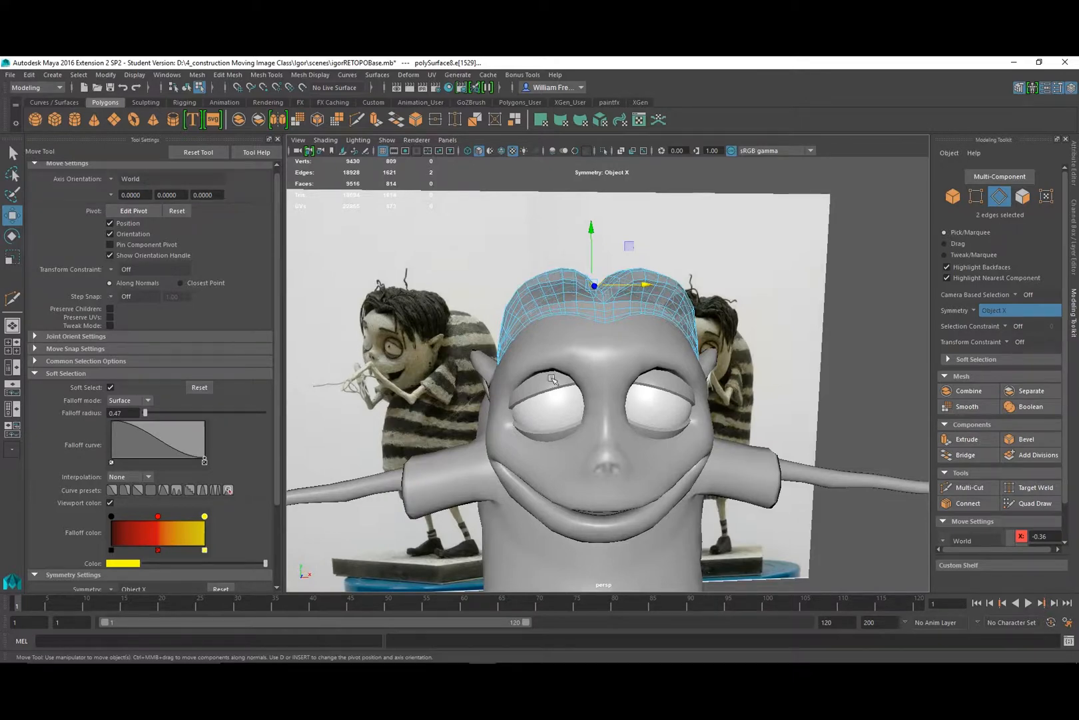
{"action": "scroll", "coordinate": [655, 325], "scroll_direction": "up", "scroll_amount": 8}
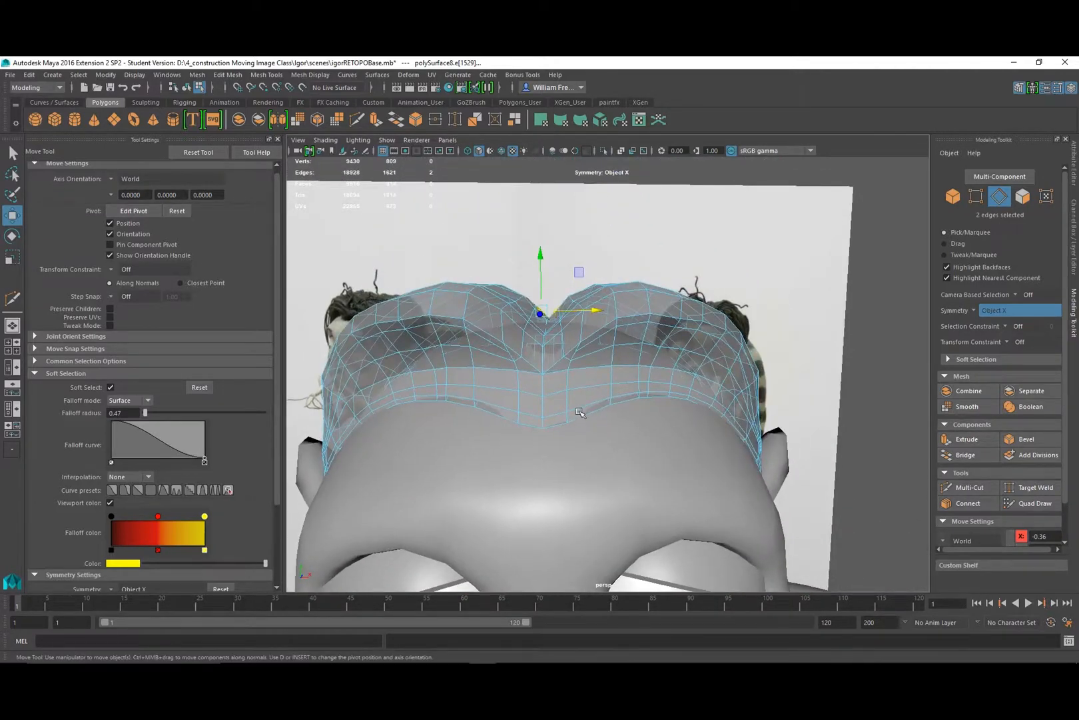
{"action": "left_click", "coordinate": [565, 412]}
{"action": "left_click_drag", "start_coordinate": [579, 398], "coordinate": [521, 405], "text": "alt"}
{"action": "right_click_drag", "start_coordinate": [522, 405], "coordinate": [579, 453], "text": "alt"}
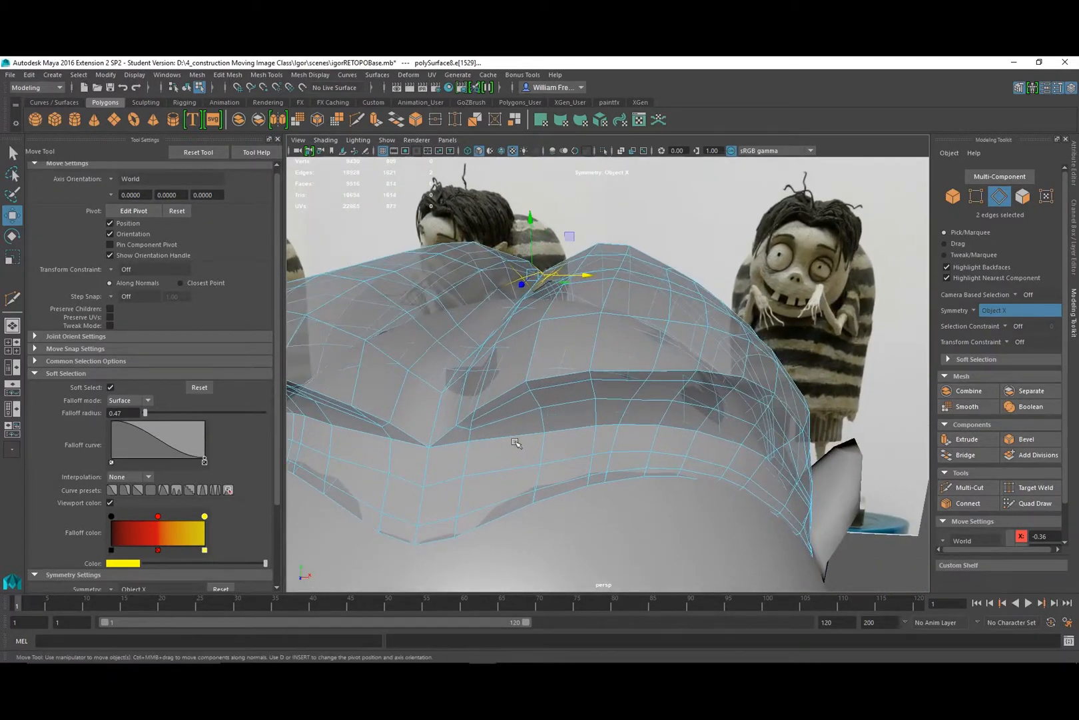
{"action": "left_click_drag", "start_coordinate": [516, 442], "coordinate": [525, 429], "text": "alt"}
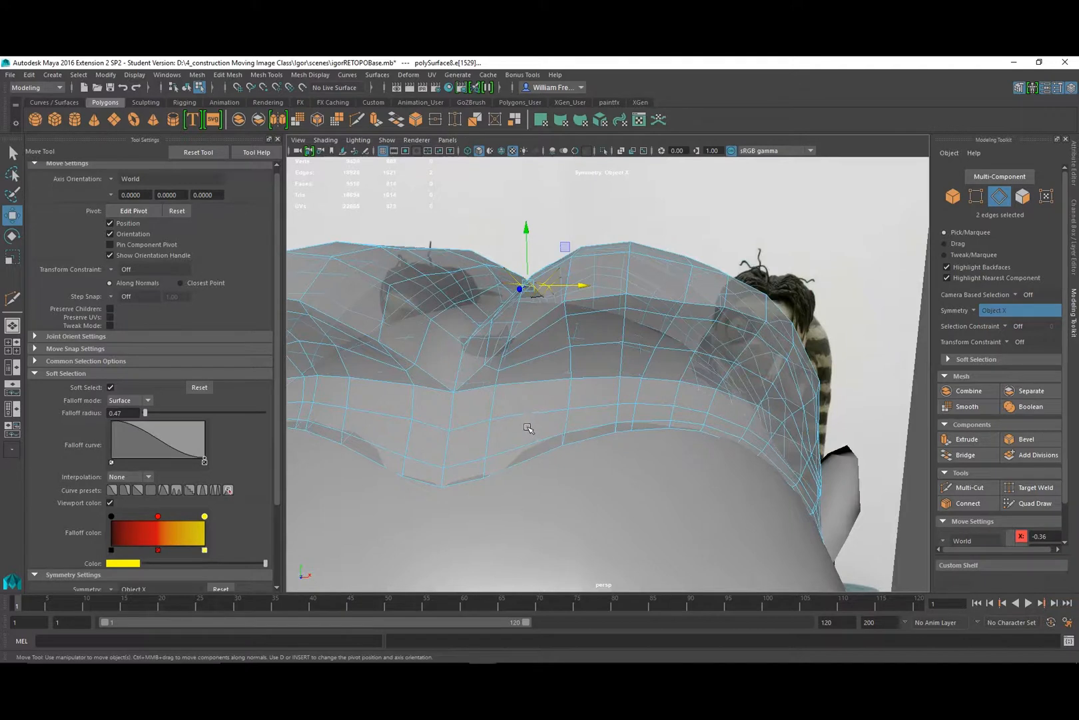
Turn off soft selection and symmetry and select a single face beside the centre line in the hair's front band, just below the parting.
{"action": "right_click", "coordinate": [477, 410]}
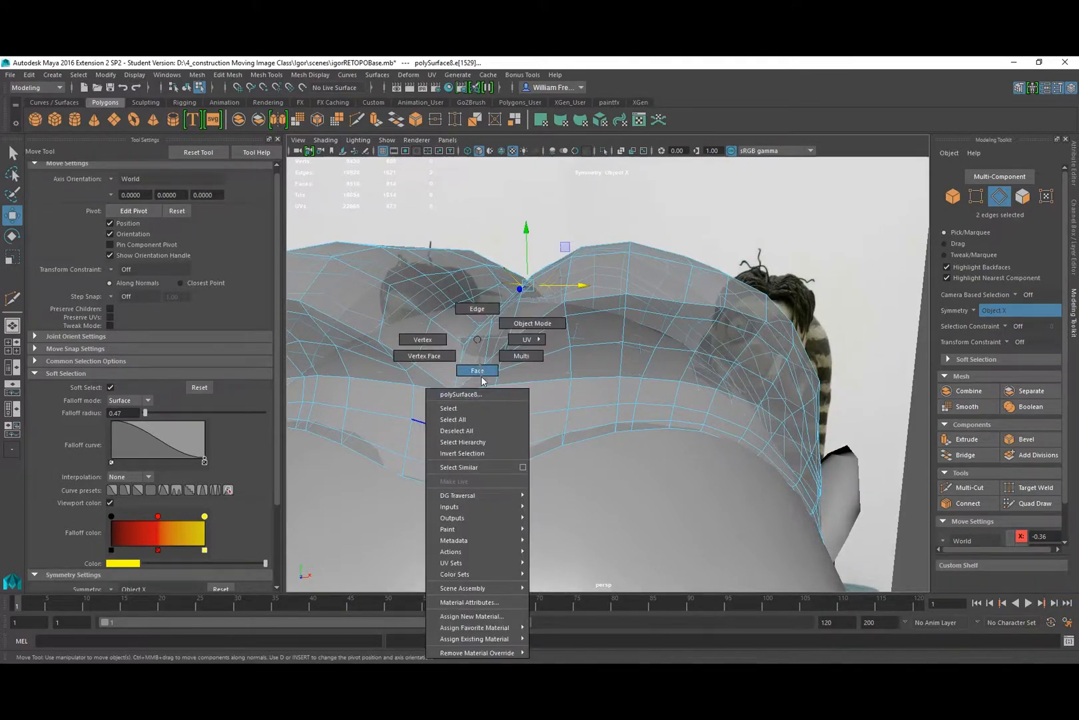
{"action": "left_click", "coordinate": [480, 370]}
{"action": "left_click", "coordinate": [479, 410]}
{"action": "left_click", "coordinate": [479, 410]}
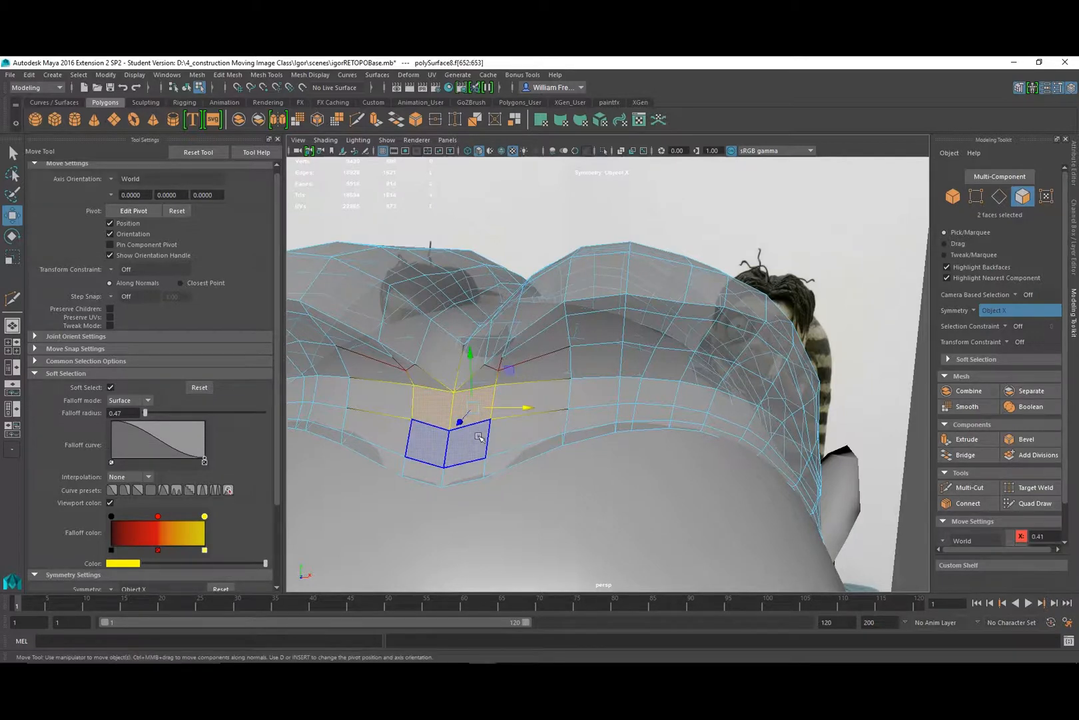
{"action": "left_click", "coordinate": [110, 387]}
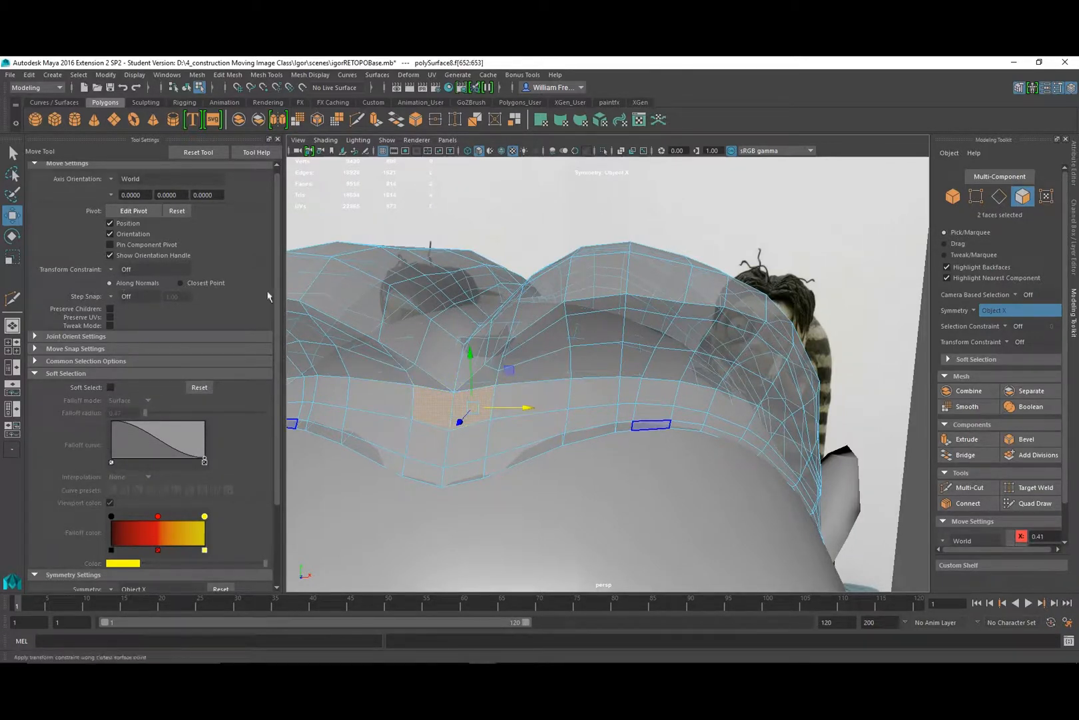
{"action": "left_click", "coordinate": [977, 309]}
{"action": "left_click", "coordinate": [989, 318]}
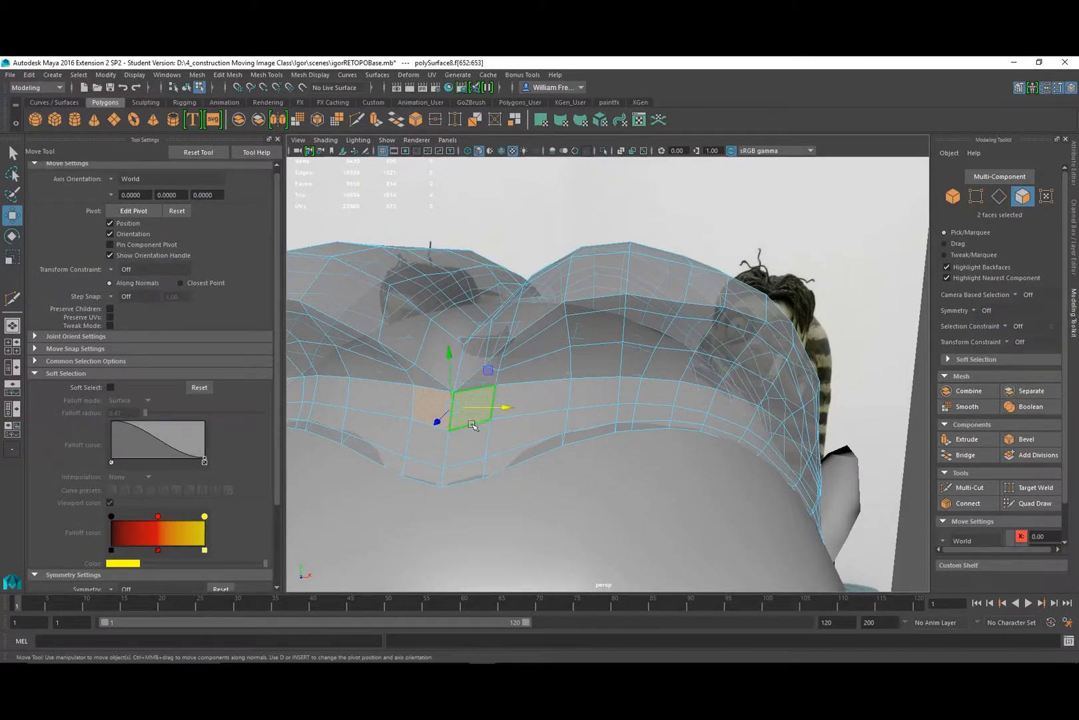
{"action": "left_click", "coordinate": [471, 425], "text": "ctrl"}
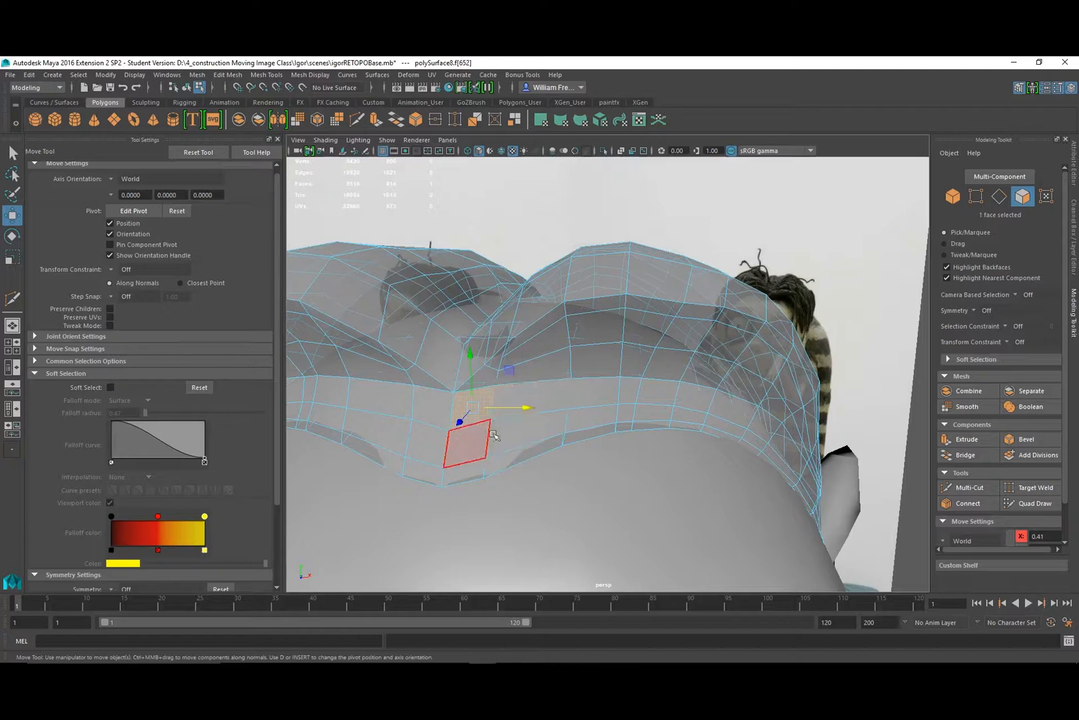
Compare the hair's front band and fringe area with the reference figures from several angles.
{"action": "left_click_drag", "start_coordinate": [494, 436], "coordinate": [503, 429], "text": "alt"}
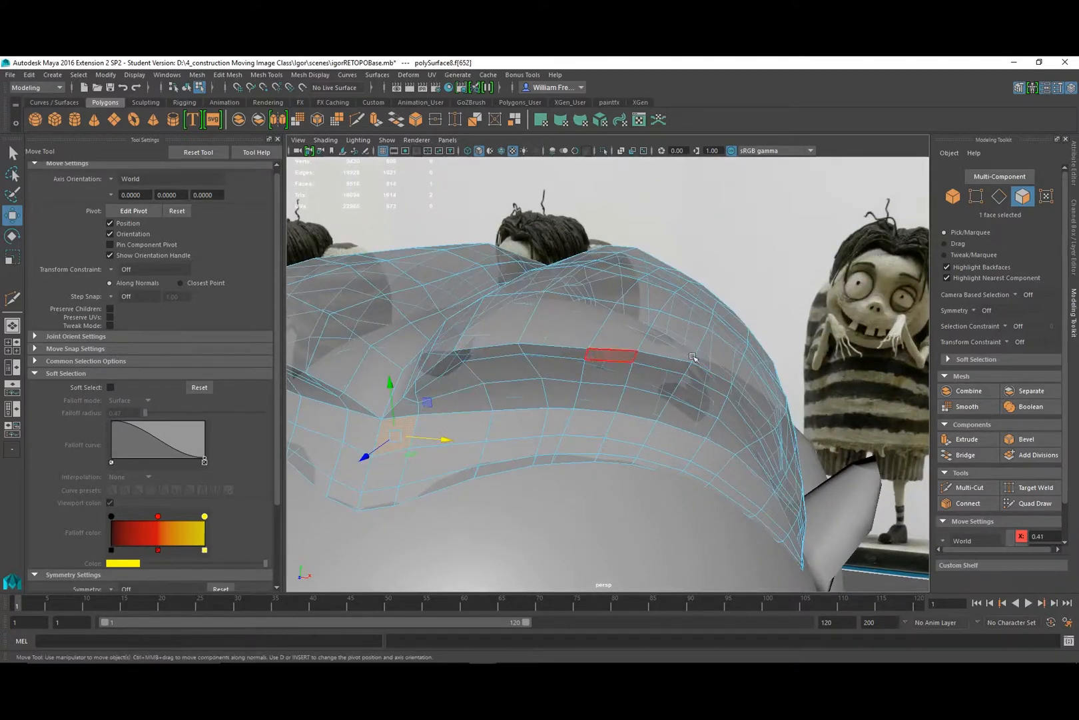
{"action": "left_click_drag", "start_coordinate": [513, 422], "coordinate": [490, 444], "text": "alt"}
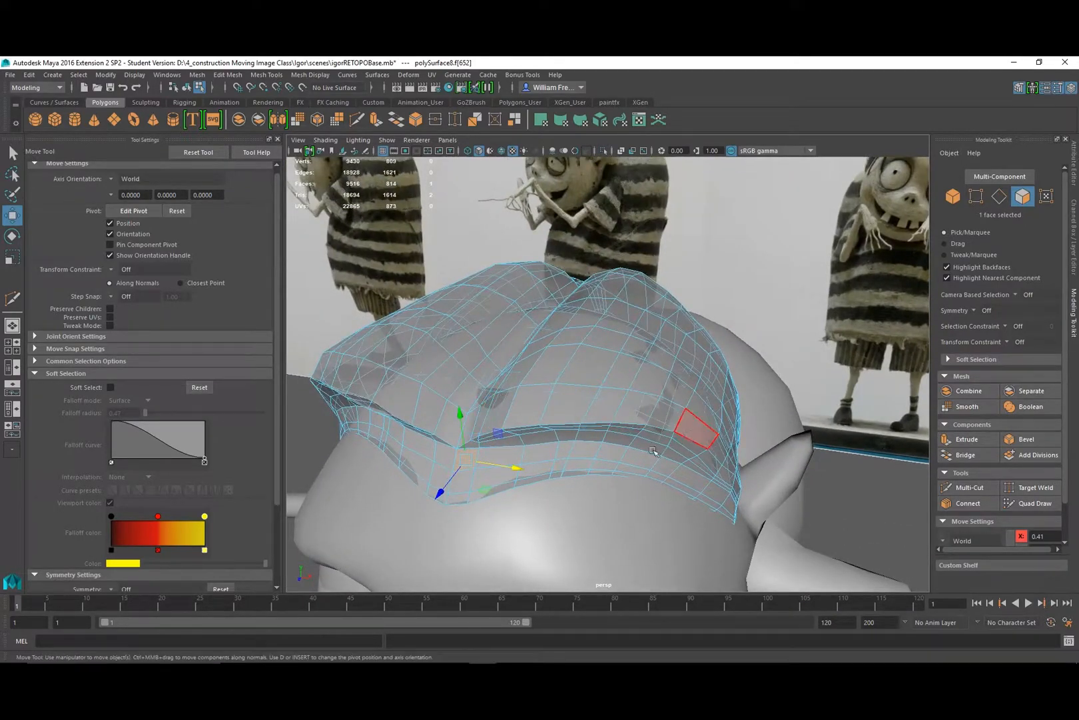
{"action": "left_click_drag", "start_coordinate": [543, 455], "coordinate": [601, 404], "text": "alt"}
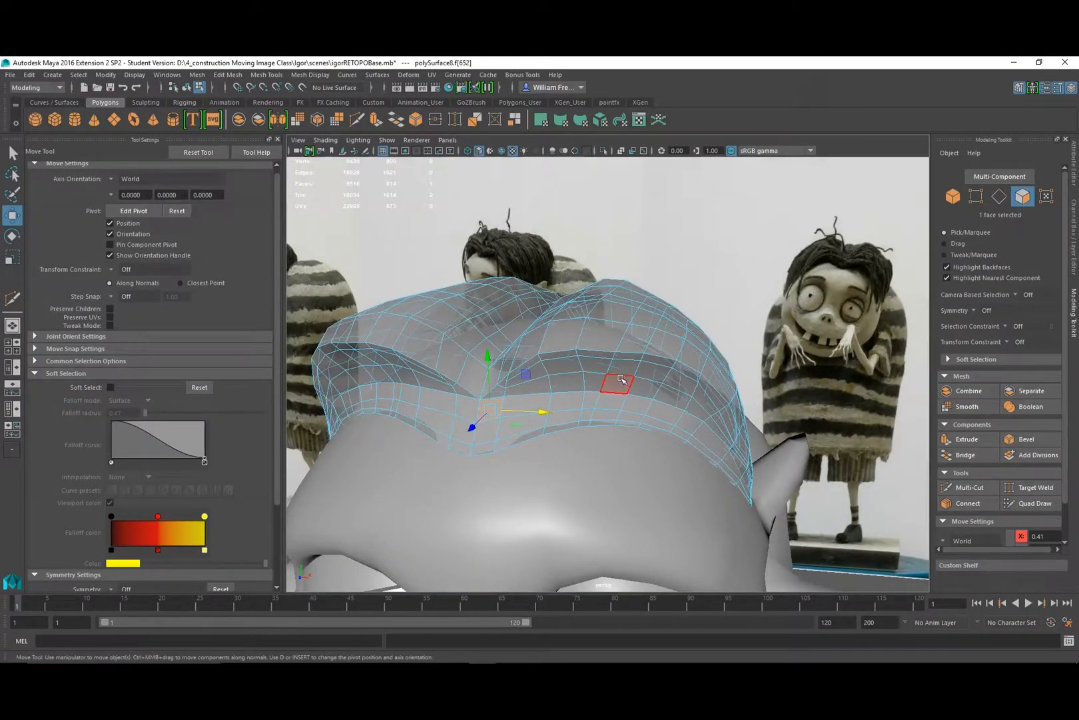
{"action": "left_click_drag", "start_coordinate": [619, 411], "coordinate": [518, 425], "text": "alt"}
{"action": "scroll", "coordinate": [562, 384], "scroll_direction": "up", "scroll_amount": 5}
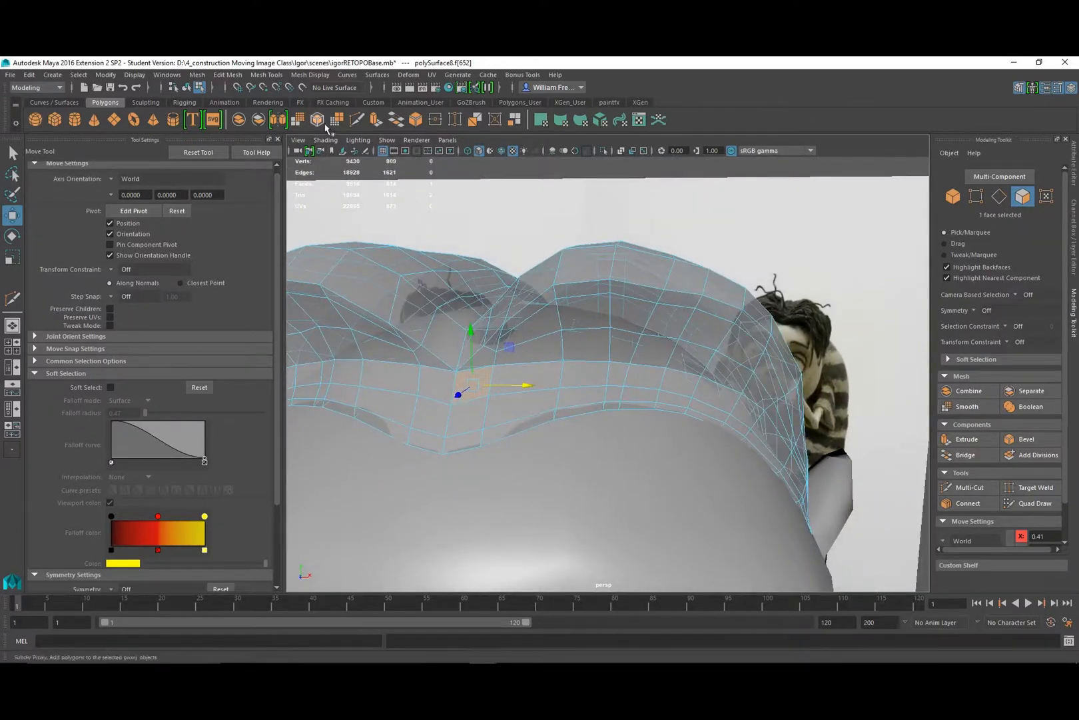
{"action": "scroll", "coordinate": [653, 380], "scroll_direction": "down", "scroll_amount": 3}
{"action": "scroll", "coordinate": [653, 379], "scroll_direction": "down", "scroll_amount": 2}
{"action": "left_click_drag", "start_coordinate": [630, 374], "coordinate": [650, 384], "text": "alt"}
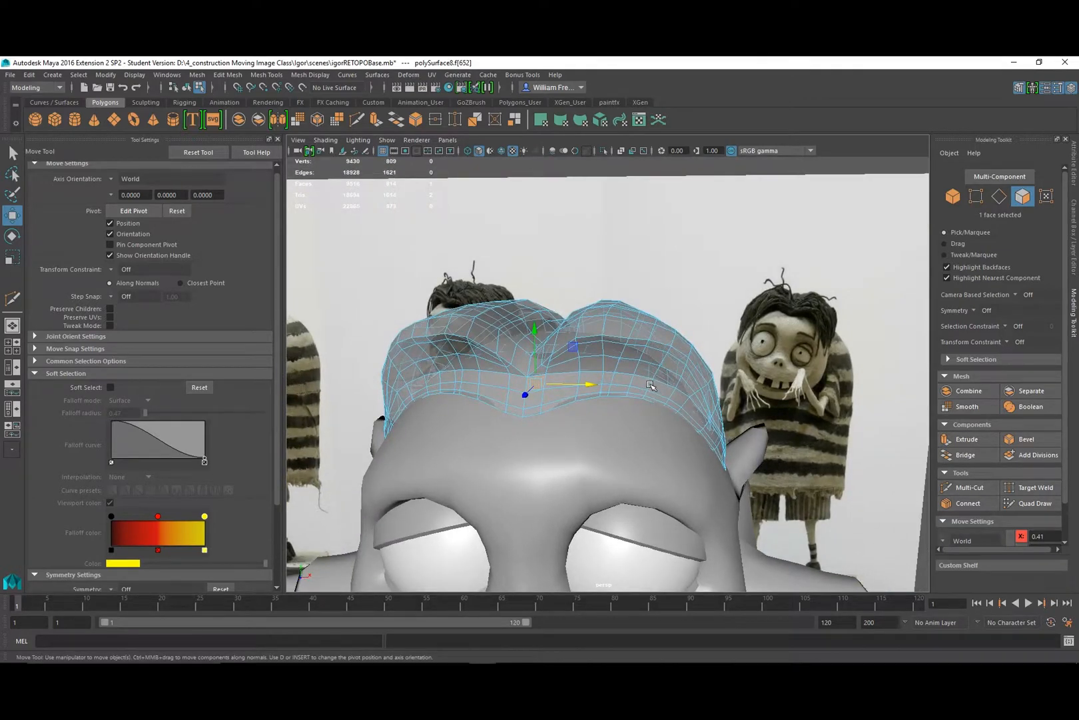
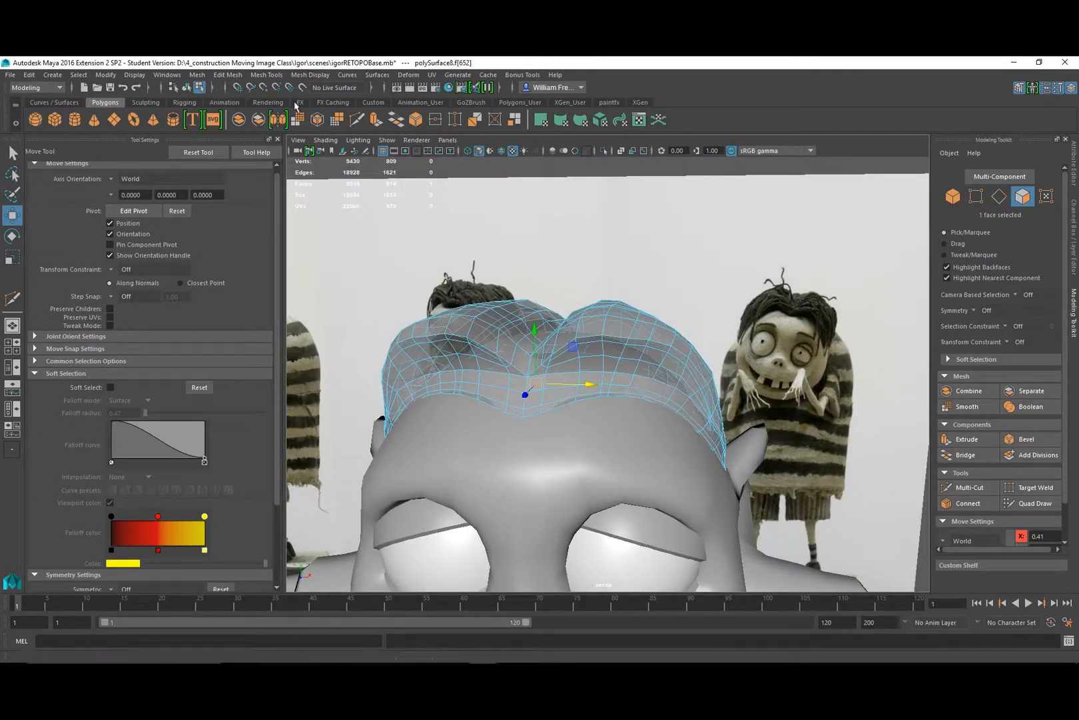
Extrude the selected front face outward by about 5.76 units in local Z to start a hair strand.
{"action": "left_click", "coordinate": [240, 79]}
{"action": "left_click", "coordinate": [280, 171]}
{"action": "mouse_move", "coordinate": [556, 393]}
{"action": "left_mouse_down", "text": "alt"}
{"action": "mouse_move", "coordinate": [466, 407]}
{"action": "mouse_move", "coordinate": [553, 384]}
{"action": "left_mouse_up", "text": "alt"}
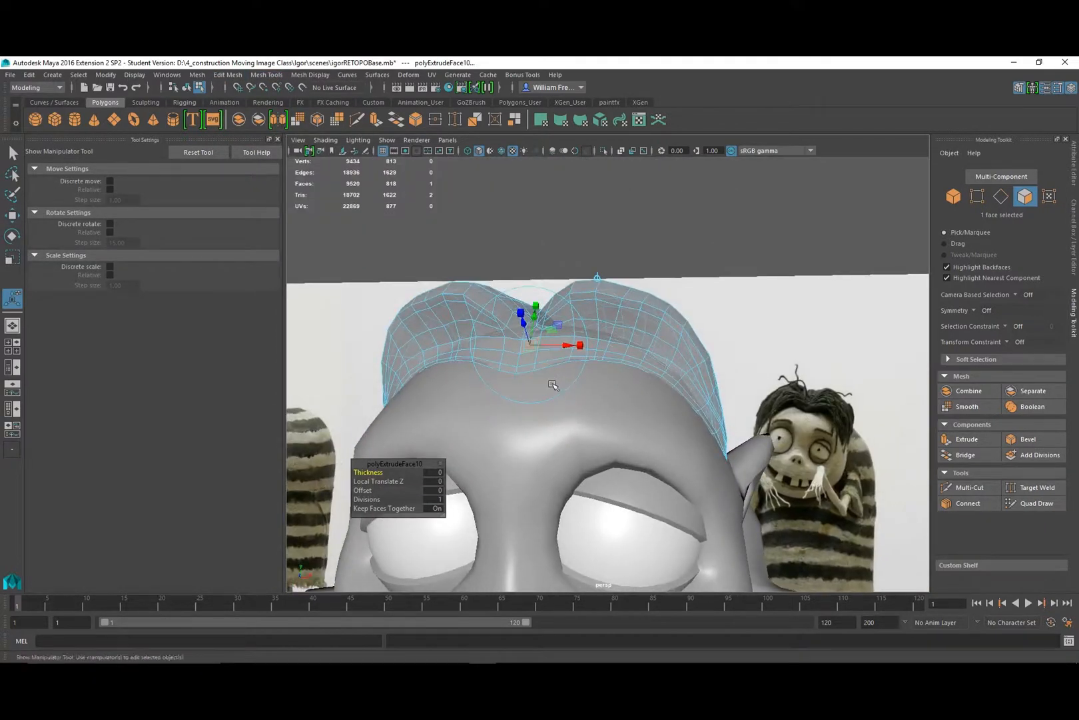
{"action": "left_click_drag", "start_coordinate": [520, 316], "coordinate": [501, 229]}
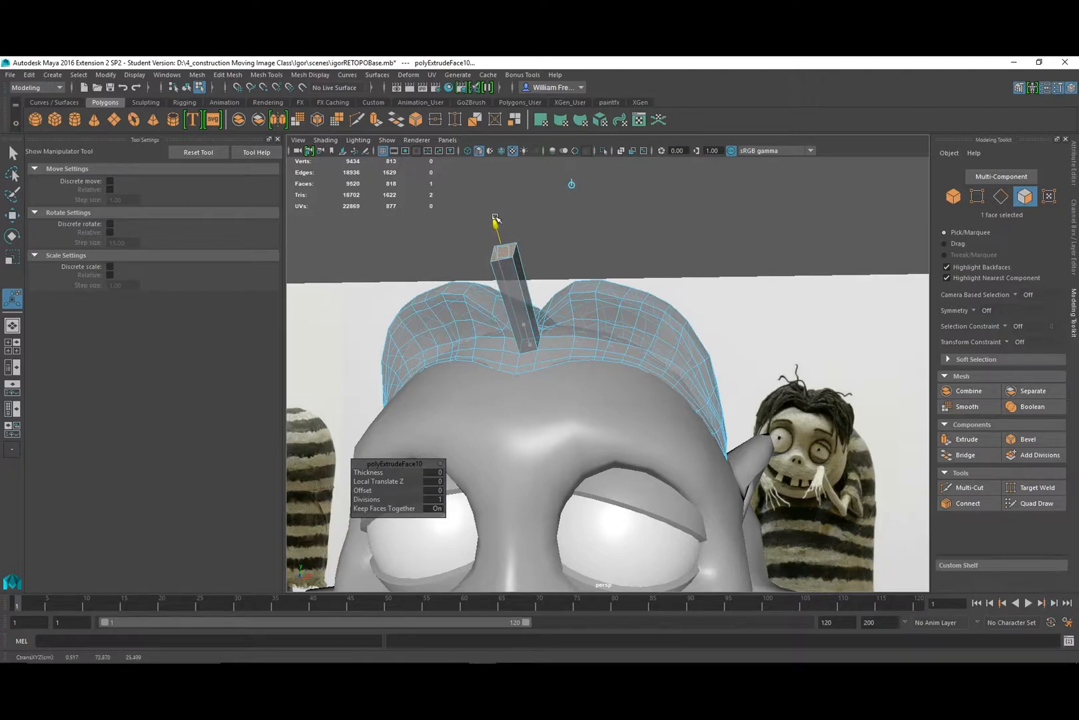
{"action": "left_click_drag", "start_coordinate": [495, 218], "coordinate": [496, 220]}
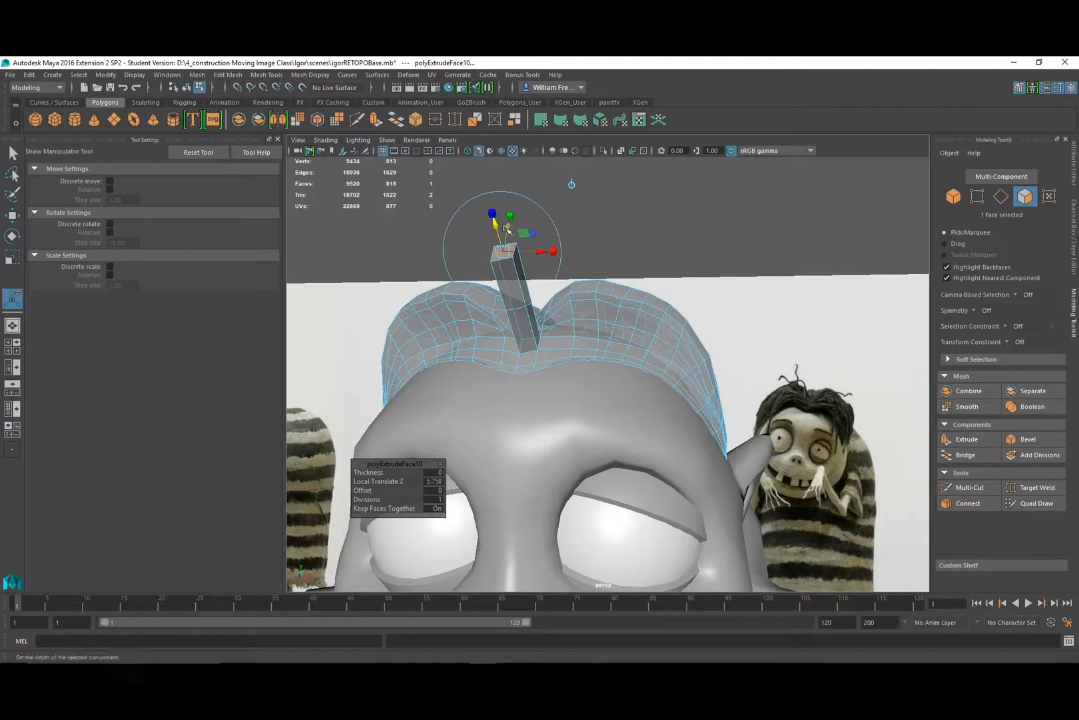
Shift the strand's end face sideways, rotate it about 75 degrees to face outward, and lower it toward the hair.
{"action": "left_click_drag", "start_coordinate": [540, 253], "coordinate": [678, 294]}
{"action": "key", "text": "e"}
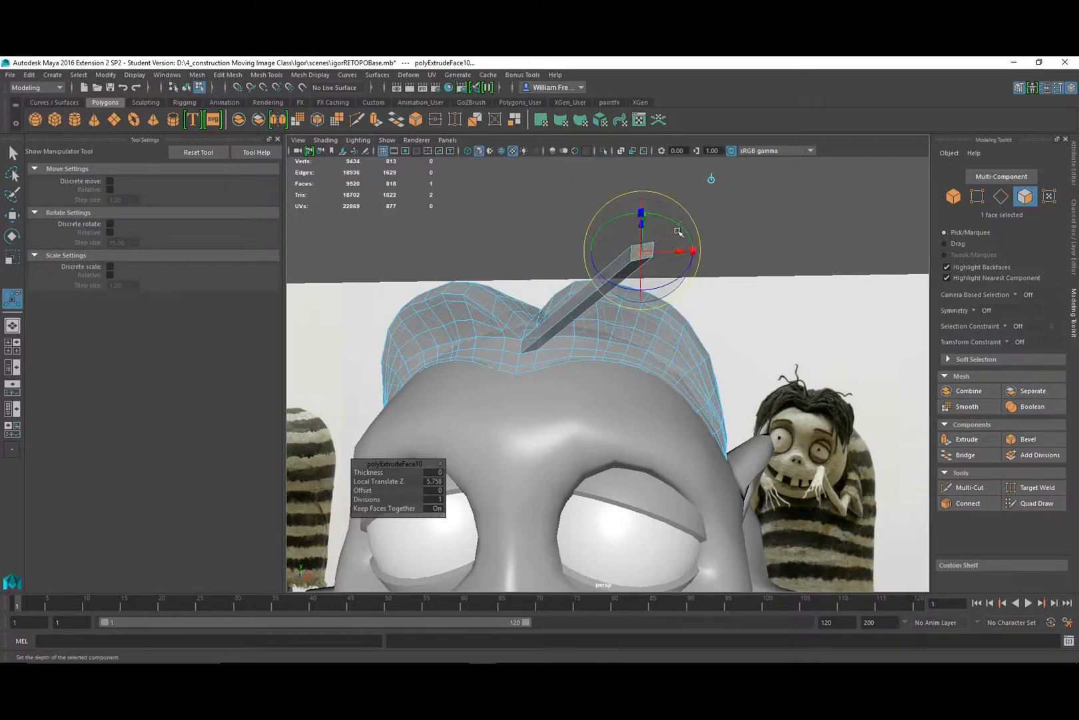
{"action": "left_click_drag", "start_coordinate": [672, 220], "coordinate": [713, 296]}
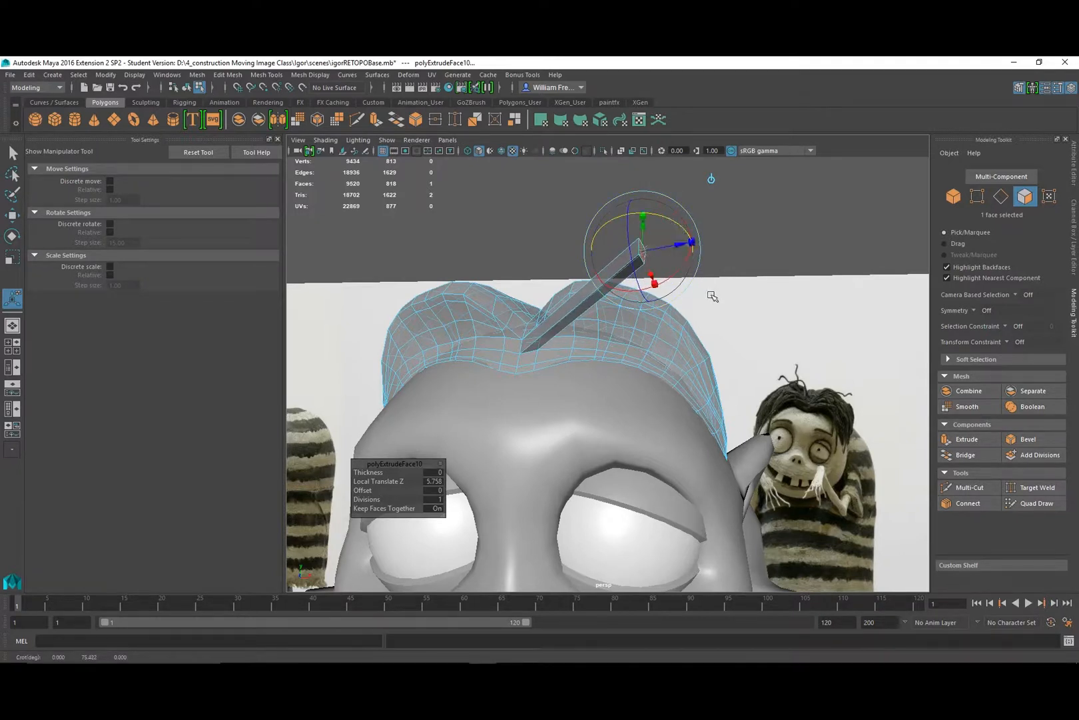
{"action": "key", "text": "w"}
{"action": "left_click_drag", "start_coordinate": [693, 251], "coordinate": [633, 264]}
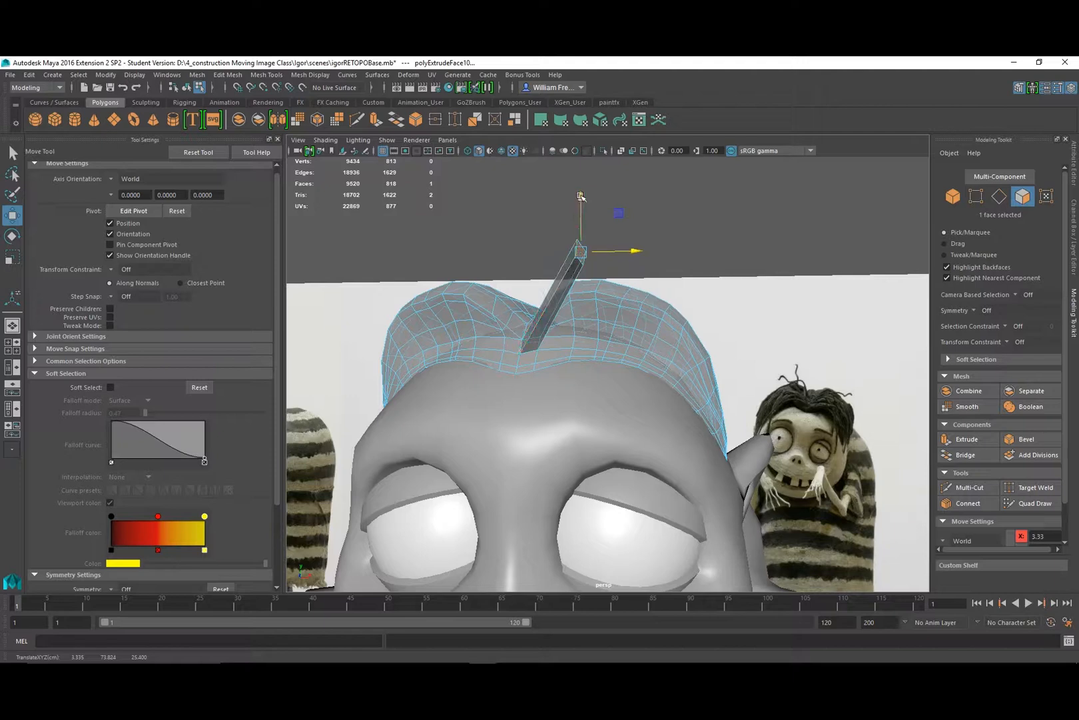
{"action": "left_click_drag", "start_coordinate": [581, 196], "coordinate": [580, 268]}
Move the strand's end face back against the hair, raise it slightly and bring it toward the centre line at about X 1.65.
{"action": "left_click_drag", "start_coordinate": [603, 272], "coordinate": [522, 324], "text": "alt"}
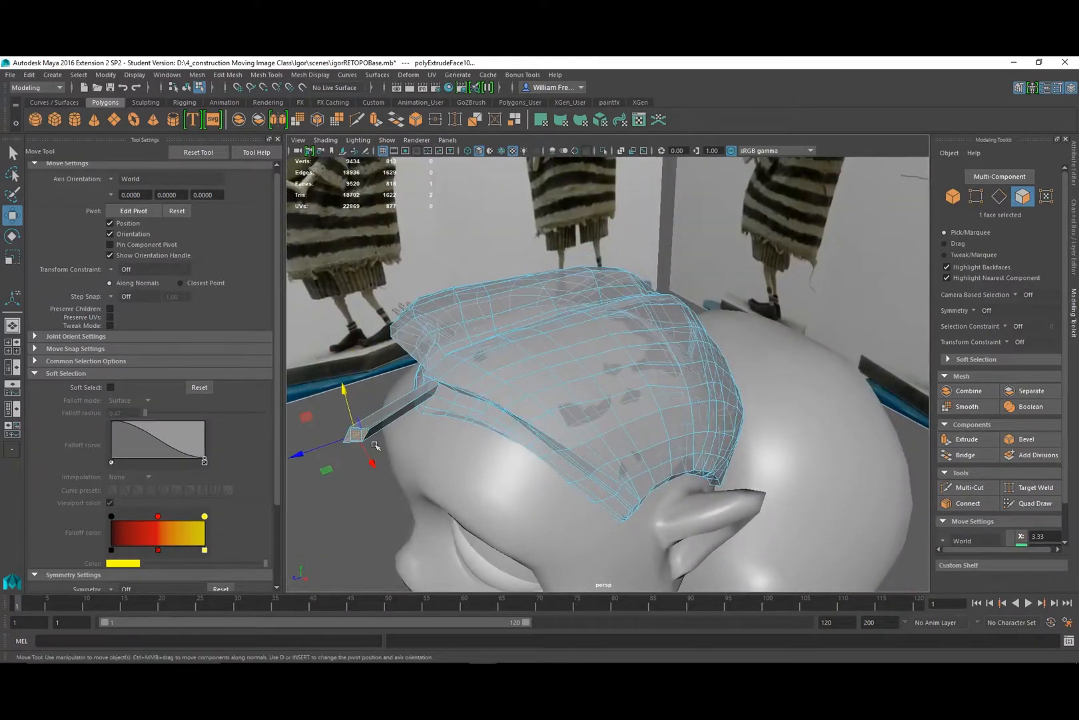
{"action": "left_click_drag", "start_coordinate": [311, 456], "coordinate": [631, 277]}
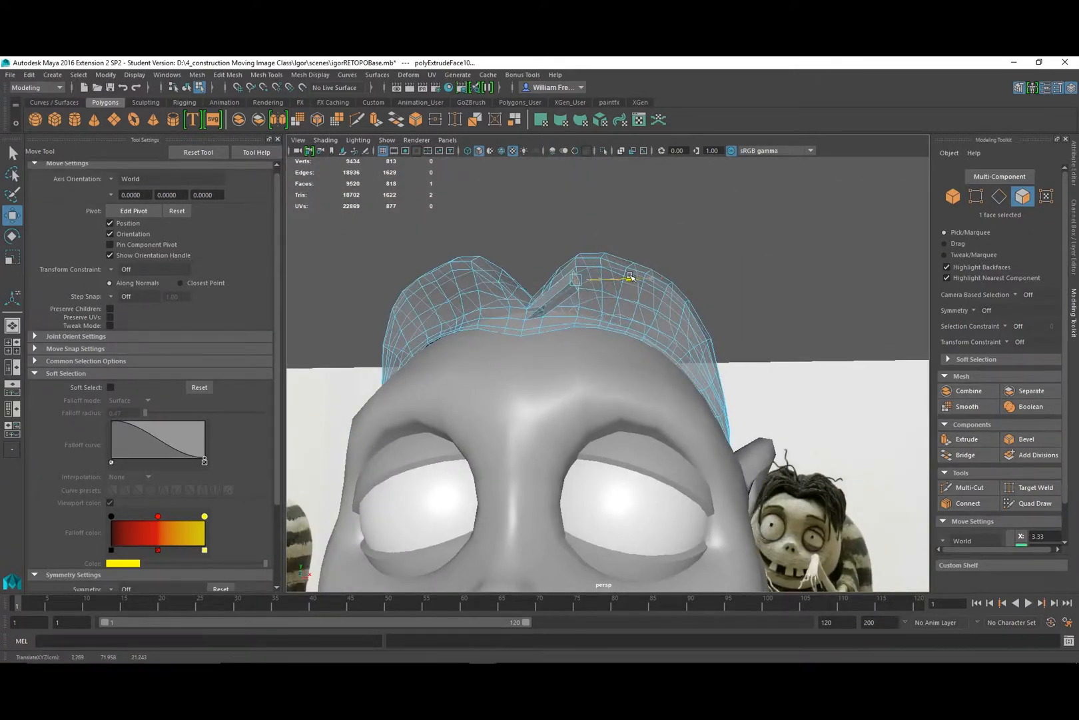
{"action": "left_click_drag", "start_coordinate": [574, 232], "coordinate": [578, 205]}
{"action": "left_click_drag", "start_coordinate": [619, 247], "coordinate": [599, 312]}
{"action": "right_click_drag", "start_coordinate": [599, 311], "coordinate": [645, 388], "text": "alt"}
{"action": "left_click_drag", "start_coordinate": [645, 388], "coordinate": [598, 383], "text": "alt"}
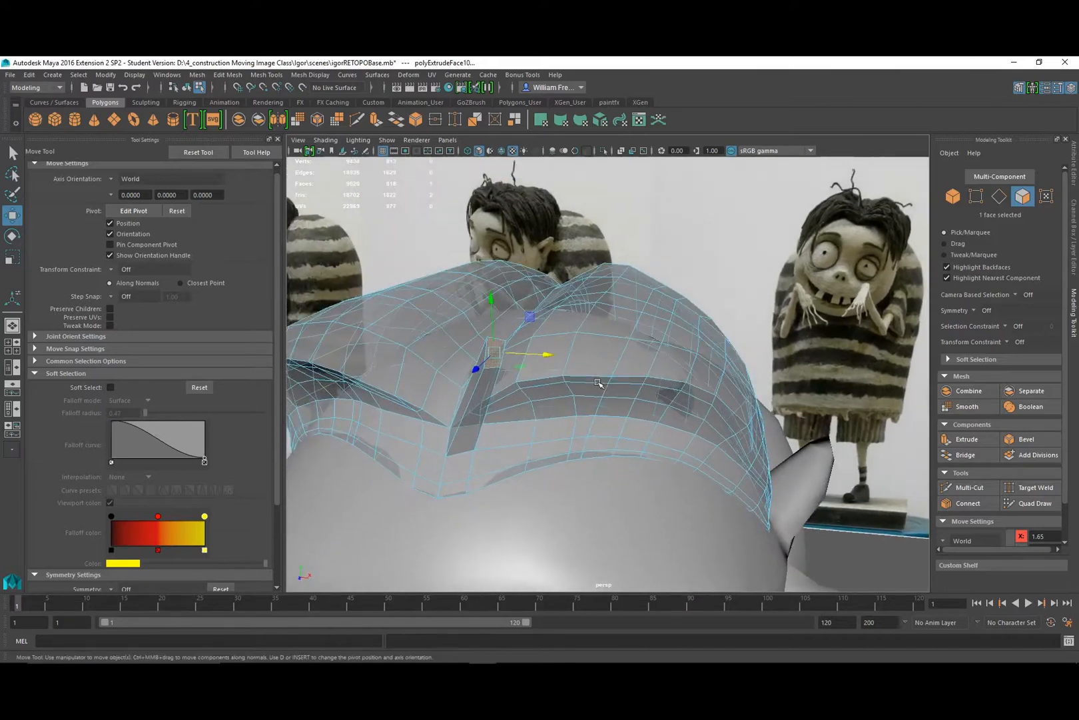
Scale the strand's end face down slightly and extrude it again sideways across the front of the hair.
{"action": "key", "text": "r"}
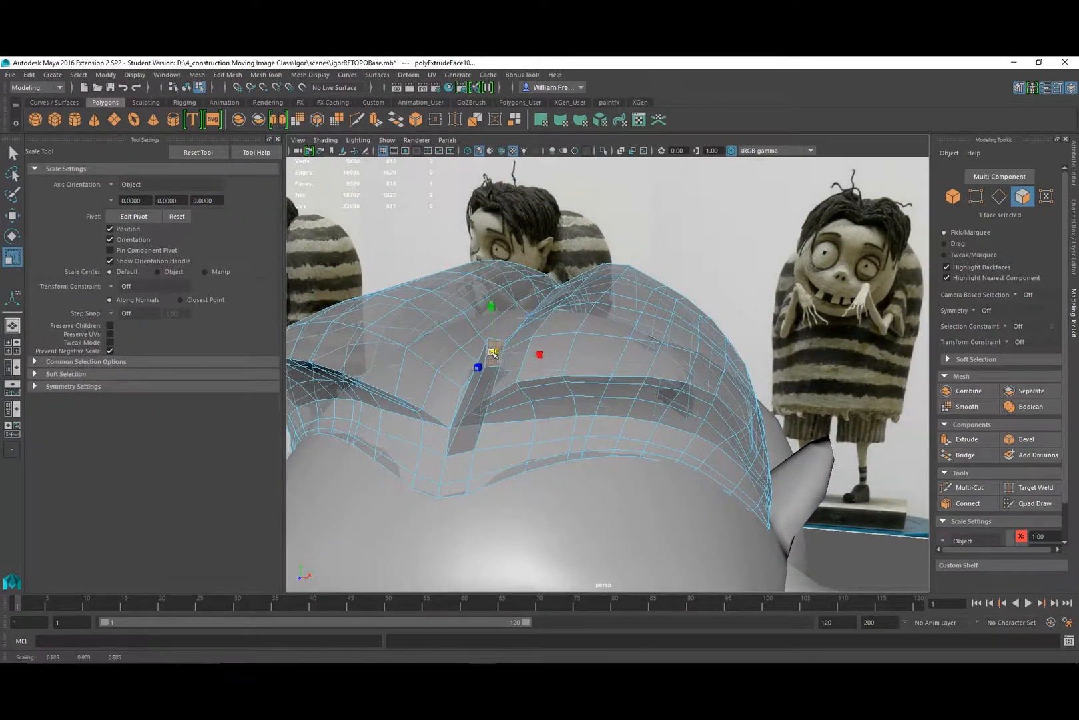
{"action": "left_click_drag", "start_coordinate": [487, 352], "coordinate": [491, 353]}
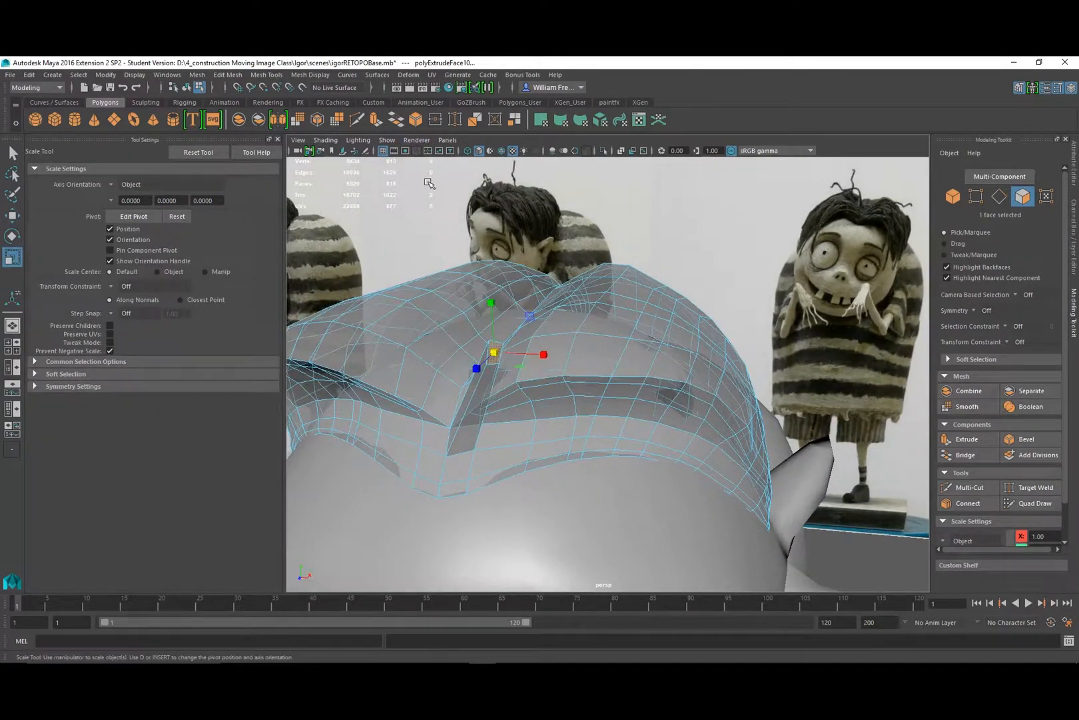
{"action": "key", "text": "ctrl+e"}
{"action": "key", "text": "t"}
{"action": "left_click_drag", "start_coordinate": [552, 363], "coordinate": [656, 363]}
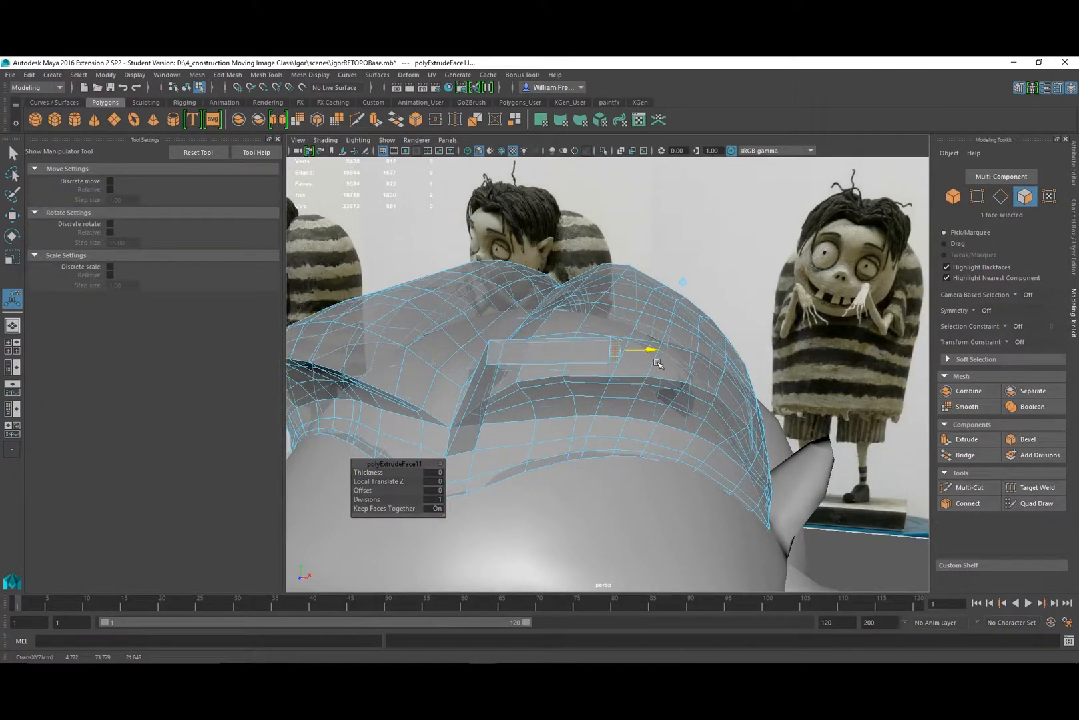
Extend the strand's sideways segment by about 3.03 units in local Z and adjust its end face against the front of the hair.
{"action": "mouse_move", "coordinate": [663, 393]}
{"action": "left_mouse_down", "text": "alt"}
{"action": "mouse_move", "coordinate": [643, 375]}
{"action": "mouse_move", "coordinate": [643, 393]}
{"action": "left_mouse_up", "text": "alt"}
{"action": "left_click_drag", "start_coordinate": [559, 317], "coordinate": [582, 348], "text": "alt"}
{"action": "left_click_drag", "start_coordinate": [452, 327], "coordinate": [471, 336]}
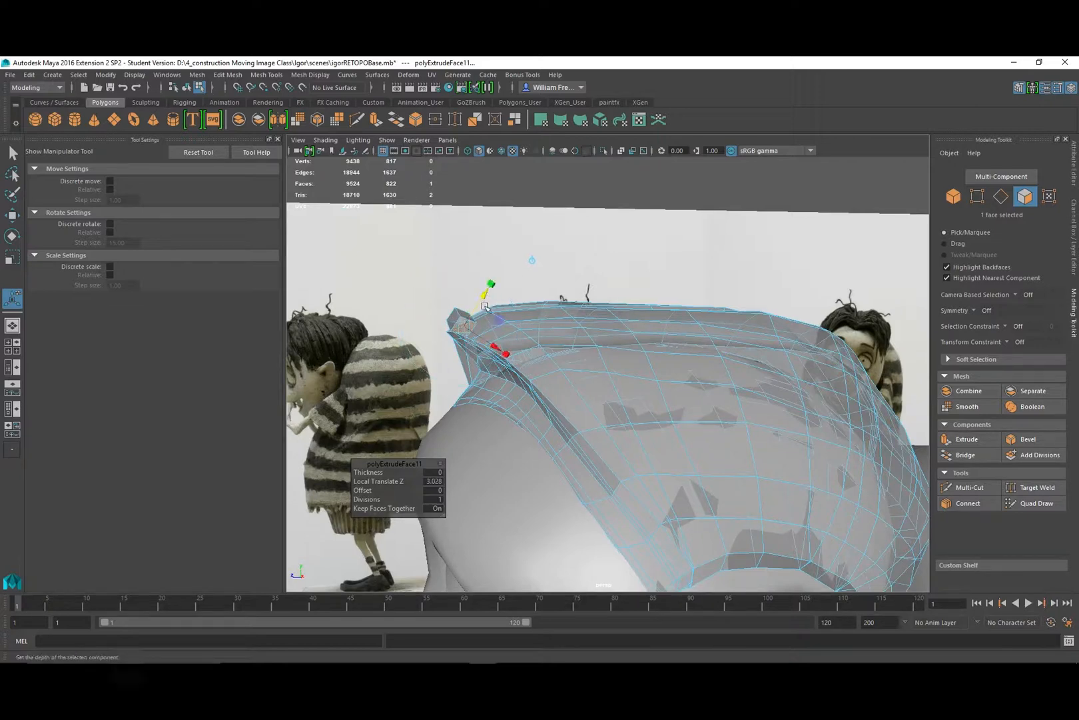
{"action": "left_click_drag", "start_coordinate": [481, 298], "coordinate": [553, 352], "text": "alt"}
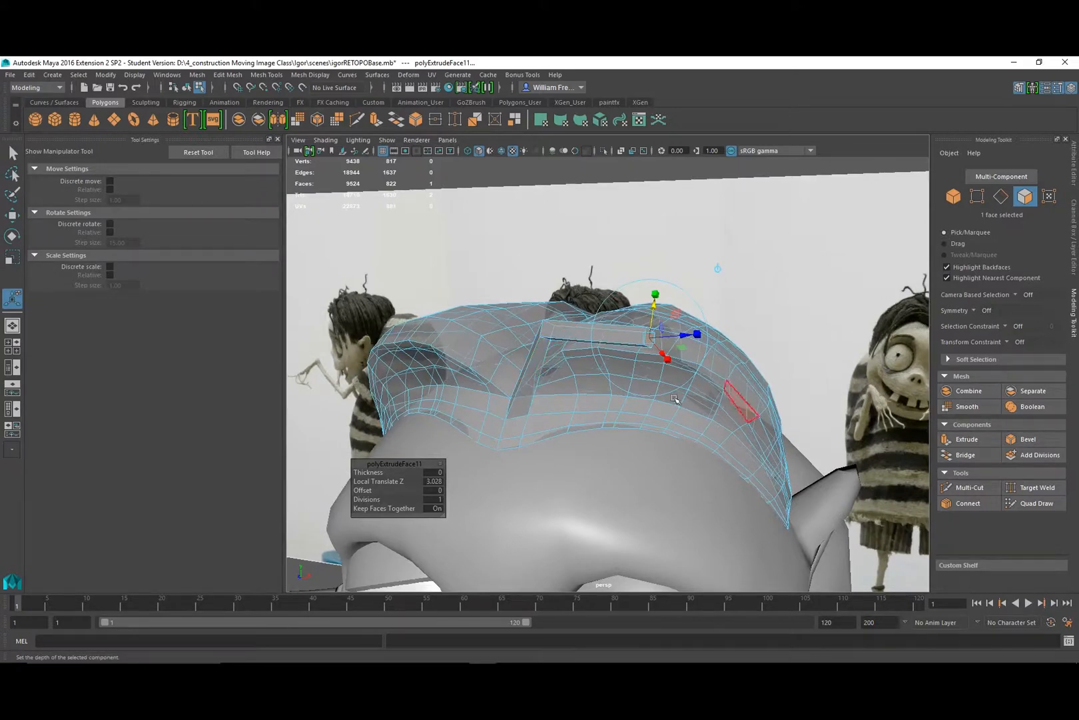
{"action": "left_click_drag", "start_coordinate": [674, 398], "coordinate": [548, 419], "text": "alt"}
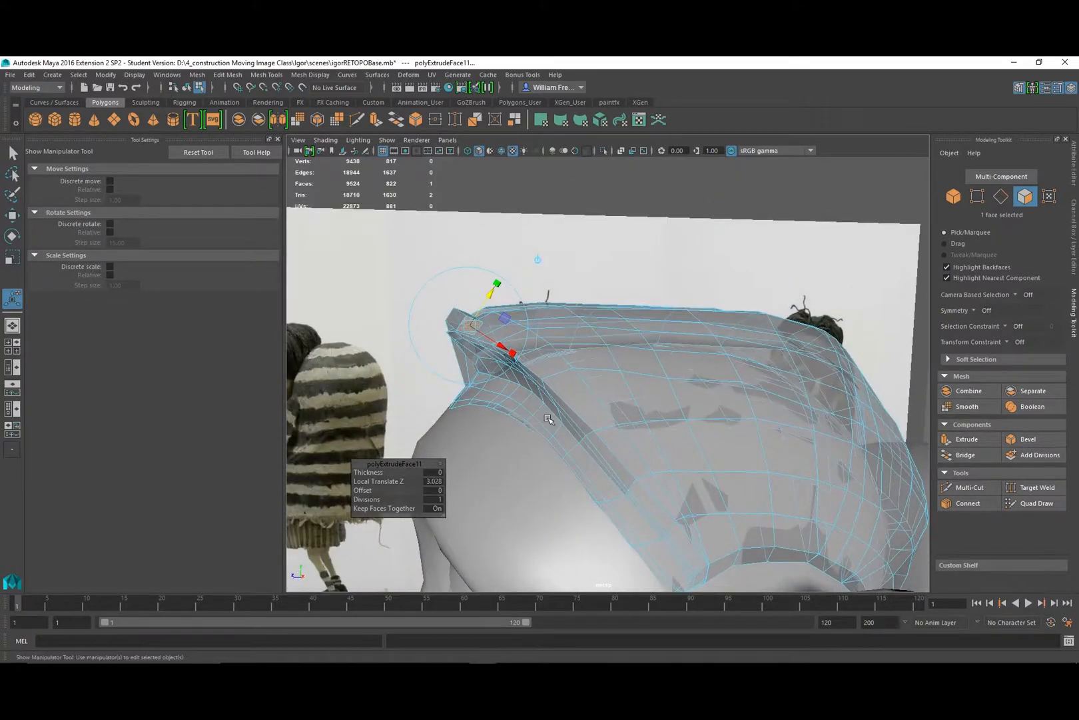
Extrude the strand's end face again, back and down along the hair, and adjust its scale uniformly.
{"action": "key", "text": "ctrl+e"}
{"action": "left_click_drag", "start_coordinate": [511, 352], "coordinate": [514, 359]}
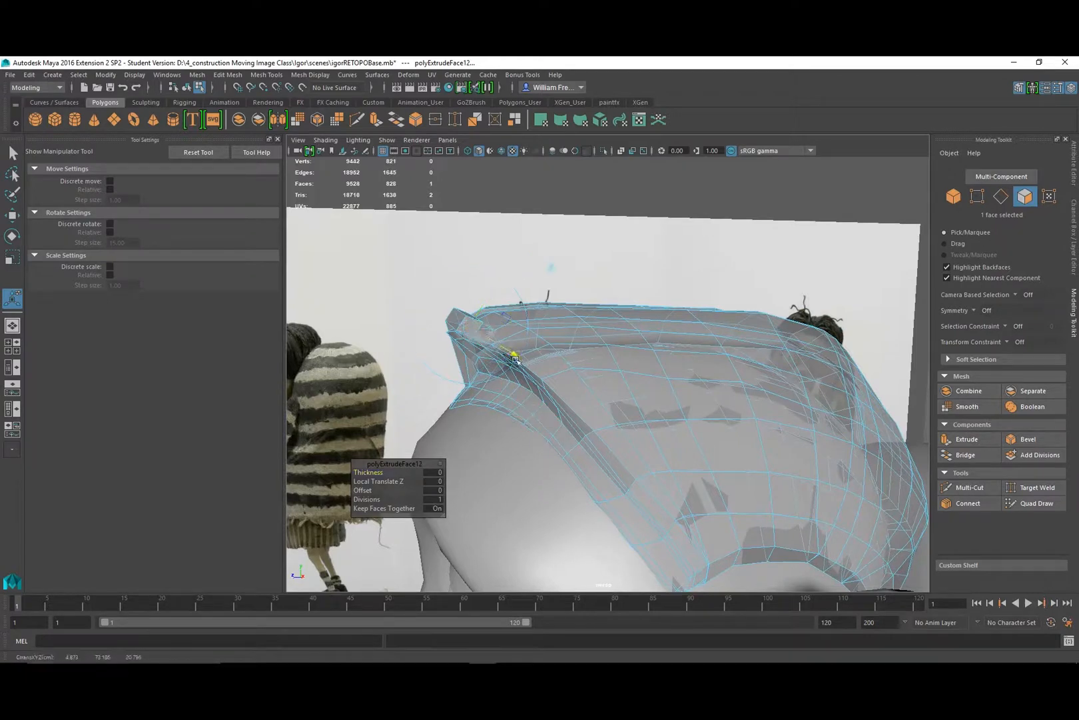
{"action": "left_click_drag", "start_coordinate": [568, 422], "coordinate": [568, 423]}
{"action": "key", "text": "r"}
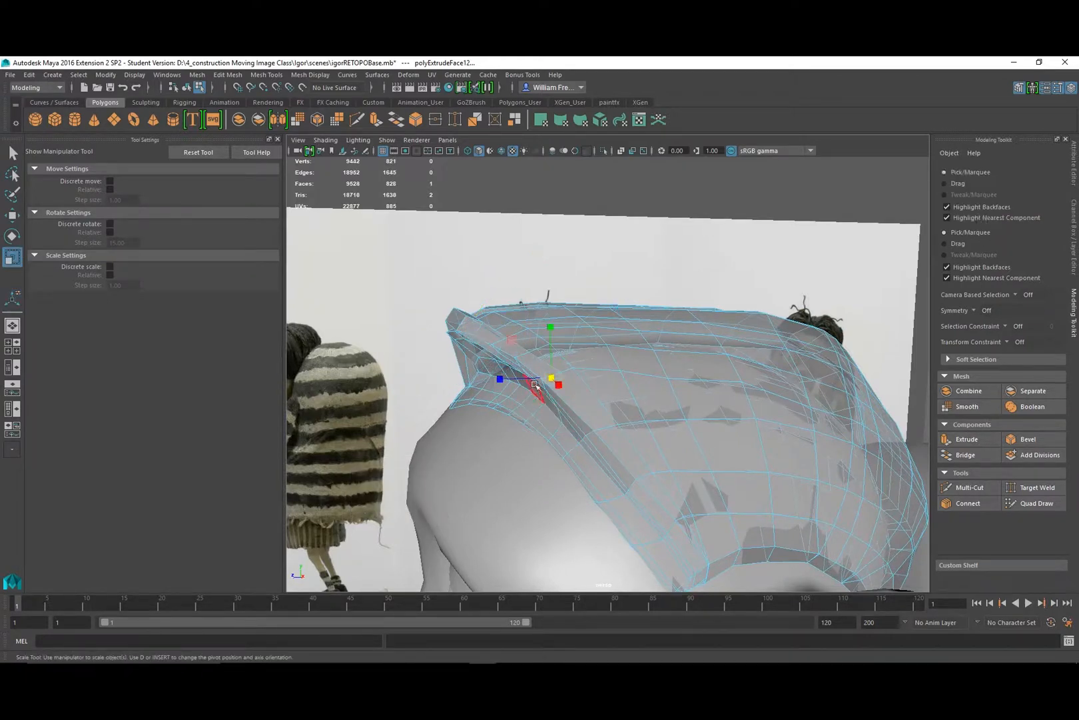
{"action": "left_click_drag", "start_coordinate": [555, 380], "coordinate": [547, 379]}
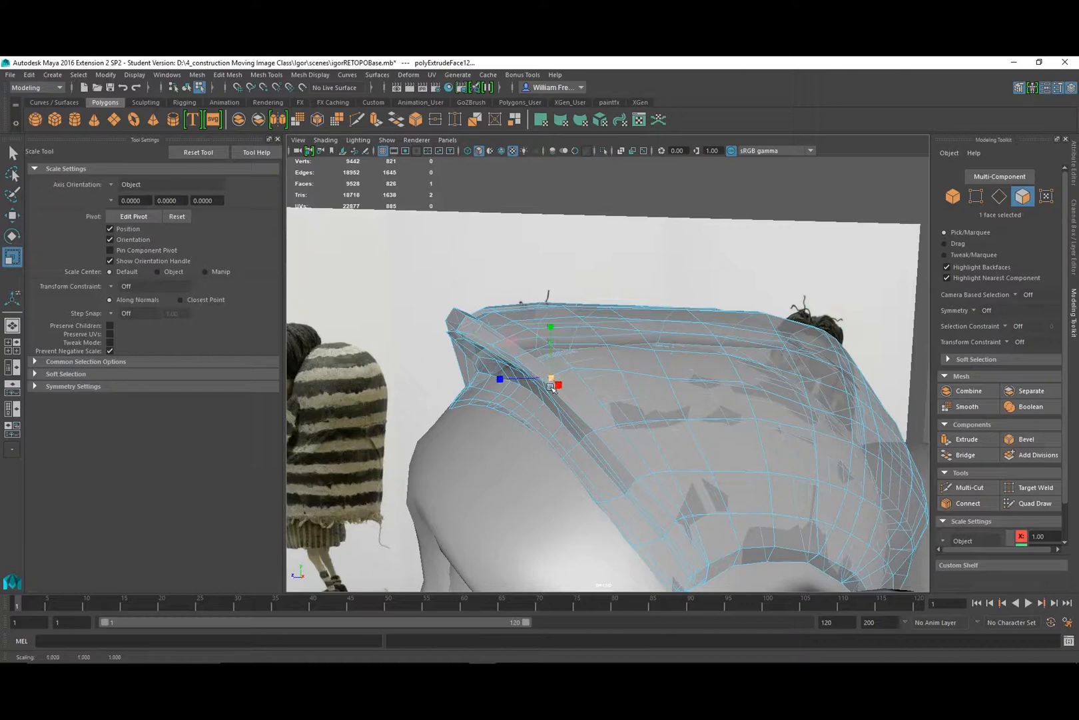
Move the strand's end face outward to about X 7.68 and lower it slightly to follow the hair's curve.
{"action": "key", "text": "w"}
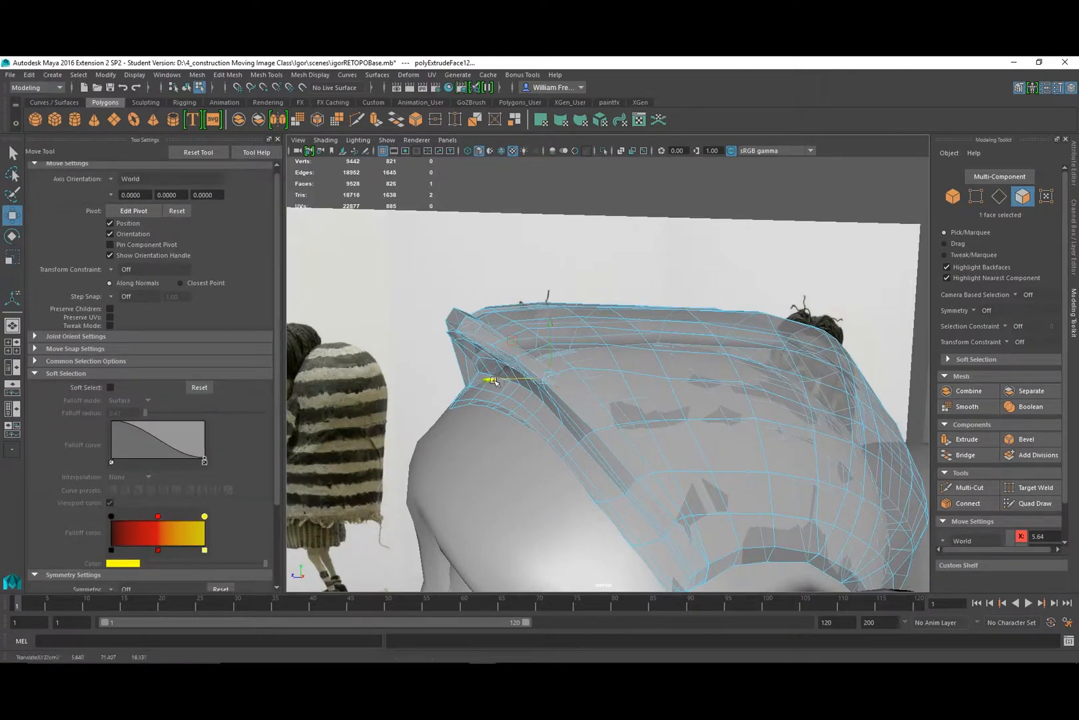
{"action": "left_click_drag", "start_coordinate": [474, 376], "coordinate": [622, 378], "text": "alt"}
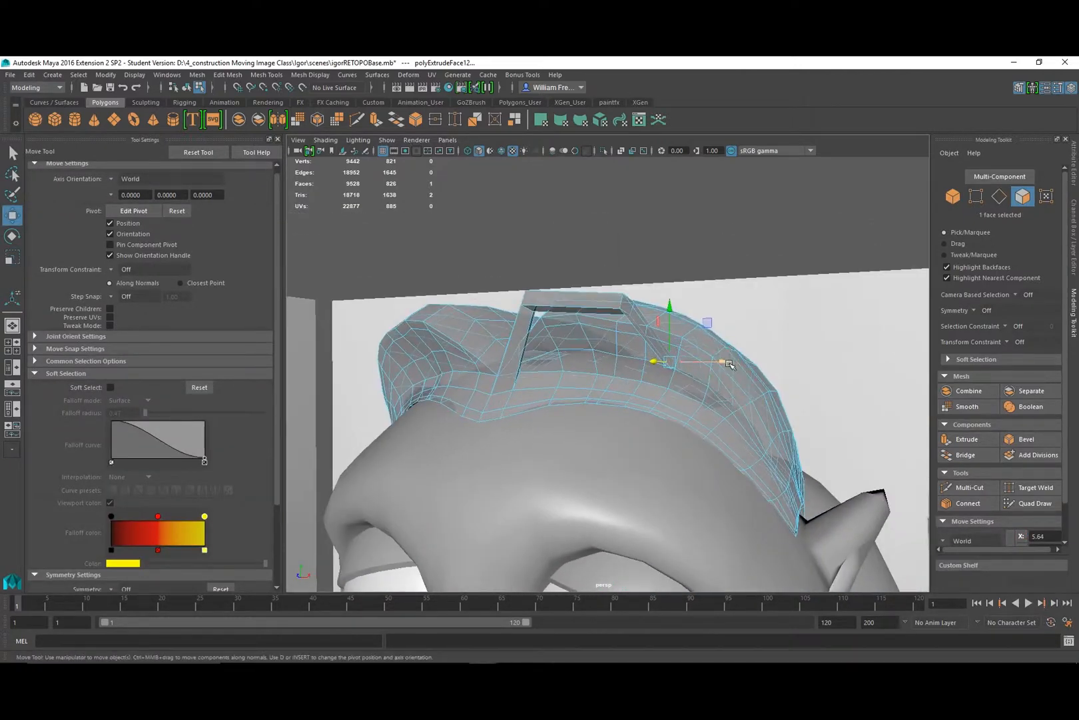
{"action": "left_click_drag", "start_coordinate": [728, 362], "coordinate": [784, 364]}
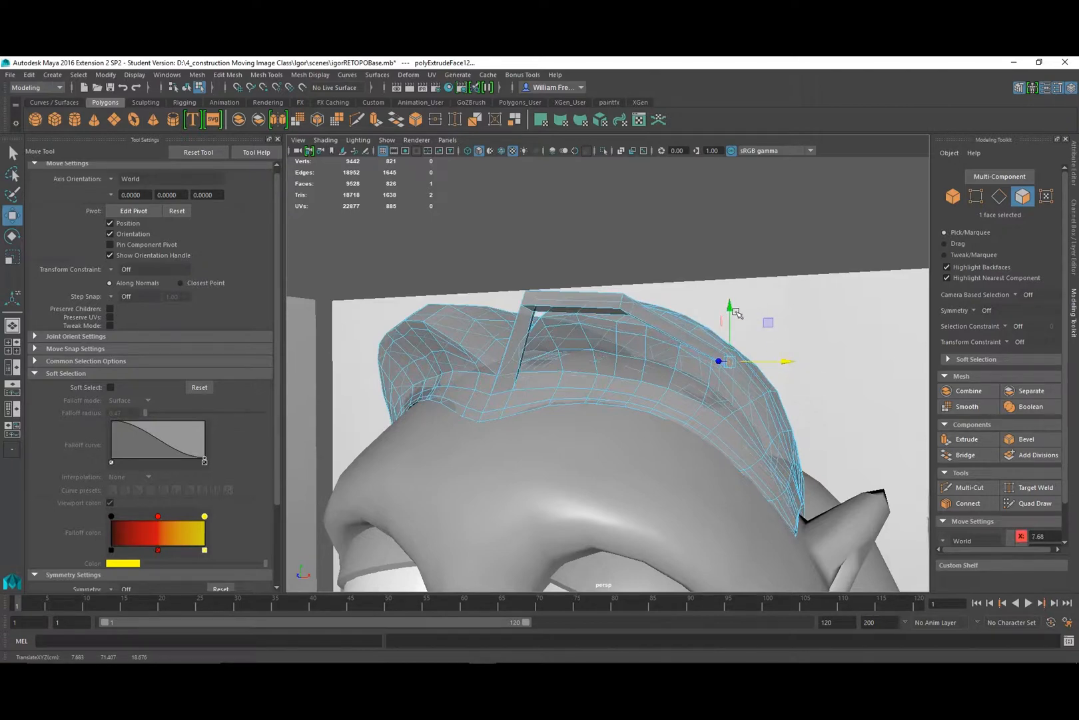
{"action": "left_click_drag", "start_coordinate": [735, 313], "coordinate": [731, 331]}
Rotate the strand's end face so it points down toward the side of the forehead.
{"action": "left_click_drag", "start_coordinate": [730, 330], "coordinate": [689, 355], "text": "alt"}
{"action": "middle_click_drag", "start_coordinate": [759, 400], "coordinate": [661, 393], "text": "alt"}
{"action": "right_click_drag", "start_coordinate": [661, 393], "coordinate": [774, 408], "text": "alt"}
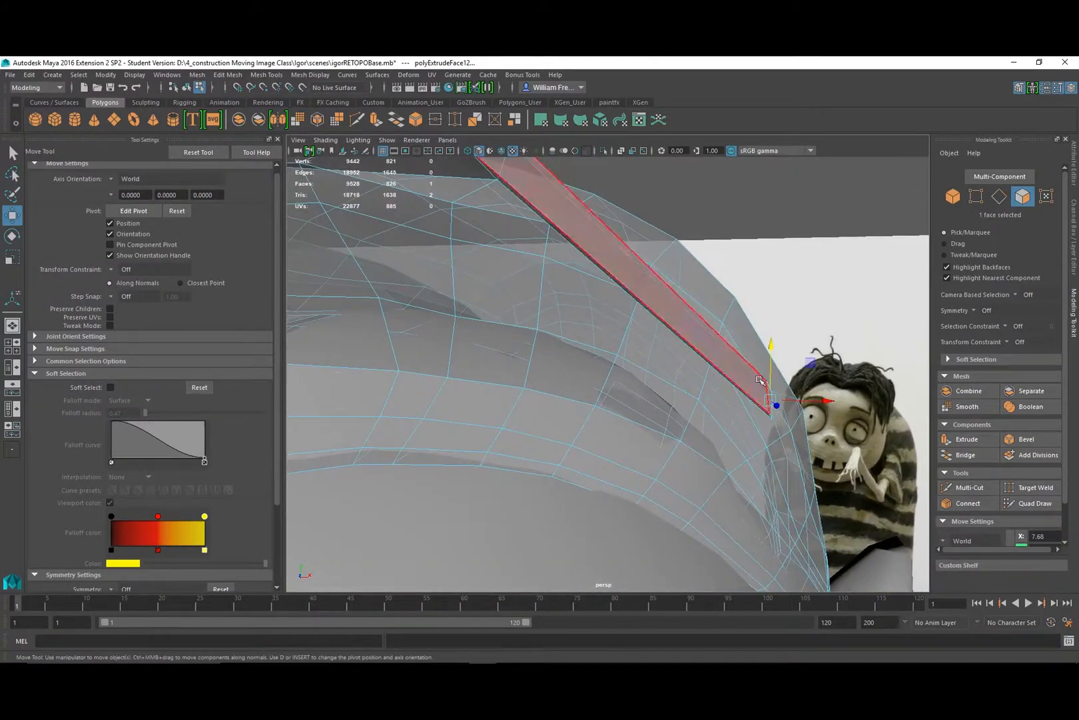
{"action": "key", "text": "e"}
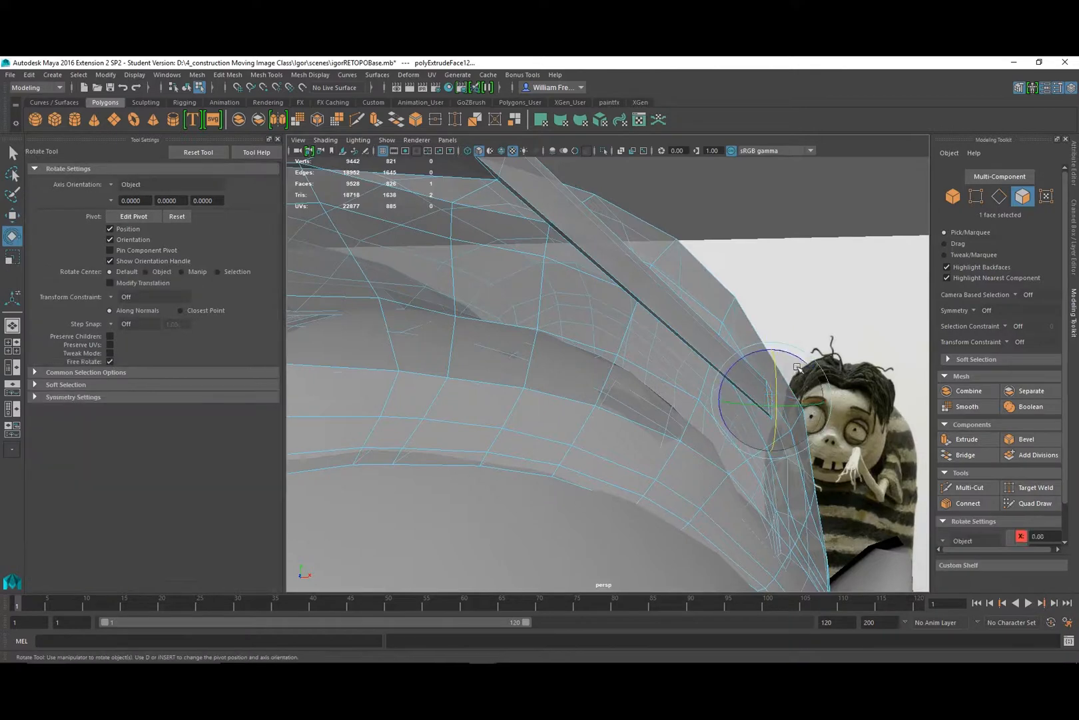
{"action": "left_click_drag", "start_coordinate": [786, 351], "coordinate": [620, 439]}
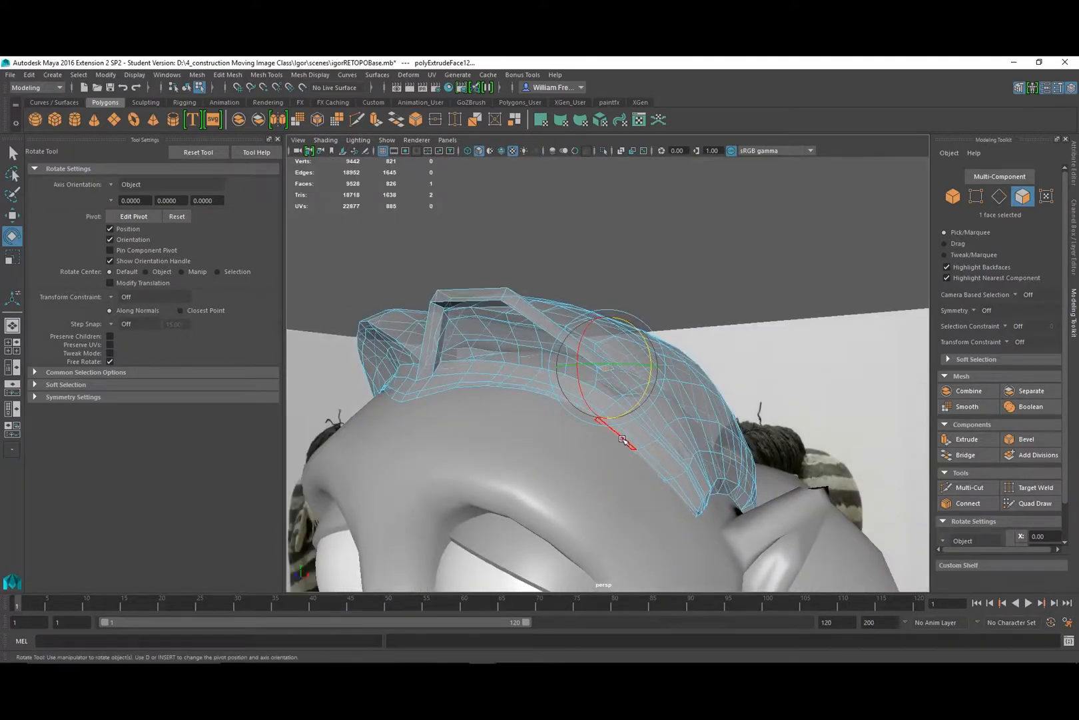
Extrude the strand downward to about X 9.87 beside the forehead and move its end face back toward the head.
{"action": "key", "text": "ctrl+e"}
{"action": "left_click_drag", "start_coordinate": [611, 397], "coordinate": [636, 430]}
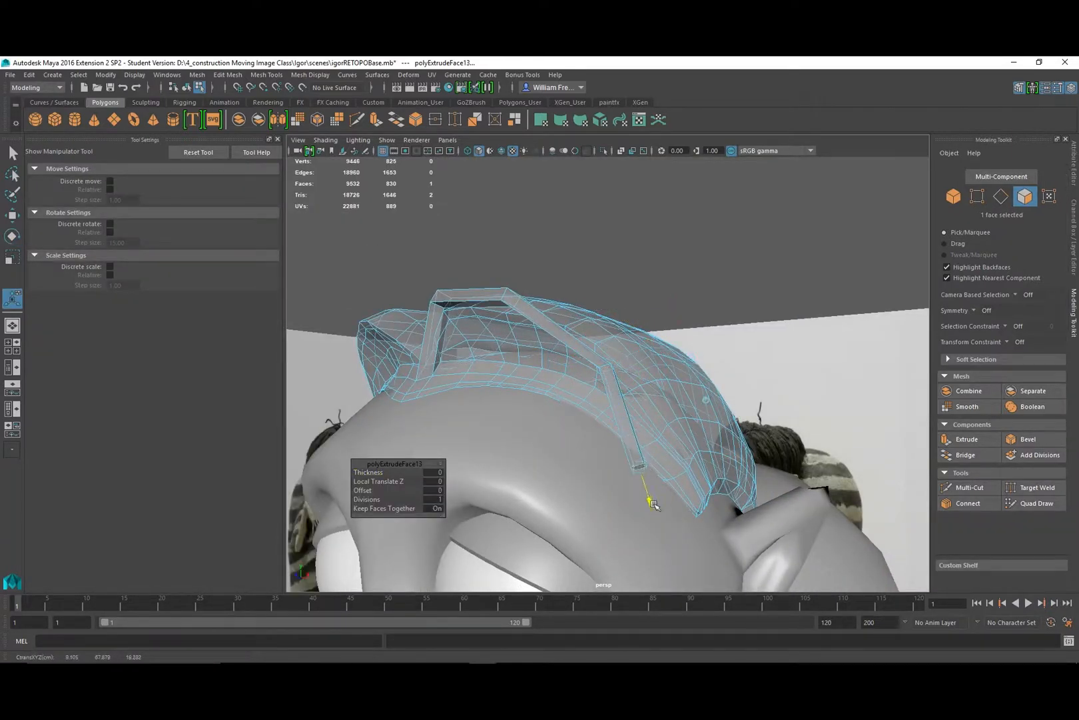
{"action": "key", "text": "w"}
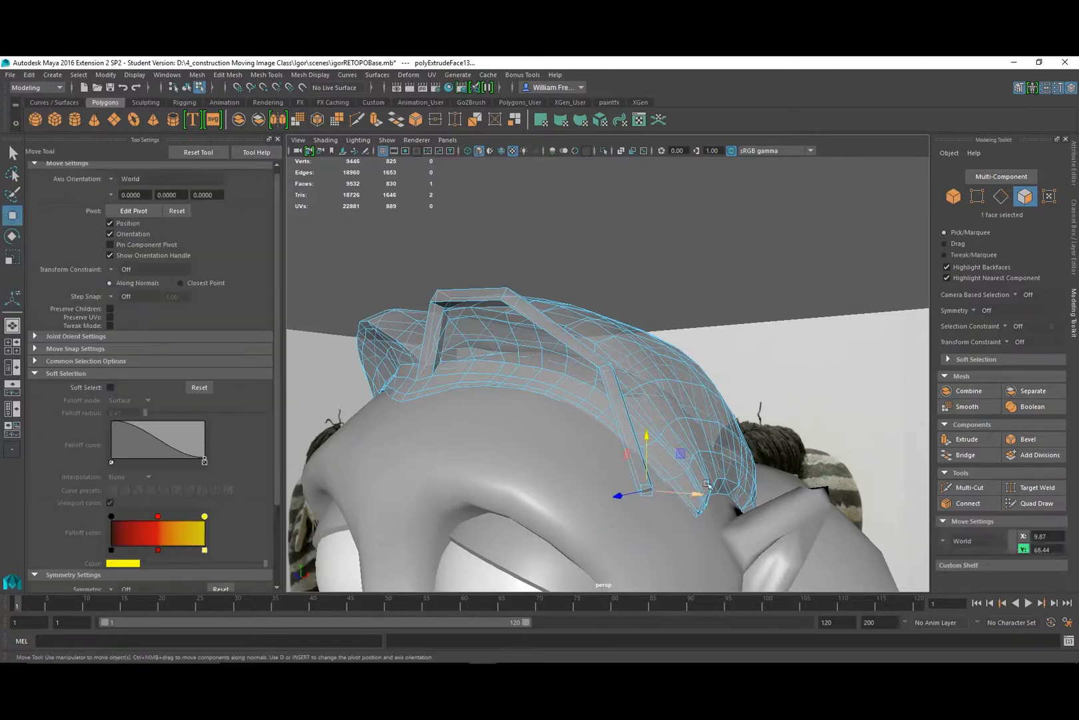
{"action": "left_click_drag", "start_coordinate": [669, 514], "coordinate": [317, 417], "text": "alt"}
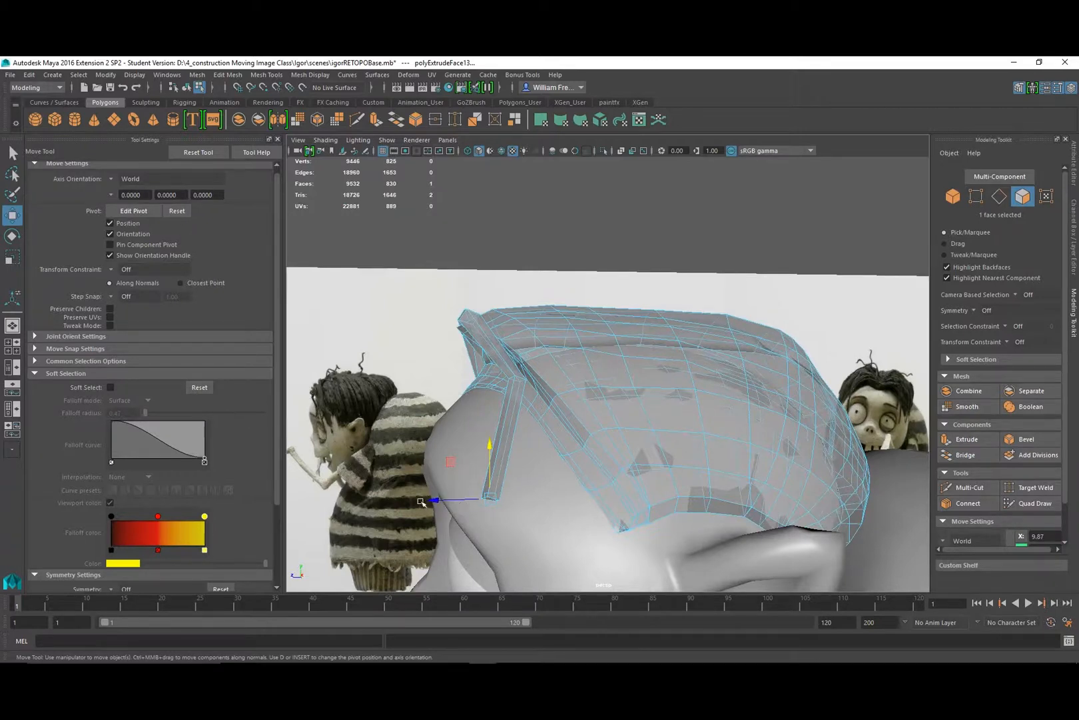
{"action": "left_click_drag", "start_coordinate": [421, 501], "coordinate": [467, 505]}
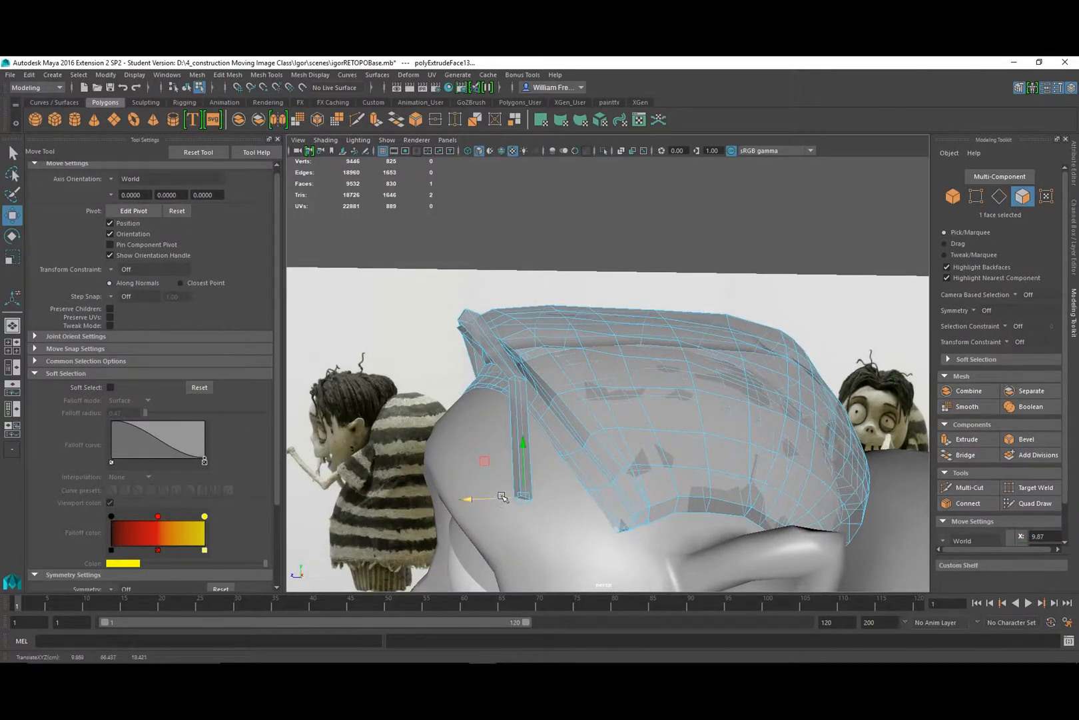
Rotate the strand's end face to follow the head and extrude it down about 3.06 units in local Z toward the eye.
{"action": "key", "text": "e"}
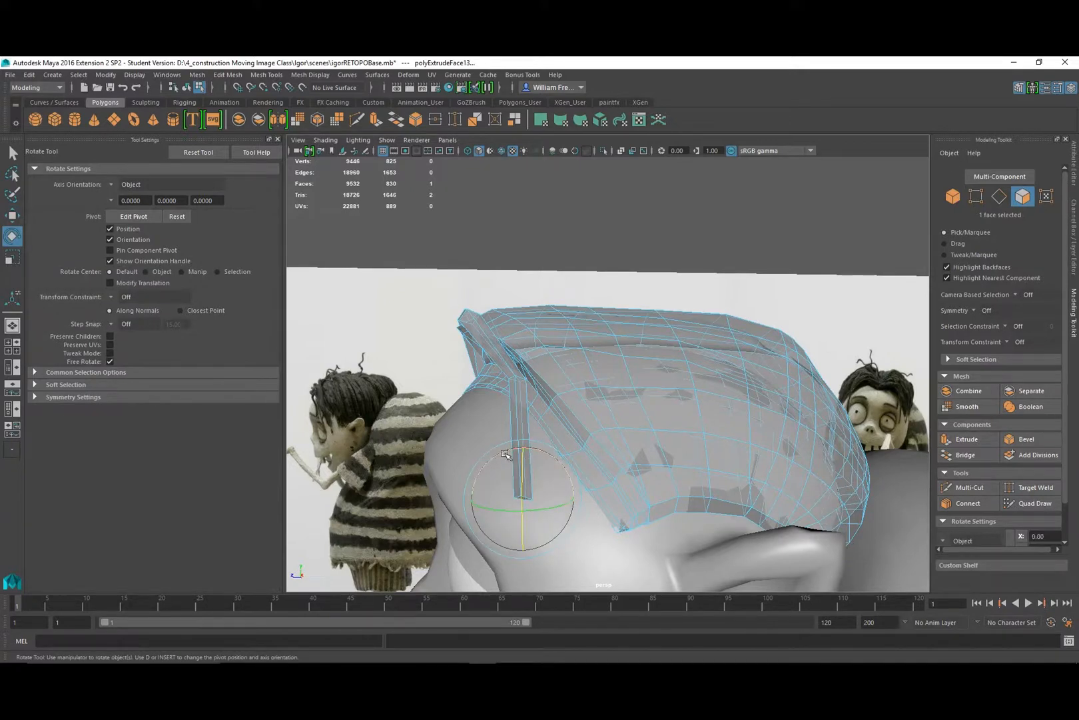
{"action": "left_click_drag", "start_coordinate": [504, 453], "coordinate": [520, 474]}
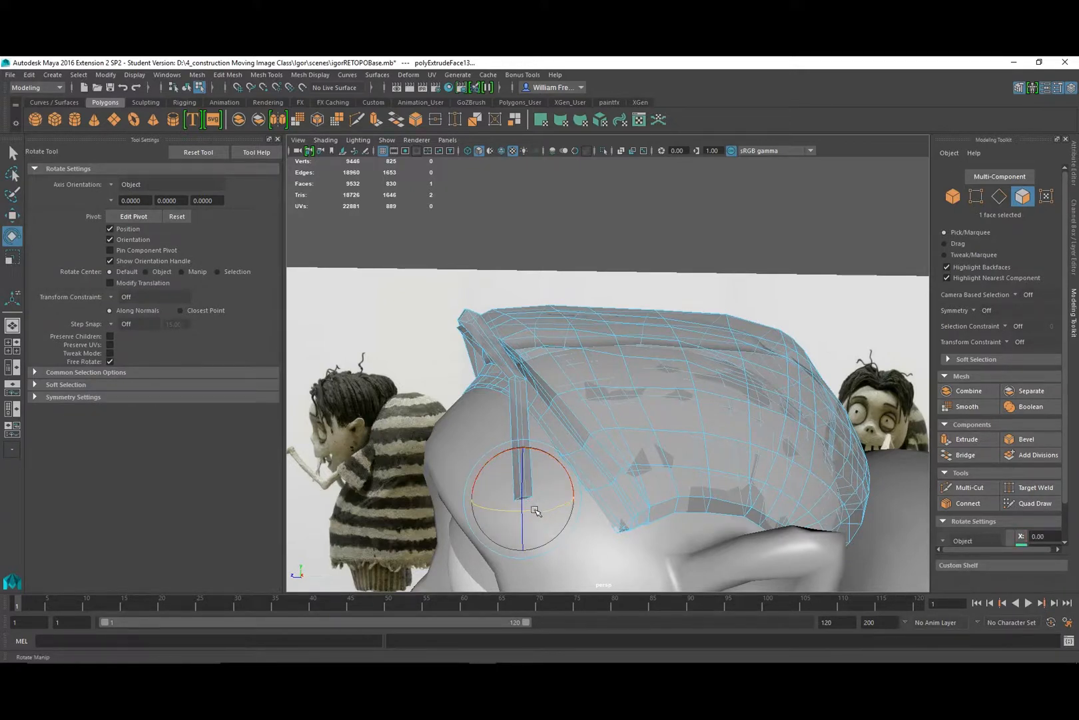
{"action": "key", "text": "r"}
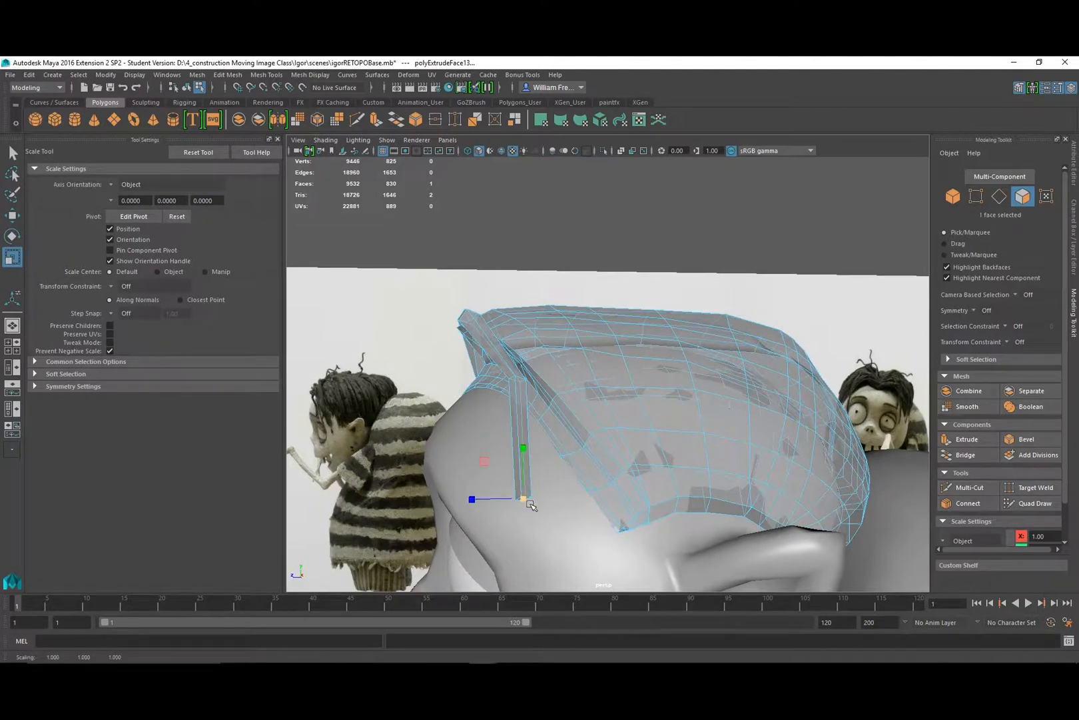
{"action": "key", "text": "ctrl+e"}
{"action": "left_click_drag", "start_coordinate": [530, 513], "coordinate": [538, 598]}
{"action": "left_click_drag", "start_coordinate": [626, 491], "coordinate": [663, 330], "text": "alt"}
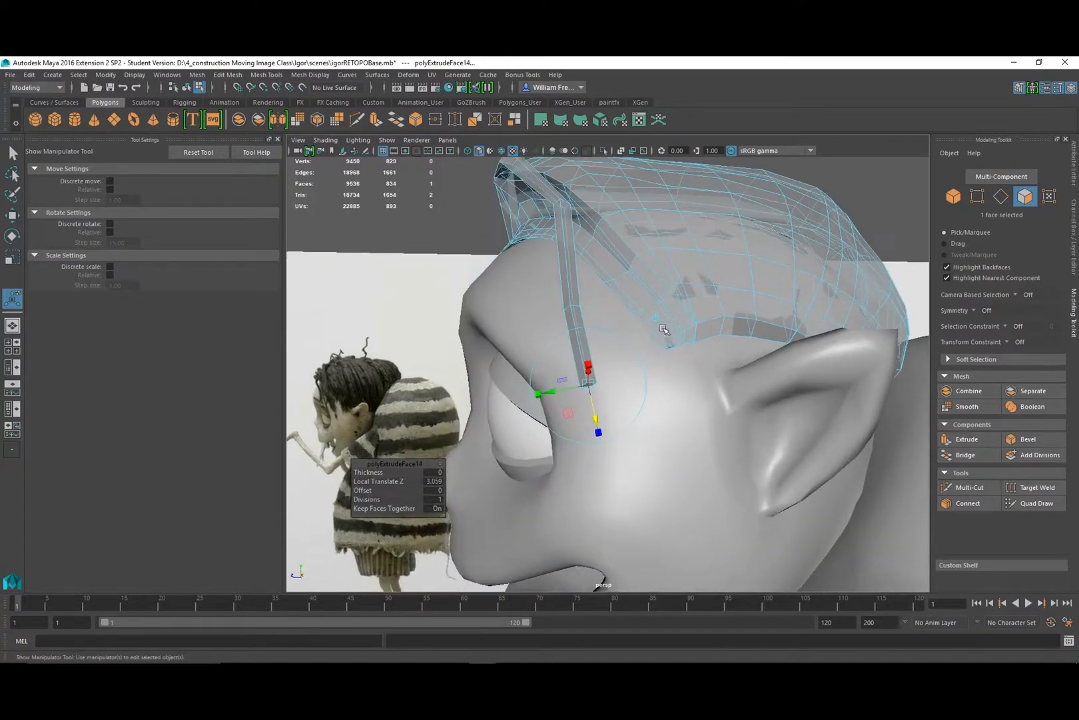
Scale down the strand's end face to taper it into a tip and clear the selection.
{"action": "key", "text": "r"}
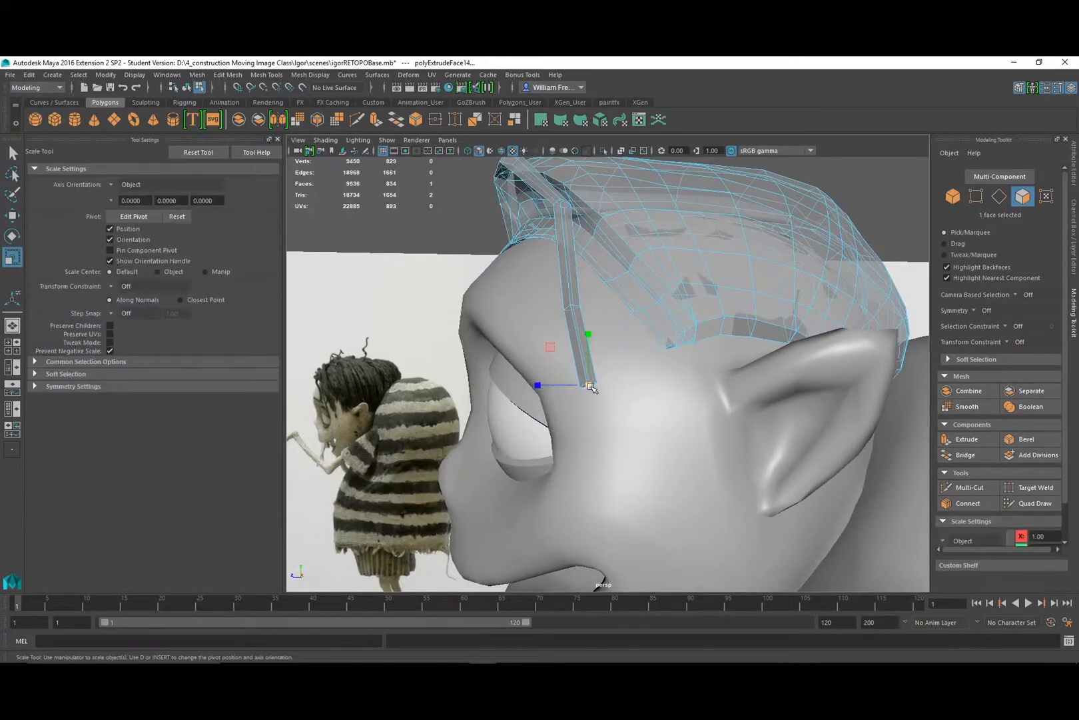
{"action": "left_click_drag", "start_coordinate": [591, 387], "coordinate": [588, 391]}
{"action": "scroll", "coordinate": [607, 397], "scroll_direction": "down", "scroll_amount": 4}
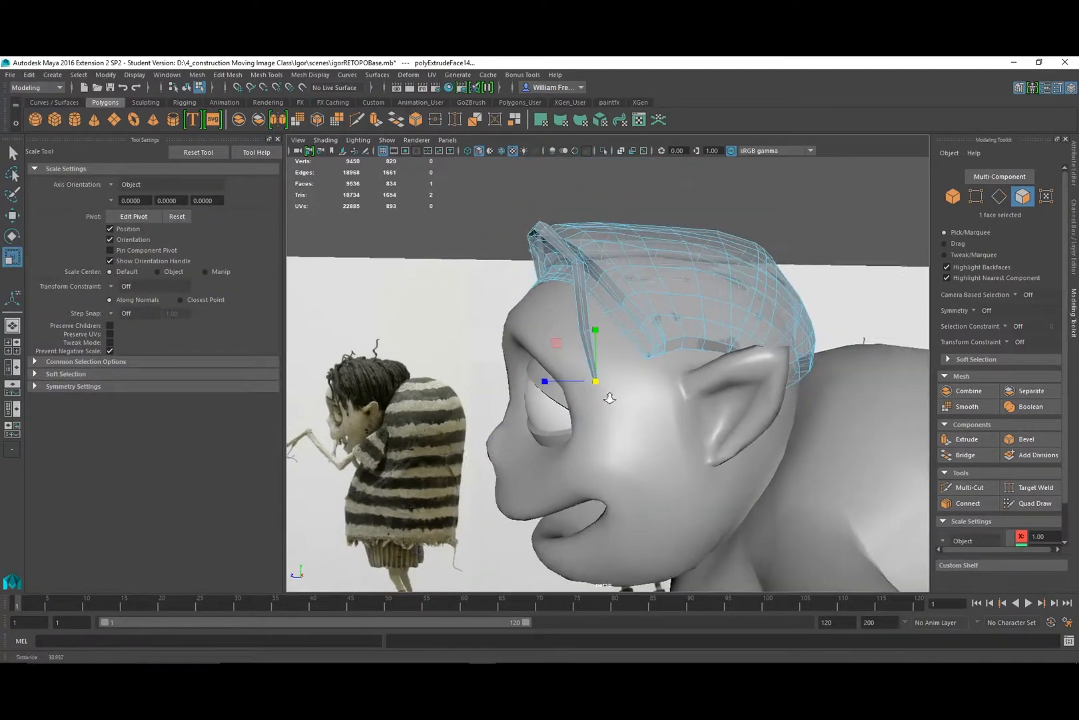
{"action": "left_click", "coordinate": [856, 207]}
Extrude the small face at the hair's lower front corner near the temple outward and narrow its end face.
{"action": "mouse_move", "coordinate": [563, 305]}
{"action": "left_mouse_down", "text": "alt"}
{"action": "mouse_move", "coordinate": [690, 296]}
{"action": "mouse_move", "coordinate": [716, 305]}
{"action": "mouse_move", "coordinate": [680, 297]}
{"action": "mouse_move", "coordinate": [584, 331]}
{"action": "mouse_move", "coordinate": [524, 315]}
{"action": "mouse_move", "coordinate": [525, 279]}
{"action": "mouse_move", "coordinate": [599, 304]}
{"action": "mouse_move", "coordinate": [560, 292]}
{"action": "left_mouse_up", "text": "alt"}
{"action": "right_click_drag", "start_coordinate": [560, 292], "coordinate": [728, 349], "text": "alt"}
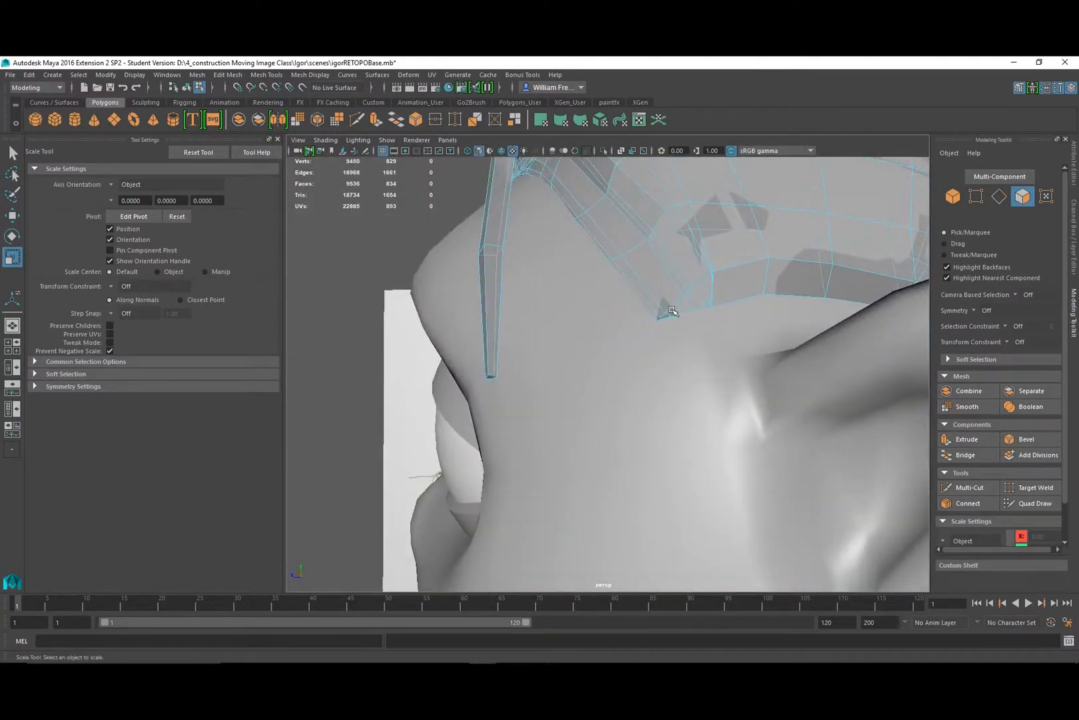
{"action": "left_click_drag", "start_coordinate": [671, 310], "coordinate": [643, 308], "text": "alt"}
{"action": "middle_click_drag", "start_coordinate": [646, 309], "coordinate": [593, 335], "text": "alt"}
{"action": "scroll", "coordinate": [593, 335], "scroll_direction": "up", "scroll_amount": 2}
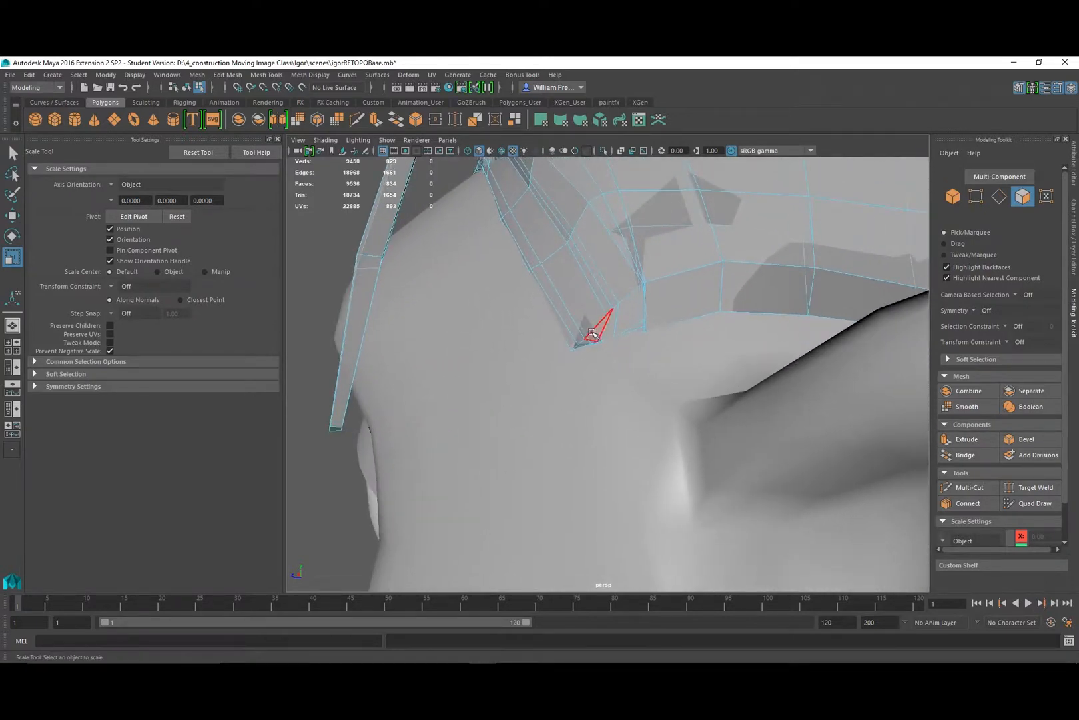
{"action": "left_click", "coordinate": [595, 333]}
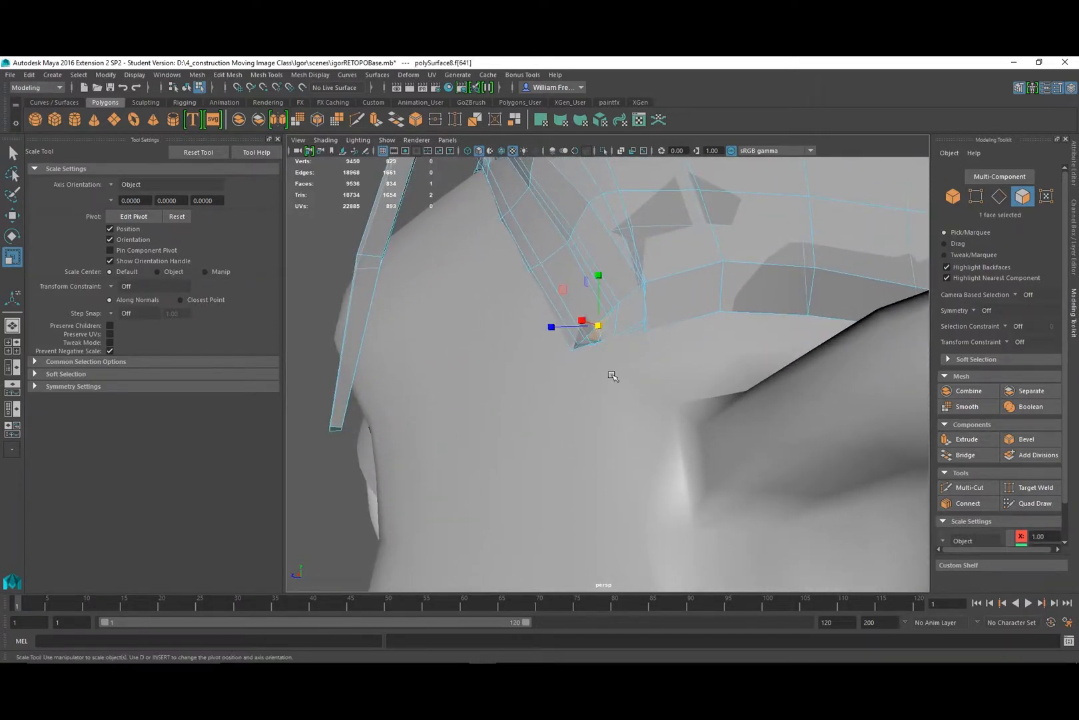
{"action": "key", "text": "ctrl+e"}
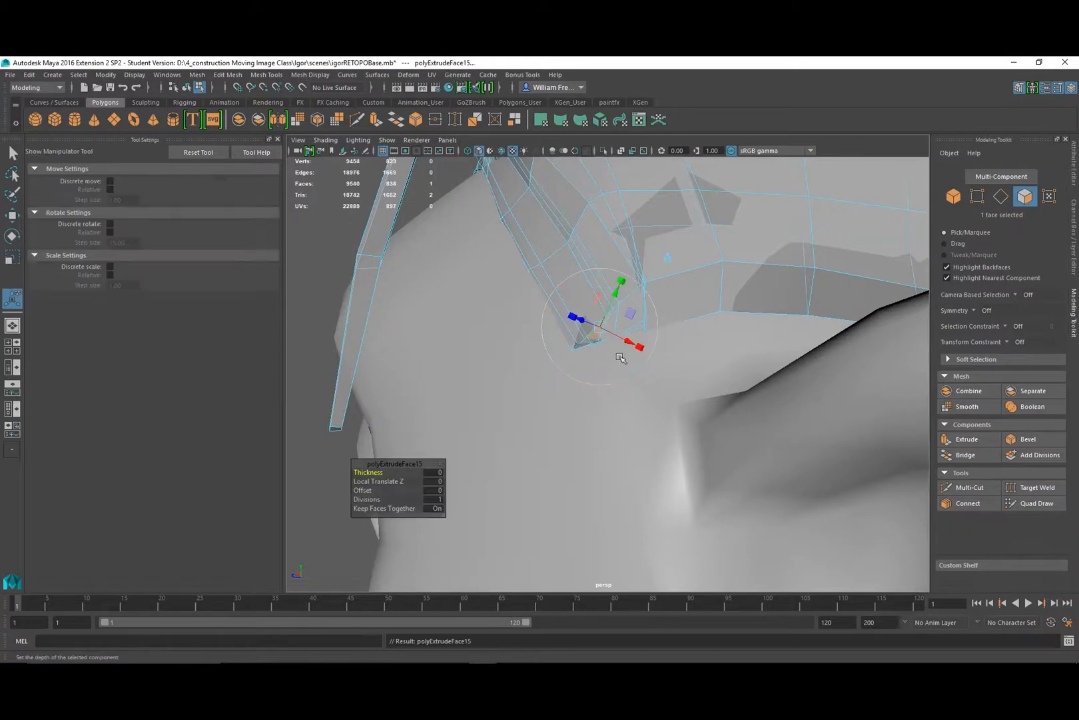
{"action": "left_click_drag", "start_coordinate": [625, 340], "coordinate": [658, 364]}
{"action": "key", "text": "r"}
{"action": "key", "text": "e"}
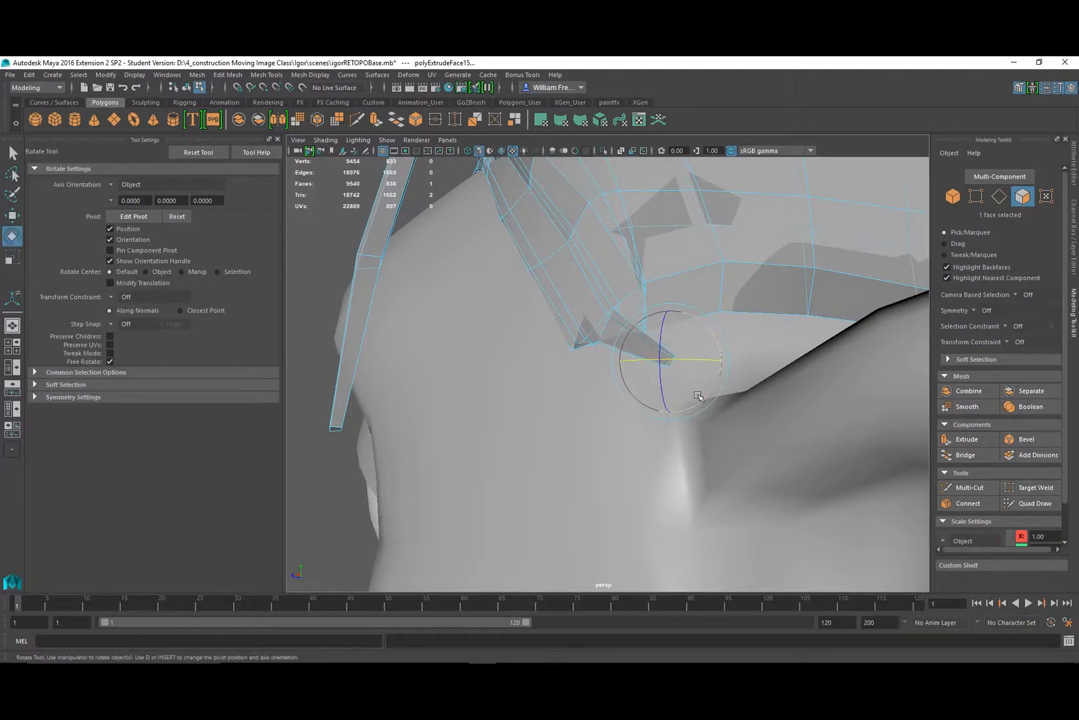
Move the temple strand's end face forward and down, then out to about X 10.00, so it hangs beside the head.
{"action": "key", "text": "w"}
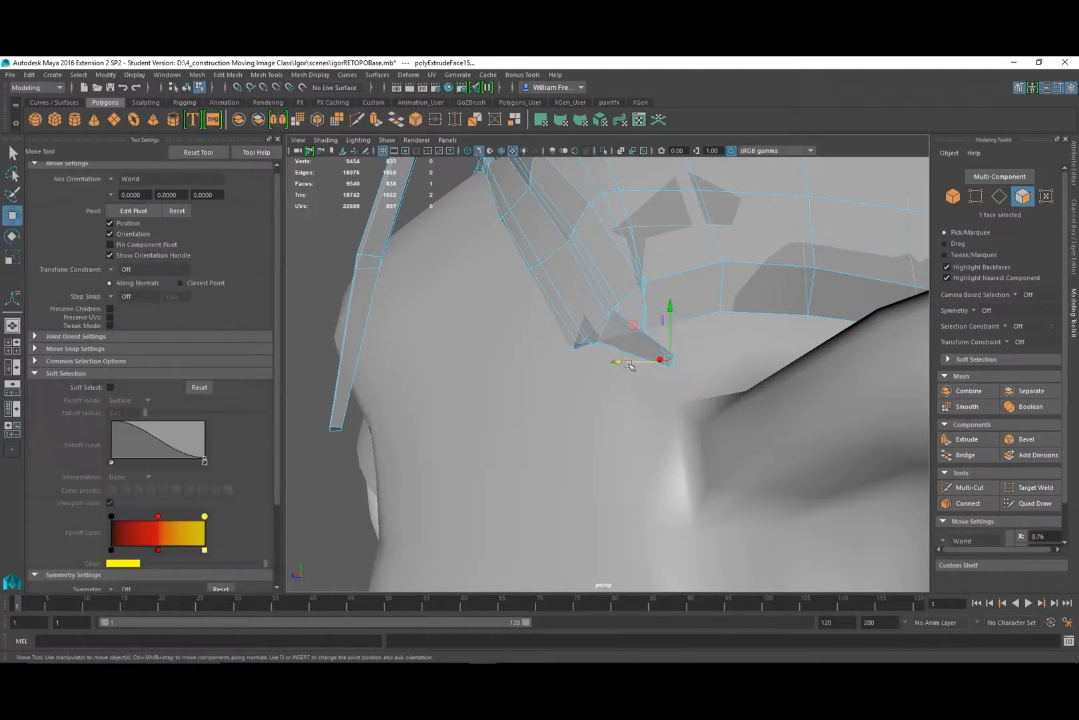
{"action": "left_click_drag", "start_coordinate": [629, 365], "coordinate": [579, 379]}
{"action": "left_click_drag", "start_coordinate": [611, 305], "coordinate": [555, 343]}
{"action": "right_click_drag", "start_coordinate": [556, 343], "coordinate": [656, 363], "text": "alt"}
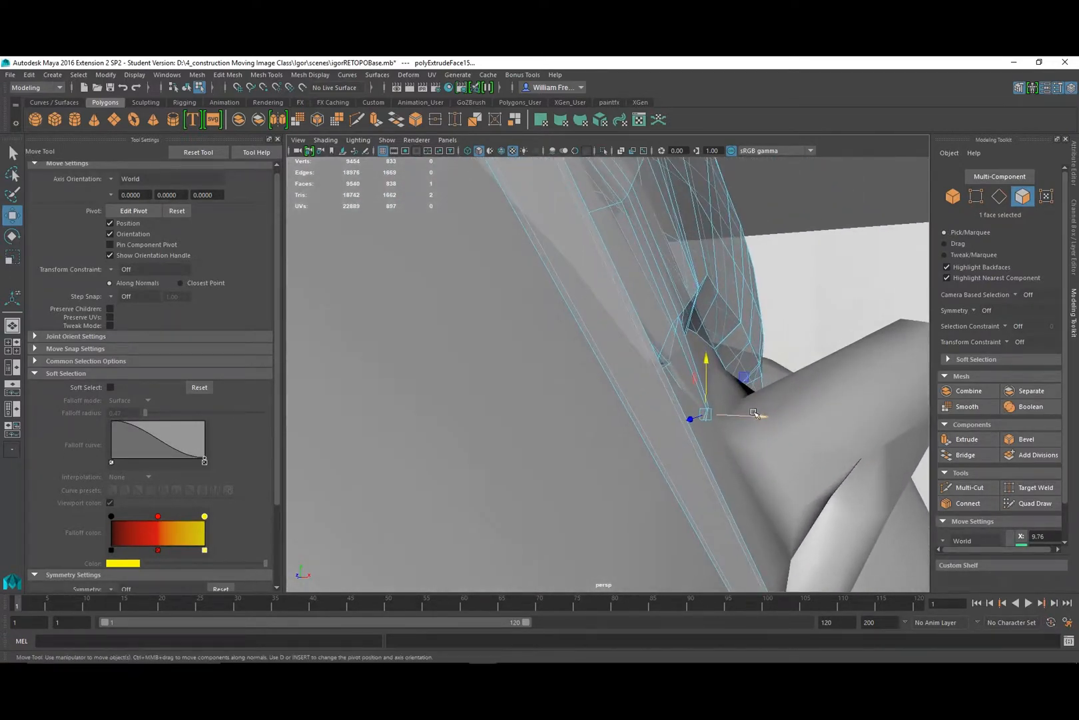
{"action": "mouse_move", "coordinate": [757, 417]}
{"action": "left_mouse_down"}
{"action": "mouse_move", "coordinate": [777, 419]}
{"action": "mouse_move", "coordinate": [771, 435]}
{"action": "left_mouse_up"}
{"action": "key", "text": "e"}
{"action": "key", "text": "w"}
{"action": "left_click_drag", "start_coordinate": [727, 363], "coordinate": [631, 417]}
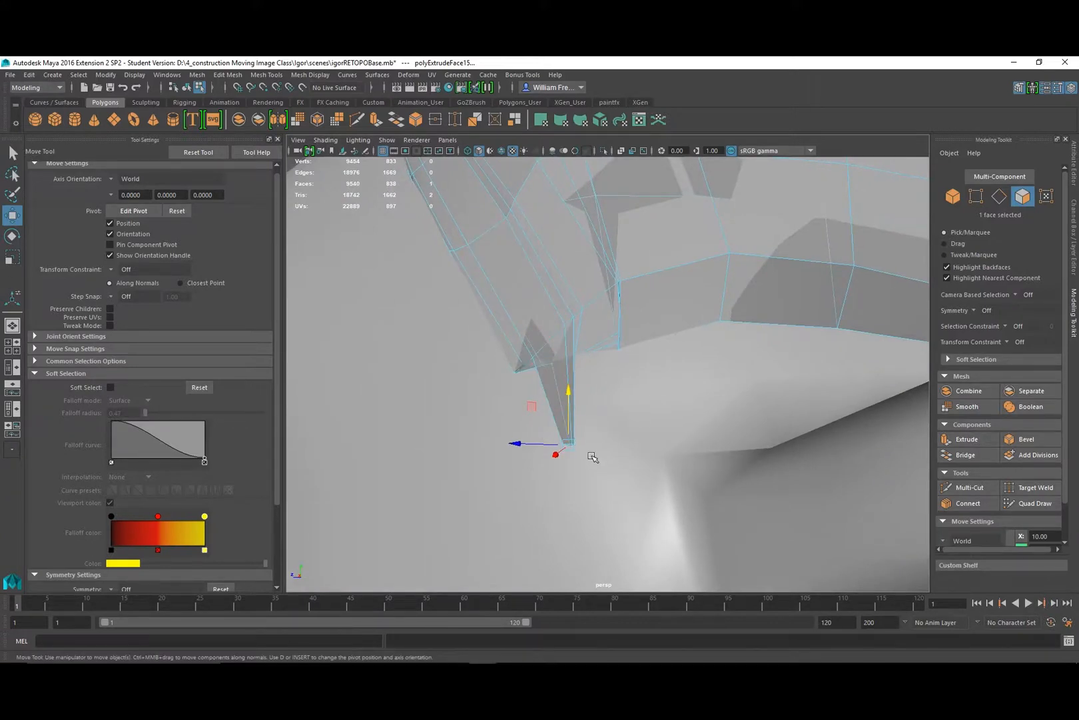
Extrude the temple strand's end face downward about 0.85 units in local Z and scale it down to a thin tip.
{"action": "key", "text": "ctrl+e"}
{"action": "left_click_drag", "start_coordinate": [560, 478], "coordinate": [561, 511]}
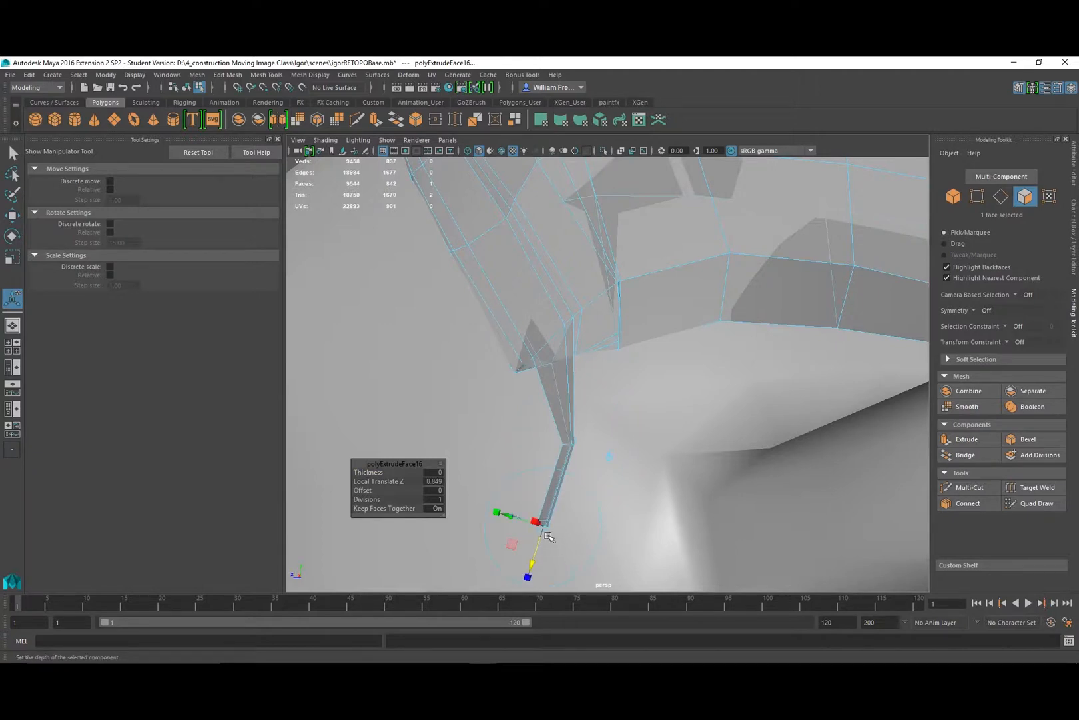
{"action": "key", "text": "r"}
{"action": "left_click_drag", "start_coordinate": [543, 531], "coordinate": [543, 530]}
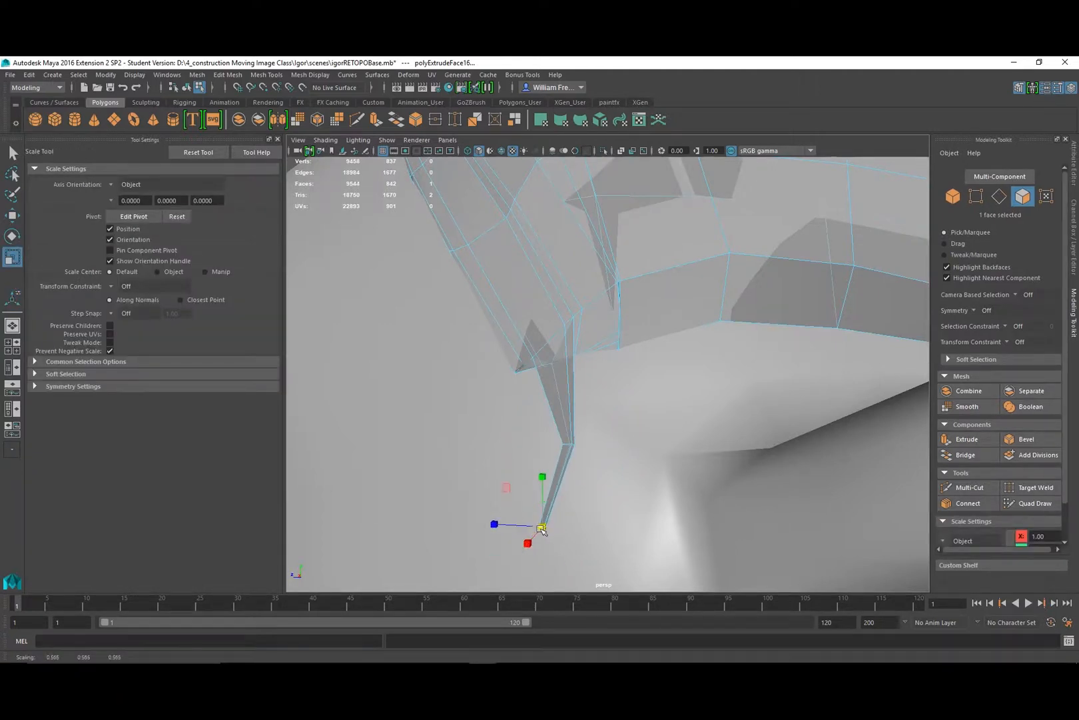
Extrude the small face behind the temple strand outward, narrow its end face, and move it to about X 9.72.
{"action": "left_click", "coordinate": [600, 327]}
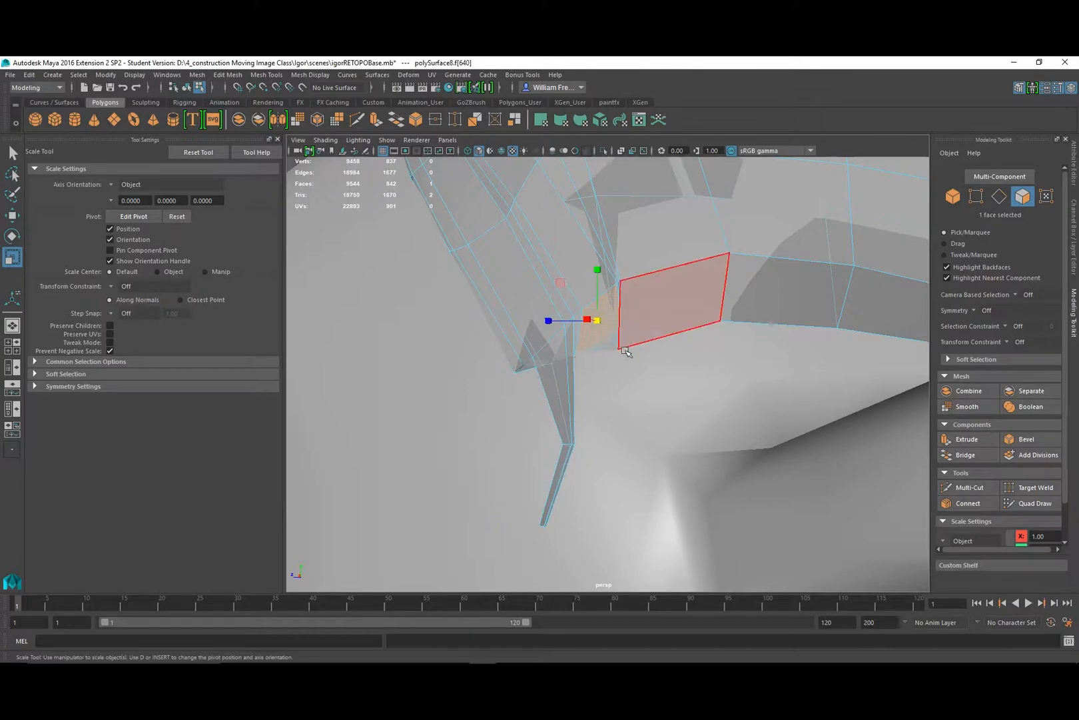
{"action": "key", "text": "ctrl+e"}
{"action": "left_click_drag", "start_coordinate": [591, 335], "coordinate": [784, 411]}
{"action": "key", "text": "e"}
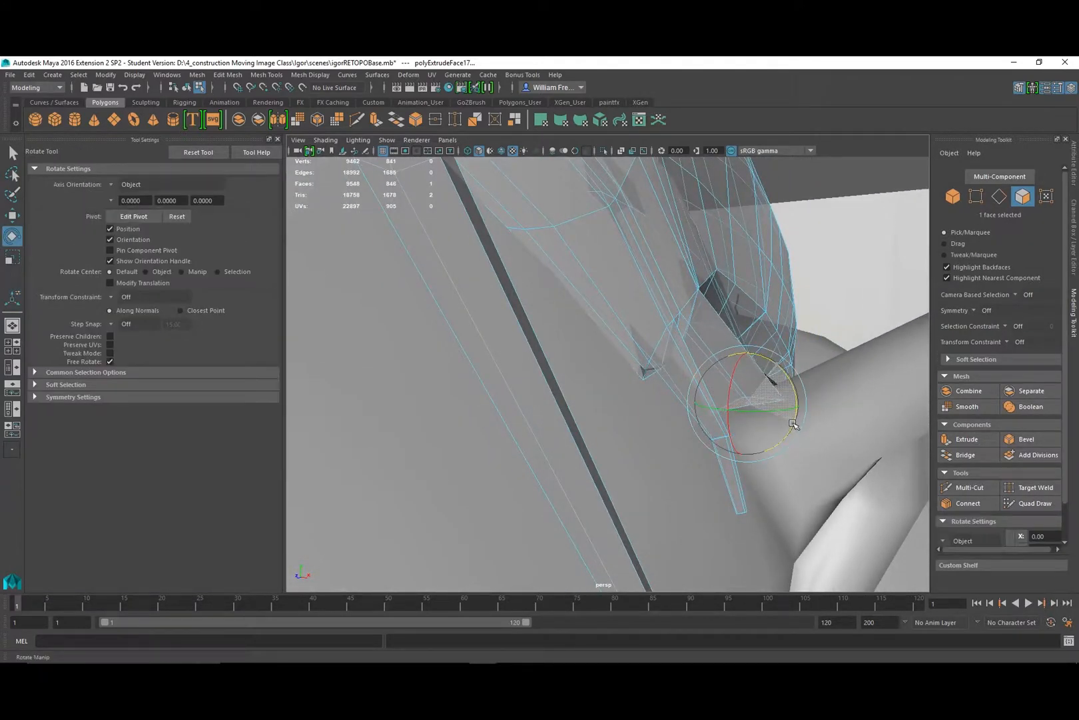
{"action": "key", "text": "r"}
{"action": "left_click_drag", "start_coordinate": [799, 409], "coordinate": [553, 430]}
{"action": "key", "text": "w"}
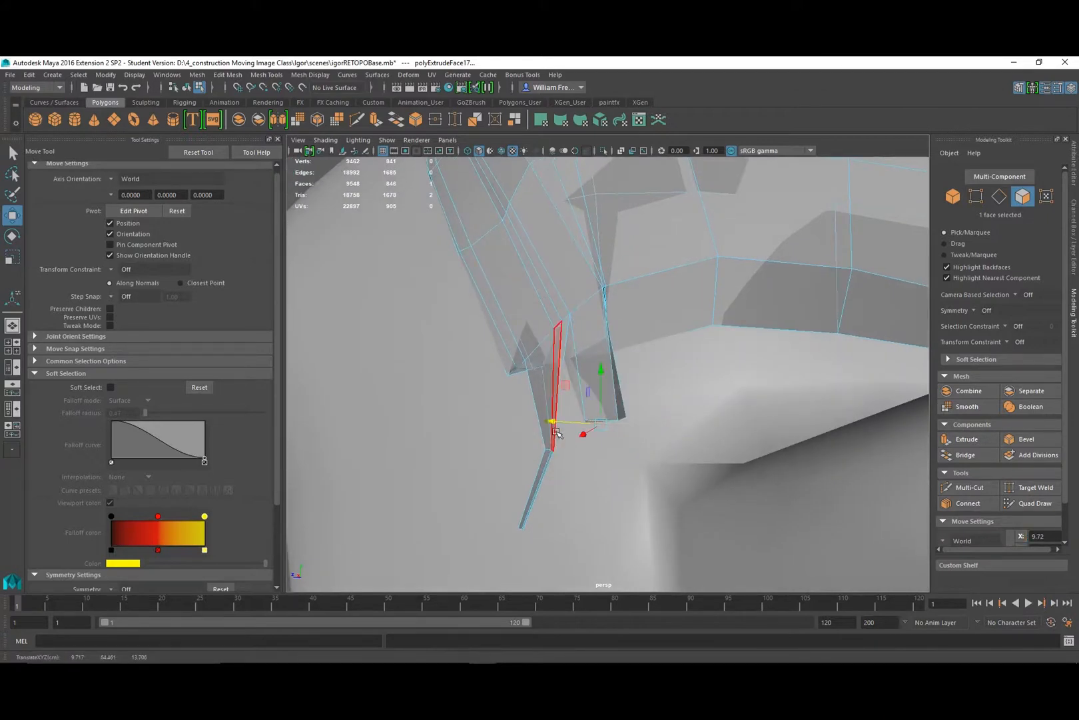
Extrude the second strand's end face downward, scale it to a thin tip, and shift the tip forward.
{"action": "key", "text": "ctrl+e"}
{"action": "left_click_drag", "start_coordinate": [603, 455], "coordinate": [589, 527]}
{"action": "key", "text": "r"}
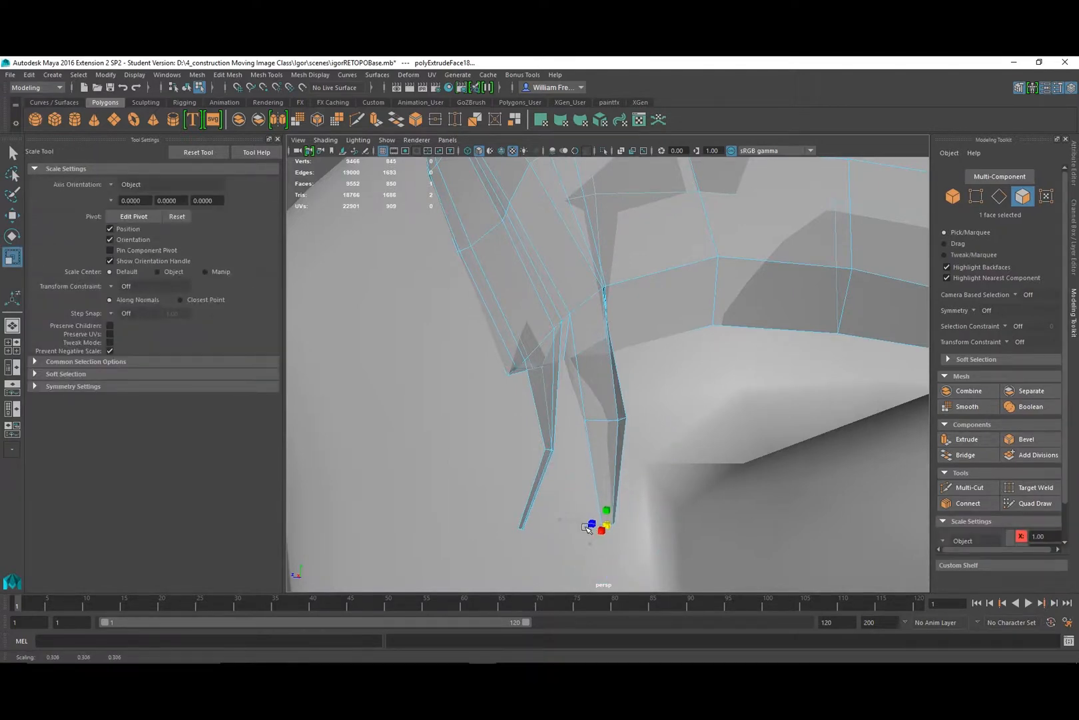
{"action": "key", "text": "w"}
{"action": "left_click_drag", "start_coordinate": [581, 522], "coordinate": [570, 524]}
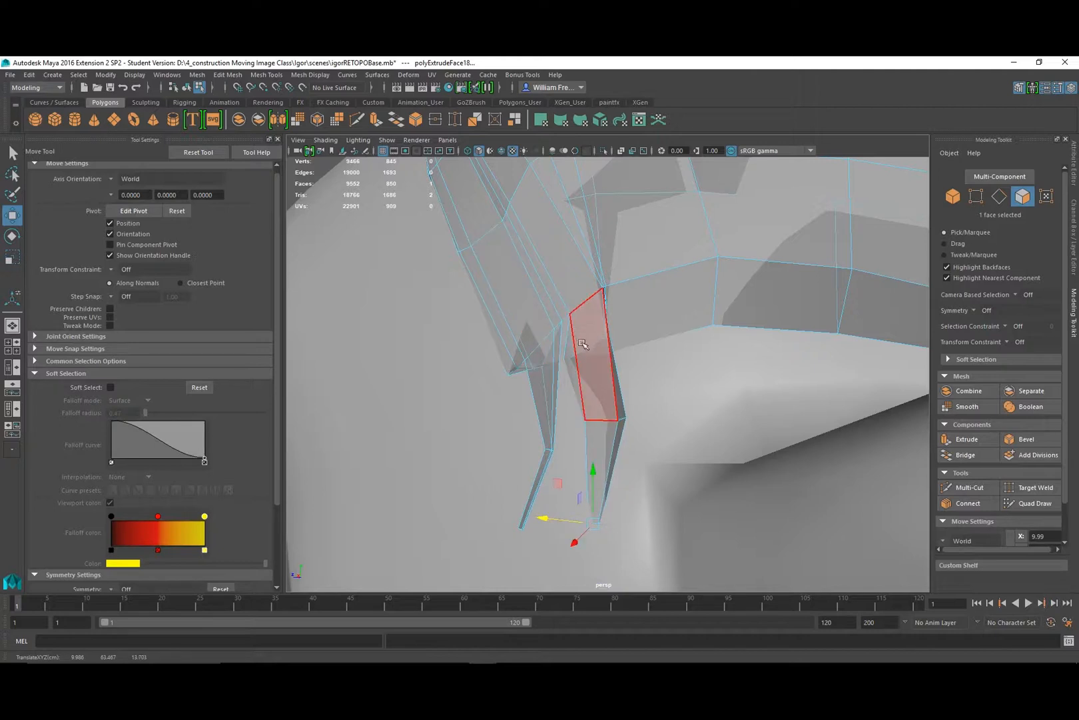
Extrude the small face between the two temple strands about 1.03 units in local Z and pull it downward.
{"action": "left_click", "coordinate": [560, 337]}
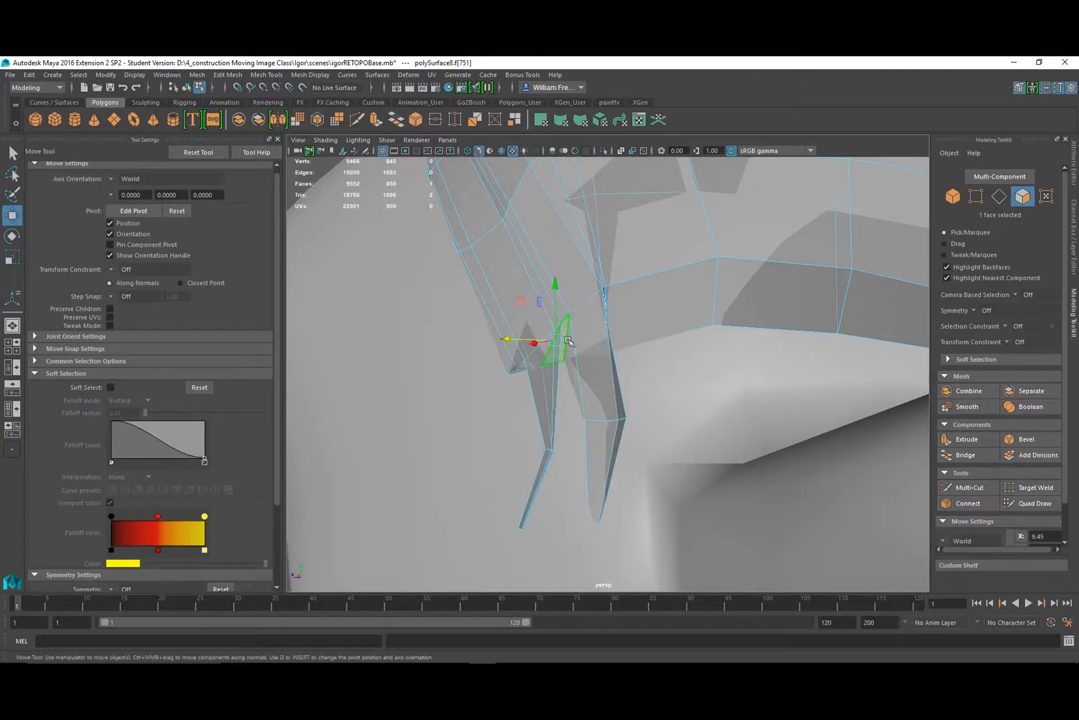
{"action": "key", "text": "ctrl+e"}
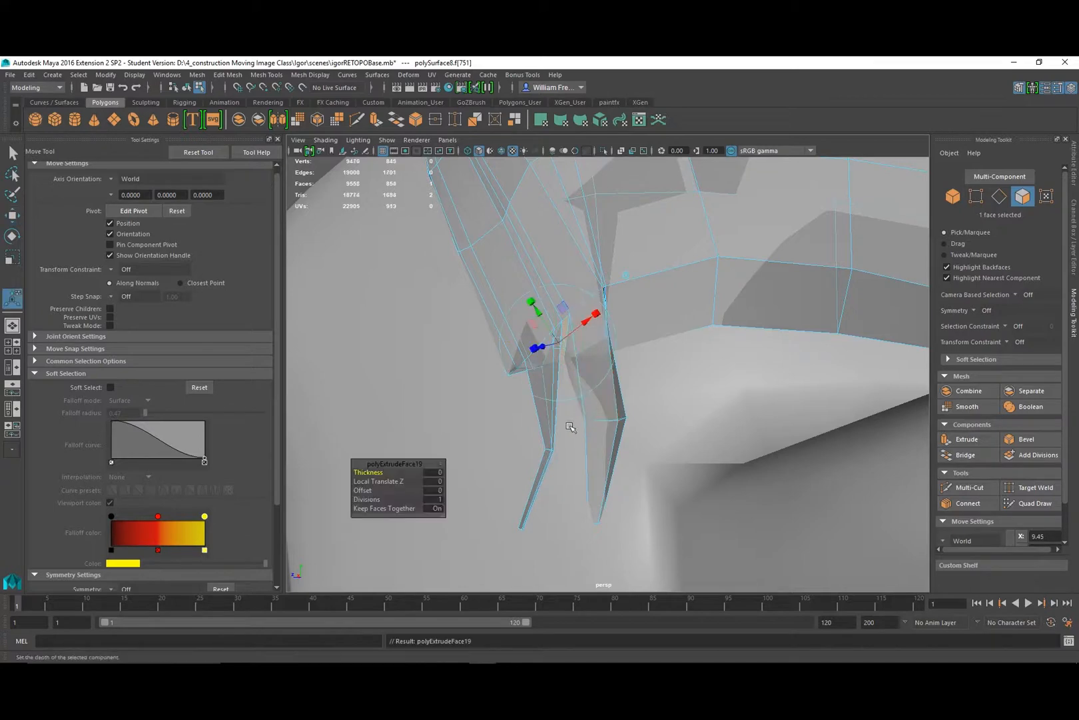
{"action": "left_click_drag", "start_coordinate": [539, 313], "coordinate": [644, 425]}
{"action": "left_click_drag", "start_coordinate": [581, 464], "coordinate": [675, 428]}
{"action": "left_click_drag", "start_coordinate": [685, 483], "coordinate": [771, 488]}
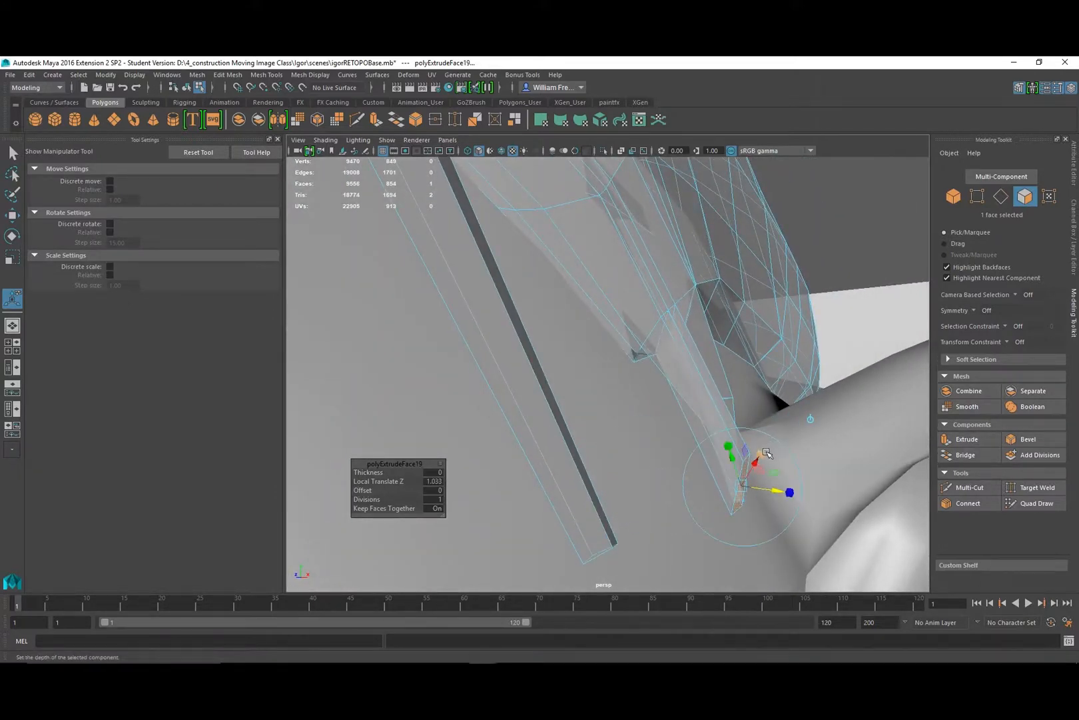
Narrow the middle strand's end face and reposition it between the two neighbouring strands at about X 10.01.
{"action": "key", "text": "e"}
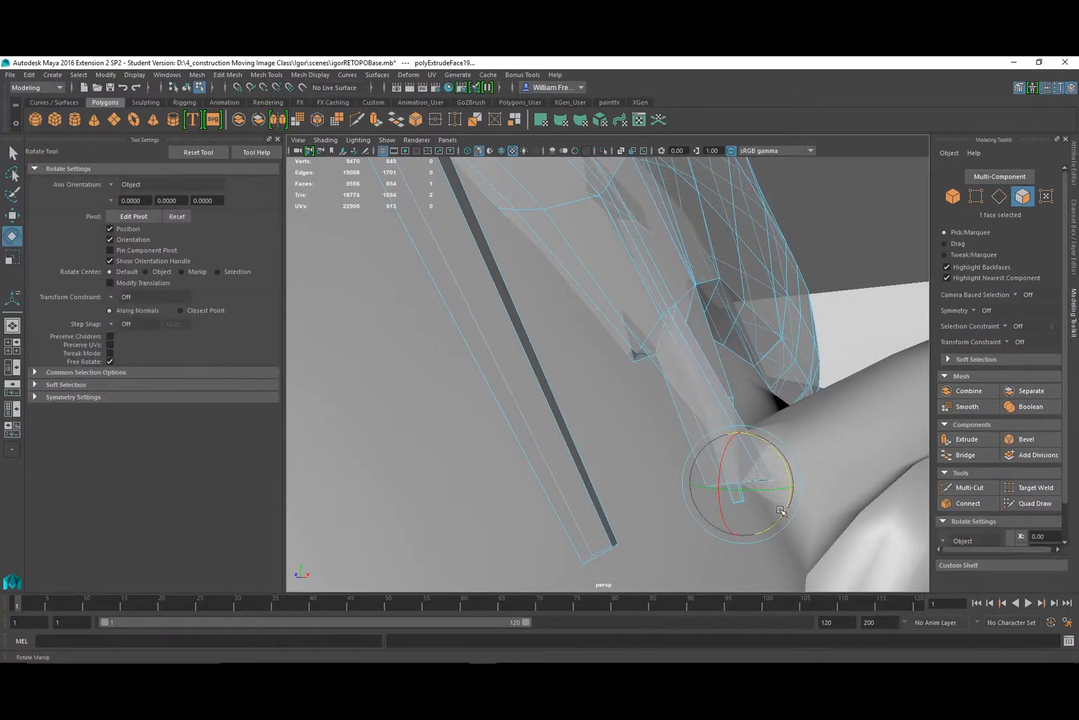
{"action": "key", "text": "r"}
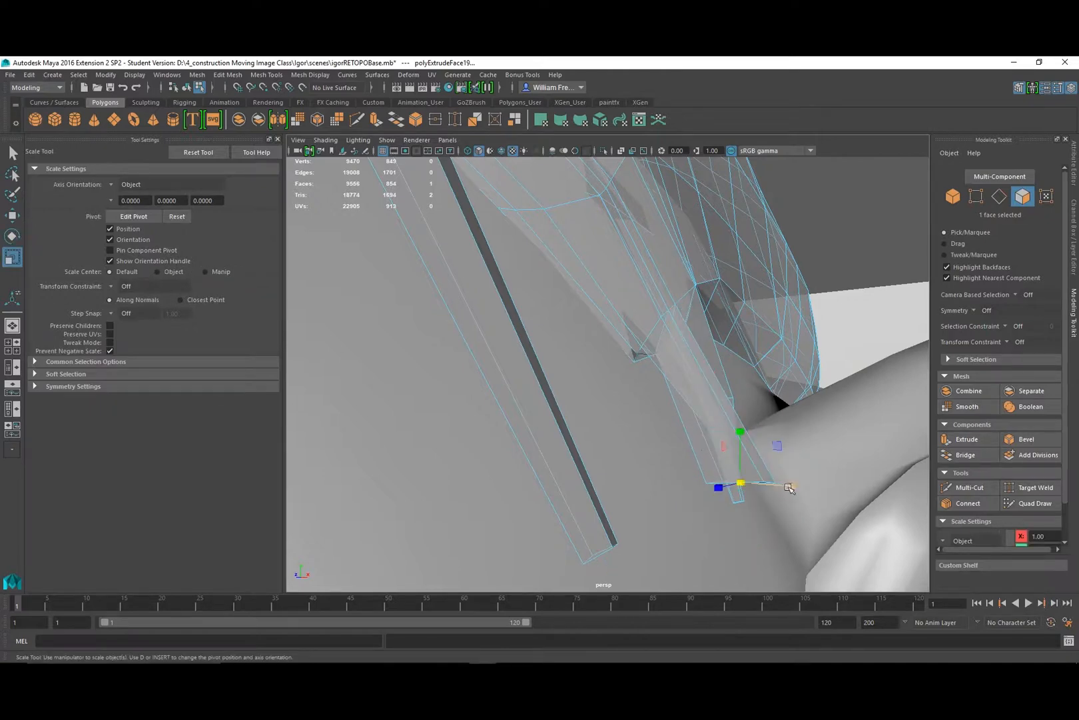
{"action": "left_click_drag", "start_coordinate": [750, 492], "coordinate": [671, 494], "text": "alt"}
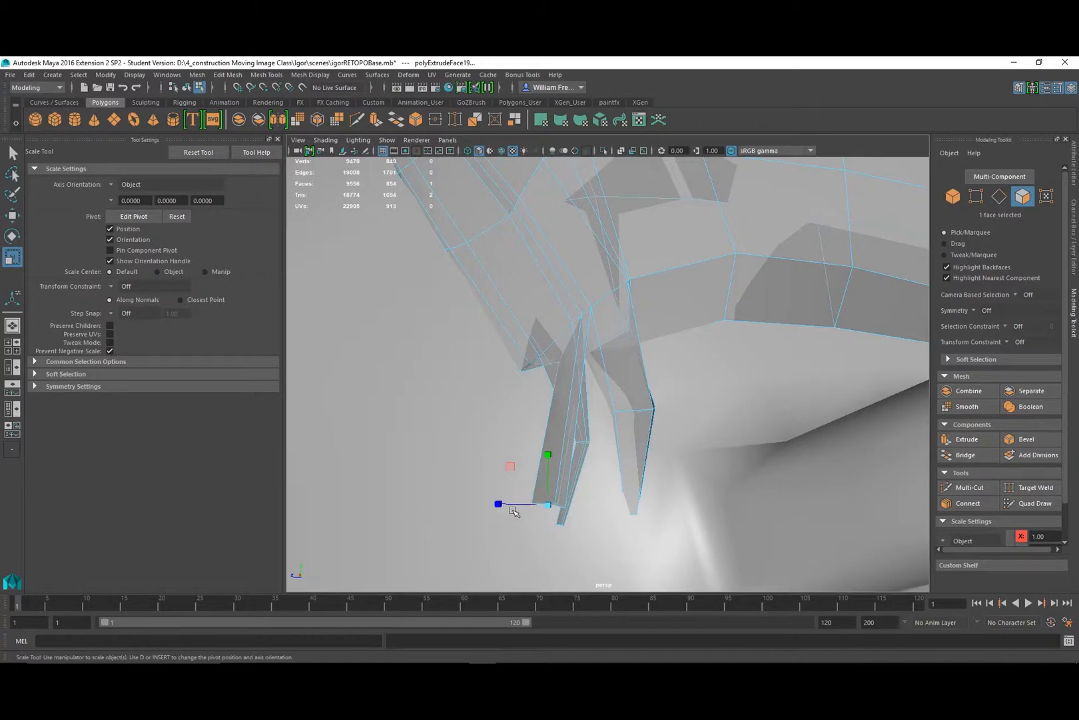
{"action": "key", "text": "w"}
{"action": "left_click_drag", "start_coordinate": [502, 503], "coordinate": [559, 505]}
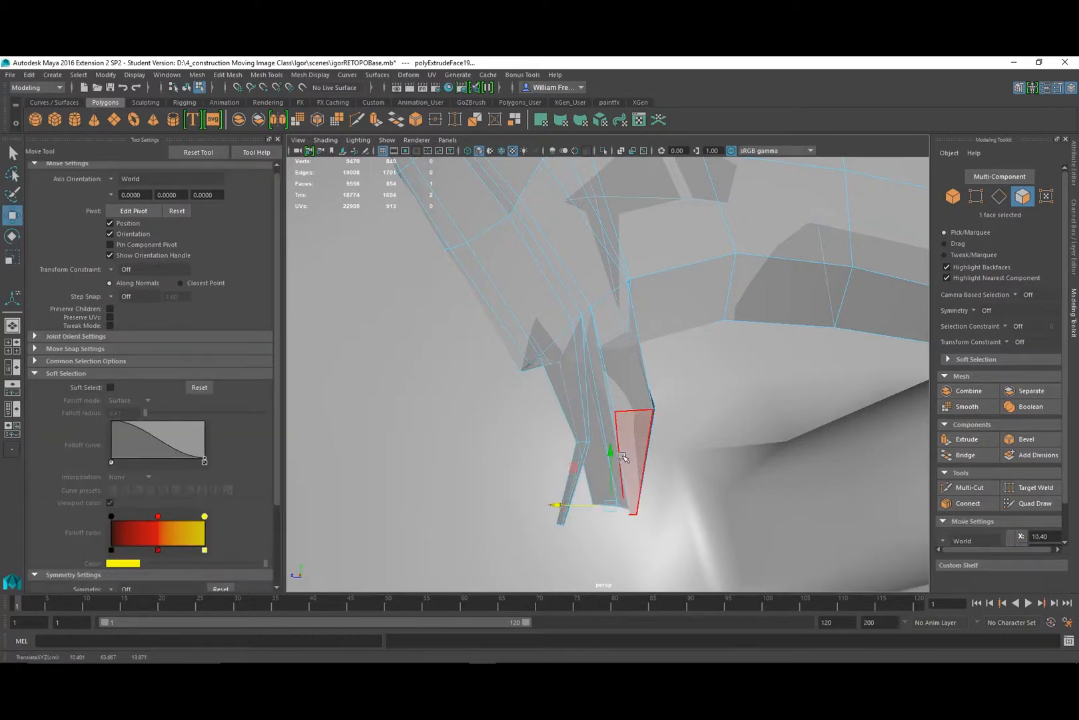
{"action": "left_click_drag", "start_coordinate": [609, 459], "coordinate": [701, 450]}
{"action": "left_click_drag", "start_coordinate": [811, 469], "coordinate": [613, 466]}
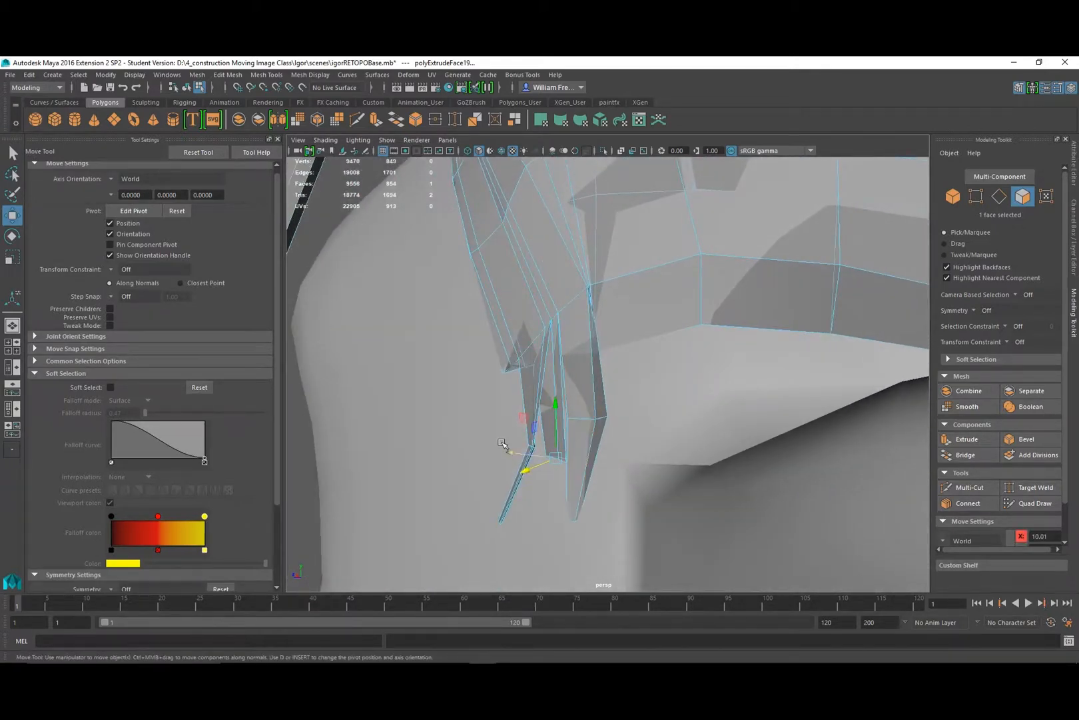
Extrude the middle strand's end face downward and scale it down to a pointed tip.
{"action": "left_click_drag", "start_coordinate": [506, 446], "coordinate": [504, 404], "text": "alt"}
{"action": "right_click_drag", "start_coordinate": [492, 341], "coordinate": [555, 434], "text": "alt"}
{"action": "mouse_move", "coordinate": [554, 433]}
{"action": "left_mouse_down", "text": "alt"}
{"action": "mouse_move", "coordinate": [537, 419]}
{"action": "mouse_move", "coordinate": [568, 420]}
{"action": "mouse_move", "coordinate": [558, 448]}
{"action": "left_mouse_up", "text": "alt"}
{"action": "key", "text": "ctrl+e"}
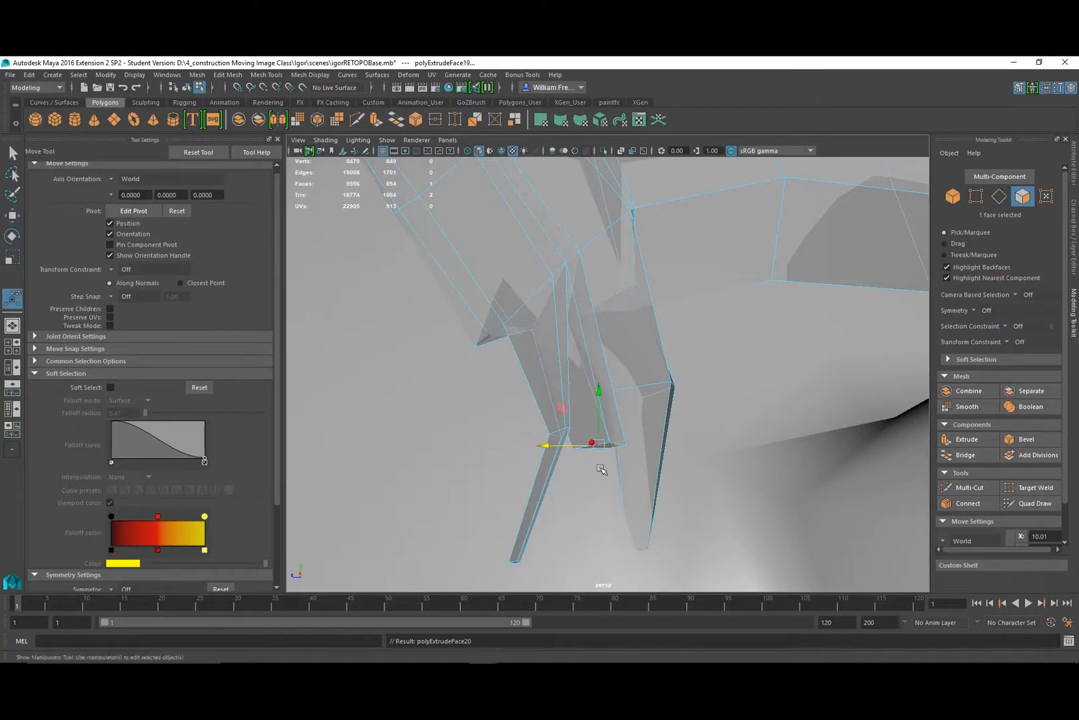
{"action": "left_click_drag", "start_coordinate": [596, 490], "coordinate": [580, 535]}
{"action": "key", "text": "r"}
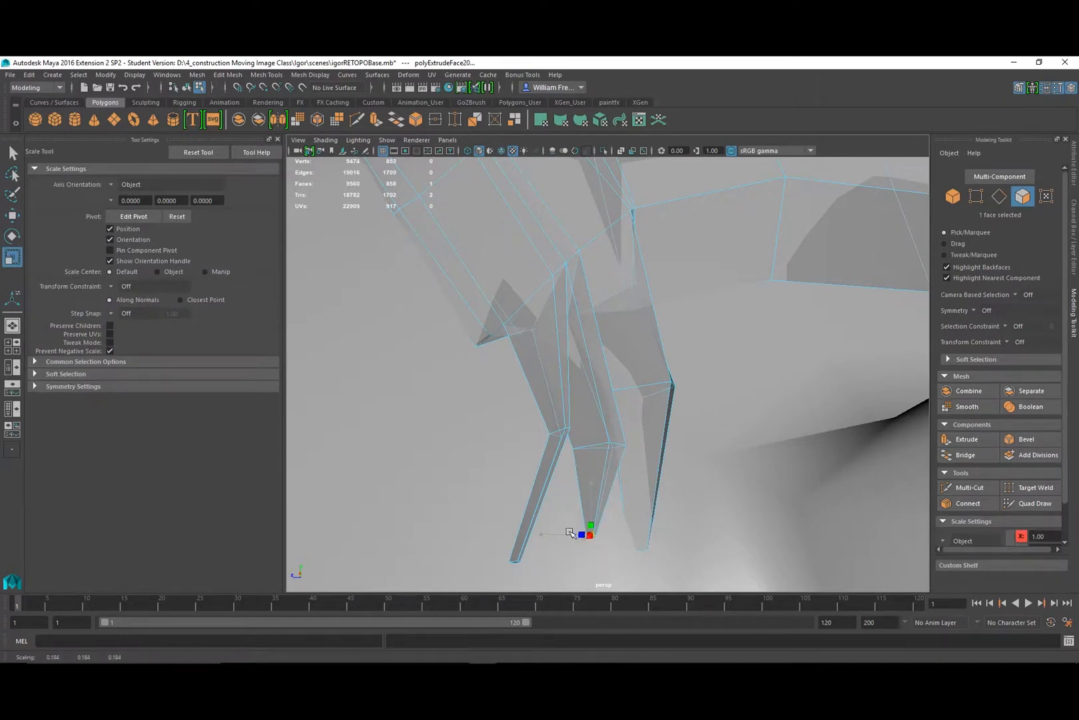
Extrude the small face at the hair's front lower corner about -0.52 units in local Z and pull it downward.
{"action": "left_click", "coordinate": [609, 448]}
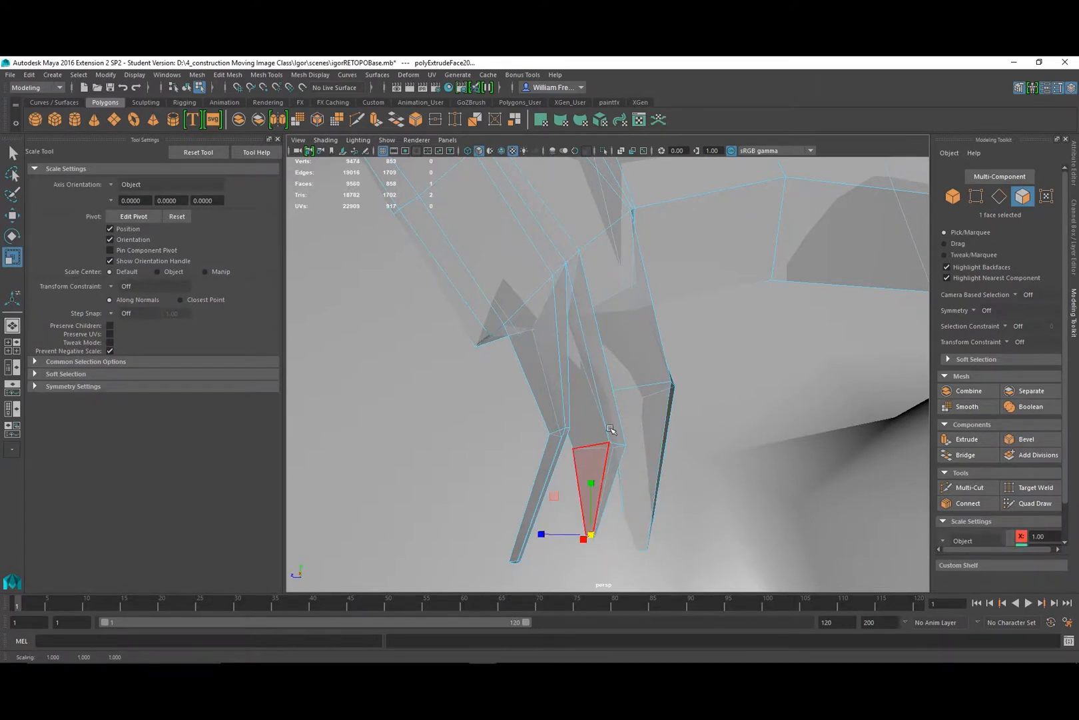
{"action": "left_click_drag", "start_coordinate": [612, 431], "coordinate": [669, 346], "text": "alt"}
{"action": "left_click", "coordinate": [596, 329]}
{"action": "left_click_drag", "start_coordinate": [642, 246], "coordinate": [700, 382], "text": "alt"}
{"action": "left_click", "coordinate": [634, 341]}
{"action": "right_click_drag", "start_coordinate": [746, 389], "coordinate": [711, 353], "text": "alt"}
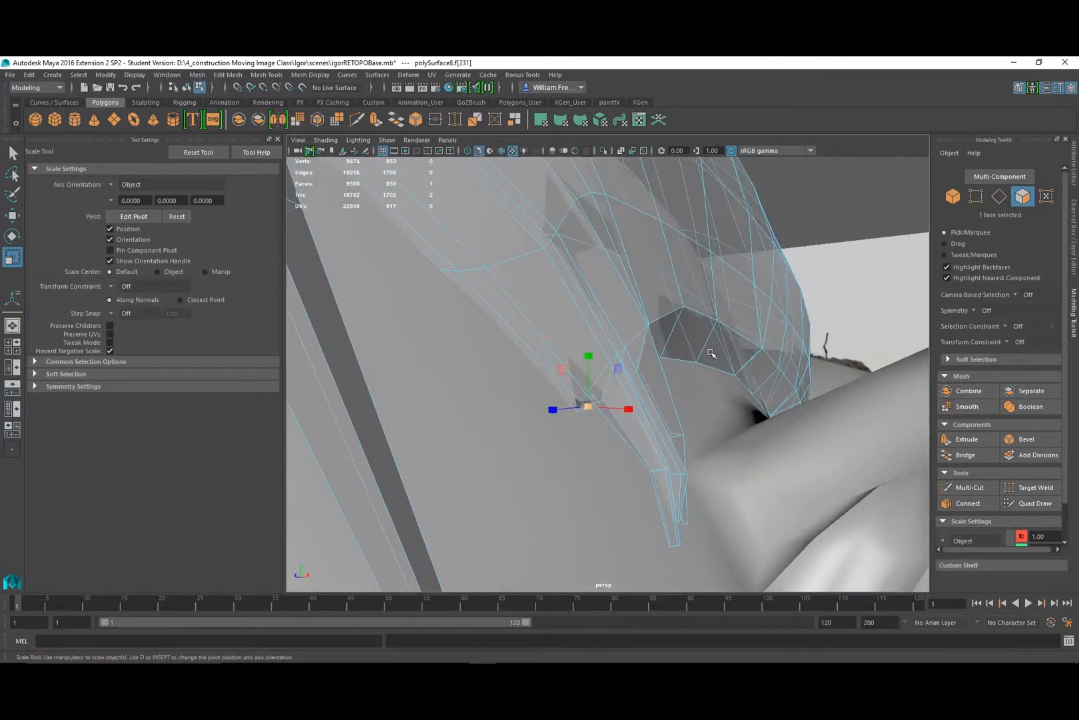
{"action": "key", "text": "ctrl+e"}
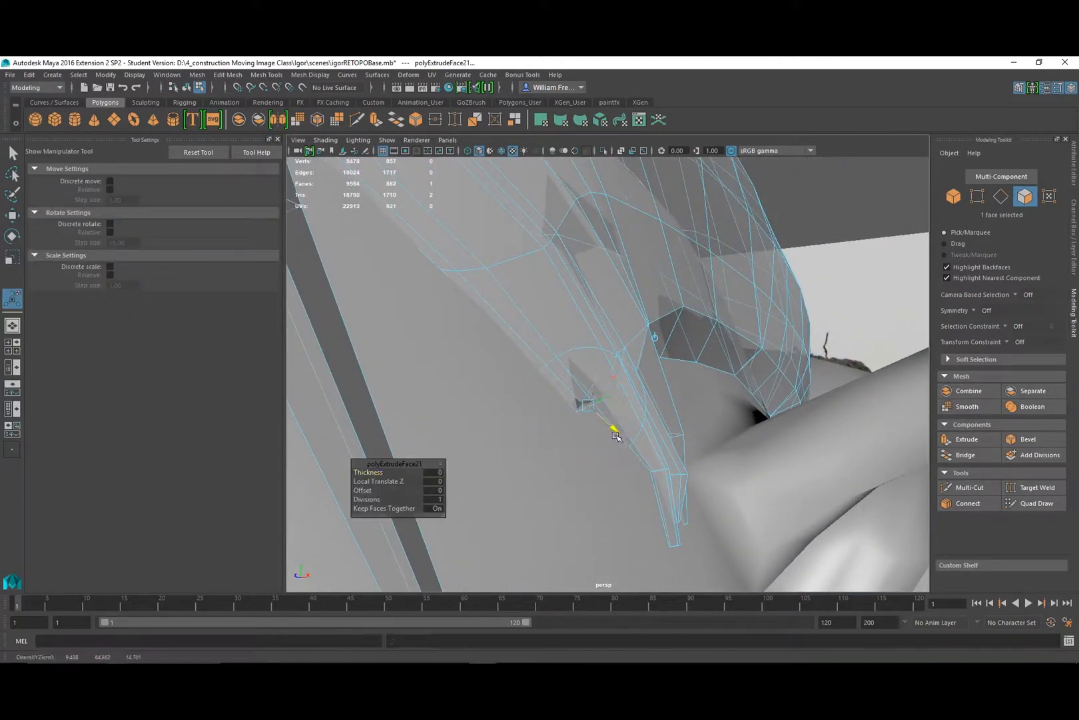
{"action": "left_click_drag", "start_coordinate": [615, 436], "coordinate": [652, 478]}
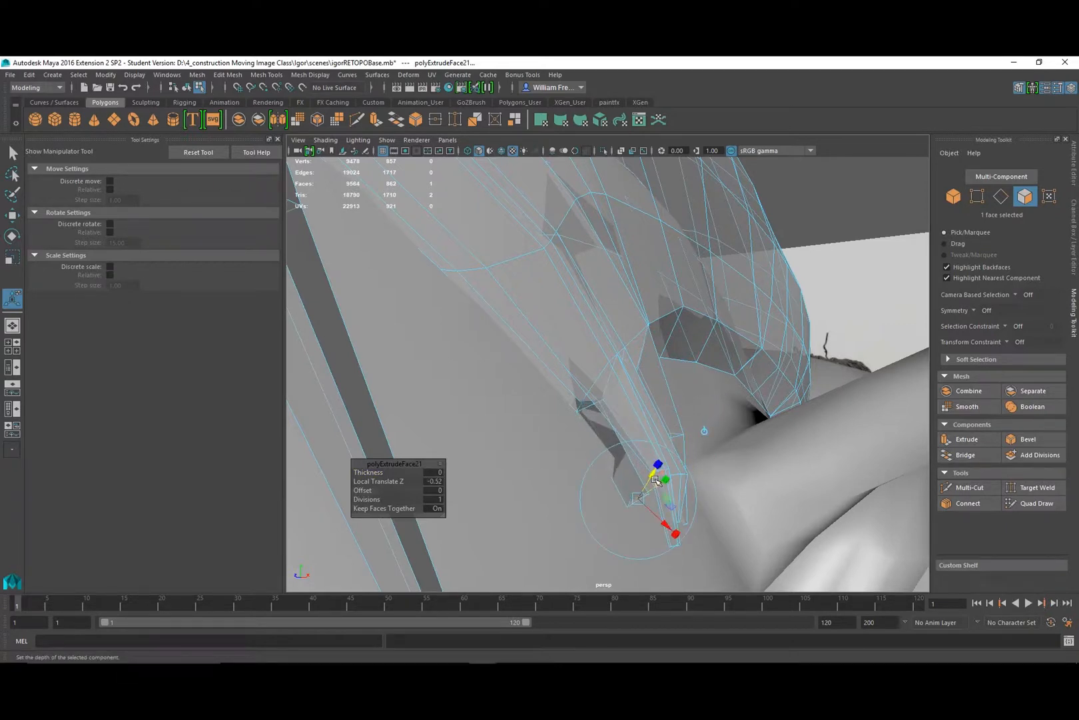
Pull the front strand's end face closer to the other strands, at about -0.165 in local Z, and narrow it.
{"action": "left_click_drag", "start_coordinate": [660, 524], "coordinate": [642, 506]}
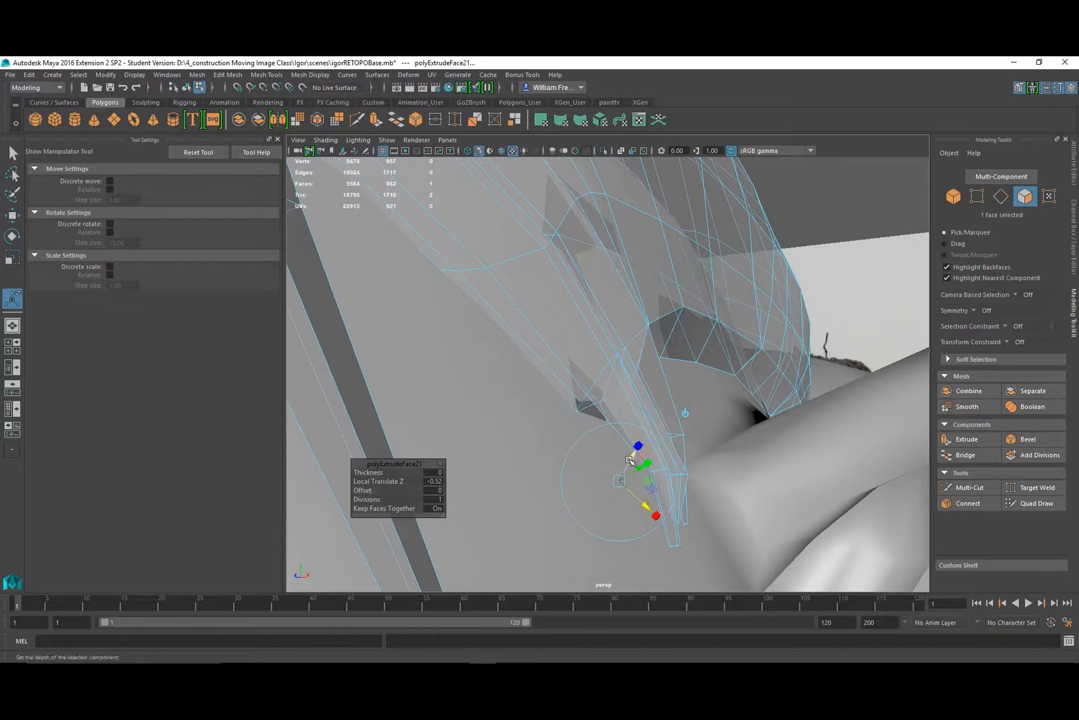
{"action": "left_click_drag", "start_coordinate": [634, 458], "coordinate": [645, 442]}
{"action": "left_click_drag", "start_coordinate": [641, 450], "coordinate": [617, 475], "text": "alt"}
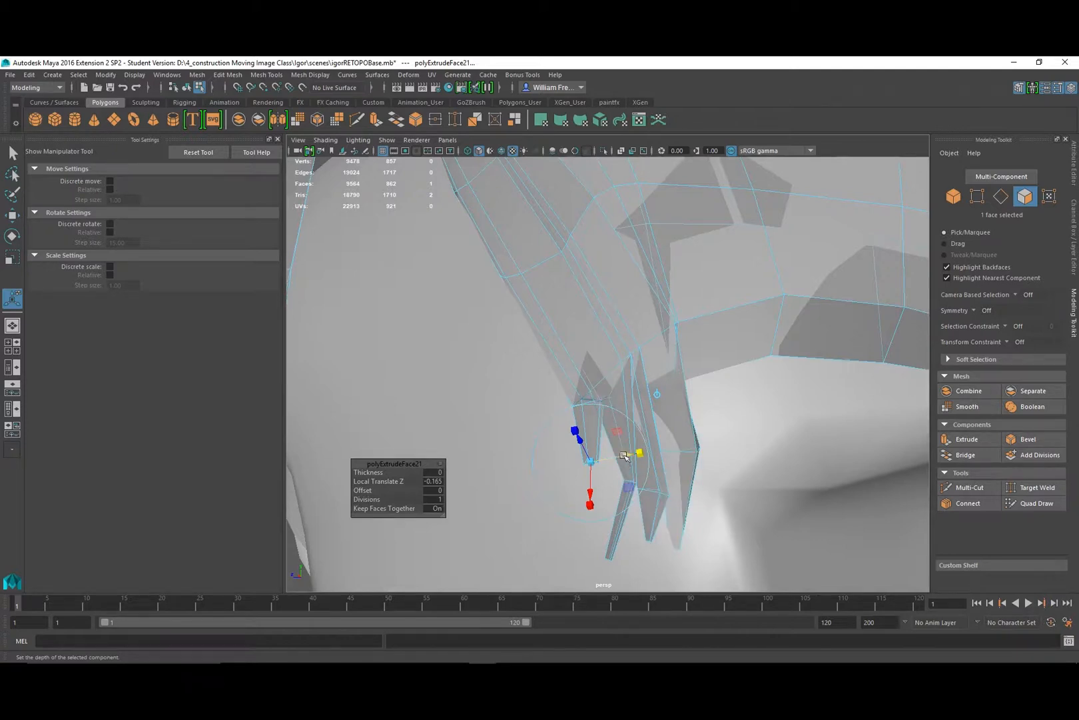
{"action": "left_click_drag", "start_coordinate": [624, 456], "coordinate": [596, 533]}
Extrude the front strand's end face again and pull it downward to form the strand's tip.
{"action": "key", "text": "ctrl+e"}
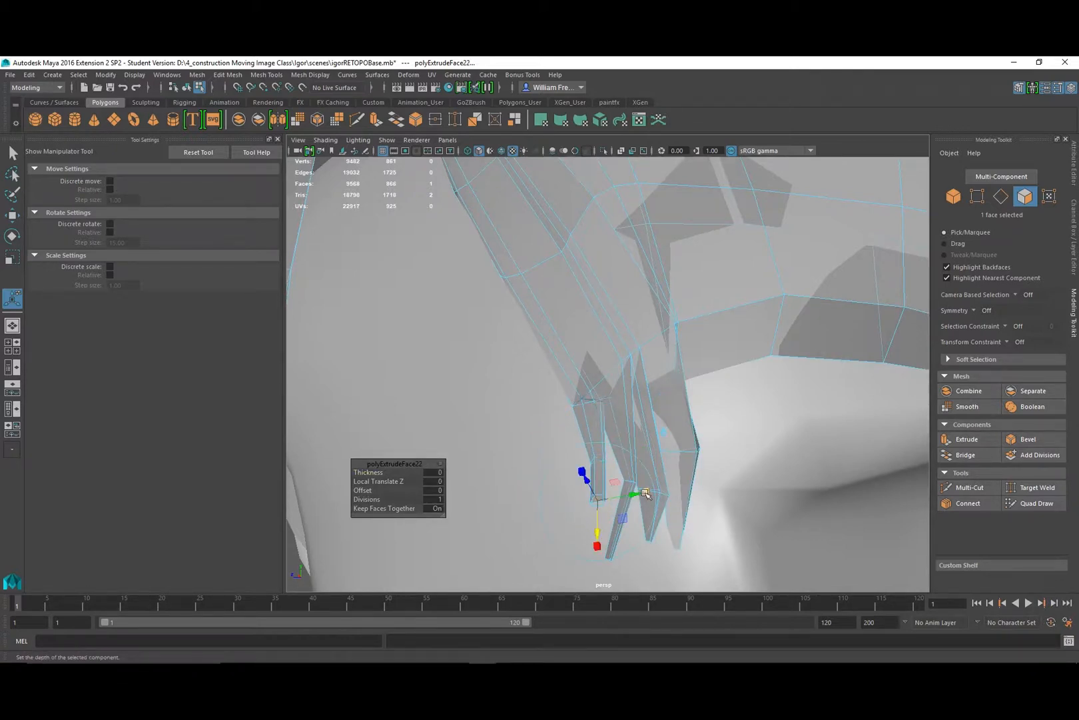
{"action": "left_click_drag", "start_coordinate": [643, 494], "coordinate": [701, 510], "text": "alt"}
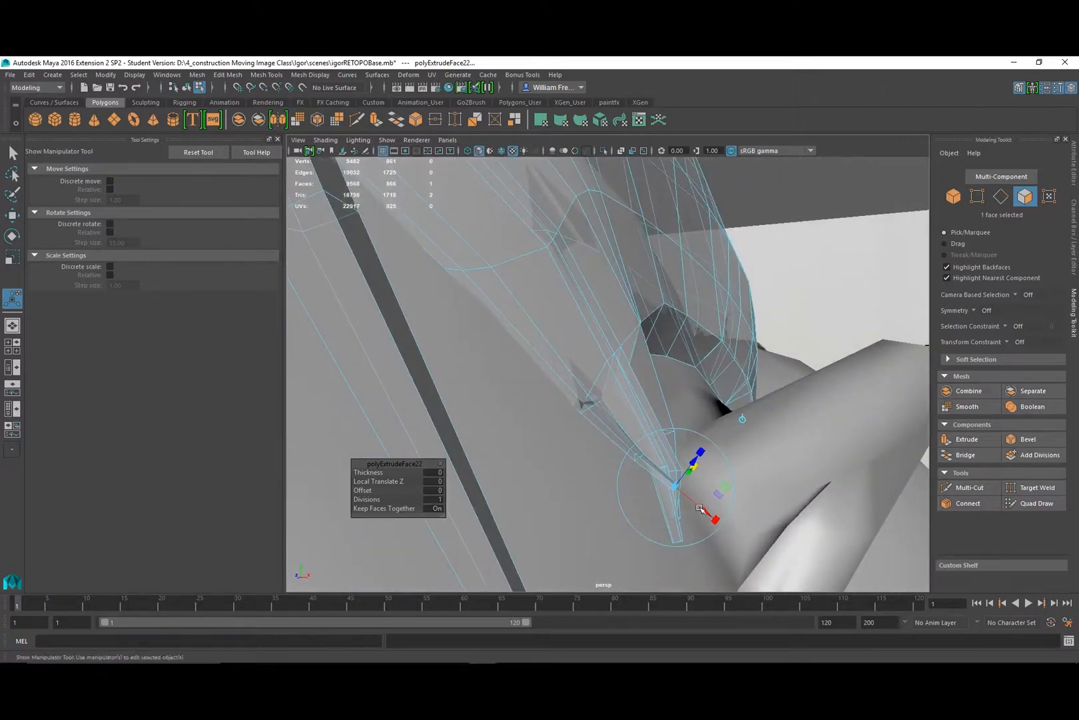
{"action": "left_click_drag", "start_coordinate": [691, 461], "coordinate": [583, 511]}
Switch to vertex editing and move the vertex at the base of the front strand up and forward.
{"action": "left_click_drag", "start_coordinate": [577, 510], "coordinate": [603, 346], "text": "alt"}
{"action": "right_click_drag", "start_coordinate": [604, 339], "coordinate": [549, 339]}
{"action": "left_click", "coordinate": [583, 400]}
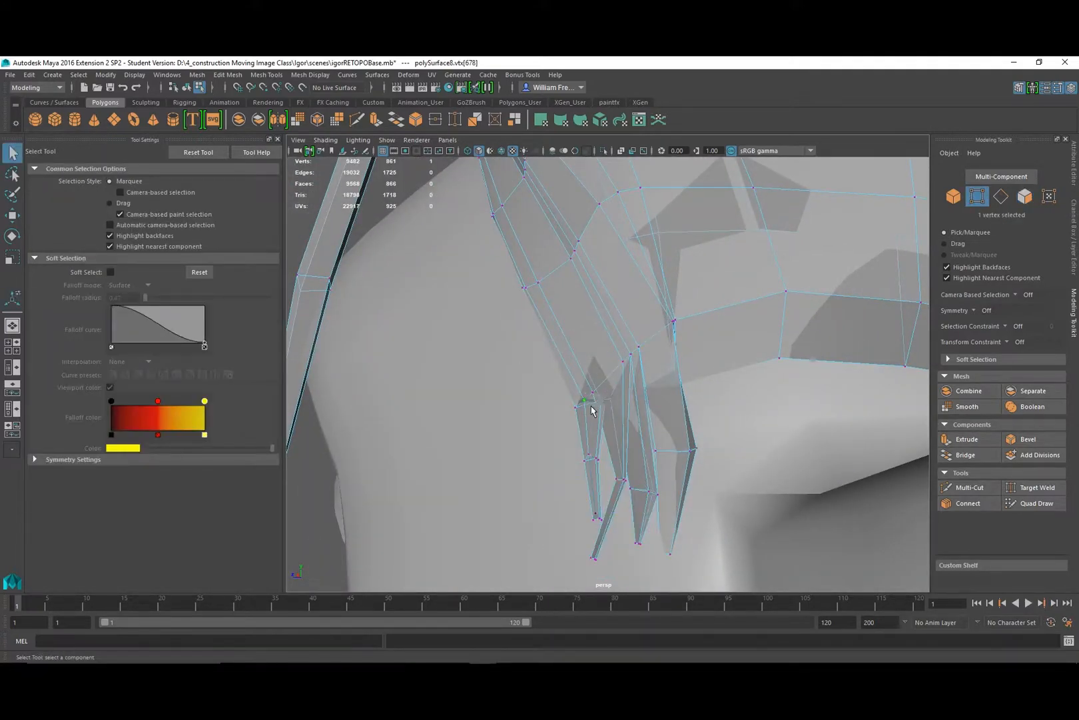
{"action": "key", "text": "w"}
{"action": "left_click_drag", "start_coordinate": [582, 353], "coordinate": [581, 343]}
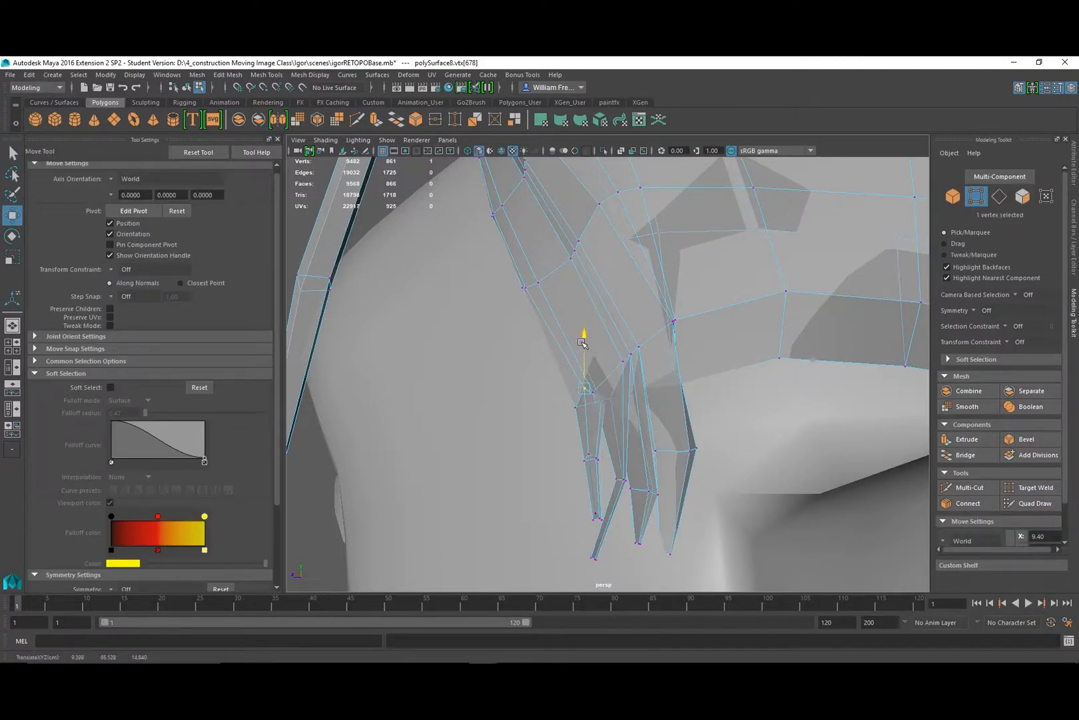
{"action": "left_click_drag", "start_coordinate": [551, 387], "coordinate": [543, 390]}
{"action": "left_click_drag", "start_coordinate": [607, 405], "coordinate": [579, 372], "text": "alt"}
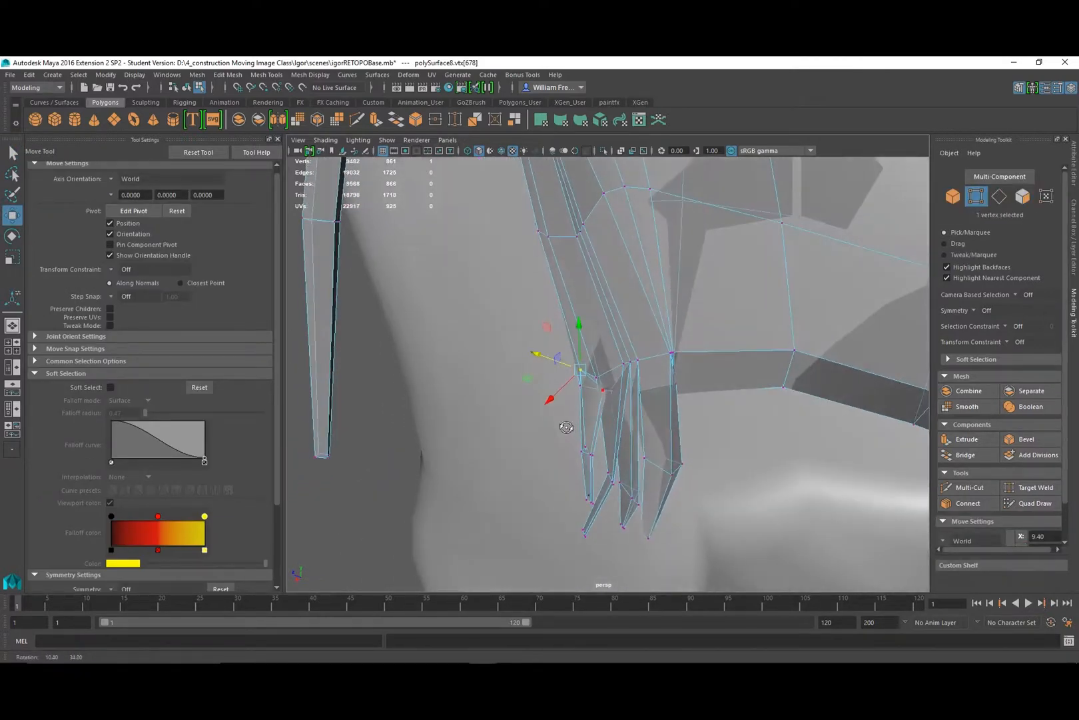
{"action": "left_click_drag", "start_coordinate": [578, 327], "coordinate": [625, 421]}
Raise the base vertex between the front and neighbouring strands and shift it along X to smooth the strand roots.
{"action": "left_click", "coordinate": [576, 417]}
{"action": "left_click", "coordinate": [602, 360]}
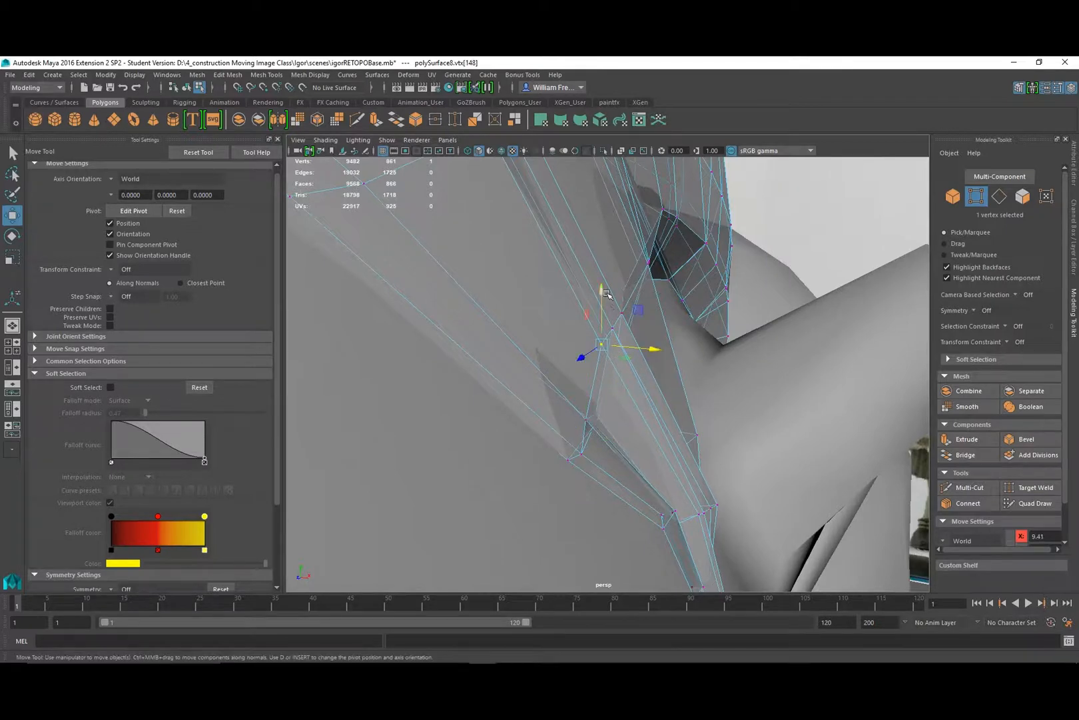
{"action": "left_click_drag", "start_coordinate": [627, 336], "coordinate": [555, 366], "text": "alt"}
{"action": "left_click_drag", "start_coordinate": [555, 365], "coordinate": [545, 299], "text": "alt"}
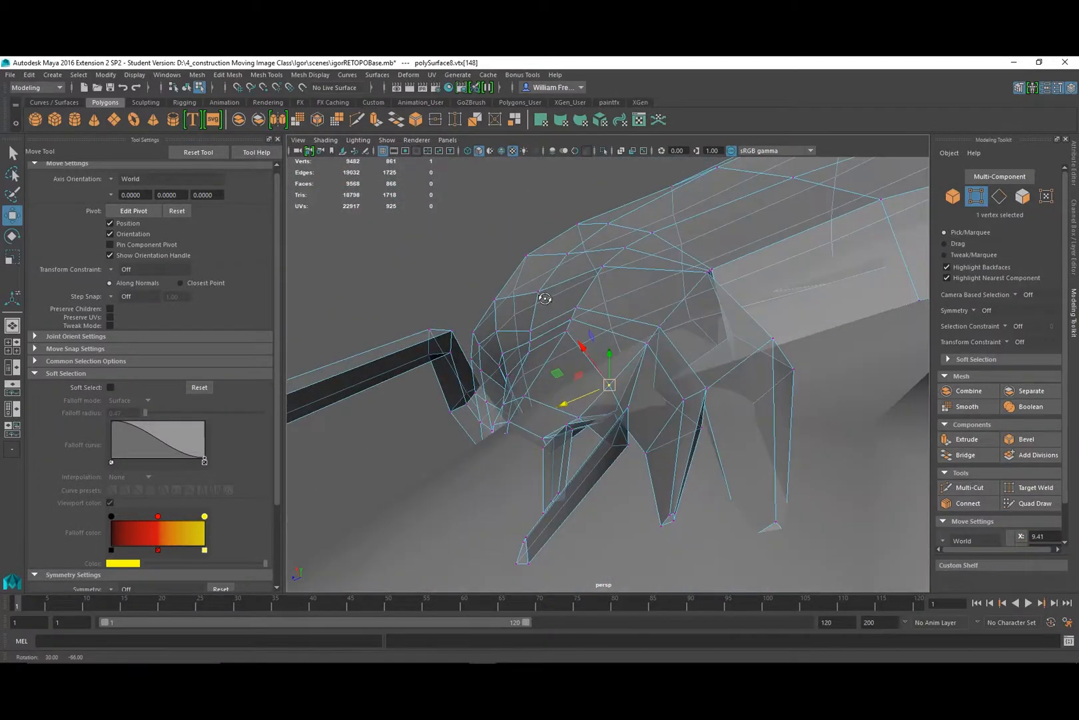
{"action": "left_click_drag", "start_coordinate": [597, 363], "coordinate": [575, 351]}
{"action": "left_click_drag", "start_coordinate": [623, 440], "coordinate": [618, 466], "text": "alt"}
Move single vertices at the bends of two temple strands along Z to refine their thickness.
{"action": "left_click", "coordinate": [655, 453]}
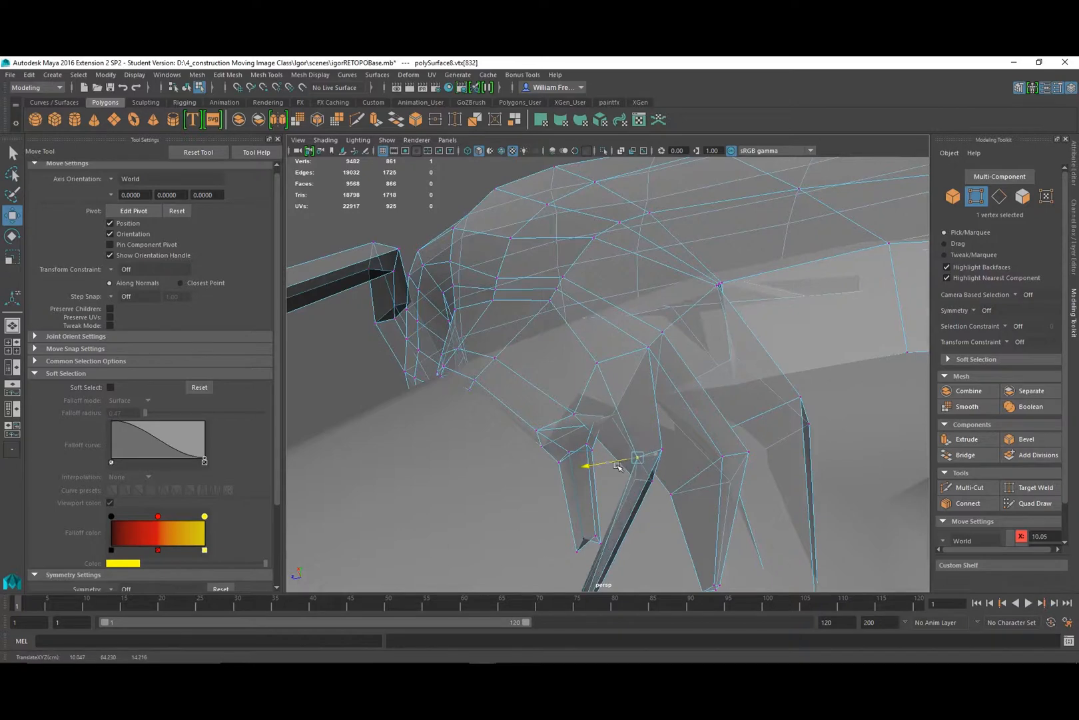
{"action": "left_click", "coordinate": [724, 457]}
{"action": "mouse_move", "coordinate": [696, 460]}
{"action": "left_mouse_down"}
{"action": "mouse_move", "coordinate": [680, 464]}
{"action": "mouse_move", "coordinate": [705, 462]}
{"action": "left_mouse_up"}
{"action": "left_click_drag", "start_coordinate": [701, 512], "coordinate": [670, 521], "text": "alt"}
Select the two rear strand tip vertices in wireframe display, return to shaded display, and move them to about X 10.06.
{"action": "key", "text": "4"}
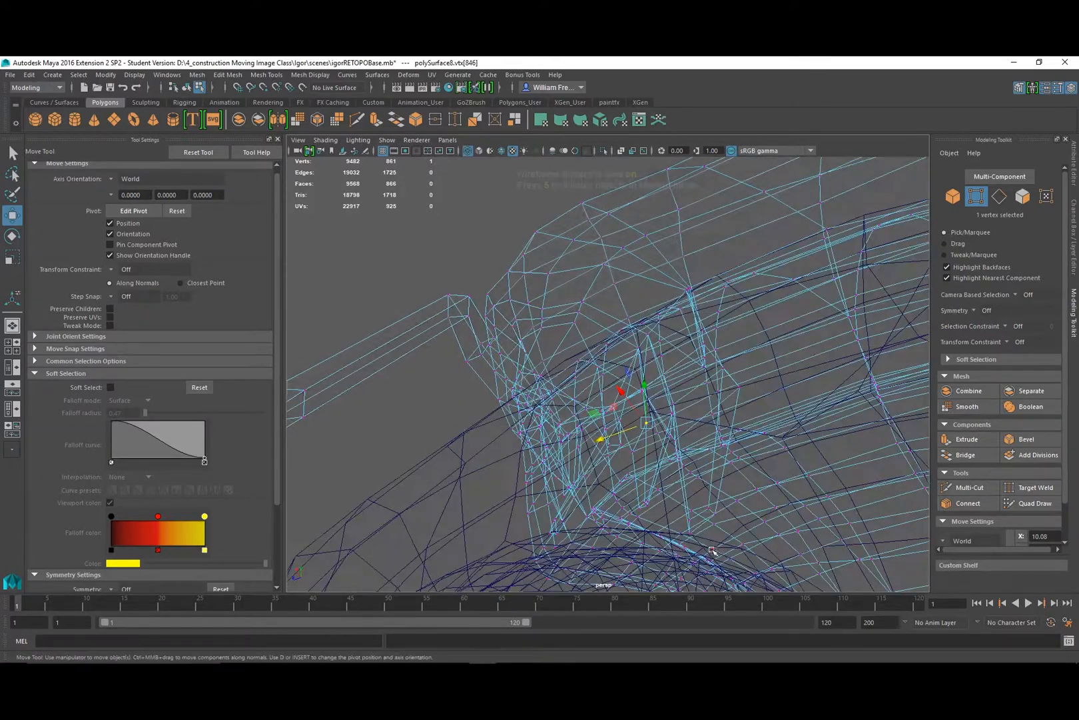
{"action": "left_click", "coordinate": [689, 520]}
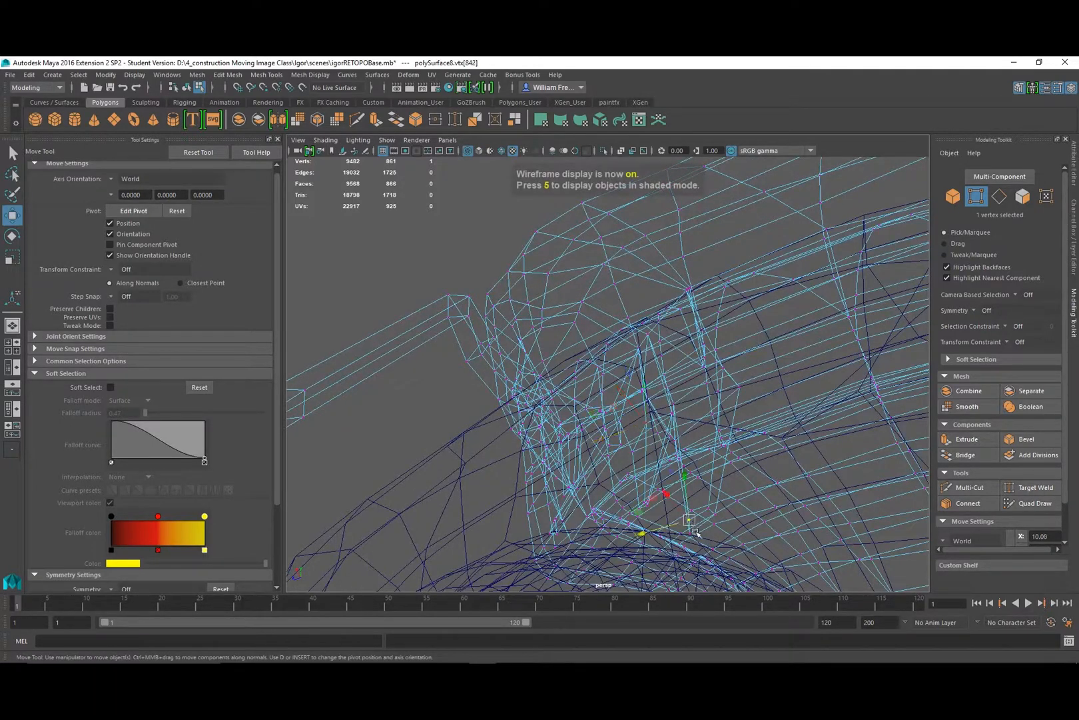
{"action": "left_click", "coordinate": [698, 534], "text": "shift"}
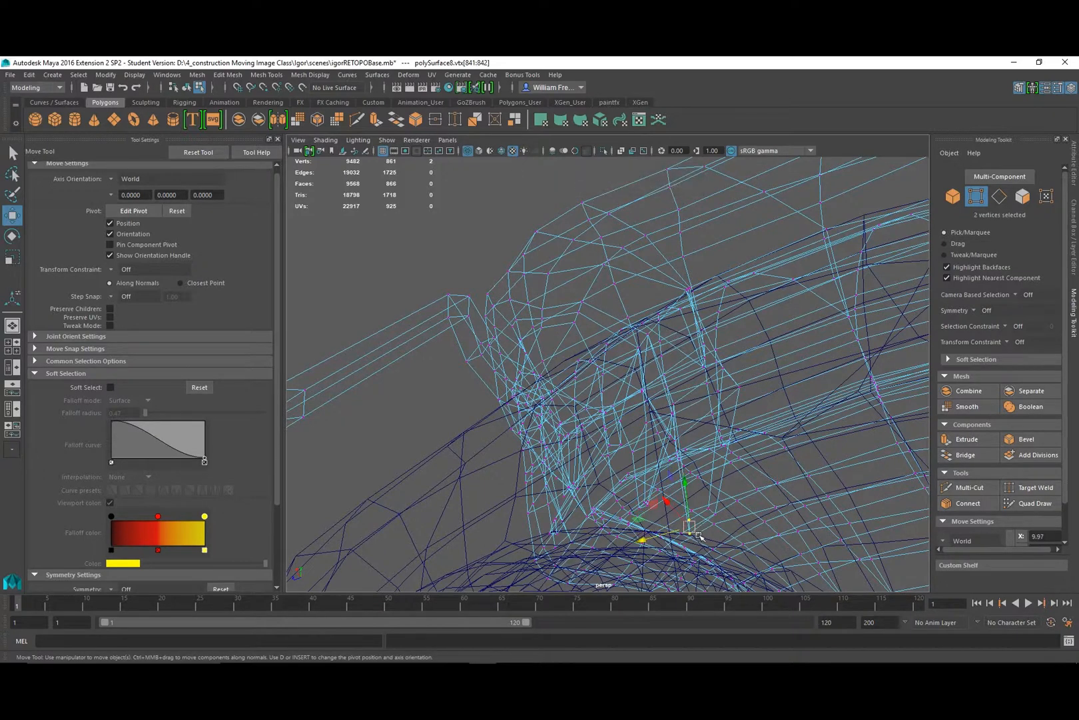
{"action": "key", "text": "5"}
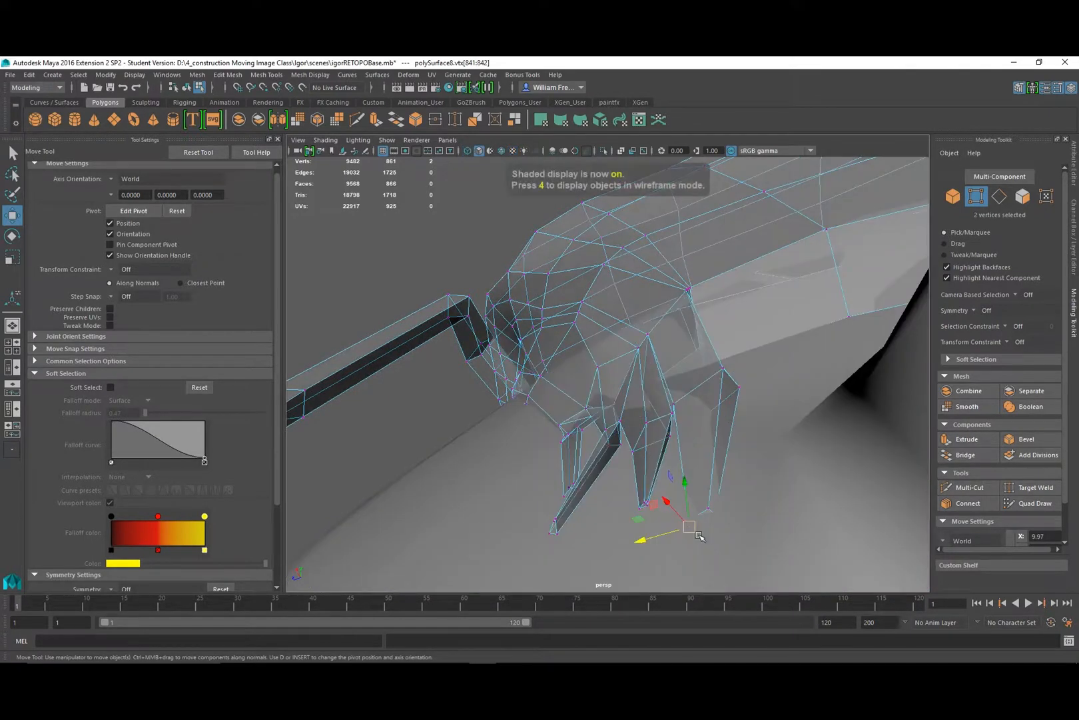
{"action": "left_click", "coordinate": [673, 506]}
{"action": "mouse_move", "coordinate": [672, 509]}
{"action": "left_mouse_down"}
{"action": "mouse_move", "coordinate": [660, 498]}
{"action": "mouse_move", "coordinate": [718, 502]}
{"action": "mouse_move", "coordinate": [713, 528]}
{"action": "mouse_move", "coordinate": [699, 445]}
{"action": "mouse_move", "coordinate": [644, 437]}
{"action": "left_mouse_up"}
{"action": "left_click_drag", "start_coordinate": [632, 372], "coordinate": [607, 357], "text": "alt"}
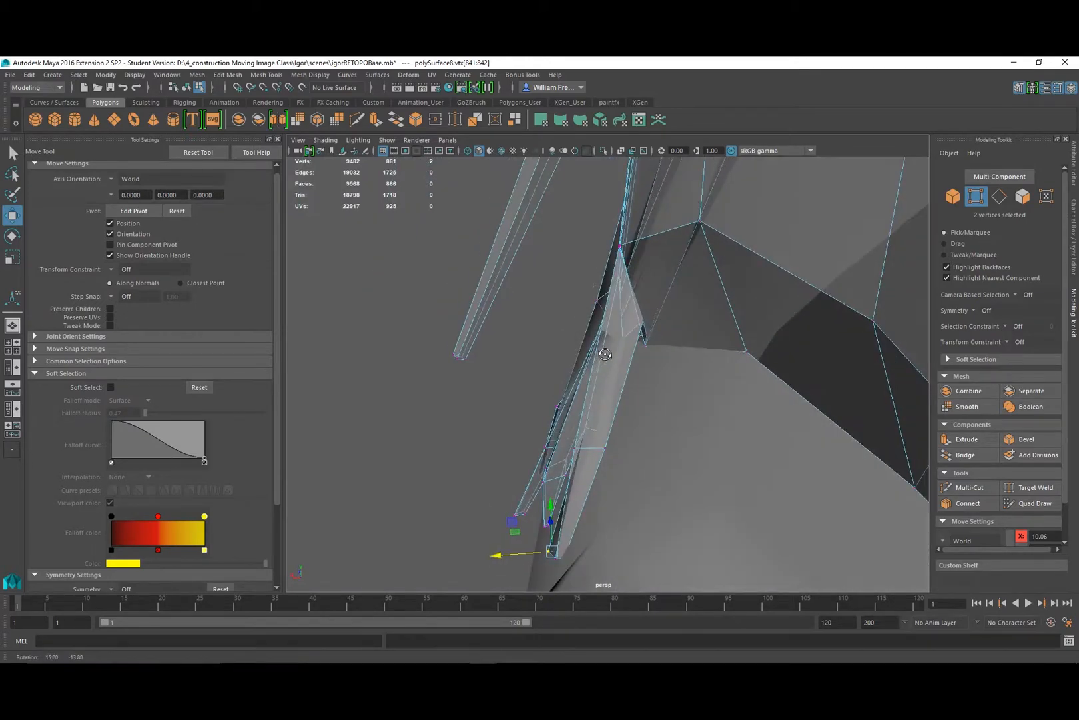
Adjust the inner vertex at the rear temple strand's root vertically and along Z to clean up its junction with the hairline.
{"action": "right_click_drag", "start_coordinate": [607, 357], "coordinate": [674, 277], "text": "alt"}
{"action": "left_click", "coordinate": [676, 273]}
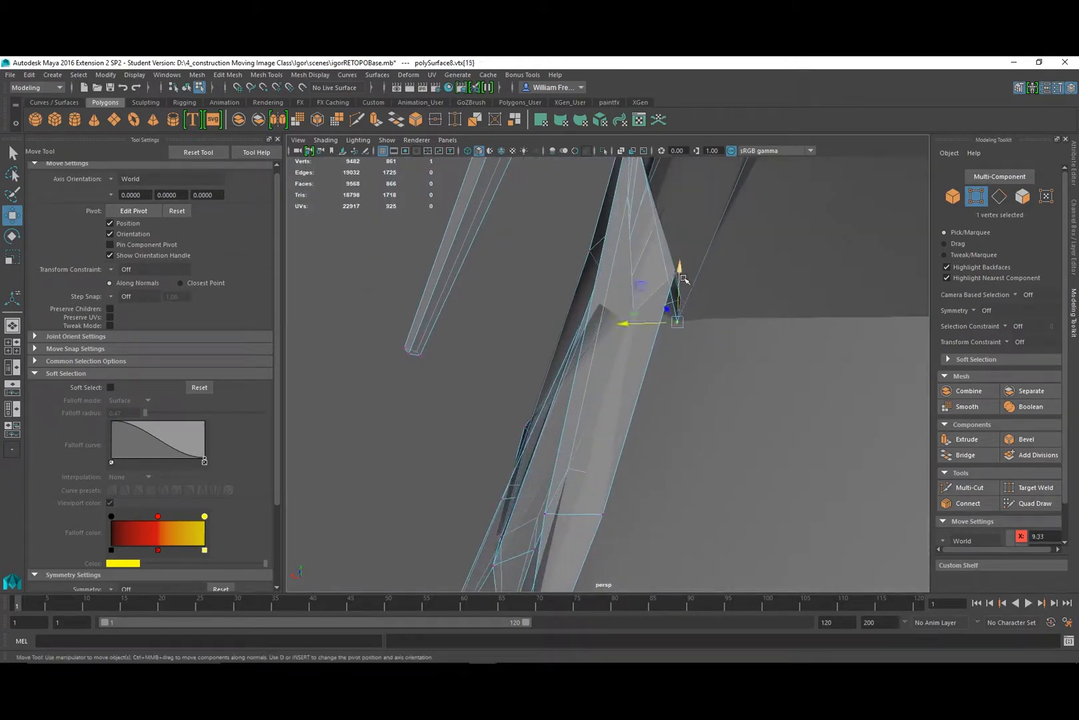
{"action": "left_click_drag", "start_coordinate": [650, 283], "coordinate": [686, 321], "text": "alt"}
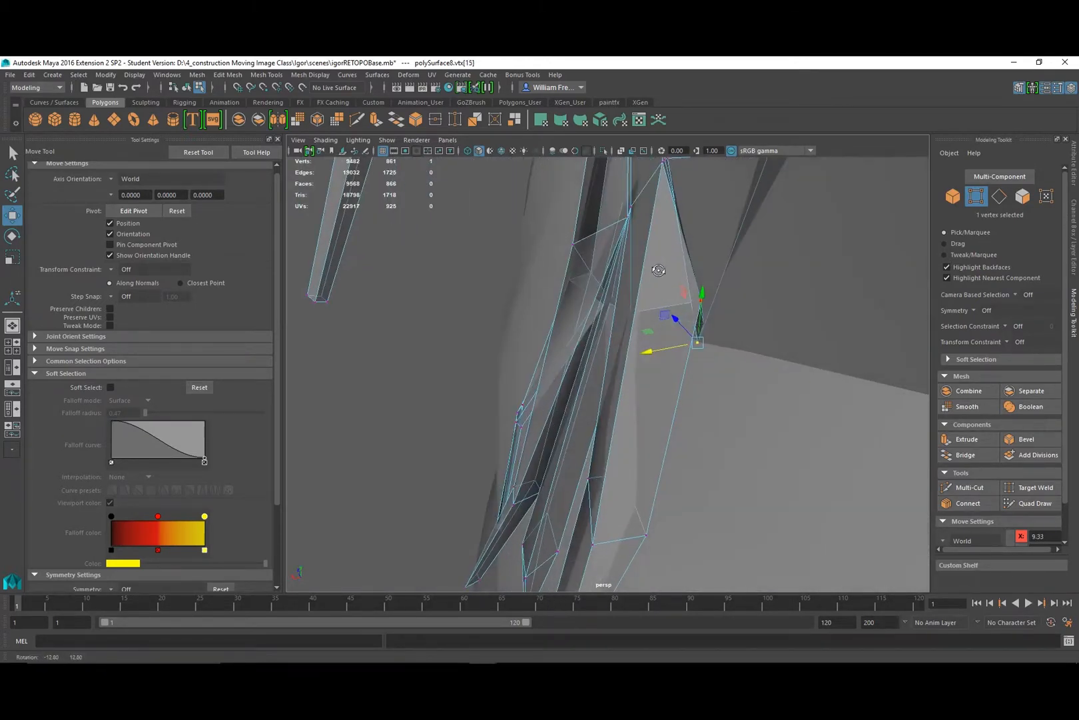
{"action": "left_click", "coordinate": [693, 327]}
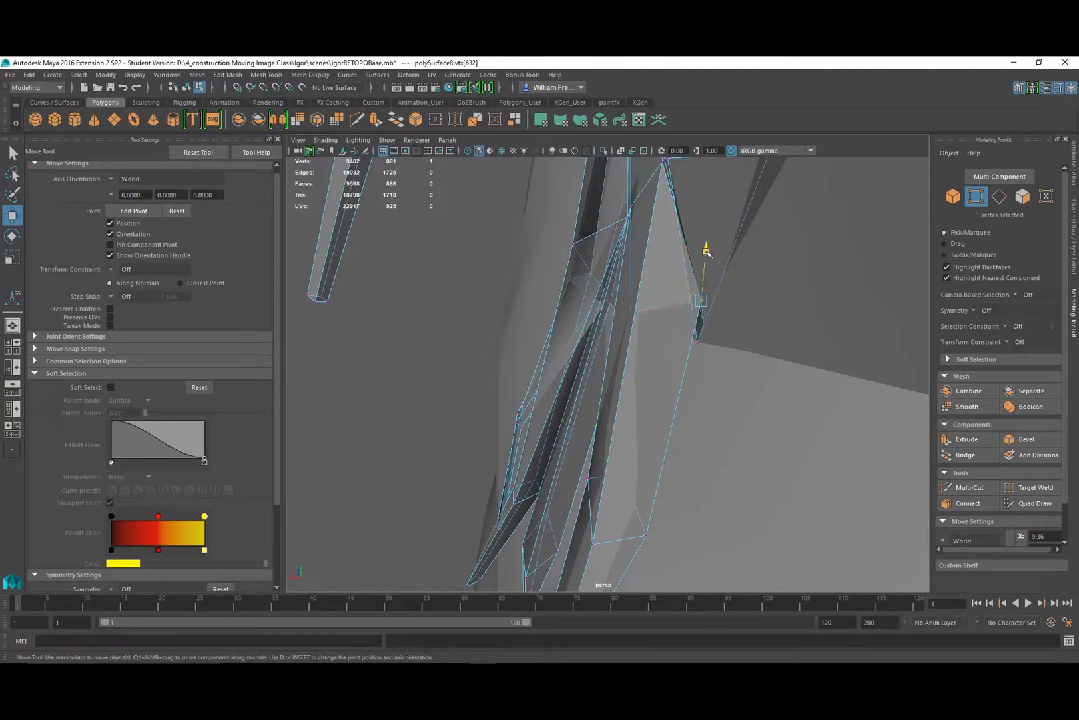
{"action": "left_click_drag", "start_coordinate": [708, 252], "coordinate": [699, 276]}
{"action": "mouse_move", "coordinate": [668, 336]}
{"action": "left_mouse_down"}
{"action": "mouse_move", "coordinate": [641, 332]}
{"action": "mouse_move", "coordinate": [667, 320]}
{"action": "mouse_move", "coordinate": [684, 347]}
{"action": "mouse_move", "coordinate": [693, 324]}
{"action": "mouse_move", "coordinate": [668, 306]}
{"action": "mouse_move", "coordinate": [687, 318]}
{"action": "mouse_move", "coordinate": [680, 326]}
{"action": "left_mouse_up"}
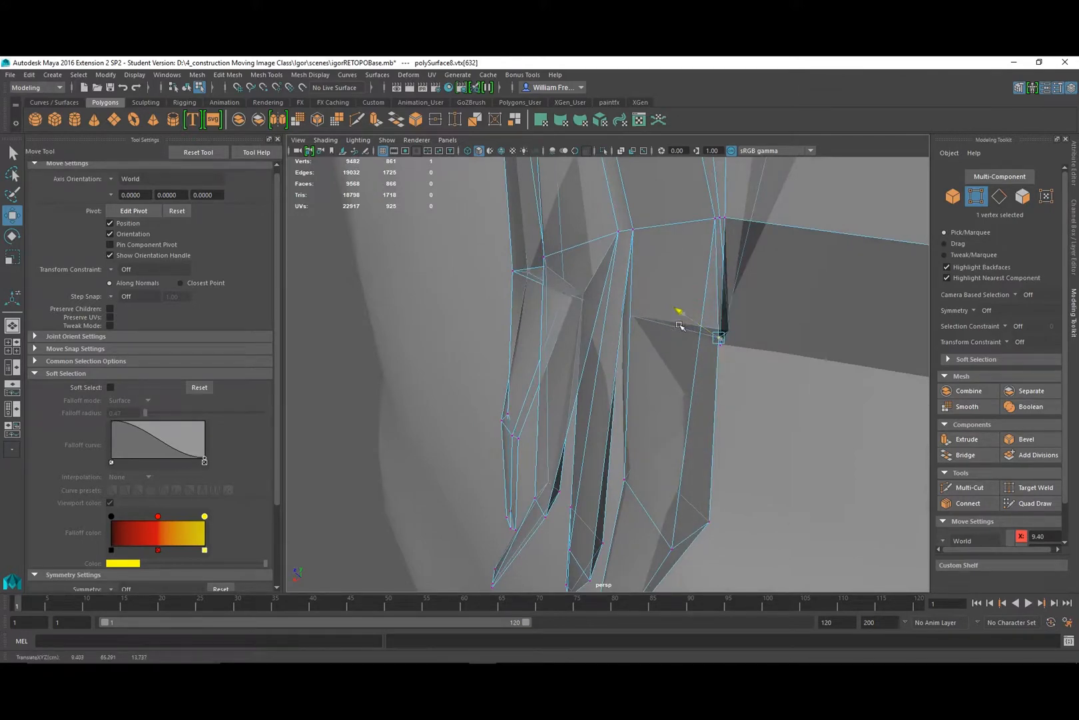
Shift the outer hairline vertex beside the rear temple strand's root slightly along Z.
{"action": "left_click_drag", "start_coordinate": [778, 362], "coordinate": [785, 347], "text": "alt"}
{"action": "left_click", "coordinate": [741, 316]}
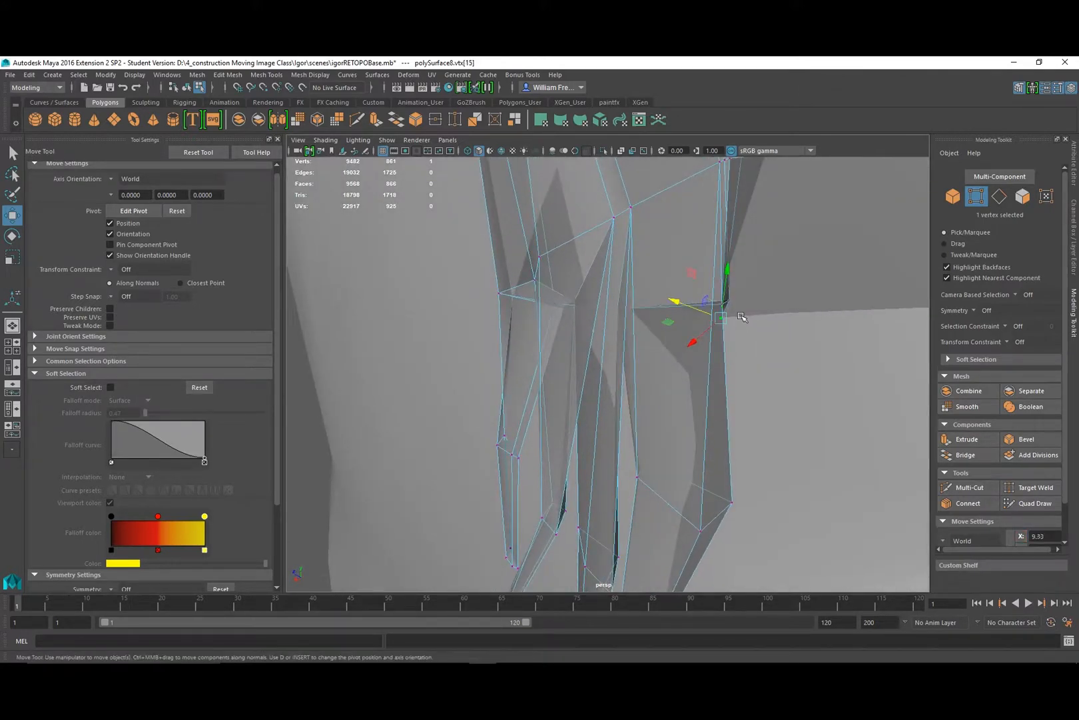
{"action": "left_click_drag", "start_coordinate": [678, 305], "coordinate": [688, 307]}
{"action": "left_click_drag", "start_coordinate": [734, 262], "coordinate": [694, 309], "text": "alt"}
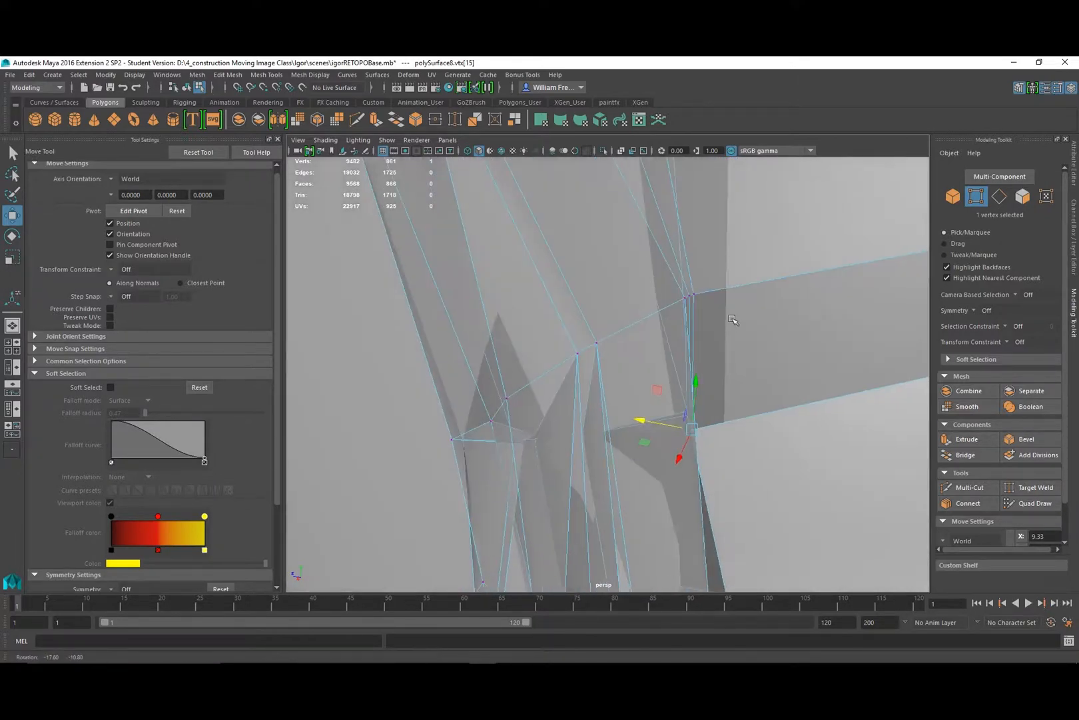
Move the upper vertex between the temple strand roots along its normal to about X 9.56.
{"action": "left_click", "coordinate": [687, 297]}
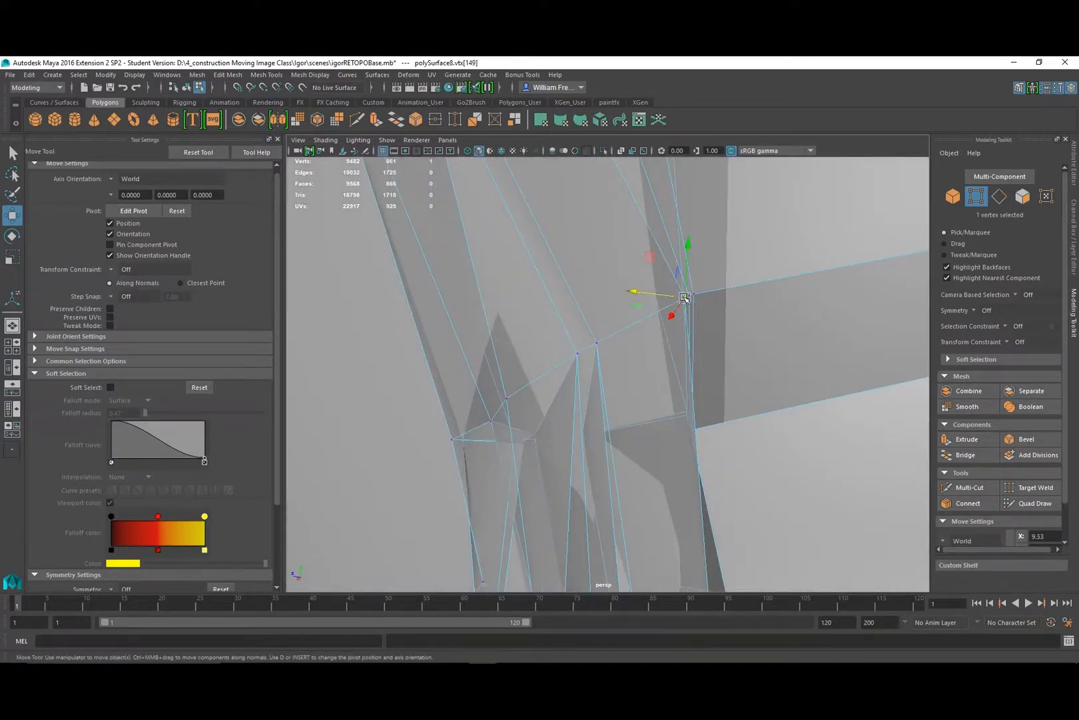
{"action": "middle_click_drag", "start_coordinate": [685, 297], "coordinate": [651, 313], "text": "ctrl+shift"}
{"action": "mouse_move", "coordinate": [651, 313]}
{"action": "left_mouse_down", "text": "alt"}
{"action": "mouse_move", "coordinate": [667, 320]}
{"action": "mouse_move", "coordinate": [660, 261]}
{"action": "mouse_move", "coordinate": [672, 258]}
{"action": "mouse_move", "coordinate": [670, 387]}
{"action": "mouse_move", "coordinate": [675, 328]}
{"action": "mouse_move", "coordinate": [644, 315]}
{"action": "mouse_move", "coordinate": [639, 329]}
{"action": "left_mouse_up", "text": "alt"}
{"action": "left_click", "coordinate": [667, 322]}
{"action": "left_click", "coordinate": [645, 309]}
{"action": "left_click_drag", "start_coordinate": [531, 287], "coordinate": [590, 391], "text": "alt"}
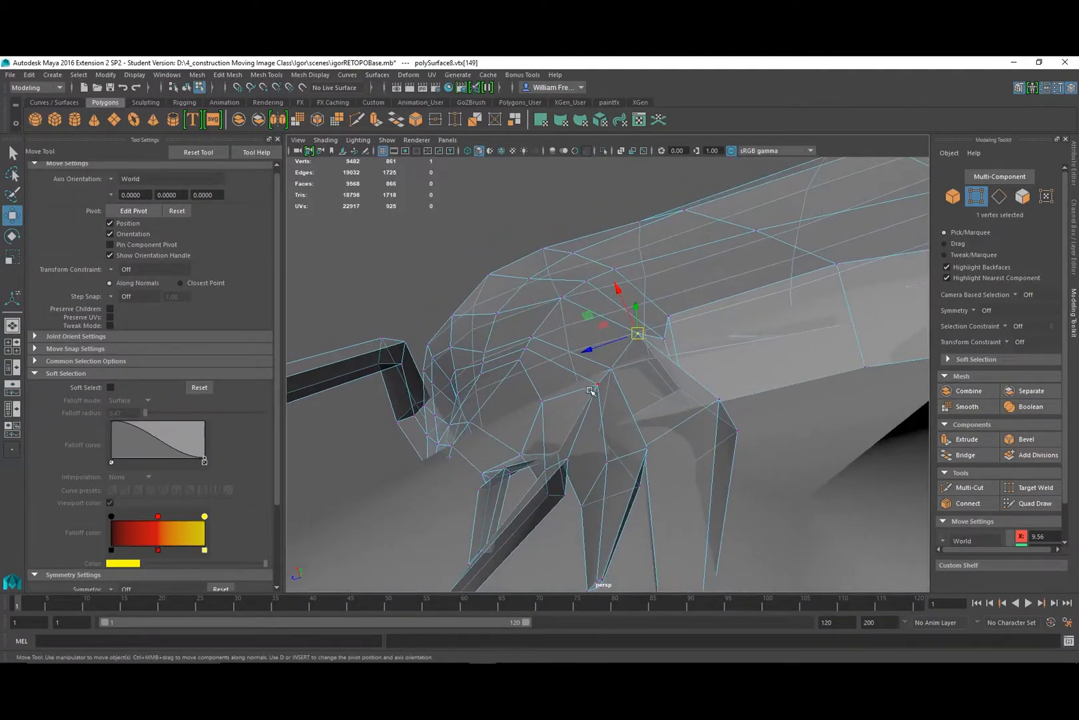
{"action": "left_click", "coordinate": [328, 139]}
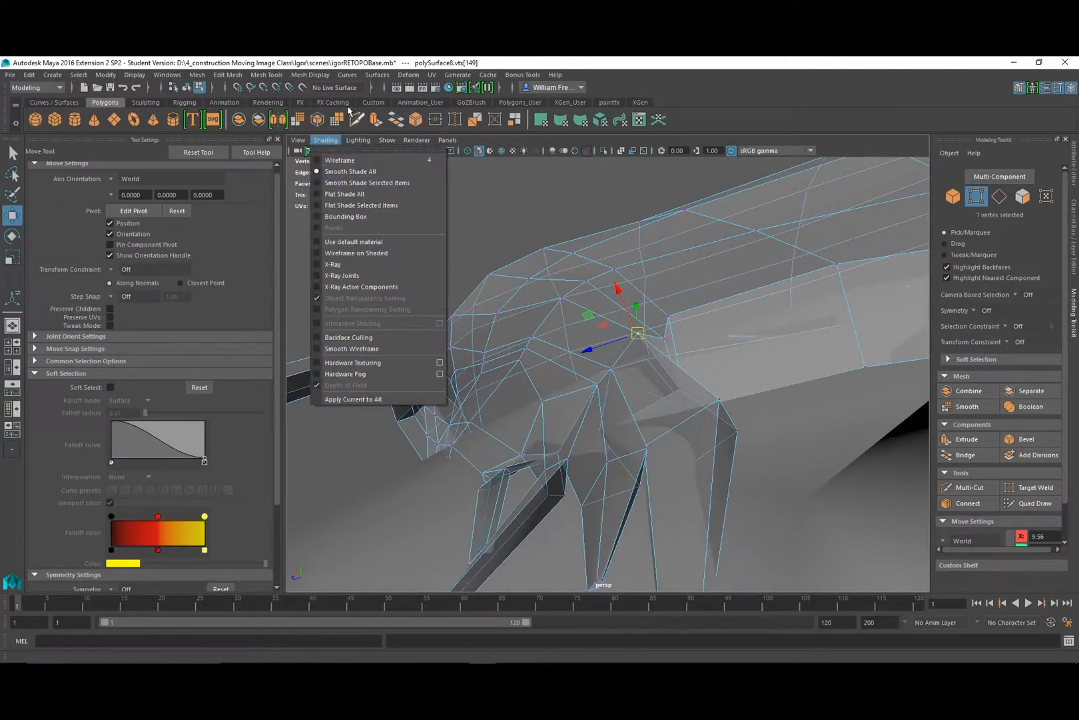
{"action": "left_click", "coordinate": [369, 63]}
Reposition the lower hairline vertex at the rear strand's root along Z and vertically, undoing the first free move.
{"action": "left_click_drag", "start_coordinate": [682, 359], "coordinate": [671, 422], "text": "alt"}
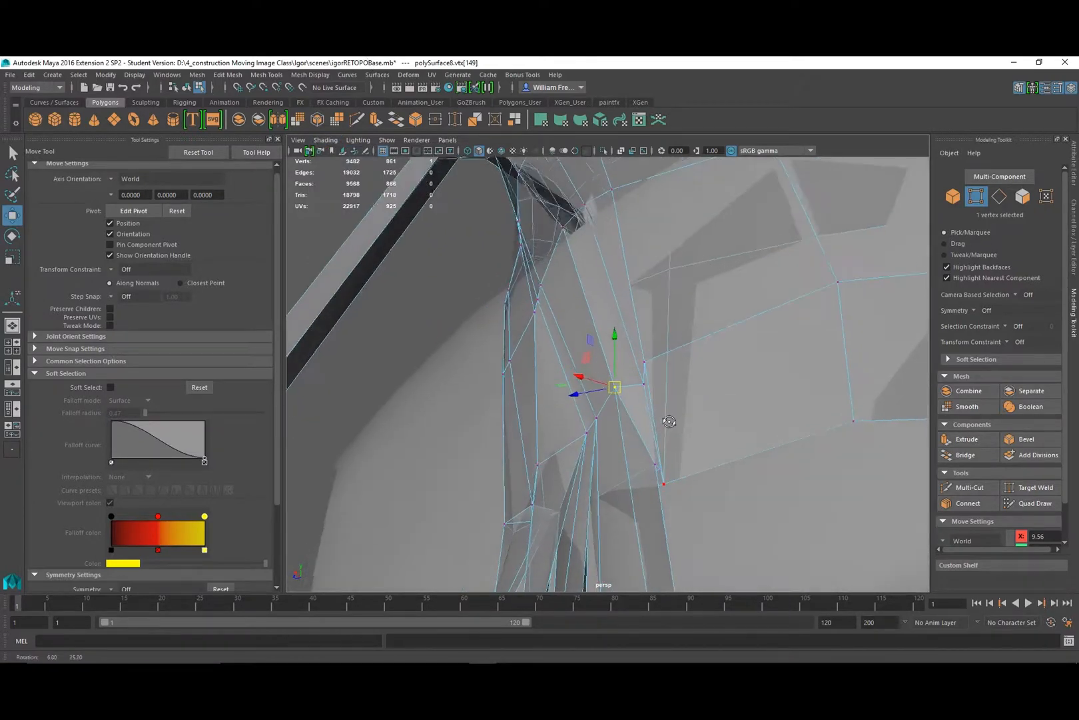
{"action": "left_click", "coordinate": [665, 481]}
{"action": "left_click_drag", "start_coordinate": [667, 483], "coordinate": [713, 493]}
{"action": "key", "text": "ctrl+z"}
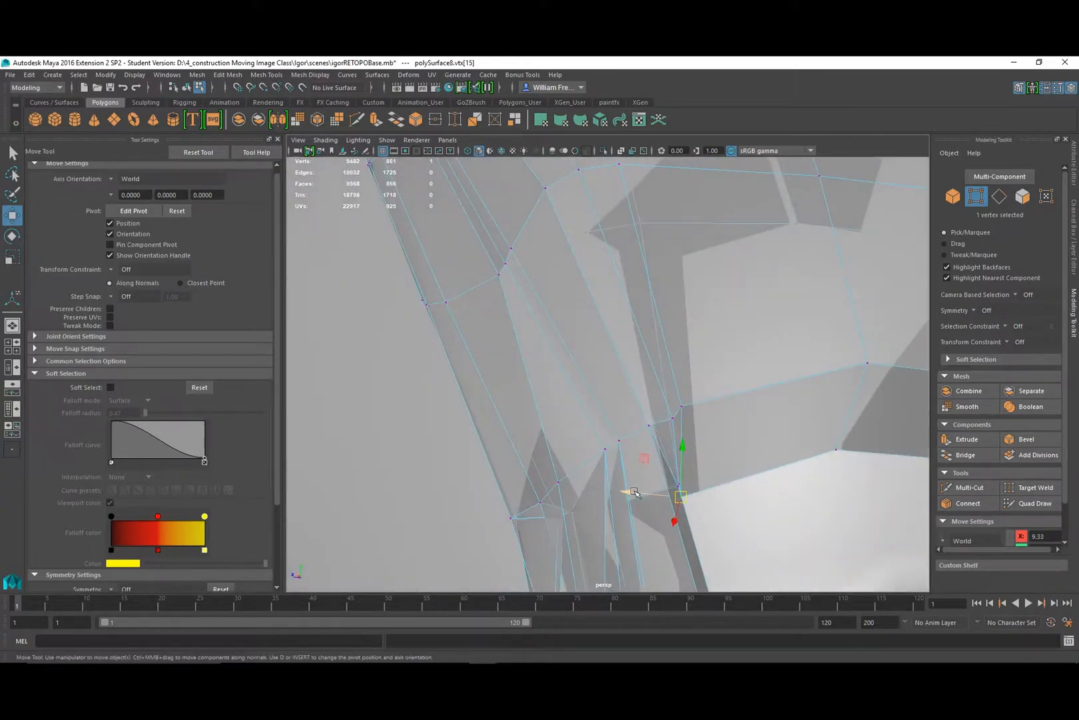
{"action": "left_click_drag", "start_coordinate": [635, 492], "coordinate": [647, 494]}
{"action": "mouse_move", "coordinate": [695, 448]}
{"action": "left_mouse_down"}
{"action": "mouse_move", "coordinate": [695, 457]}
{"action": "mouse_move", "coordinate": [666, 416]}
{"action": "mouse_move", "coordinate": [701, 443]}
{"action": "mouse_move", "coordinate": [751, 406]}
{"action": "mouse_move", "coordinate": [733, 420]}
{"action": "mouse_move", "coordinate": [746, 418]}
{"action": "left_mouse_up"}
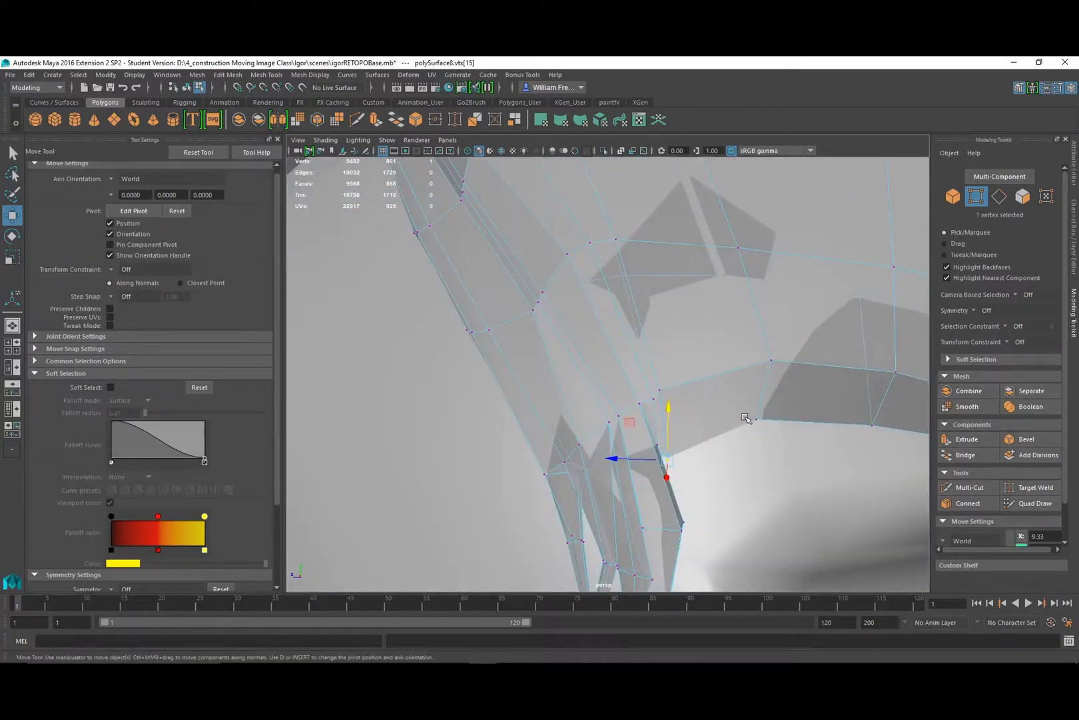
Move the hairline vertex above the rear strand's root along Z, return to object mode and deselect the hair.
{"action": "left_click", "coordinate": [663, 387]}
{"action": "left_click_drag", "start_coordinate": [617, 389], "coordinate": [639, 387]}
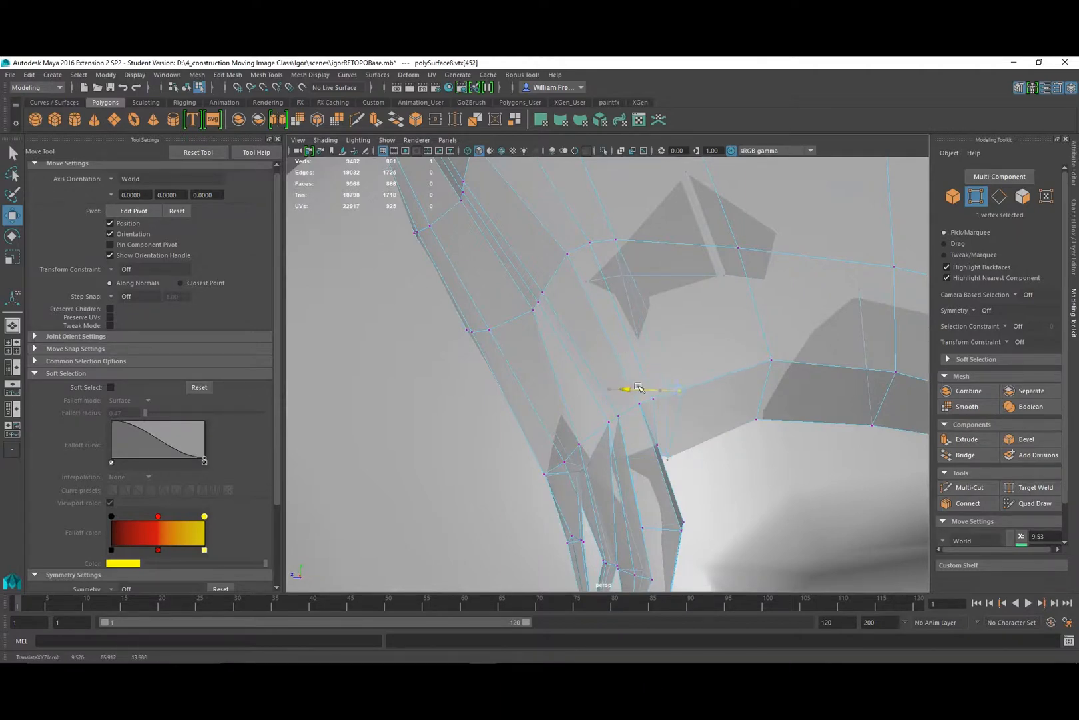
{"action": "left_click_drag", "start_coordinate": [809, 406], "coordinate": [830, 313], "text": "alt"}
{"action": "right_click_drag", "start_coordinate": [593, 321], "coordinate": [646, 304]}
{"action": "left_click", "coordinate": [668, 344]}
Turn on textured display and compare the hair strands with the side and front reference images.
{"action": "left_click_drag", "start_coordinate": [669, 345], "coordinate": [576, 353], "text": "alt"}
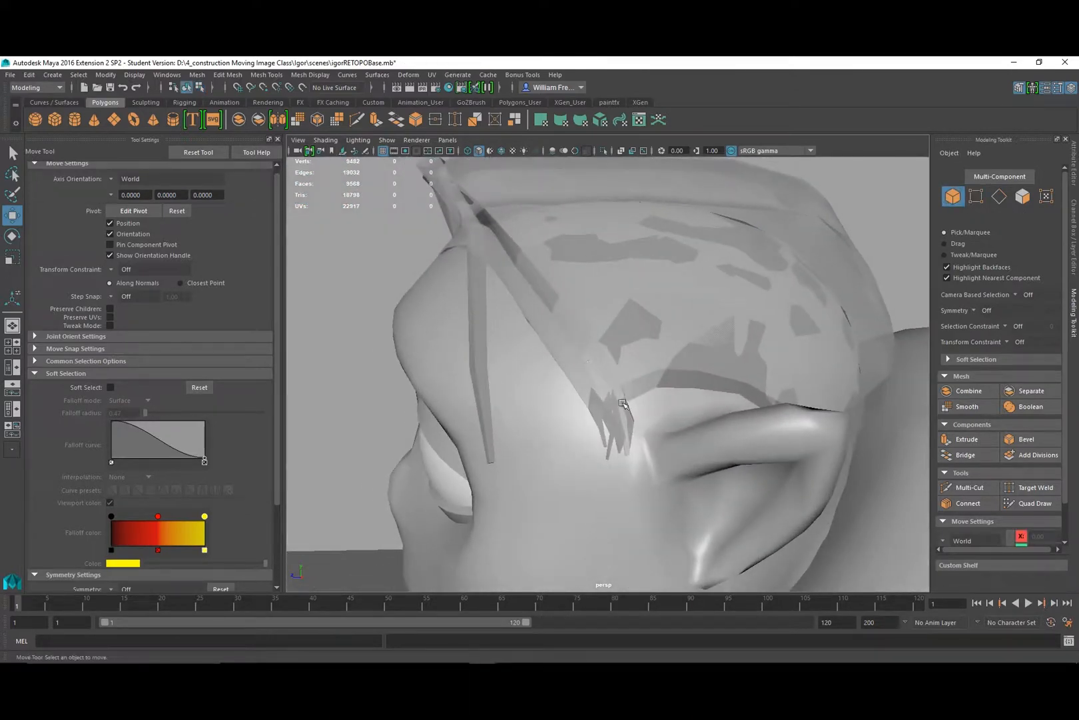
{"action": "left_click_drag", "start_coordinate": [620, 479], "coordinate": [662, 467], "text": "alt"}
{"action": "right_click_drag", "start_coordinate": [662, 466], "coordinate": [508, 422], "text": "alt"}
{"action": "left_click_drag", "start_coordinate": [700, 442], "coordinate": [543, 423], "text": "alt"}
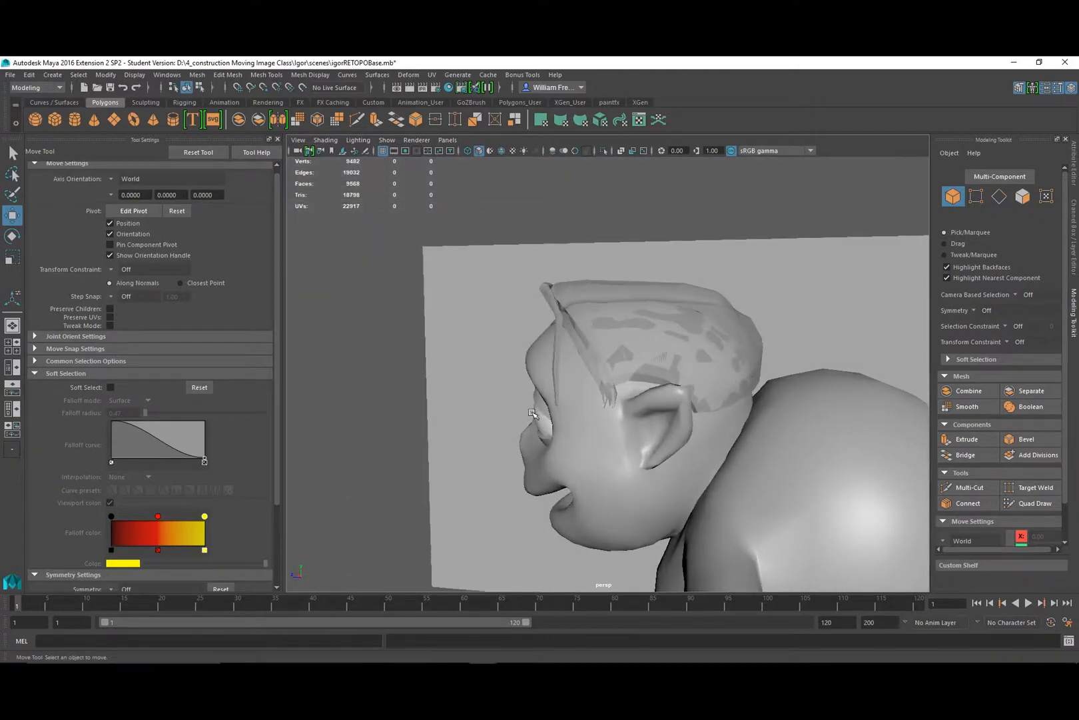
{"action": "key", "text": "6"}
{"action": "scroll", "coordinate": [470, 395], "scroll_direction": "up", "scroll_amount": 2}
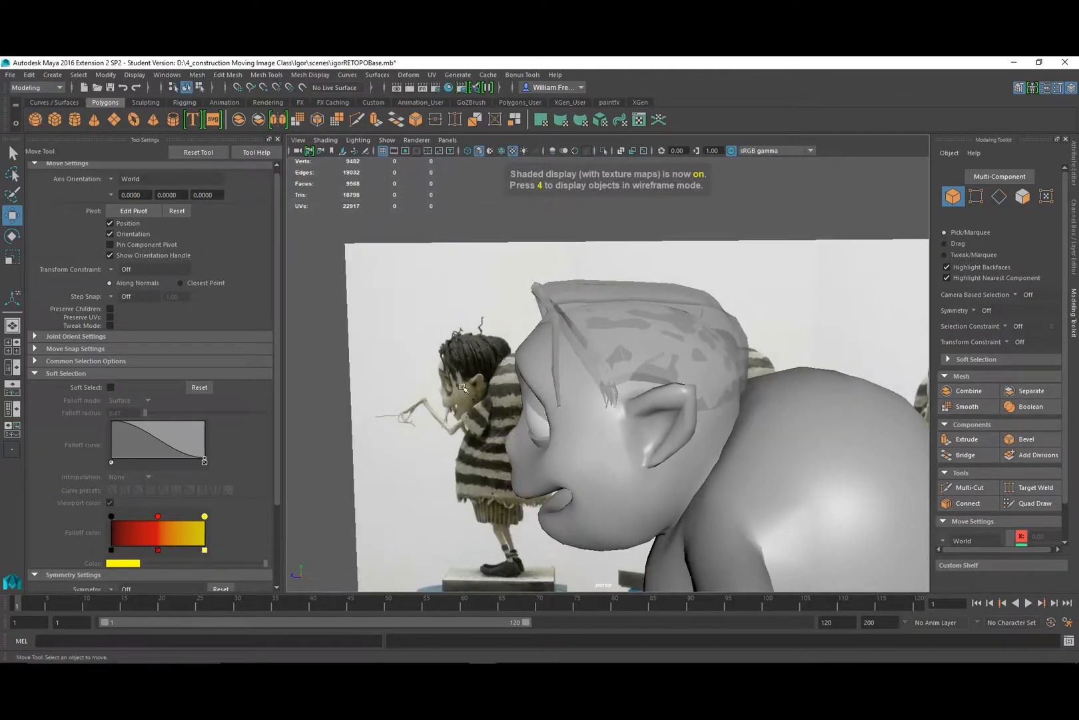
{"action": "right_click_drag", "start_coordinate": [579, 368], "coordinate": [650, 368], "text": "alt"}
{"action": "left_click_drag", "start_coordinate": [650, 368], "coordinate": [592, 398], "text": "alt"}
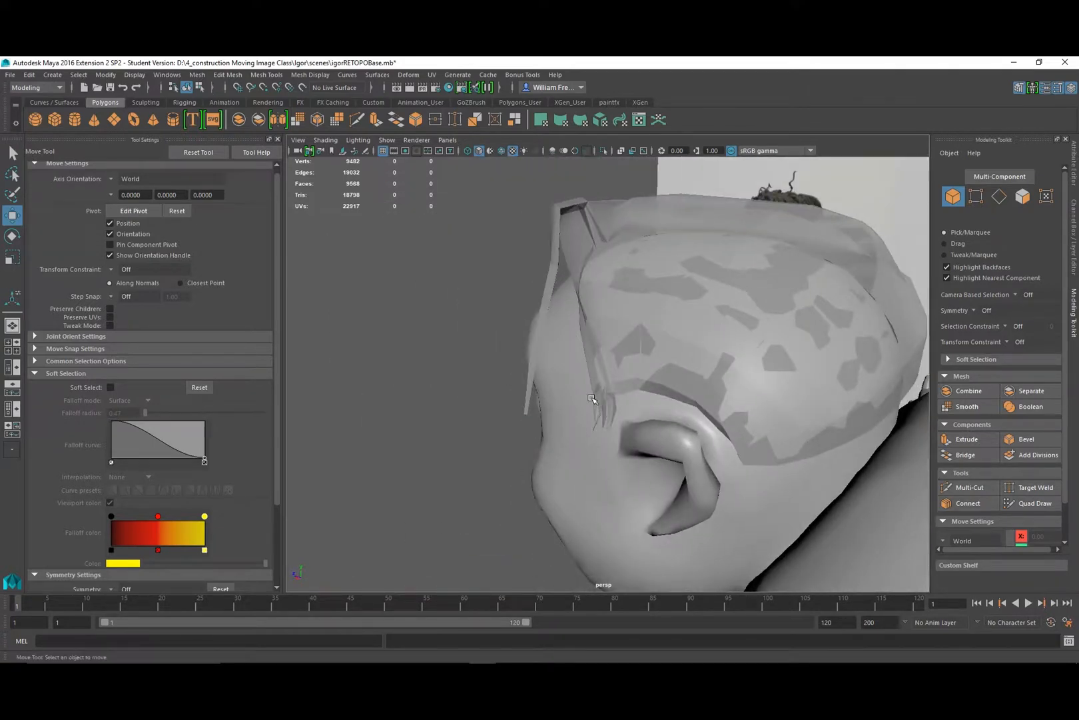
{"action": "left_click_drag", "start_coordinate": [619, 262], "coordinate": [786, 251], "text": "alt"}
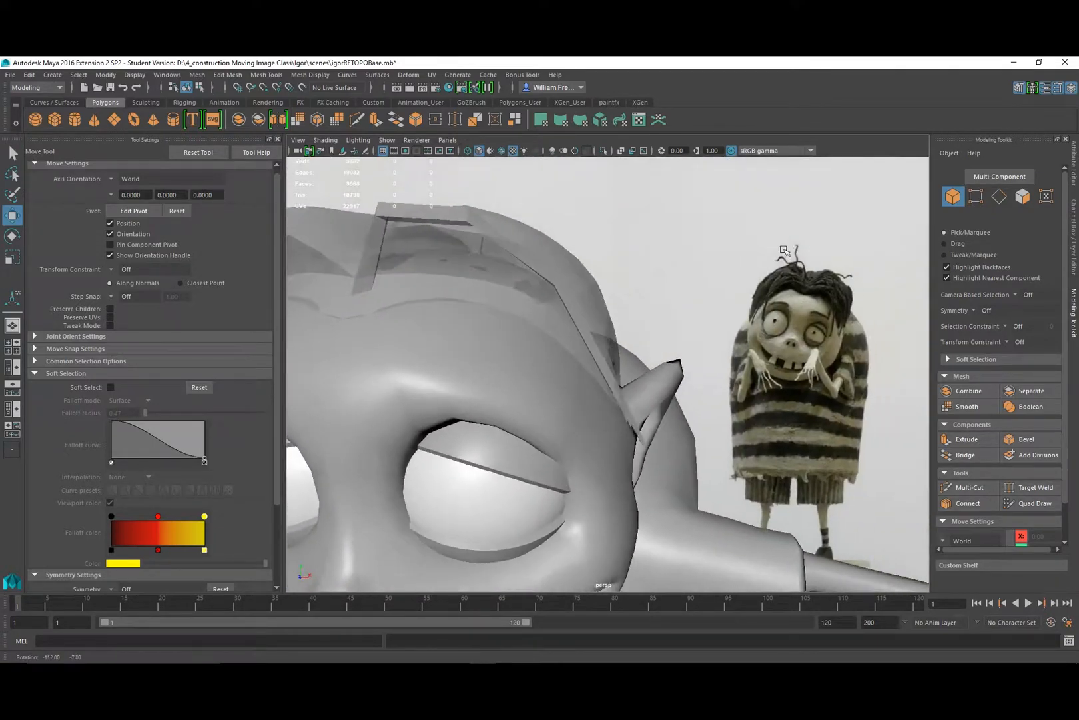
{"action": "middle_click_drag", "start_coordinate": [531, 318], "coordinate": [659, 350], "text": "alt"}
Select the hair mesh and the four-edge loop at the front strand's upper bend to inspect the strand's shape.
{"action": "left_click", "coordinate": [561, 328]}
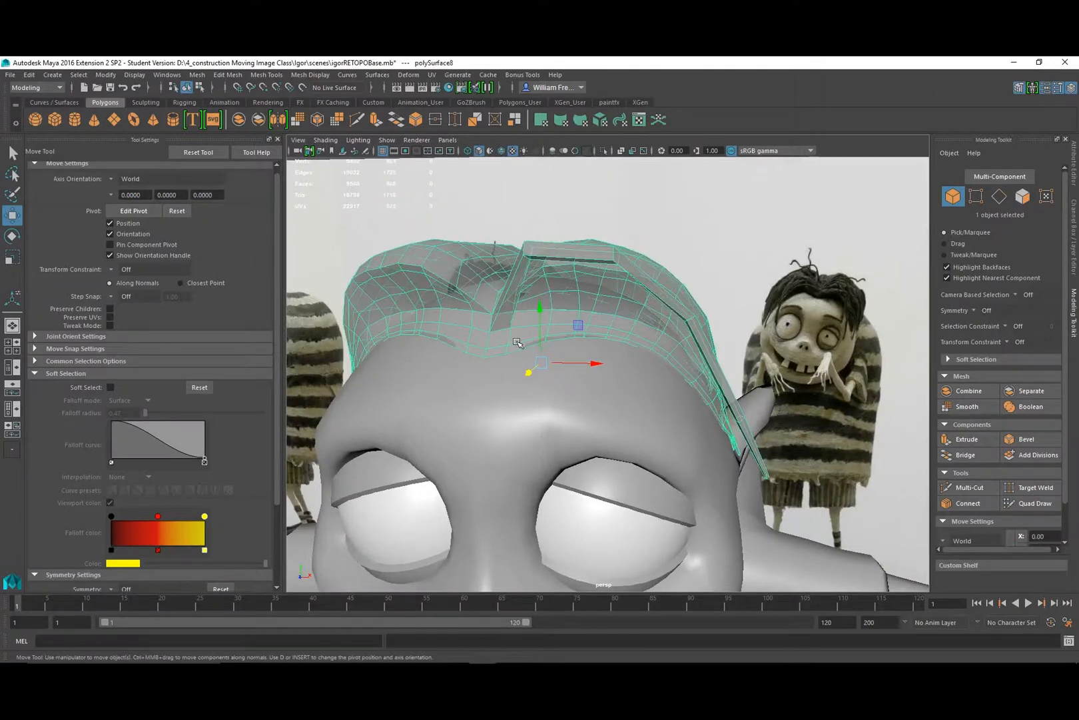
{"action": "mouse_move", "coordinate": [517, 334]}
{"action": "left_mouse_down", "text": "alt"}
{"action": "mouse_move", "coordinate": [535, 332]}
{"action": "mouse_move", "coordinate": [517, 338]}
{"action": "left_mouse_up", "text": "alt"}
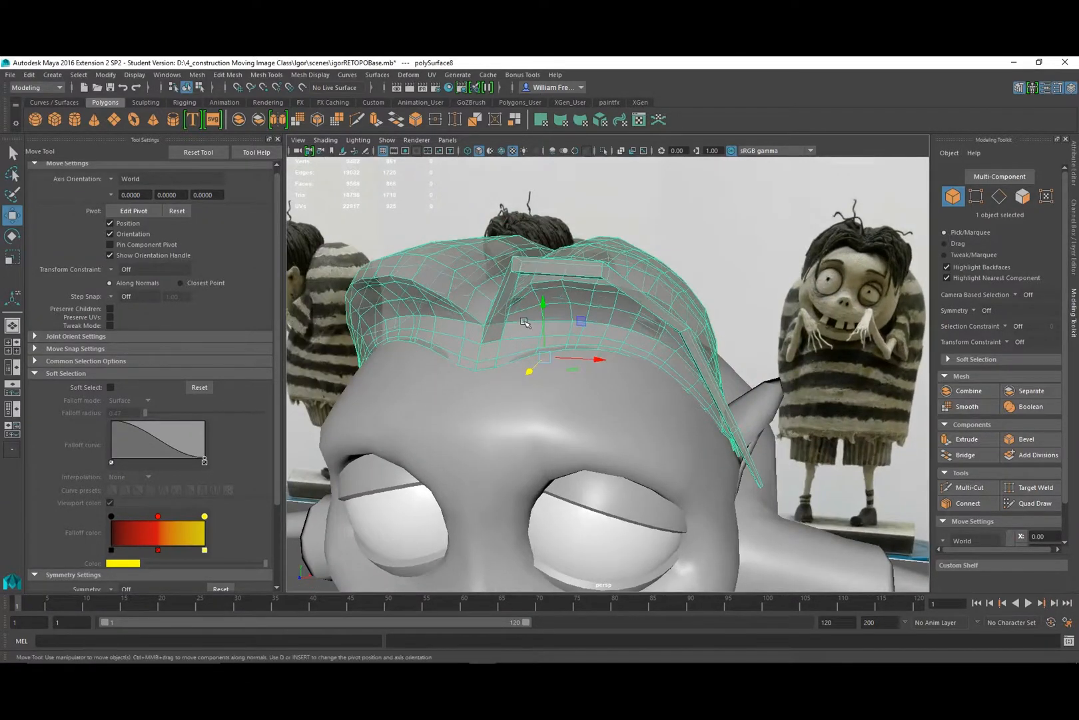
{"action": "right_click_drag", "start_coordinate": [522, 321], "coordinate": [537, 325], "text": "alt"}
{"action": "left_click_drag", "start_coordinate": [538, 325], "coordinate": [497, 311], "text": "alt"}
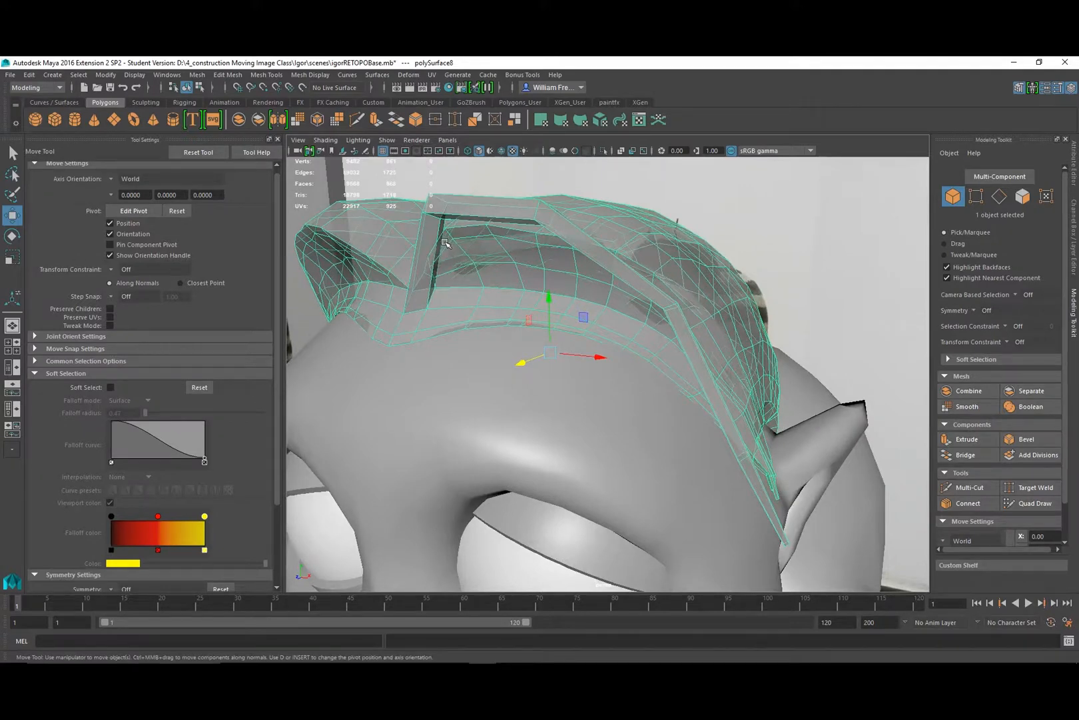
{"action": "left_click_drag", "start_coordinate": [445, 242], "coordinate": [501, 340], "text": "alt"}
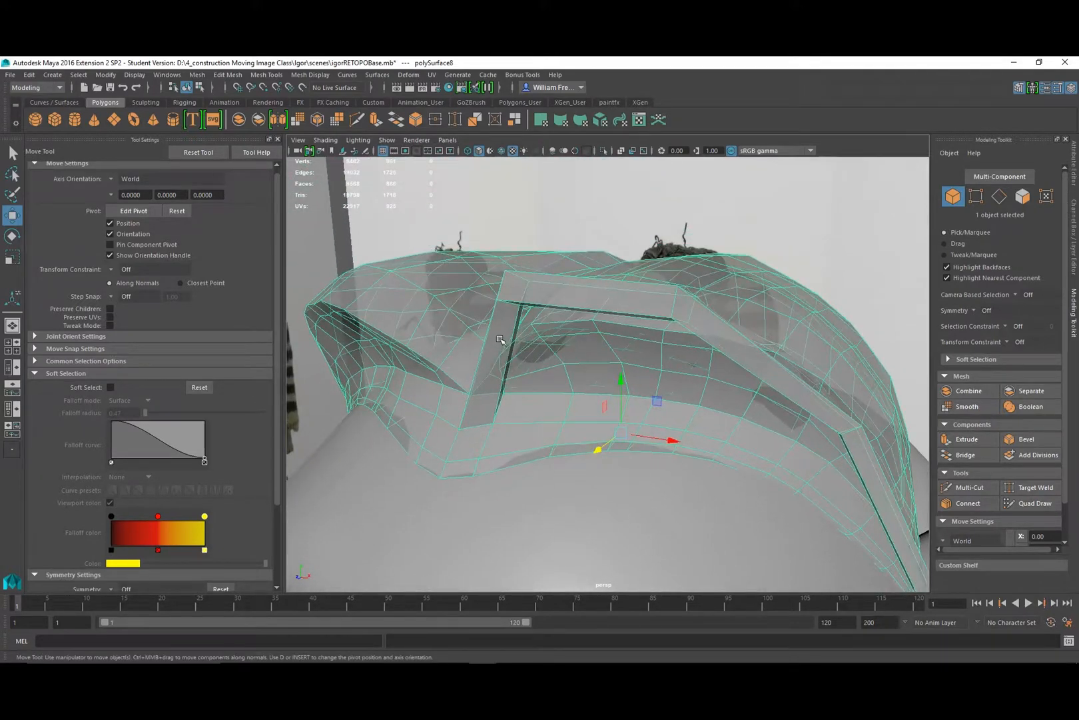
{"action": "right_click_drag", "start_coordinate": [503, 313], "coordinate": [504, 285]}
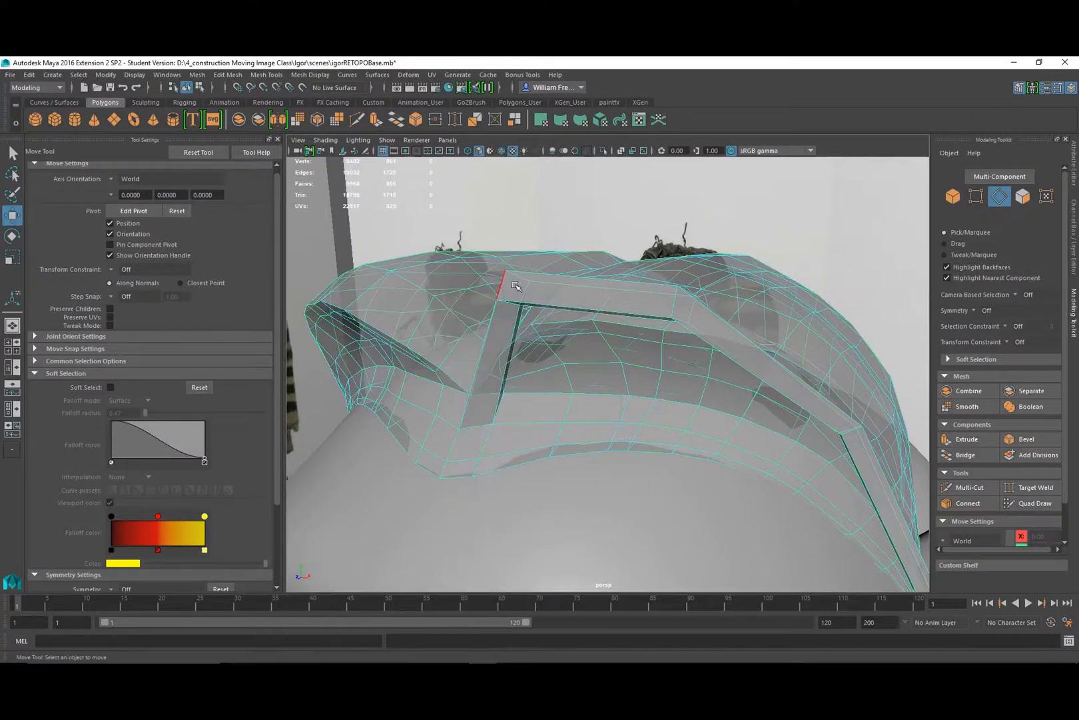
{"action": "left_click_drag", "start_coordinate": [505, 285], "coordinate": [439, 352], "text": "alt"}
{"action": "double_click", "coordinate": [541, 239]}
{"action": "middle_click_drag", "start_coordinate": [554, 238], "coordinate": [571, 285], "text": "alt"}
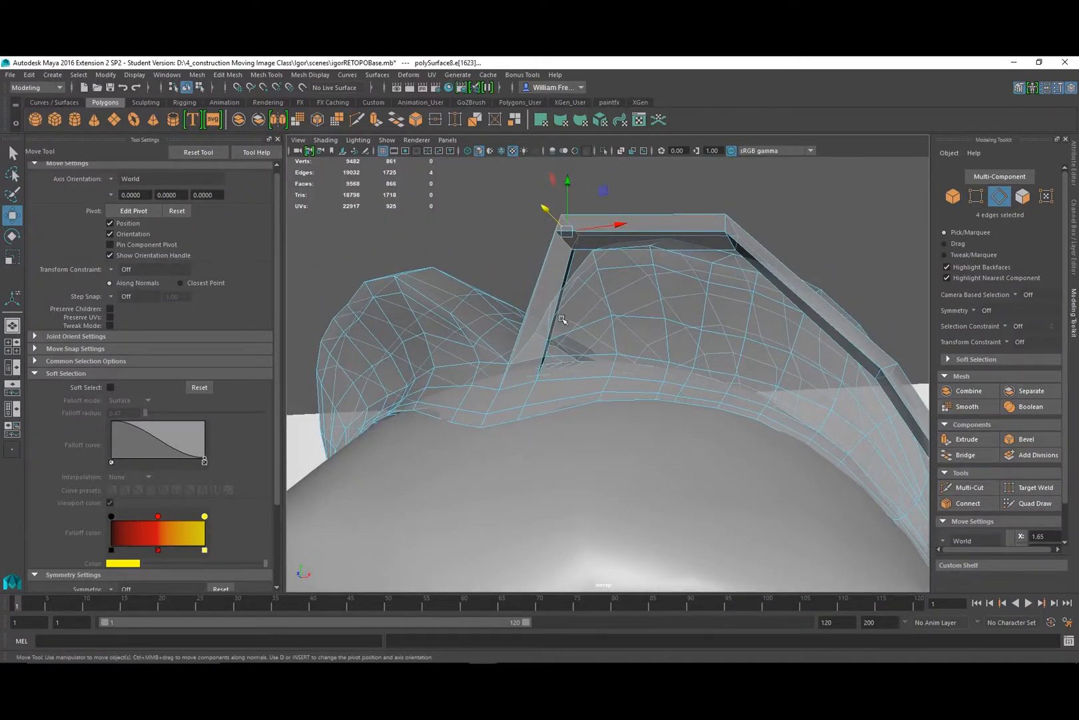
{"action": "left_click_drag", "start_coordinate": [562, 320], "coordinate": [552, 385], "text": "alt"}
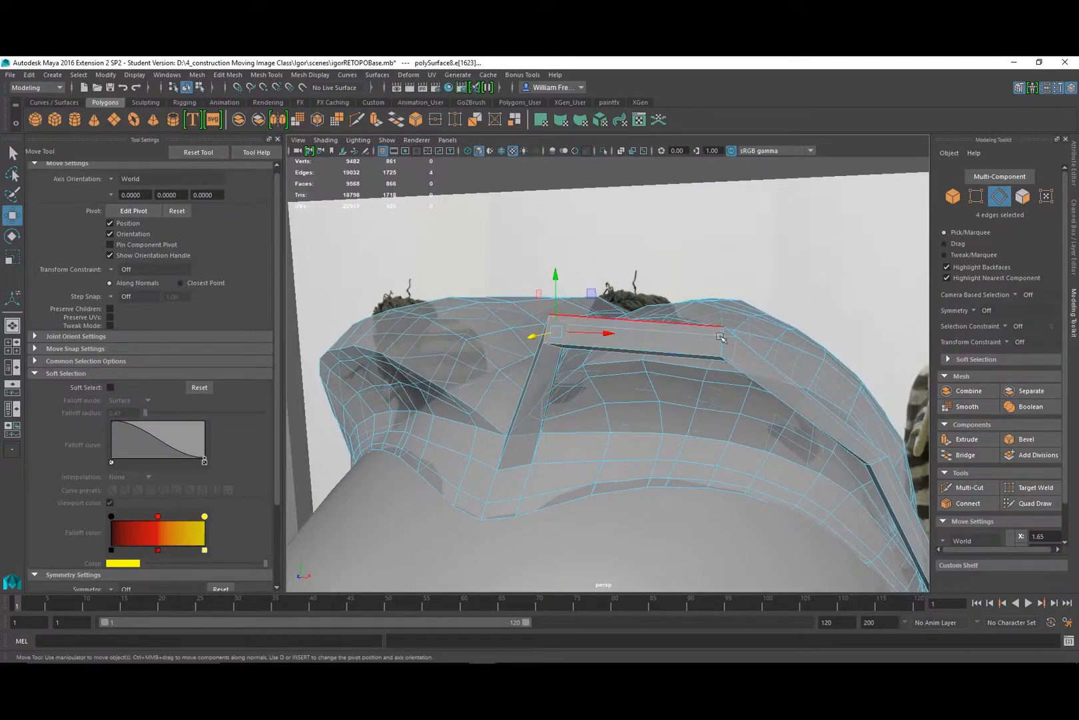
{"action": "left_click_drag", "start_coordinate": [527, 409], "coordinate": [458, 426], "text": "alt"}
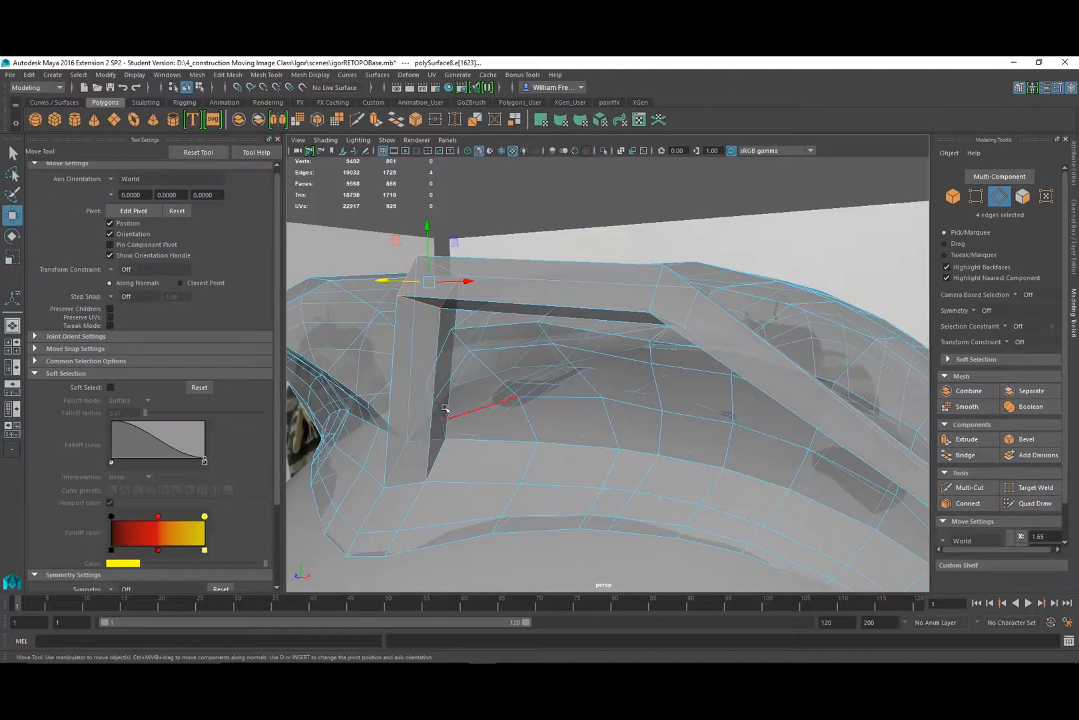
Select the face on the hair surface behind the front strand's base and extrude it about 0.426 in local Z.
{"action": "right_click_drag", "start_coordinate": [461, 402], "coordinate": [460, 368]}
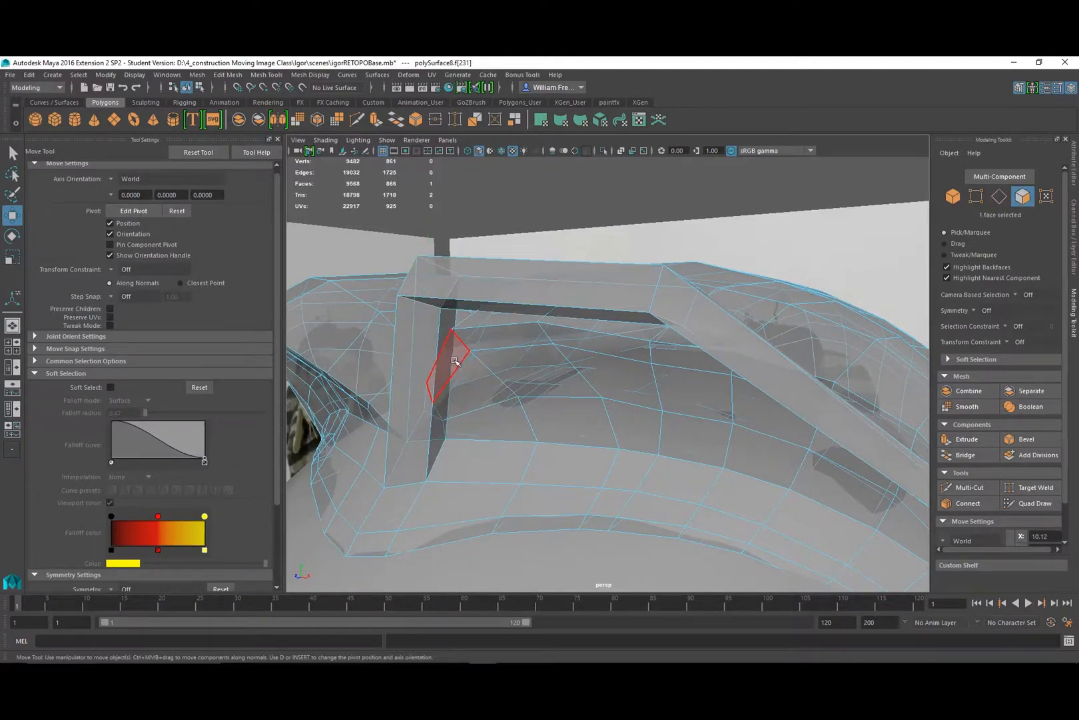
{"action": "left_click", "coordinate": [455, 363]}
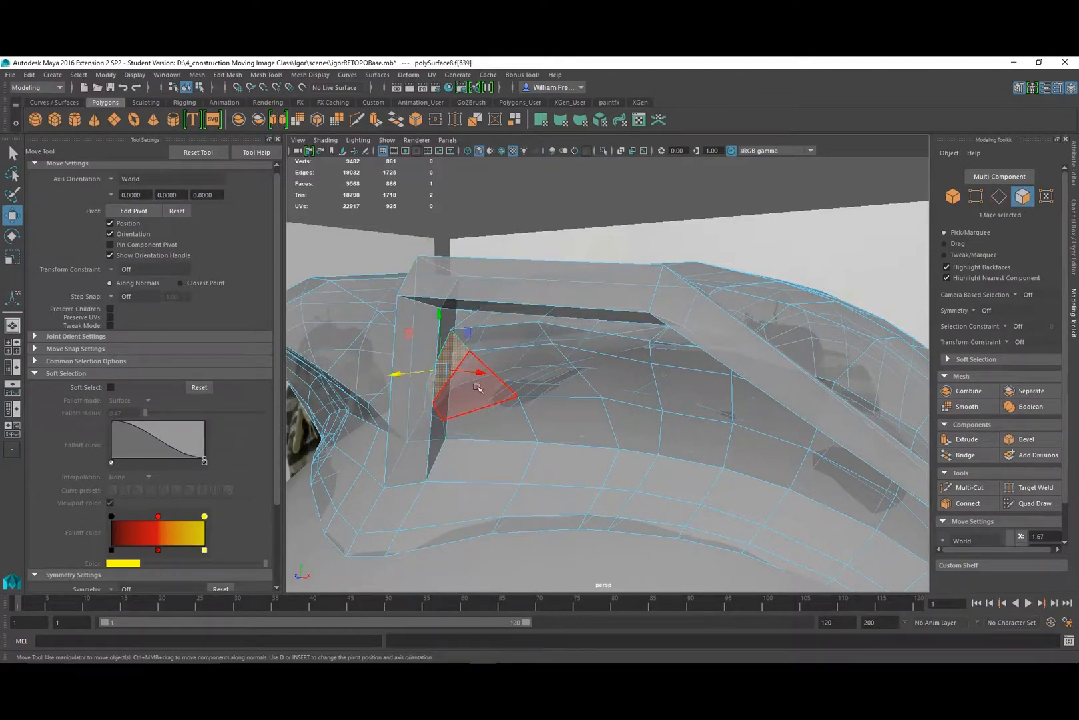
{"action": "left_click_drag", "start_coordinate": [477, 388], "coordinate": [541, 432], "text": "alt"}
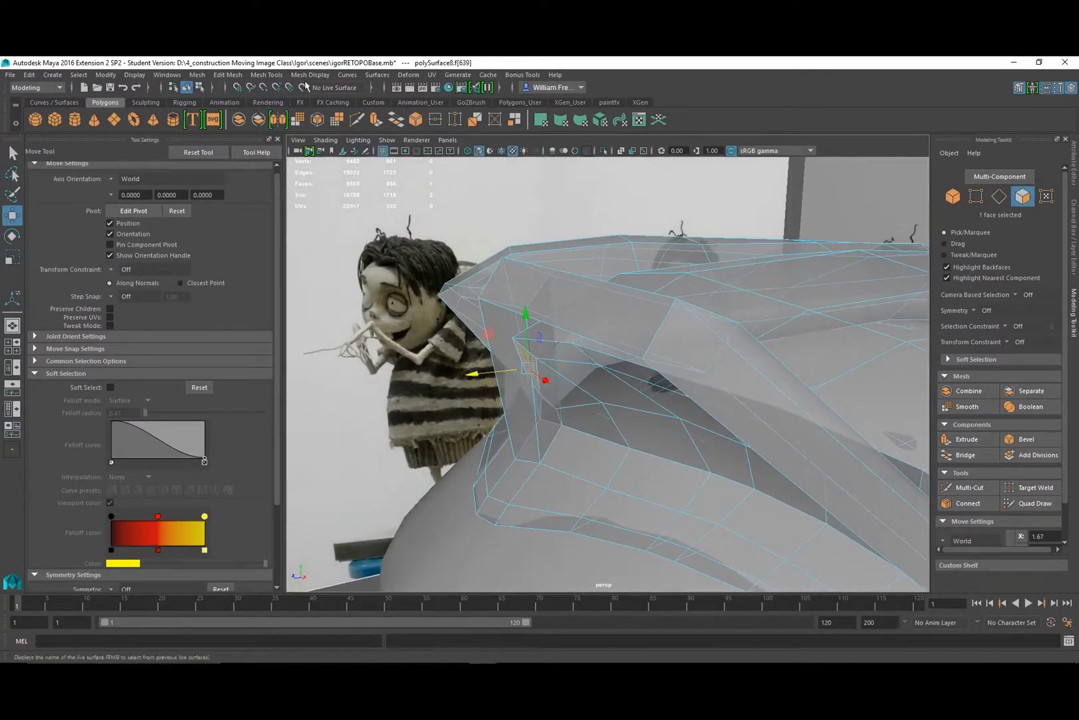
{"action": "left_click", "coordinate": [227, 75]}
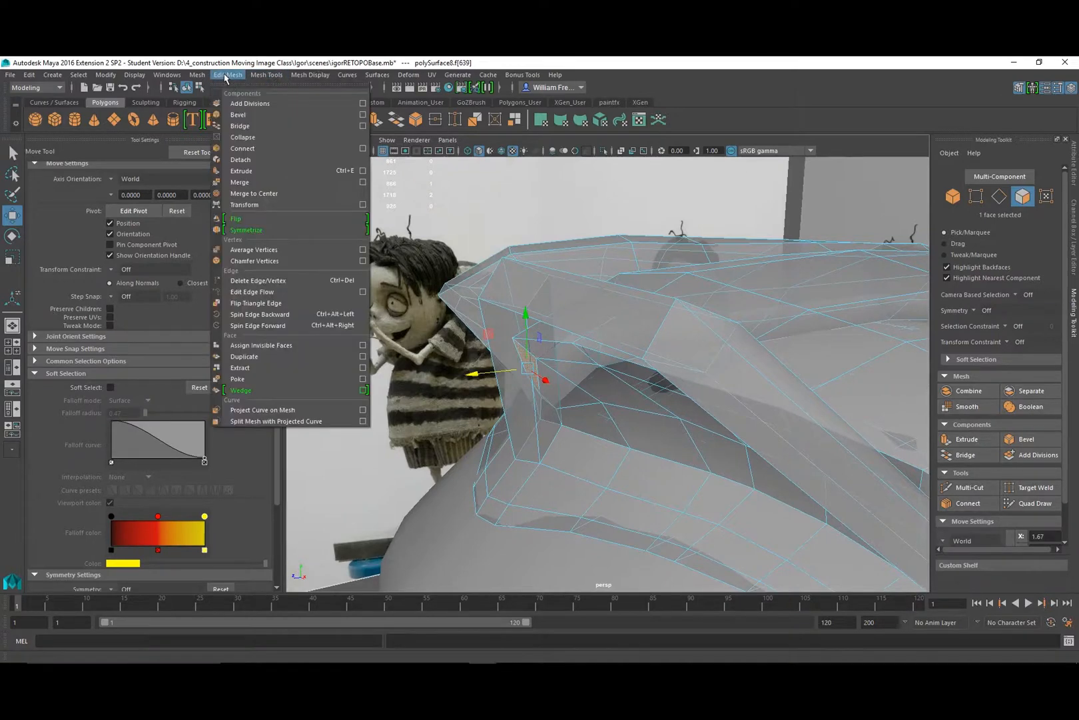
{"action": "left_click", "coordinate": [253, 172]}
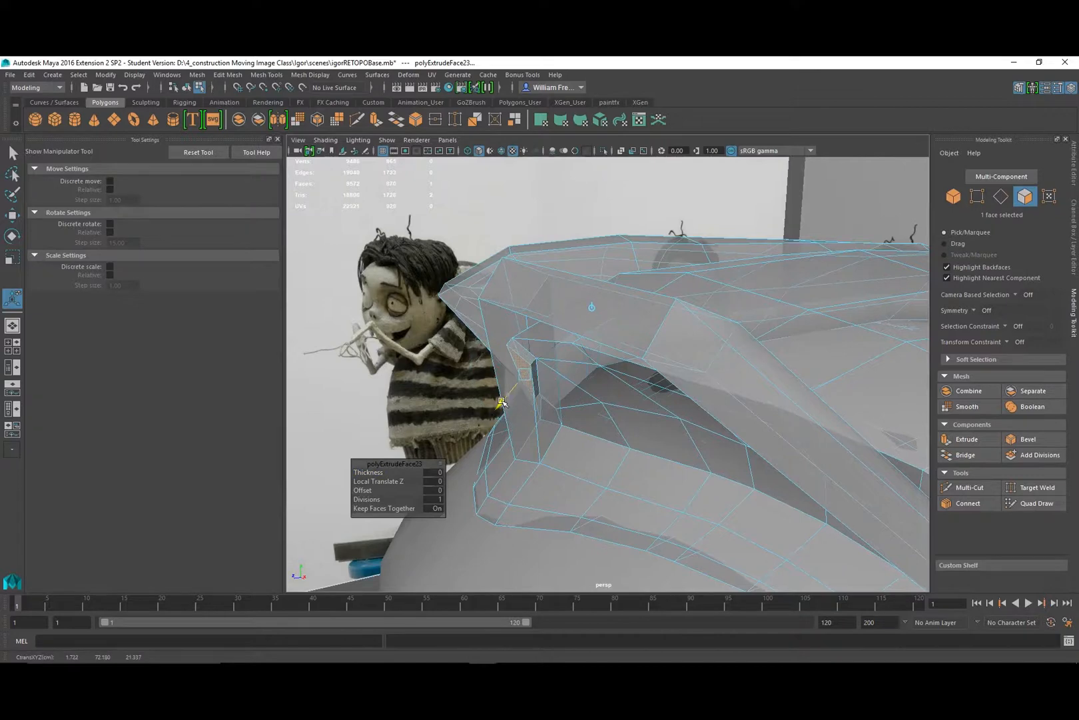
{"action": "left_click_drag", "start_coordinate": [501, 403], "coordinate": [518, 353]}
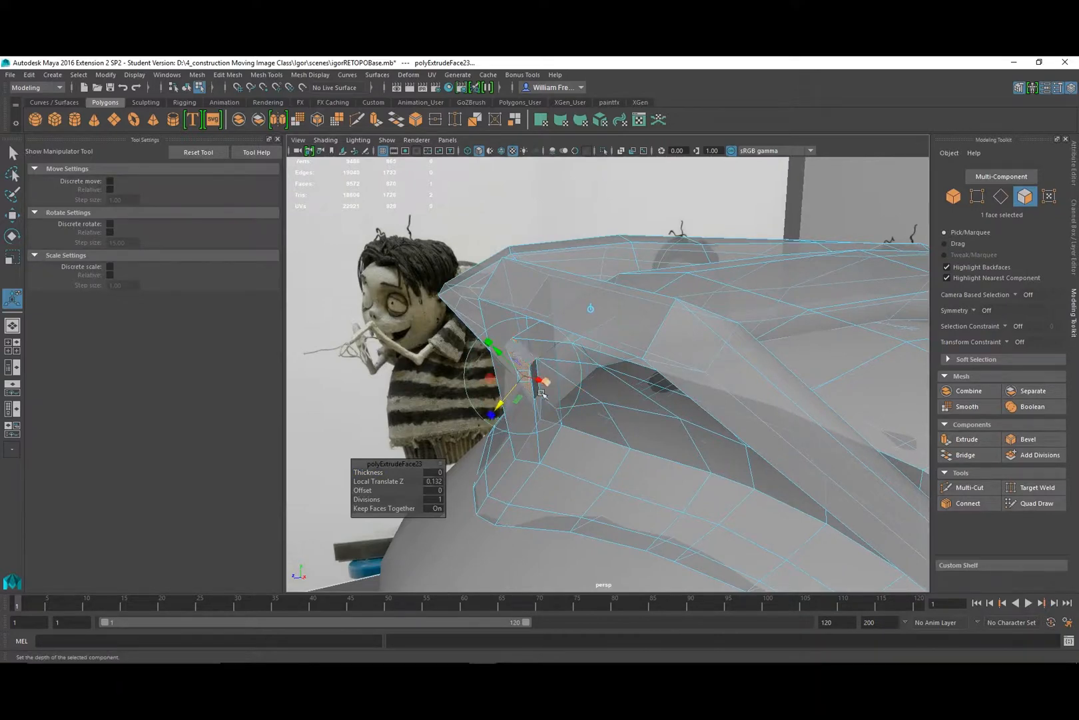
{"action": "left_click_drag", "start_coordinate": [501, 402], "coordinate": [602, 384], "text": "alt"}
{"action": "left_click_drag", "start_coordinate": [602, 430], "coordinate": [605, 448]}
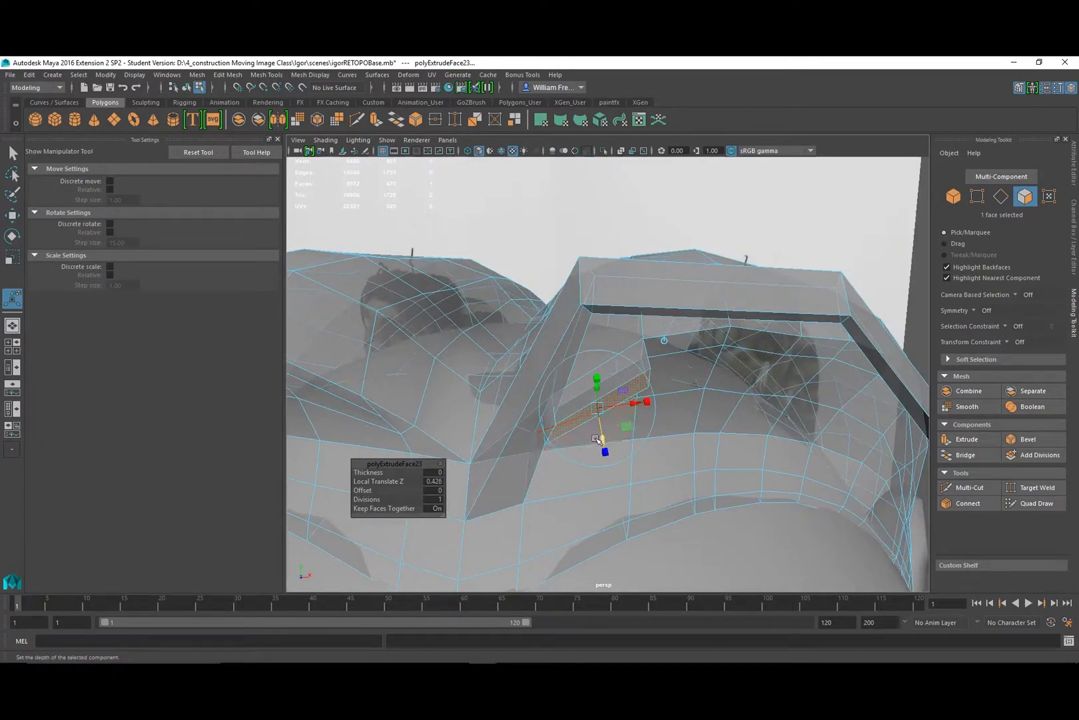
Select the lower edge of the newly extruded block behind the front strand's base and reposition it along X and Z.
{"action": "right_click_drag", "start_coordinate": [572, 407], "coordinate": [531, 336]}
{"action": "key", "text": "q"}
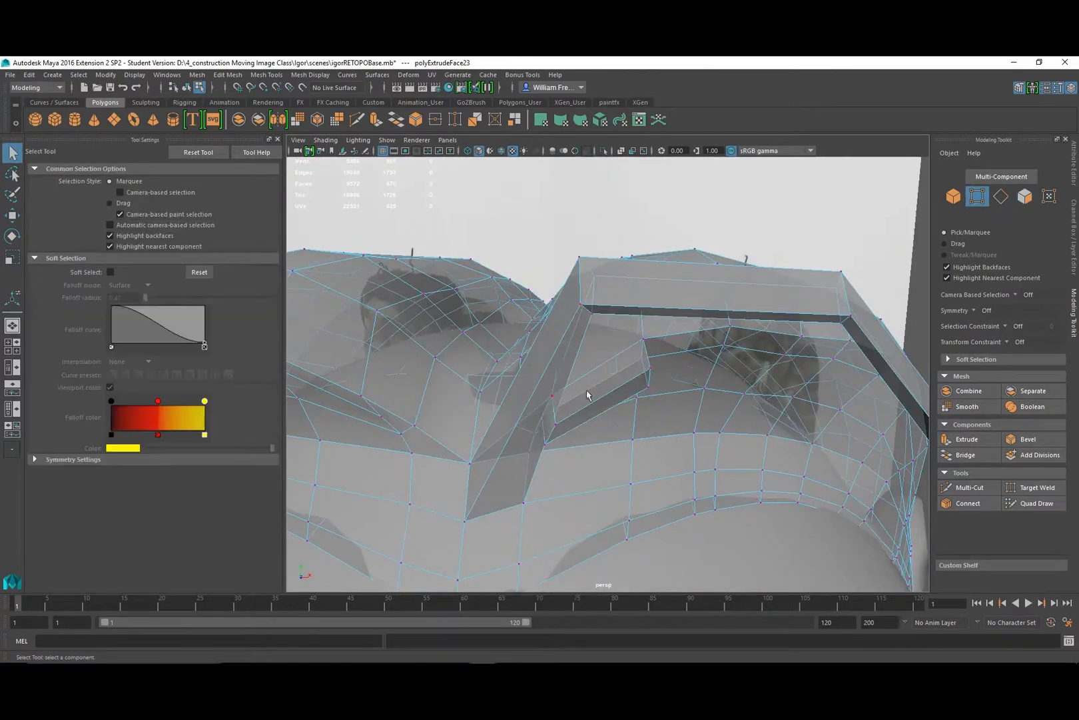
{"action": "right_click", "coordinate": [605, 403]}
{"action": "left_click", "coordinate": [605, 309]}
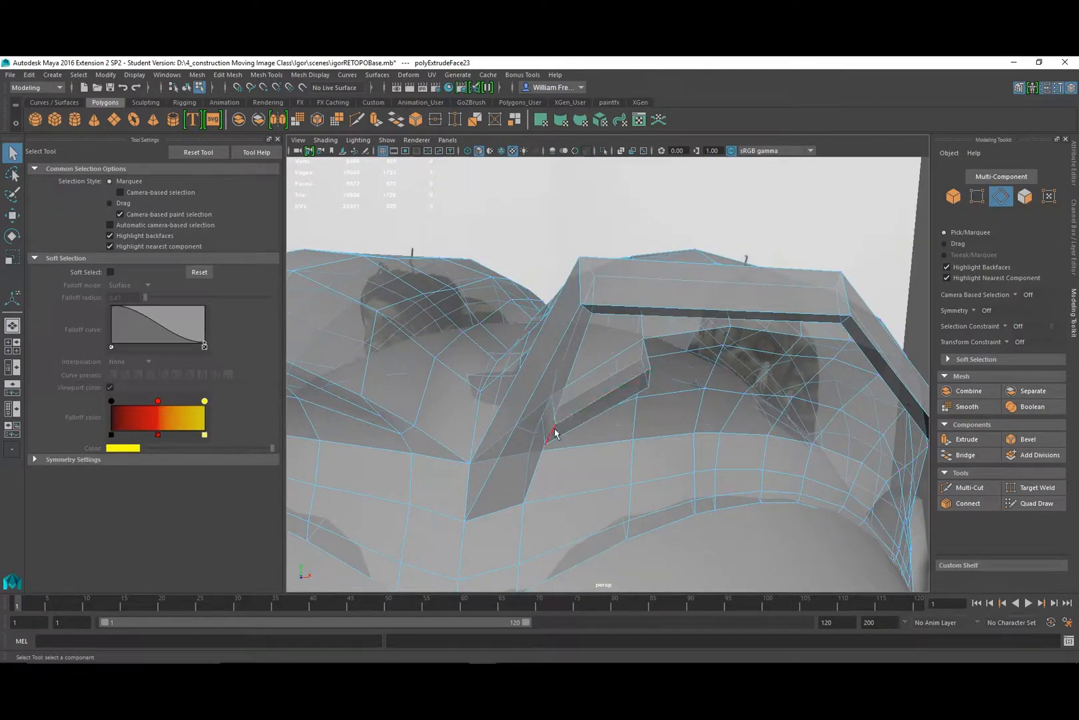
{"action": "left_click", "coordinate": [555, 432]}
{"action": "left_click_drag", "start_coordinate": [549, 421], "coordinate": [620, 353], "text": "alt"}
{"action": "key", "text": "w"}
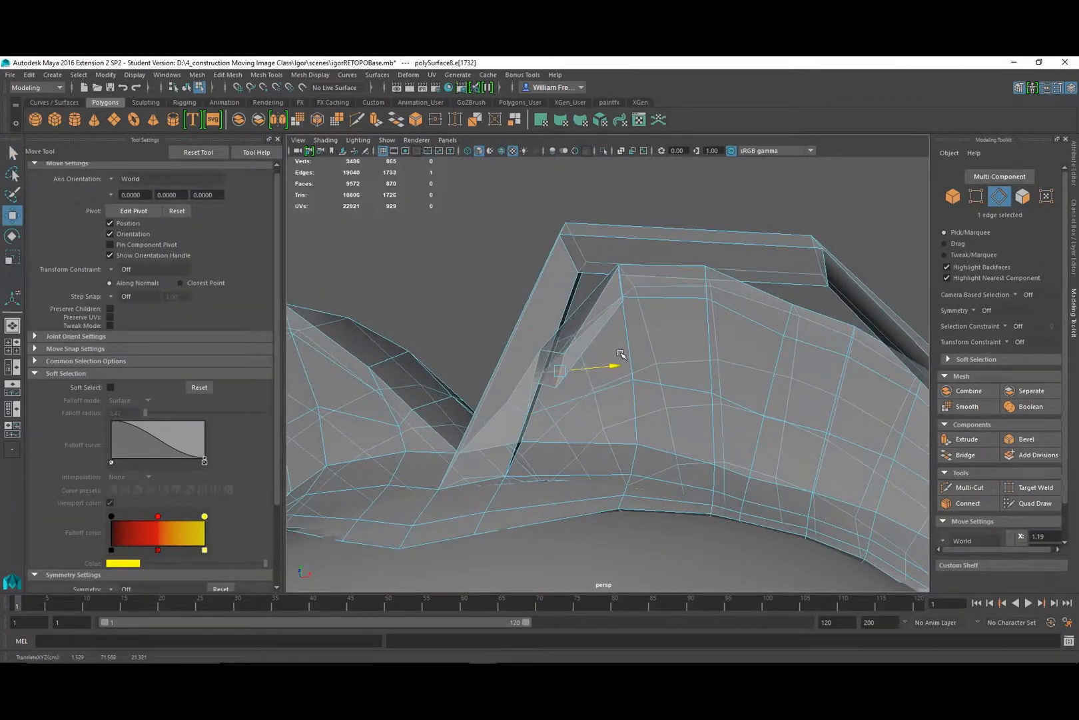
{"action": "left_click_drag", "start_coordinate": [564, 329], "coordinate": [584, 413]}
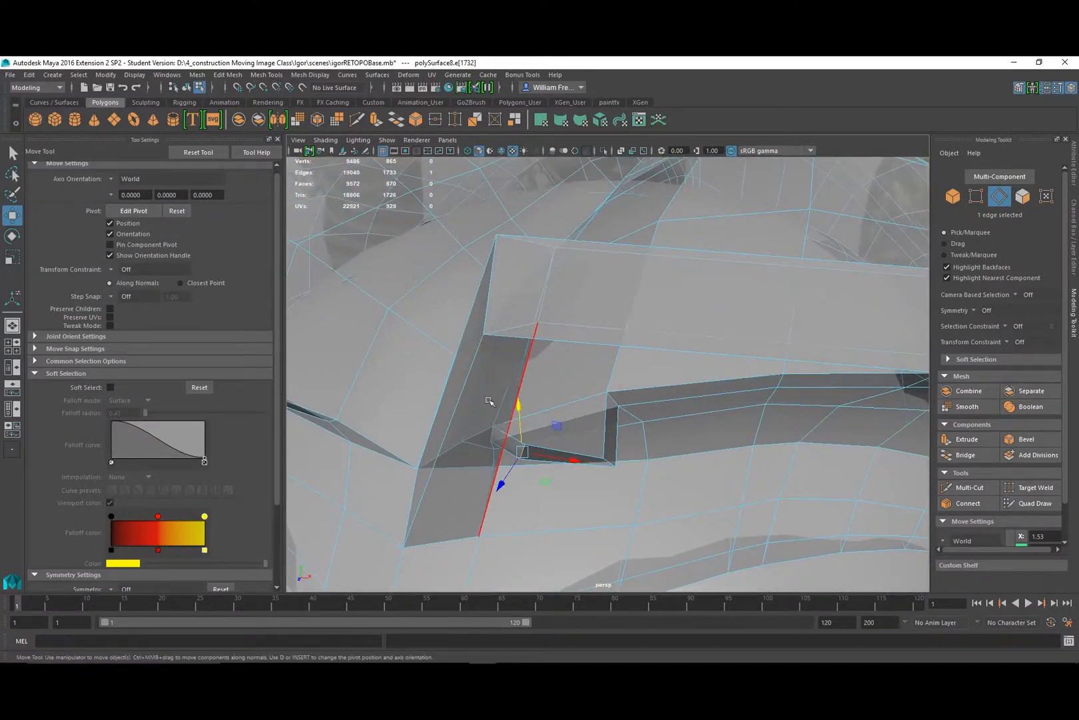
{"action": "left_click_drag", "start_coordinate": [500, 484], "coordinate": [503, 479]}
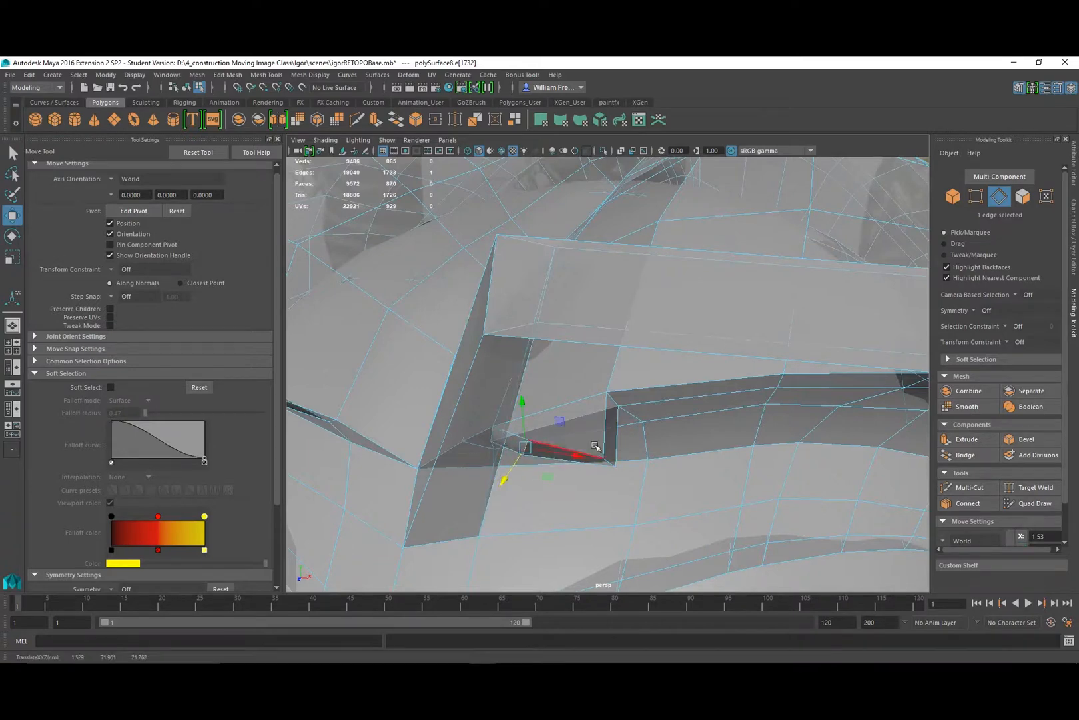
Move the block's end edge along Z and adjust two vertices beside the block along X.
{"action": "left_click_drag", "start_coordinate": [584, 465], "coordinate": [471, 455], "text": "alt"}
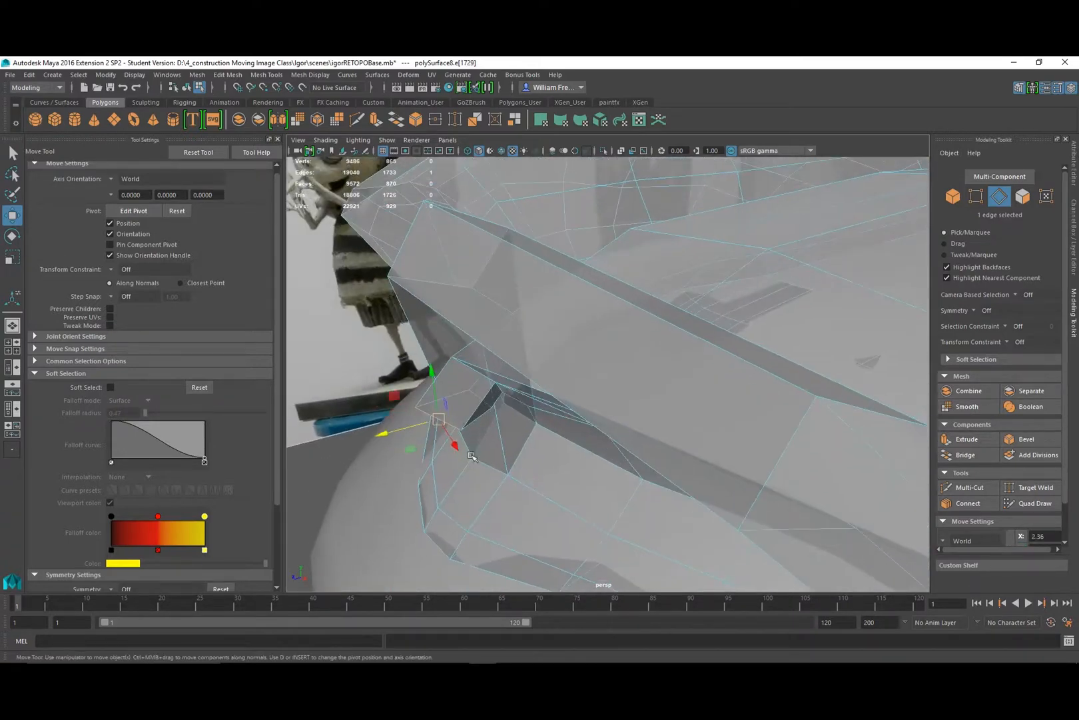
{"action": "left_click_drag", "start_coordinate": [385, 437], "coordinate": [550, 293]}
{"action": "right_click", "coordinate": [543, 342]}
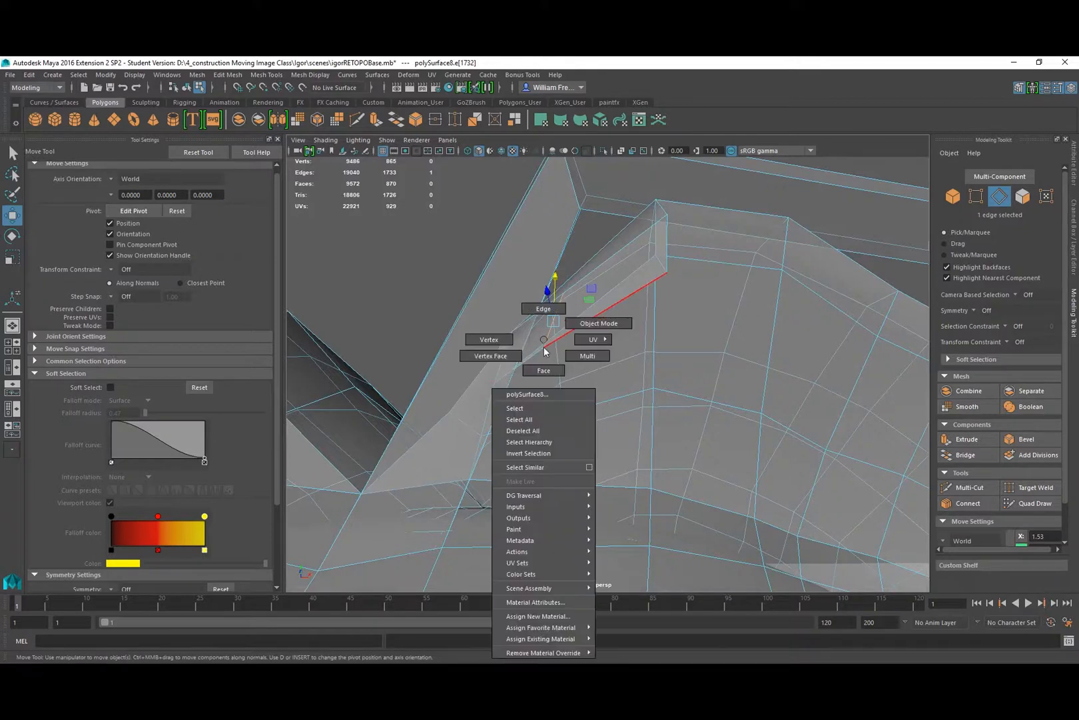
{"action": "left_click", "coordinate": [495, 339]}
{"action": "left_click", "coordinate": [494, 381]}
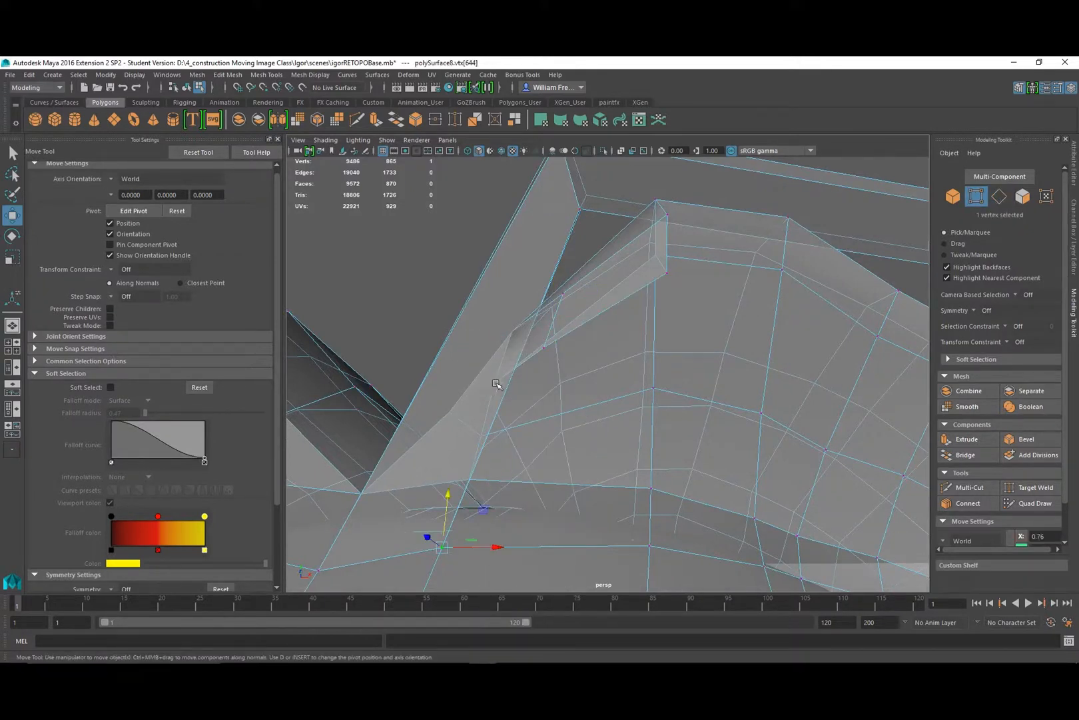
{"action": "mouse_move", "coordinate": [507, 394]}
{"action": "left_mouse_down", "text": "shift"}
{"action": "mouse_move", "coordinate": [545, 381]}
{"action": "mouse_move", "coordinate": [610, 391]}
{"action": "mouse_move", "coordinate": [566, 380]}
{"action": "mouse_move", "coordinate": [561, 393]}
{"action": "mouse_move", "coordinate": [527, 397]}
{"action": "mouse_move", "coordinate": [549, 411]}
{"action": "mouse_move", "coordinate": [527, 389]}
{"action": "left_mouse_up", "text": "shift"}
Check the block's end face and move its side edge along X to about 2.27.
{"action": "right_click", "coordinate": [495, 351]}
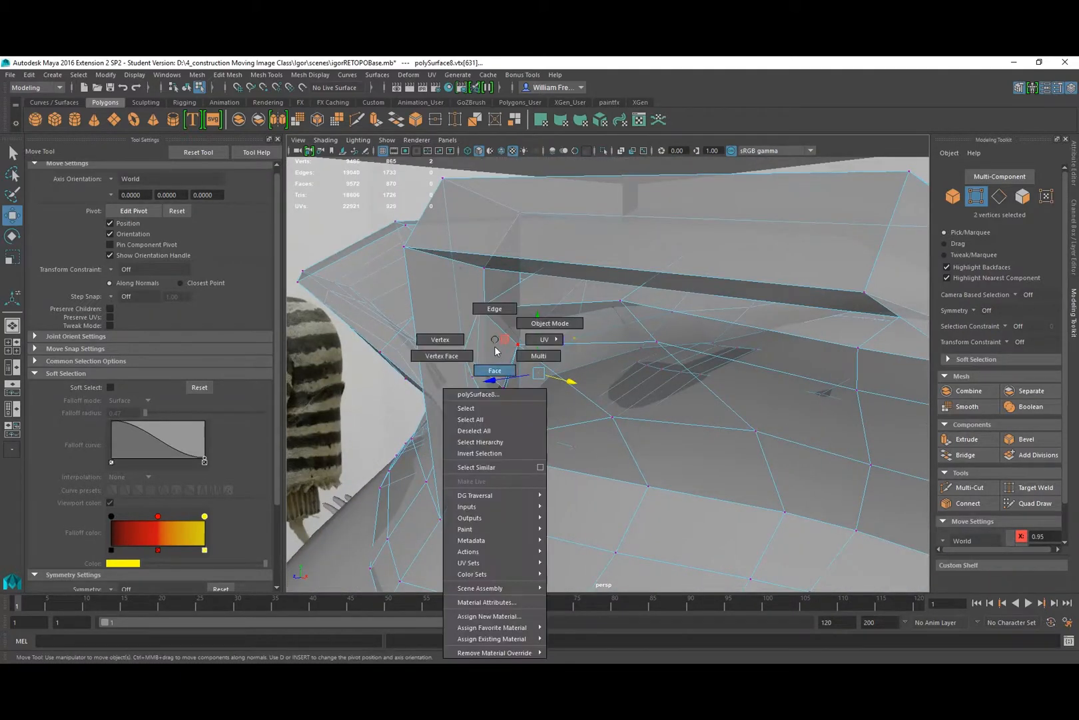
{"action": "right_click_drag", "start_coordinate": [495, 339], "coordinate": [496, 369]}
{"action": "left_click", "coordinate": [492, 354]}
{"action": "scroll", "coordinate": [622, 376], "scroll_direction": "down", "scroll_amount": 5}
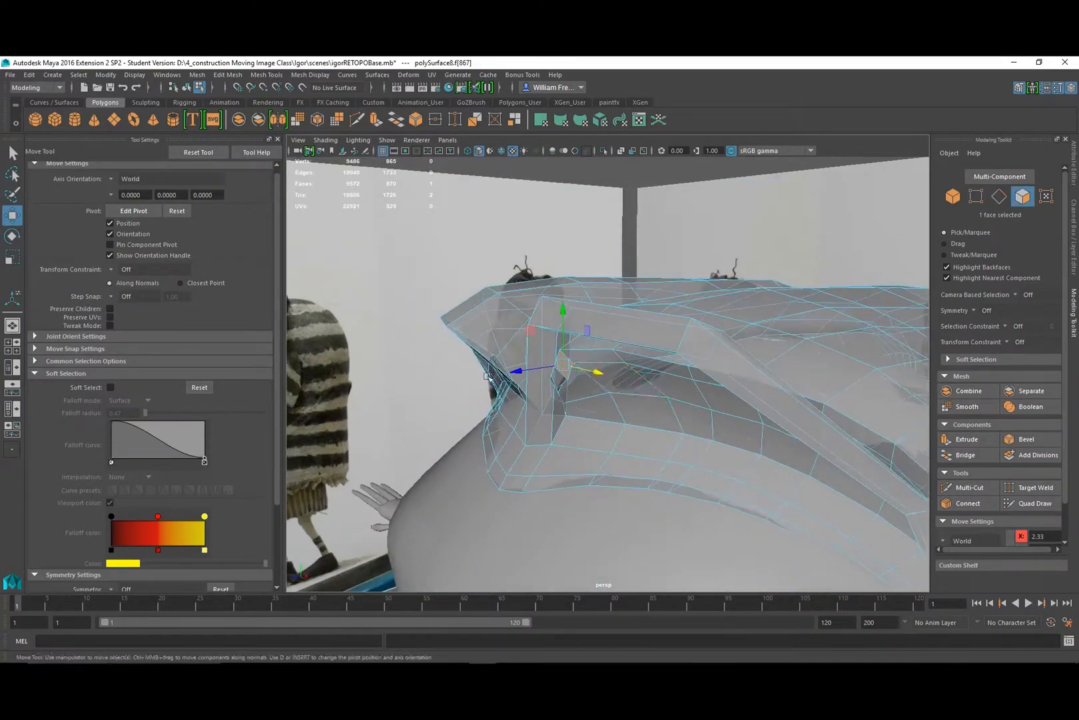
{"action": "left_click_drag", "start_coordinate": [501, 380], "coordinate": [599, 367], "text": "alt"}
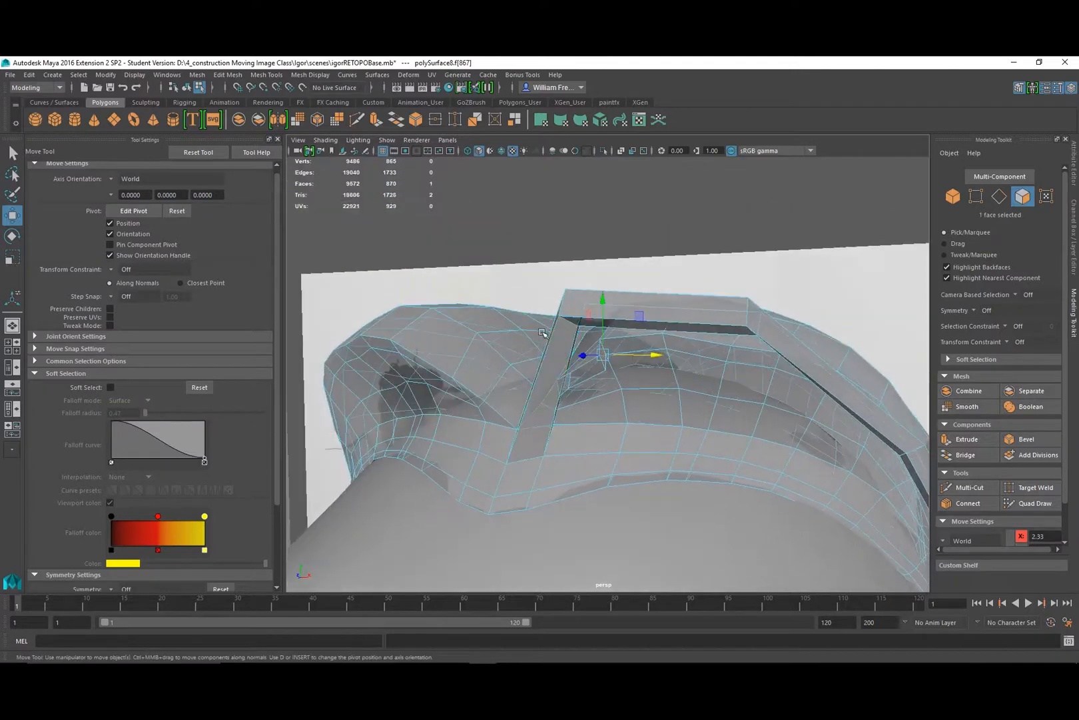
{"action": "scroll", "coordinate": [599, 367], "scroll_direction": "up", "scroll_amount": 3}
{"action": "right_click_drag", "start_coordinate": [601, 341], "coordinate": [588, 312]}
{"action": "left_click", "coordinate": [611, 359]}
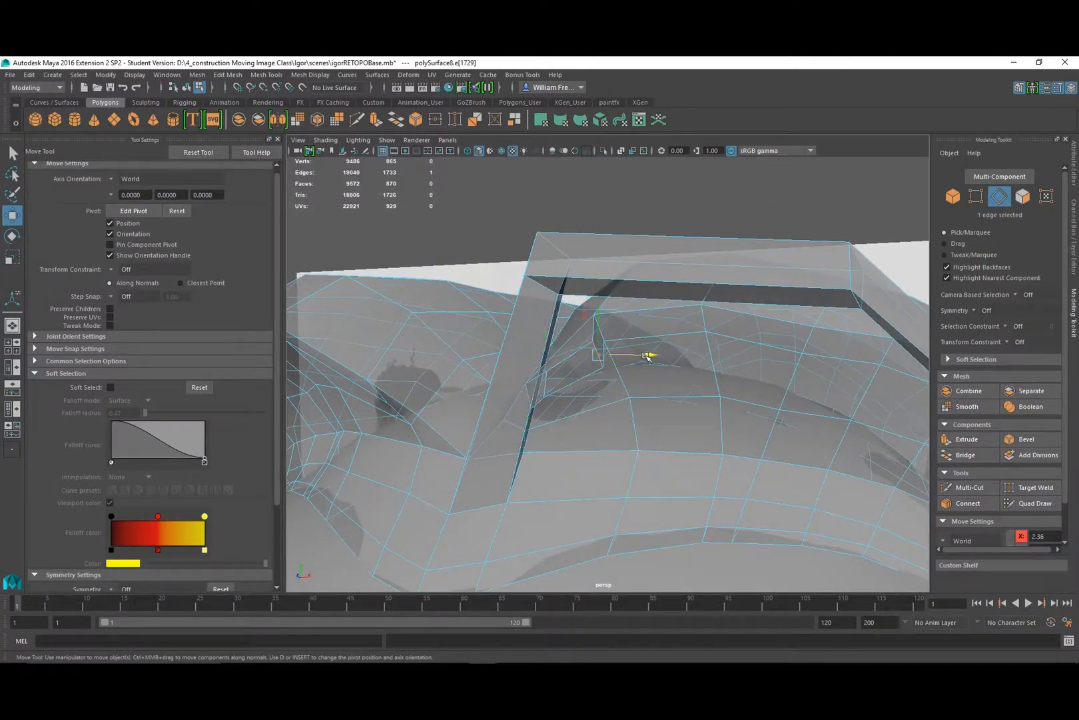
{"action": "left_click_drag", "start_coordinate": [646, 357], "coordinate": [628, 352]}
Select the block's end face and extrude it about 2.453 in local Z as a second front strand.
{"action": "right_click", "coordinate": [603, 340]}
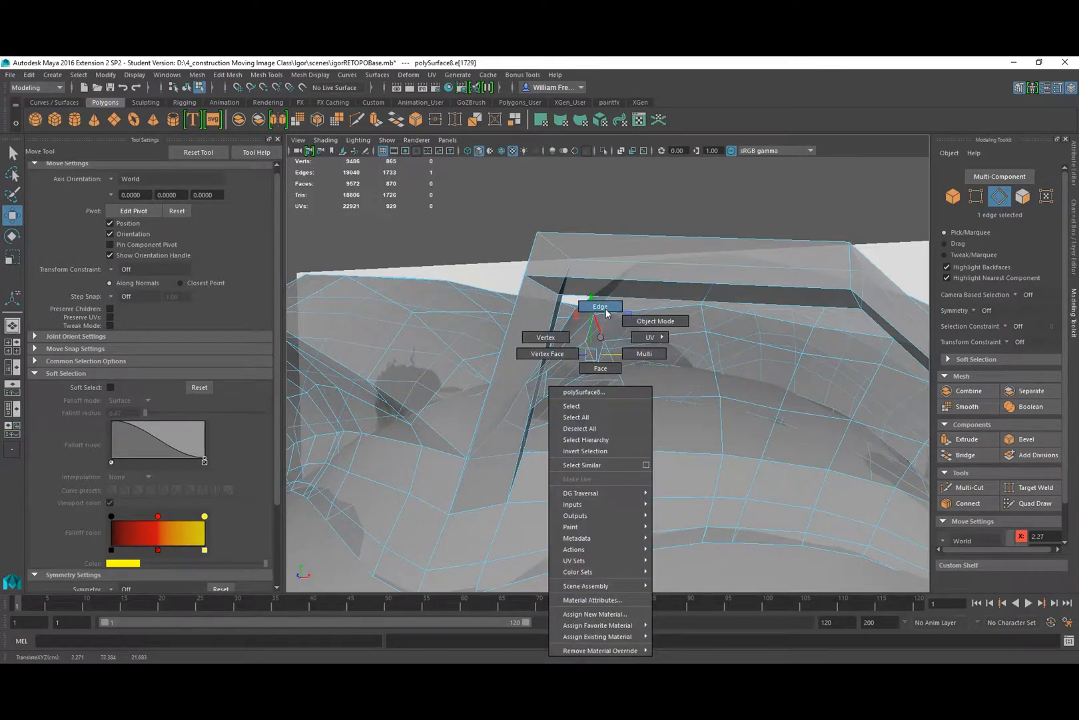
{"action": "right_click_drag", "start_coordinate": [607, 313], "coordinate": [598, 368]}
{"action": "left_click", "coordinate": [596, 350]}
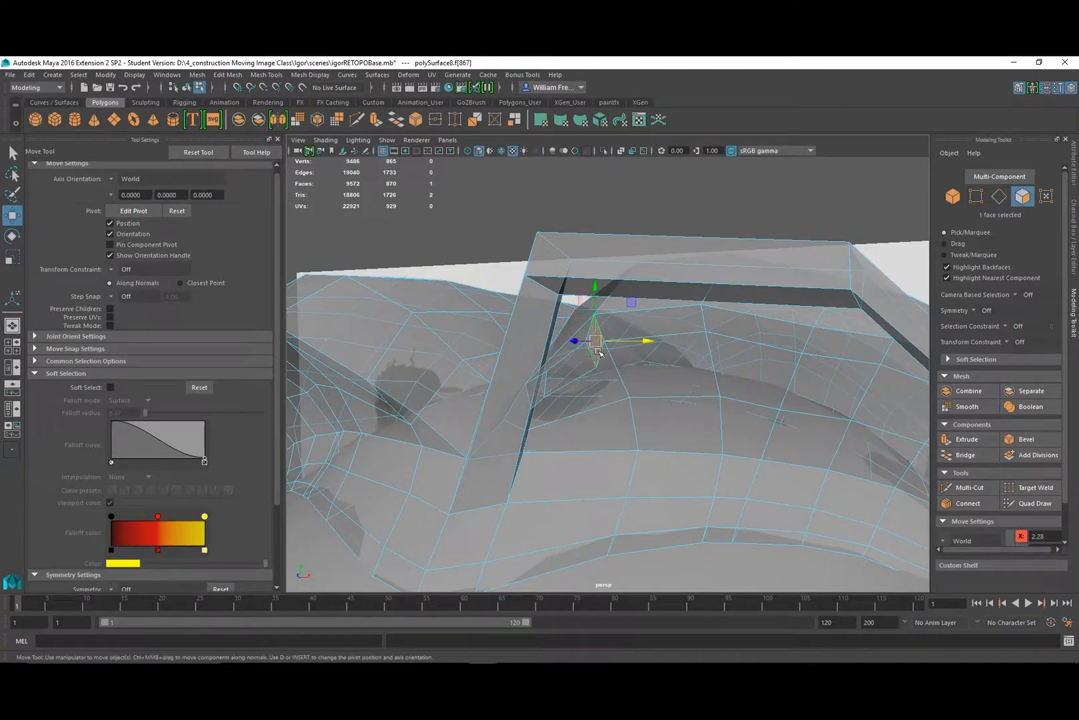
{"action": "left_click_drag", "start_coordinate": [749, 363], "coordinate": [599, 395], "text": "alt"}
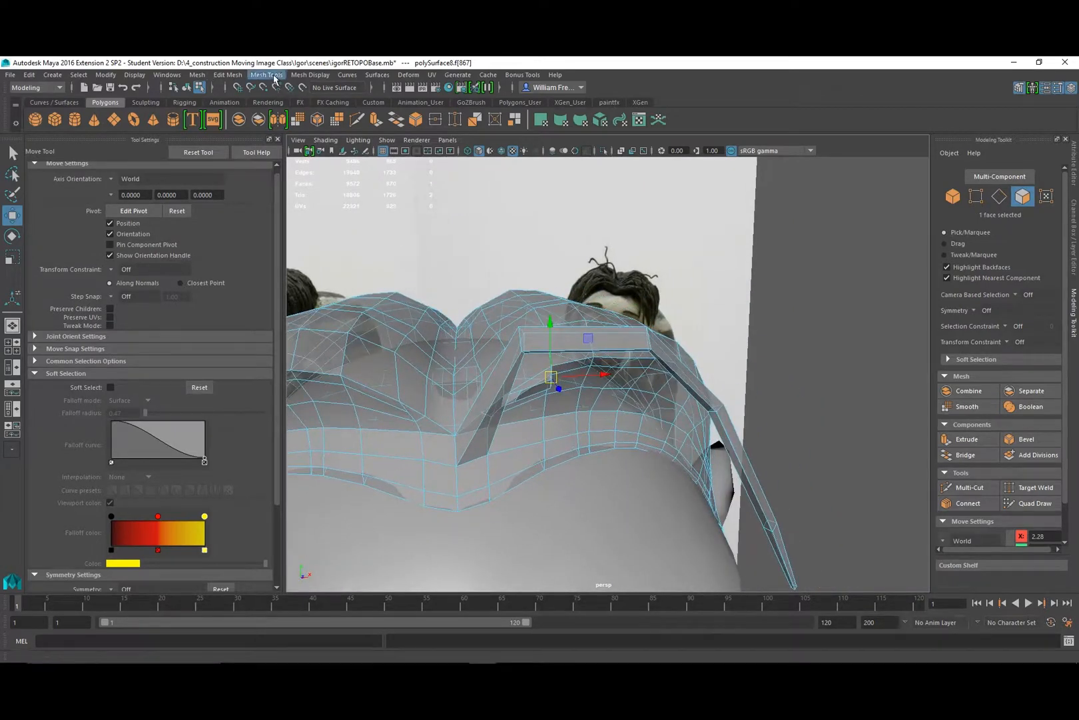
{"action": "left_click", "coordinate": [274, 79]}
{"action": "left_click", "coordinate": [312, 208]}
{"action": "mouse_move", "coordinate": [591, 380]}
{"action": "left_mouse_down"}
{"action": "mouse_move", "coordinate": [688, 406]}
{"action": "mouse_move", "coordinate": [556, 434]}
{"action": "mouse_move", "coordinate": [578, 414]}
{"action": "mouse_move", "coordinate": [545, 414]}
{"action": "mouse_move", "coordinate": [592, 365]}
{"action": "mouse_move", "coordinate": [603, 361]}
{"action": "mouse_move", "coordinate": [626, 413]}
{"action": "mouse_move", "coordinate": [680, 378]}
{"action": "mouse_move", "coordinate": [657, 340]}
{"action": "mouse_move", "coordinate": [597, 375]}
{"action": "left_mouse_up"}
{"action": "left_click_drag", "start_coordinate": [598, 324], "coordinate": [644, 366]}
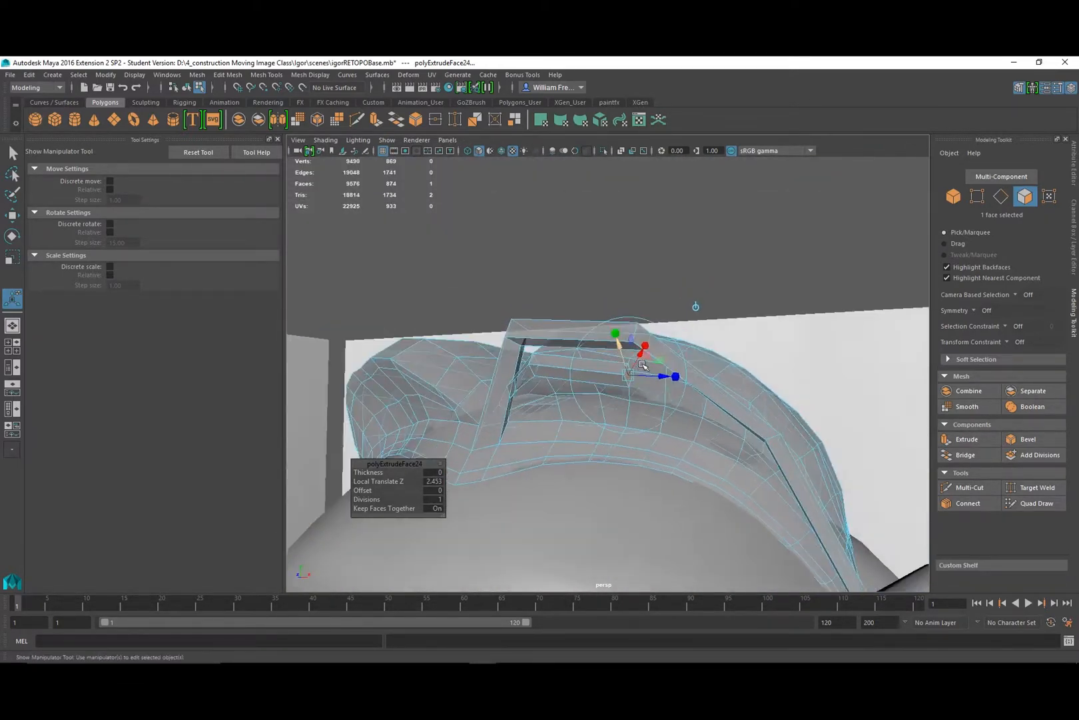
Rotate the new strand's end face downward and extrude a second segment toward the temple.
{"action": "key", "text": "e"}
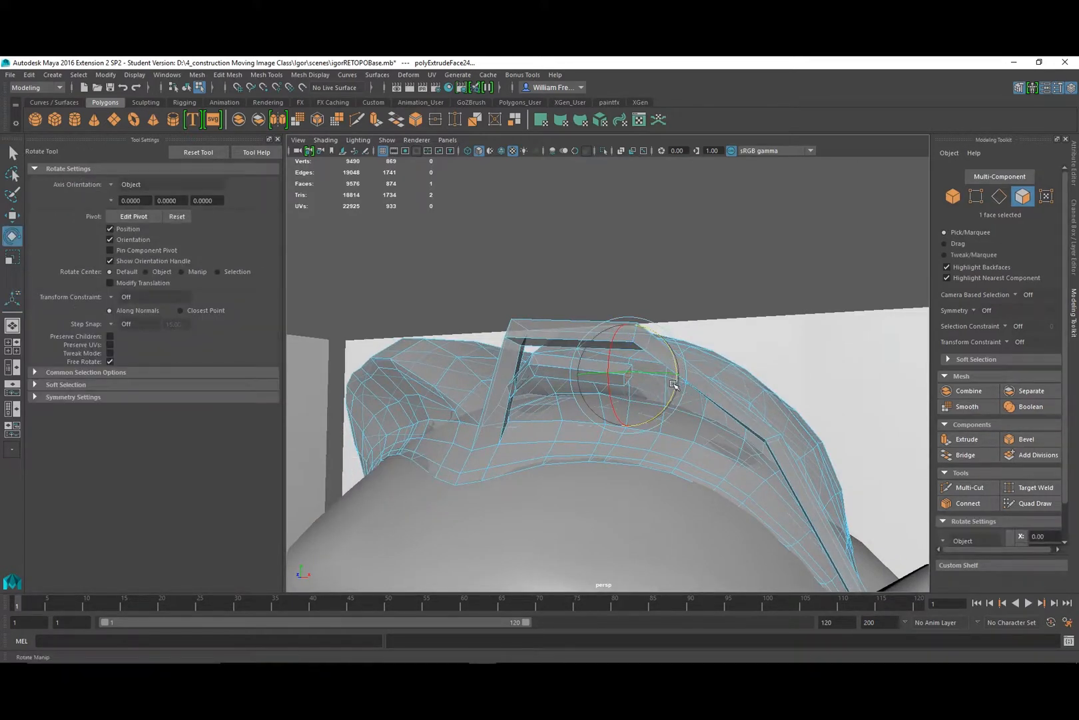
{"action": "key", "text": "ctrl+e"}
{"action": "left_click_drag", "start_coordinate": [656, 389], "coordinate": [726, 478]}
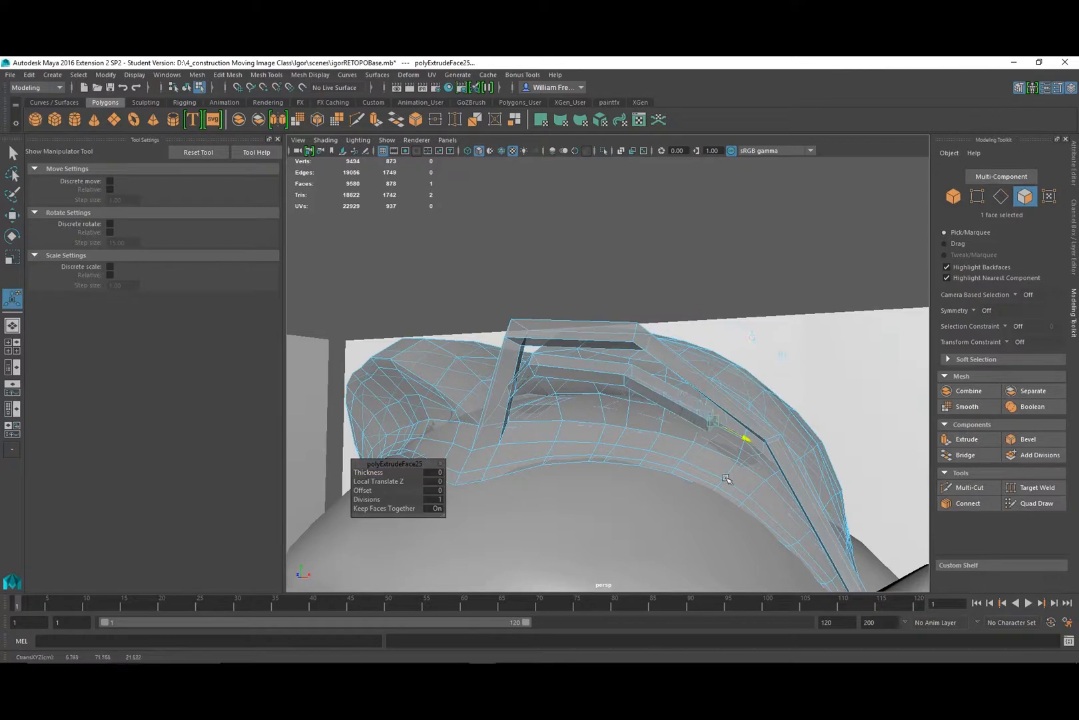
Scale down the second segment's end face and move it along Z so the strand follows the head.
{"action": "key", "text": "r"}
{"action": "left_click_drag", "start_coordinate": [736, 435], "coordinate": [643, 480]}
{"action": "key", "text": "w"}
{"action": "key", "text": "e"}
{"action": "key", "text": "w"}
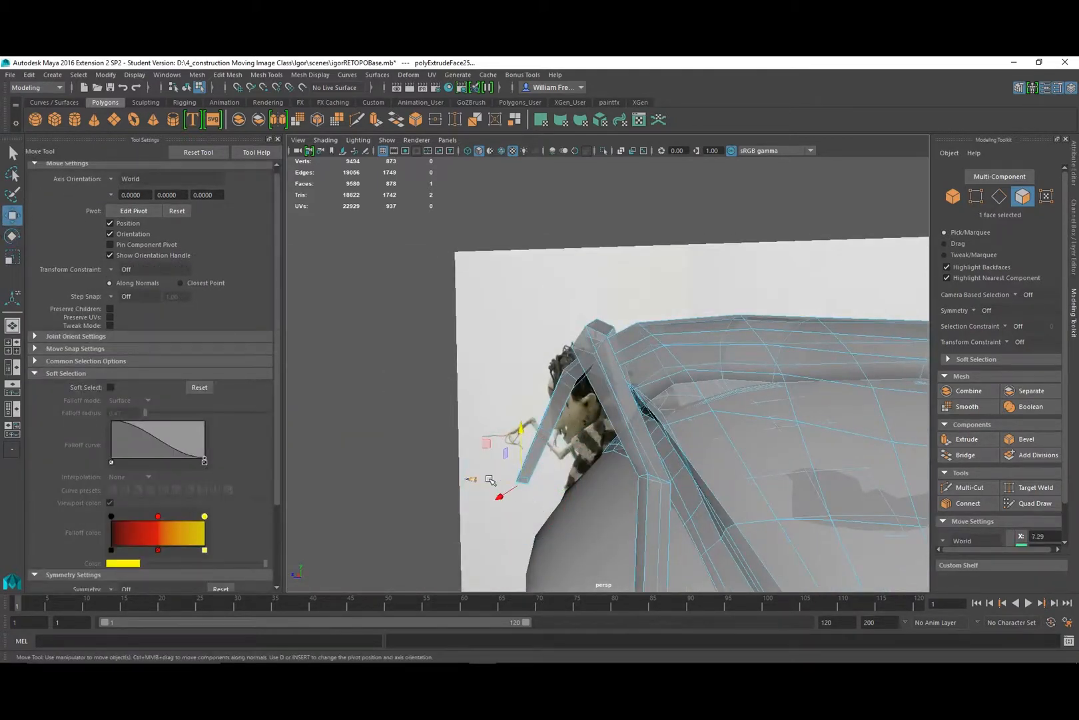
{"action": "left_click_drag", "start_coordinate": [523, 495], "coordinate": [678, 500]}
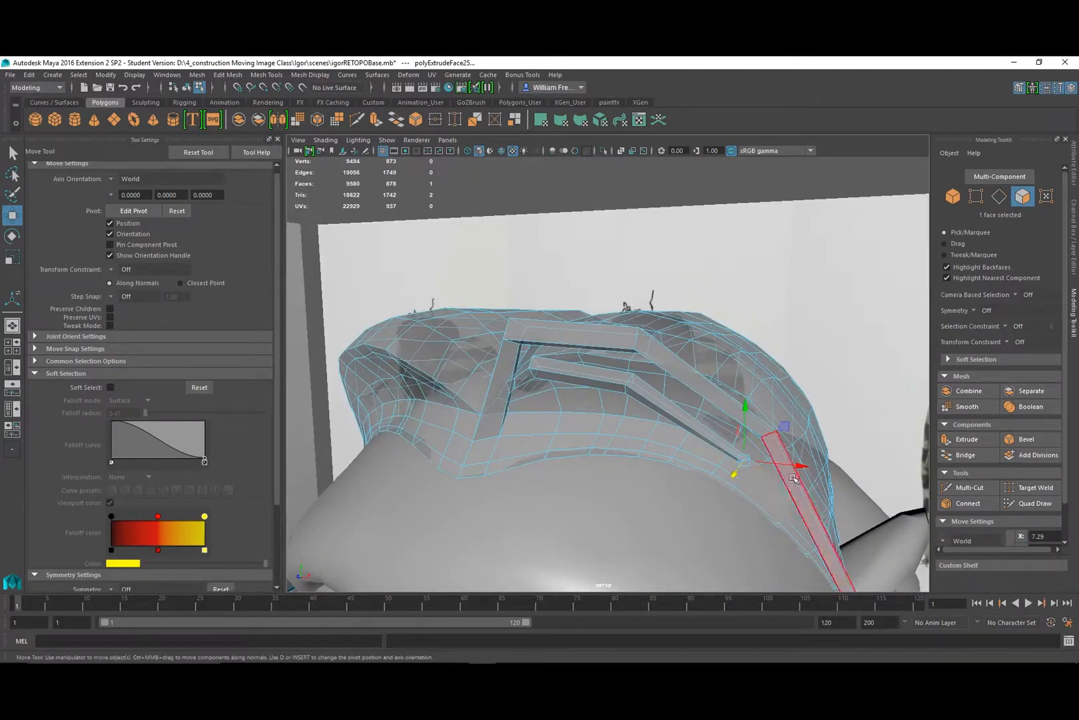
{"action": "left_click_drag", "start_coordinate": [805, 468], "coordinate": [663, 502]}
Extrude the strand's end face about 2.815 in local Z down over the forehead.
{"action": "key", "text": "ctrl+e"}
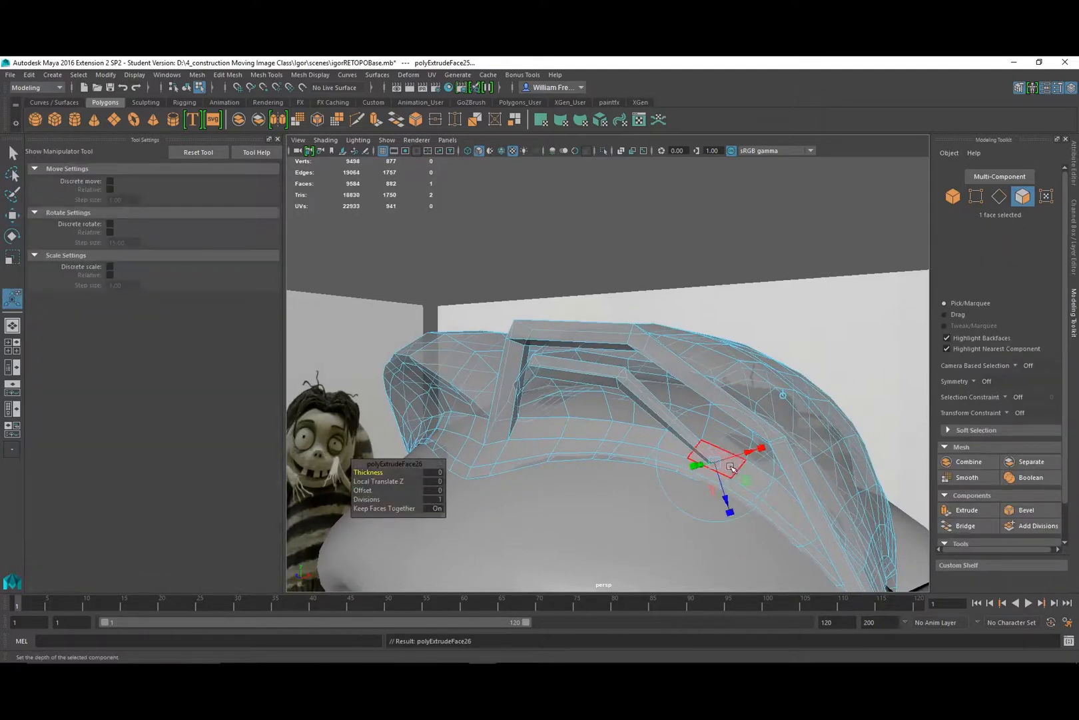
{"action": "left_click_drag", "start_coordinate": [727, 497], "coordinate": [746, 631]}
{"action": "right_click_drag", "start_coordinate": [797, 518], "coordinate": [549, 465], "text": "alt"}
{"action": "left_click_drag", "start_coordinate": [549, 465], "coordinate": [661, 451], "text": "alt"}
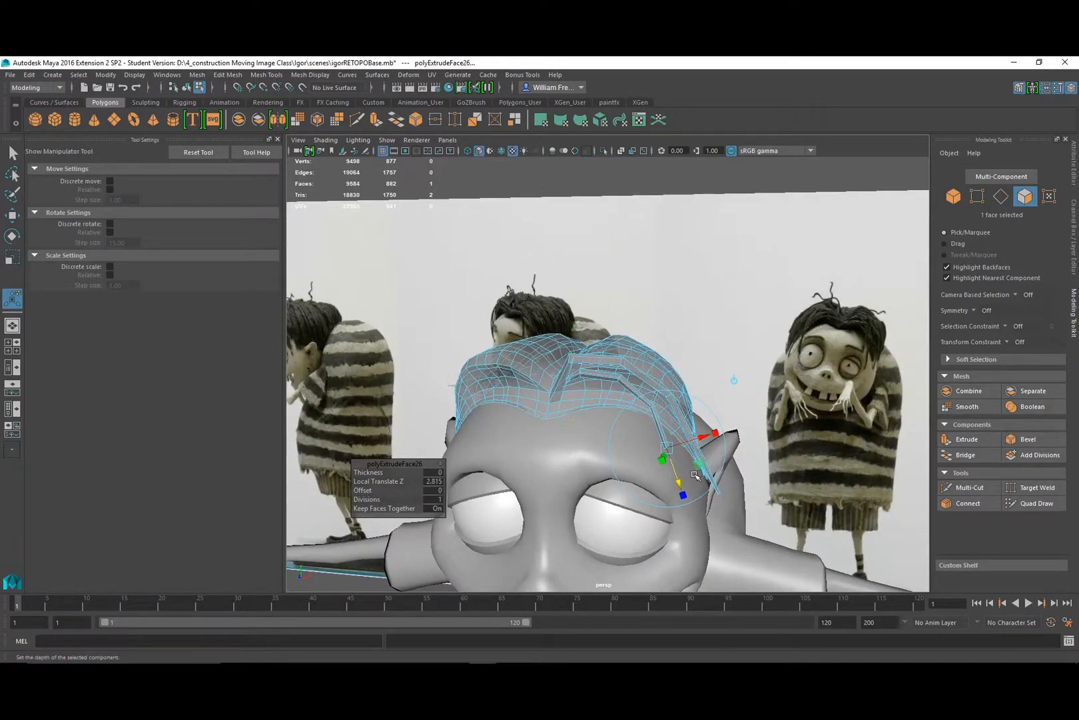
{"action": "right_click_drag", "start_coordinate": [596, 374], "coordinate": [680, 460], "text": "alt"}
{"action": "middle_click_drag", "start_coordinate": [679, 459], "coordinate": [566, 386], "text": "alt"}
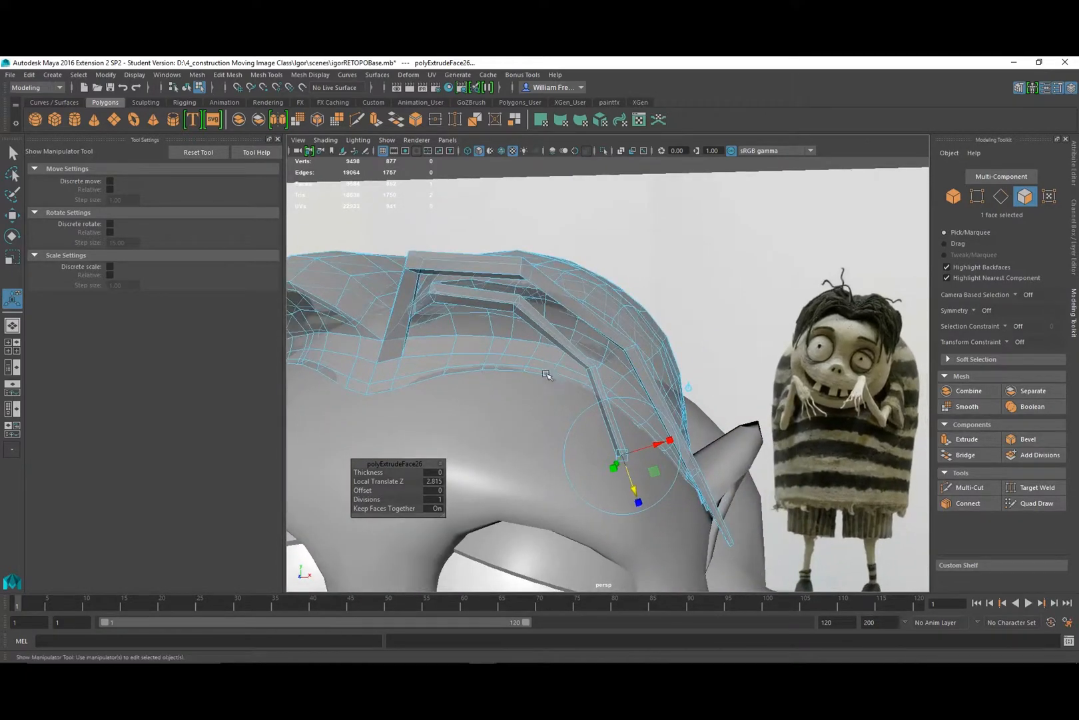
{"action": "right_click_drag", "start_coordinate": [566, 386], "coordinate": [635, 423], "text": "alt"}
Angle the strand's end face and extrude it about 2.434 in local Z toward the eye.
{"action": "key", "text": "e"}
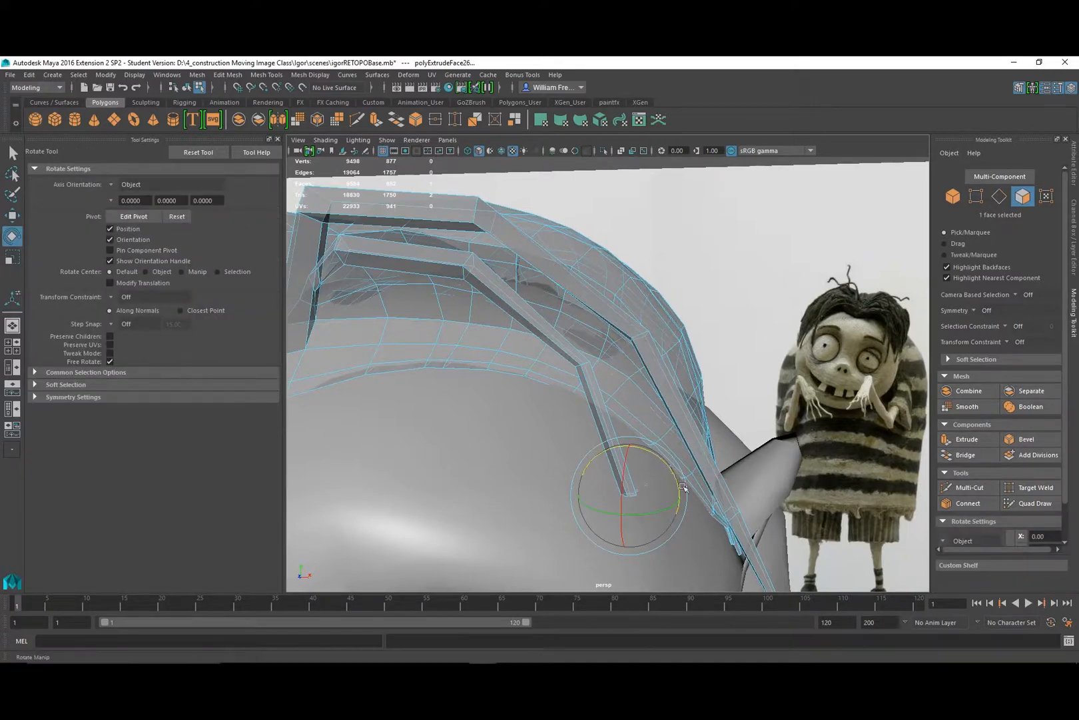
{"action": "left_click_drag", "start_coordinate": [684, 487], "coordinate": [676, 408], "text": "alt"}
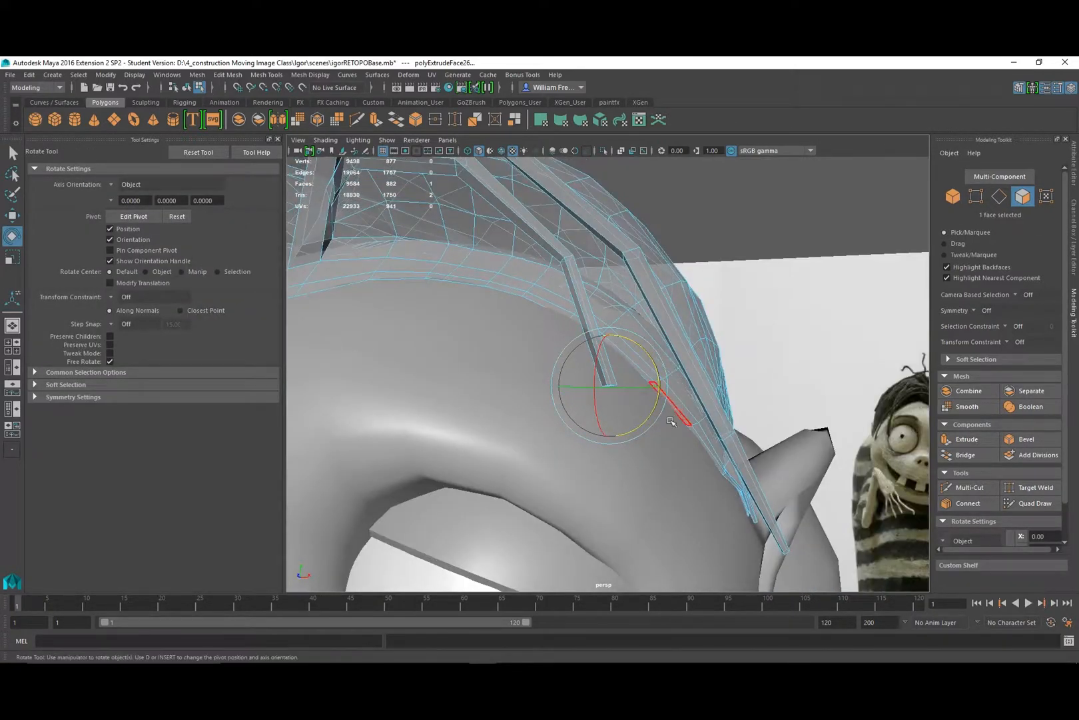
{"action": "key", "text": "ctrl+e"}
{"action": "left_click_drag", "start_coordinate": [612, 424], "coordinate": [616, 535]}
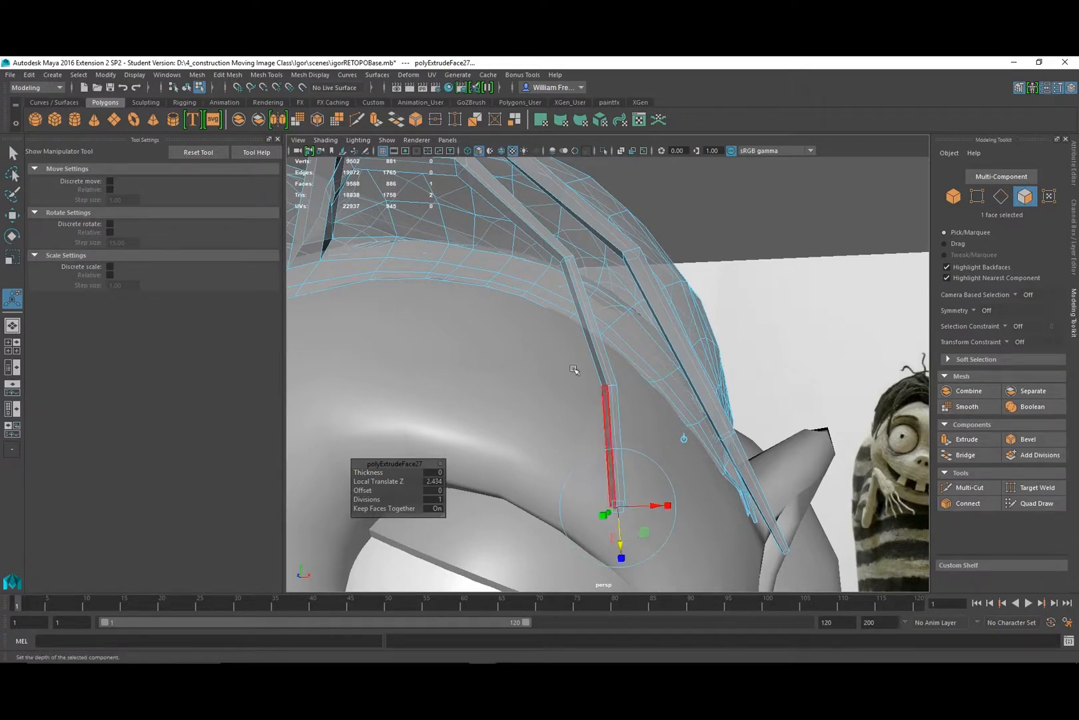
Extrude a final short segment from the strand, scale its end face down to a tip and shift it along X.
{"action": "key", "text": "ctrl+e"}
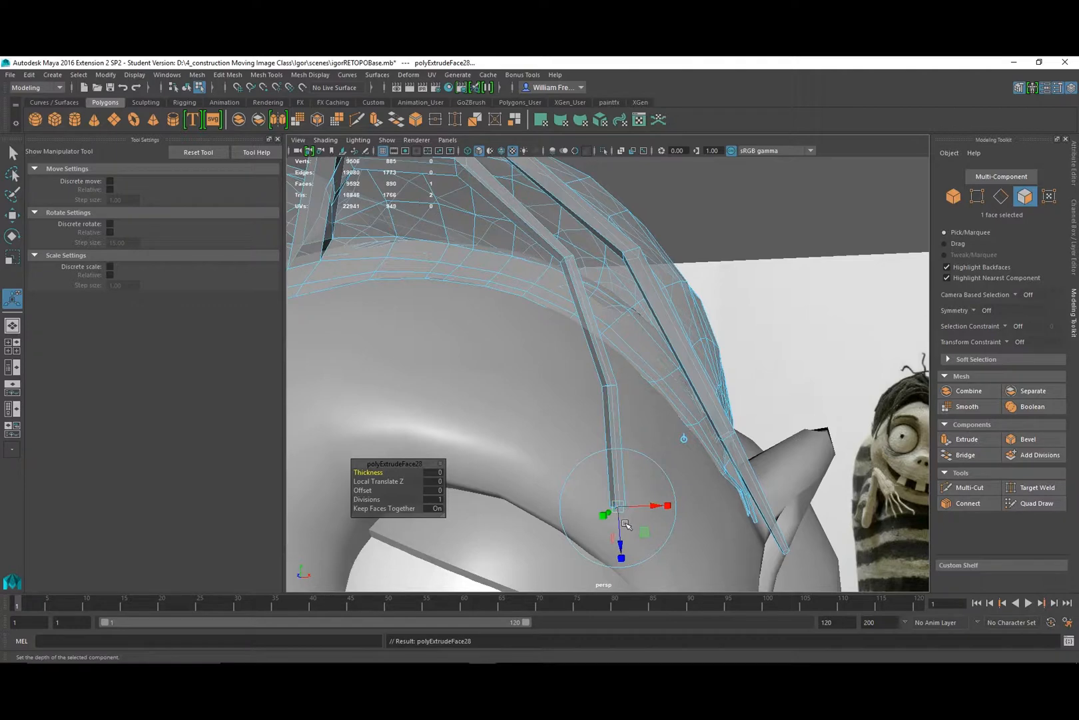
{"action": "left_click_drag", "start_coordinate": [626, 524], "coordinate": [625, 600]}
{"action": "key", "text": "r"}
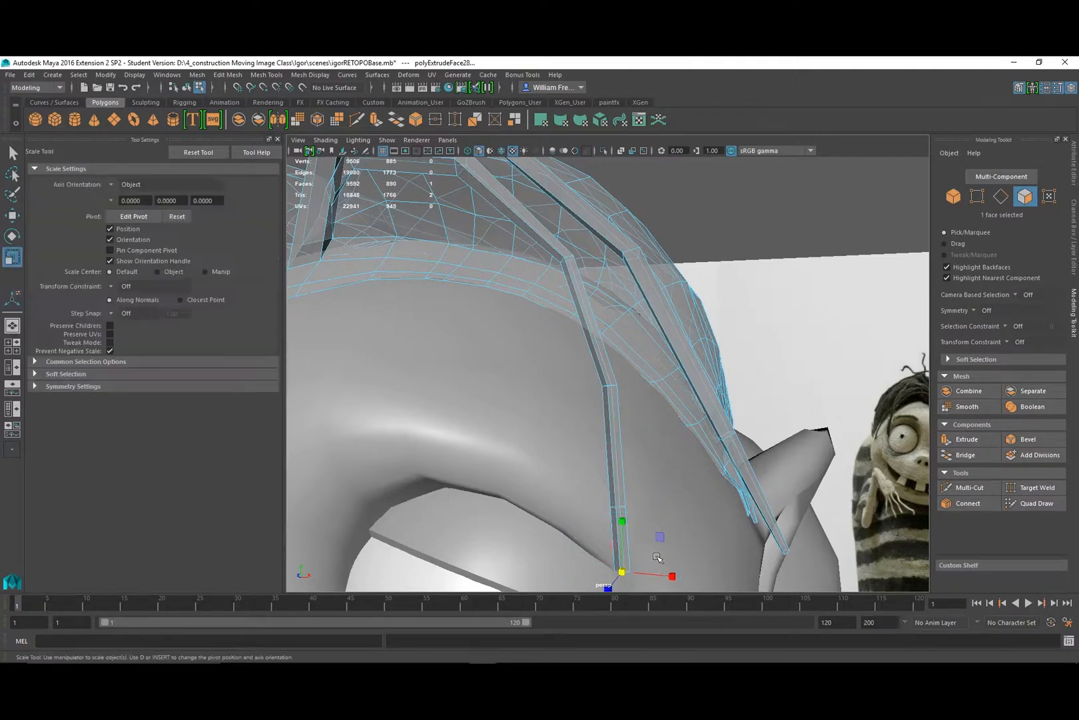
{"action": "middle_click_drag", "start_coordinate": [658, 557], "coordinate": [616, 473], "text": "alt"}
{"action": "left_click_drag", "start_coordinate": [619, 457], "coordinate": [618, 461]}
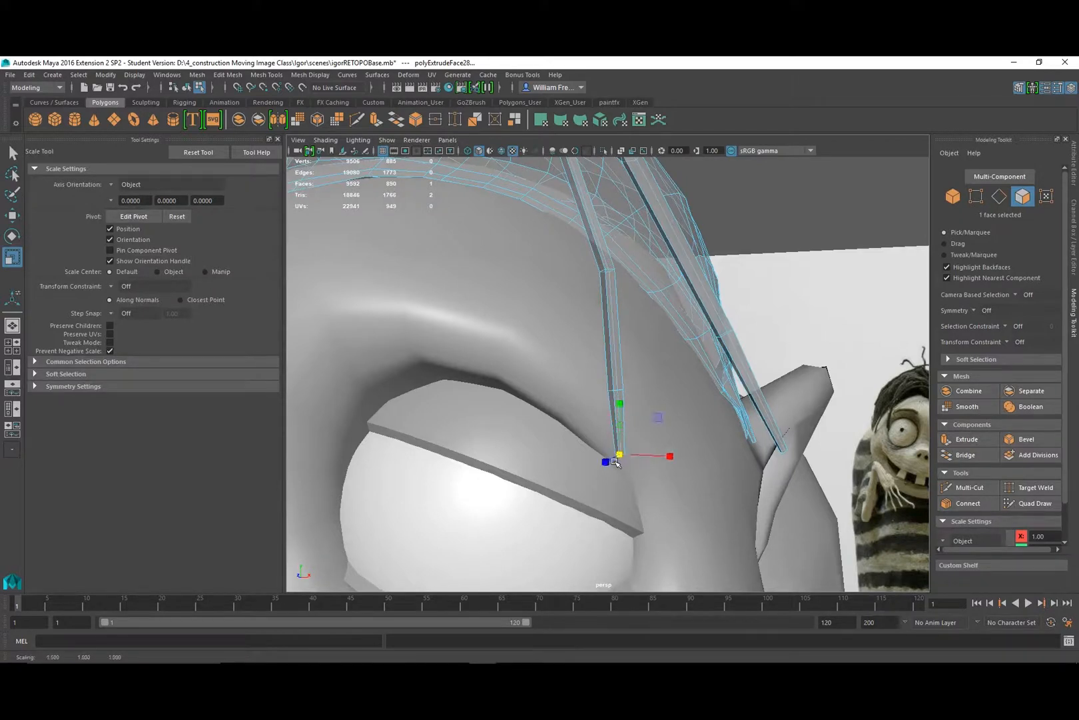
{"action": "key", "text": "w"}
{"action": "left_click_drag", "start_coordinate": [664, 457], "coordinate": [716, 460]}
Return the hair mesh to object mode and assign it a new Blinn material.
{"action": "left_click_drag", "start_coordinate": [650, 372], "coordinate": [531, 464], "text": "alt"}
{"action": "left_click_drag", "start_coordinate": [640, 413], "coordinate": [681, 373], "text": "alt"}
{"action": "right_click_drag", "start_coordinate": [681, 374], "coordinate": [391, 357], "text": "alt"}
{"action": "left_click_drag", "start_coordinate": [392, 356], "coordinate": [627, 247], "text": "alt"}
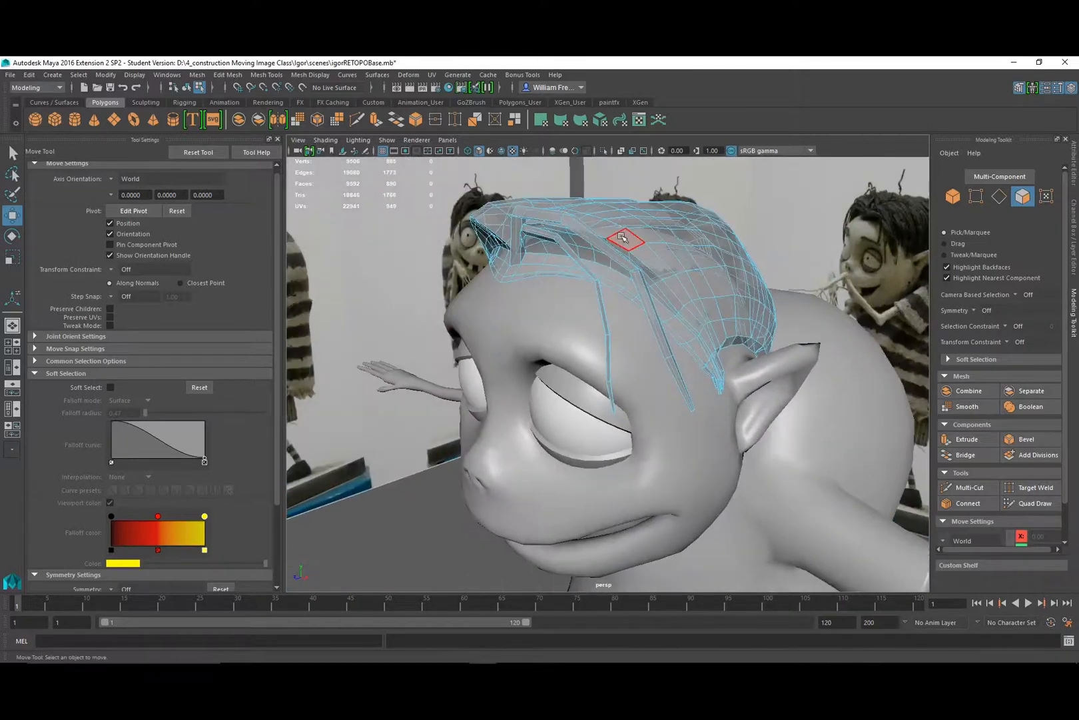
{"action": "right_click_drag", "start_coordinate": [626, 246], "coordinate": [672, 520]}
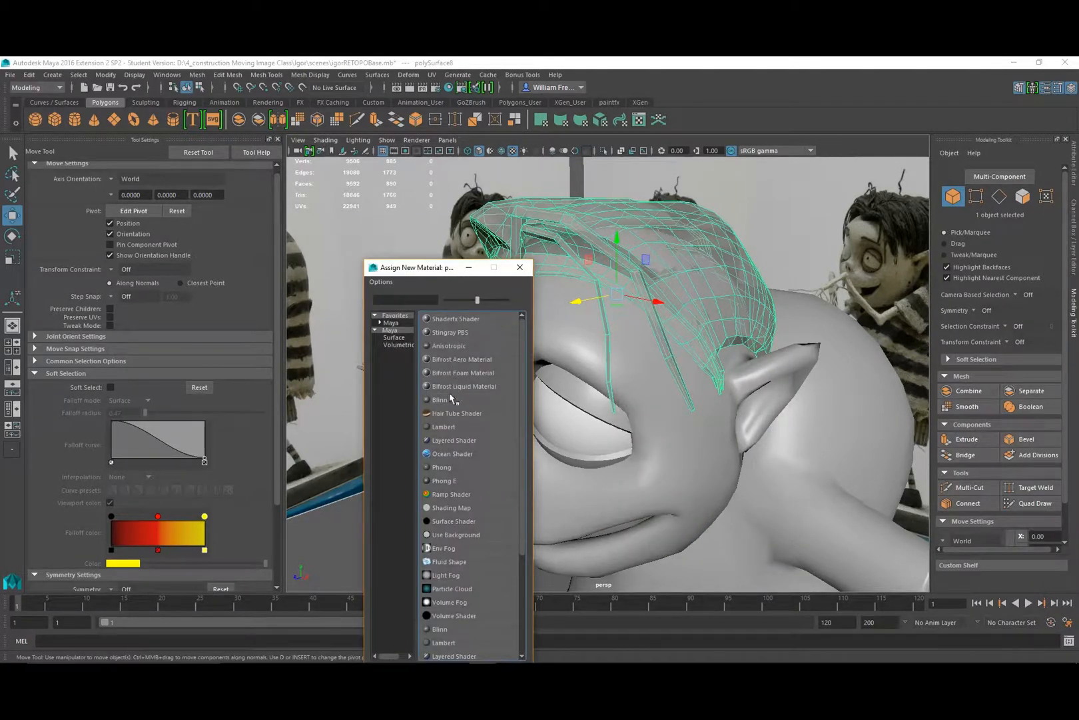
{"action": "left_click", "coordinate": [441, 401]}
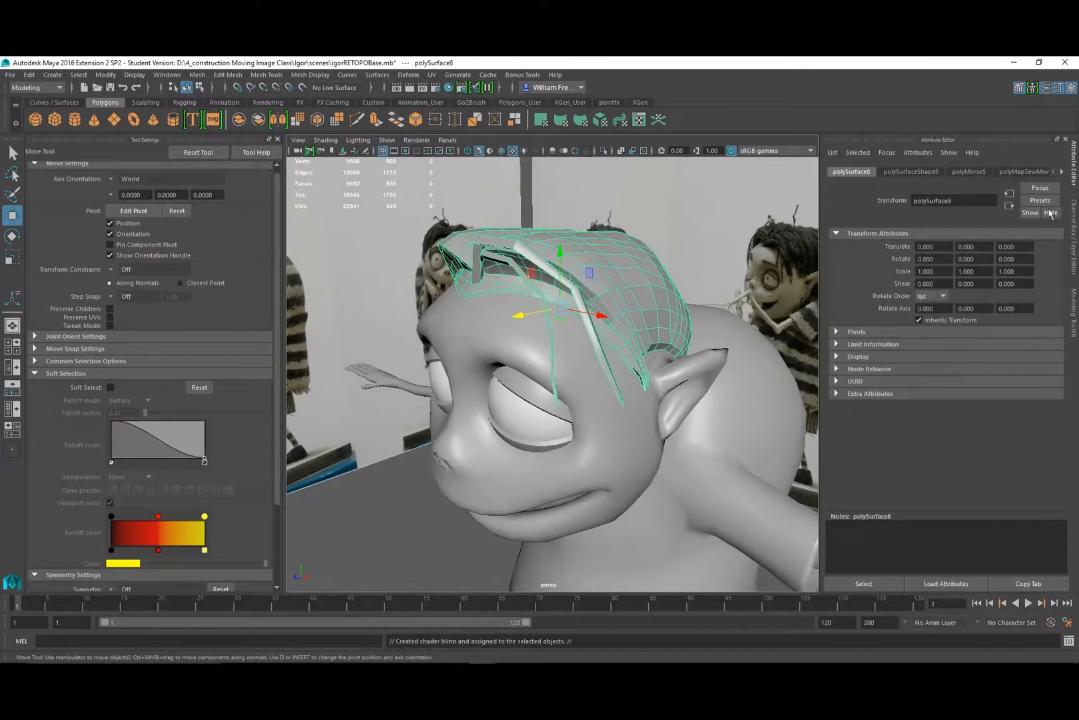
Delete all construction history in the scene.
{"action": "left_click", "coordinate": [29, 74]}
{"action": "mouse_move", "coordinate": [133, 218]}
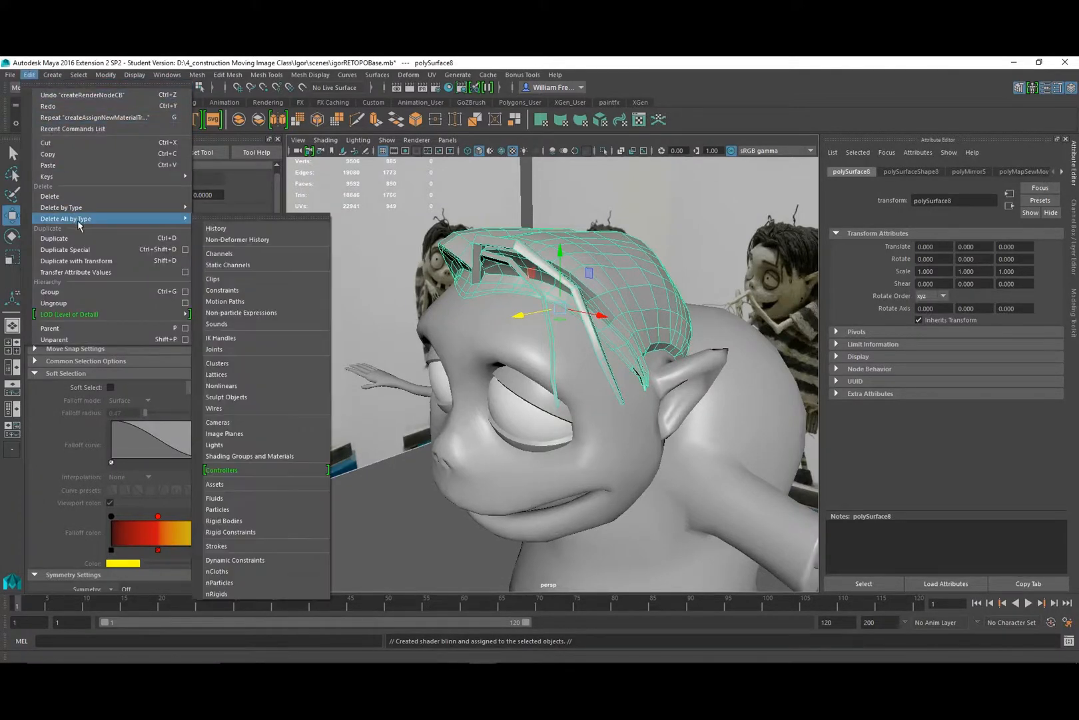
{"action": "left_click", "coordinate": [238, 230]}
Darken the colour of the hair's Blinn material to a mid grey.
{"action": "left_click", "coordinate": [962, 172]}
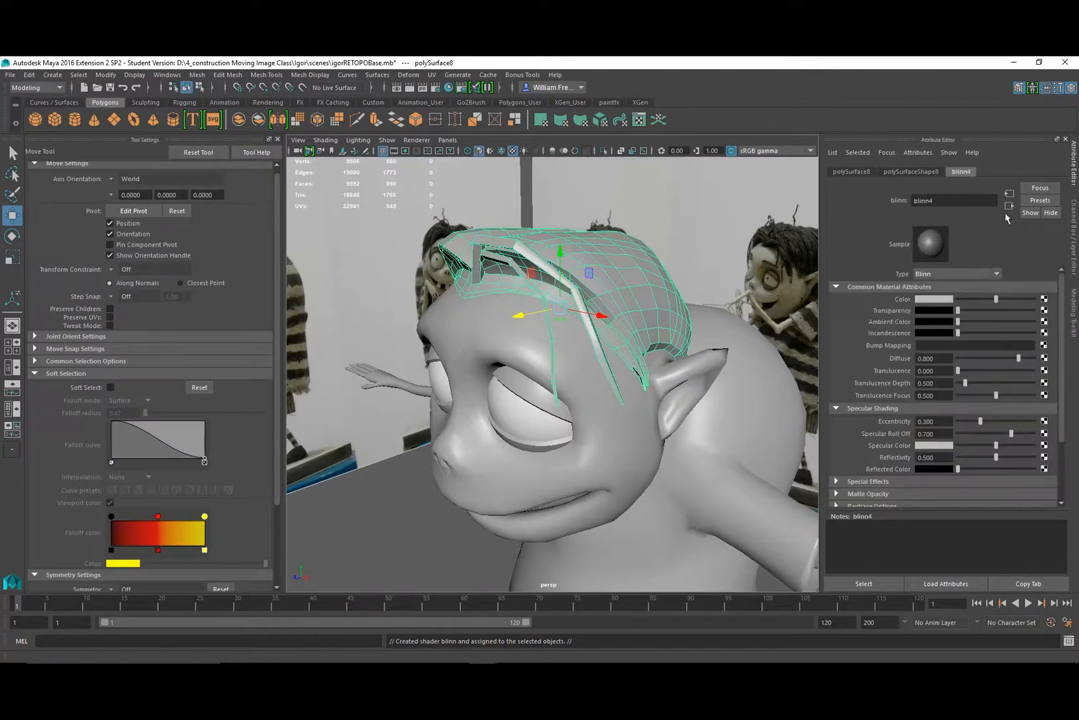
{"action": "left_click_drag", "start_coordinate": [998, 300], "coordinate": [984, 304]}
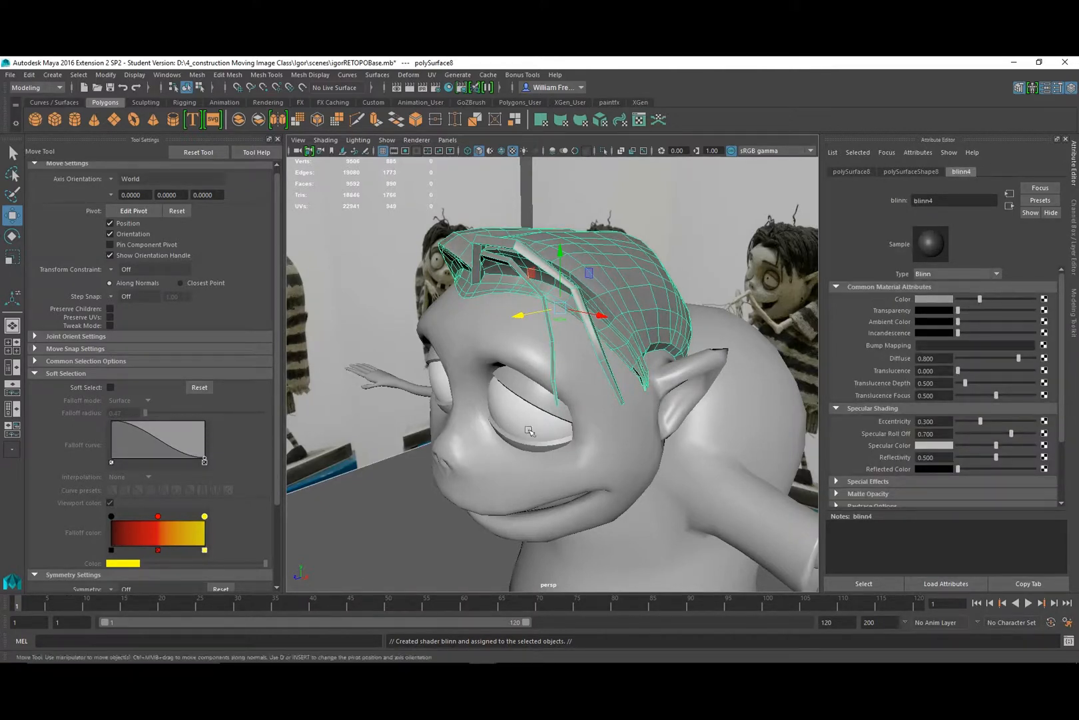
Deselect the hair and compare its shape and strands with the reference images, focusing on the area around the ear.
{"action": "left_click", "coordinate": [400, 533]}
{"action": "mouse_move", "coordinate": [613, 294]}
{"action": "left_mouse_down", "text": "alt"}
{"action": "mouse_move", "coordinate": [600, 266]}
{"action": "mouse_move", "coordinate": [665, 292]}
{"action": "mouse_move", "coordinate": [575, 288]}
{"action": "mouse_move", "coordinate": [616, 293]}
{"action": "left_mouse_up", "text": "alt"}
{"action": "left_click", "coordinate": [665, 291]}
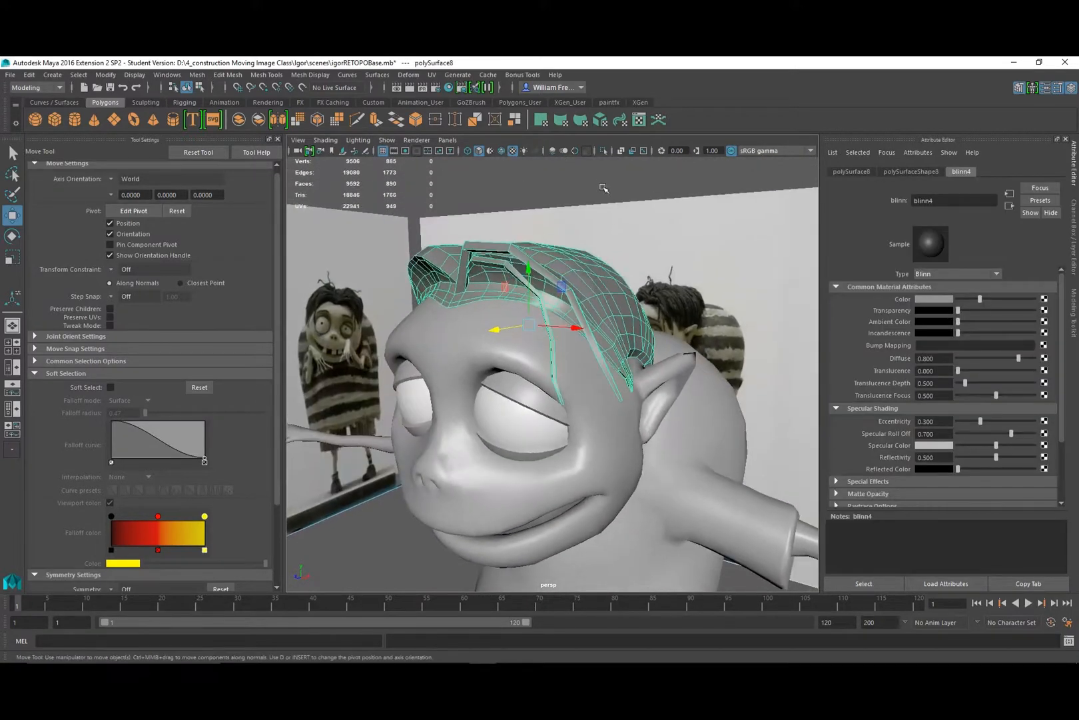
{"action": "left_click", "coordinate": [603, 182]}
{"action": "right_click_drag", "start_coordinate": [599, 267], "coordinate": [512, 287], "text": "alt"}
{"action": "left_click_drag", "start_coordinate": [511, 287], "coordinate": [474, 319], "text": "alt"}
{"action": "left_click_drag", "start_coordinate": [603, 363], "coordinate": [615, 327], "text": "alt"}
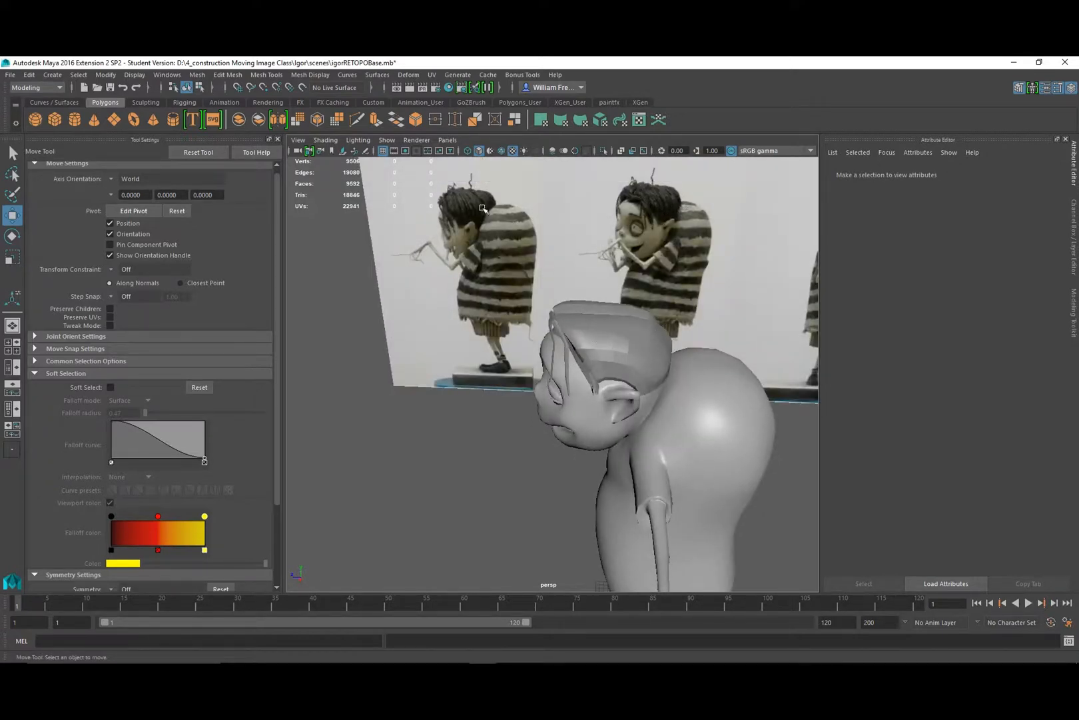
{"action": "left_click_drag", "start_coordinate": [572, 251], "coordinate": [531, 318], "text": "alt"}
{"action": "right_click_drag", "start_coordinate": [537, 321], "coordinate": [710, 433], "text": "alt"}
{"action": "left_click_drag", "start_coordinate": [591, 329], "coordinate": [609, 433], "text": "alt"}
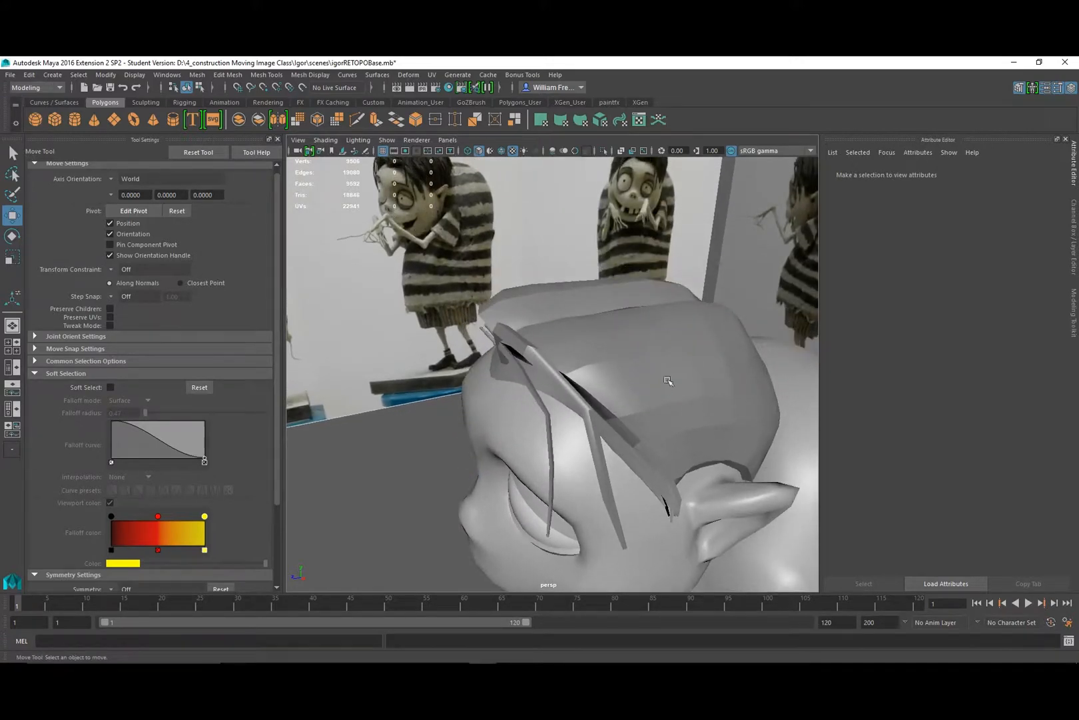
{"action": "left_click_drag", "start_coordinate": [668, 381], "coordinate": [641, 389], "text": "alt"}
{"action": "left_click_drag", "start_coordinate": [703, 411], "coordinate": [531, 411], "text": "alt"}
{"action": "scroll", "coordinate": [612, 491], "scroll_direction": "up", "scroll_amount": 8}
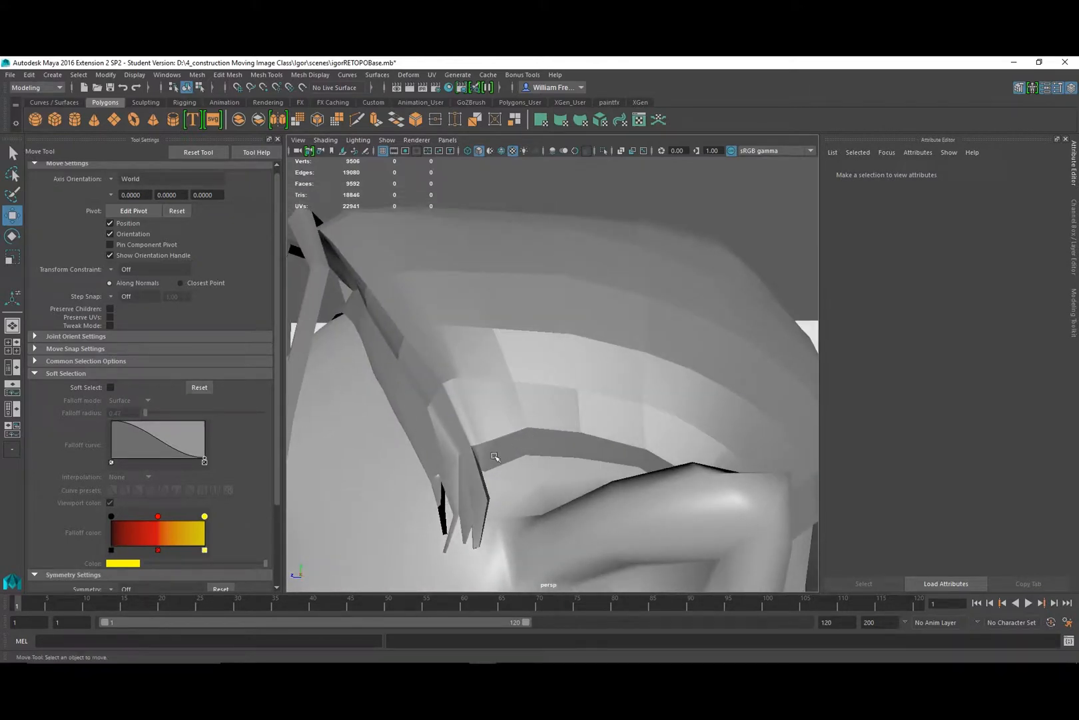
Extrude the small face on the hair's lower edge in front of the ear, offsetting it about -1.015 in local Y and 0.377 in local Z.
{"action": "left_click", "coordinate": [494, 455]}
{"action": "mouse_move", "coordinate": [504, 451]}
{"action": "left_mouse_down", "text": "alt"}
{"action": "mouse_move", "coordinate": [482, 455]}
{"action": "mouse_move", "coordinate": [491, 450]}
{"action": "left_mouse_up", "text": "alt"}
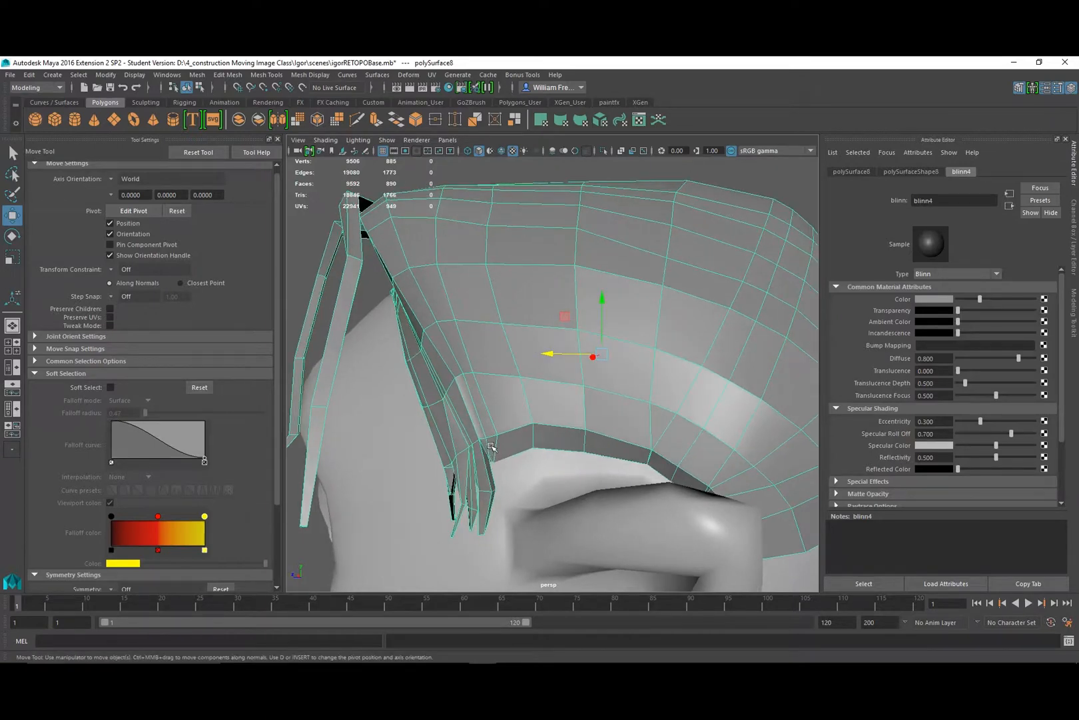
{"action": "right_click", "coordinate": [492, 447]}
{"action": "left_click", "coordinate": [492, 377]}
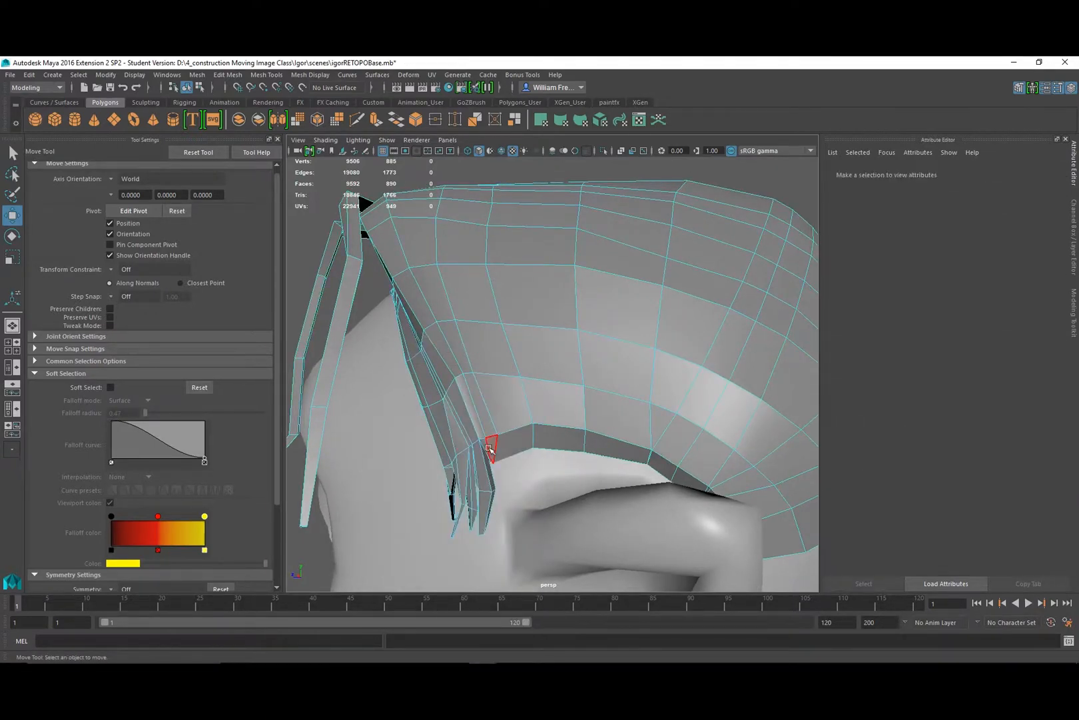
{"action": "left_click", "coordinate": [496, 449]}
{"action": "left_click_drag", "start_coordinate": [515, 431], "coordinate": [511, 359], "text": "alt"}
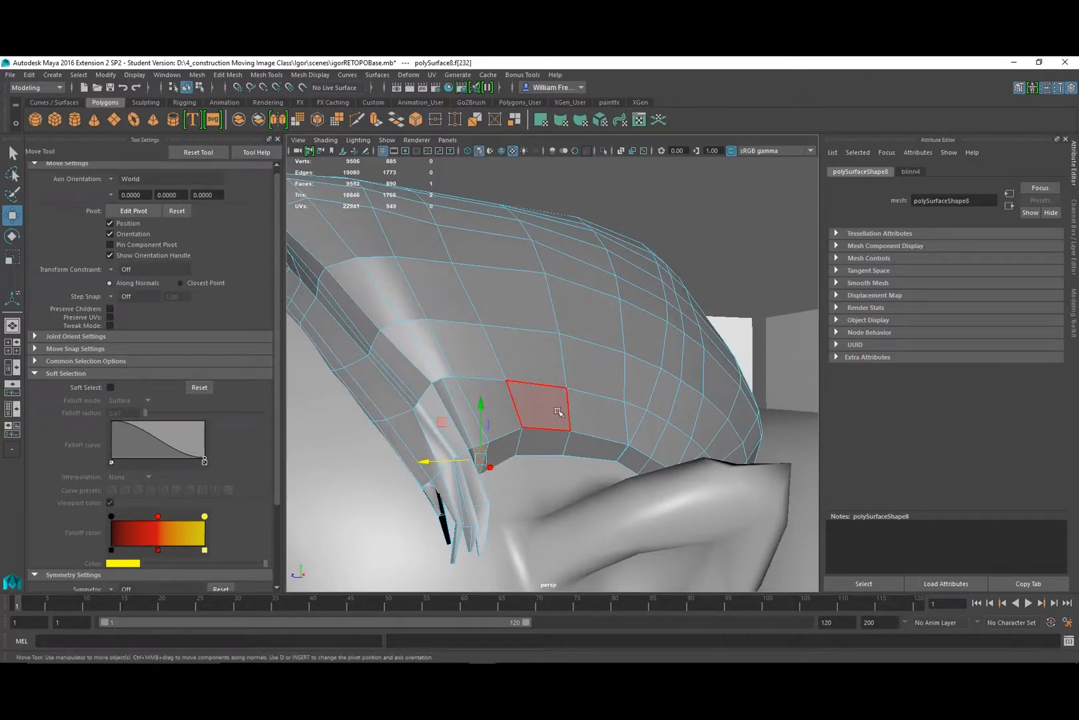
{"action": "left_click_drag", "start_coordinate": [563, 488], "coordinate": [507, 393], "text": "alt"}
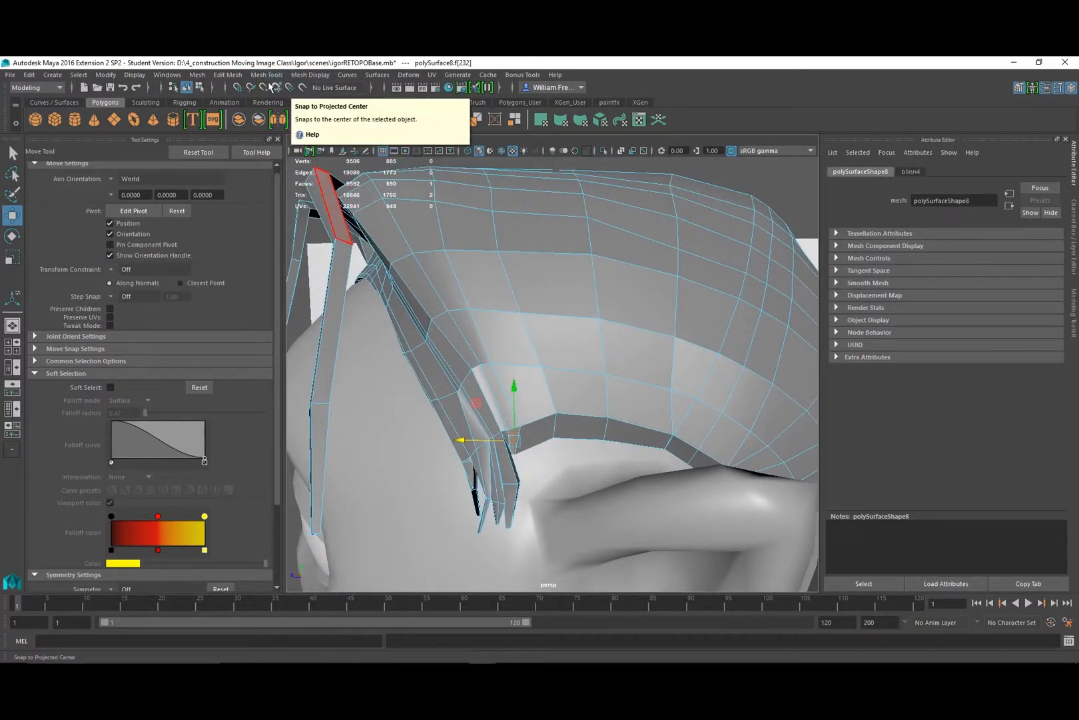
{"action": "left_click", "coordinate": [224, 75]}
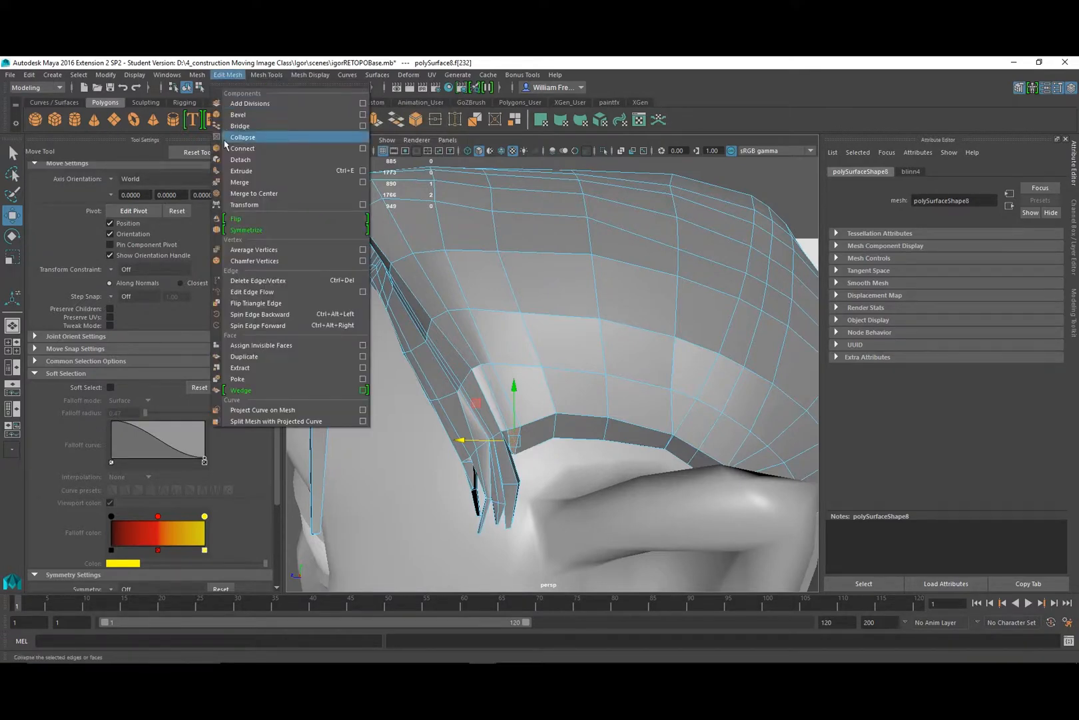
{"action": "left_click", "coordinate": [241, 171]}
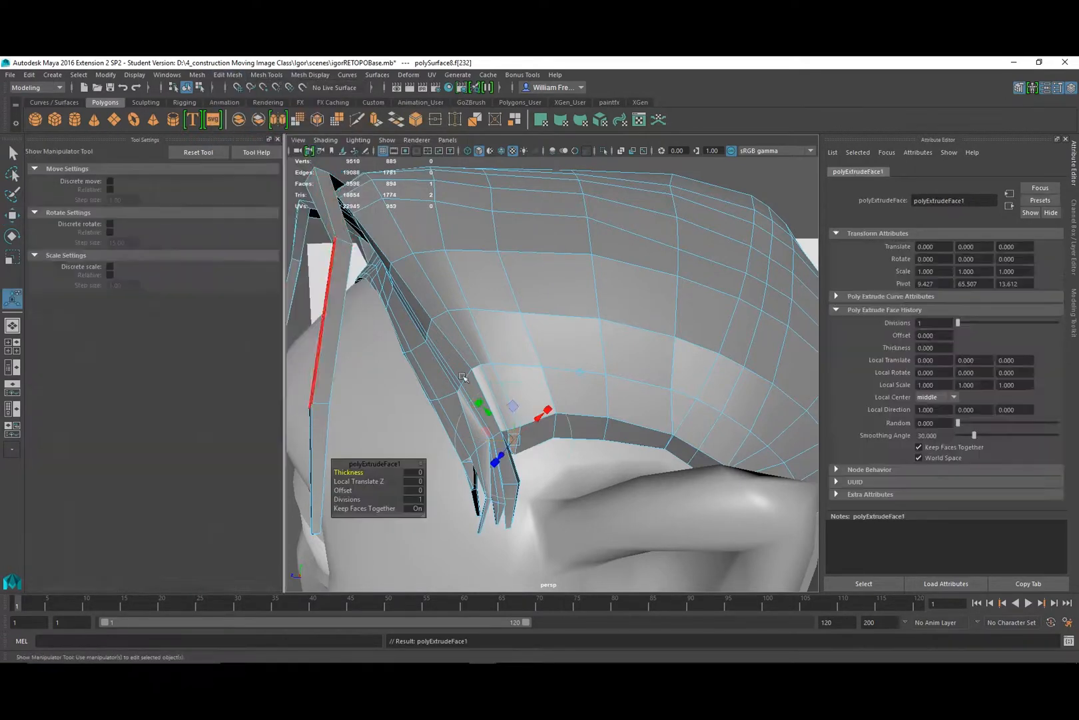
{"action": "left_click_drag", "start_coordinate": [494, 421], "coordinate": [522, 472]}
{"action": "left_click_drag", "start_coordinate": [522, 486], "coordinate": [514, 542], "text": "alt"}
{"action": "right_click_drag", "start_coordinate": [513, 543], "coordinate": [572, 501], "text": "alt"}
{"action": "left_click_drag", "start_coordinate": [525, 519], "coordinate": [584, 562]}
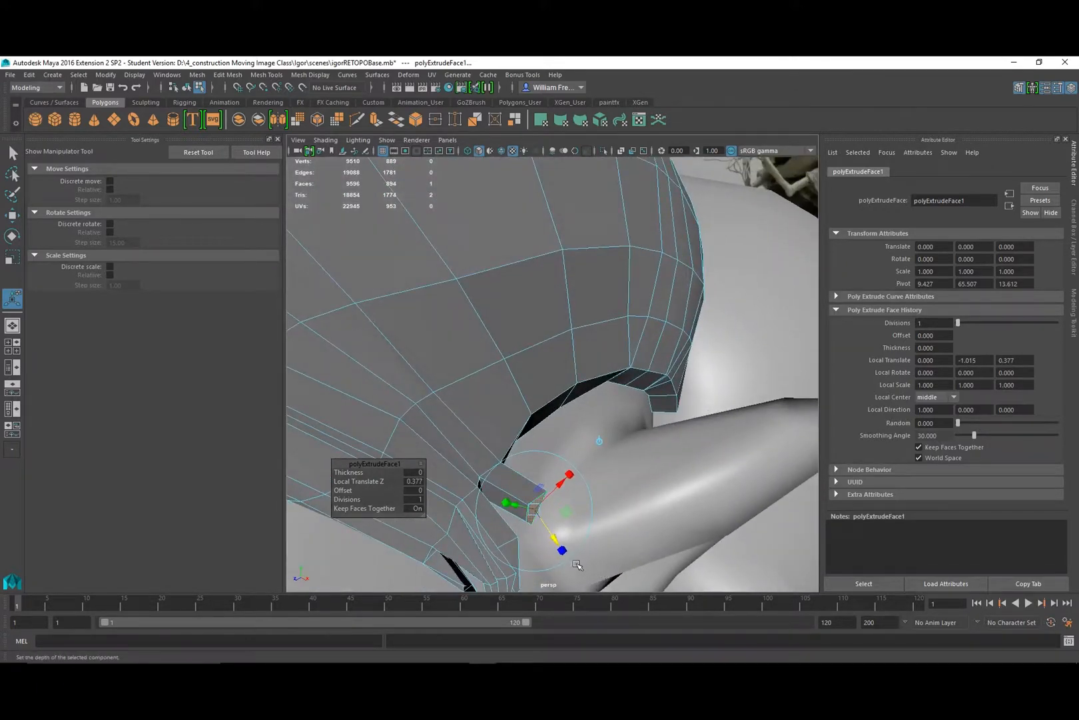
Adjust the extruded end face's rotation, scale and position so the new strand points down in front of the ear.
{"action": "key", "text": "e"}
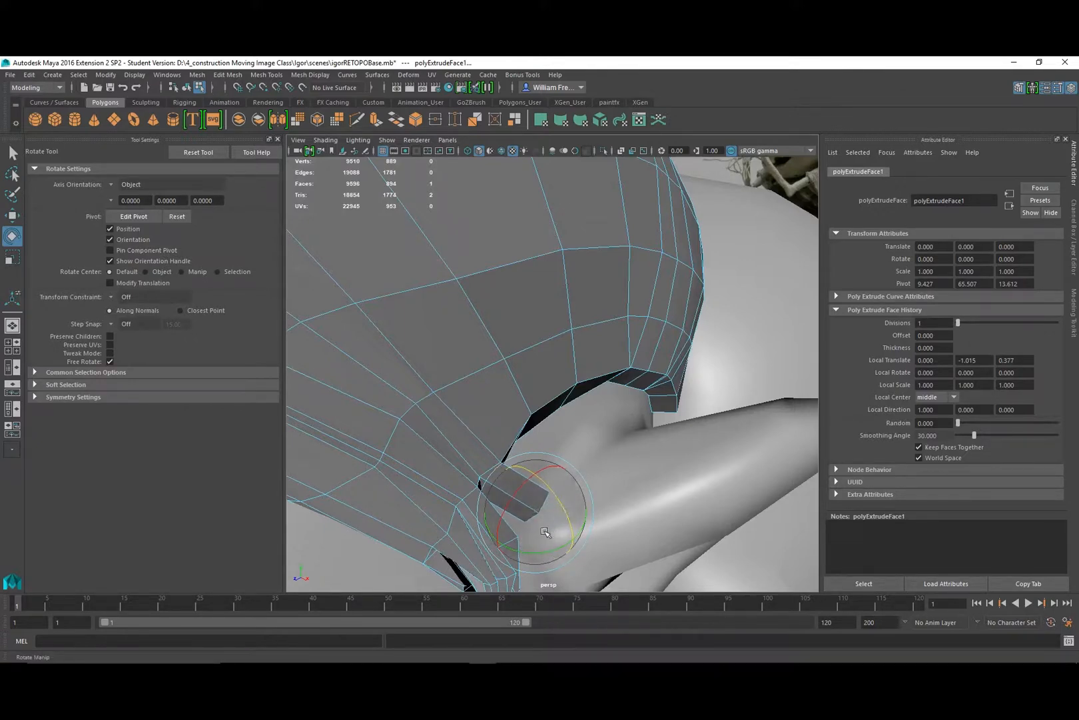
{"action": "mouse_move", "coordinate": [545, 531]}
{"action": "left_mouse_down", "text": "alt"}
{"action": "mouse_move", "coordinate": [561, 497]}
{"action": "mouse_move", "coordinate": [563, 529]}
{"action": "left_mouse_up", "text": "alt"}
{"action": "key", "text": "r"}
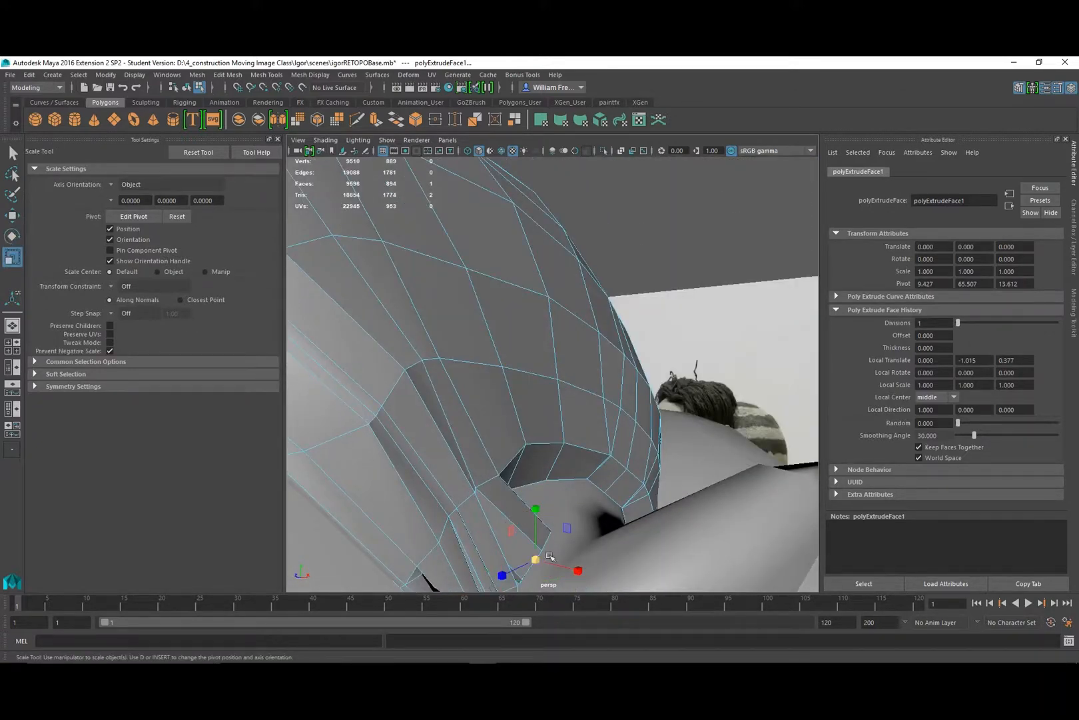
{"action": "left_click_drag", "start_coordinate": [530, 575], "coordinate": [530, 440], "text": "alt"}
{"action": "key", "text": "w"}
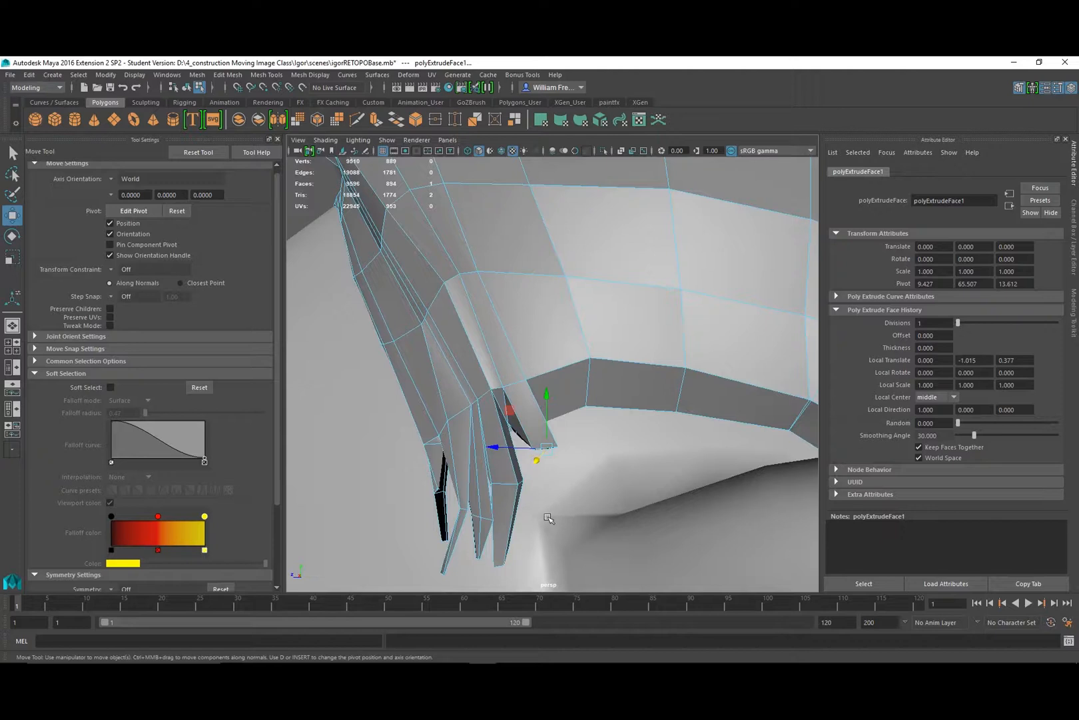
Extrude the strand's end face a further 0.362 downward and rotate it to follow the side of the head.
{"action": "key", "text": "ctrl+e"}
{"action": "left_click_drag", "start_coordinate": [547, 498], "coordinate": [510, 482]}
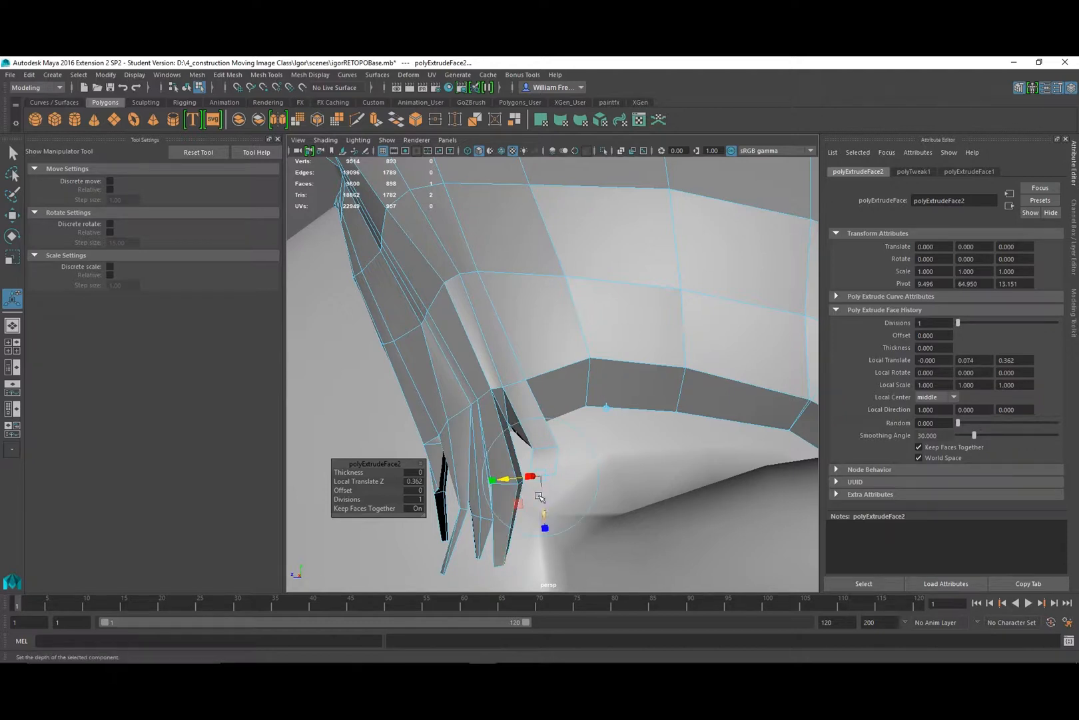
{"action": "key", "text": "e"}
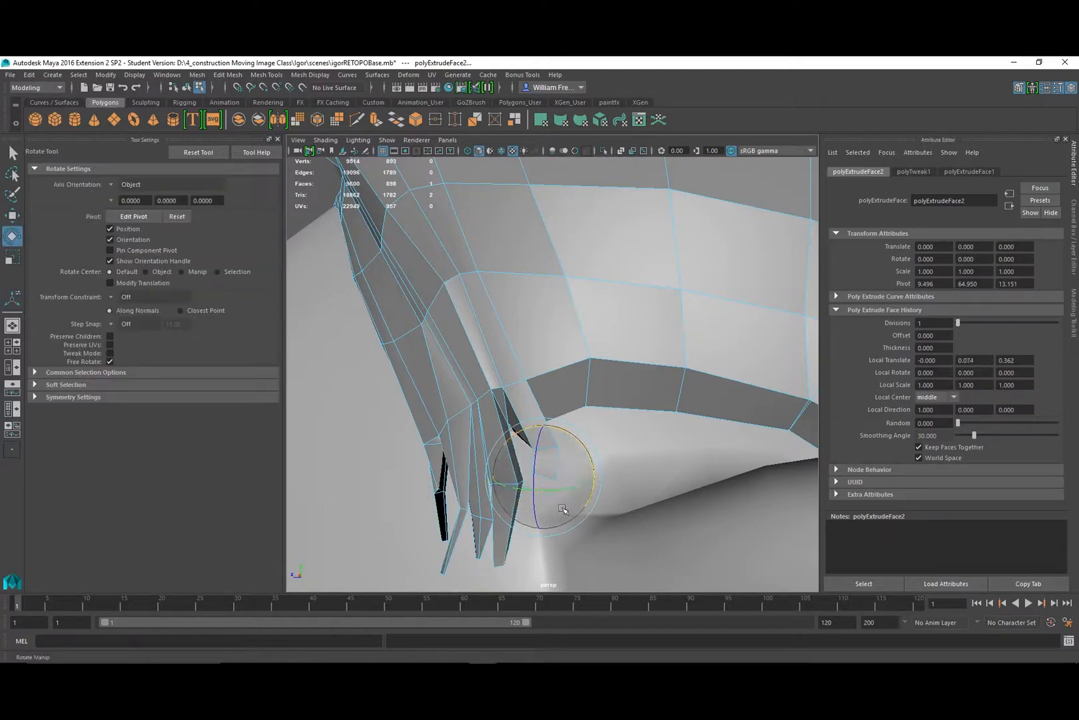
Extrude a longer 0.864 end segment on the strand and scale its end face down to a tip.
{"action": "key", "text": "ctrl+e"}
{"action": "left_click_drag", "start_coordinate": [533, 555], "coordinate": [434, 477]}
{"action": "key", "text": "r"}
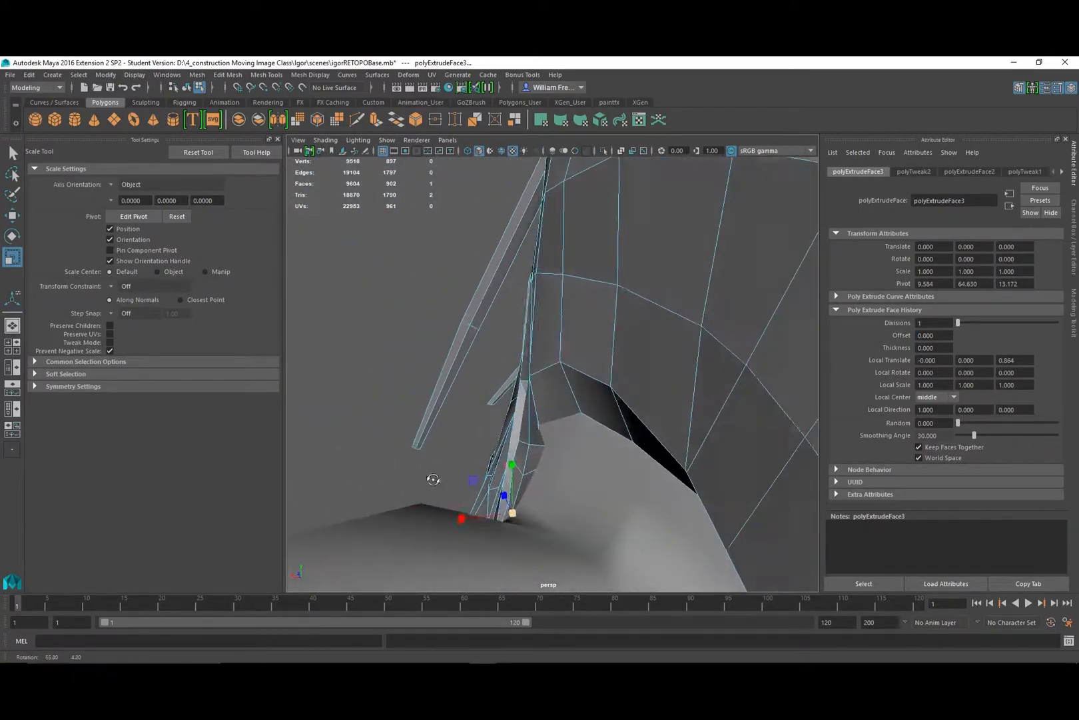
{"action": "left_click_drag", "start_coordinate": [514, 443], "coordinate": [550, 419], "text": "alt"}
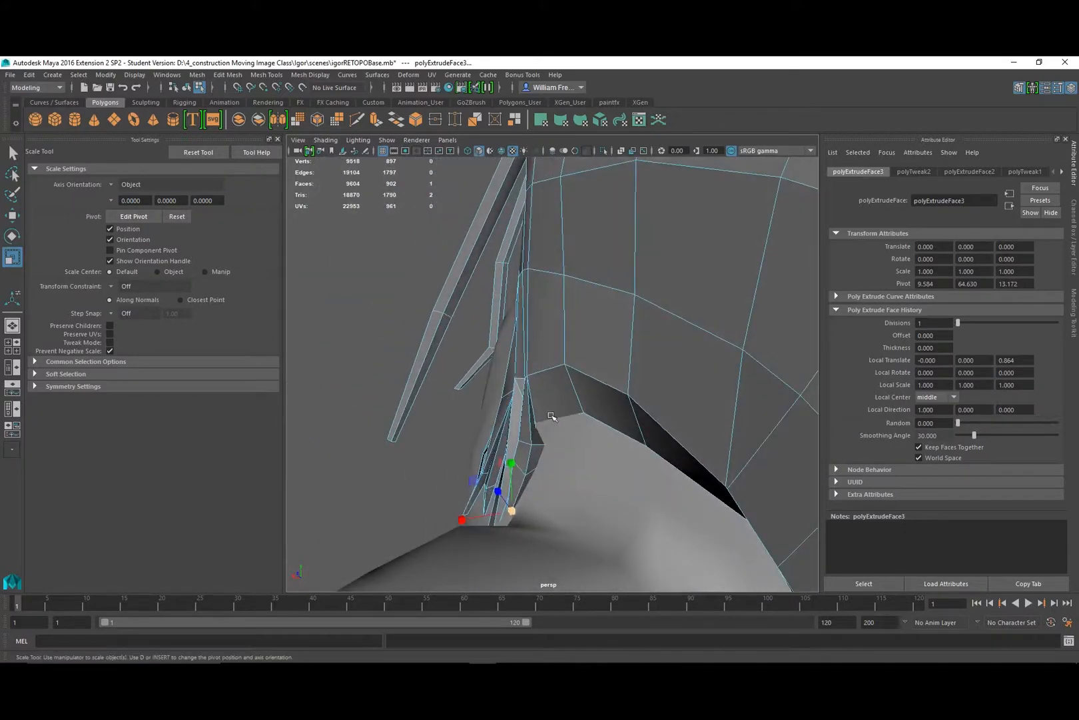
Select the edge at the base of the new strand beside the ear and shift it slightly along Z.
{"action": "right_click_drag", "start_coordinate": [550, 414], "coordinate": [547, 311]}
{"action": "left_click", "coordinate": [535, 411]}
{"action": "left_click_drag", "start_coordinate": [537, 426], "coordinate": [608, 444], "text": "alt"}
{"action": "key", "text": "w"}
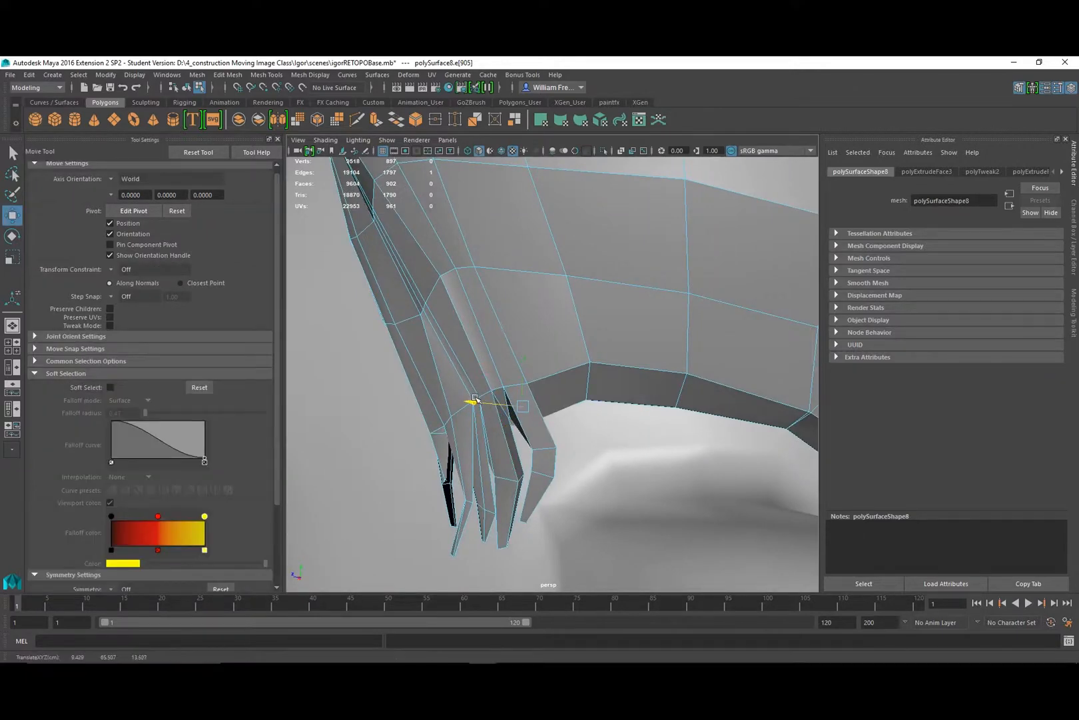
{"action": "left_click_drag", "start_coordinate": [481, 399], "coordinate": [483, 399]}
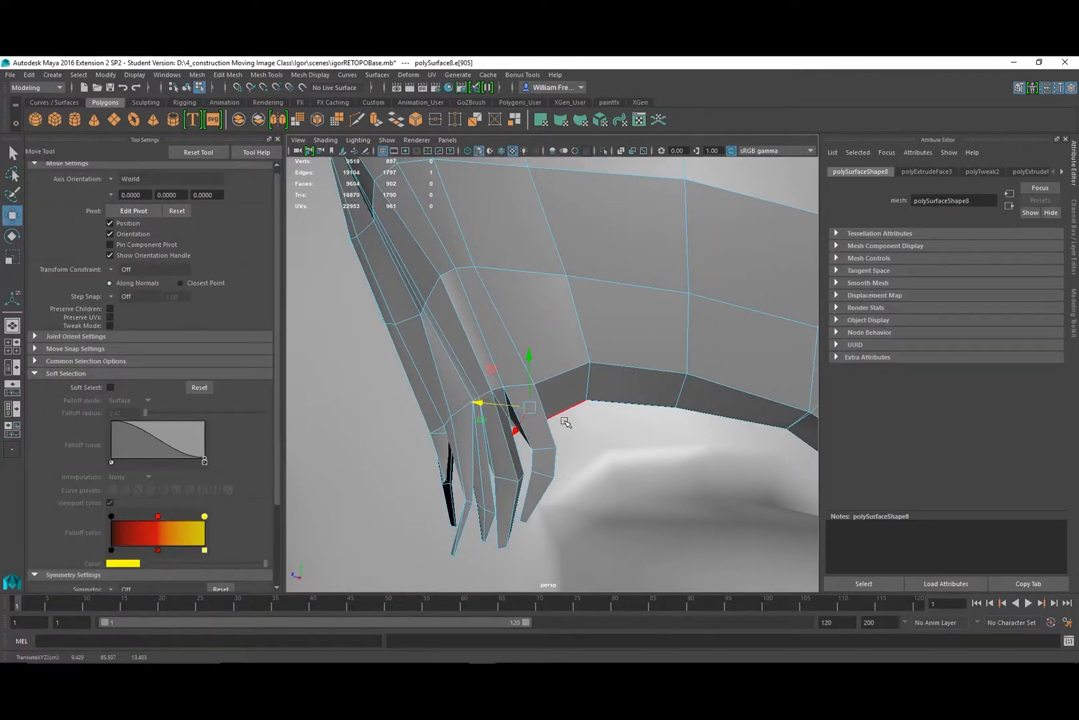
Extrude the ear-side face of the strand's middle segment outward by about 0.205.
{"action": "left_click_drag", "start_coordinate": [564, 422], "coordinate": [506, 414], "text": "alt"}
{"action": "right_click_drag", "start_coordinate": [539, 339], "coordinate": [540, 374]}
{"action": "left_click", "coordinate": [549, 458]}
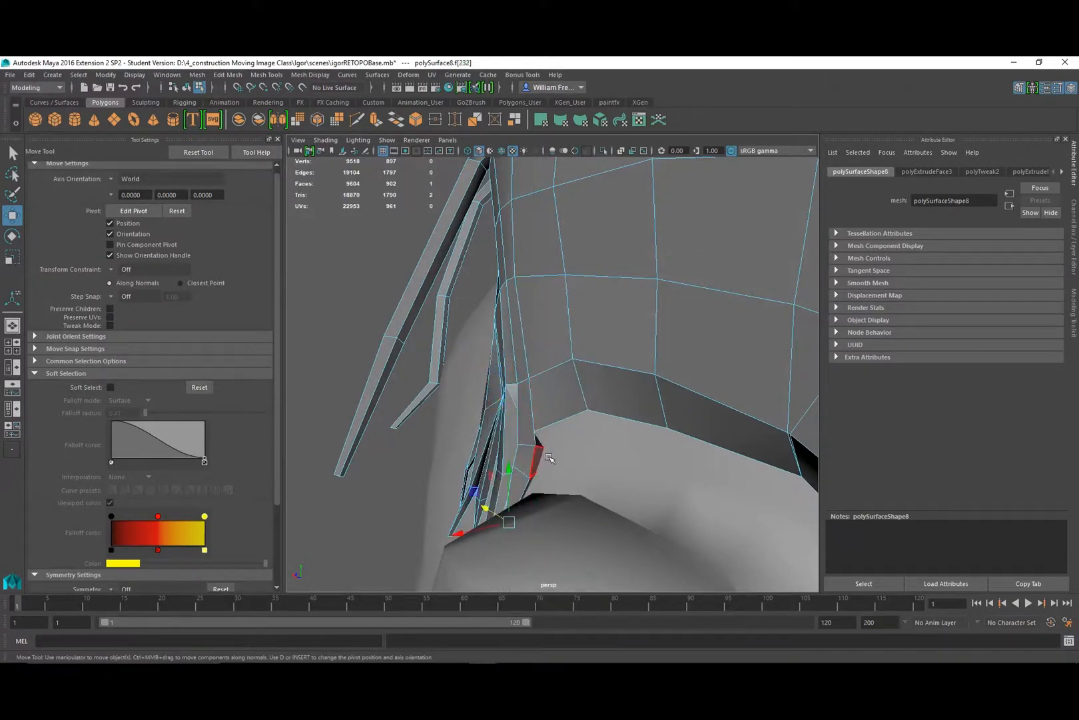
{"action": "left_click", "coordinate": [545, 465]}
{"action": "mouse_move", "coordinate": [549, 465]}
{"action": "left_mouse_down", "text": "alt"}
{"action": "mouse_move", "coordinate": [590, 470]}
{"action": "mouse_move", "coordinate": [539, 460]}
{"action": "left_mouse_up", "text": "alt"}
{"action": "key", "text": "ctrl+e"}
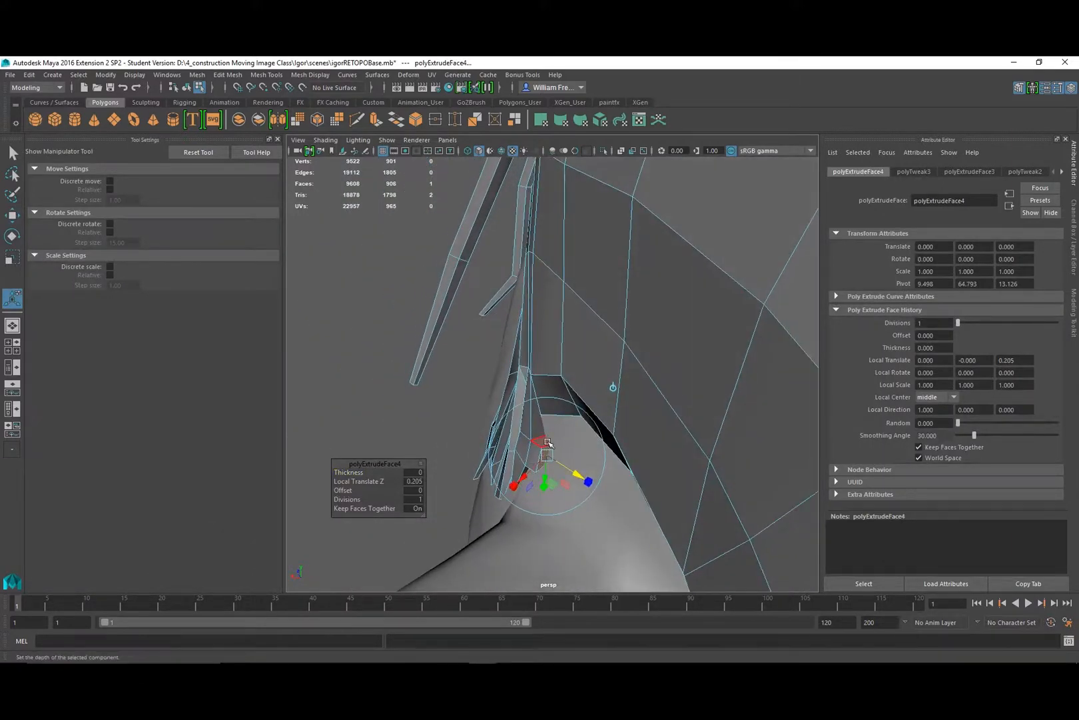
Select the upper outer edge of the ear-side extrusion and adjust its height along Y.
{"action": "right_click_drag", "start_coordinate": [547, 442], "coordinate": [547, 310]}
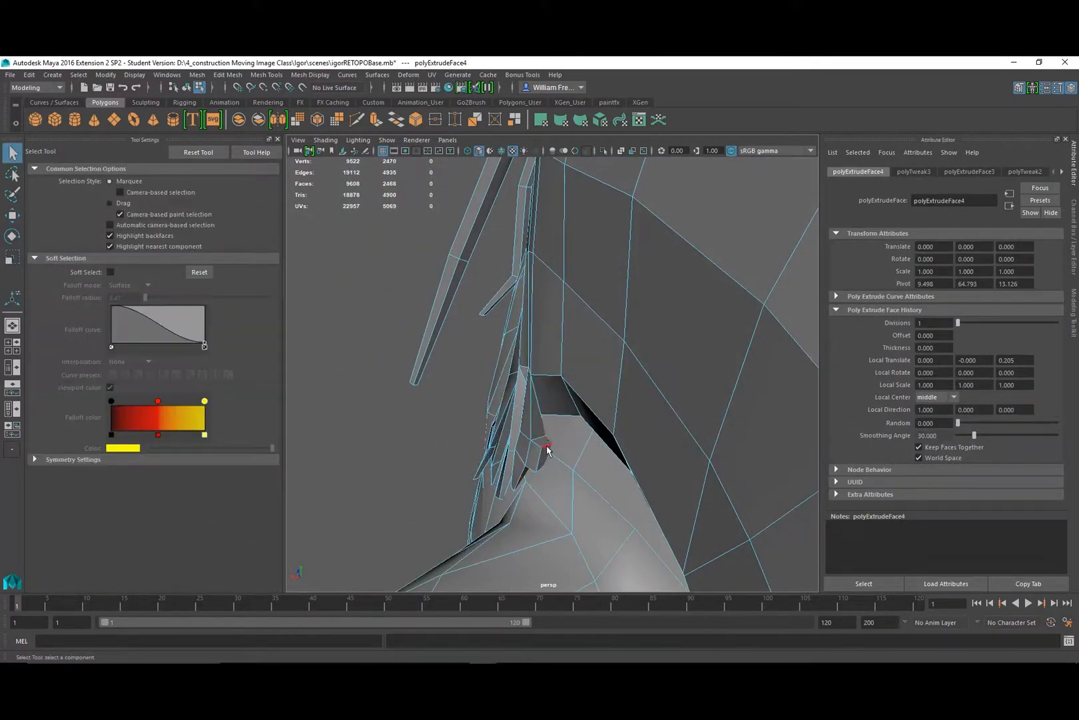
{"action": "left_click", "coordinate": [547, 448]}
{"action": "left_click_drag", "start_coordinate": [520, 464], "coordinate": [552, 454], "text": "alt"}
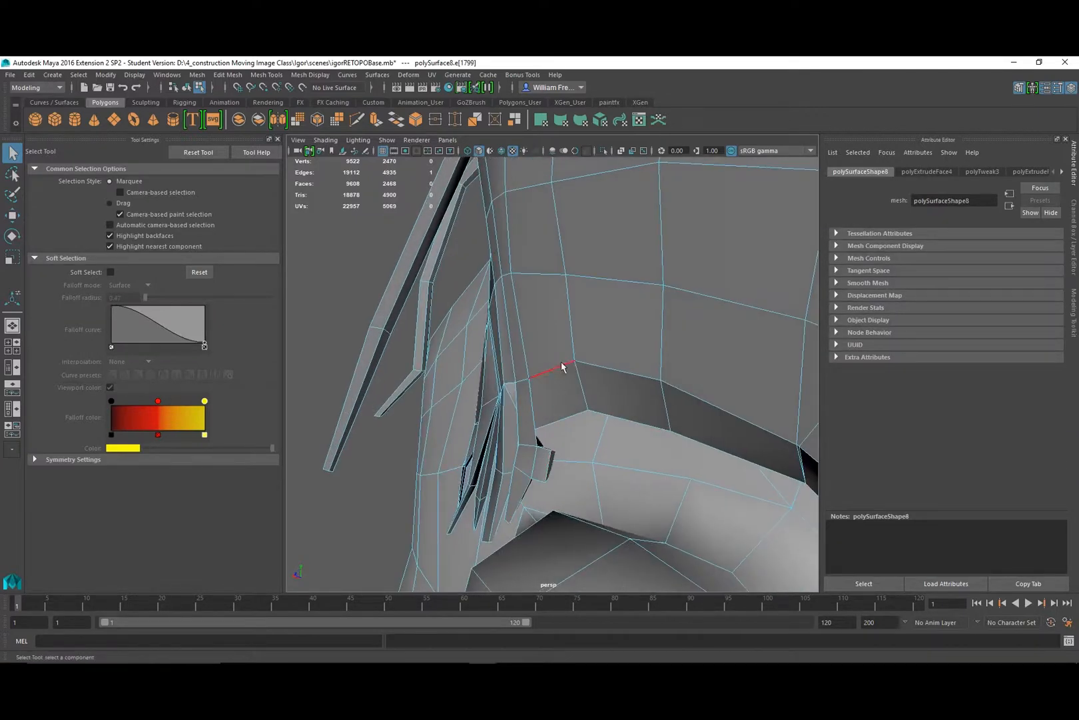
{"action": "right_click_drag", "start_coordinate": [562, 340], "coordinate": [594, 326]}
{"action": "left_click_drag", "start_coordinate": [551, 470], "coordinate": [517, 462], "text": "alt"}
{"action": "right_click_drag", "start_coordinate": [542, 452], "coordinate": [543, 310]}
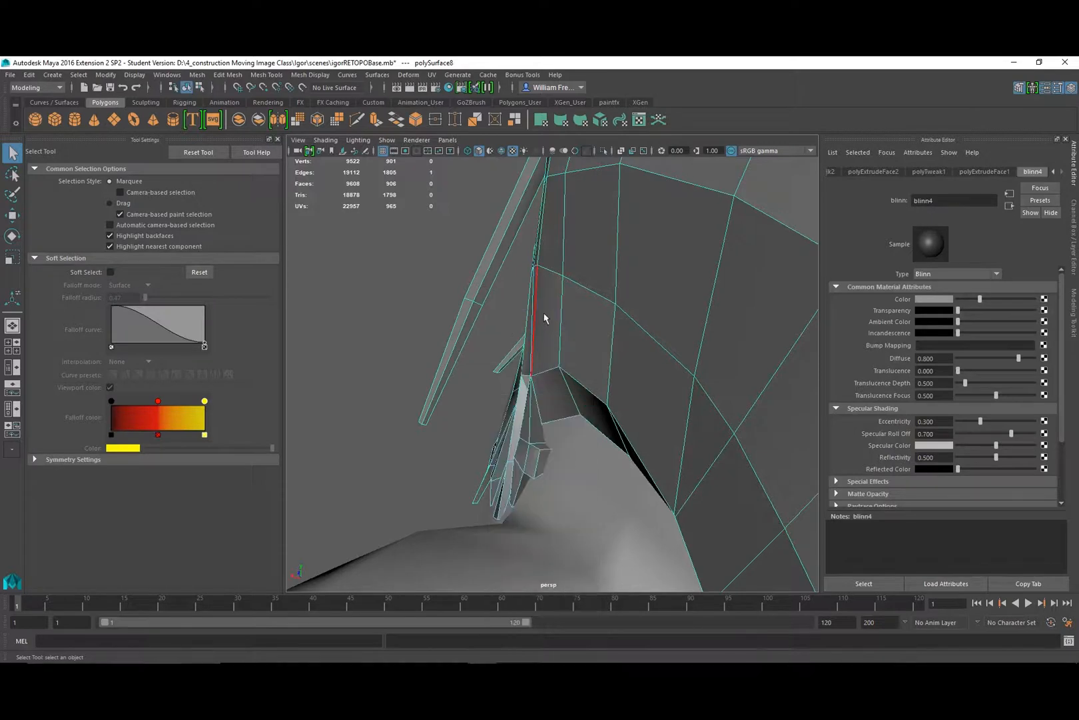
{"action": "left_click", "coordinate": [548, 441]}
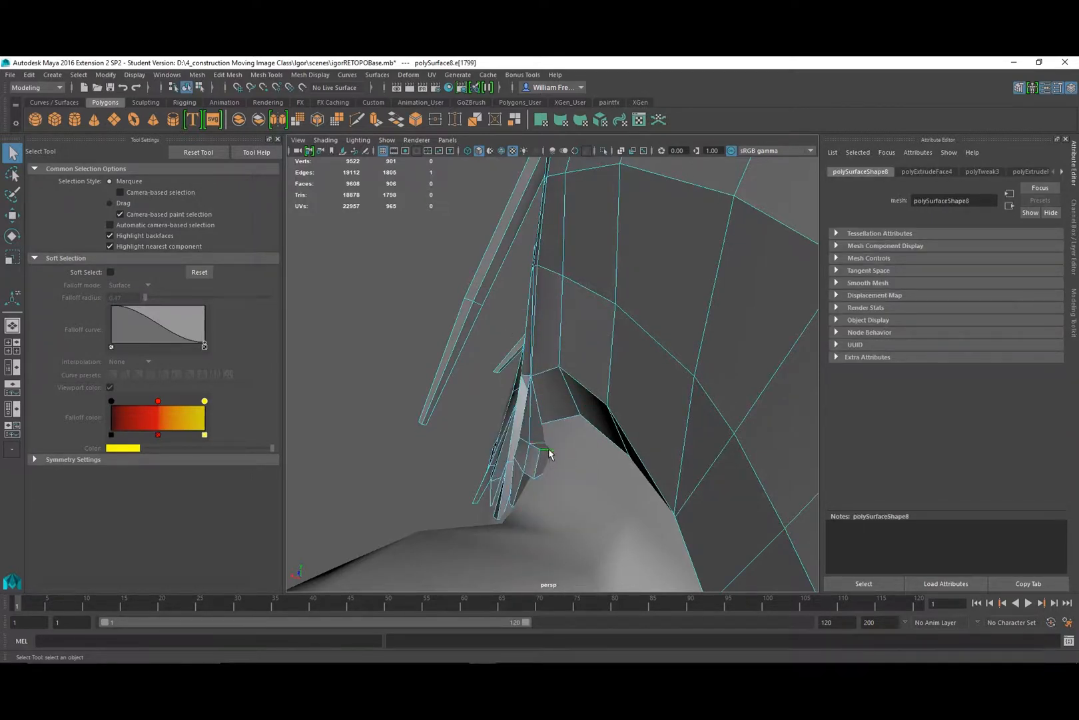
{"action": "key", "text": "w"}
{"action": "left_click_drag", "start_coordinate": [531, 433], "coordinate": [571, 474], "text": "alt"}
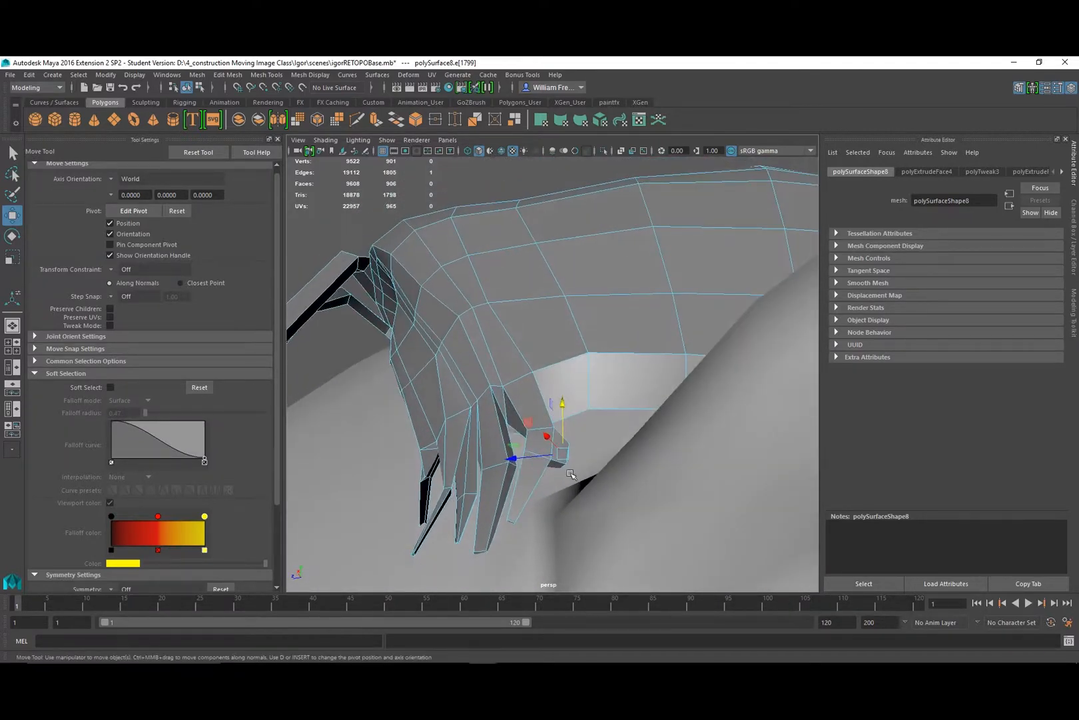
Extrude the underside face of the ear-side segment 0.523 downward and scale its end face down to a tip.
{"action": "right_click_drag", "start_coordinate": [556, 463], "coordinate": [559, 374]}
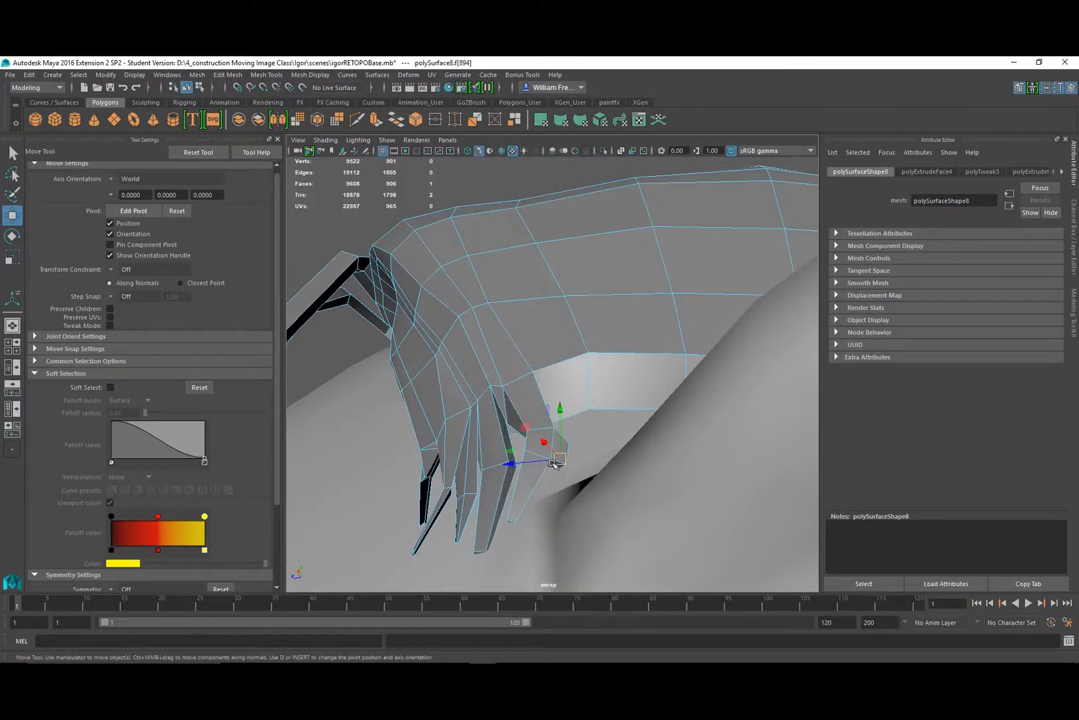
{"action": "mouse_move", "coordinate": [554, 465]}
{"action": "left_mouse_down", "text": "alt"}
{"action": "mouse_move", "coordinate": [554, 488]}
{"action": "mouse_move", "coordinate": [564, 444]}
{"action": "left_mouse_up", "text": "alt"}
{"action": "left_click", "coordinate": [561, 461]}
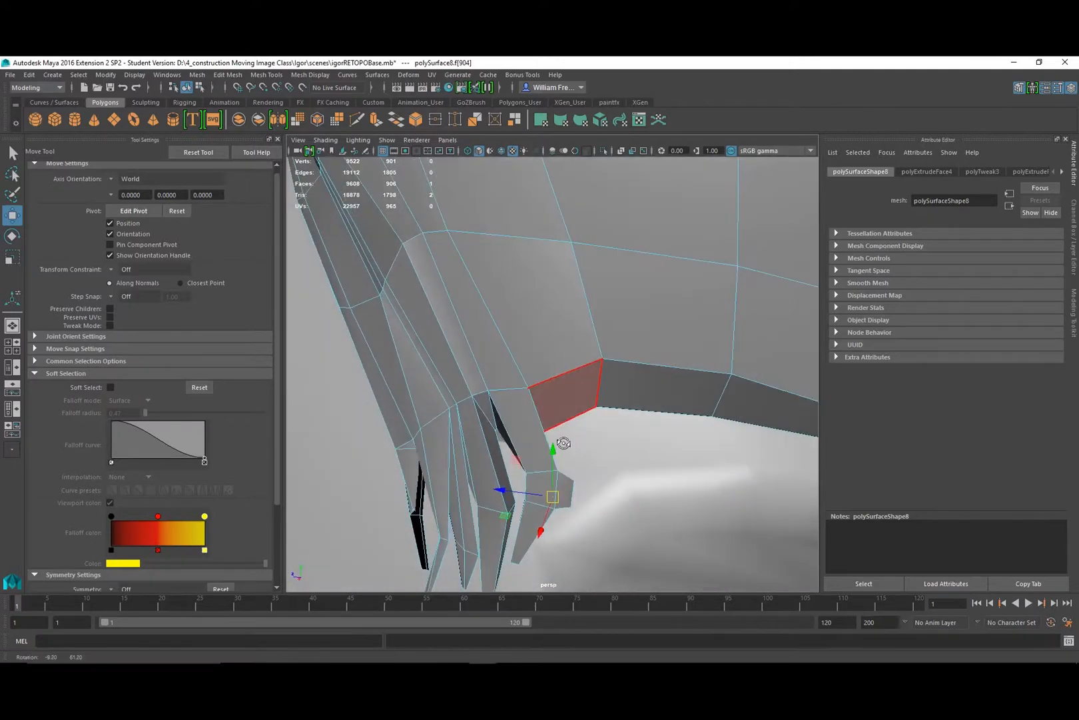
{"action": "key", "text": "ctrl+e"}
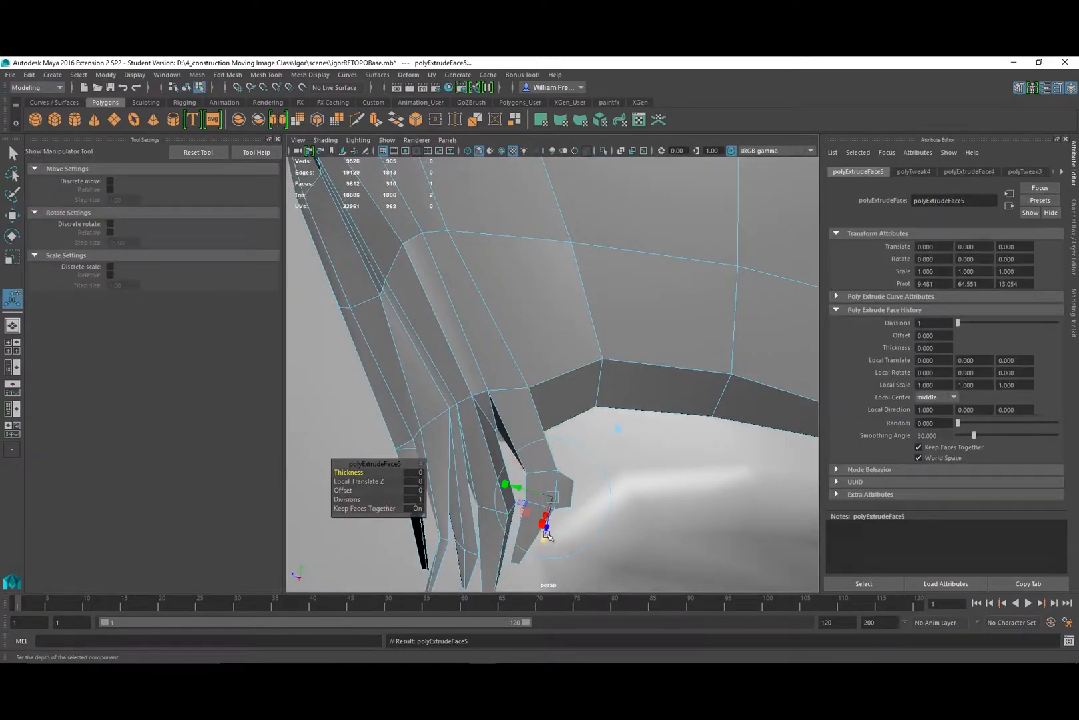
{"action": "left_click_drag", "start_coordinate": [547, 533], "coordinate": [551, 560]}
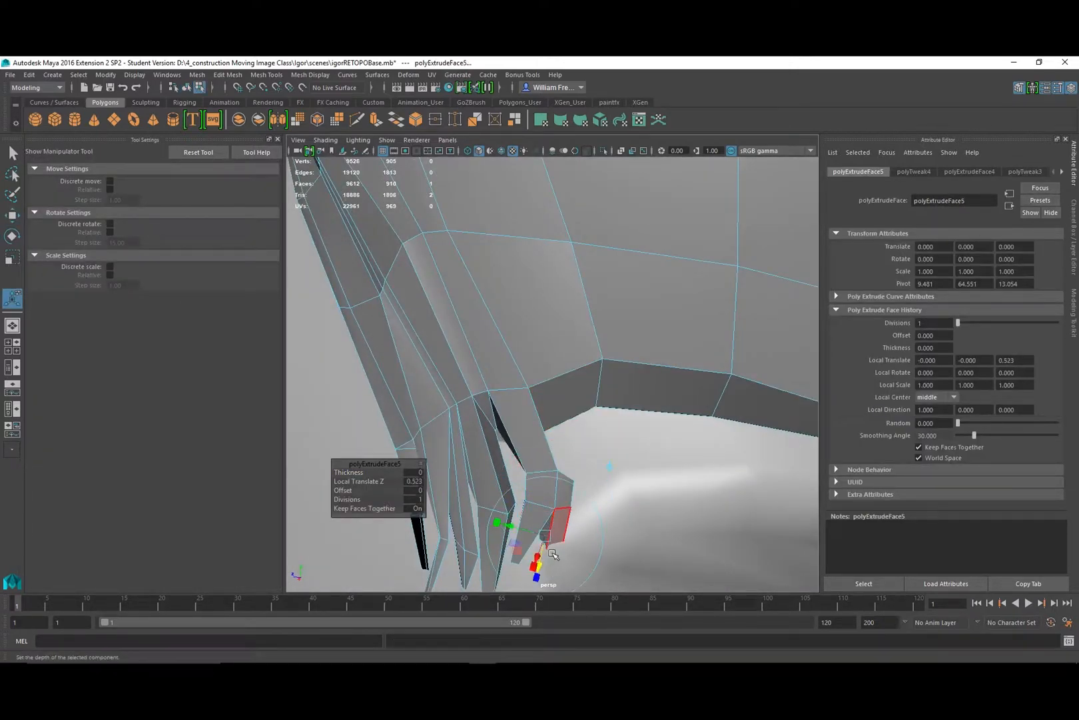
{"action": "key", "text": "r"}
{"action": "left_click", "coordinate": [546, 536]}
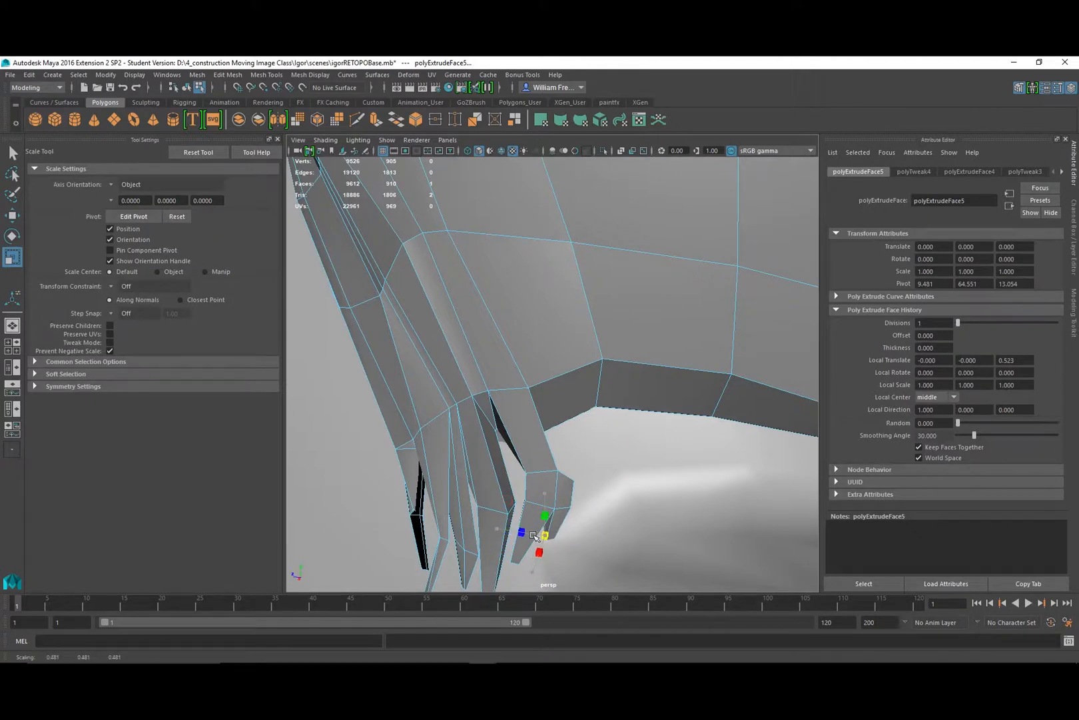
Reposition the end face of the small tip so it angles with the neighbouring strands in front of the ear.
{"action": "key", "text": "e"}
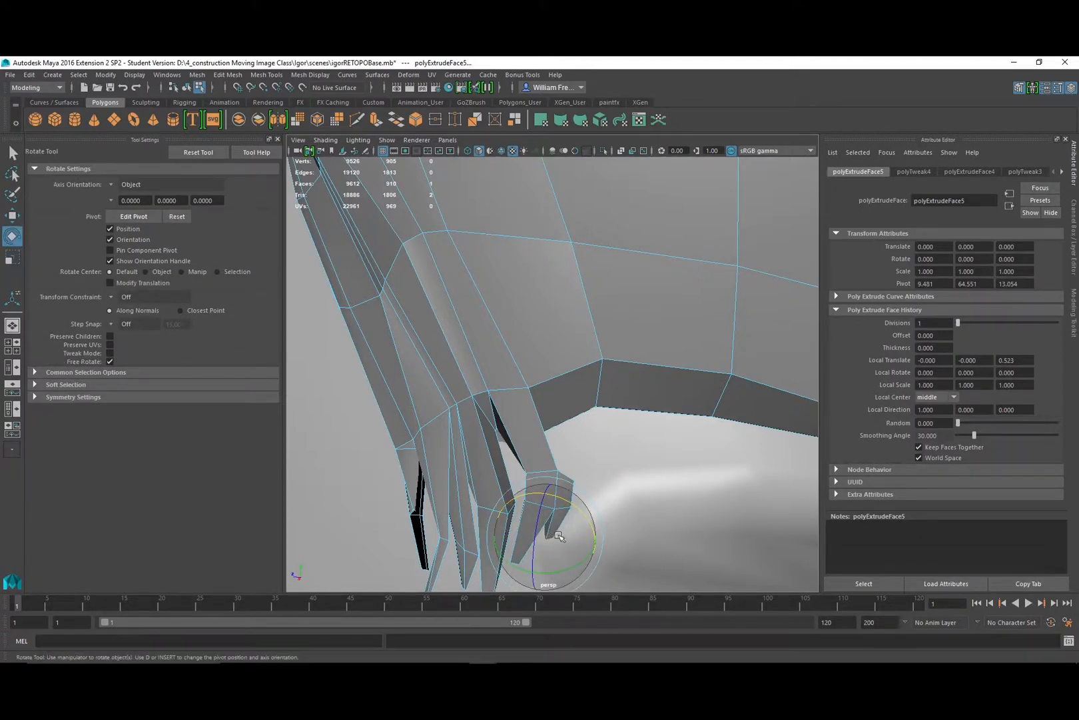
{"action": "left_click_drag", "start_coordinate": [591, 545], "coordinate": [622, 422], "text": "alt"}
{"action": "key", "text": "w"}
{"action": "middle_click_drag", "start_coordinate": [597, 401], "coordinate": [615, 398]}
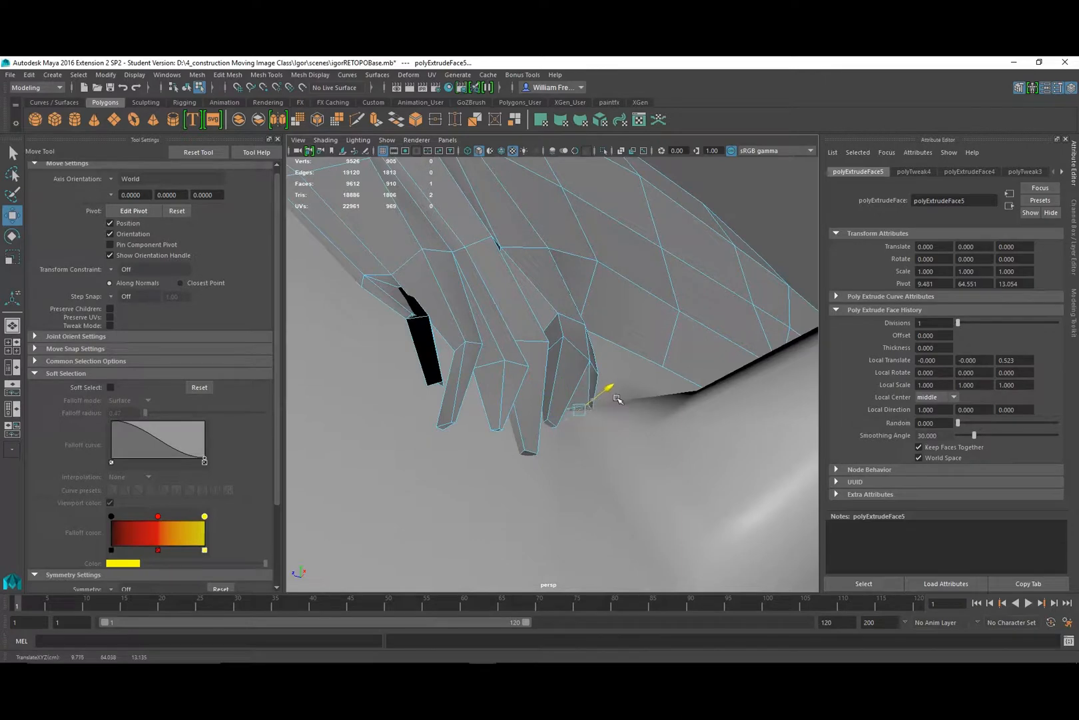
{"action": "left_click_drag", "start_coordinate": [619, 404], "coordinate": [488, 417], "text": "alt"}
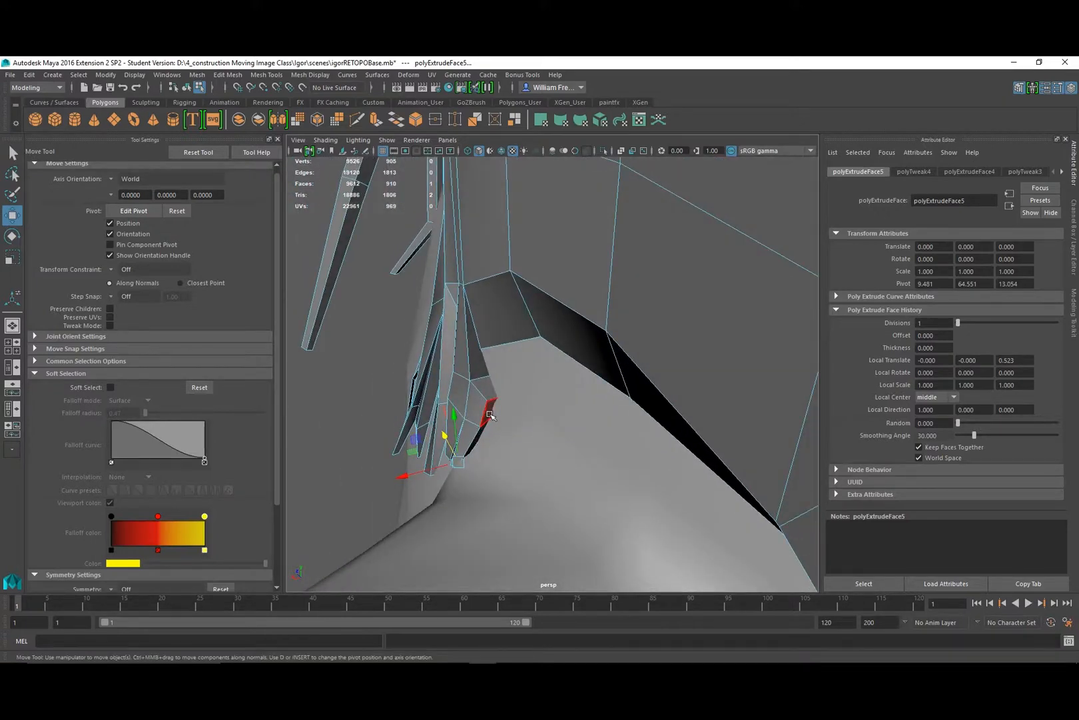
Extrude the outer face of the ear-side segment 0.571 outward, shift it 0.350 along local X, and scale down and reposition its end face.
{"action": "left_click", "coordinate": [489, 424]}
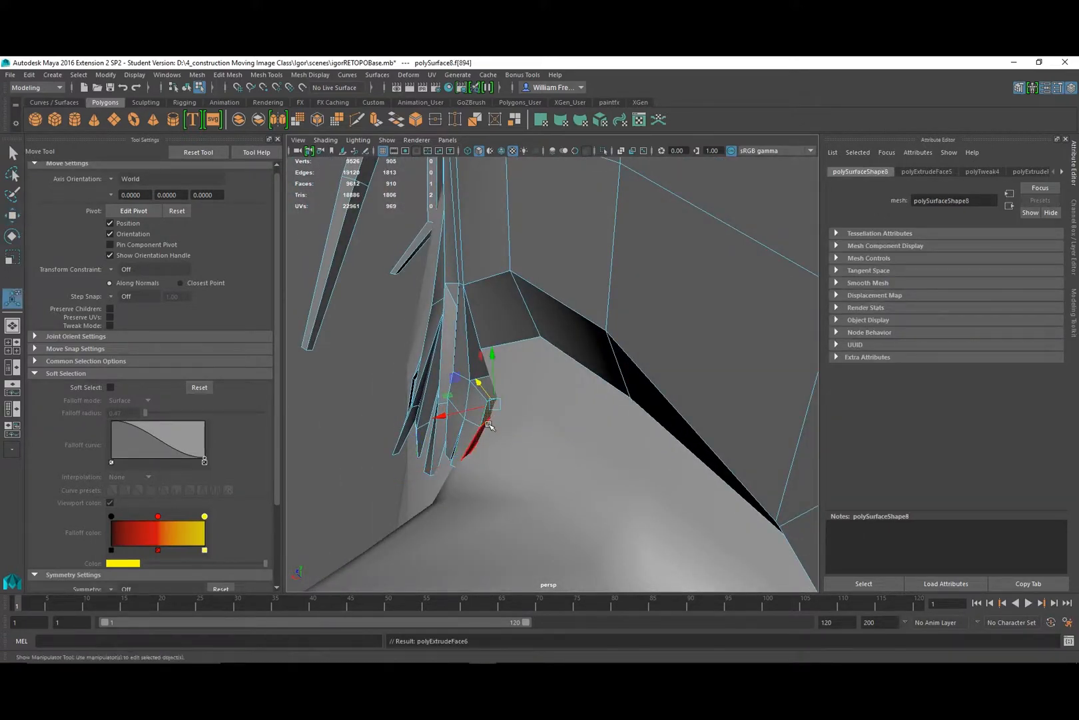
{"action": "key", "text": "ctrl+e"}
{"action": "left_click_drag", "start_coordinate": [513, 433], "coordinate": [568, 487]}
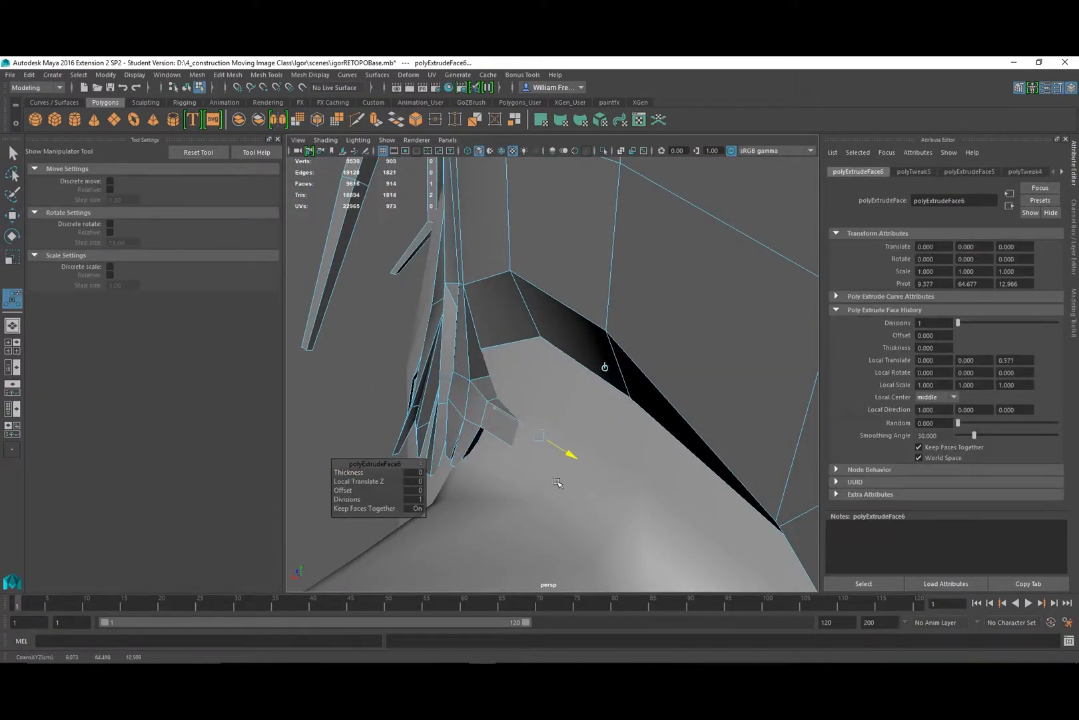
{"action": "mouse_move", "coordinate": [546, 440]}
{"action": "left_mouse_down"}
{"action": "mouse_move", "coordinate": [536, 457]}
{"action": "mouse_move", "coordinate": [499, 468]}
{"action": "left_mouse_up"}
{"action": "key", "text": "r"}
{"action": "key", "text": "w"}
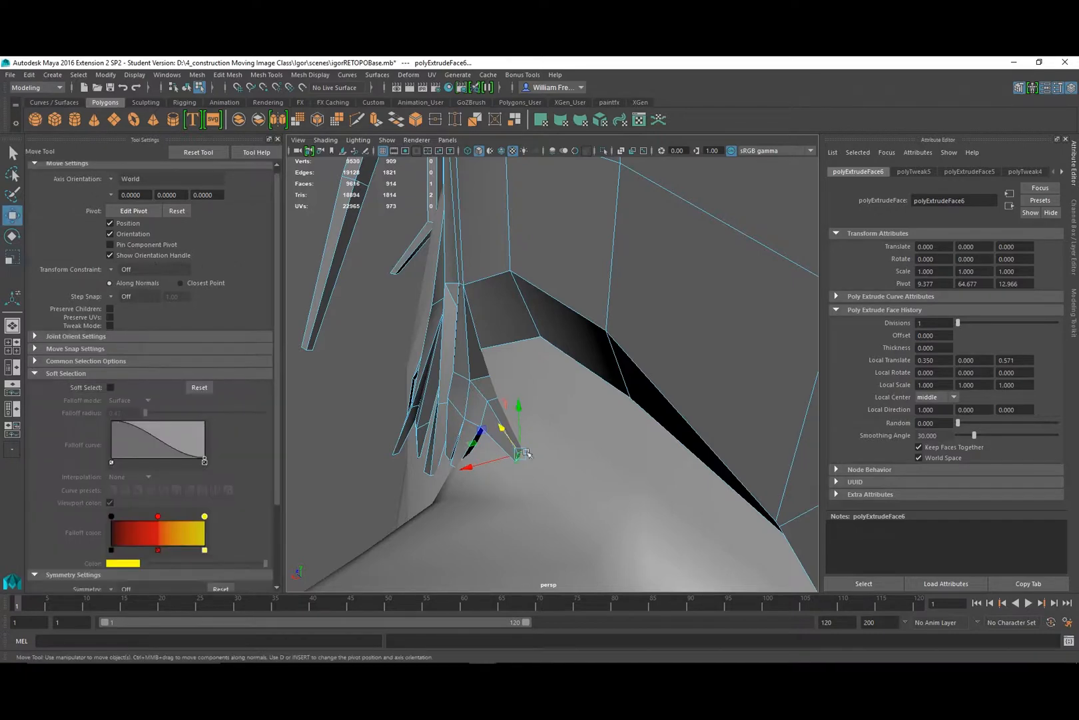
{"action": "mouse_move", "coordinate": [519, 405]}
{"action": "left_mouse_down"}
{"action": "mouse_move", "coordinate": [519, 424]}
{"action": "mouse_move", "coordinate": [558, 435]}
{"action": "mouse_move", "coordinate": [549, 422]}
{"action": "mouse_move", "coordinate": [448, 469]}
{"action": "mouse_move", "coordinate": [495, 448]}
{"action": "mouse_move", "coordinate": [483, 433]}
{"action": "mouse_move", "coordinate": [518, 403]}
{"action": "left_mouse_up"}
Extrude the end face of the ear-side strand a further 0.517 and scale it down to a tip.
{"action": "key", "text": "ctrl+e"}
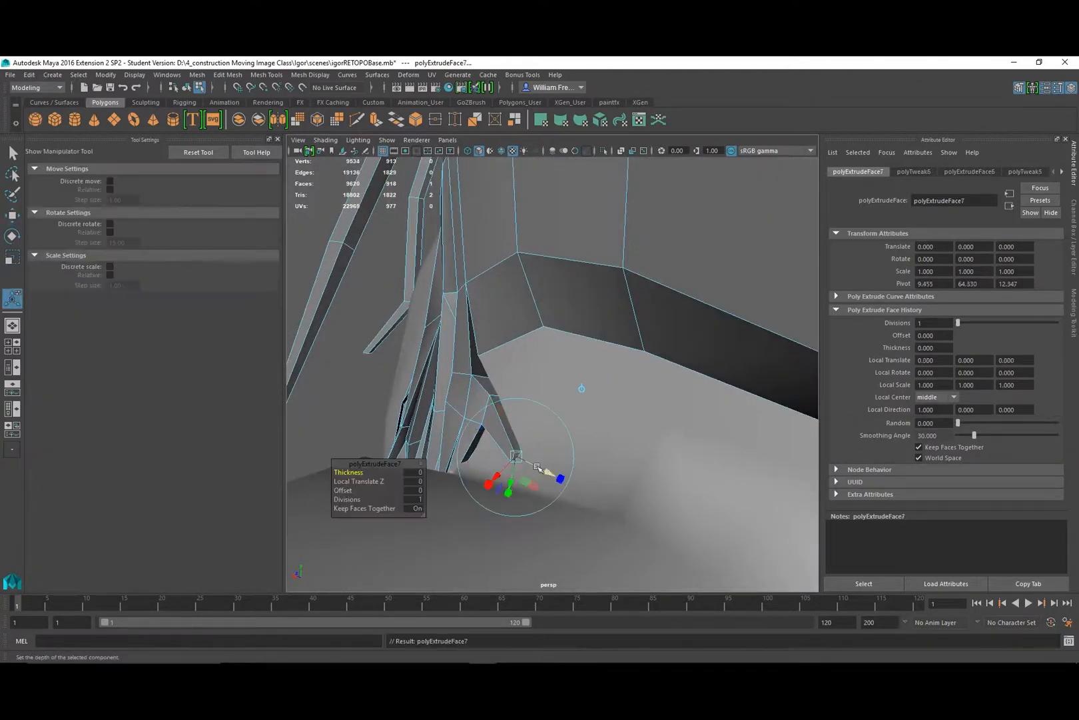
{"action": "left_click_drag", "start_coordinate": [555, 475], "coordinate": [478, 403]}
{"action": "key", "text": "r"}
{"action": "key", "text": "w"}
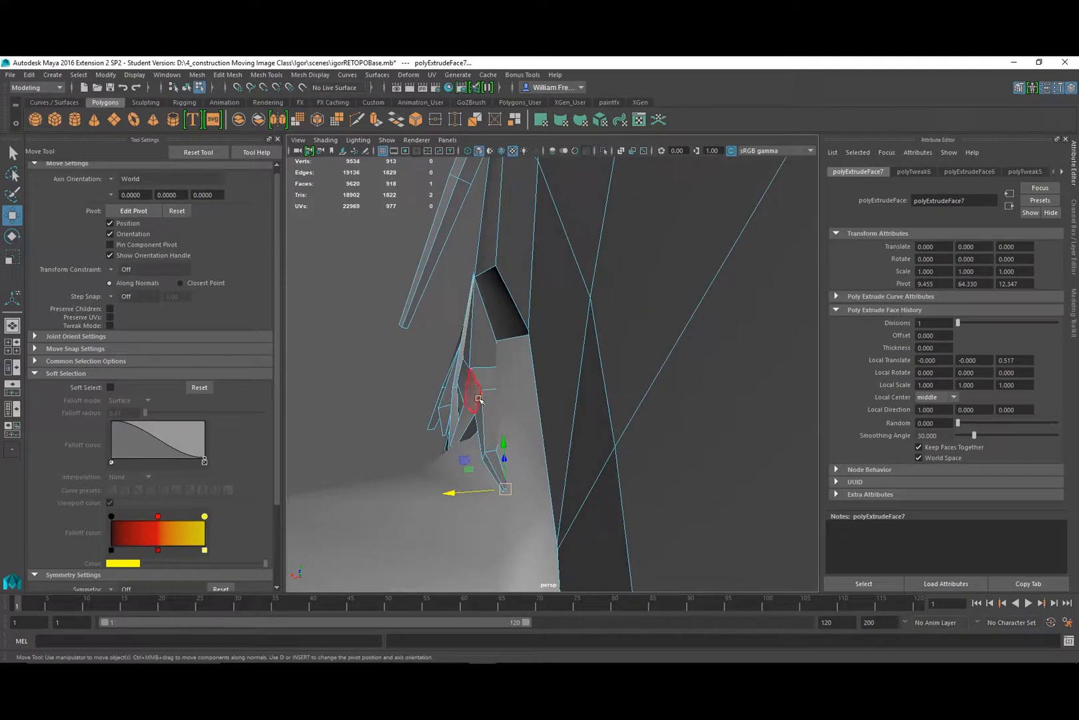
Select the edge at the base of the ear-side strand and reposition it.
{"action": "right_click_drag", "start_coordinate": [478, 398], "coordinate": [469, 397]}
{"action": "left_click", "coordinate": [476, 404]}
{"action": "left_click_drag", "start_coordinate": [445, 406], "coordinate": [553, 389]}
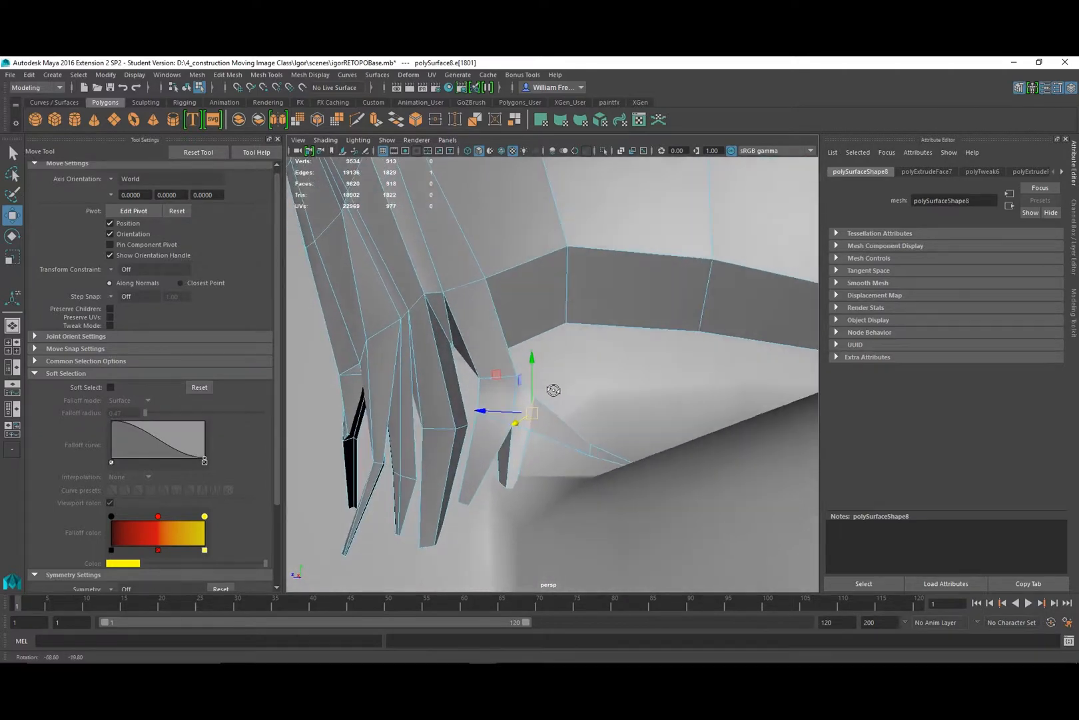
Select the vertices around the ear-side strand's base in wireframe display and lower them slightly along Y.
{"action": "right_click_drag", "start_coordinate": [590, 360], "coordinate": [553, 353]}
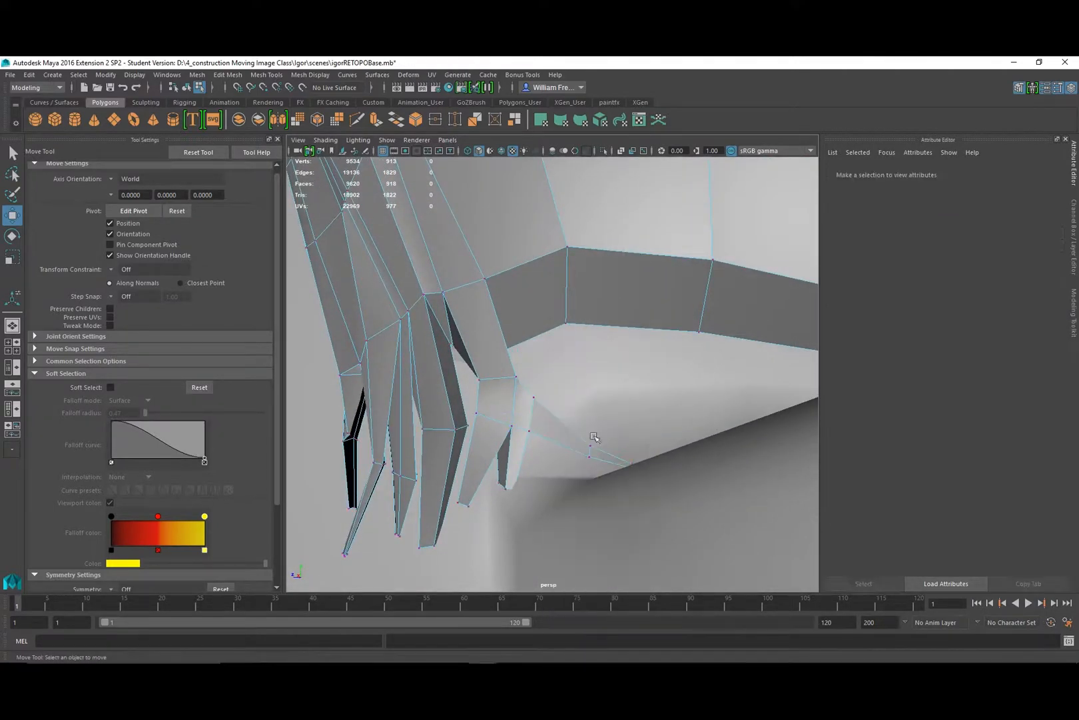
{"action": "left_click_drag", "start_coordinate": [606, 429], "coordinate": [518, 457], "text": "alt"}
{"action": "left_click_drag", "start_coordinate": [518, 411], "coordinate": [547, 408], "text": "alt"}
{"action": "key", "text": "4"}
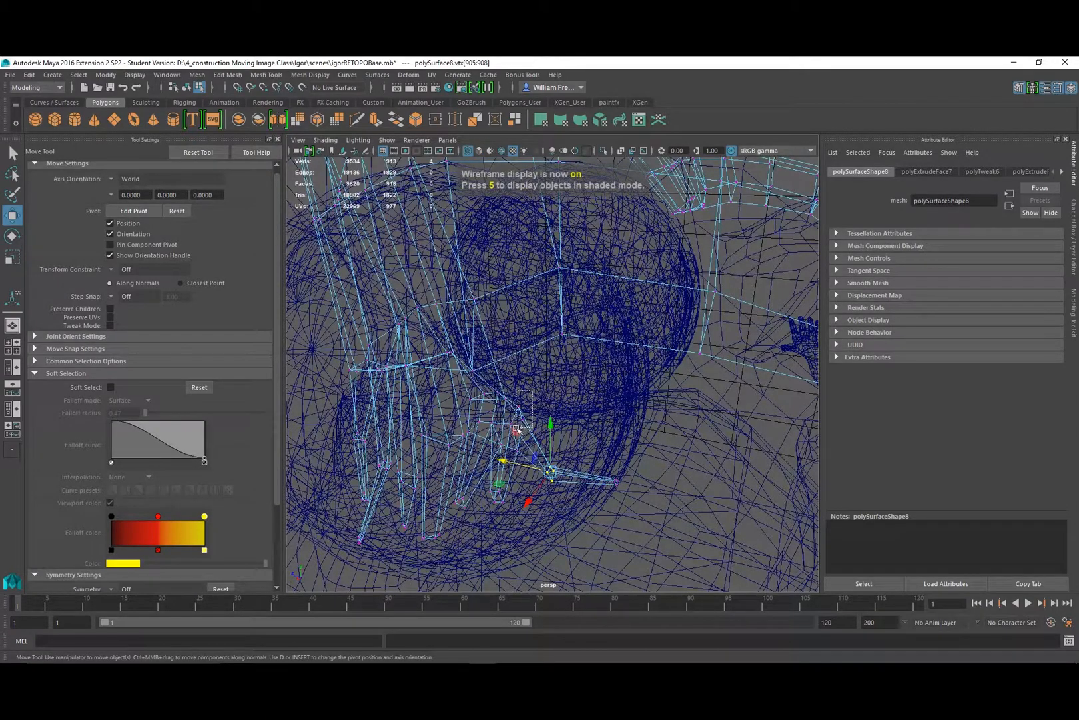
{"action": "left_click_drag", "start_coordinate": [517, 429], "coordinate": [515, 432]}
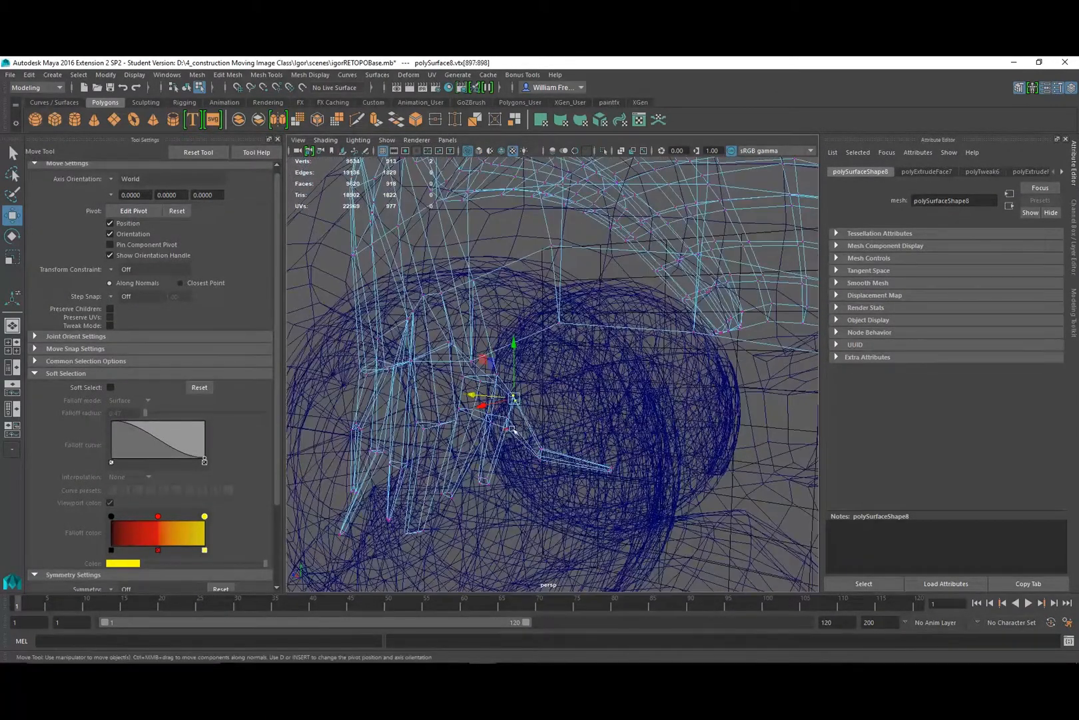
{"action": "left_click", "coordinate": [505, 418], "text": "shift"}
{"action": "left_click_drag", "start_coordinate": [511, 364], "coordinate": [508, 367]}
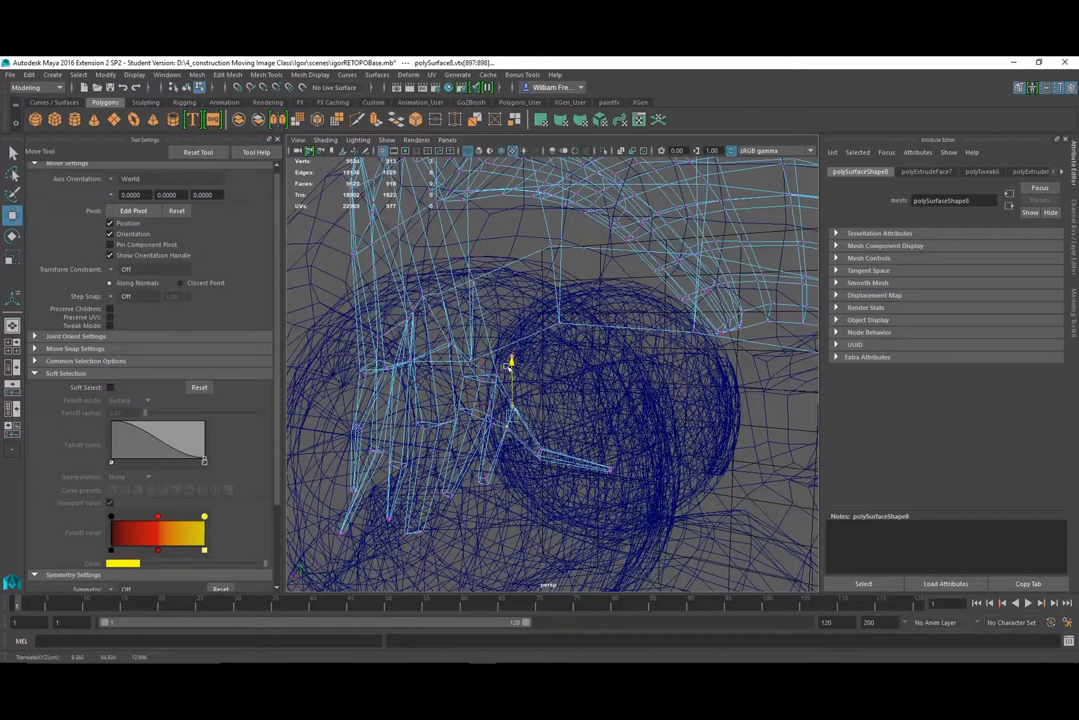
{"action": "key", "text": "6"}
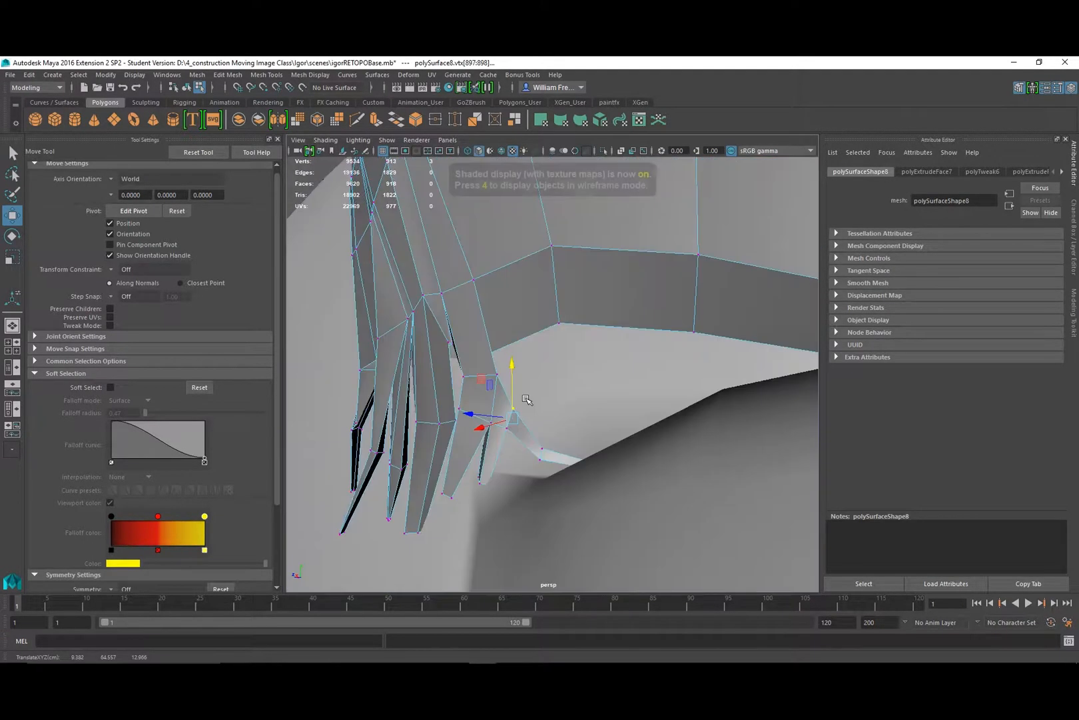
Nudge the two lower vertices where the small tips meet the ear-side strand sideways to even out their spacing.
{"action": "left_click_drag", "start_coordinate": [543, 450], "coordinate": [547, 460], "text": "alt"}
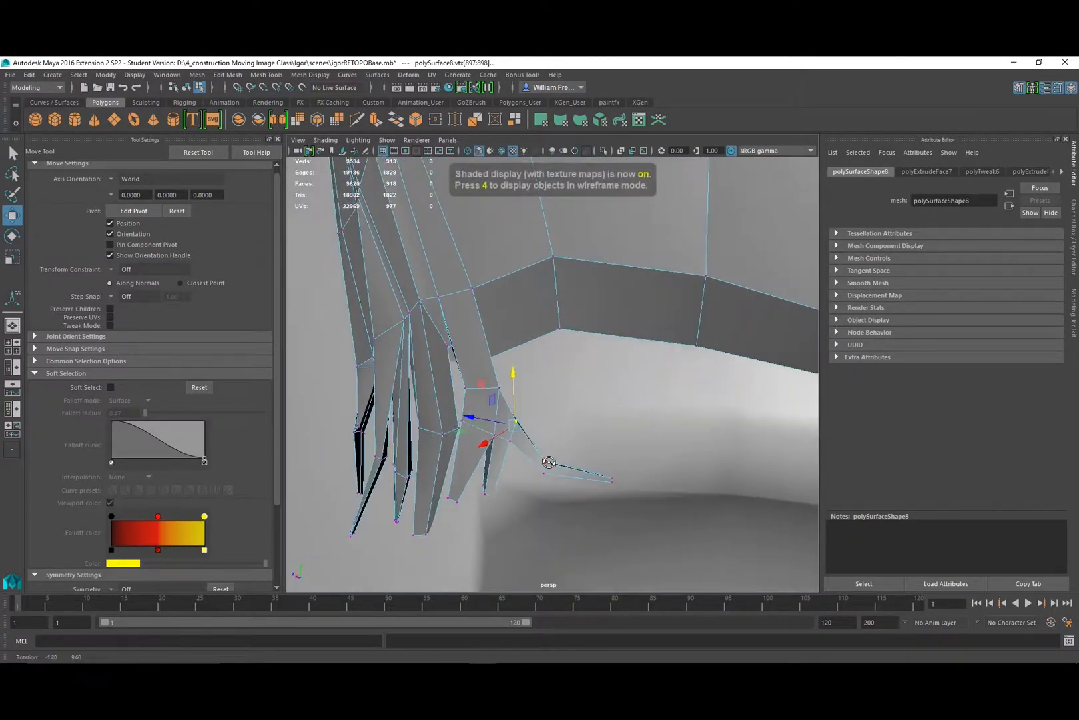
{"action": "left_click", "coordinate": [509, 440]}
{"action": "left_click_drag", "start_coordinate": [480, 437], "coordinate": [475, 435]}
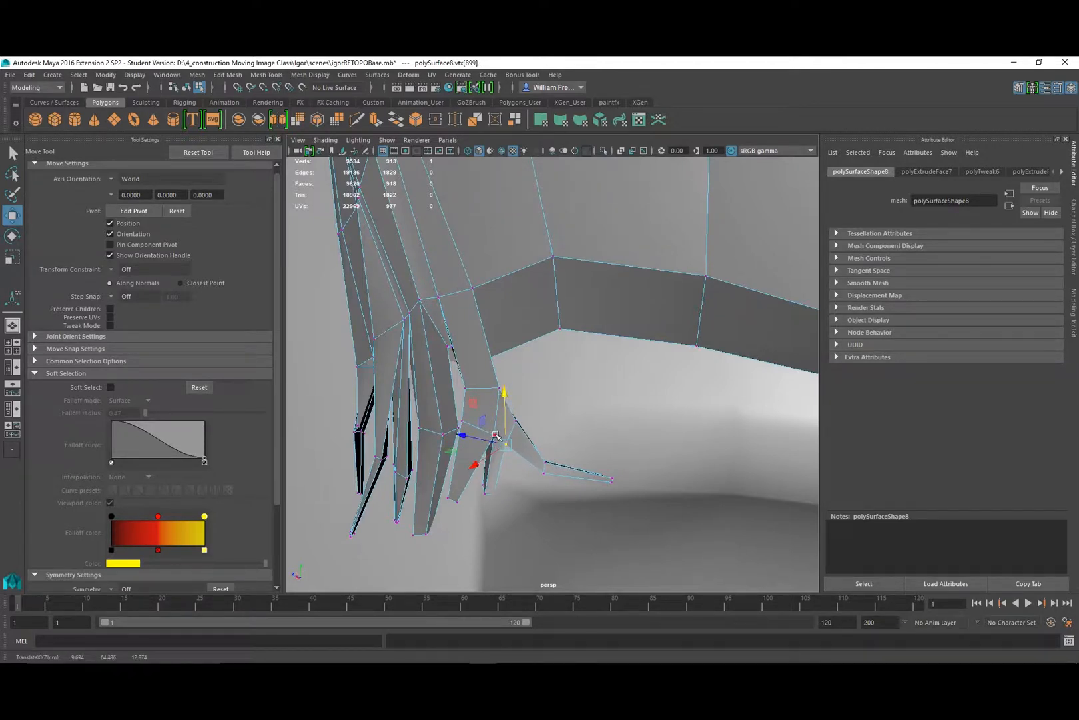
{"action": "left_click", "coordinate": [494, 435]}
{"action": "left_click_drag", "start_coordinate": [472, 430], "coordinate": [497, 433]}
{"action": "scroll", "coordinate": [527, 400], "scroll_direction": "down", "scroll_amount": 5}
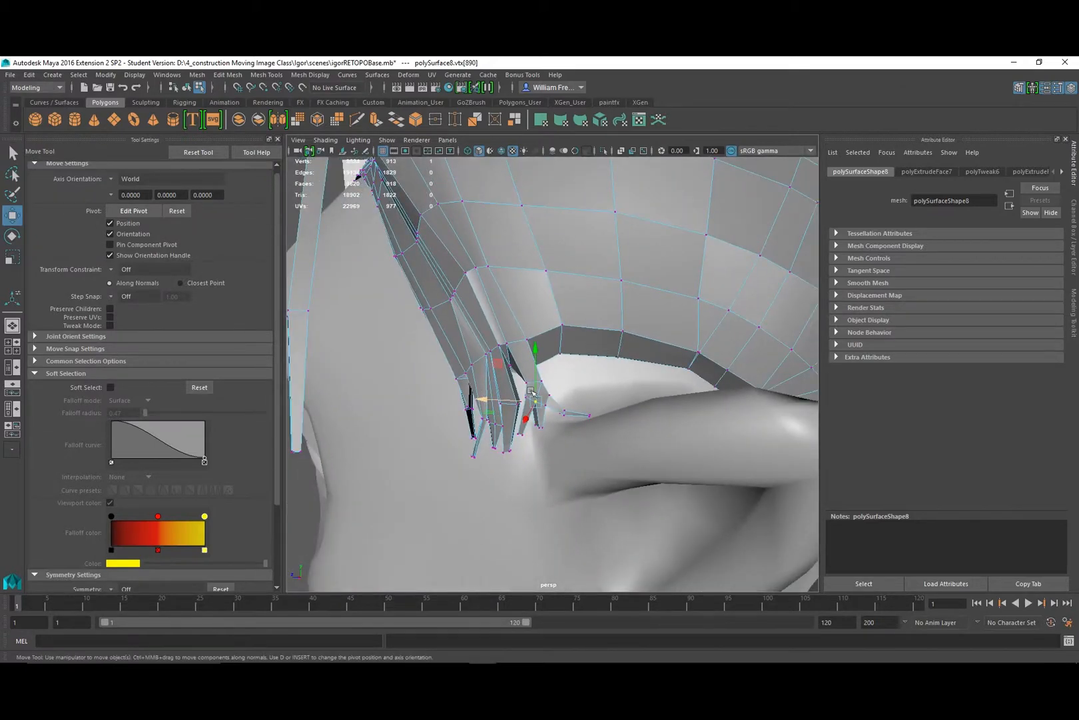
{"action": "left_click_drag", "start_coordinate": [532, 393], "coordinate": [543, 363], "text": "alt"}
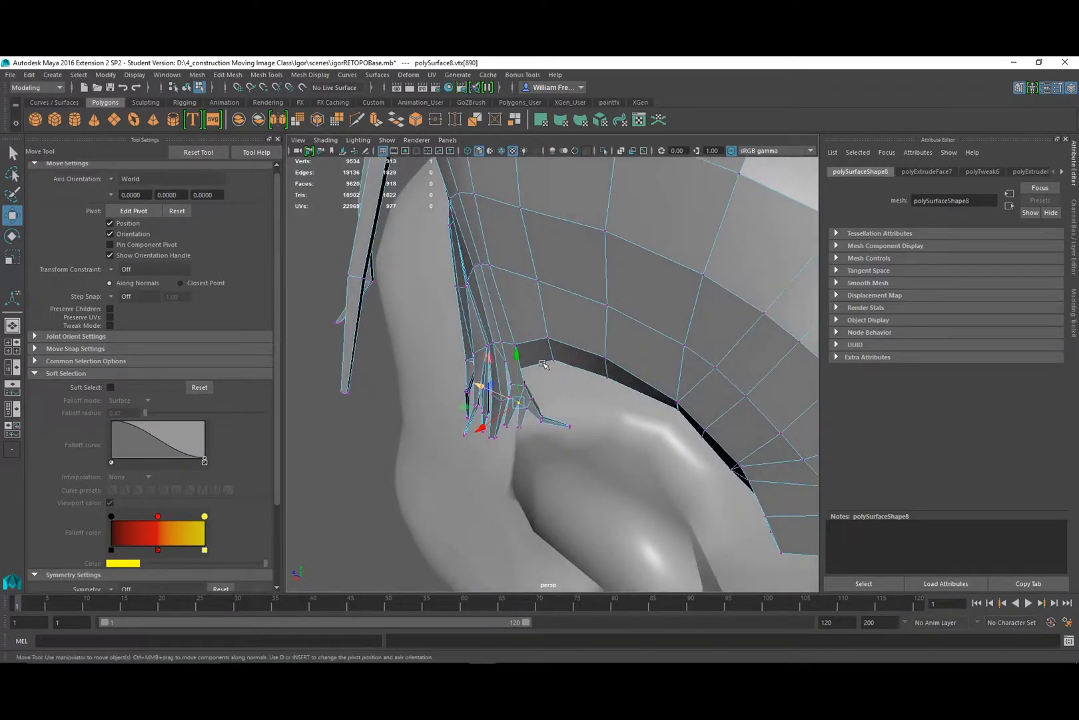
Select the five adjoining underside faces of the hair rim above the ear, starting beside the front strands.
{"action": "right_click_drag", "start_coordinate": [534, 356], "coordinate": [532, 360]}
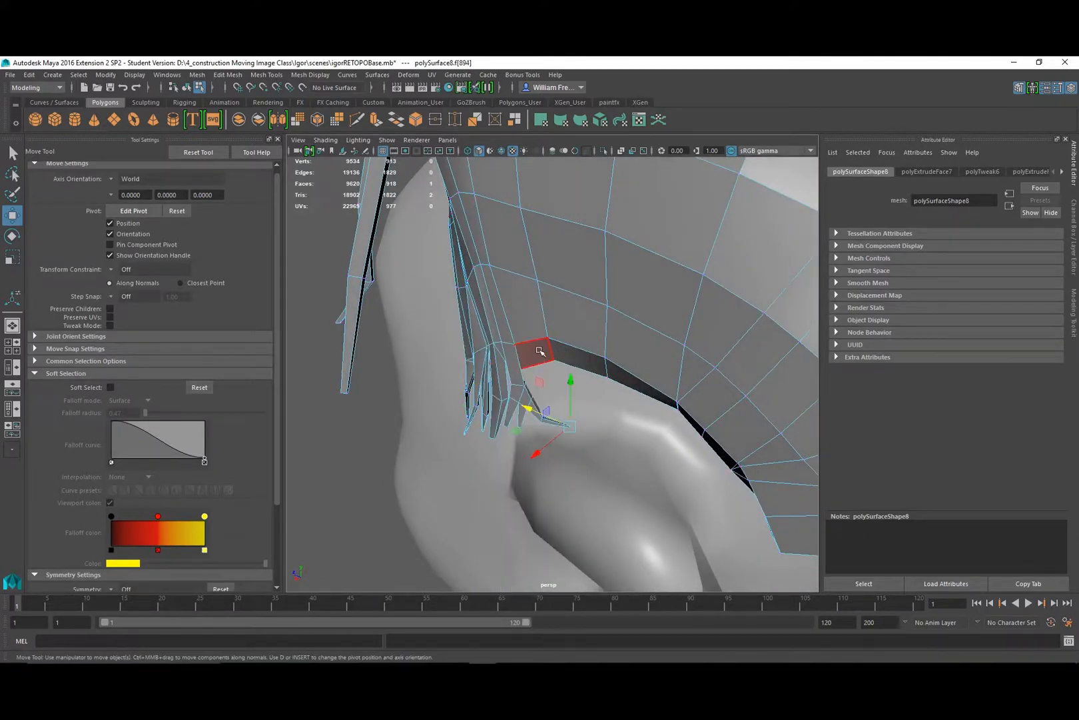
{"action": "left_click", "coordinate": [539, 351]}
{"action": "left_click_drag", "start_coordinate": [541, 353], "coordinate": [587, 385], "text": "alt"}
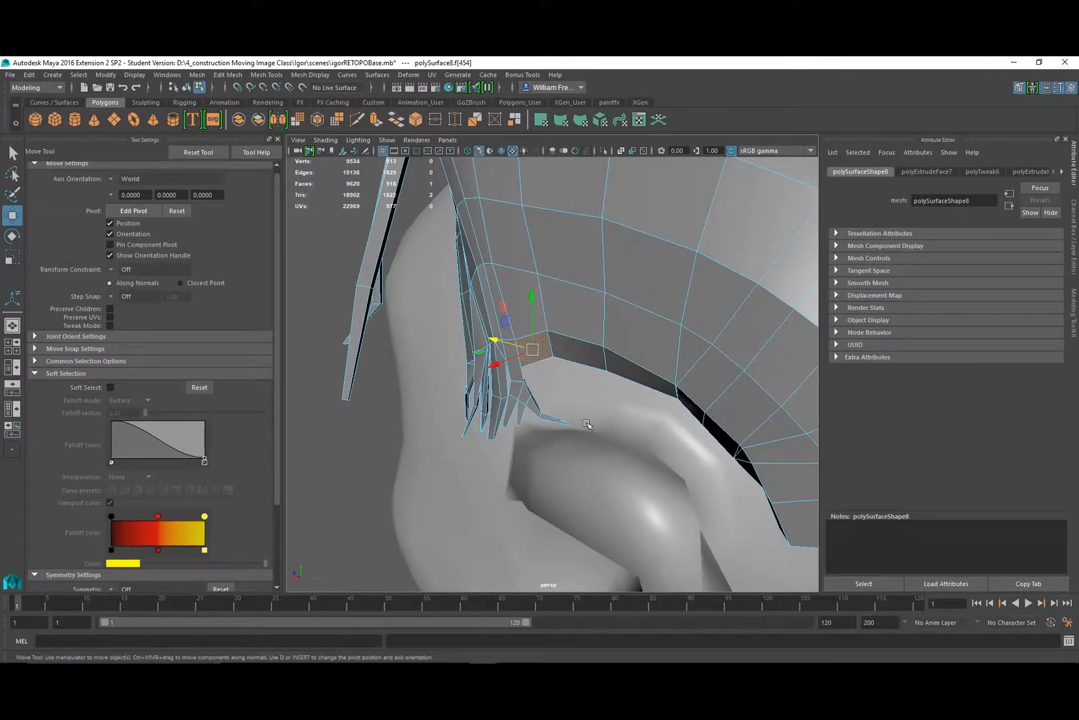
{"action": "left_click_drag", "start_coordinate": [607, 366], "coordinate": [550, 371], "text": "alt"}
{"action": "left_click_drag", "start_coordinate": [561, 410], "coordinate": [572, 372], "text": "alt"}
{"action": "scroll", "coordinate": [573, 361], "scroll_direction": "up", "scroll_amount": 5}
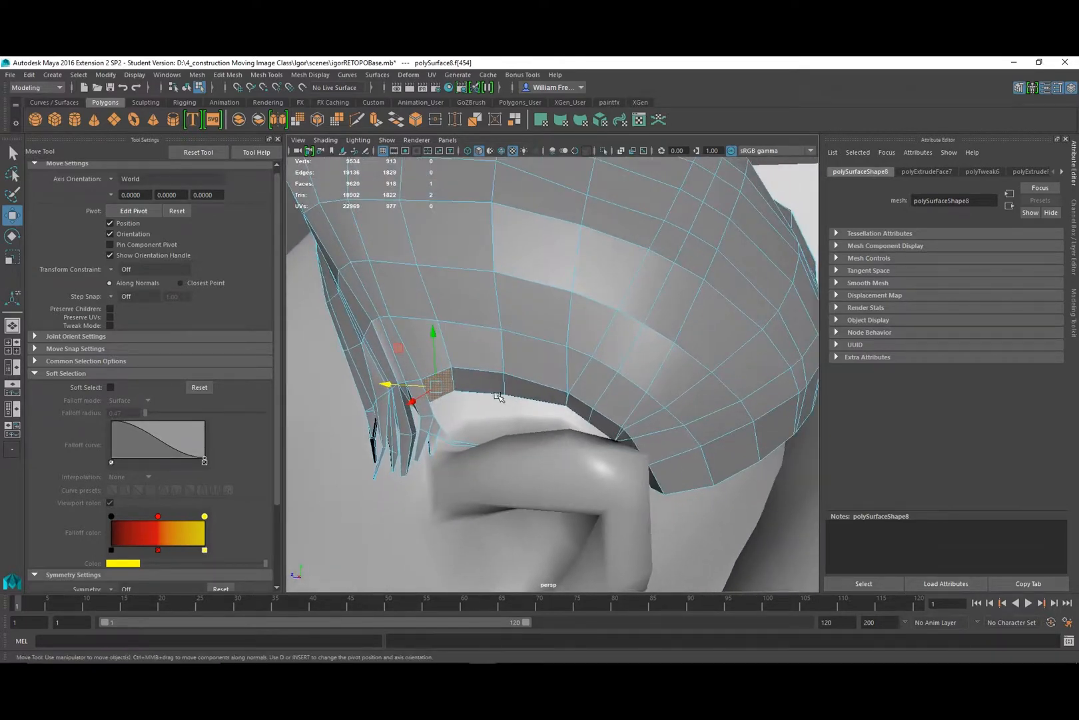
{"action": "left_click_drag", "start_coordinate": [498, 395], "coordinate": [560, 419], "text": "alt"}
{"action": "left_click", "coordinate": [474, 381], "text": "shift"}
{"action": "left_click", "coordinate": [526, 384], "text": "shift"}
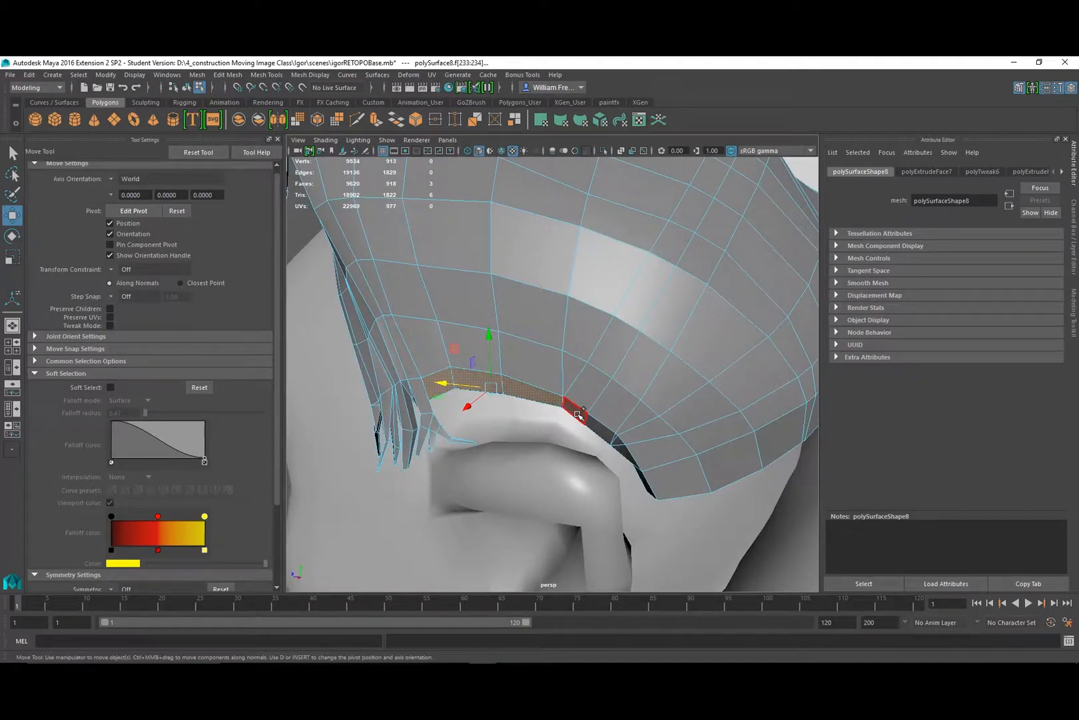
{"action": "left_click", "coordinate": [577, 413], "text": "shift"}
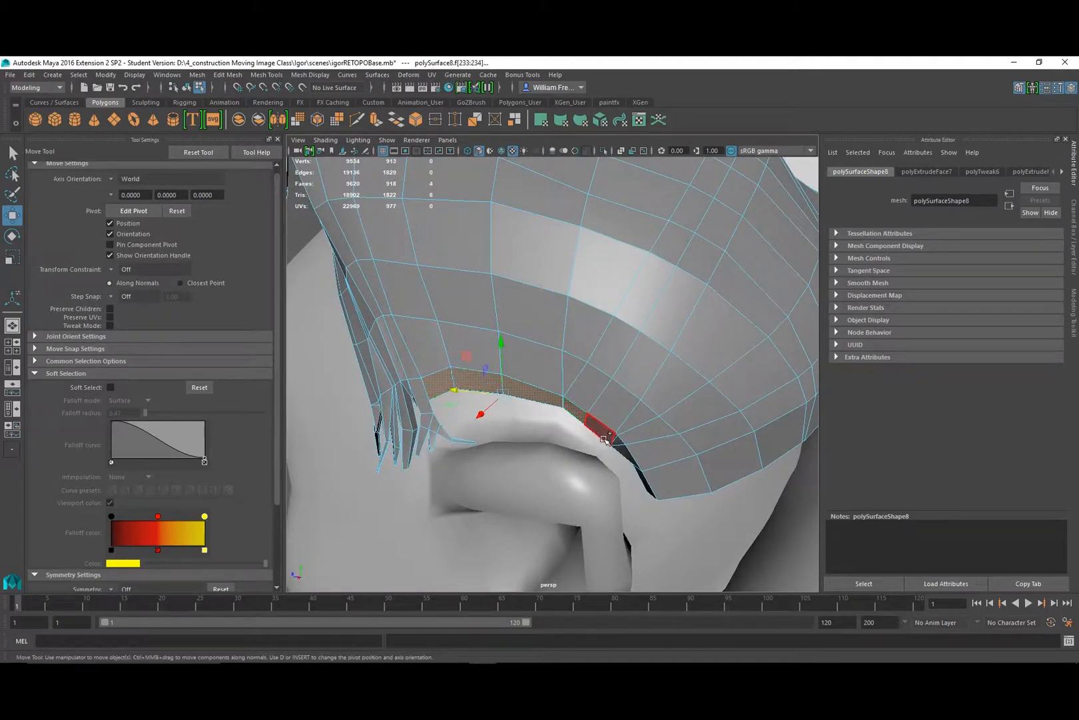
{"action": "left_click", "coordinate": [606, 434], "text": "shift"}
Add the next two underside rim faces behind the ear to the face selection.
{"action": "left_click_drag", "start_coordinate": [606, 435], "coordinate": [634, 441], "text": "alt"}
{"action": "right_click_drag", "start_coordinate": [634, 441], "coordinate": [603, 402], "text": "alt"}
{"action": "left_click_drag", "start_coordinate": [604, 403], "coordinate": [641, 422], "text": "alt"}
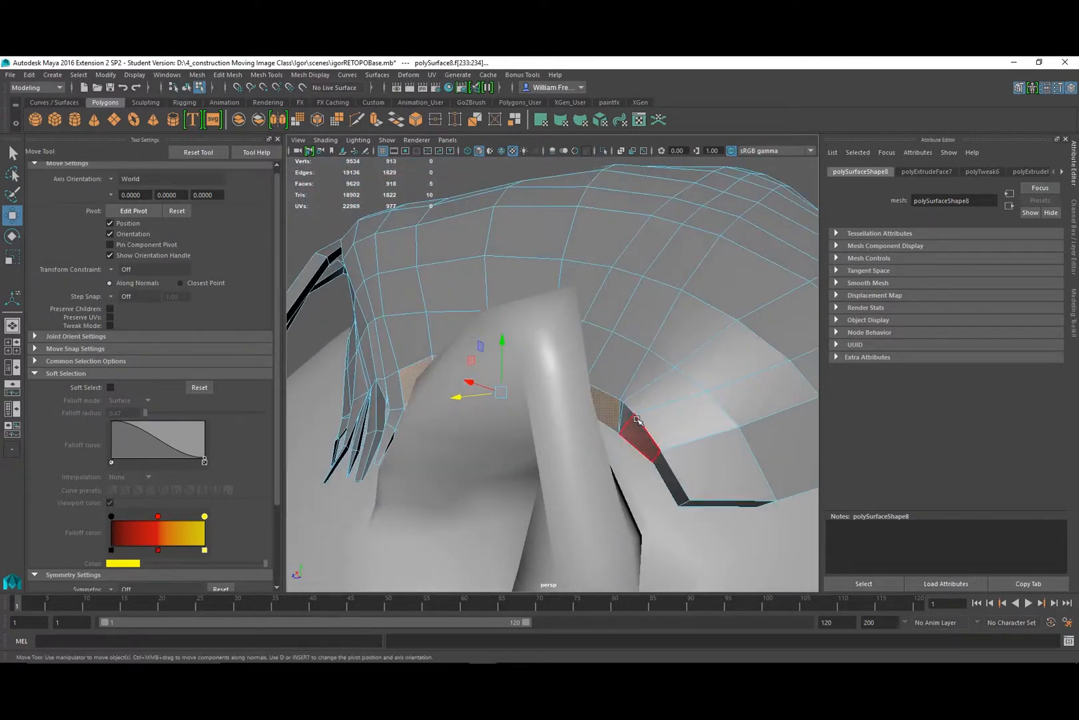
{"action": "left_click", "coordinate": [649, 438], "text": "shift"}
{"action": "left_click", "coordinate": [665, 485], "text": "shift"}
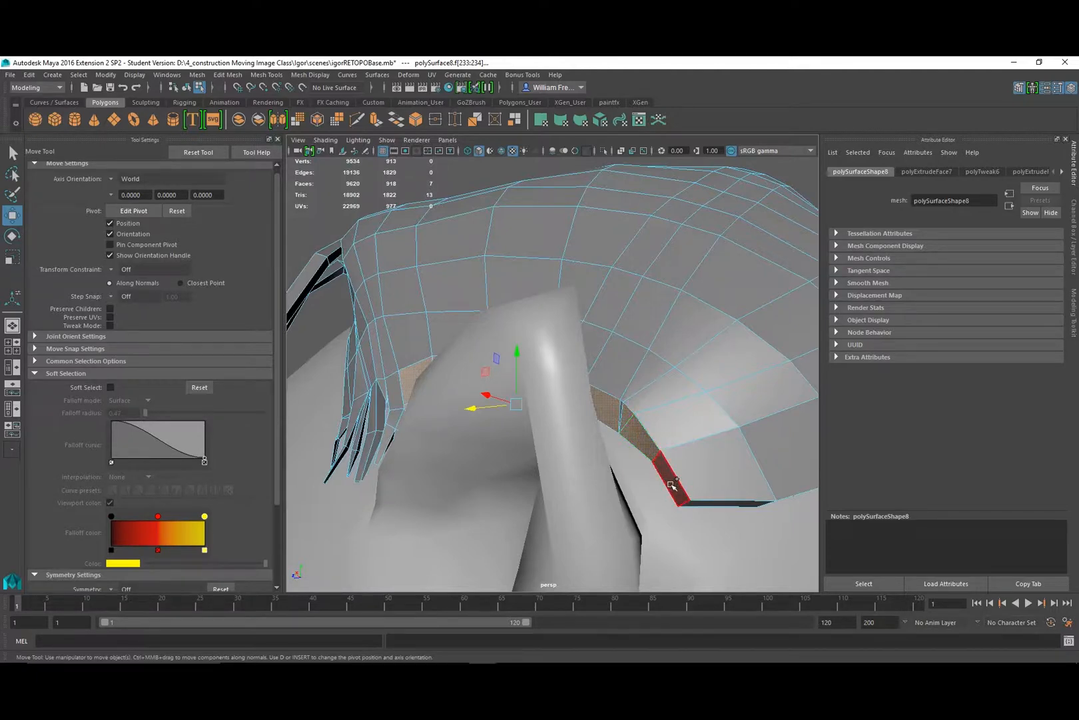
{"action": "left_click_drag", "start_coordinate": [671, 485], "coordinate": [618, 421], "text": "alt"}
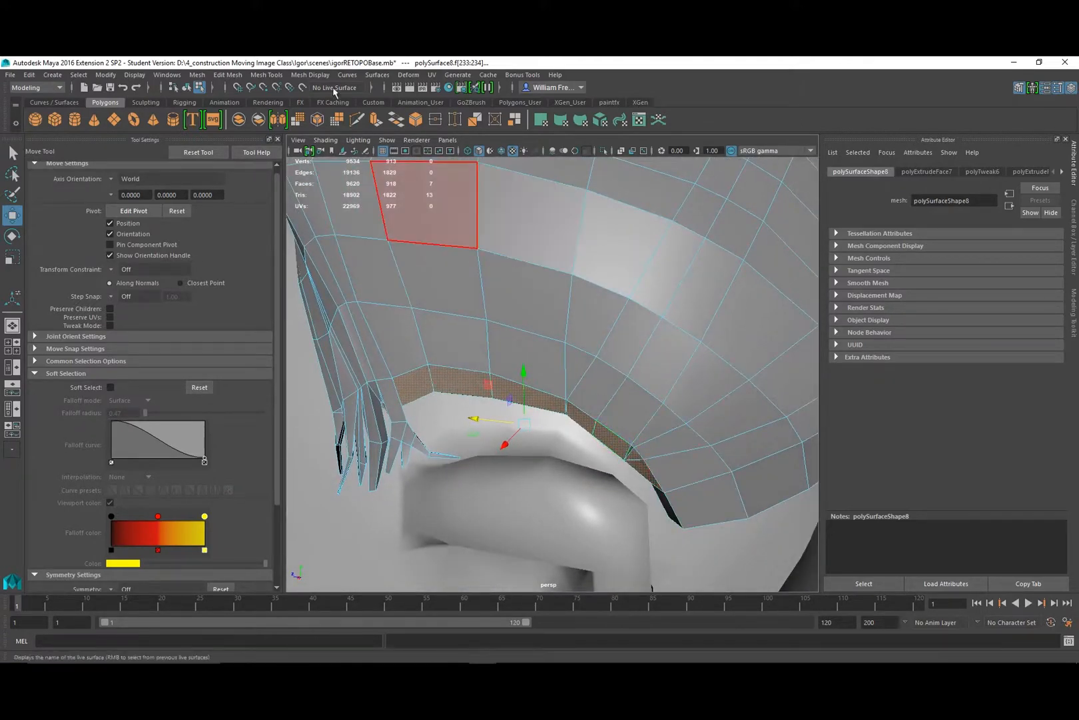
Extrude the selected rim faces separately by 0.537 with Keep Faces Together off, scale them to 0.652 by 0.520, and offset them -0.368 in local X.
{"action": "left_click", "coordinate": [228, 74]}
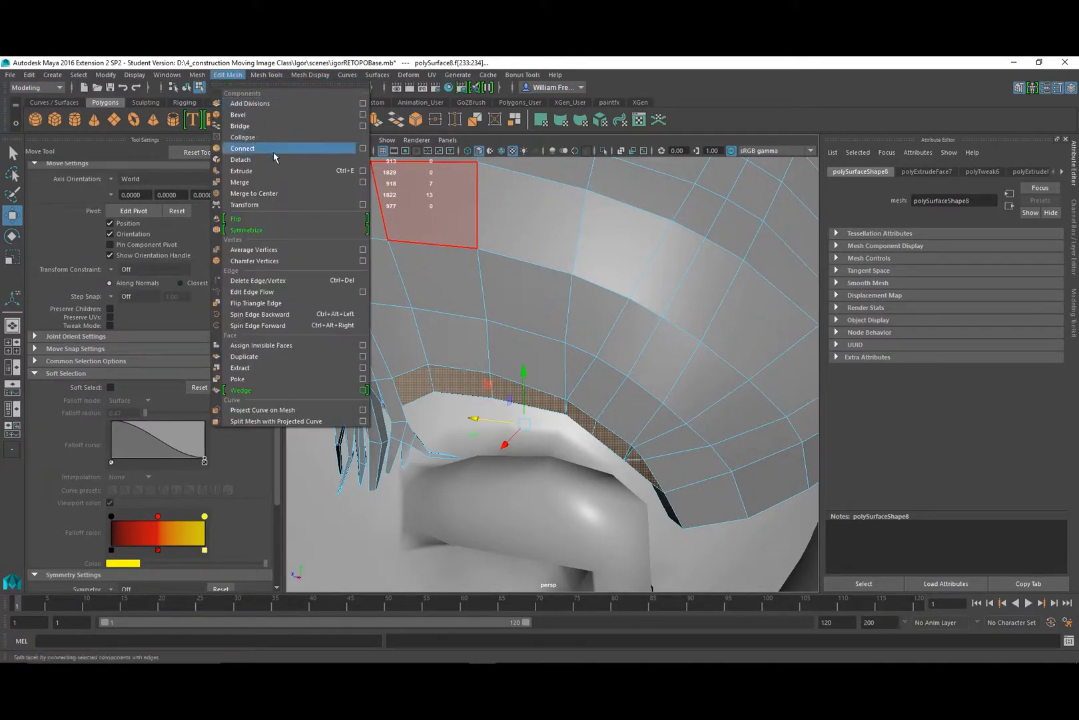
{"action": "left_click", "coordinate": [242, 171]}
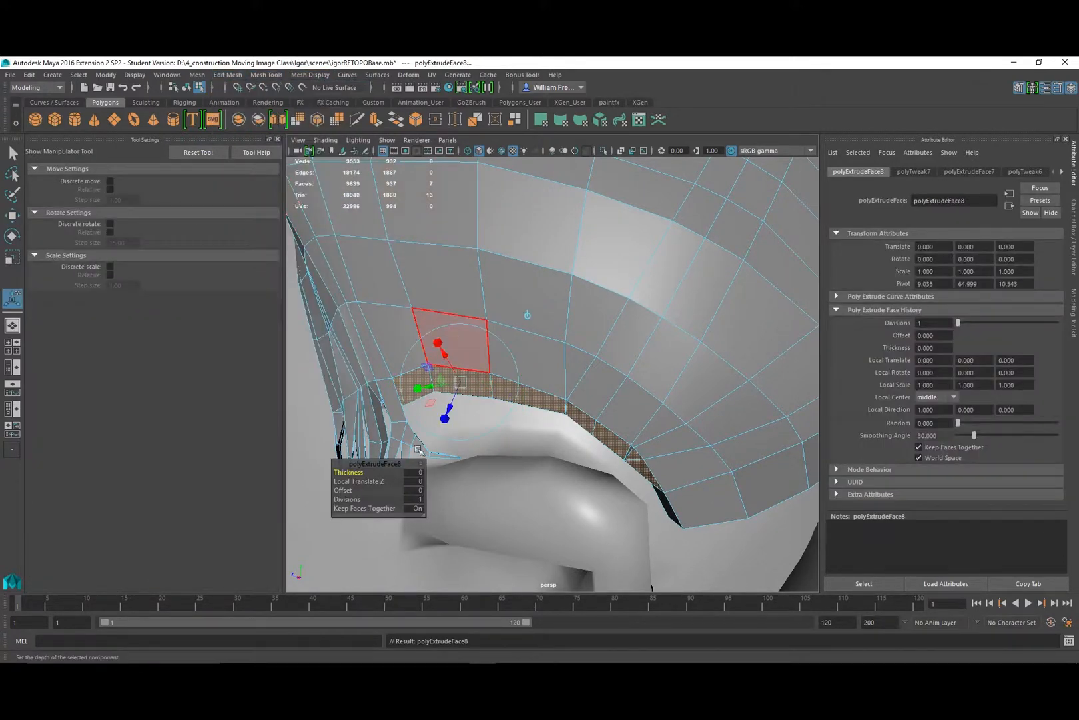
{"action": "left_click", "coordinate": [386, 508]}
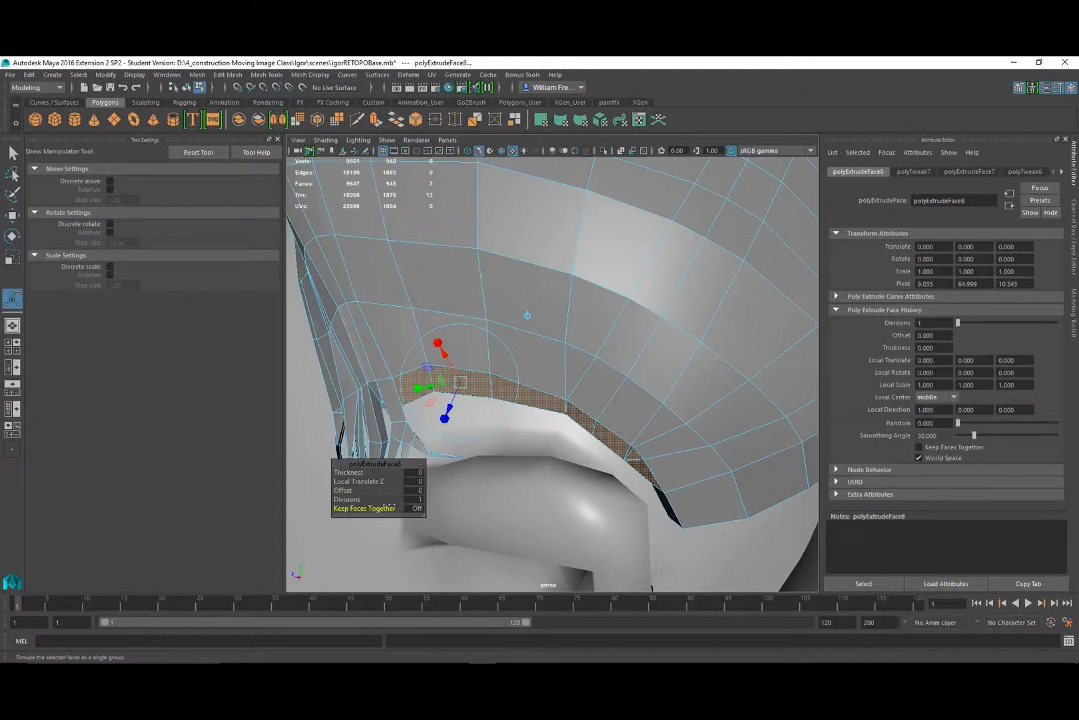
{"action": "left_click_drag", "start_coordinate": [461, 393], "coordinate": [434, 411]}
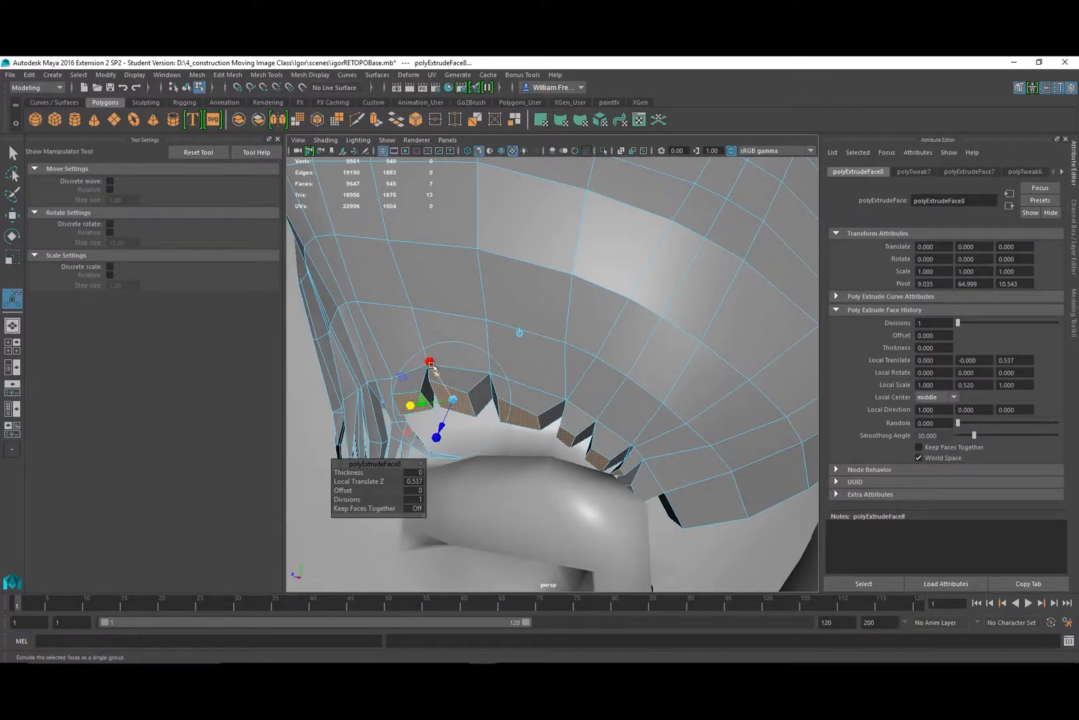
{"action": "left_click_drag", "start_coordinate": [432, 365], "coordinate": [553, 384]}
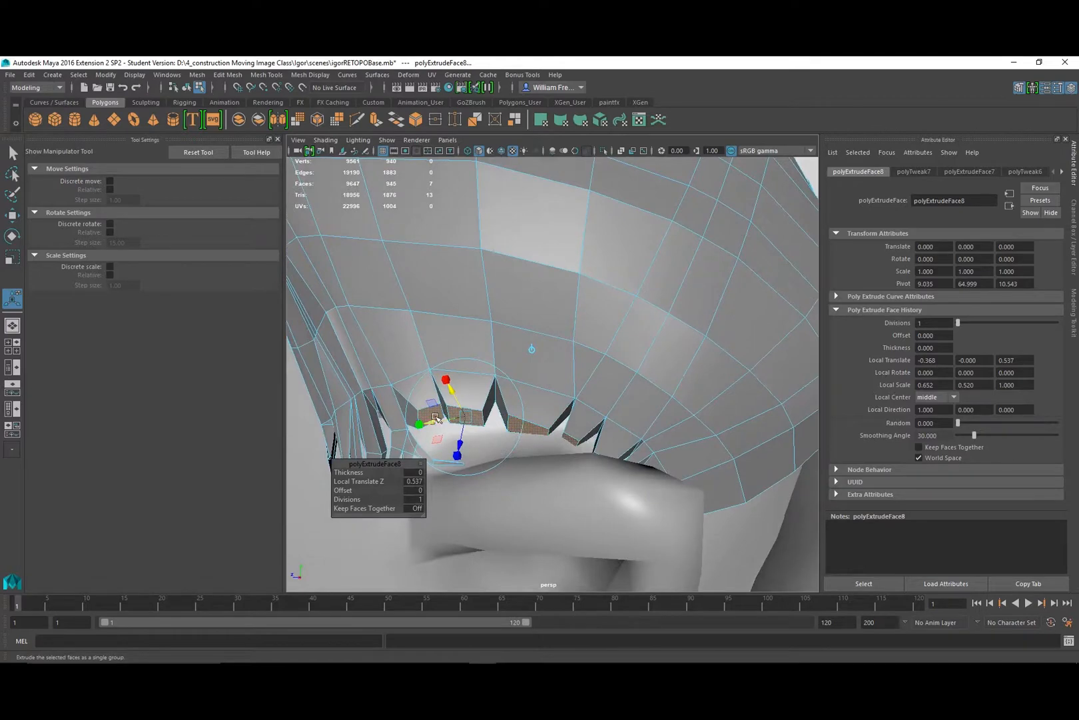
{"action": "left_click_drag", "start_coordinate": [435, 419], "coordinate": [541, 421]}
Multi-Cut the extruded hair tip nearest the front strands from its upper rim corner down through the middle of its end face.
{"action": "left_click_drag", "start_coordinate": [592, 451], "coordinate": [627, 348], "text": "alt"}
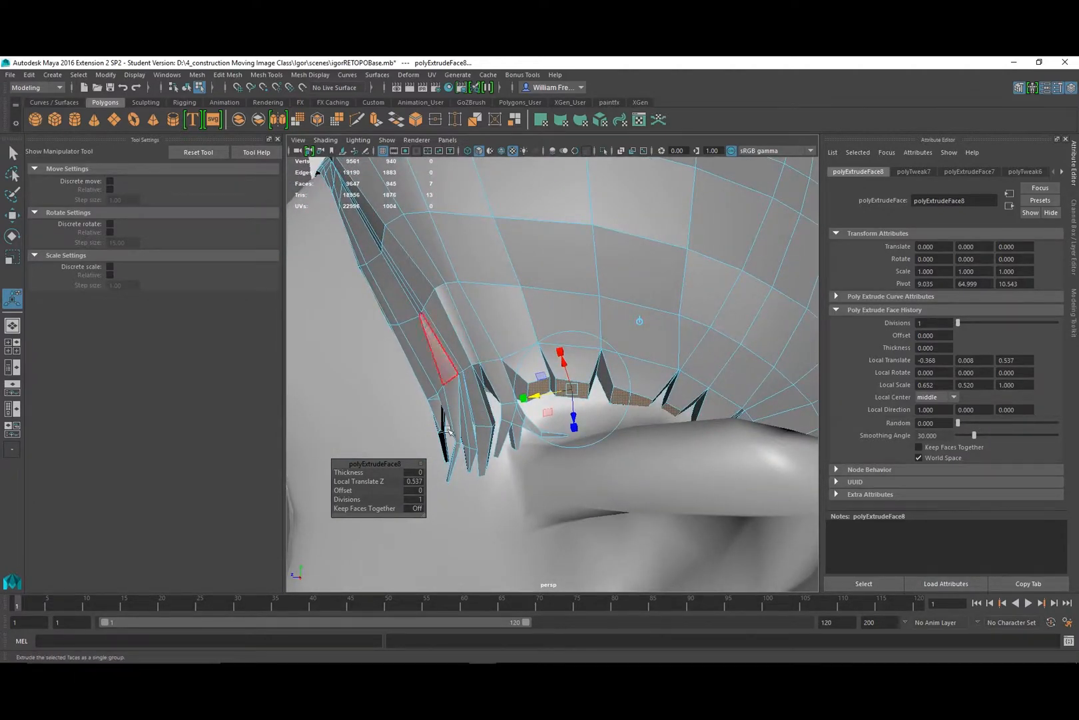
{"action": "left_click_drag", "start_coordinate": [537, 378], "coordinate": [531, 380], "text": "alt"}
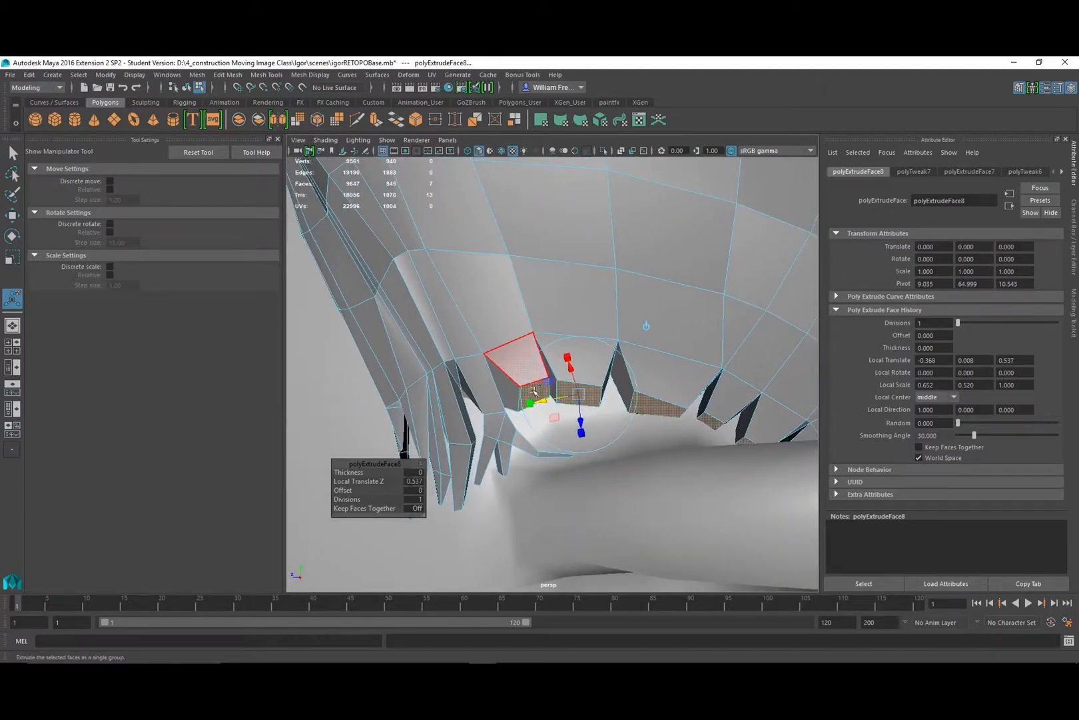
{"action": "left_click_drag", "start_coordinate": [512, 360], "coordinate": [517, 336], "text": "alt"}
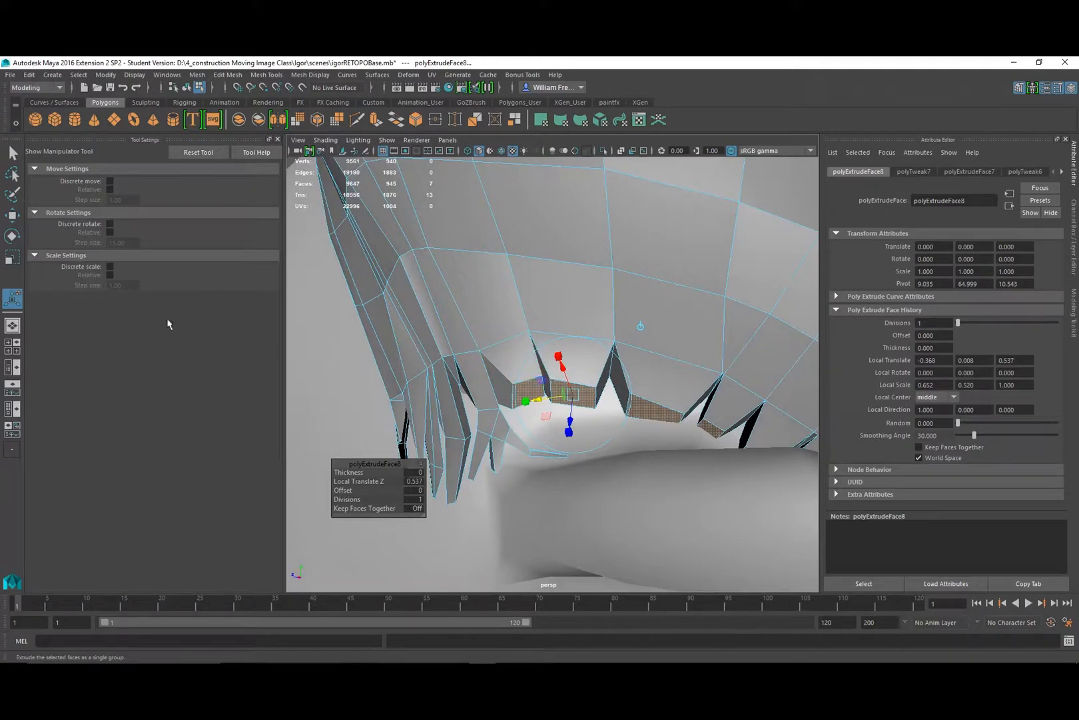
{"action": "left_click", "coordinate": [12, 153]}
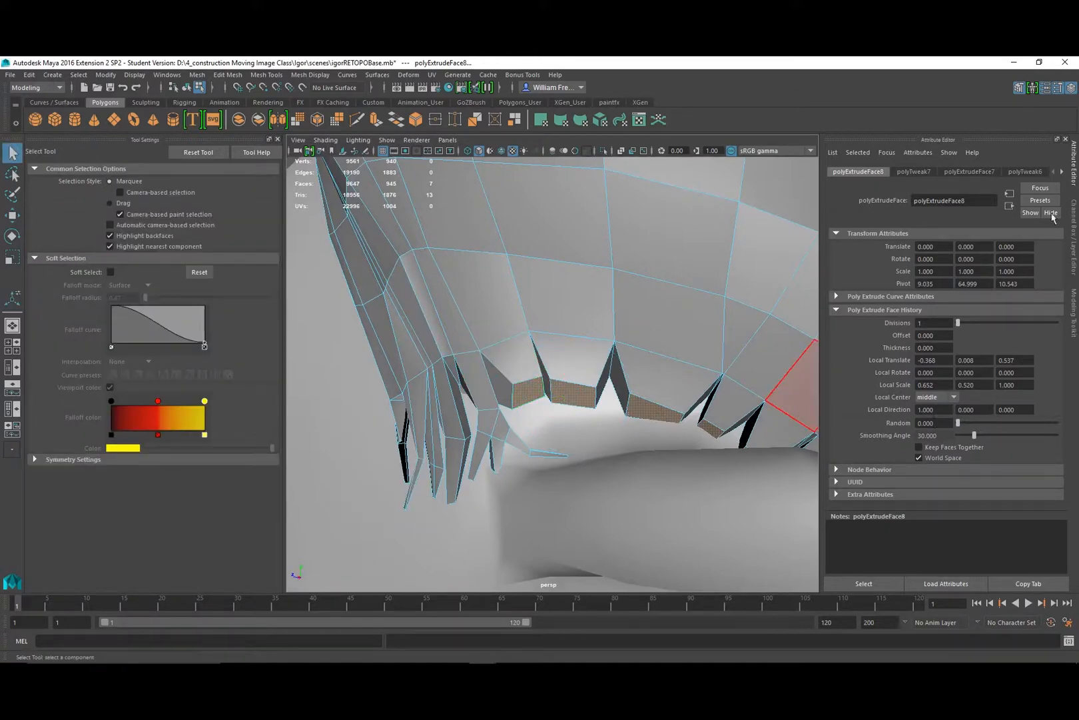
{"action": "left_click", "coordinate": [1017, 88]}
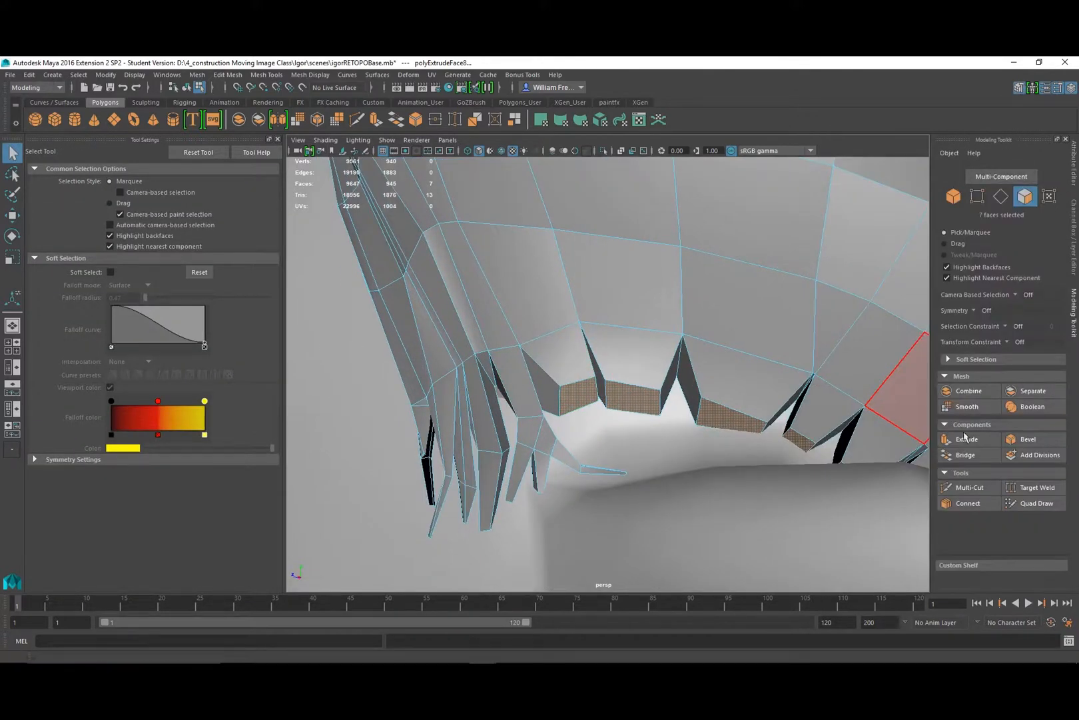
{"action": "left_click", "coordinate": [950, 488]}
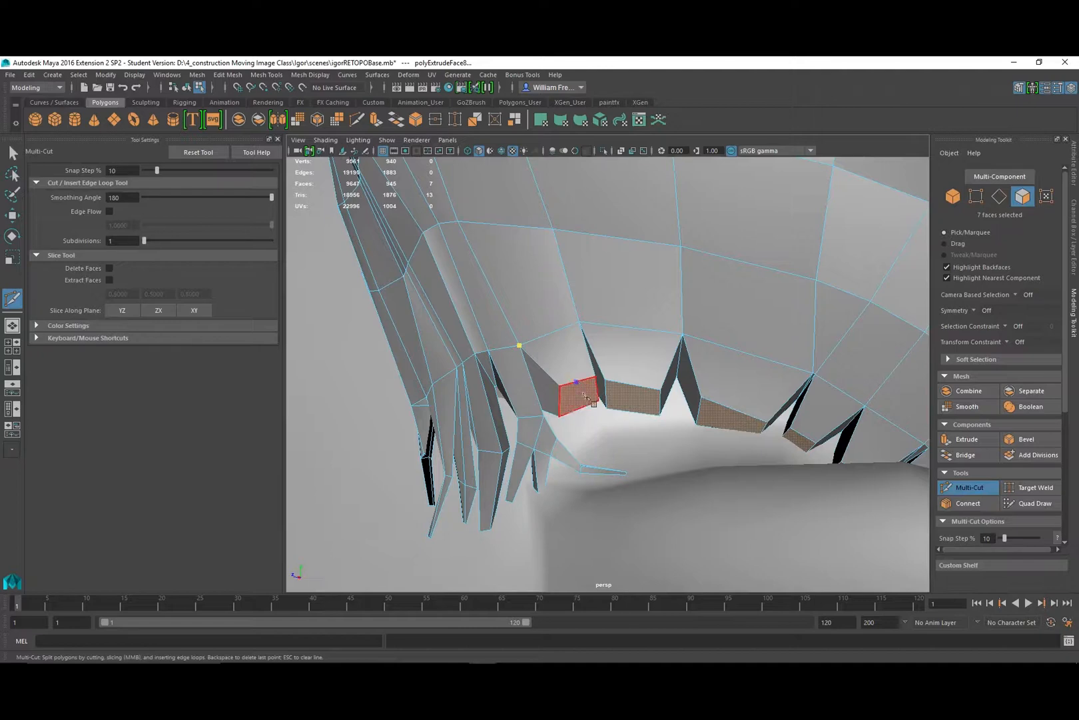
{"action": "scroll", "coordinate": [577, 400], "scroll_direction": "up", "scroll_amount": 2}
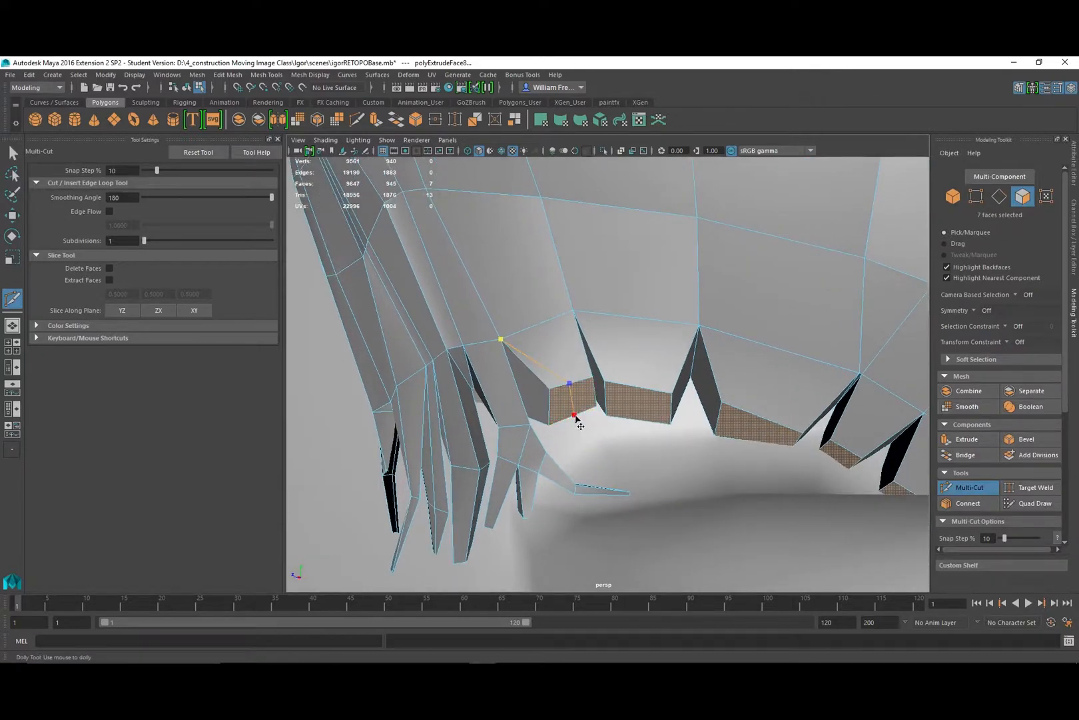
{"action": "key", "text": "Return"}
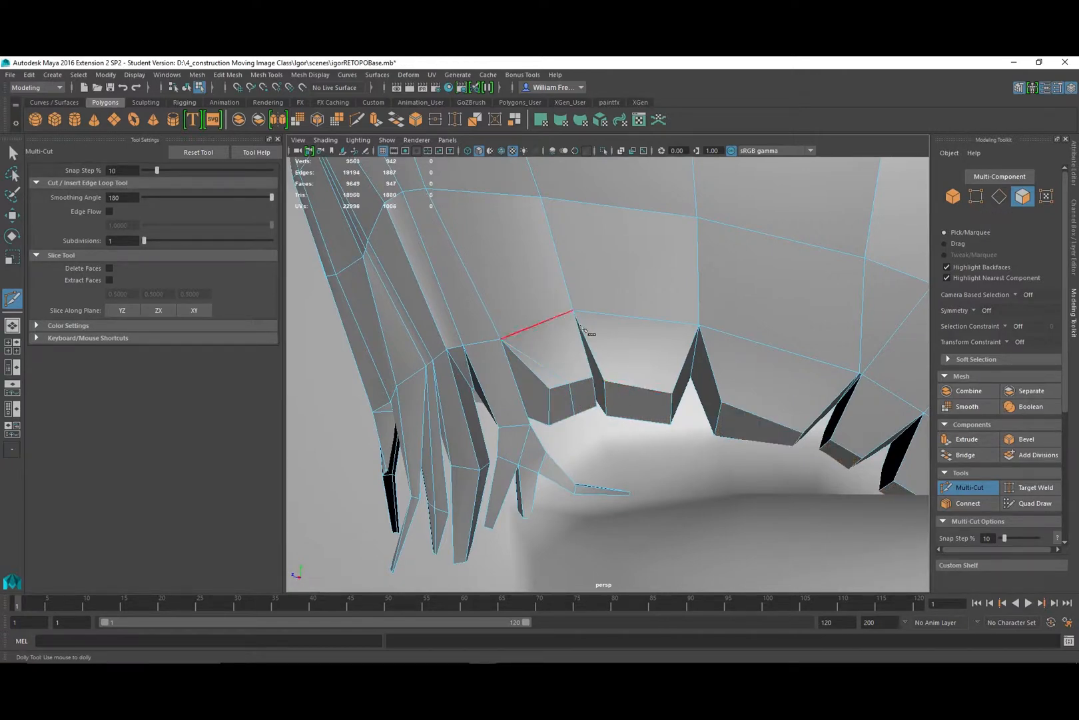
Cut the next two extruded tips above the ear lengthwise with Multi-Cut, splitting each end face in two.
{"action": "mouse_move", "coordinate": [633, 360]}
{"action": "left_mouse_down", "text": "alt"}
{"action": "mouse_move", "coordinate": [650, 363]}
{"action": "mouse_move", "coordinate": [631, 356]}
{"action": "left_mouse_up", "text": "alt"}
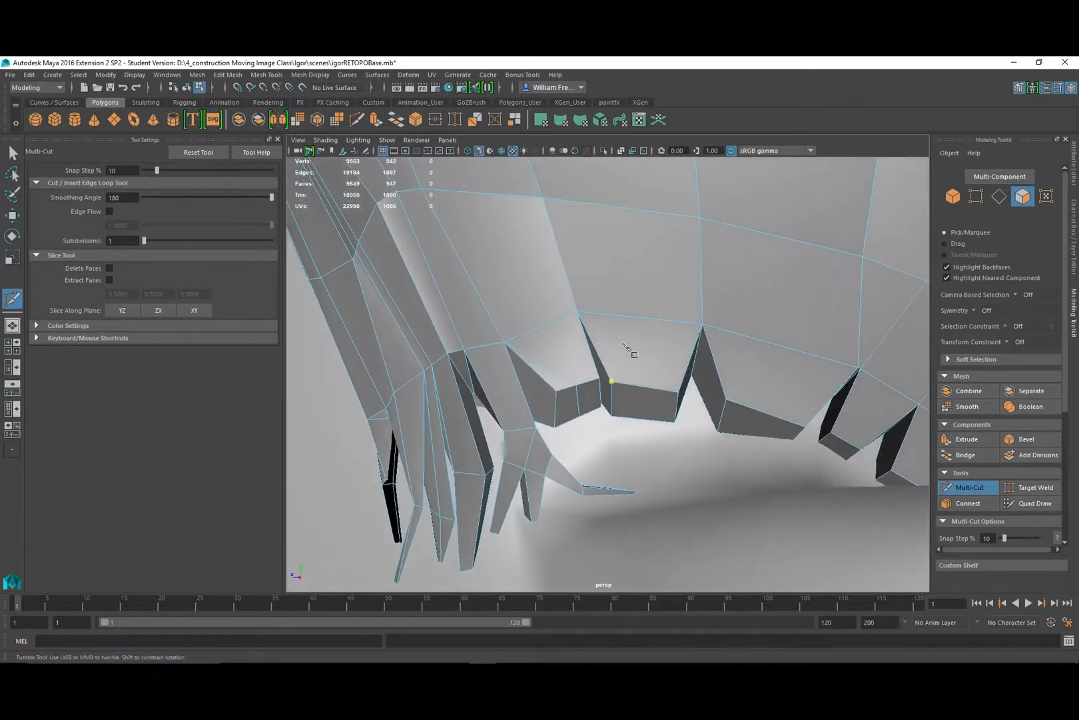
{"action": "left_click", "coordinate": [578, 312]}
{"action": "left_click_drag", "start_coordinate": [783, 391], "coordinate": [691, 348], "text": "alt"}
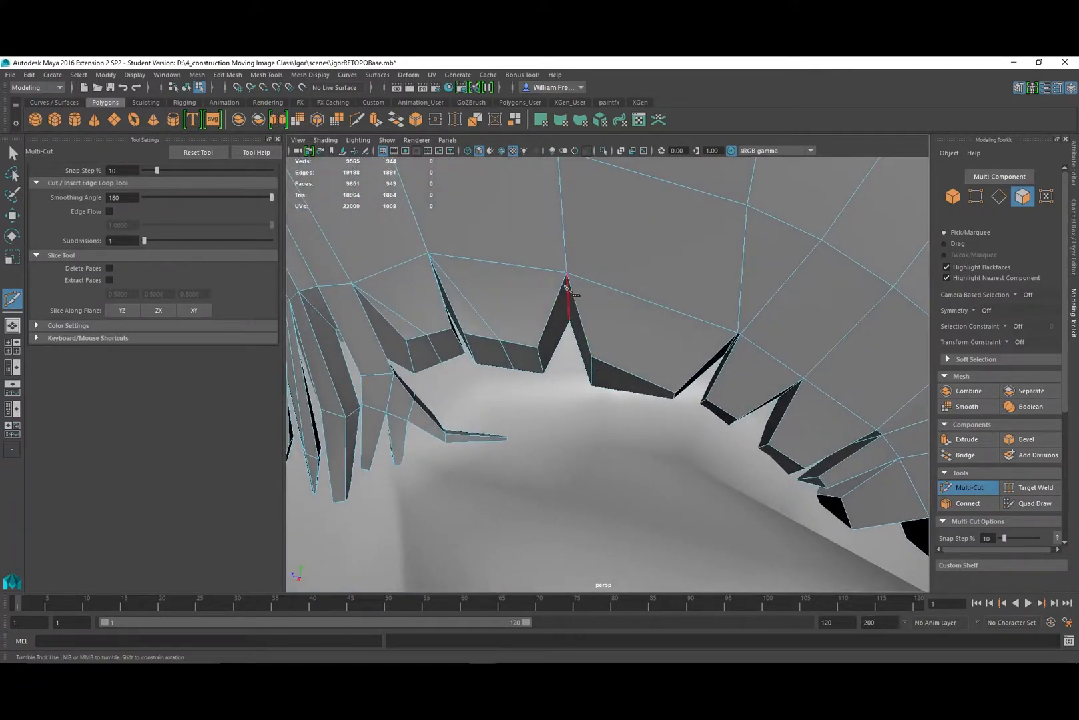
{"action": "left_click", "coordinate": [598, 301]}
{"action": "right_click", "coordinate": [630, 393]}
{"action": "scroll", "coordinate": [637, 396], "scroll_direction": "down", "scroll_amount": 3}
{"action": "left_click_drag", "start_coordinate": [645, 402], "coordinate": [628, 387], "text": "alt"}
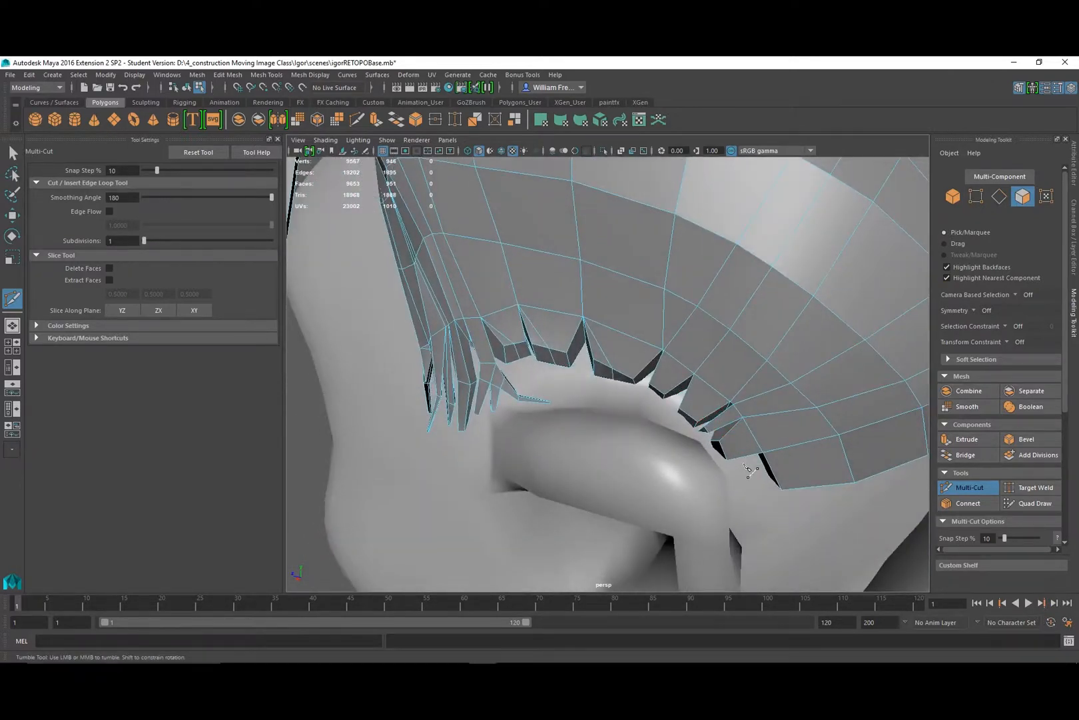
Insert an edge loop lengthwise through the rearmost extruded tip behind the ear, with Insert with edge flow on.
{"action": "left_click_drag", "start_coordinate": [755, 471], "coordinate": [687, 396], "text": "alt"}
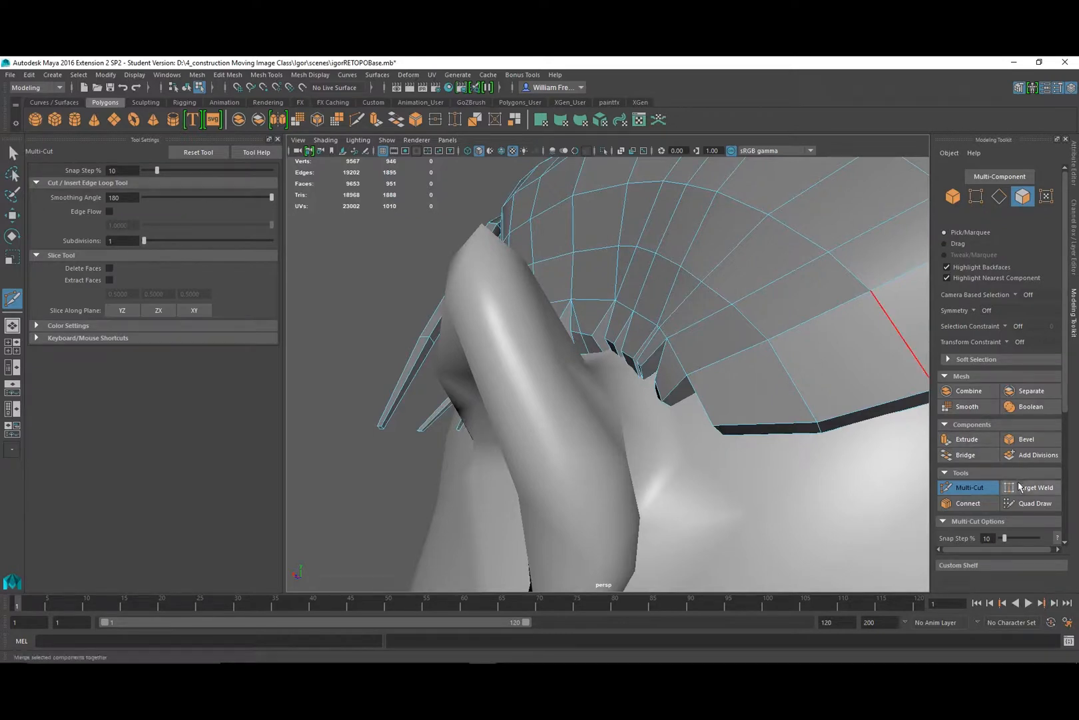
{"action": "left_click", "coordinate": [228, 74]}
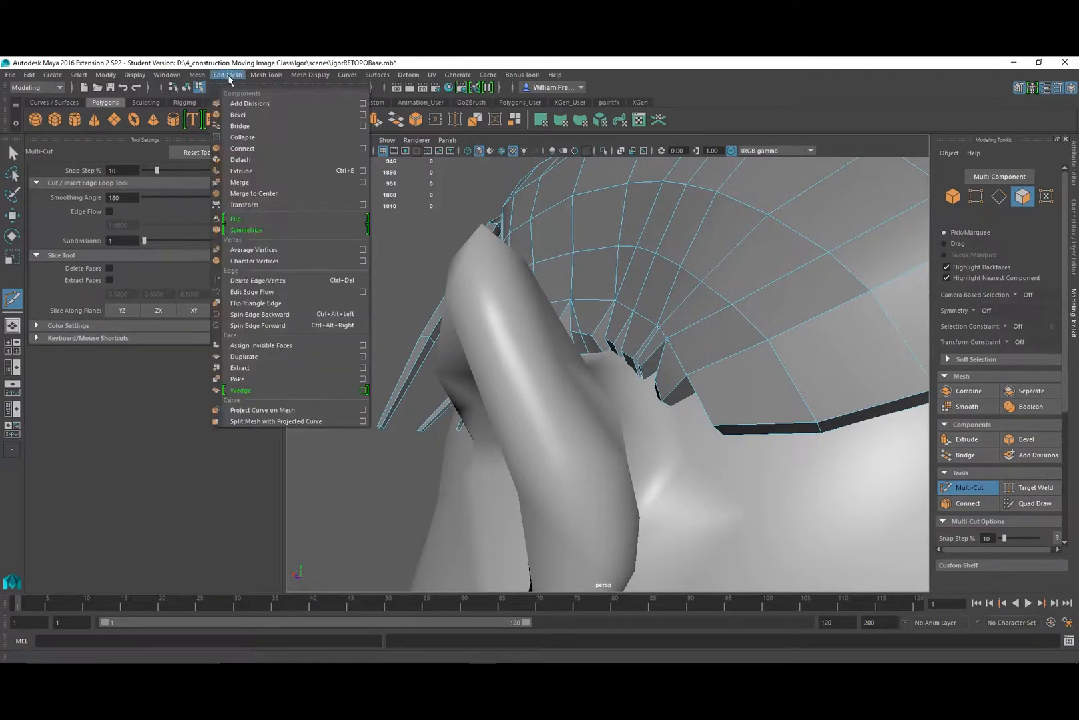
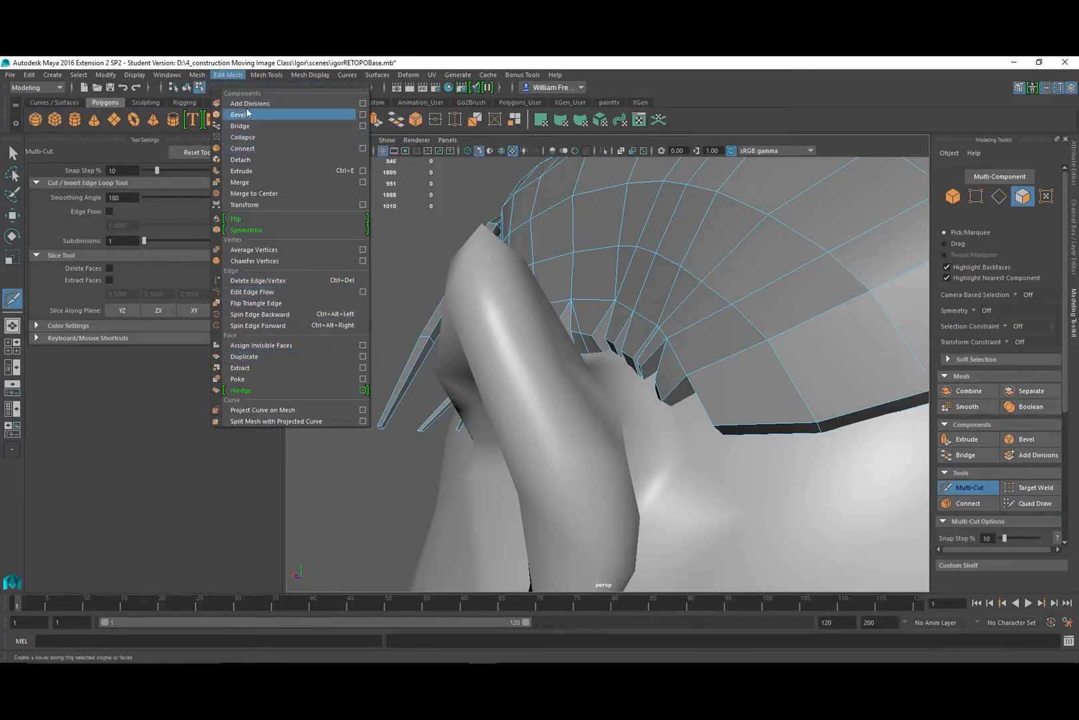
{"action": "mouse_move", "coordinate": [259, 75]}
{"action": "left_click", "coordinate": [306, 161]}
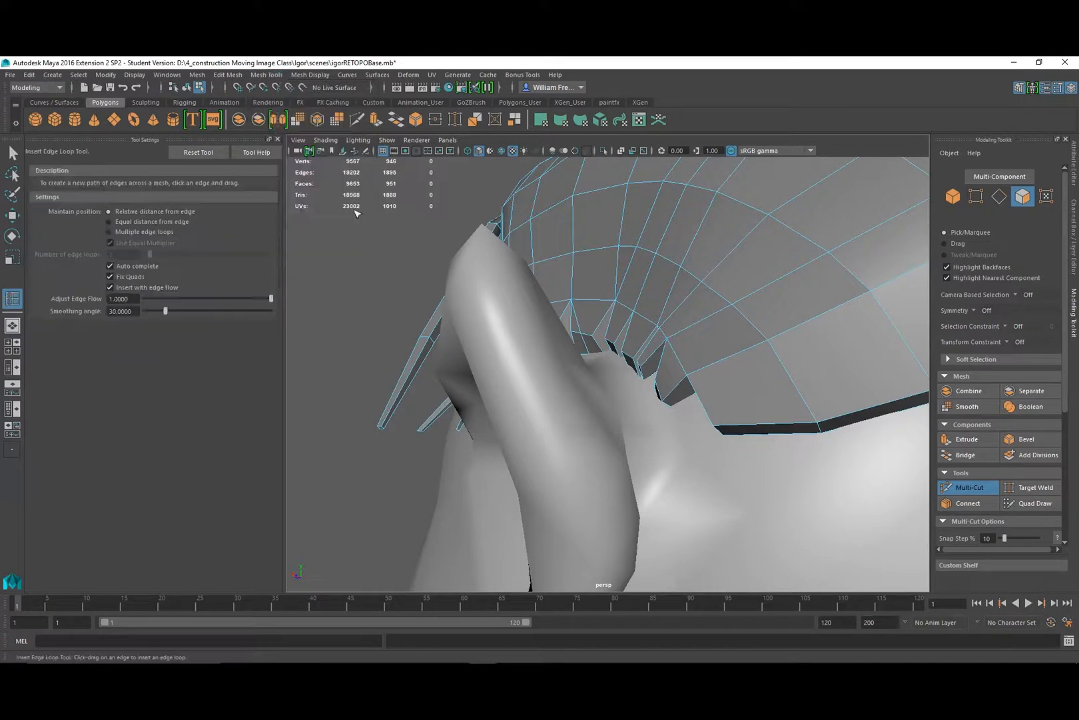
{"action": "left_click", "coordinate": [677, 391]}
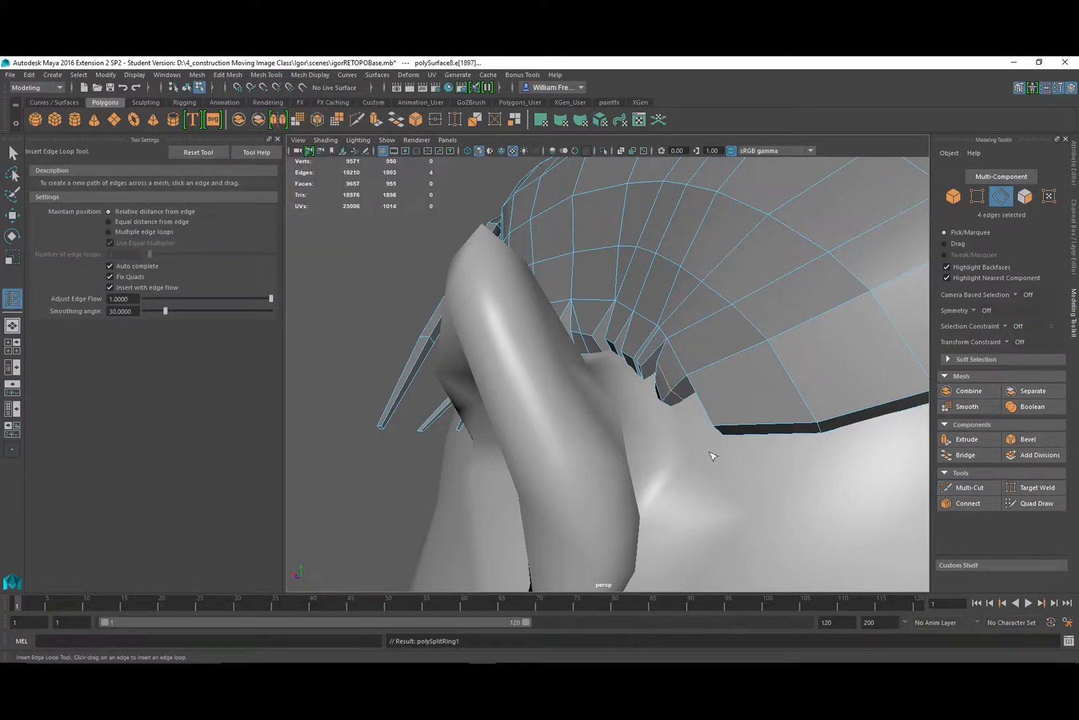
{"action": "left_click_drag", "start_coordinate": [676, 435], "coordinate": [698, 474], "text": "alt"}
{"action": "key", "text": "q"}
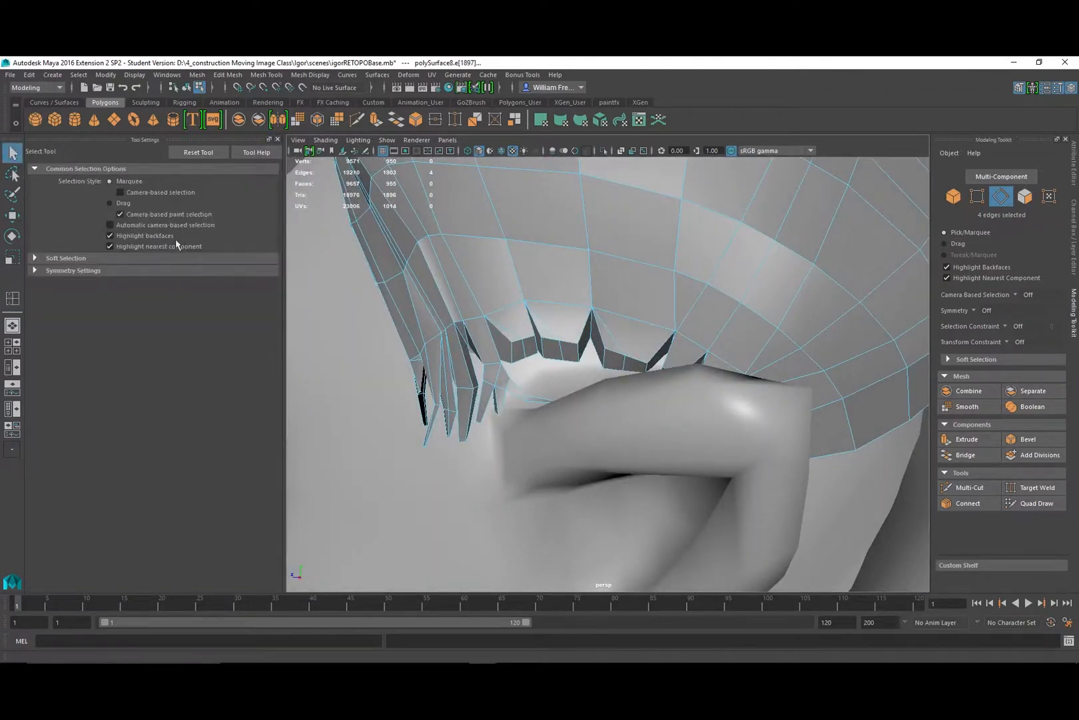
Select the six split end faces on the three extruded tips above the ear, in face mode.
{"action": "right_click", "coordinate": [515, 354]}
{"action": "left_click", "coordinate": [520, 369]}
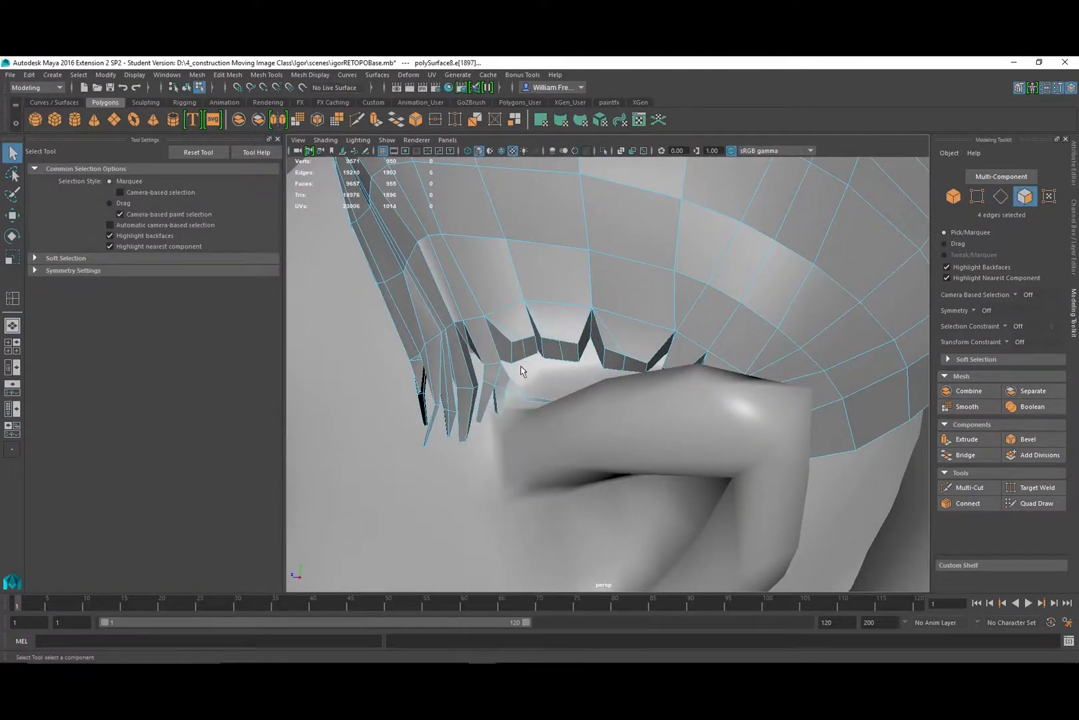
{"action": "left_click", "coordinate": [518, 352]}
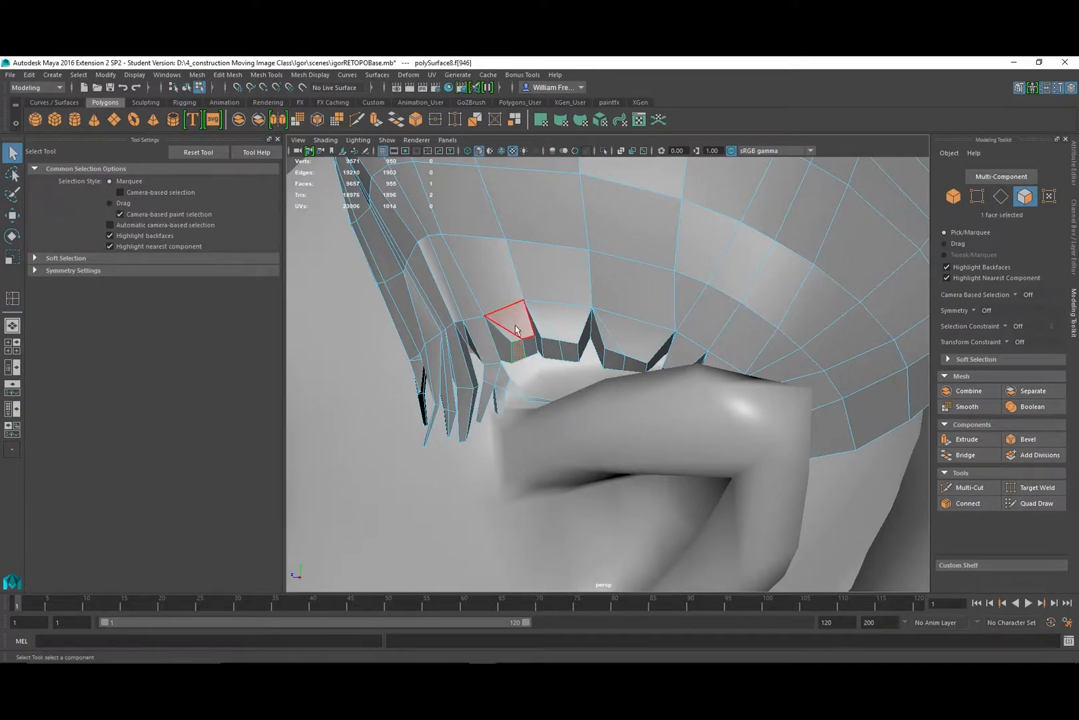
{"action": "right_click_drag", "start_coordinate": [512, 324], "coordinate": [602, 399], "text": "alt"}
{"action": "left_click", "coordinate": [471, 328], "text": "shift"}
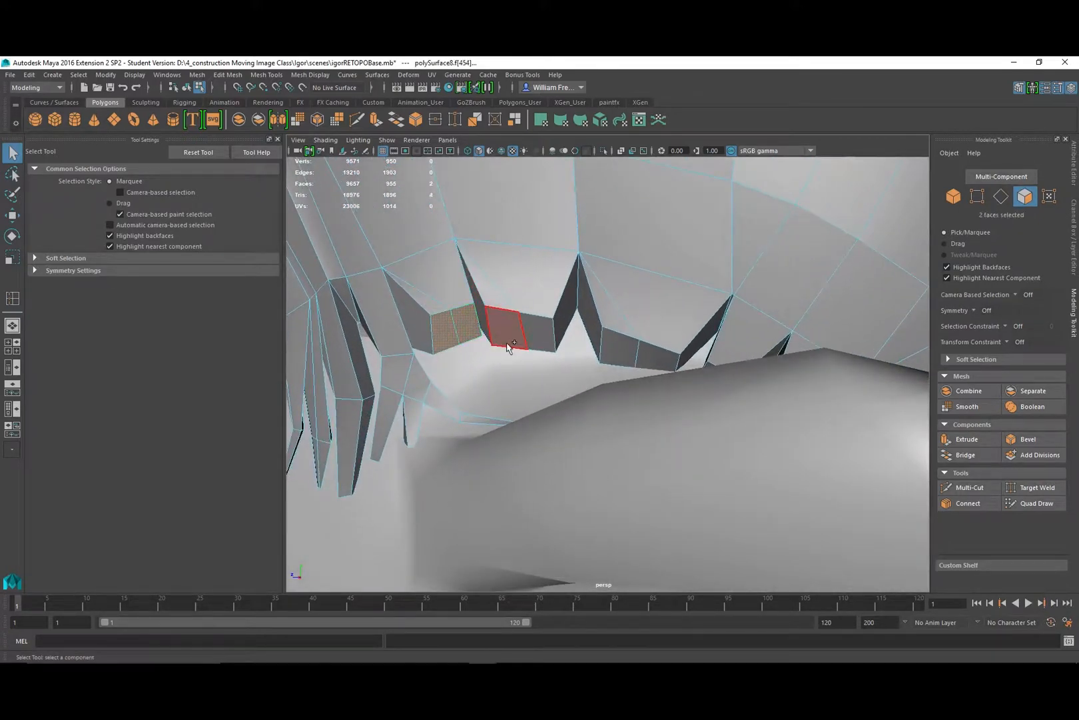
{"action": "left_click", "coordinate": [504, 328], "text": "shift"}
{"action": "left_click", "coordinate": [537, 333], "text": "shift"}
{"action": "left_click", "coordinate": [669, 363], "text": "shift"}
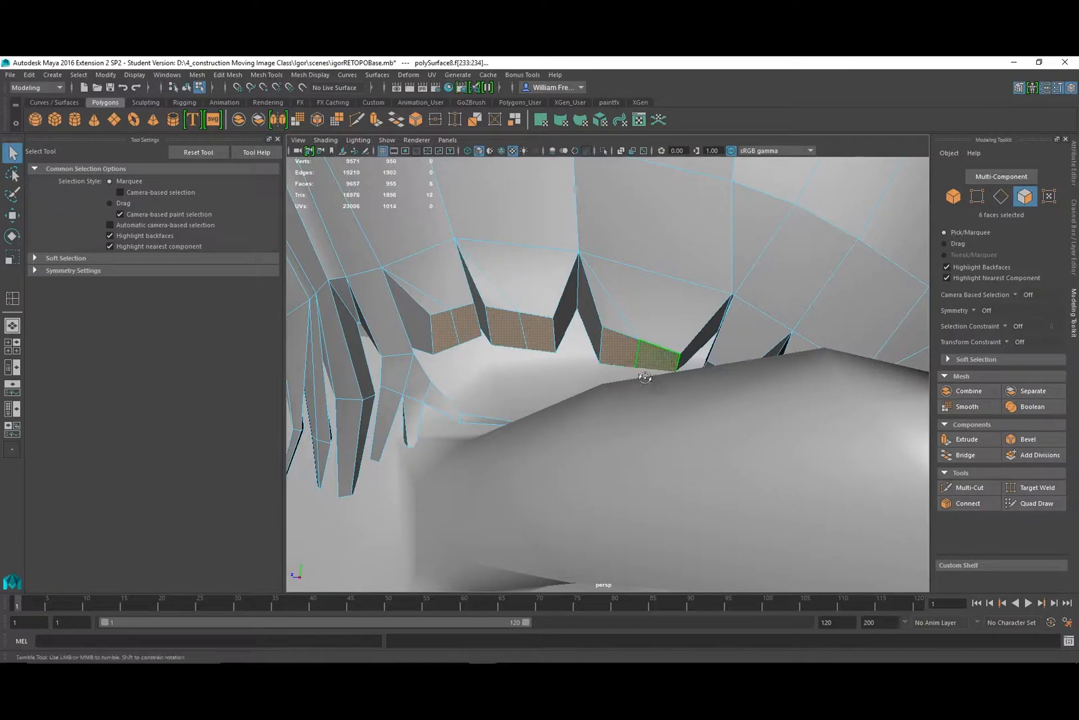
Add the end faces of the remaining tips around the back of the ear to the selection, twelve faces in all.
{"action": "left_click_drag", "start_coordinate": [669, 364], "coordinate": [627, 407], "text": "alt"}
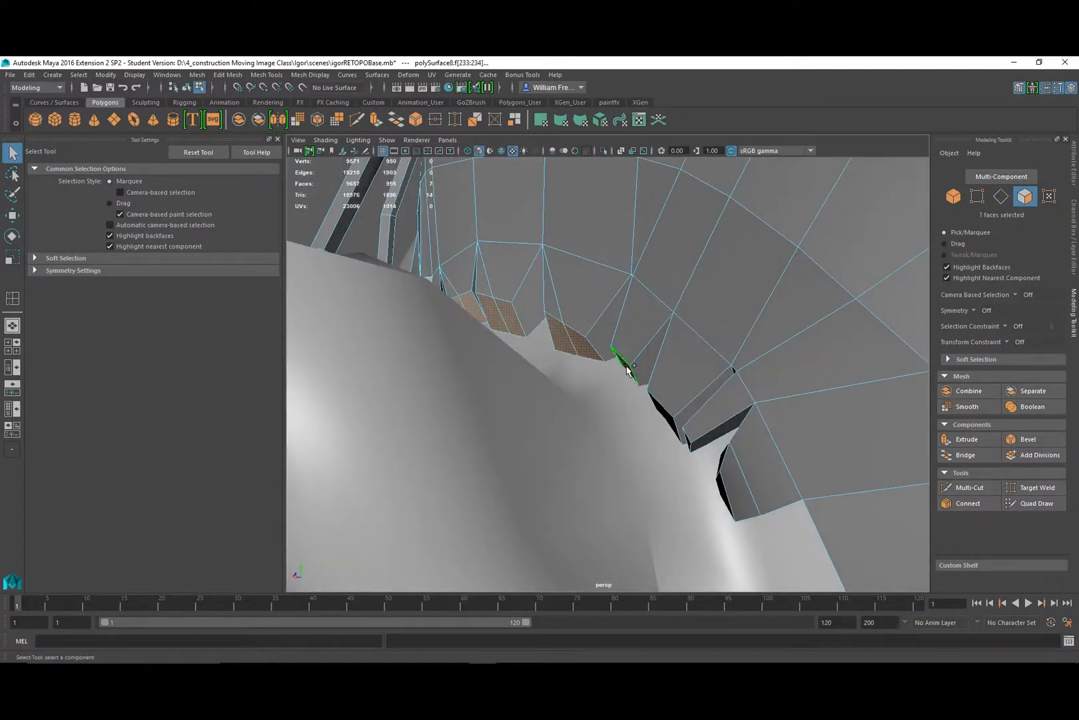
{"action": "left_click", "coordinate": [627, 369], "text": "shift"}
{"action": "left_click_drag", "start_coordinate": [664, 452], "coordinate": [670, 436], "text": "alt"}
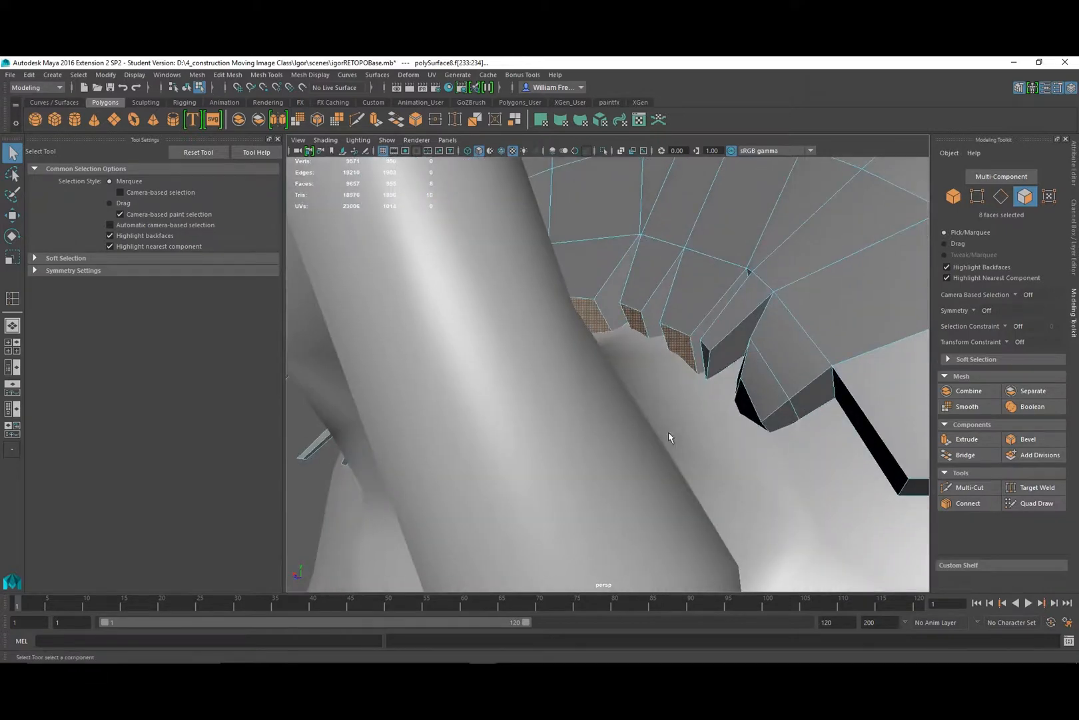
{"action": "left_click", "coordinate": [711, 363], "text": "shift"}
{"action": "left_click_drag", "start_coordinate": [741, 429], "coordinate": [742, 417], "text": "alt"}
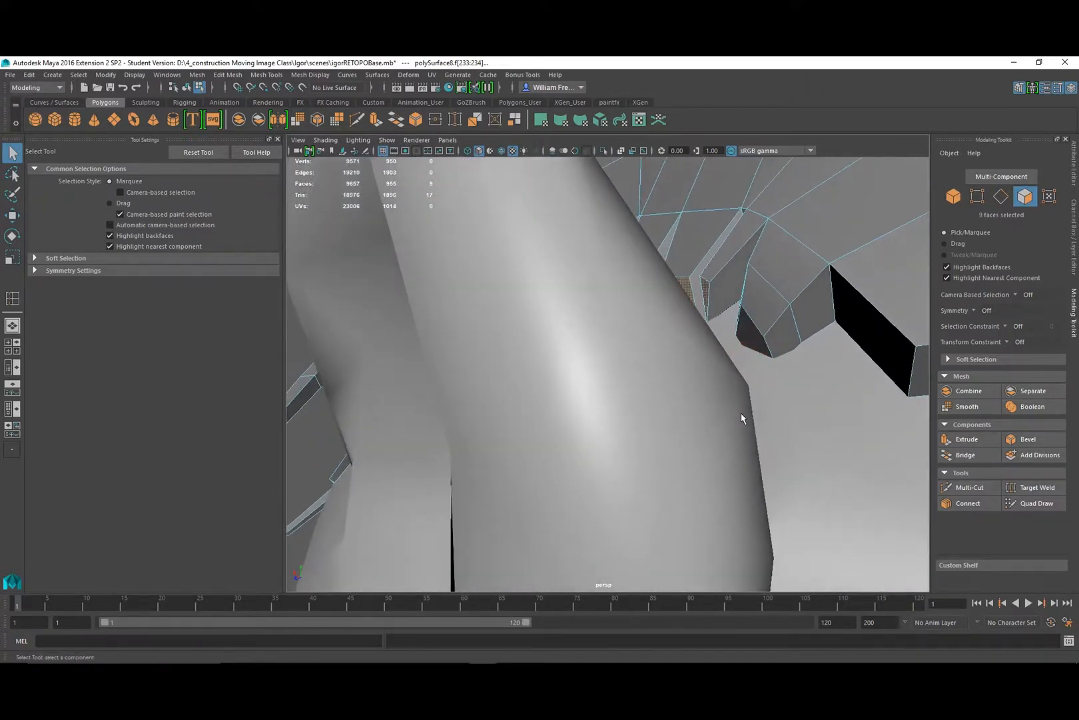
{"action": "left_click", "coordinate": [773, 341], "text": "shift"}
{"action": "left_click_drag", "start_coordinate": [807, 404], "coordinate": [720, 402], "text": "alt"}
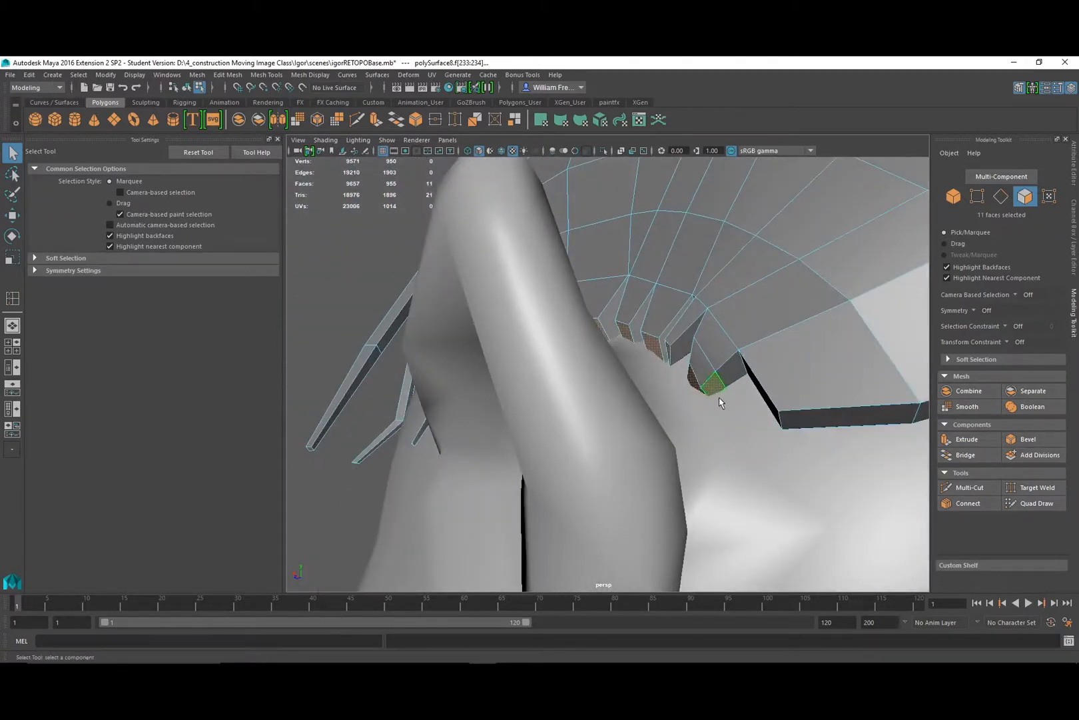
{"action": "left_click", "coordinate": [734, 379], "text": "shift"}
{"action": "left_click_drag", "start_coordinate": [745, 448], "coordinate": [740, 413], "text": "alt"}
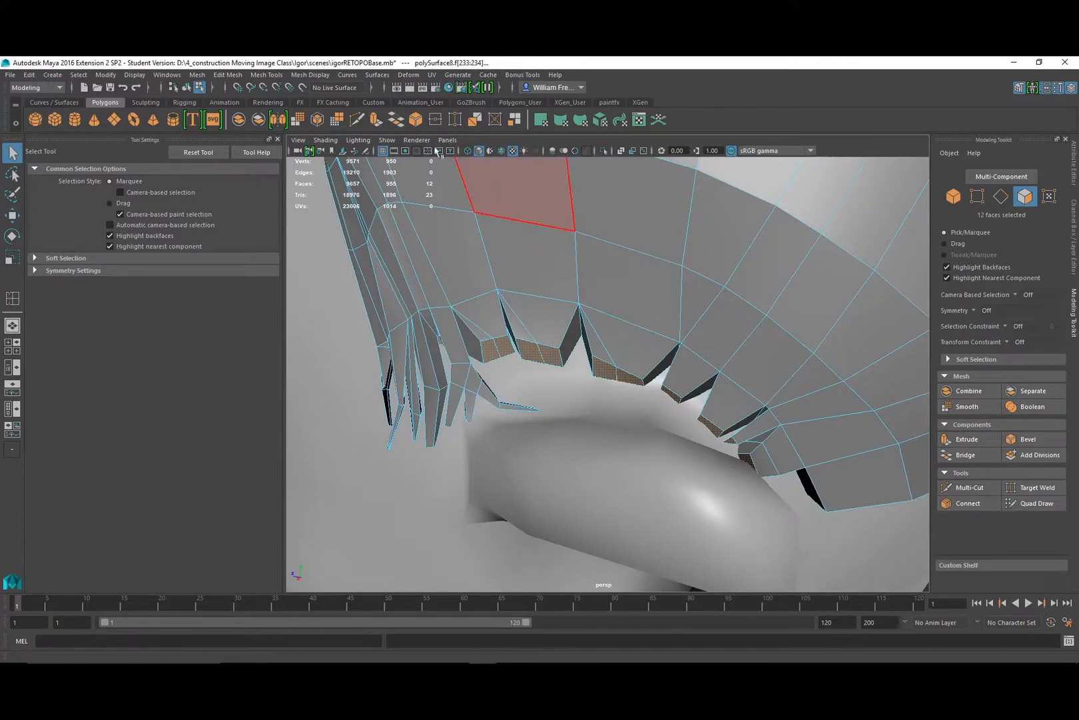
Extrude the twelve selected tip faces separately with Keep Faces Together off and a Local Translate Z of 0.391.
{"action": "left_click", "coordinate": [267, 75]}
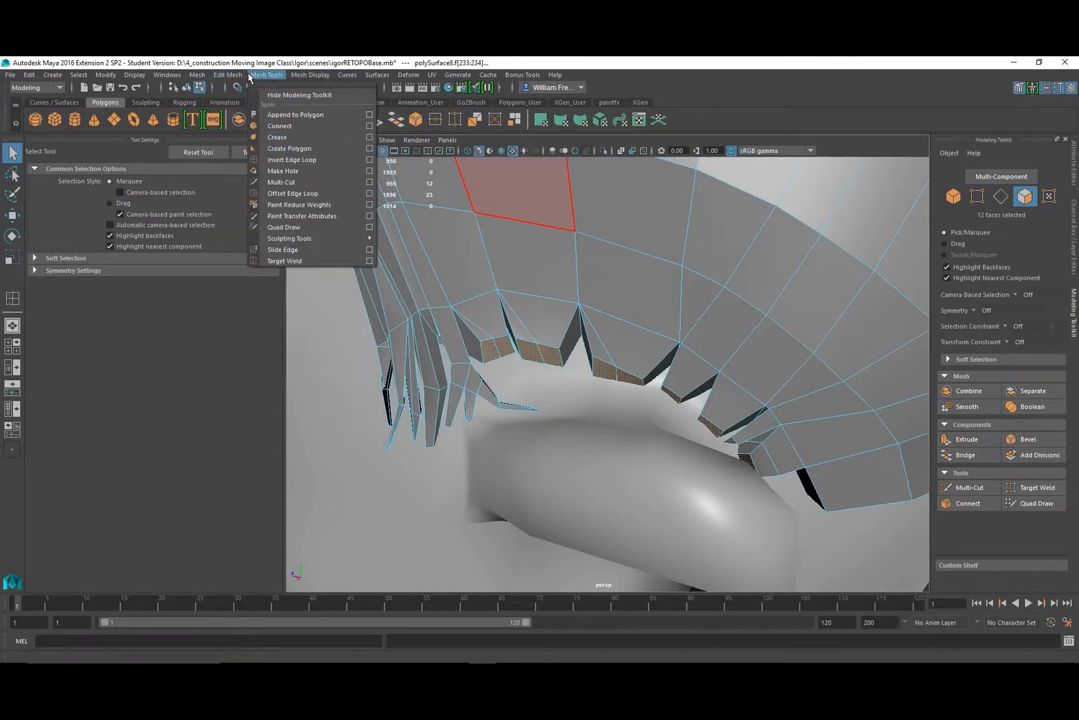
{"action": "left_click", "coordinate": [227, 74]}
{"action": "left_click", "coordinate": [228, 75]}
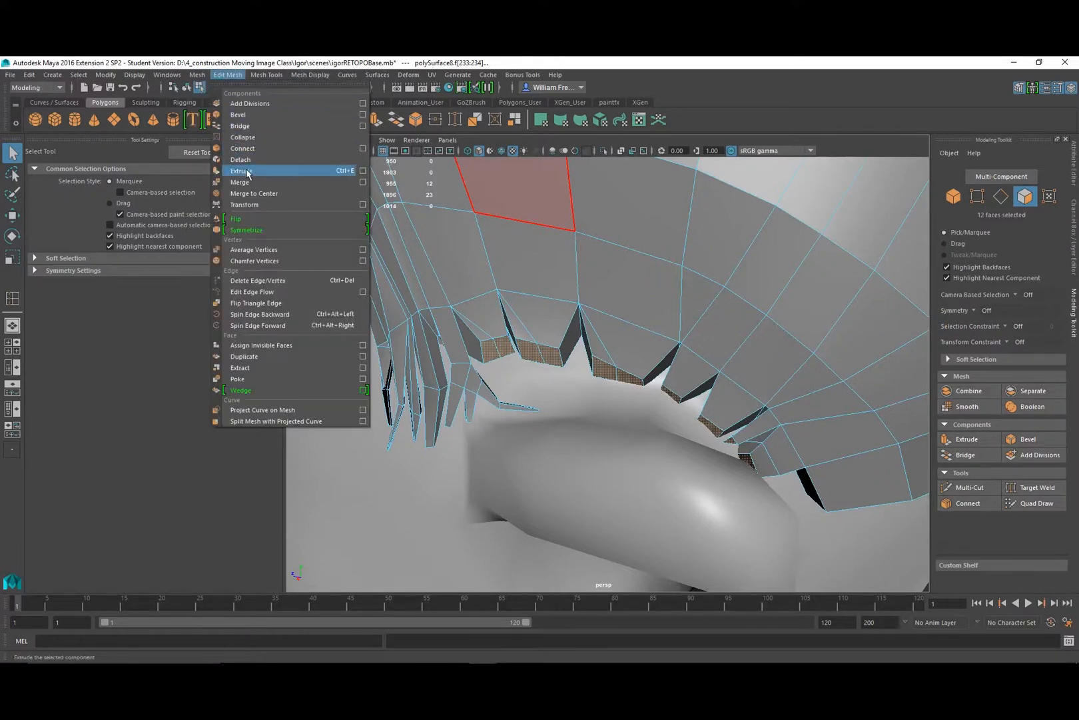
{"action": "left_click", "coordinate": [246, 172]}
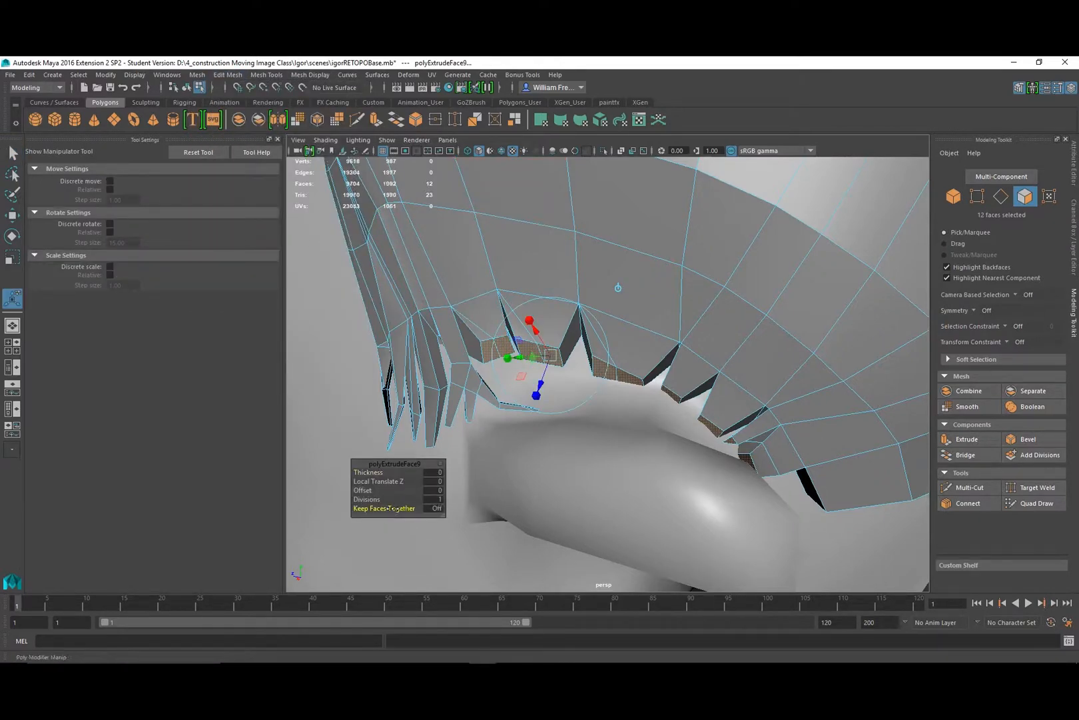
{"action": "left_click_drag", "start_coordinate": [547, 386], "coordinate": [636, 330]}
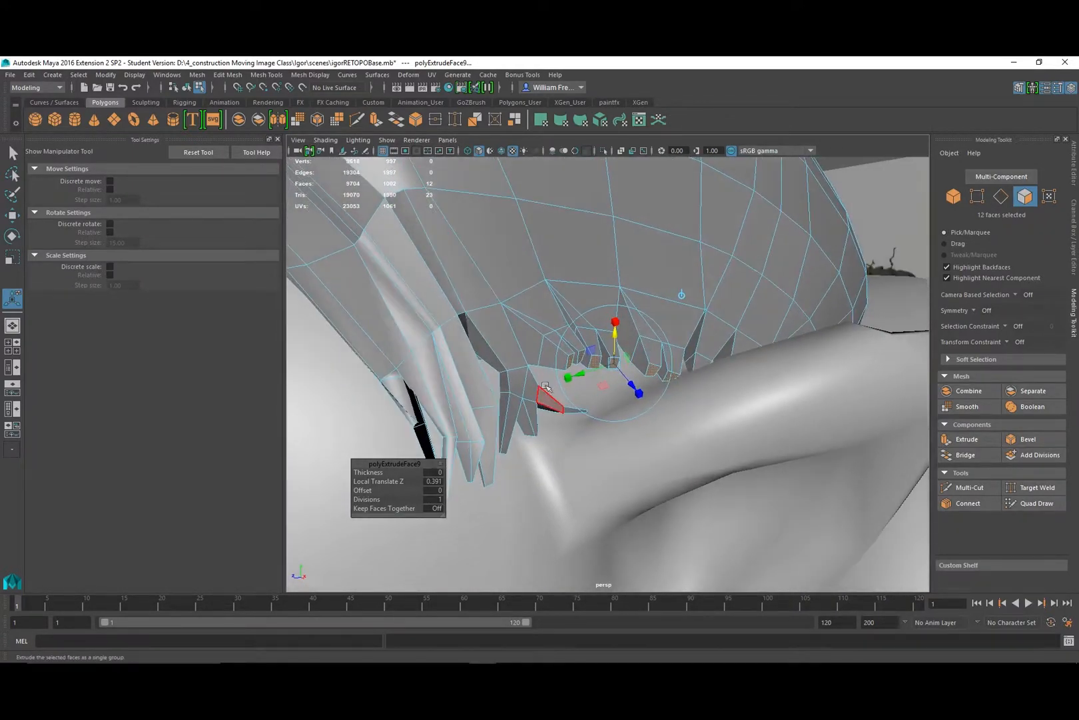
Rotate the foremost new tip's end face and move it down and along X to form a longer, hanging strand.
{"action": "left_click", "coordinate": [568, 358]}
{"action": "right_click_drag", "start_coordinate": [559, 361], "coordinate": [655, 459], "text": "alt"}
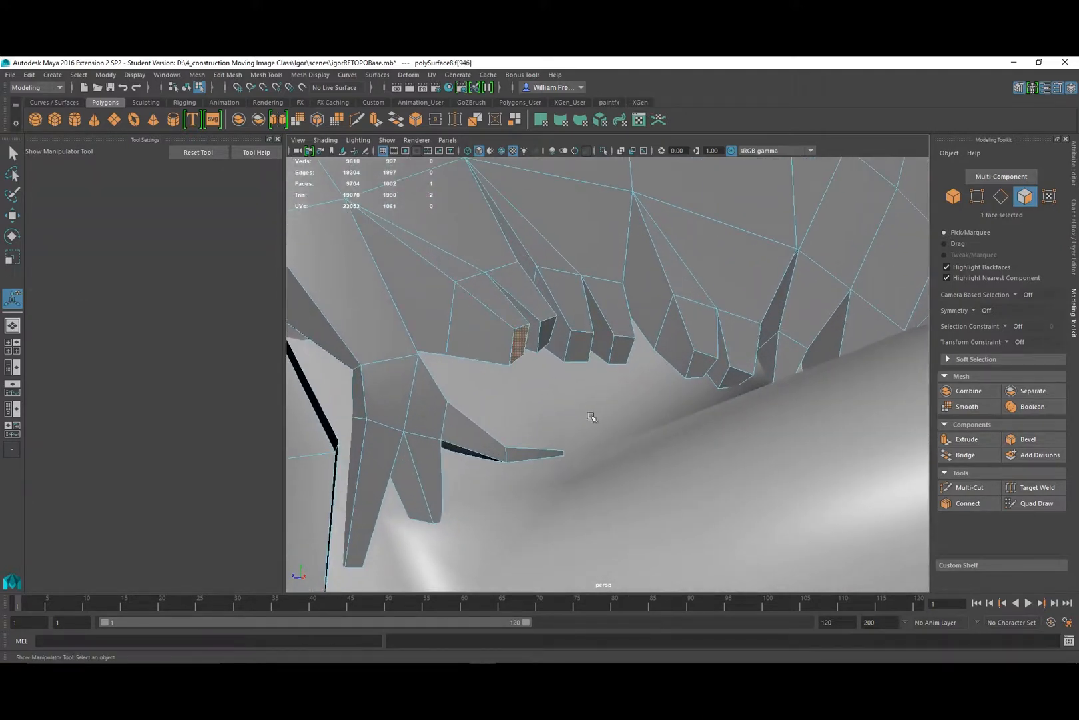
{"action": "key", "text": "w"}
{"action": "left_click_drag", "start_coordinate": [583, 413], "coordinate": [571, 359], "text": "alt"}
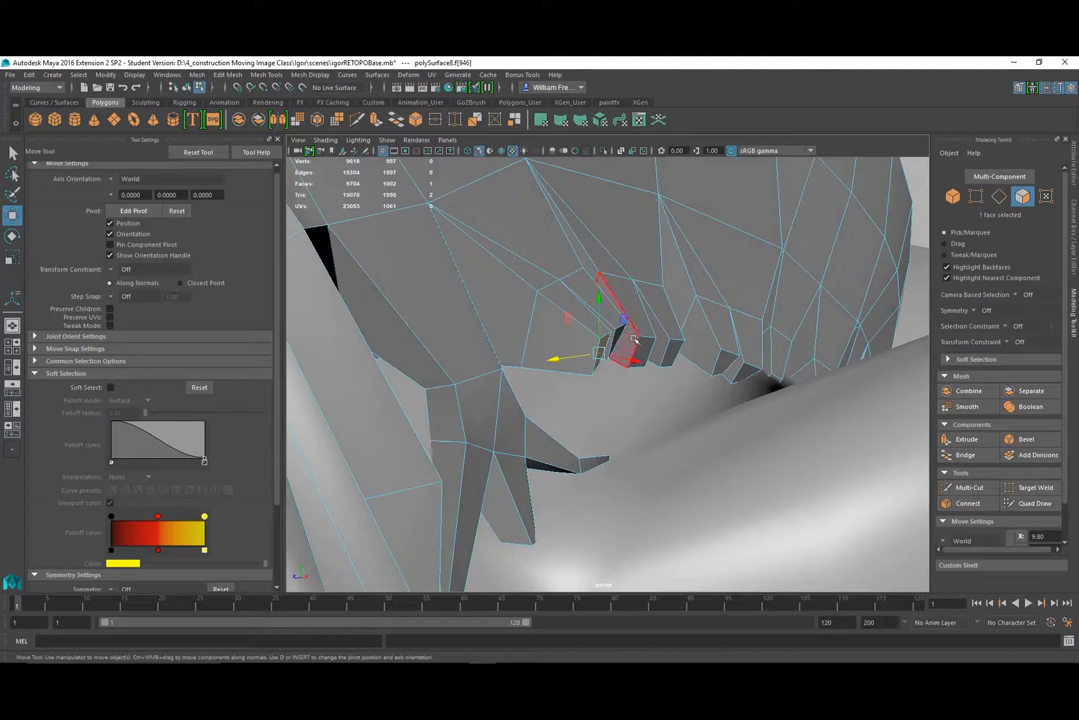
{"action": "key", "text": "e"}
{"action": "left_click_drag", "start_coordinate": [621, 319], "coordinate": [574, 341]}
{"action": "key", "text": "w"}
{"action": "left_click_drag", "start_coordinate": [578, 296], "coordinate": [568, 364]}
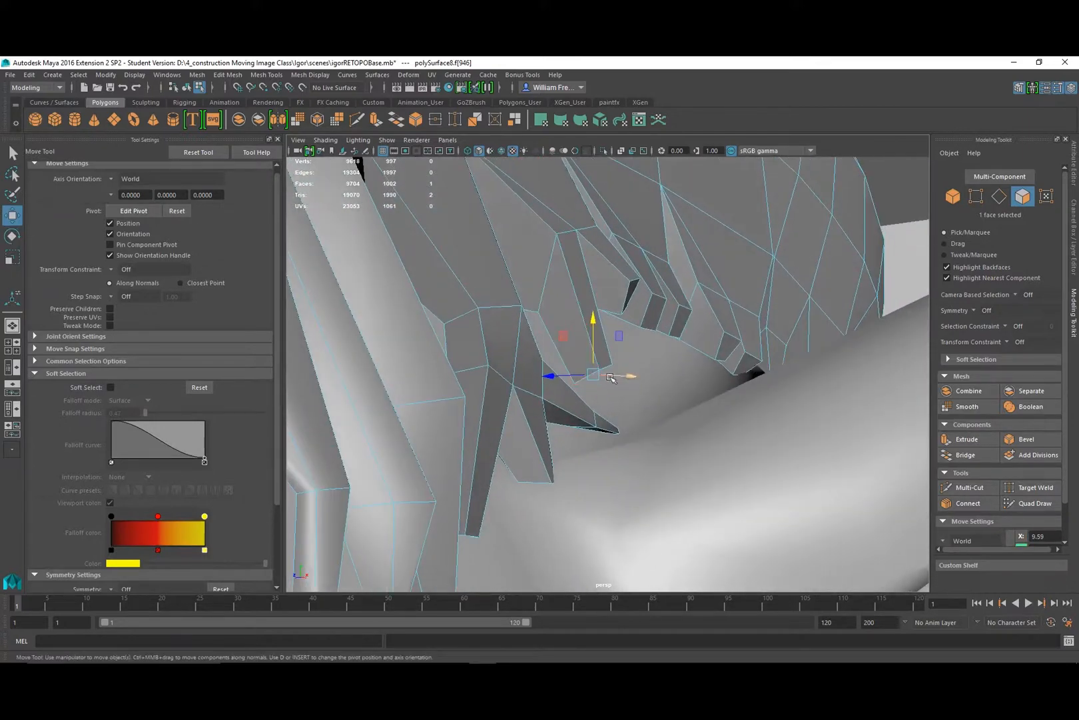
{"action": "left_click_drag", "start_coordinate": [633, 378], "coordinate": [432, 383]}
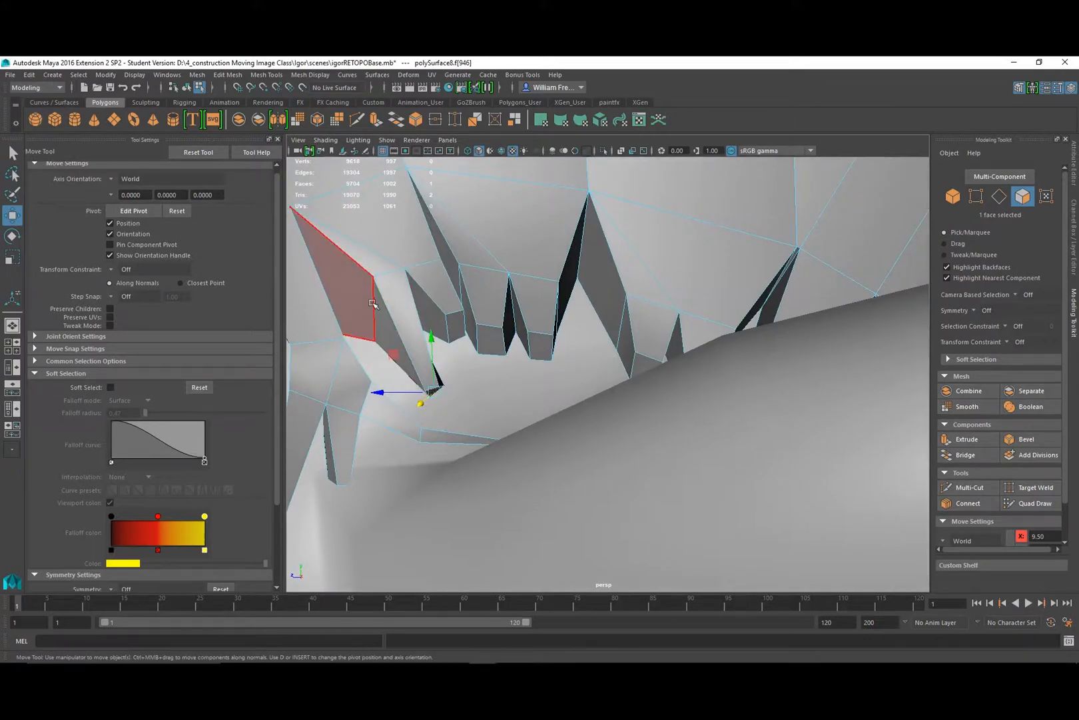
In vertex mode, move the upper rear corner vertex of the foremost strand above the ear down and toward the strand's front edge.
{"action": "right_click", "coordinate": [374, 280]}
{"action": "left_click", "coordinate": [335, 275]}
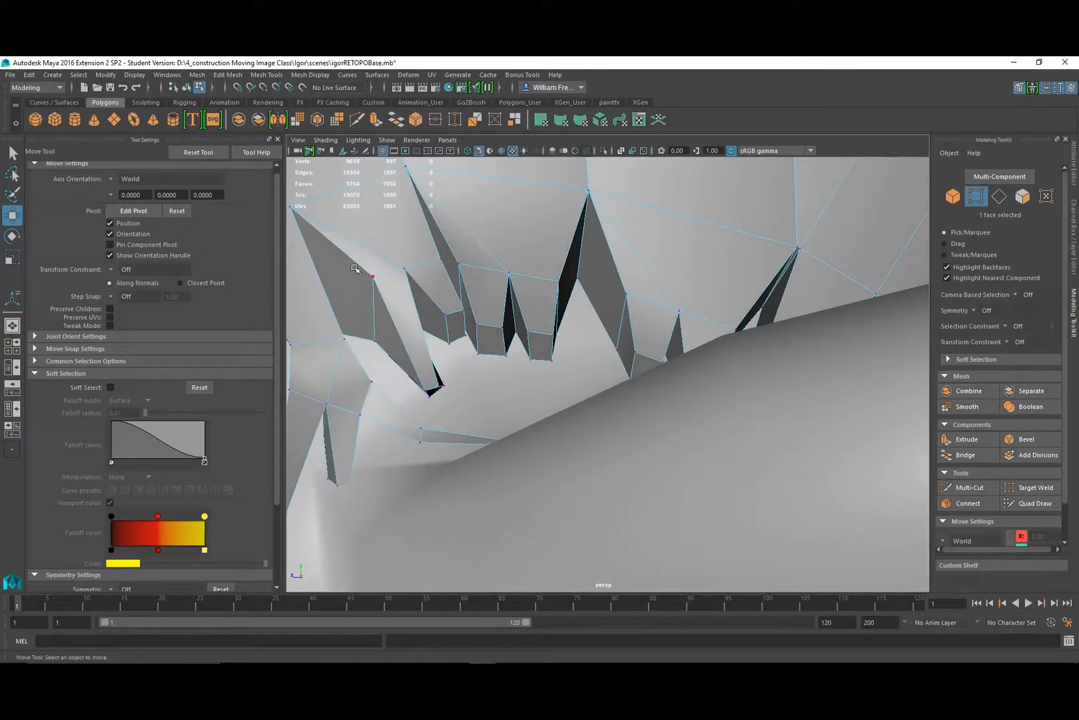
{"action": "left_click", "coordinate": [375, 276]}
{"action": "left_click_drag", "start_coordinate": [351, 278], "coordinate": [332, 285]}
{"action": "left_click_drag", "start_coordinate": [356, 231], "coordinate": [358, 239]}
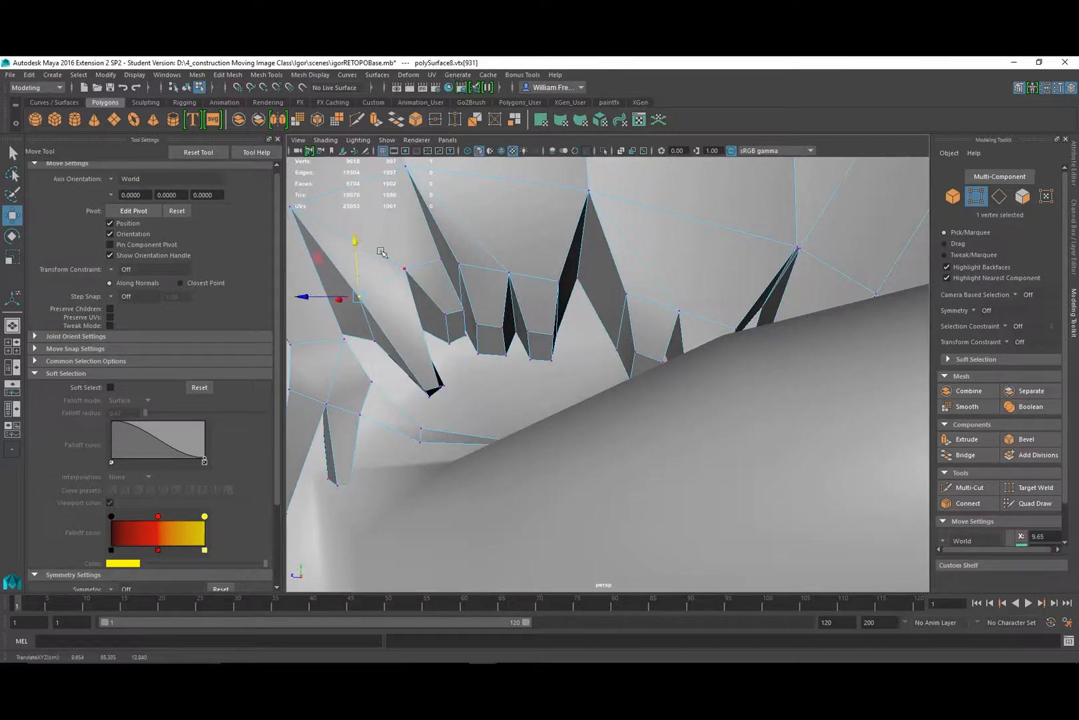
Select the root vertex in the gap behind the foremost strand on the hair mesh and shift it along Z.
{"action": "left_click", "coordinate": [404, 267]}
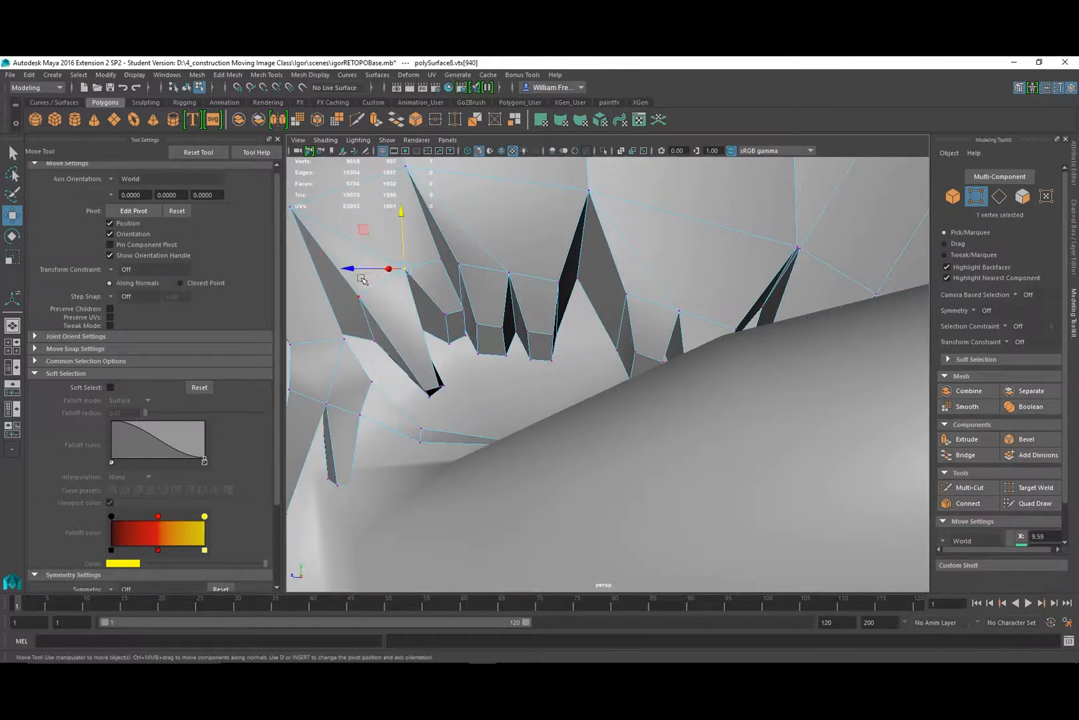
{"action": "left_click", "coordinate": [371, 278]}
{"action": "right_click", "coordinate": [414, 263]}
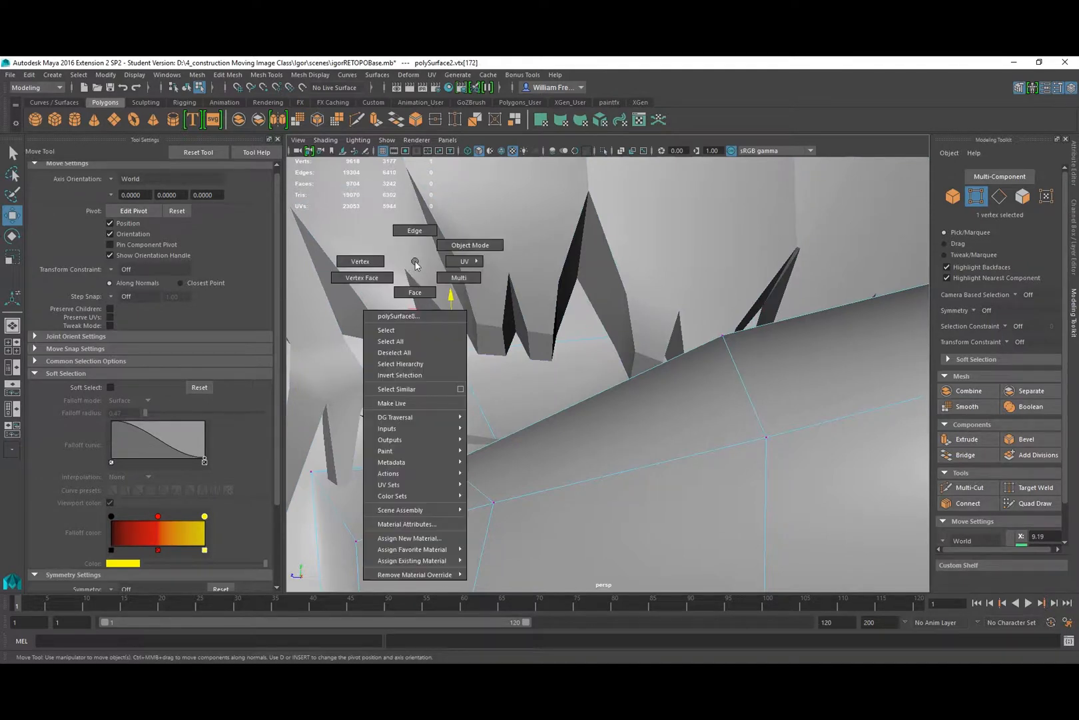
{"action": "right_click_drag", "start_coordinate": [422, 232], "coordinate": [381, 271]}
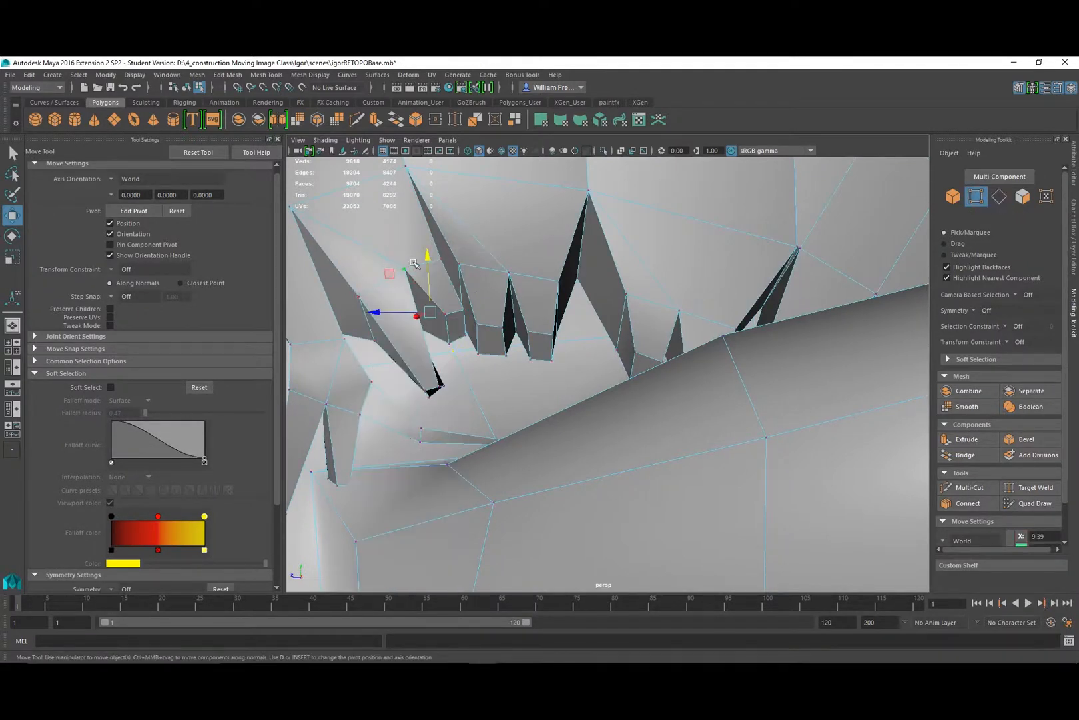
{"action": "left_click", "coordinate": [403, 269]}
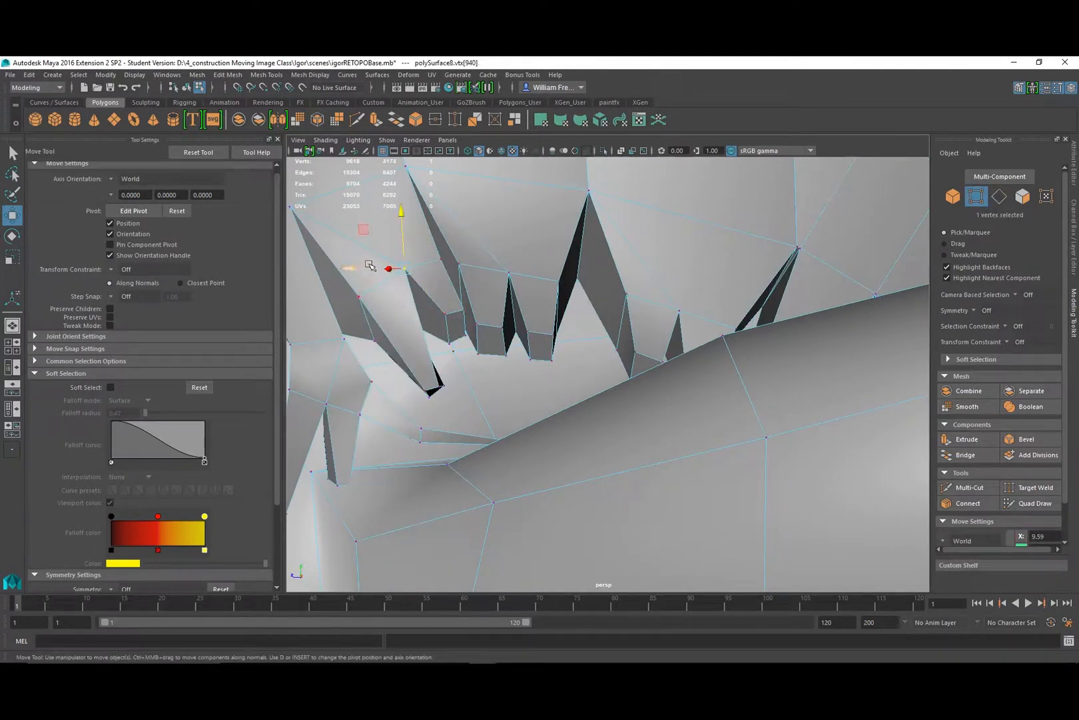
{"action": "mouse_move", "coordinate": [370, 265]}
{"action": "left_mouse_down"}
{"action": "mouse_move", "coordinate": [362, 291]}
{"action": "mouse_move", "coordinate": [354, 274]}
{"action": "mouse_move", "coordinate": [371, 280]}
{"action": "left_mouse_up"}
In face mode, flatten the end faces of three neighbouring tips above the ear by scaling each along Y.
{"action": "right_click", "coordinate": [405, 327]}
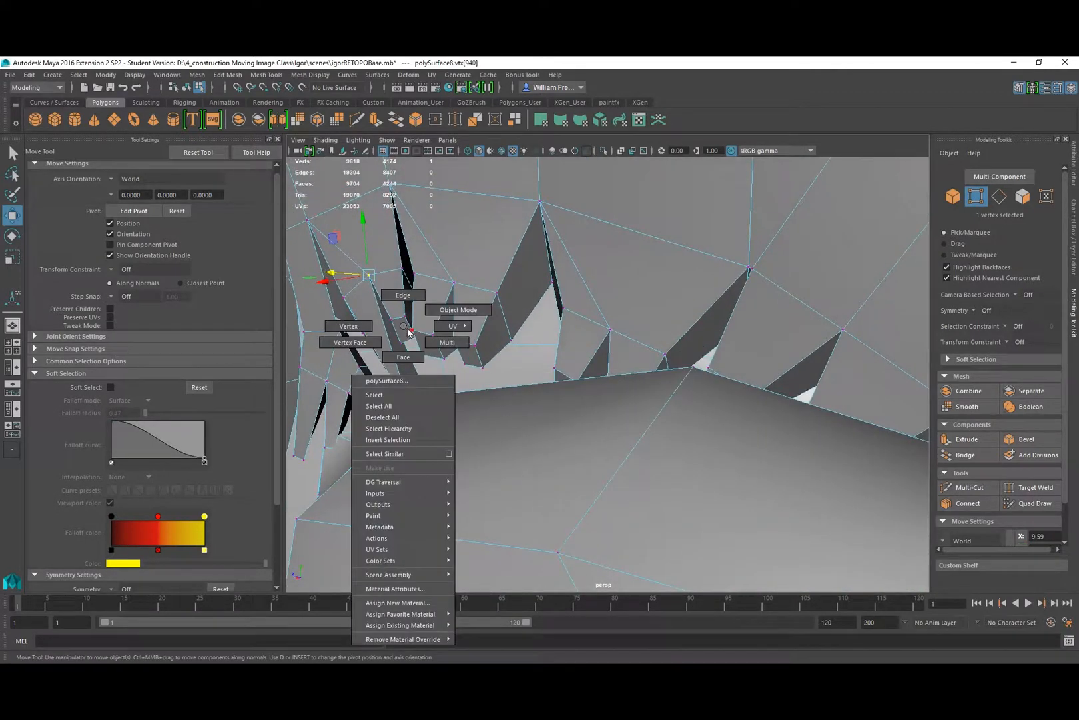
{"action": "right_click_drag", "start_coordinate": [404, 354], "coordinate": [405, 358]}
{"action": "left_click_drag", "start_coordinate": [405, 358], "coordinate": [444, 343], "text": "alt"}
{"action": "right_click_drag", "start_coordinate": [453, 347], "coordinate": [527, 350], "text": "alt"}
{"action": "left_click_drag", "start_coordinate": [527, 350], "coordinate": [497, 373], "text": "alt"}
{"action": "left_click", "coordinate": [509, 364]}
{"action": "key", "text": "r"}
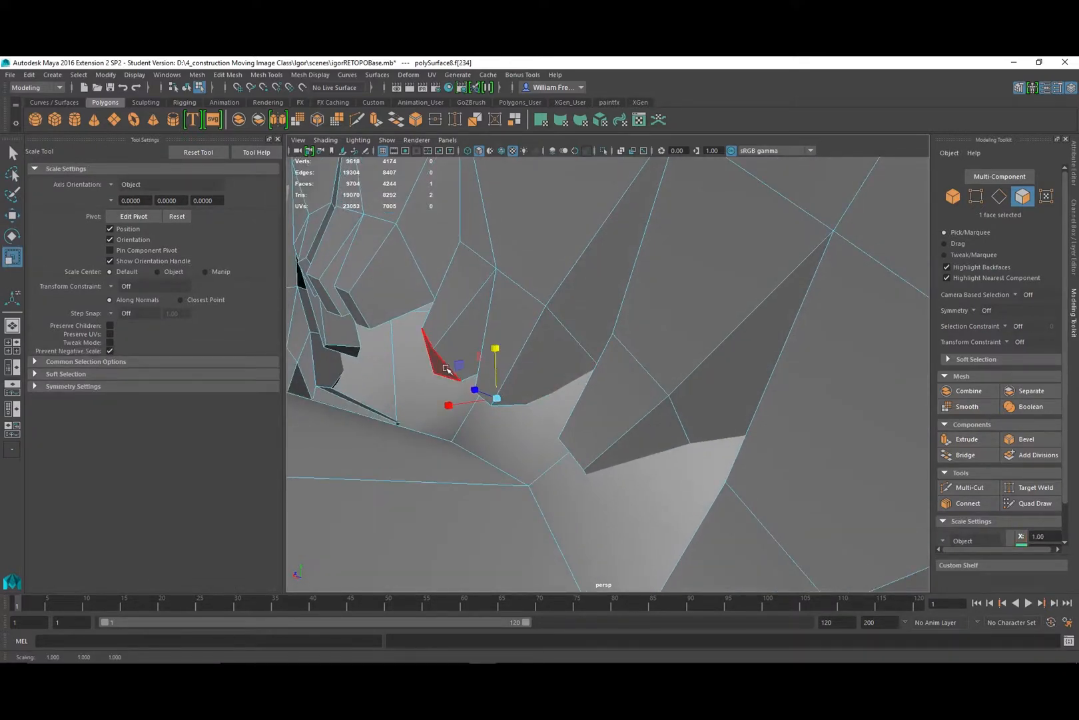
{"action": "left_click", "coordinate": [446, 368]}
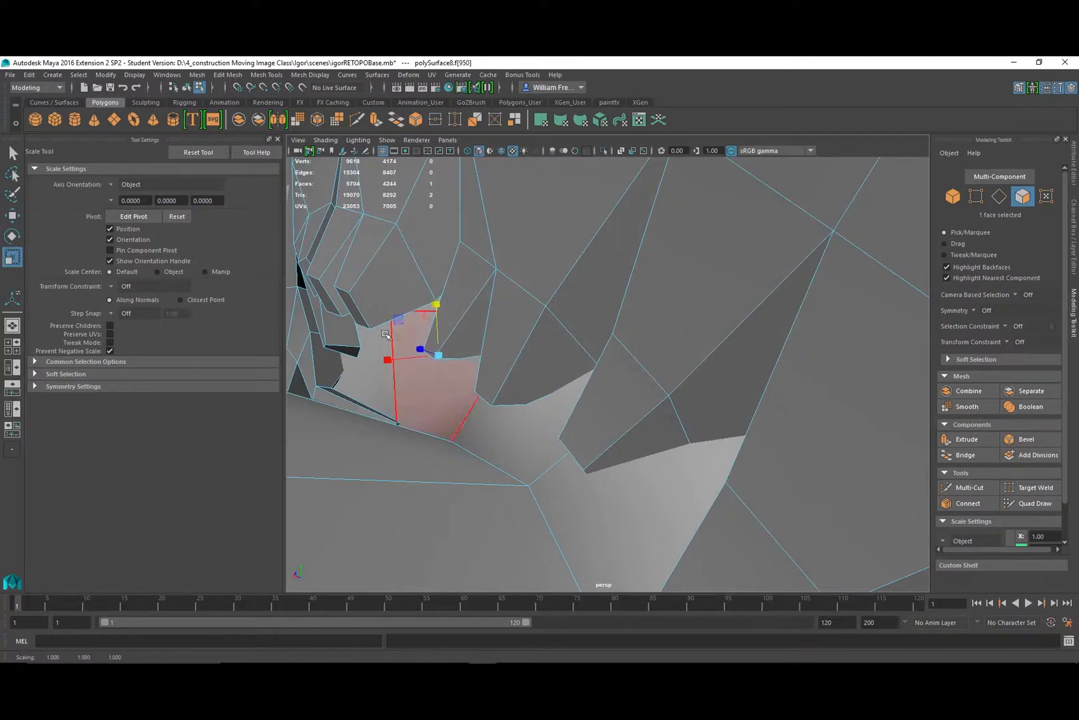
{"action": "left_click", "coordinate": [355, 266]}
{"action": "left_click_drag", "start_coordinate": [356, 266], "coordinate": [352, 301]}
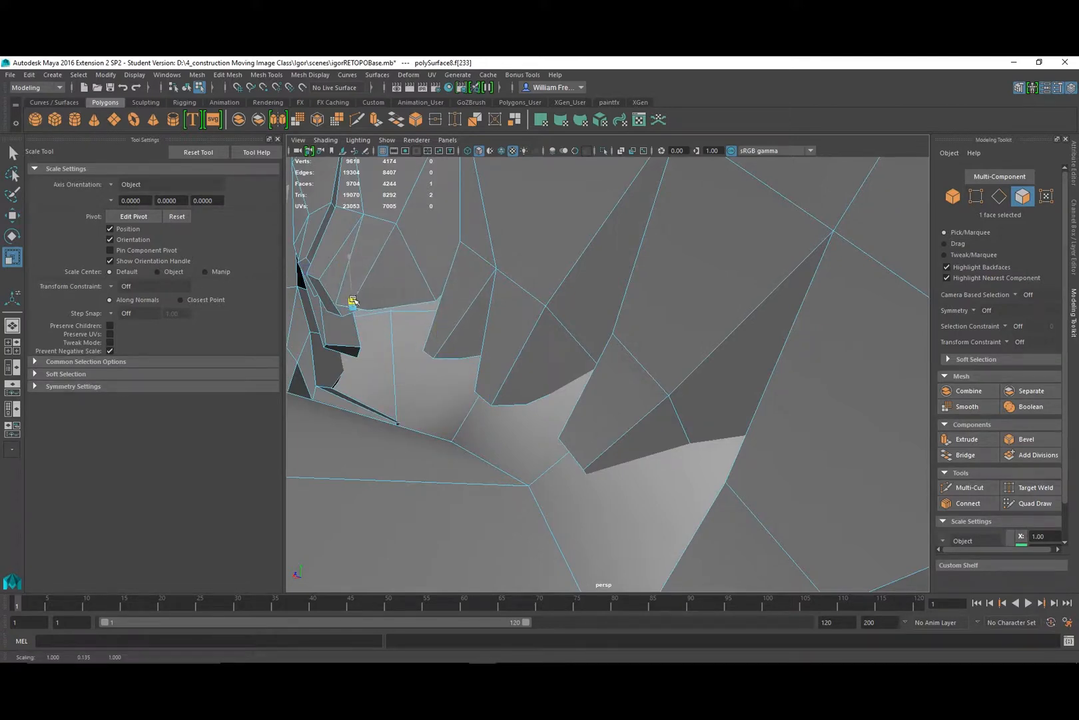
Move the foremost of the three flattened end faces outward along X, rotate it, and shift it backward along Z to slant the strand.
{"action": "key", "text": "w"}
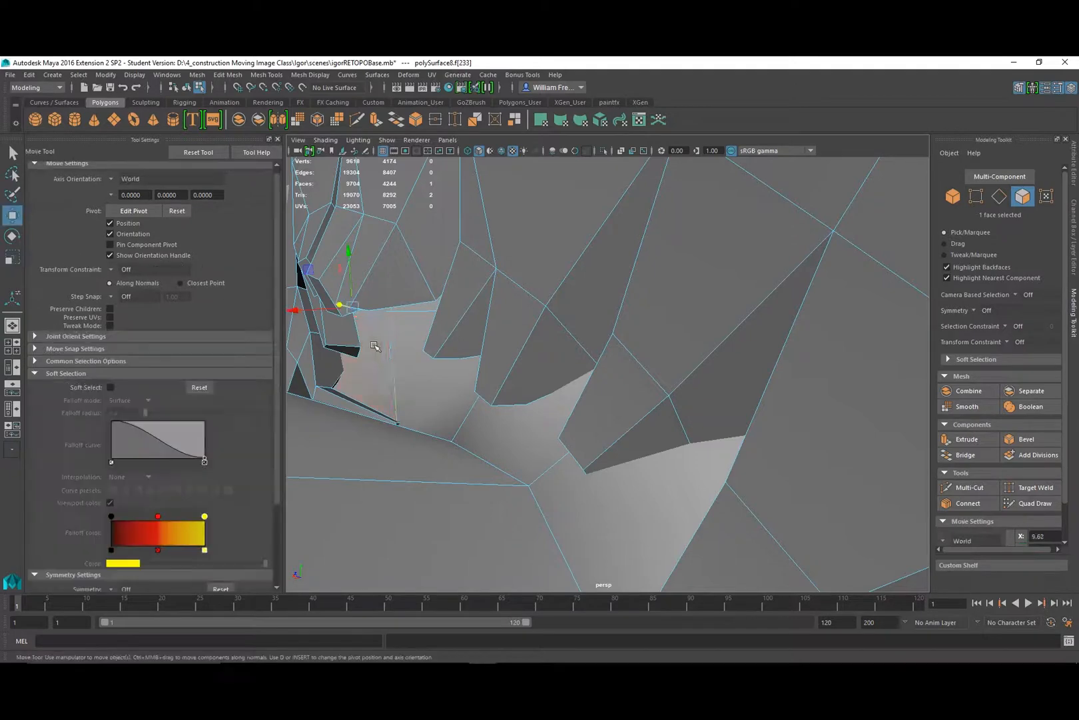
{"action": "left_click_drag", "start_coordinate": [303, 314], "coordinate": [318, 314]}
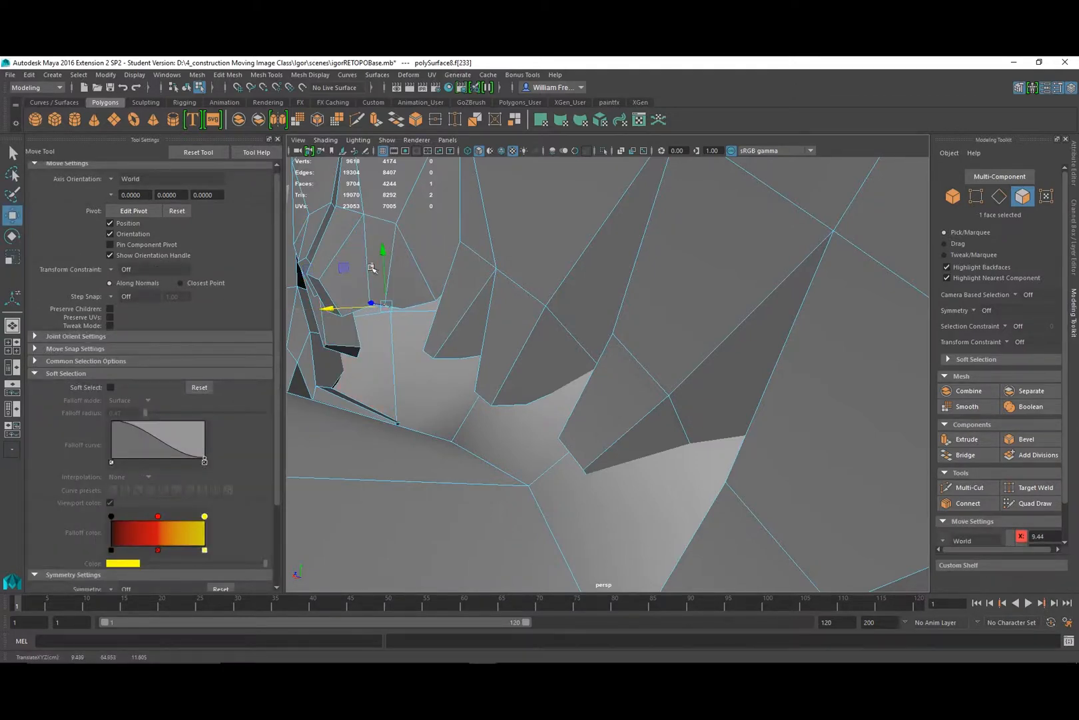
{"action": "left_click_drag", "start_coordinate": [387, 275], "coordinate": [422, 360], "text": "alt"}
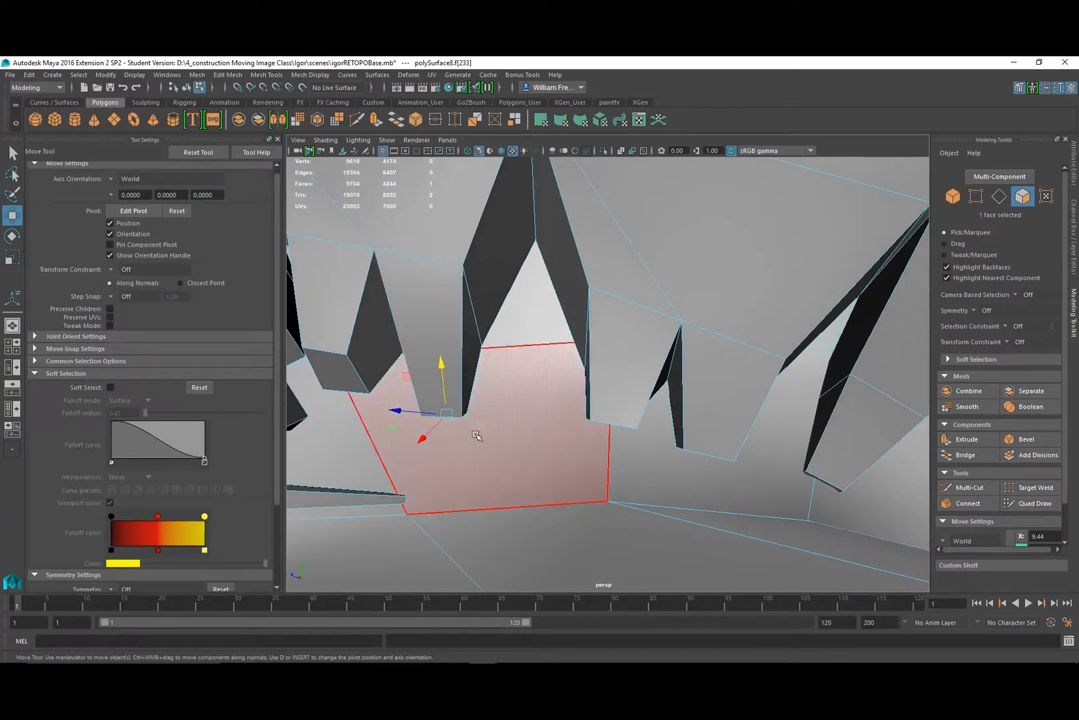
{"action": "key", "text": "e"}
{"action": "left_click_drag", "start_coordinate": [485, 392], "coordinate": [460, 365]}
{"action": "key", "text": "w"}
{"action": "left_click_drag", "start_coordinate": [399, 411], "coordinate": [460, 418]}
Rotate the end face of the adjacent tip behind it and move the face backward along Z.
{"action": "mouse_move", "coordinate": [603, 442]}
{"action": "left_mouse_down", "text": "alt"}
{"action": "mouse_move", "coordinate": [607, 406]}
{"action": "mouse_move", "coordinate": [580, 415]}
{"action": "mouse_move", "coordinate": [652, 416]}
{"action": "mouse_move", "coordinate": [678, 393]}
{"action": "left_mouse_up", "text": "alt"}
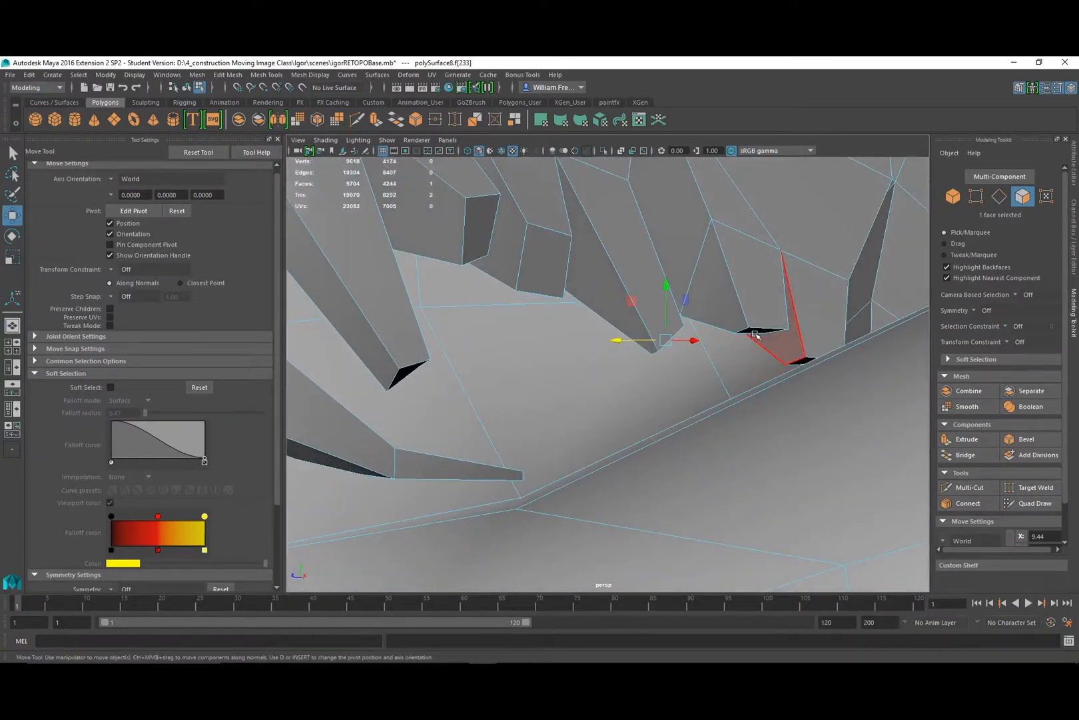
{"action": "left_click_drag", "start_coordinate": [755, 330], "coordinate": [679, 362], "text": "alt"}
{"action": "left_click", "coordinate": [620, 381]}
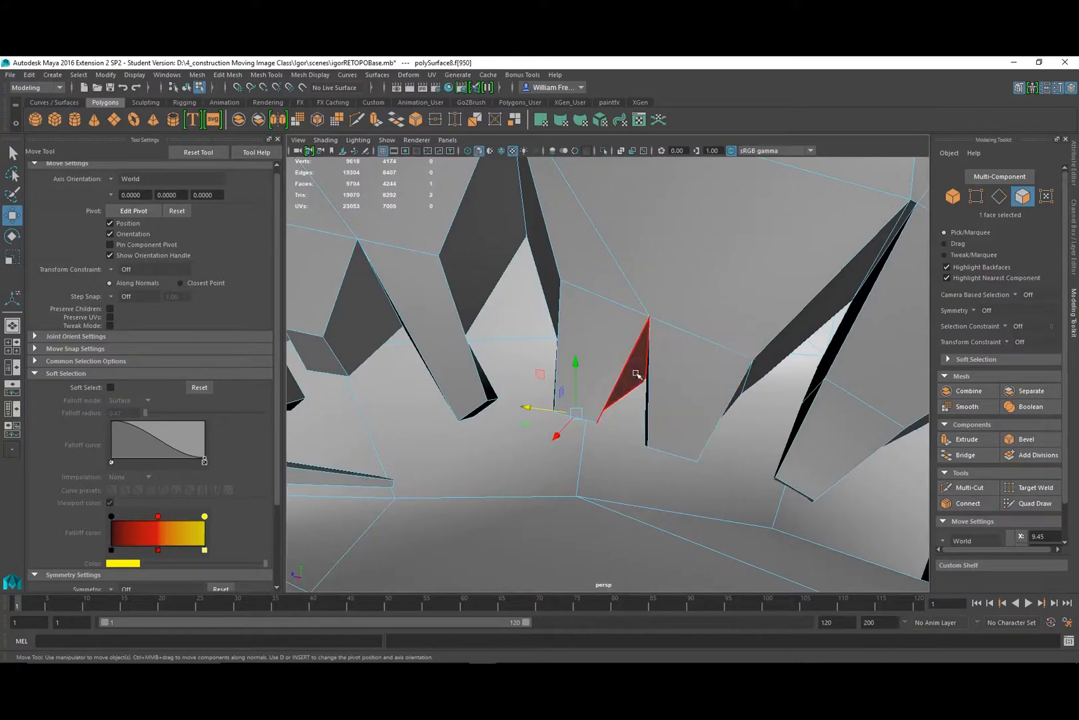
{"action": "key", "text": "e"}
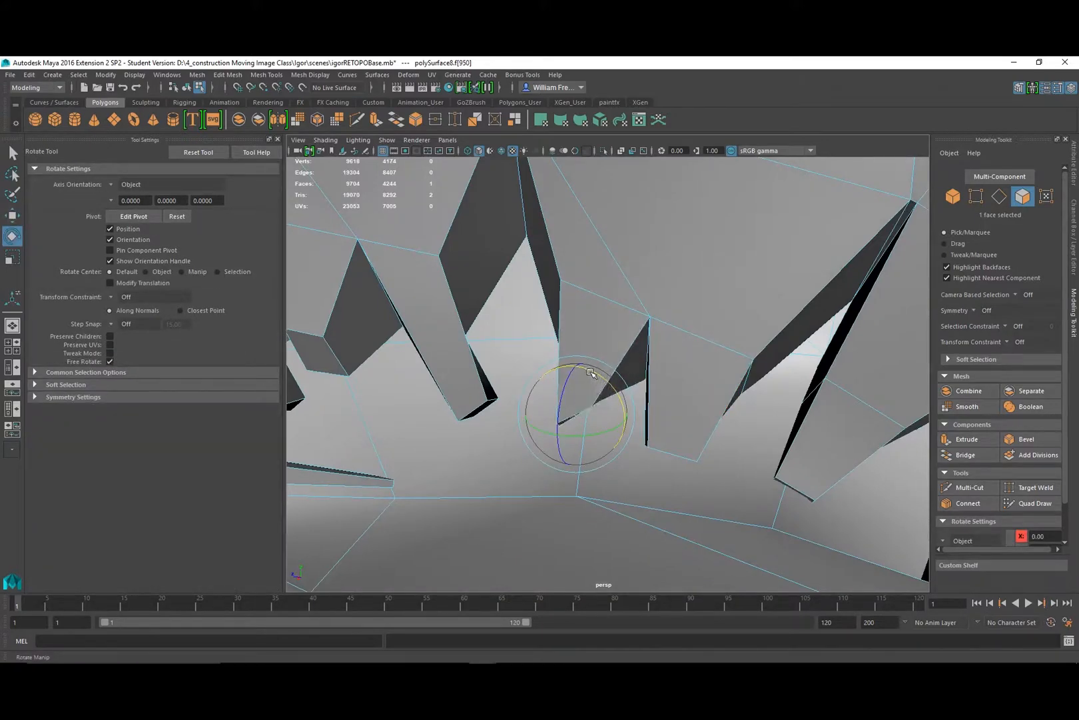
{"action": "key", "text": "w"}
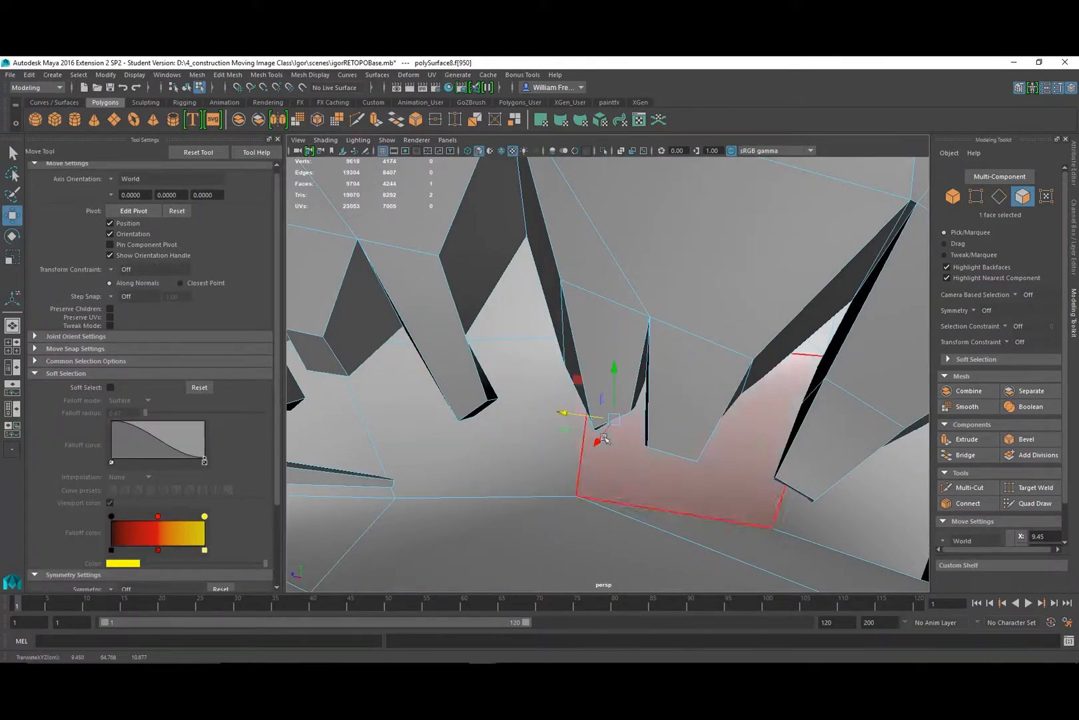
Select the rearmost of the three flattened end faces, rotate it, and move it backward along Z to match the slanted strands.
{"action": "left_click_drag", "start_coordinate": [595, 429], "coordinate": [745, 419], "text": "alt"}
{"action": "left_click", "coordinate": [822, 361]}
{"action": "left_click_drag", "start_coordinate": [818, 362], "coordinate": [672, 389], "text": "alt"}
{"action": "key", "text": "e"}
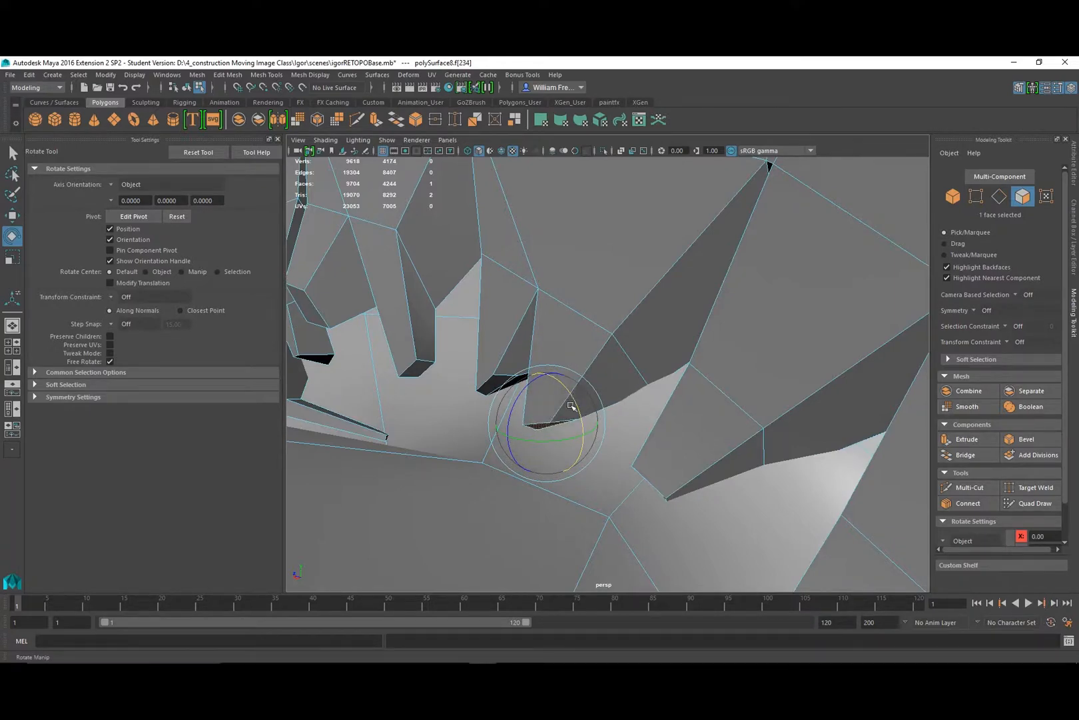
{"action": "key", "text": "w"}
{"action": "left_click_drag", "start_coordinate": [516, 413], "coordinate": [607, 434]}
Flatten the end face of the short tip just behind the foremost strand by scaling it along Y, and reposition it along X.
{"action": "middle_click_drag", "start_coordinate": [607, 434], "coordinate": [574, 367], "text": "alt"}
{"action": "left_click", "coordinate": [429, 354]}
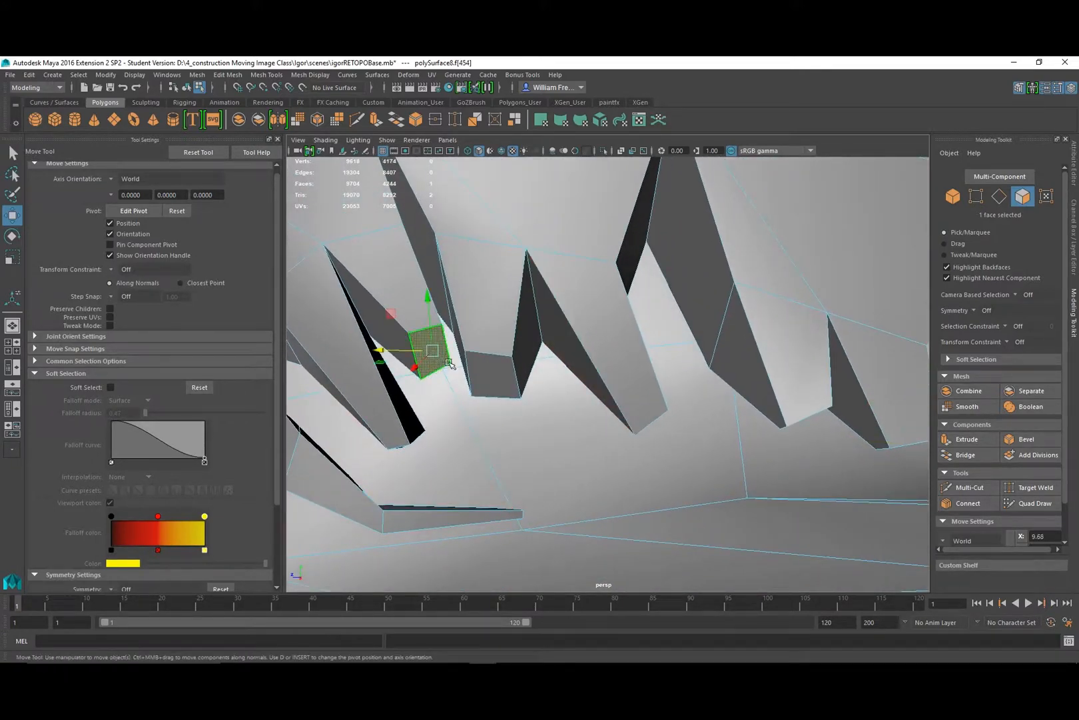
{"action": "key", "text": "r"}
{"action": "left_click_drag", "start_coordinate": [428, 302], "coordinate": [431, 331]}
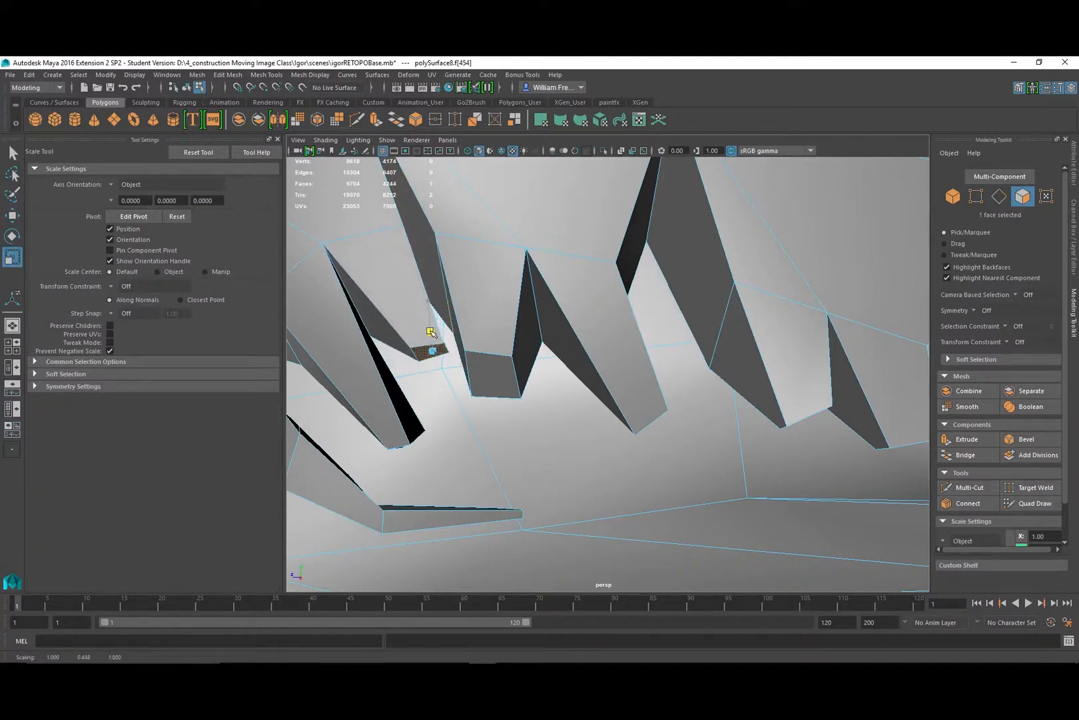
{"action": "key", "text": "w"}
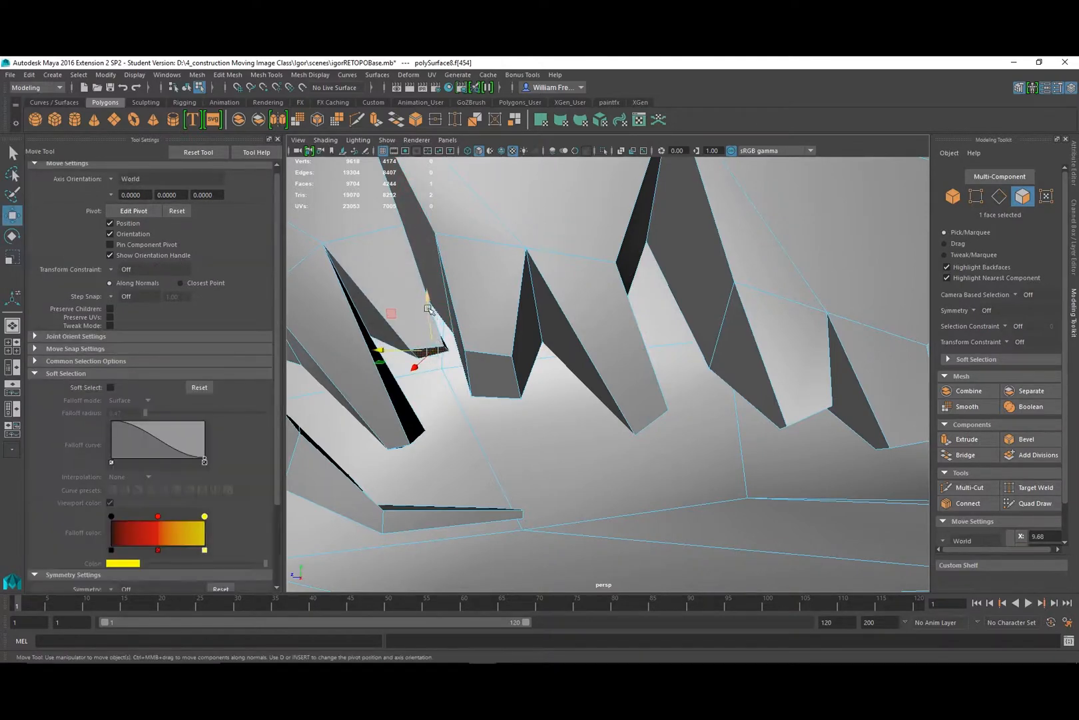
{"action": "left_click_drag", "start_coordinate": [429, 321], "coordinate": [534, 331], "text": "alt"}
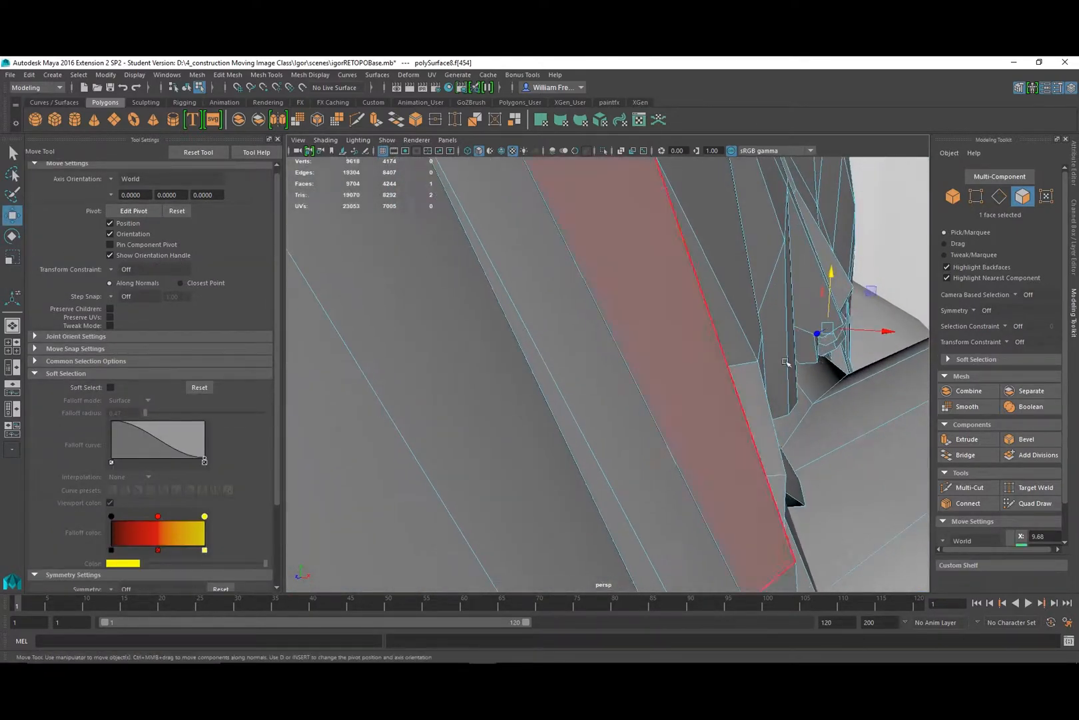
{"action": "left_click_drag", "start_coordinate": [890, 332], "coordinate": [791, 358]}
Scale the end face of the next short tip flat along Y and move it along X.
{"action": "left_click", "coordinate": [769, 295]}
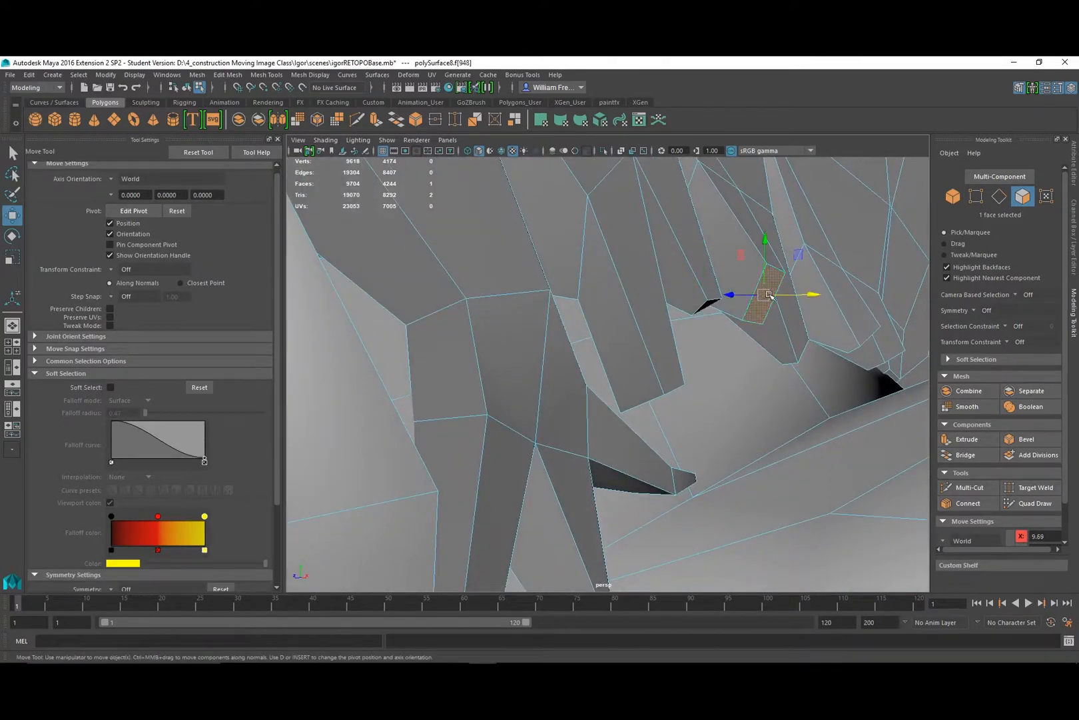
{"action": "key", "text": "r"}
{"action": "left_click_drag", "start_coordinate": [766, 243], "coordinate": [768, 279]}
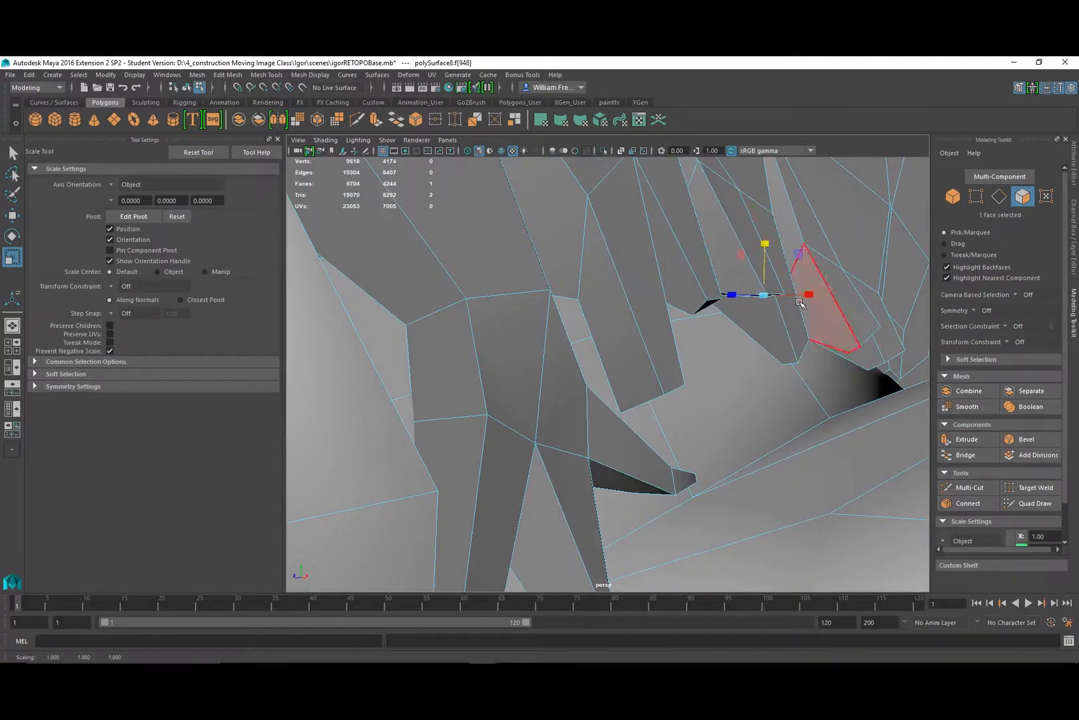
{"action": "key", "text": "w"}
{"action": "left_click_drag", "start_coordinate": [807, 295], "coordinate": [640, 354]}
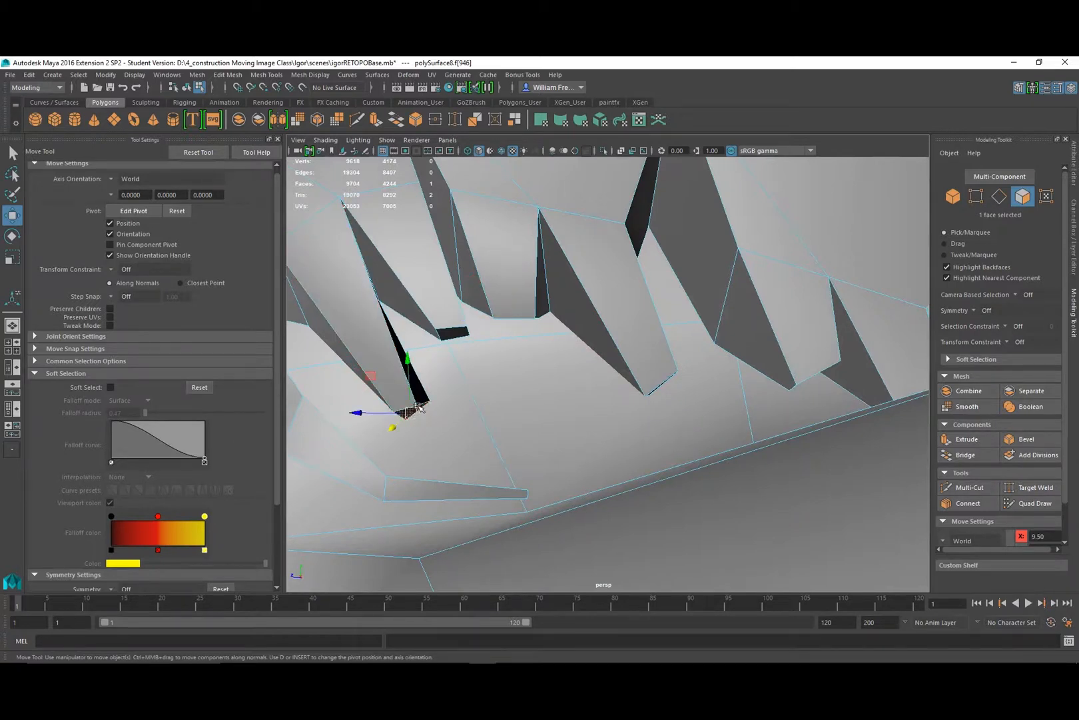
Scale and rotate the end face of the foremost strand above the ear.
{"action": "key", "text": "r"}
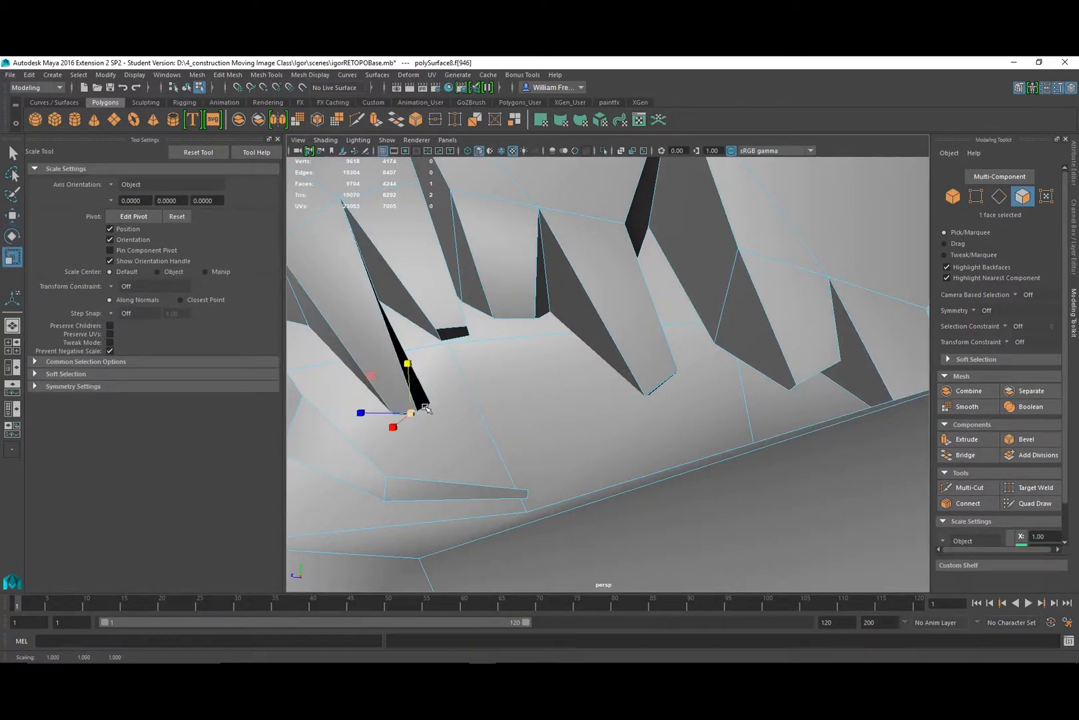
{"action": "key", "text": "e"}
{"action": "left_click_drag", "start_coordinate": [444, 379], "coordinate": [425, 371]}
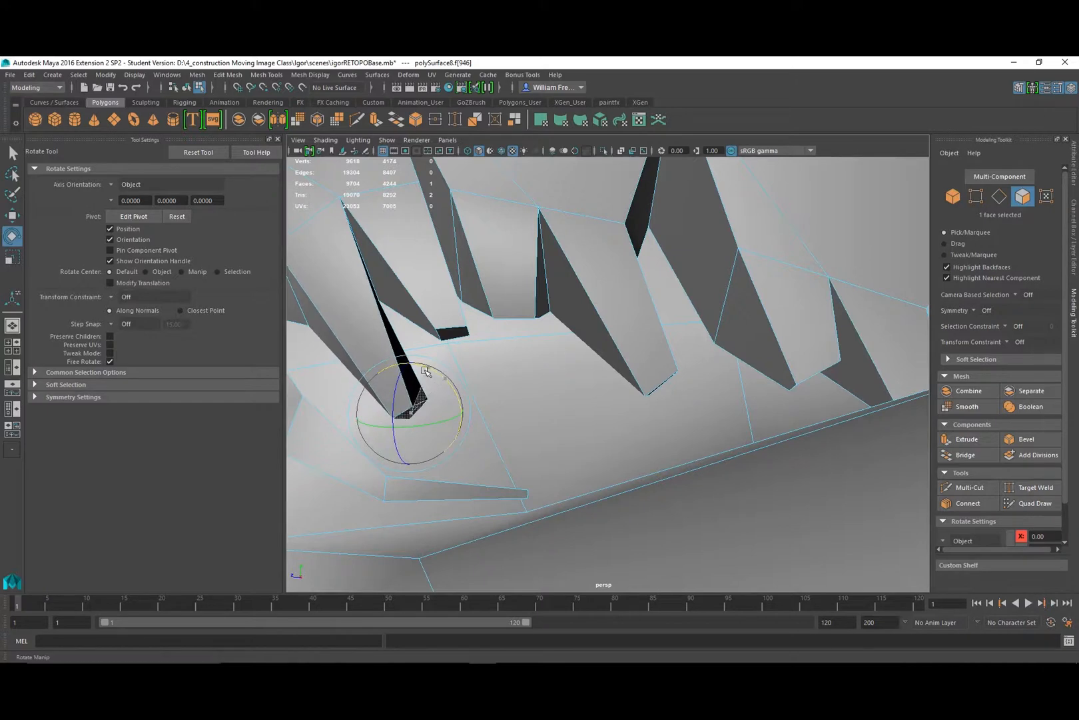
Extrude the foremost strand's end face, pull it down and backward, and scale it into a thin tapered segment above the ear.
{"action": "key", "text": "ctrl+e"}
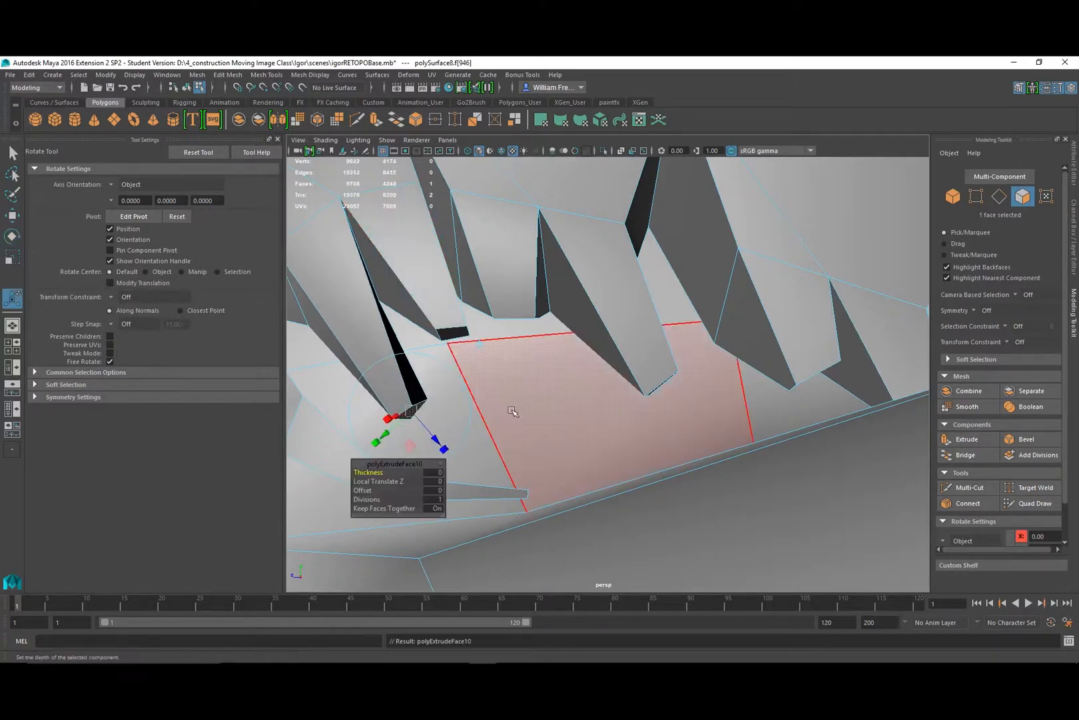
{"action": "left_click_drag", "start_coordinate": [441, 447], "coordinate": [631, 426]}
{"action": "key", "text": "r"}
{"action": "key", "text": "w"}
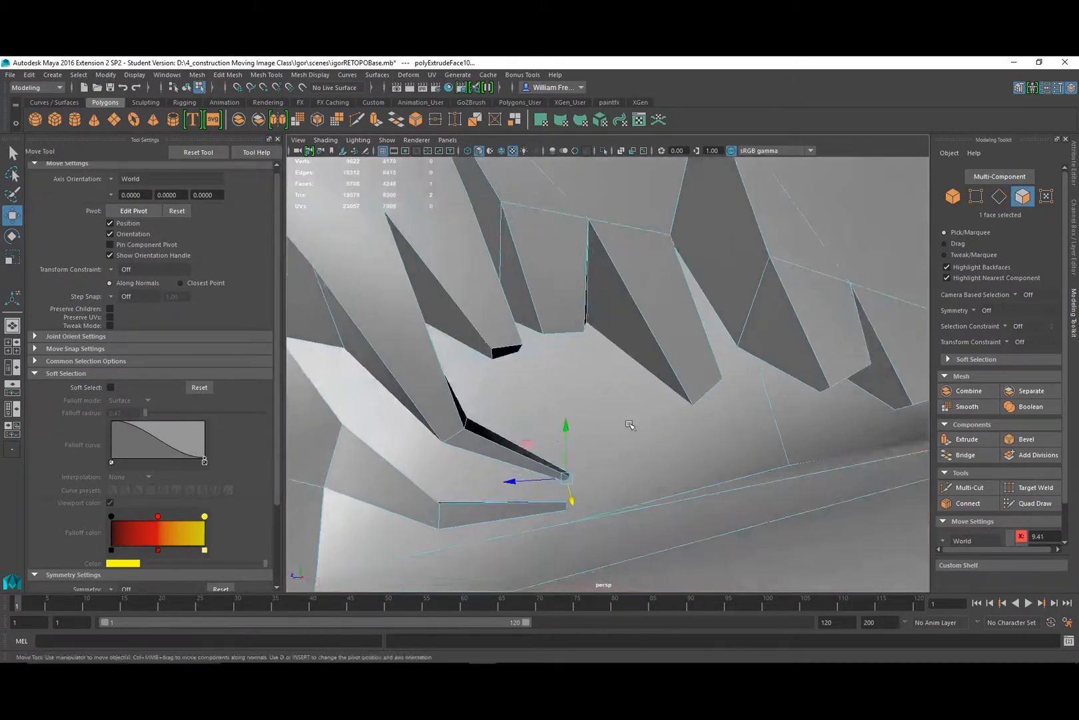
Scale the foremost strand's tip face and extrude another segment from it toward the ear's upper edge.
{"action": "right_click_drag", "start_coordinate": [631, 426], "coordinate": [204, 420], "text": "alt"}
{"action": "left_click_drag", "start_coordinate": [487, 426], "coordinate": [451, 412], "text": "alt"}
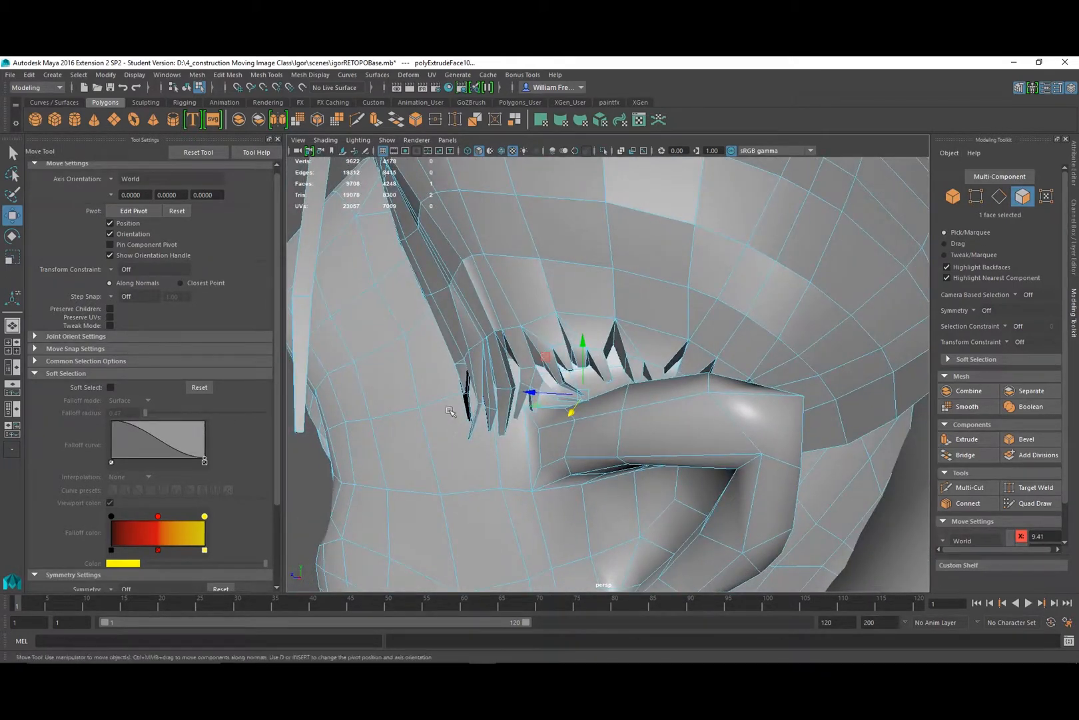
{"action": "right_click_drag", "start_coordinate": [406, 312], "coordinate": [554, 443], "text": "alt"}
{"action": "left_click_drag", "start_coordinate": [554, 443], "coordinate": [543, 451], "text": "alt"}
{"action": "key", "text": "r"}
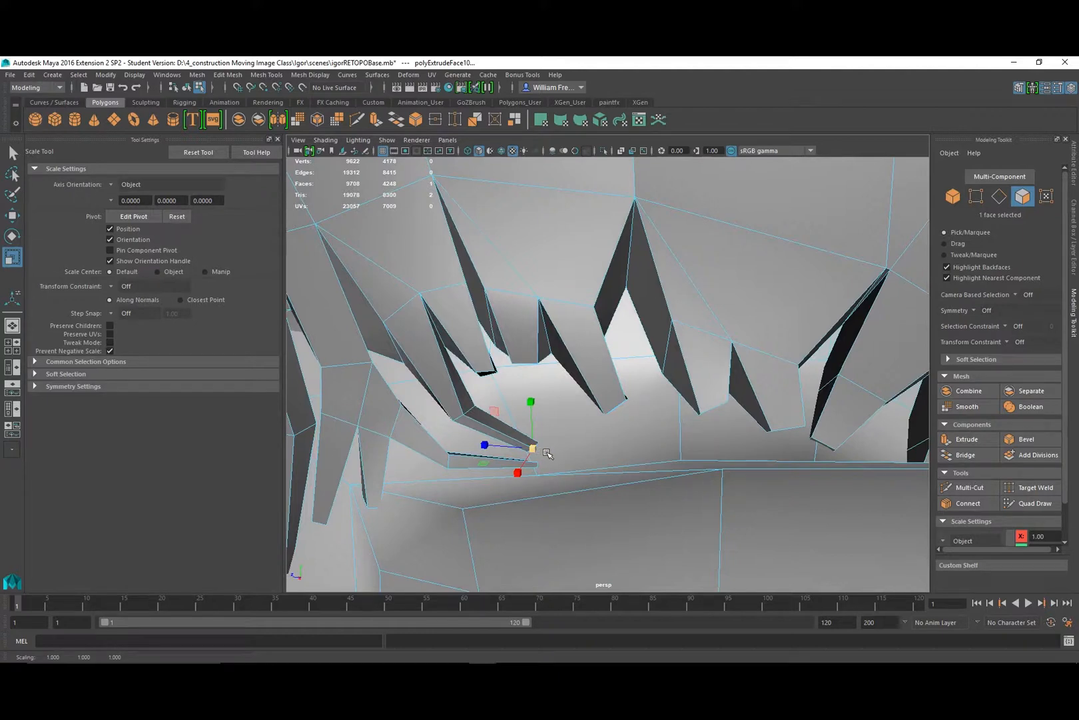
{"action": "key", "text": "ctrl+e"}
{"action": "left_click_drag", "start_coordinate": [553, 473], "coordinate": [591, 498]}
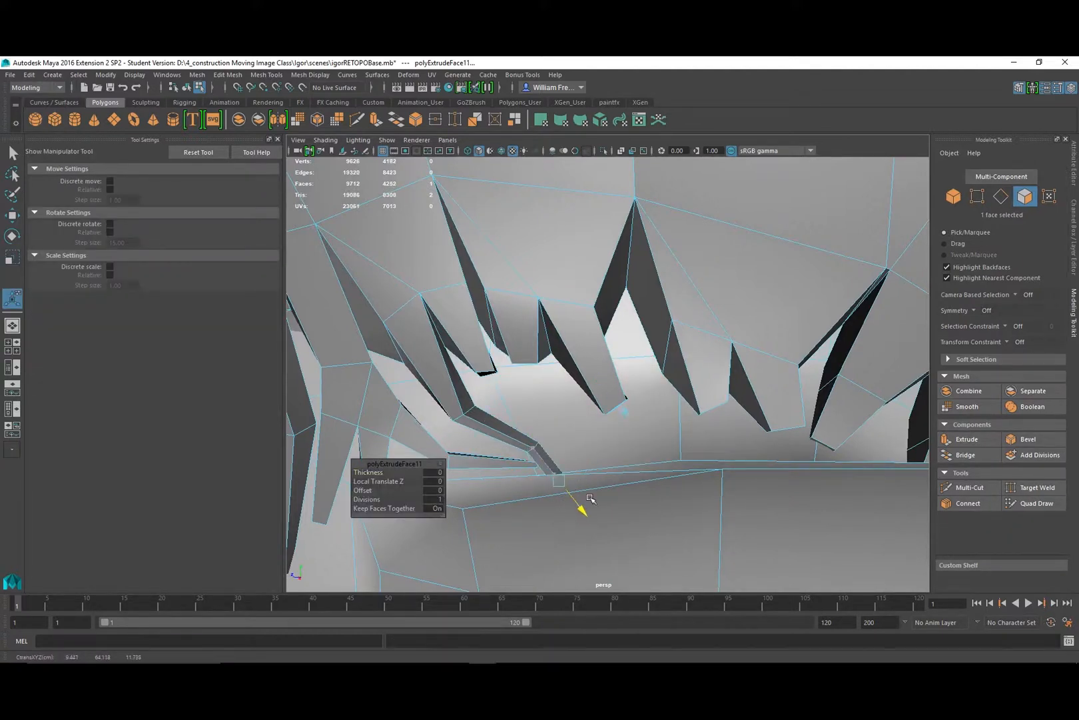
Rotate the new segment's end face and move it backward along Z and up so it follows the ear's upper edge.
{"action": "key", "text": "e"}
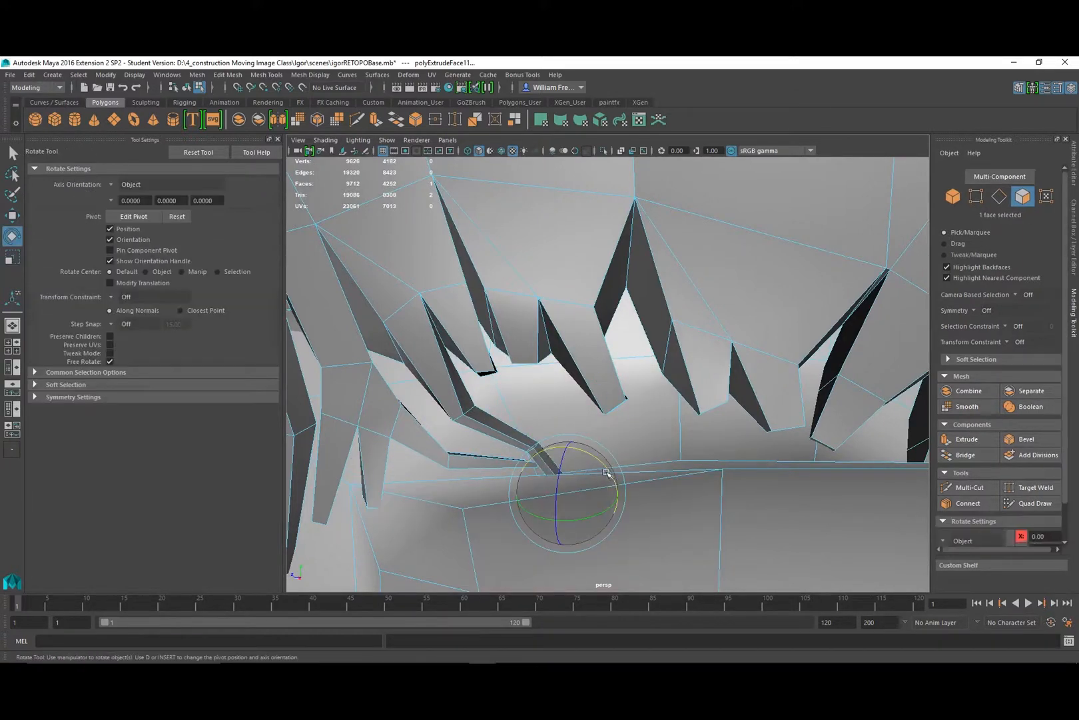
{"action": "key", "text": "w"}
{"action": "left_click_drag", "start_coordinate": [543, 490], "coordinate": [640, 495]}
{"action": "left_click_drag", "start_coordinate": [664, 448], "coordinate": [669, 406]}
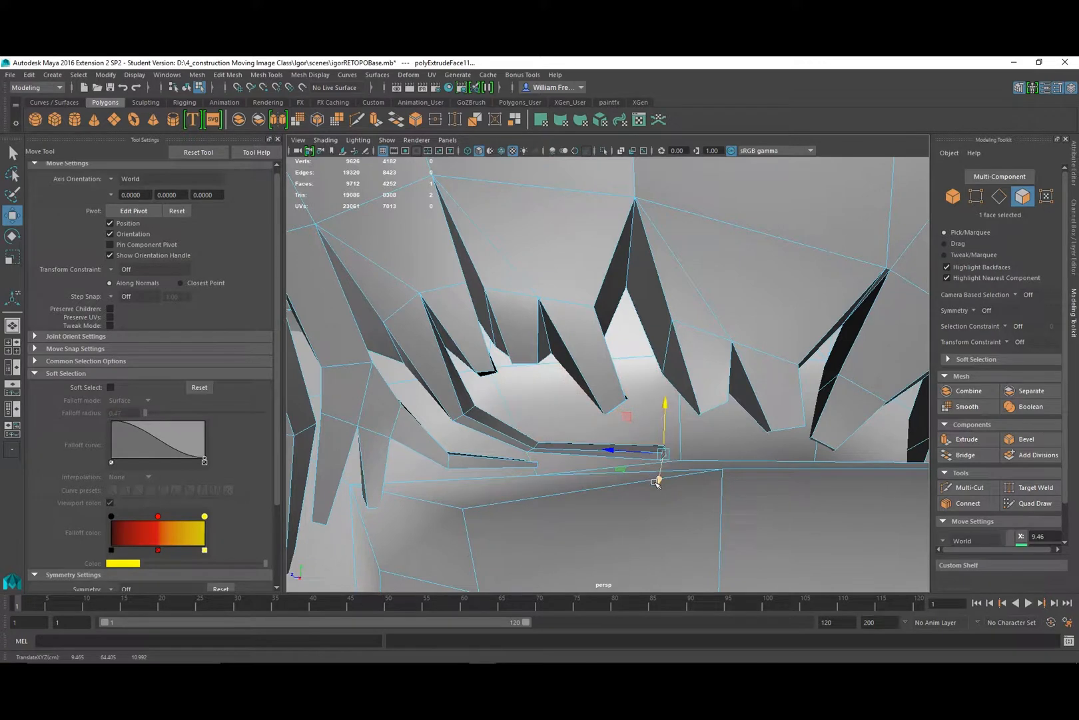
Extrude the foremost strand's tip face and move it backward along Z to continue the strand over the ear's upper edge.
{"action": "key", "text": "ctrl+e"}
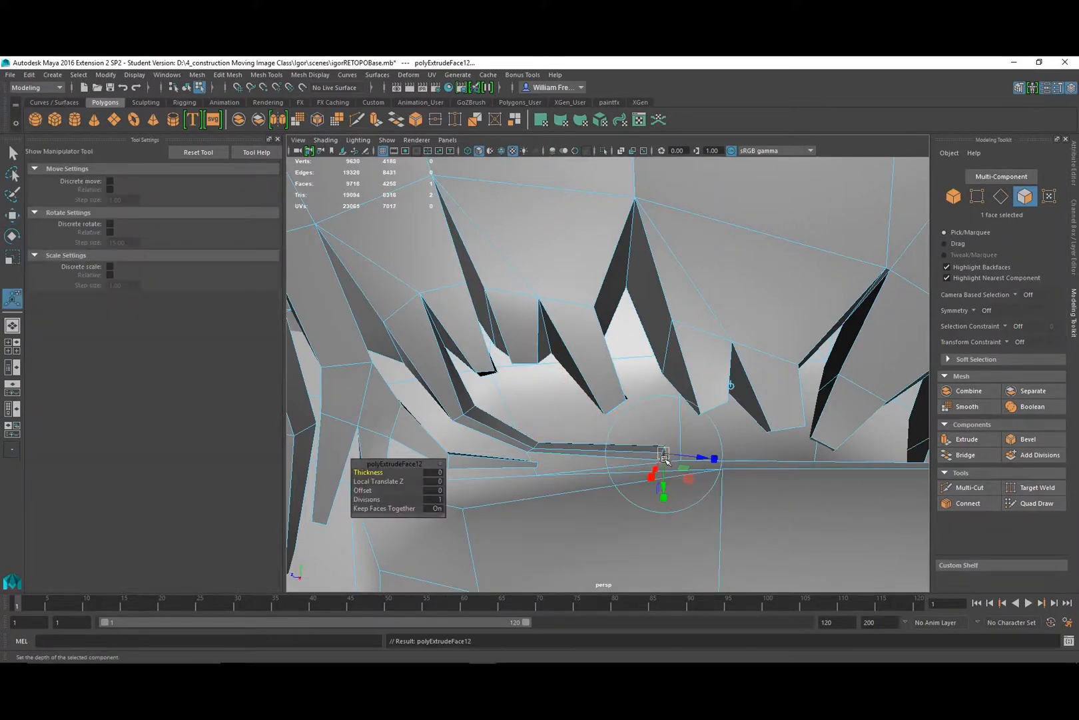
{"action": "key", "text": "r"}
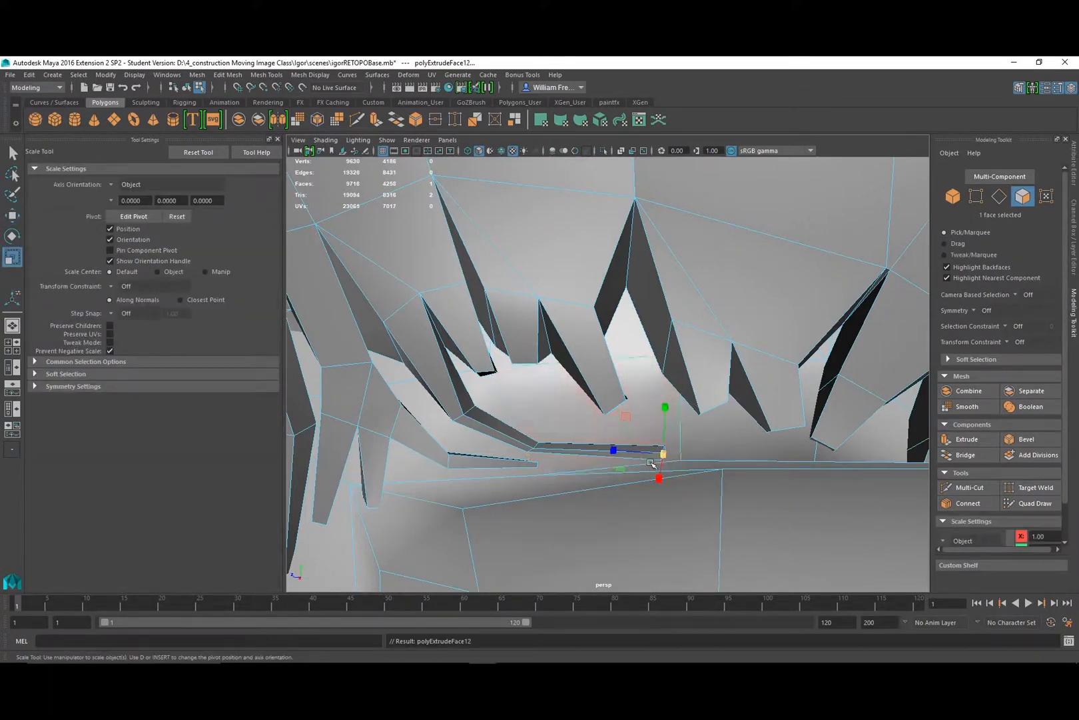
{"action": "key", "text": "w"}
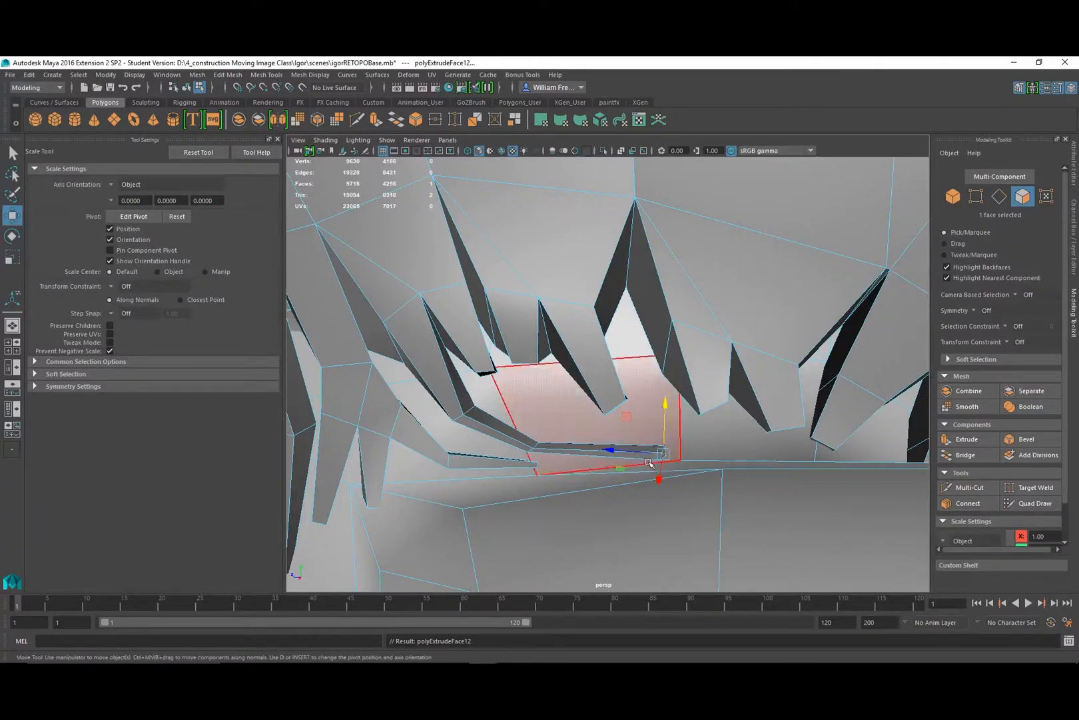
{"action": "left_click_drag", "start_coordinate": [621, 453], "coordinate": [657, 455]}
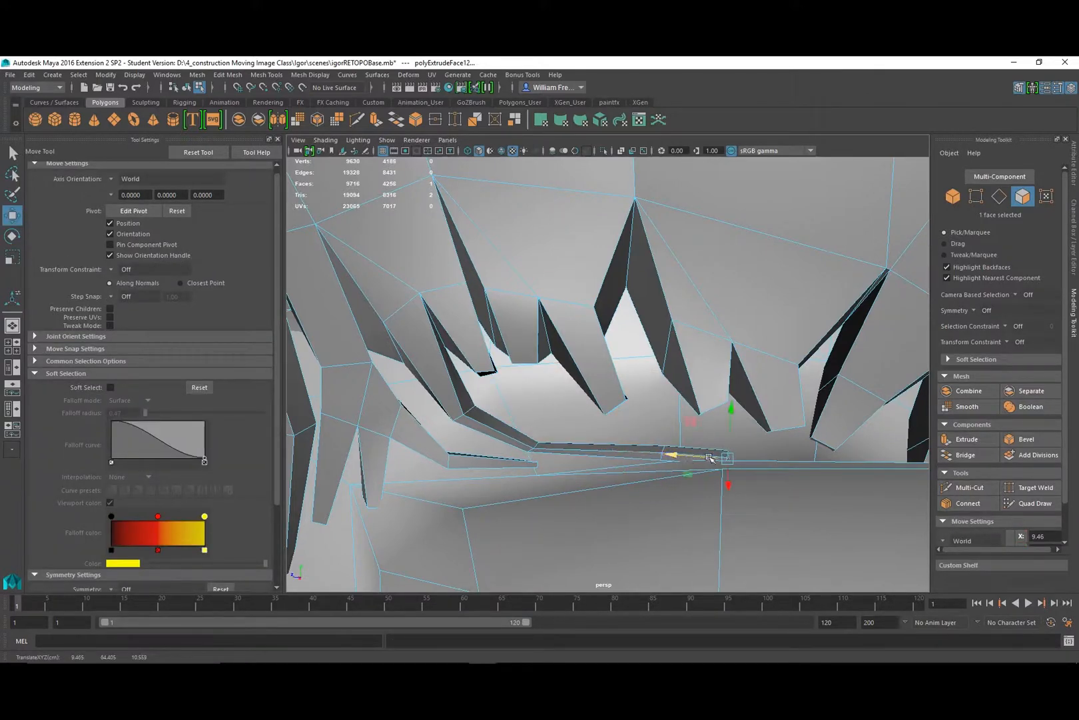
Extrude another segment from the foremost strand's tip face, narrow its end, and pull it further backward along Z into a thin tip.
{"action": "key", "text": "ctrl+e"}
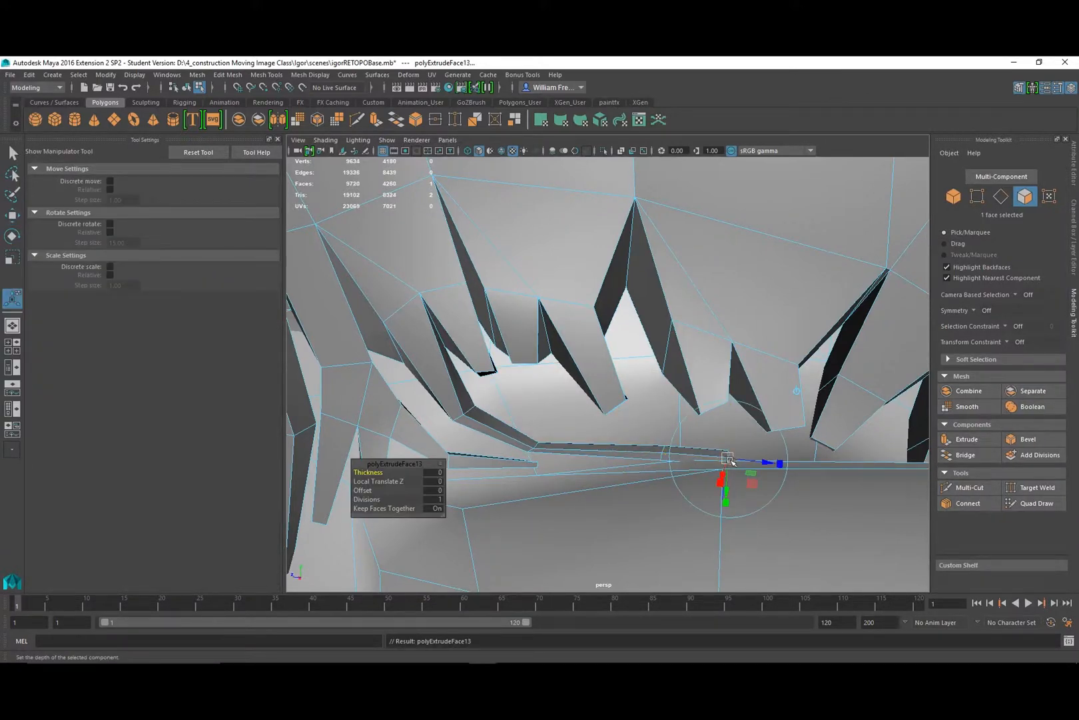
{"action": "left_click_drag", "start_coordinate": [765, 463], "coordinate": [826, 462]}
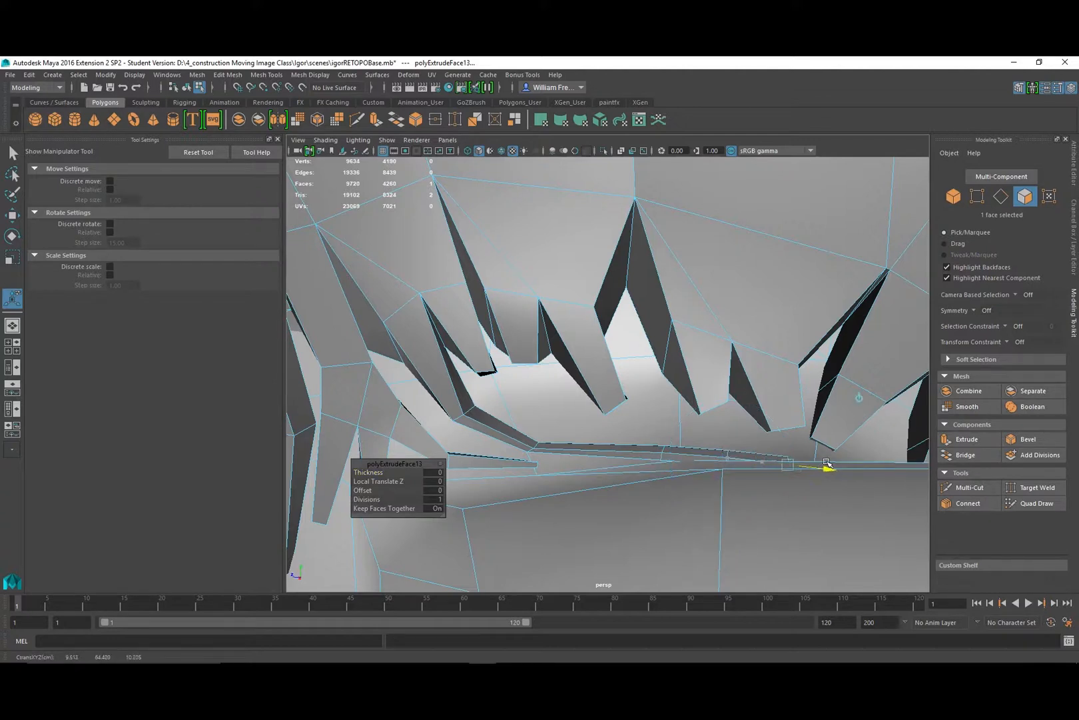
{"action": "key", "text": "r"}
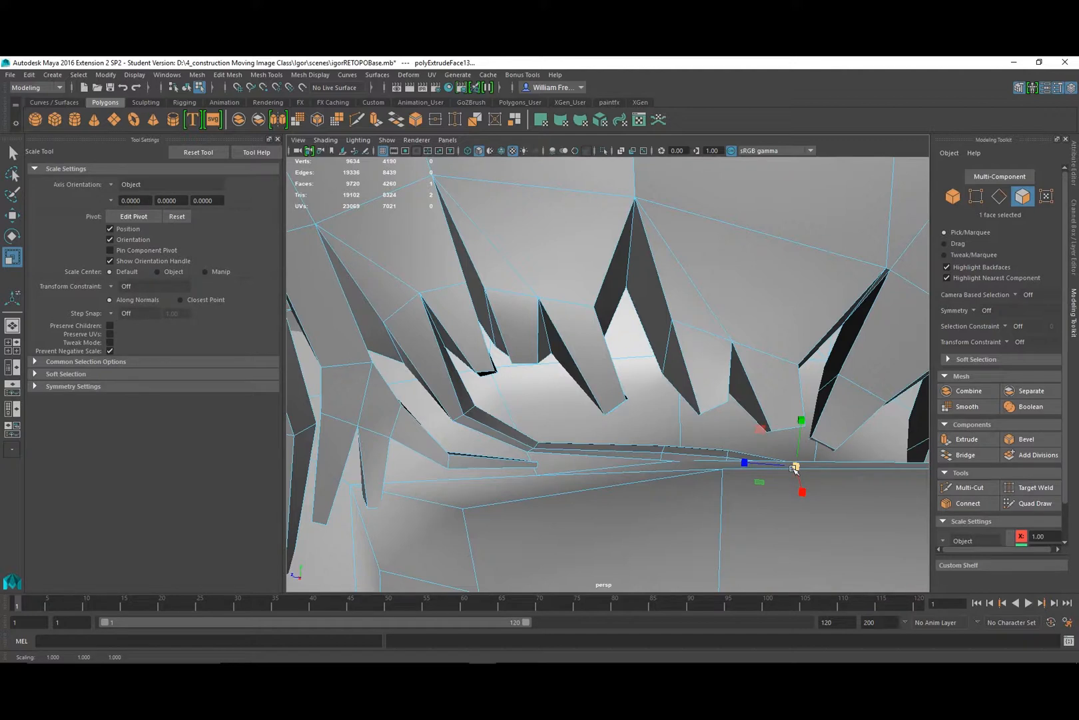
{"action": "key", "text": "w"}
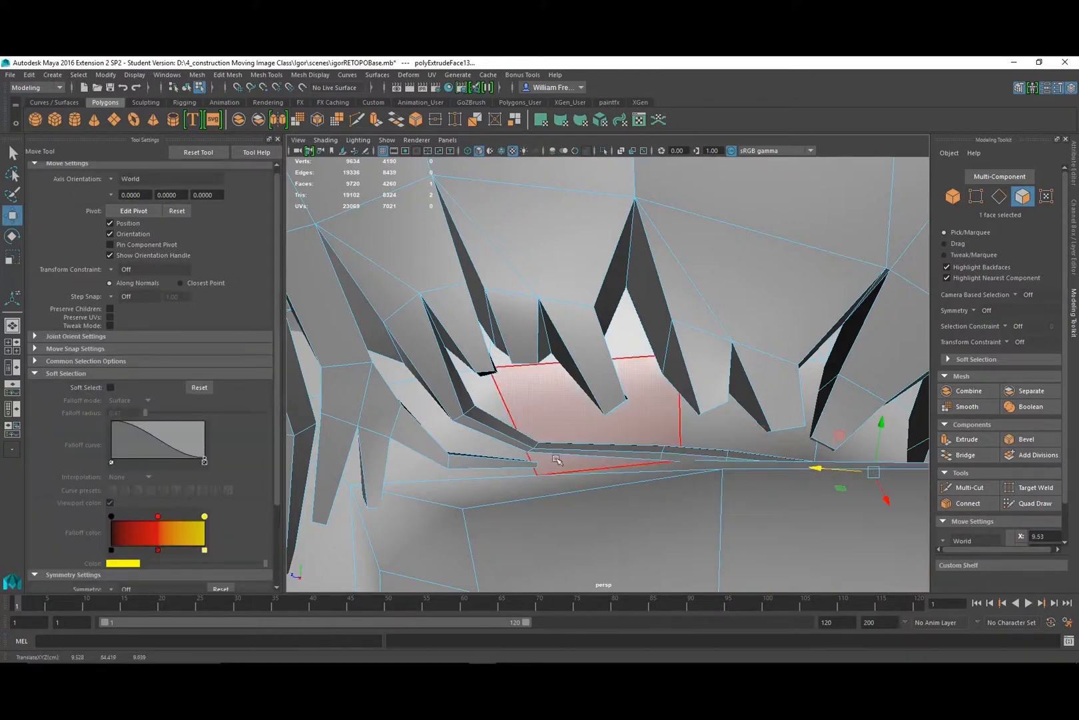
Raise the upper edge at the foremost strand's bend slightly, and shift the strand's tip face inward along X.
{"action": "right_click_drag", "start_coordinate": [537, 339], "coordinate": [537, 309]}
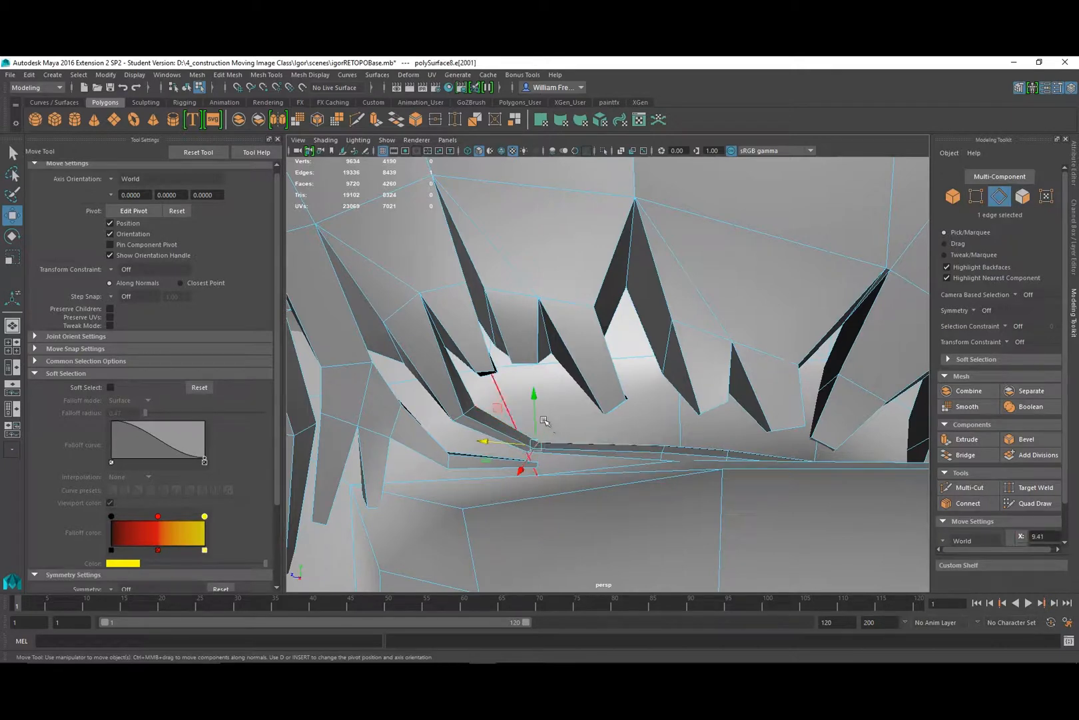
{"action": "left_click_drag", "start_coordinate": [535, 408], "coordinate": [535, 396]}
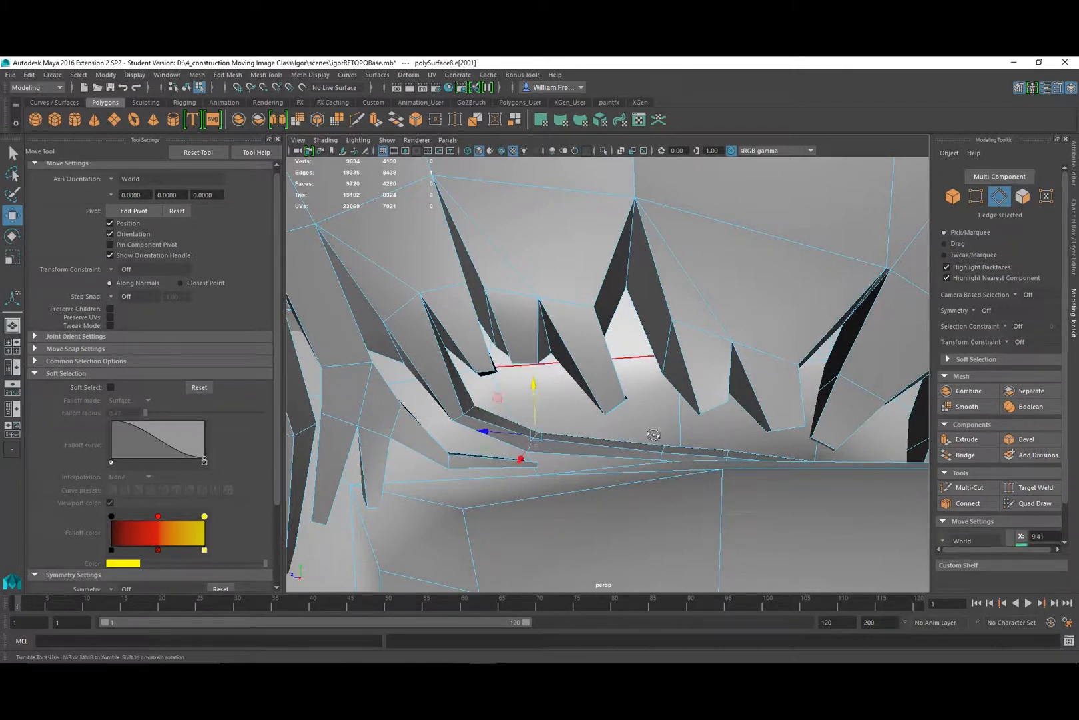
{"action": "left_click_drag", "start_coordinate": [653, 436], "coordinate": [621, 507], "text": "alt"}
{"action": "right_click_drag", "start_coordinate": [621, 507], "coordinate": [625, 509], "text": "alt"}
{"action": "left_click_drag", "start_coordinate": [467, 447], "coordinate": [484, 443], "text": "alt"}
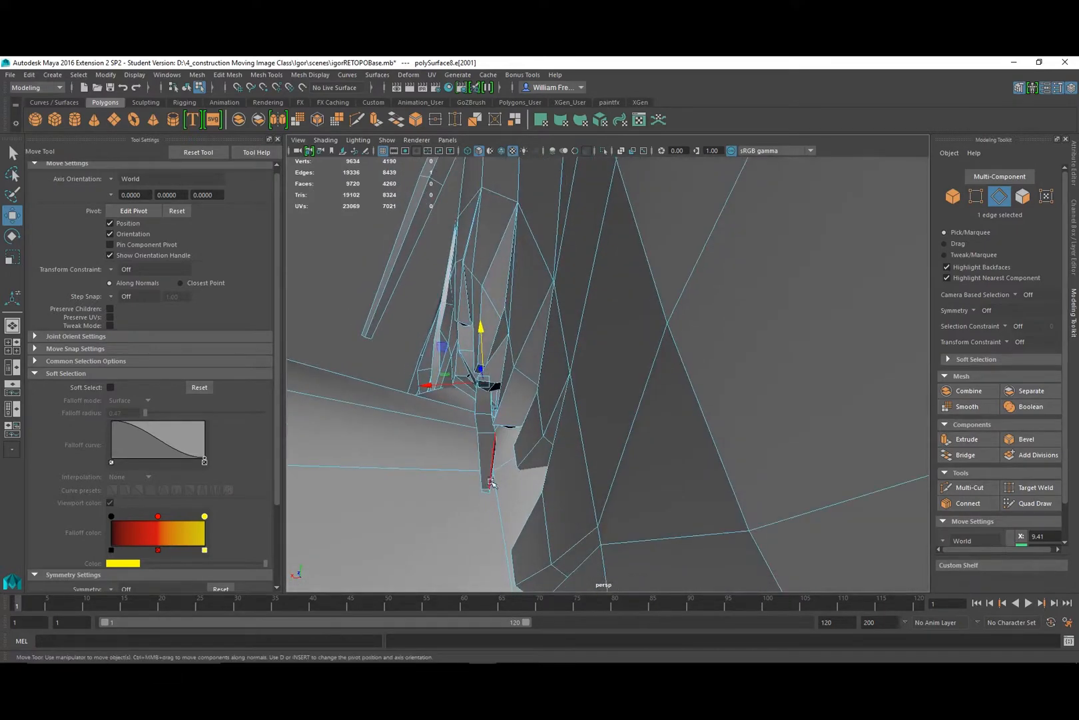
{"action": "right_click_drag", "start_coordinate": [485, 480], "coordinate": [478, 372]}
{"action": "left_click", "coordinate": [487, 492]}
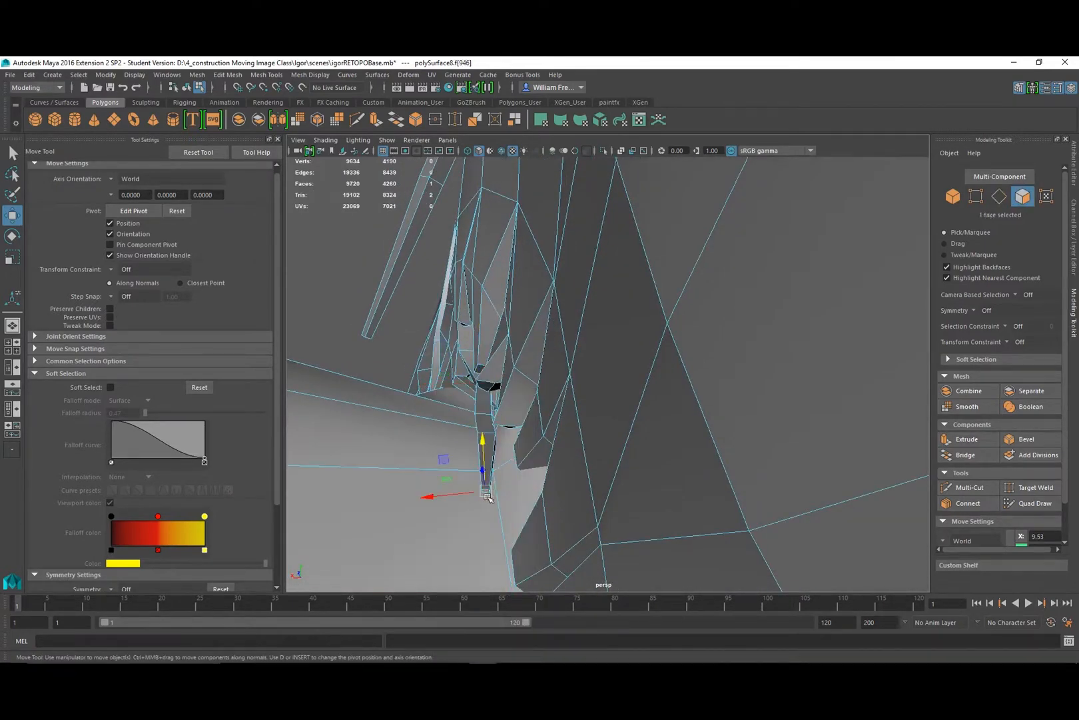
{"action": "left_click_drag", "start_coordinate": [487, 495], "coordinate": [452, 498]}
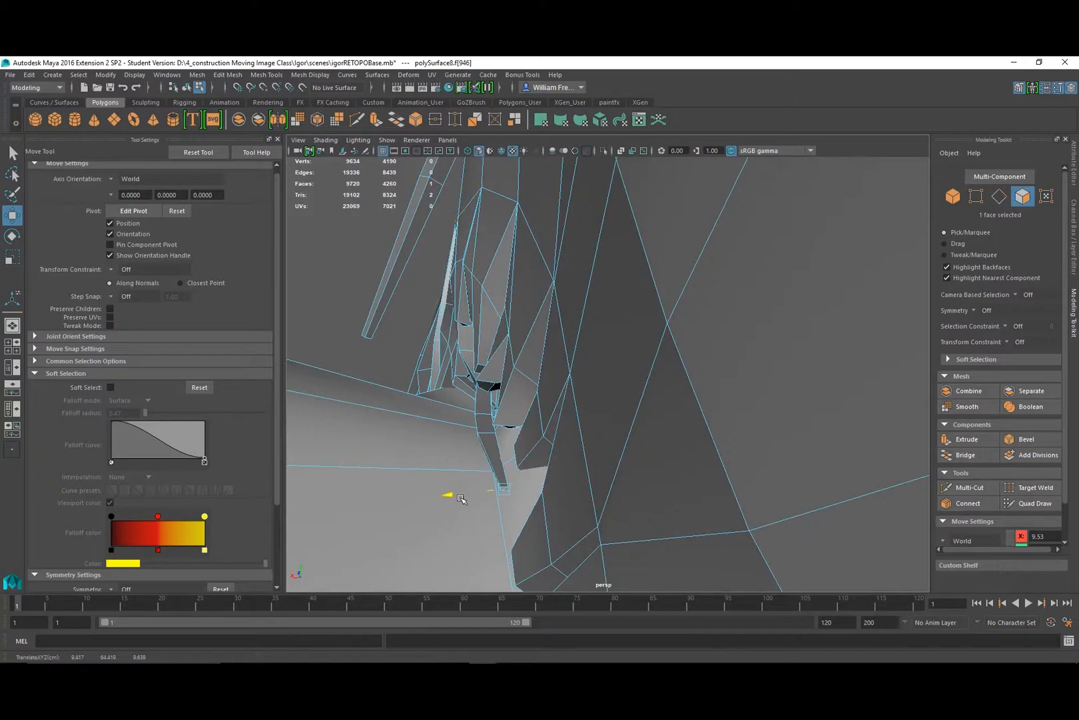
Examine the row of spikes along the rim from several angles to locate the end faces of the short ones.
{"action": "left_click_drag", "start_coordinate": [476, 445], "coordinate": [500, 414], "text": "alt"}
{"action": "left_click", "coordinate": [543, 409]}
{"action": "left_click", "coordinate": [531, 409]}
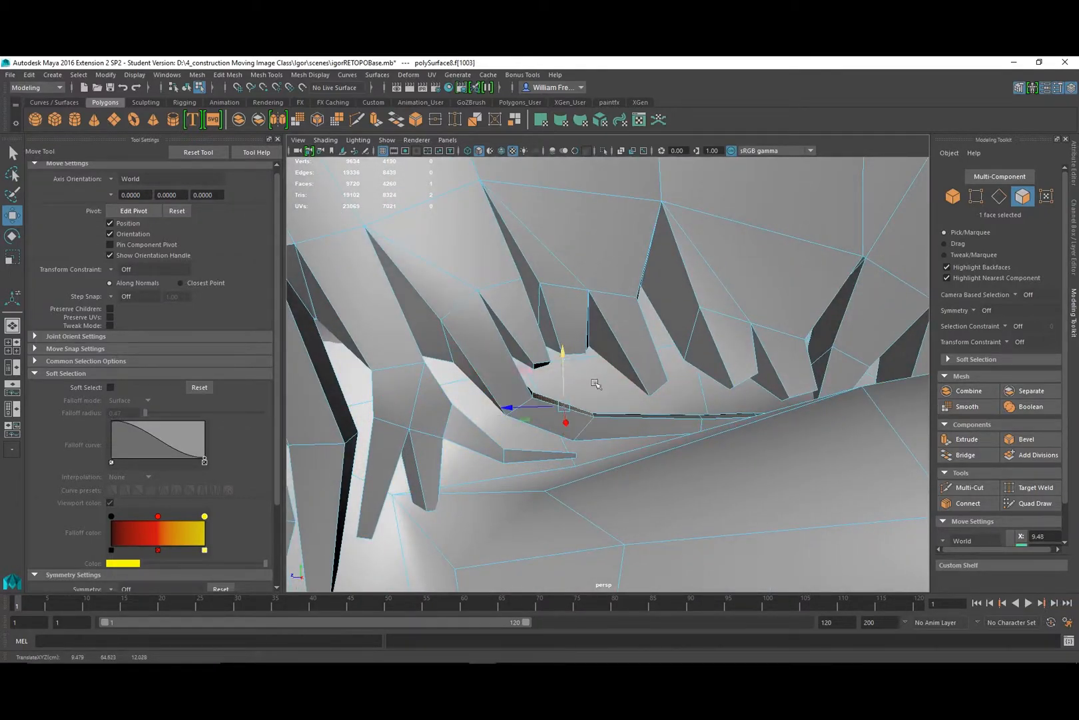
{"action": "left_click_drag", "start_coordinate": [564, 361], "coordinate": [584, 456], "text": "alt"}
{"action": "right_click_drag", "start_coordinate": [584, 457], "coordinate": [758, 461], "text": "alt"}
{"action": "left_click_drag", "start_coordinate": [586, 460], "coordinate": [515, 349], "text": "alt"}
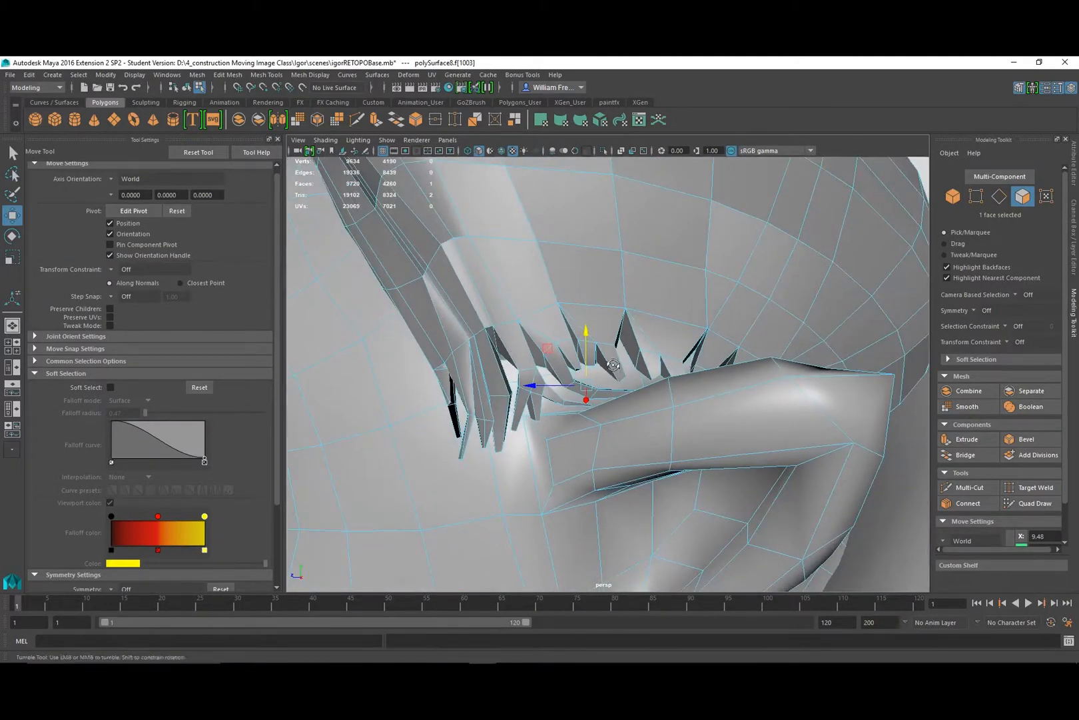
{"action": "mouse_move", "coordinate": [613, 364]}
{"action": "left_mouse_down", "text": "alt"}
{"action": "mouse_move", "coordinate": [494, 337]}
{"action": "mouse_move", "coordinate": [606, 381]}
{"action": "left_mouse_up", "text": "alt"}
{"action": "right_click_drag", "start_coordinate": [603, 406], "coordinate": [706, 412], "text": "alt"}
{"action": "left_click_drag", "start_coordinate": [598, 446], "coordinate": [632, 363], "text": "alt"}
{"action": "middle_click_drag", "start_coordinate": [496, 310], "coordinate": [496, 309], "text": "alt"}
{"action": "left_click_drag", "start_coordinate": [543, 392], "coordinate": [533, 390], "text": "alt"}
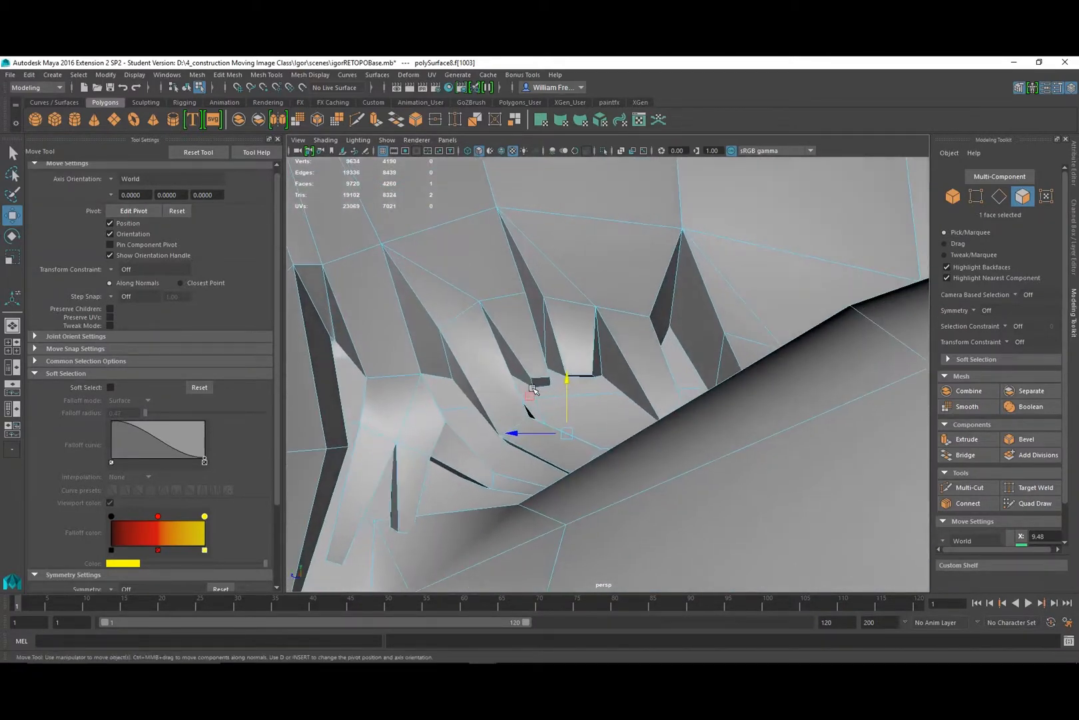
Extrude the end face of the short spike in the middle of the row downward and reposition its new tip.
{"action": "left_click", "coordinate": [544, 382]}
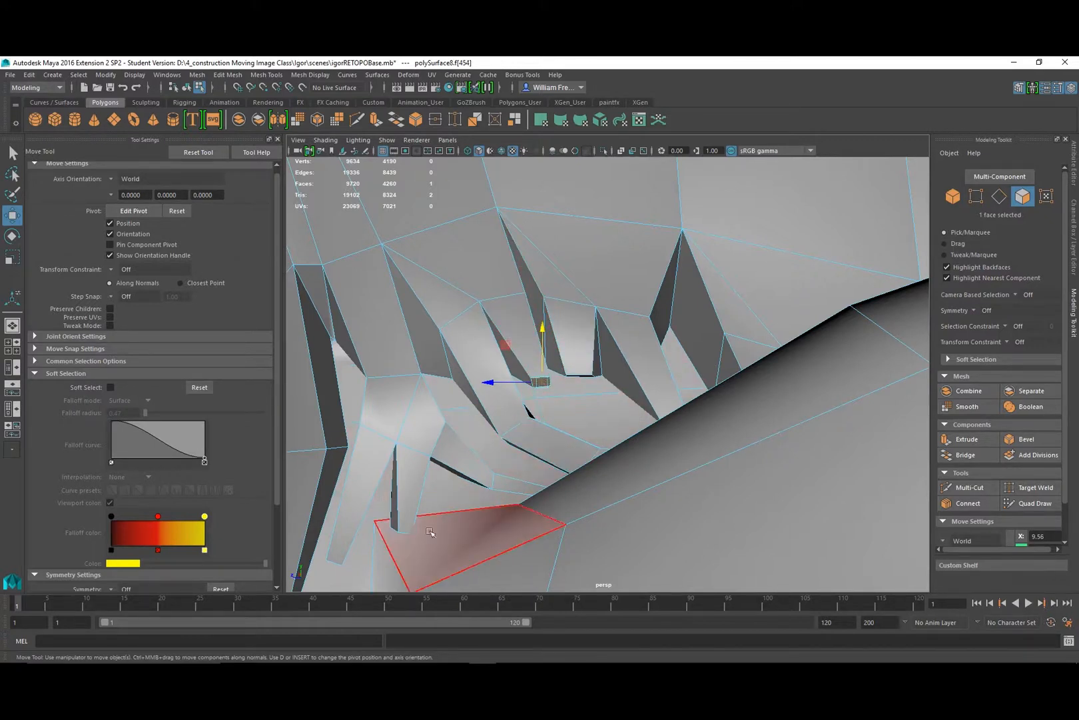
{"action": "left_click", "coordinate": [227, 75]}
{"action": "left_click", "coordinate": [255, 171]}
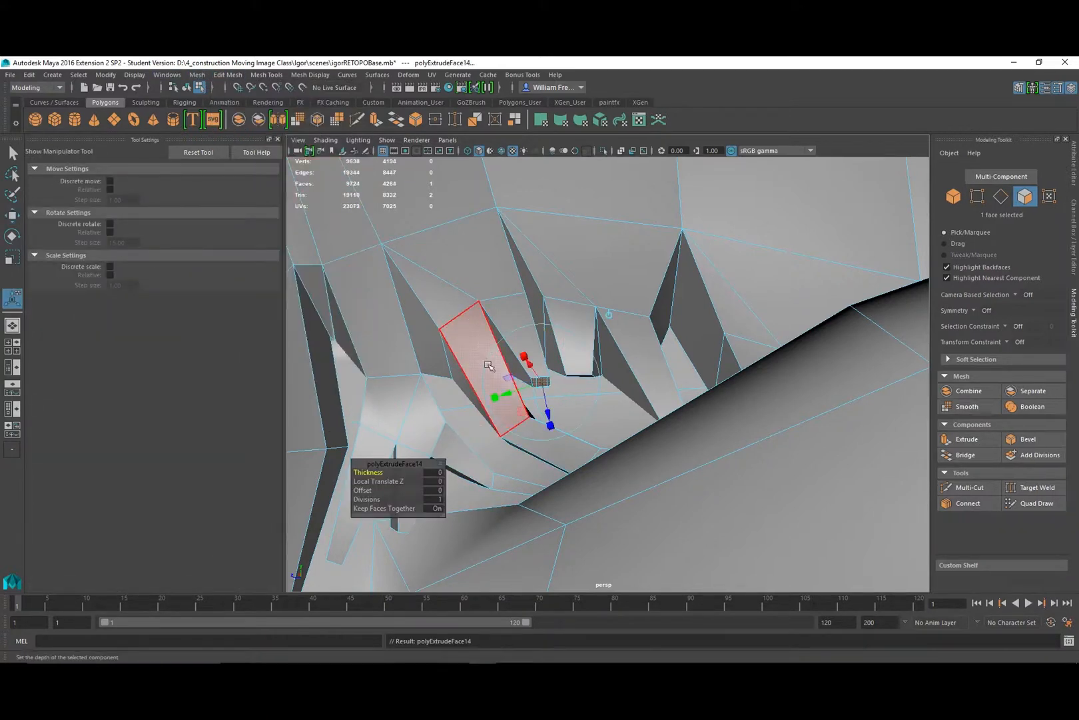
{"action": "left_click_drag", "start_coordinate": [549, 422], "coordinate": [549, 485]}
{"action": "left_click_drag", "start_coordinate": [529, 433], "coordinate": [611, 493], "text": "alt"}
{"action": "mouse_move", "coordinate": [725, 486]}
{"action": "left_mouse_down"}
{"action": "mouse_move", "coordinate": [694, 499]}
{"action": "mouse_move", "coordinate": [737, 496]}
{"action": "left_mouse_up"}
{"action": "key", "text": "e"}
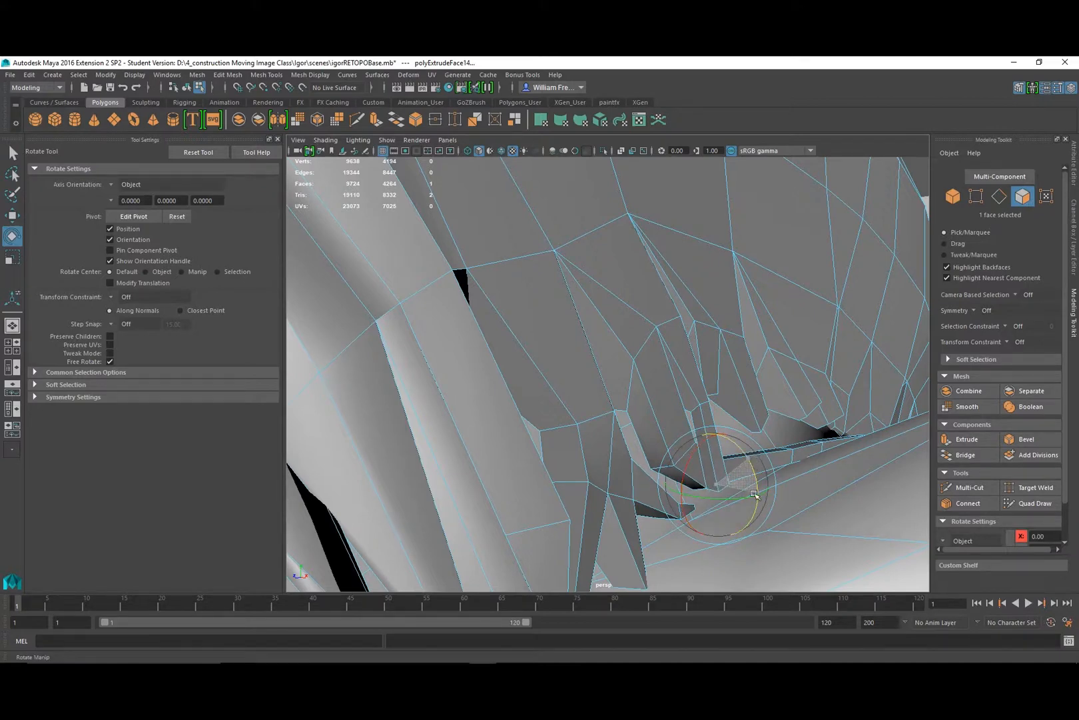
{"action": "mouse_move", "coordinate": [739, 490]}
{"action": "left_mouse_down", "text": "alt"}
{"action": "mouse_move", "coordinate": [650, 511]}
{"action": "mouse_move", "coordinate": [590, 430]}
{"action": "mouse_move", "coordinate": [605, 459]}
{"action": "left_mouse_up", "text": "alt"}
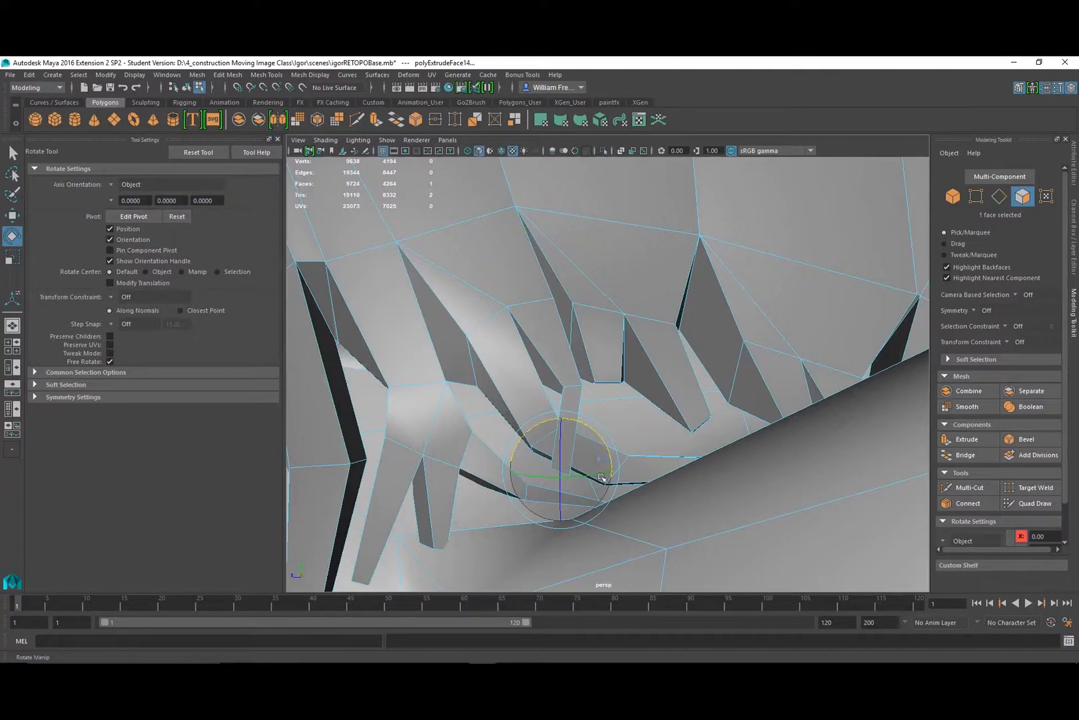
Extrude the tip of the lengthened spike a second time, narrow it and move it outward over the surface.
{"action": "key", "text": "ctrl+e"}
{"action": "mouse_move", "coordinate": [550, 504]}
{"action": "left_mouse_down"}
{"action": "mouse_move", "coordinate": [528, 574]}
{"action": "mouse_move", "coordinate": [533, 497]}
{"action": "left_mouse_up"}
{"action": "key", "text": "r"}
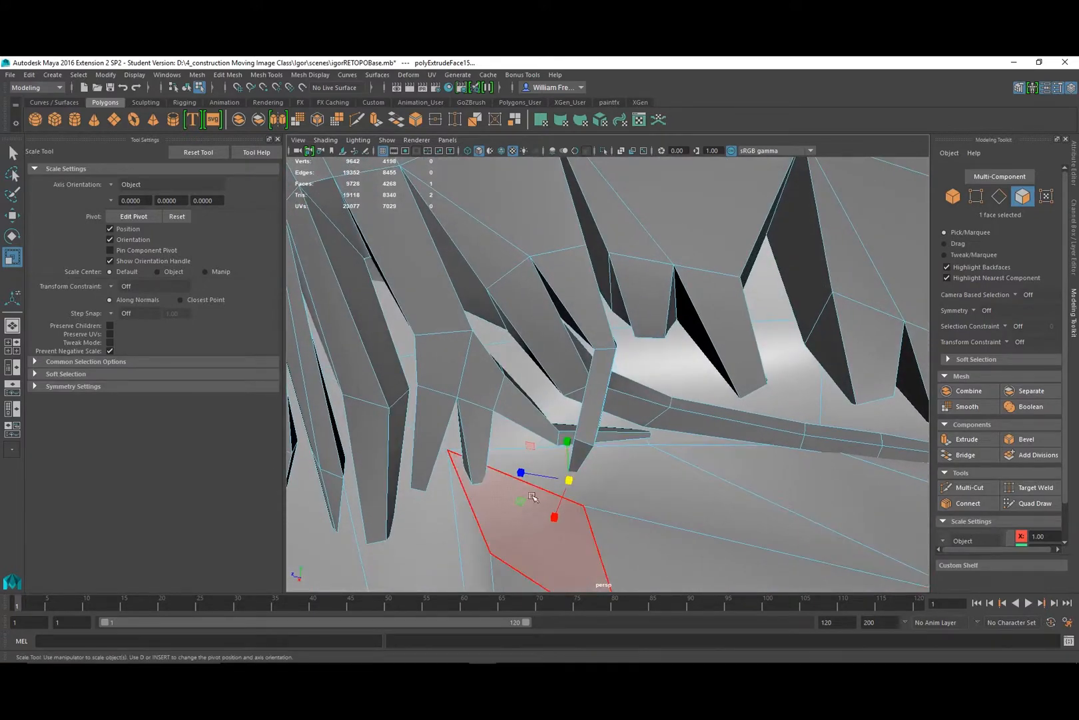
{"action": "key", "text": "w"}
{"action": "middle_click_drag", "start_coordinate": [539, 504], "coordinate": [515, 492]}
{"action": "left_click_drag", "start_coordinate": [570, 519], "coordinate": [538, 526], "text": "alt"}
{"action": "left_click_drag", "start_coordinate": [447, 508], "coordinate": [479, 502]}
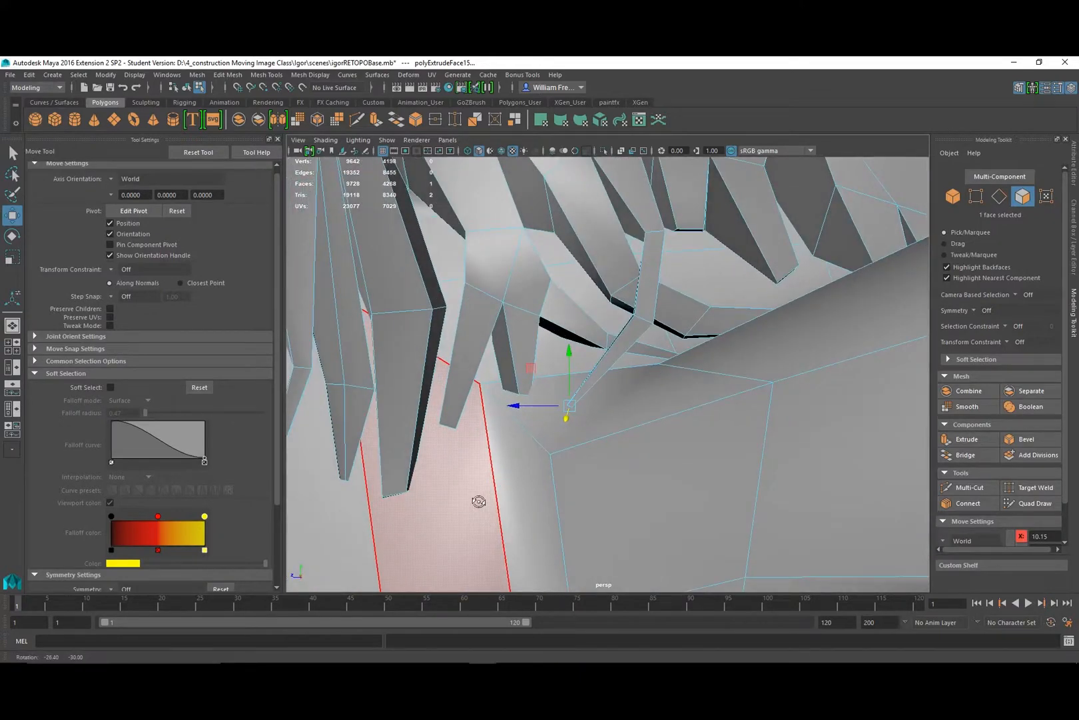
Extrude the end face of the neighbouring blunt spike downward and shift the new tip sideways, away from the finished spike.
{"action": "right_click_drag", "start_coordinate": [663, 482], "coordinate": [364, 451], "text": "alt"}
{"action": "left_click_drag", "start_coordinate": [445, 475], "coordinate": [508, 481], "text": "alt"}
{"action": "left_click_drag", "start_coordinate": [625, 374], "coordinate": [552, 347], "text": "alt"}
{"action": "middle_click_drag", "start_coordinate": [559, 318], "coordinate": [492, 387], "text": "alt"}
{"action": "right_click_drag", "start_coordinate": [492, 388], "coordinate": [562, 417], "text": "alt"}
{"action": "left_click_drag", "start_coordinate": [561, 417], "coordinate": [586, 369], "text": "alt"}
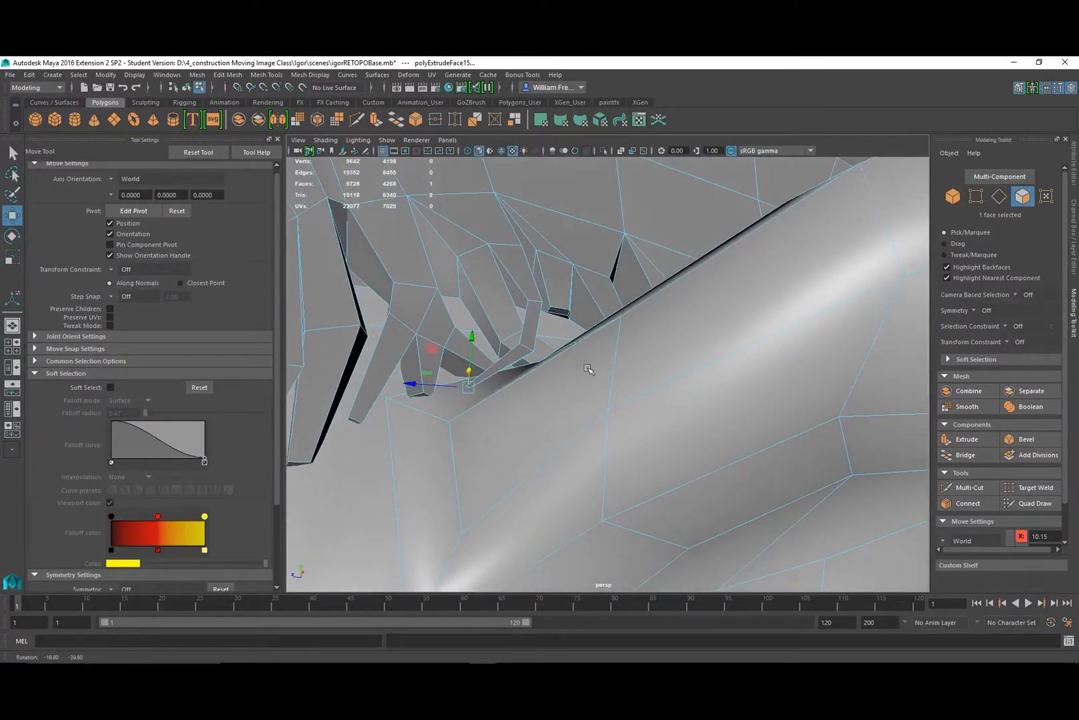
{"action": "left_click", "coordinate": [563, 311]}
{"action": "left_click_drag", "start_coordinate": [563, 312], "coordinate": [535, 368], "text": "alt"}
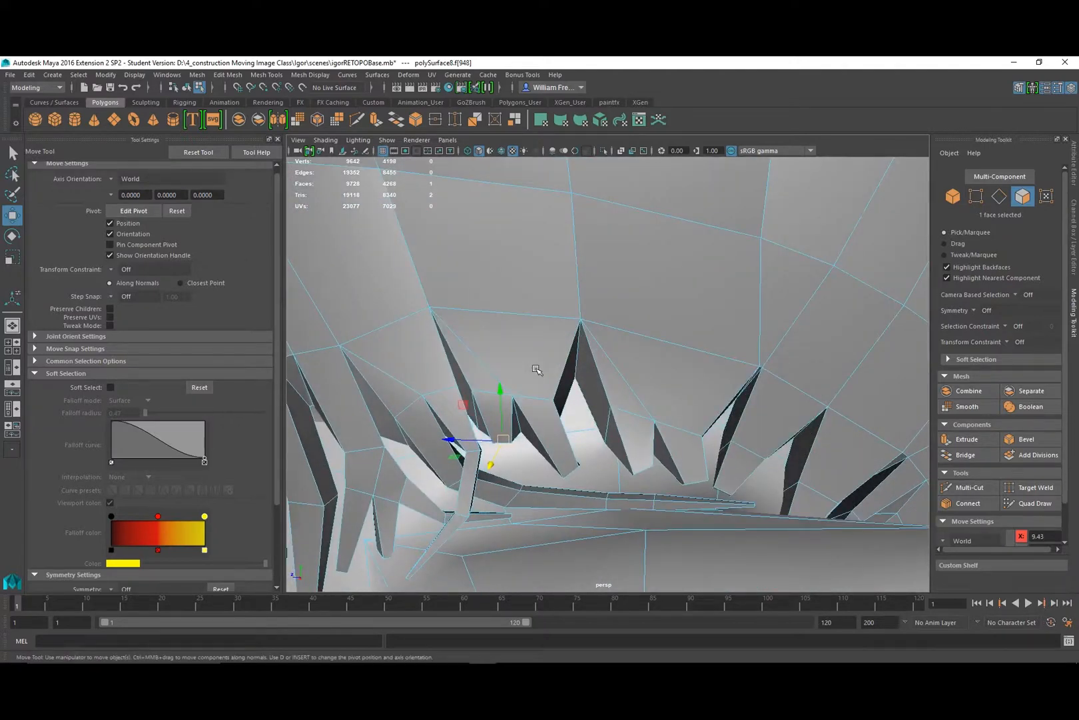
{"action": "key", "text": "ctrl+e"}
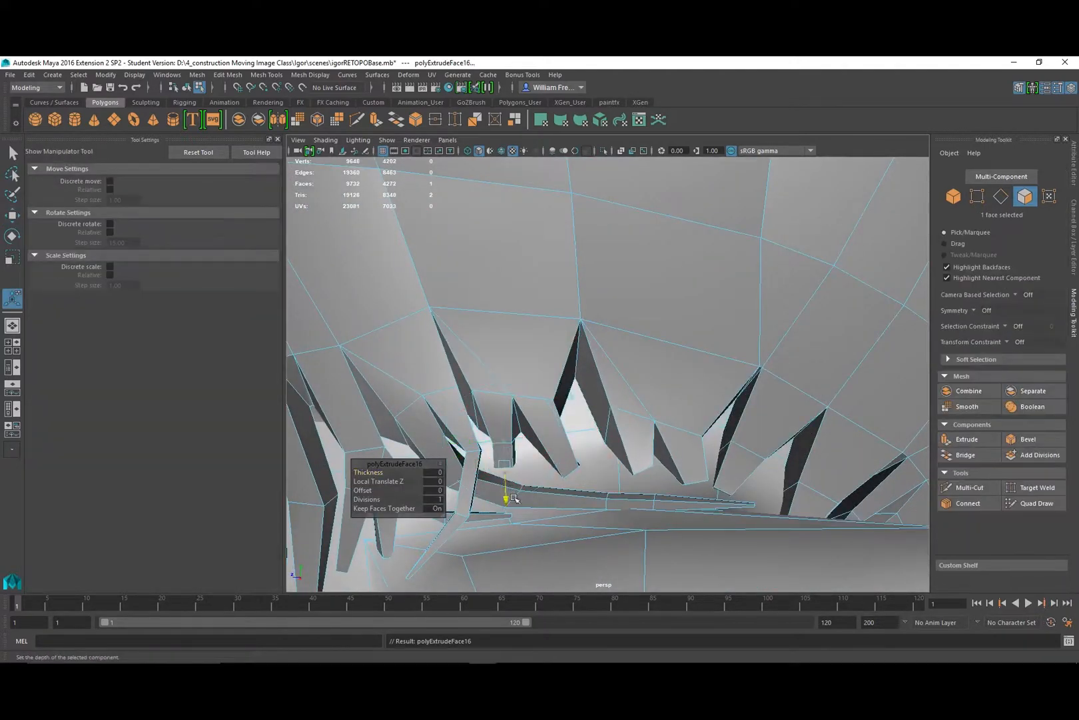
{"action": "left_click_drag", "start_coordinate": [514, 498], "coordinate": [522, 516]}
{"action": "key", "text": "w"}
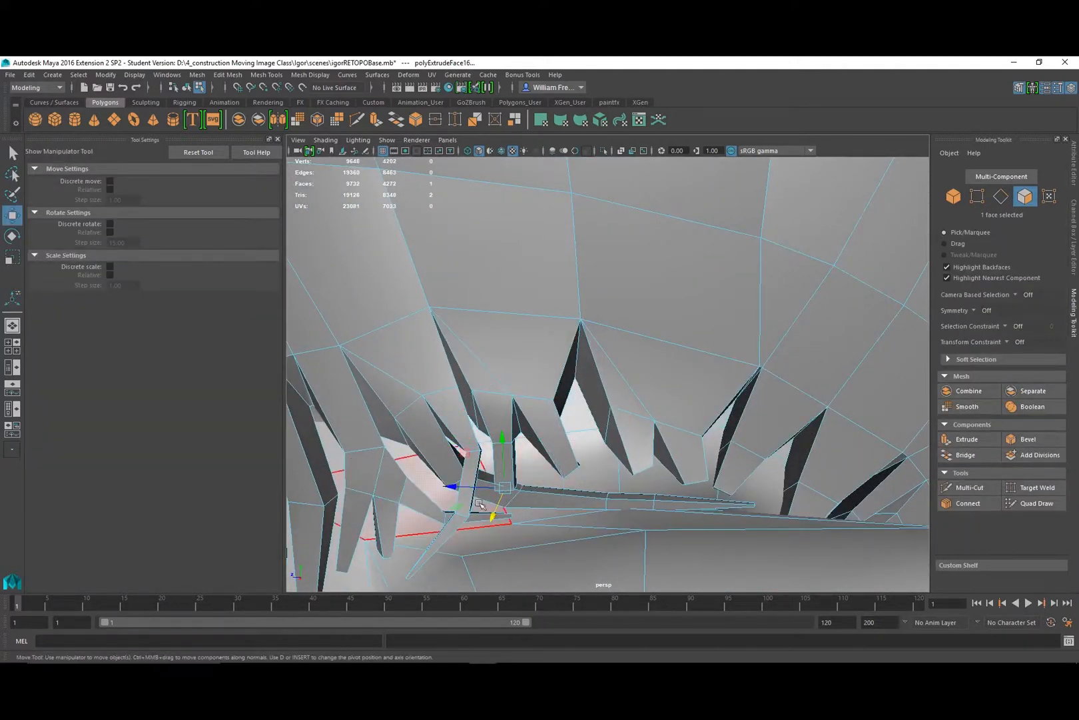
{"action": "left_click_drag", "start_coordinate": [455, 488], "coordinate": [522, 488]}
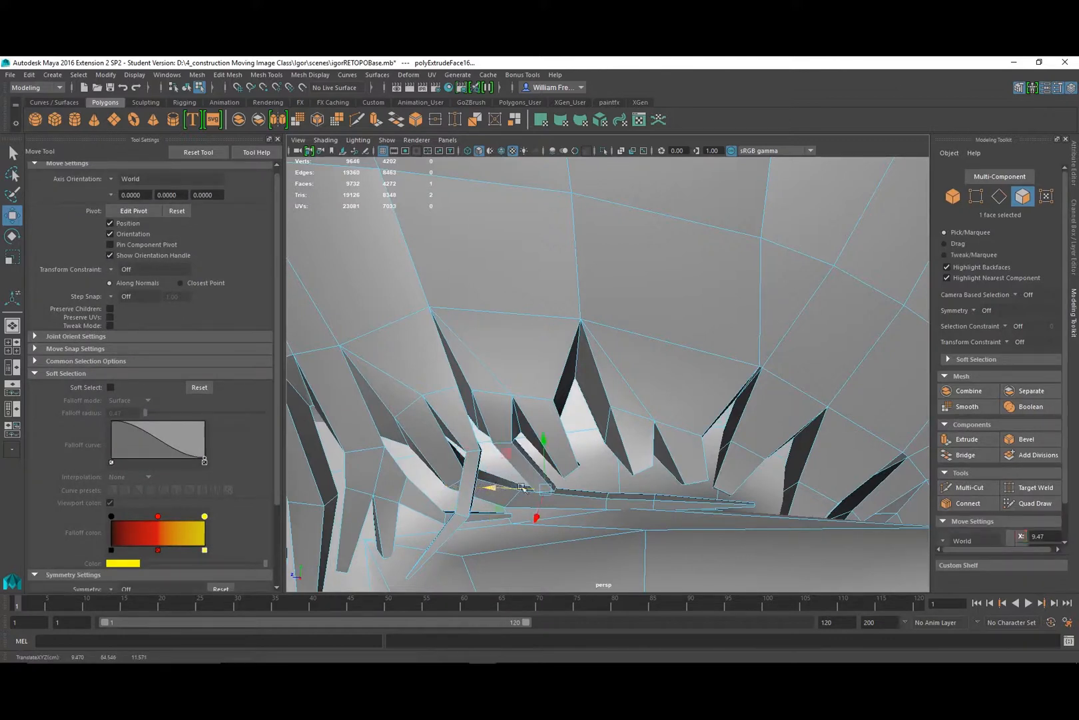
Rotate the newly extruded tip slightly and scale it down to taper the spike.
{"action": "key", "text": "e"}
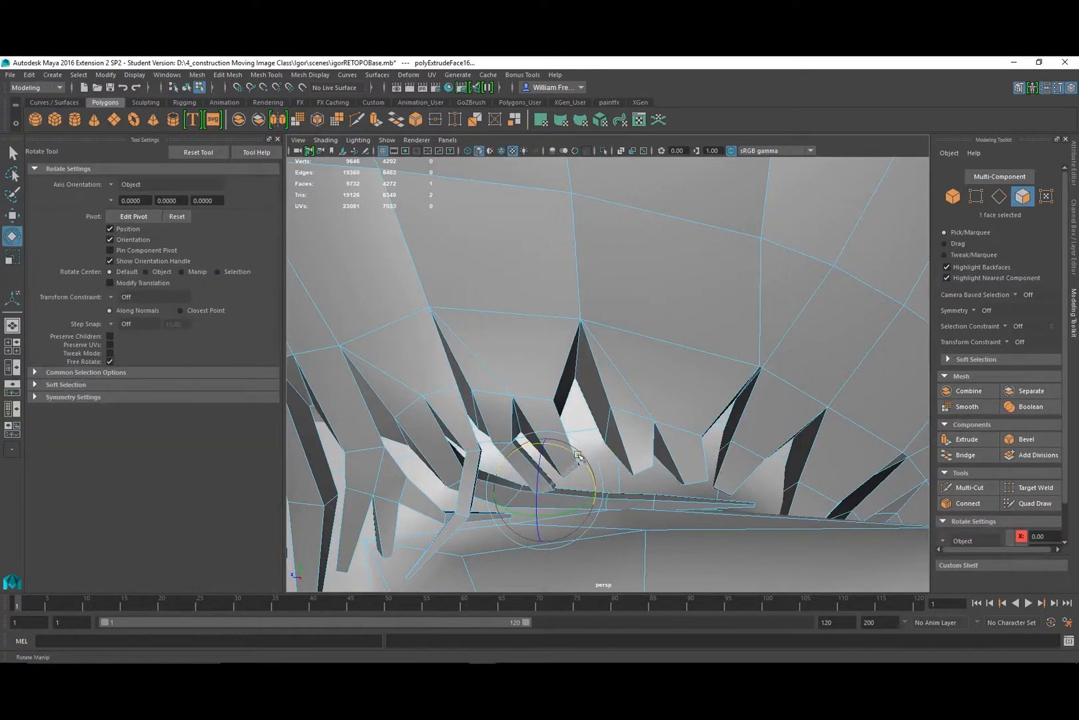
{"action": "left_click_drag", "start_coordinate": [542, 447], "coordinate": [537, 446]}
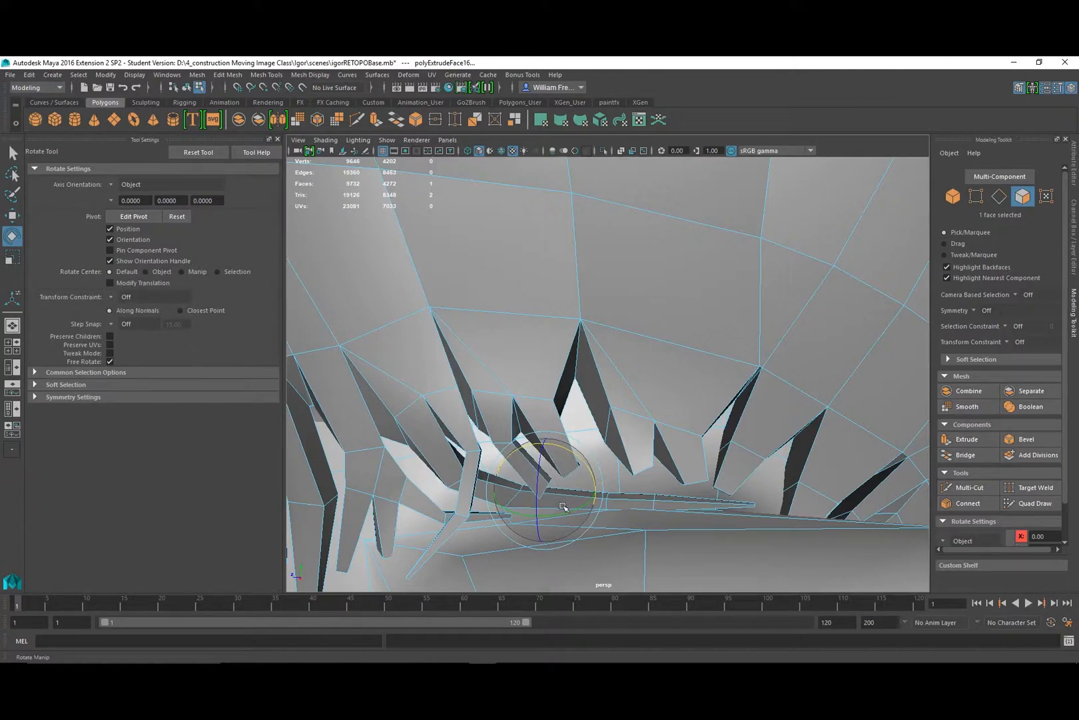
{"action": "key", "text": "r"}
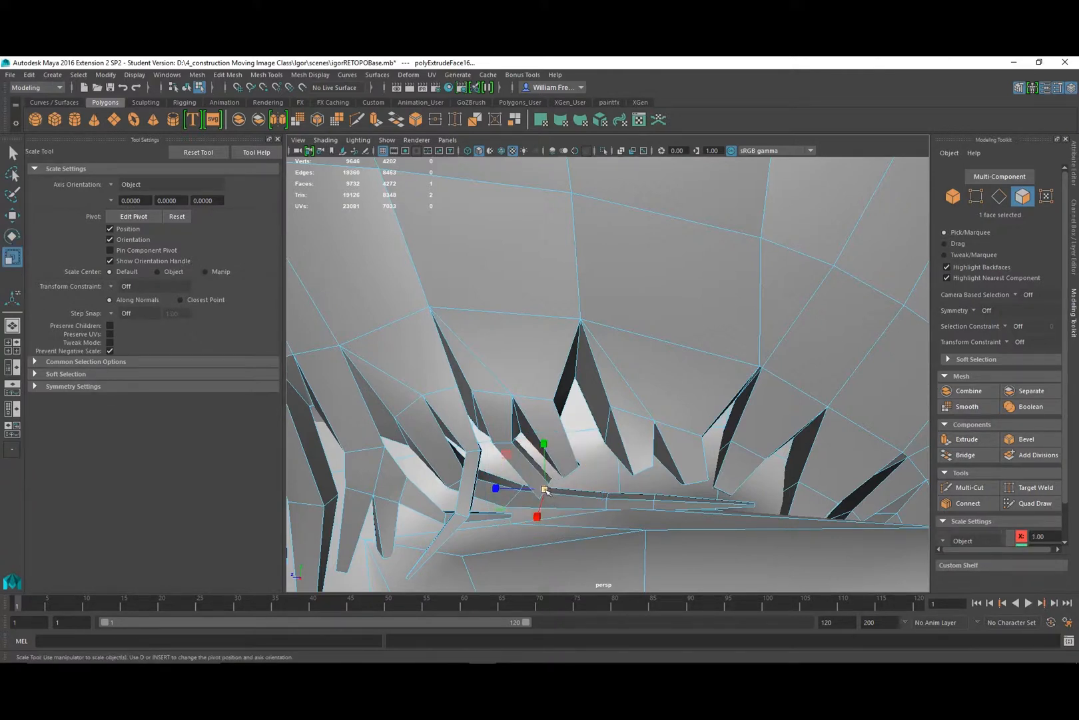
{"action": "left_click_drag", "start_coordinate": [545, 492], "coordinate": [425, 449]}
{"action": "key", "text": "w"}
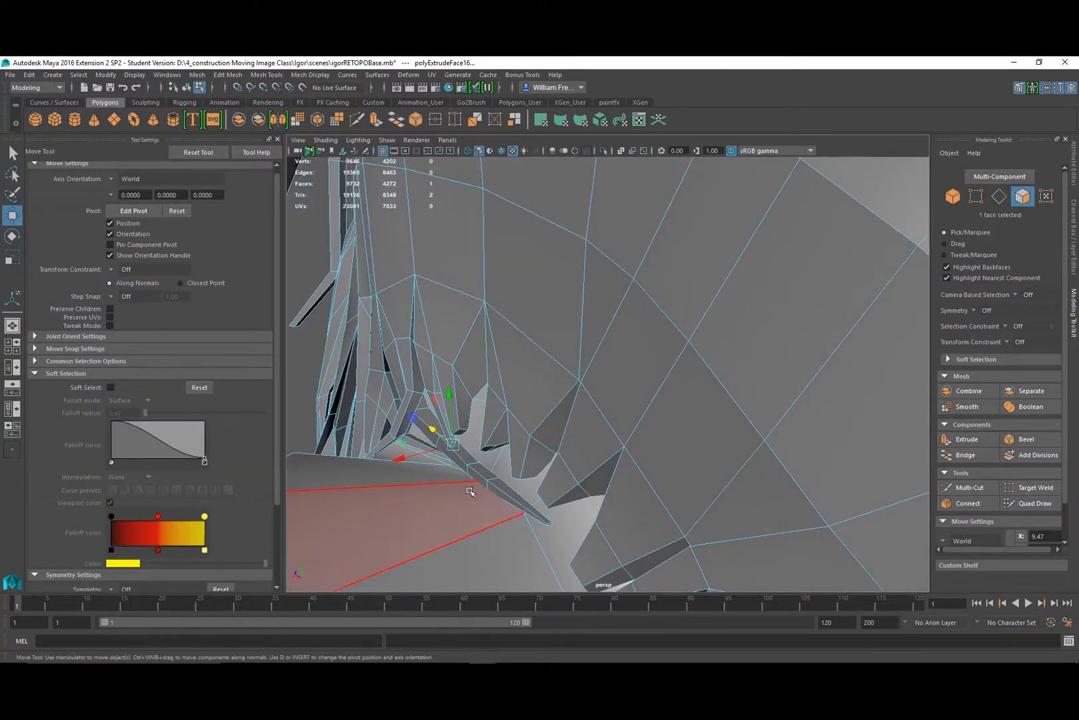
Extrude the tapered tip again with a Local Translate Z of about 0.82 and raise it close to the rim.
{"action": "key", "text": "ctrl+e"}
{"action": "left_click_drag", "start_coordinate": [468, 479], "coordinate": [585, 524]}
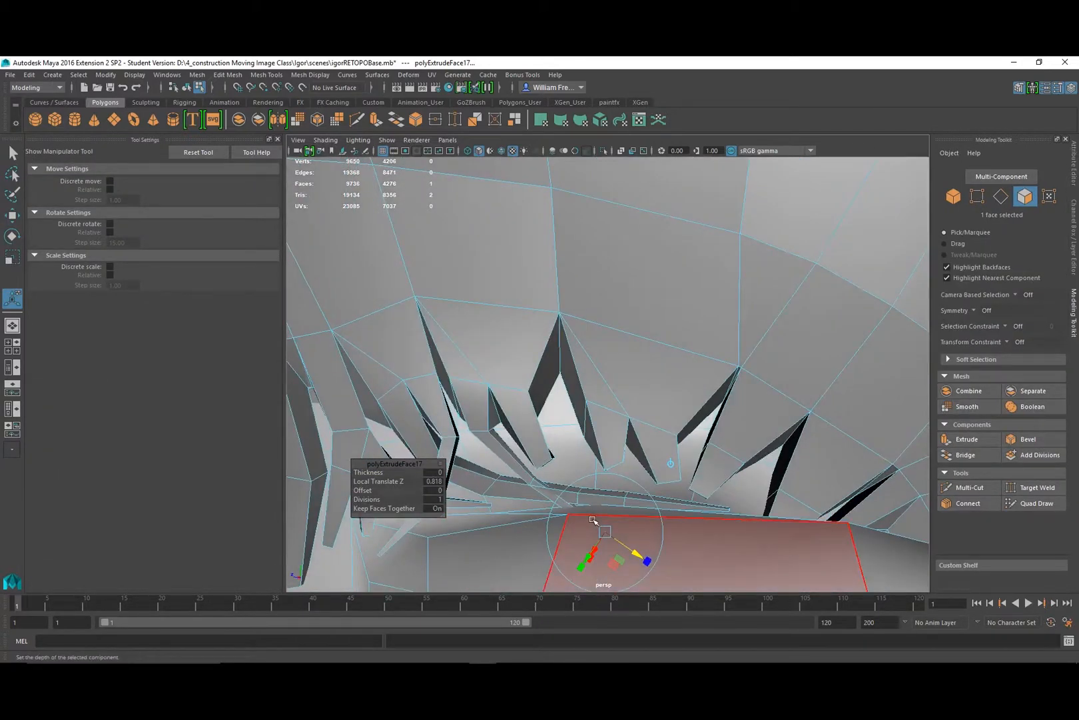
{"action": "key", "text": "w"}
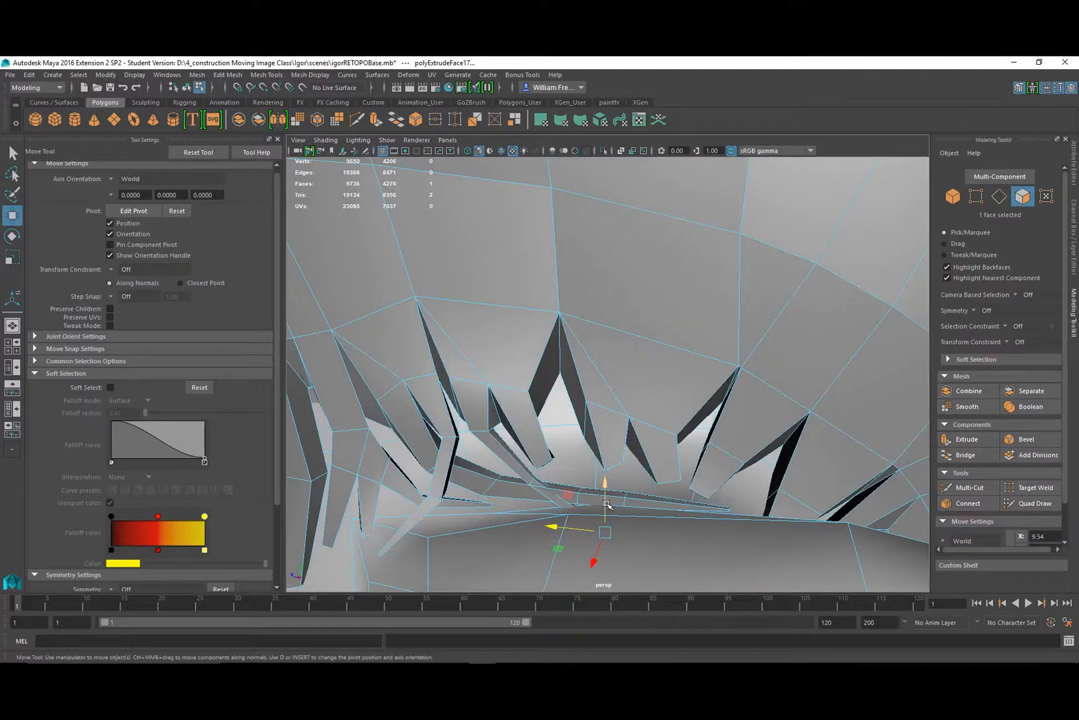
{"action": "left_click_drag", "start_coordinate": [608, 504], "coordinate": [608, 465]}
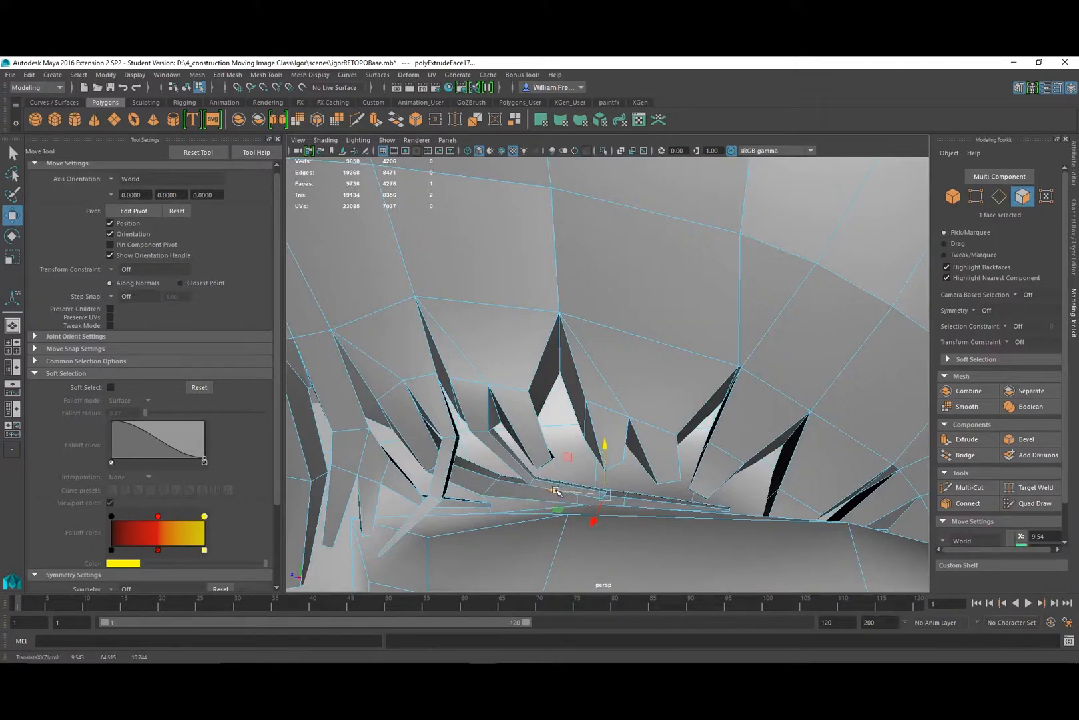
Extrude the end face of the next spike along the row, scale it down and move its tip along the rim.
{"action": "left_click_drag", "start_coordinate": [547, 490], "coordinate": [493, 439], "text": "alt"}
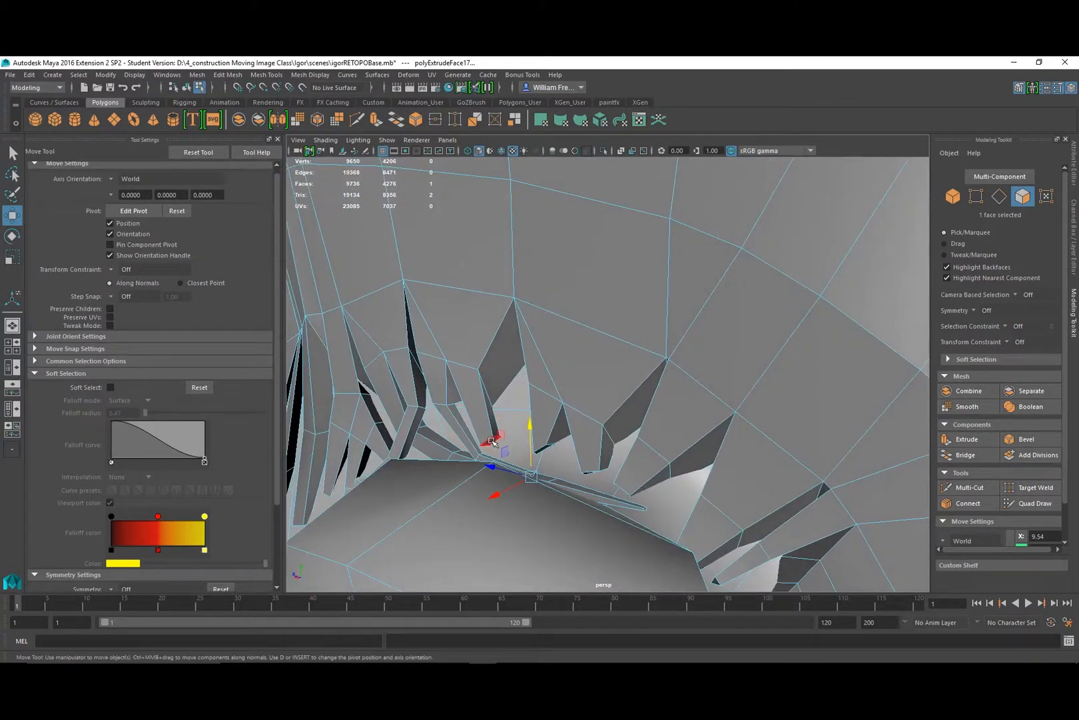
{"action": "left_click", "coordinate": [519, 468]}
{"action": "key", "text": "ctrl+e"}
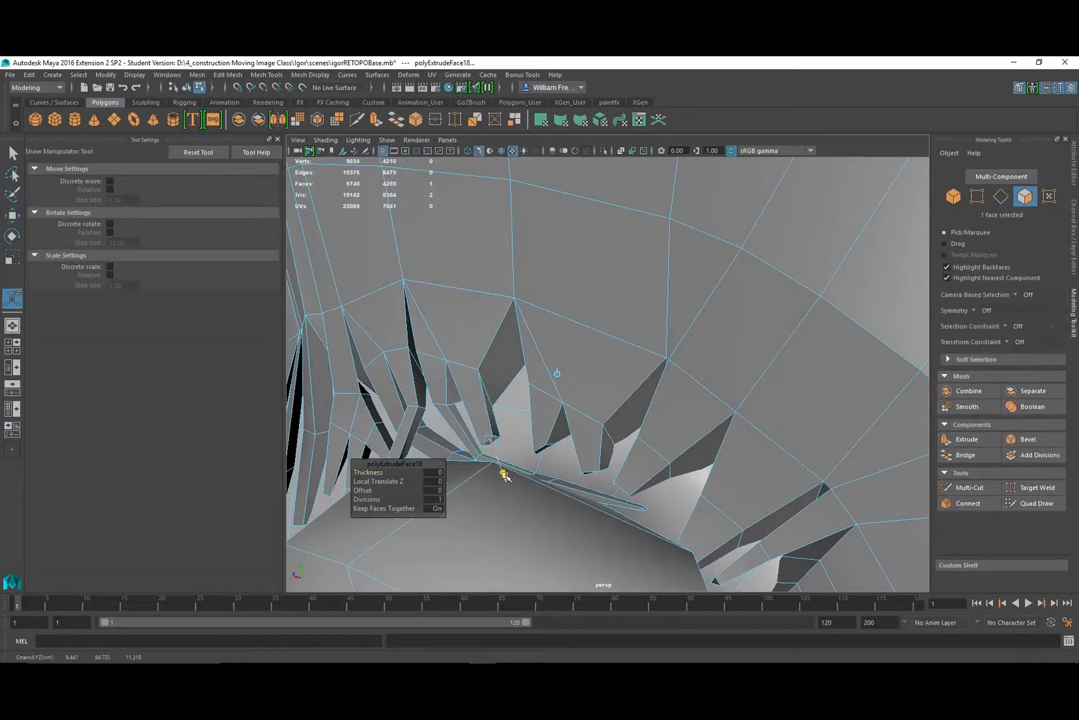
{"action": "middle_click_drag", "start_coordinate": [549, 520], "coordinate": [551, 525]}
{"action": "key", "text": "r"}
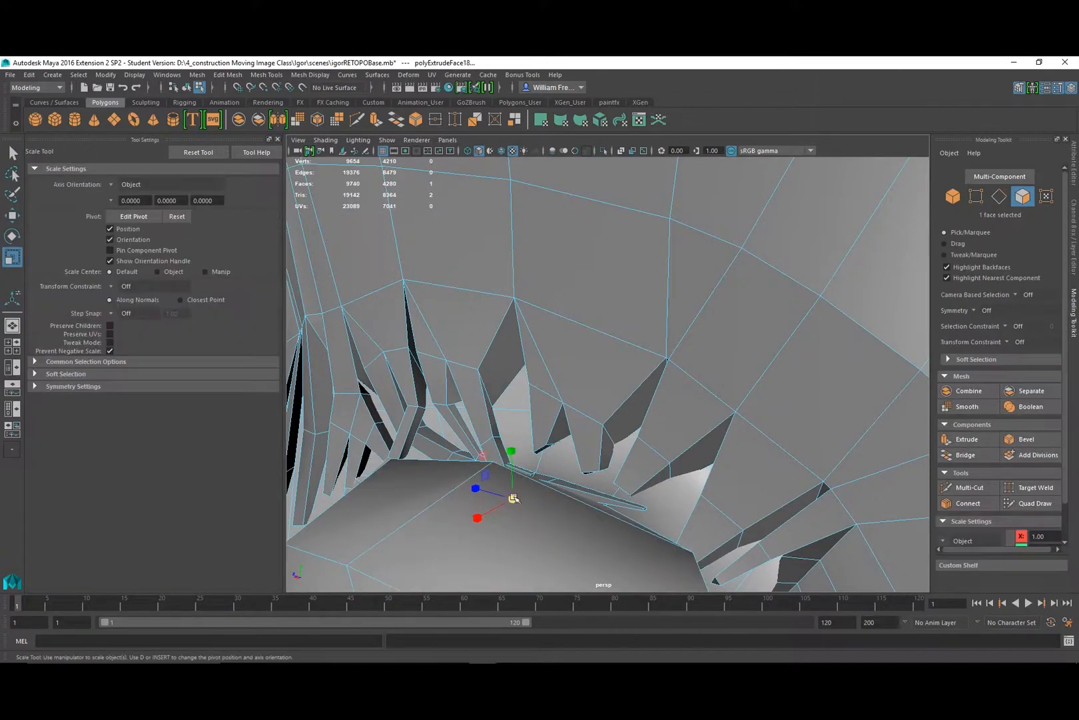
{"action": "left_click_drag", "start_coordinate": [526, 501], "coordinate": [506, 504]}
{"action": "key", "text": "w"}
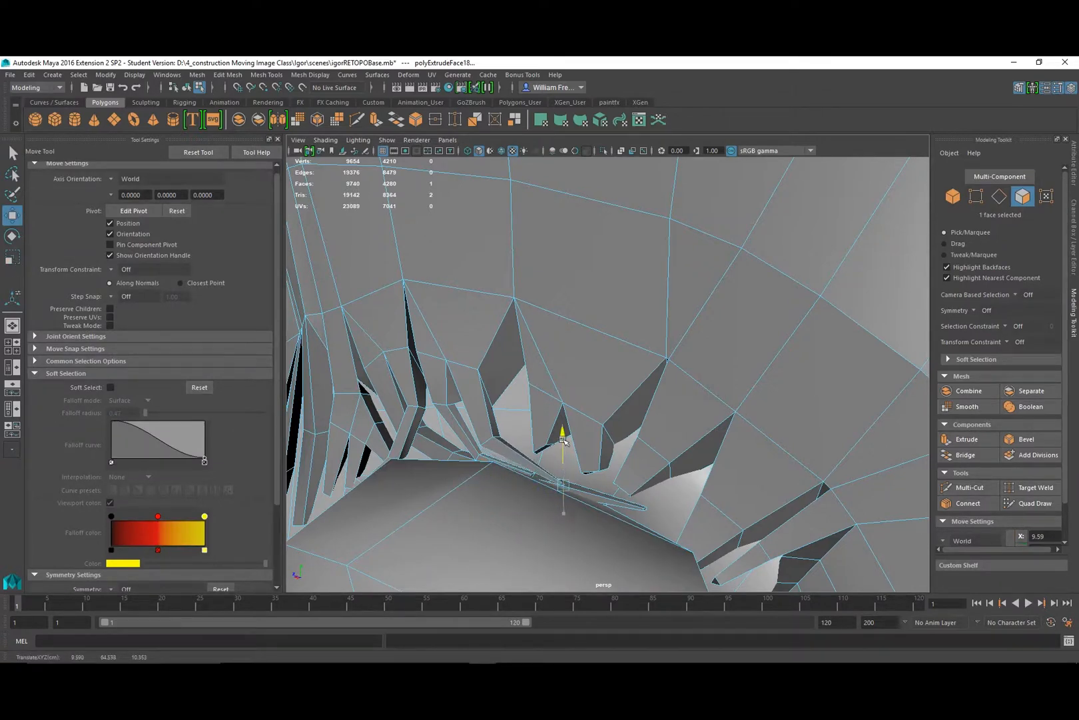
Extend the following short spike by extruding its end face, shrinking it and moving the tip outward.
{"action": "left_click_drag", "start_coordinate": [491, 455], "coordinate": [484, 417], "text": "alt"}
{"action": "right_click_drag", "start_coordinate": [485, 418], "coordinate": [549, 480], "text": "alt"}
{"action": "left_click_drag", "start_coordinate": [547, 482], "coordinate": [541, 532], "text": "alt"}
{"action": "left_click", "coordinate": [506, 436]}
{"action": "key", "text": "ctrl+e"}
{"action": "key", "text": "r"}
{"action": "key", "text": "w"}
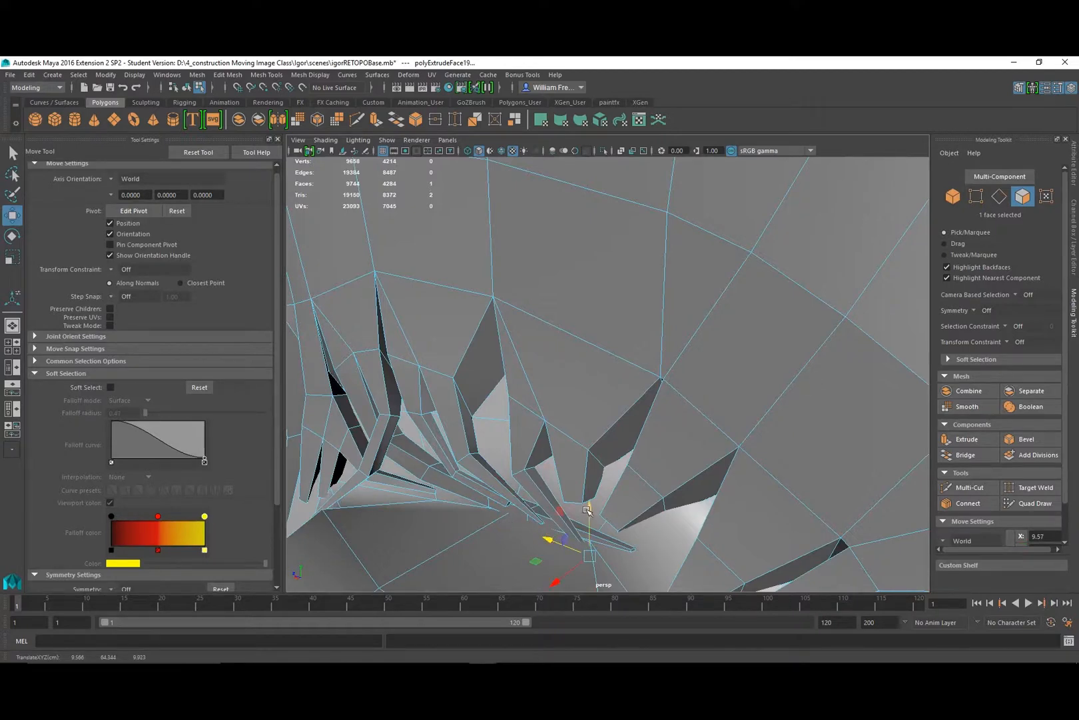
Select the end face of the next unextended spike, extrude it and move the new tip along the rim.
{"action": "left_click_drag", "start_coordinate": [588, 497], "coordinate": [517, 482], "text": "alt"}
{"action": "left_click_drag", "start_coordinate": [378, 453], "coordinate": [530, 505]}
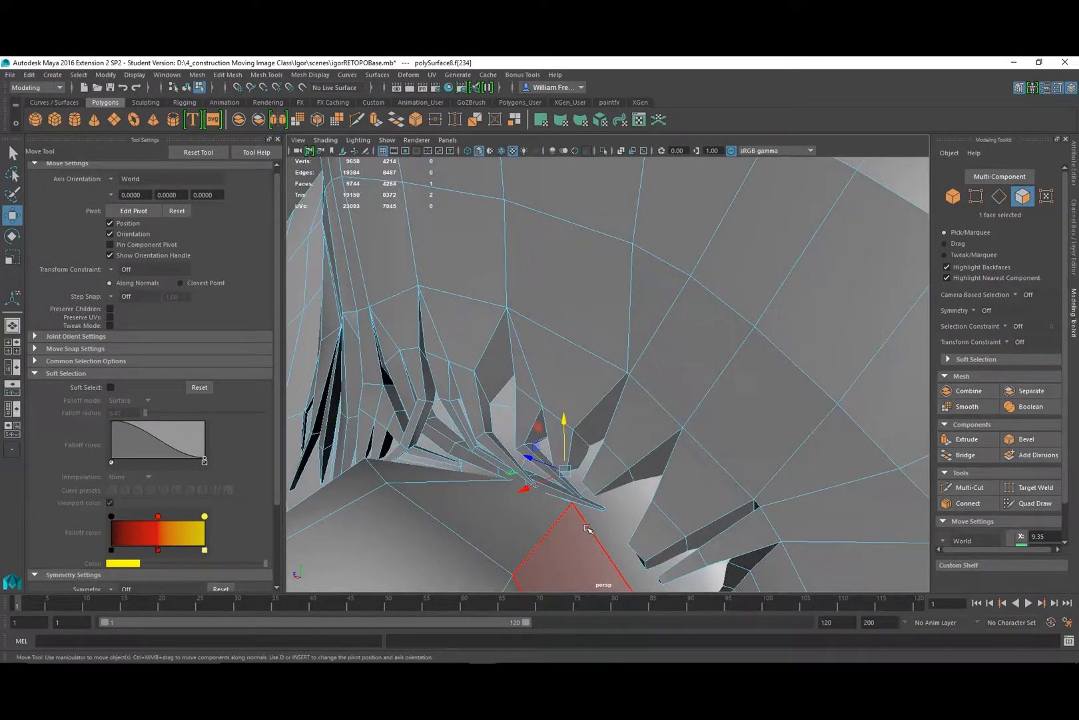
{"action": "key", "text": "ctrl+e"}
{"action": "left_click_drag", "start_coordinate": [571, 508], "coordinate": [483, 556]}
{"action": "key", "text": "r"}
{"action": "key", "text": "w"}
{"action": "left_click_drag", "start_coordinate": [482, 556], "coordinate": [517, 508], "text": "alt"}
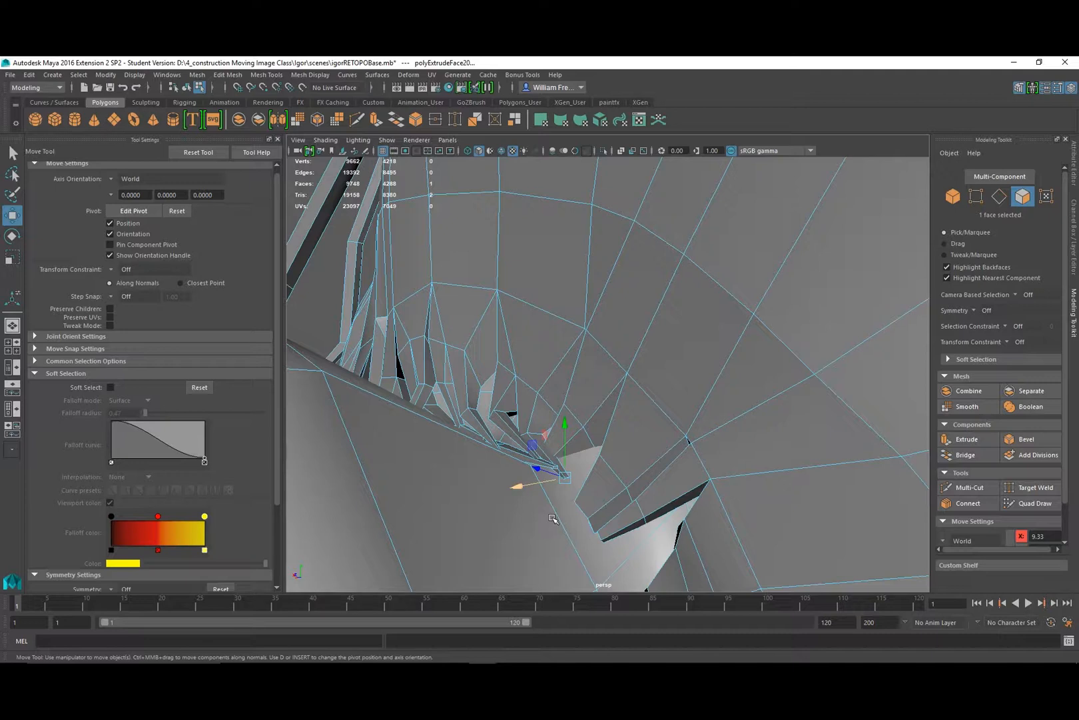
Scale down the spike's tip and extrude it again with a Local Translate Z of about 0.71.
{"action": "key", "text": "r"}
{"action": "mouse_move", "coordinate": [563, 477]}
{"action": "left_mouse_down"}
{"action": "mouse_move", "coordinate": [568, 559]}
{"action": "mouse_move", "coordinate": [591, 572]}
{"action": "mouse_move", "coordinate": [534, 470]}
{"action": "mouse_move", "coordinate": [599, 511]}
{"action": "mouse_move", "coordinate": [565, 487]}
{"action": "left_mouse_up"}
{"action": "key", "text": "ctrl+e"}
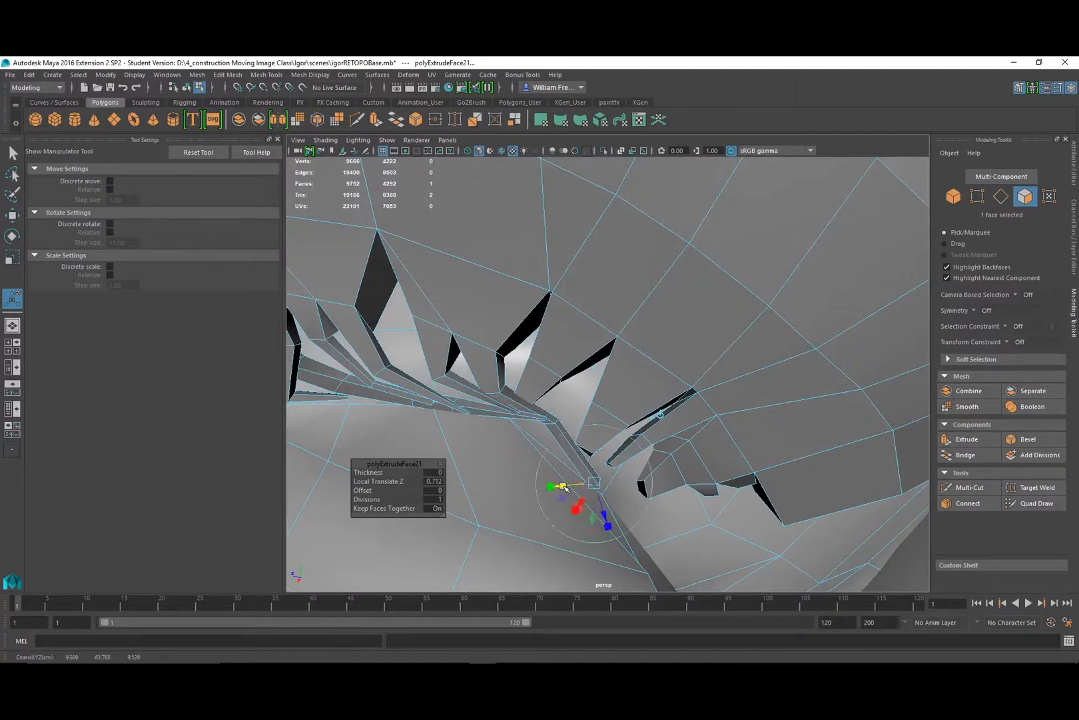
Select the four end vertices of the newly extruded spike in wireframe view, lower them and rotate them to redirect the tip.
{"action": "left_click_drag", "start_coordinate": [533, 381], "coordinate": [515, 366], "text": "alt"}
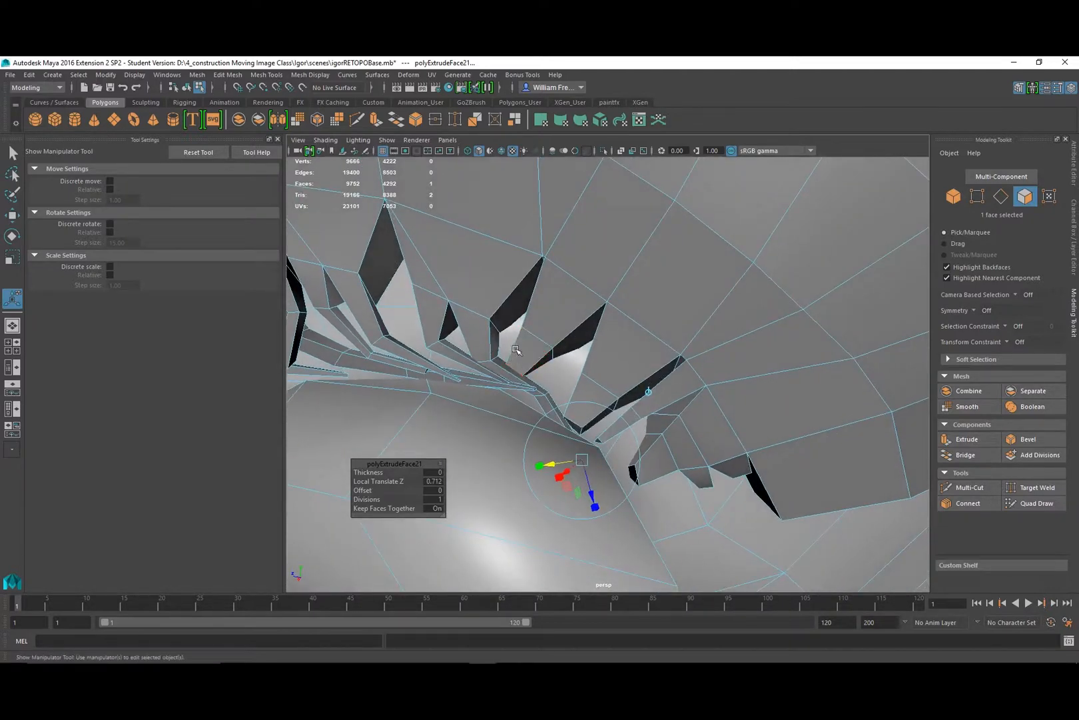
{"action": "right_click_drag", "start_coordinate": [517, 352], "coordinate": [584, 455]}
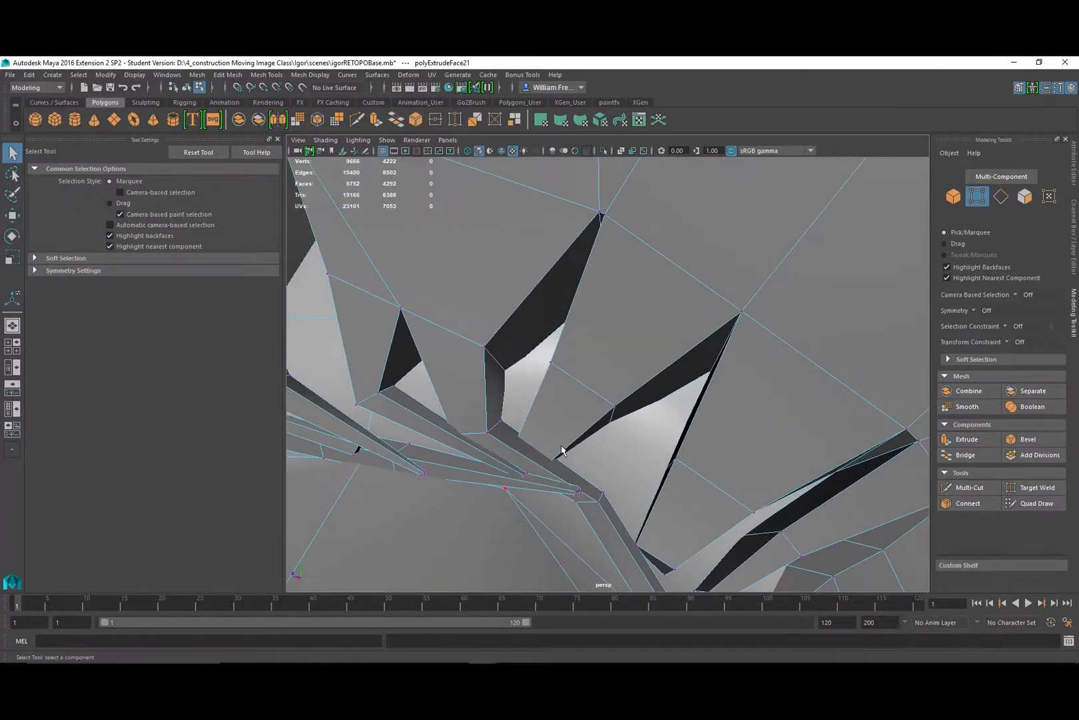
{"action": "key", "text": "4"}
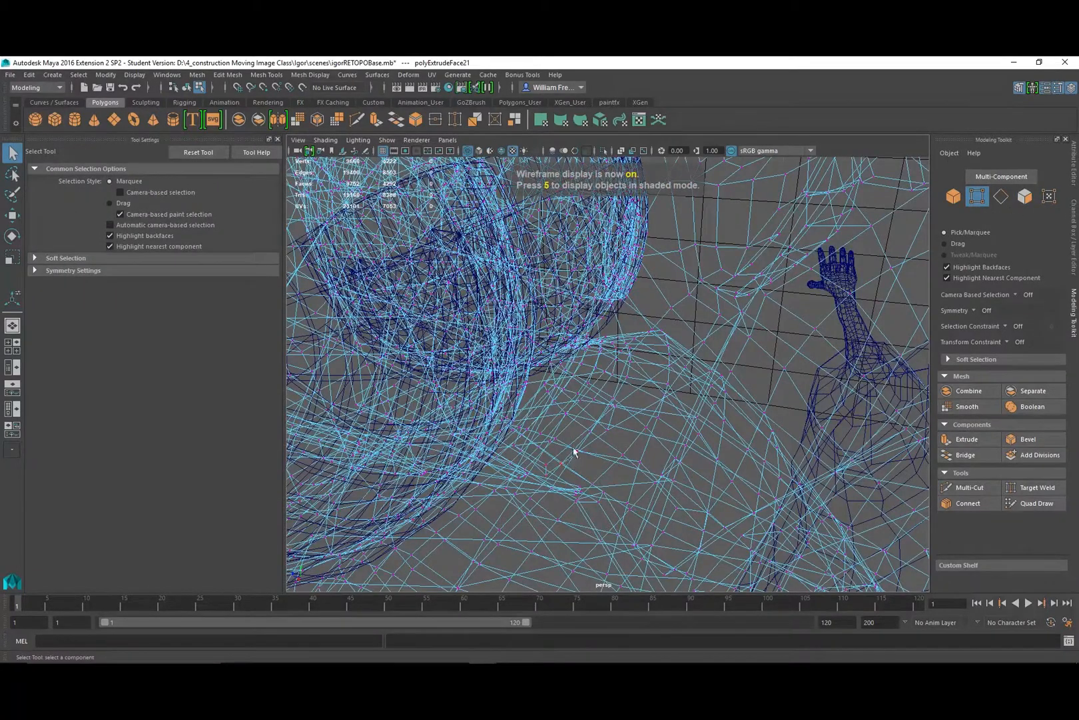
{"action": "left_click_drag", "start_coordinate": [573, 451], "coordinate": [716, 459], "text": "alt"}
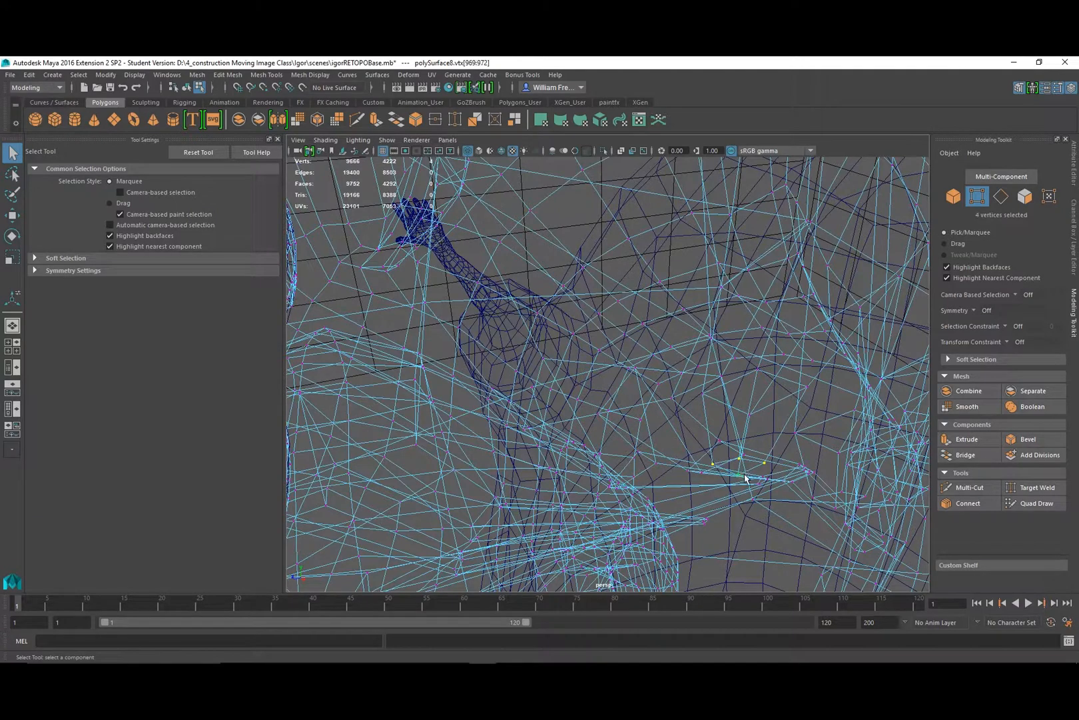
{"action": "mouse_move", "coordinate": [771, 481]}
{"action": "left_mouse_down", "text": "alt"}
{"action": "mouse_move", "coordinate": [650, 482]}
{"action": "mouse_move", "coordinate": [654, 495]}
{"action": "left_mouse_up", "text": "alt"}
{"action": "key", "text": "5"}
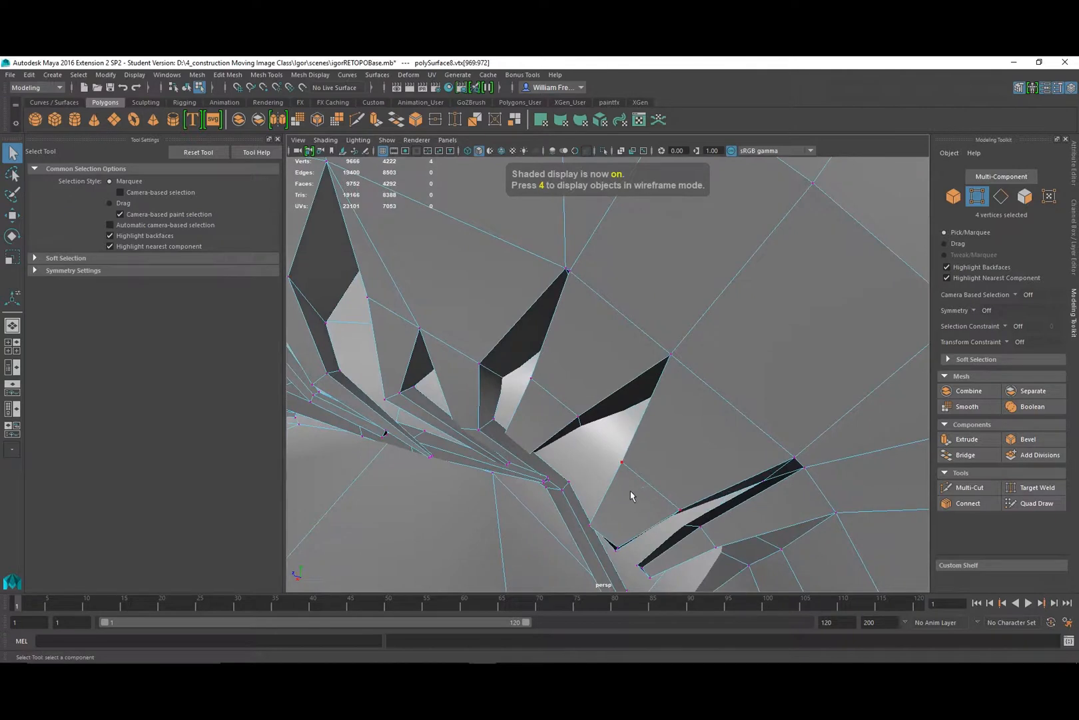
{"action": "key", "text": "w"}
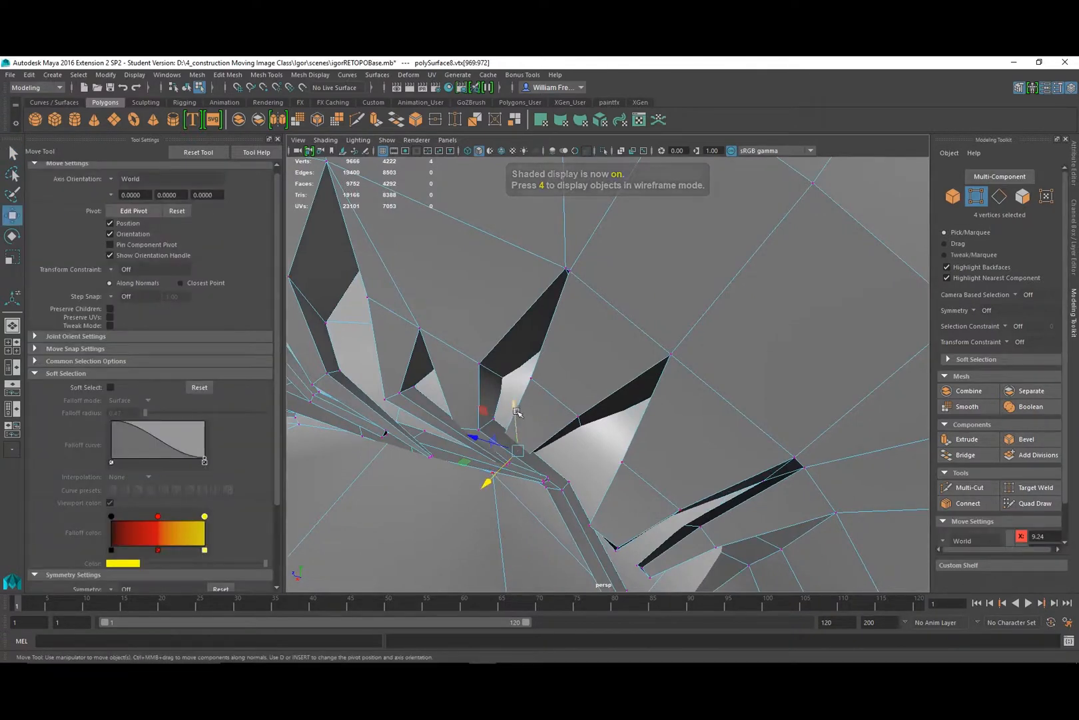
{"action": "mouse_move", "coordinate": [517, 411]}
{"action": "left_mouse_down"}
{"action": "mouse_move", "coordinate": [517, 393]}
{"action": "mouse_move", "coordinate": [494, 434]}
{"action": "mouse_move", "coordinate": [507, 444]}
{"action": "left_mouse_up"}
{"action": "key", "text": "e"}
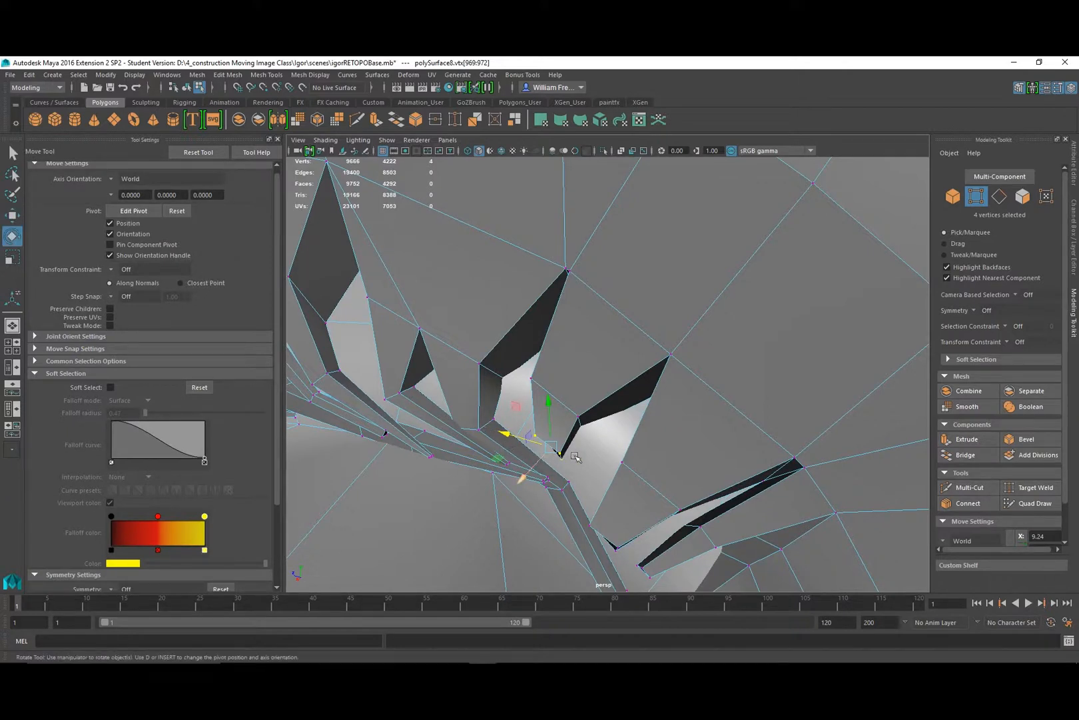
{"action": "left_click_drag", "start_coordinate": [591, 472], "coordinate": [550, 395]}
Select the end face of the first spike beyond the gap, rotate it and move it to straighten the spike.
{"action": "left_click_drag", "start_coordinate": [637, 476], "coordinate": [617, 422], "text": "alt"}
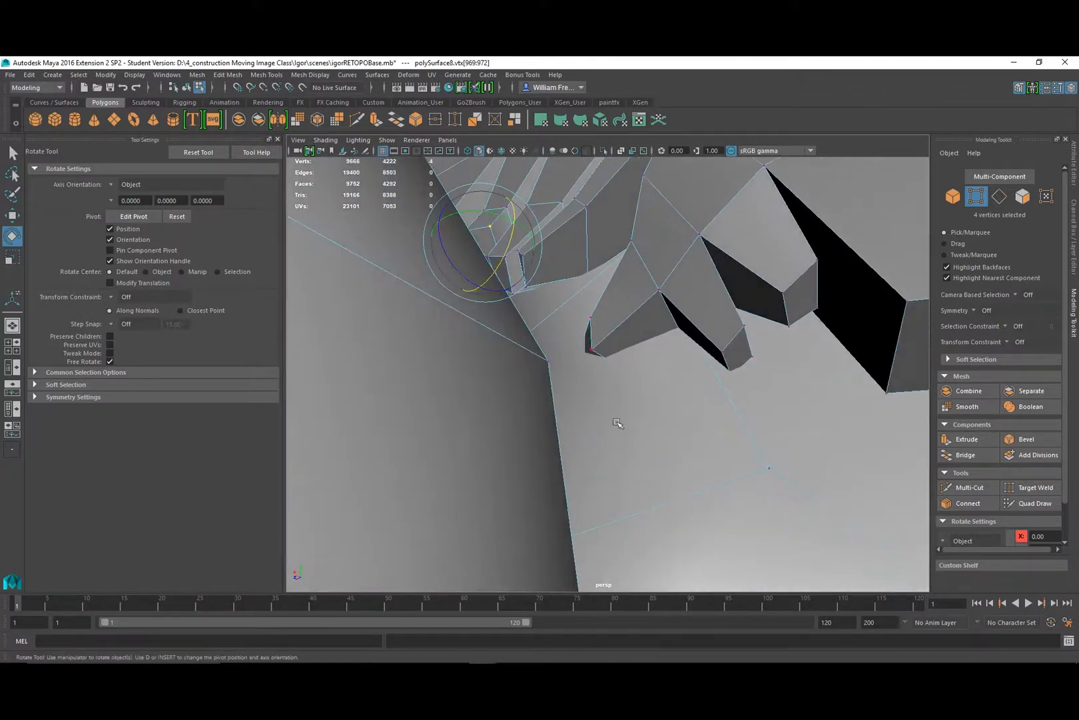
{"action": "right_click", "coordinate": [594, 343]}
{"action": "left_click", "coordinate": [595, 365]}
{"action": "left_click", "coordinate": [589, 339]}
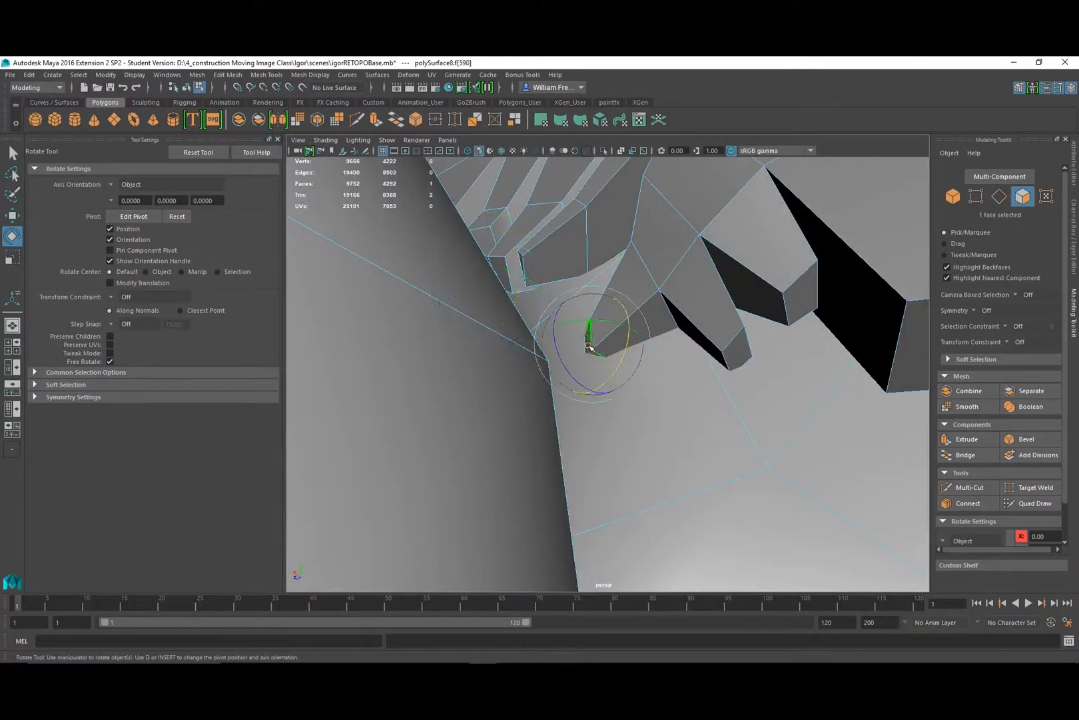
{"action": "left_click_drag", "start_coordinate": [605, 380], "coordinate": [639, 332]}
{"action": "key", "text": "w"}
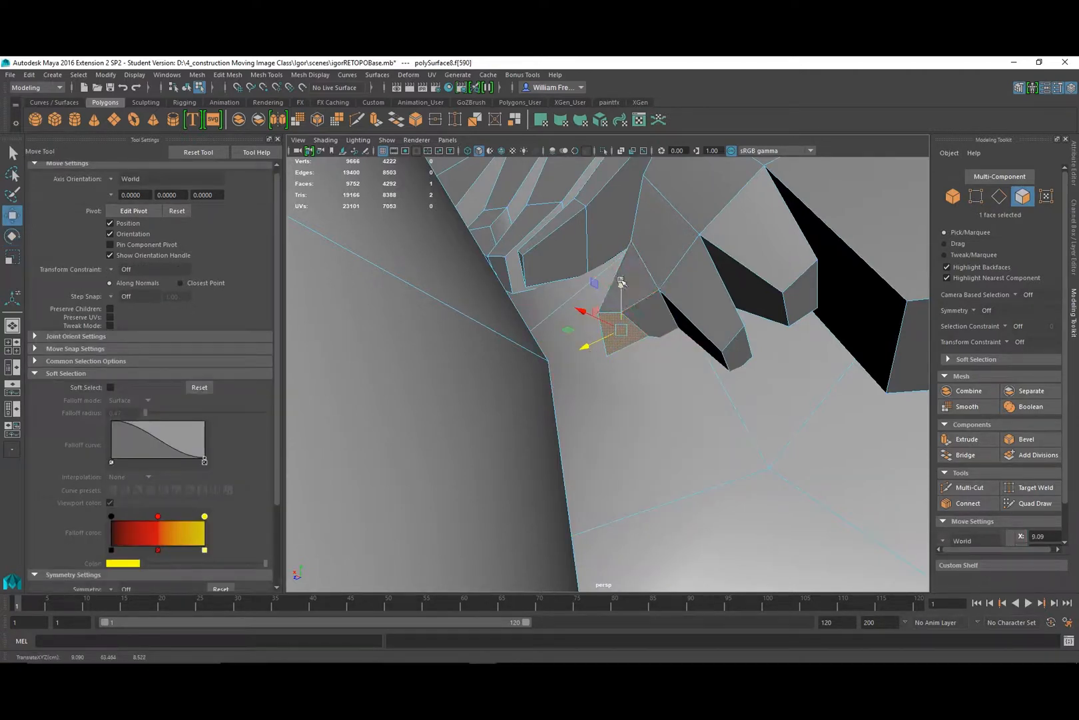
{"action": "left_click_drag", "start_coordinate": [621, 282], "coordinate": [517, 351]}
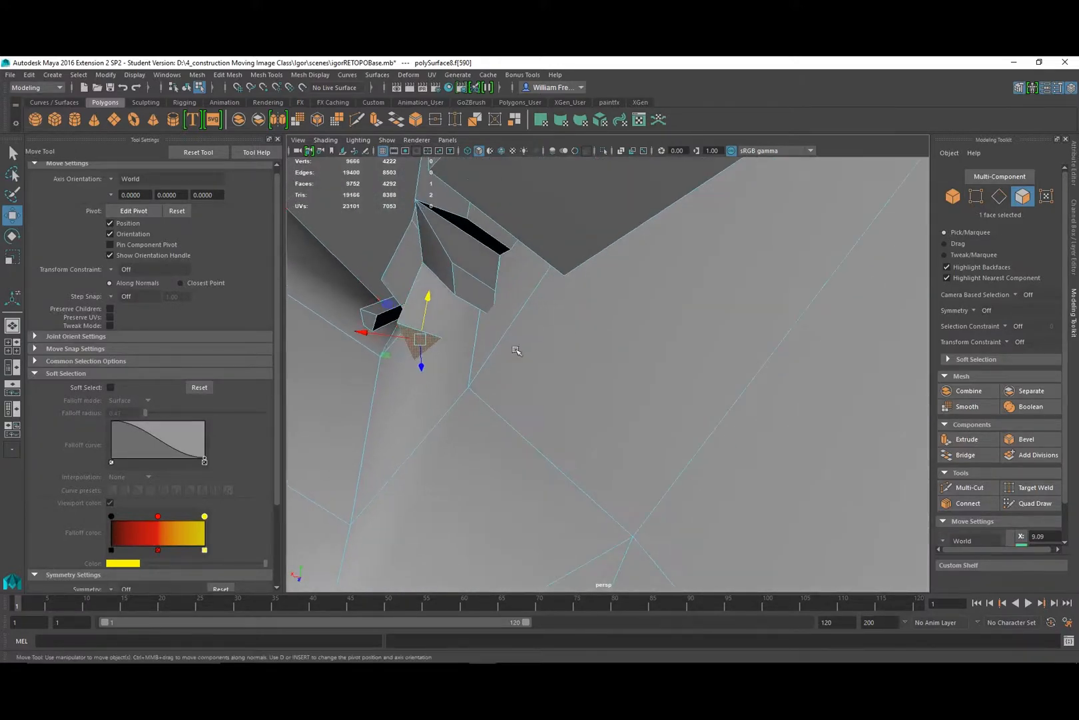
{"action": "left_click_drag", "start_coordinate": [365, 332], "coordinate": [460, 361]}
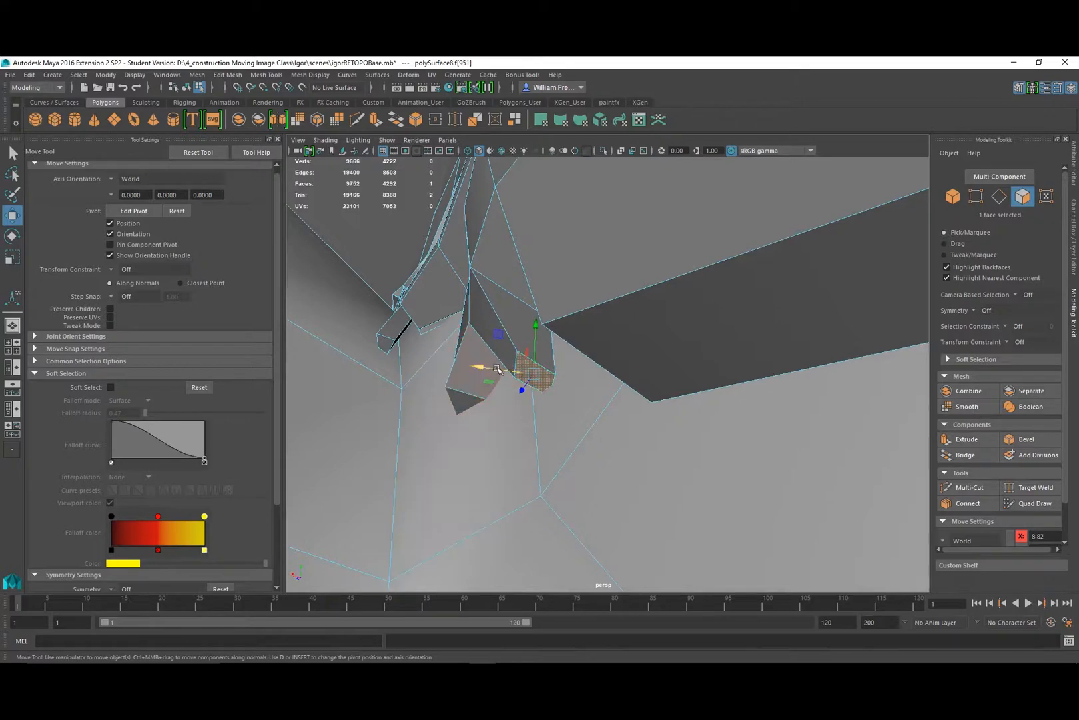
Shift the end faces of the next two short spikes sideways to adjust their direction and spacing.
{"action": "left_click_drag", "start_coordinate": [504, 377], "coordinate": [533, 373], "text": "alt"}
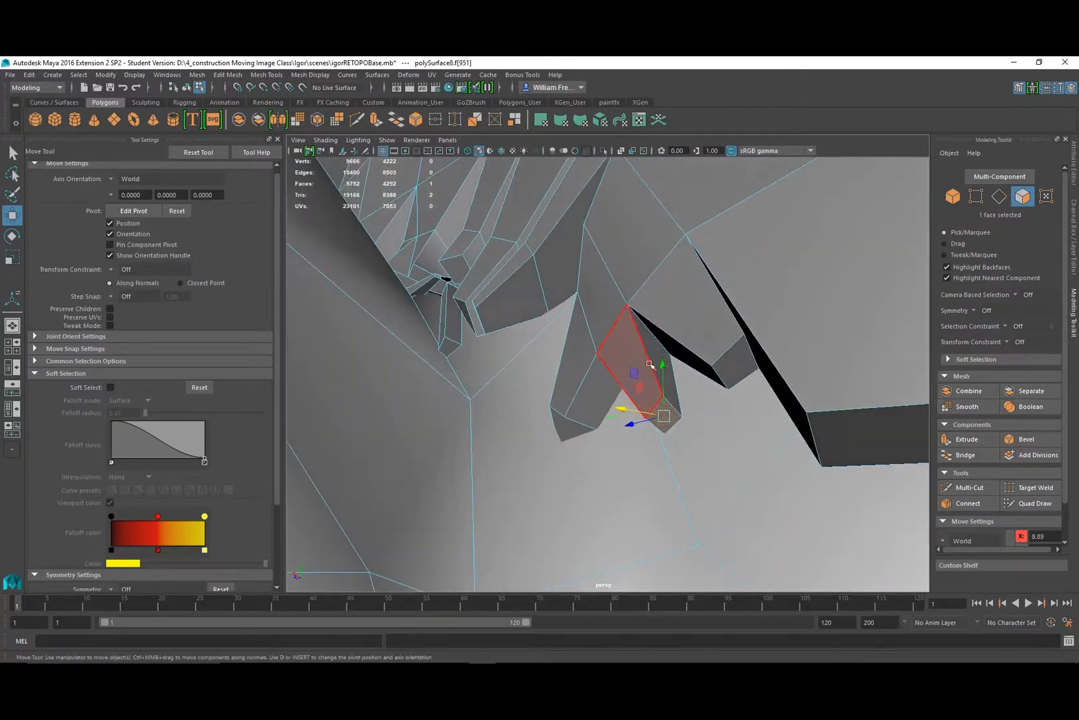
{"action": "left_click", "coordinate": [733, 363]}
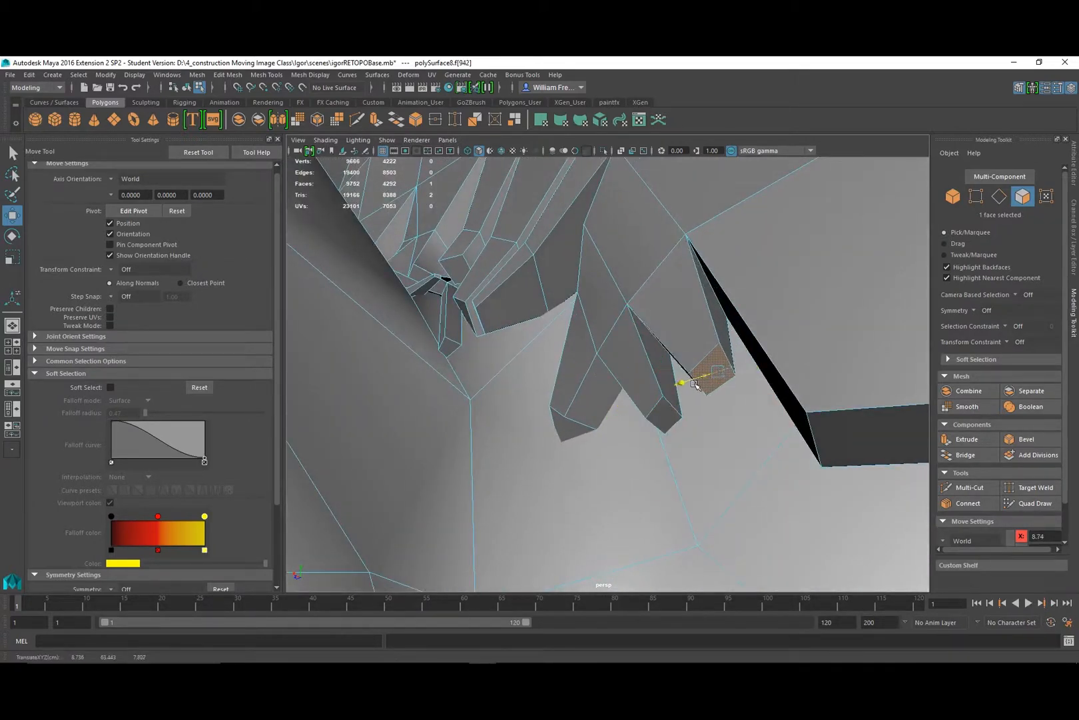
{"action": "left_click_drag", "start_coordinate": [693, 387], "coordinate": [634, 406], "text": "alt"}
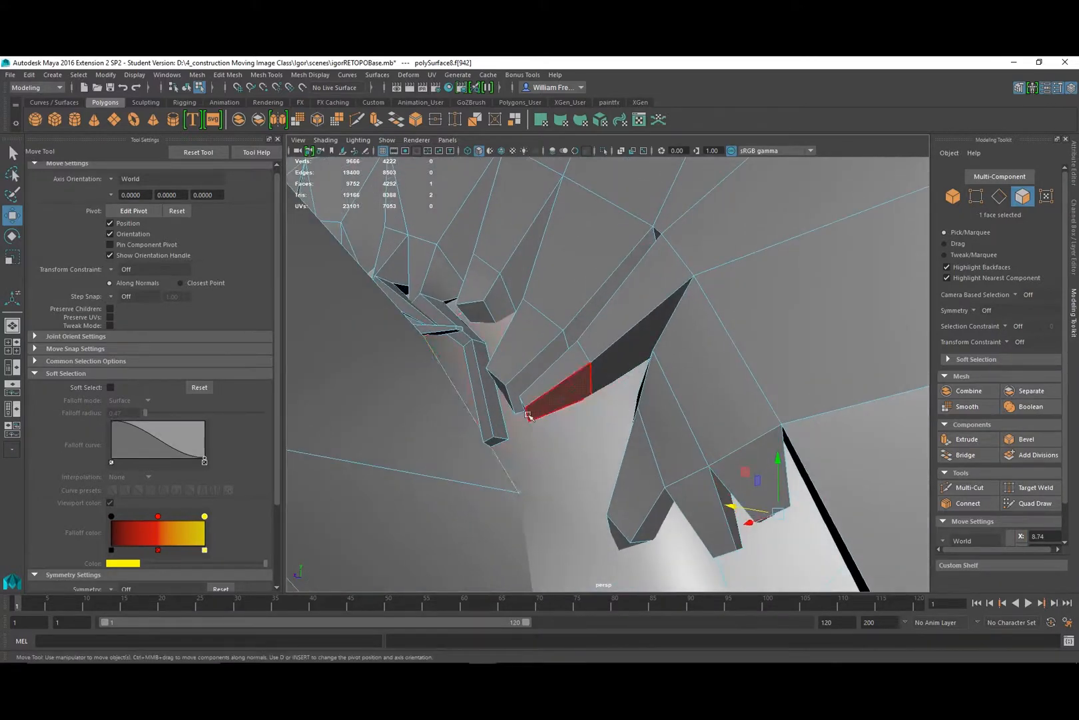
Select the end face of the dark-sided spike just before the gap and reposition it away from the neighbouring spikes.
{"action": "left_click_drag", "start_coordinate": [523, 417], "coordinate": [553, 418], "text": "alt"}
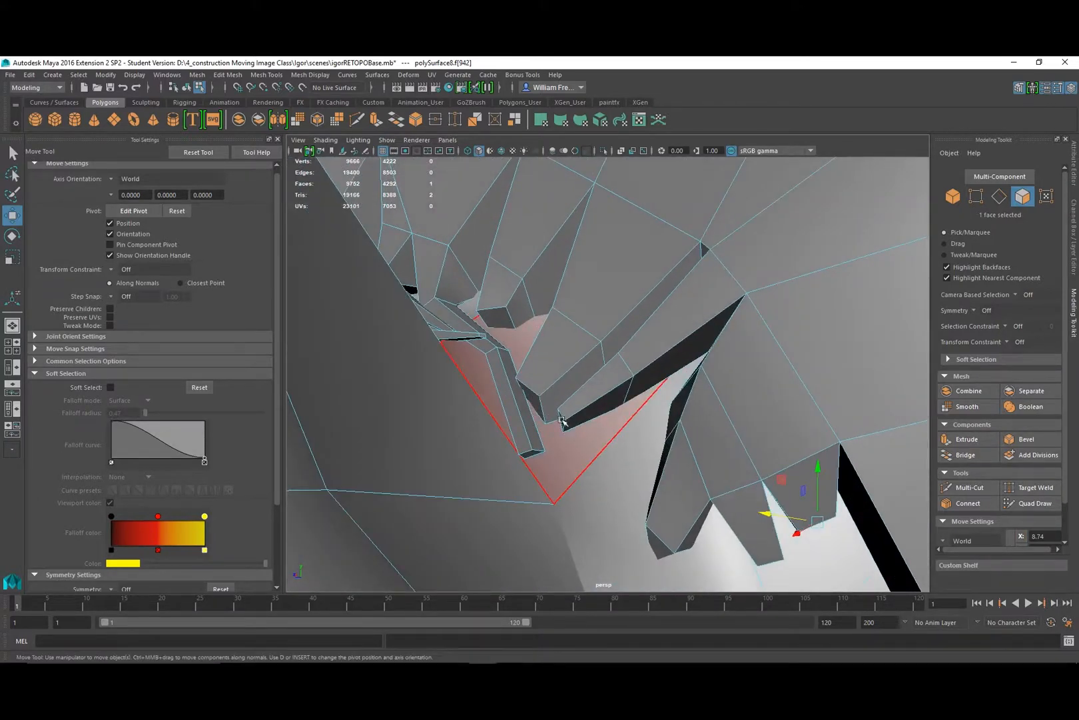
{"action": "left_click", "coordinate": [563, 421]}
{"action": "left_click_drag", "start_coordinate": [563, 423], "coordinate": [507, 460], "text": "alt"}
{"action": "left_click_drag", "start_coordinate": [413, 356], "coordinate": [488, 336]}
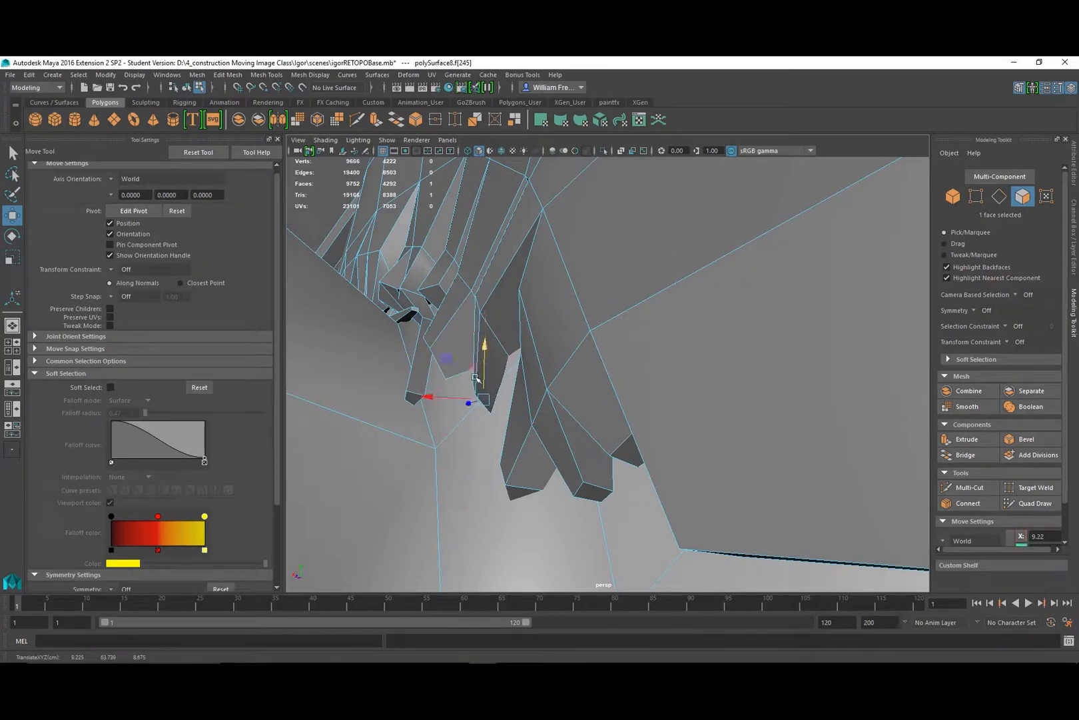
{"action": "key", "text": "e"}
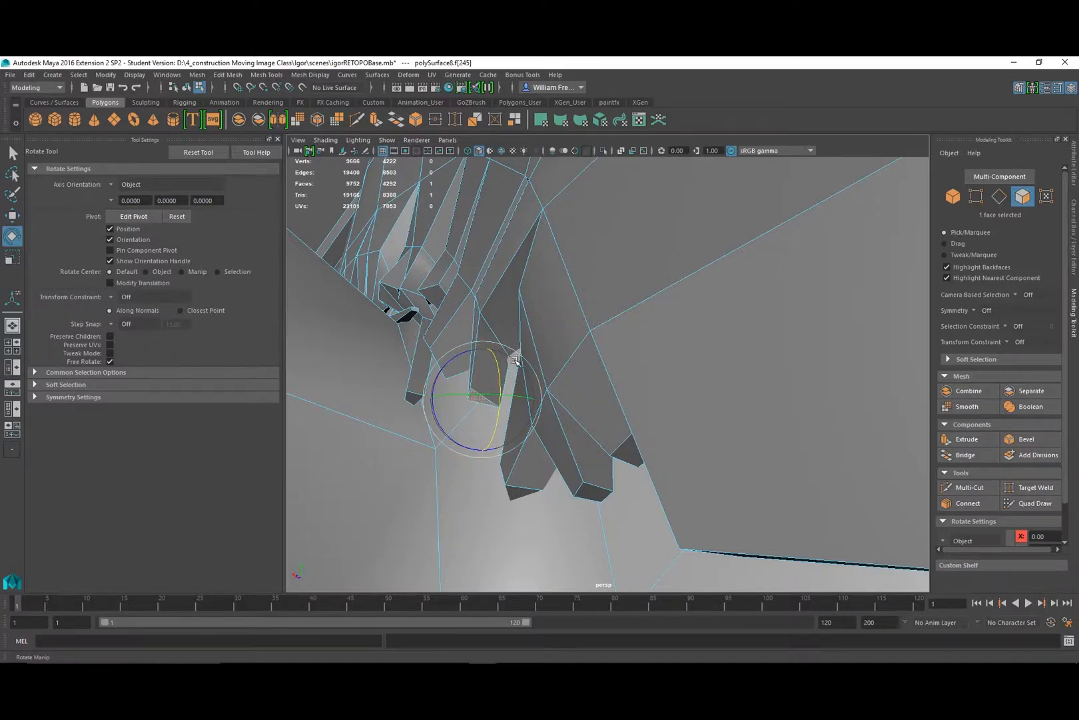
{"action": "key", "text": "w"}
{"action": "left_click", "coordinate": [465, 443]}
Select three edges around the middle of that same spike, then move and rotate them to reshape its bend.
{"action": "left_click_drag", "start_coordinate": [465, 444], "coordinate": [506, 438], "text": "alt"}
{"action": "right_click_drag", "start_coordinate": [557, 425], "coordinate": [560, 313]}
{"action": "left_click", "coordinate": [563, 415]}
{"action": "left_click_drag", "start_coordinate": [558, 414], "coordinate": [588, 415]}
{"action": "key", "text": "e"}
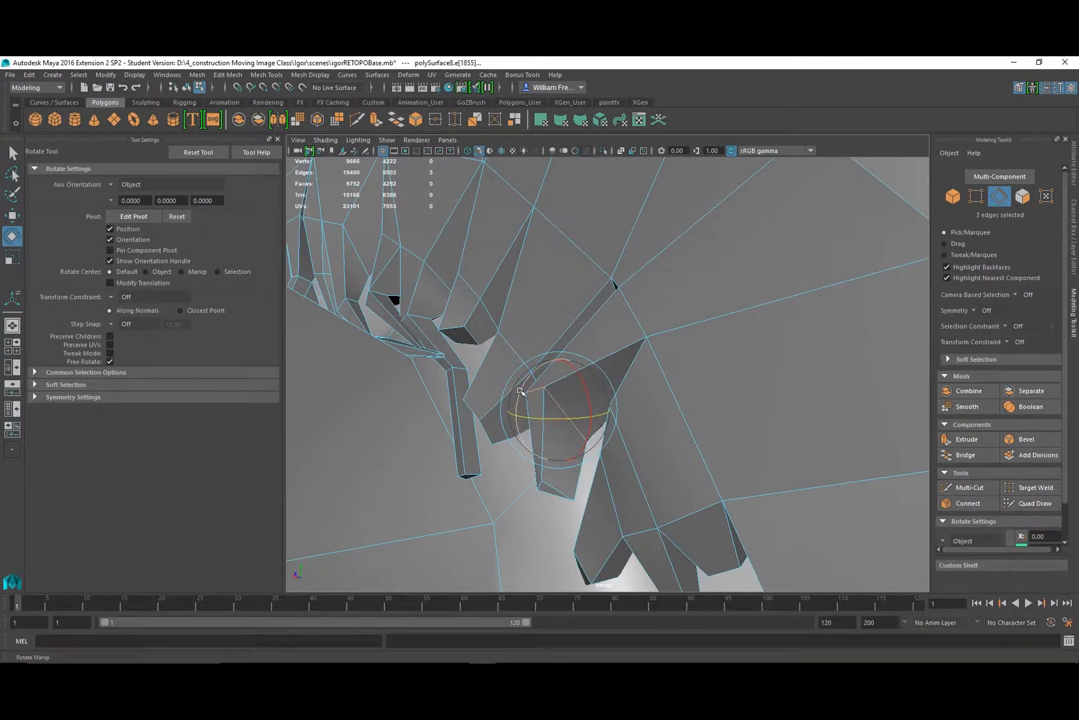
{"action": "left_click_drag", "start_coordinate": [521, 391], "coordinate": [520, 414]}
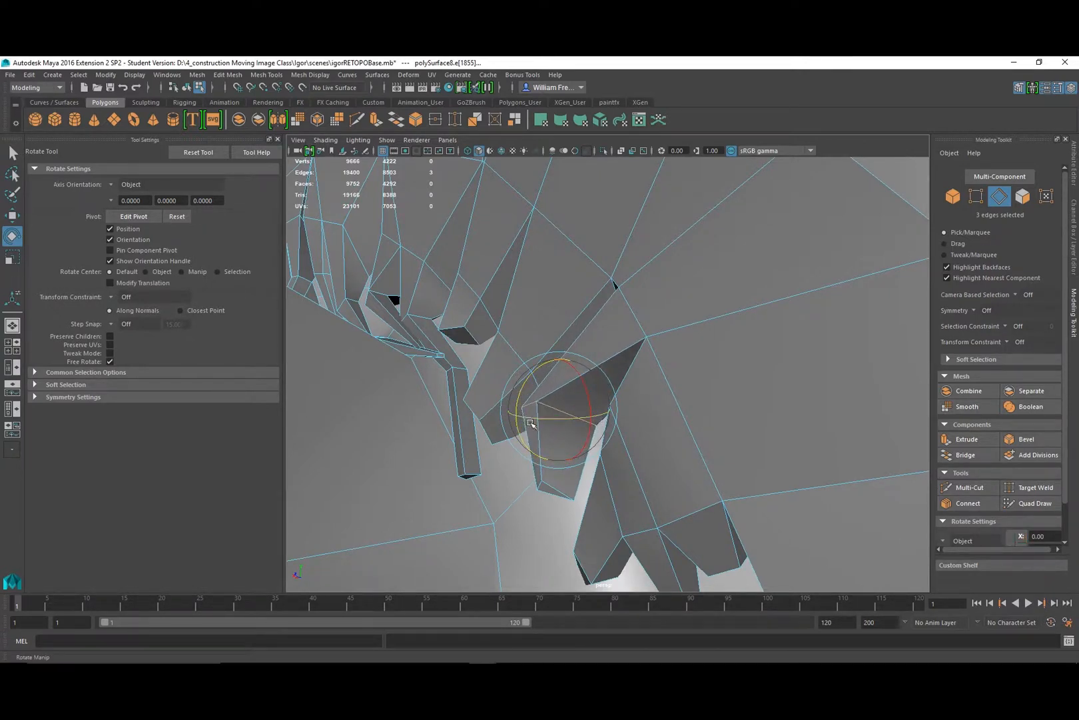
{"action": "key", "text": "w"}
{"action": "left_click_drag", "start_coordinate": [517, 420], "coordinate": [650, 464]}
Lower the three middle edges of the spike, widen them by scaling along one axis and adjust their rotation.
{"action": "left_click_drag", "start_coordinate": [738, 465], "coordinate": [599, 436], "text": "alt"}
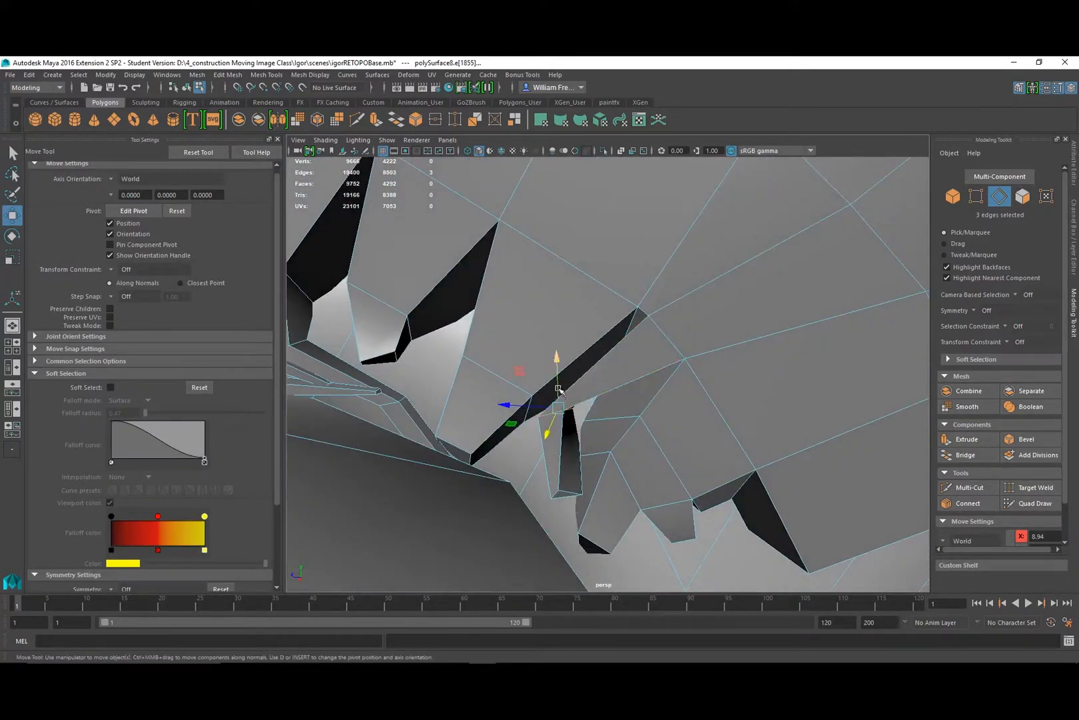
{"action": "left_click_drag", "start_coordinate": [558, 363], "coordinate": [574, 385]}
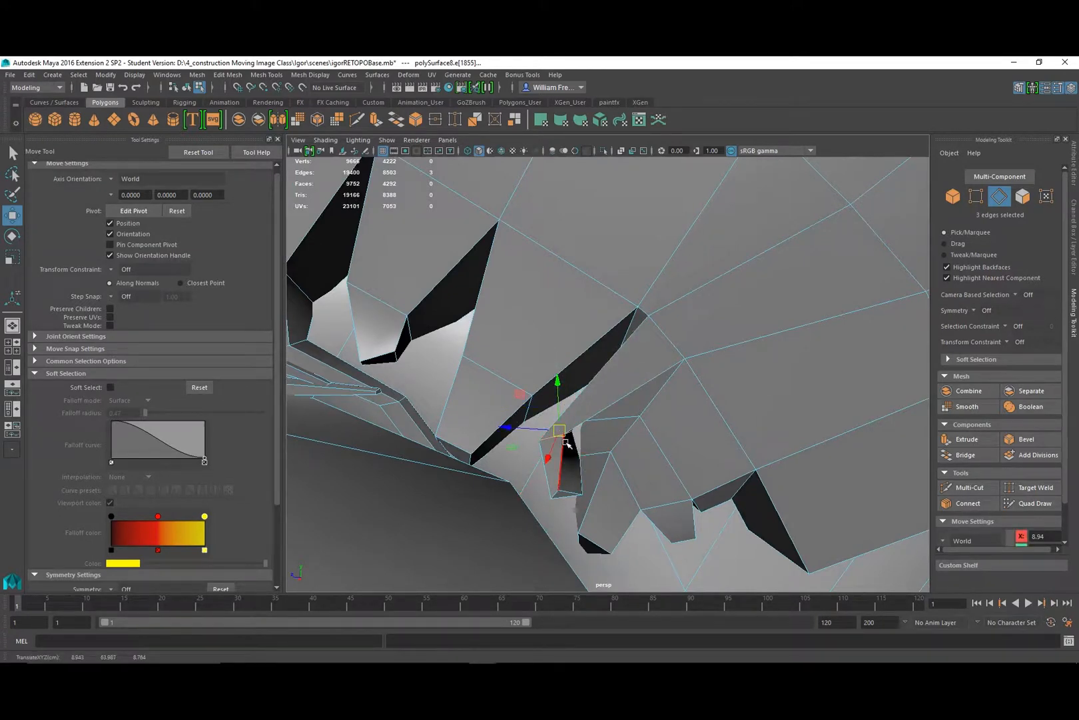
{"action": "key", "text": "e"}
{"action": "key", "text": "r"}
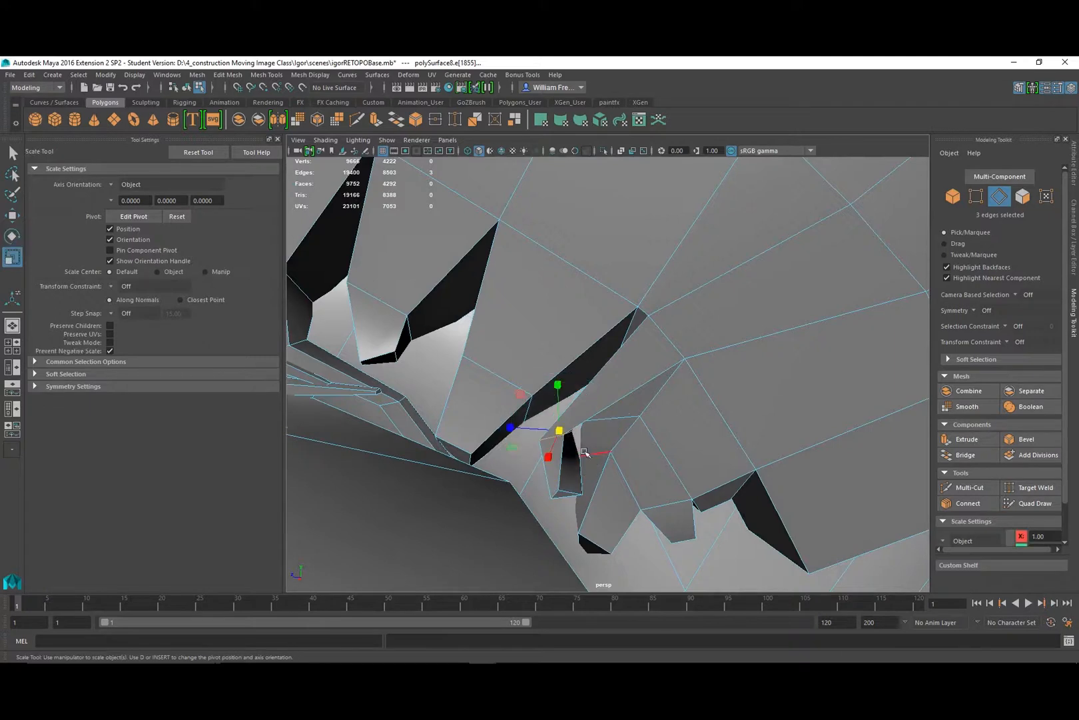
{"action": "left_click", "coordinate": [511, 430]}
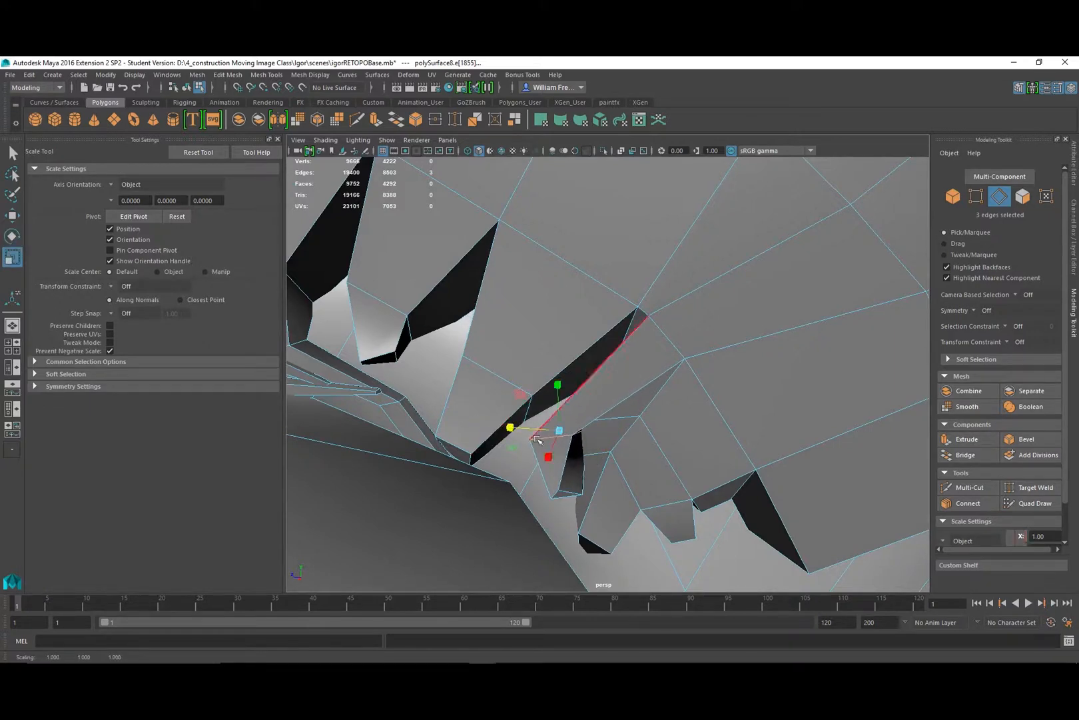
{"action": "key", "text": "e"}
{"action": "left_click_drag", "start_coordinate": [589, 398], "coordinate": [603, 420]}
Select the end face of the same spike and rotate it around two axes to align the tip.
{"action": "right_click", "coordinate": [567, 493]}
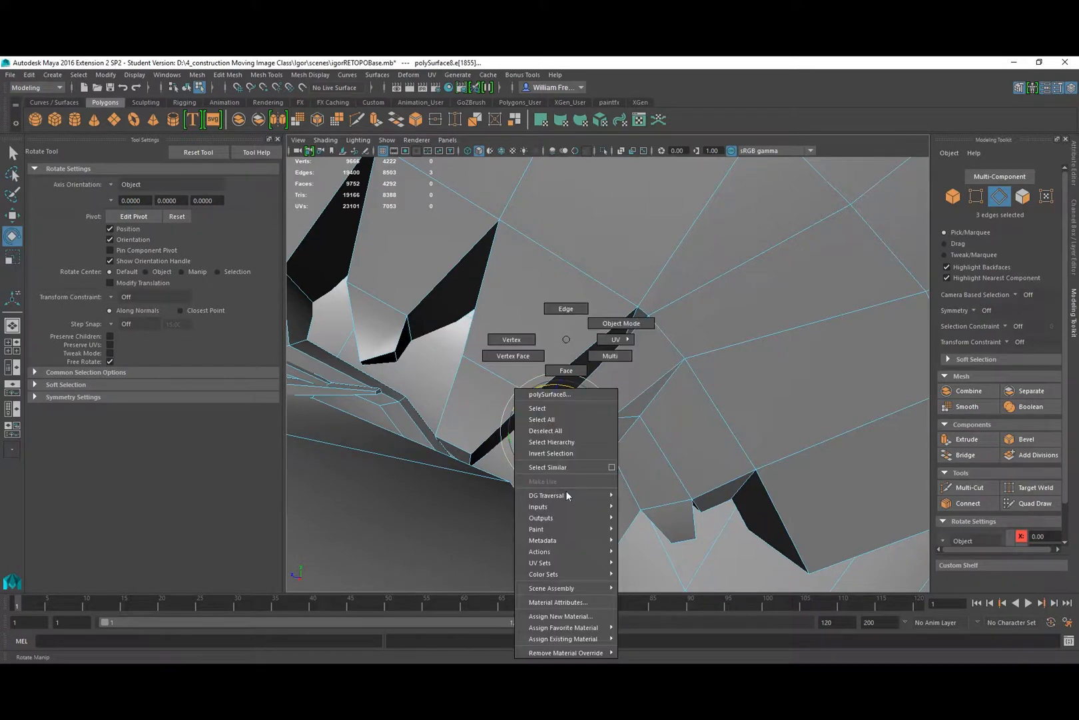
{"action": "left_click", "coordinate": [567, 371]}
{"action": "left_click", "coordinate": [567, 479]}
{"action": "left_click_drag", "start_coordinate": [567, 493], "coordinate": [606, 461]}
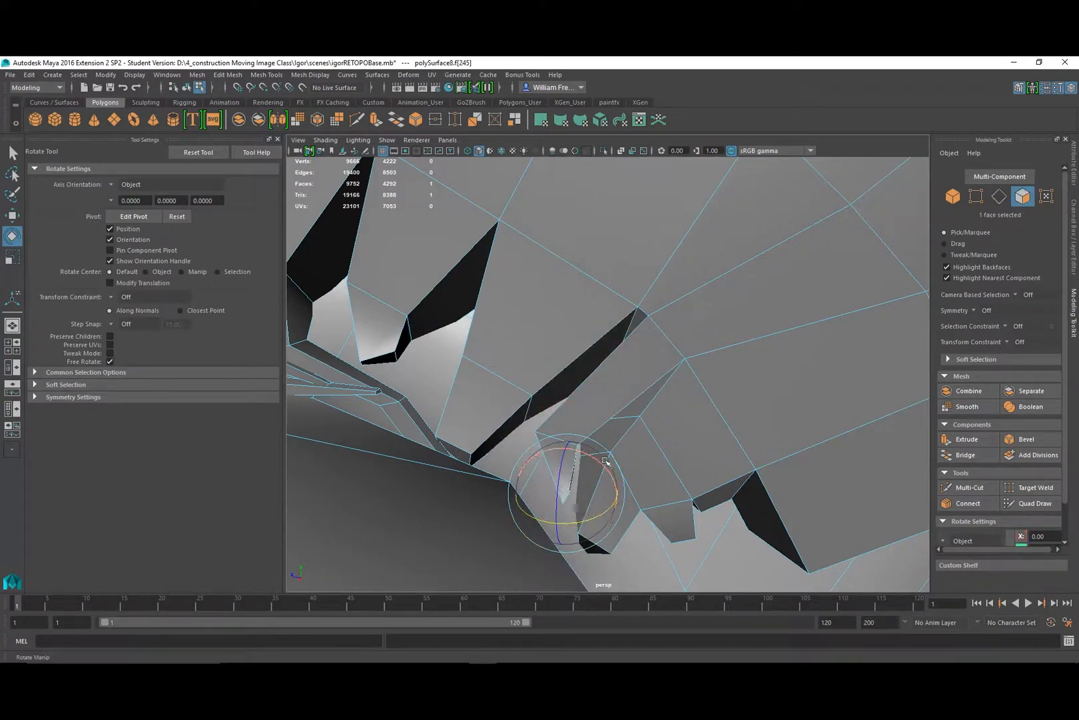
{"action": "left_click_drag", "start_coordinate": [610, 506], "coordinate": [617, 515]}
Move the inner side face near the root of the adjacent spike sideways to open the gap between the two spikes.
{"action": "left_click_drag", "start_coordinate": [571, 455], "coordinate": [557, 408], "text": "alt"}
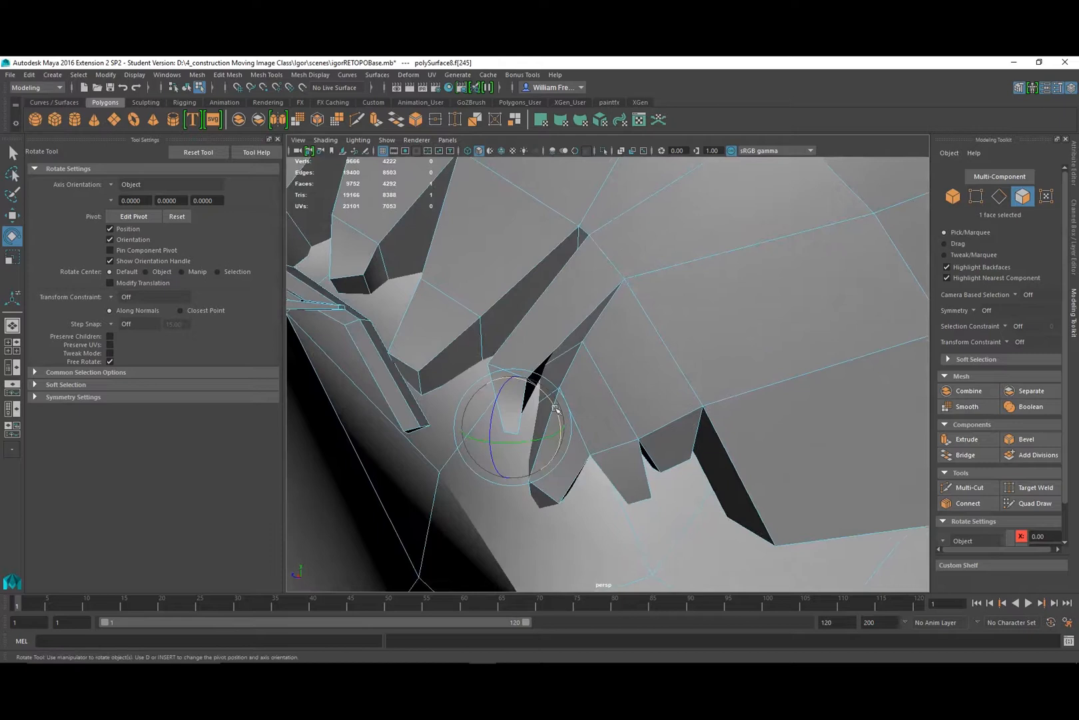
{"action": "left_click", "coordinate": [553, 367]}
{"action": "key", "text": "w"}
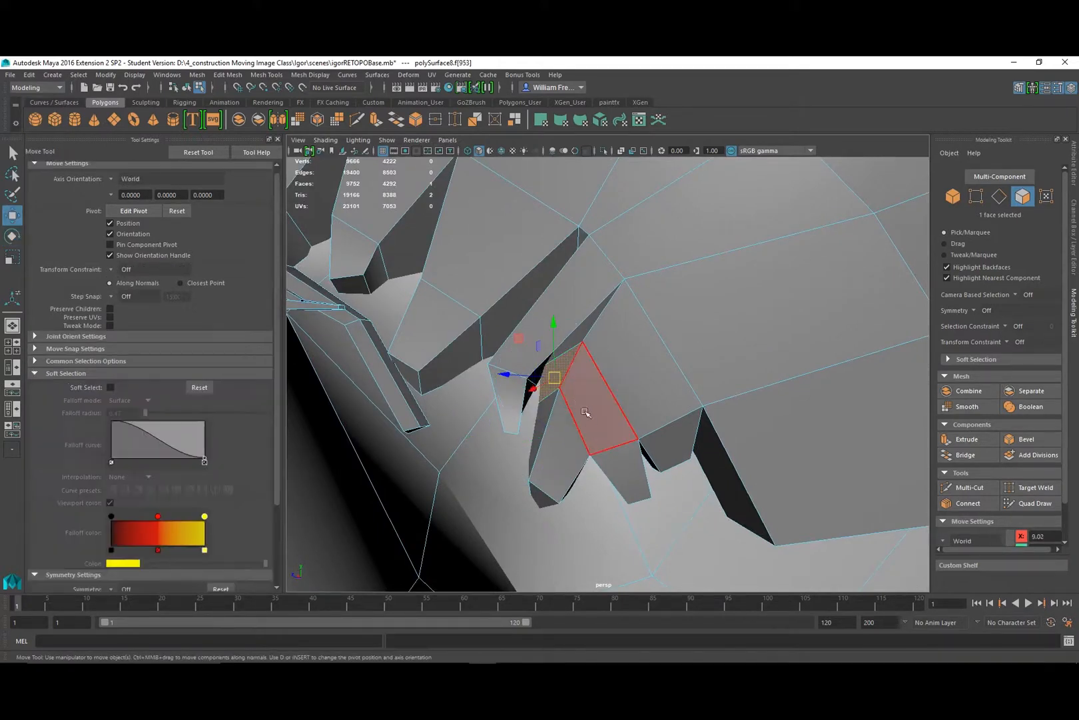
{"action": "left_click_drag", "start_coordinate": [514, 377], "coordinate": [525, 386]}
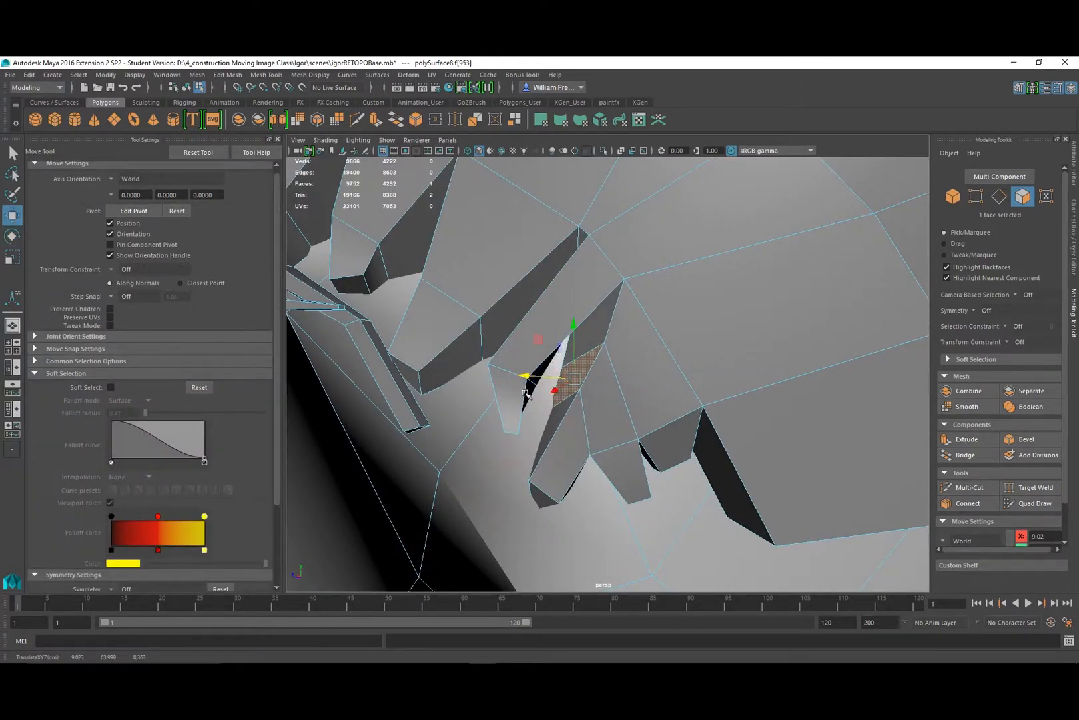
Shift the adjacent spike's end face sideways, flatten it vertically and move it down to lengthen the spike.
{"action": "left_click", "coordinate": [543, 495]}
{"action": "left_click_drag", "start_coordinate": [548, 520], "coordinate": [532, 506], "text": "alt"}
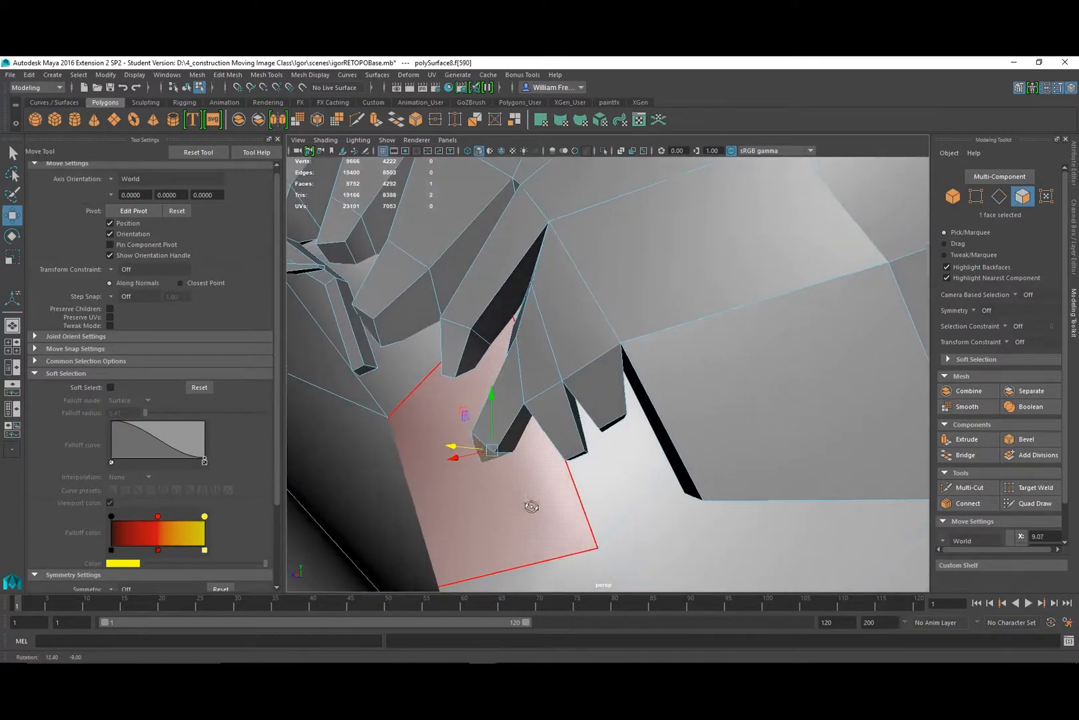
{"action": "left_click_drag", "start_coordinate": [456, 442], "coordinate": [477, 449]}
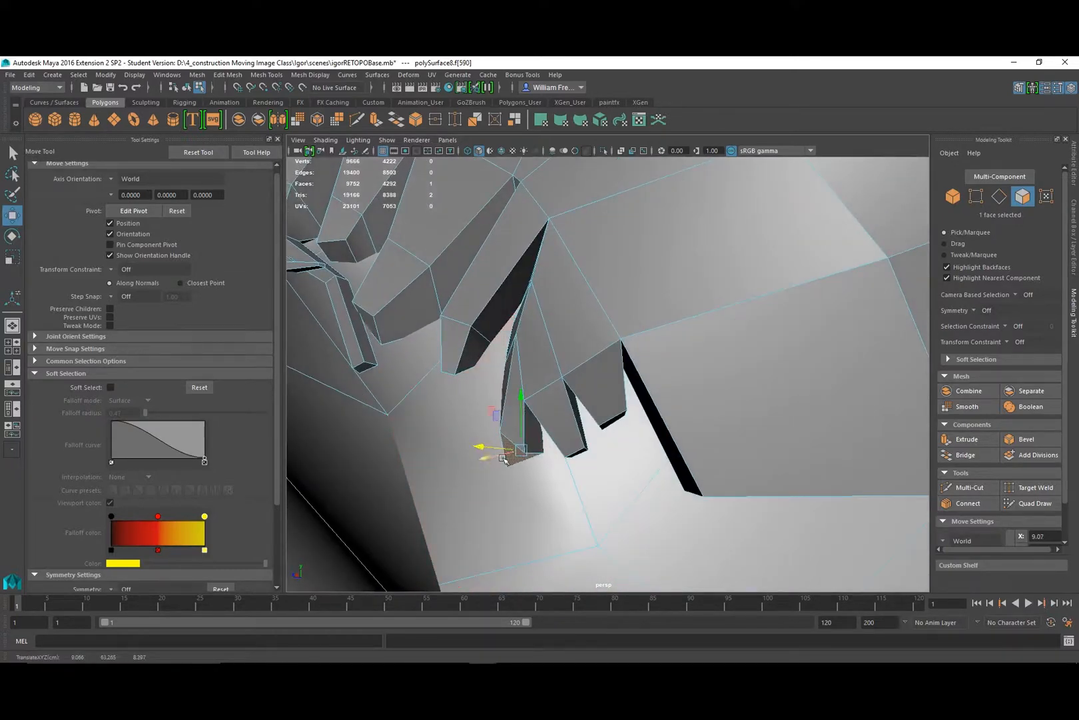
{"action": "key", "text": "r"}
{"action": "left_click_drag", "start_coordinate": [521, 400], "coordinate": [522, 439]}
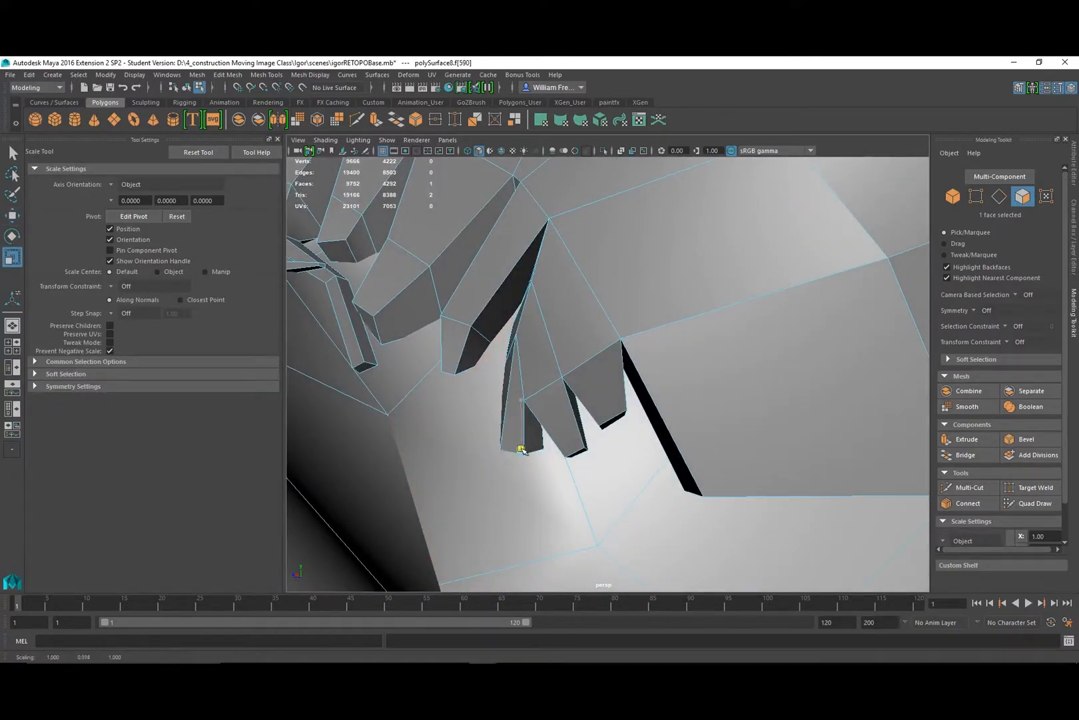
{"action": "key", "text": "w"}
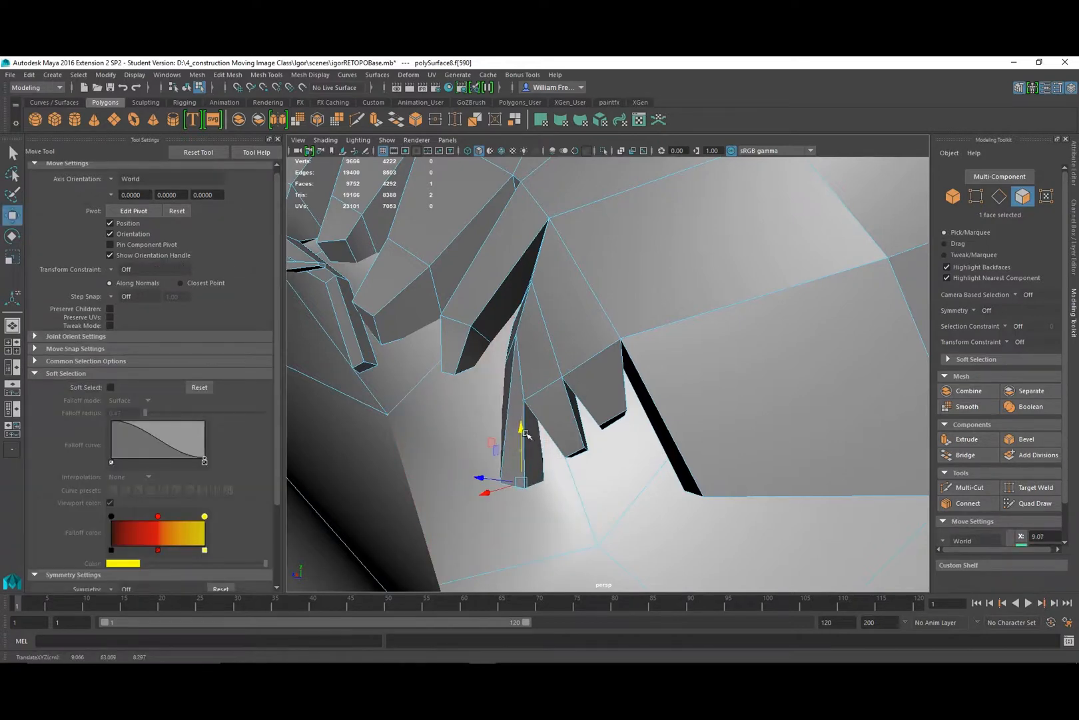
Move the small face at the root of the gap between two neighbouring spikes upward to deepen the gap.
{"action": "mouse_move", "coordinate": [533, 453]}
{"action": "left_mouse_down", "text": "alt"}
{"action": "mouse_move", "coordinate": [543, 428]}
{"action": "mouse_move", "coordinate": [546, 443]}
{"action": "left_mouse_up", "text": "alt"}
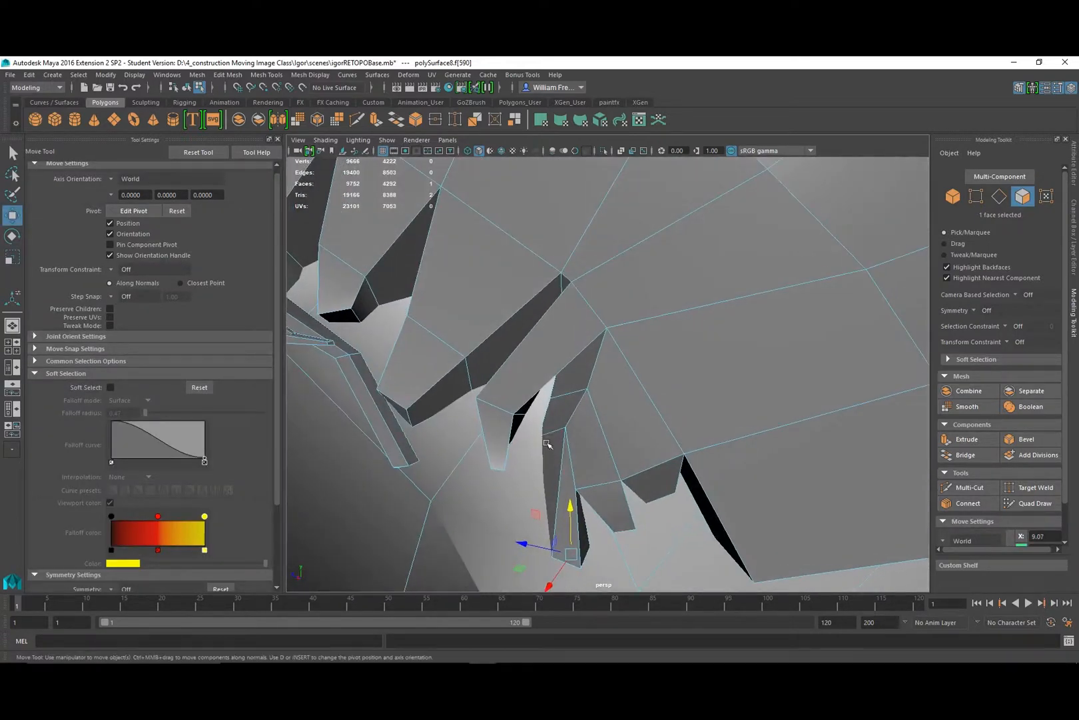
{"action": "left_click", "coordinate": [566, 282]}
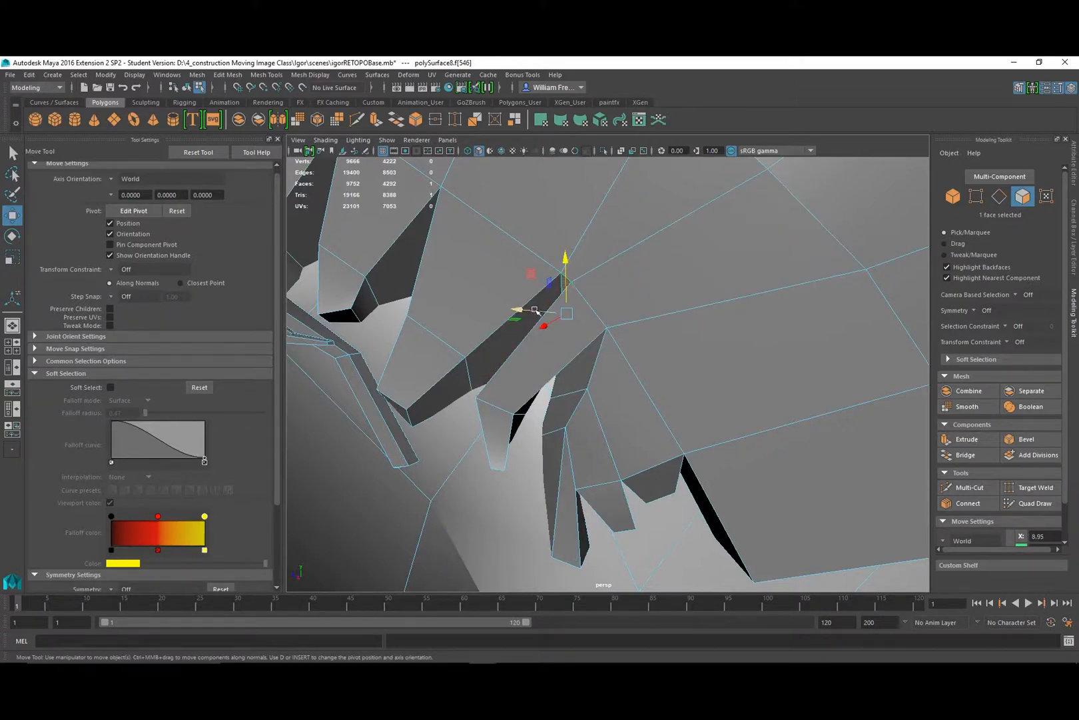
{"action": "left_click_drag", "start_coordinate": [535, 309], "coordinate": [625, 256], "text": "alt"}
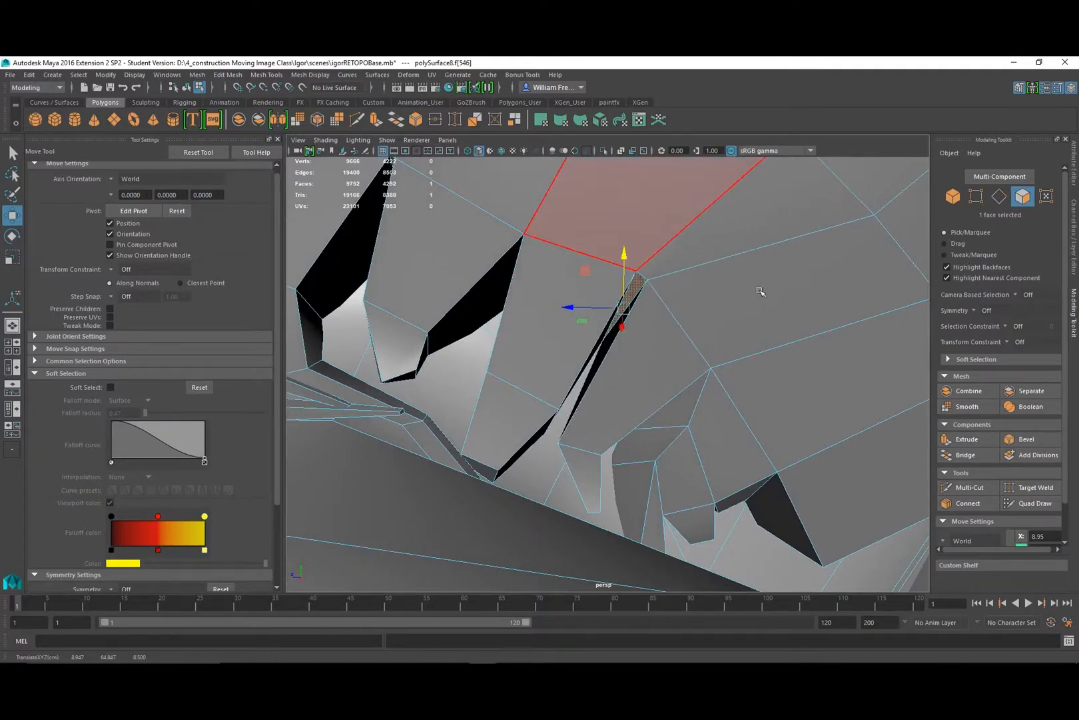
{"action": "left_click_drag", "start_coordinate": [760, 291], "coordinate": [541, 302], "text": "alt"}
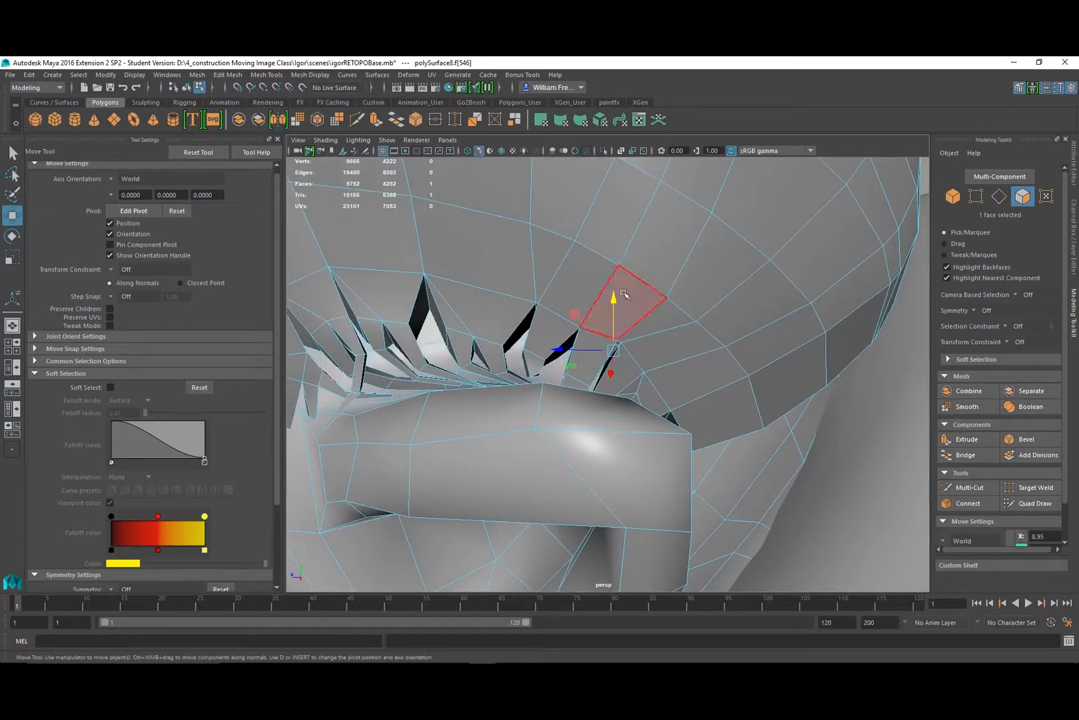
{"action": "left_click_drag", "start_coordinate": [614, 300], "coordinate": [614, 283]}
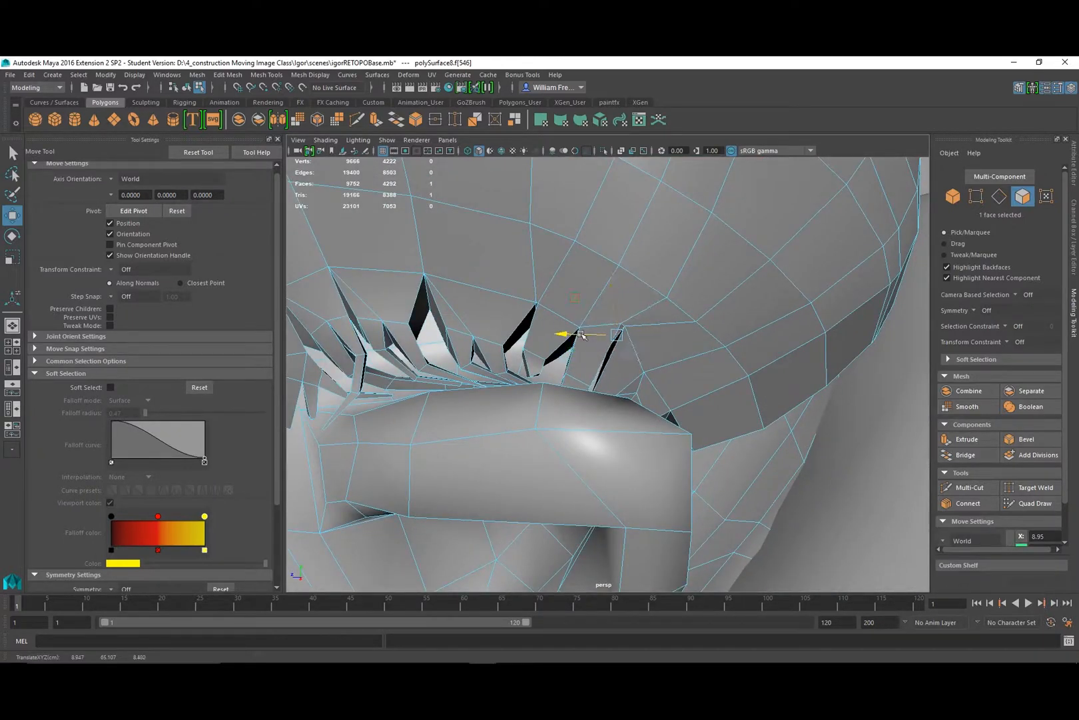
{"action": "left_click_drag", "start_coordinate": [613, 333], "coordinate": [559, 299], "text": "alt"}
Shift the inner face at the root of the next gap along the rim slightly sideways.
{"action": "left_click_drag", "start_coordinate": [551, 235], "coordinate": [496, 289]}
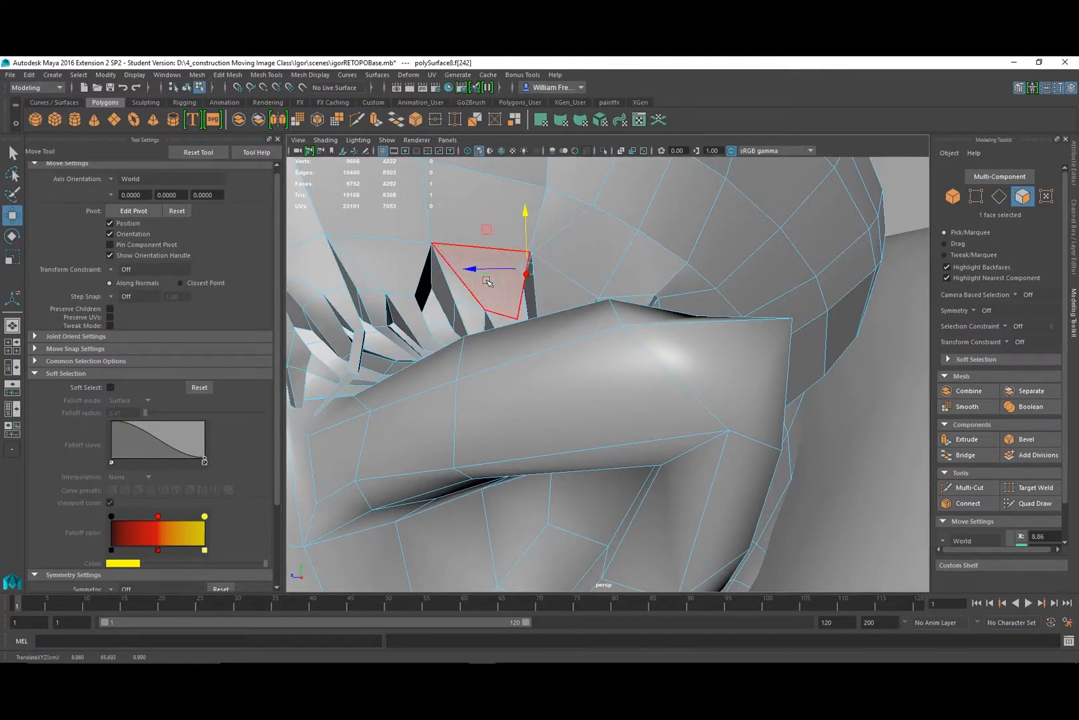
{"action": "left_click_drag", "start_coordinate": [487, 270], "coordinate": [483, 269]}
{"action": "right_click_drag", "start_coordinate": [603, 318], "coordinate": [493, 308], "text": "alt"}
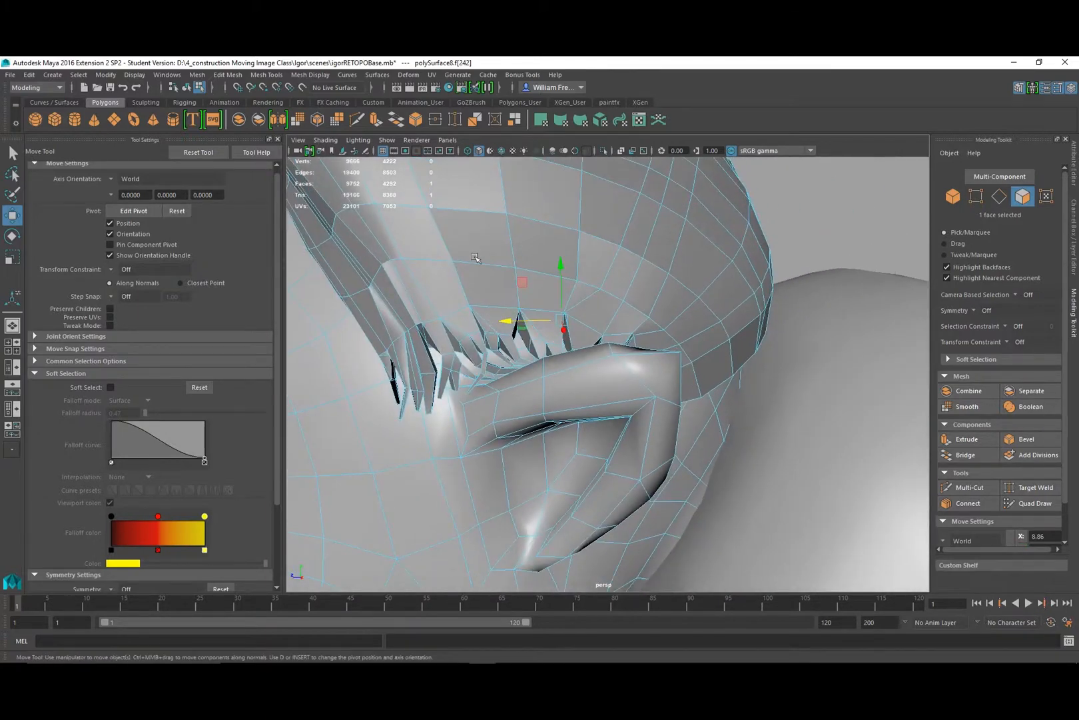
{"action": "left_click_drag", "start_coordinate": [629, 352], "coordinate": [543, 345], "text": "alt"}
{"action": "right_click_drag", "start_coordinate": [543, 353], "coordinate": [649, 416], "text": "alt"}
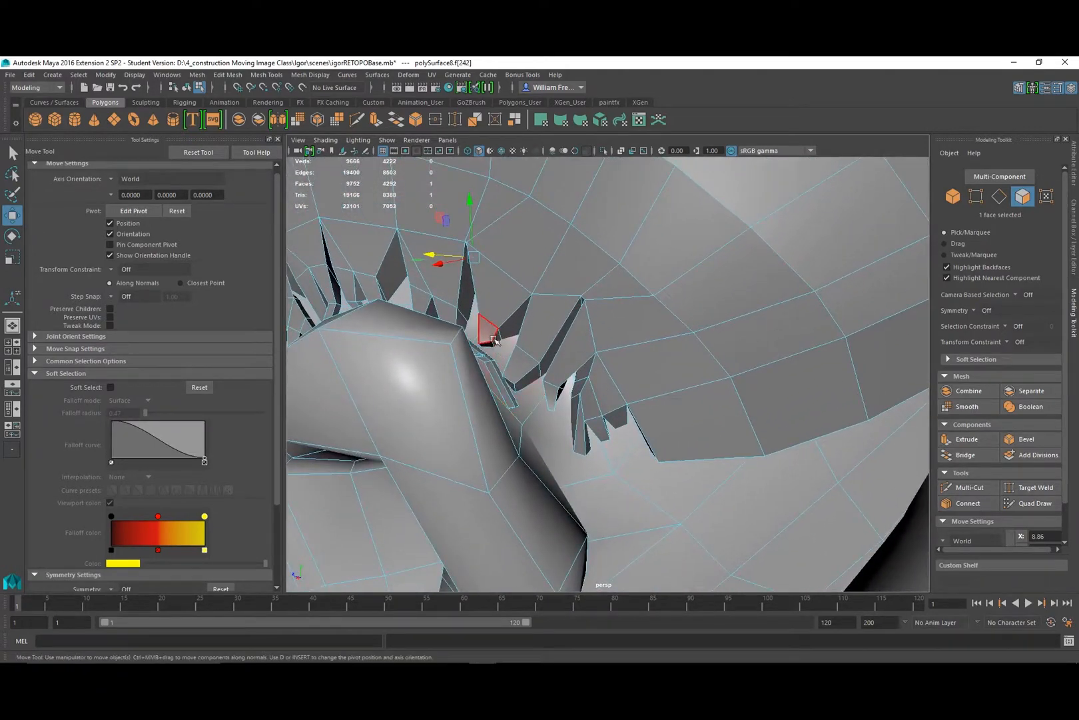
{"action": "right_click_drag", "start_coordinate": [494, 339], "coordinate": [538, 356], "text": "alt"}
Flatten the end face of the broad spike vertically and move it down and sideways to lengthen the spike.
{"action": "left_click", "coordinate": [411, 330]}
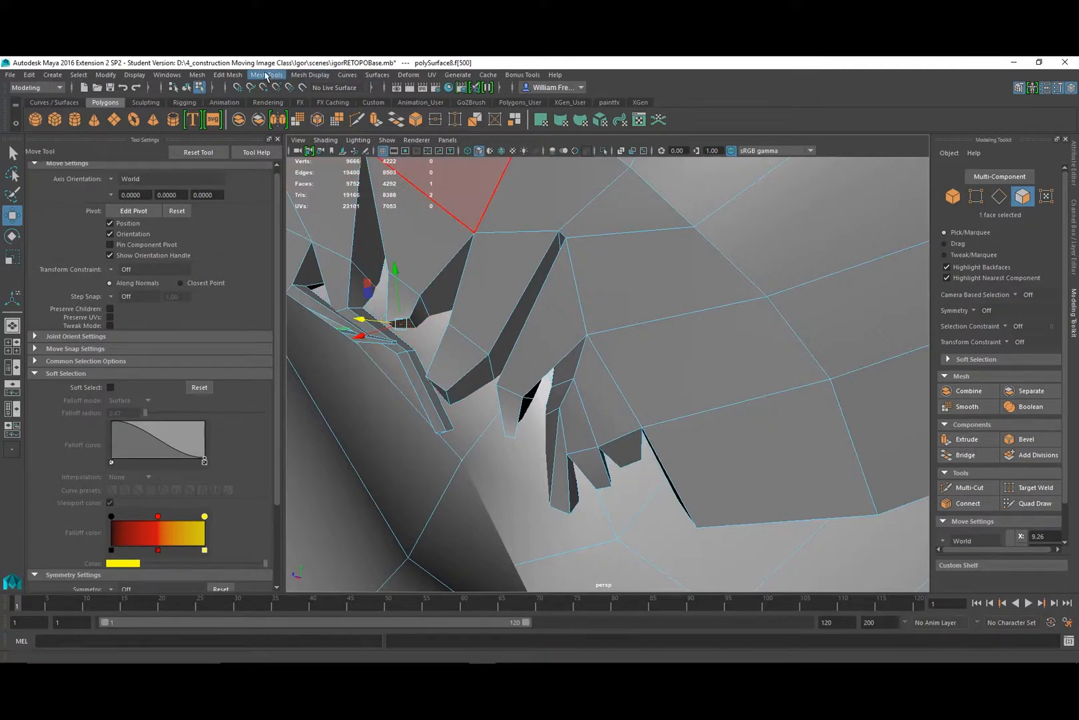
{"action": "left_click", "coordinate": [451, 400]}
{"action": "key", "text": "r"}
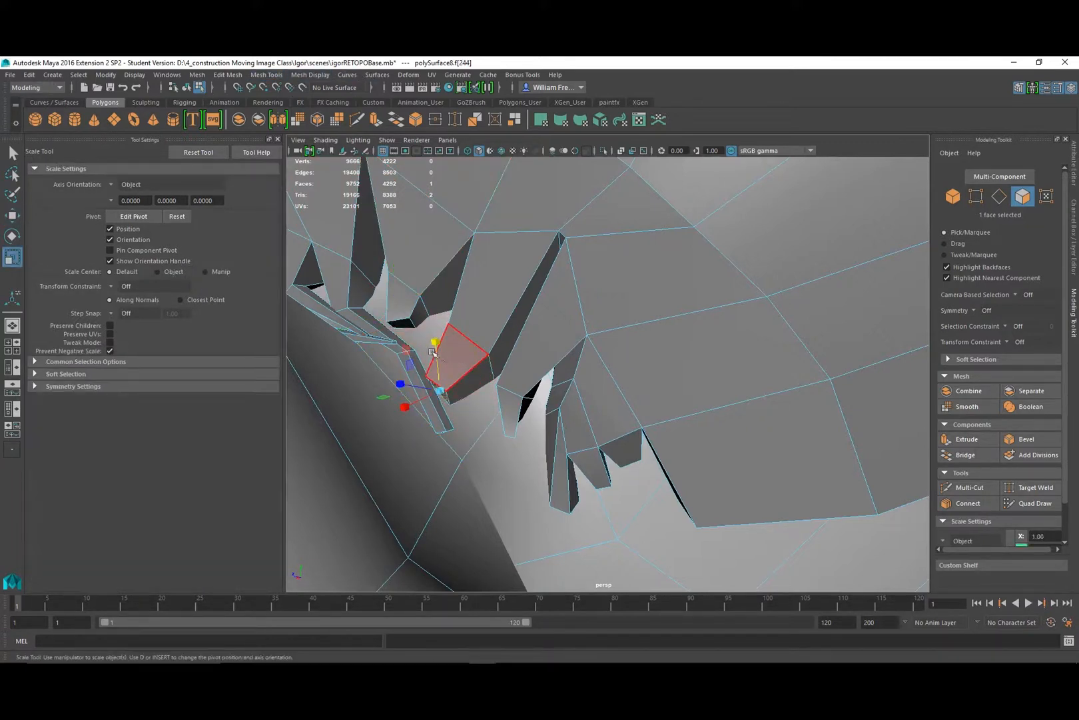
{"action": "left_click_drag", "start_coordinate": [437, 338], "coordinate": [449, 398]}
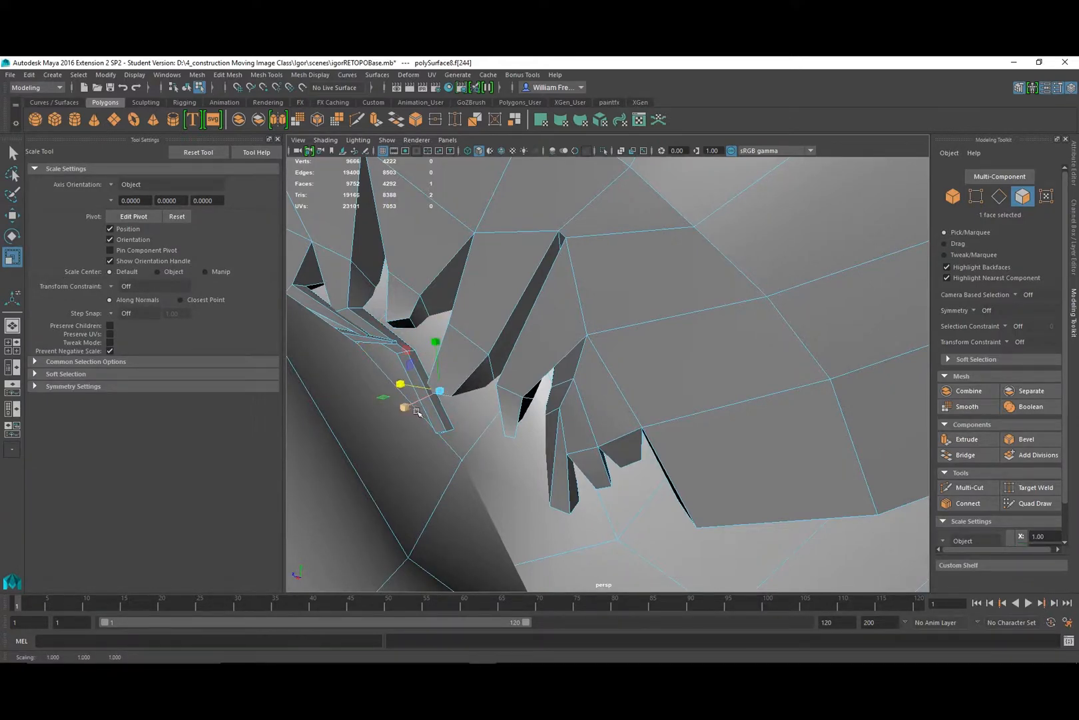
{"action": "left_click_drag", "start_coordinate": [443, 412], "coordinate": [449, 445], "text": "alt"}
{"action": "key", "text": "w"}
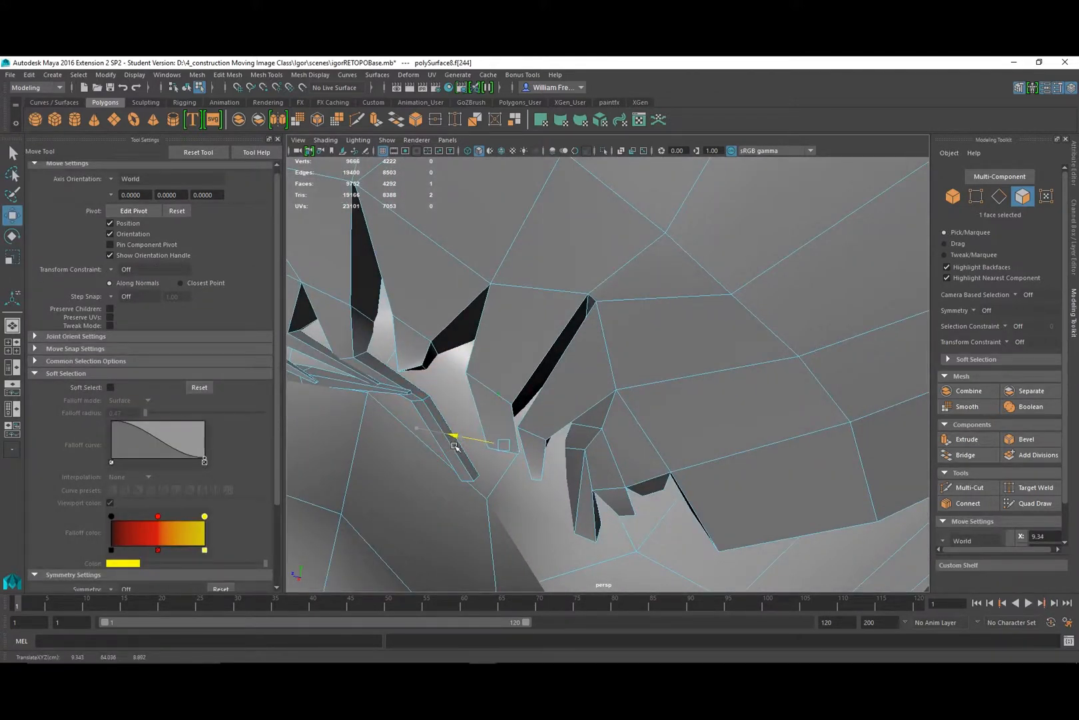
{"action": "left_click_drag", "start_coordinate": [508, 465], "coordinate": [482, 422], "text": "alt"}
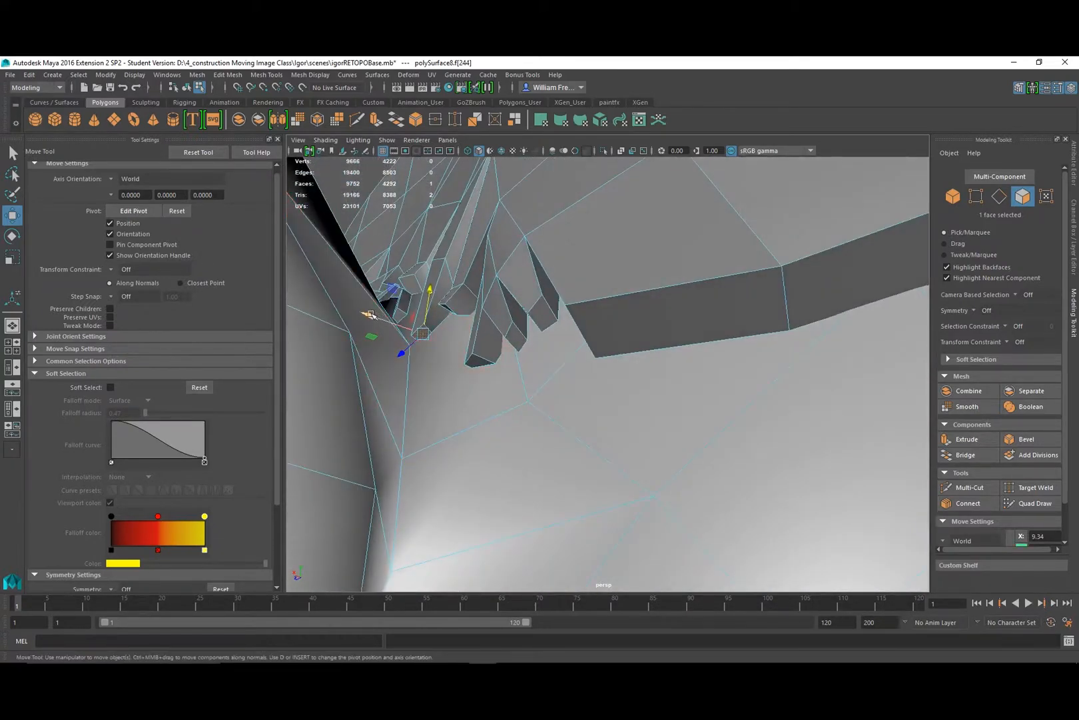
{"action": "middle_click_drag", "start_coordinate": [369, 314], "coordinate": [383, 320]}
{"action": "left_click_drag", "start_coordinate": [420, 339], "coordinate": [504, 379], "text": "alt"}
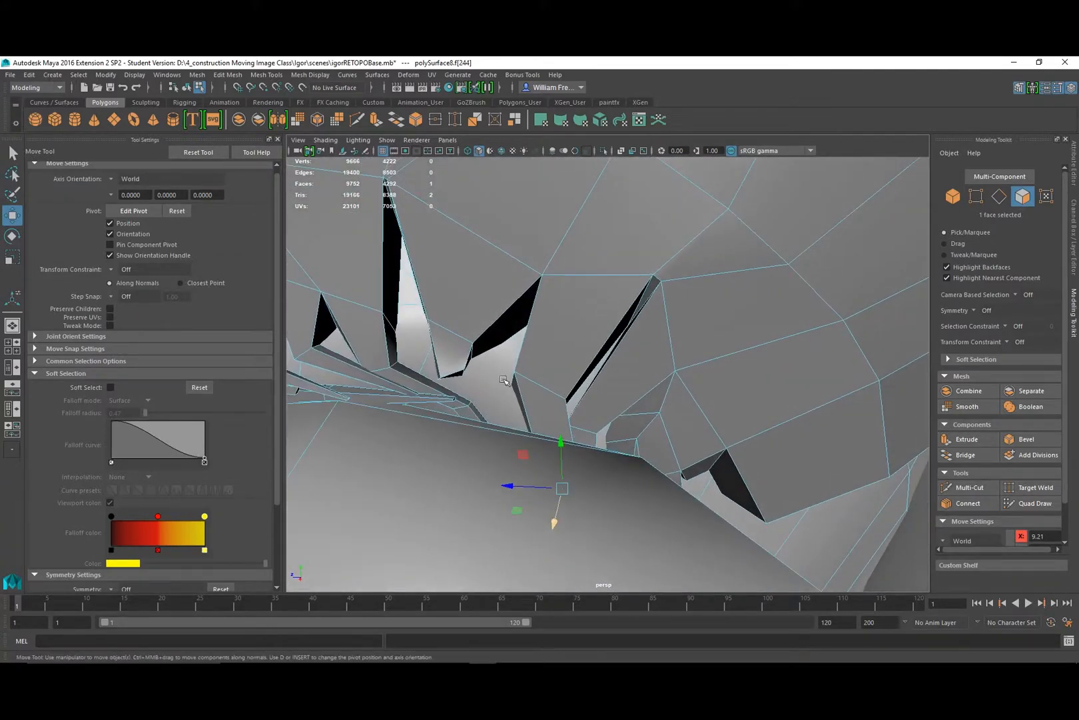
Shift the two edges near the root of the gap beside the lengthened spike sideways, one after the other.
{"action": "left_click", "coordinate": [607, 345]}
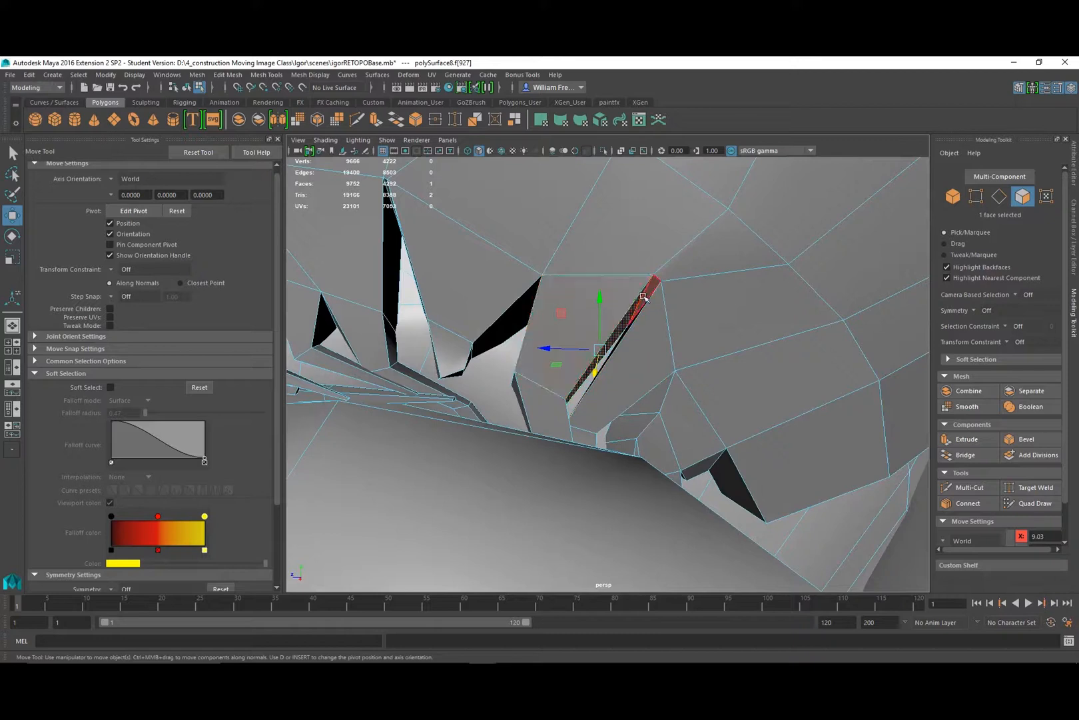
{"action": "right_click_drag", "start_coordinate": [644, 298], "coordinate": [638, 267]}
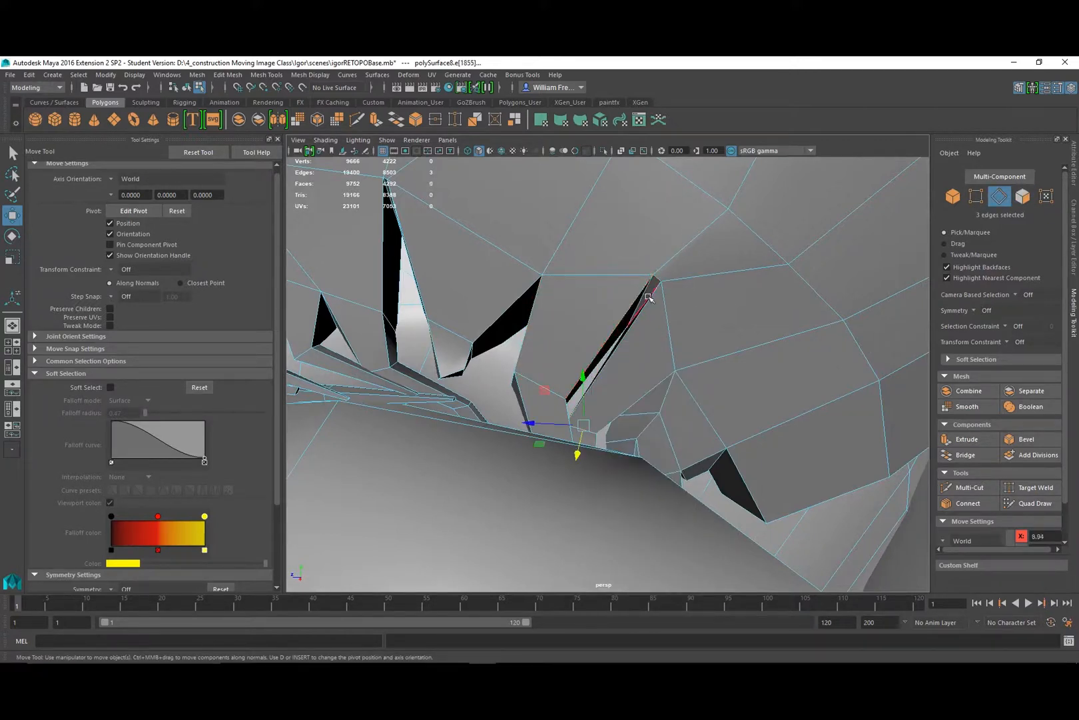
{"action": "left_click", "coordinate": [645, 296]}
{"action": "left_click_drag", "start_coordinate": [618, 302], "coordinate": [598, 298]}
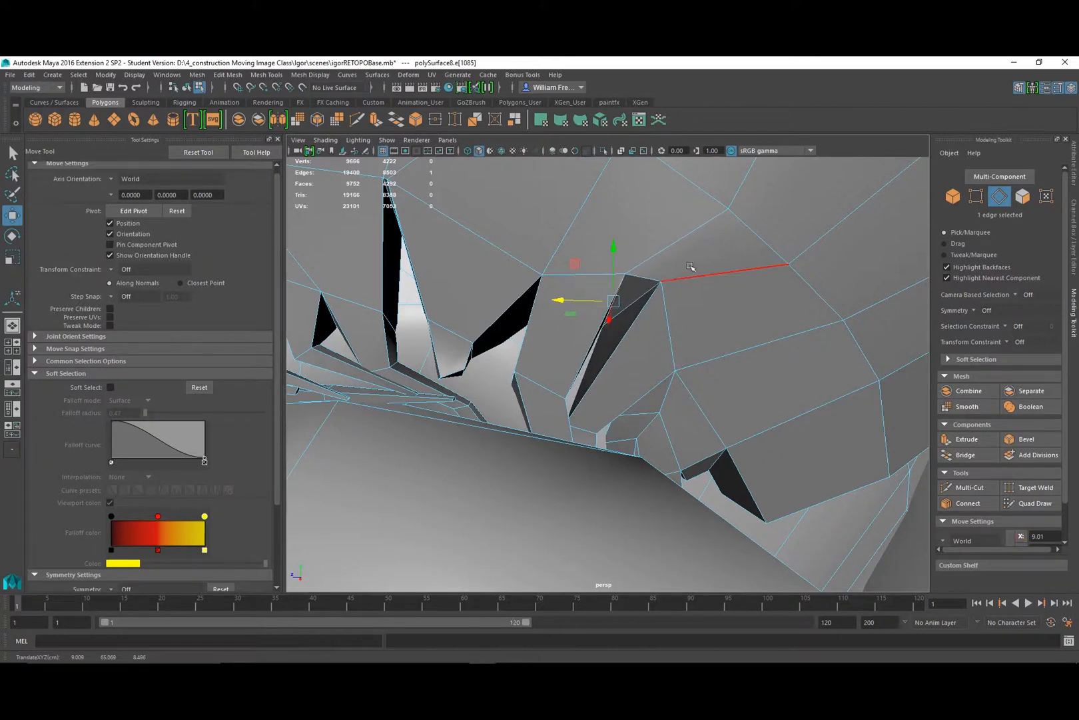
{"action": "left_click", "coordinate": [651, 290]}
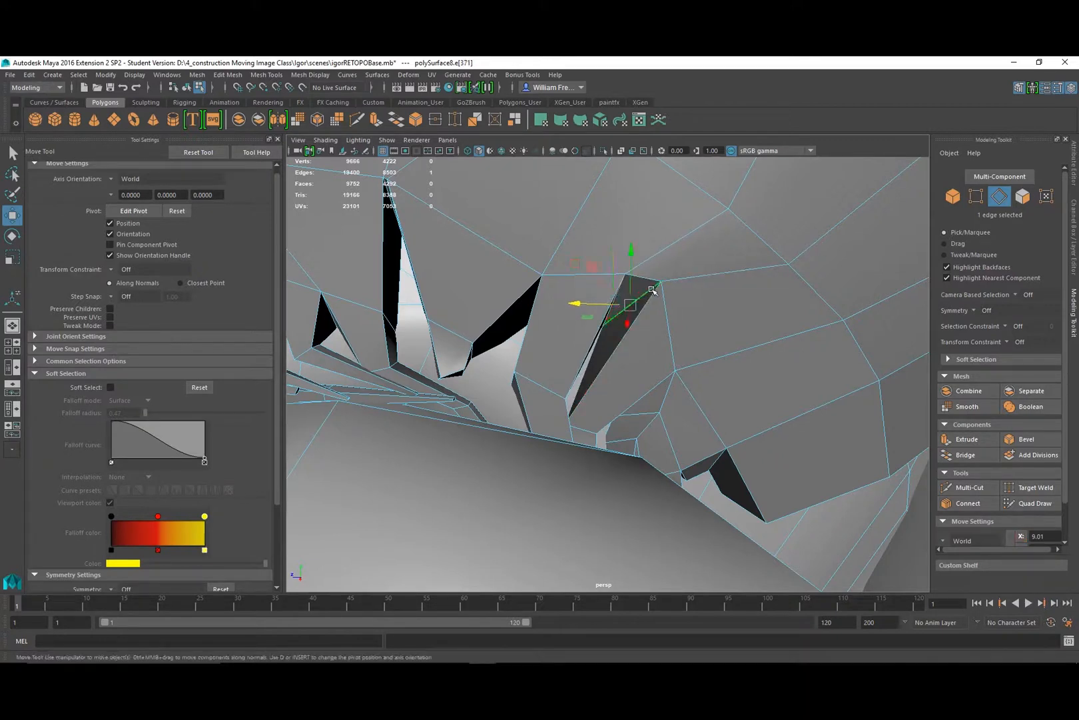
{"action": "left_click_drag", "start_coordinate": [581, 301], "coordinate": [567, 306]}
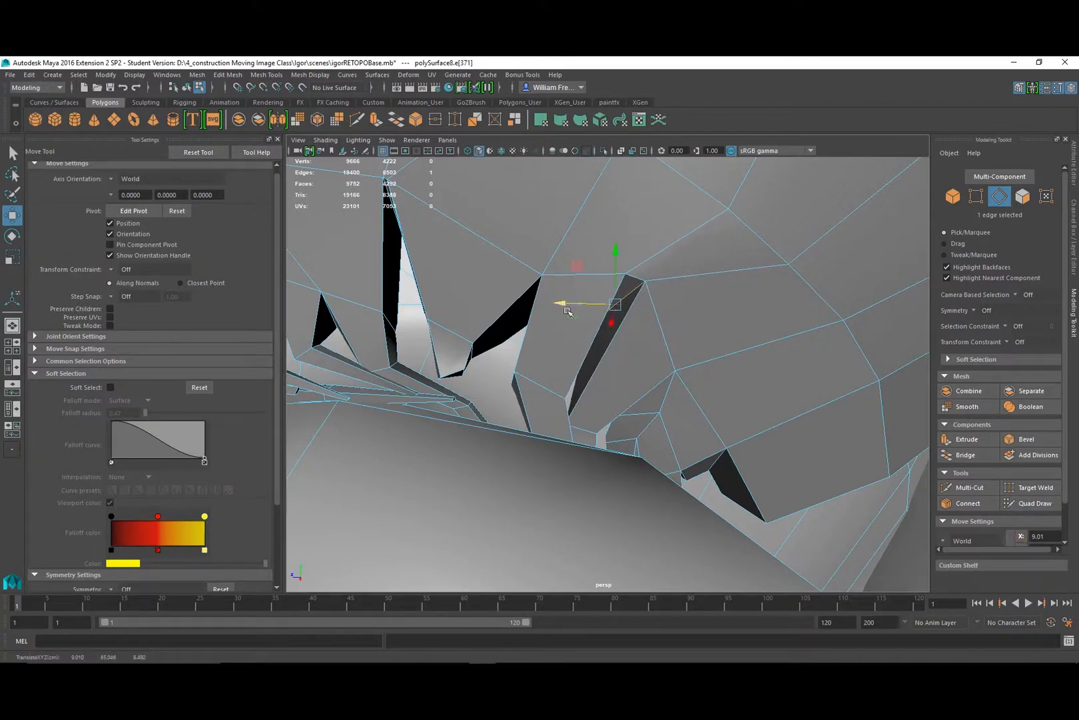
Select the dark side face of the adjacent short spike, try scaling it, and shift it slightly sideways.
{"action": "left_click_drag", "start_coordinate": [683, 399], "coordinate": [484, 383], "text": "alt"}
{"action": "left_click", "coordinate": [514, 394]}
{"action": "right_click", "coordinate": [506, 405]}
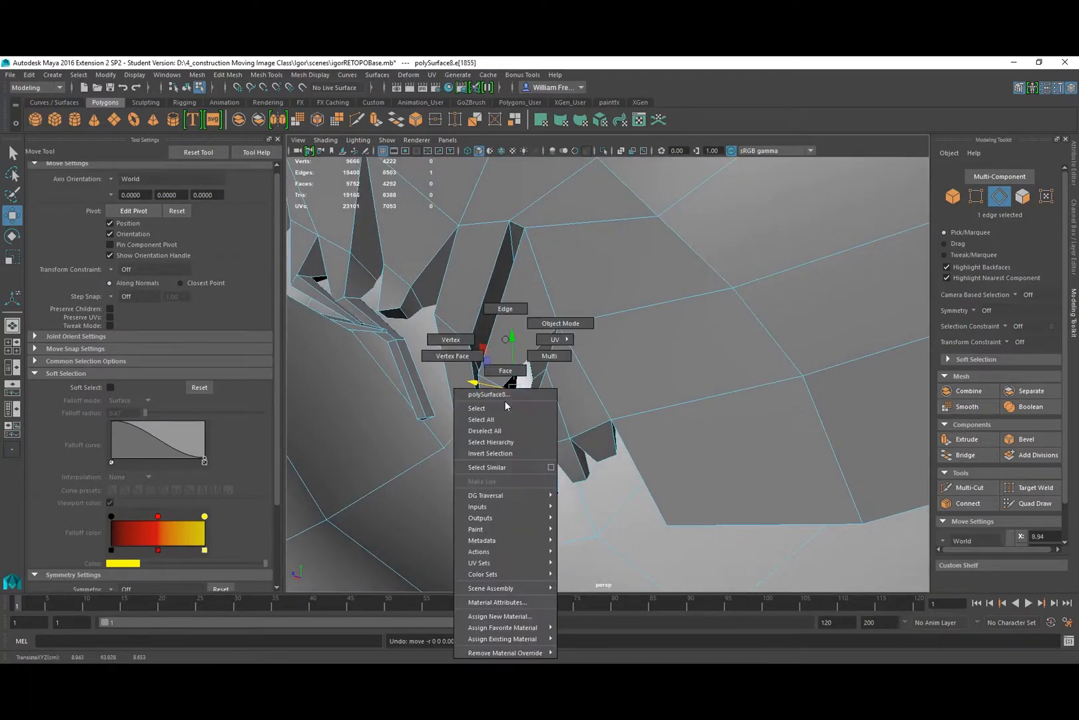
{"action": "left_click", "coordinate": [503, 369]}
{"action": "left_click", "coordinate": [504, 404]}
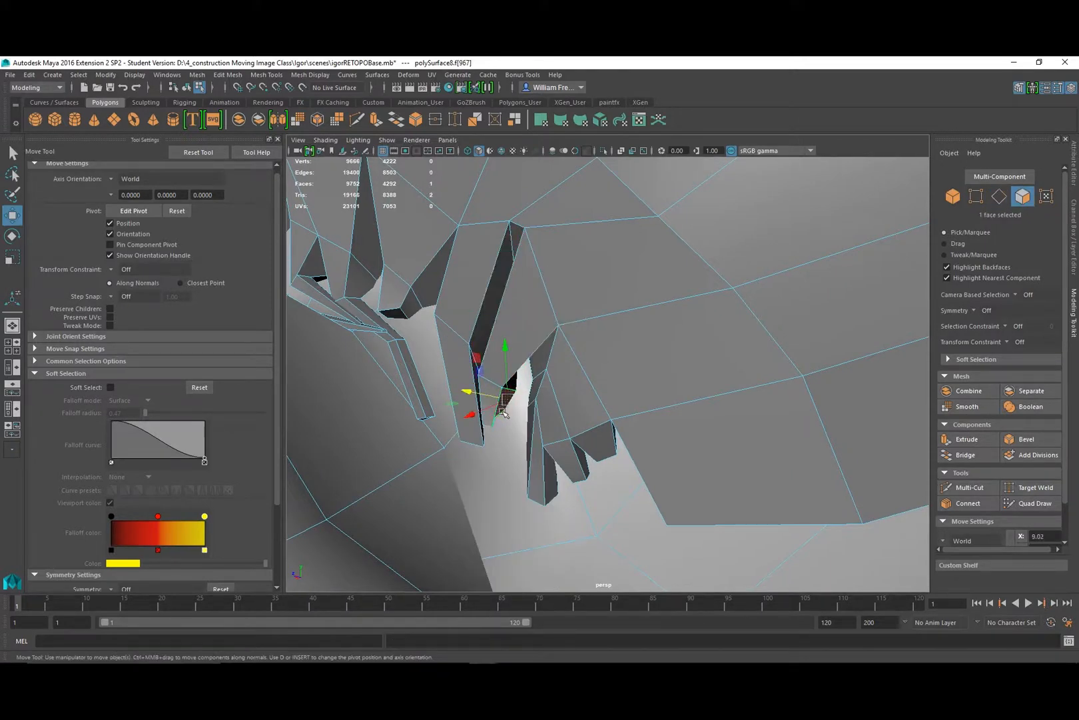
{"action": "key", "text": "r"}
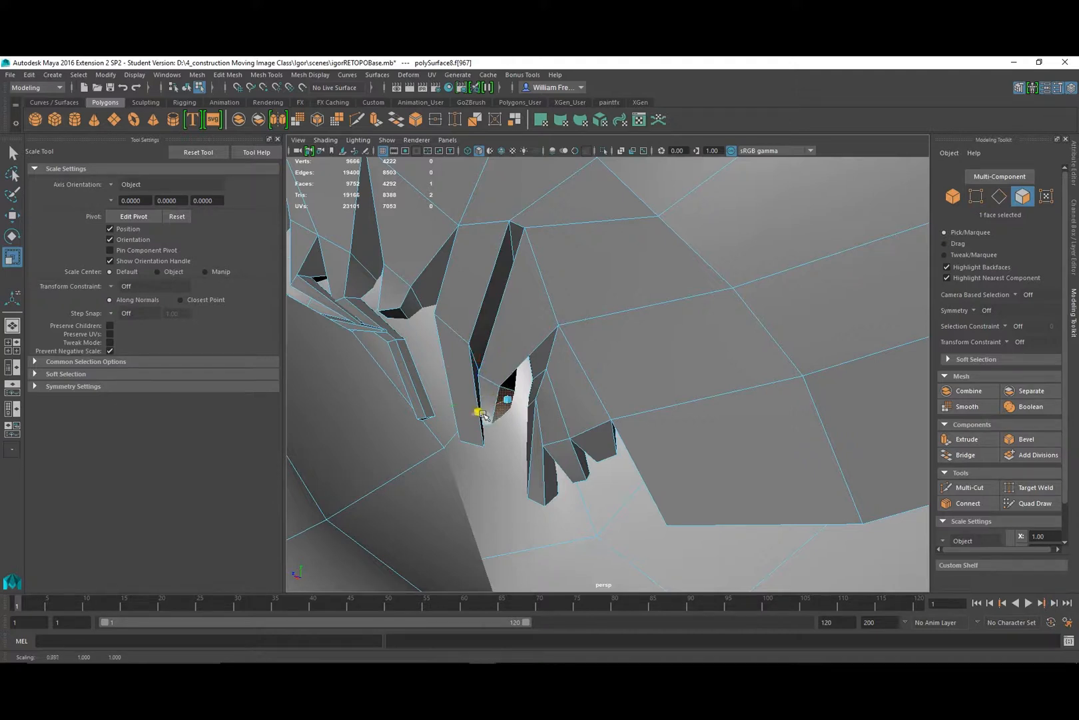
{"action": "key", "text": "w"}
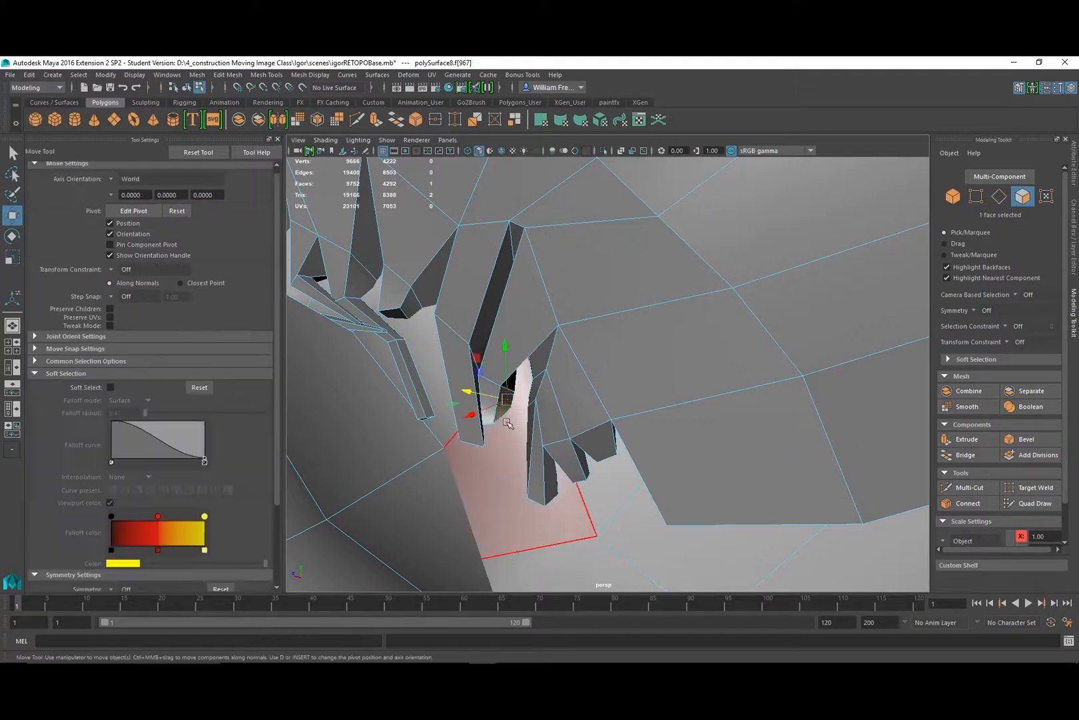
{"action": "left_click_drag", "start_coordinate": [483, 399], "coordinate": [475, 404]}
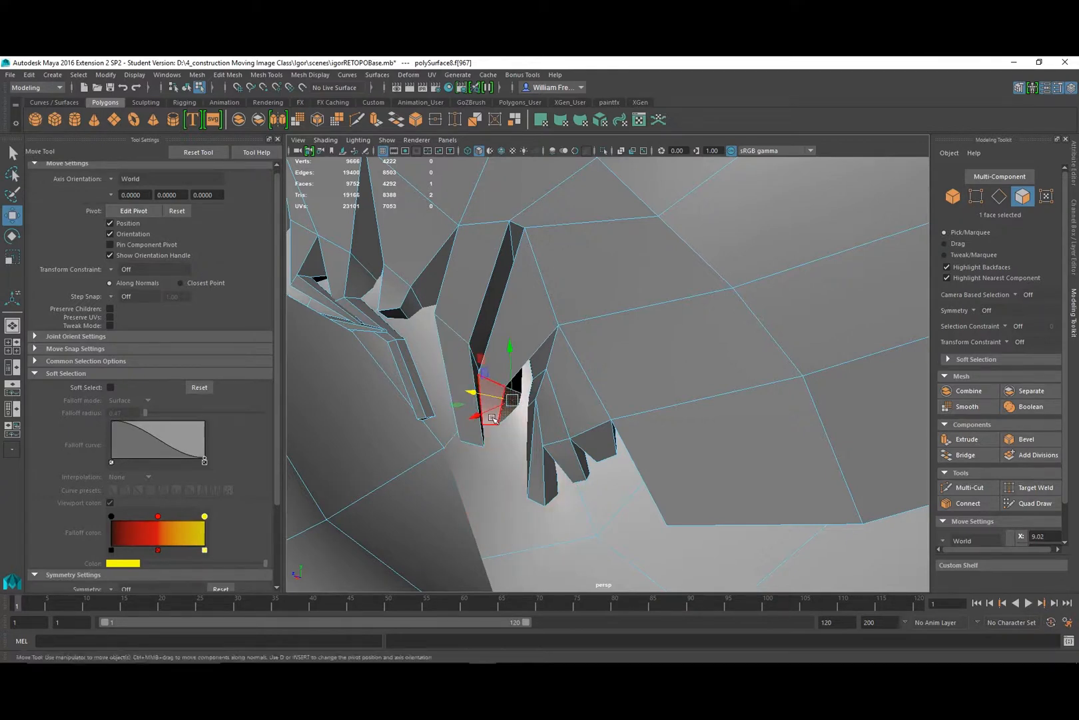
Select the three middle edges of the short spike and rotate them to straighten its cross-section.
{"action": "left_click", "coordinate": [494, 419]}
{"action": "right_click_drag", "start_coordinate": [513, 399], "coordinate": [506, 323]}
{"action": "double_click", "coordinate": [495, 380]}
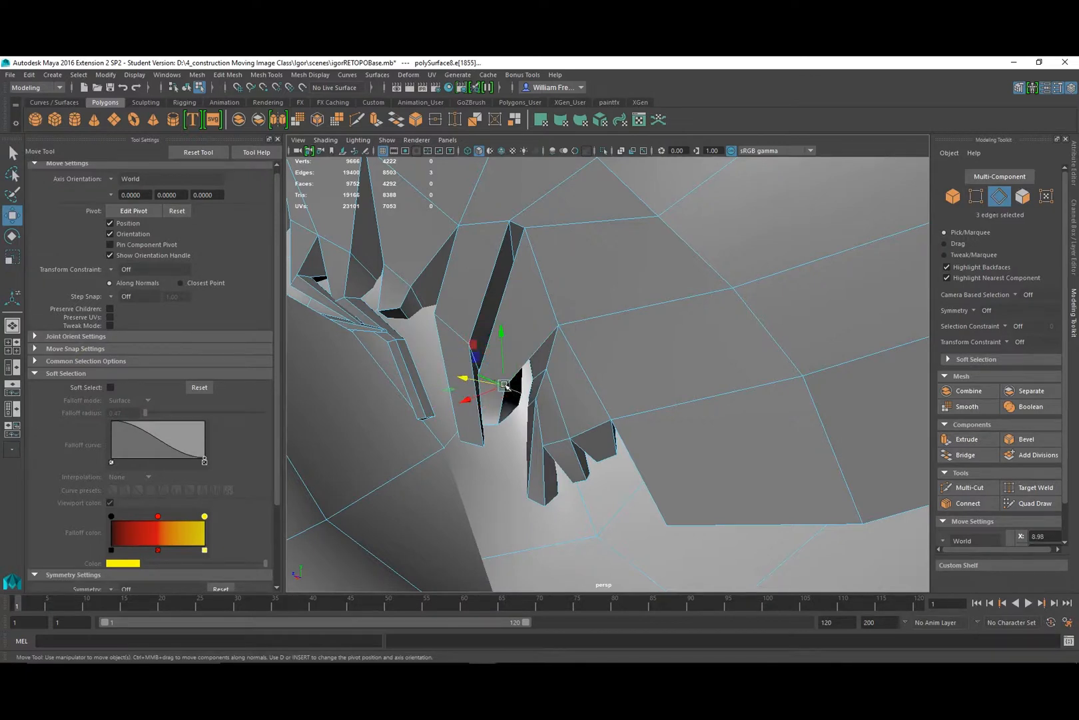
{"action": "key", "text": "e"}
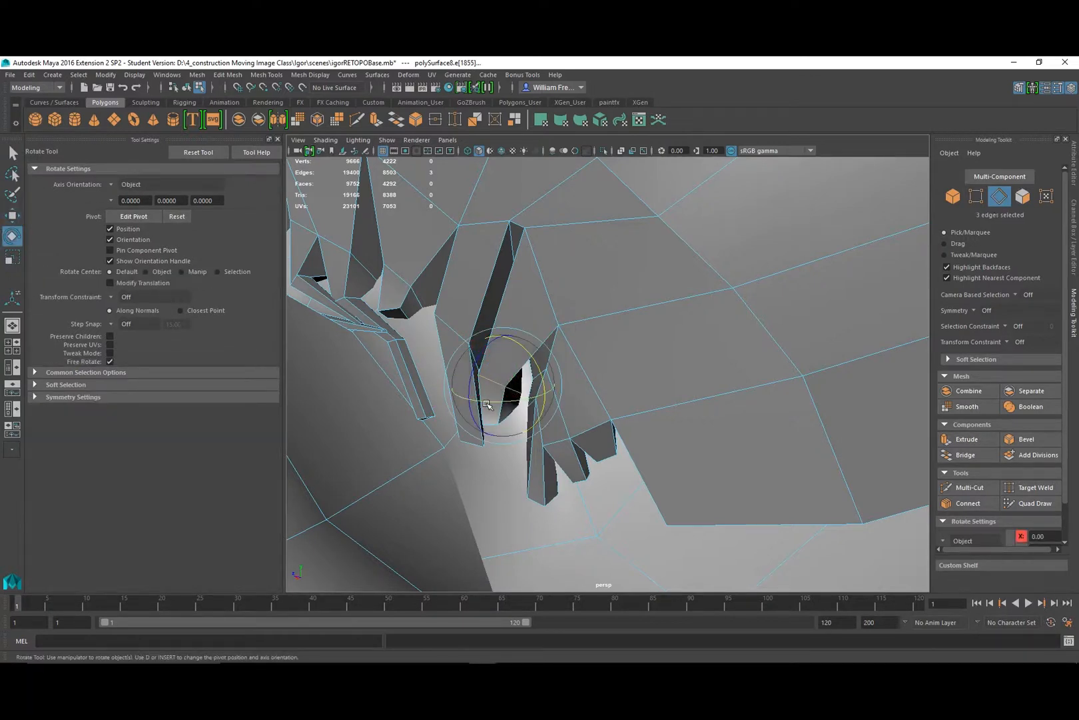
{"action": "left_click_drag", "start_coordinate": [502, 405], "coordinate": [472, 412]}
{"action": "scroll", "coordinate": [430, 357], "scroll_direction": "up", "scroll_amount": 4}
{"action": "left_click_drag", "start_coordinate": [403, 360], "coordinate": [415, 345]}
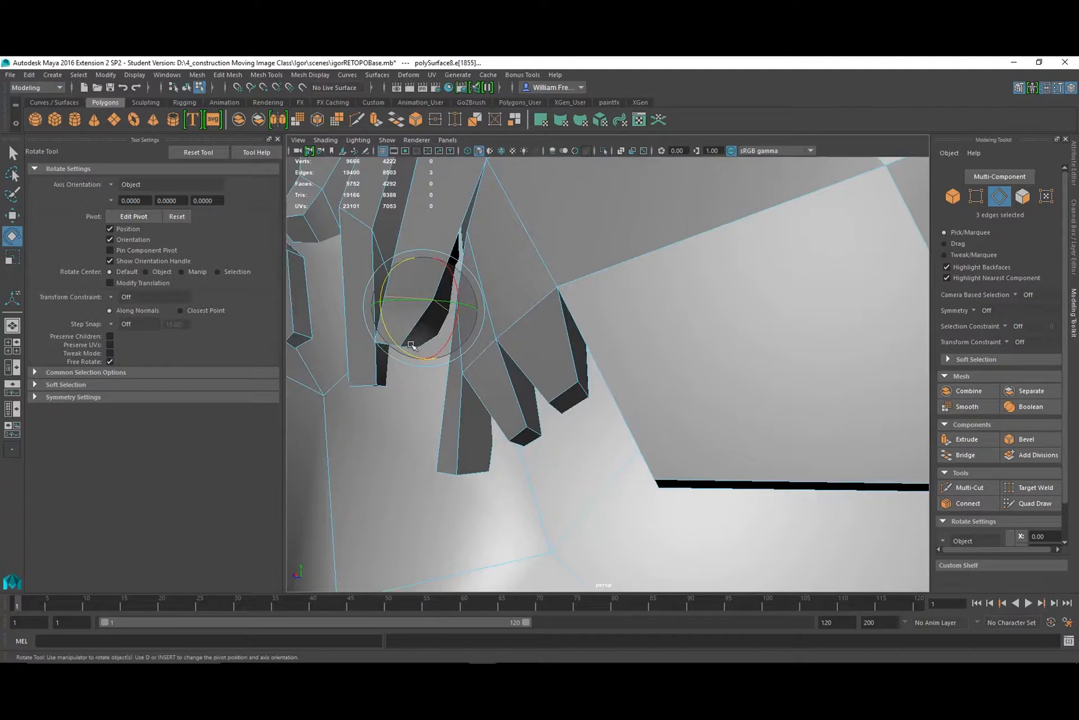
Center the view on the short spike, select its end face, flatten it and move it down to lengthen the spike.
{"action": "left_click", "coordinate": [298, 141]}
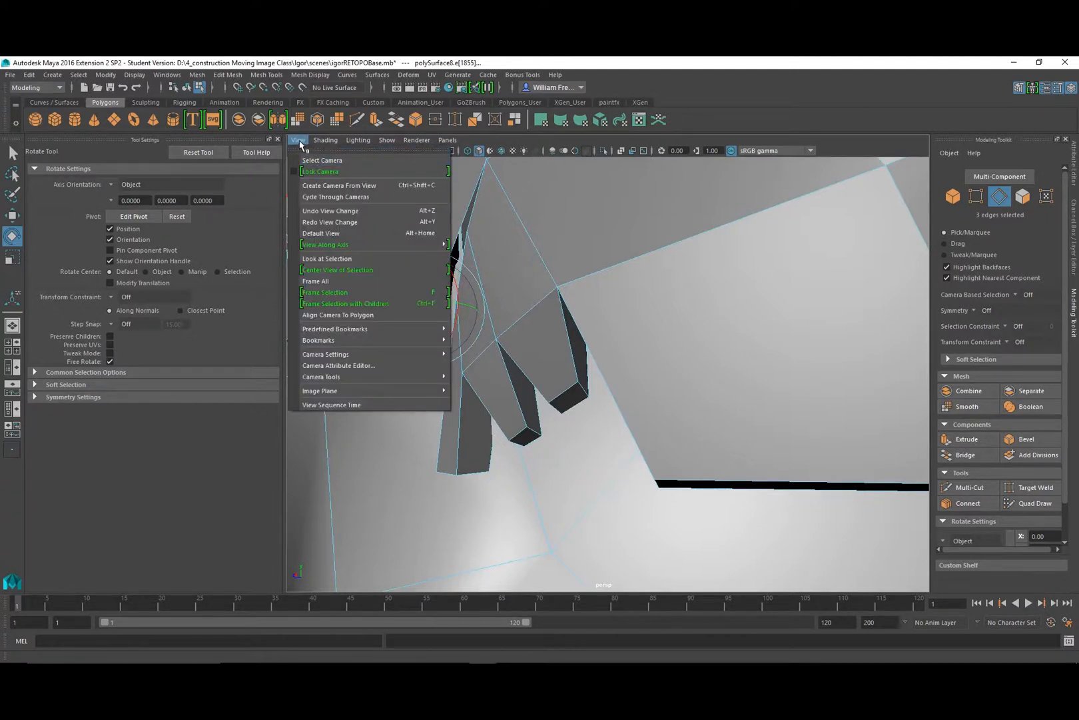
{"action": "left_click", "coordinate": [341, 259]}
{"action": "left_click_drag", "start_coordinate": [573, 305], "coordinate": [593, 292], "text": "alt"}
{"action": "right_click_drag", "start_coordinate": [593, 291], "coordinate": [577, 361], "text": "alt"}
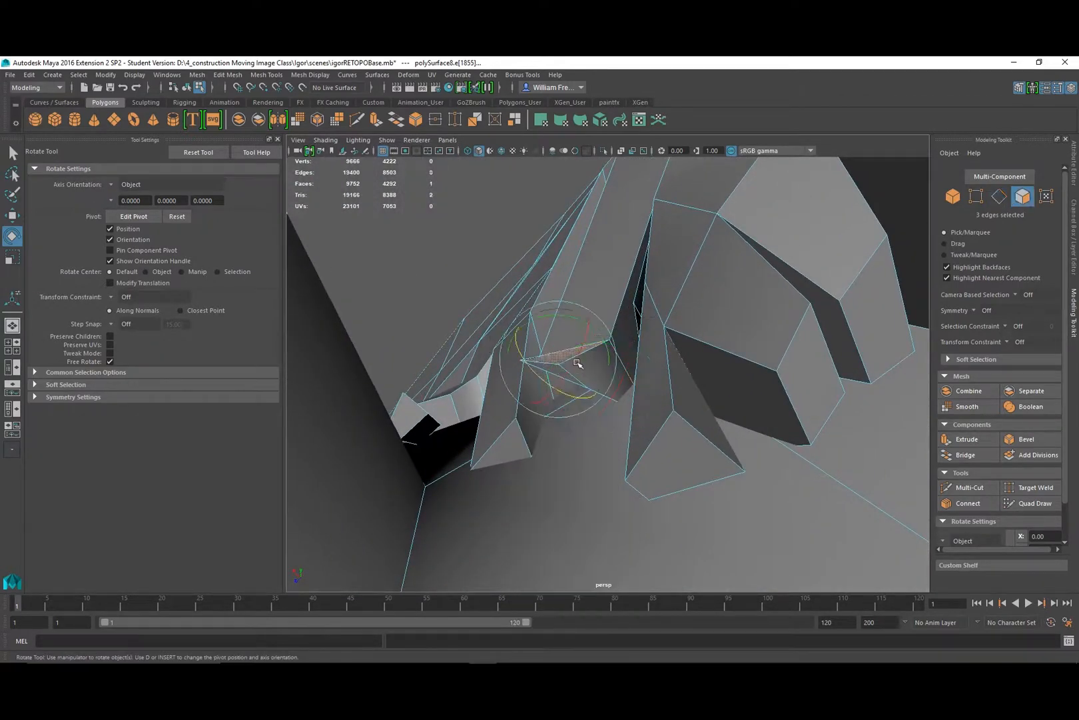
{"action": "left_click", "coordinate": [648, 373]}
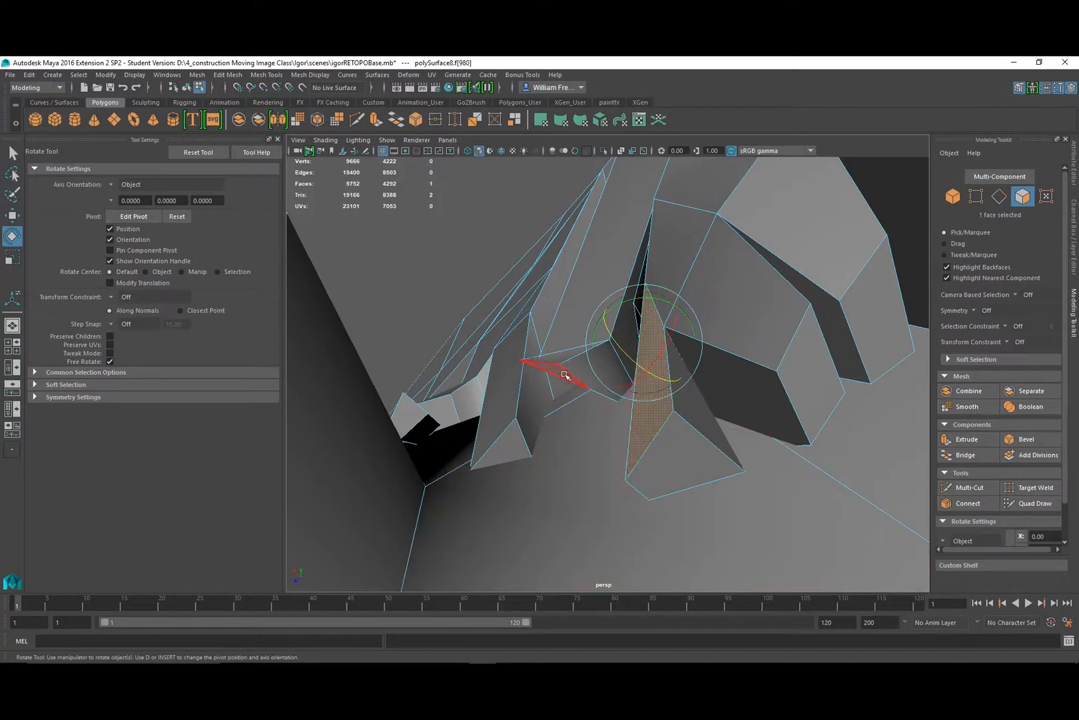
{"action": "left_click", "coordinate": [557, 373]}
{"action": "left_click_drag", "start_coordinate": [556, 373], "coordinate": [546, 336], "text": "alt"}
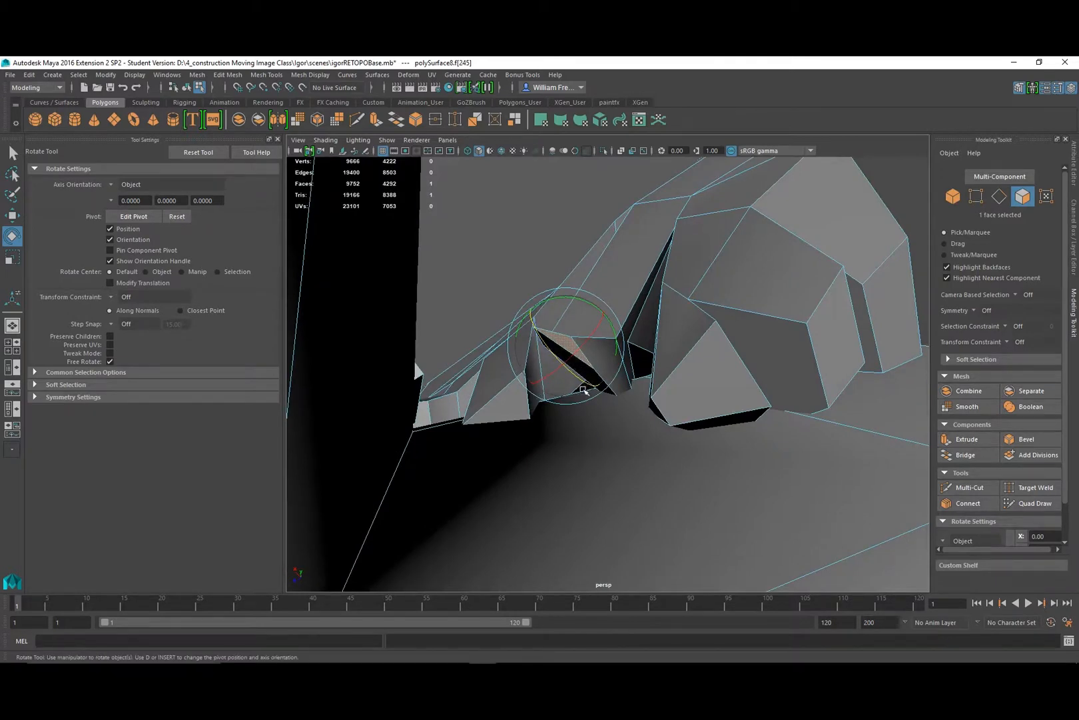
{"action": "key", "text": "w"}
{"action": "key", "text": "r"}
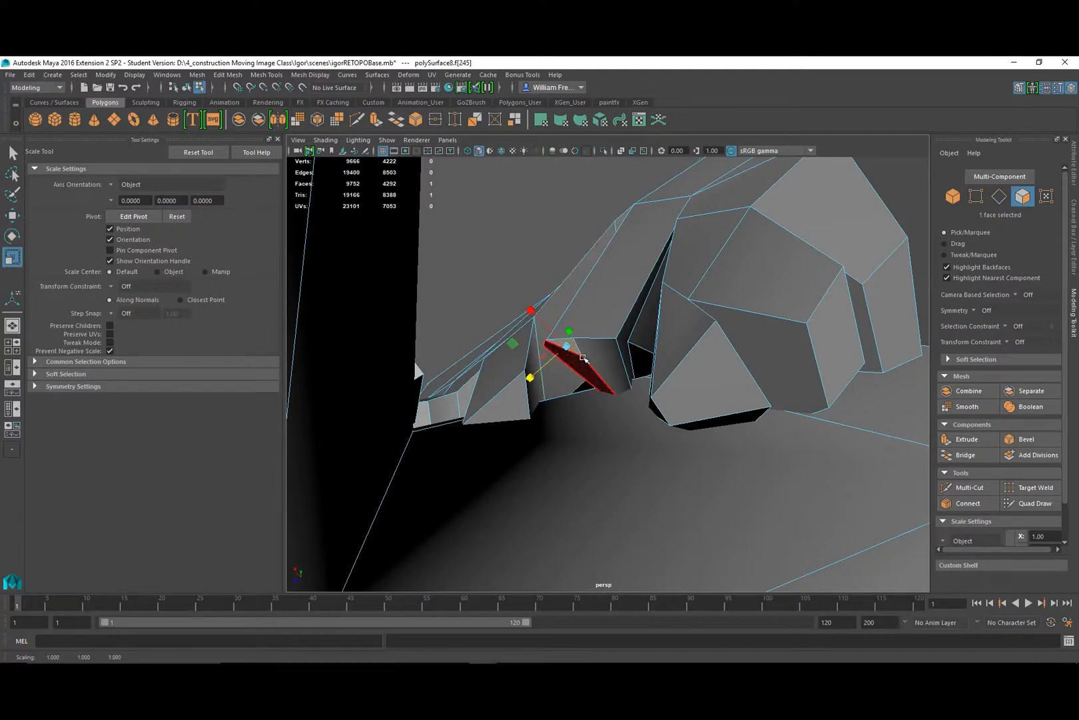
{"action": "left_click_drag", "start_coordinate": [608, 334], "coordinate": [555, 396], "text": "alt"}
{"action": "key", "text": "w"}
{"action": "left_click", "coordinate": [607, 445]}
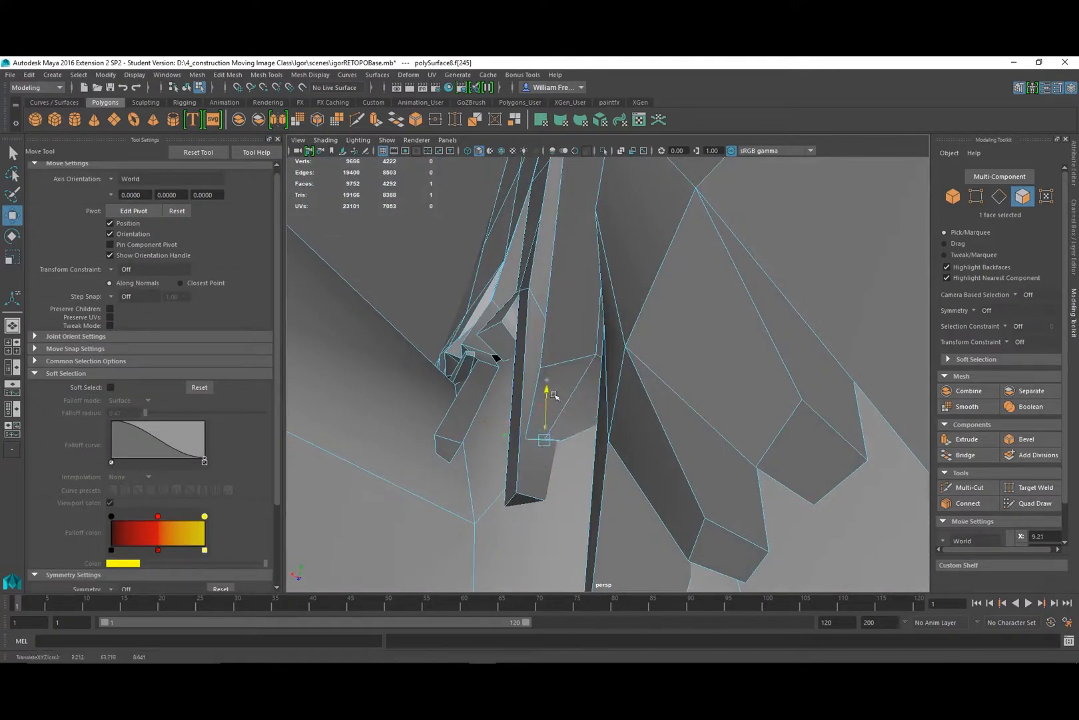
Shift the same spike's end face along the X axis to line it up with the neighbouring spikes.
{"action": "left_click_drag", "start_coordinate": [574, 461], "coordinate": [633, 460]}
{"action": "right_click_drag", "start_coordinate": [633, 460], "coordinate": [511, 430], "text": "alt"}
{"action": "left_click_drag", "start_coordinate": [738, 387], "coordinate": [768, 400], "text": "alt"}
{"action": "right_click_drag", "start_coordinate": [768, 400], "coordinate": [388, 360], "text": "alt"}
{"action": "left_click_drag", "start_coordinate": [388, 360], "coordinate": [443, 367], "text": "alt"}
{"action": "right_click_drag", "start_coordinate": [443, 366], "coordinate": [699, 478], "text": "alt"}
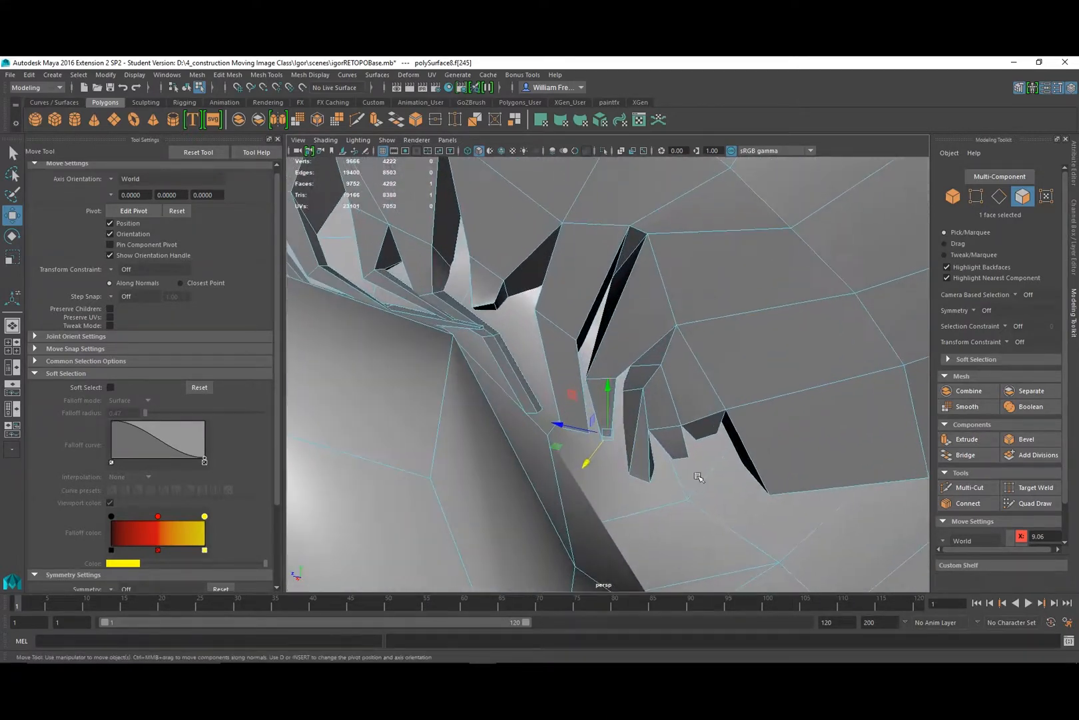
{"action": "left_click_drag", "start_coordinate": [627, 428], "coordinate": [564, 369], "text": "alt"}
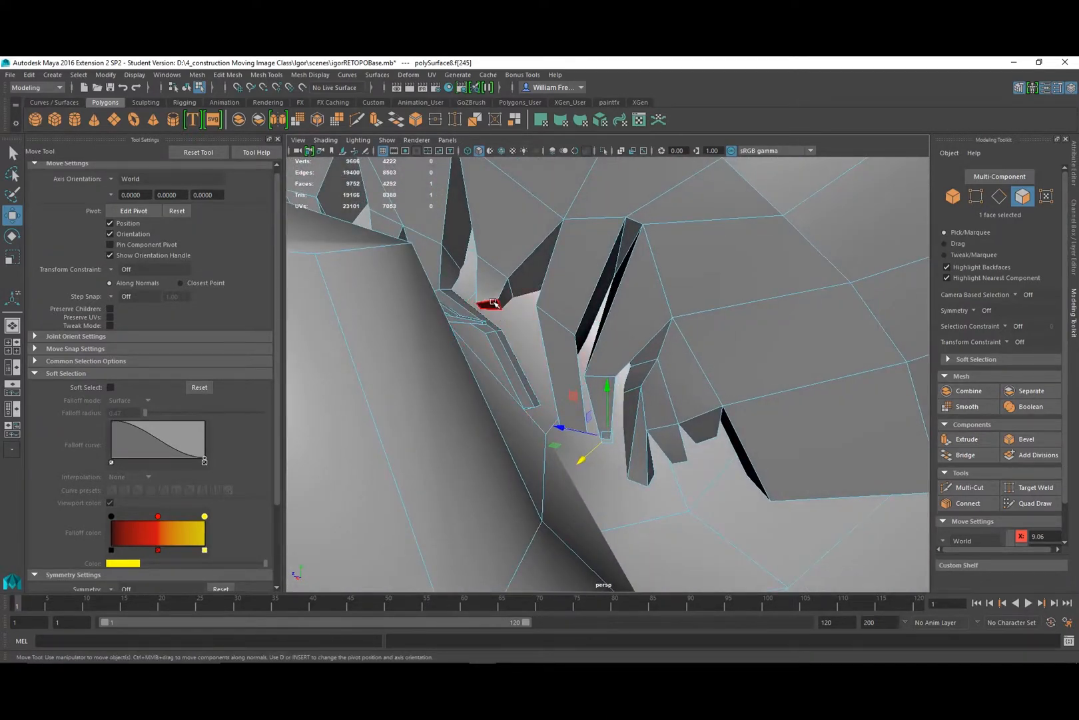
Select the small end face of the next short spike behind the ear and extrude it downward to lengthen the spike.
{"action": "right_click_drag", "start_coordinate": [493, 302], "coordinate": [497, 332]}
{"action": "left_click_drag", "start_coordinate": [566, 333], "coordinate": [490, 335], "text": "alt"}
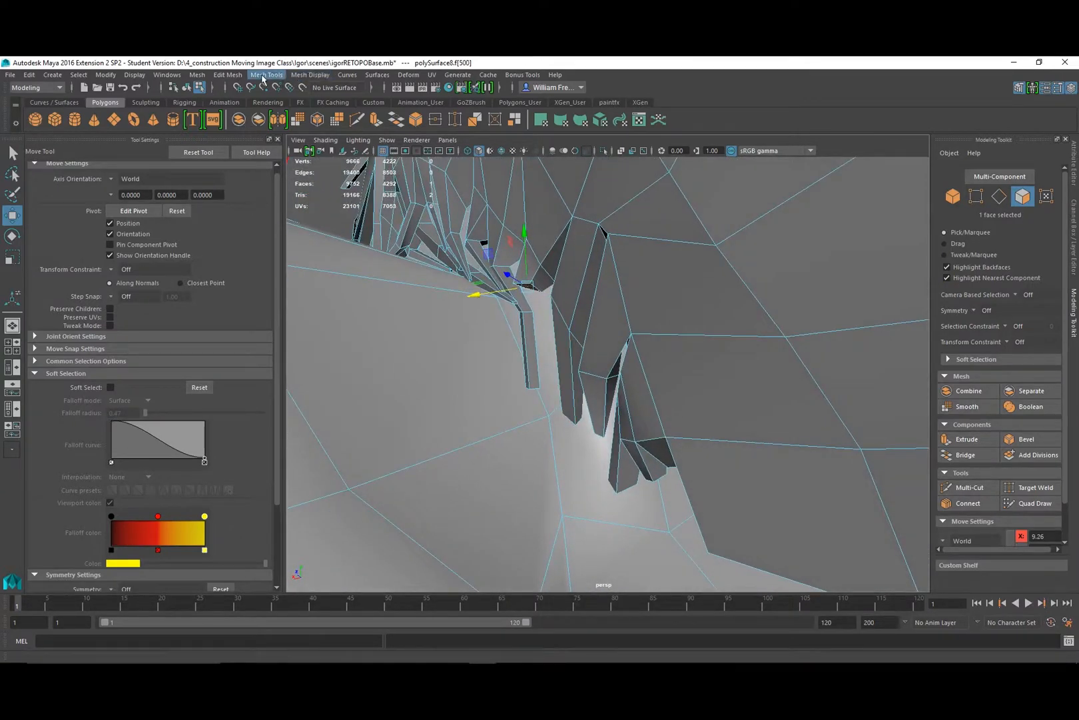
{"action": "left_click", "coordinate": [228, 74]}
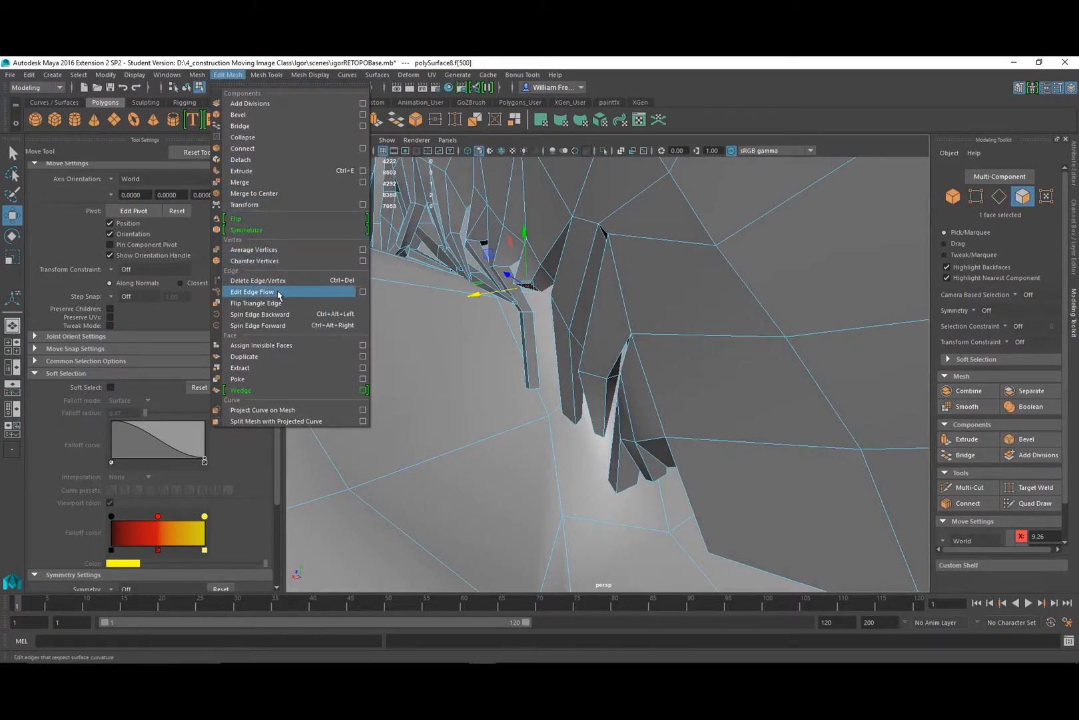
{"action": "left_click", "coordinate": [246, 171]}
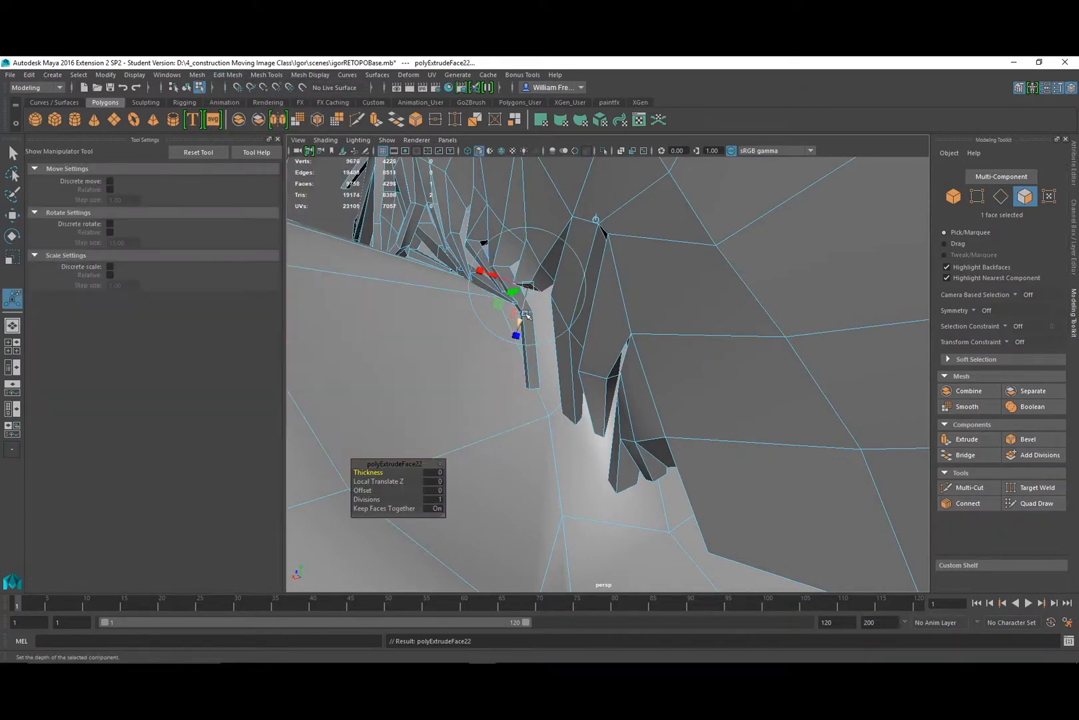
{"action": "left_click_drag", "start_coordinate": [524, 320], "coordinate": [533, 414]}
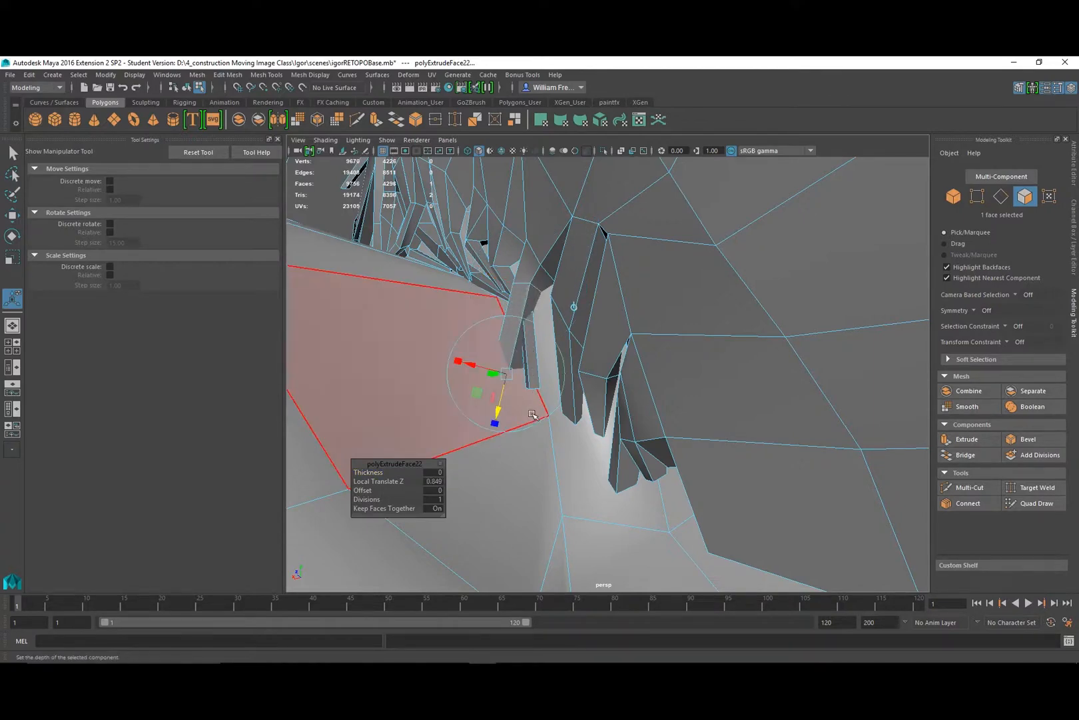
{"action": "left_click_drag", "start_coordinate": [473, 367], "coordinate": [559, 492]}
Extrude the spike's end face further in additional segments and scale its tip down to taper it.
{"action": "key", "text": "r"}
{"action": "key", "text": "ctrl+e"}
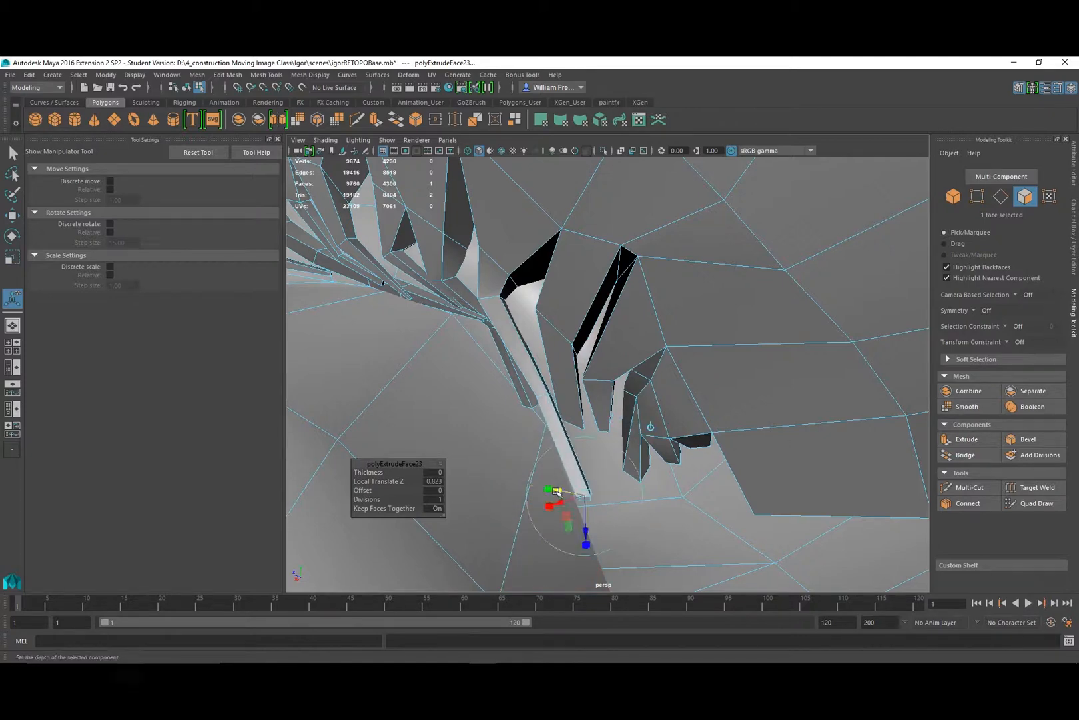
{"action": "left_click_drag", "start_coordinate": [586, 533], "coordinate": [613, 515]}
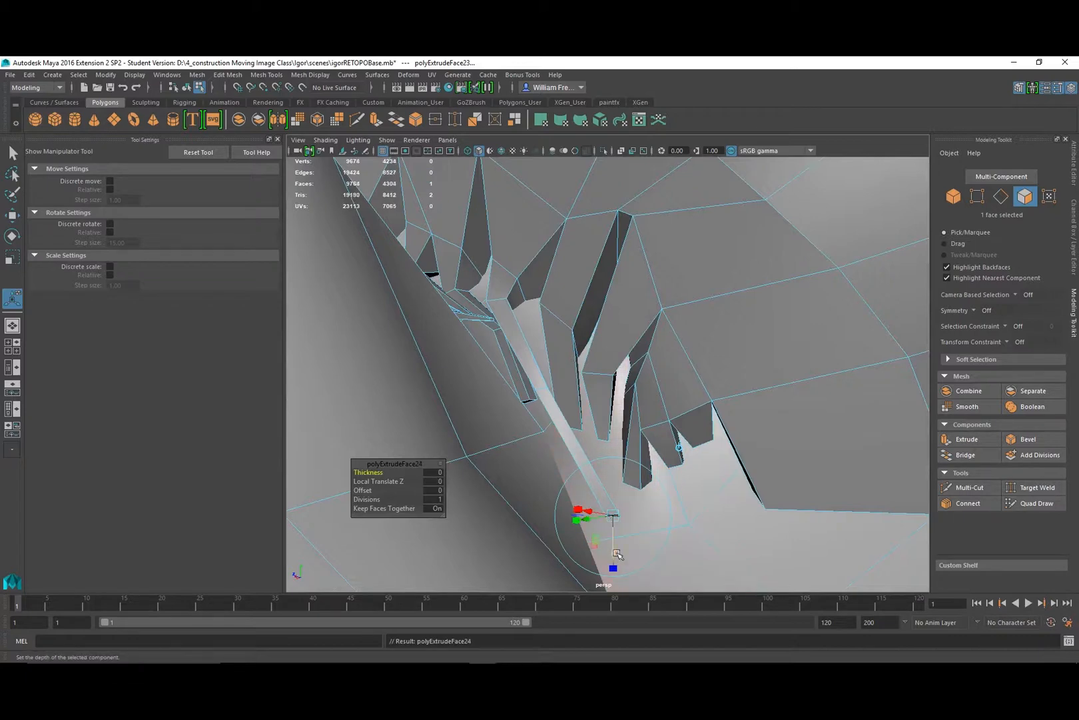
{"action": "key", "text": "r"}
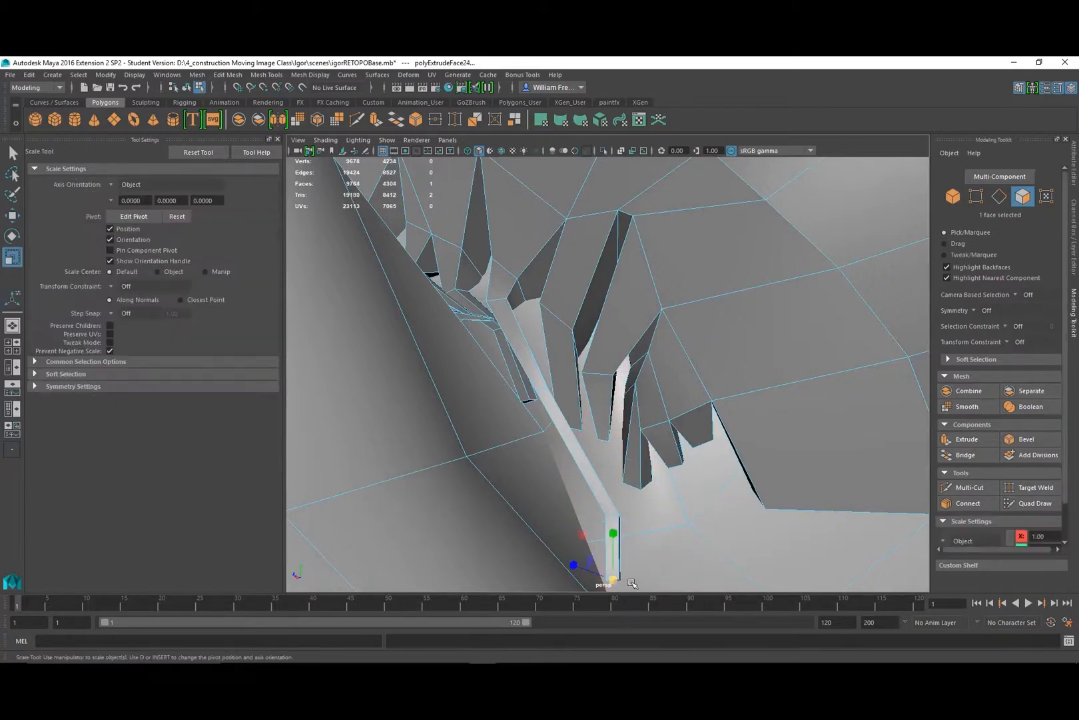
{"action": "middle_click_drag", "start_coordinate": [652, 540], "coordinate": [653, 434], "text": "alt"}
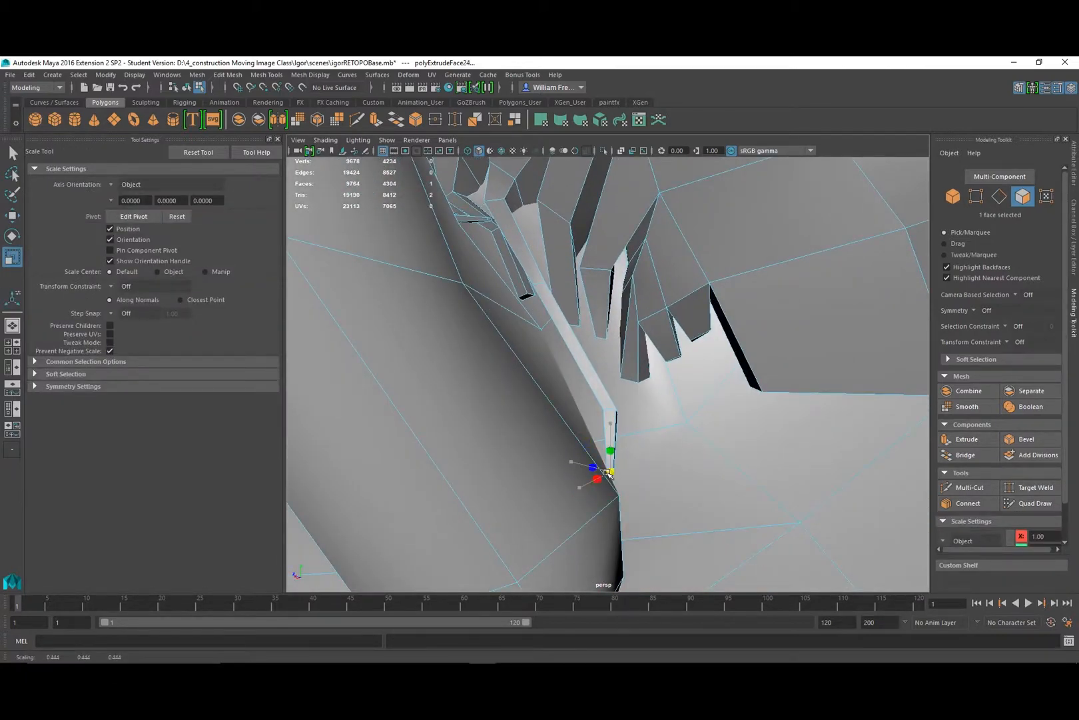
Return the hair mesh to object mode, deselect it, and examine the hairline spikes and side strands from the side and front.
{"action": "left_click_drag", "start_coordinate": [706, 405], "coordinate": [543, 283], "text": "alt"}
{"action": "scroll", "coordinate": [615, 305], "scroll_direction": "up", "scroll_amount": 5}
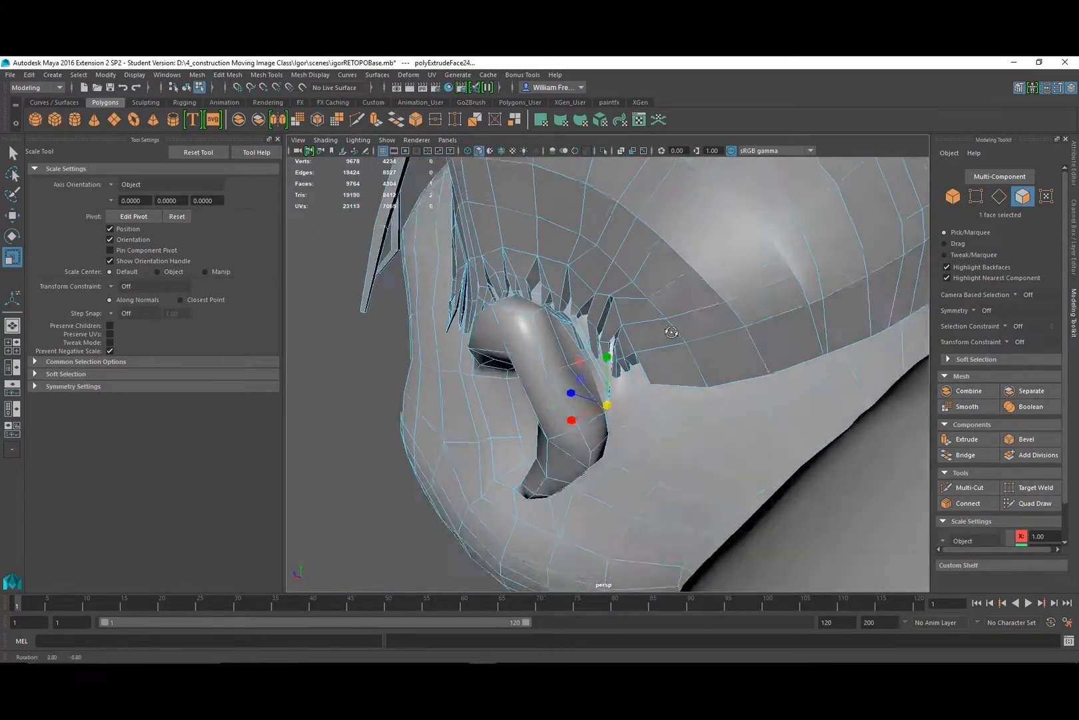
{"action": "scroll", "coordinate": [649, 318], "scroll_direction": "up", "scroll_amount": 2}
{"action": "scroll", "coordinate": [650, 319], "scroll_direction": "down", "scroll_amount": 5}
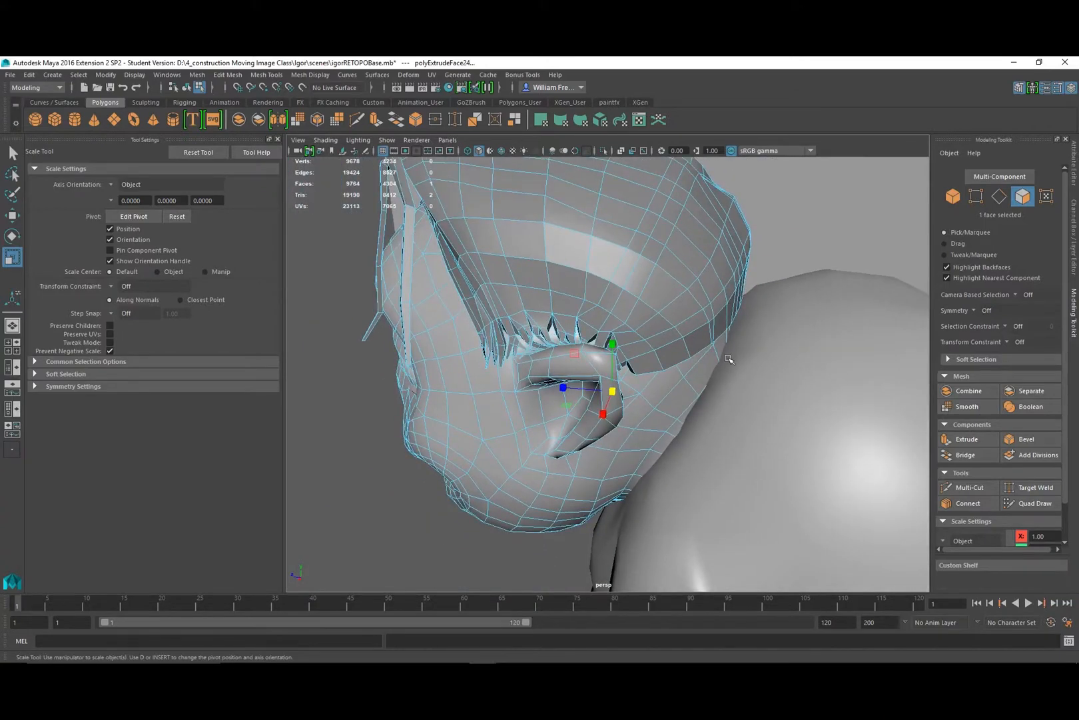
{"action": "left_click_drag", "start_coordinate": [729, 358], "coordinate": [689, 335], "text": "alt"}
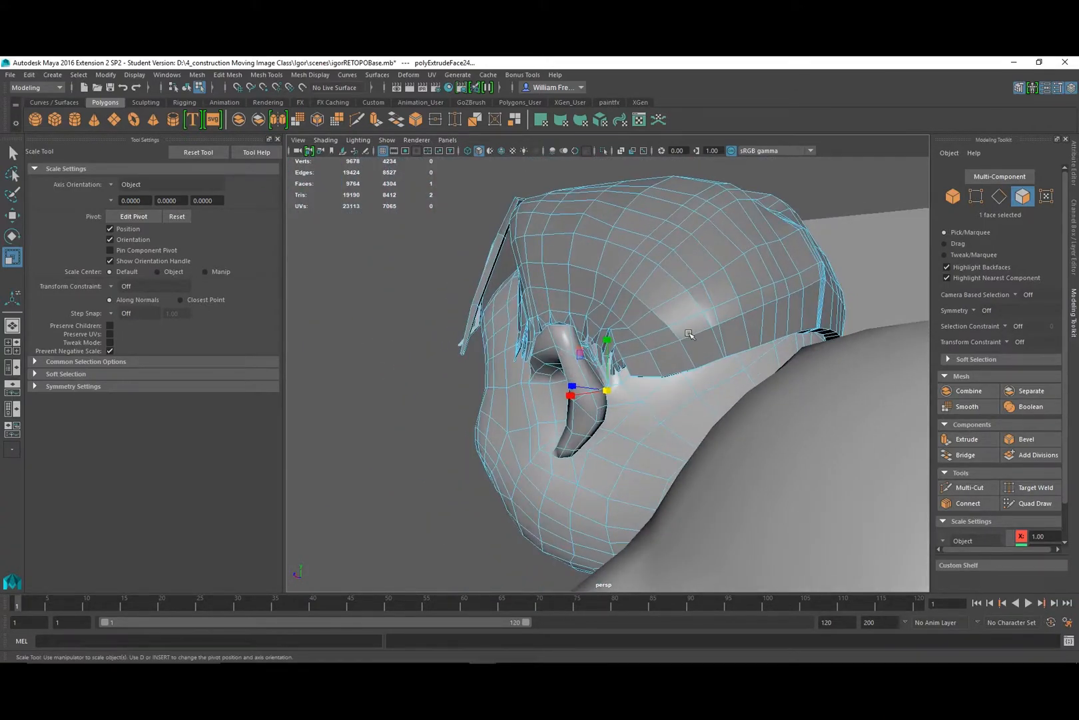
{"action": "left_click_drag", "start_coordinate": [703, 289], "coordinate": [750, 221], "text": "alt"}
{"action": "left_click_drag", "start_coordinate": [820, 272], "coordinate": [657, 294], "text": "alt"}
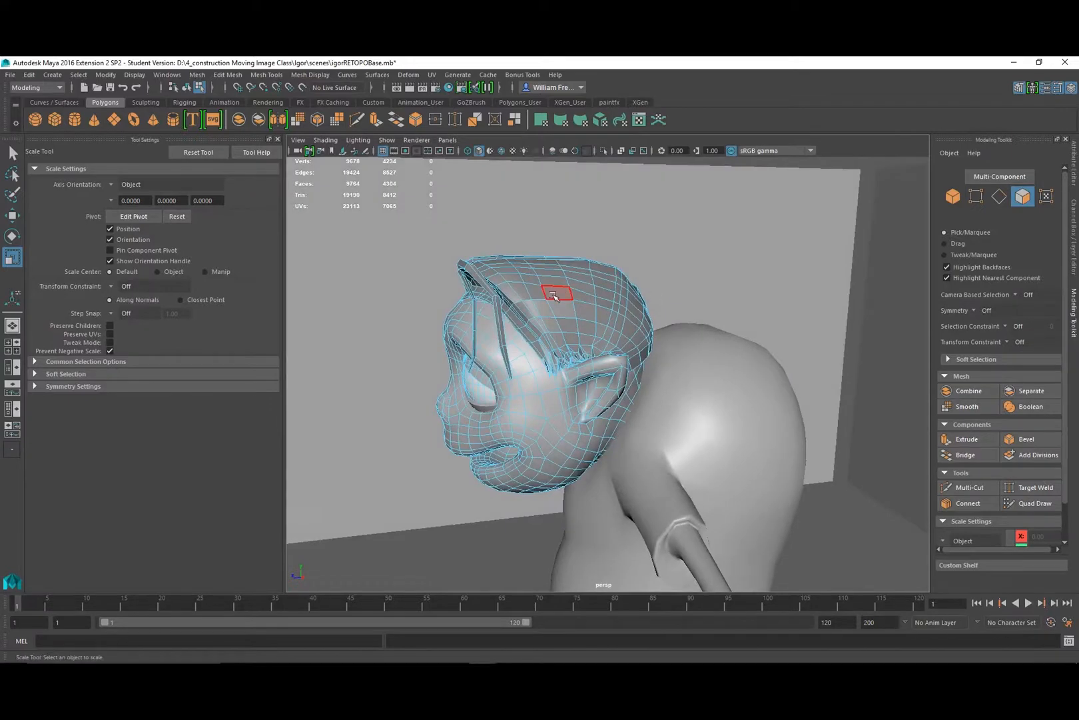
{"action": "right_click_drag", "start_coordinate": [557, 297], "coordinate": [592, 272]}
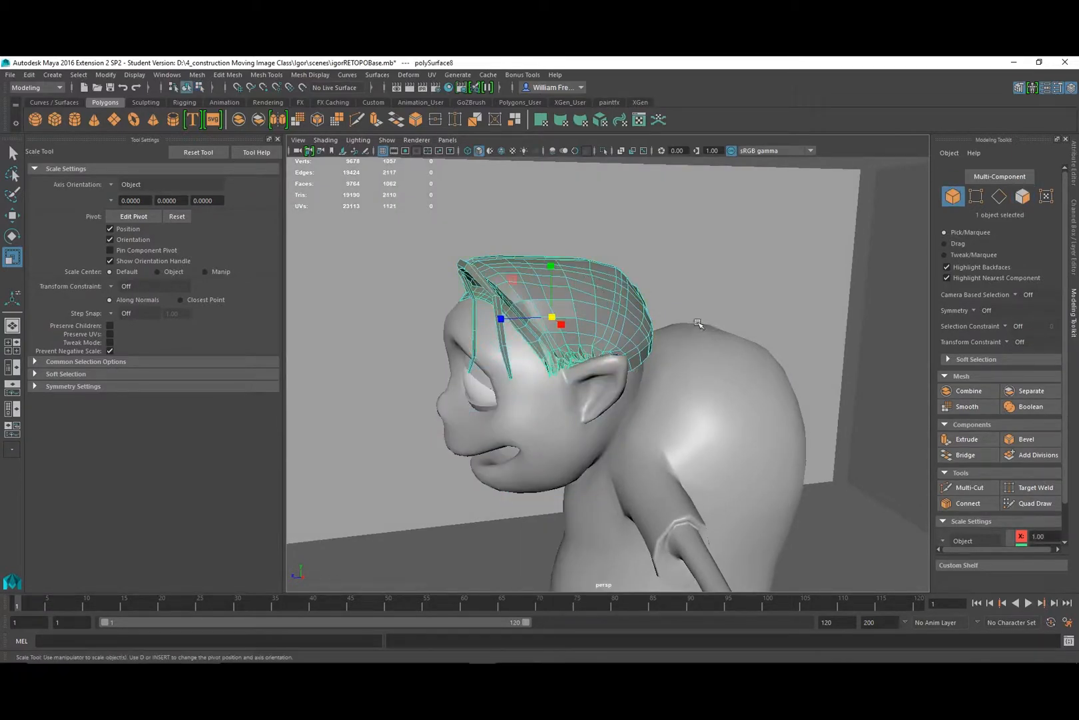
{"action": "left_click_drag", "start_coordinate": [698, 323], "coordinate": [681, 259], "text": "alt"}
{"action": "left_click", "coordinate": [675, 272]}
{"action": "left_click_drag", "start_coordinate": [586, 276], "coordinate": [708, 277], "text": "alt"}
{"action": "scroll", "coordinate": [707, 285], "scroll_direction": "up", "scroll_amount": 5}
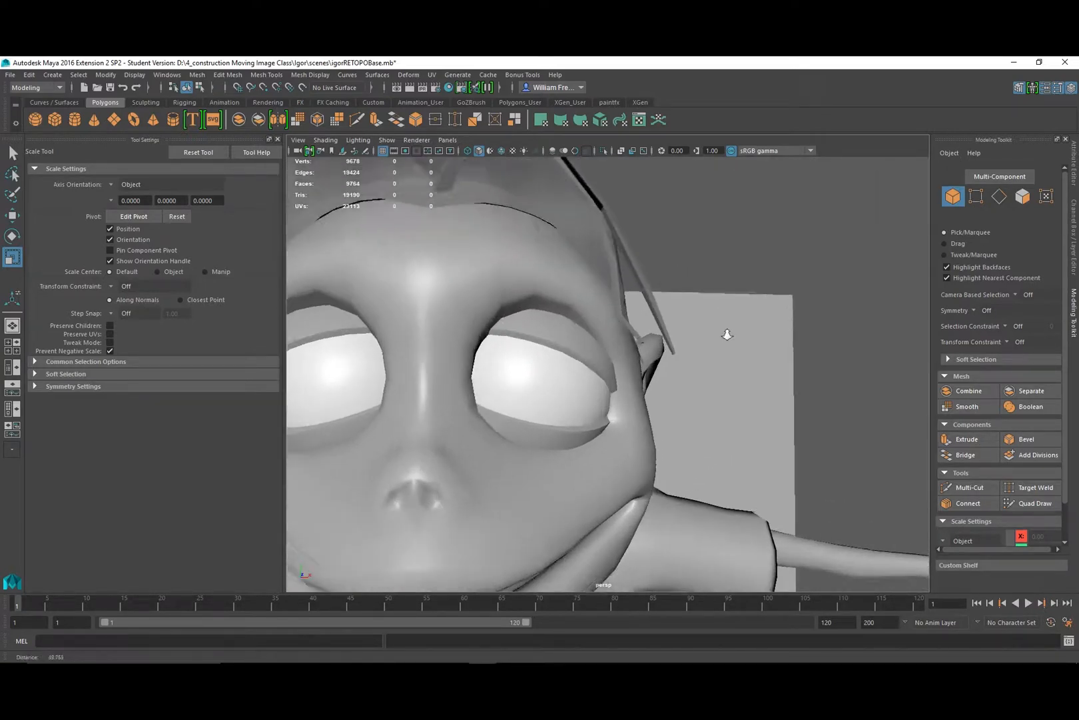
Select the four vertices at the bend of the outer side hair strand and move them inward along X toward the head.
{"action": "left_click", "coordinate": [667, 277]}
{"action": "right_click_drag", "start_coordinate": [668, 275], "coordinate": [624, 275]}
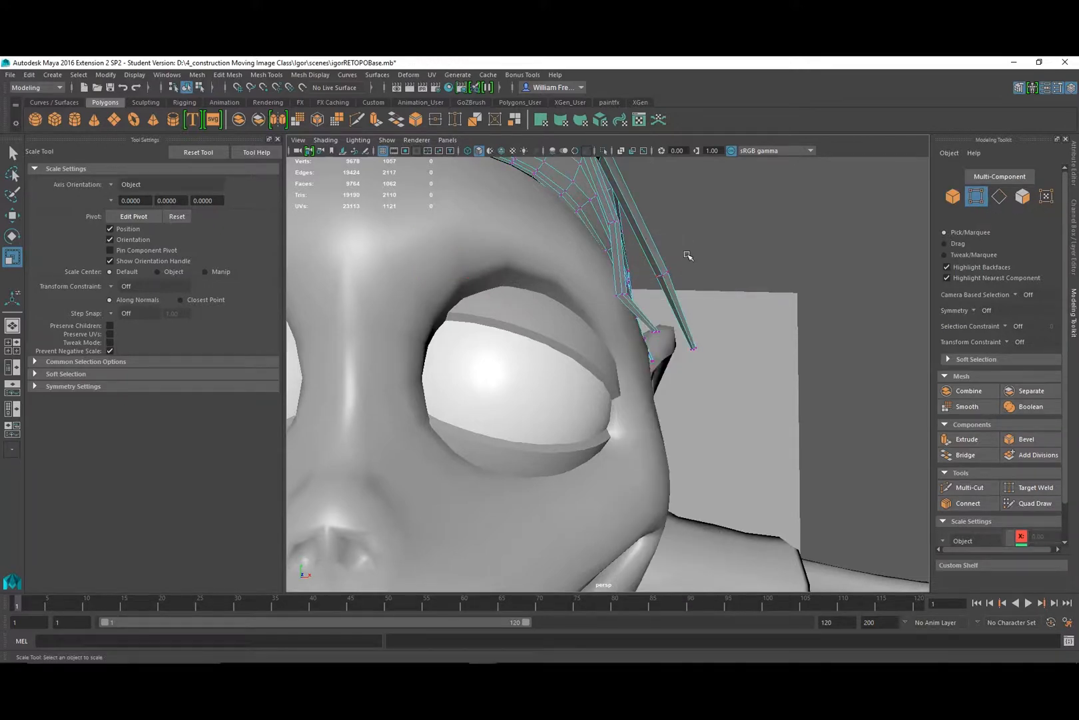
{"action": "left_click_drag", "start_coordinate": [687, 254], "coordinate": [699, 297]}
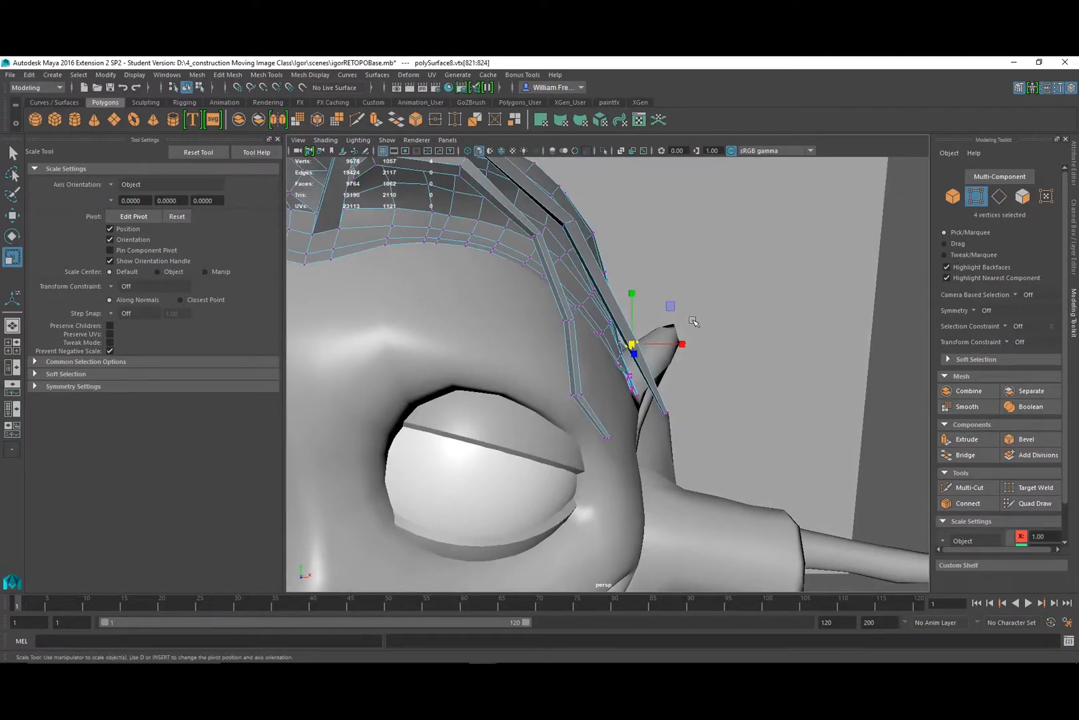
{"action": "key", "text": "w"}
{"action": "left_click_drag", "start_coordinate": [686, 344], "coordinate": [651, 350]}
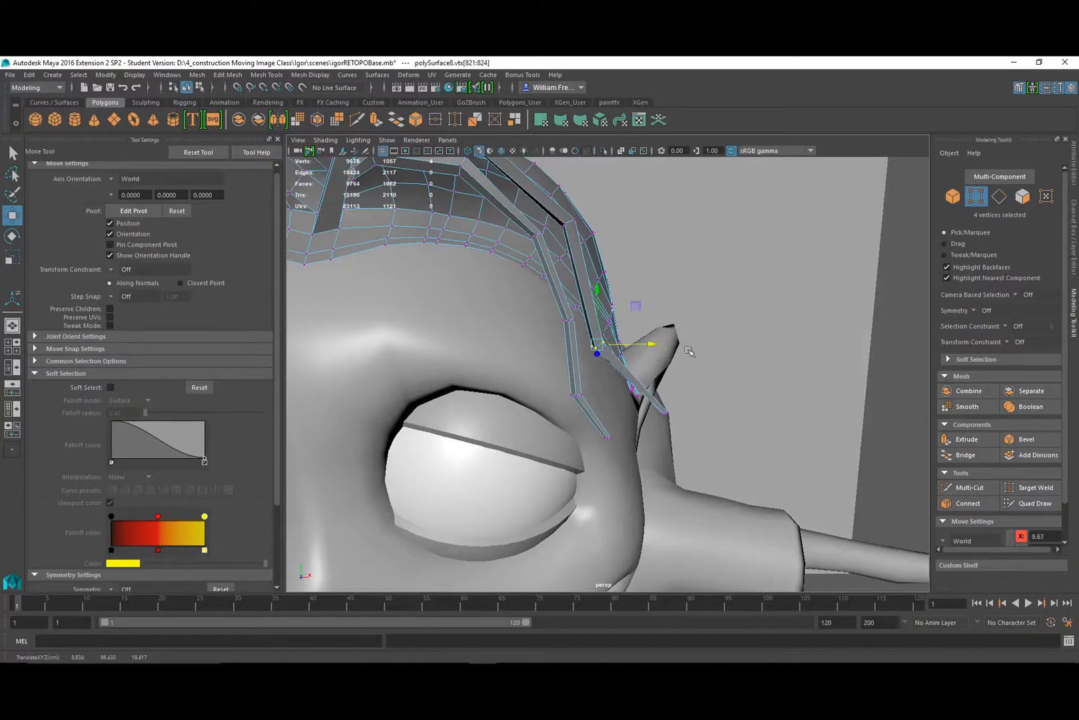
{"action": "right_click_drag", "start_coordinate": [689, 350], "coordinate": [574, 299], "text": "alt"}
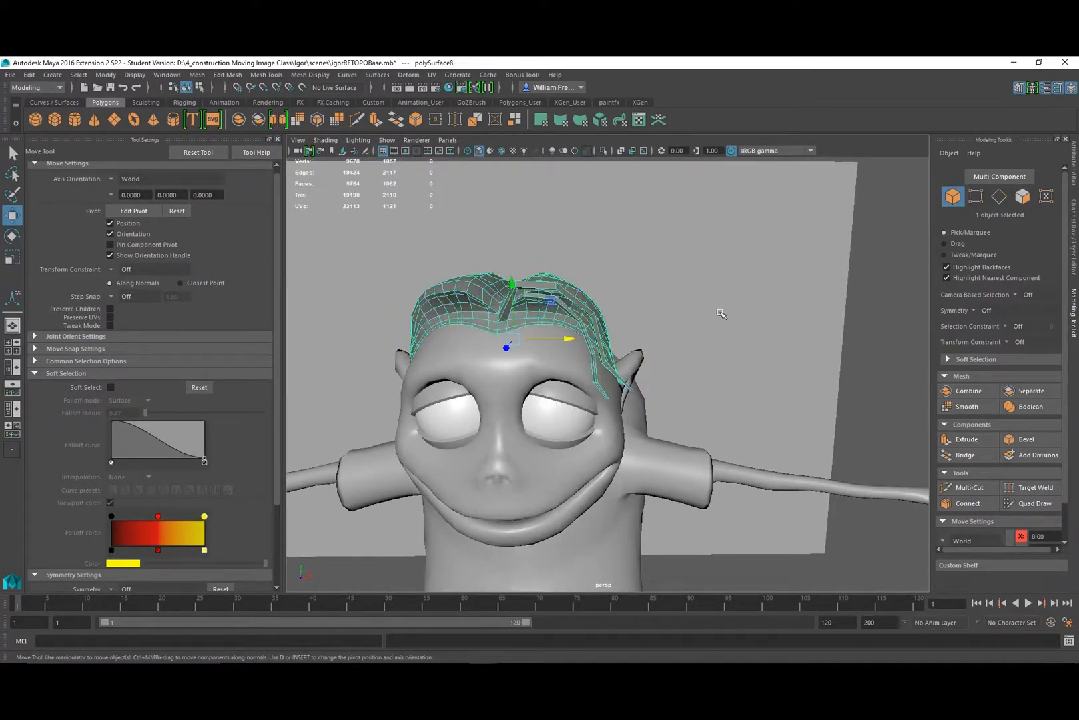
Deselect the hair, turn on textured display, and compare the hair's shape with the Igor reference images from several angles.
{"action": "left_click", "coordinate": [911, 338]}
{"action": "left_click_drag", "start_coordinate": [741, 336], "coordinate": [725, 334], "text": "alt"}
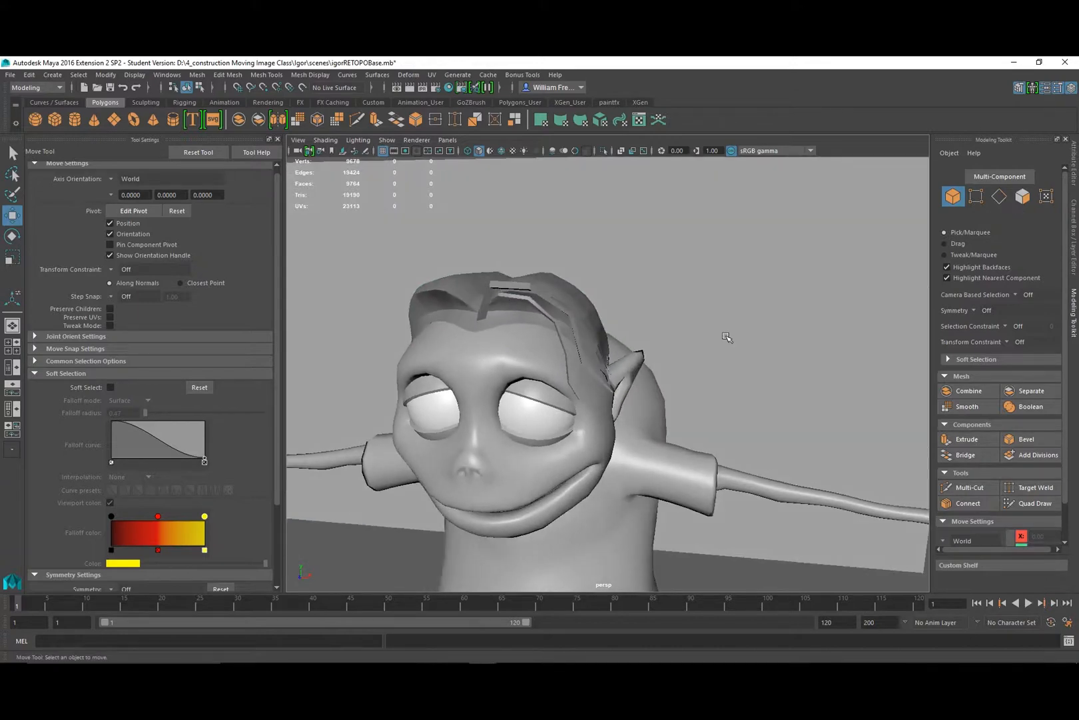
{"action": "key", "text": "6"}
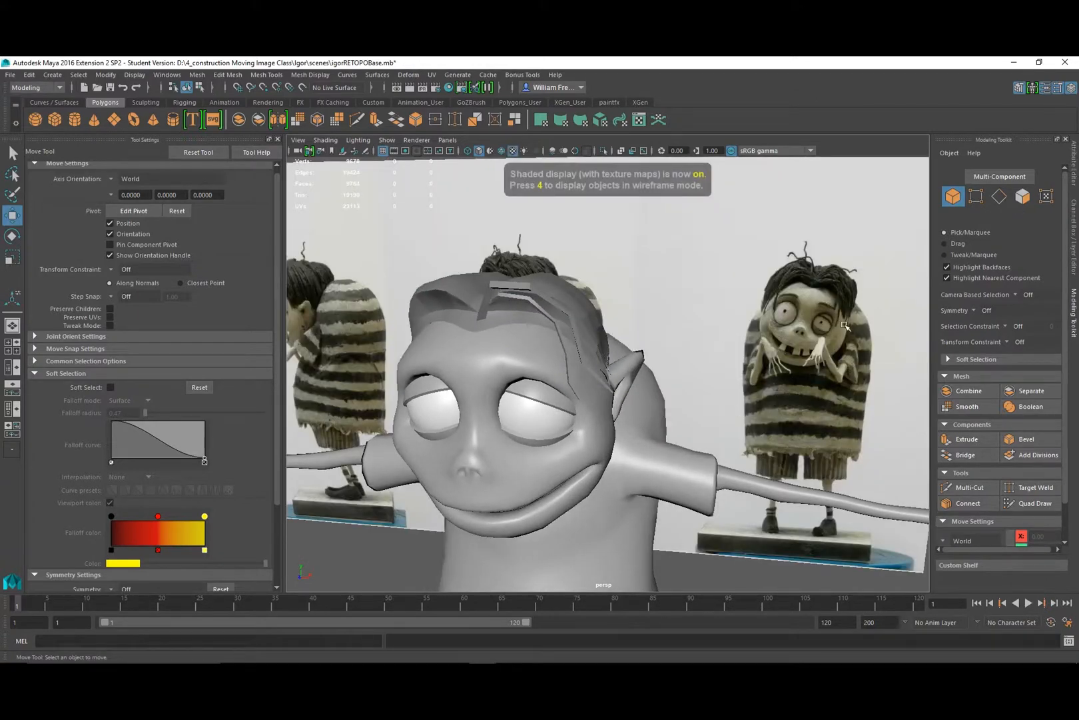
{"action": "left_click_drag", "start_coordinate": [523, 359], "coordinate": [433, 358], "text": "alt"}
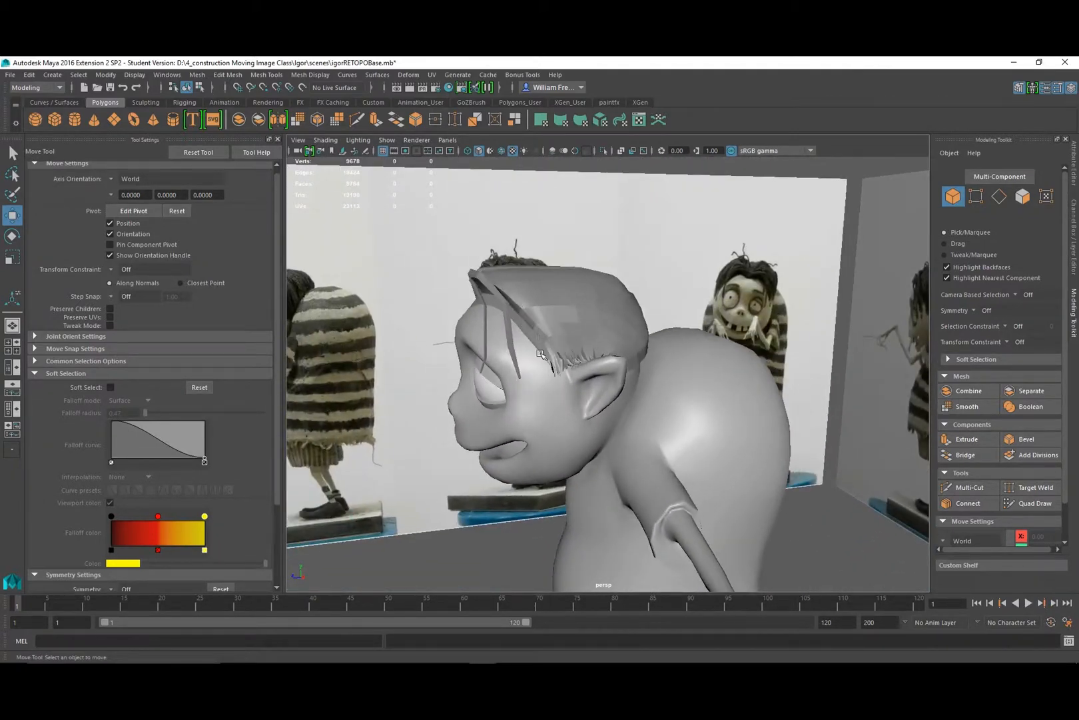
{"action": "left_click_drag", "start_coordinate": [517, 366], "coordinate": [398, 298], "text": "alt"}
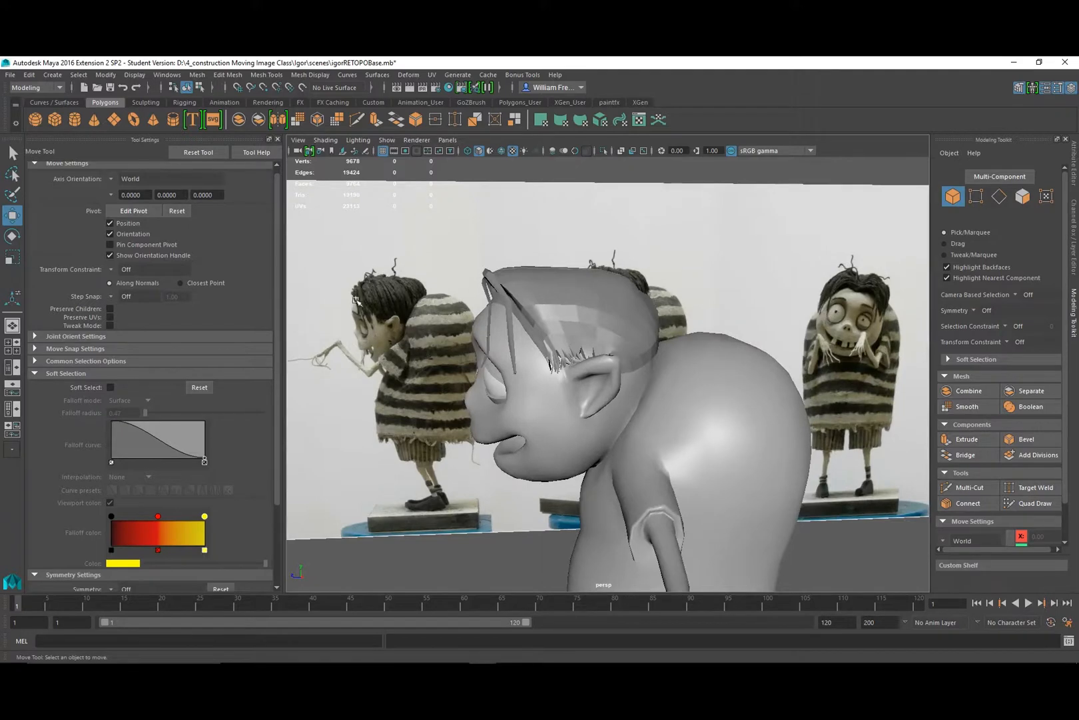
{"action": "left_click_drag", "start_coordinate": [513, 258], "coordinate": [495, 337], "text": "alt"}
{"action": "left_click_drag", "start_coordinate": [539, 379], "coordinate": [571, 381], "text": "alt"}
{"action": "right_click_drag", "start_coordinate": [472, 351], "coordinate": [567, 416], "text": "alt"}
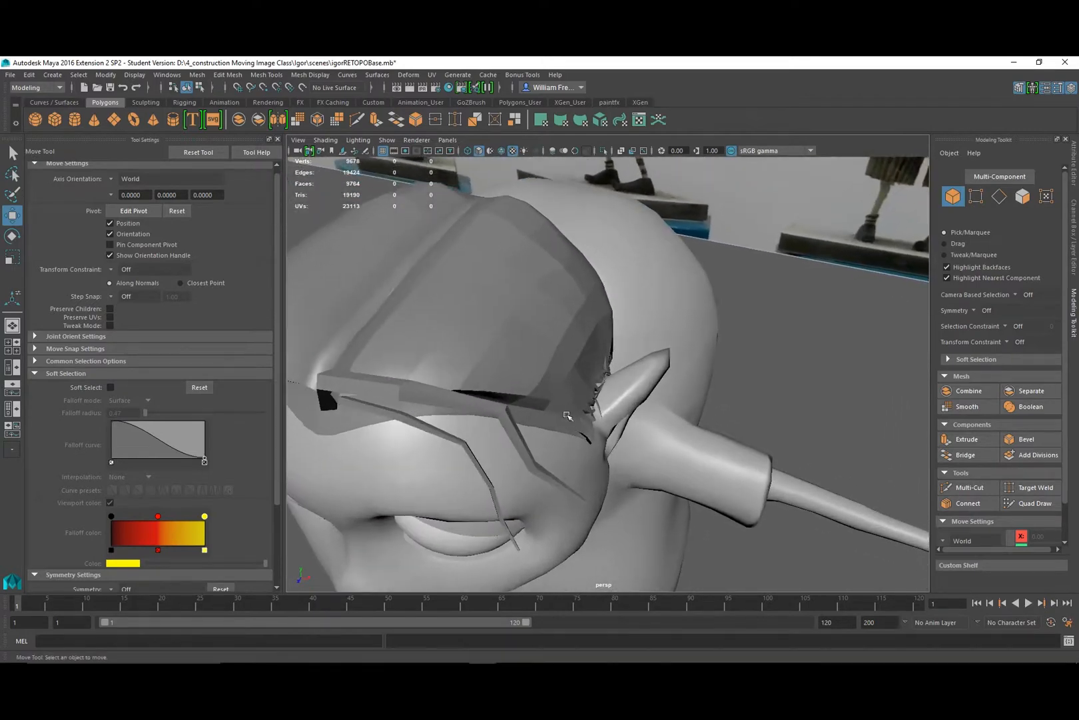
Select the underside face of the upper front hair strand and extrude it down over the forehead as a new strand.
{"action": "left_click", "coordinate": [399, 372]}
{"action": "left_click_drag", "start_coordinate": [369, 359], "coordinate": [480, 259], "text": "alt"}
{"action": "right_click_drag", "start_coordinate": [479, 258], "coordinate": [567, 323], "text": "alt"}
{"action": "middle_click_drag", "start_coordinate": [535, 292], "coordinate": [585, 424], "text": "alt"}
{"action": "left_click_drag", "start_coordinate": [587, 425], "coordinate": [557, 429], "text": "alt"}
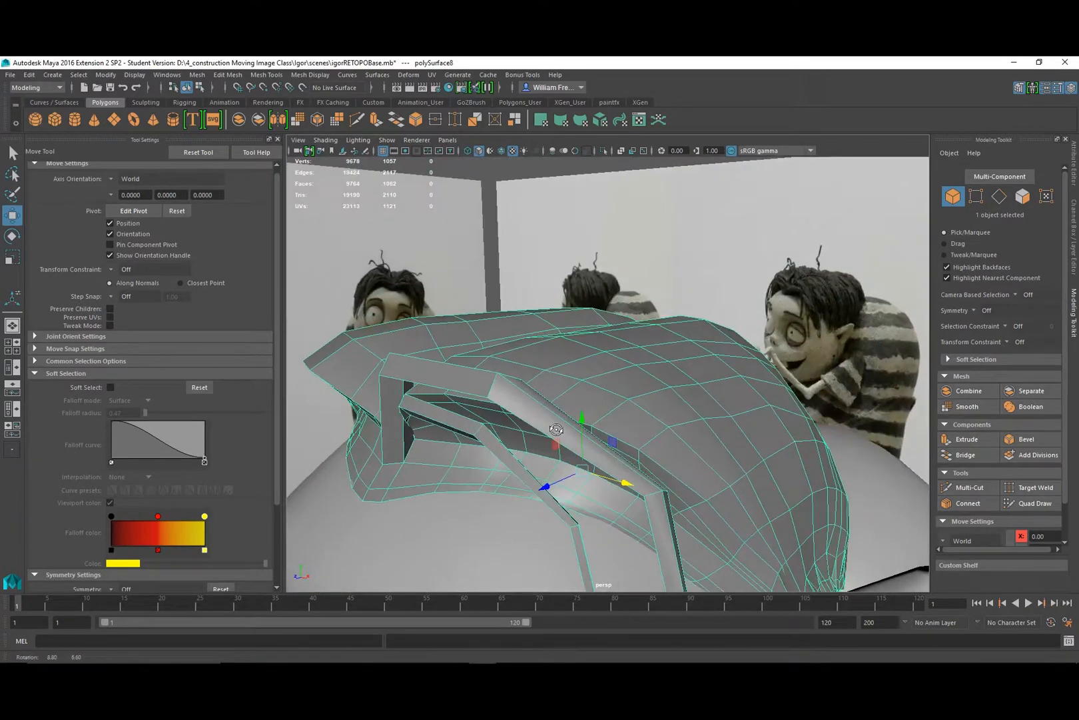
{"action": "right_click_drag", "start_coordinate": [471, 346], "coordinate": [473, 374]}
{"action": "left_click", "coordinate": [481, 404]}
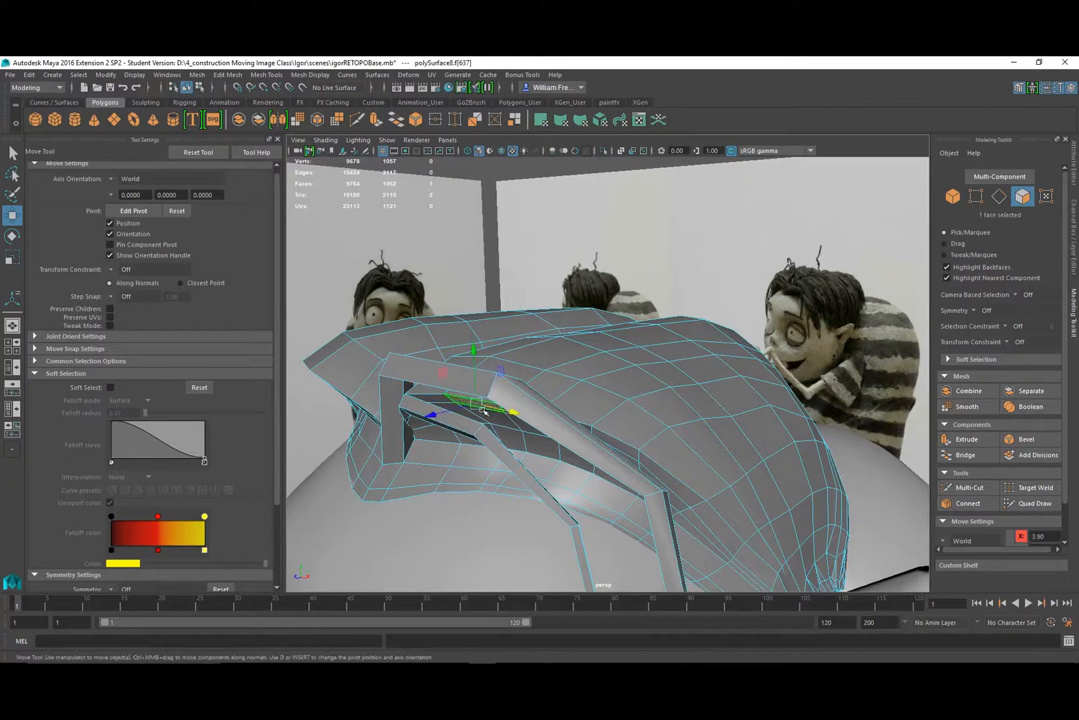
{"action": "mouse_move", "coordinate": [490, 427]}
{"action": "left_mouse_down", "text": "alt"}
{"action": "mouse_move", "coordinate": [506, 430]}
{"action": "mouse_move", "coordinate": [479, 422]}
{"action": "mouse_move", "coordinate": [451, 446]}
{"action": "mouse_move", "coordinate": [480, 440]}
{"action": "left_mouse_up", "text": "alt"}
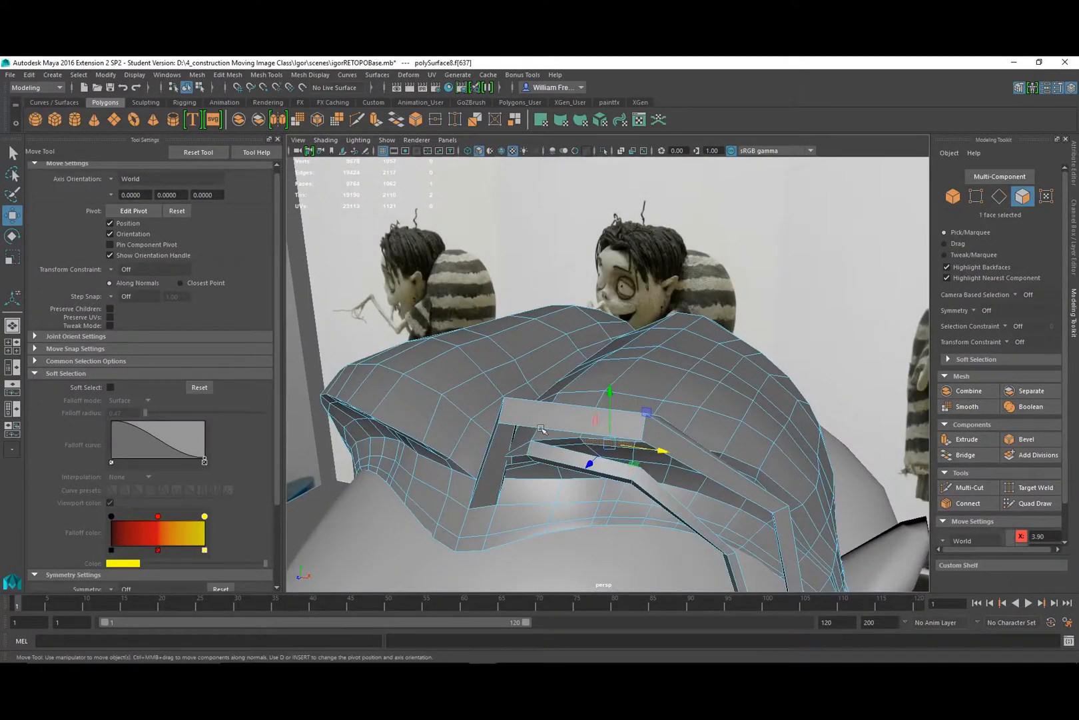
{"action": "left_click", "coordinate": [237, 78]}
{"action": "left_click", "coordinate": [272, 173]}
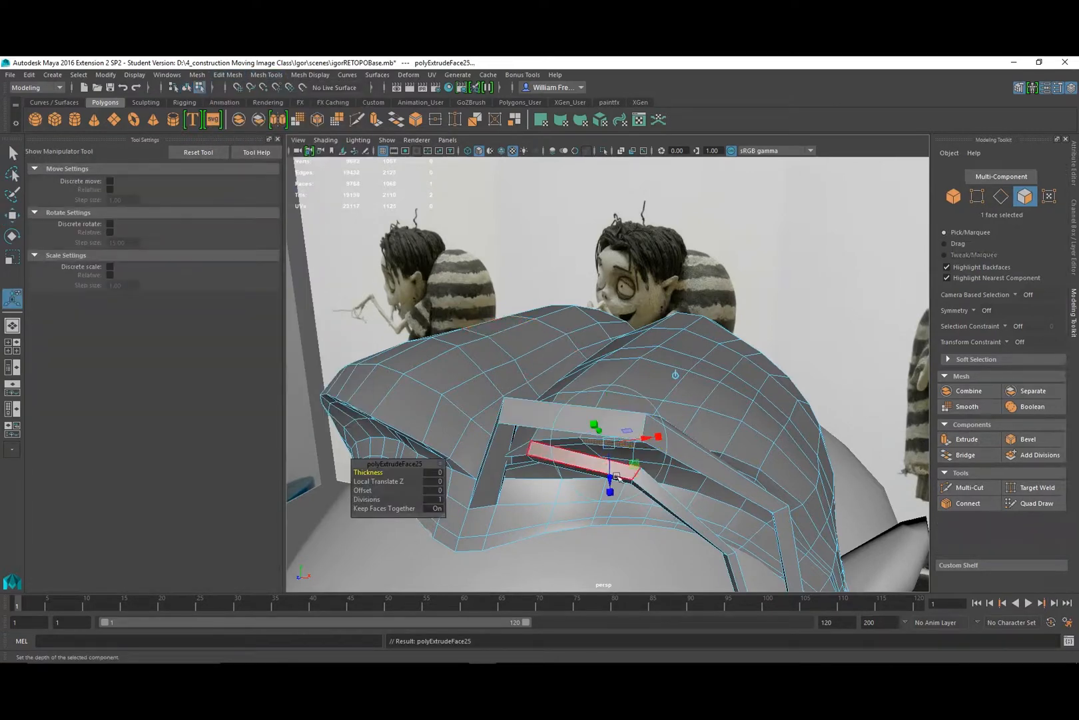
{"action": "left_click_drag", "start_coordinate": [608, 476], "coordinate": [620, 614]}
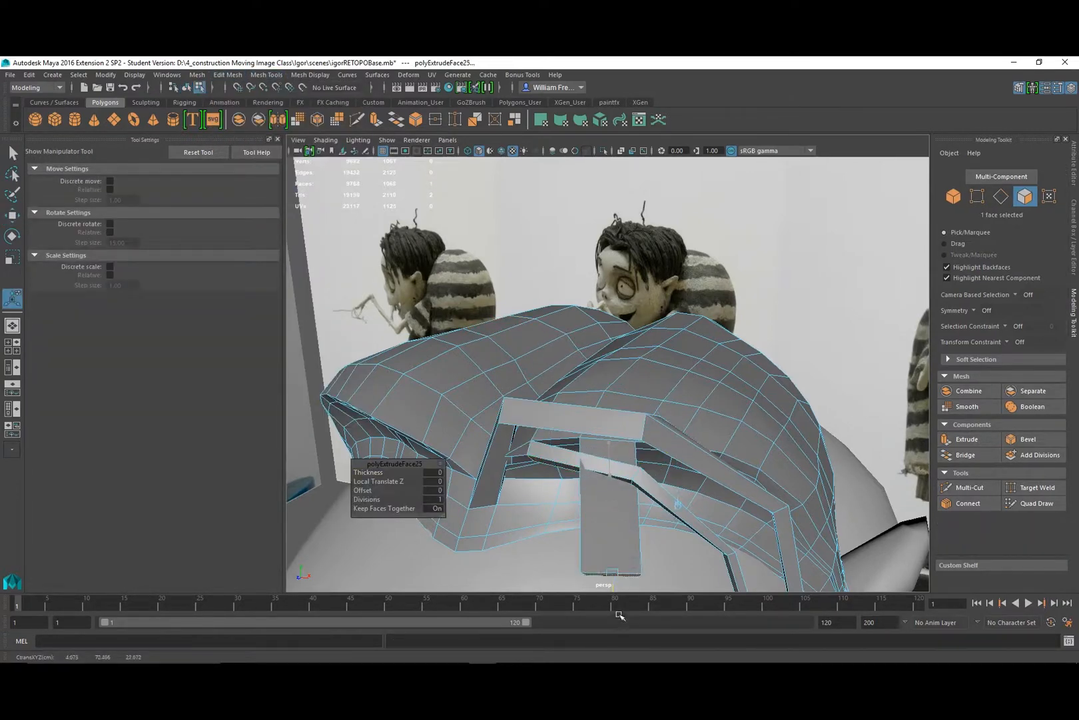
Set the Rotate tool's axis orientation to Component for the new strand's end face.
{"action": "key", "text": "e"}
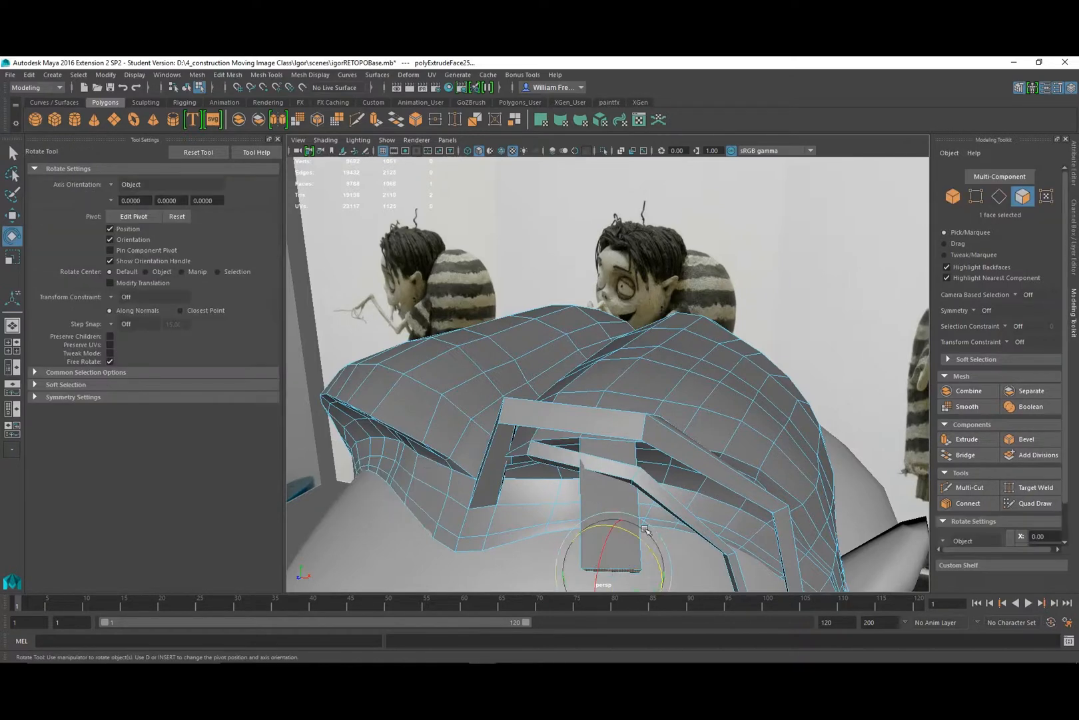
{"action": "left_click_drag", "start_coordinate": [665, 546], "coordinate": [664, 421], "text": "alt"}
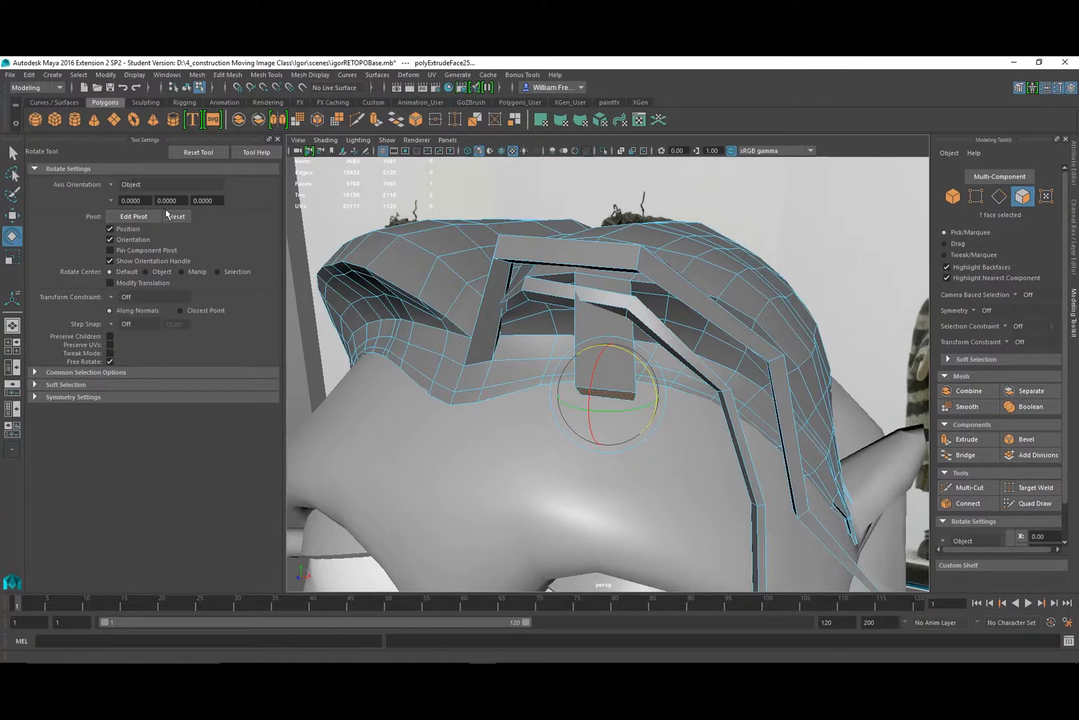
{"action": "left_click", "coordinate": [110, 183]}
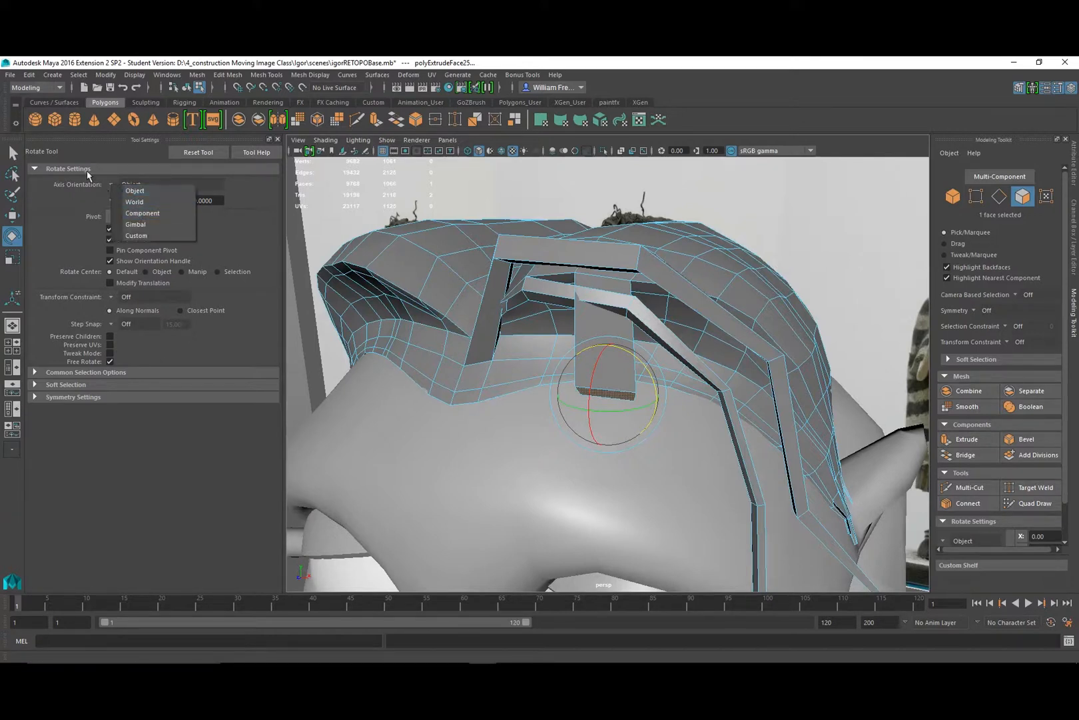
{"action": "left_click", "coordinate": [136, 213]}
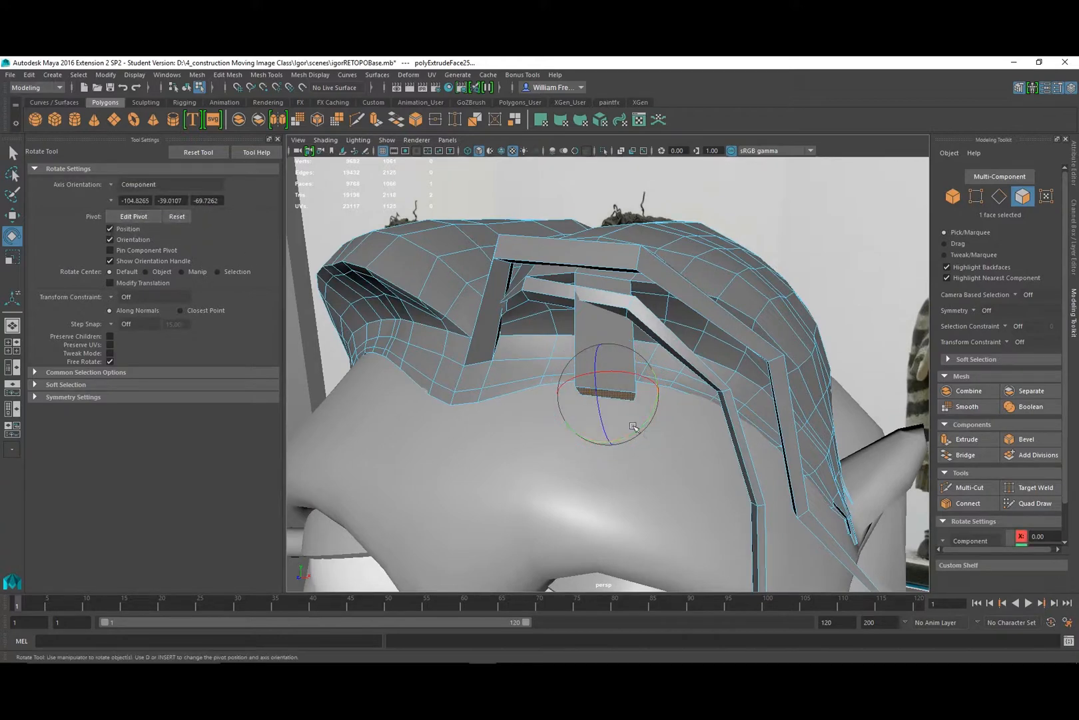
{"action": "left_click_drag", "start_coordinate": [633, 420], "coordinate": [437, 315], "text": "alt"}
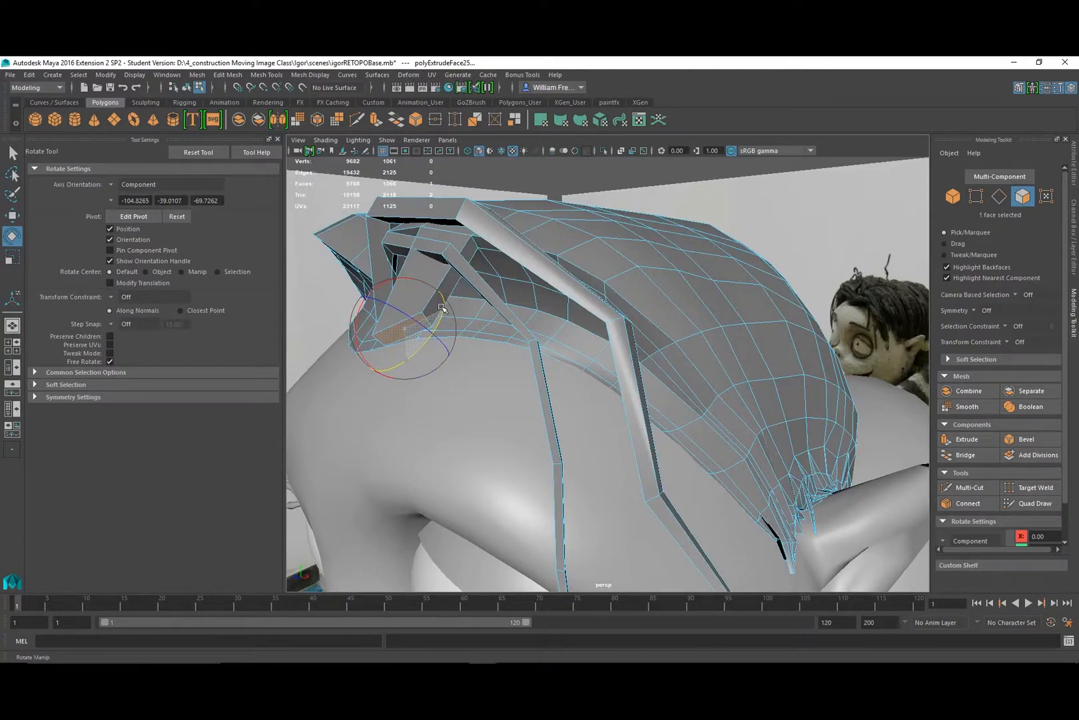
Set the Move tool's axis orientation to Component and shift the new strand's end face back toward the hairline.
{"action": "key", "text": "w"}
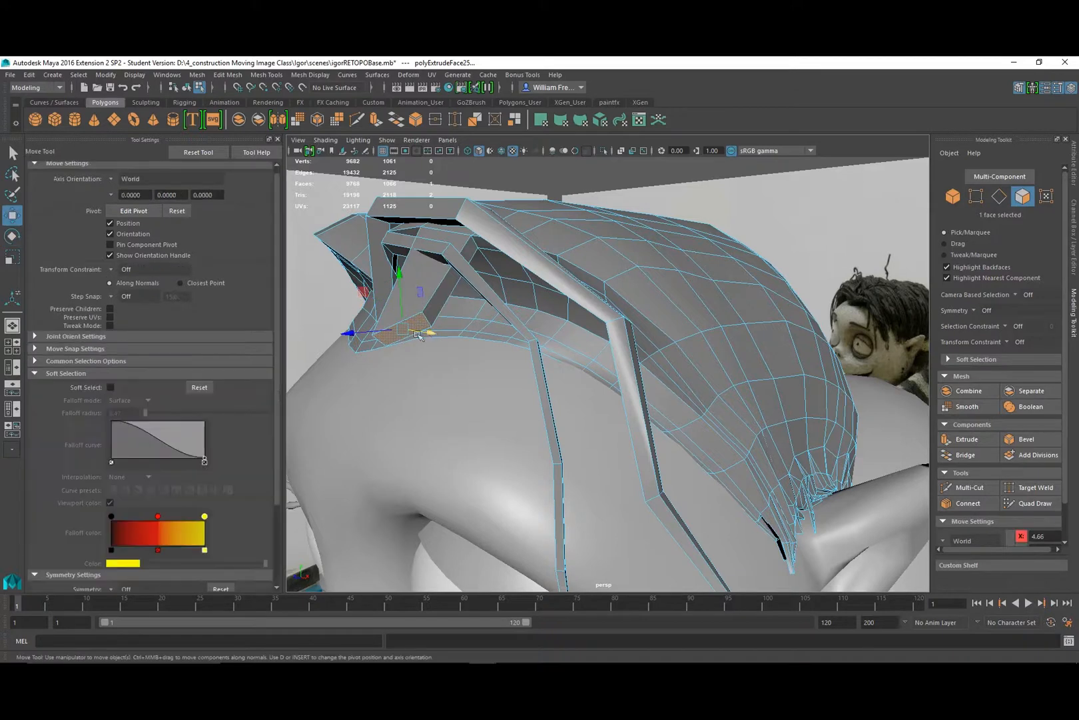
{"action": "left_click", "coordinate": [119, 180]}
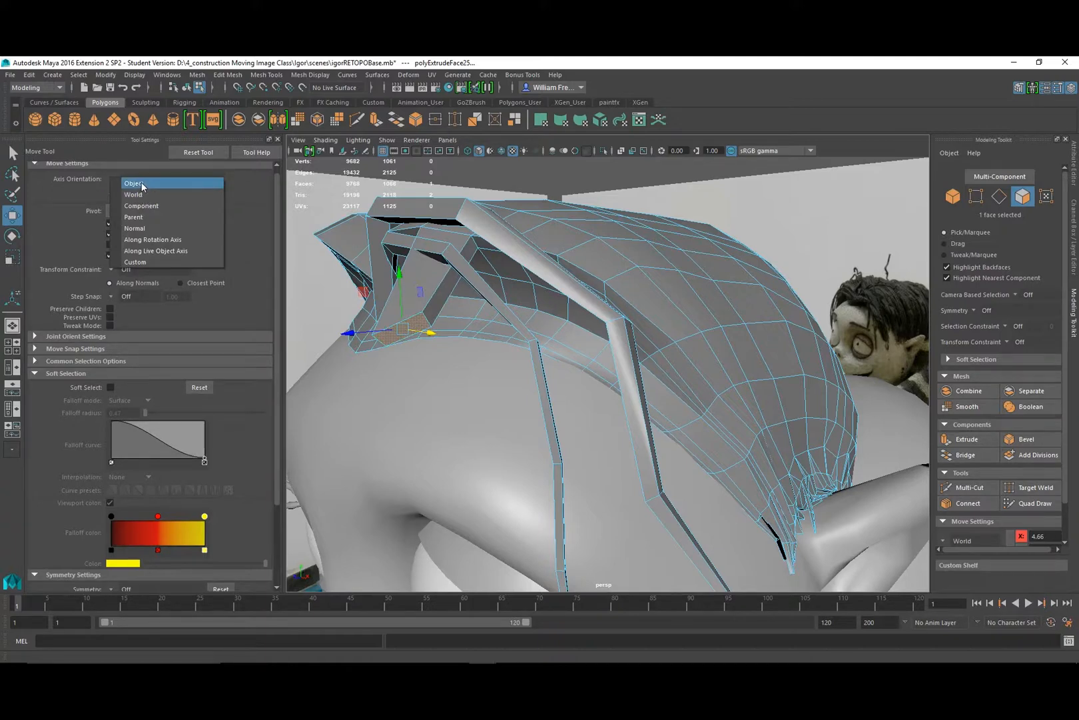
{"action": "left_click", "coordinate": [148, 208]}
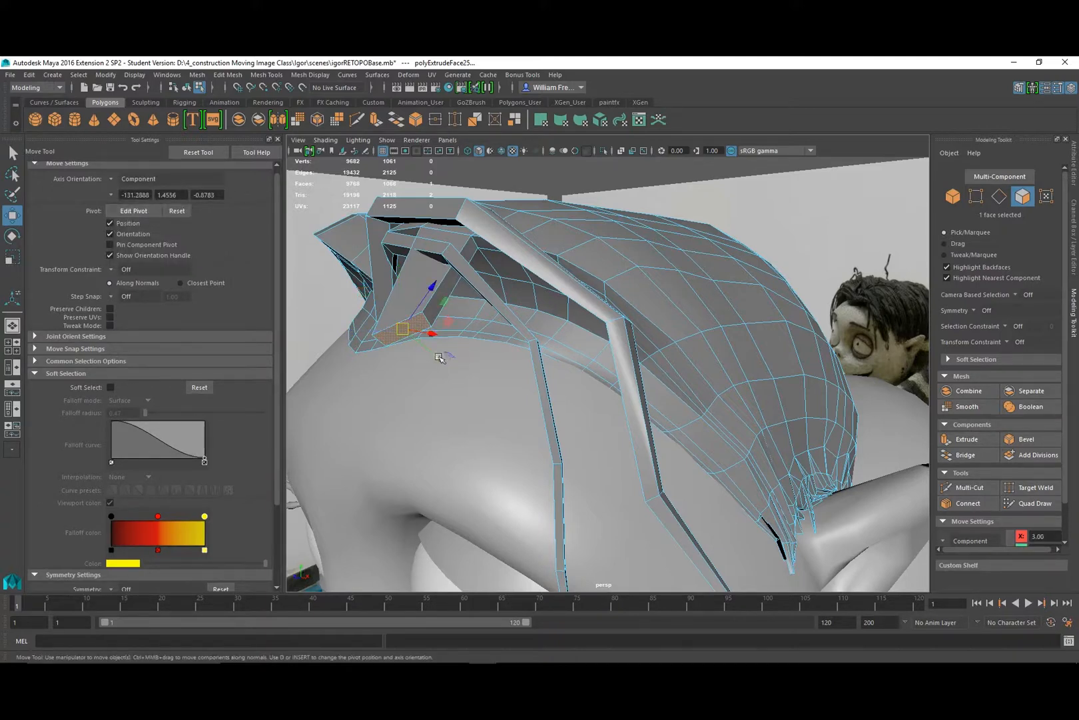
{"action": "left_click_drag", "start_coordinate": [439, 358], "coordinate": [513, 512], "text": "alt"}
{"action": "left_click_drag", "start_coordinate": [487, 452], "coordinate": [494, 492], "text": "alt"}
{"action": "left_click_drag", "start_coordinate": [365, 420], "coordinate": [593, 477], "text": "alt"}
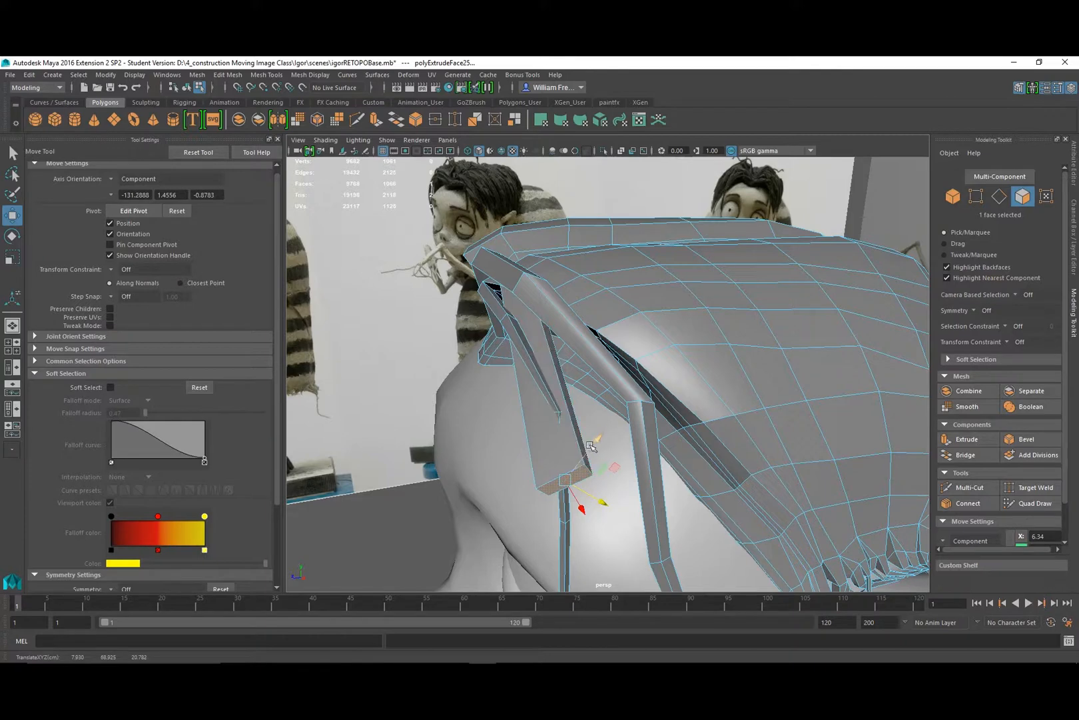
{"action": "left_click_drag", "start_coordinate": [591, 446], "coordinate": [741, 413]}
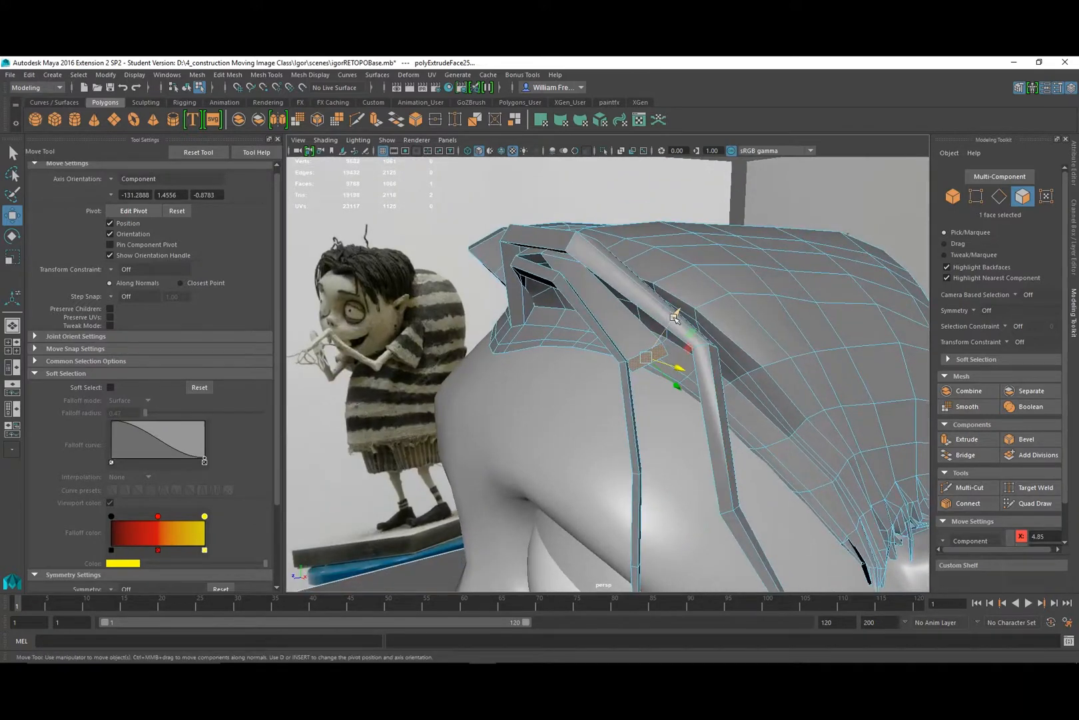
{"action": "middle_click_drag", "start_coordinate": [675, 318], "coordinate": [677, 295]}
Scale the new strand's end face uniformly and move it along its component axis beneath the upper strand.
{"action": "key", "text": "r"}
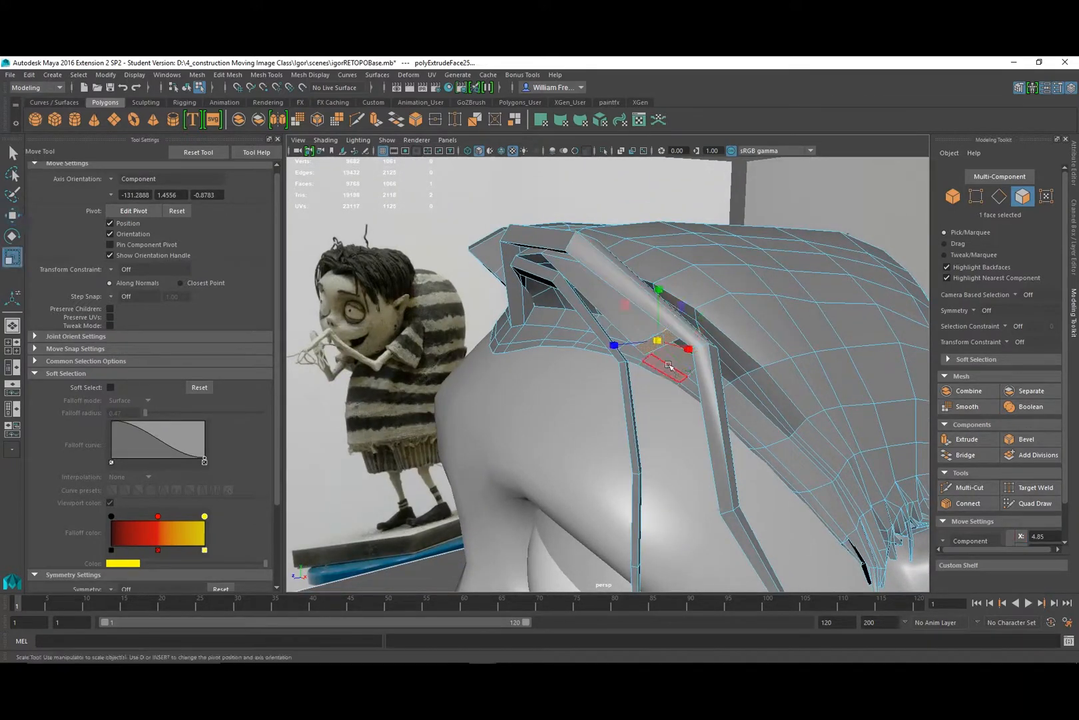
{"action": "left_click_drag", "start_coordinate": [661, 340], "coordinate": [670, 312]}
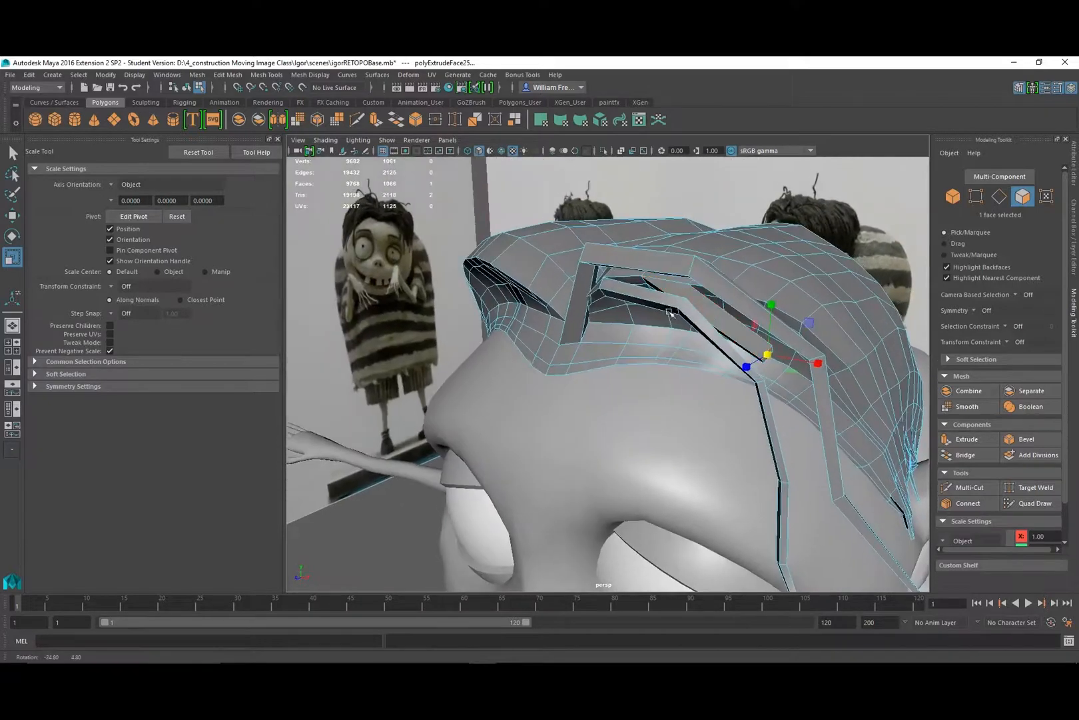
{"action": "key", "text": "w"}
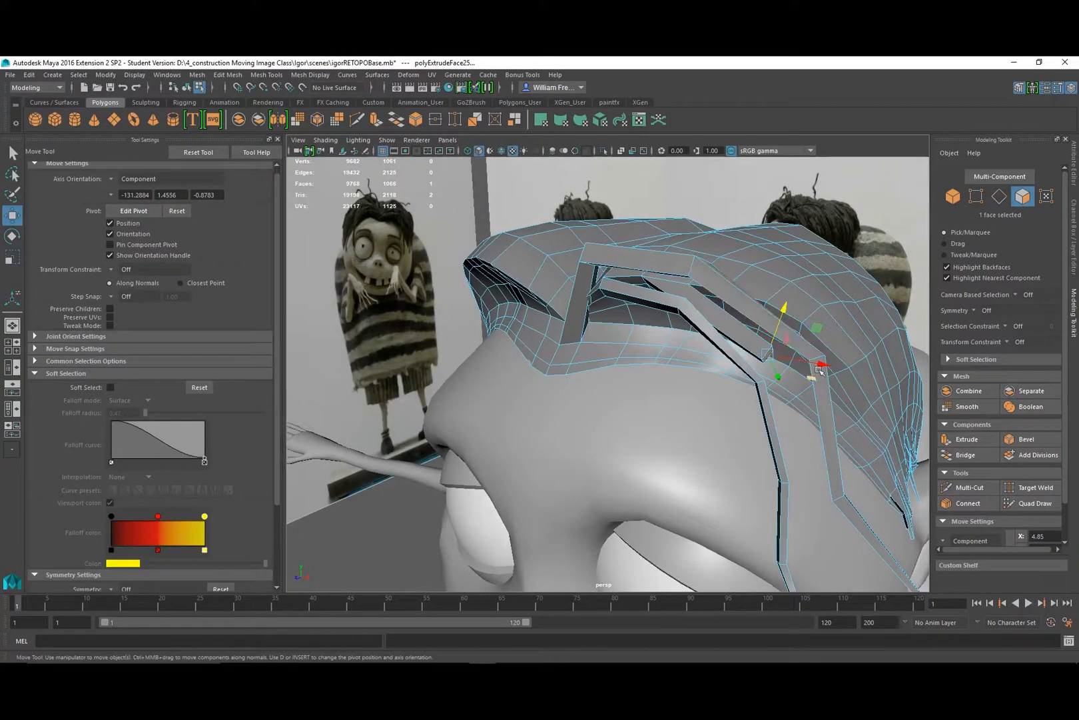
{"action": "left_click_drag", "start_coordinate": [820, 371], "coordinate": [774, 276]}
{"action": "left_click_drag", "start_coordinate": [694, 238], "coordinate": [628, 212], "text": "alt"}
{"action": "right_click_drag", "start_coordinate": [537, 161], "coordinate": [583, 195], "text": "alt"}
{"action": "left_click_drag", "start_coordinate": [583, 195], "coordinate": [623, 264], "text": "alt"}
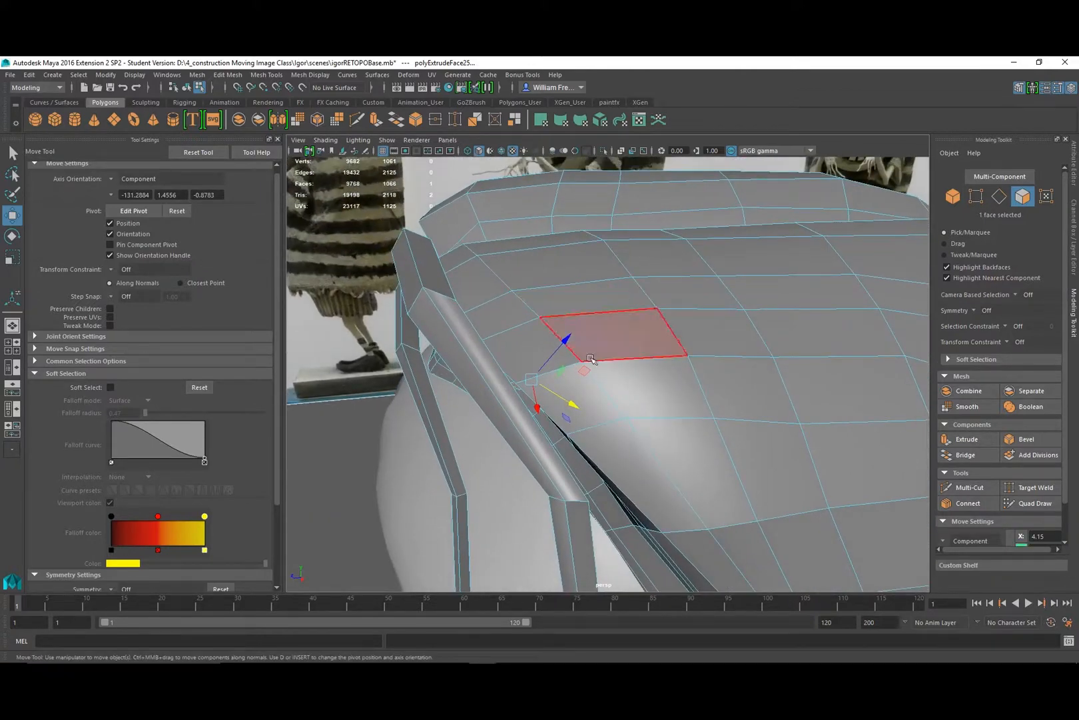
Set the Move tool's axis orientation to World and shift the strand's end face along Z.
{"action": "left_click", "coordinate": [115, 180]}
{"action": "left_click", "coordinate": [137, 197]}
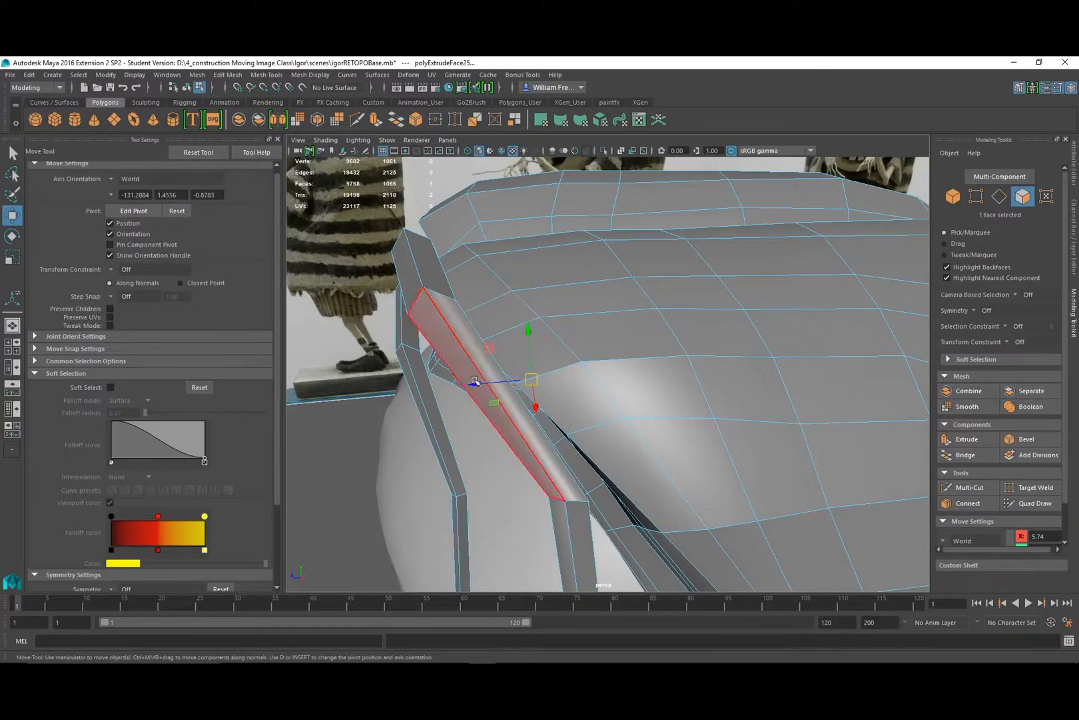
{"action": "mouse_move", "coordinate": [475, 381]}
{"action": "left_mouse_down"}
{"action": "mouse_move", "coordinate": [463, 390]}
{"action": "mouse_move", "coordinate": [481, 347]}
{"action": "mouse_move", "coordinate": [484, 358]}
{"action": "left_mouse_up"}
{"action": "left_click_drag", "start_coordinate": [591, 225], "coordinate": [669, 308], "text": "alt"}
{"action": "right_click_drag", "start_coordinate": [670, 309], "coordinate": [427, 329], "text": "alt"}
{"action": "left_click_drag", "start_coordinate": [427, 330], "coordinate": [320, 348], "text": "alt"}
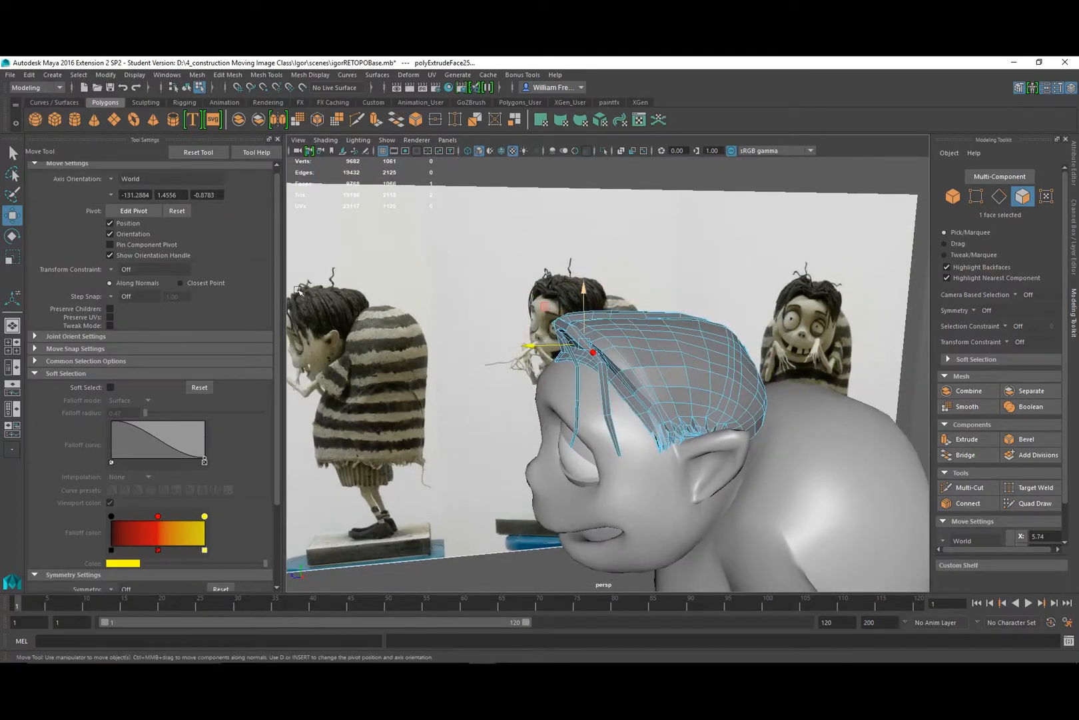
{"action": "mouse_move", "coordinate": [527, 328]}
{"action": "left_mouse_down", "text": "alt"}
{"action": "mouse_move", "coordinate": [511, 337]}
{"action": "mouse_move", "coordinate": [527, 337]}
{"action": "left_mouse_up", "text": "alt"}
{"action": "right_click_drag", "start_coordinate": [528, 337], "coordinate": [584, 331], "text": "alt"}
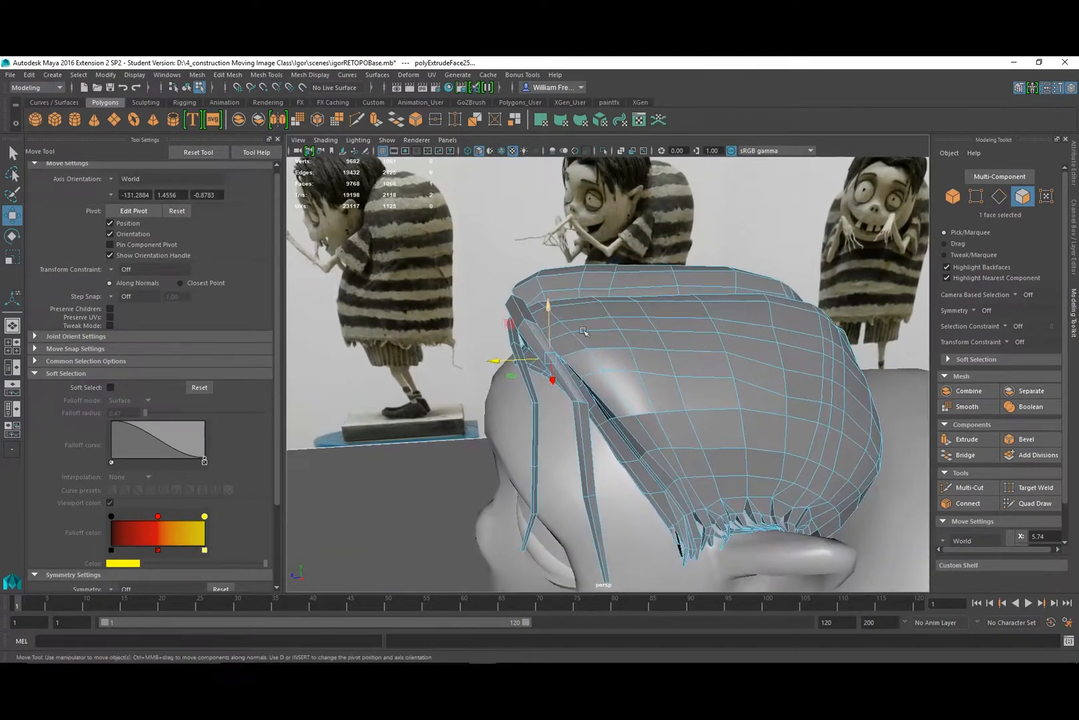
Fine-tune the end face's height and depth along world Y and Z so the strand sits beneath the upper front strand.
{"action": "left_click_drag", "start_coordinate": [551, 310], "coordinate": [645, 376]}
{"action": "right_click_drag", "start_coordinate": [571, 277], "coordinate": [656, 357], "text": "alt"}
{"action": "middle_click_drag", "start_coordinate": [656, 357], "coordinate": [633, 433], "text": "alt"}
{"action": "mouse_move", "coordinate": [633, 433]}
{"action": "left_mouse_down", "text": "alt"}
{"action": "mouse_move", "coordinate": [605, 435]}
{"action": "mouse_move", "coordinate": [637, 417]}
{"action": "left_mouse_up", "text": "alt"}
{"action": "left_click_drag", "start_coordinate": [701, 365], "coordinate": [678, 328], "text": "alt"}
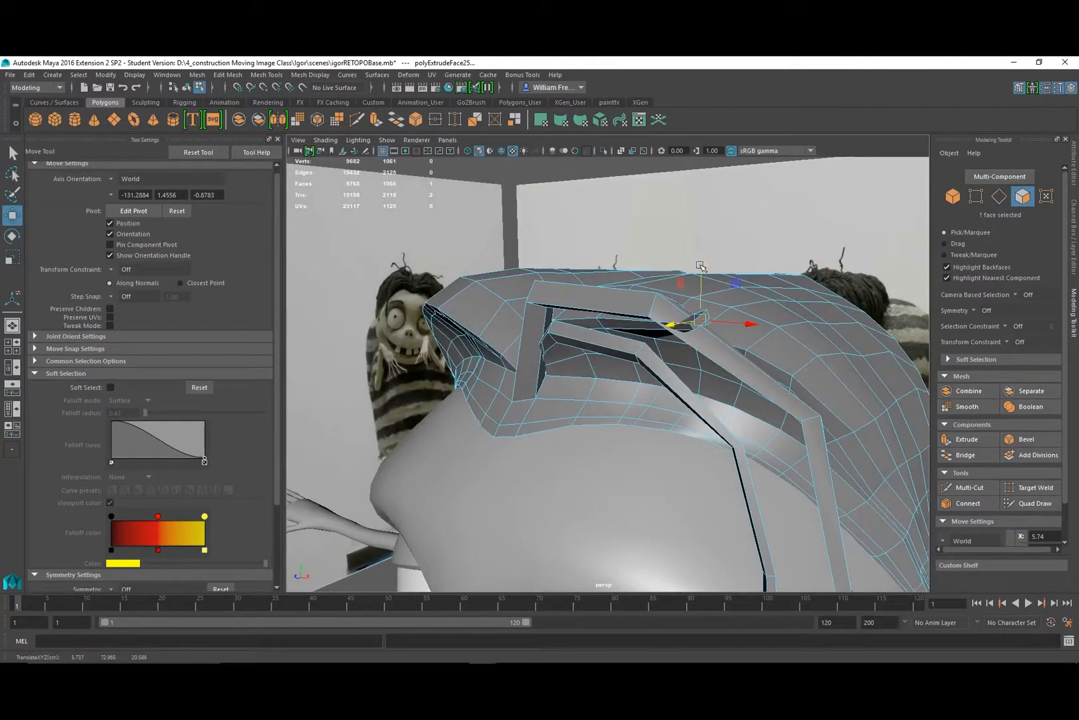
{"action": "left_click_drag", "start_coordinate": [701, 267], "coordinate": [673, 325]}
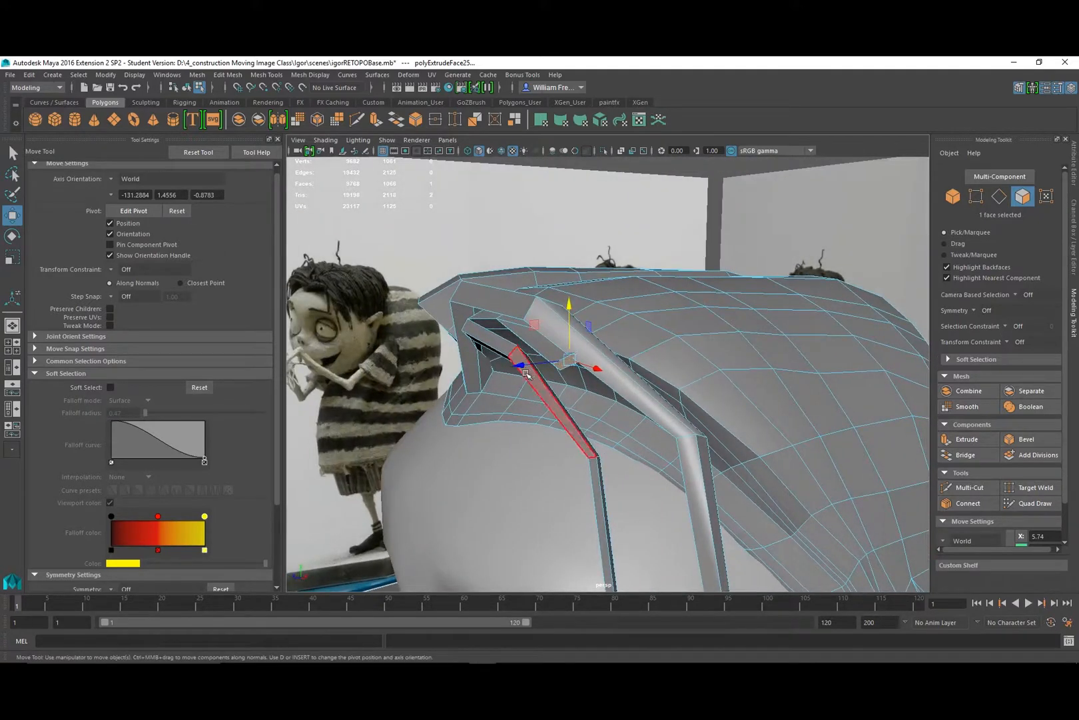
{"action": "left_click_drag", "start_coordinate": [526, 365], "coordinate": [533, 366]}
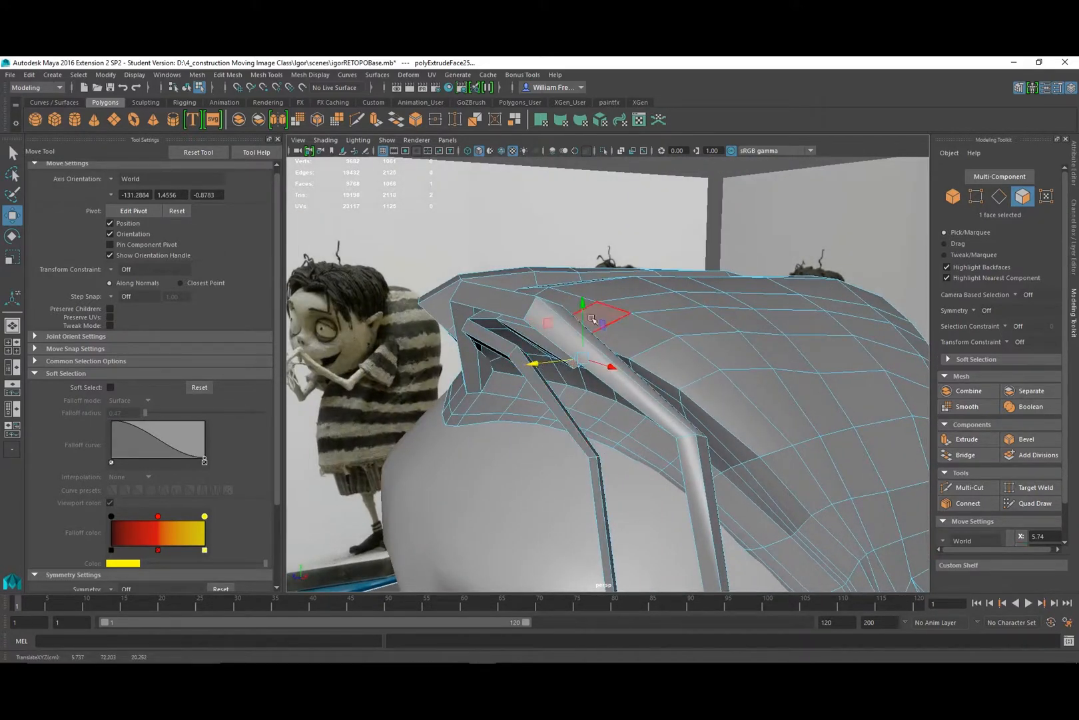
{"action": "left_click_drag", "start_coordinate": [584, 301], "coordinate": [535, 330]}
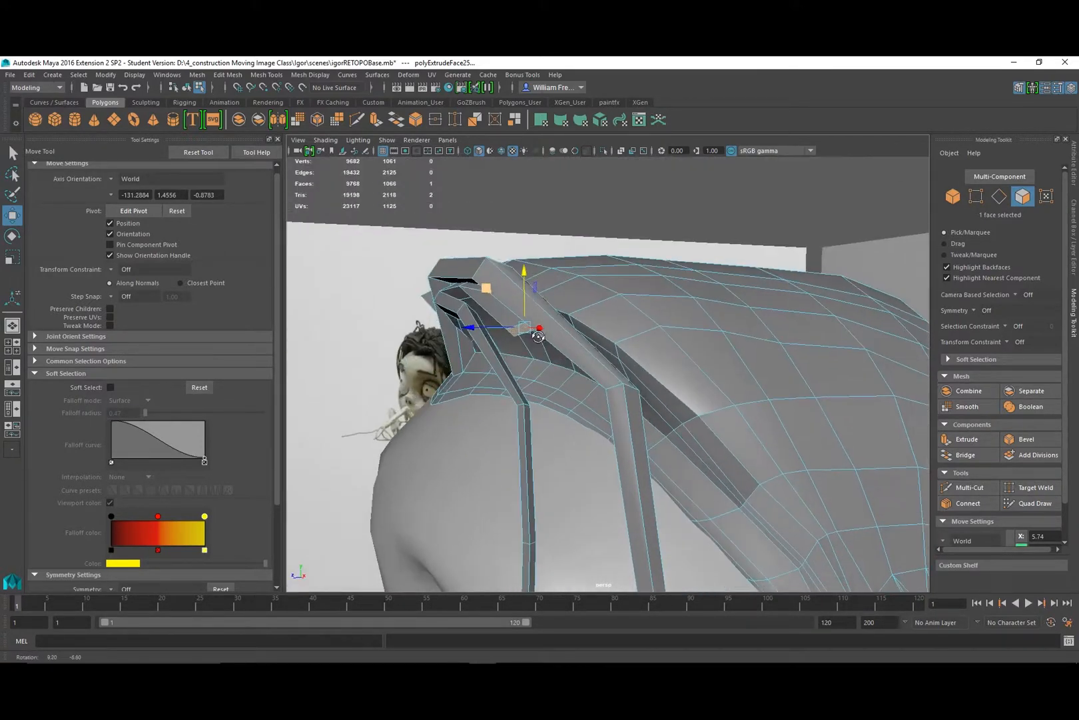
{"action": "left_click_drag", "start_coordinate": [470, 325], "coordinate": [584, 389]}
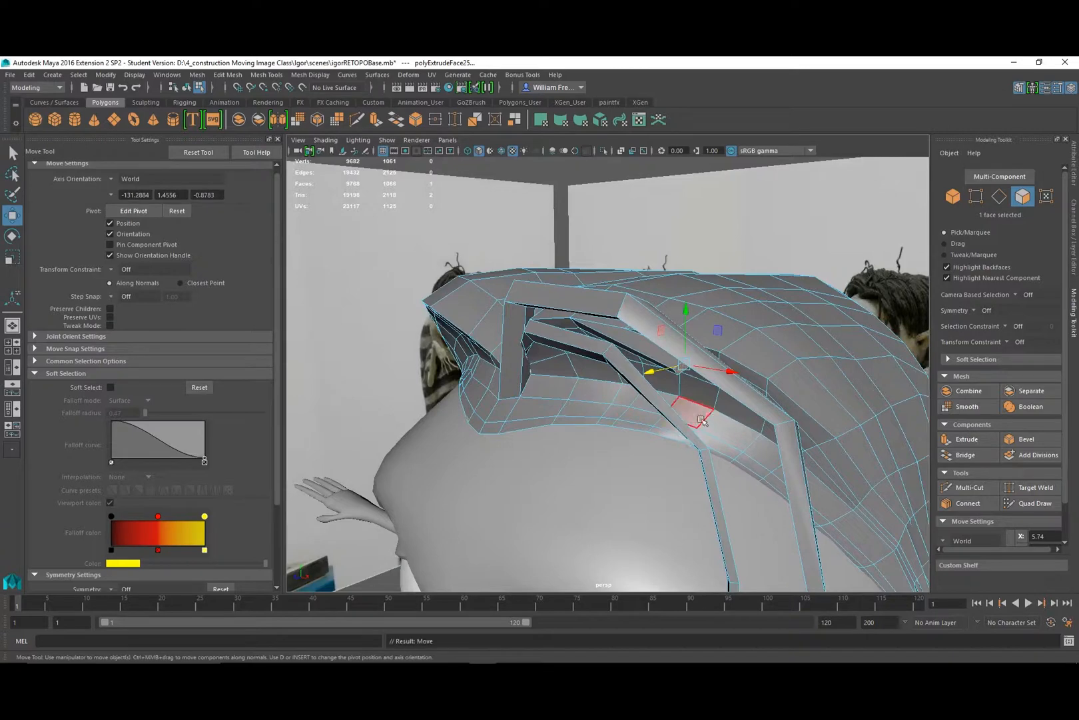
Extrude the strand's end face outward along the side hair and lower the new segment's end toward the temple.
{"action": "left_click", "coordinate": [226, 76]}
{"action": "left_click", "coordinate": [267, 171]}
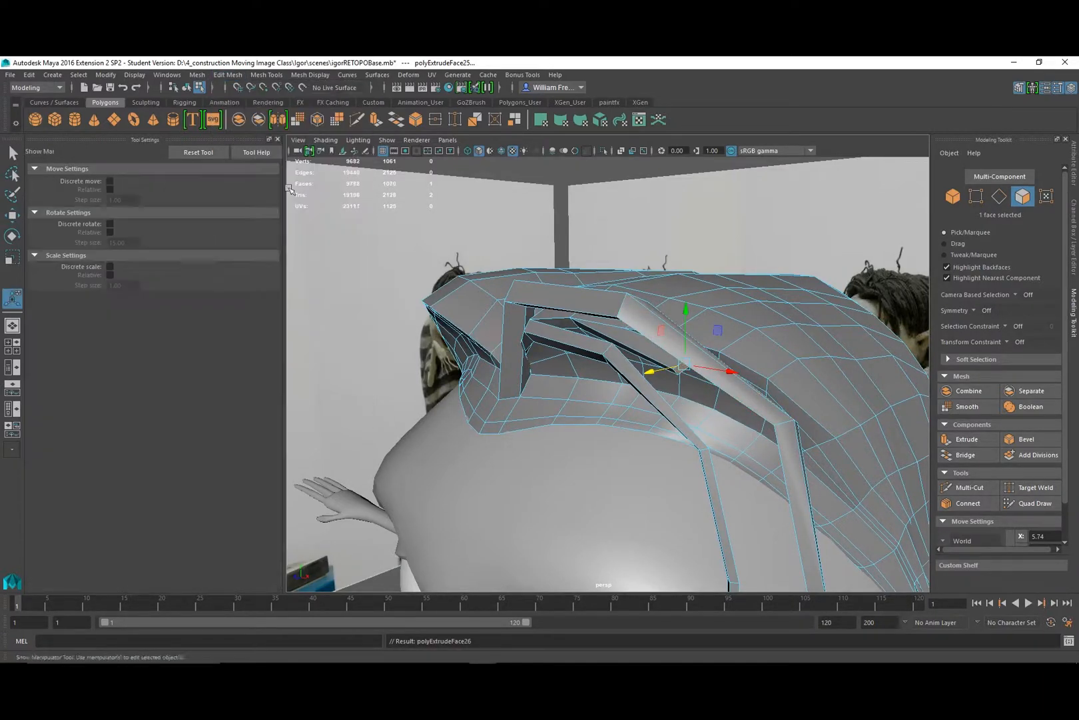
{"action": "left_click_drag", "start_coordinate": [726, 372], "coordinate": [840, 471]}
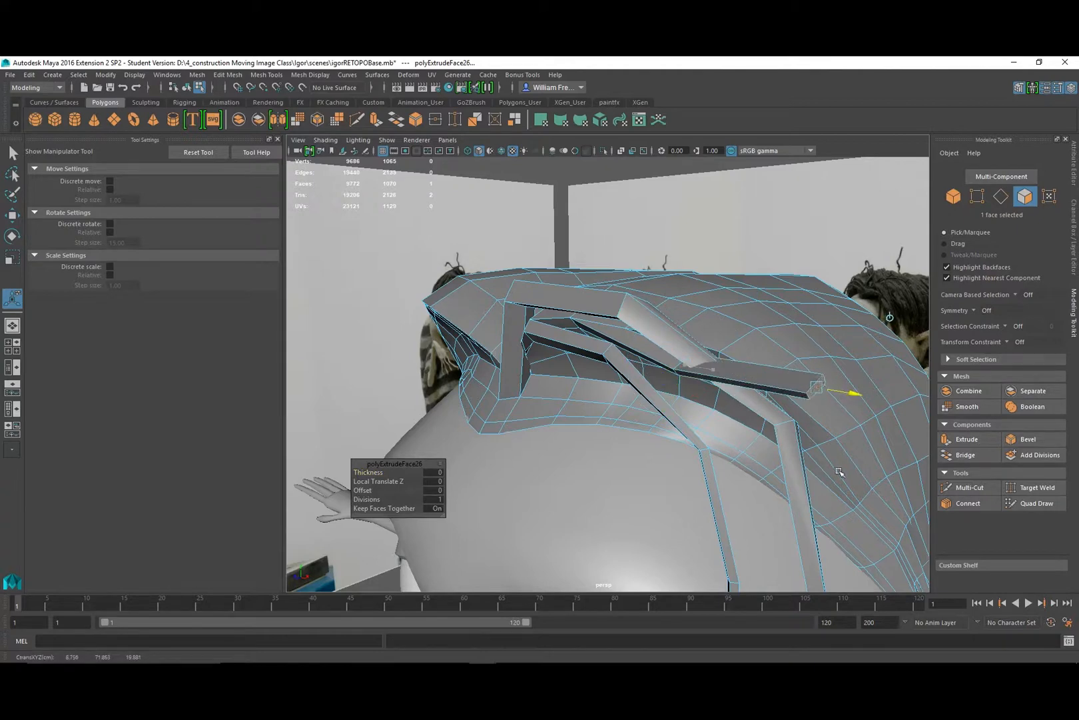
{"action": "key", "text": "w"}
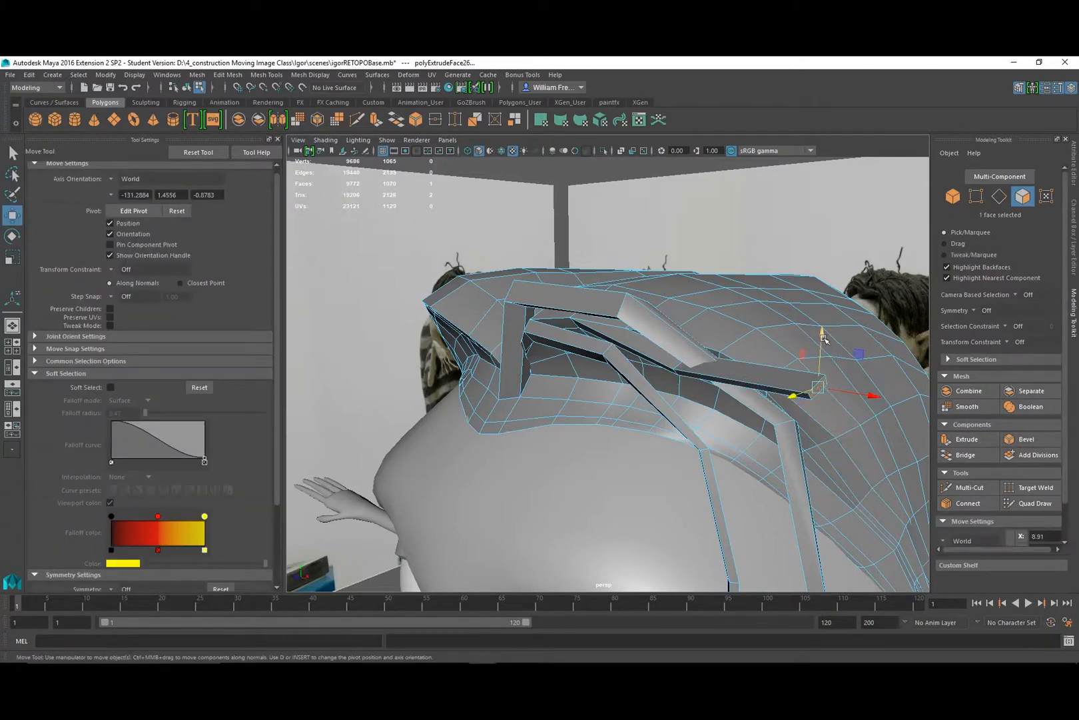
{"action": "left_click_drag", "start_coordinate": [826, 339], "coordinate": [805, 471]}
{"action": "middle_click_drag", "start_coordinate": [804, 472], "coordinate": [619, 397], "text": "alt"}
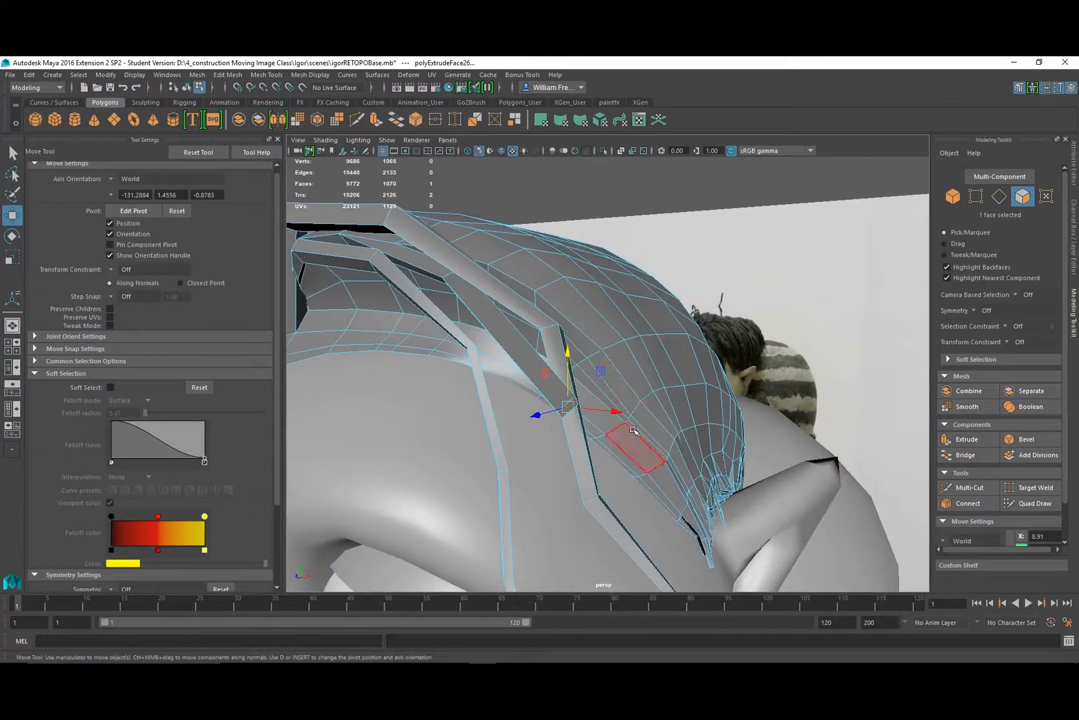
Rotate the new segment's end face about its component axes to follow the strand's downward bend.
{"action": "key", "text": "e"}
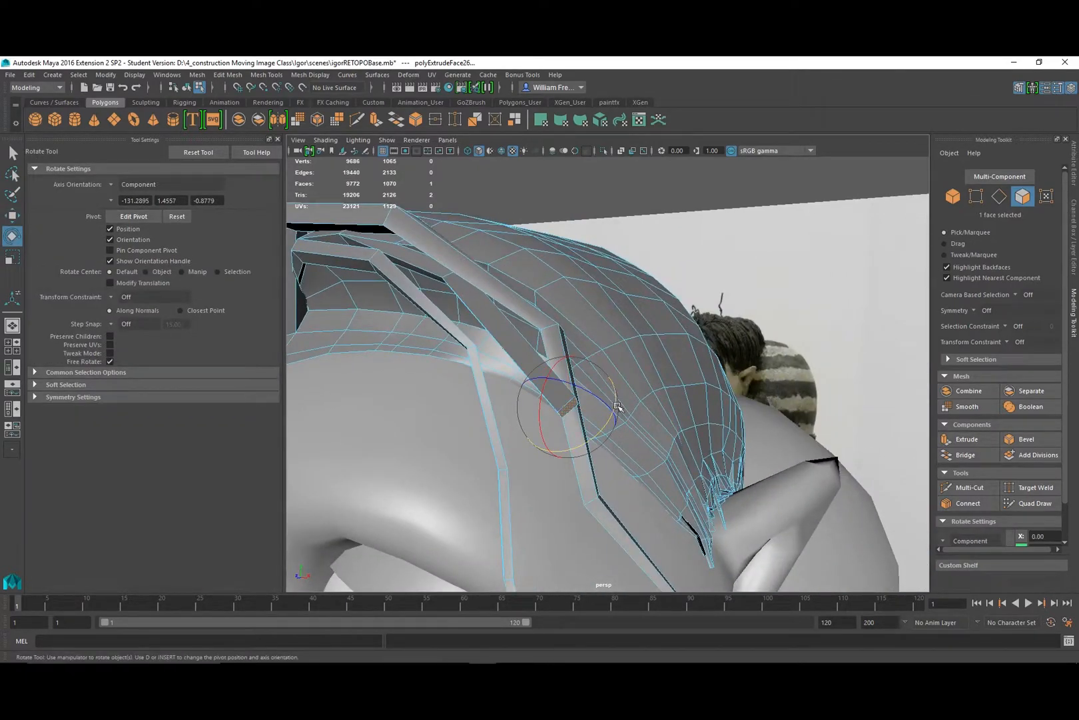
{"action": "left_click_drag", "start_coordinate": [612, 446], "coordinate": [565, 364]}
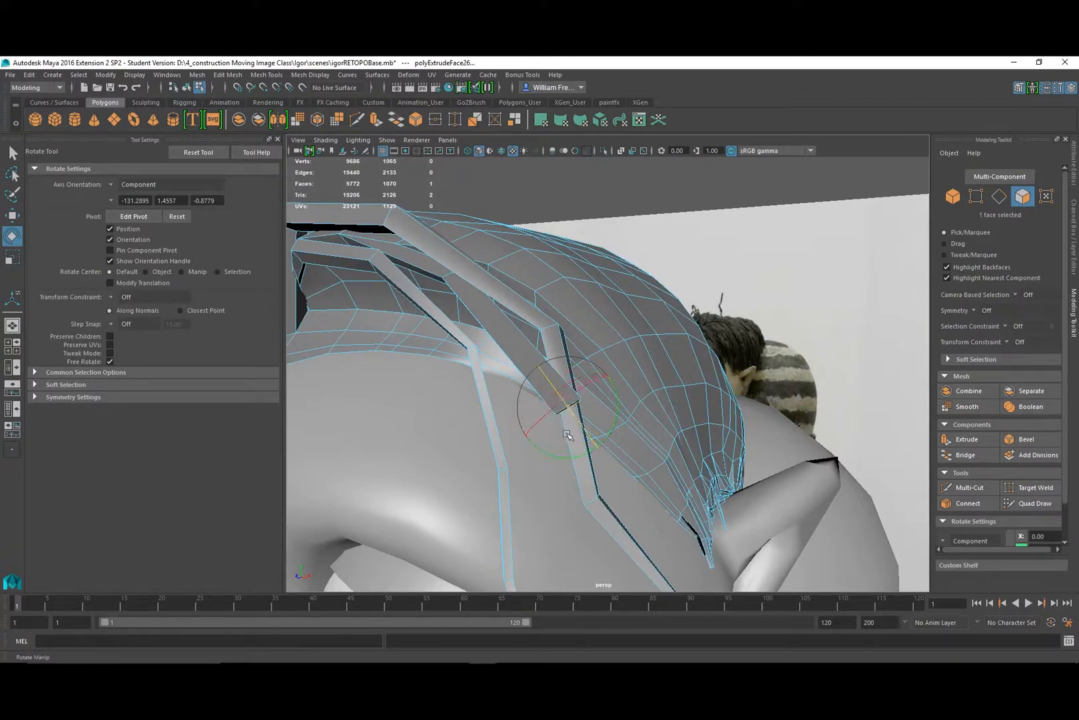
{"action": "mouse_move", "coordinate": [567, 434]}
{"action": "left_mouse_down"}
{"action": "mouse_move", "coordinate": [620, 421]}
{"action": "mouse_move", "coordinate": [475, 410]}
{"action": "left_mouse_up"}
{"action": "key", "text": "r"}
Move the segment's end face back along Z, slightly up along Y, and inward along X against the side hair.
{"action": "key", "text": "w"}
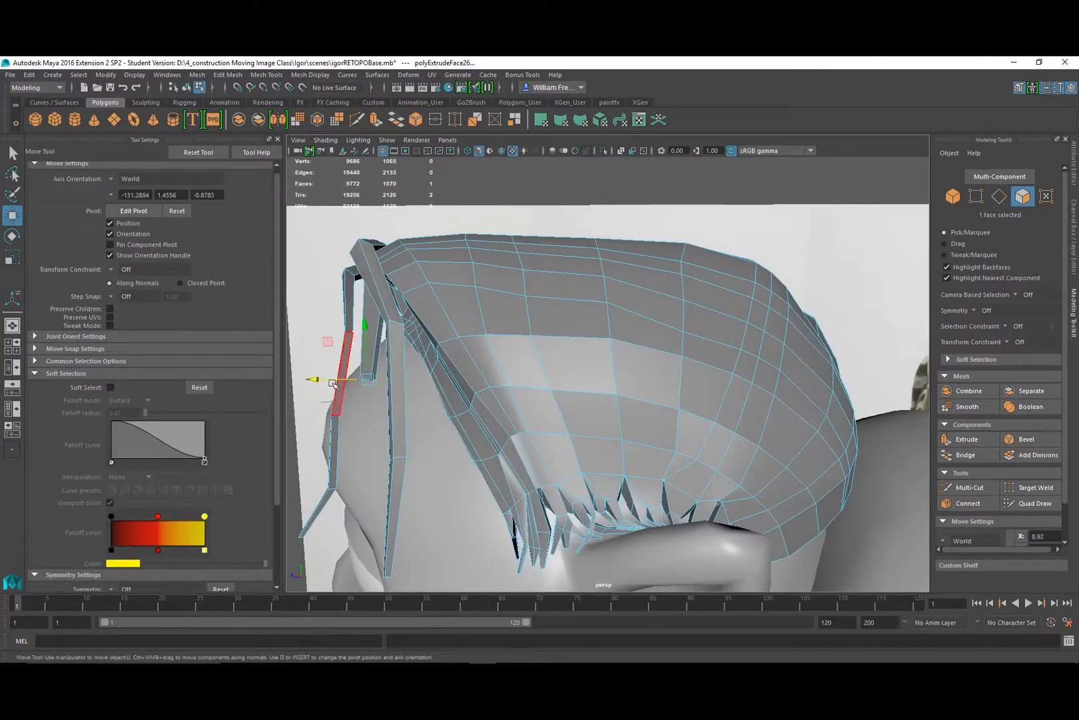
{"action": "left_click_drag", "start_coordinate": [327, 380], "coordinate": [388, 373]}
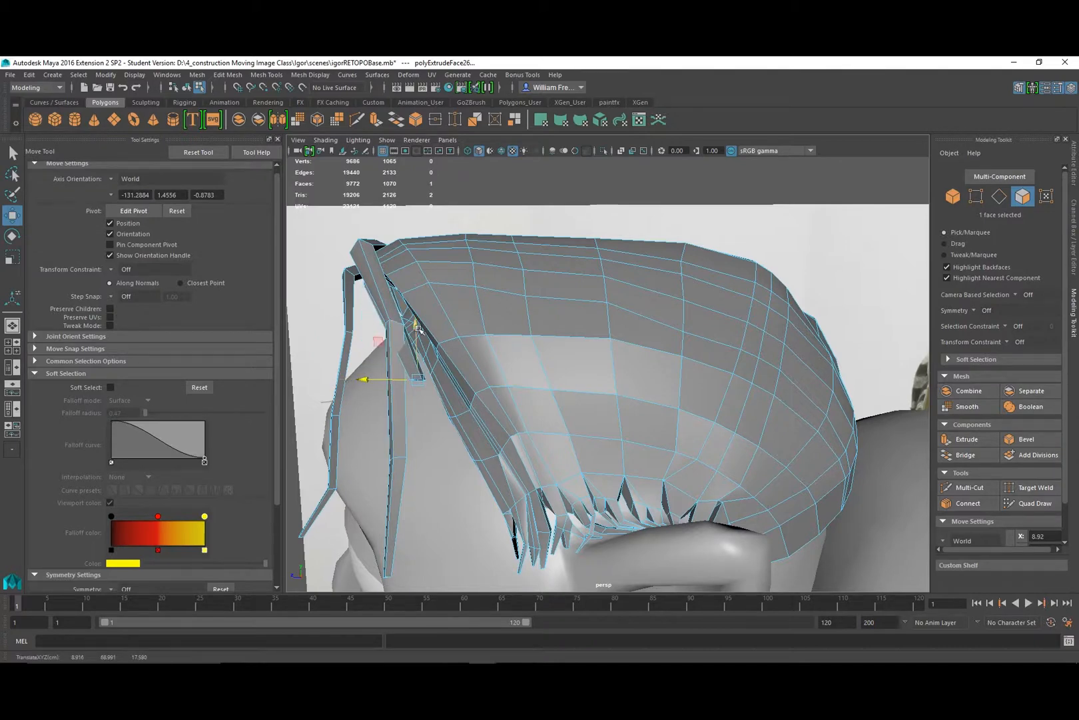
{"action": "left_click_drag", "start_coordinate": [418, 328], "coordinate": [416, 305]}
{"action": "left_click_drag", "start_coordinate": [400, 394], "coordinate": [603, 404], "text": "alt"}
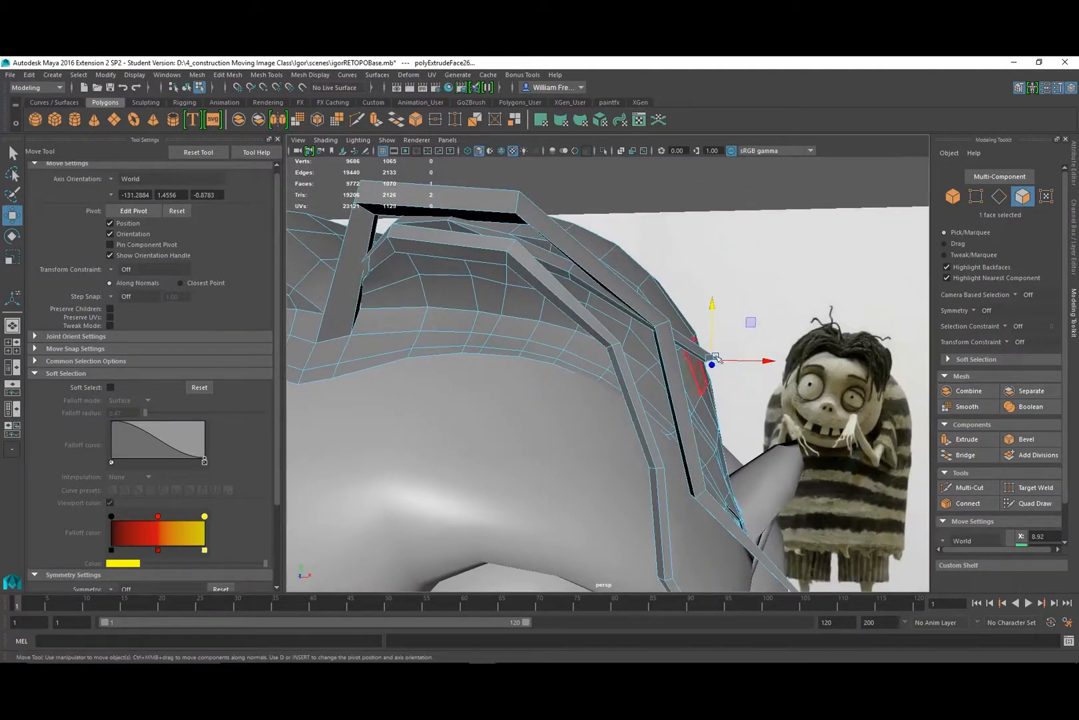
{"action": "left_click_drag", "start_coordinate": [760, 364], "coordinate": [652, 384]}
Scale down the segment's end face and nudge it slightly forward along Z.
{"action": "key", "text": "r"}
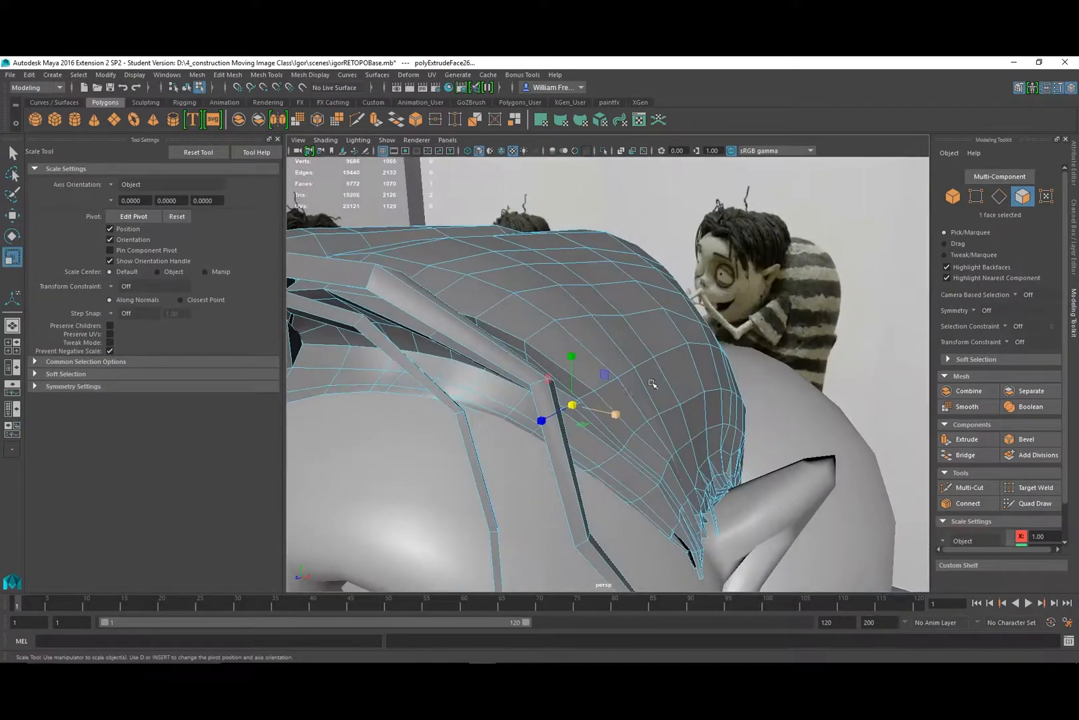
{"action": "left_click_drag", "start_coordinate": [571, 407], "coordinate": [496, 406]}
{"action": "left_click_drag", "start_coordinate": [378, 359], "coordinate": [400, 310]}
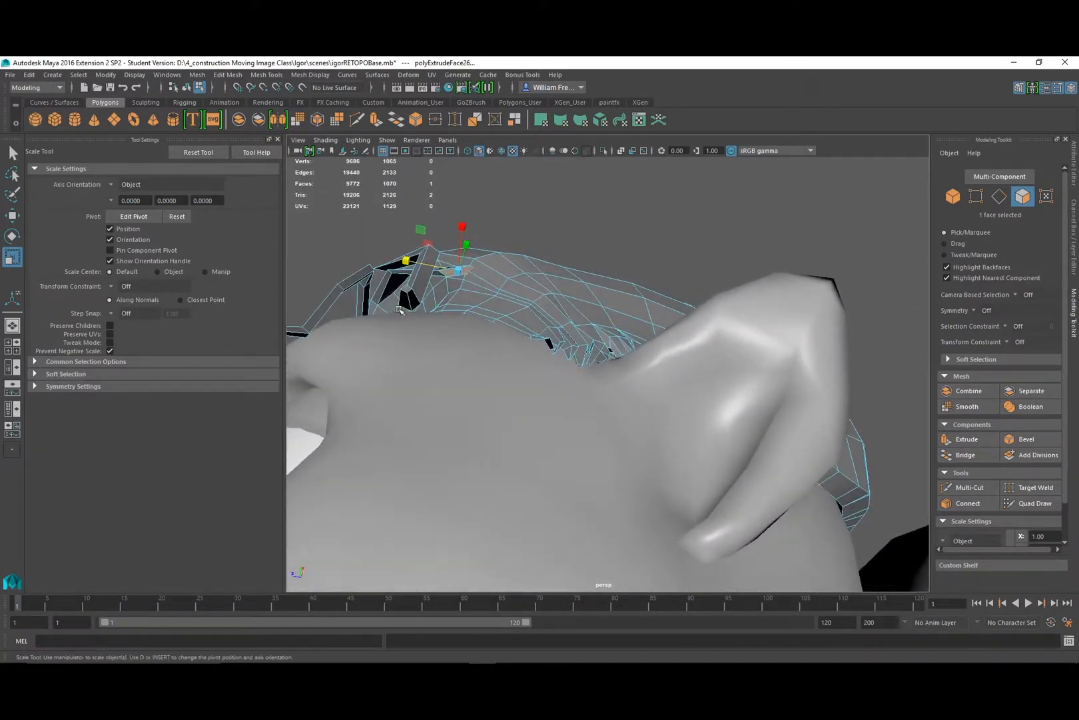
{"action": "key", "text": "e"}
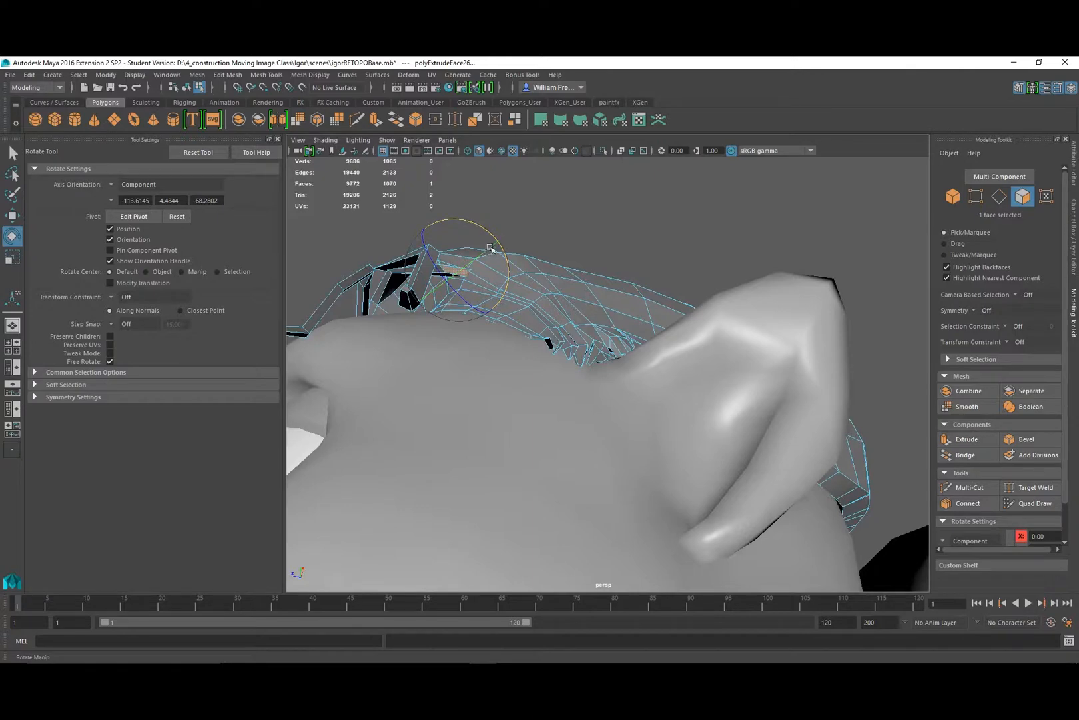
{"action": "left_click_drag", "start_coordinate": [477, 233], "coordinate": [470, 280], "text": "alt"}
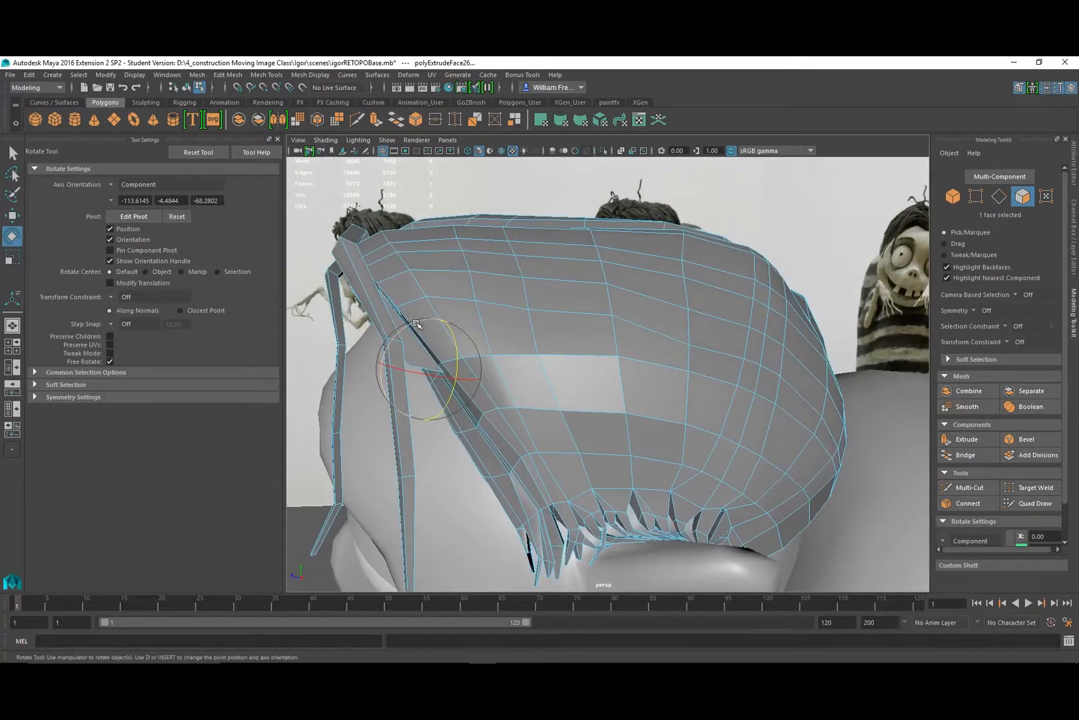
{"action": "left_click_drag", "start_coordinate": [408, 328], "coordinate": [402, 328], "text": "alt"}
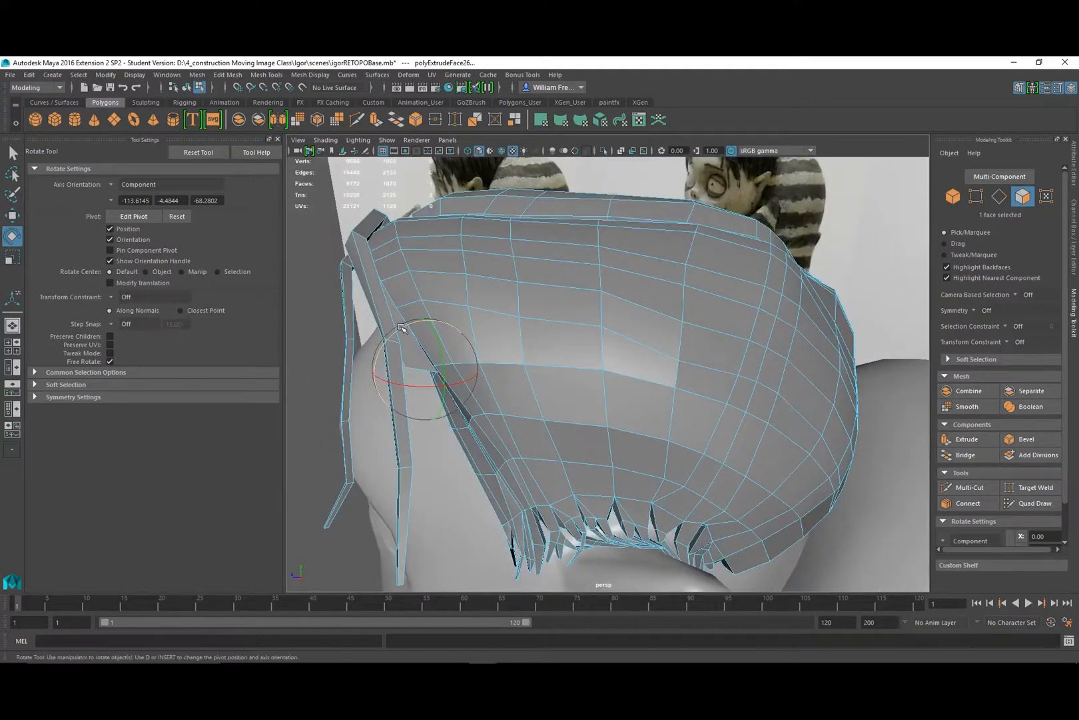
{"action": "key", "text": "w"}
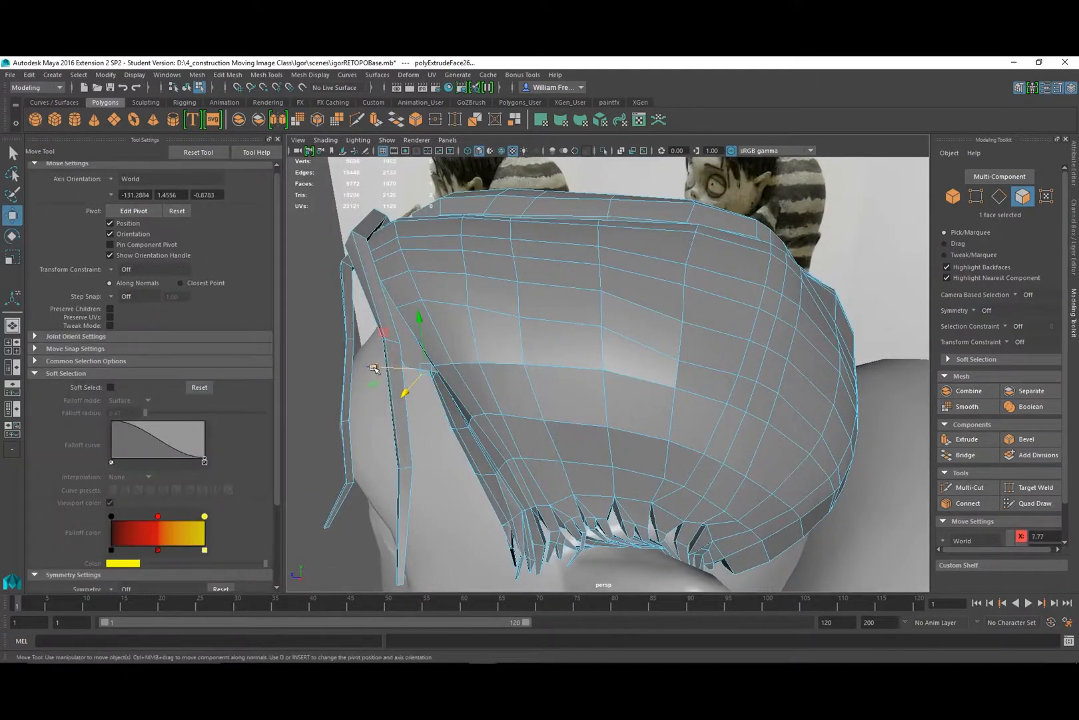
{"action": "left_click_drag", "start_coordinate": [374, 368], "coordinate": [368, 370]}
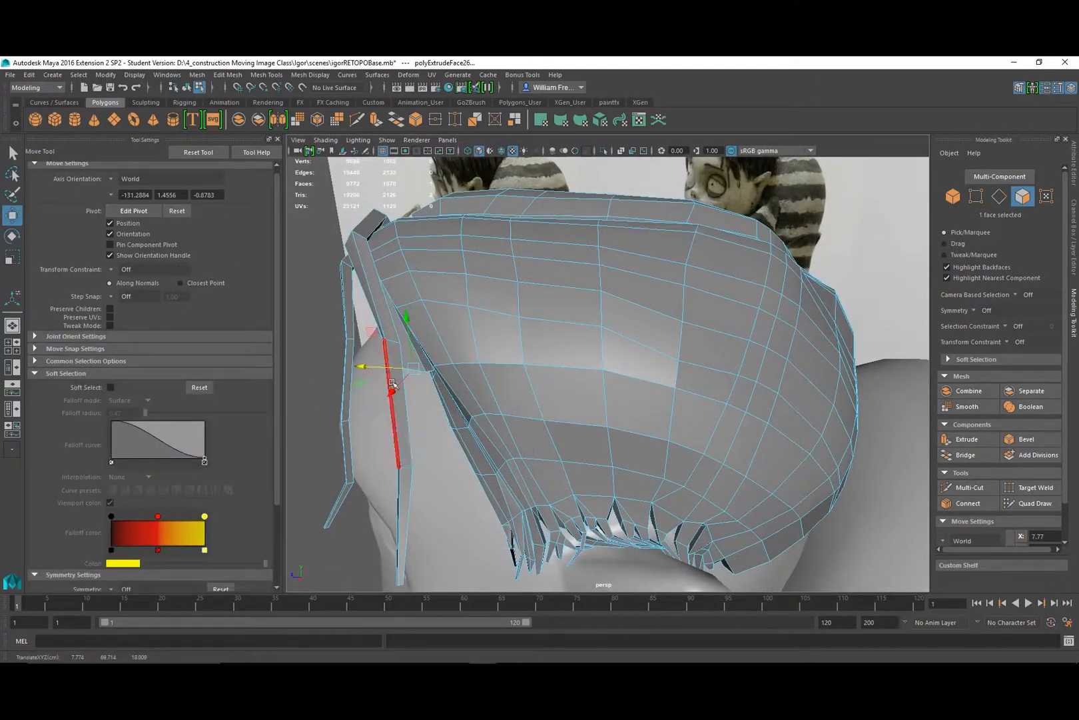
Extrude the segment's end face down over the temple with a Local Translate Z of 3.414.
{"action": "key", "text": "ctrl+e"}
{"action": "left_click_drag", "start_coordinate": [416, 399], "coordinate": [437, 479]}
{"action": "left_click_drag", "start_coordinate": [465, 430], "coordinate": [579, 318], "text": "alt"}
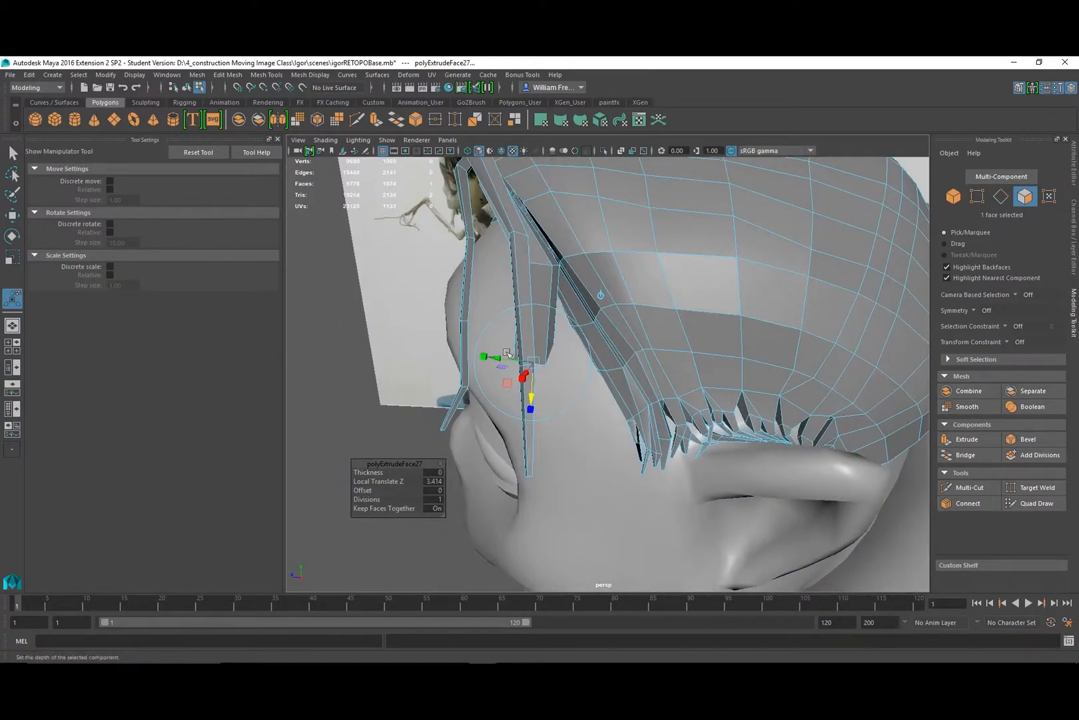
Narrow the extruded temple segment's end face and adjust its position over the side of the head.
{"action": "left_click_drag", "start_coordinate": [491, 356], "coordinate": [520, 388]}
{"action": "key", "text": "r"}
{"action": "key", "text": "w"}
{"action": "left_click_drag", "start_coordinate": [563, 394], "coordinate": [584, 330], "text": "alt"}
{"action": "key", "text": "r"}
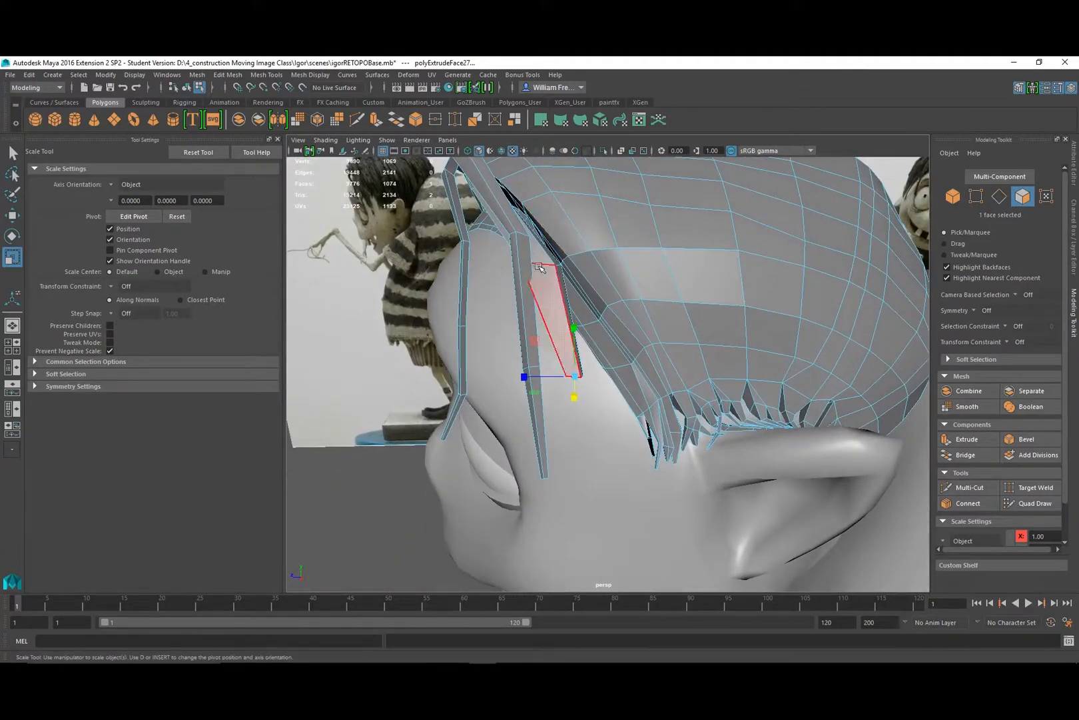
Scale the edge loop at the temple strand's upper bend to about 0.75 along Z, and shift it along Z and inward along X.
{"action": "right_click_drag", "start_coordinate": [540, 267], "coordinate": [541, 238]}
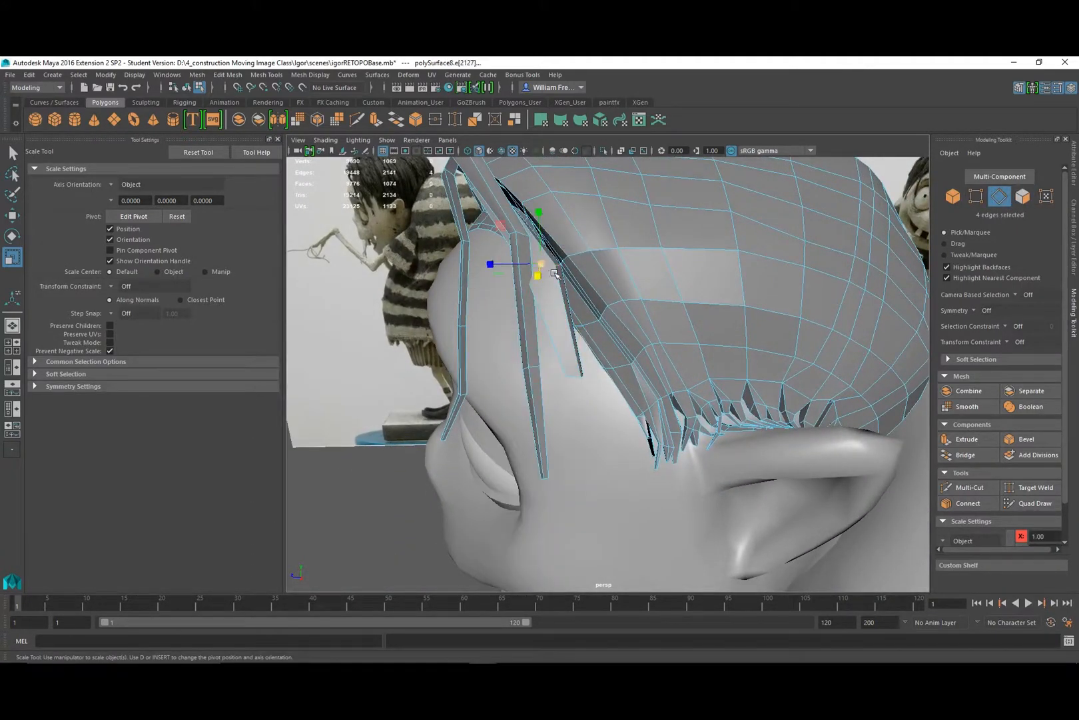
{"action": "key", "text": "e"}
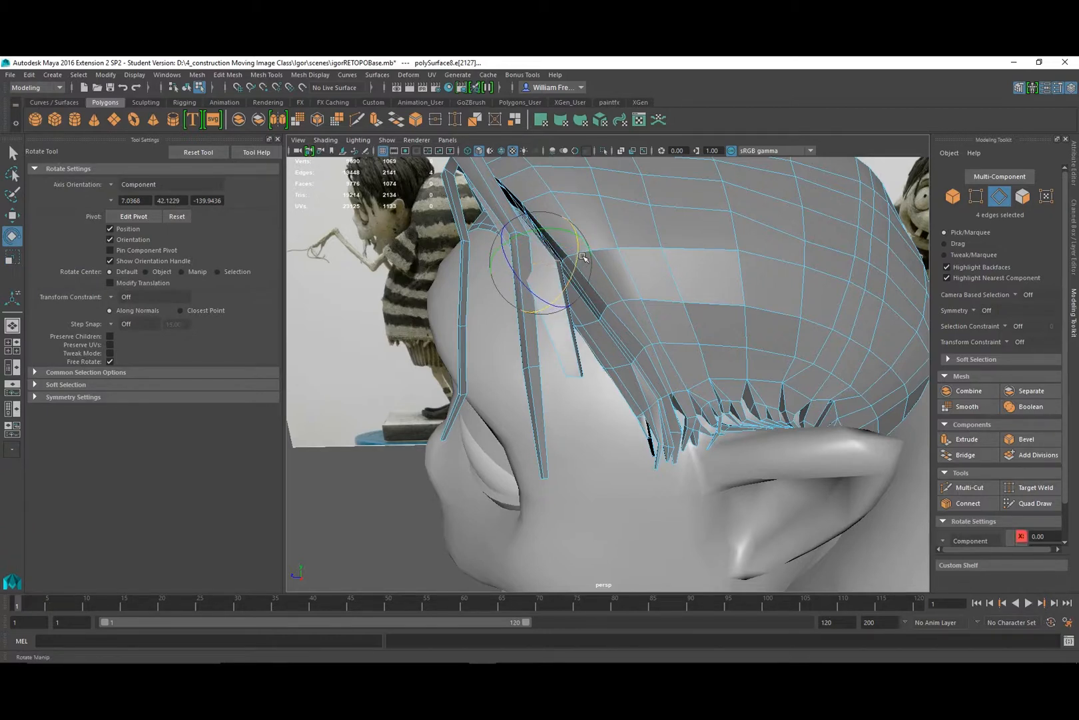
{"action": "key", "text": "r"}
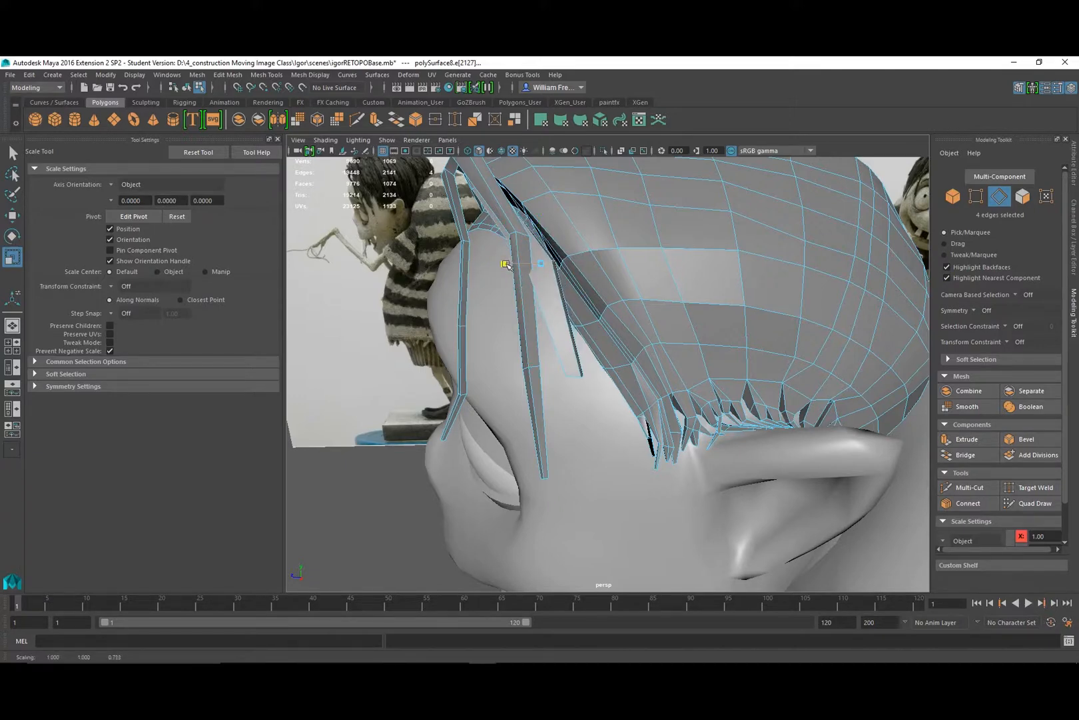
{"action": "key", "text": "w"}
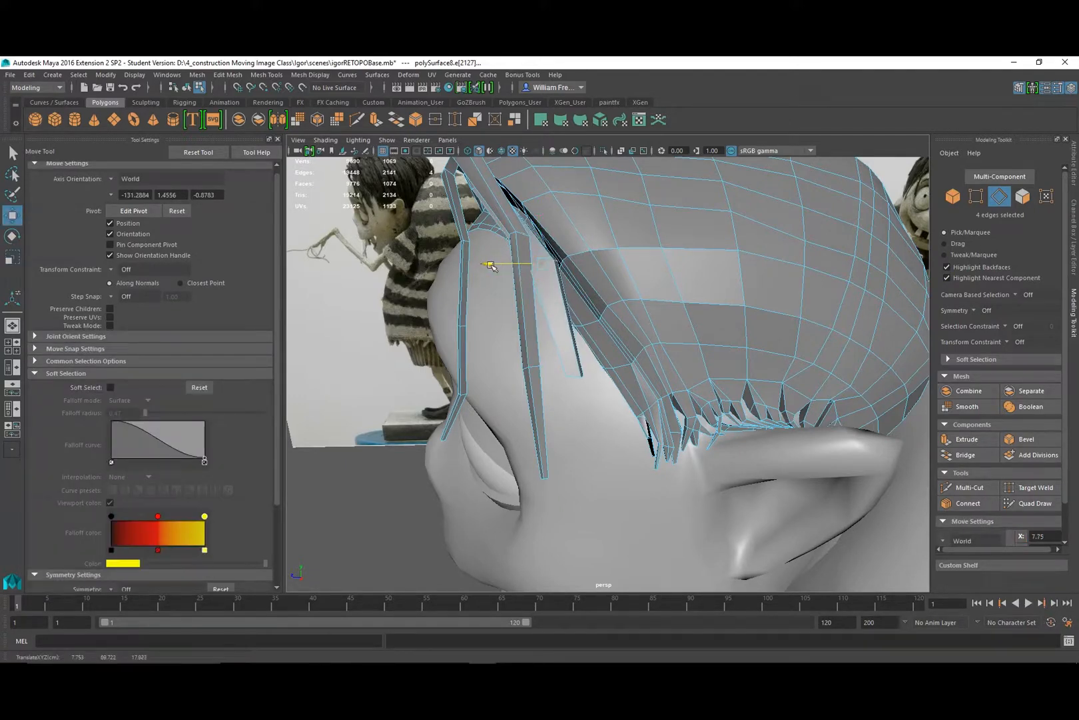
{"action": "left_click_drag", "start_coordinate": [495, 264], "coordinate": [559, 276], "text": "alt"}
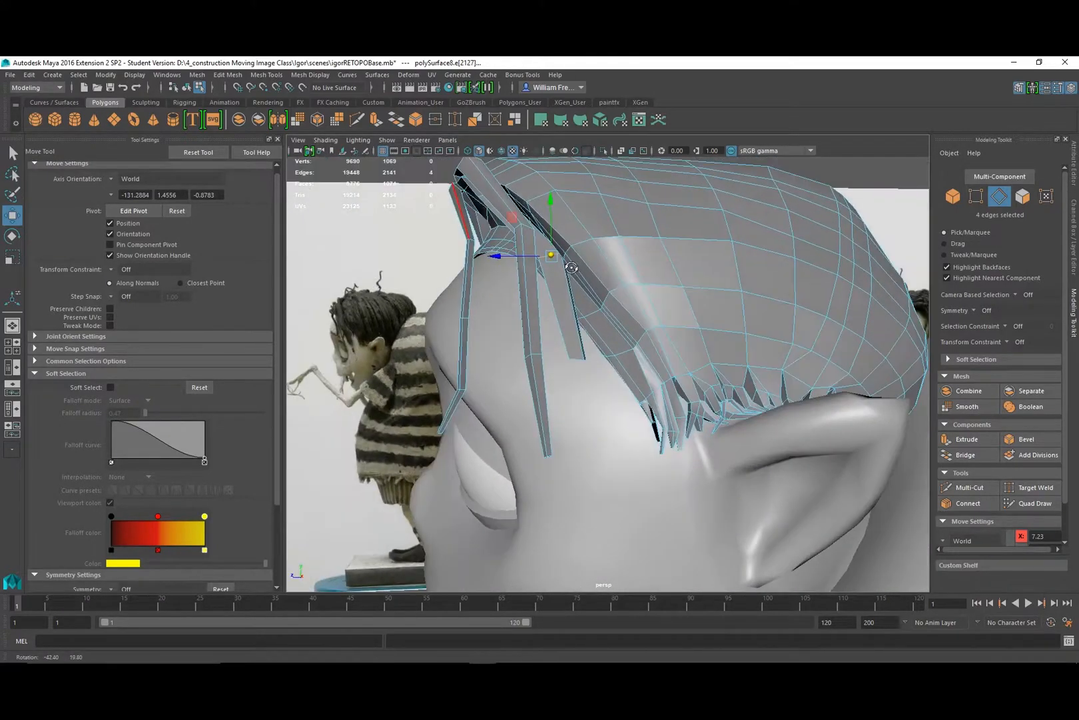
{"action": "left_click_drag", "start_coordinate": [638, 346], "coordinate": [534, 297], "text": "alt"}
Select the temple strand's end face and widen it along Z by a factor of about 1.23.
{"action": "right_click", "coordinate": [573, 316]}
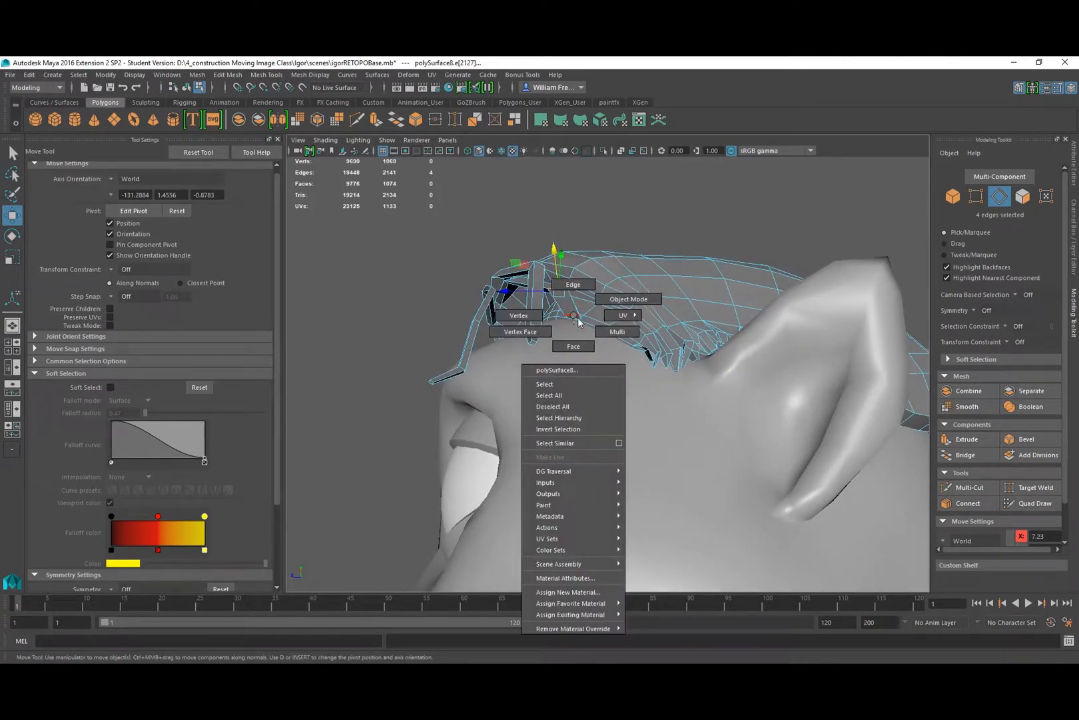
{"action": "left_click", "coordinate": [577, 342]}
{"action": "left_click", "coordinate": [573, 317]}
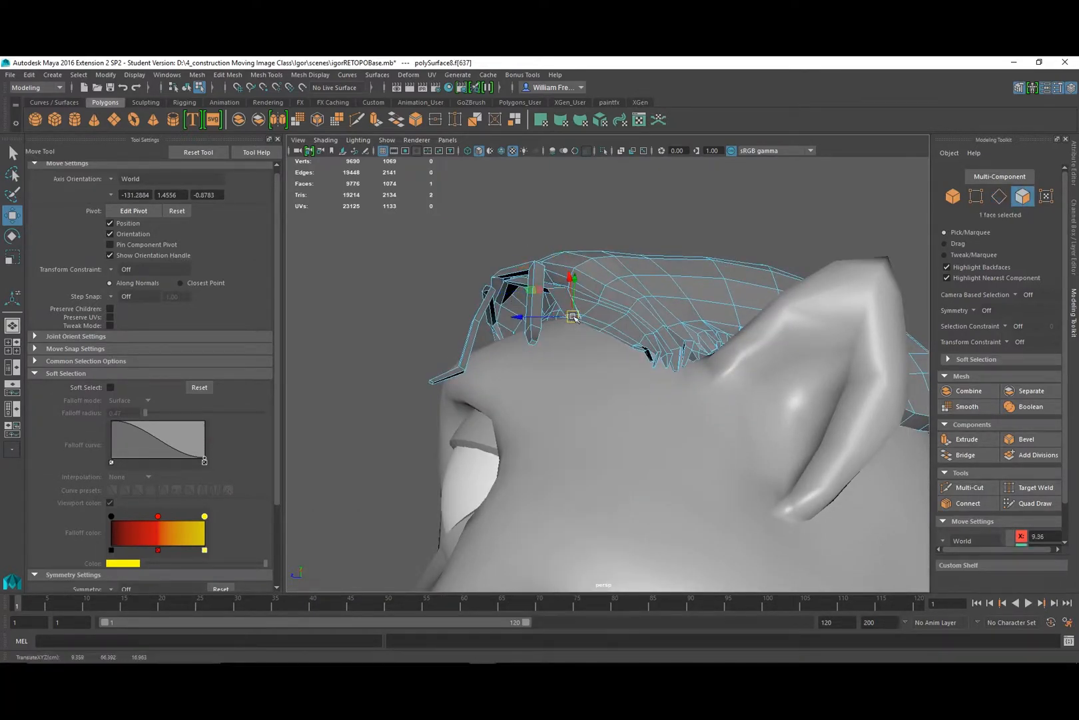
{"action": "left_click_drag", "start_coordinate": [645, 239], "coordinate": [636, 293], "text": "alt"}
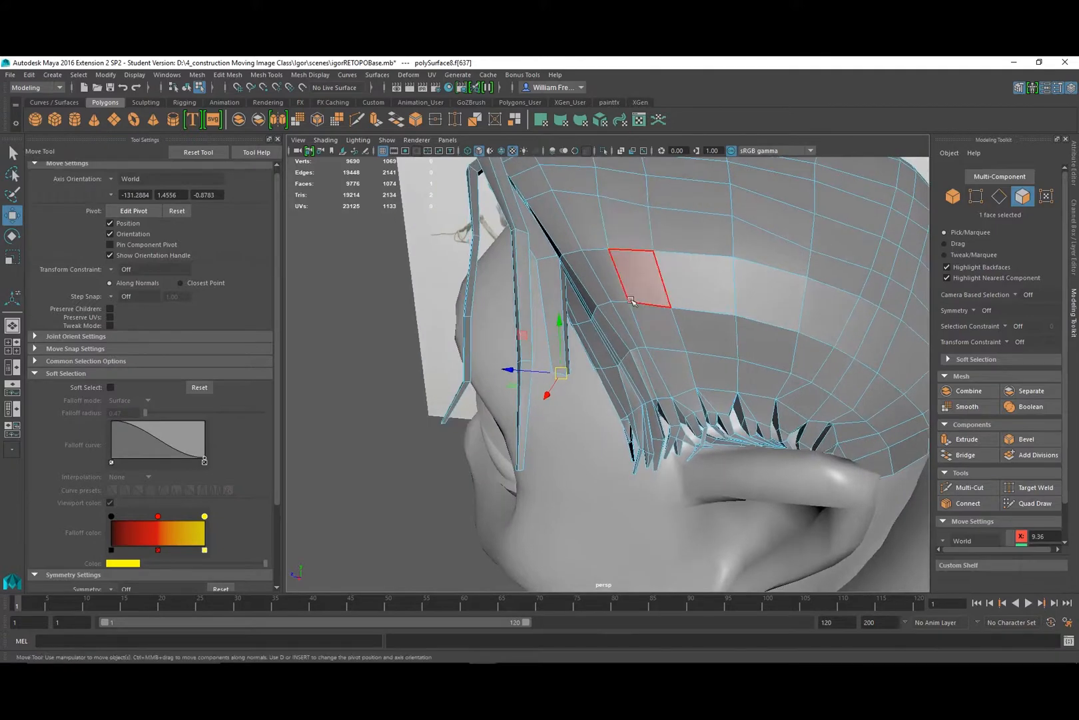
{"action": "key", "text": "r"}
{"action": "left_click_drag", "start_coordinate": [517, 372], "coordinate": [505, 375]}
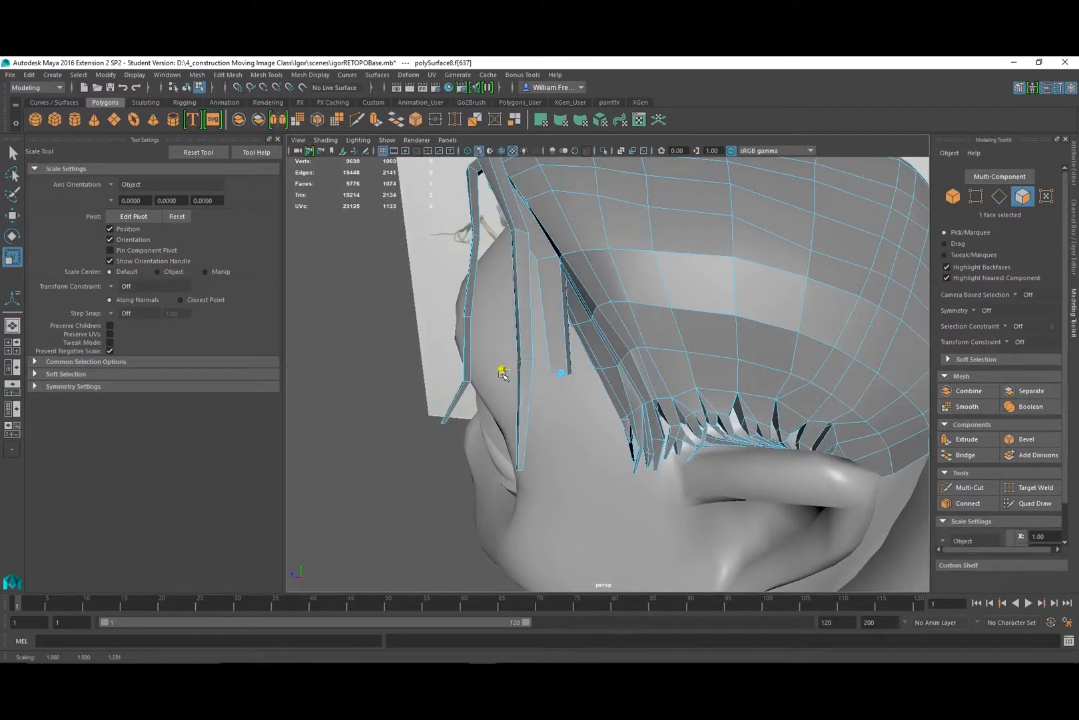
Extrude the temple strand's end face further down the temple and scale down its new end to taper it.
{"action": "left_click", "coordinate": [227, 75]}
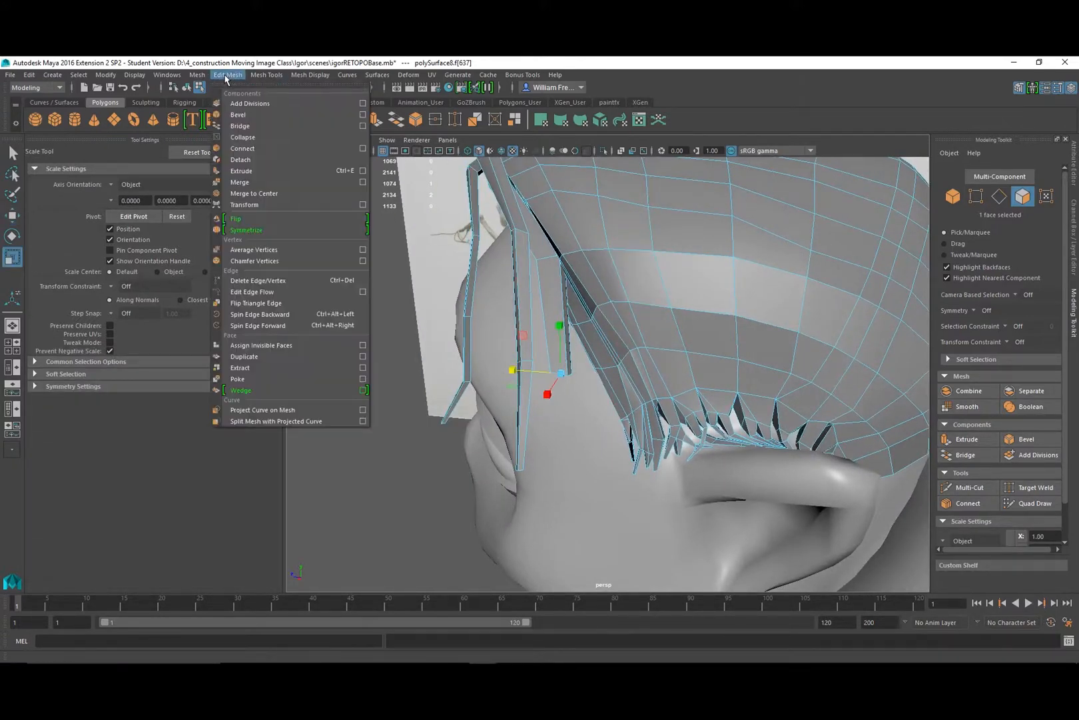
{"action": "left_click", "coordinate": [346, 244]}
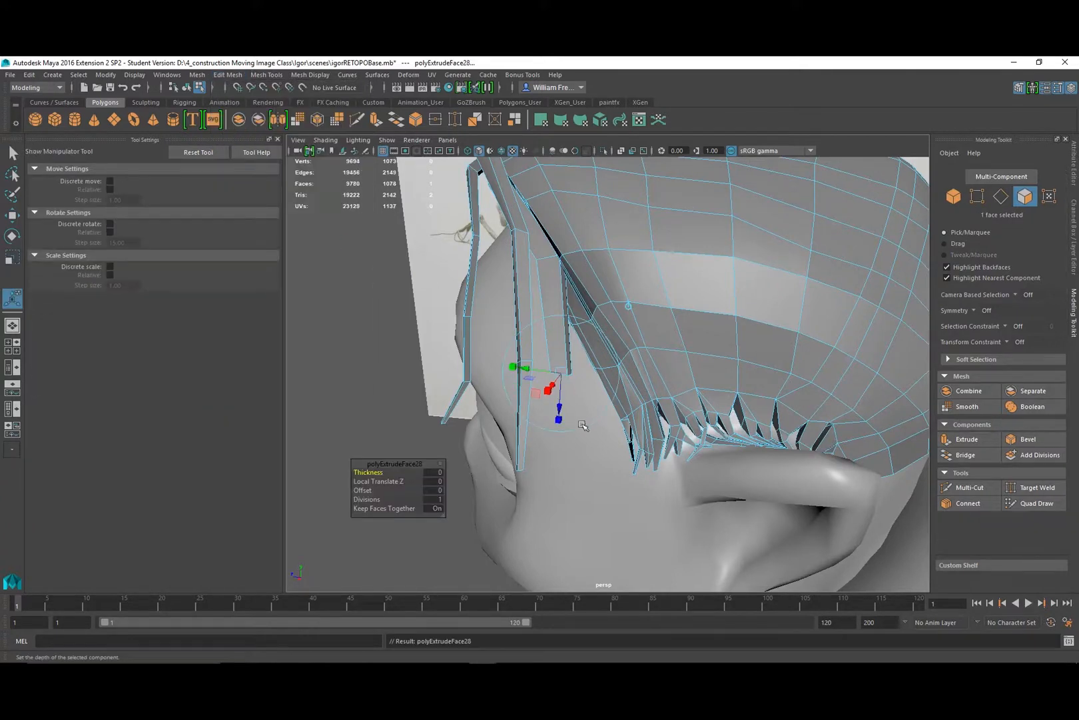
{"action": "left_click_drag", "start_coordinate": [561, 413], "coordinate": [571, 454]}
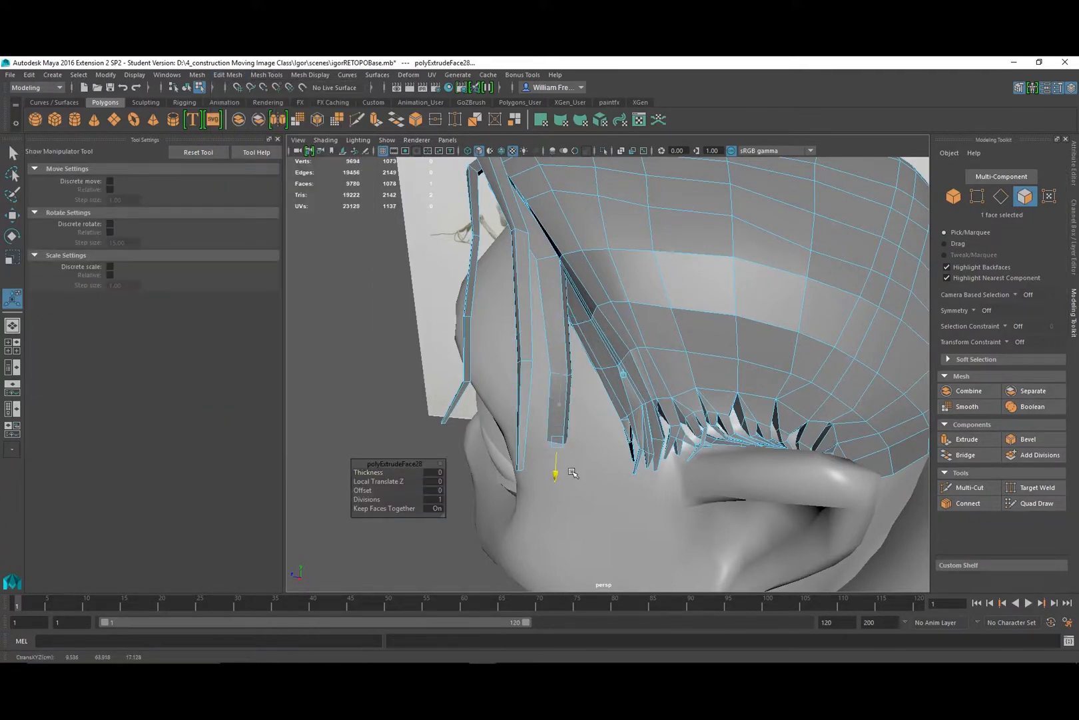
{"action": "key", "text": "r"}
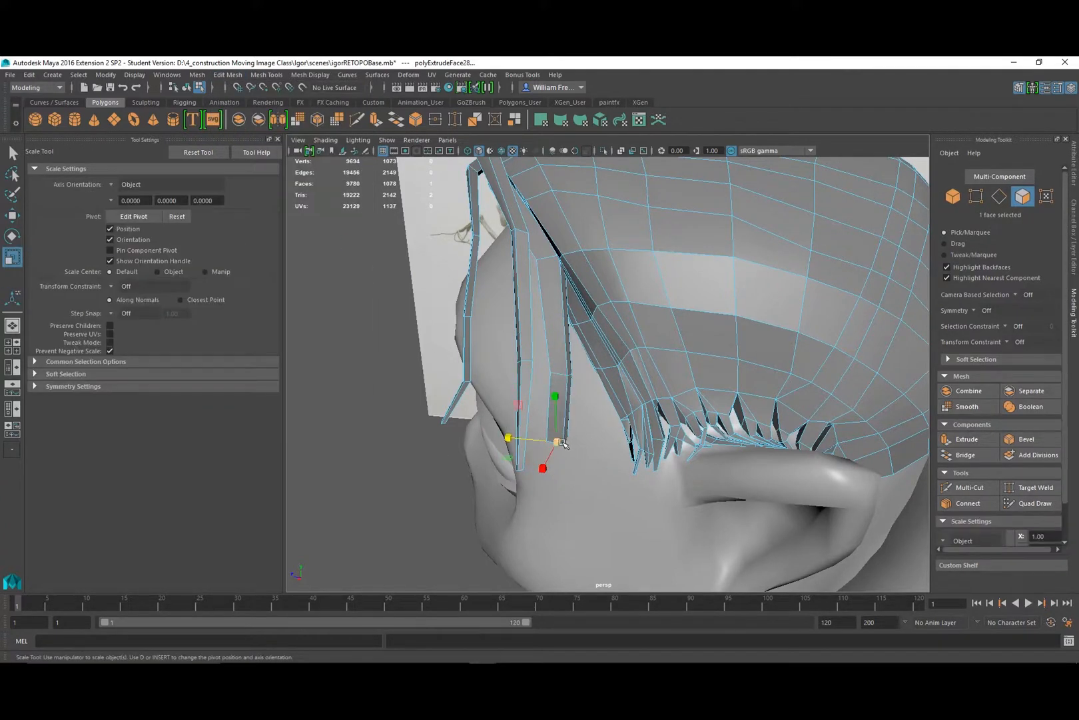
{"action": "left_click_drag", "start_coordinate": [563, 443], "coordinate": [714, 385]}
{"action": "key", "text": "w"}
Extrude a front hair face beside the centre parting with a Local Translate Z of about 4.428 to start a new strand.
{"action": "right_click_drag", "start_coordinate": [714, 385], "coordinate": [597, 382], "text": "alt"}
{"action": "left_click_drag", "start_coordinate": [598, 382], "coordinate": [464, 387], "text": "alt"}
{"action": "left_click_drag", "start_coordinate": [527, 524], "coordinate": [667, 474], "text": "alt"}
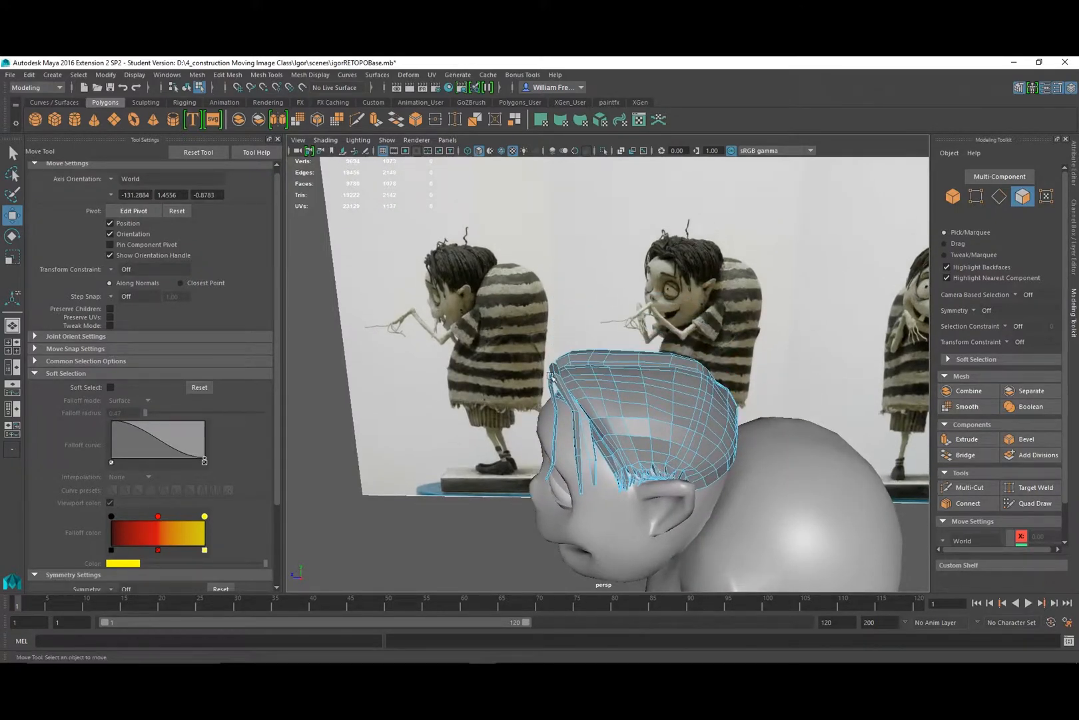
{"action": "left_click_drag", "start_coordinate": [552, 376], "coordinate": [711, 399], "text": "alt"}
{"action": "scroll", "coordinate": [619, 448], "scroll_direction": "up", "scroll_amount": 5}
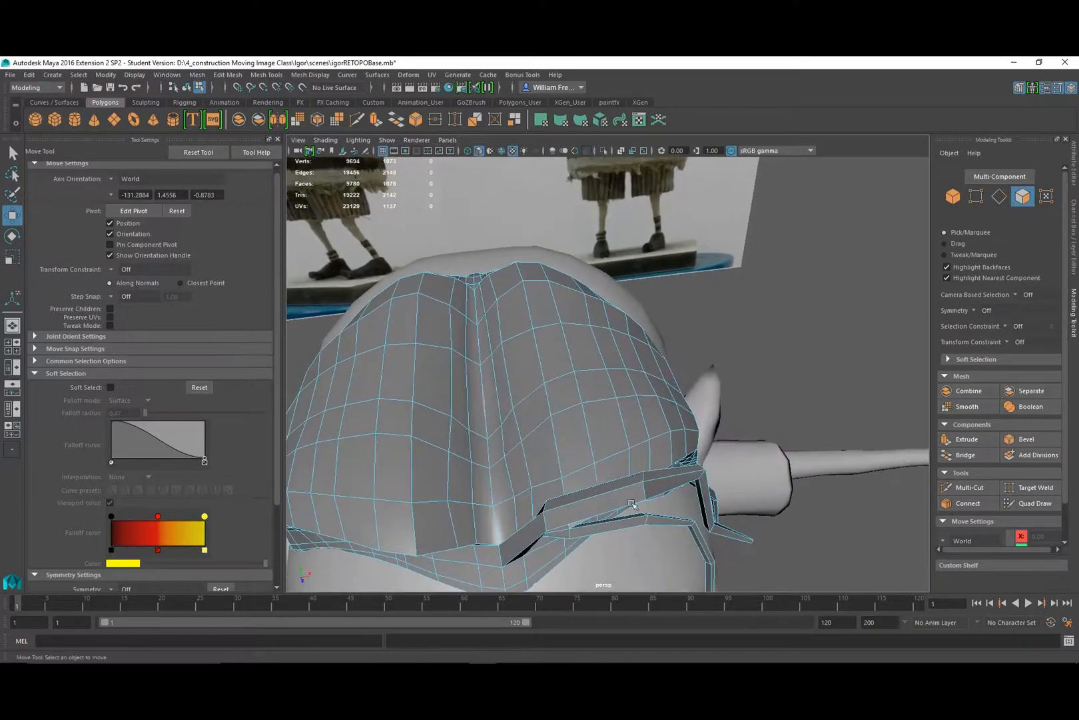
{"action": "left_click", "coordinate": [522, 484]}
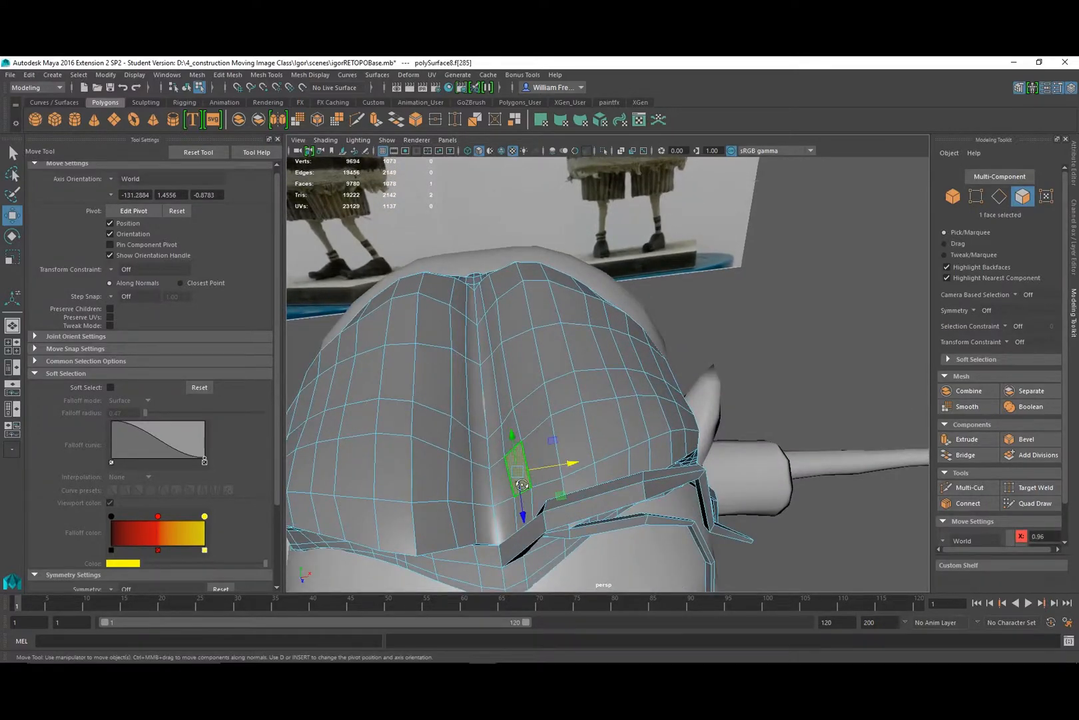
{"action": "mouse_move", "coordinate": [522, 484]}
{"action": "left_mouse_down", "text": "alt"}
{"action": "mouse_move", "coordinate": [590, 527]}
{"action": "mouse_move", "coordinate": [581, 492]}
{"action": "mouse_move", "coordinate": [524, 477]}
{"action": "left_mouse_up", "text": "alt"}
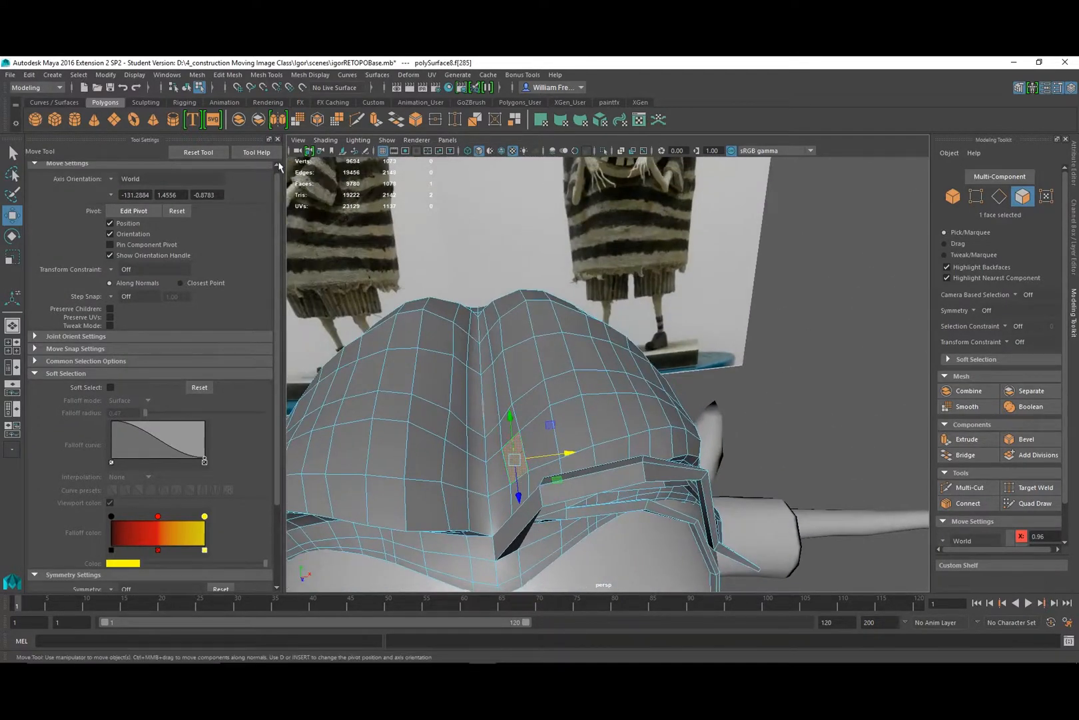
{"action": "left_click", "coordinate": [265, 76]}
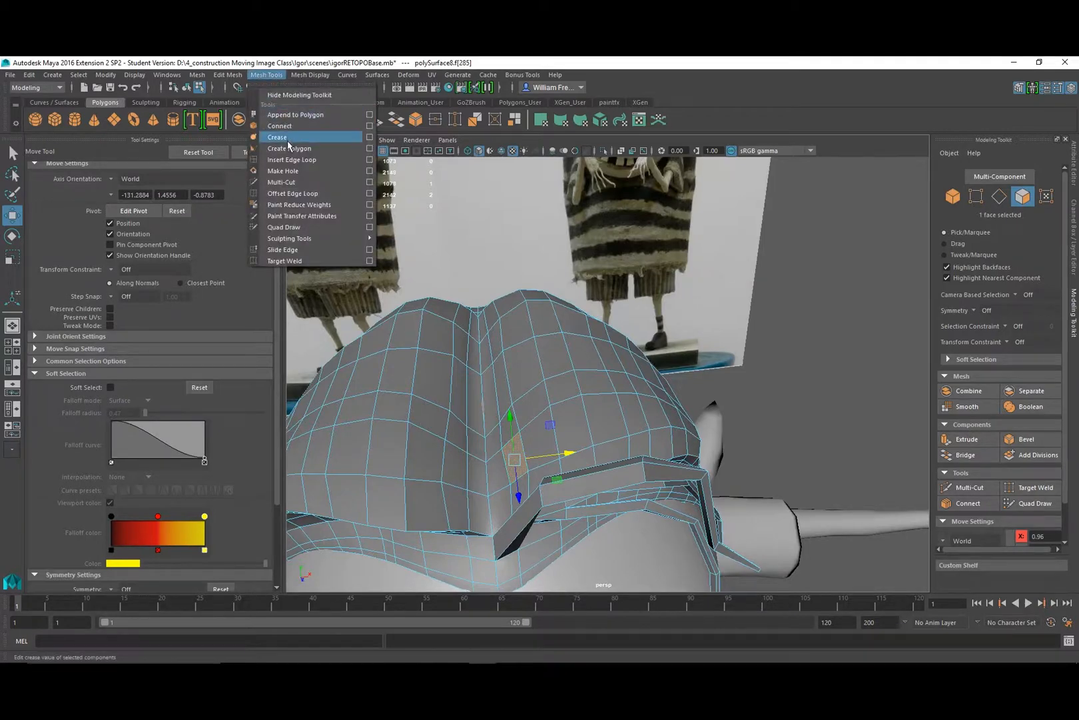
{"action": "mouse_move", "coordinate": [228, 75]}
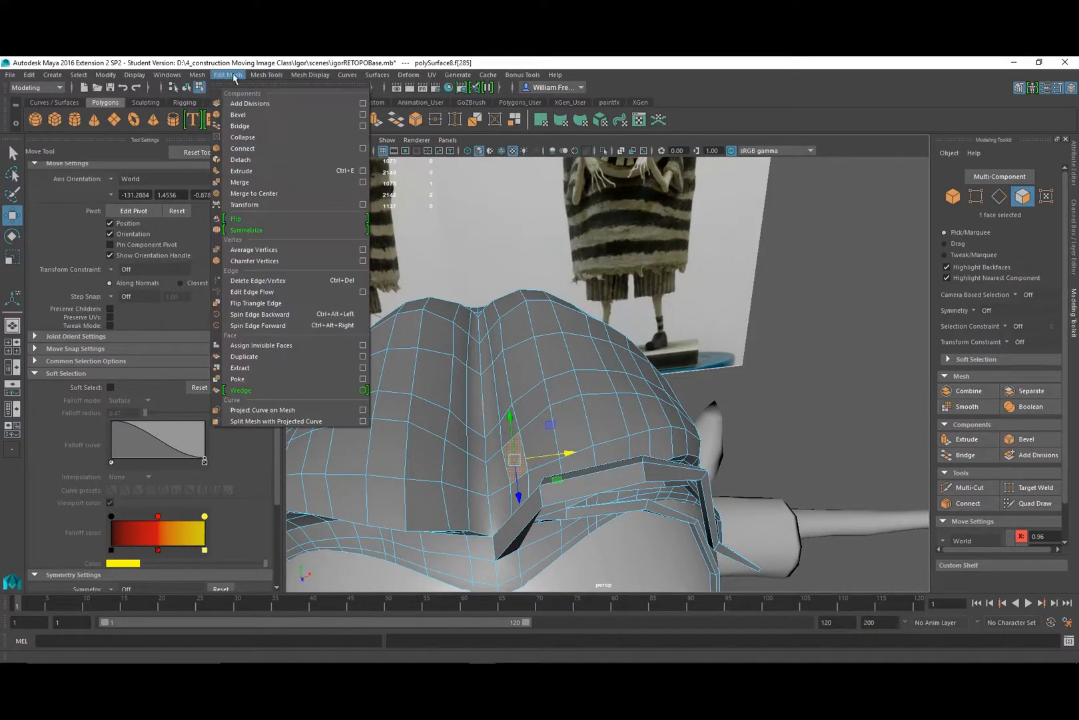
{"action": "left_click", "coordinate": [241, 172]}
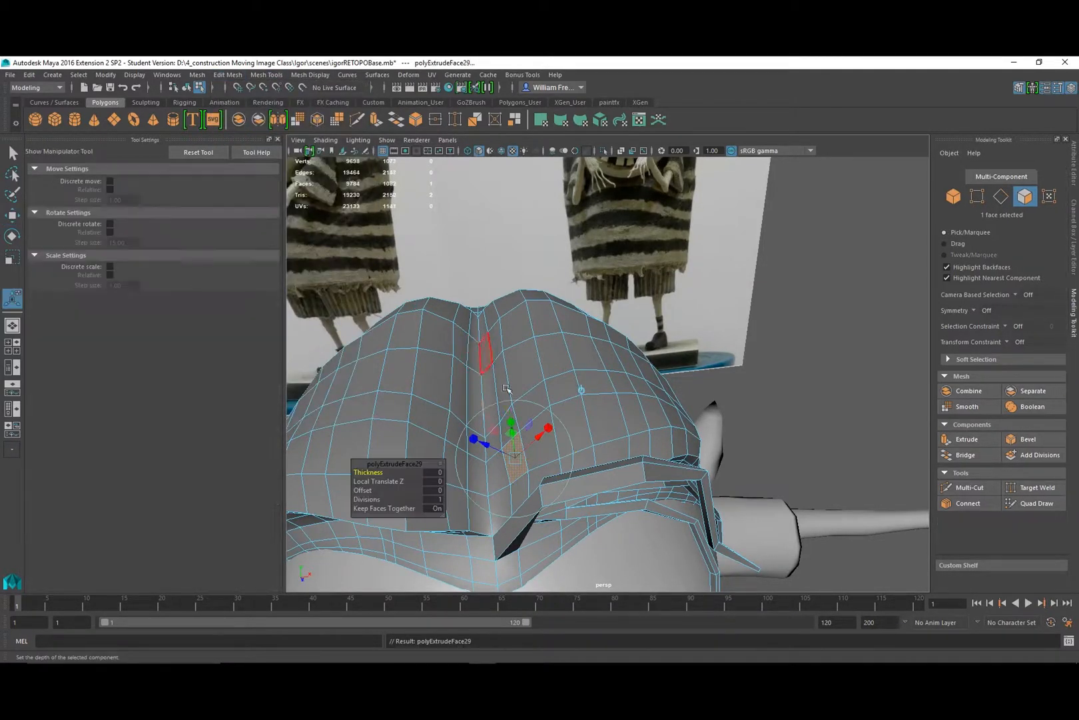
{"action": "left_click_drag", "start_coordinate": [491, 446], "coordinate": [373, 373]}
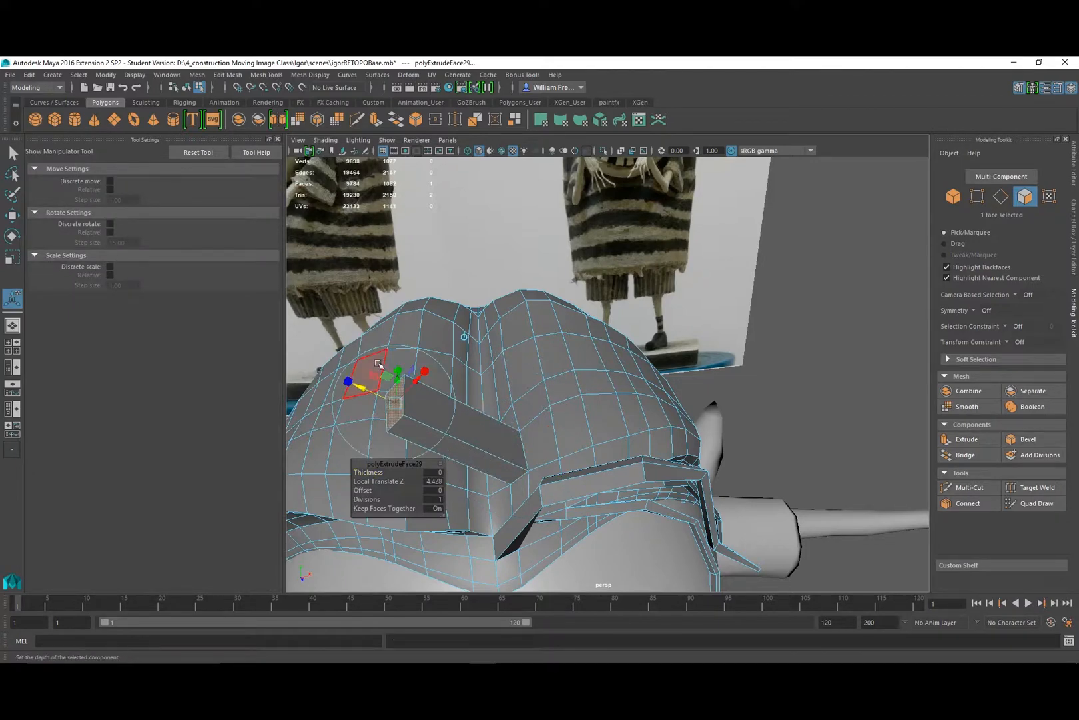
Move the new strand's end face upward over the hair's side beside the parting and rotate it to face that direction.
{"action": "key", "text": "w"}
{"action": "left_click_drag", "start_coordinate": [439, 434], "coordinate": [592, 398]}
{"action": "key", "text": "e"}
{"action": "left_click_drag", "start_coordinate": [552, 357], "coordinate": [590, 403]}
{"action": "key", "text": "w"}
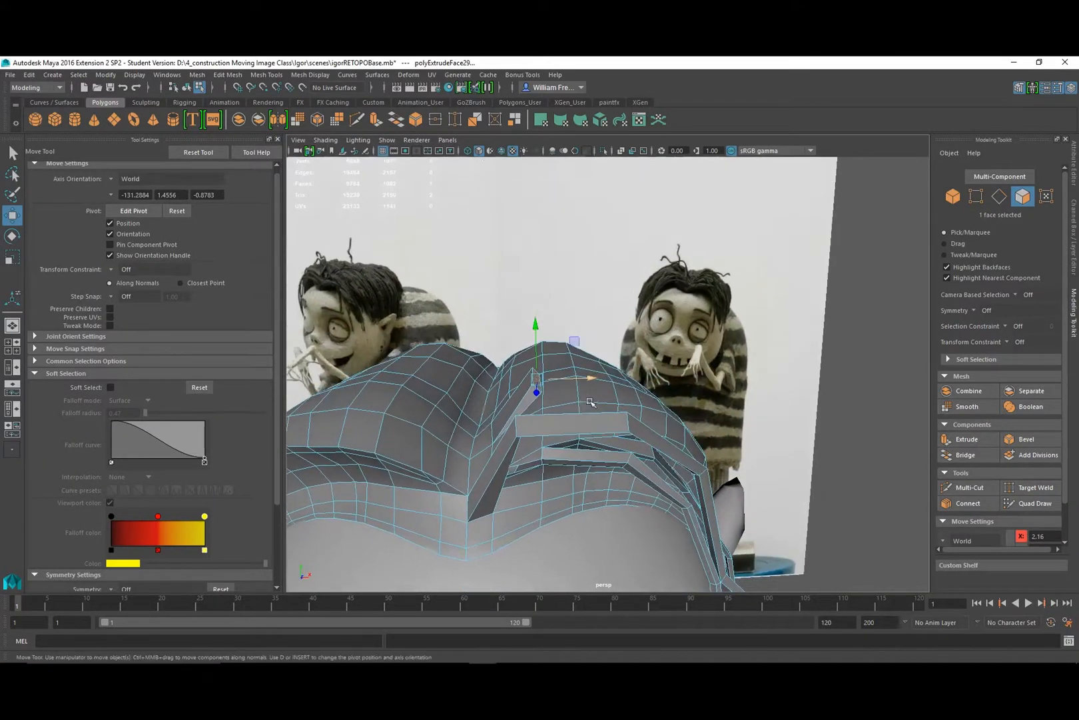
Lower the new strand's end face along Y, shift it slightly along X, and adjust its scale.
{"action": "left_click_drag", "start_coordinate": [533, 324], "coordinate": [532, 335]}
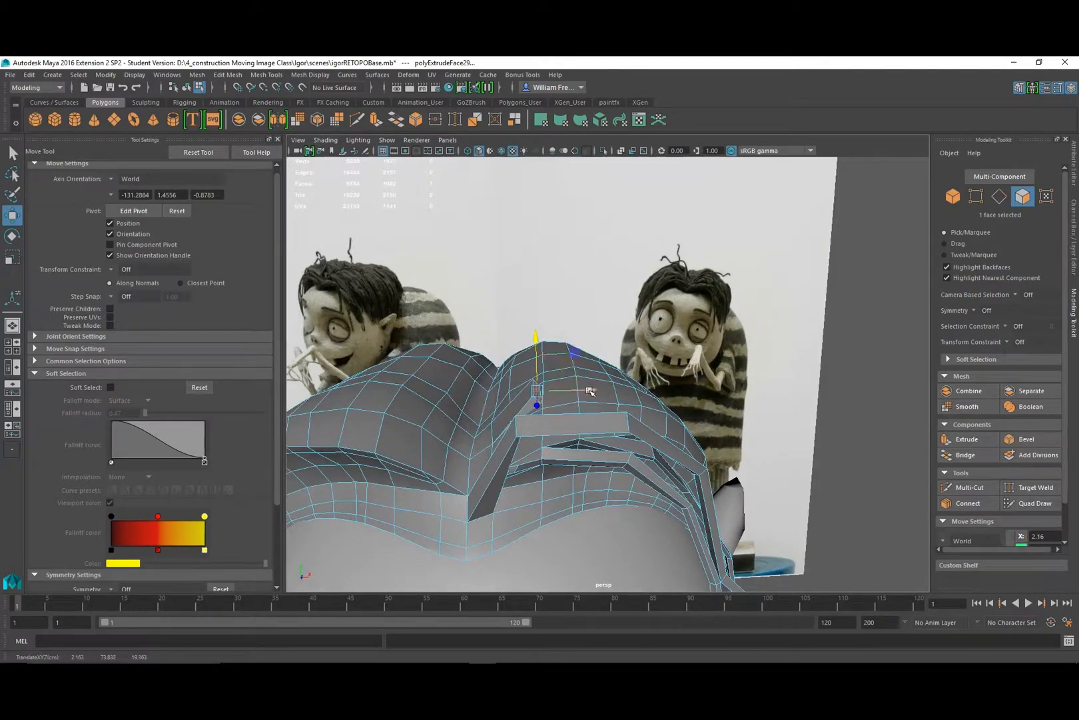
{"action": "left_click_drag", "start_coordinate": [590, 392], "coordinate": [517, 436]}
{"action": "key", "text": "r"}
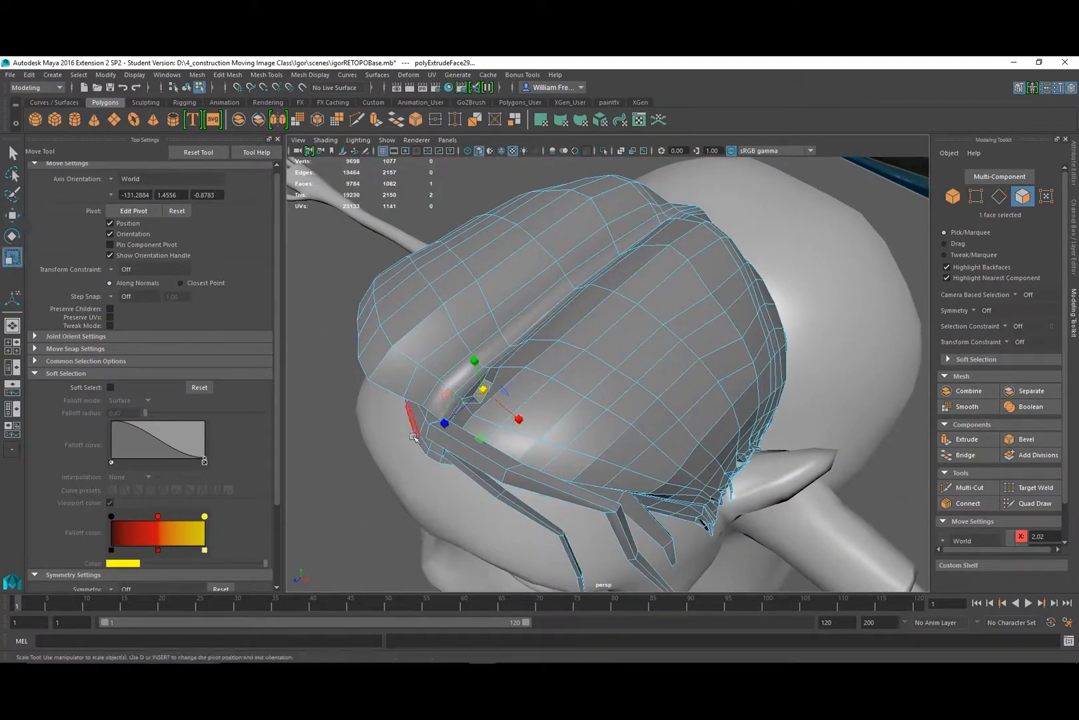
{"action": "left_click_drag", "start_coordinate": [440, 421], "coordinate": [595, 344]}
Extrude the top strand's end face outward as a short segment, rotate the new end face, and lower it slightly along Y.
{"action": "key", "text": "ctrl+e"}
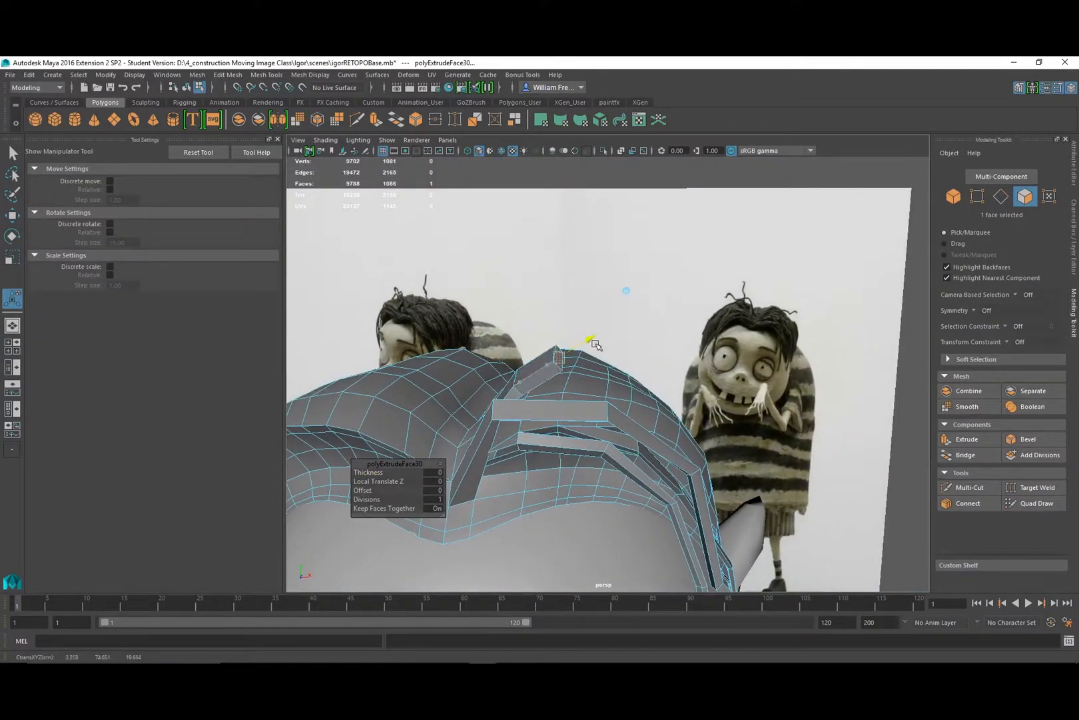
{"action": "key", "text": "e"}
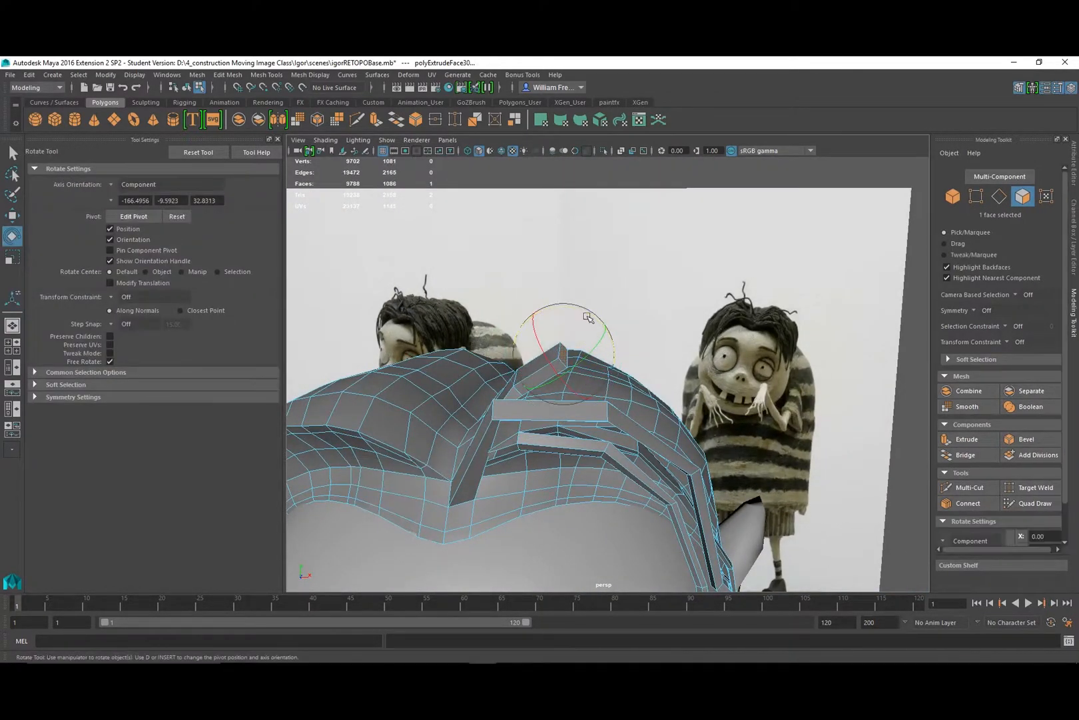
{"action": "key", "text": "w"}
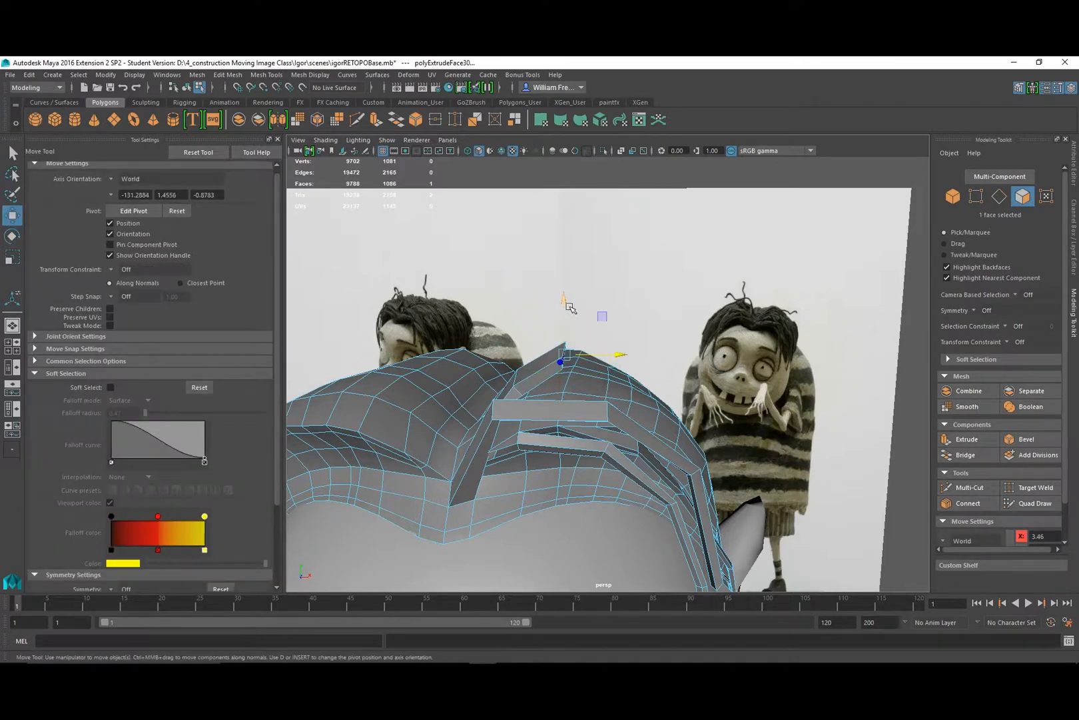
{"action": "left_click_drag", "start_coordinate": [568, 306], "coordinate": [565, 311]}
Extrude the top strand again with a Local Translate Z of 2.696 and narrow its end face along Z.
{"action": "key", "text": "ctrl+e"}
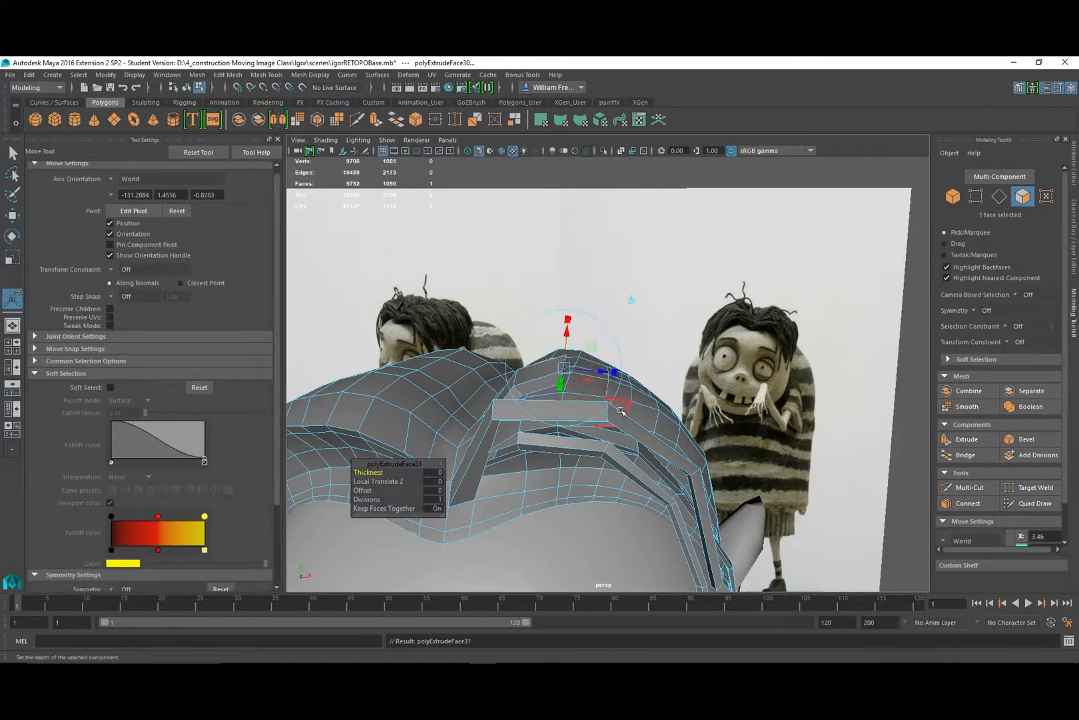
{"action": "left_click_drag", "start_coordinate": [606, 373], "coordinate": [585, 448]}
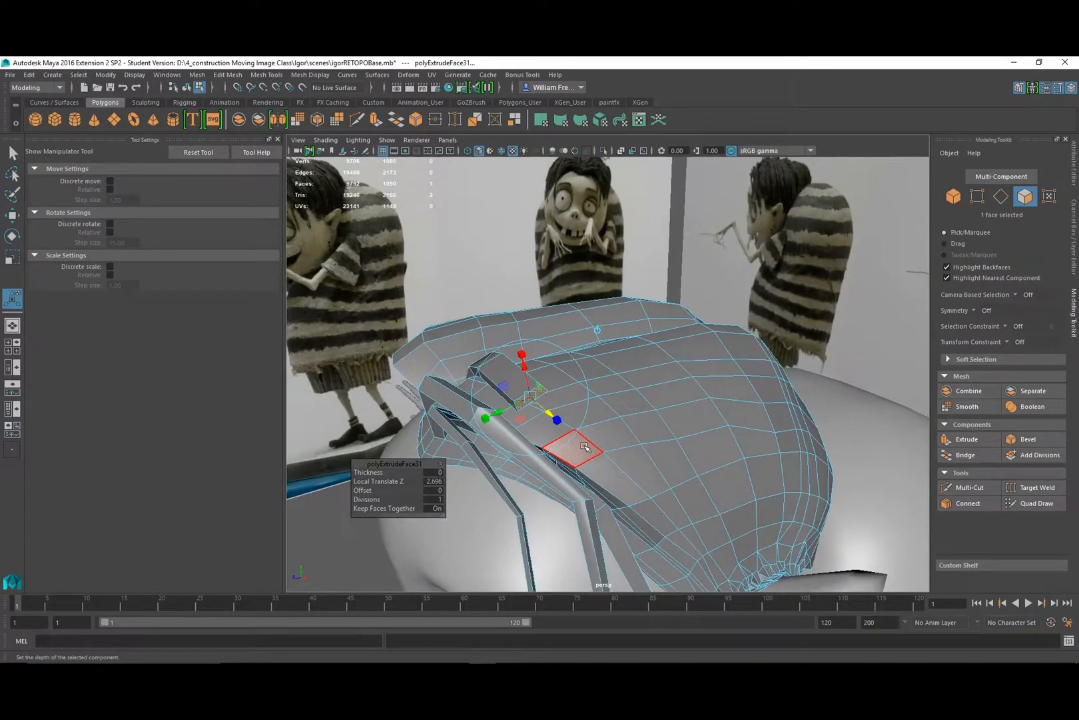
{"action": "key", "text": "r"}
{"action": "left_click_drag", "start_coordinate": [486, 416], "coordinate": [490, 410]}
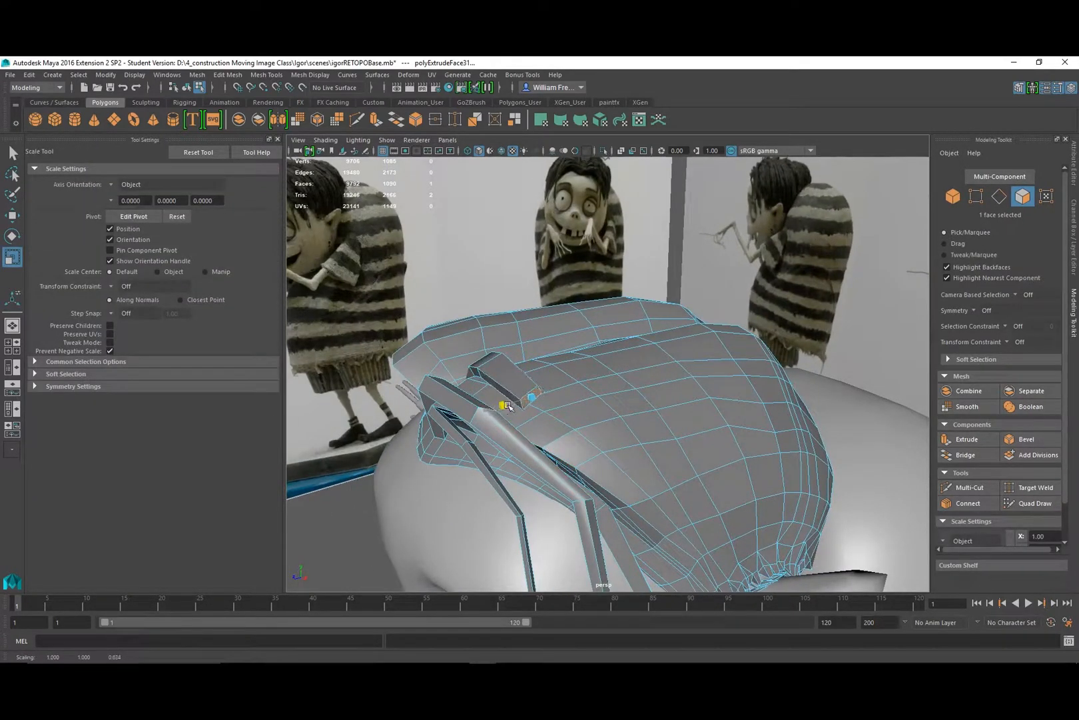
Reposition the top strand's end face along Z and adjust its height slightly along Y.
{"action": "key", "text": "w"}
{"action": "left_click_drag", "start_coordinate": [530, 346], "coordinate": [452, 382]}
{"action": "middle_click_drag", "start_coordinate": [443, 375], "coordinate": [457, 379]}
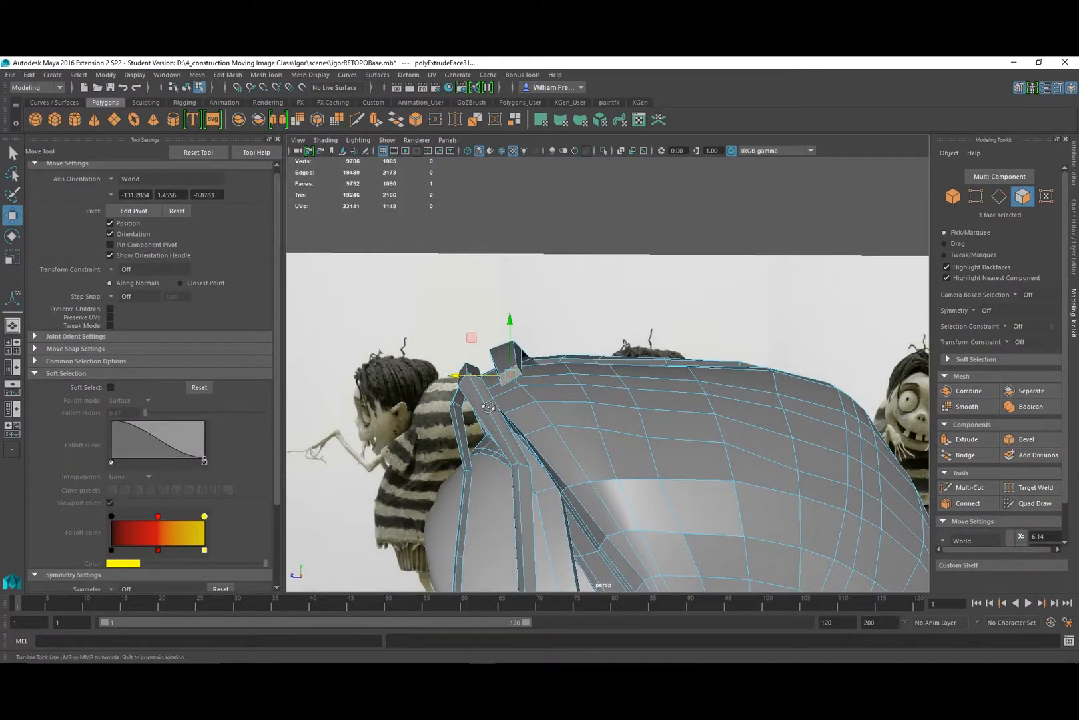
{"action": "left_click_drag", "start_coordinate": [488, 407], "coordinate": [621, 367], "text": "alt"}
{"action": "left_click_drag", "start_coordinate": [639, 294], "coordinate": [643, 299]}
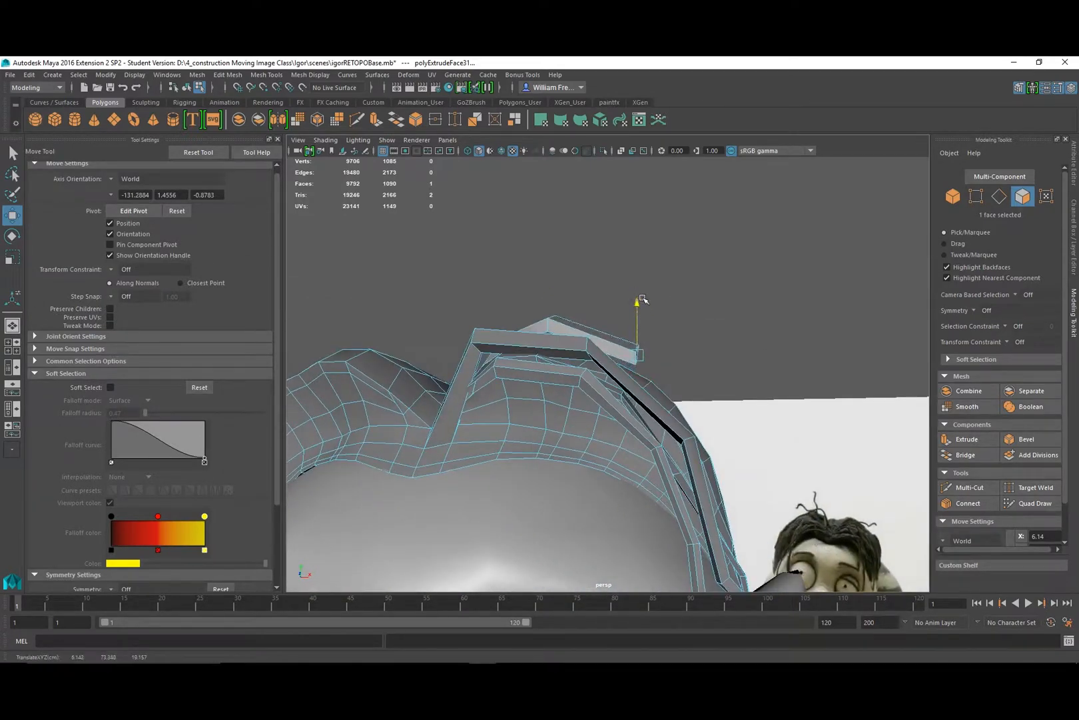
{"action": "key", "text": "e"}
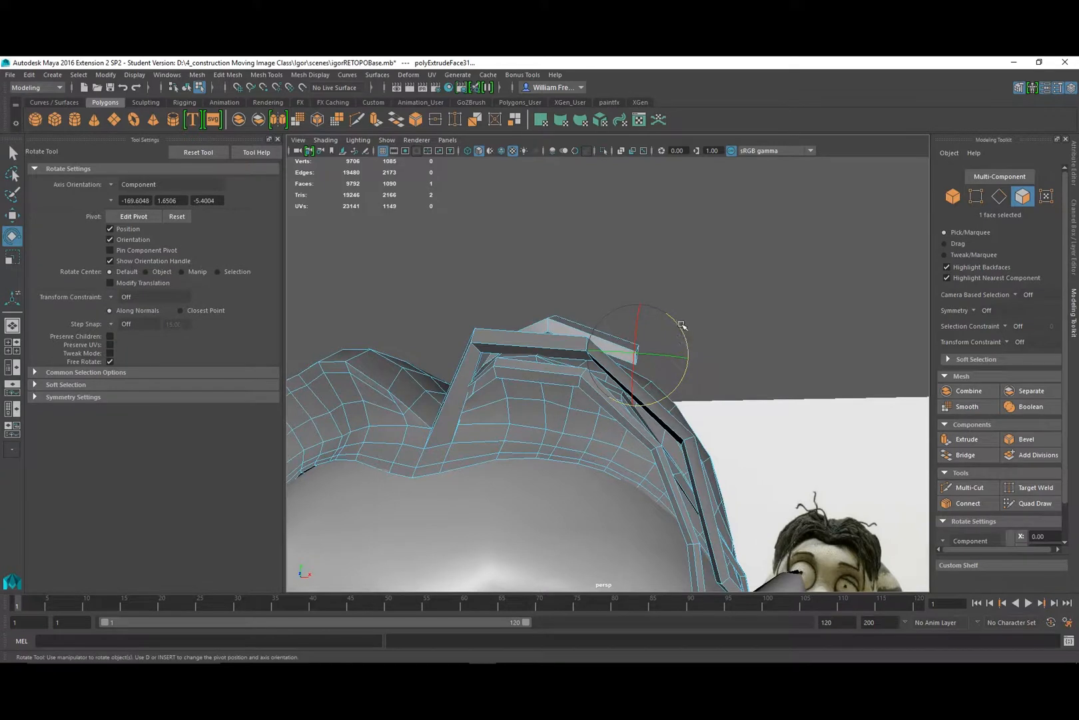
{"action": "key", "text": "w"}
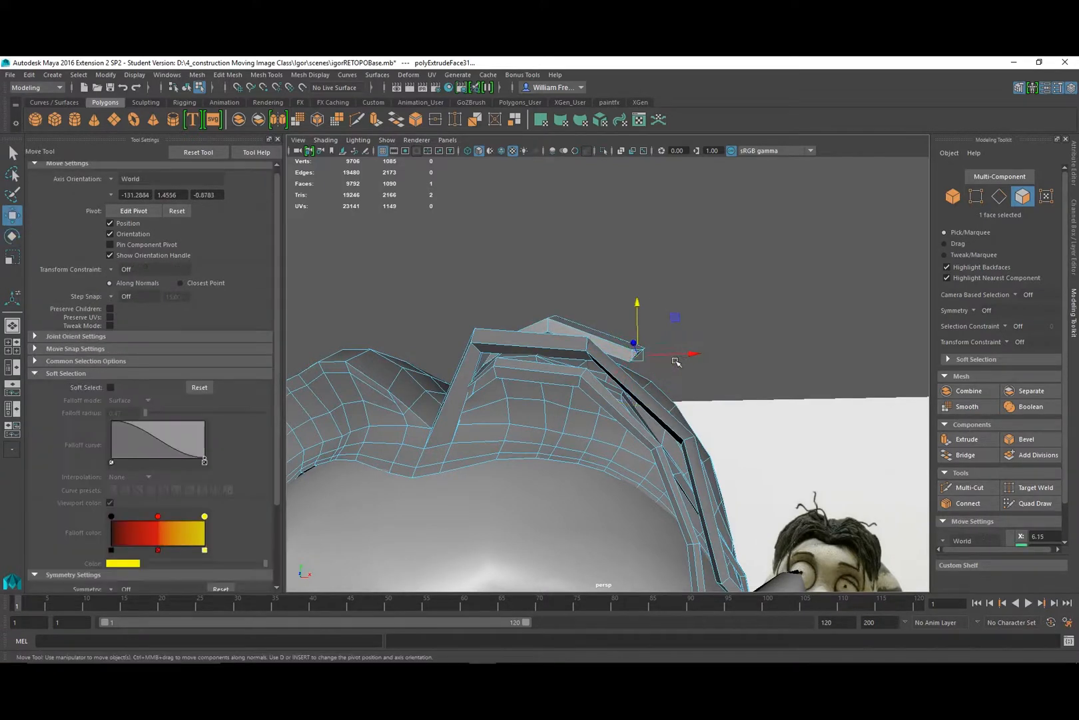
{"action": "left_click_drag", "start_coordinate": [675, 361], "coordinate": [582, 471]}
Extrude the top strand's end face farther down the hair's side and shift the new end face along Z.
{"action": "key", "text": "ctrl+e"}
{"action": "key", "text": "r"}
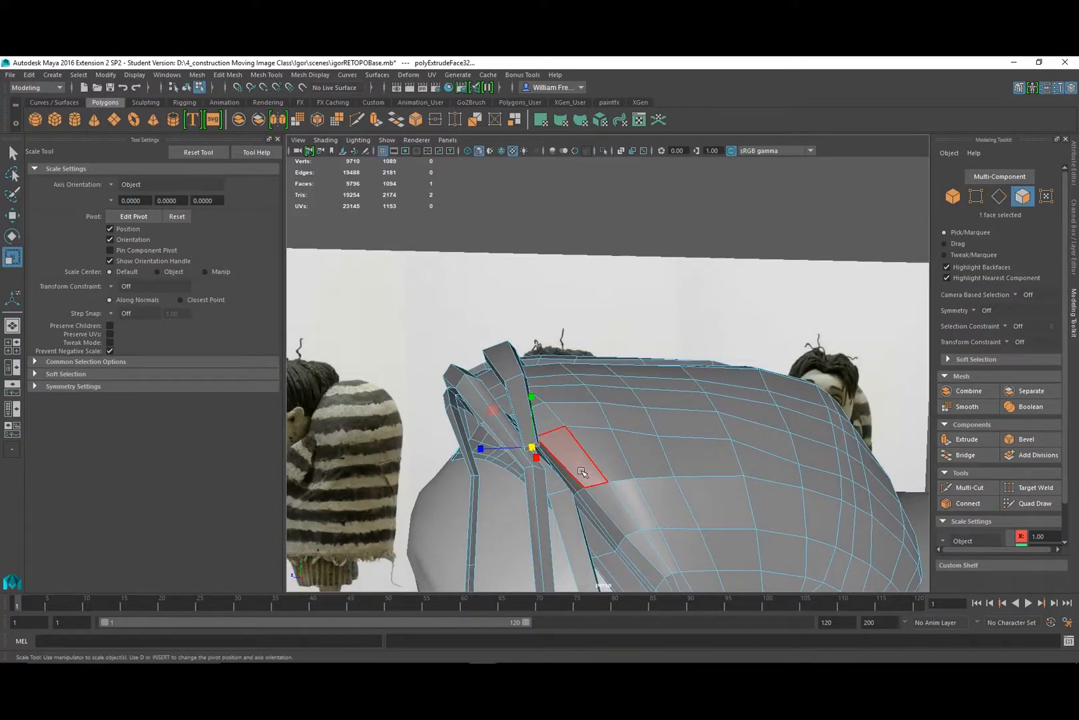
{"action": "mouse_move", "coordinate": [640, 490]}
{"action": "right_mouse_down", "text": "alt"}
{"action": "mouse_move", "coordinate": [480, 484]}
{"action": "mouse_move", "coordinate": [424, 459]}
{"action": "mouse_move", "coordinate": [266, 453]}
{"action": "right_mouse_up", "text": "alt"}
{"action": "left_click_drag", "start_coordinate": [581, 451], "coordinate": [660, 467], "text": "alt"}
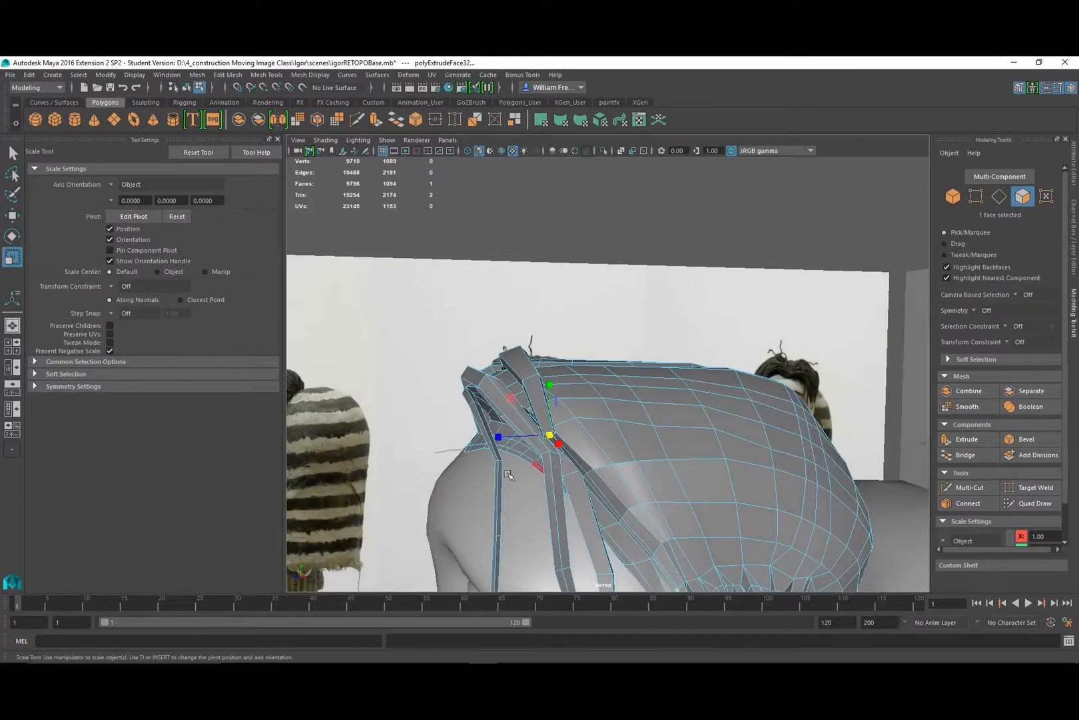
{"action": "key", "text": "w"}
{"action": "left_click", "coordinate": [493, 438]}
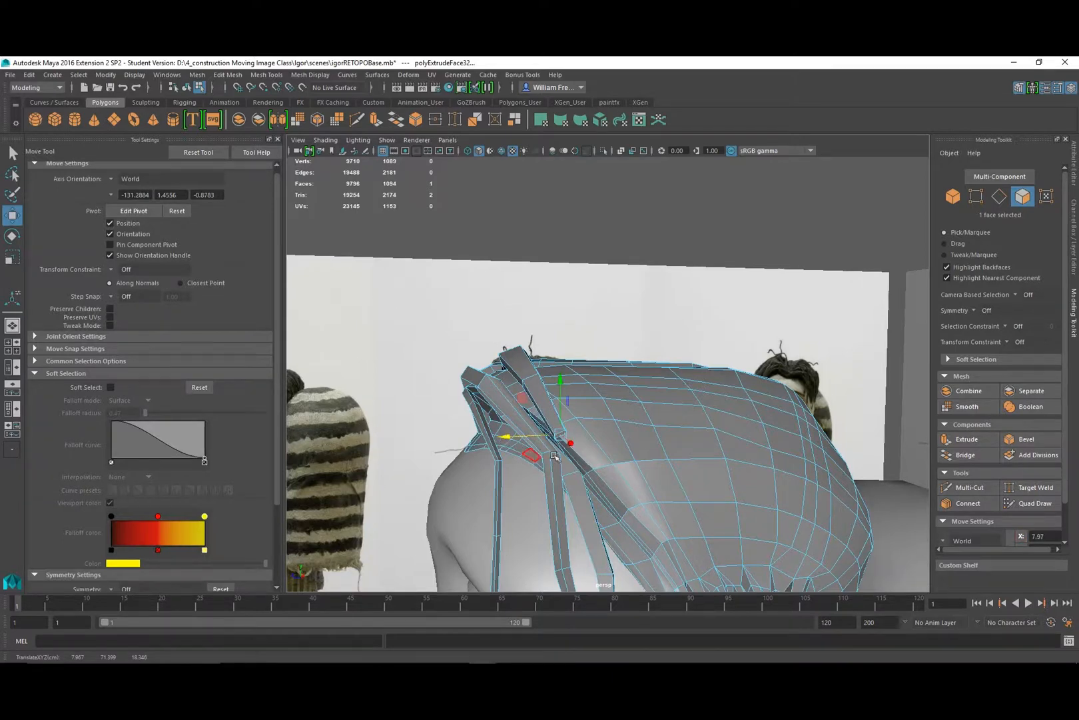
Extrude another long segment down from the top strand, move its end face inward along X toward the head, and adjust it along Z.
{"action": "key", "text": "ctrl+e"}
{"action": "left_click_drag", "start_coordinate": [568, 460], "coordinate": [670, 465]}
{"action": "key", "text": "r"}
{"action": "key", "text": "w"}
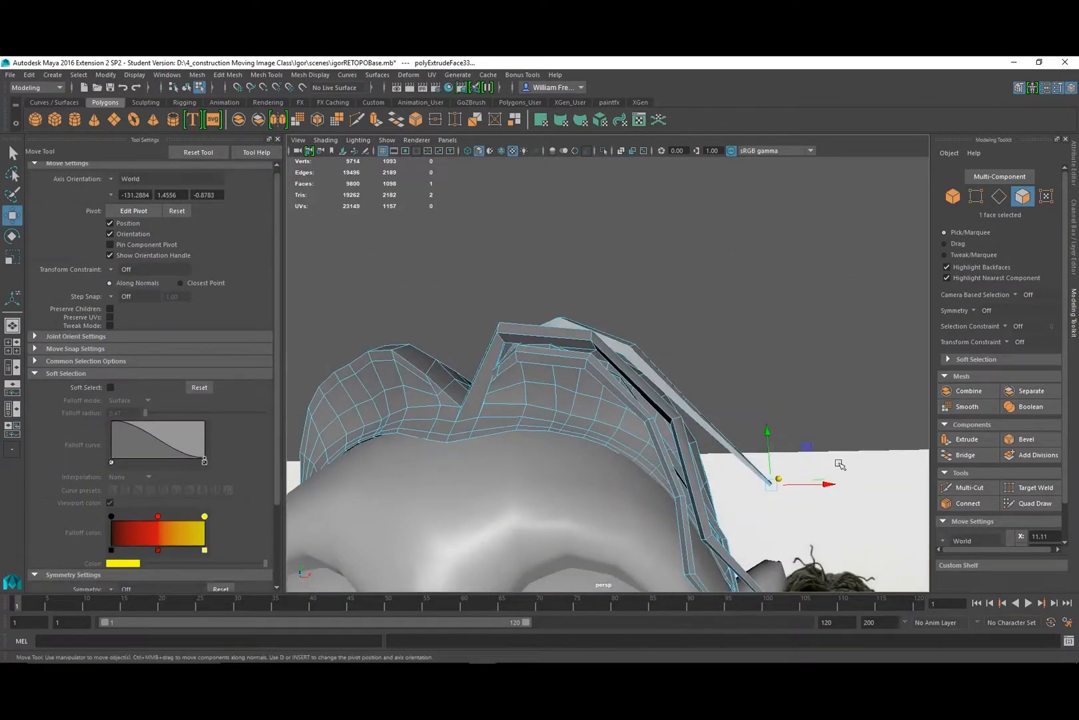
{"action": "left_click_drag", "start_coordinate": [829, 484], "coordinate": [778, 490]}
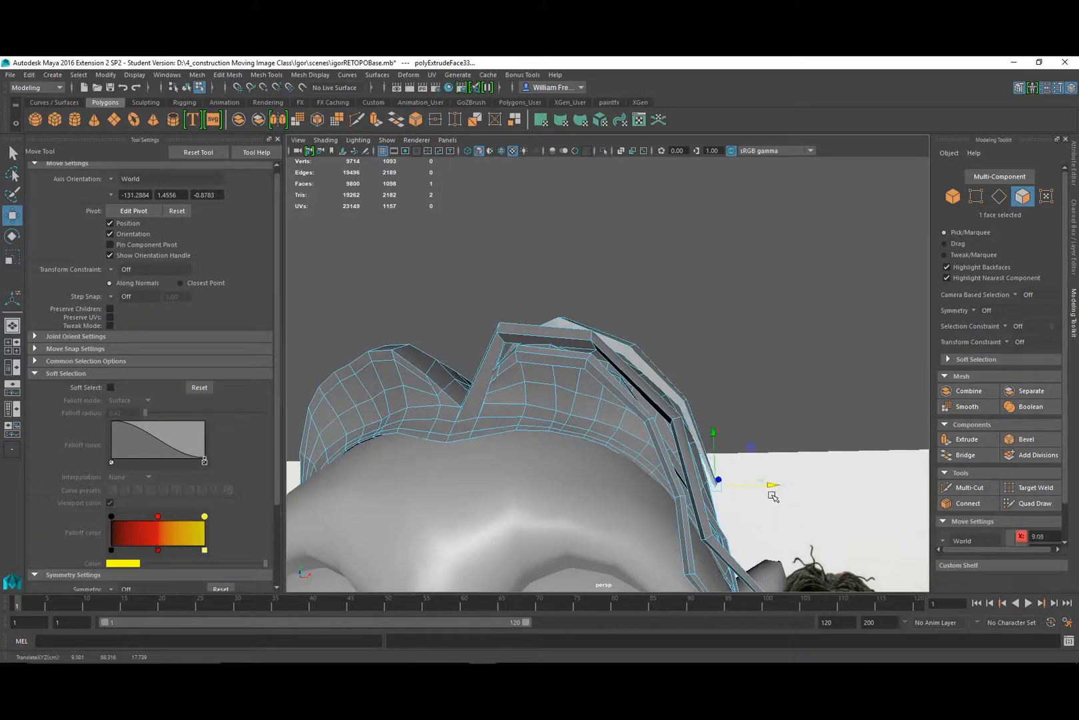
{"action": "left_click_drag", "start_coordinate": [801, 411], "coordinate": [501, 512], "text": "alt"}
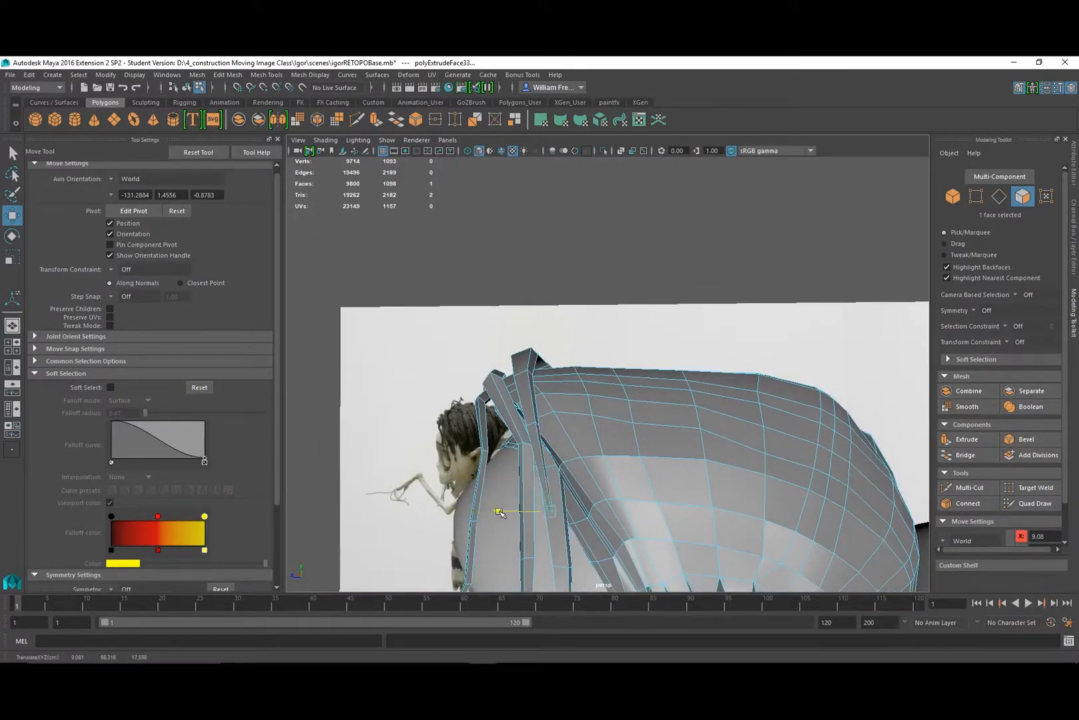
Return to object mode and examine the unselected hair strands from the front, side and above against the reference images.
{"action": "left_click_drag", "start_coordinate": [620, 516], "coordinate": [679, 306], "text": "alt"}
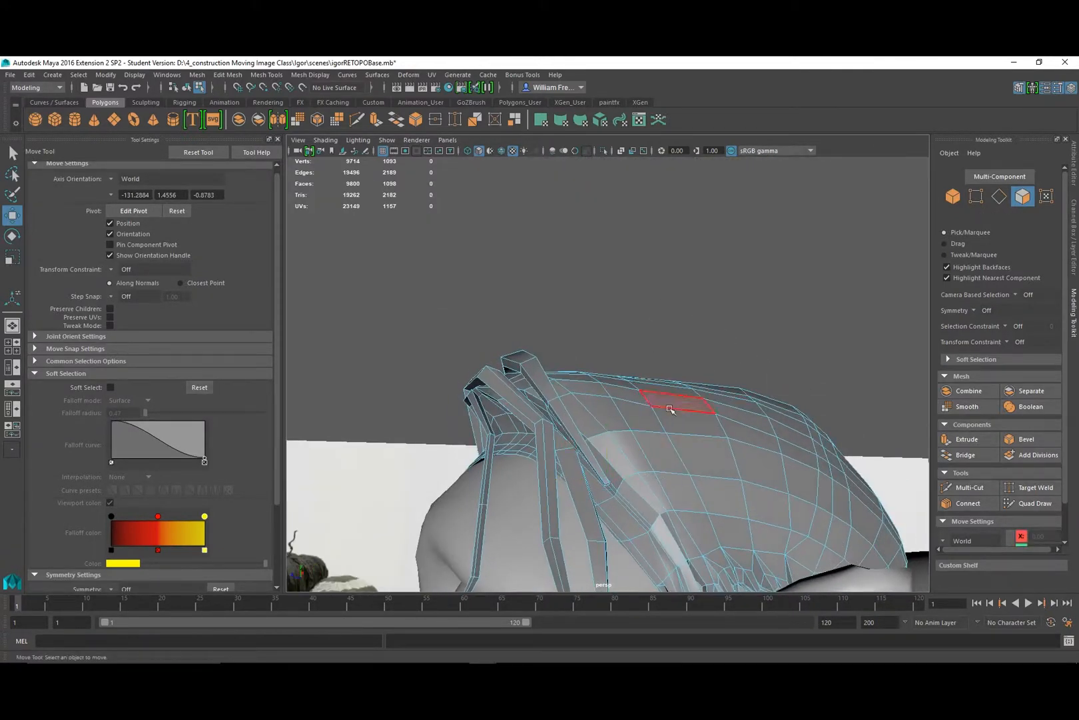
{"action": "right_click_drag", "start_coordinate": [670, 409], "coordinate": [719, 324]}
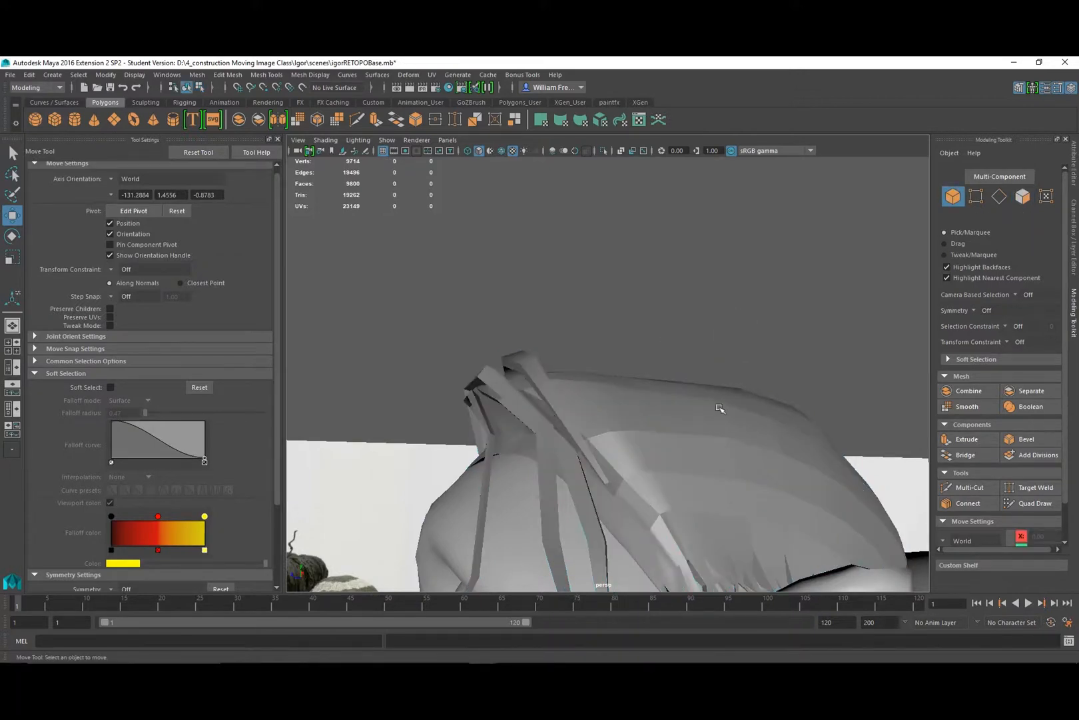
{"action": "left_click_drag", "start_coordinate": [719, 408], "coordinate": [573, 359], "text": "alt"}
{"action": "right_click_drag", "start_coordinate": [574, 359], "coordinate": [742, 446], "text": "alt"}
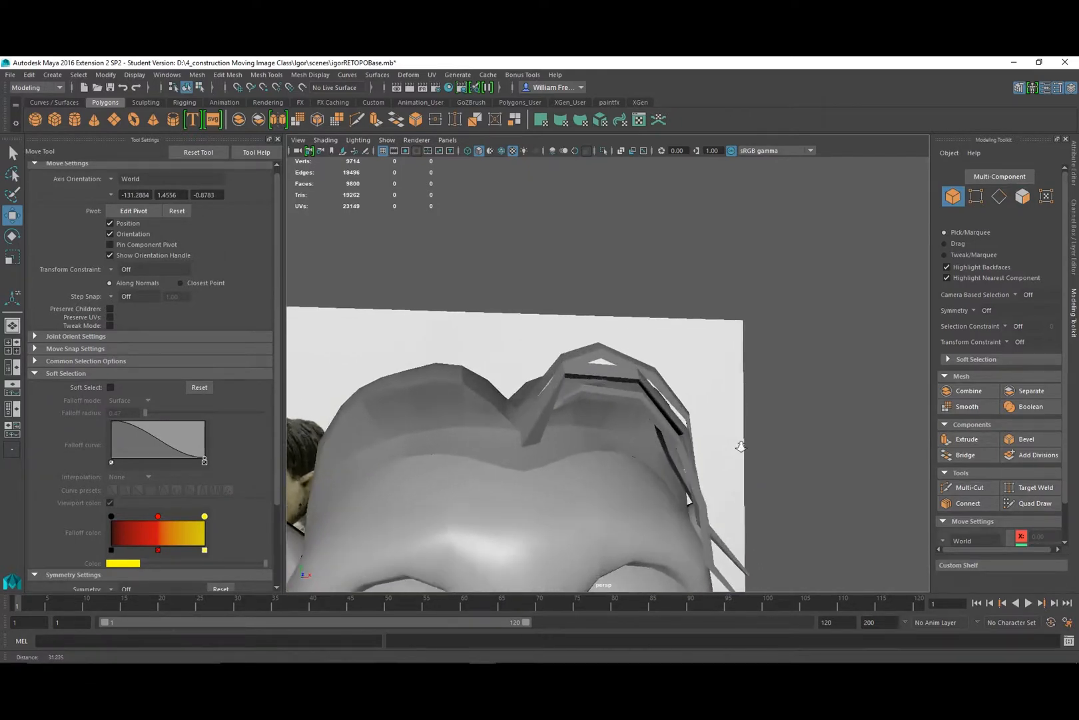
{"action": "left_click_drag", "start_coordinate": [742, 446], "coordinate": [535, 428], "text": "alt"}
{"action": "right_click_drag", "start_coordinate": [535, 428], "coordinate": [566, 466], "text": "alt"}
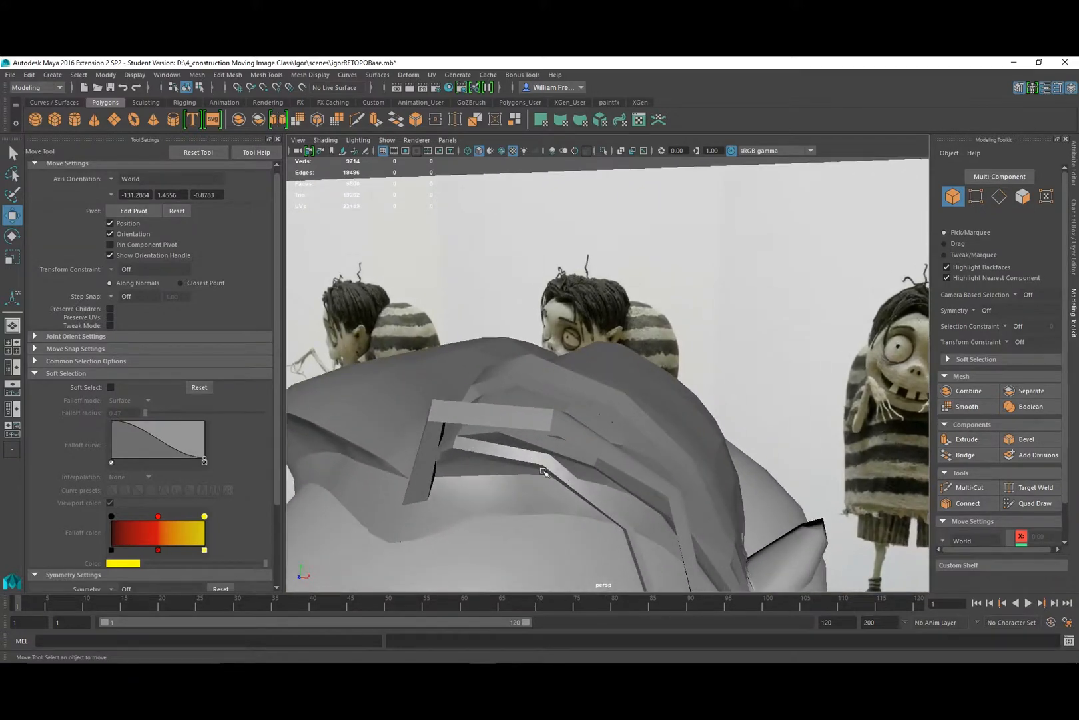
{"action": "left_click_drag", "start_coordinate": [566, 466], "coordinate": [568, 438], "text": "alt"}
{"action": "right_click_drag", "start_coordinate": [568, 438], "coordinate": [476, 436], "text": "alt"}
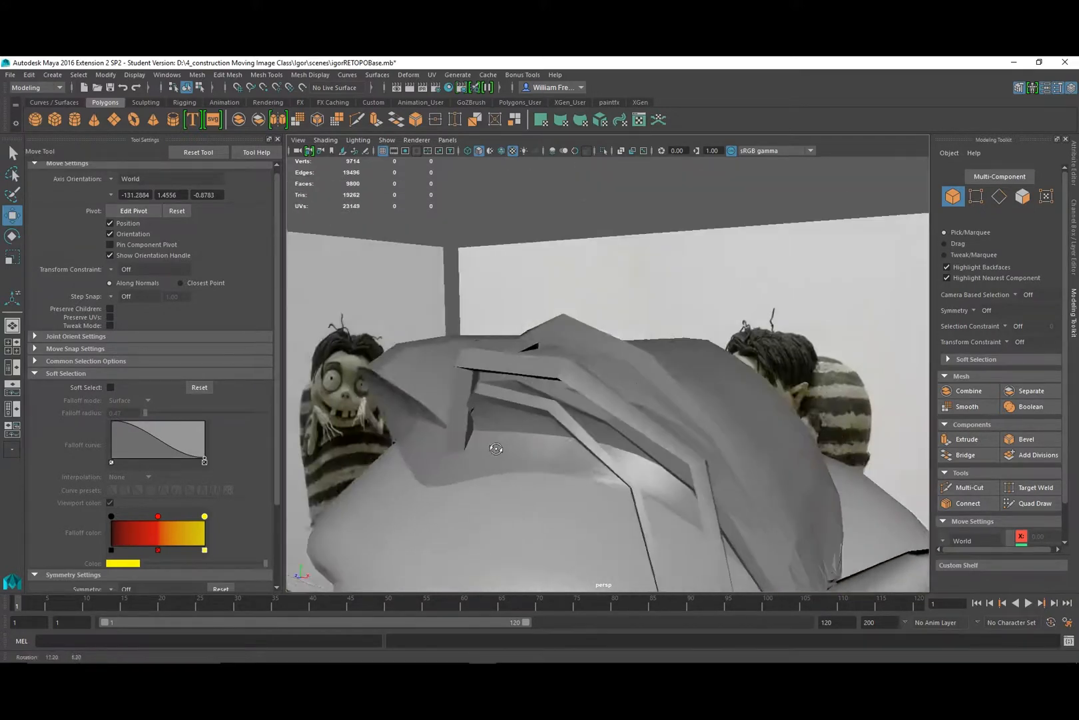
{"action": "left_click_drag", "start_coordinate": [476, 436], "coordinate": [492, 444], "text": "alt"}
Select the hair mesh and shift an edge beside the top parting slightly along X.
{"action": "left_click", "coordinate": [484, 431]}
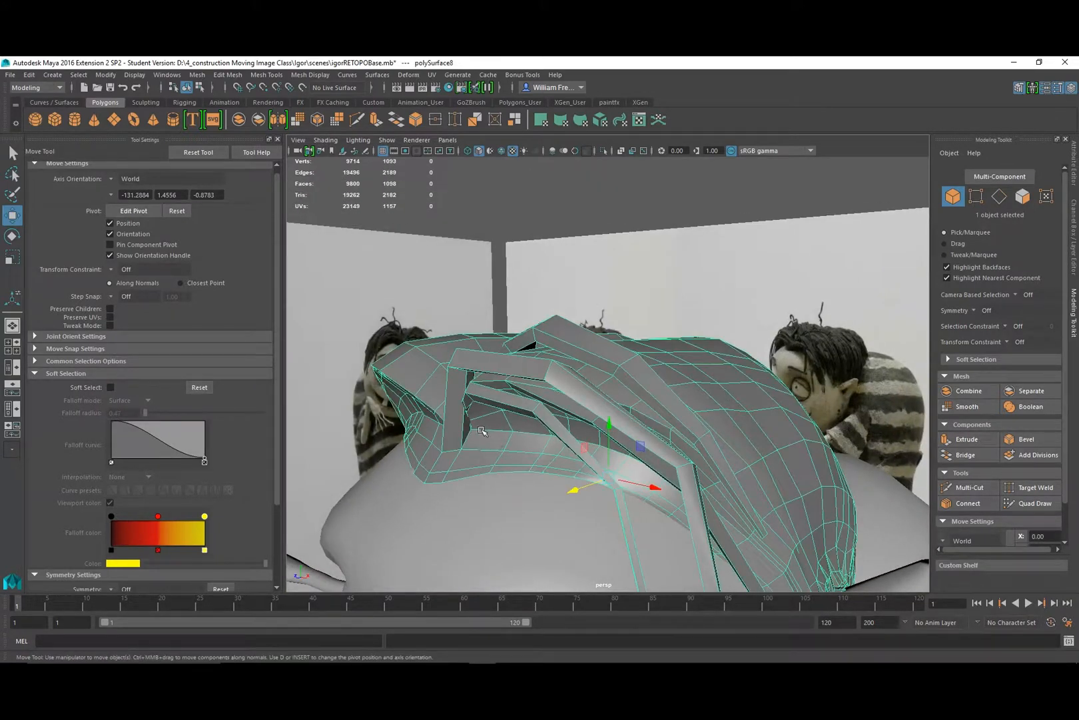
{"action": "left_click_drag", "start_coordinate": [490, 437], "coordinate": [543, 373], "text": "alt"}
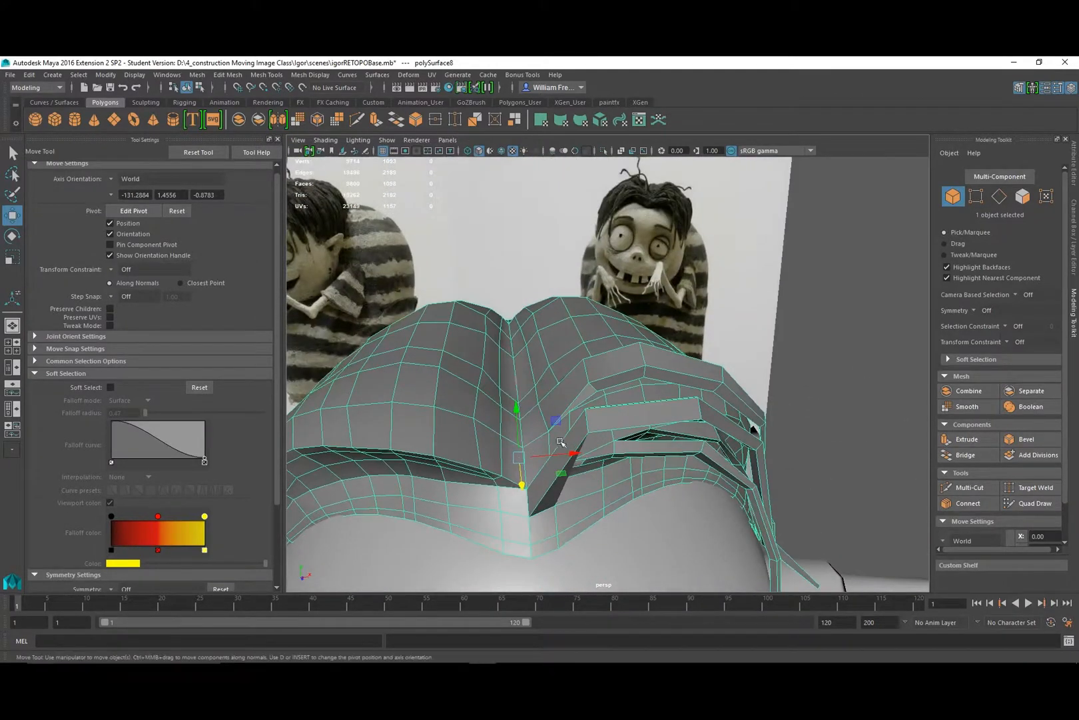
{"action": "right_click_drag", "start_coordinate": [547, 339], "coordinate": [536, 376]}
{"action": "right_click_drag", "start_coordinate": [540, 312], "coordinate": [543, 310]}
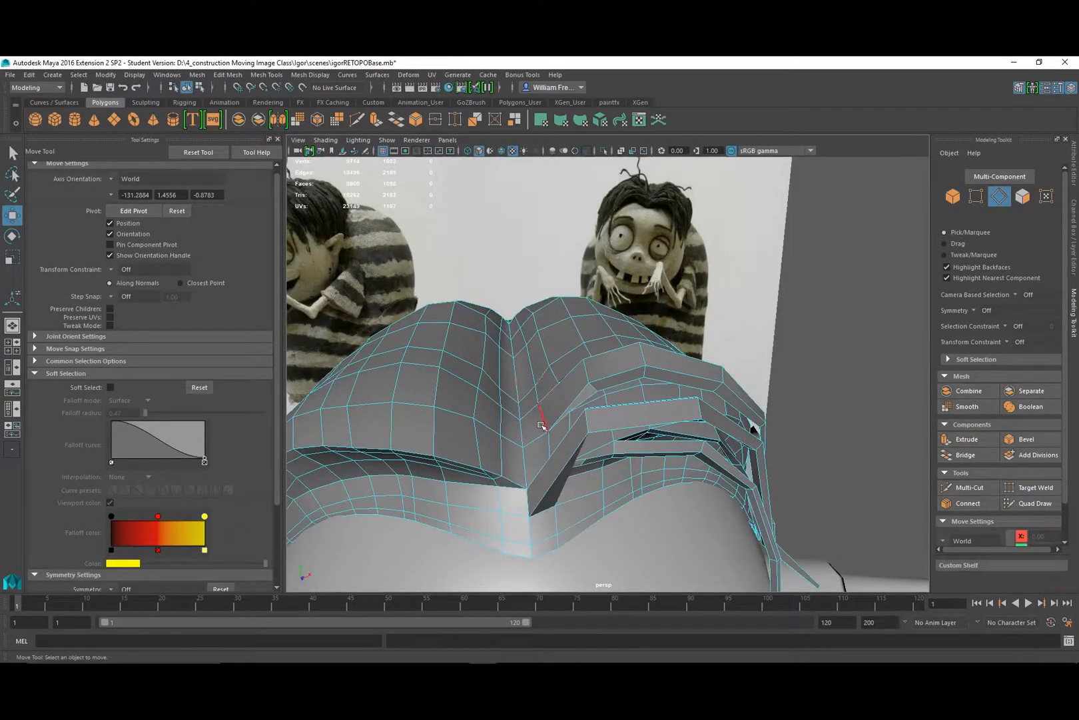
{"action": "left_click", "coordinate": [550, 446]}
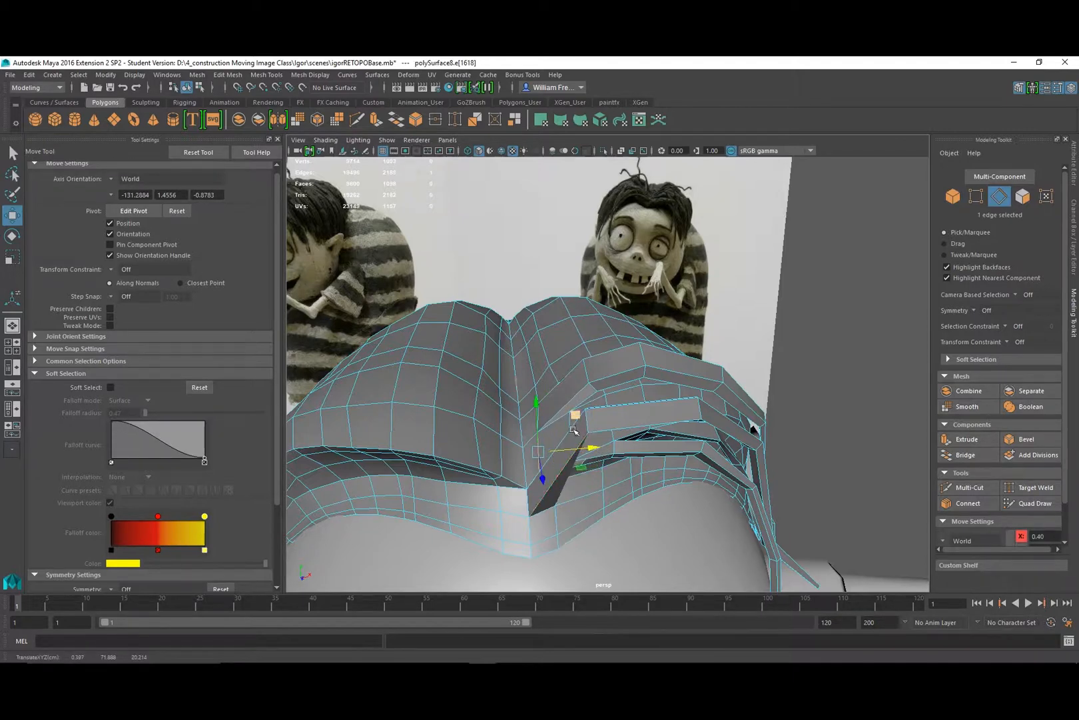
{"action": "left_click_drag", "start_coordinate": [574, 429], "coordinate": [543, 404], "text": "alt"}
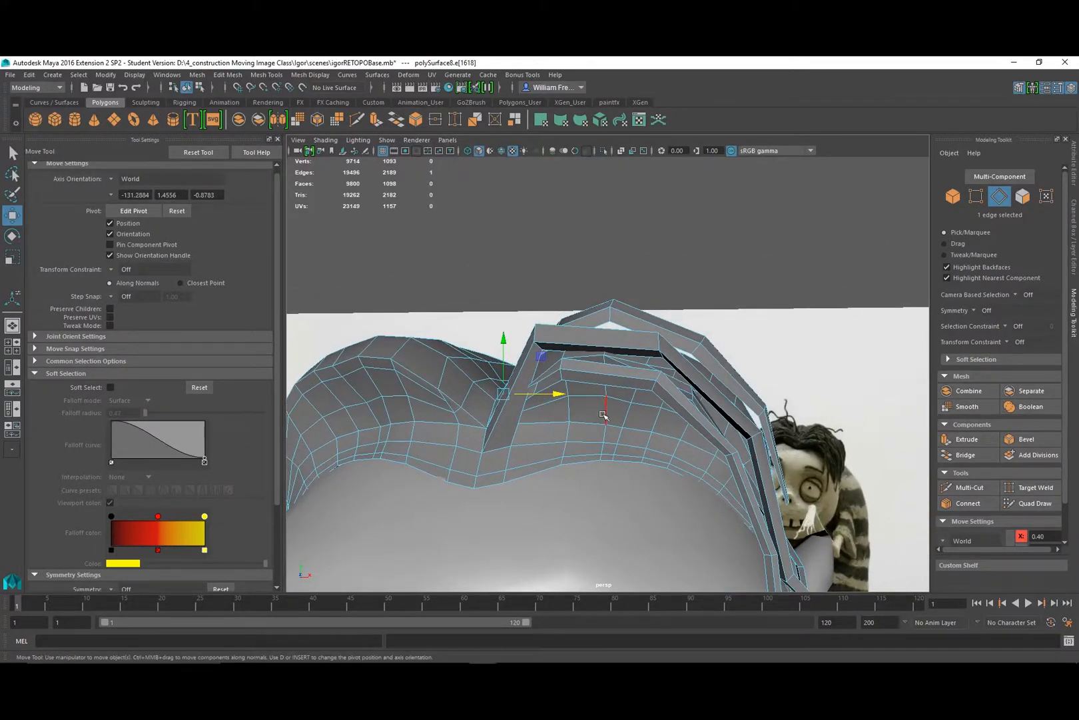
{"action": "left_click_drag", "start_coordinate": [585, 418], "coordinate": [602, 400], "text": "alt"}
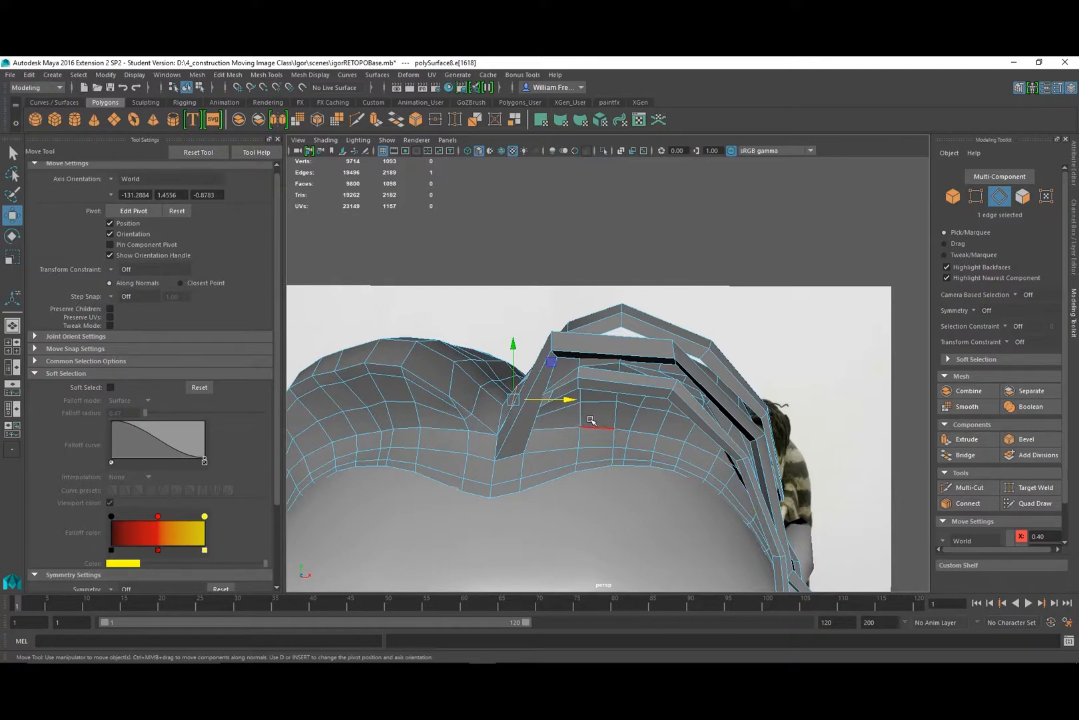
Select two vertically adjacent faces on the hair front beneath the lower front strand and extrude them.
{"action": "right_click", "coordinate": [591, 420]}
{"action": "left_click", "coordinate": [595, 370]}
{"action": "left_click", "coordinate": [597, 413]}
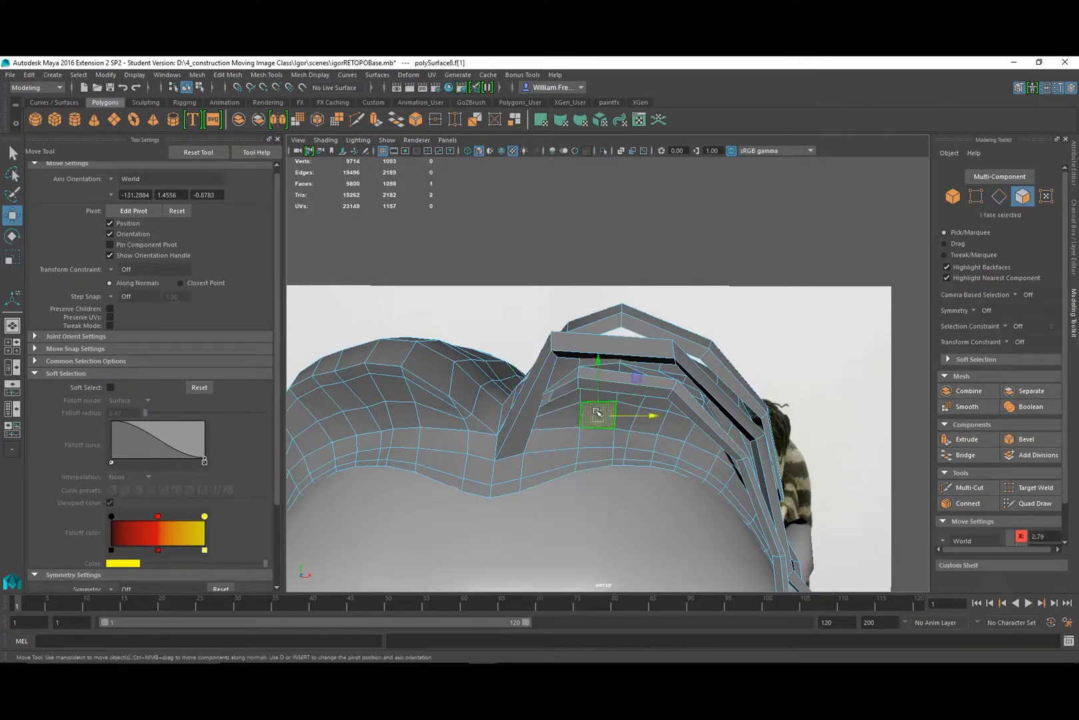
{"action": "left_click", "coordinate": [607, 396], "text": "shift"}
{"action": "left_click_drag", "start_coordinate": [645, 421], "coordinate": [598, 365], "text": "alt"}
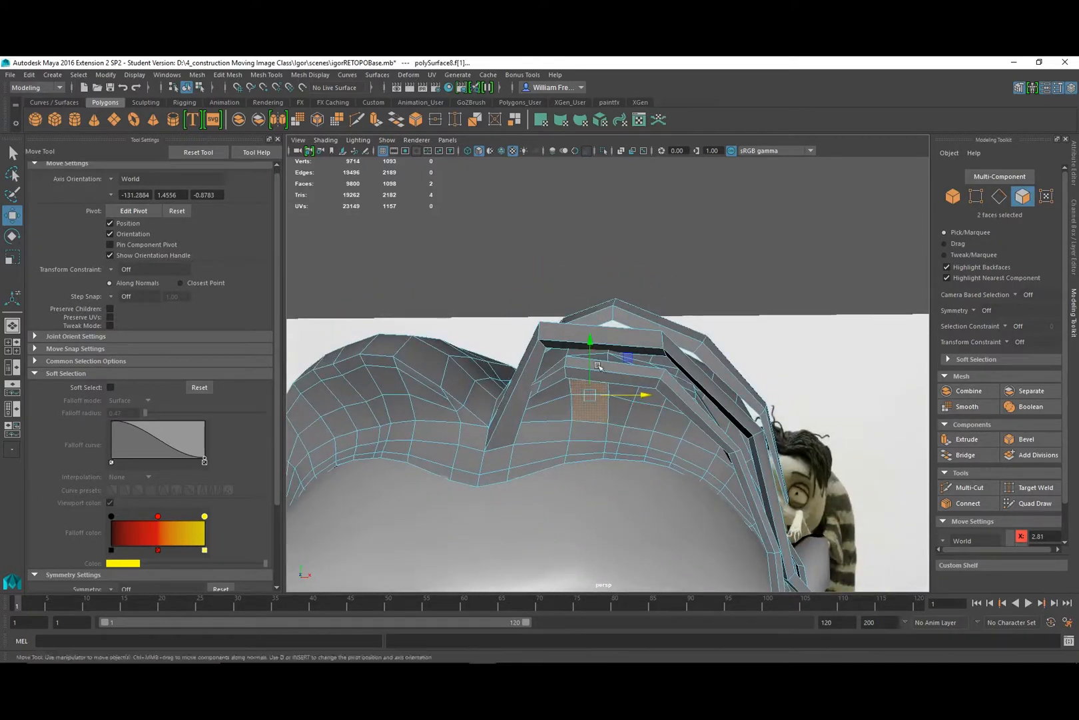
{"action": "left_click", "coordinate": [267, 75]}
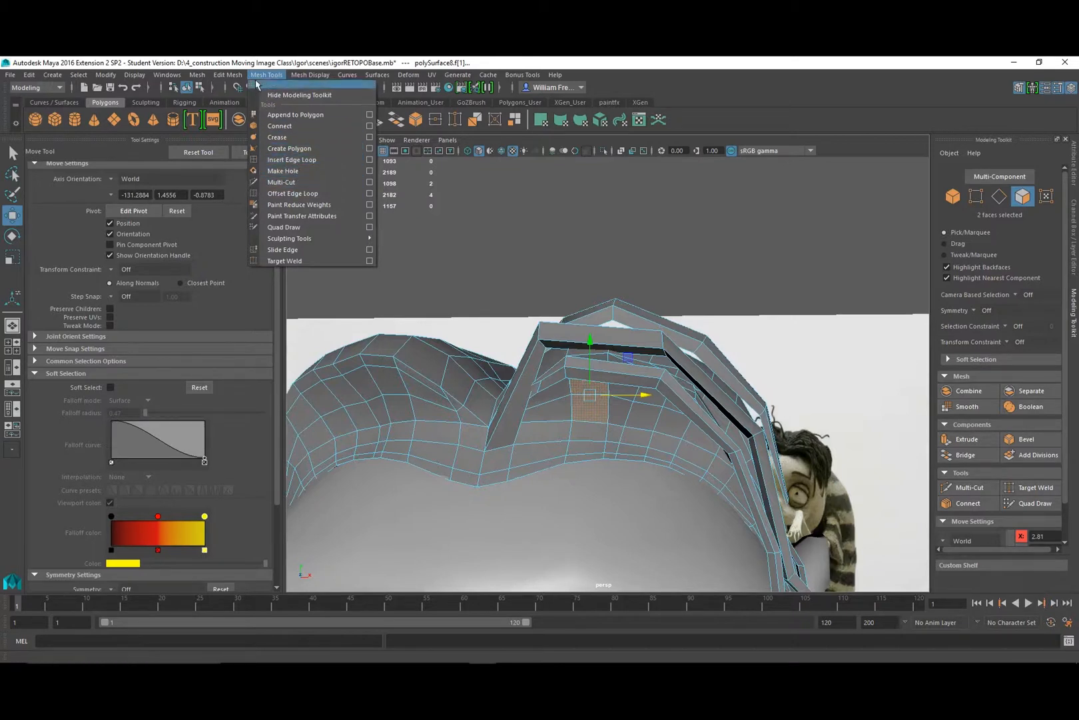
{"action": "mouse_move", "coordinate": [227, 74]}
{"action": "left_click", "coordinate": [253, 170]}
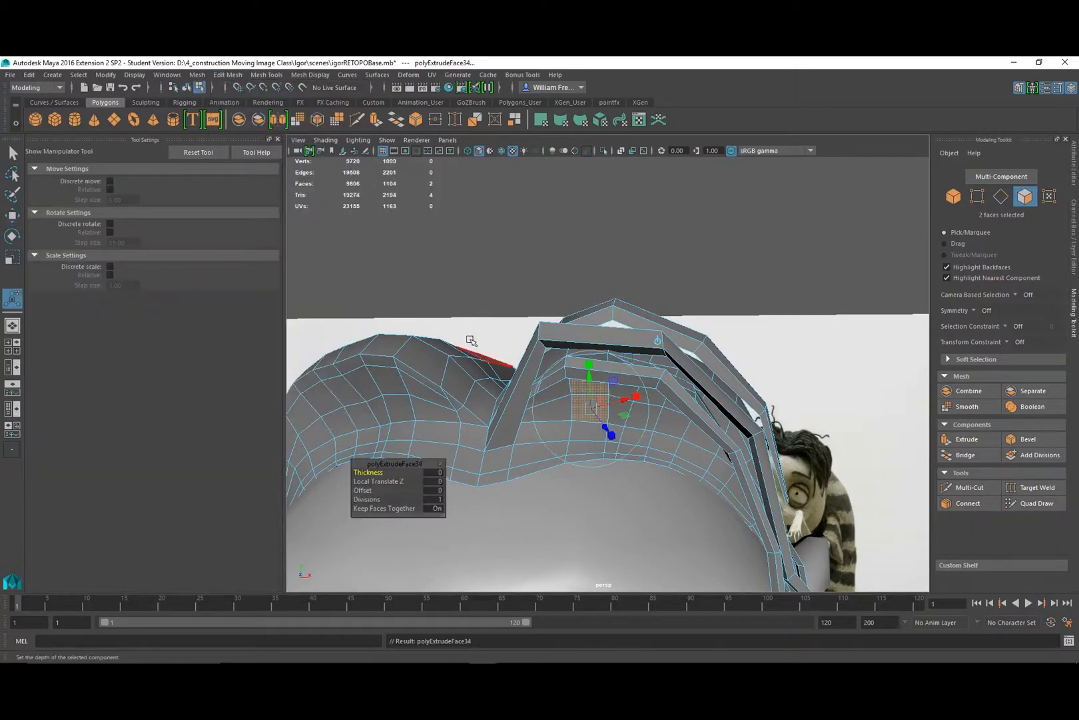
Push the two extruded faces back into the hair along Z to form a recess beneath the front strand.
{"action": "key", "text": "r"}
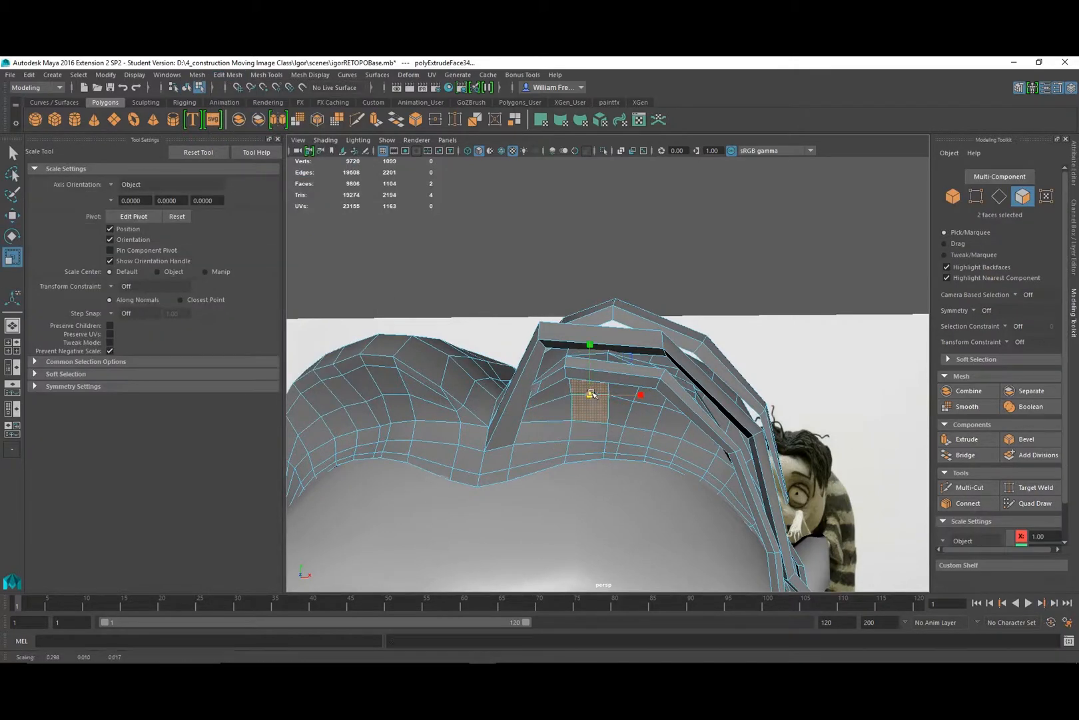
{"action": "key", "text": "w"}
{"action": "left_click_drag", "start_coordinate": [576, 398], "coordinate": [555, 448], "text": "alt"}
{"action": "middle_click_drag", "start_coordinate": [487, 436], "coordinate": [499, 434]}
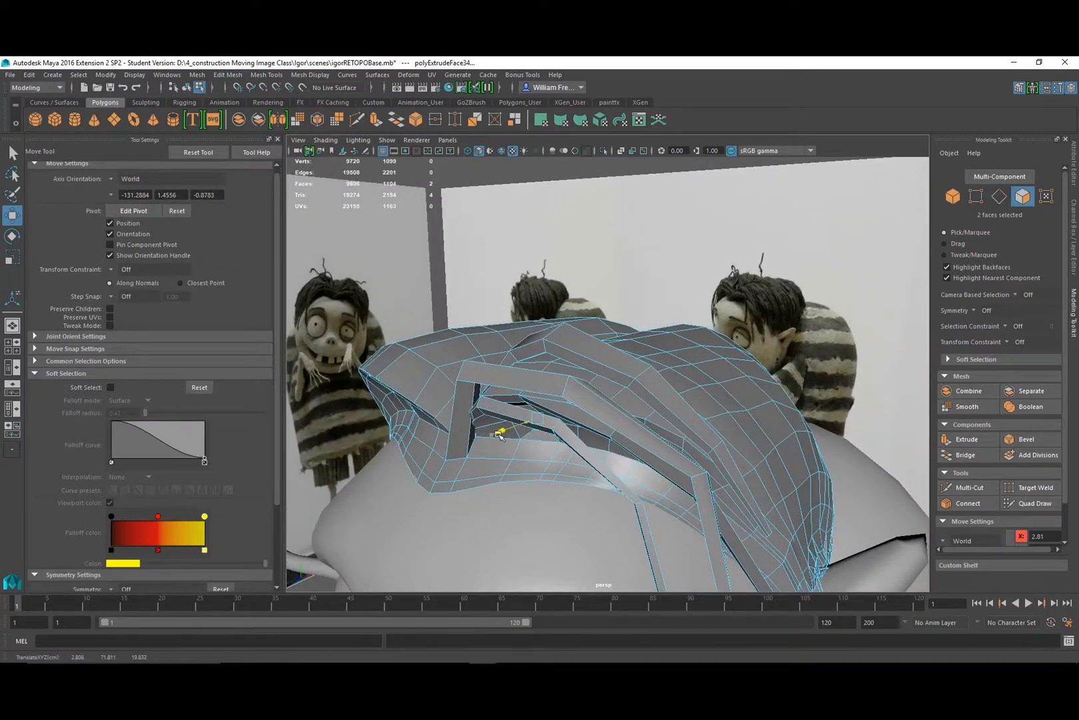
{"action": "left_click_drag", "start_coordinate": [518, 441], "coordinate": [495, 343], "text": "alt"}
{"action": "right_click_drag", "start_coordinate": [493, 344], "coordinate": [595, 405], "text": "alt"}
{"action": "middle_click_drag", "start_coordinate": [561, 394], "coordinate": [701, 443], "text": "alt"}
{"action": "mouse_move", "coordinate": [643, 440]}
{"action": "left_mouse_down", "text": "alt"}
{"action": "mouse_move", "coordinate": [621, 442]}
{"action": "mouse_move", "coordinate": [640, 440]}
{"action": "left_mouse_up", "text": "alt"}
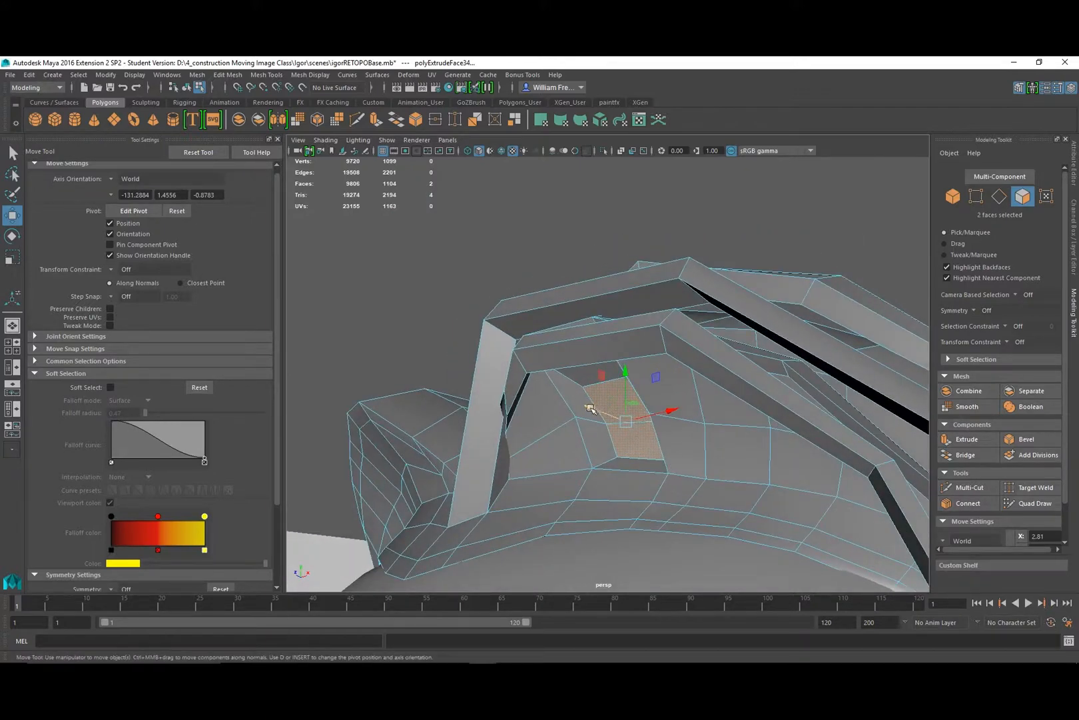
{"action": "left_click_drag", "start_coordinate": [590, 408], "coordinate": [651, 415]}
Select the edge just below the recess and adjust its position along Z and Y.
{"action": "left_click_drag", "start_coordinate": [674, 457], "coordinate": [620, 468], "text": "alt"}
{"action": "right_click_drag", "start_coordinate": [594, 478], "coordinate": [594, 469]}
{"action": "left_click", "coordinate": [593, 479]}
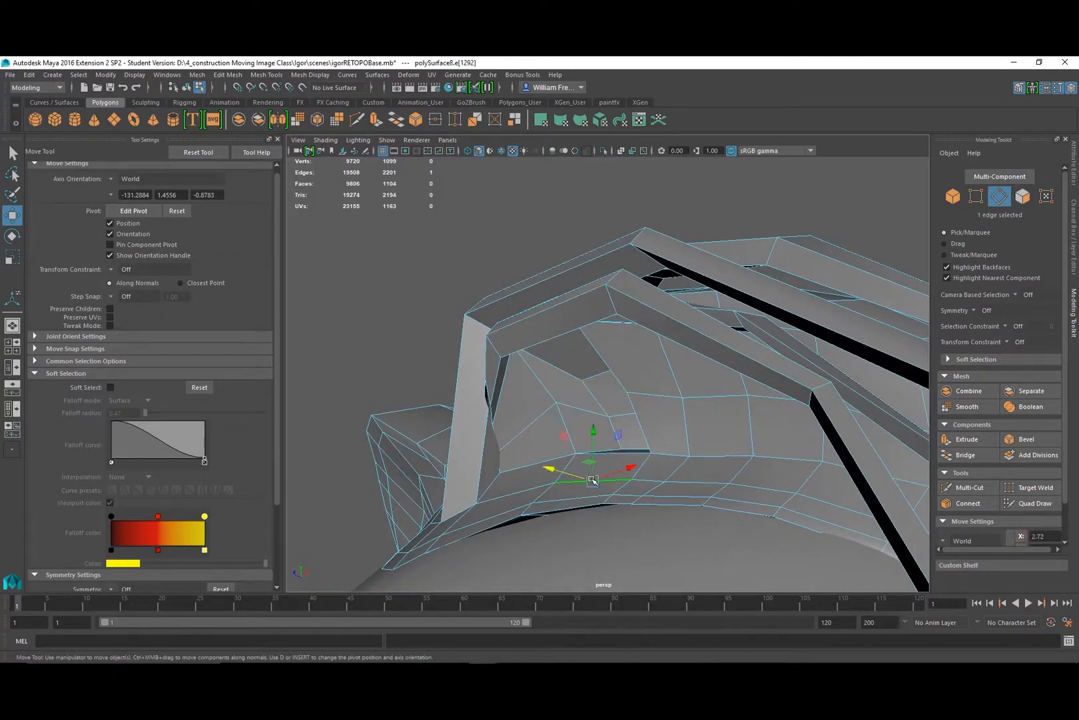
{"action": "left_click_drag", "start_coordinate": [562, 471], "coordinate": [649, 471]}
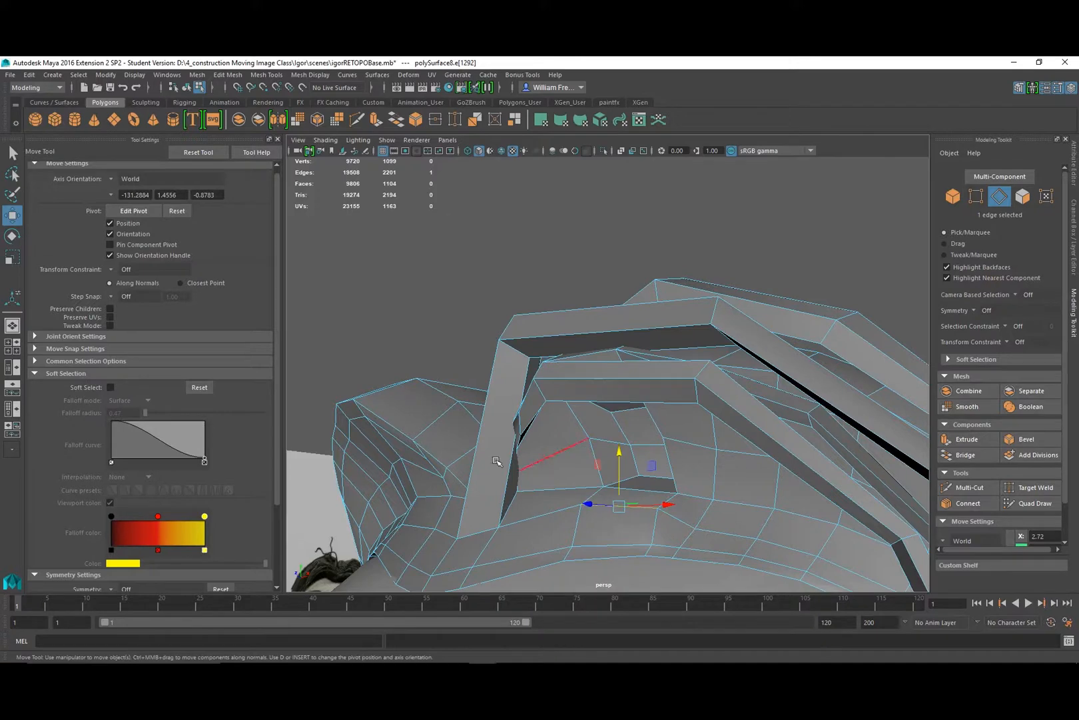
Select the recess's two inner faces and narrow them along X.
{"action": "left_click_drag", "start_coordinate": [623, 440], "coordinate": [655, 436], "text": "alt"}
{"action": "right_click_drag", "start_coordinate": [682, 429], "coordinate": [681, 376]}
{"action": "left_click", "coordinate": [697, 443]}
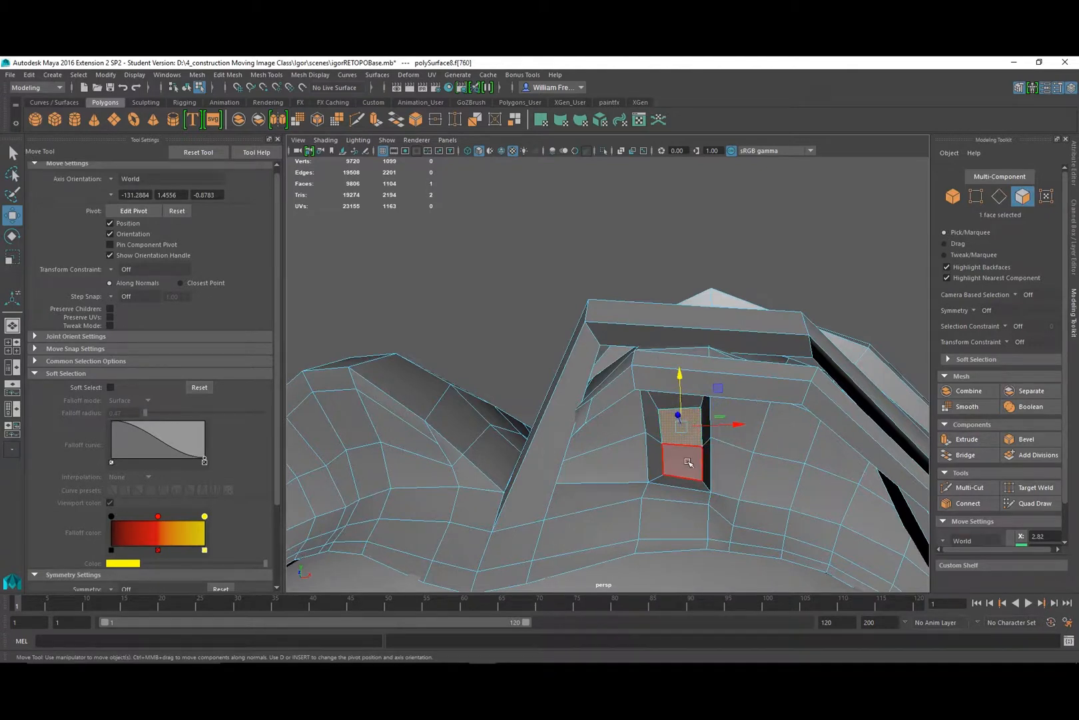
{"action": "key", "text": "r"}
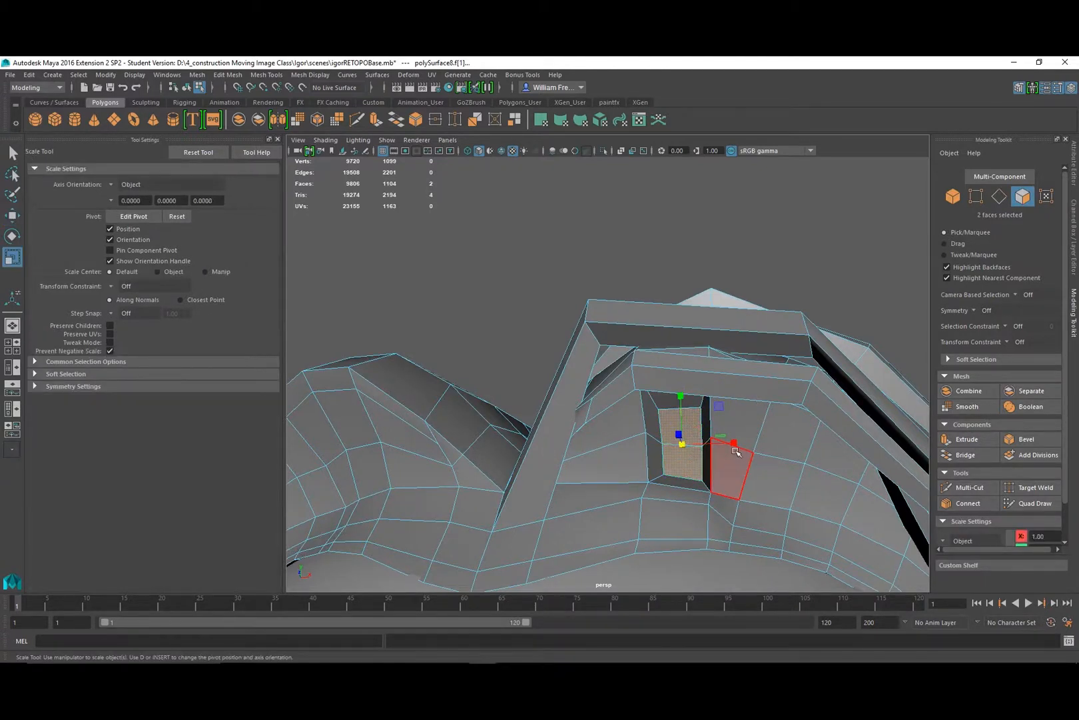
{"action": "left_click_drag", "start_coordinate": [736, 445], "coordinate": [715, 446]}
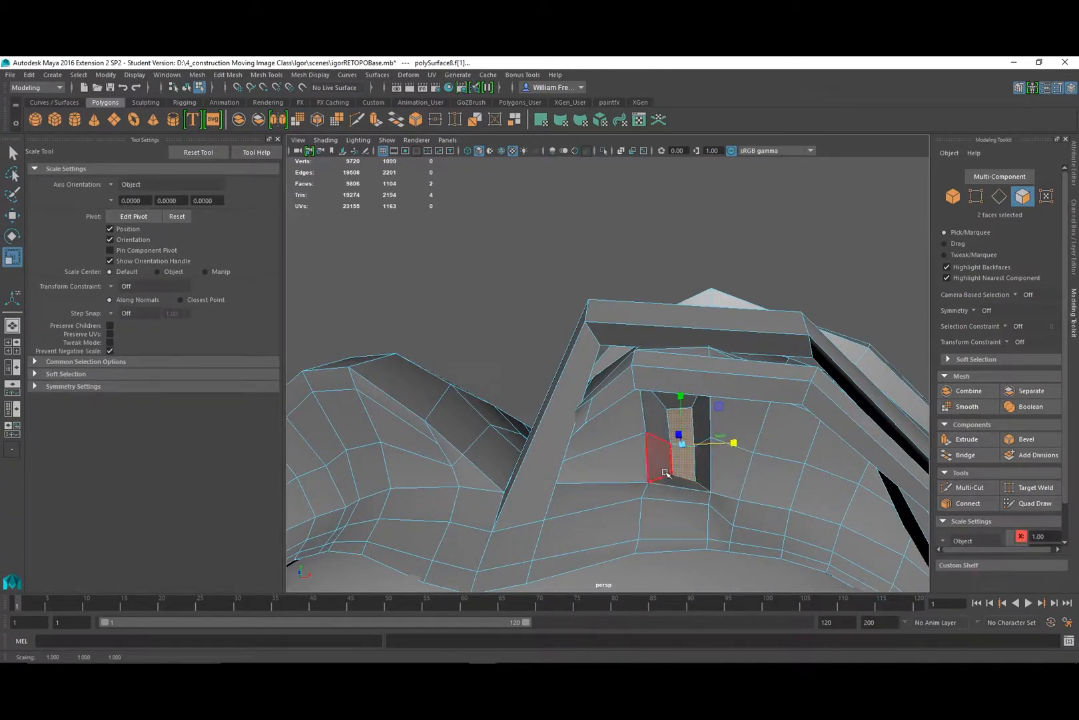
Select the two connected edges running down the side of the recess and move them along Z.
{"action": "mouse_move", "coordinate": [657, 469]}
{"action": "left_mouse_down", "text": "alt"}
{"action": "mouse_move", "coordinate": [591, 478]}
{"action": "mouse_move", "coordinate": [642, 495]}
{"action": "mouse_move", "coordinate": [693, 477]}
{"action": "mouse_move", "coordinate": [663, 465]}
{"action": "left_mouse_up", "text": "alt"}
{"action": "left_click", "coordinate": [597, 473]}
{"action": "right_click_drag", "start_coordinate": [653, 458], "coordinate": [651, 310]}
{"action": "left_click", "coordinate": [634, 458]}
{"action": "left_click", "coordinate": [629, 464]}
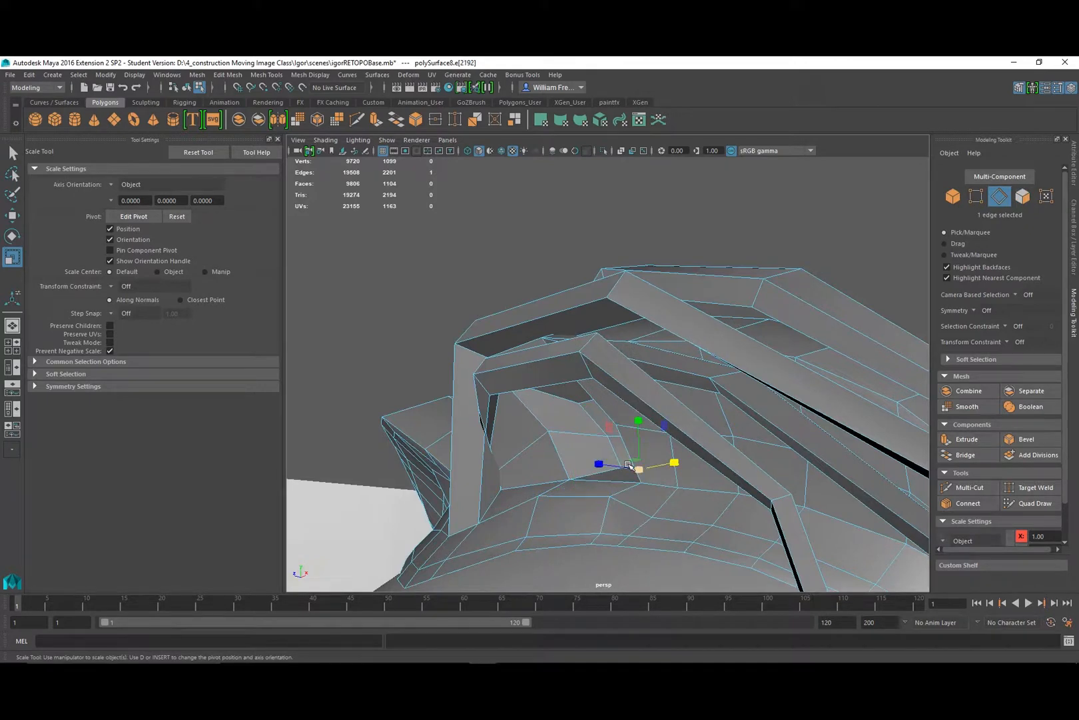
{"action": "left_click", "coordinate": [603, 417]}
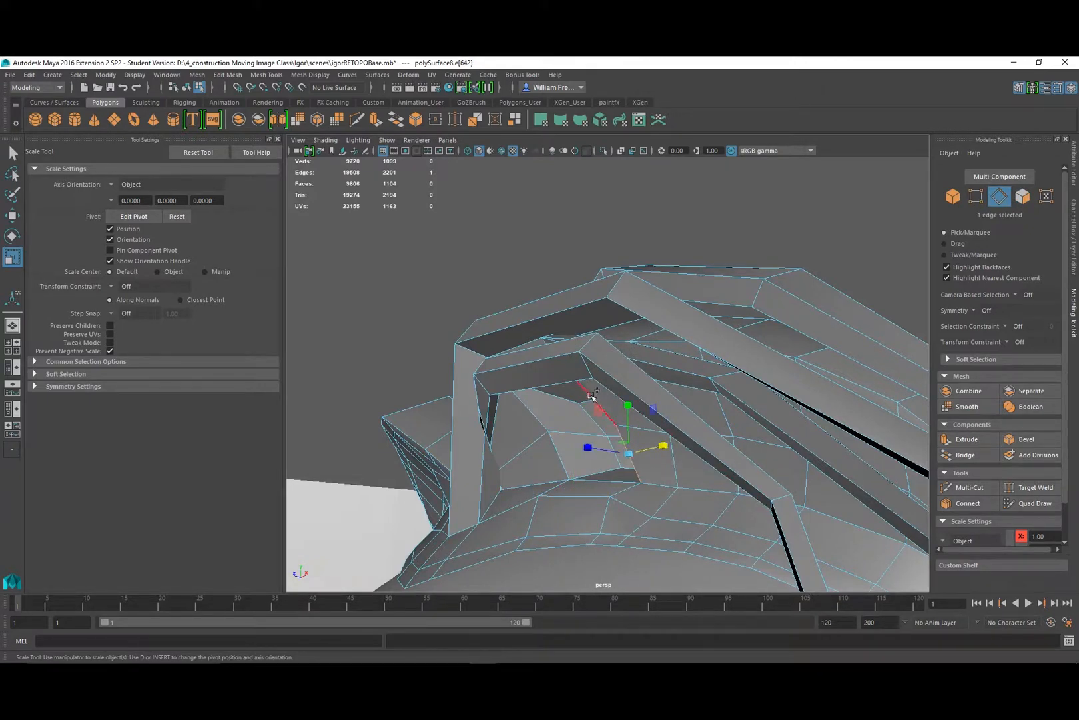
{"action": "left_click", "coordinate": [653, 443], "text": "shift"}
{"action": "key", "text": "w"}
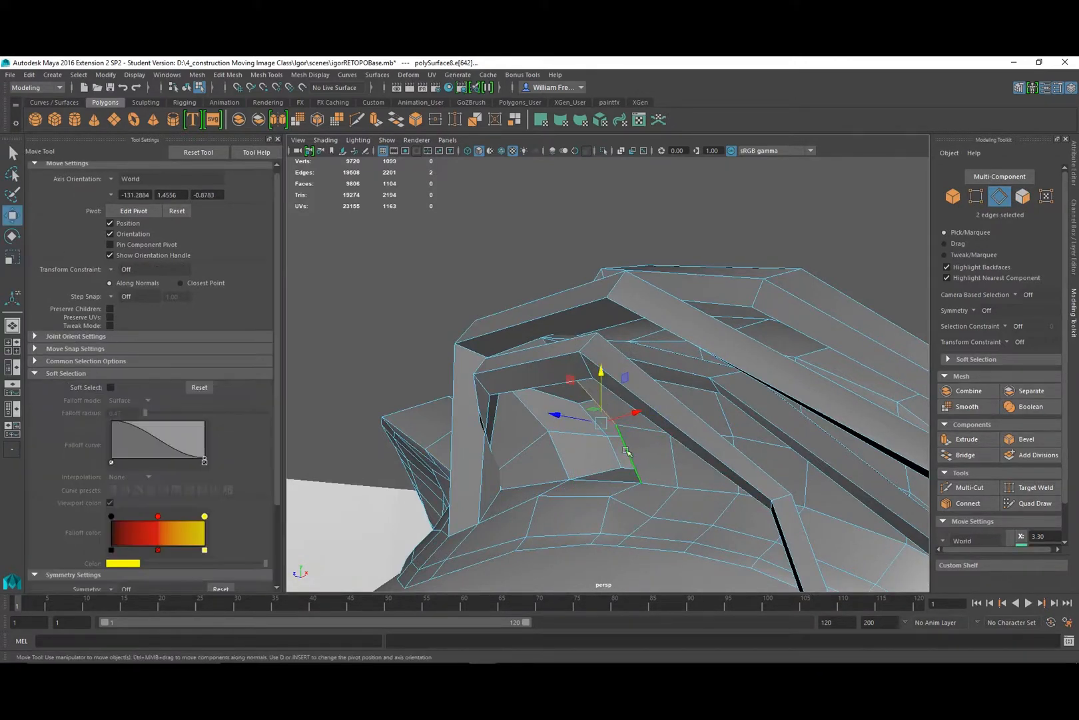
{"action": "left_click_drag", "start_coordinate": [565, 414], "coordinate": [613, 461]}
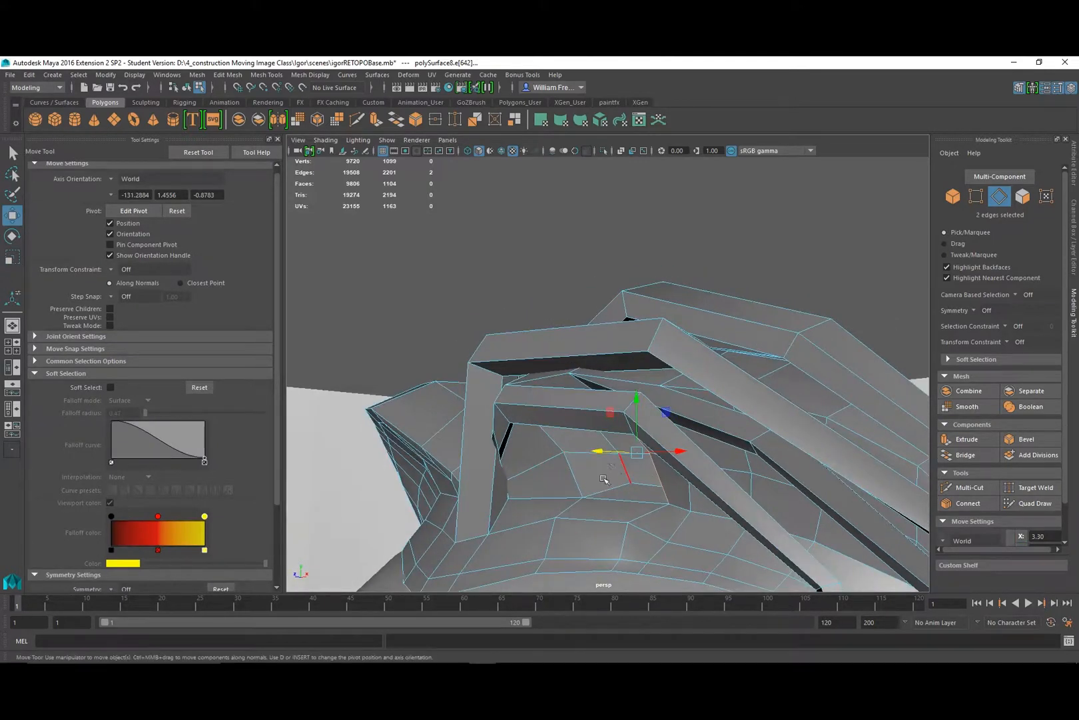
Extrude the recess's two vertically adjacent side-wall faces outward with Keep Faces Together off, forming two separate strands.
{"action": "right_click_drag", "start_coordinate": [588, 480], "coordinate": [576, 365]}
{"action": "left_click", "coordinate": [596, 472]}
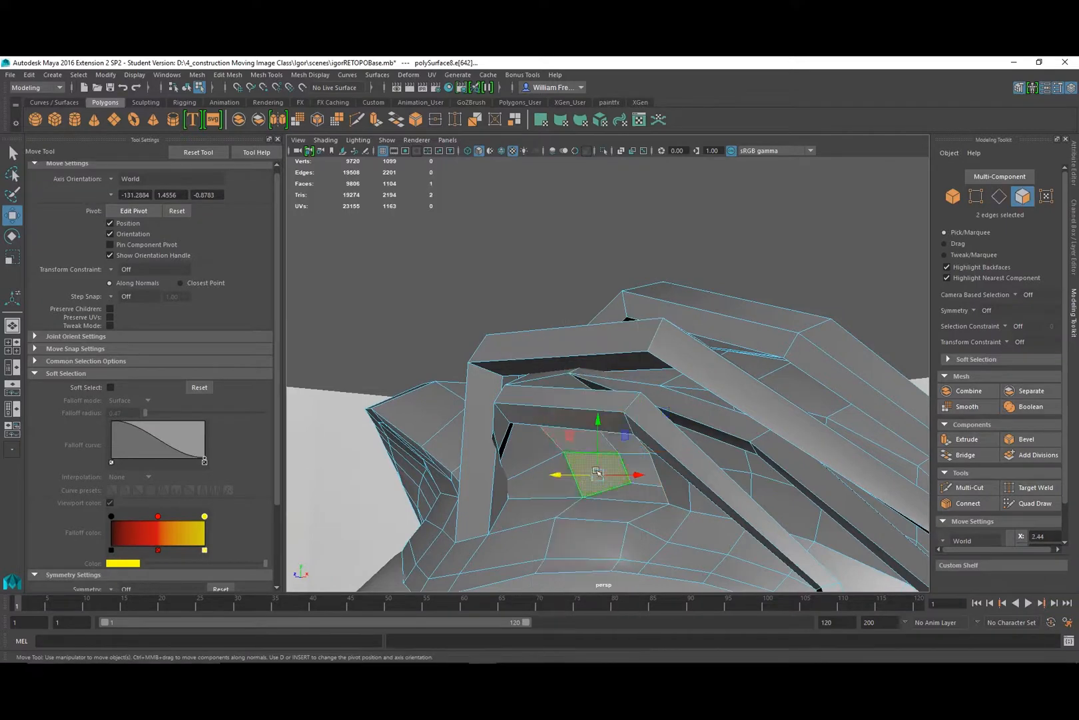
{"action": "left_click", "coordinate": [584, 442], "text": "shift"}
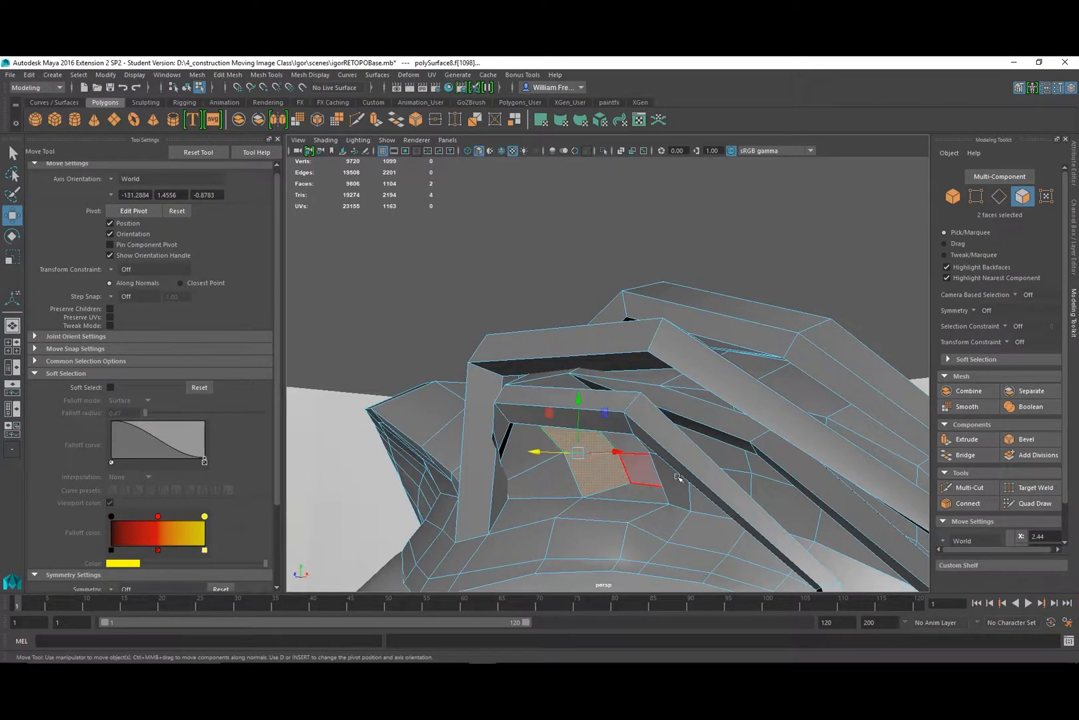
{"action": "left_click_drag", "start_coordinate": [673, 474], "coordinate": [600, 467], "text": "alt"}
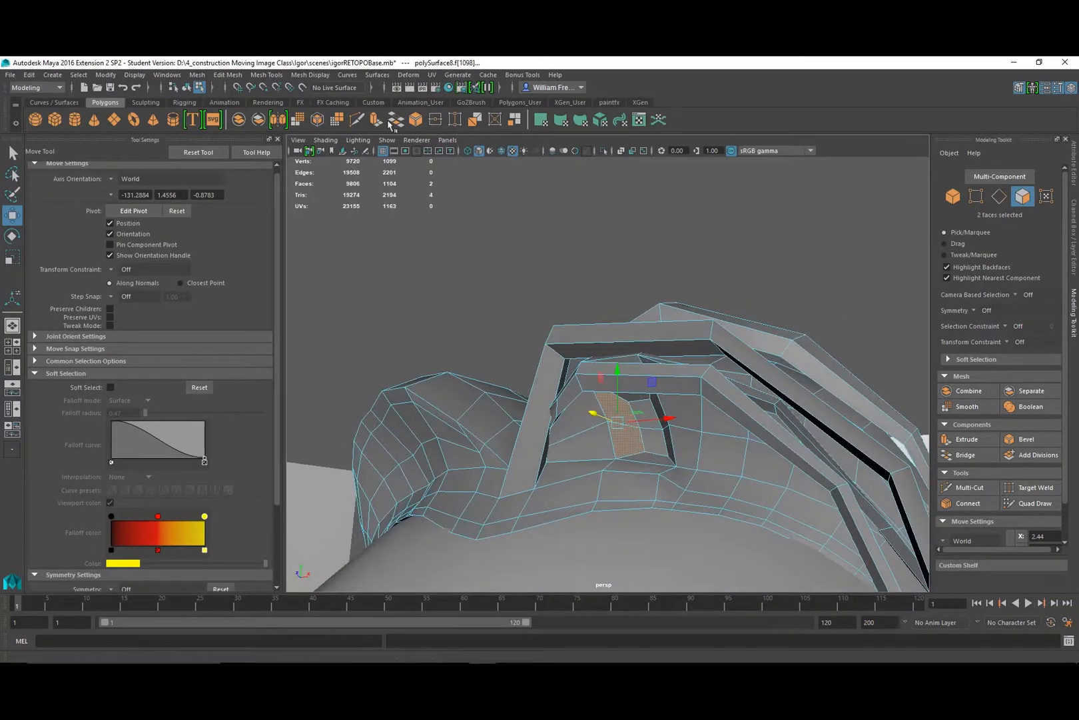
{"action": "left_click", "coordinate": [227, 75]}
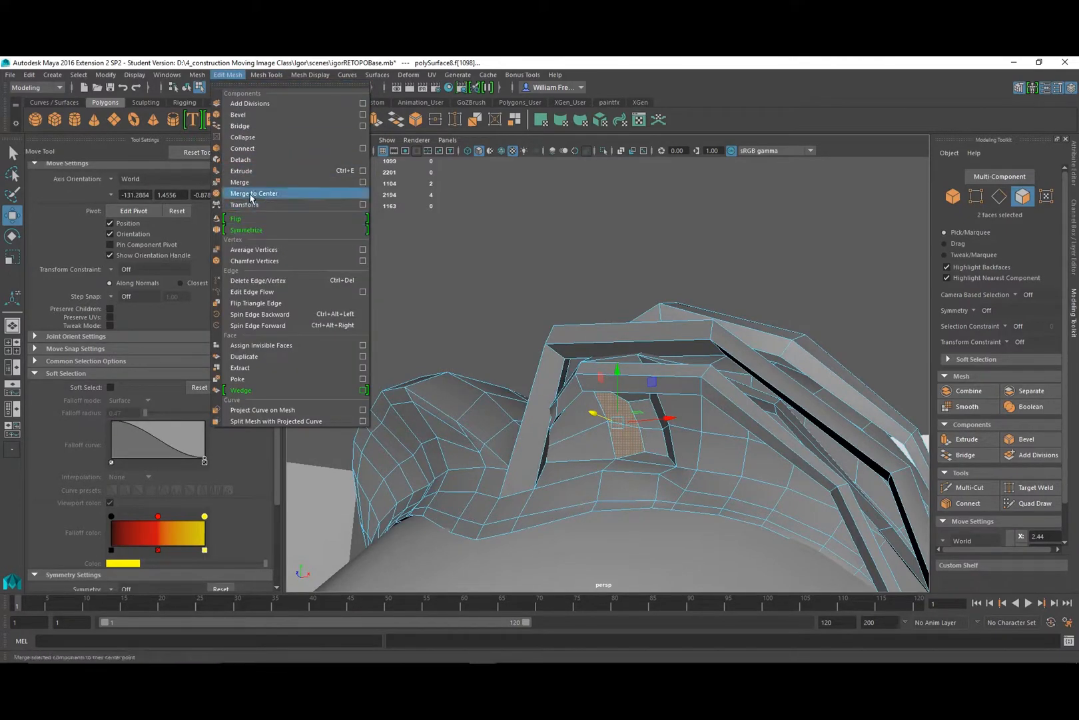
{"action": "left_click", "coordinate": [241, 172]}
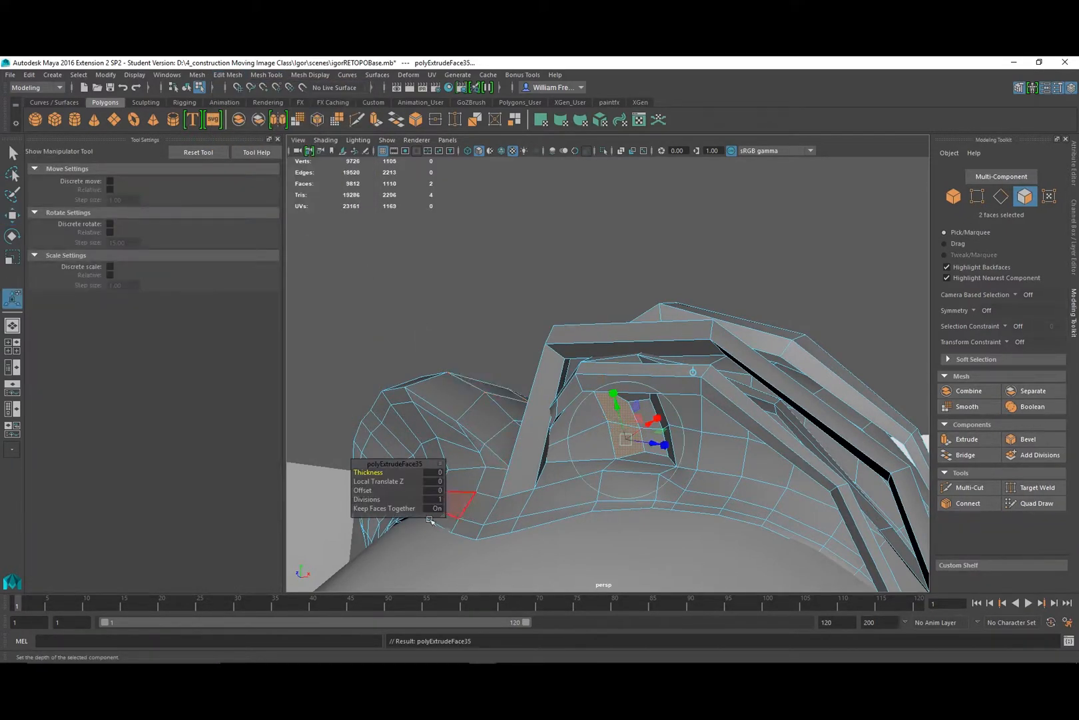
{"action": "left_click", "coordinate": [402, 508]}
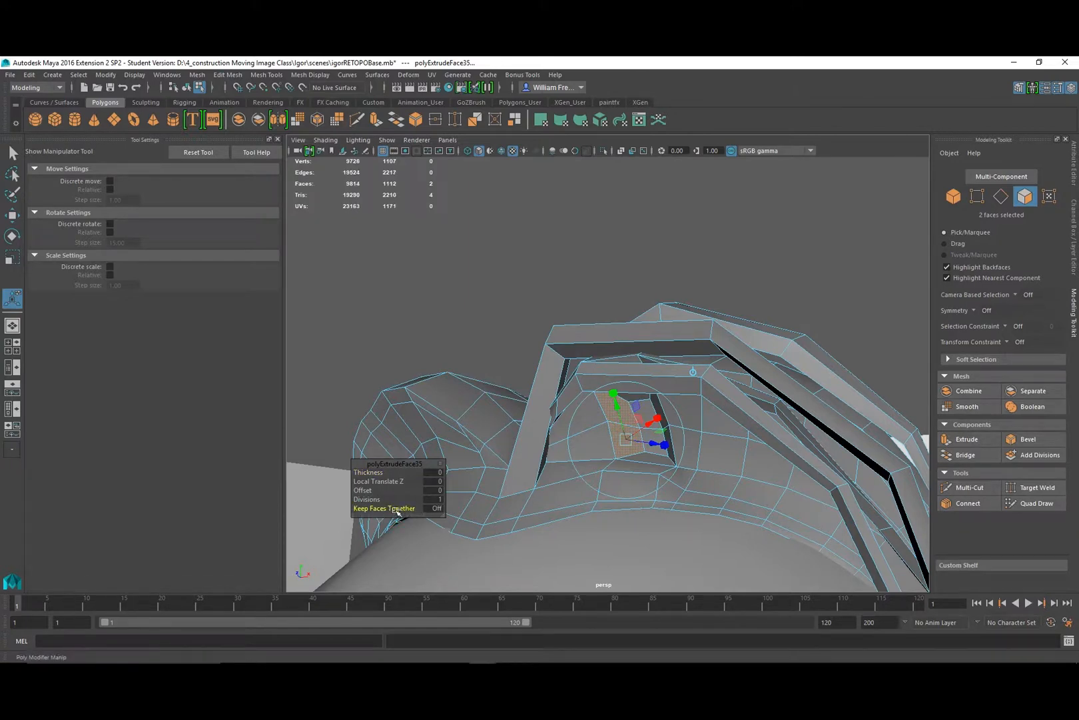
{"action": "mouse_move", "coordinate": [661, 442]}
{"action": "left_mouse_down"}
{"action": "mouse_move", "coordinate": [716, 460]}
{"action": "mouse_move", "coordinate": [678, 436]}
{"action": "left_mouse_up"}
{"action": "key", "text": "r"}
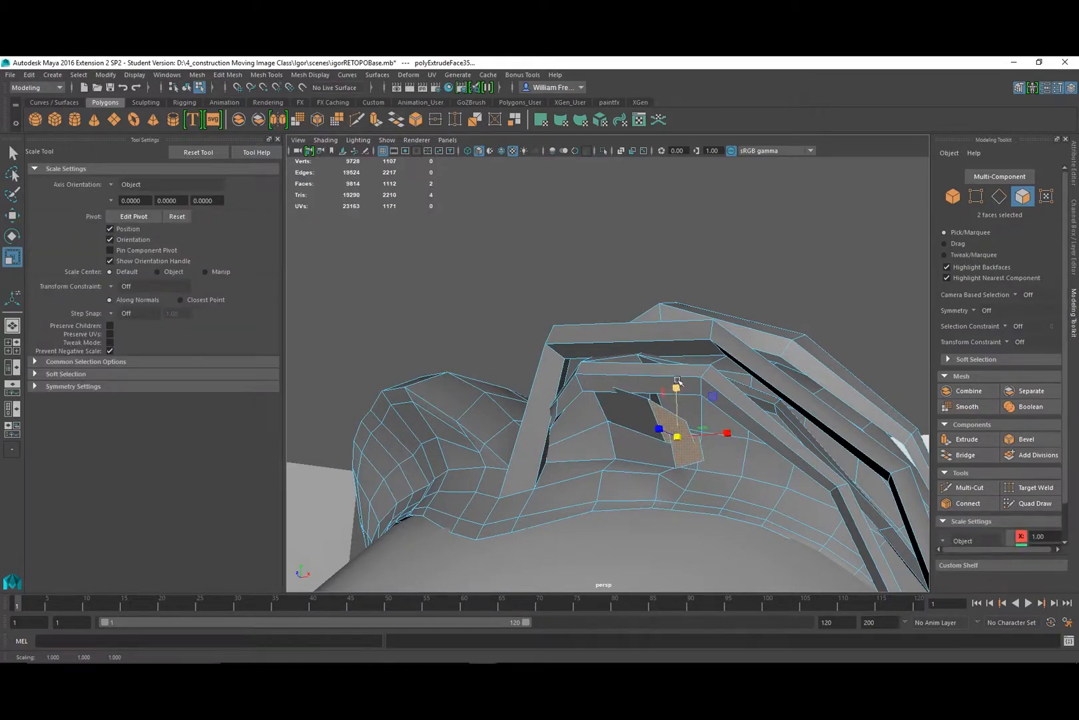
Shrink the upper extruded face along Y, raise it, and shift it back along X beneath the front strand.
{"action": "left_click", "coordinate": [667, 419]}
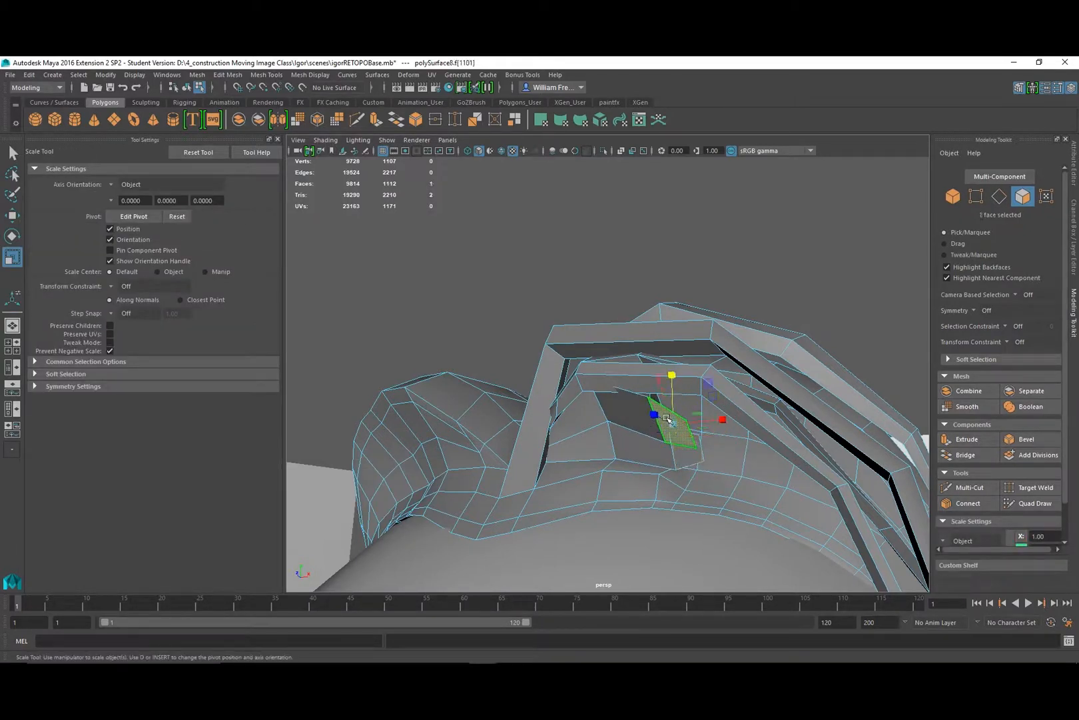
{"action": "left_click_drag", "start_coordinate": [673, 376], "coordinate": [675, 387]}
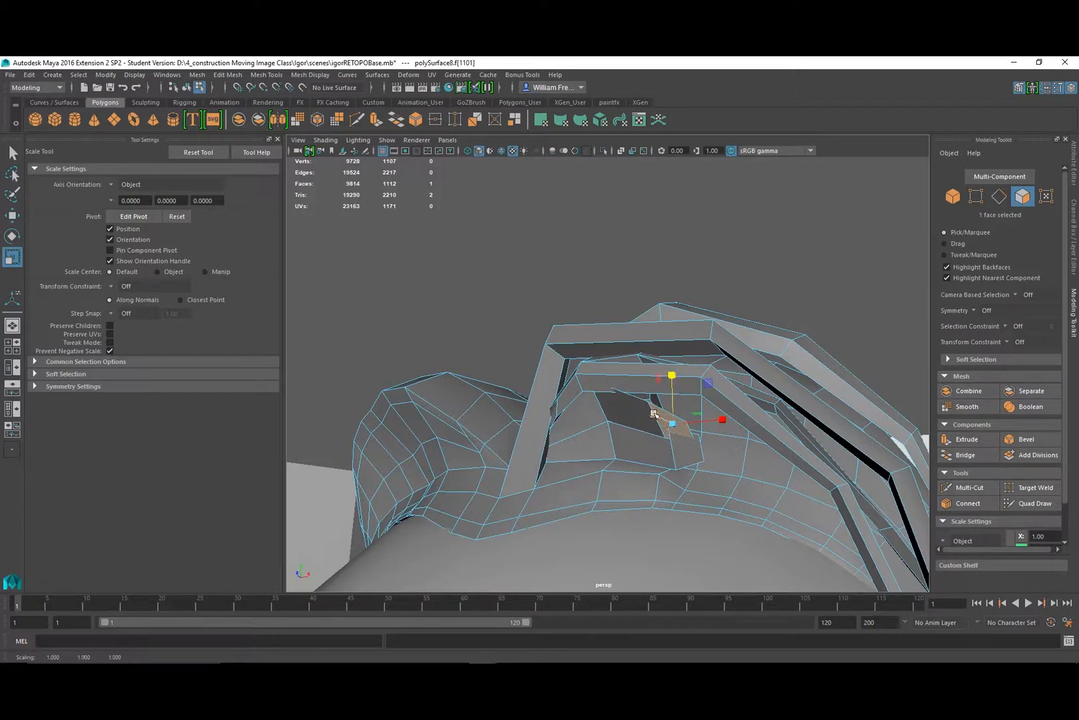
{"action": "key", "text": "w"}
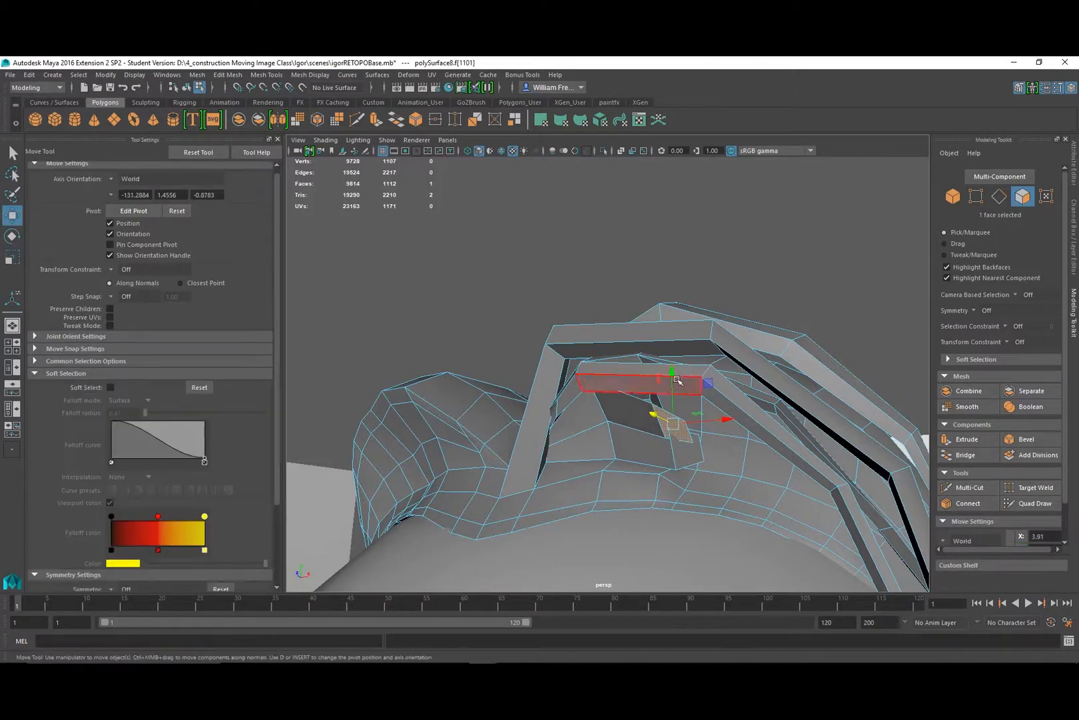
{"action": "left_click_drag", "start_coordinate": [673, 377], "coordinate": [645, 397]}
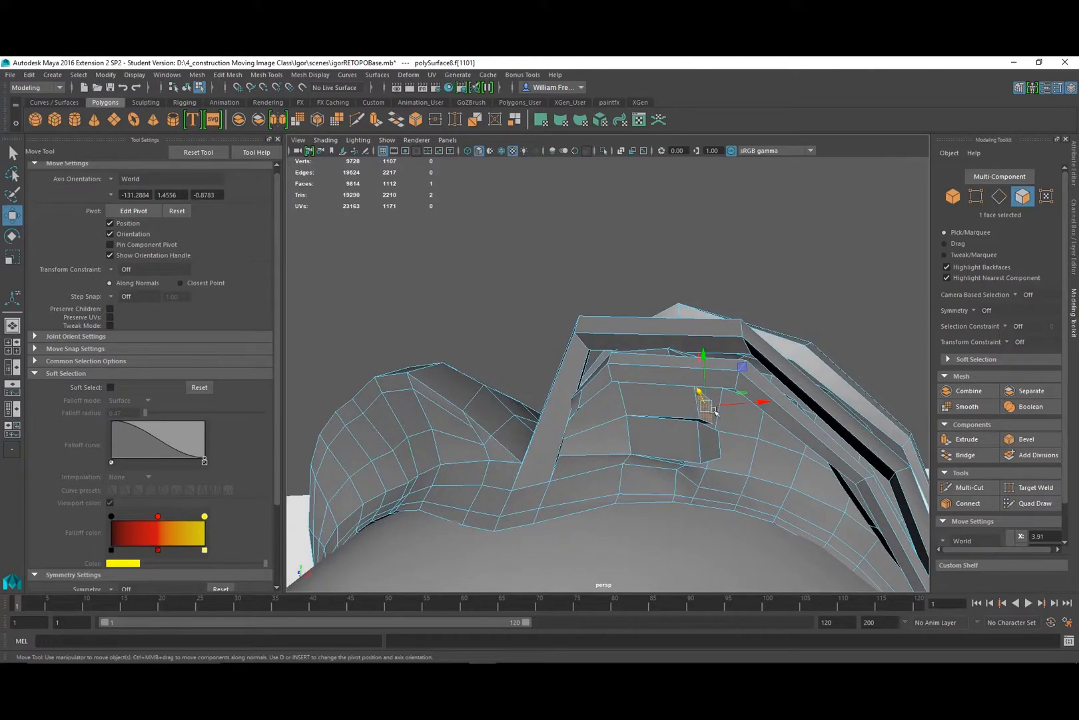
{"action": "left_click_drag", "start_coordinate": [760, 400], "coordinate": [723, 415]}
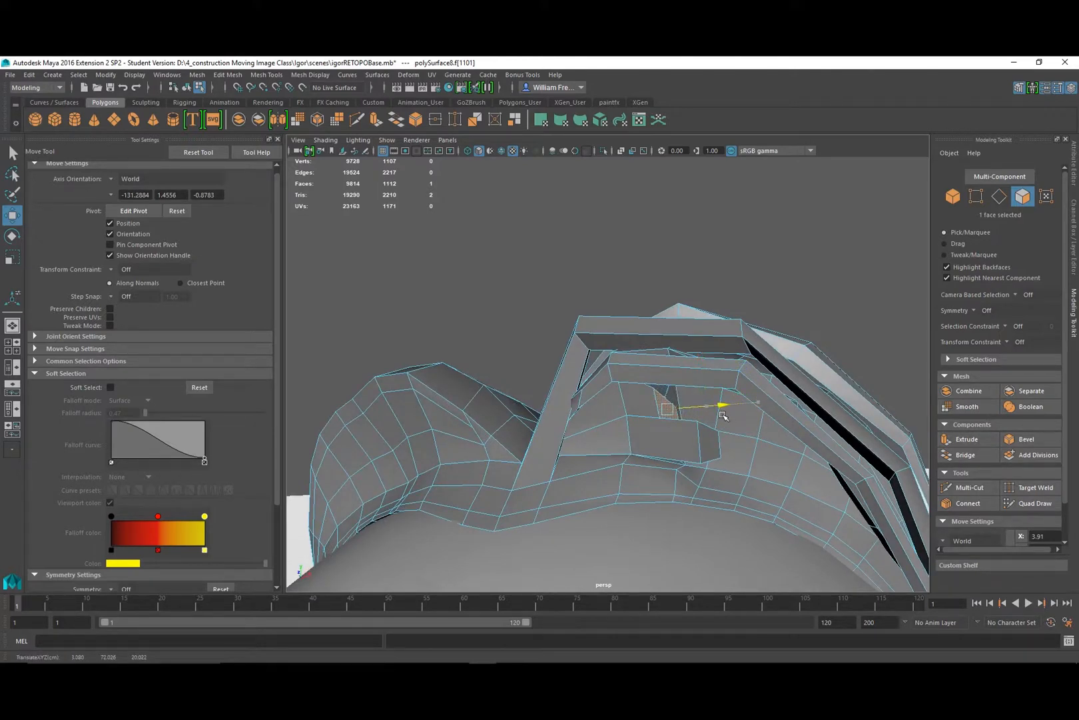
Scale down the lower extruded face, rotate it to point downward, and adjust its position along Z.
{"action": "left_click", "coordinate": [714, 441]}
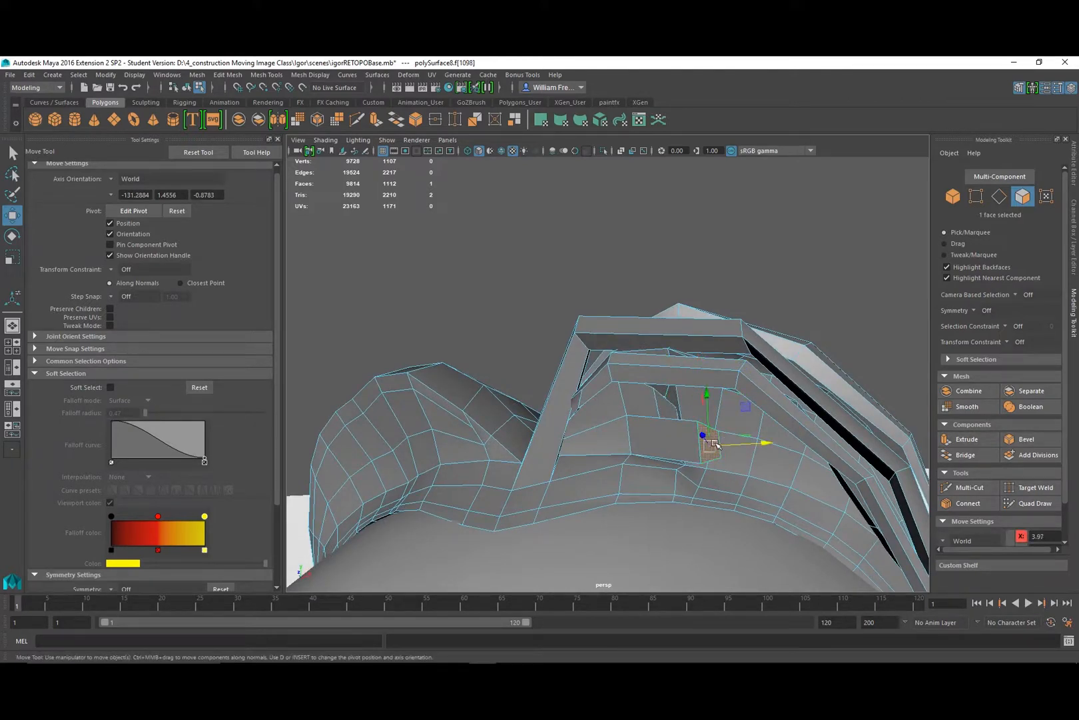
{"action": "key", "text": "r"}
{"action": "left_click_drag", "start_coordinate": [710, 448], "coordinate": [696, 454]}
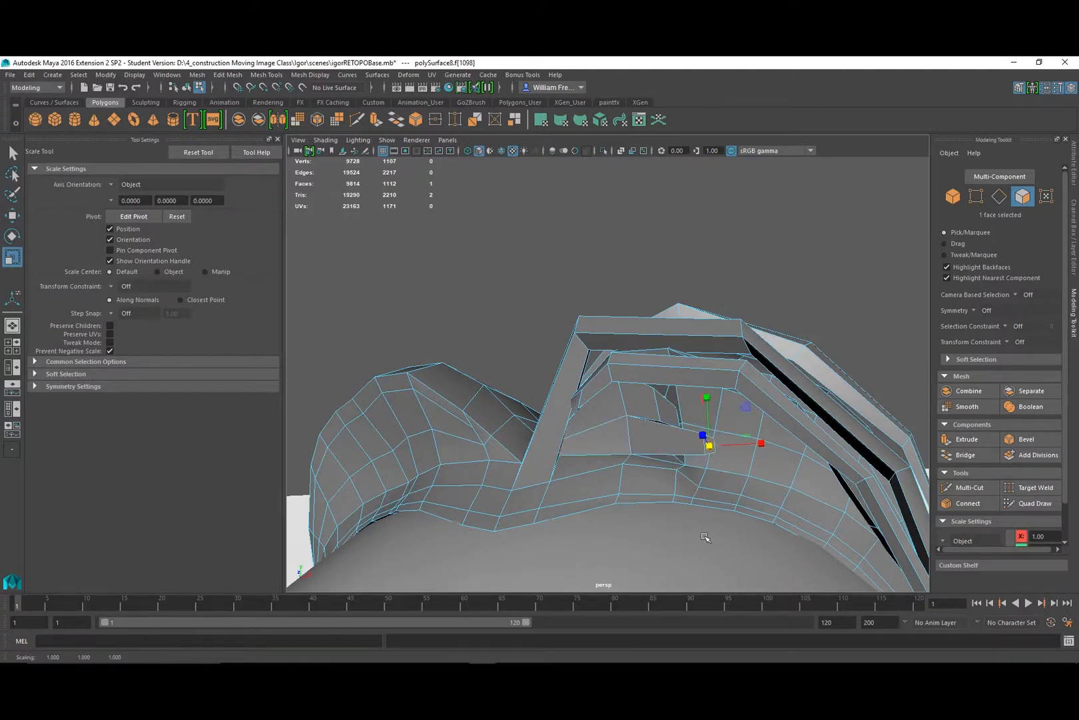
{"action": "key", "text": "e"}
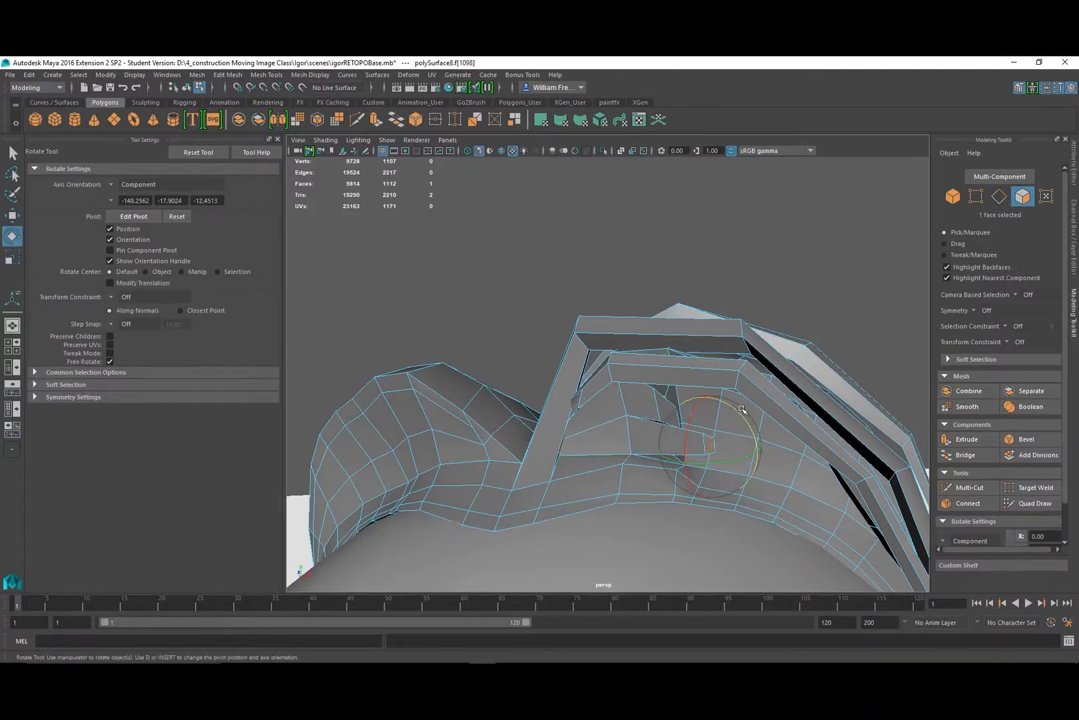
{"action": "left_click_drag", "start_coordinate": [741, 410], "coordinate": [623, 503]}
{"action": "key", "text": "w"}
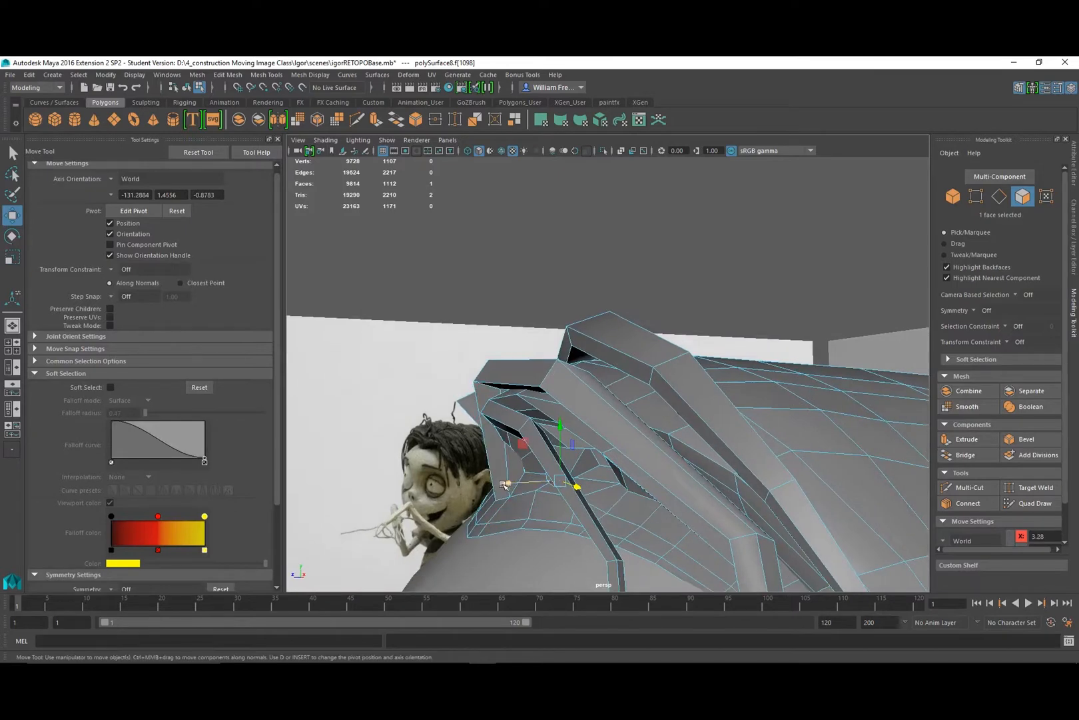
{"action": "left_click_drag", "start_coordinate": [507, 485], "coordinate": [523, 488]}
Extrude the lower strand's end face down toward the hairline, adjust it along Z, and narrow it along X.
{"action": "left_click_drag", "start_coordinate": [536, 494], "coordinate": [624, 589], "text": "alt"}
{"action": "key", "text": "ctrl+e"}
{"action": "key", "text": "e"}
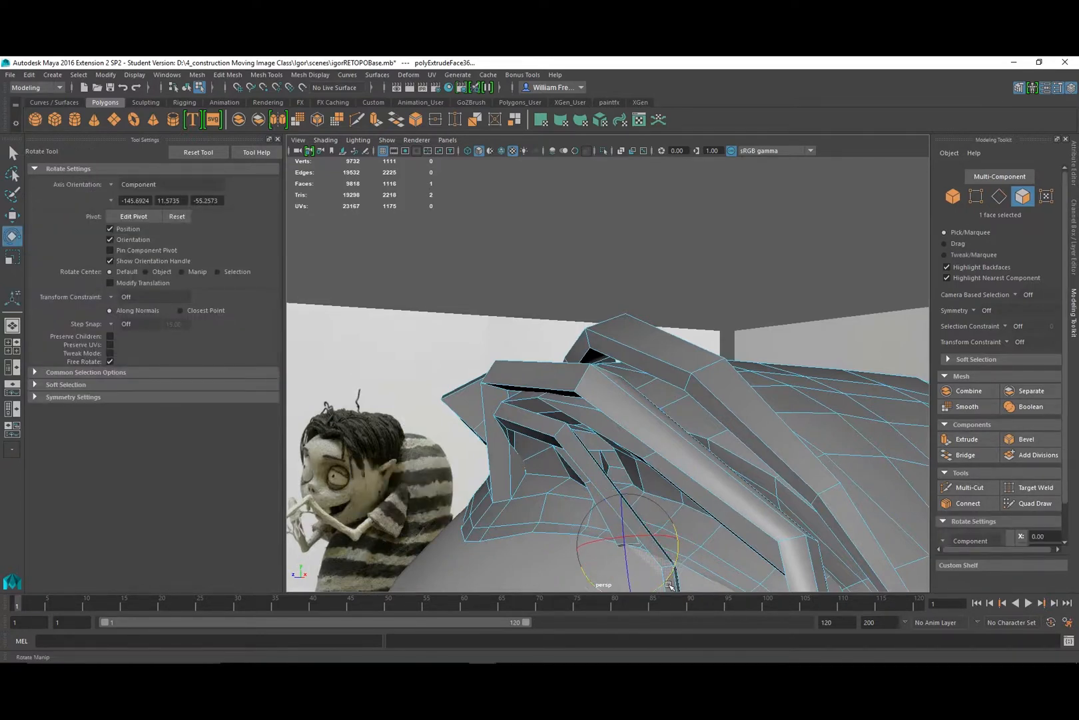
{"action": "key", "text": "w"}
{"action": "left_click_drag", "start_coordinate": [592, 553], "coordinate": [674, 553]}
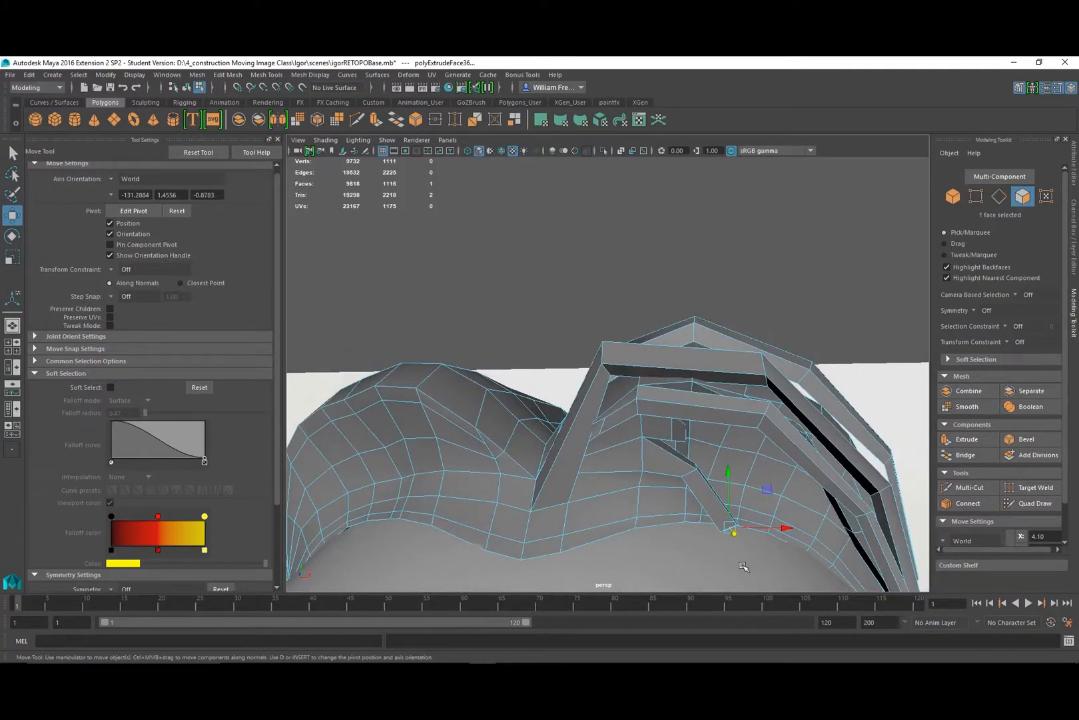
{"action": "key", "text": "r"}
{"action": "left_click_drag", "start_coordinate": [778, 528], "coordinate": [762, 537]}
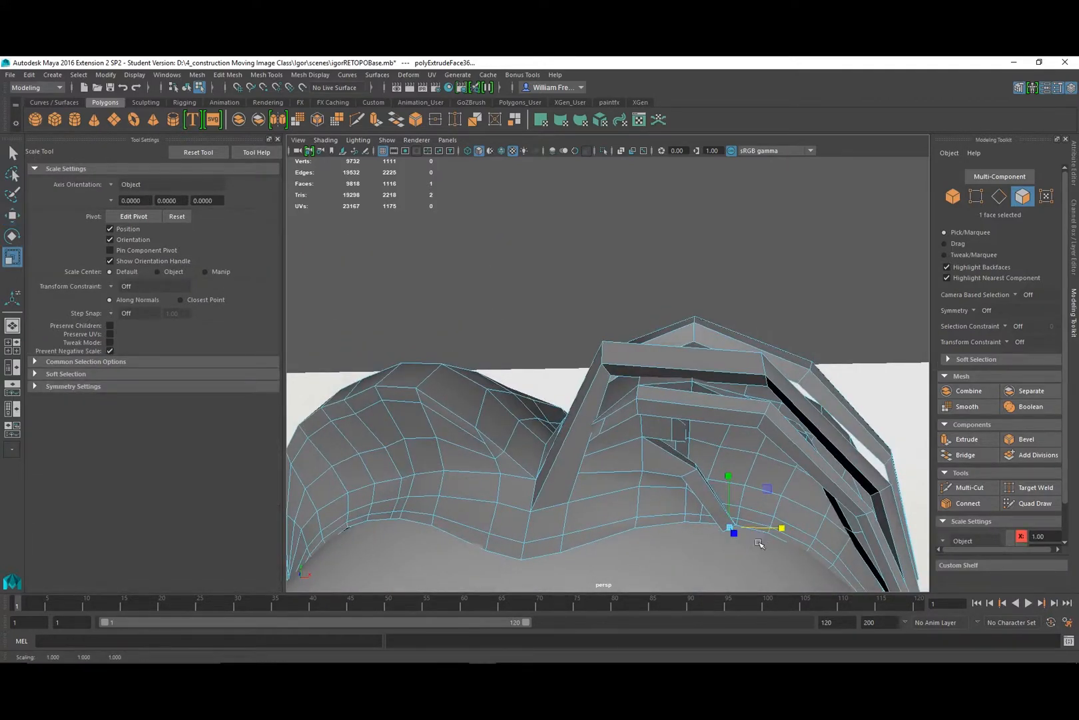
Extrude the lower strand's end face again, pulling it diagonally down over the forehead.
{"action": "key", "text": "ctrl+e"}
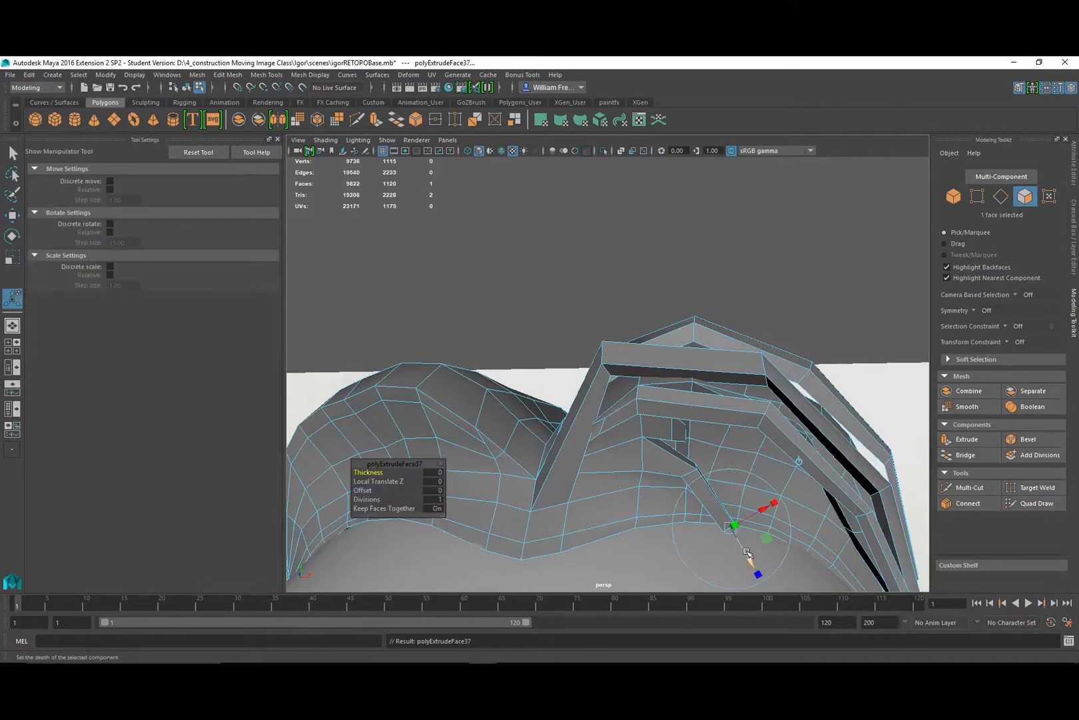
{"action": "left_click_drag", "start_coordinate": [748, 557], "coordinate": [771, 627]}
{"action": "key", "text": "r"}
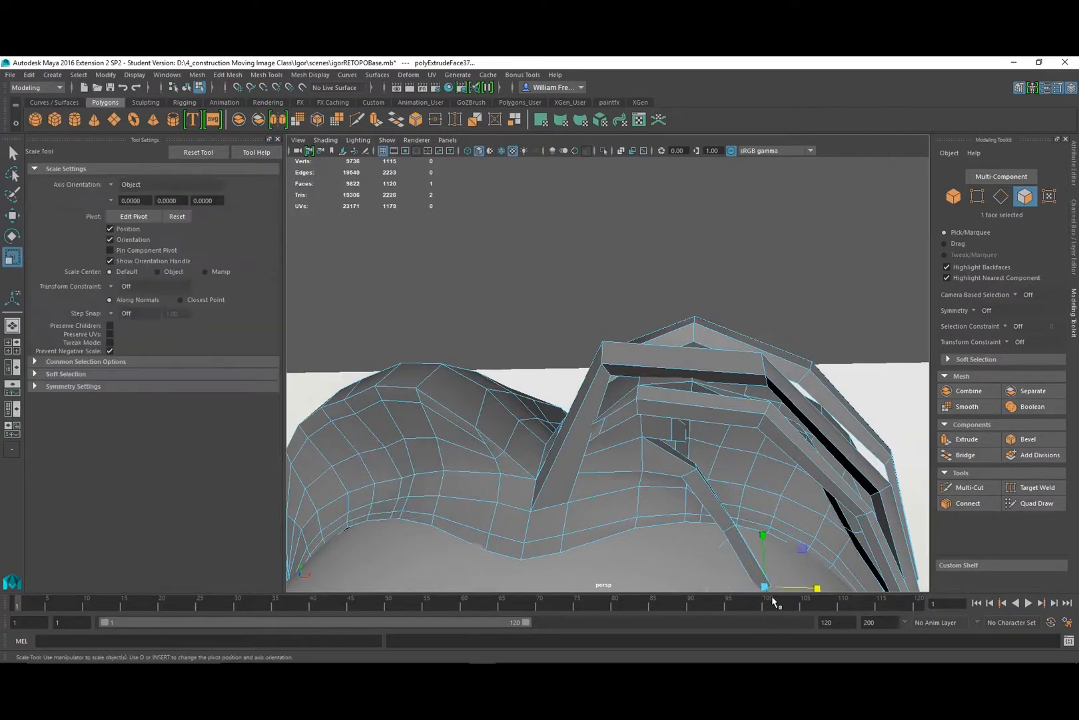
Reposition the lower strand's tip along Z, Y and X so the strand lies across the forehead.
{"action": "left_click_drag", "start_coordinate": [747, 574], "coordinate": [601, 493], "text": "alt"}
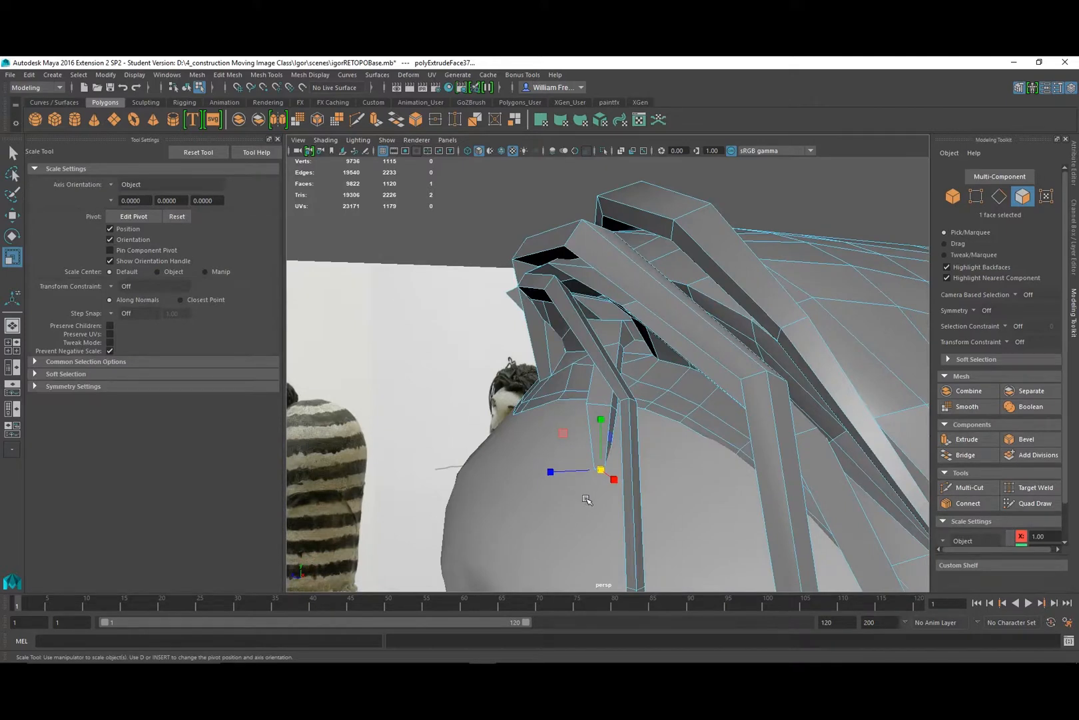
{"action": "key", "text": "w"}
{"action": "left_click_drag", "start_coordinate": [575, 475], "coordinate": [558, 474]}
{"action": "left_click_drag", "start_coordinate": [586, 410], "coordinate": [586, 410]}
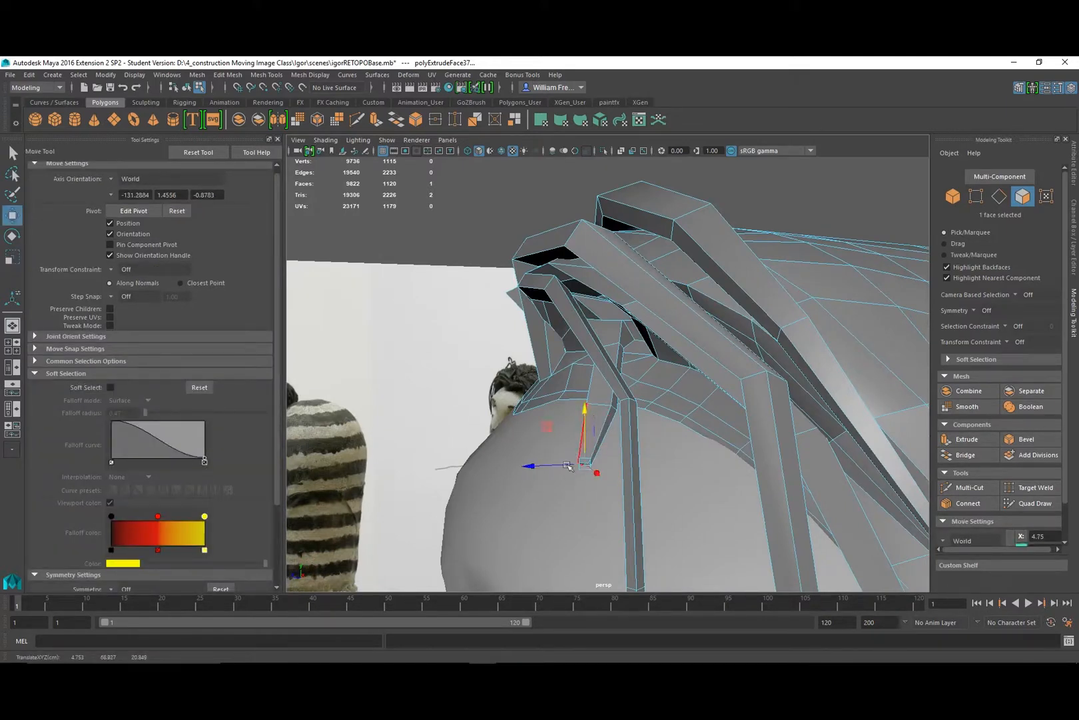
{"action": "left_click_drag", "start_coordinate": [597, 473], "coordinate": [611, 480]}
{"action": "left_click_drag", "start_coordinate": [611, 481], "coordinate": [676, 472], "text": "alt"}
{"action": "left_click_drag", "start_coordinate": [778, 504], "coordinate": [782, 497]}
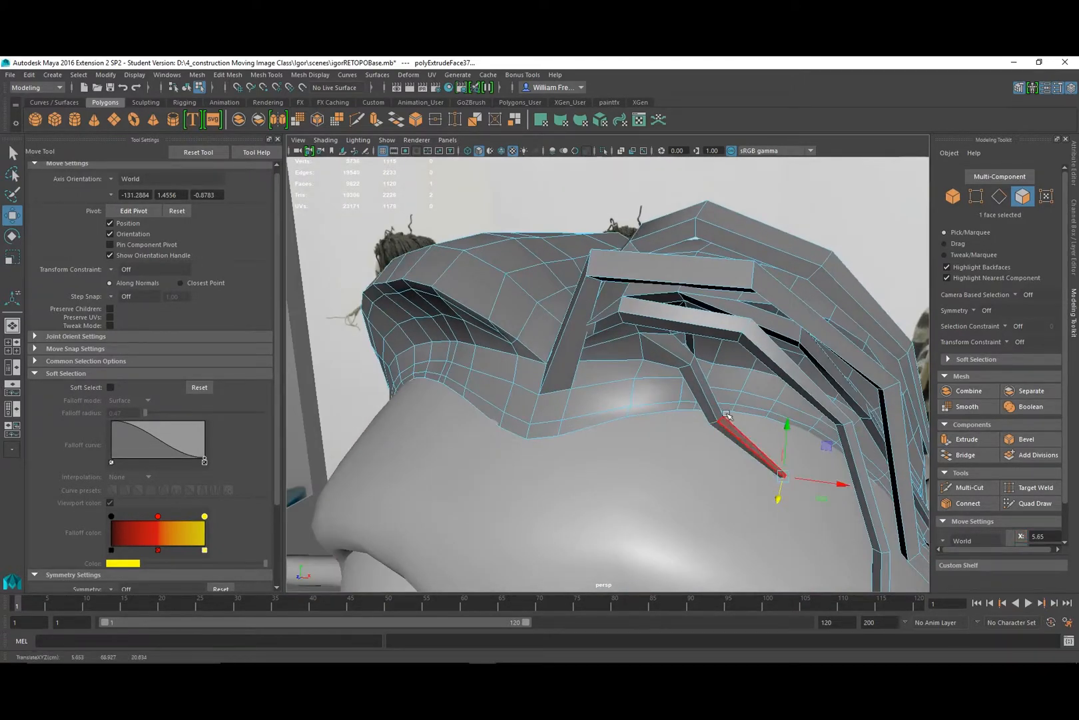
Select the upper strand's end face beneath the front strand and rotate it to angle the next segment.
{"action": "left_click_drag", "start_coordinate": [759, 437], "coordinate": [583, 375], "text": "alt"}
{"action": "left_click", "coordinate": [594, 309]}
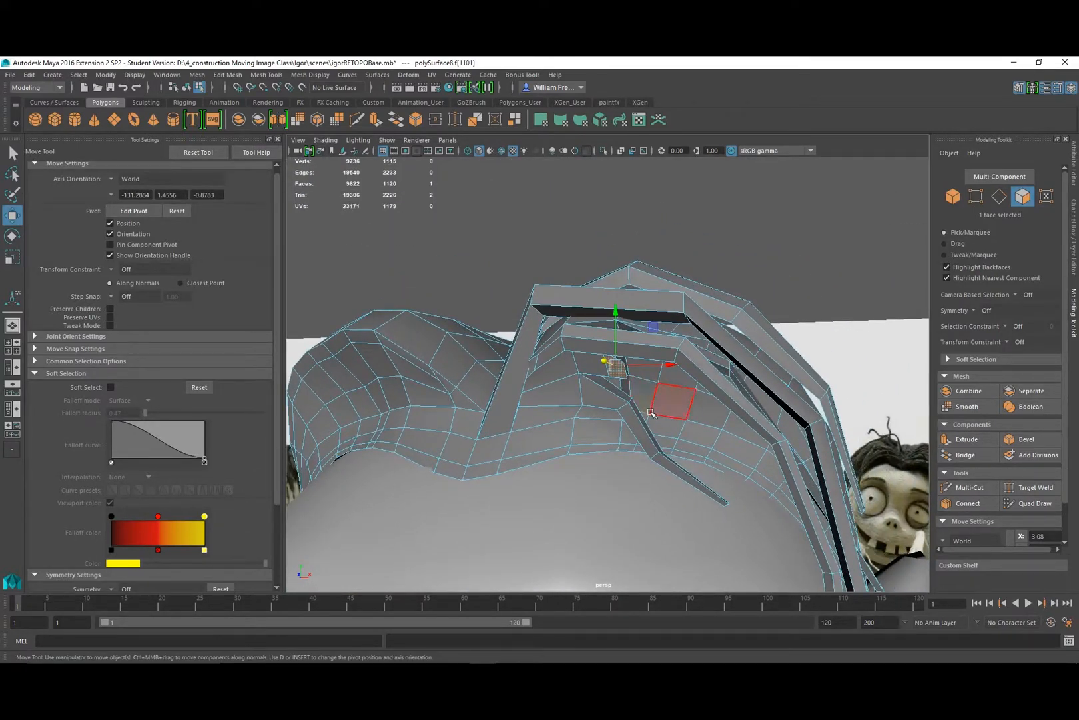
{"action": "key", "text": "r"}
{"action": "key", "text": "e"}
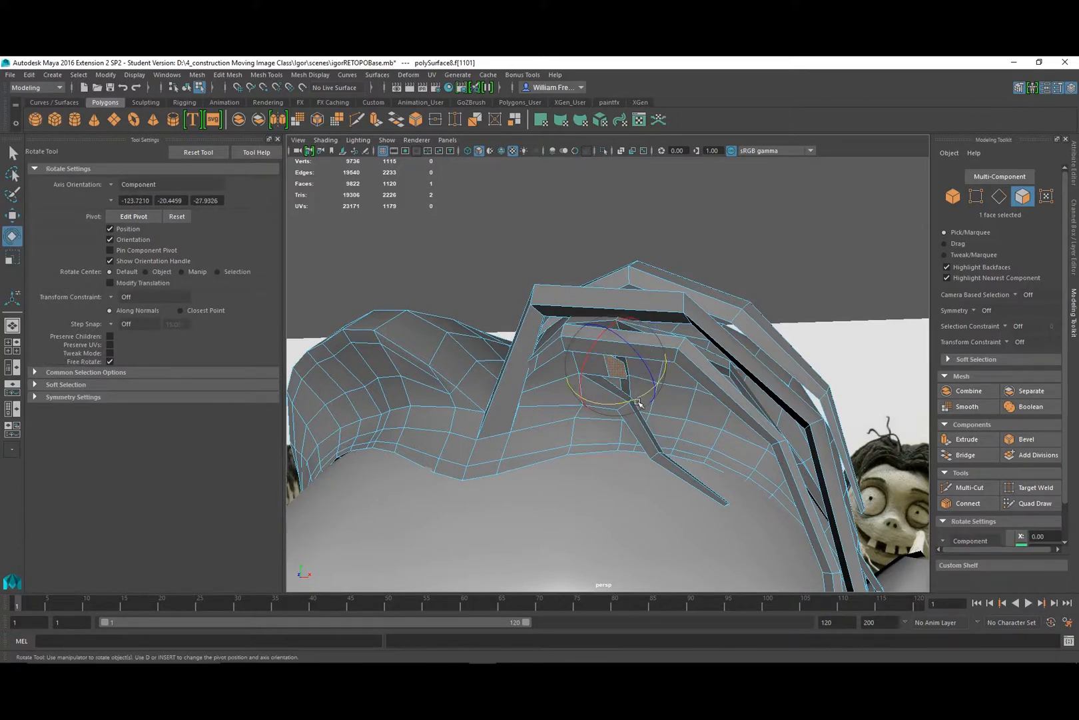
{"action": "left_click_drag", "start_coordinate": [627, 413], "coordinate": [627, 357]}
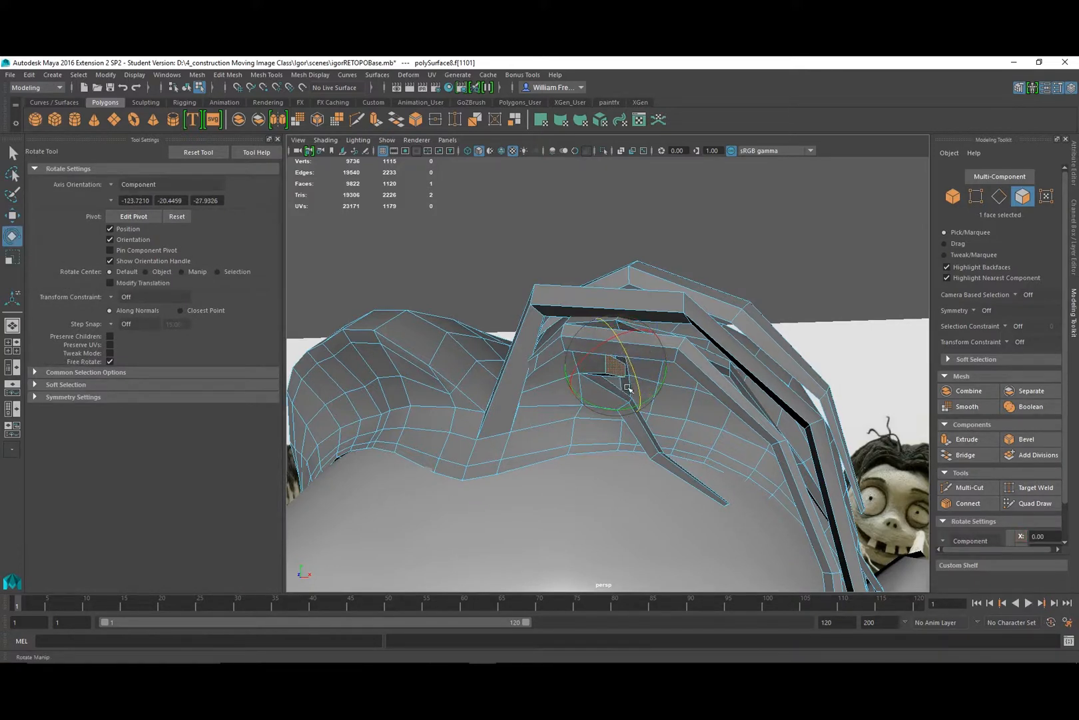
Extrude the upper strand's end face outward and adjust the new segment's position along Z.
{"action": "key", "text": "ctrl+e"}
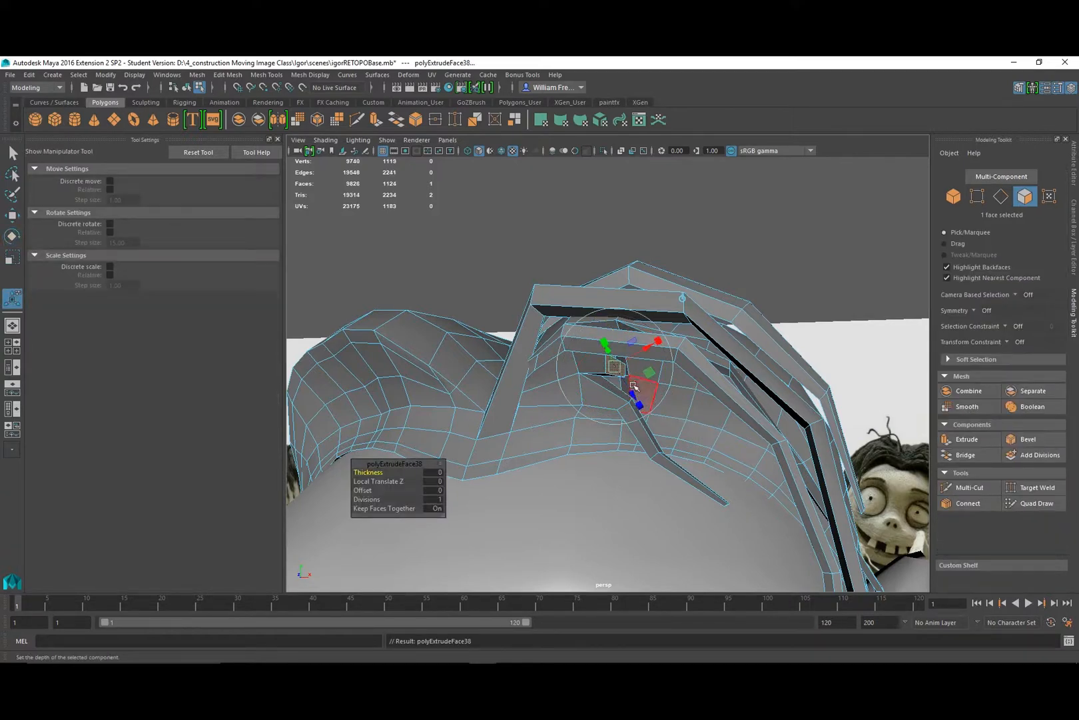
{"action": "left_click_drag", "start_coordinate": [632, 393], "coordinate": [609, 445]}
{"action": "key", "text": "w"}
{"action": "left_click_drag", "start_coordinate": [527, 414], "coordinate": [611, 397]}
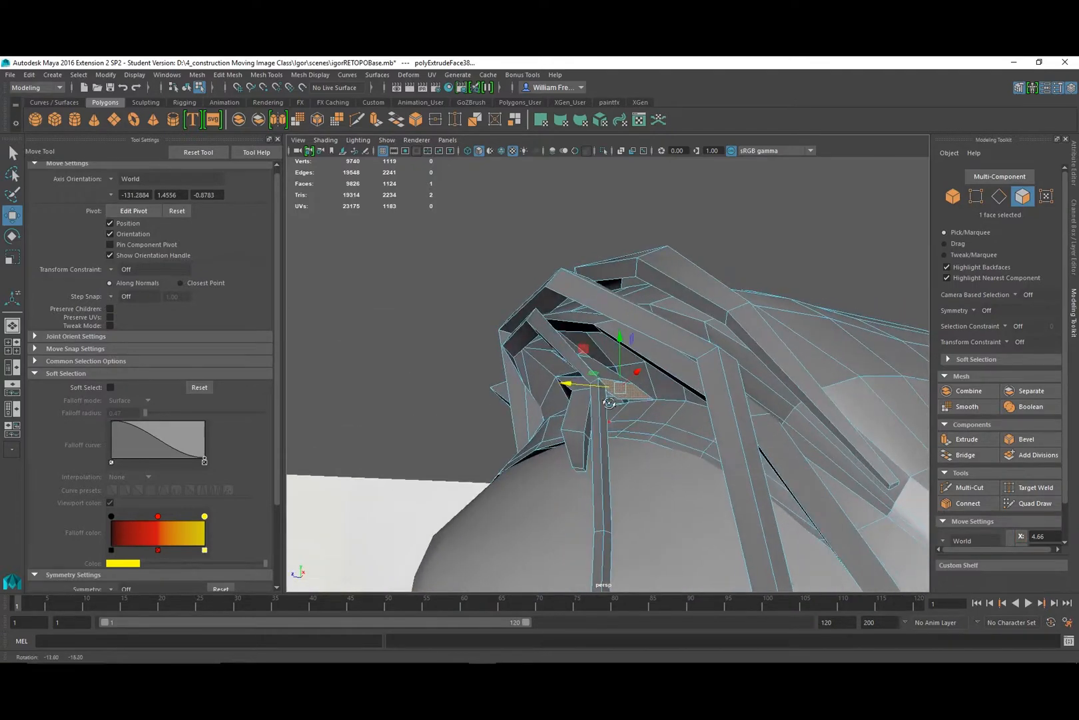
Move three corner vertices of the upper strand's end face along Z and Y to even out the tip's shape.
{"action": "right_click_drag", "start_coordinate": [649, 387], "coordinate": [698, 448], "text": "alt"}
{"action": "left_click_drag", "start_coordinate": [680, 457], "coordinate": [641, 450], "text": "alt"}
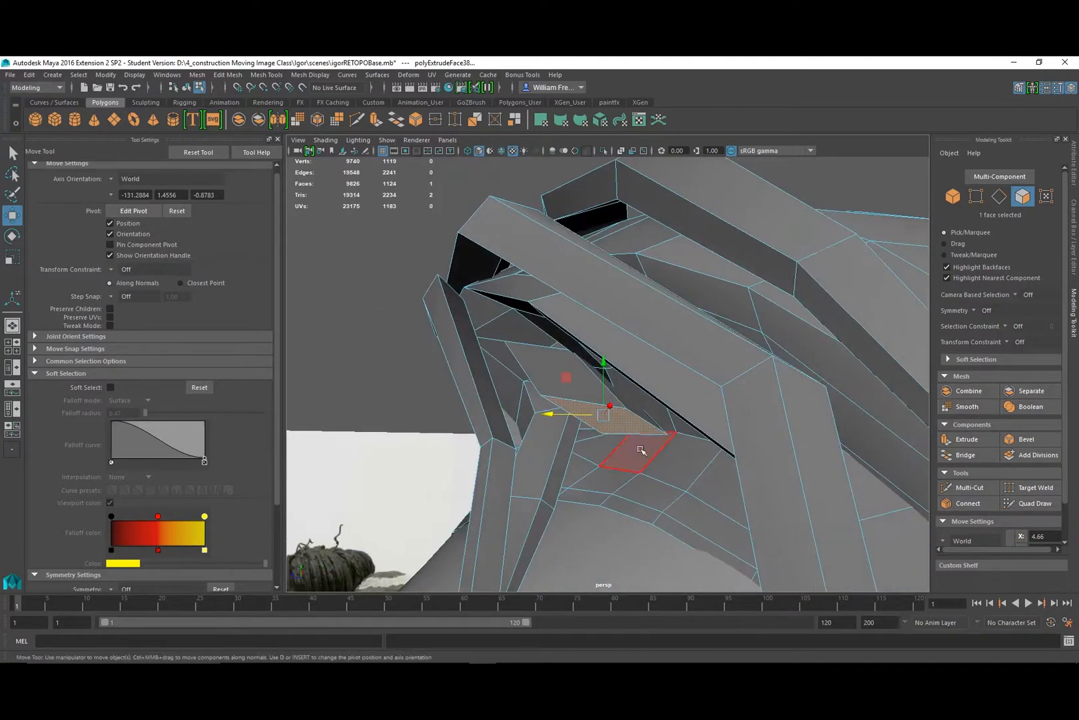
{"action": "right_click_drag", "start_coordinate": [662, 432], "coordinate": [606, 342]}
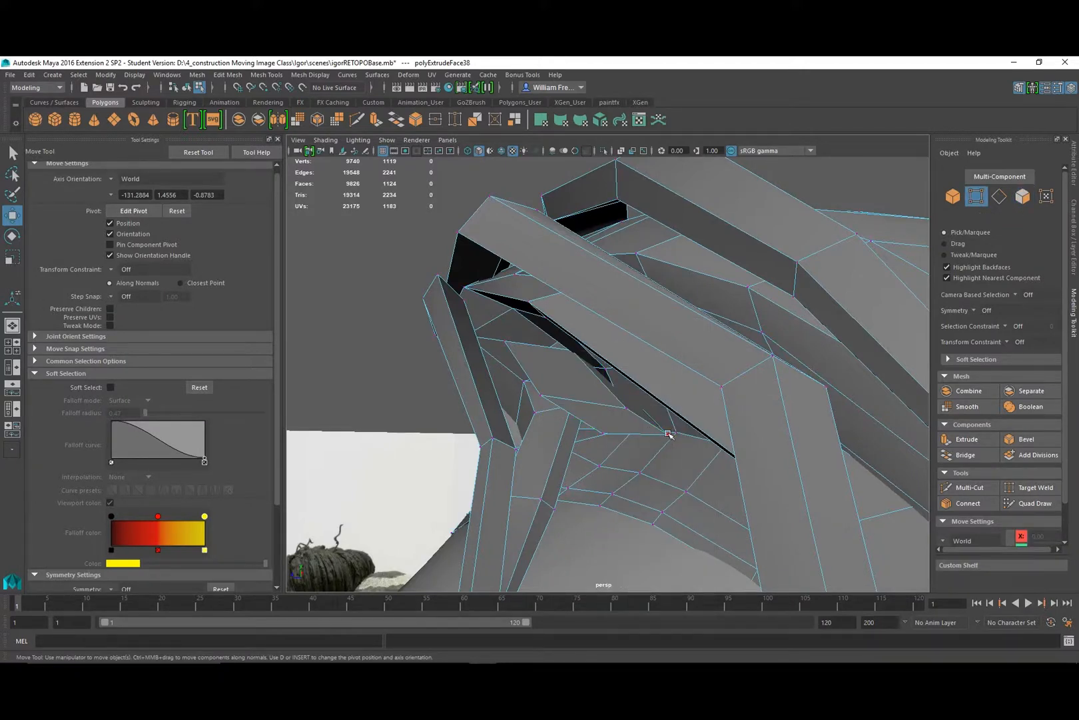
{"action": "left_click", "coordinate": [668, 434]}
{"action": "left_click_drag", "start_coordinate": [644, 437], "coordinate": [626, 438]}
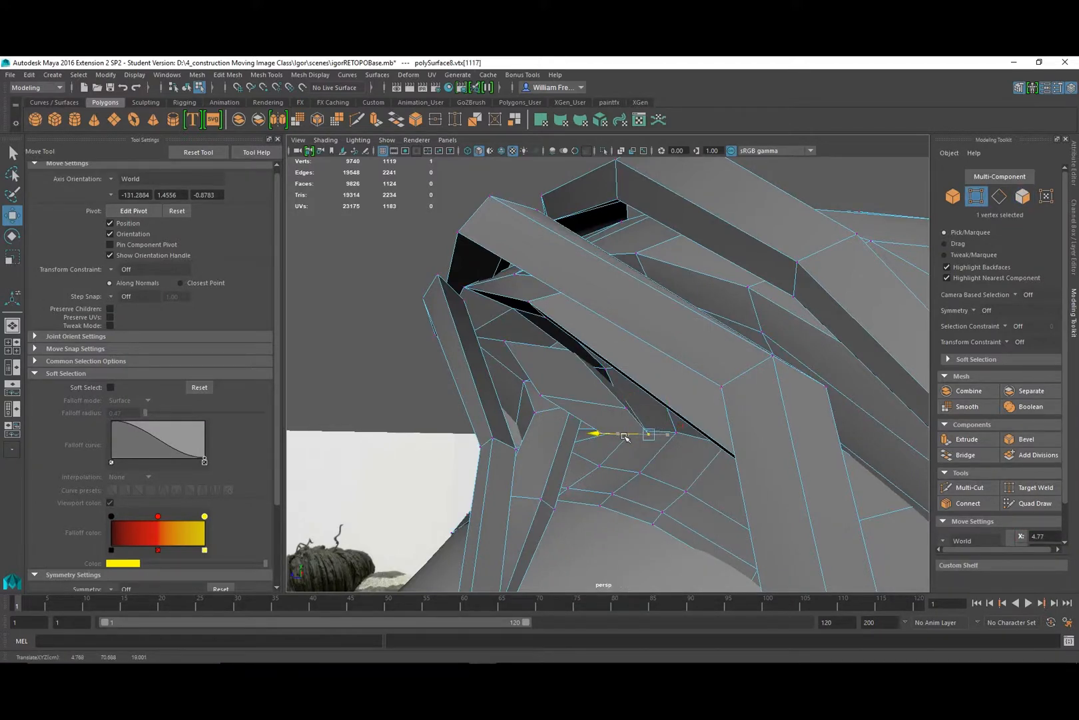
{"action": "left_click", "coordinate": [541, 397]}
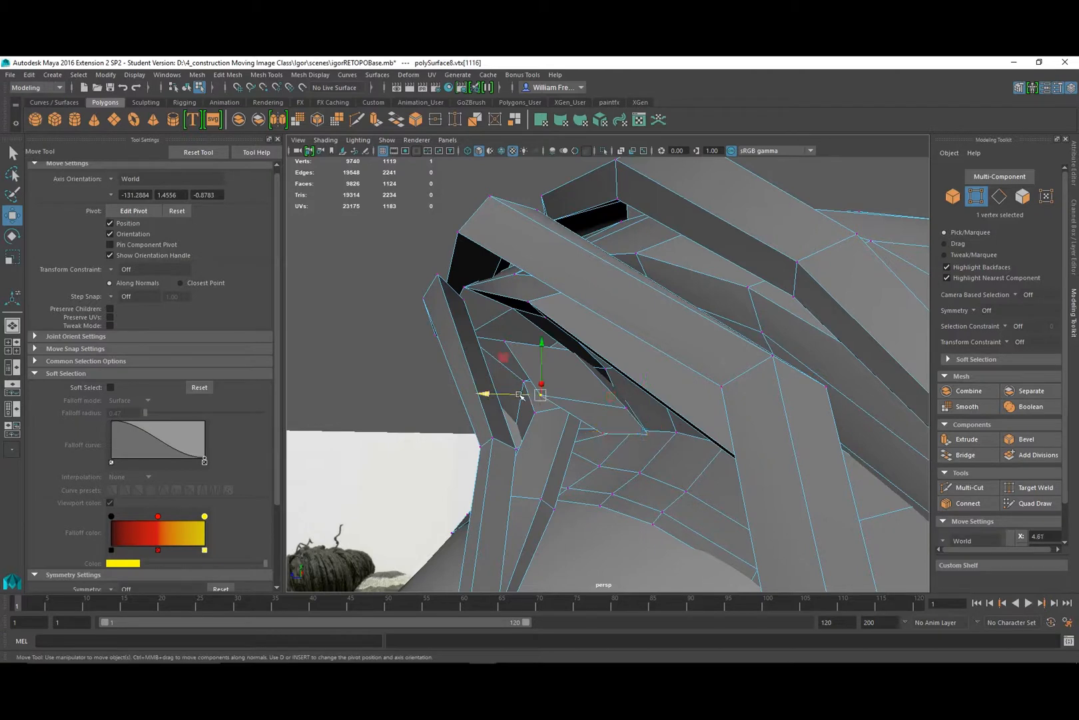
{"action": "left_click_drag", "start_coordinate": [521, 396], "coordinate": [556, 396]}
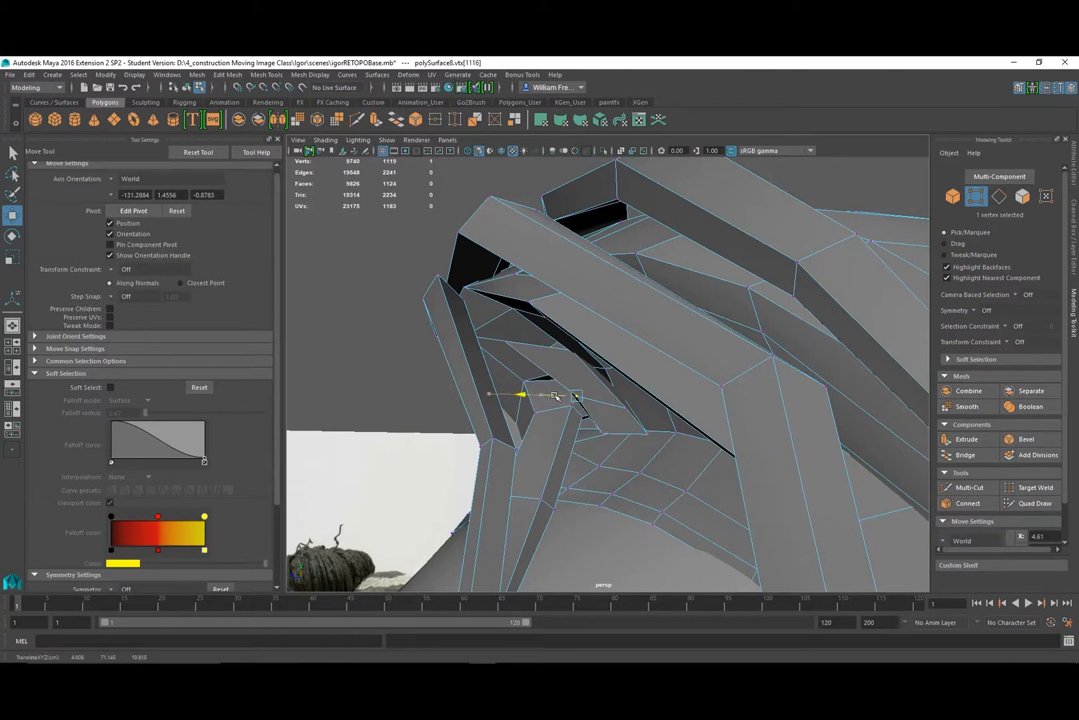
{"action": "left_click", "coordinate": [622, 409]}
{"action": "left_click_drag", "start_coordinate": [580, 405], "coordinate": [598, 403]}
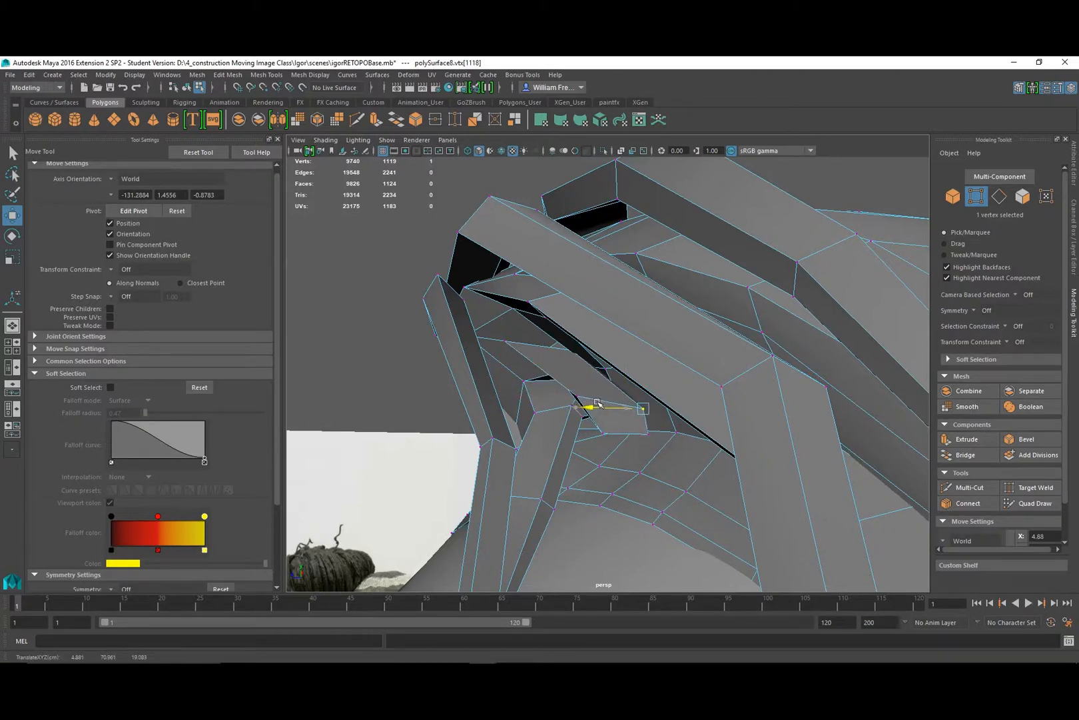
{"action": "left_click_drag", "start_coordinate": [645, 364], "coordinate": [644, 353]}
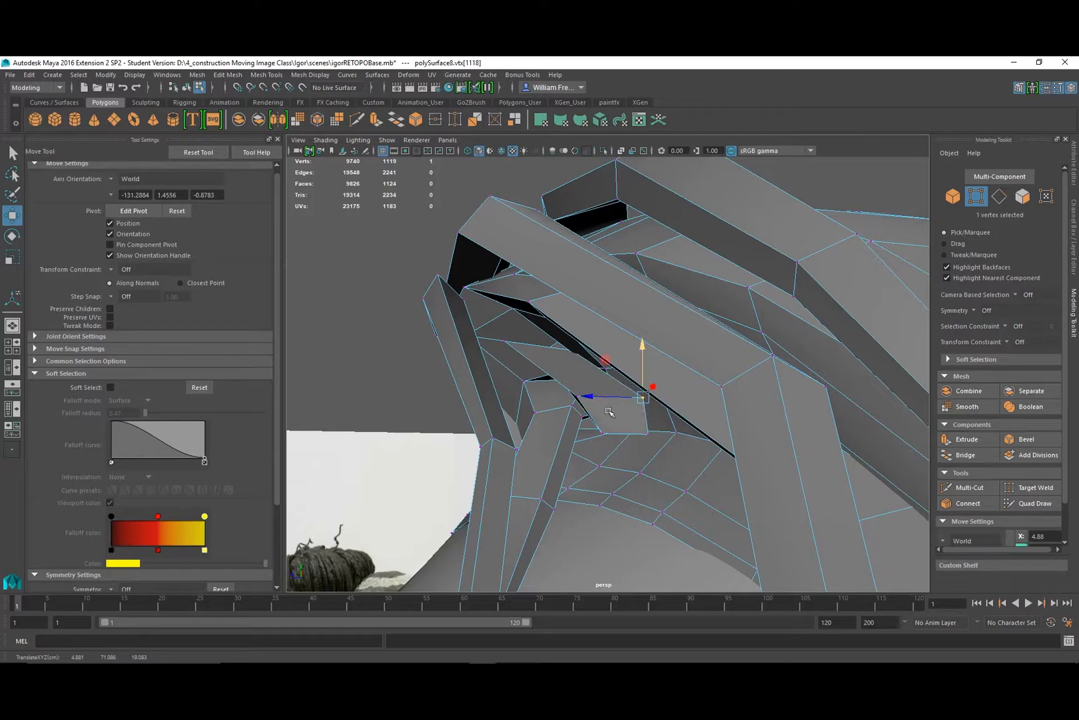
Select the edge at the base of the upper strand and move it along X to about 3.47.
{"action": "right_click_drag", "start_coordinate": [609, 411], "coordinate": [623, 372]}
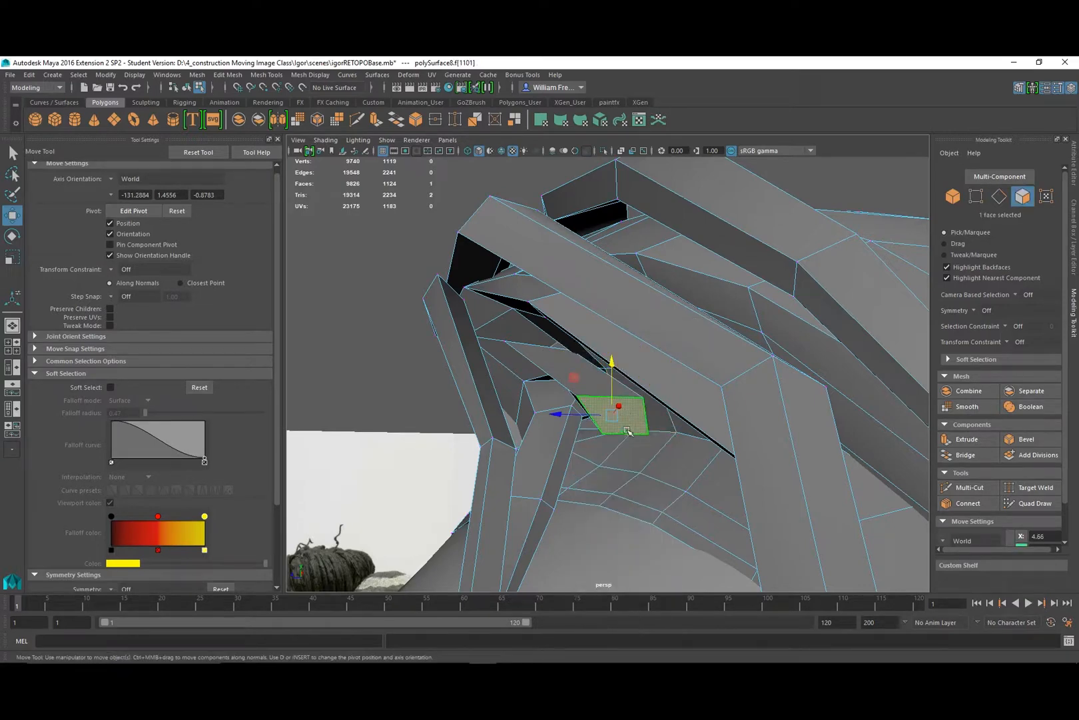
{"action": "left_click_drag", "start_coordinate": [628, 432], "coordinate": [741, 421], "text": "alt"}
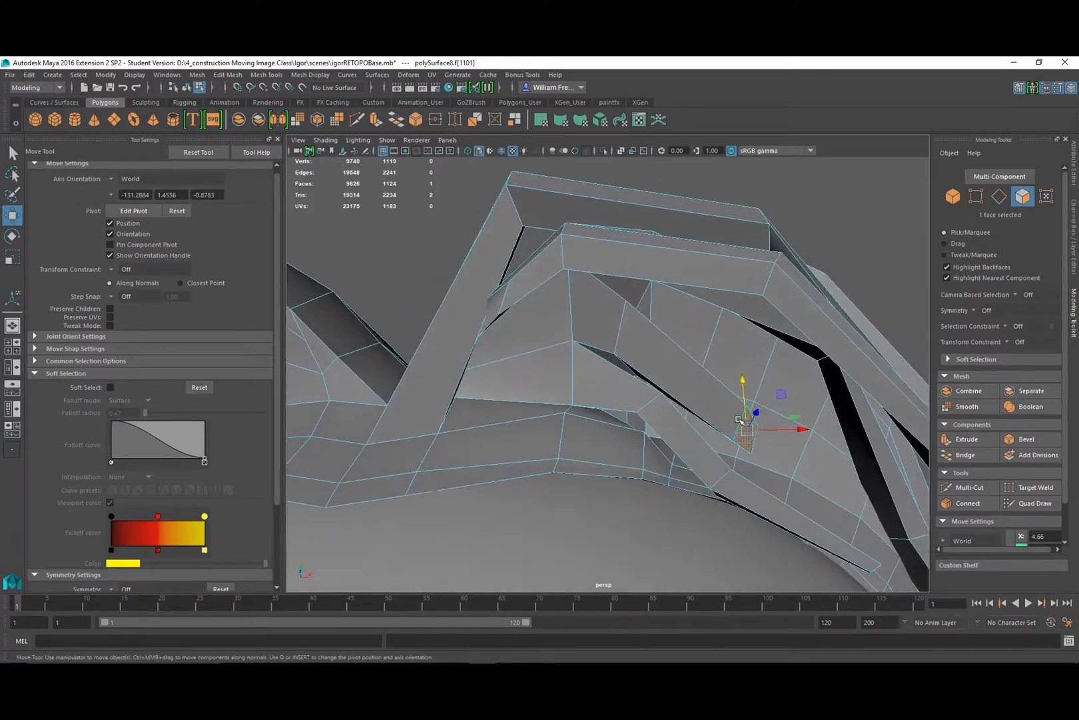
{"action": "right_click_drag", "start_coordinate": [625, 325], "coordinate": [624, 296]}
{"action": "left_click", "coordinate": [621, 318]}
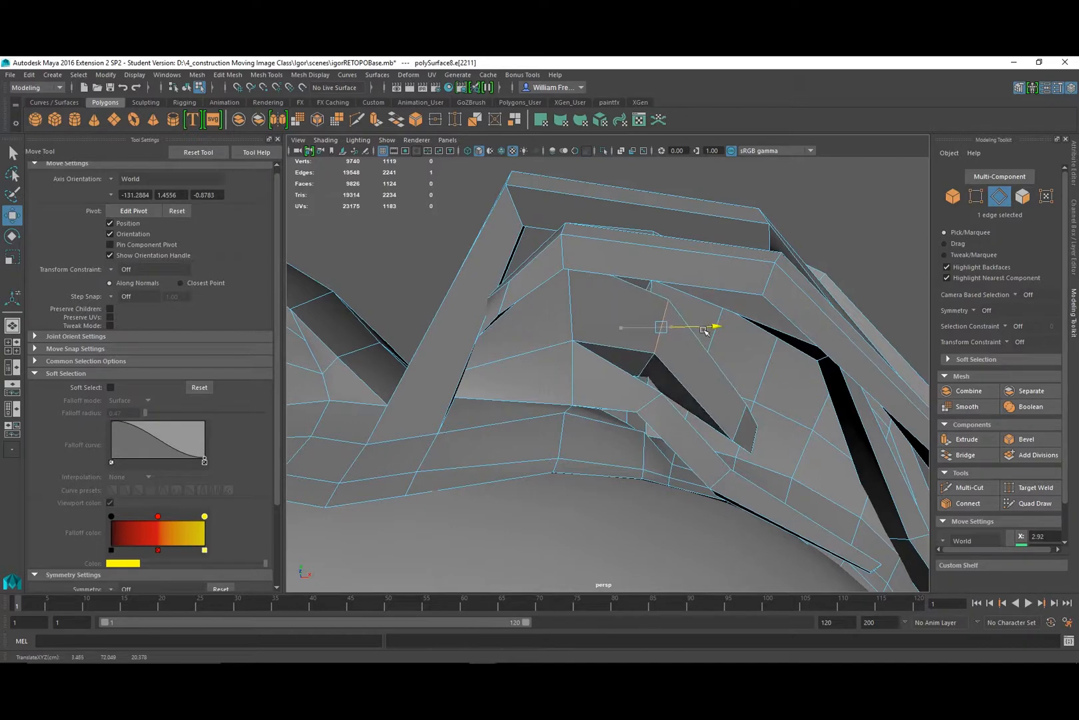
{"action": "left_click_drag", "start_coordinate": [666, 330], "coordinate": [705, 403], "text": "alt"}
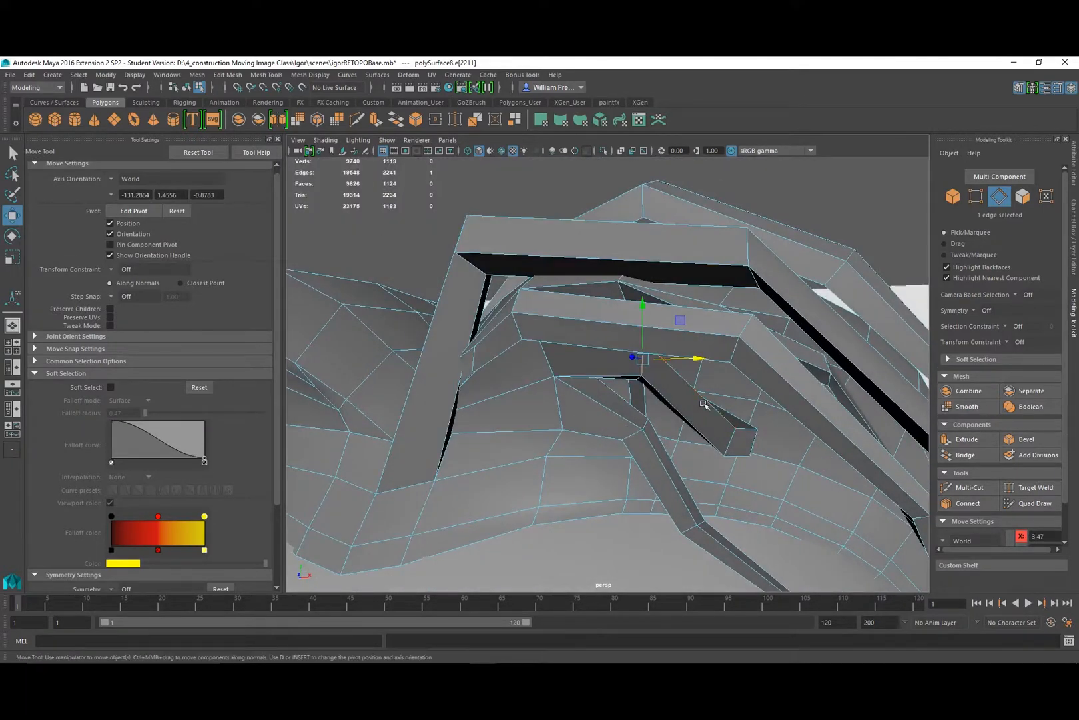
Select the upper strand's end face and rotate it to angle the next segment.
{"action": "right_click_drag", "start_coordinate": [740, 363], "coordinate": [744, 368]}
{"action": "left_click", "coordinate": [741, 438]}
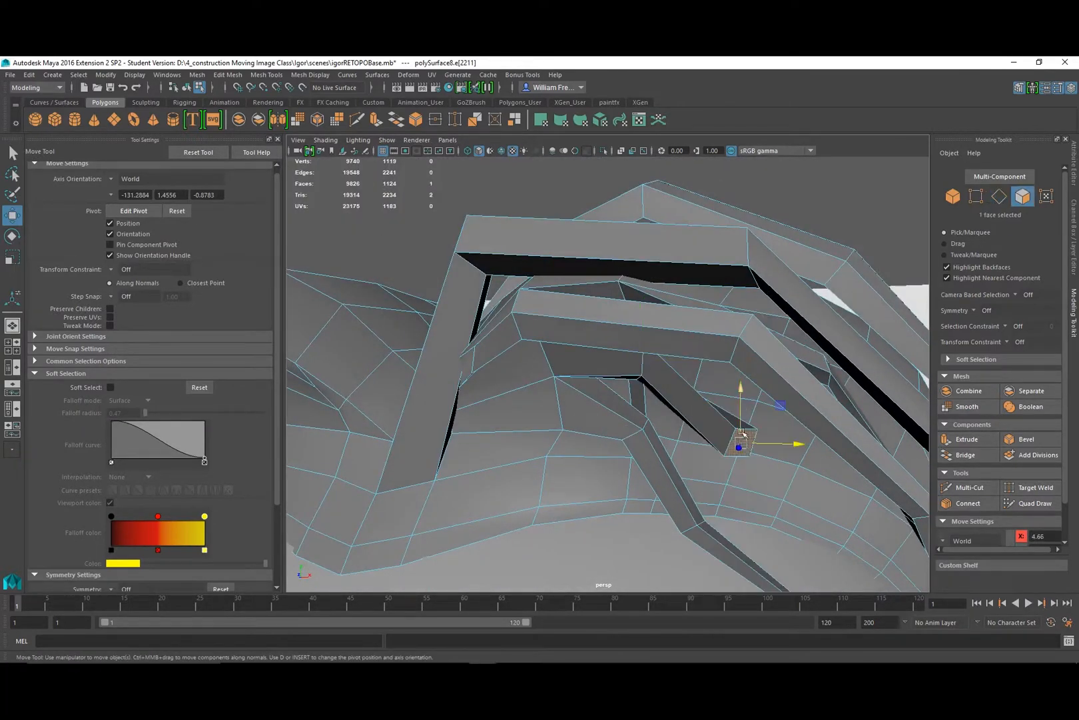
{"action": "key", "text": "e"}
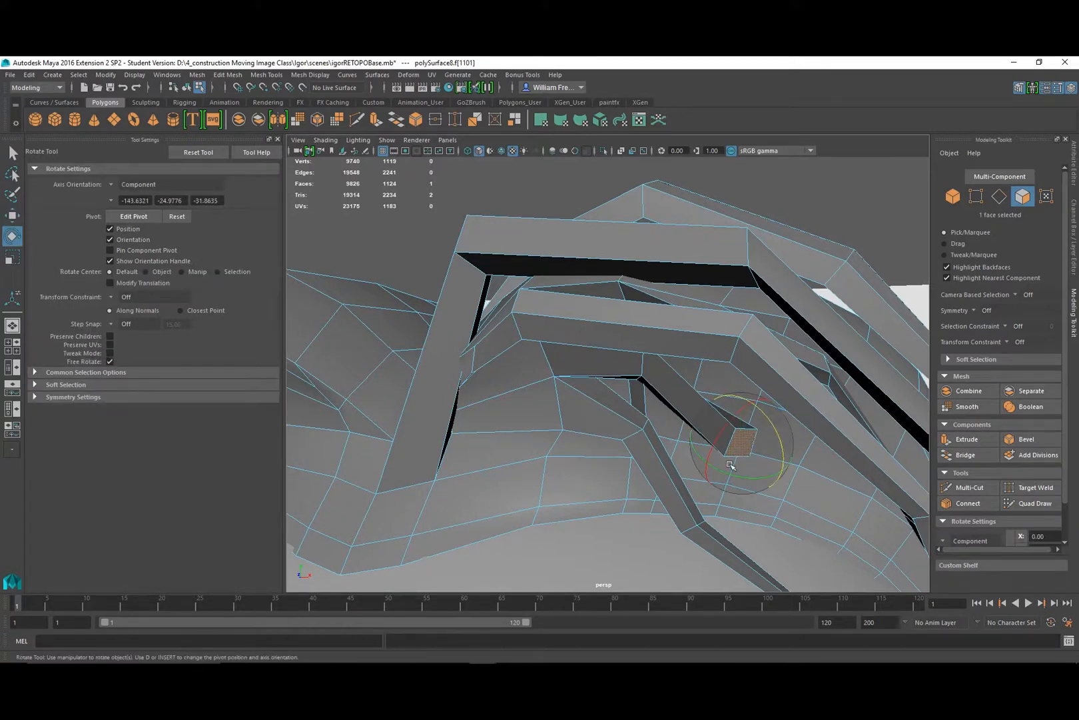
{"action": "left_click_drag", "start_coordinate": [746, 472], "coordinate": [753, 425]}
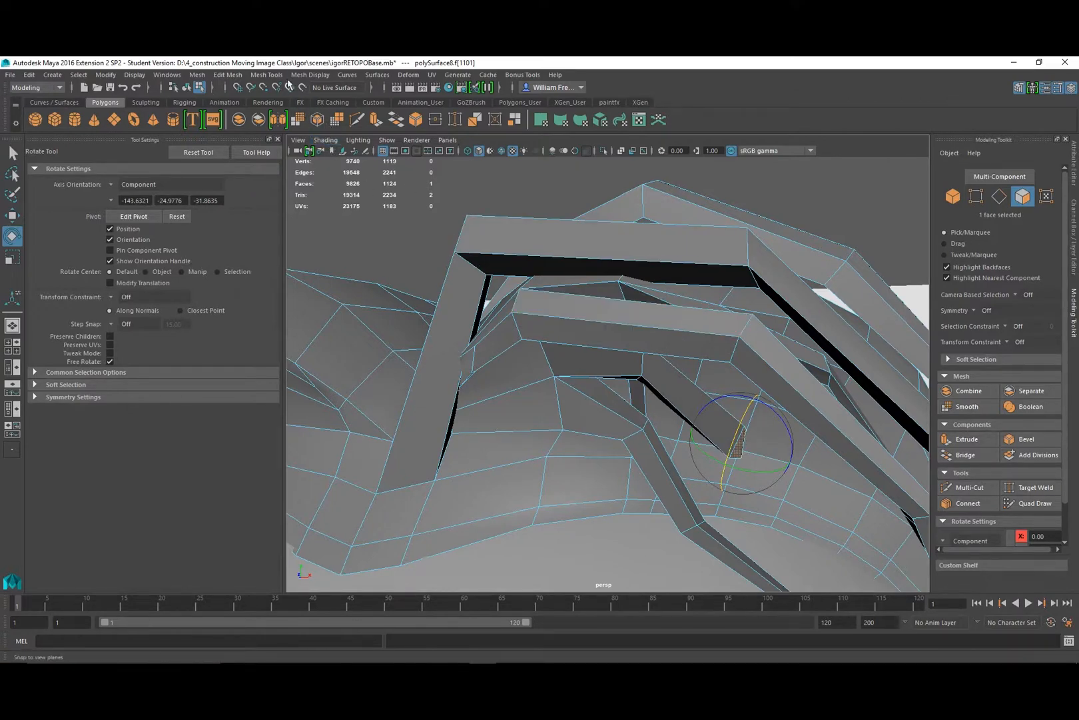
Extrude the upper strand's end face with a Local Translate Z of about 1.789.
{"action": "left_click", "coordinate": [228, 75]}
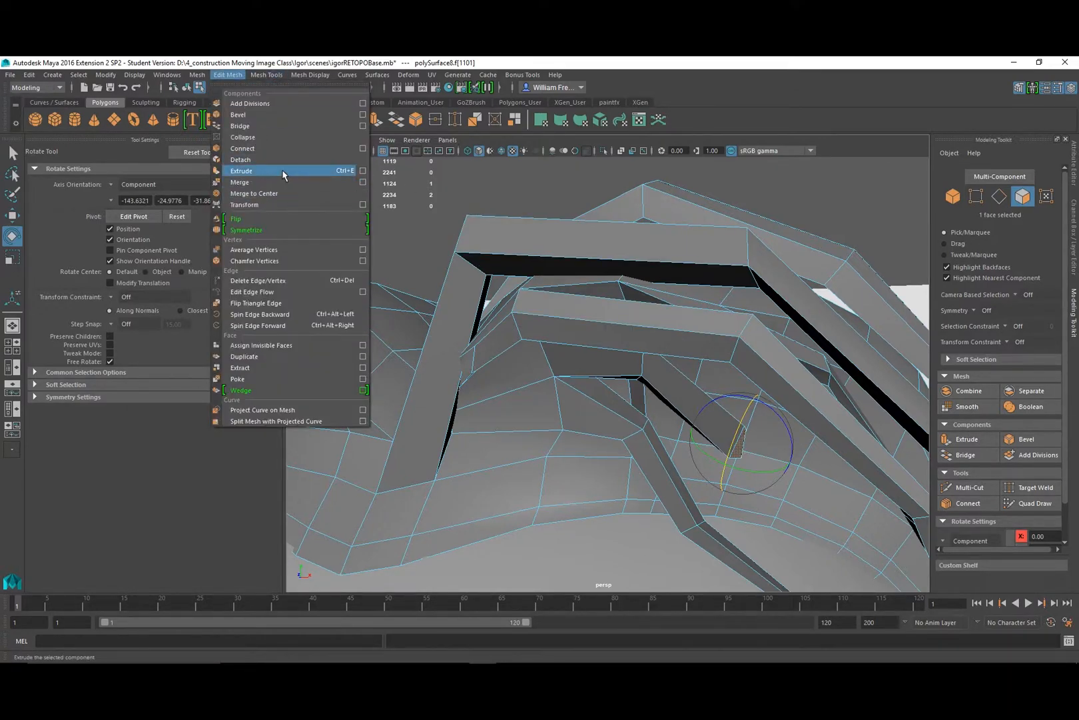
{"action": "left_click", "coordinate": [281, 171]}
{"action": "left_click_drag", "start_coordinate": [798, 467], "coordinate": [863, 517]}
{"action": "key", "text": "f"}
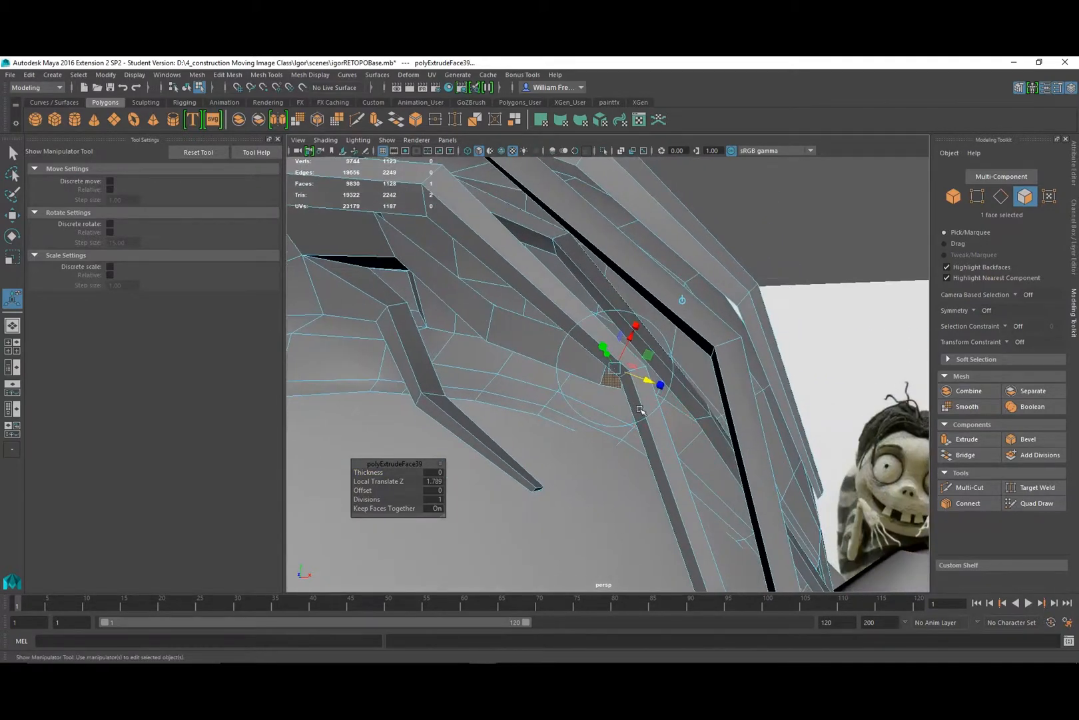
Scale down the new segment's end face and lower it along Y toward the forehead.
{"action": "key", "text": "r"}
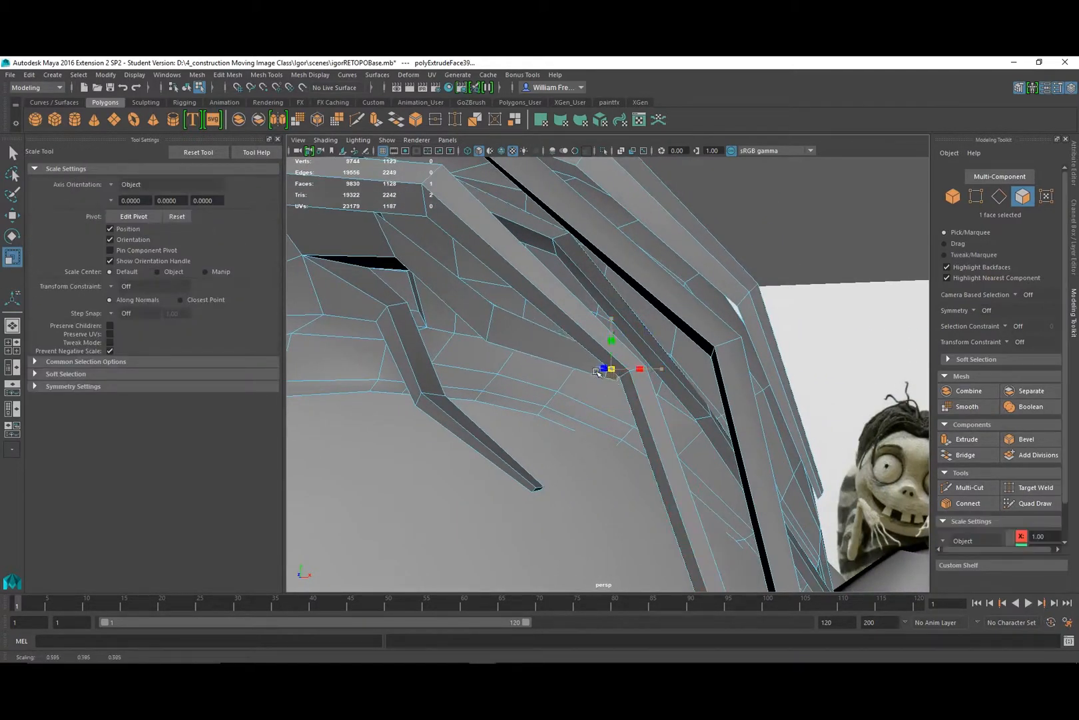
{"action": "key", "text": "w"}
{"action": "left_click_drag", "start_coordinate": [612, 315], "coordinate": [612, 380]}
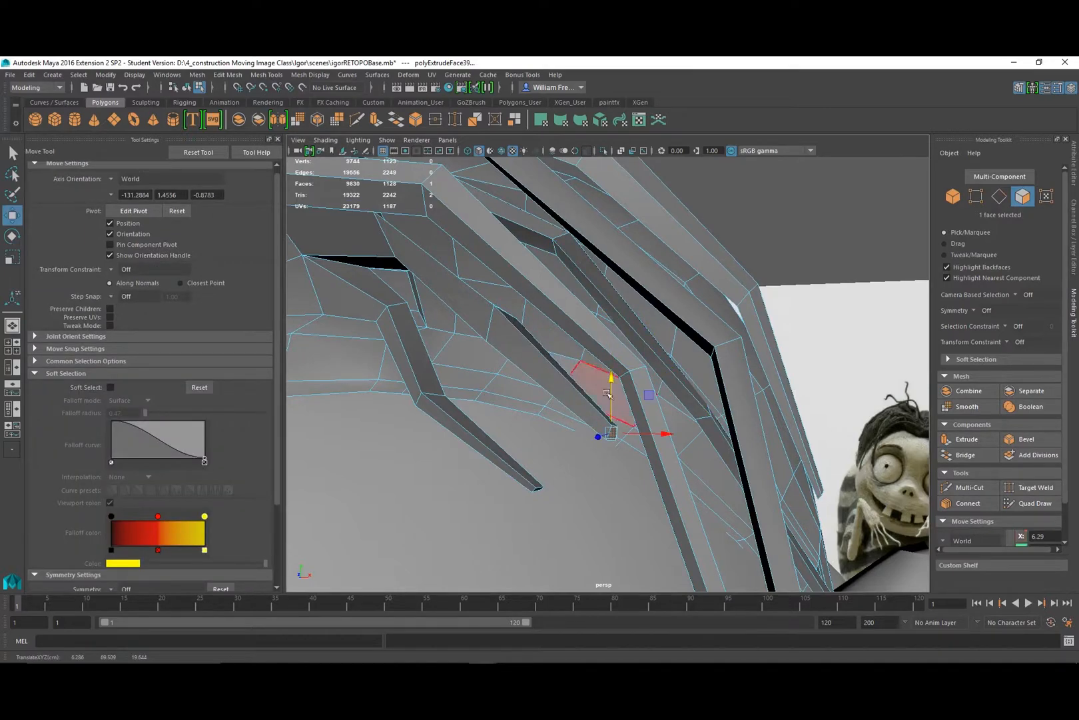
{"action": "left_click_drag", "start_coordinate": [664, 437], "coordinate": [505, 444]}
Extrude the upper strand's end face again, continuing it down over the forehead, and taper the new end.
{"action": "key", "text": "e"}
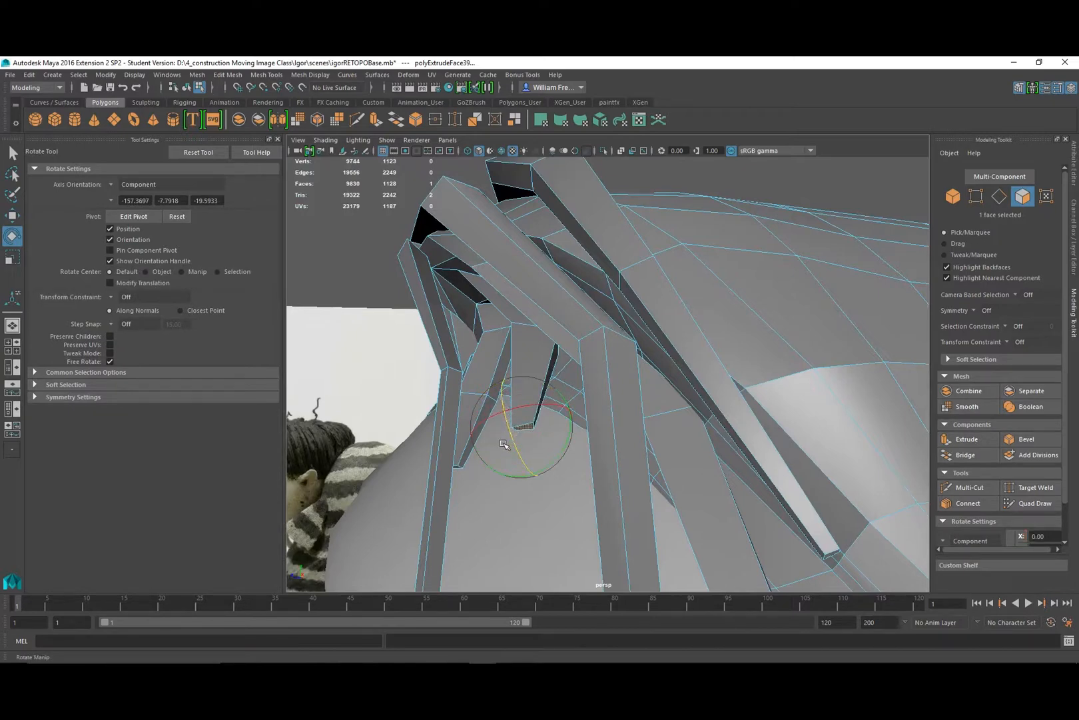
{"action": "key", "text": "ctrl+e"}
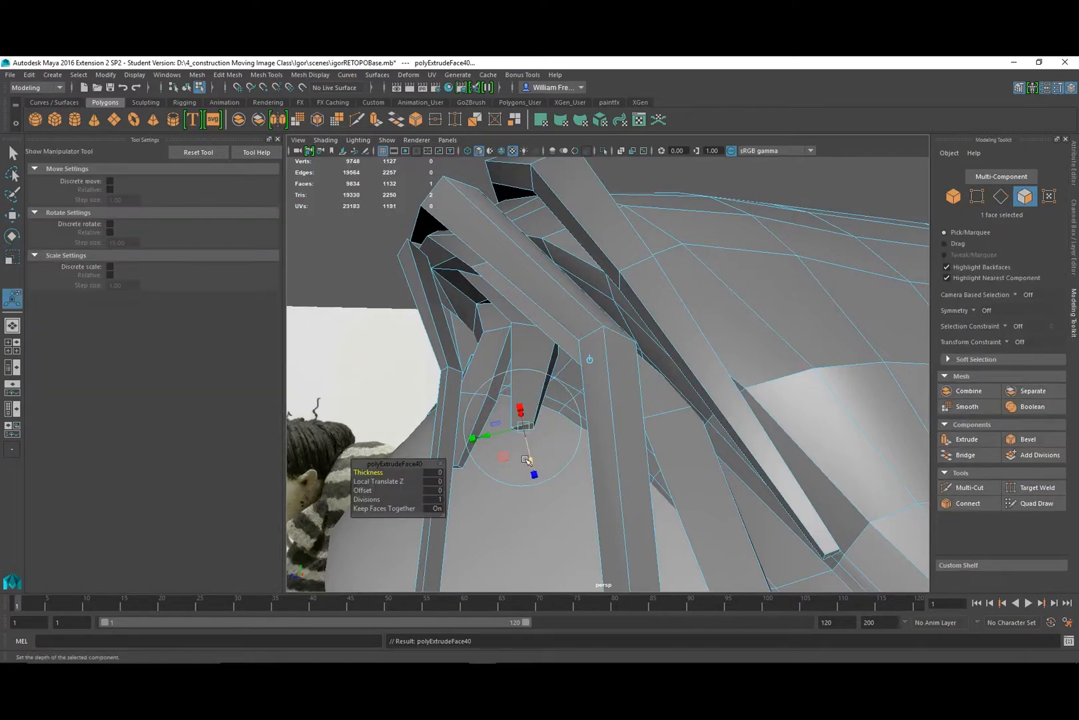
{"action": "left_click_drag", "start_coordinate": [527, 460], "coordinate": [541, 532]}
{"action": "key", "text": "r"}
Reposition the tapered strand end along Y and Z so it follows the forehead beneath the front strand.
{"action": "key", "text": "w"}
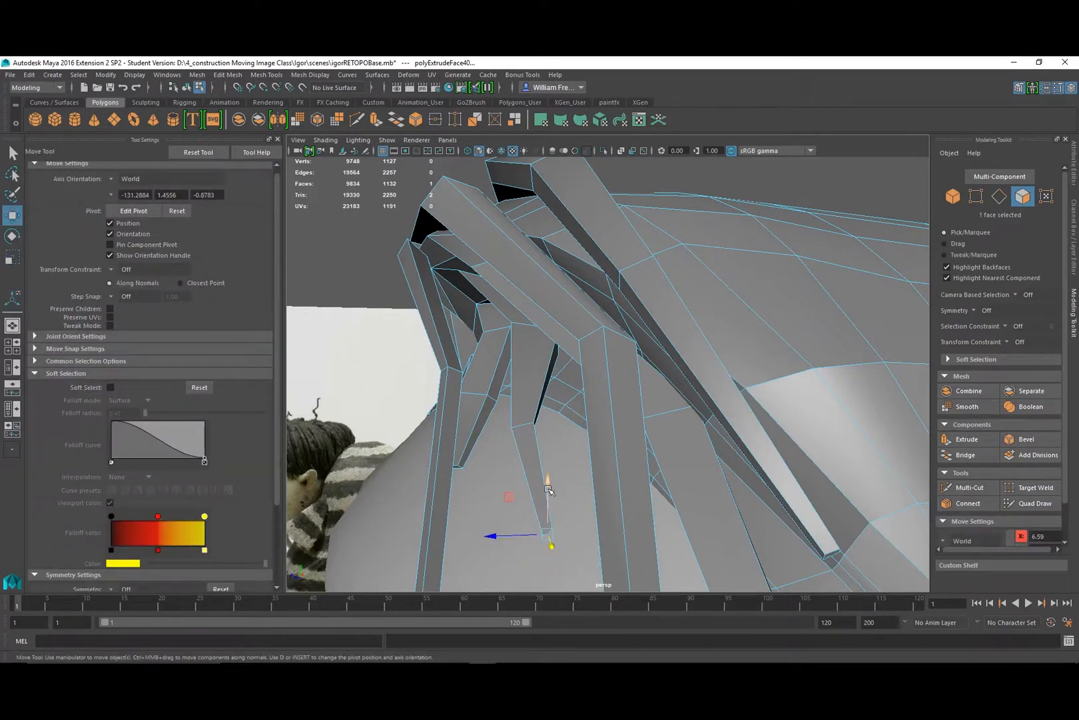
{"action": "left_click_drag", "start_coordinate": [548, 488], "coordinate": [683, 544]}
{"action": "right_click_drag", "start_coordinate": [707, 488], "coordinate": [525, 474], "text": "alt"}
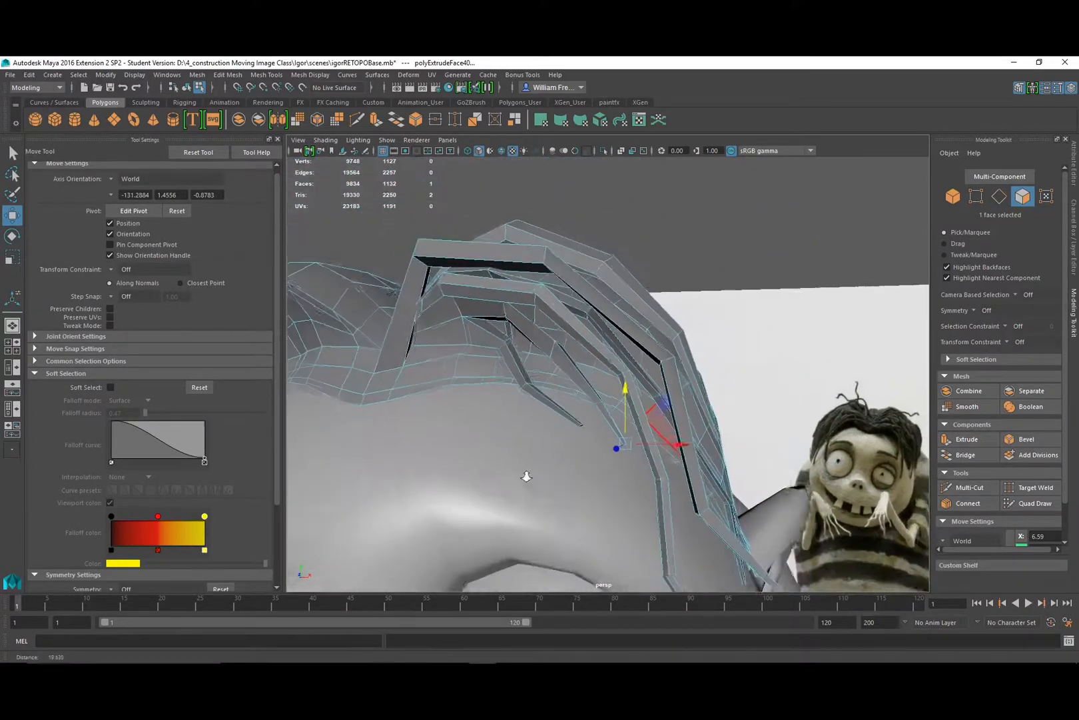
{"action": "mouse_move", "coordinate": [525, 475]}
{"action": "left_mouse_down", "text": "alt"}
{"action": "mouse_move", "coordinate": [301, 571]}
{"action": "mouse_move", "coordinate": [545, 499]}
{"action": "mouse_move", "coordinate": [540, 470]}
{"action": "left_mouse_up", "text": "alt"}
{"action": "scroll", "coordinate": [539, 470], "scroll_direction": "up", "scroll_amount": 3}
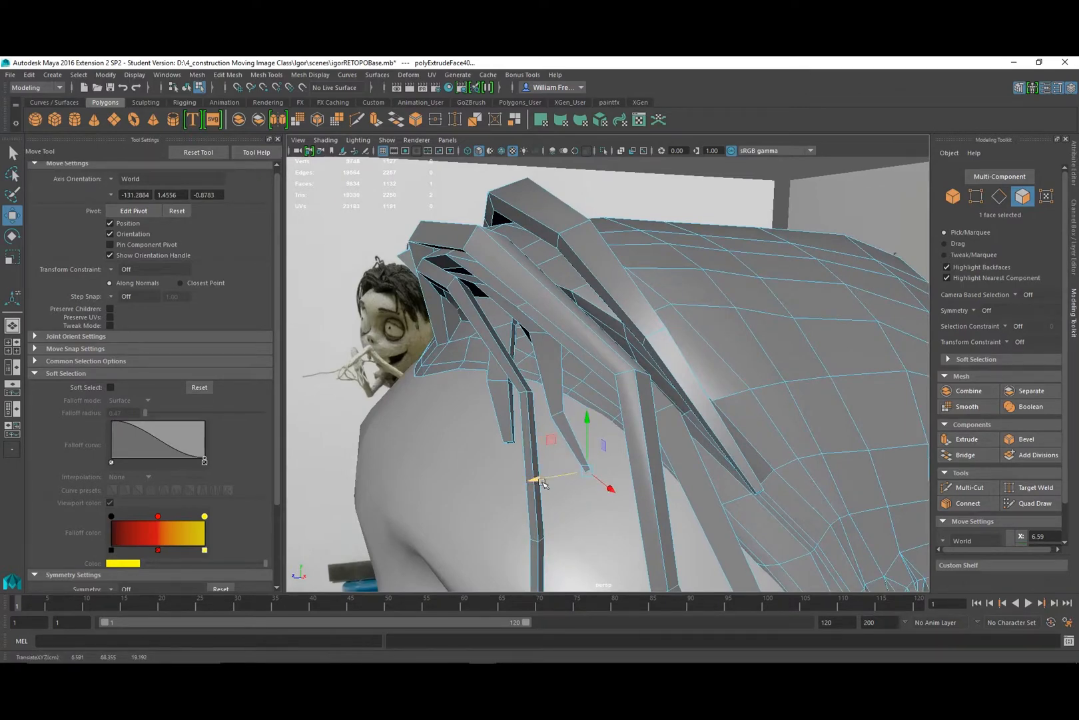
Extrude one more segment from the strand's tip and adjust its end position along Y and Z.
{"action": "key", "text": "ctrl+e"}
{"action": "left_click_drag", "start_coordinate": [604, 517], "coordinate": [749, 532]}
{"action": "key", "text": "w"}
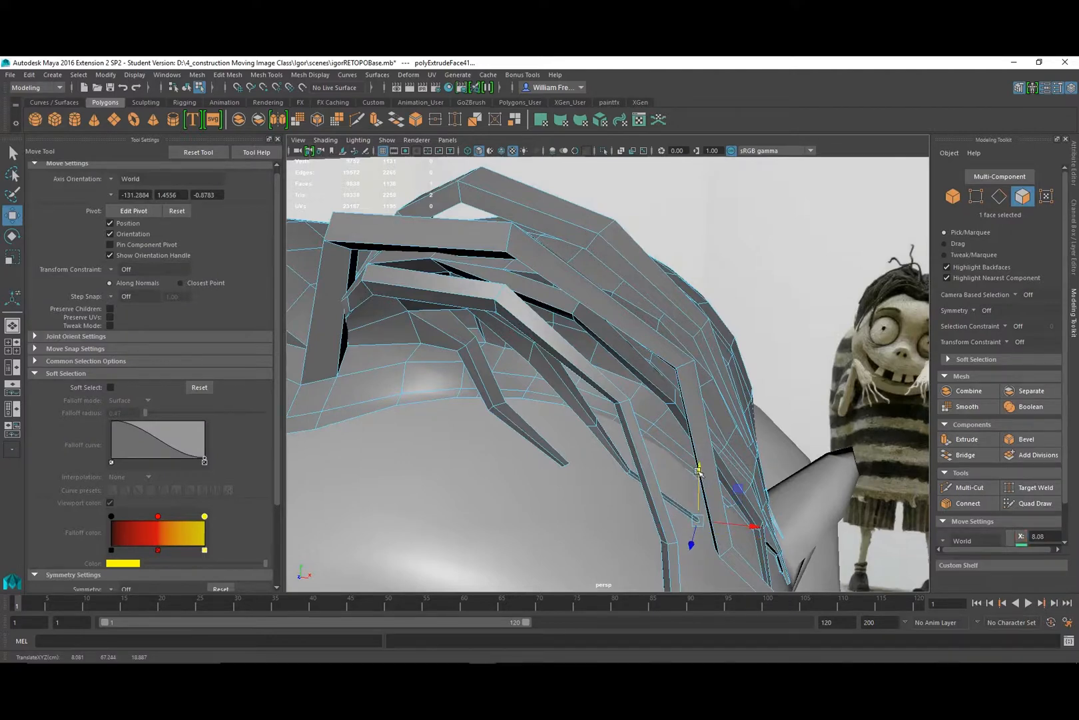
{"action": "left_click_drag", "start_coordinate": [698, 470], "coordinate": [489, 537], "text": "alt"}
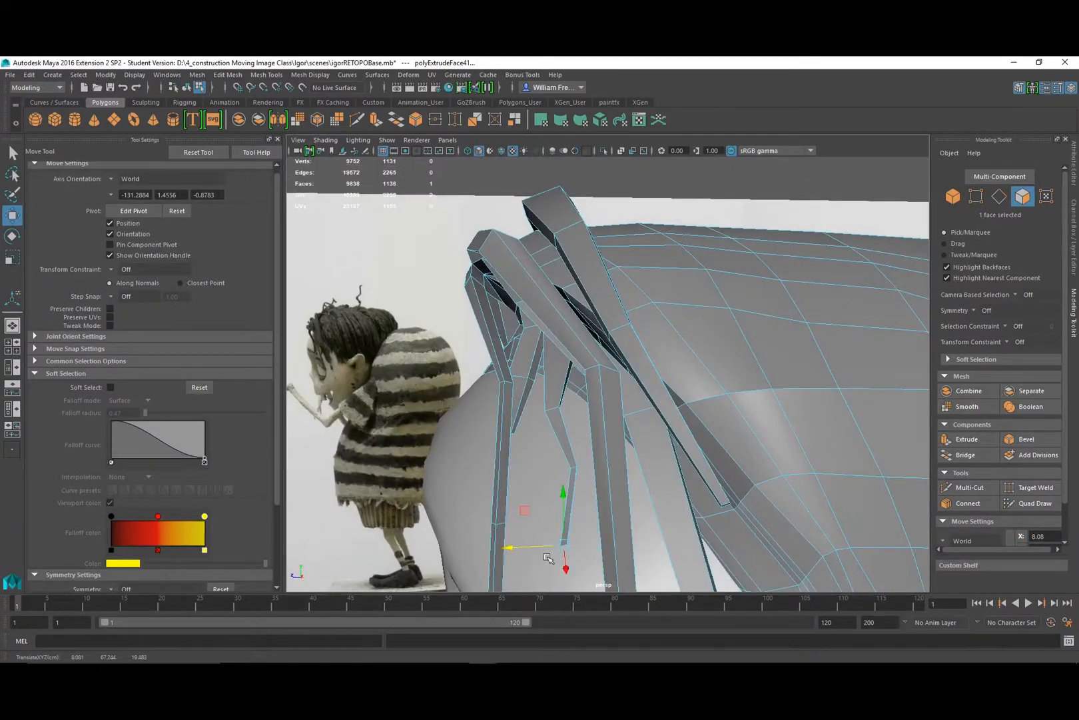
Leave component editing, deselect the hair and examine the strands from several sides against the reference images.
{"action": "key", "text": "e"}
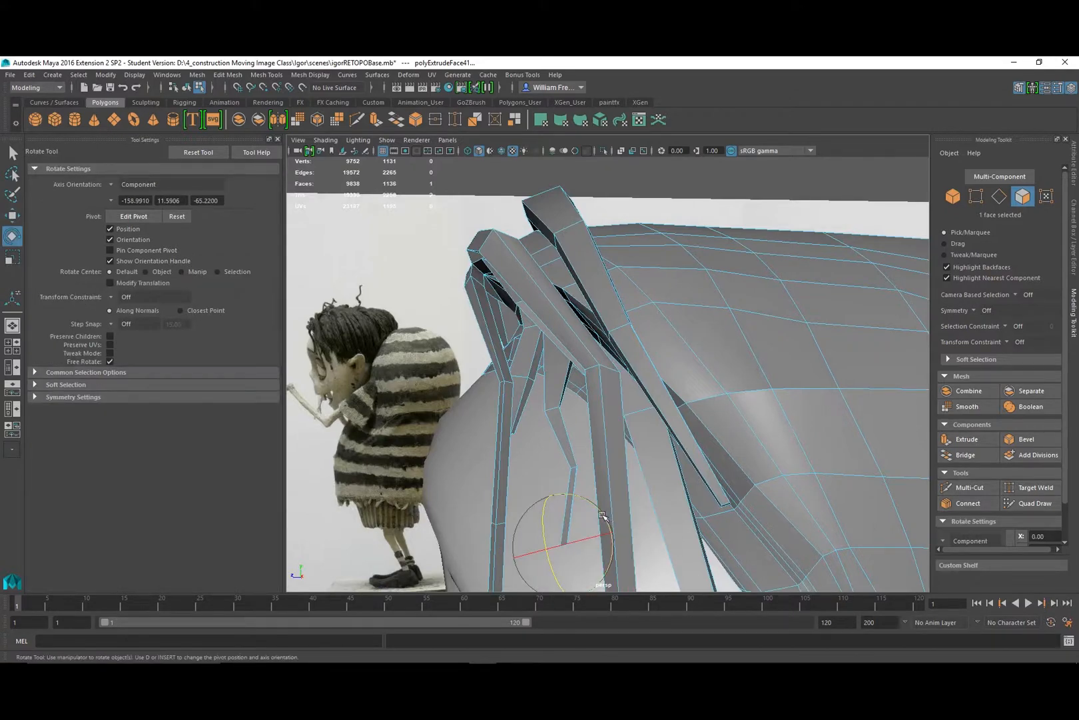
{"action": "left_click_drag", "start_coordinate": [612, 562], "coordinate": [807, 415], "text": "alt"}
{"action": "left_click_drag", "start_coordinate": [667, 400], "coordinate": [690, 426], "text": "alt"}
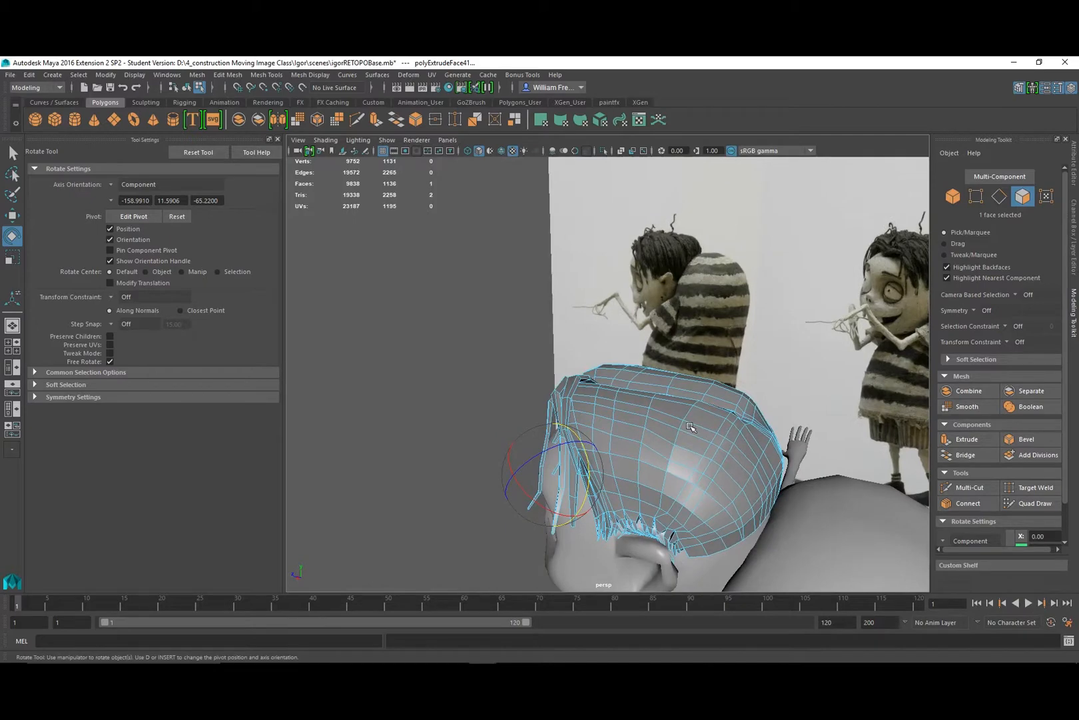
{"action": "left_click_drag", "start_coordinate": [573, 448], "coordinate": [759, 442], "text": "alt"}
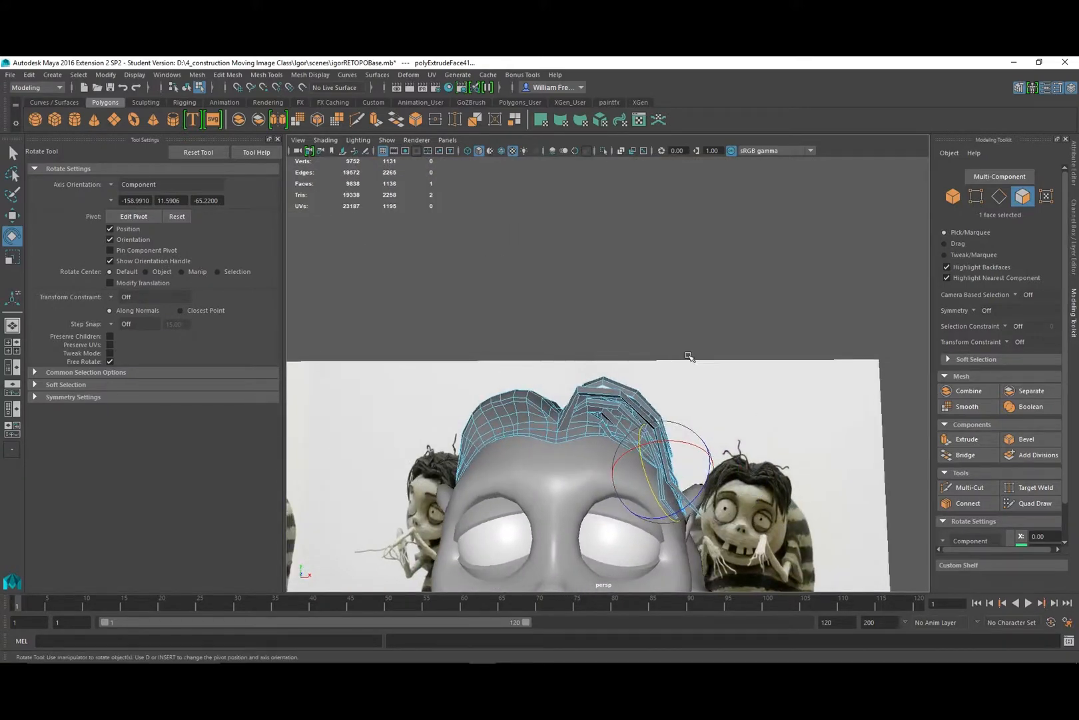
{"action": "right_click_drag", "start_coordinate": [623, 349], "coordinate": [650, 324]}
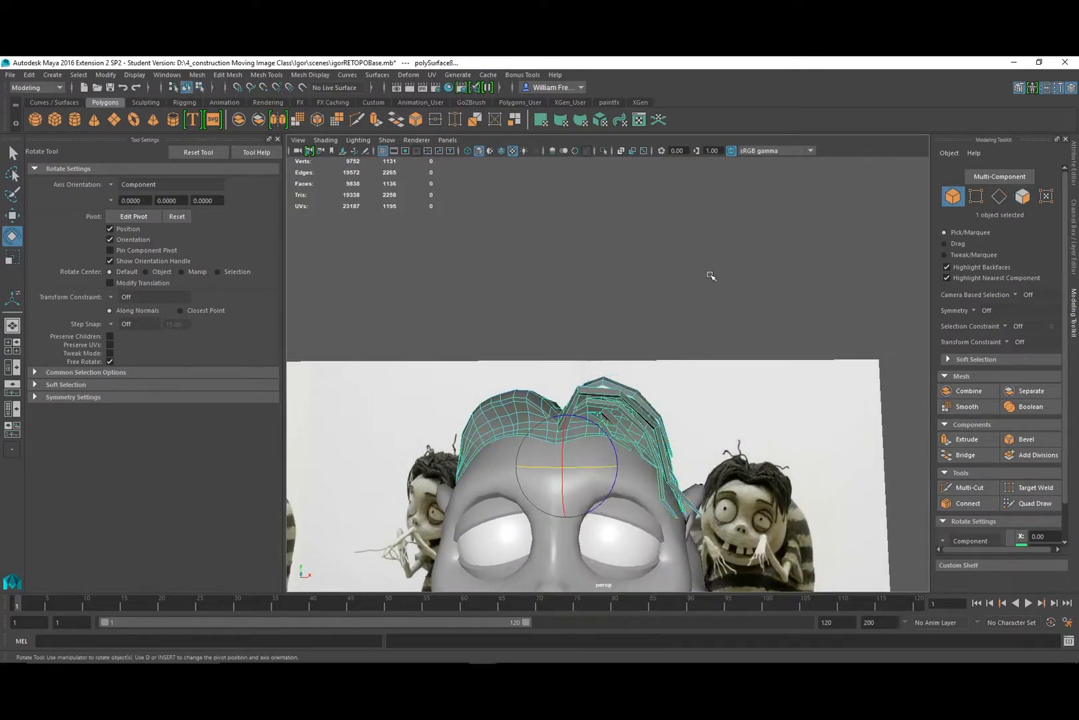
{"action": "left_click", "coordinate": [711, 275]}
{"action": "scroll", "coordinate": [734, 309], "scroll_direction": "down", "scroll_amount": 6}
{"action": "left_click_drag", "start_coordinate": [734, 392], "coordinate": [701, 437], "text": "alt"}
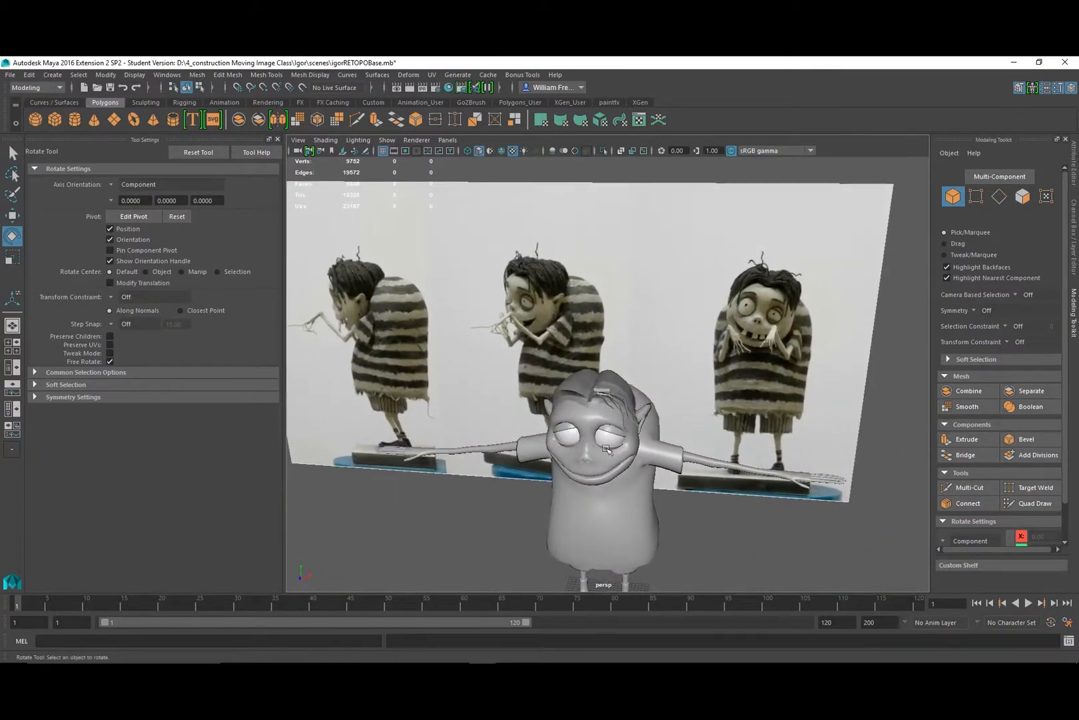
{"action": "right_click_drag", "start_coordinate": [548, 402], "coordinate": [711, 565], "text": "alt"}
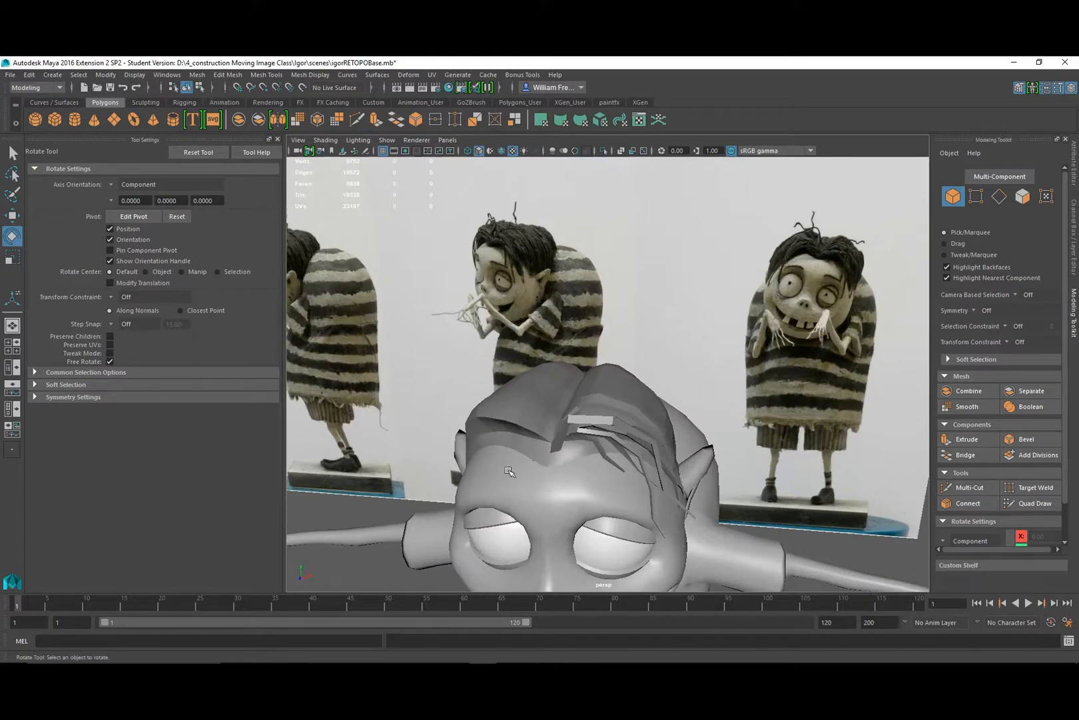
{"action": "left_click_drag", "start_coordinate": [607, 432], "coordinate": [608, 394], "text": "alt"}
Select the faces of the hair's strandless half up to the centre line in the top view.
{"action": "left_click", "coordinate": [622, 411]}
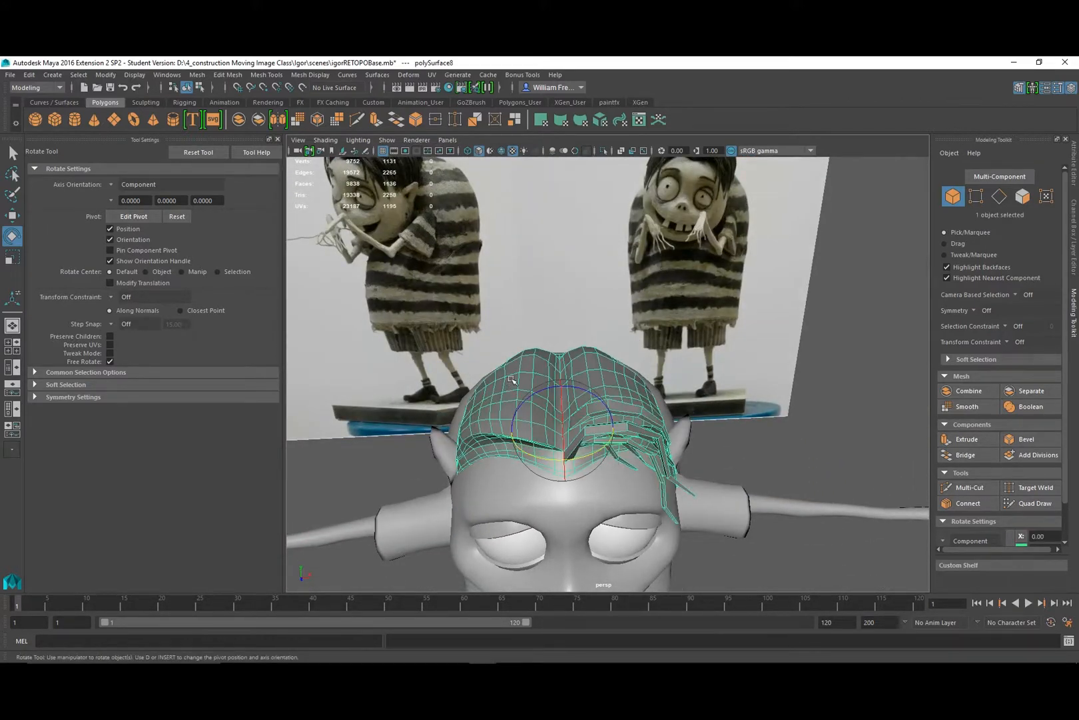
{"action": "key", "text": "space"}
{"action": "right_click", "coordinate": [423, 249]}
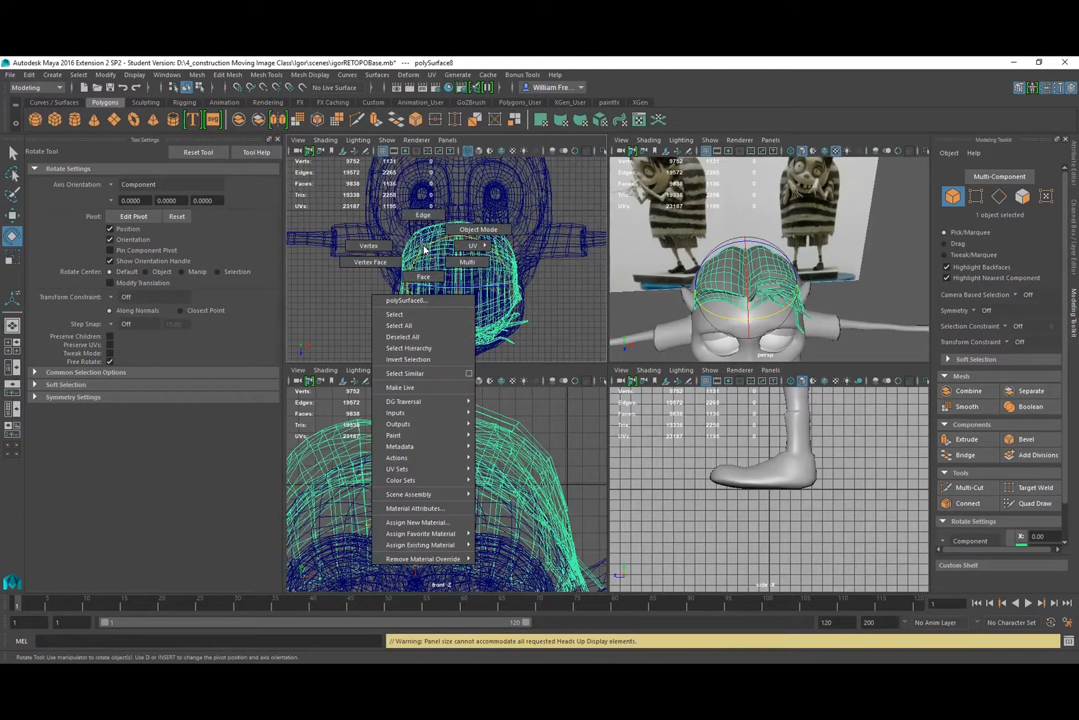
{"action": "left_click", "coordinate": [422, 274]}
{"action": "left_click_drag", "start_coordinate": [364, 200], "coordinate": [457, 369]}
{"action": "scroll", "coordinate": [760, 273], "scroll_direction": "down", "scroll_amount": 8}
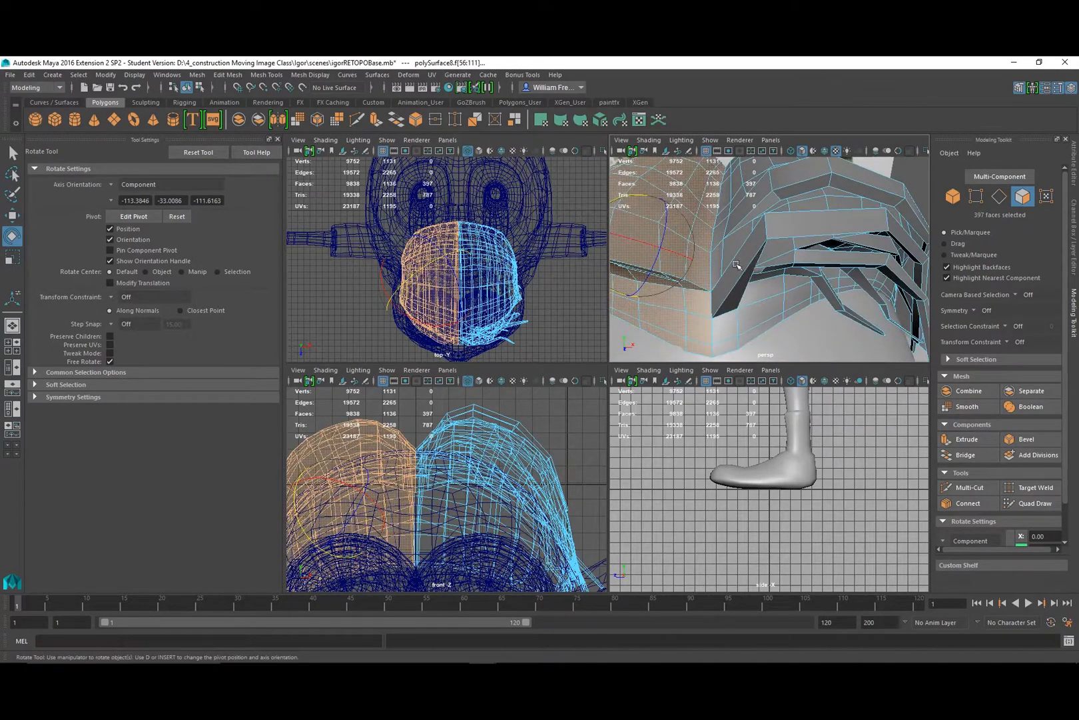
Examine the face selection along the hair's centre seam from several angles for faces wrongly included or left out.
{"action": "left_click_drag", "start_coordinate": [736, 265], "coordinate": [753, 293], "text": "alt"}
{"action": "scroll", "coordinate": [754, 272], "scroll_direction": "up", "scroll_amount": 4}
{"action": "middle_click_drag", "start_coordinate": [758, 239], "coordinate": [871, 396], "text": "alt"}
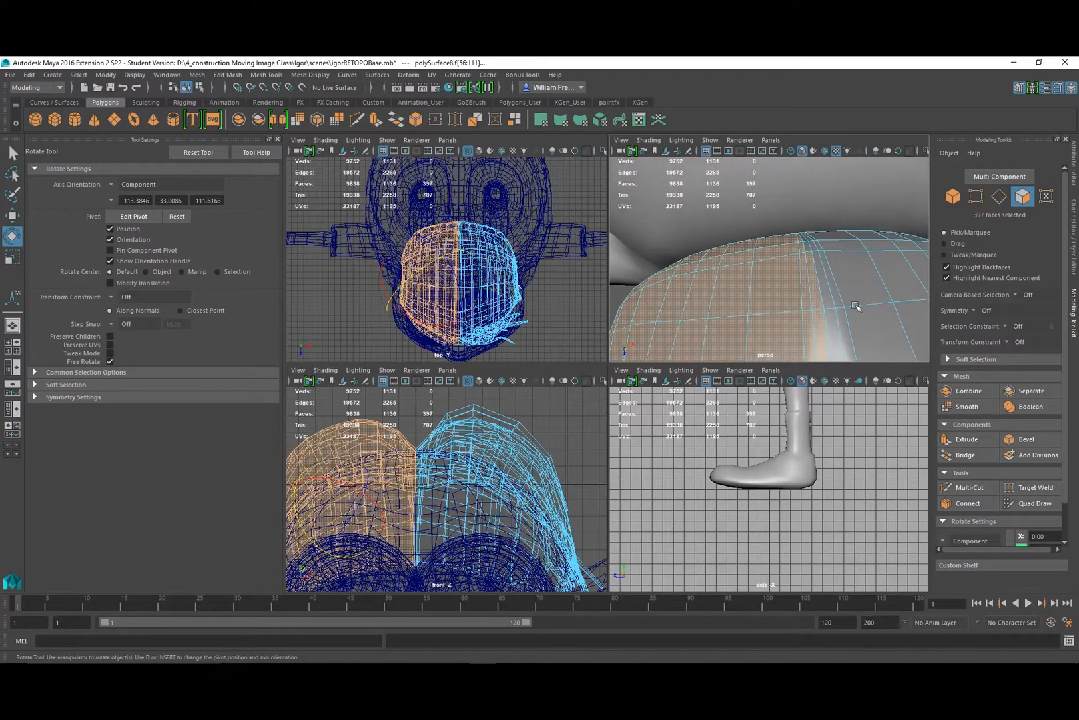
{"action": "left_click_drag", "start_coordinate": [840, 293], "coordinate": [832, 285], "text": "alt"}
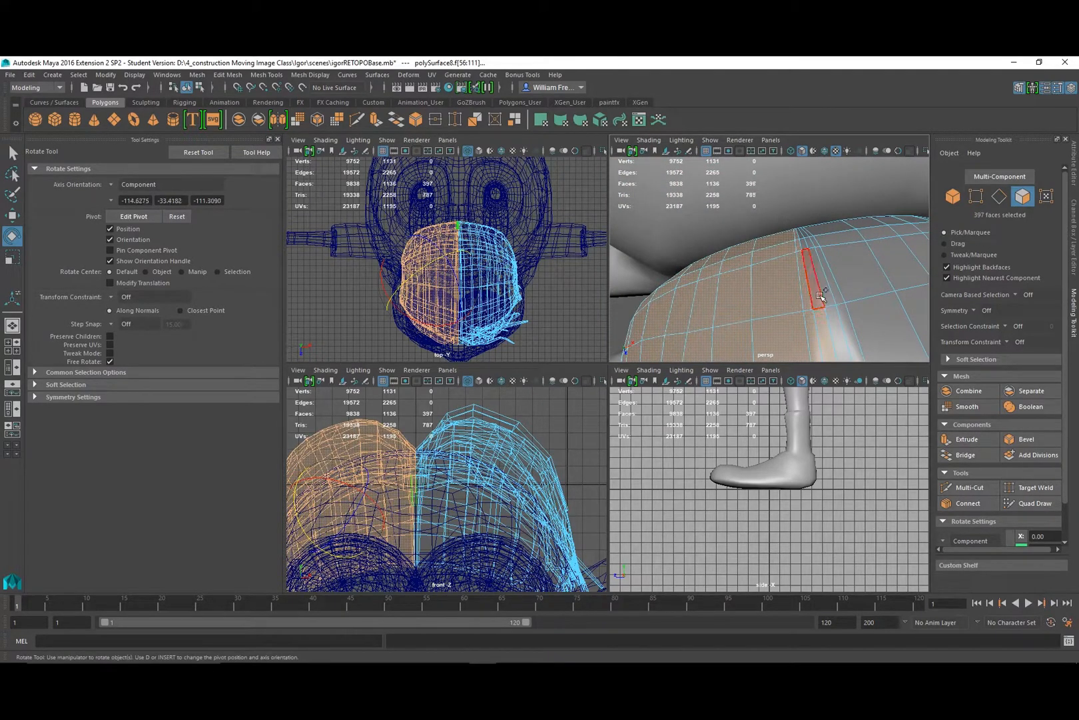
{"action": "scroll", "coordinate": [834, 331], "scroll_direction": "up", "scroll_amount": 6}
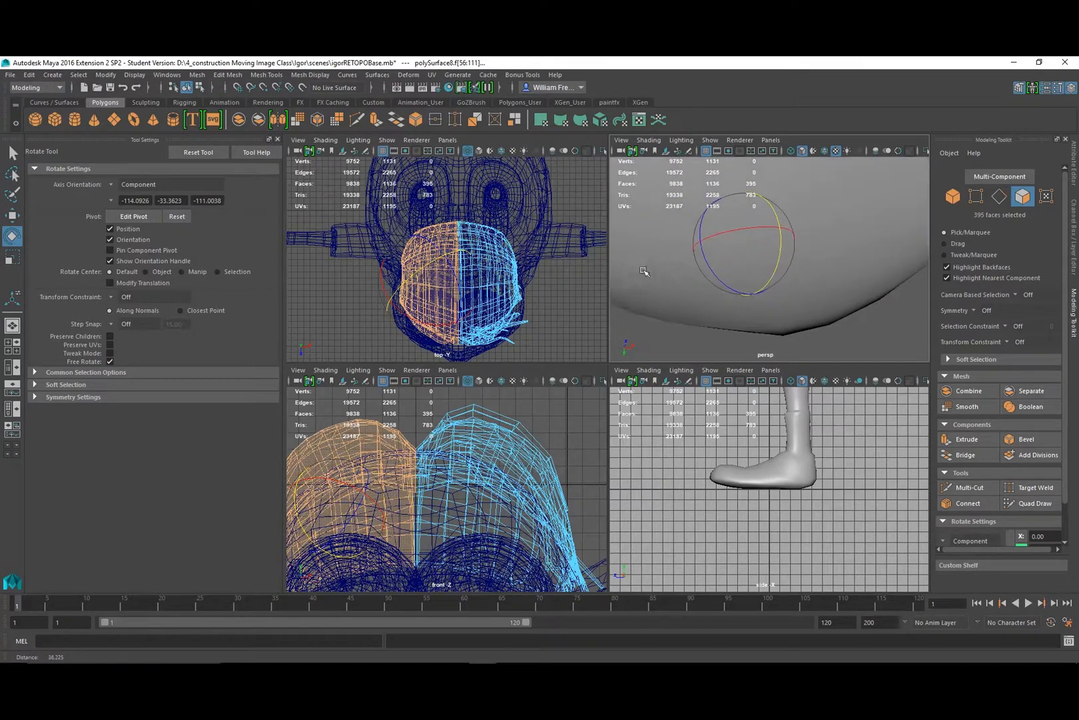
{"action": "left_click_drag", "start_coordinate": [644, 271], "coordinate": [761, 213], "text": "alt"}
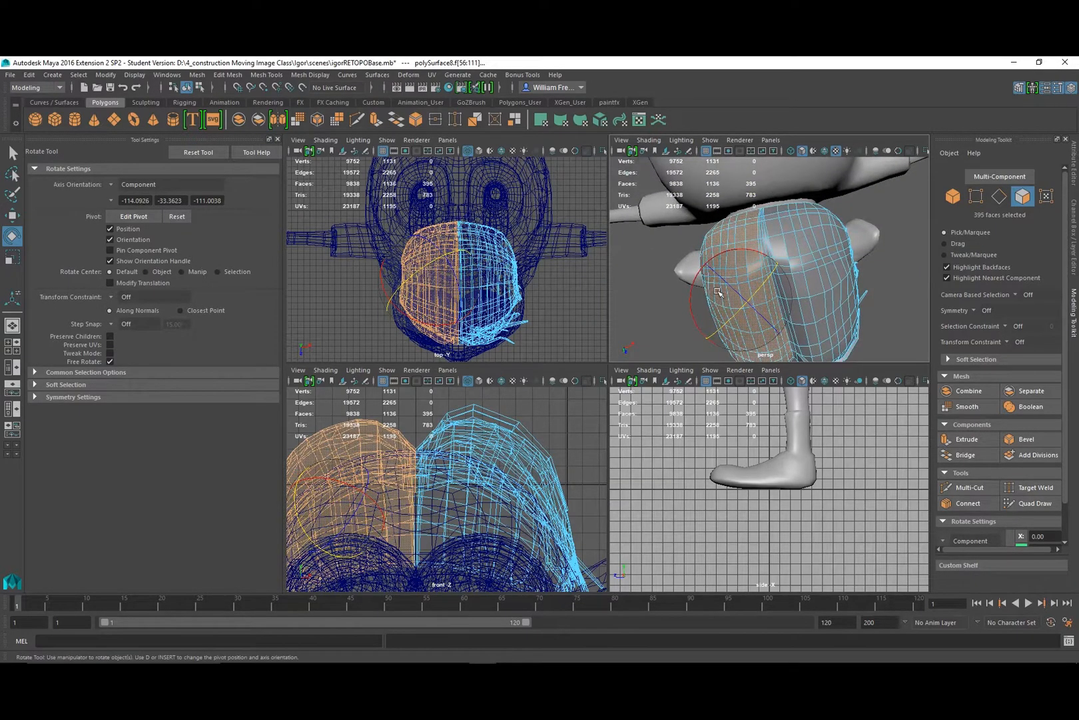
{"action": "right_click_drag", "start_coordinate": [746, 306], "coordinate": [744, 227], "text": "alt"}
{"action": "left_click_drag", "start_coordinate": [853, 304], "coordinate": [811, 348], "text": "alt"}
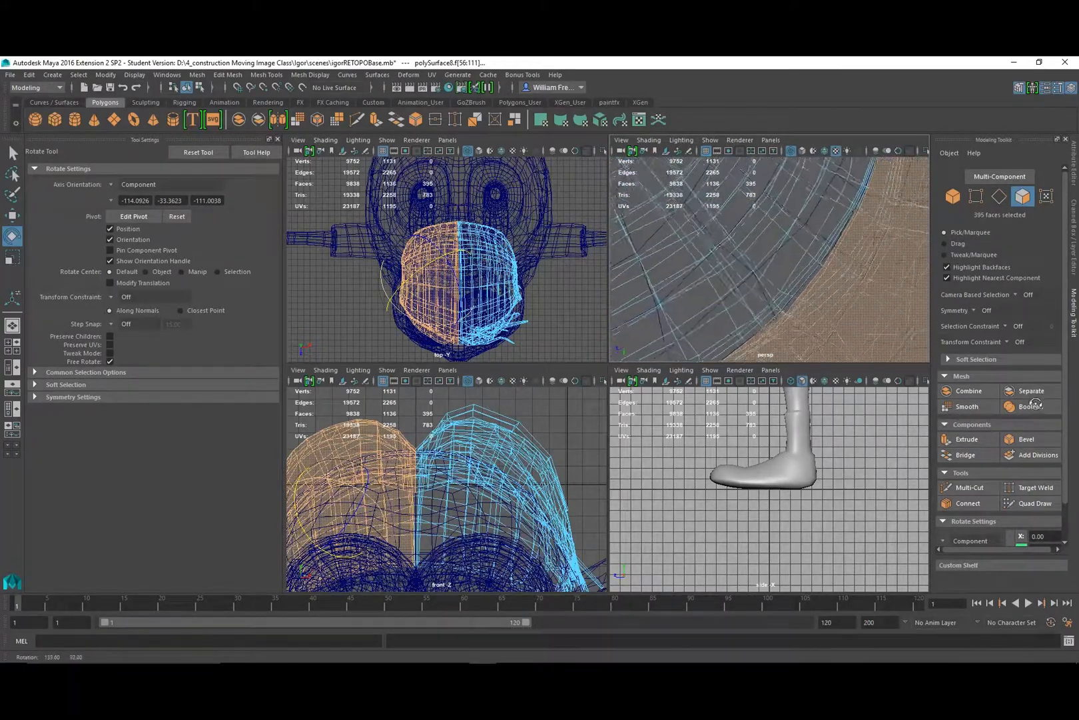
{"action": "left_click_drag", "start_coordinate": [853, 267], "coordinate": [887, 255], "text": "alt"}
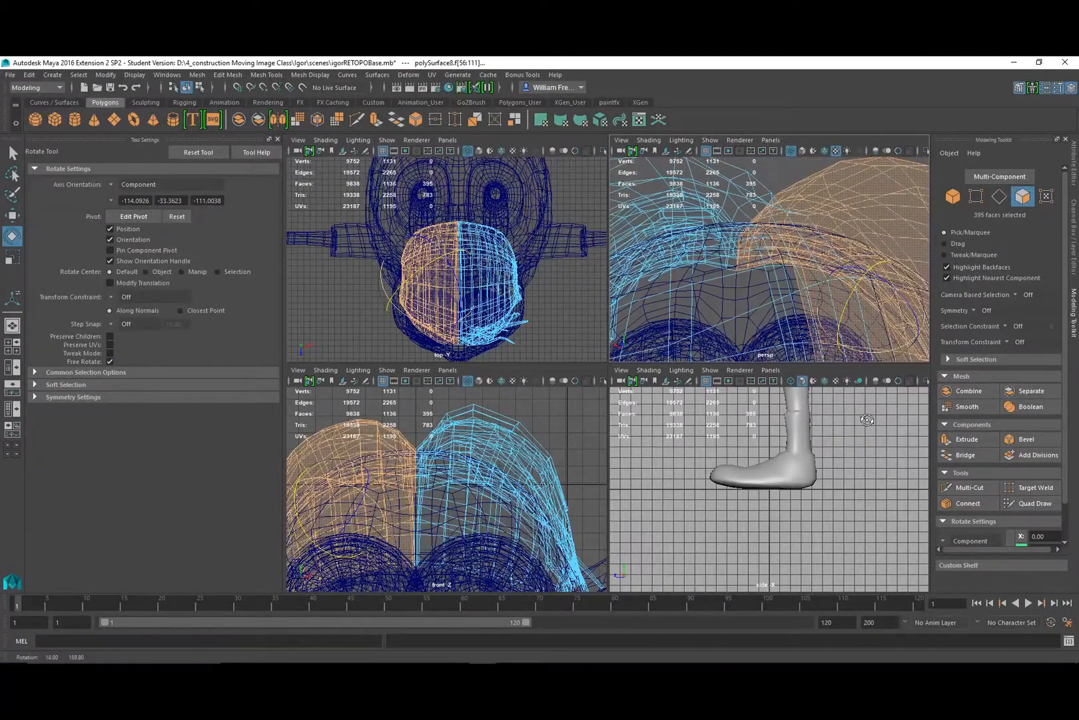
{"action": "left_click_drag", "start_coordinate": [868, 420], "coordinate": [776, 402], "text": "alt"}
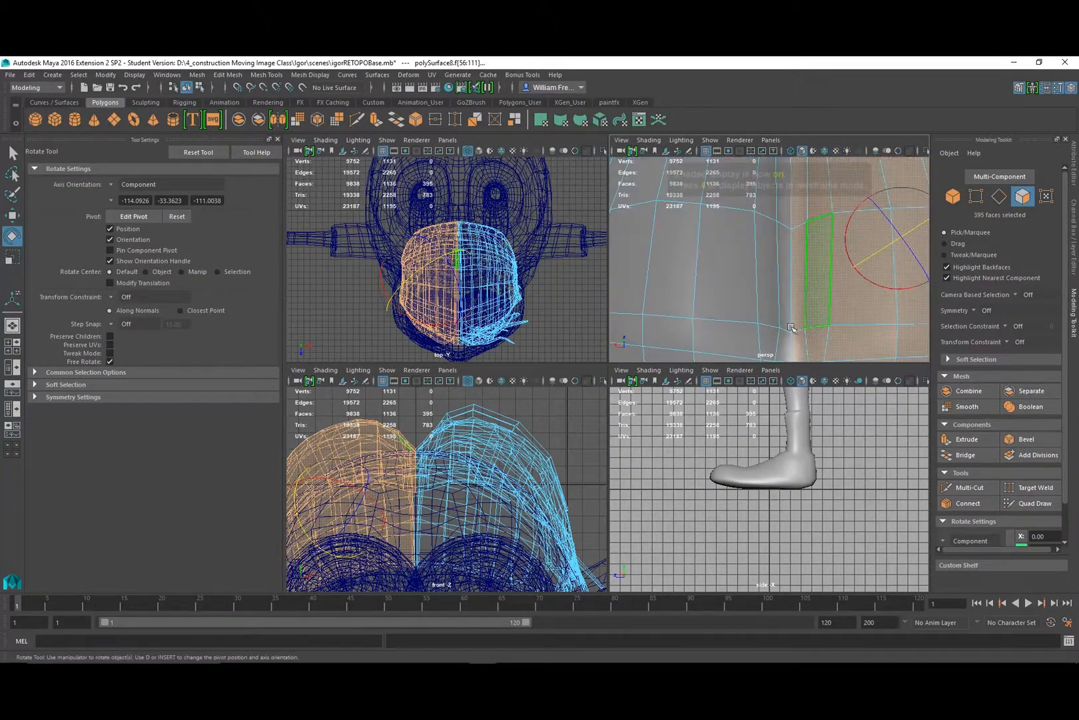
Correct the face selection along the back of the centre seam, adding the narrow faces that belong to the strandless half.
{"action": "left_click_drag", "start_coordinate": [786, 331], "coordinate": [943, 299], "text": "alt"}
{"action": "right_click_drag", "start_coordinate": [735, 293], "coordinate": [767, 282], "text": "alt"}
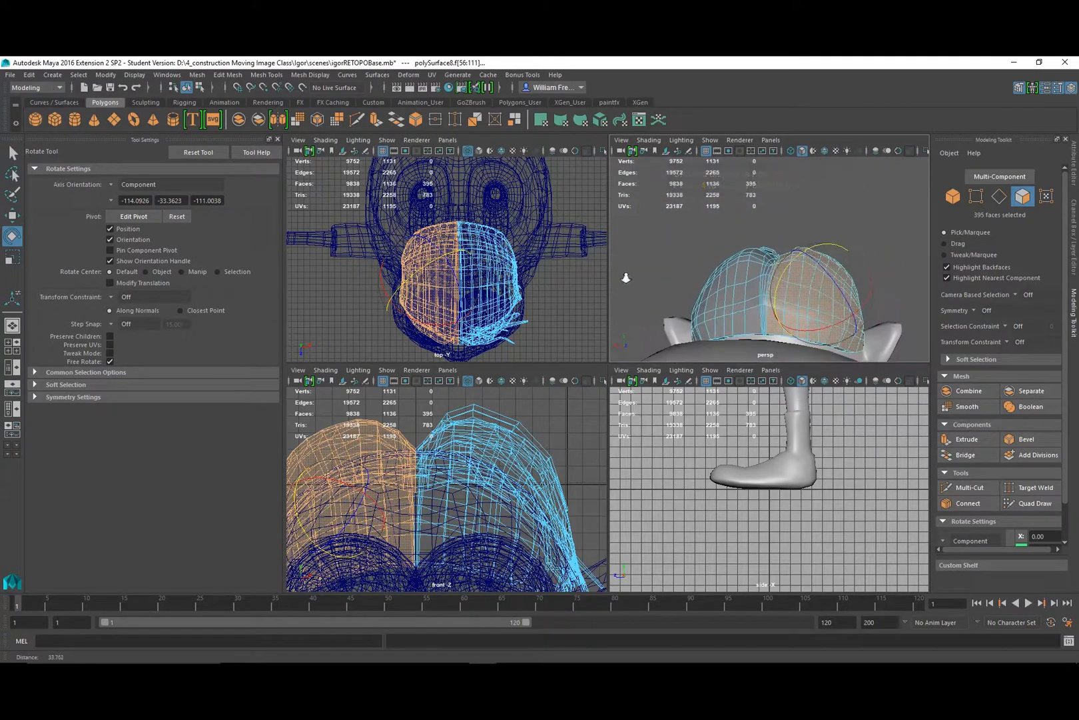
{"action": "left_click_drag", "start_coordinate": [625, 277], "coordinate": [755, 318], "text": "alt"}
{"action": "right_click_drag", "start_coordinate": [760, 309], "coordinate": [787, 321], "text": "alt"}
{"action": "middle_click_drag", "start_coordinate": [781, 323], "coordinate": [729, 248], "text": "alt"}
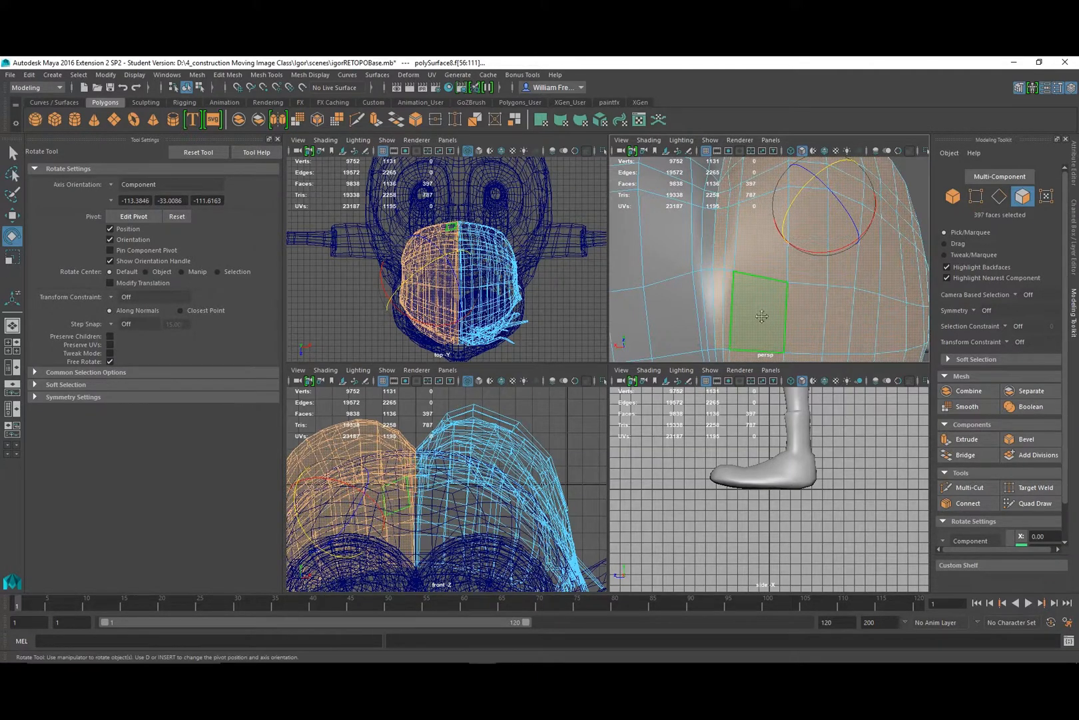
{"action": "middle_click_drag", "start_coordinate": [762, 317], "coordinate": [769, 195], "text": "alt"}
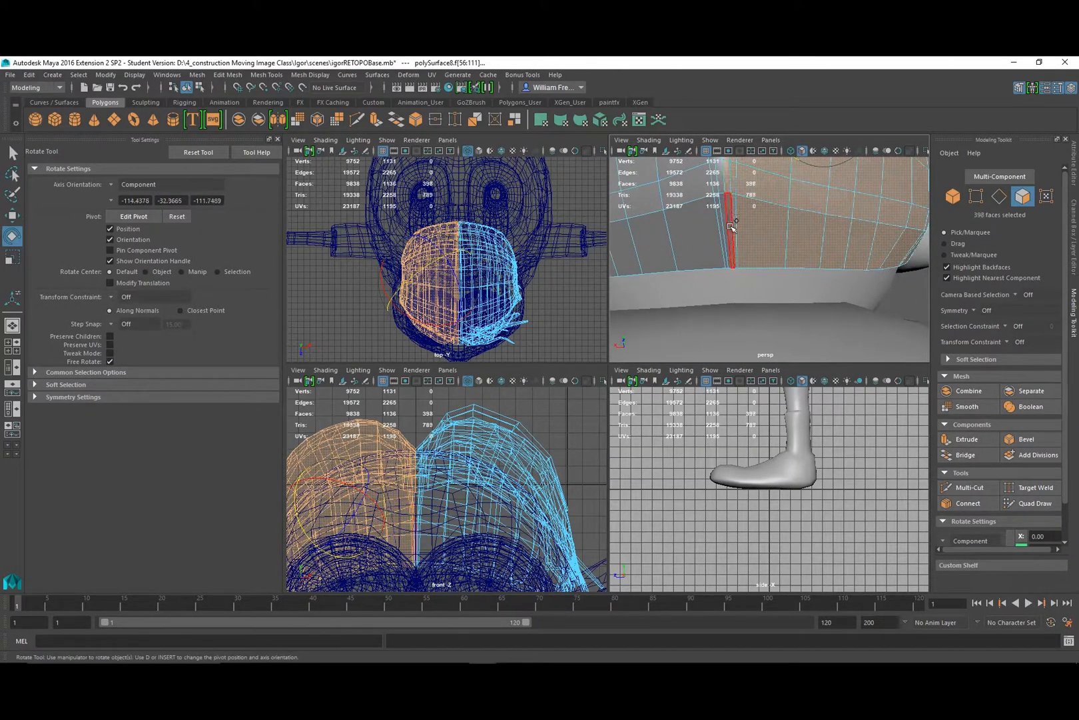
{"action": "left_click_drag", "start_coordinate": [754, 248], "coordinate": [757, 308], "text": "alt"}
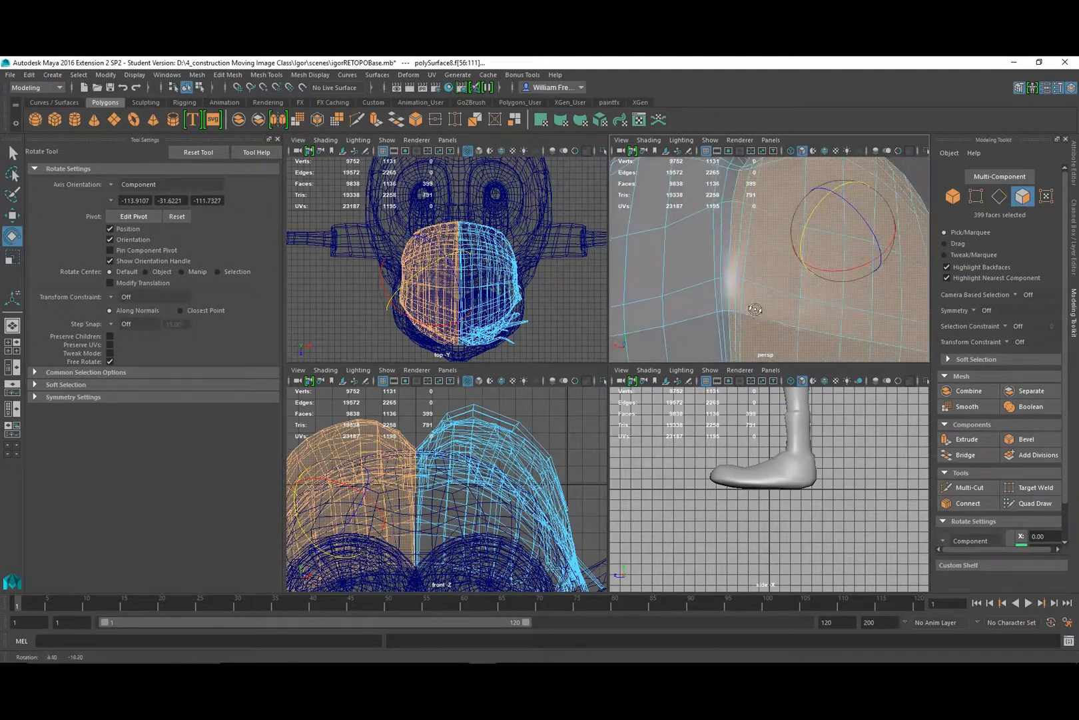
Add the narrow seam faces at the hair's lower rear edge to the strandless half's selection.
{"action": "middle_click_drag", "start_coordinate": [758, 305], "coordinate": [762, 225], "text": "alt"}
{"action": "right_click_drag", "start_coordinate": [714, 268], "coordinate": [768, 328], "text": "alt"}
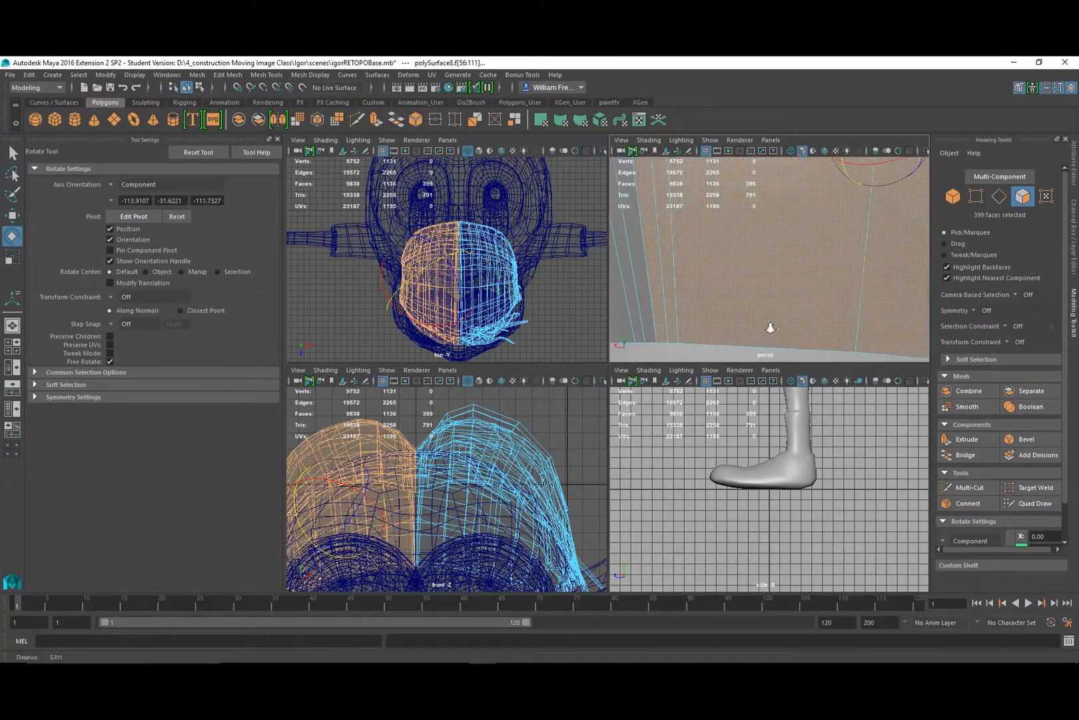
{"action": "left_click_drag", "start_coordinate": [768, 328], "coordinate": [766, 270], "text": "alt"}
{"action": "middle_click_drag", "start_coordinate": [766, 270], "coordinate": [799, 241], "text": "alt"}
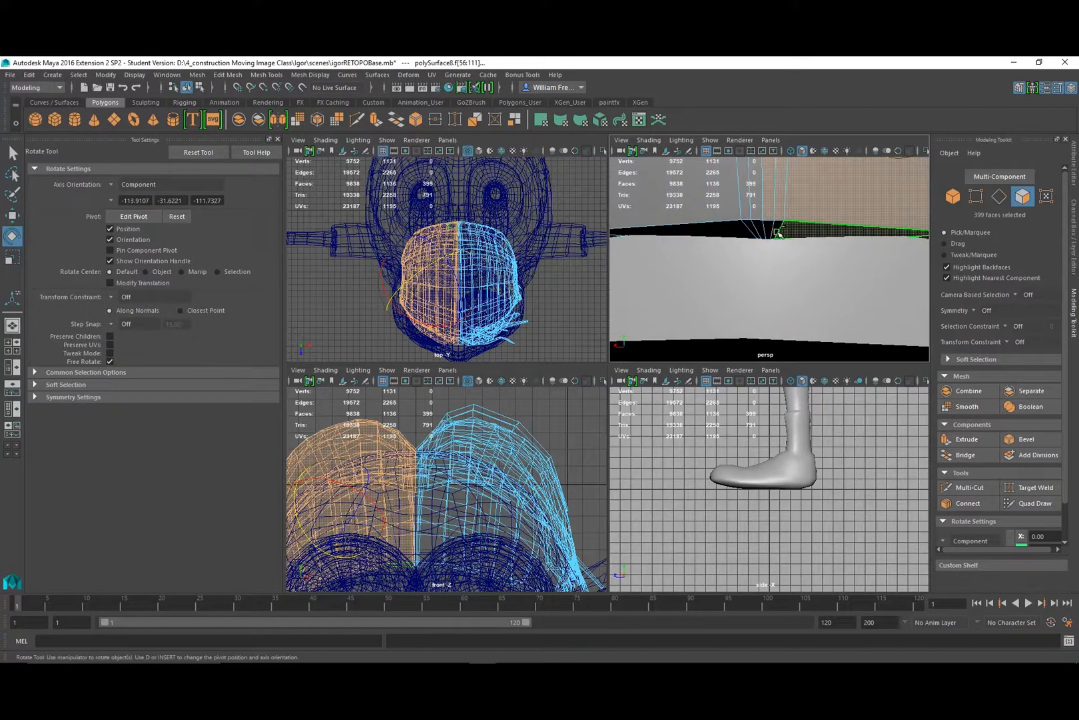
{"action": "left_click_drag", "start_coordinate": [769, 258], "coordinate": [532, 246], "text": "alt"}
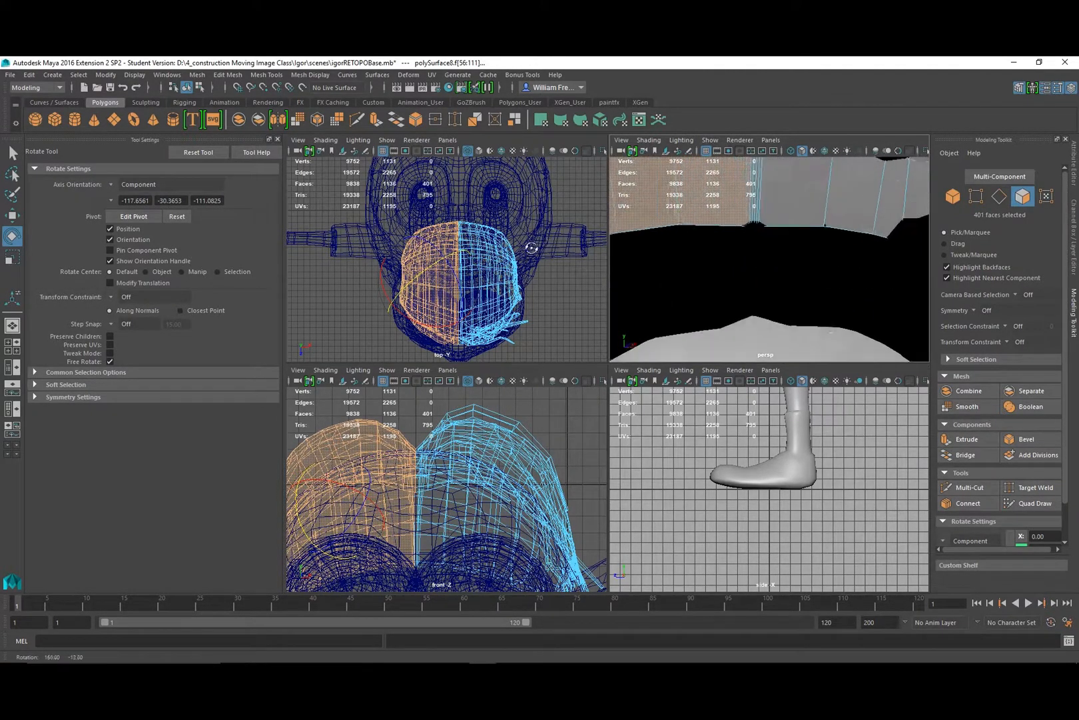
Add the thin faces beside the centre line on the hair's inner side to the selection.
{"action": "middle_click_drag", "start_coordinate": [771, 231], "coordinate": [765, 316], "text": "alt"}
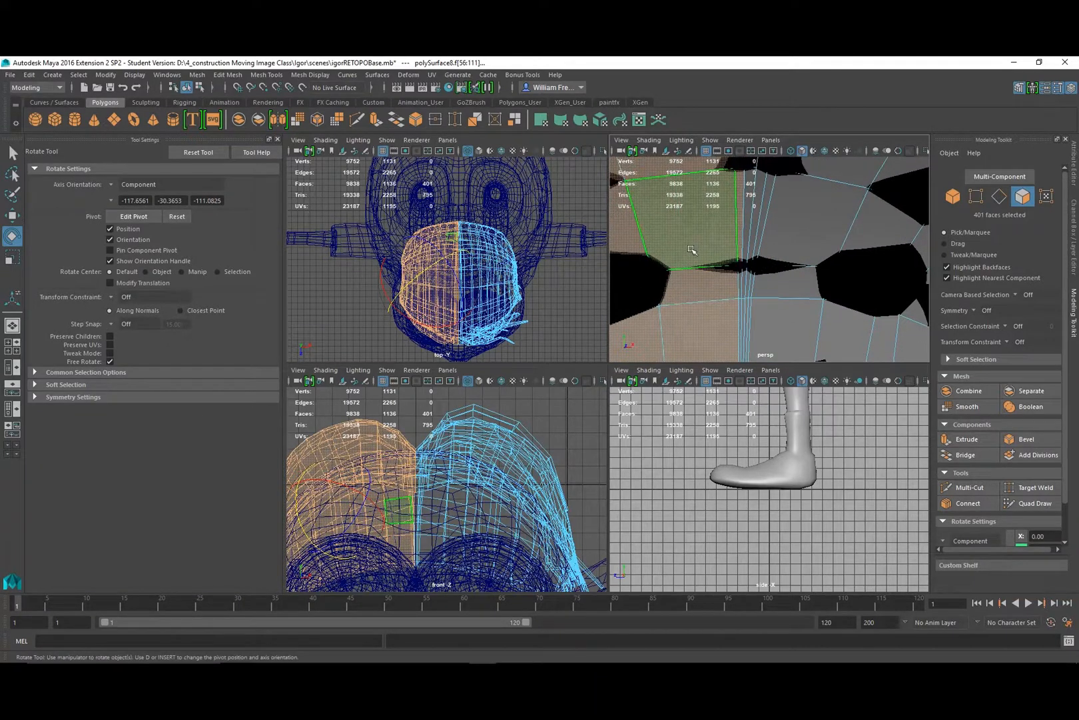
{"action": "right_click_drag", "start_coordinate": [715, 302], "coordinate": [794, 384], "text": "alt"}
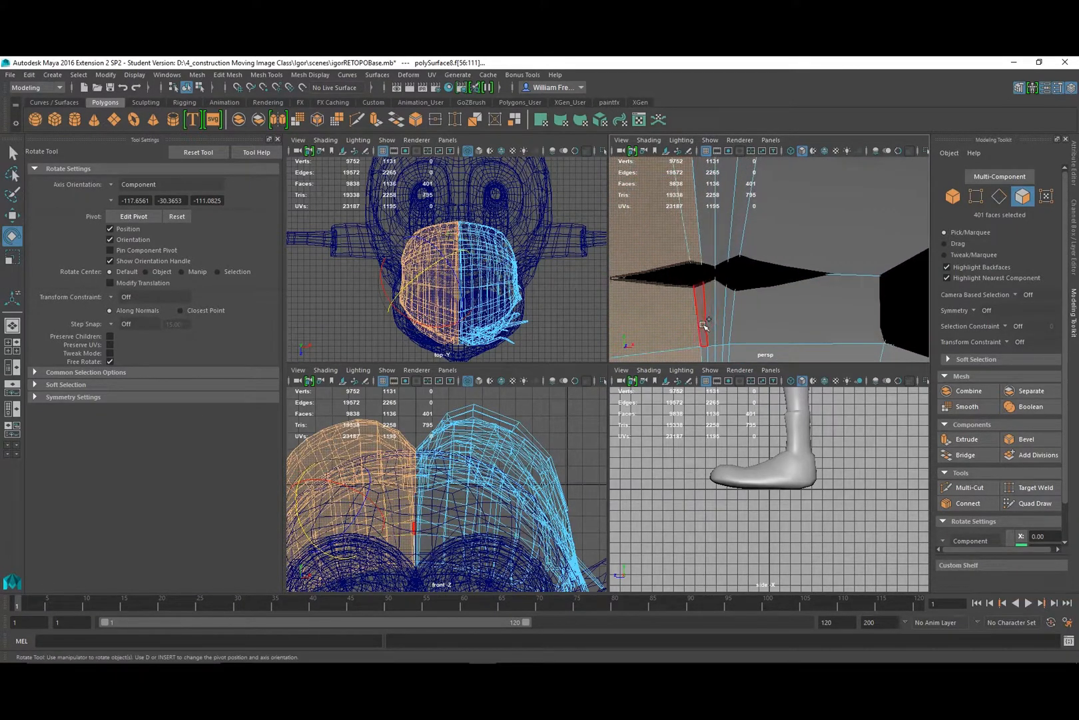
{"action": "left_click", "coordinate": [704, 325], "text": "shift"}
{"action": "middle_click_drag", "start_coordinate": [705, 326], "coordinate": [768, 261], "text": "alt"}
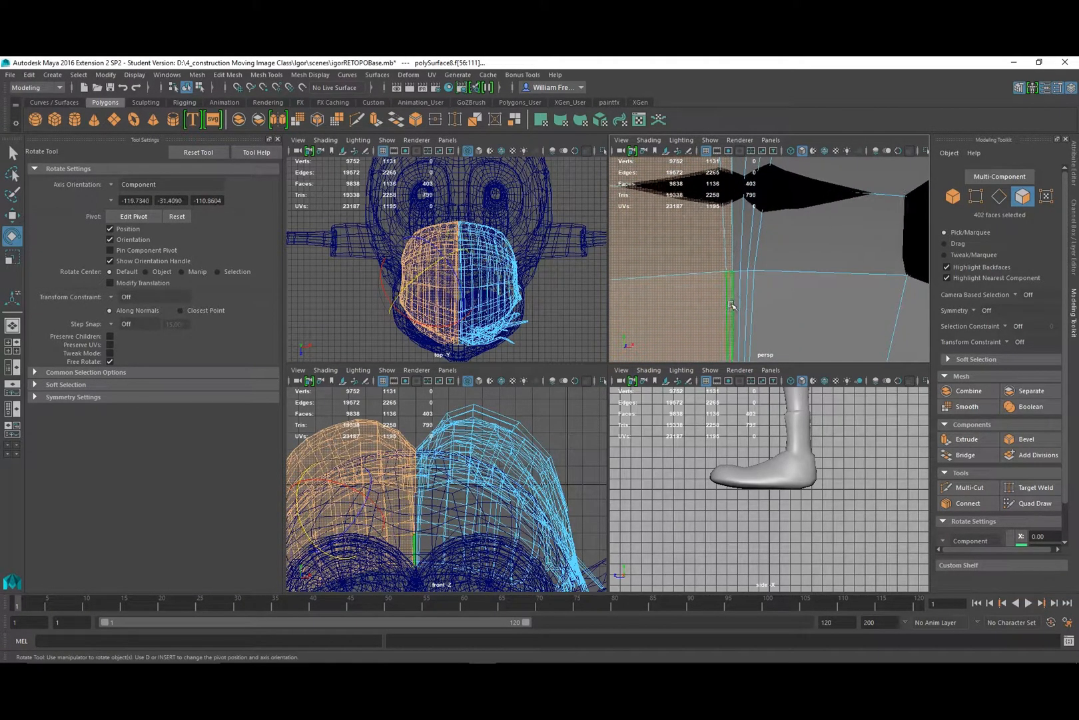
{"action": "right_click_drag", "start_coordinate": [731, 304], "coordinate": [620, 297], "text": "alt"}
{"action": "left_click_drag", "start_coordinate": [725, 294], "coordinate": [757, 267], "text": "alt"}
{"action": "middle_click_drag", "start_coordinate": [758, 267], "coordinate": [769, 308], "text": "alt"}
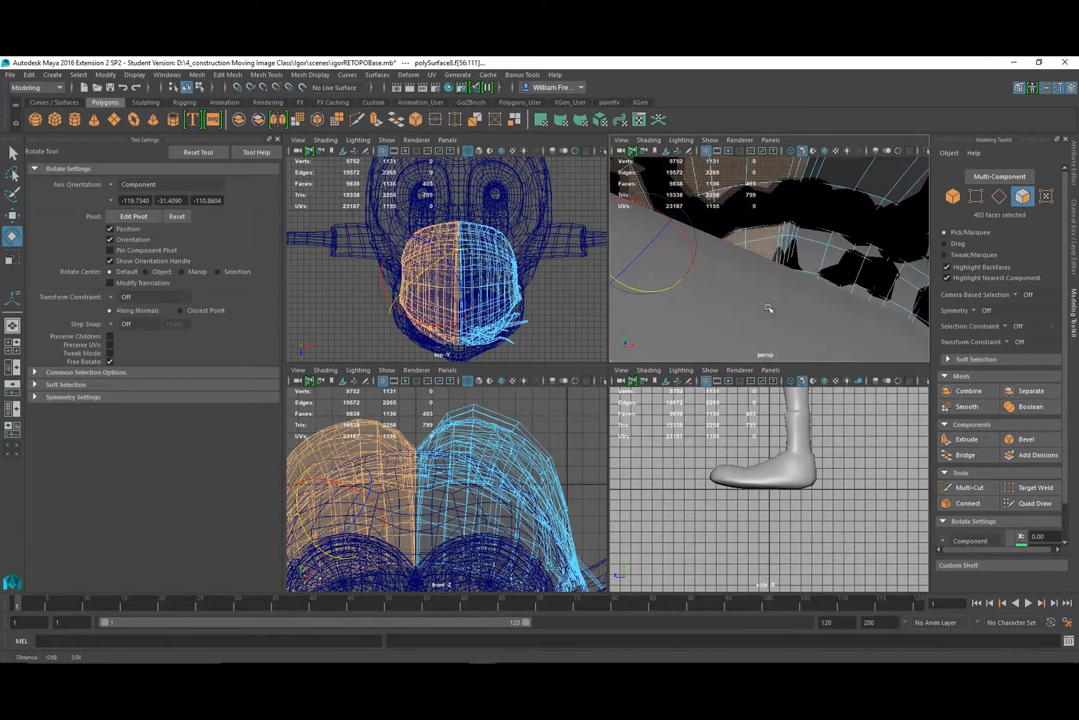
{"action": "left_click_drag", "start_coordinate": [768, 308], "coordinate": [819, 359], "text": "alt"}
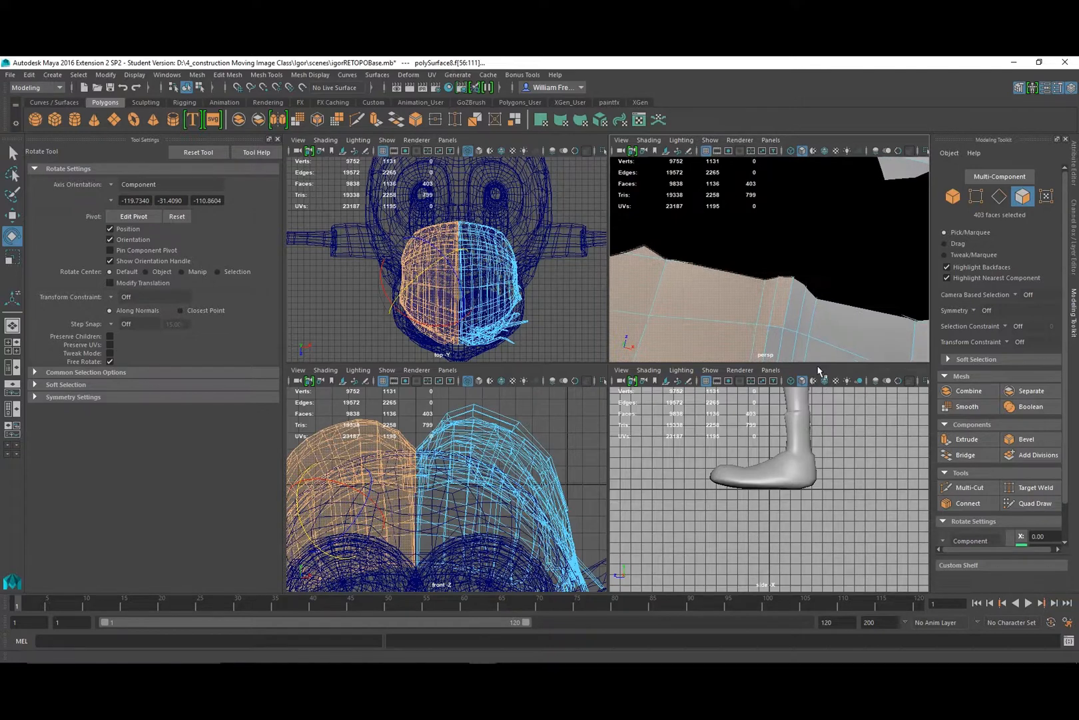
Include the remaining unselected strandless-half faces beside the centre seam along the hair's open edge.
{"action": "left_click_drag", "start_coordinate": [803, 267], "coordinate": [777, 293], "text": "alt"}
{"action": "left_click", "coordinate": [770, 263], "text": "shift"}
{"action": "middle_click_drag", "start_coordinate": [798, 280], "coordinate": [798, 164], "text": "alt"}
{"action": "left_click", "coordinate": [745, 270], "text": "shift"}
{"action": "left_click_drag", "start_coordinate": [747, 268], "coordinate": [860, 306], "text": "alt"}
{"action": "left_click", "coordinate": [773, 245], "text": "shift"}
{"action": "right_click_drag", "start_coordinate": [860, 306], "coordinate": [687, 207], "text": "alt"}
Delete the selected strandless half, return to object mode and frame the remaining hair half in the enlarged perspective view.
{"action": "left_click_drag", "start_coordinate": [686, 207], "coordinate": [762, 279], "text": "alt"}
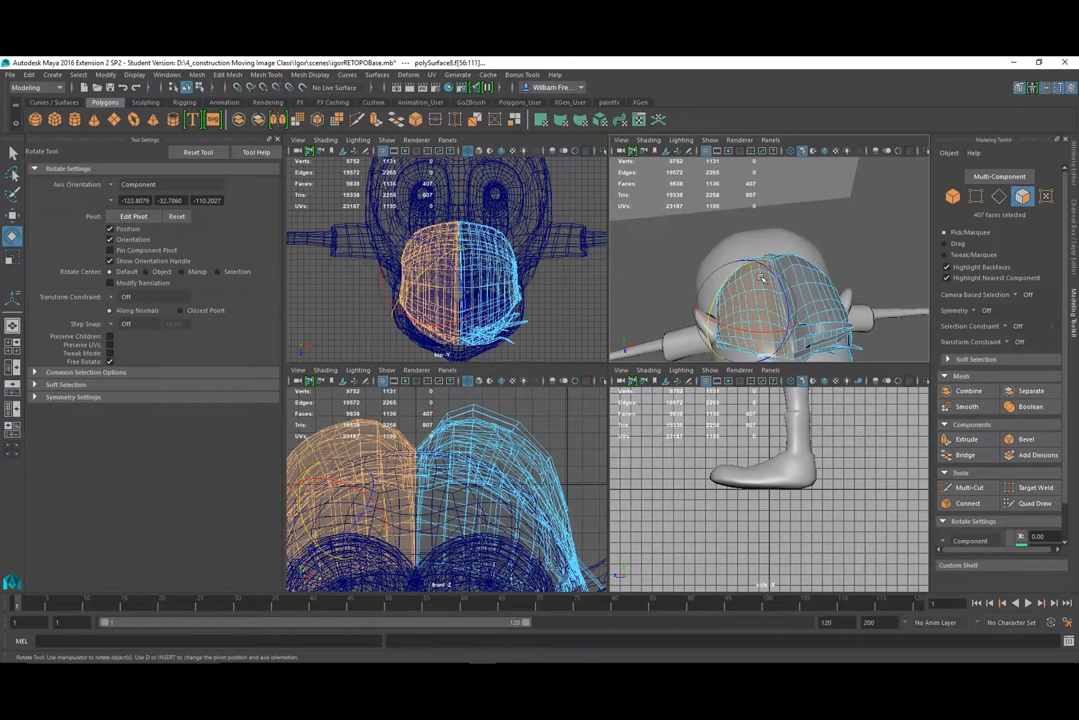
{"action": "key", "text": "Delete"}
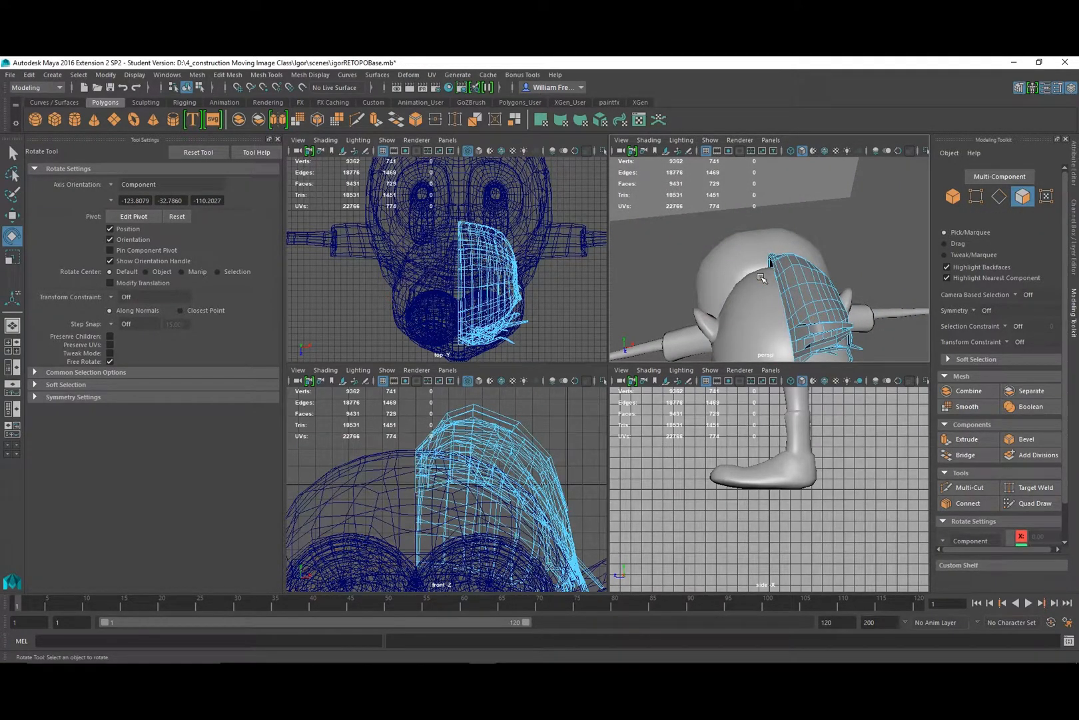
{"action": "right_click_drag", "start_coordinate": [800, 295], "coordinate": [826, 270]}
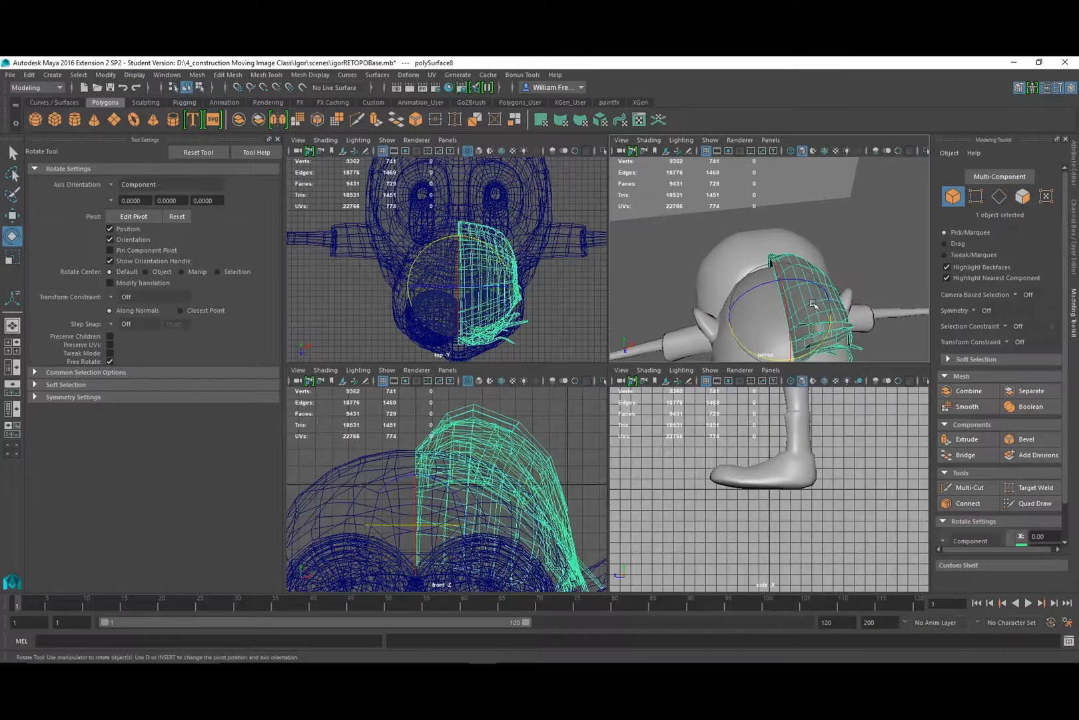
{"action": "key", "text": "w"}
{"action": "key", "text": "space"}
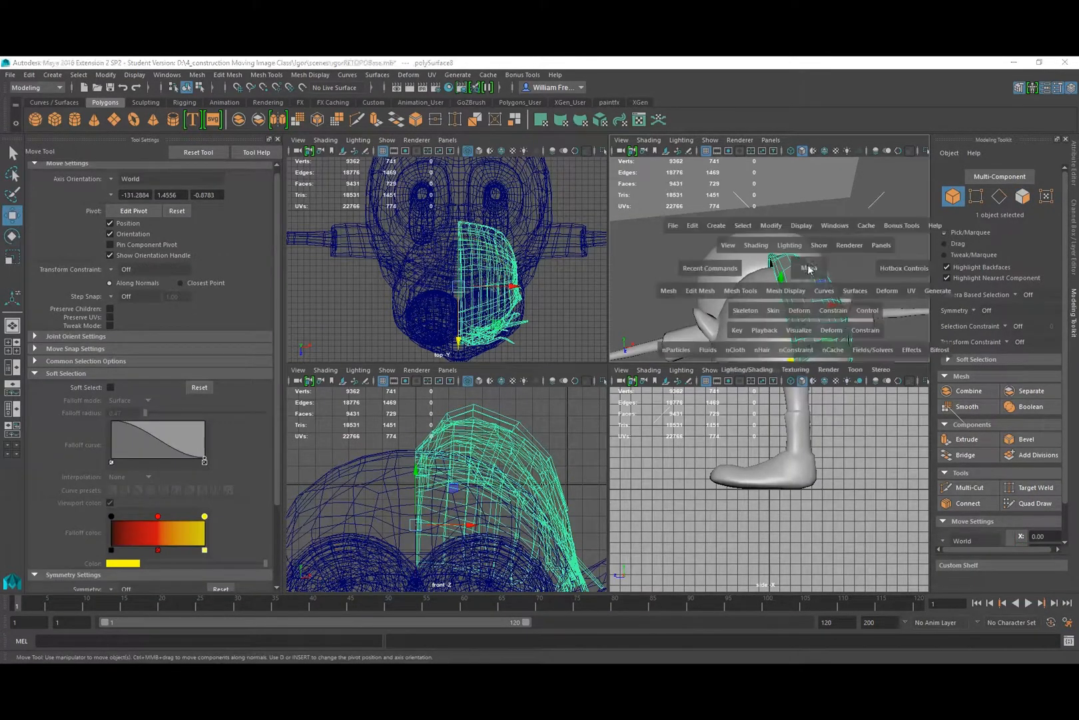
{"action": "key", "text": "f"}
Examine the remaining hair half's cut edge and inner surface from the back, underside and front.
{"action": "left_click_drag", "start_coordinate": [760, 370], "coordinate": [798, 377], "text": "alt"}
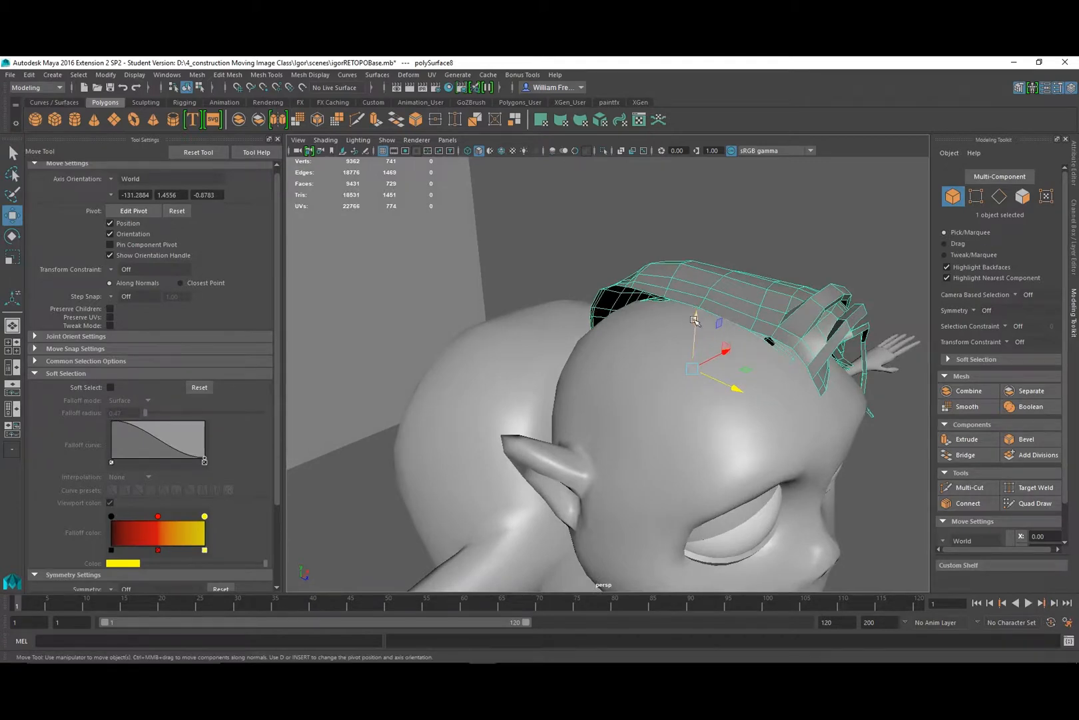
{"action": "left_click_drag", "start_coordinate": [695, 321], "coordinate": [643, 375], "text": "alt"}
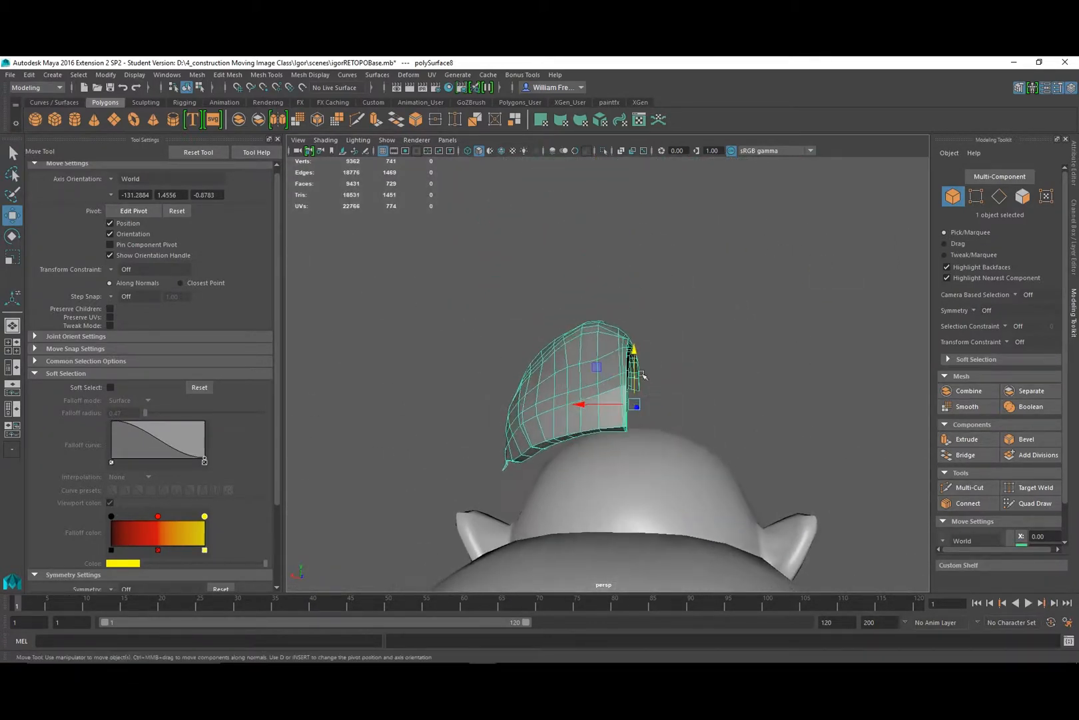
{"action": "right_click_drag", "start_coordinate": [643, 375], "coordinate": [719, 446], "text": "alt"}
{"action": "left_click_drag", "start_coordinate": [718, 446], "coordinate": [749, 385], "text": "alt"}
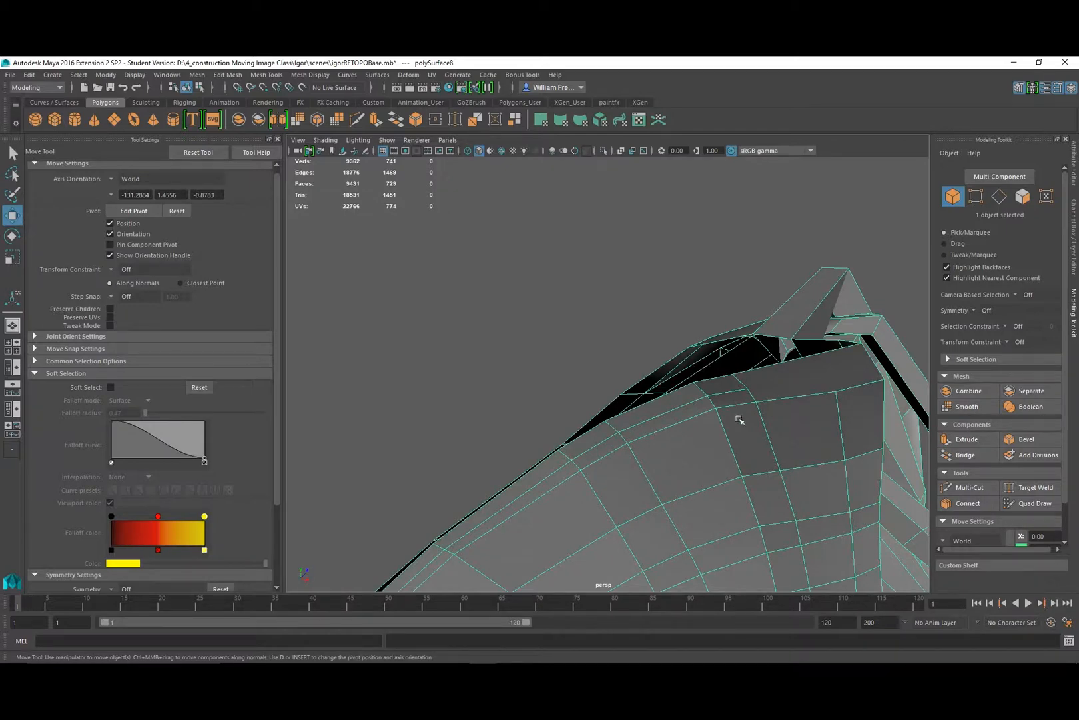
{"action": "left_click_drag", "start_coordinate": [739, 419], "coordinate": [649, 467], "text": "alt"}
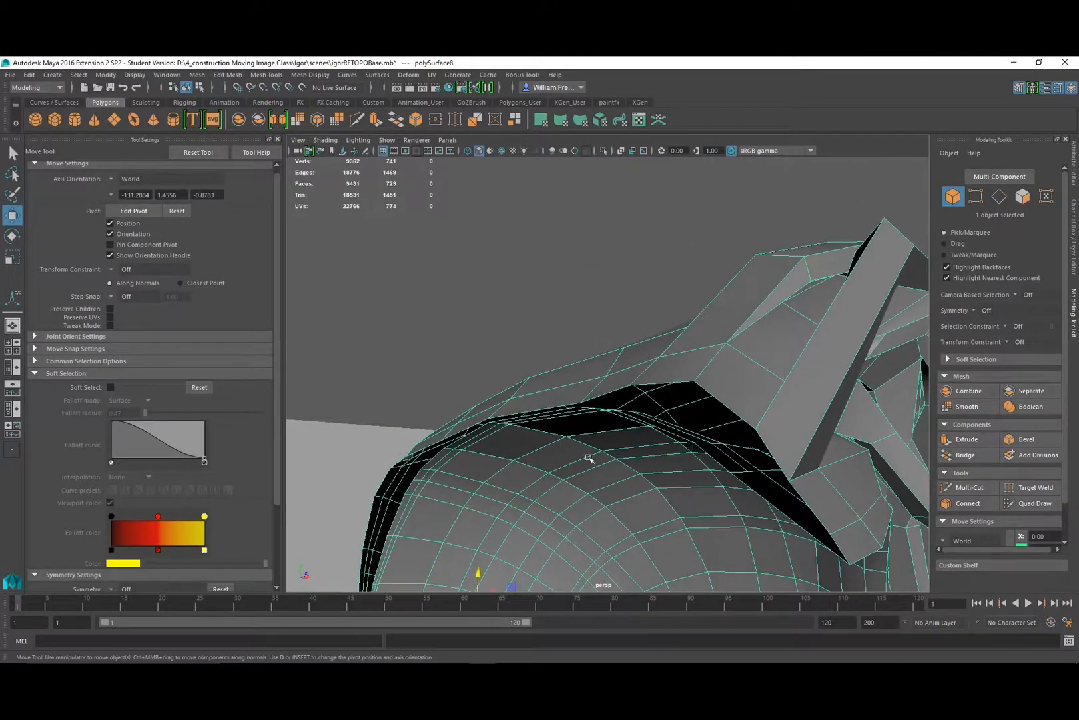
{"action": "left_click_drag", "start_coordinate": [662, 522], "coordinate": [833, 330], "text": "alt"}
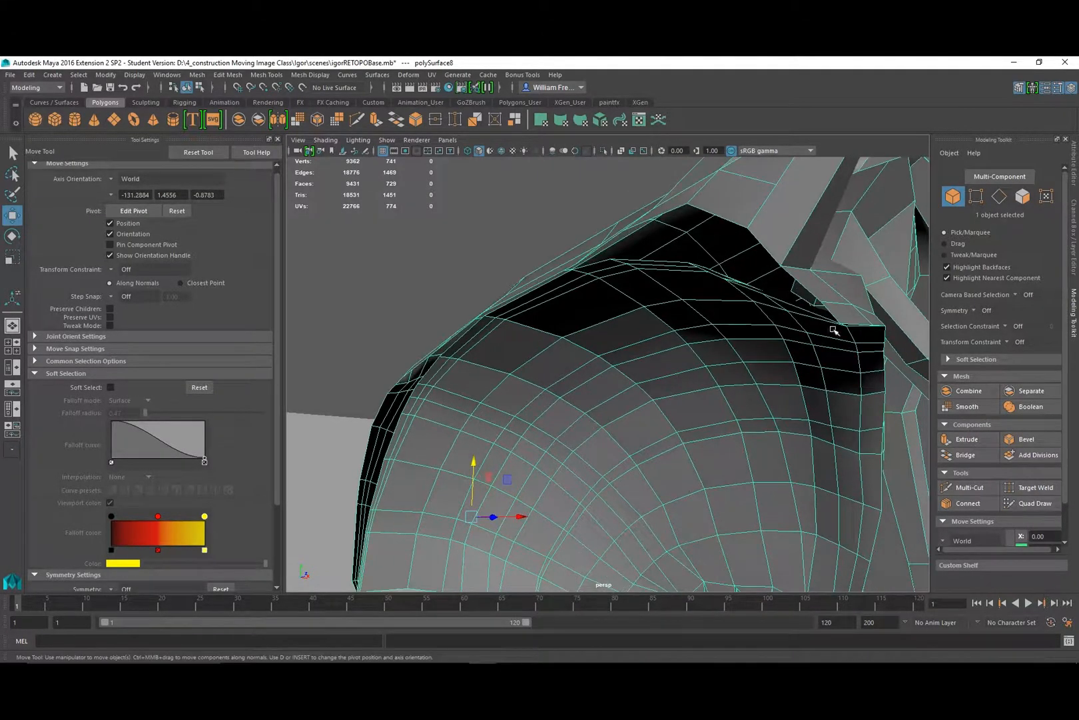
{"action": "left_click_drag", "start_coordinate": [845, 401], "coordinate": [791, 408], "text": "alt"}
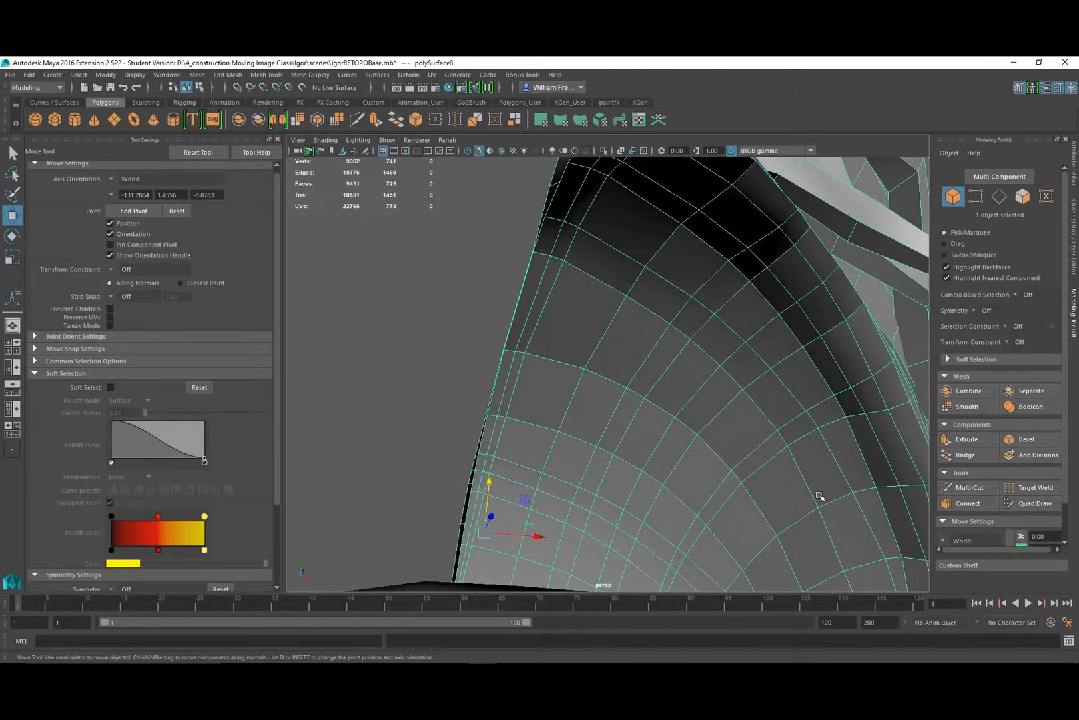
{"action": "left_click_drag", "start_coordinate": [820, 496], "coordinate": [747, 461], "text": "alt"}
{"action": "right_click_drag", "start_coordinate": [747, 460], "coordinate": [629, 380], "text": "alt"}
{"action": "left_click_drag", "start_coordinate": [629, 380], "coordinate": [617, 441], "text": "alt"}
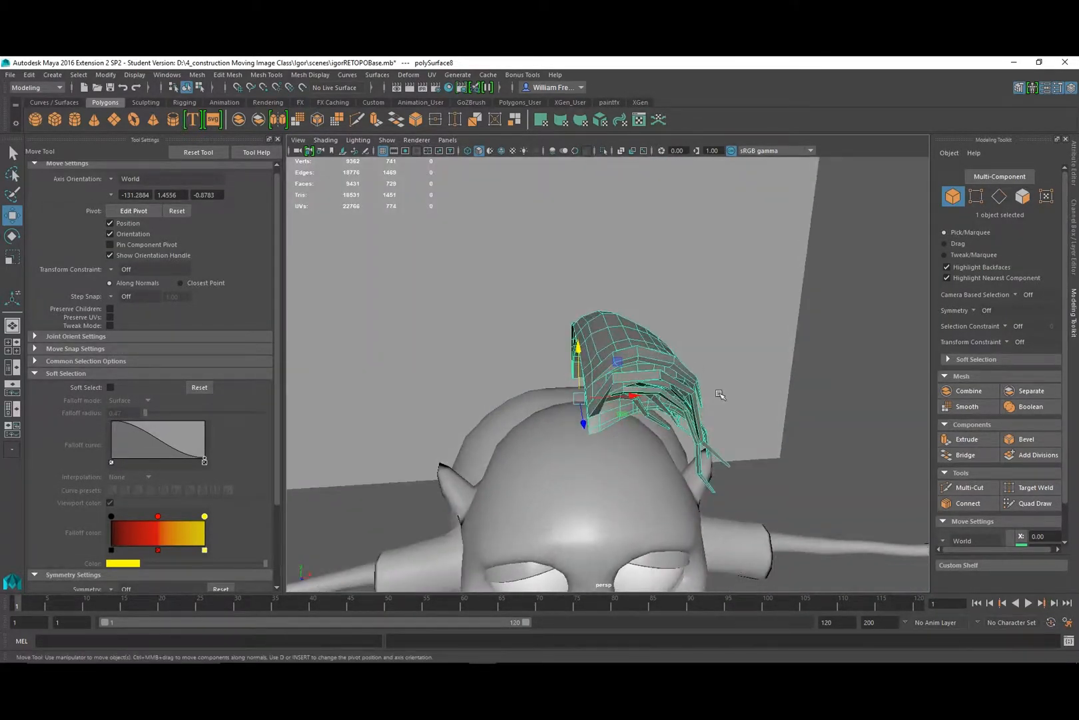
Open the Mirror options for the hair half and set the mirror axis position to Object.
{"action": "left_click", "coordinate": [227, 75]}
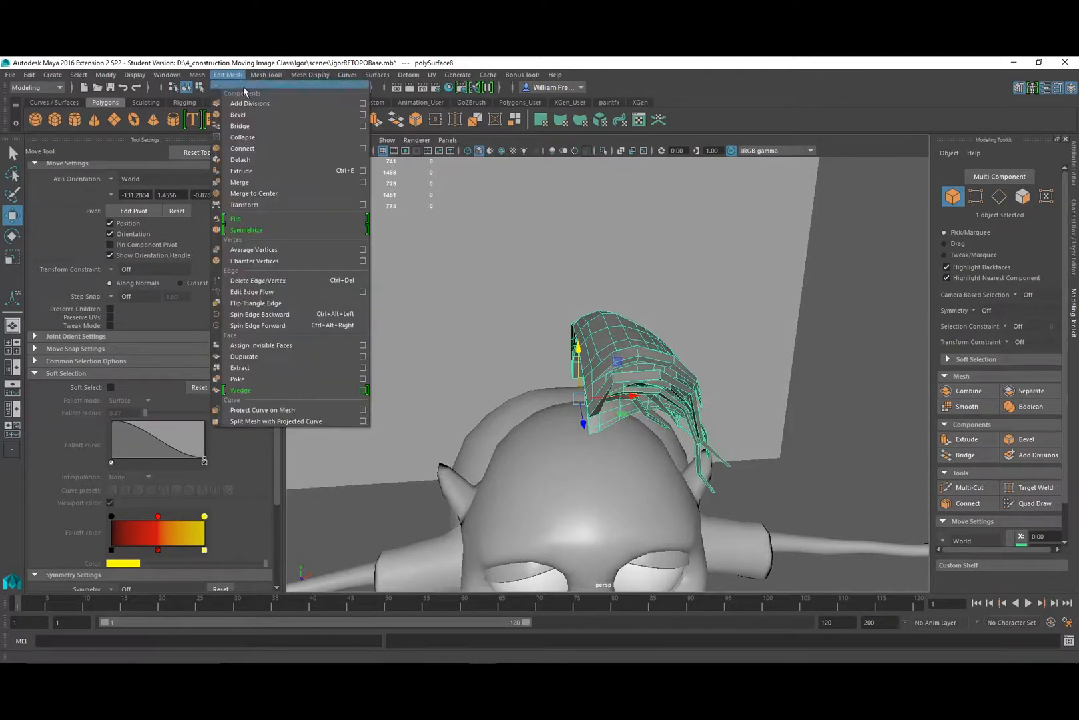
{"action": "left_click", "coordinate": [197, 75]}
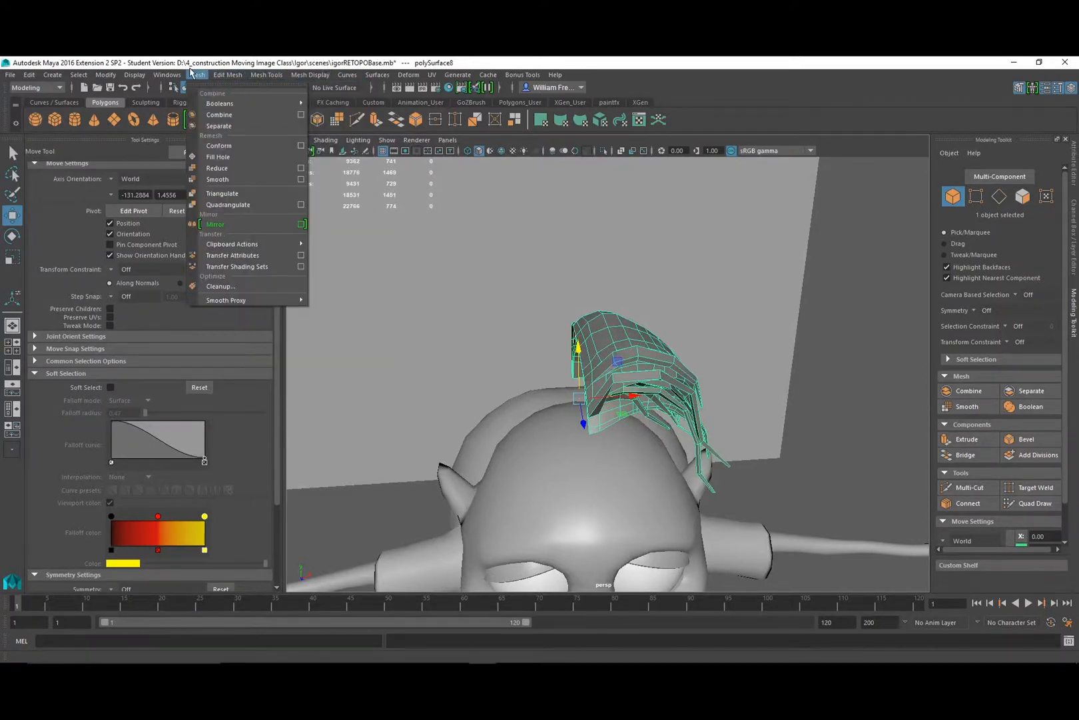
{"action": "left_click", "coordinate": [300, 226]}
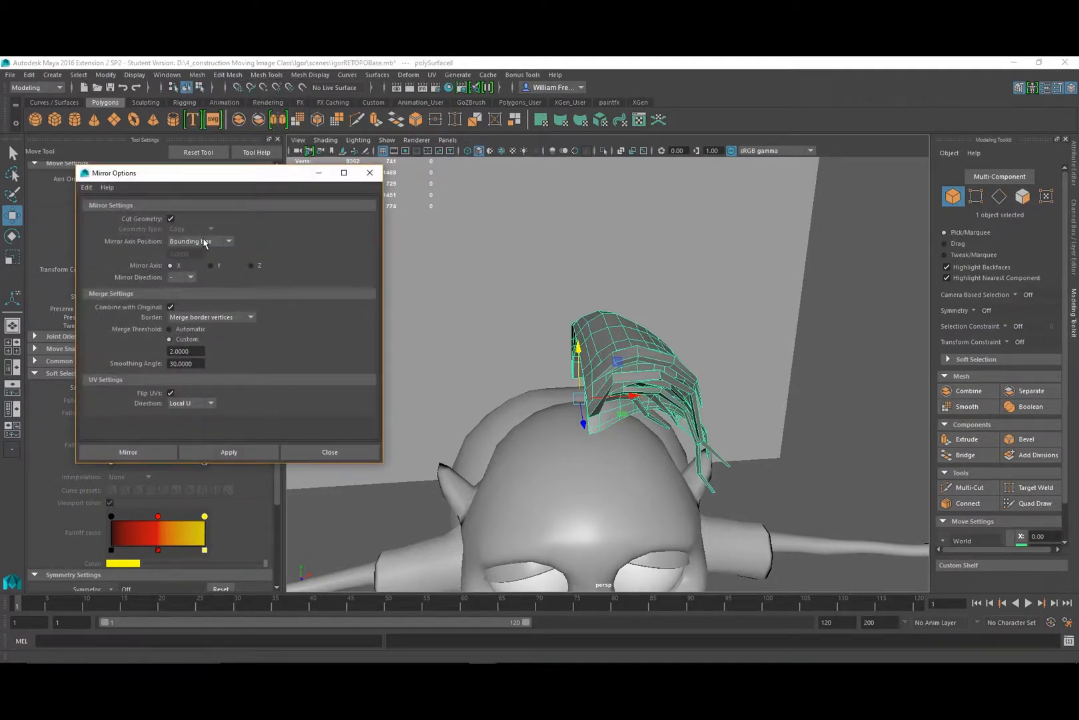
{"action": "left_click", "coordinate": [205, 242]}
{"action": "left_click", "coordinate": [203, 265]}
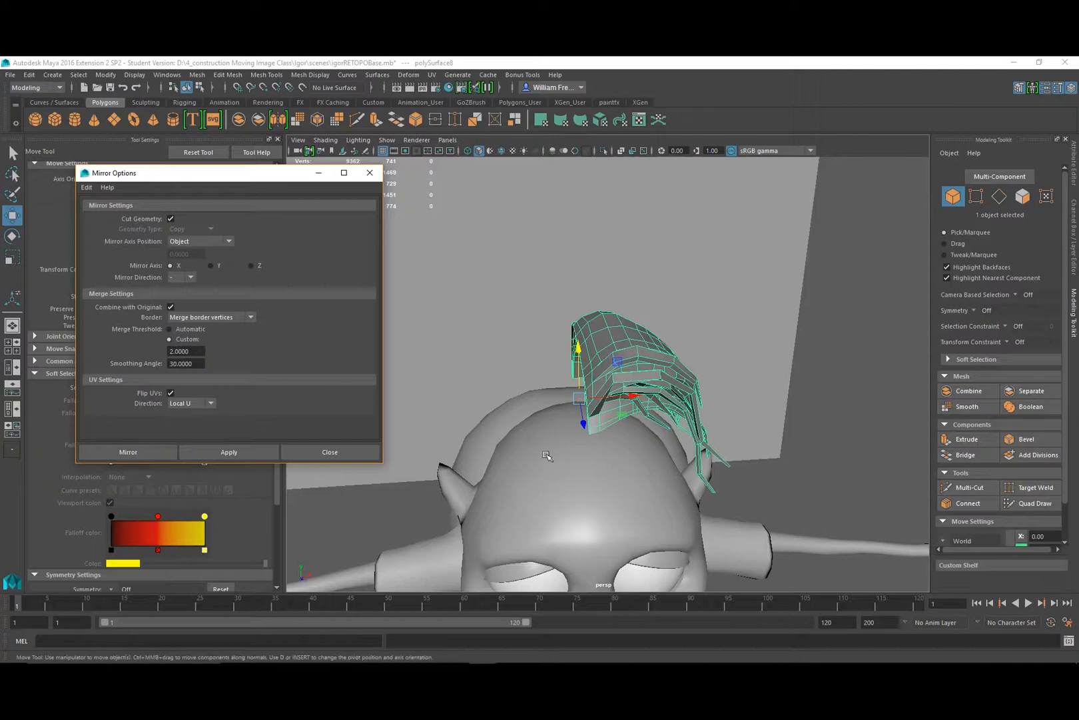
Set the custom merge threshold to 0.1 and mirror the hair half across X in the negative direction with merged border vertices.
{"action": "right_click_drag", "start_coordinate": [602, 451], "coordinate": [706, 545], "text": "alt"}
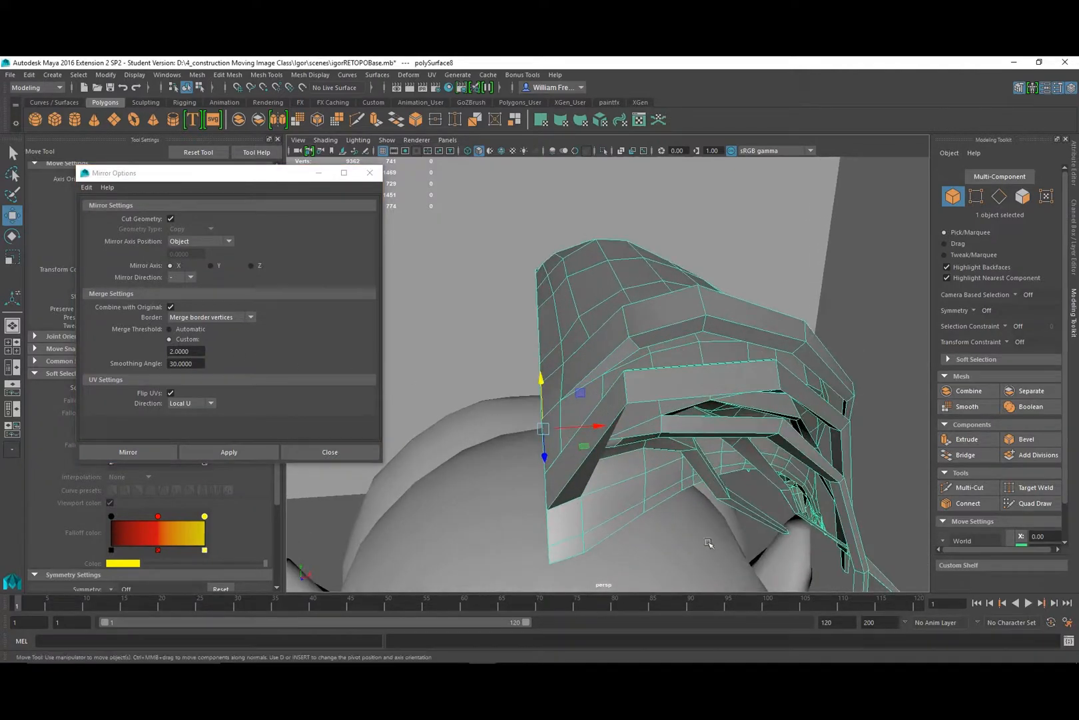
{"action": "double_click", "coordinate": [175, 350]}
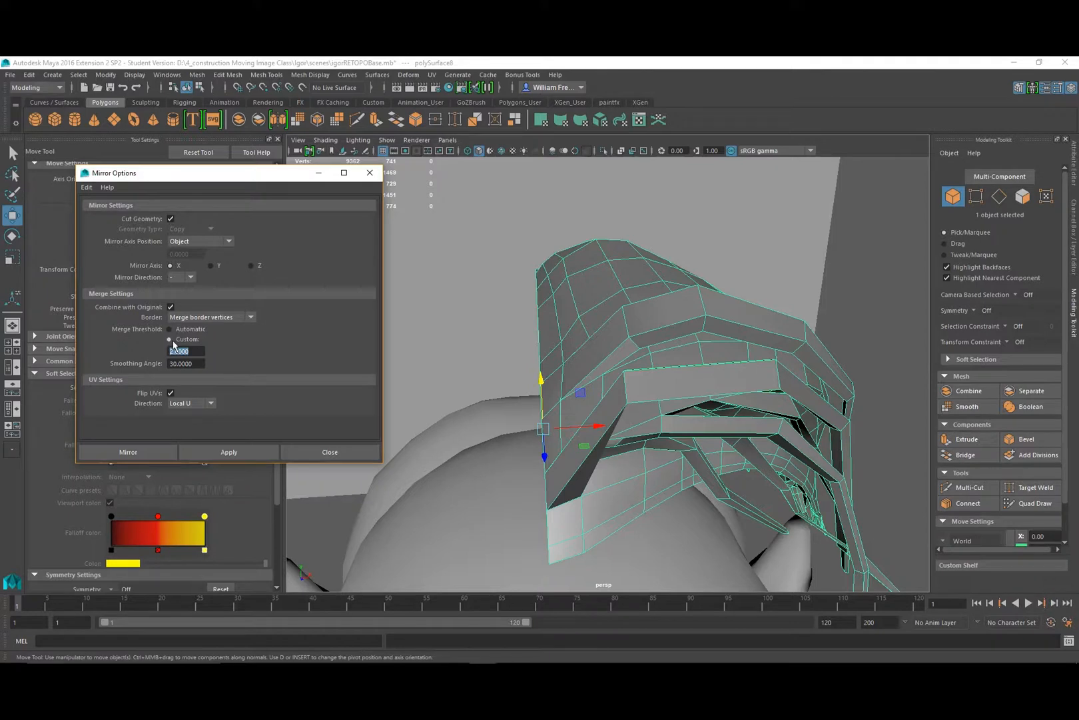
{"action": "key", "text": "BackSpace"}
{"action": "left_click", "coordinate": [142, 447]}
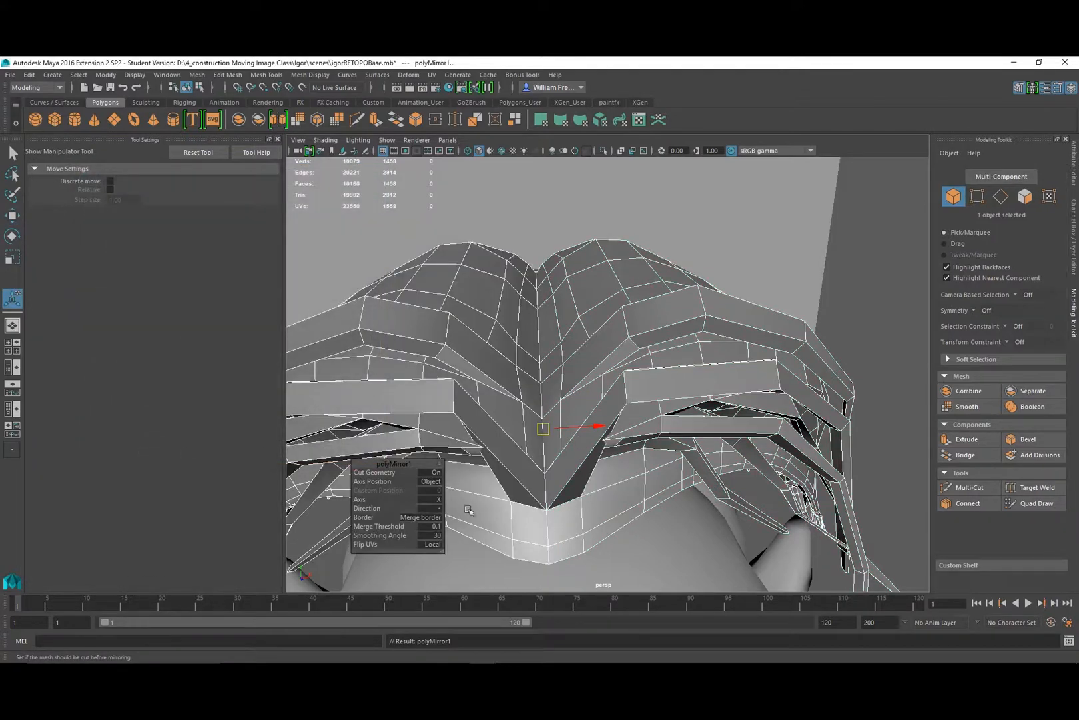
Select the complete mirrored hair mesh and lower it vertically until it sits on the character's head.
{"action": "left_click_drag", "start_coordinate": [554, 501], "coordinate": [648, 436], "text": "alt"}
{"action": "right_click_drag", "start_coordinate": [623, 402], "coordinate": [689, 481], "text": "alt"}
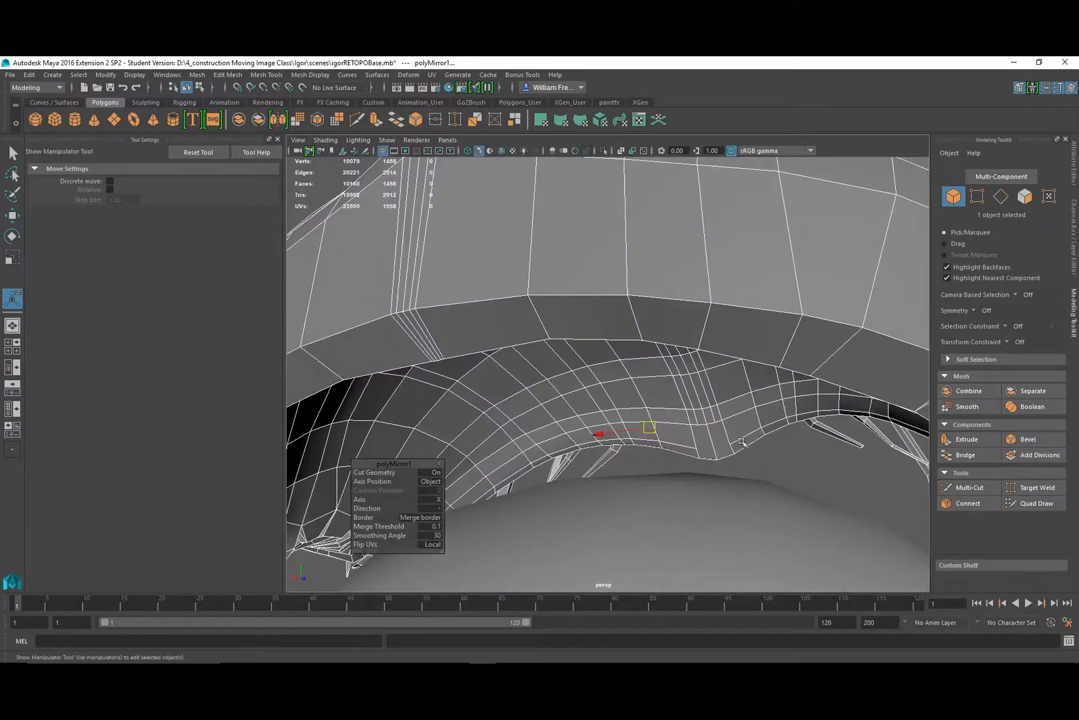
{"action": "left_click_drag", "start_coordinate": [689, 482], "coordinate": [555, 495], "text": "alt"}
{"action": "key", "text": "f"}
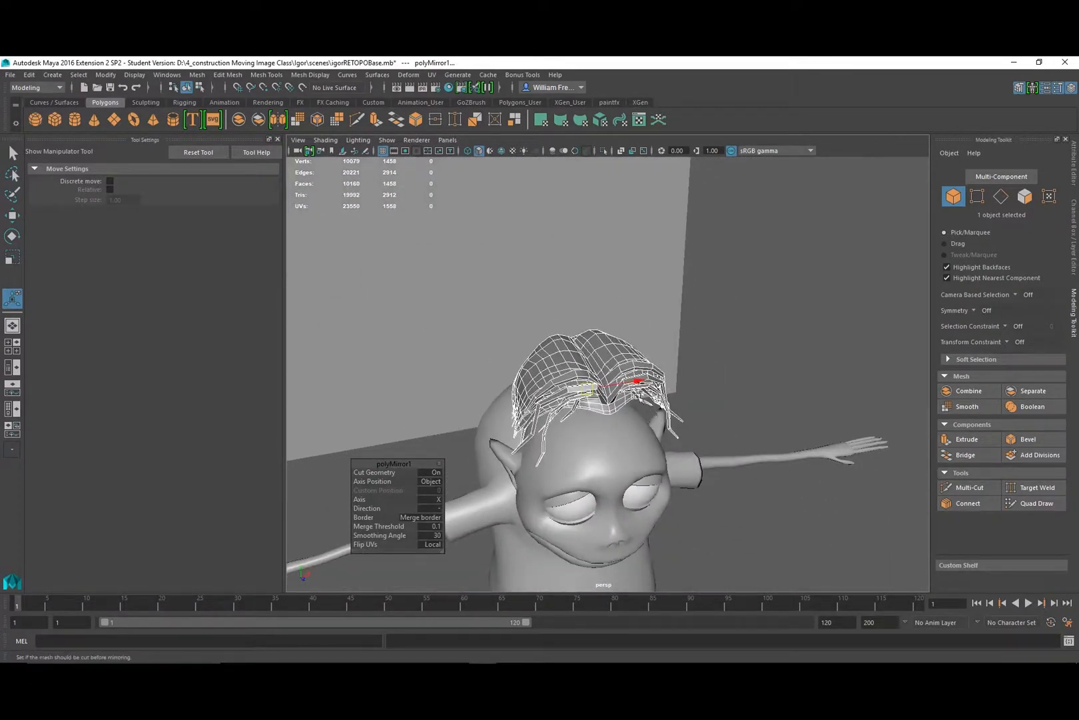
{"action": "key", "text": "w"}
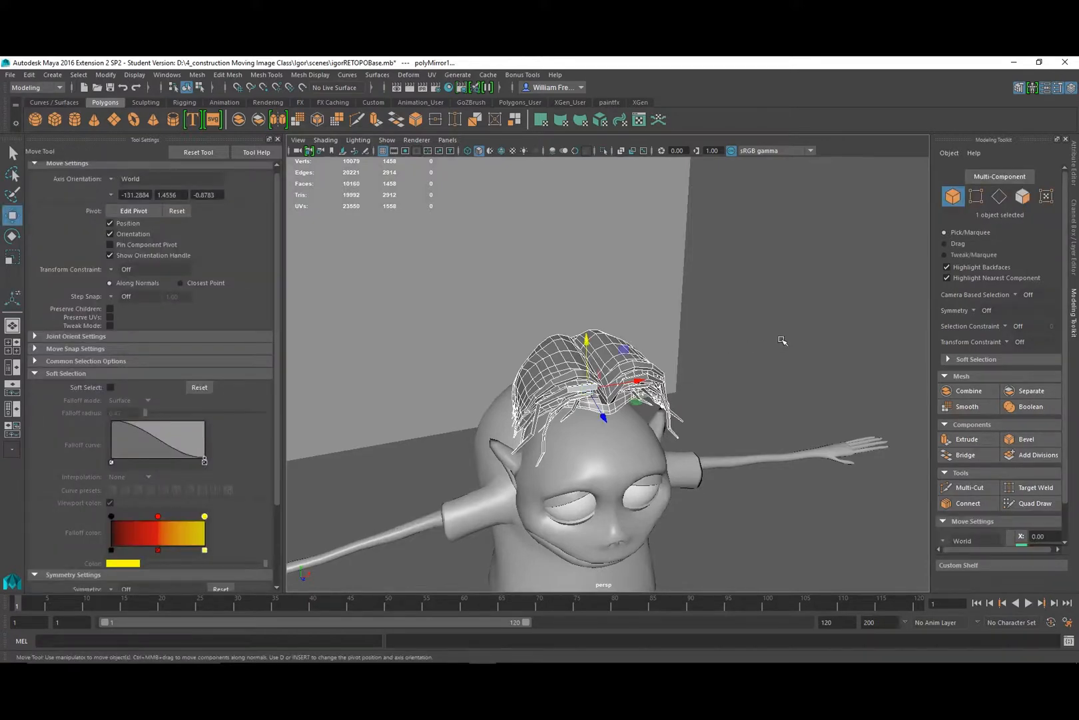
{"action": "left_click", "coordinate": [782, 340]}
{"action": "left_click", "coordinate": [616, 370]}
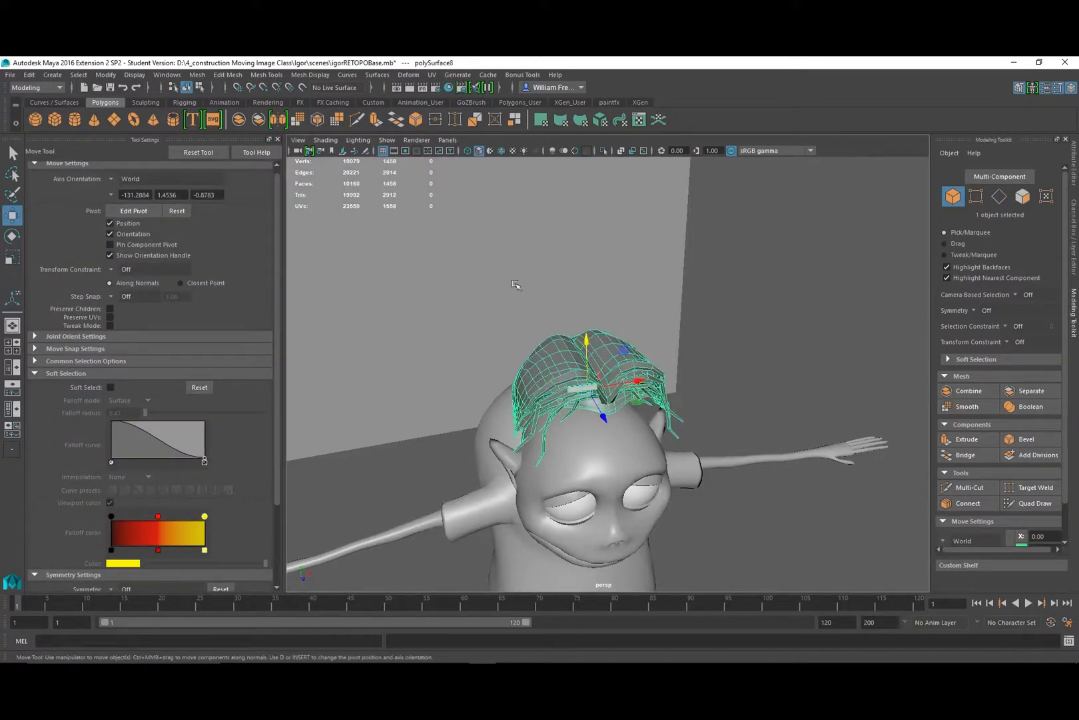
{"action": "left_click_drag", "start_coordinate": [706, 416], "coordinate": [641, 406], "text": "alt"}
{"action": "left_click_drag", "start_coordinate": [599, 339], "coordinate": [597, 384]}
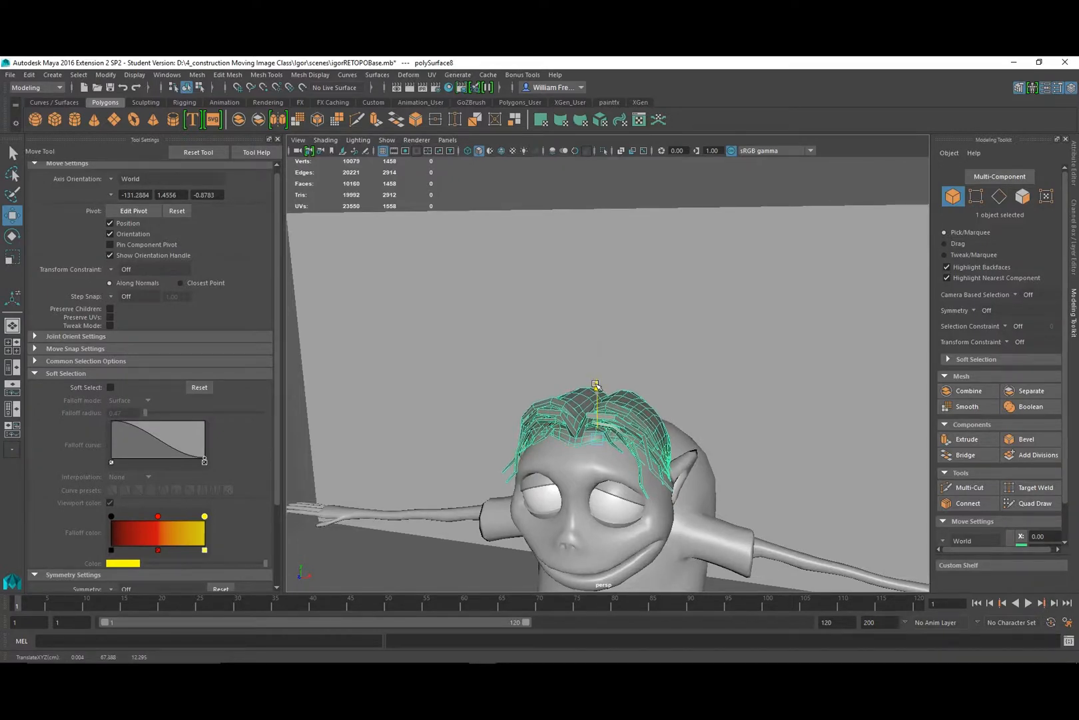
Apply Soften Edge to the whole hair mesh.
{"action": "left_click", "coordinate": [708, 391]}
{"action": "left_click_drag", "start_coordinate": [655, 391], "coordinate": [595, 385], "text": "alt"}
{"action": "middle_click_drag", "start_coordinate": [622, 401], "coordinate": [543, 302], "text": "alt"}
{"action": "left_click", "coordinate": [568, 319]}
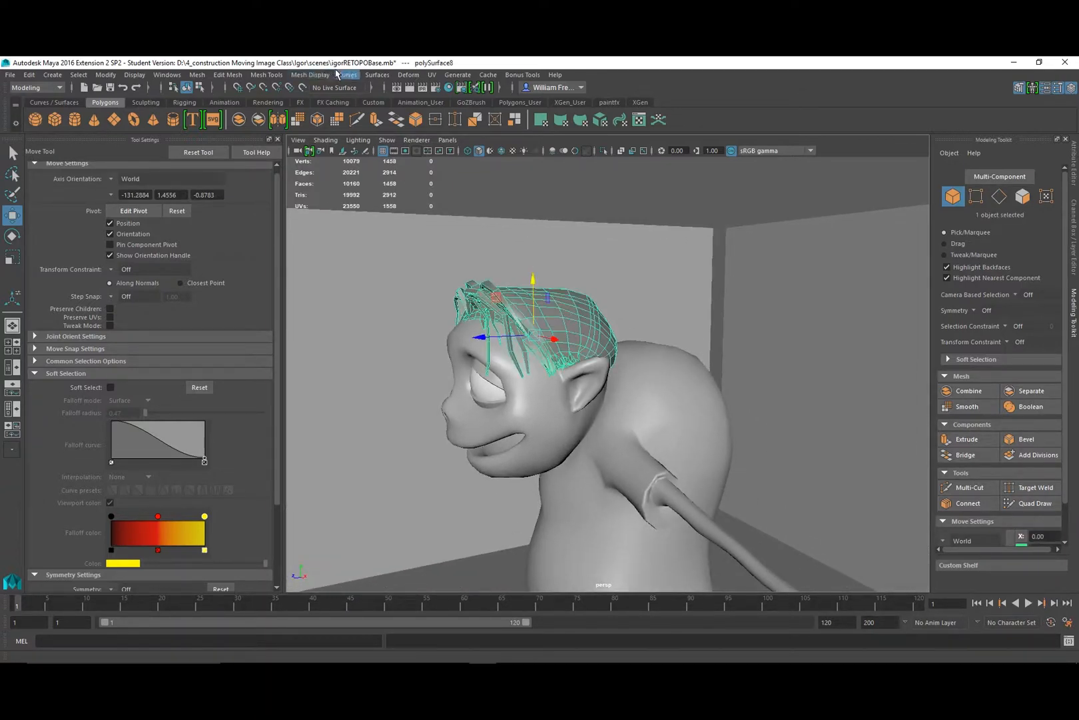
{"action": "left_click", "coordinate": [317, 75]}
{"action": "mouse_move", "coordinate": [267, 75]}
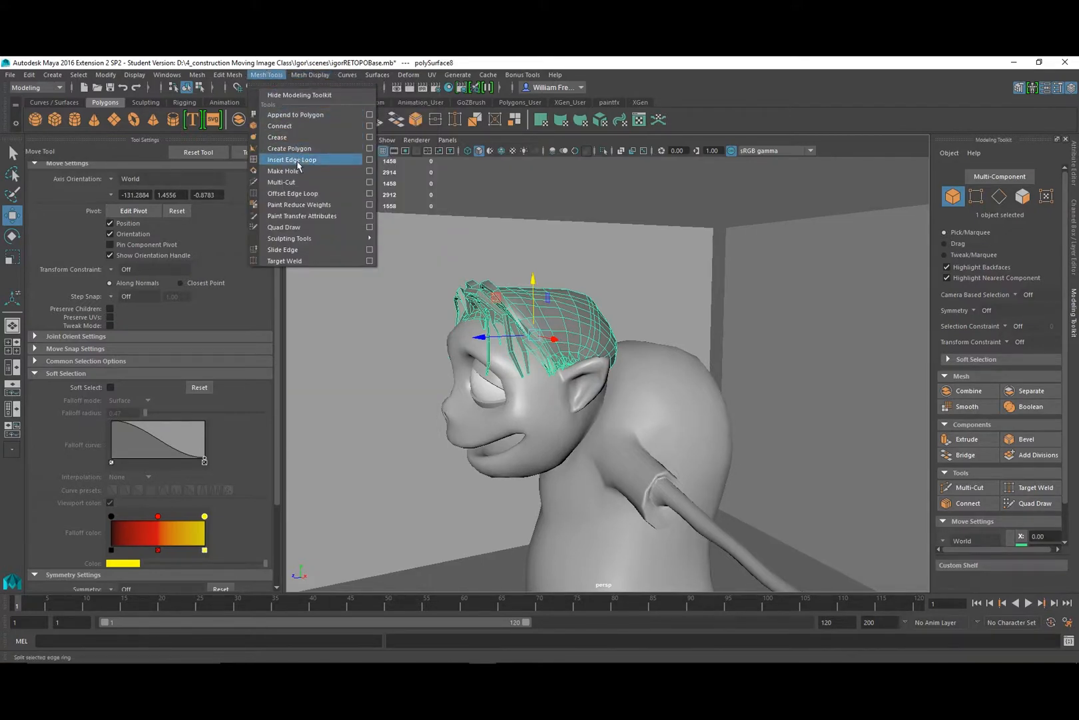
{"action": "mouse_move", "coordinate": [310, 77]}
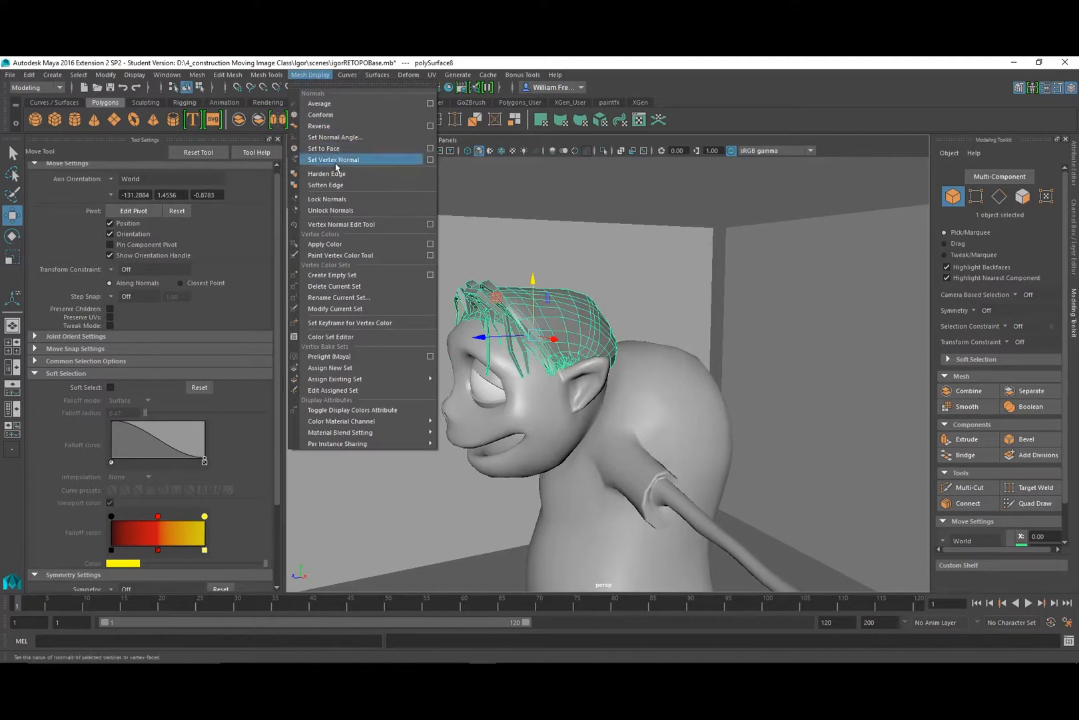
{"action": "left_click", "coordinate": [326, 185]}
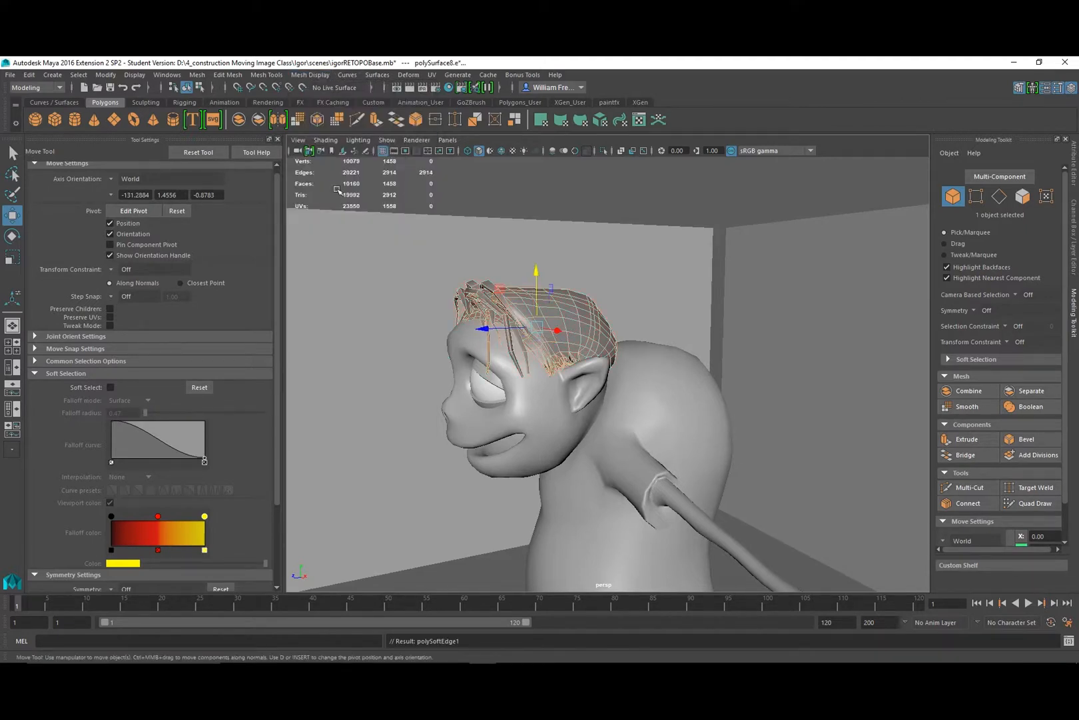
Deselect the hair and examine its softened shading and fit on the head from the side, front and above.
{"action": "left_click", "coordinate": [631, 192]}
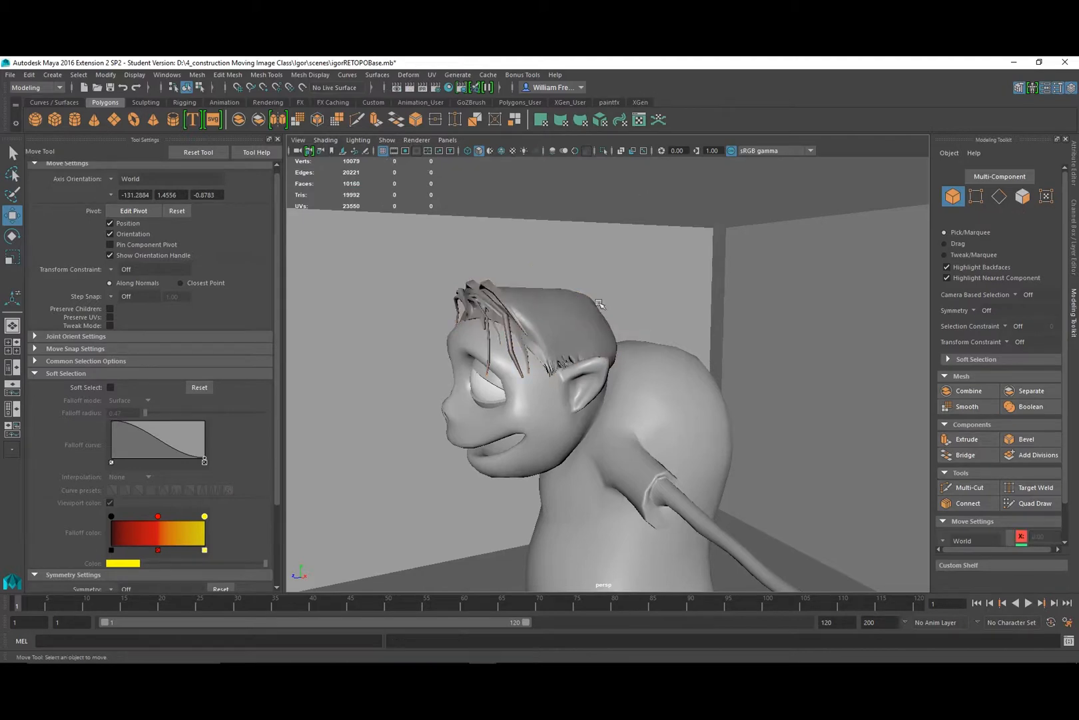
{"action": "left_click", "coordinate": [562, 326]}
{"action": "left_click", "coordinate": [639, 191]}
{"action": "left_click_drag", "start_coordinate": [586, 305], "coordinate": [290, 362], "text": "alt"}
{"action": "left_click_drag", "start_coordinate": [689, 373], "coordinate": [607, 354], "text": "alt"}
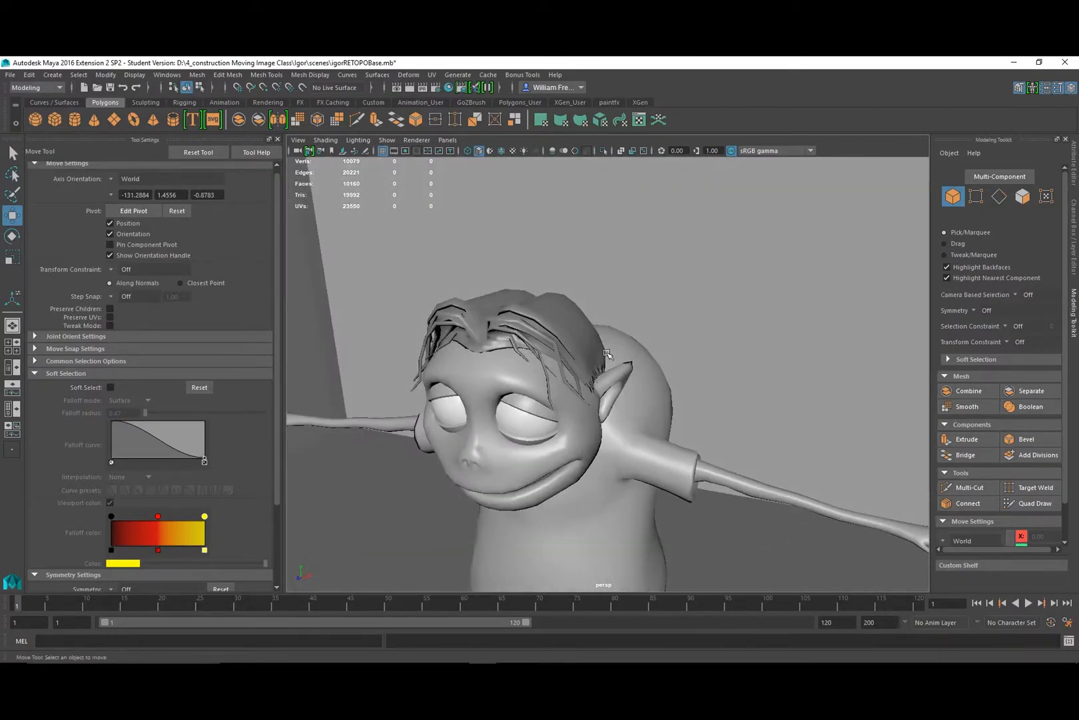
{"action": "left_click_drag", "start_coordinate": [511, 362], "coordinate": [539, 351], "text": "alt"}
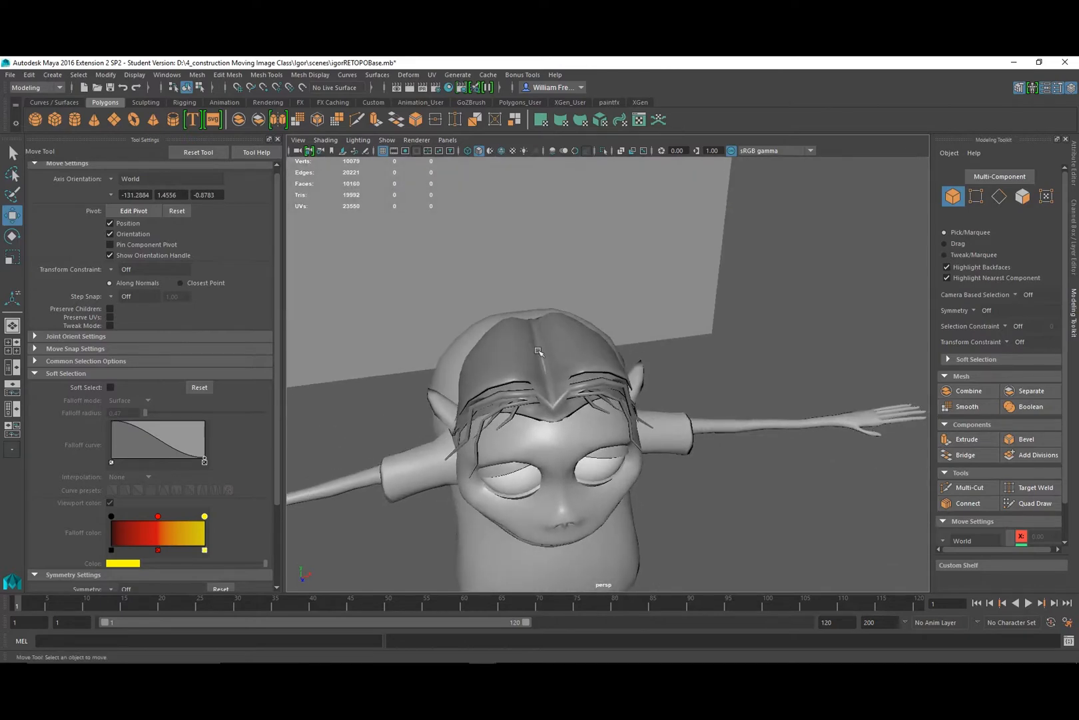
{"action": "mouse_move", "coordinate": [564, 394]}
{"action": "left_mouse_down", "text": "alt"}
{"action": "mouse_move", "coordinate": [541, 370]}
{"action": "mouse_move", "coordinate": [546, 347]}
{"action": "mouse_move", "coordinate": [546, 369]}
{"action": "mouse_move", "coordinate": [480, 343]}
{"action": "mouse_move", "coordinate": [614, 371]}
{"action": "mouse_move", "coordinate": [565, 382]}
{"action": "left_mouse_up", "text": "alt"}
{"action": "left_click_drag", "start_coordinate": [599, 443], "coordinate": [589, 407], "text": "alt"}
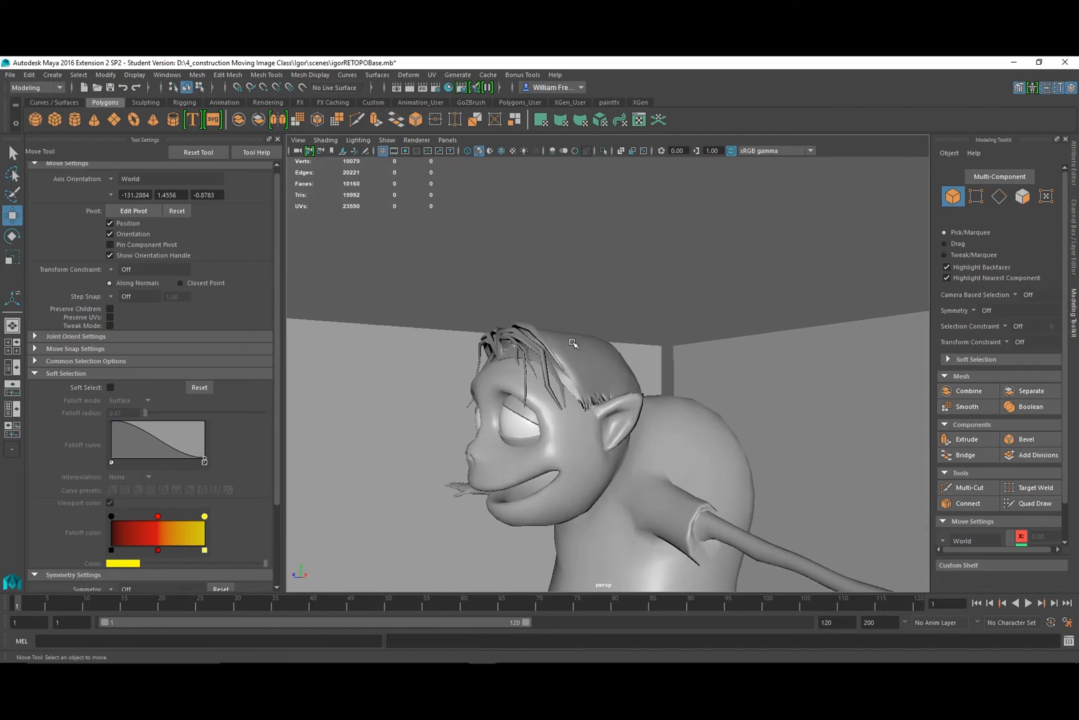